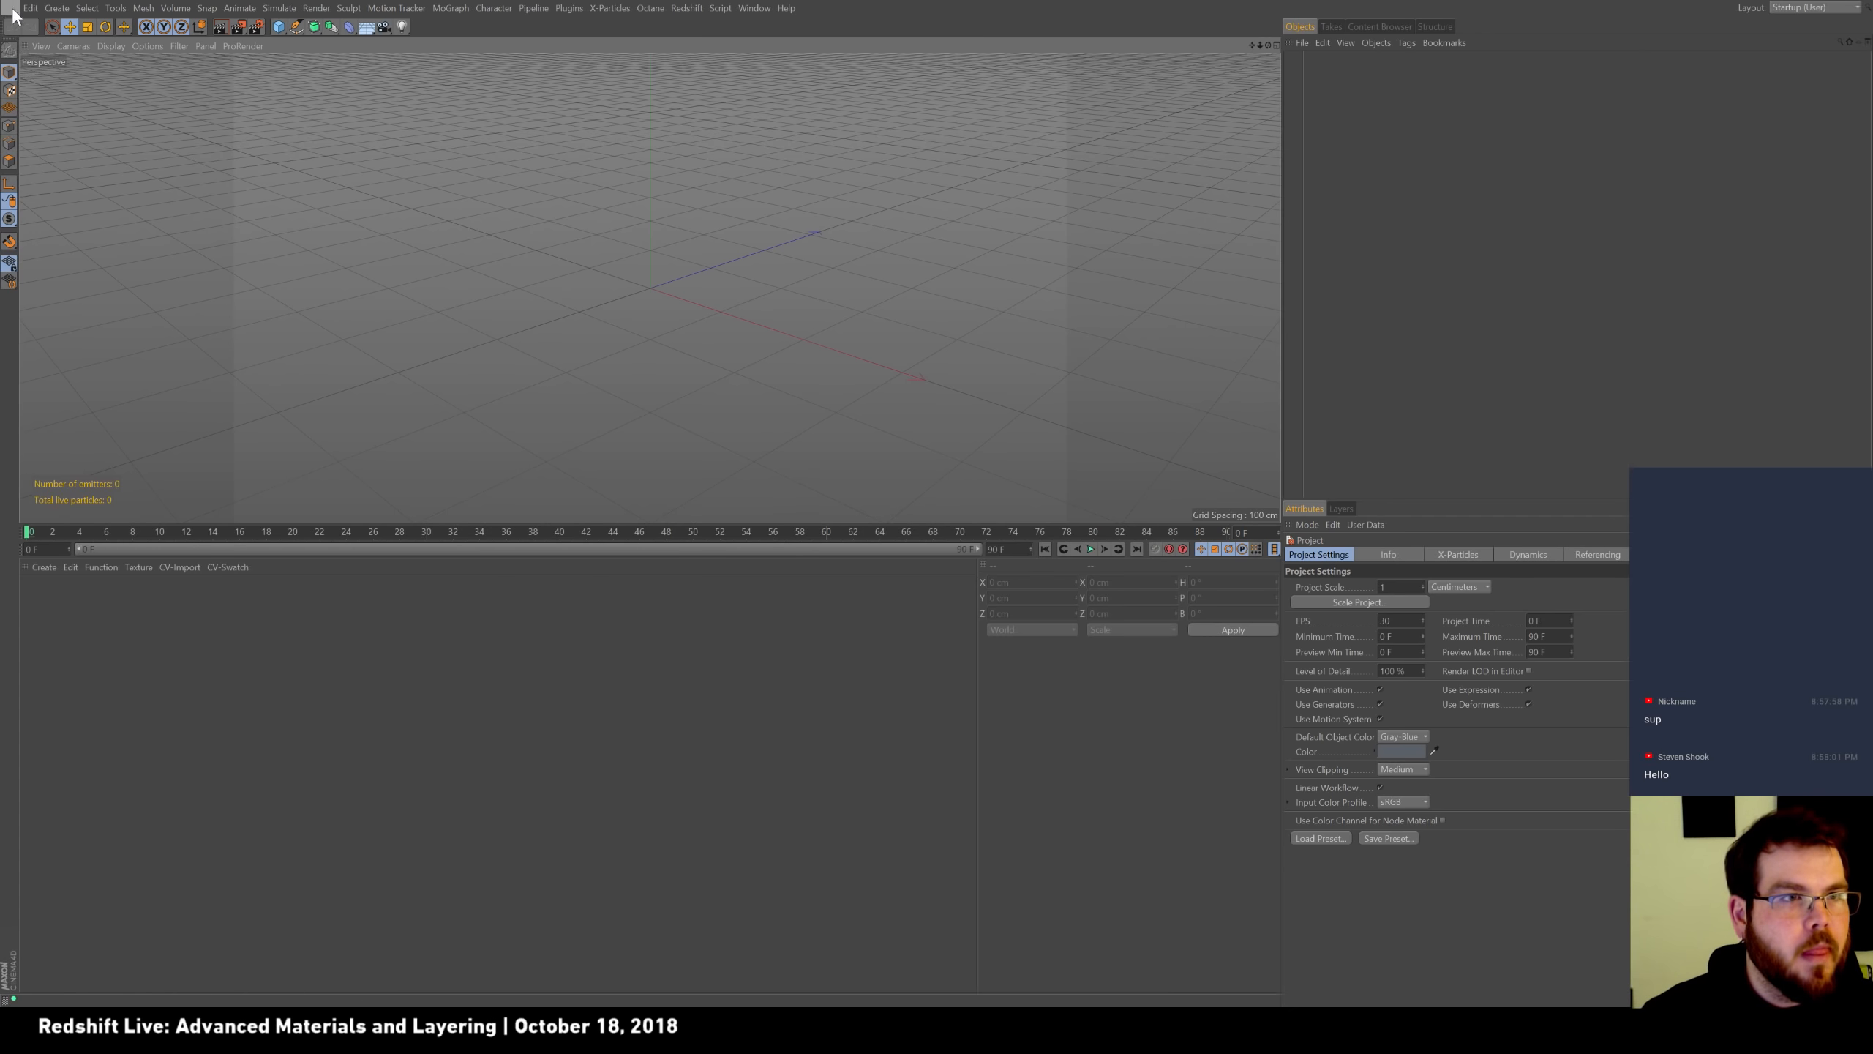
Open the recent project 2018OCT18_RSLive_LayeredMaterials.c4d.
{"action": "left_click", "coordinate": [11, 7]}
{"action": "mouse_move", "coordinate": [184, 295]}
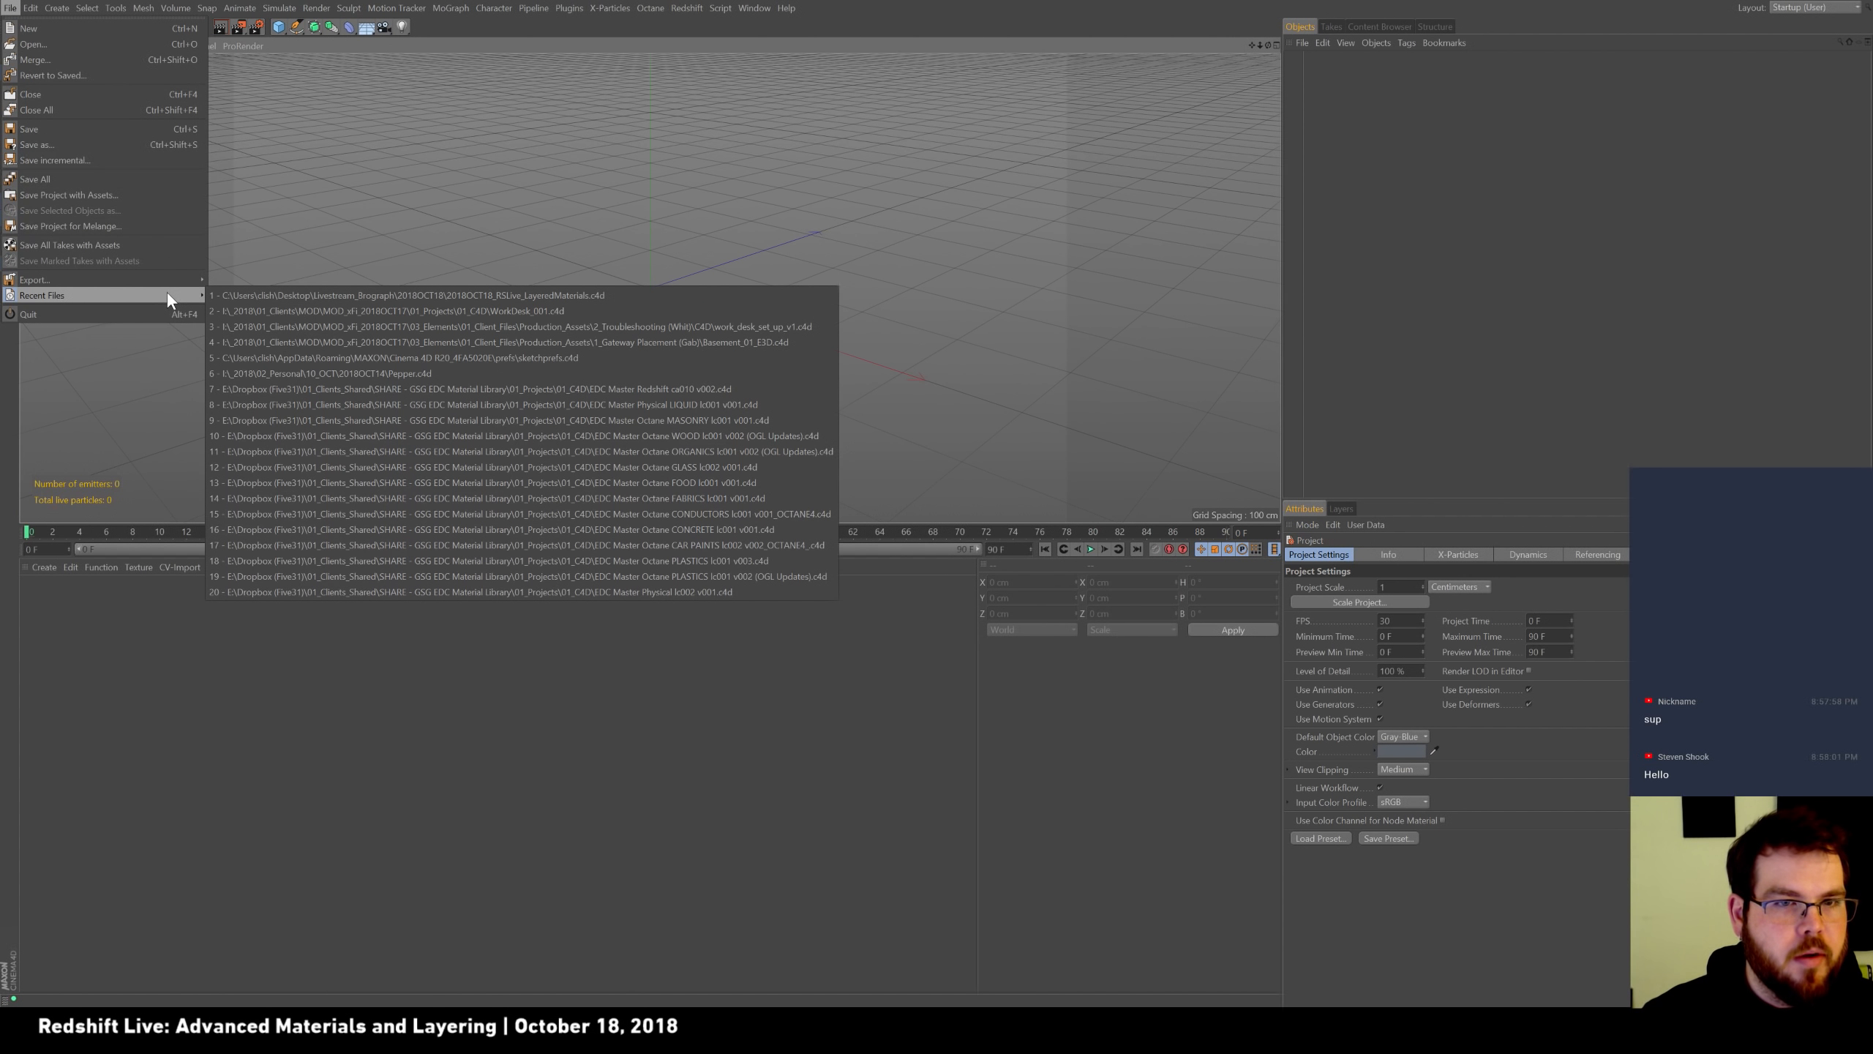
{"action": "left_click", "coordinate": [313, 295]}
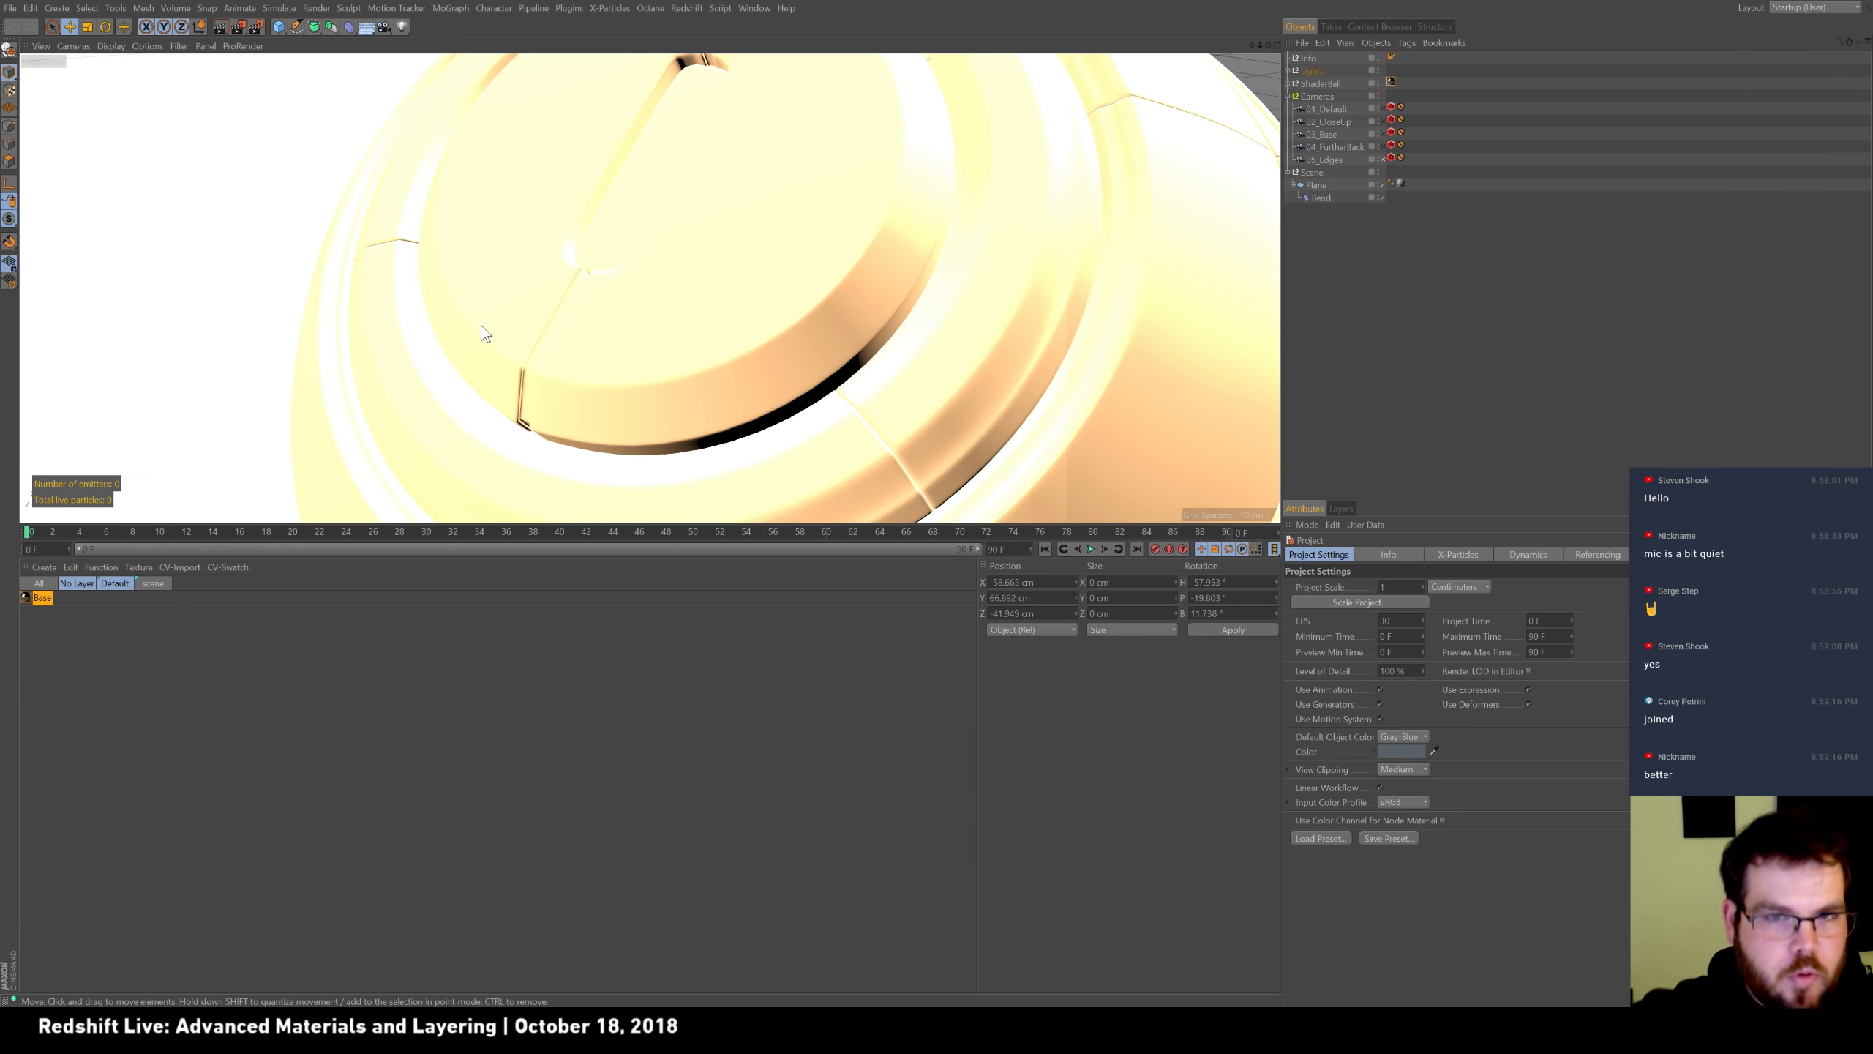
Switch the interface layout to Redshift (User) and show the Base material's shader graph.
{"action": "left_click", "coordinate": [1805, 9]}
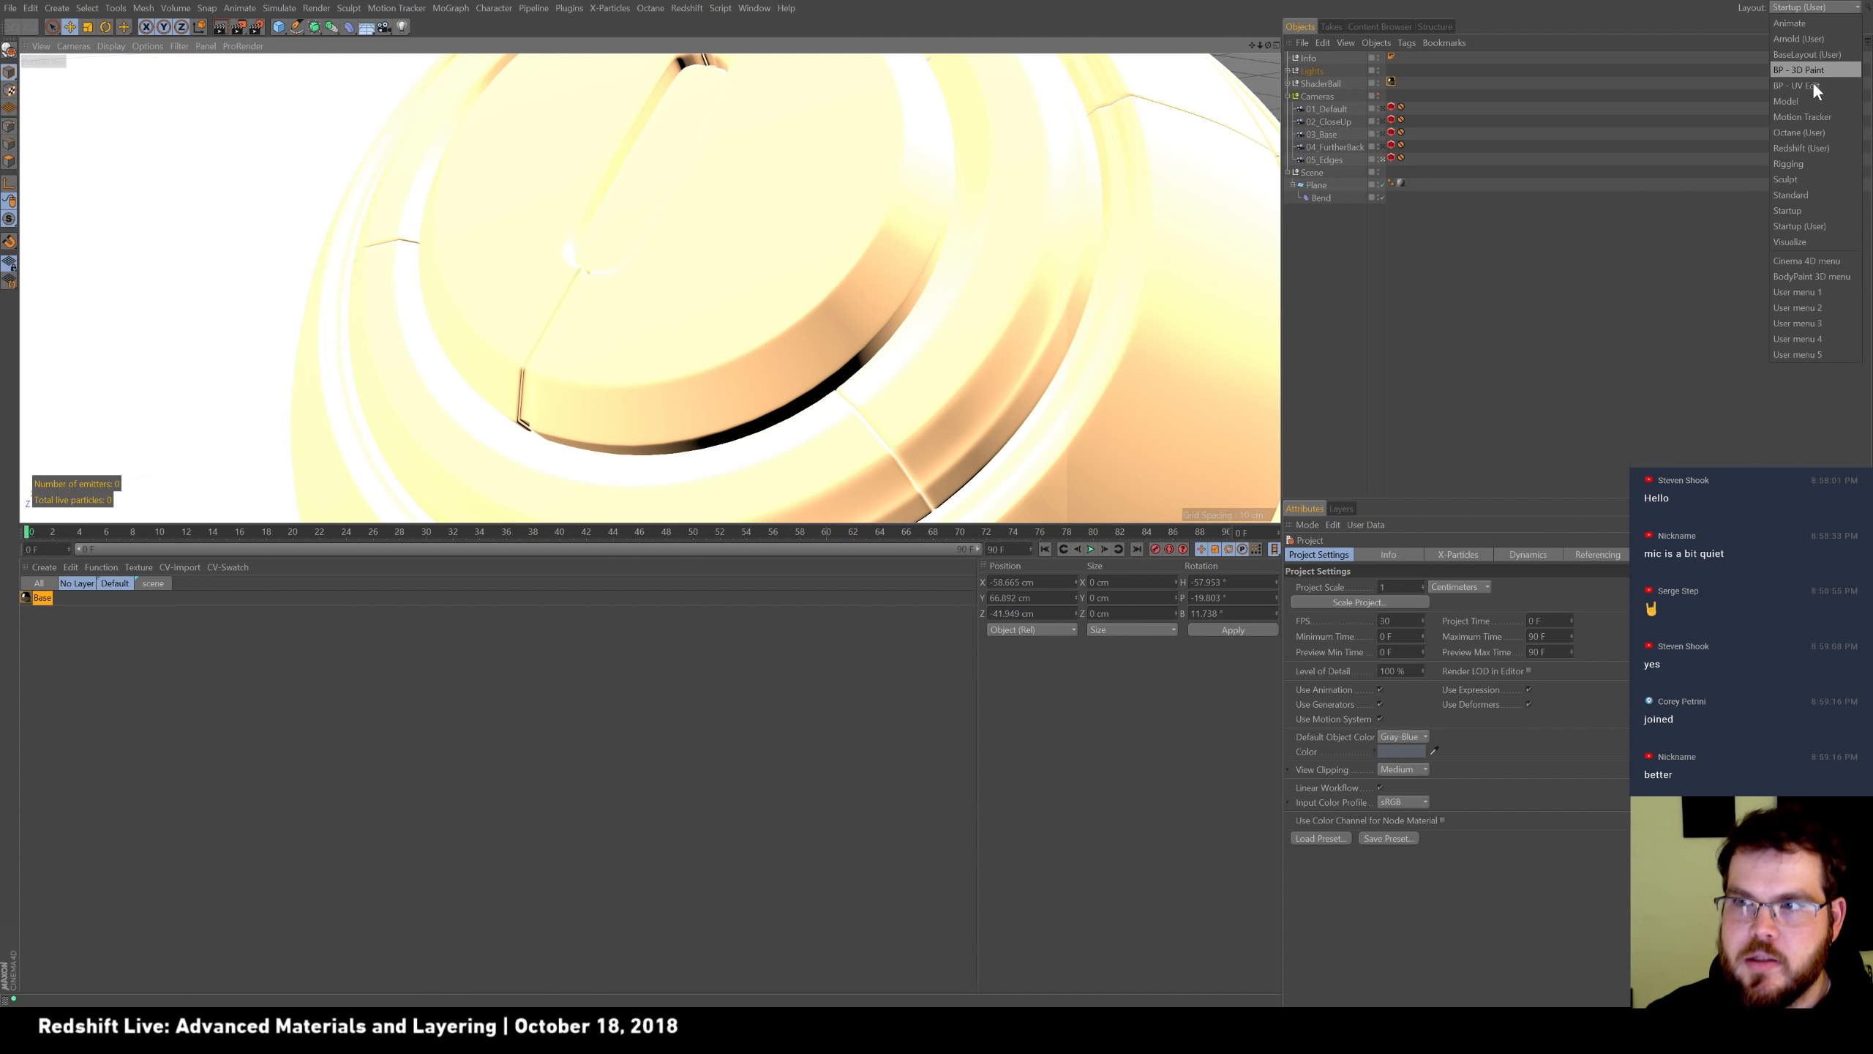
{"action": "left_click", "coordinate": [1826, 146]}
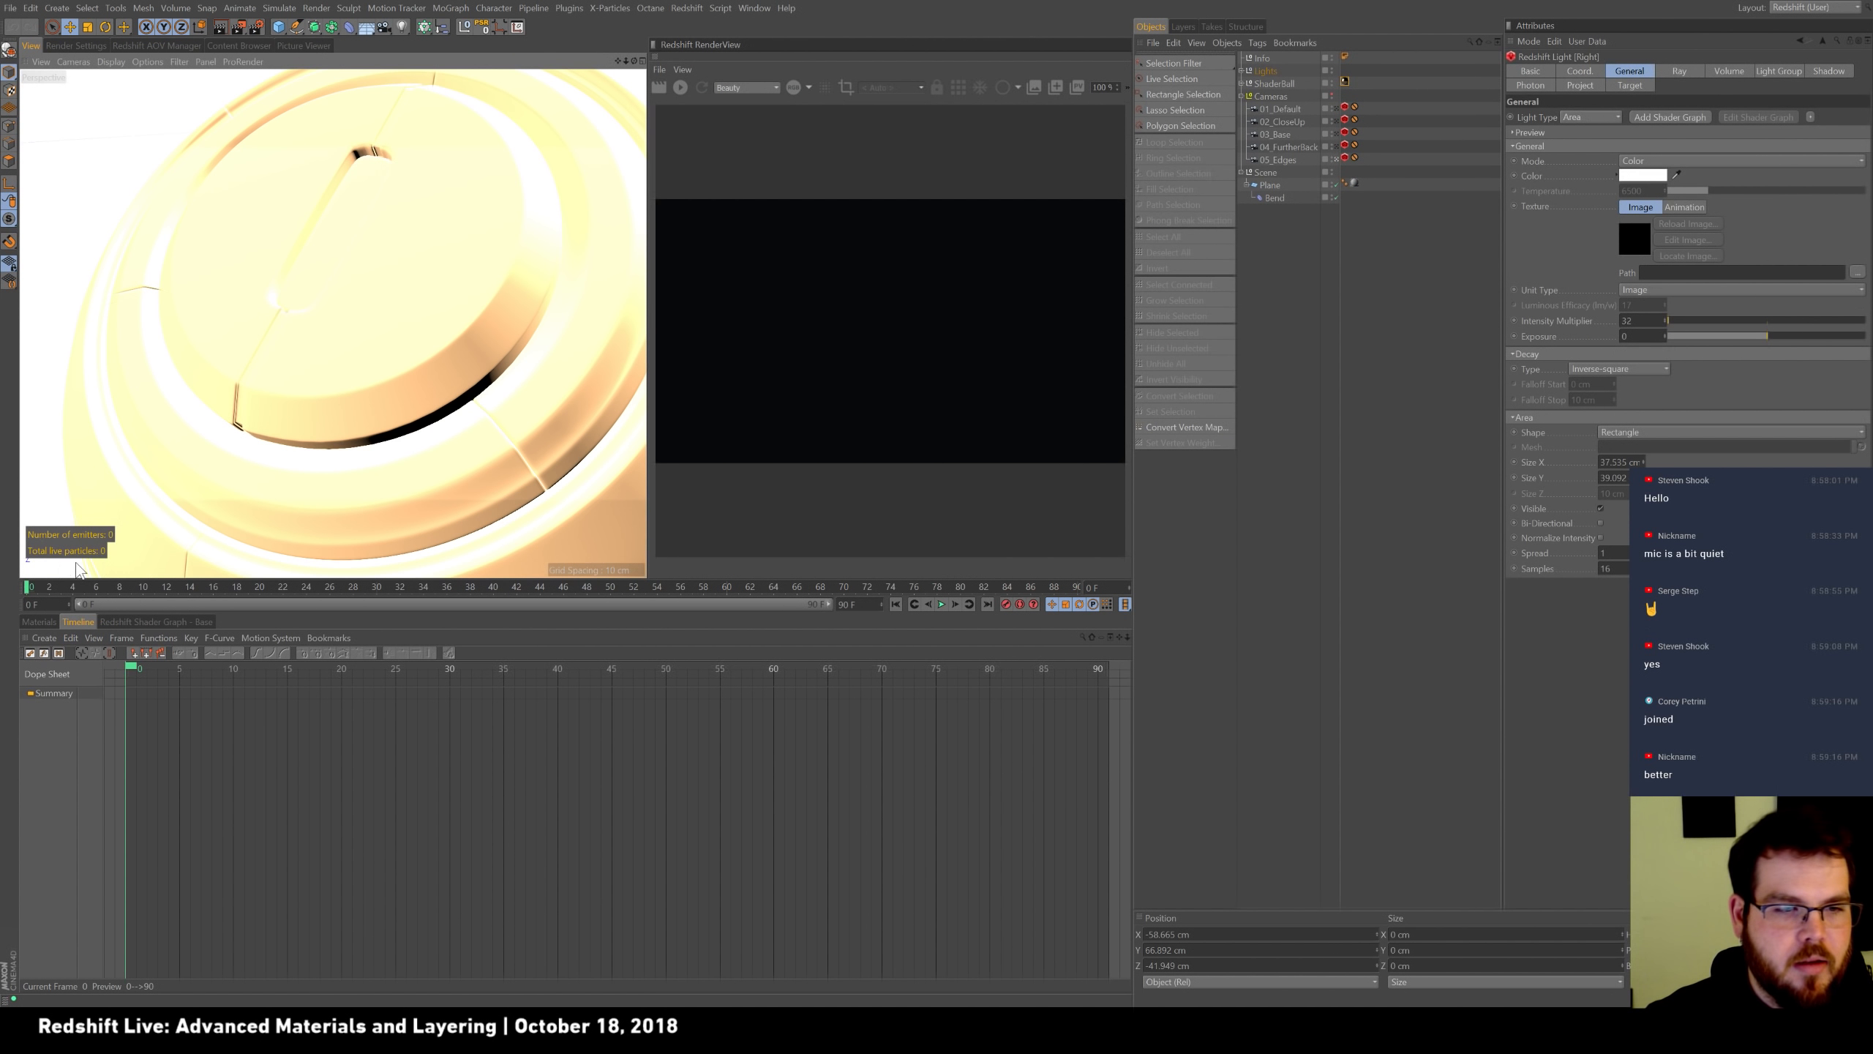
{"action": "left_click", "coordinate": [175, 623]}
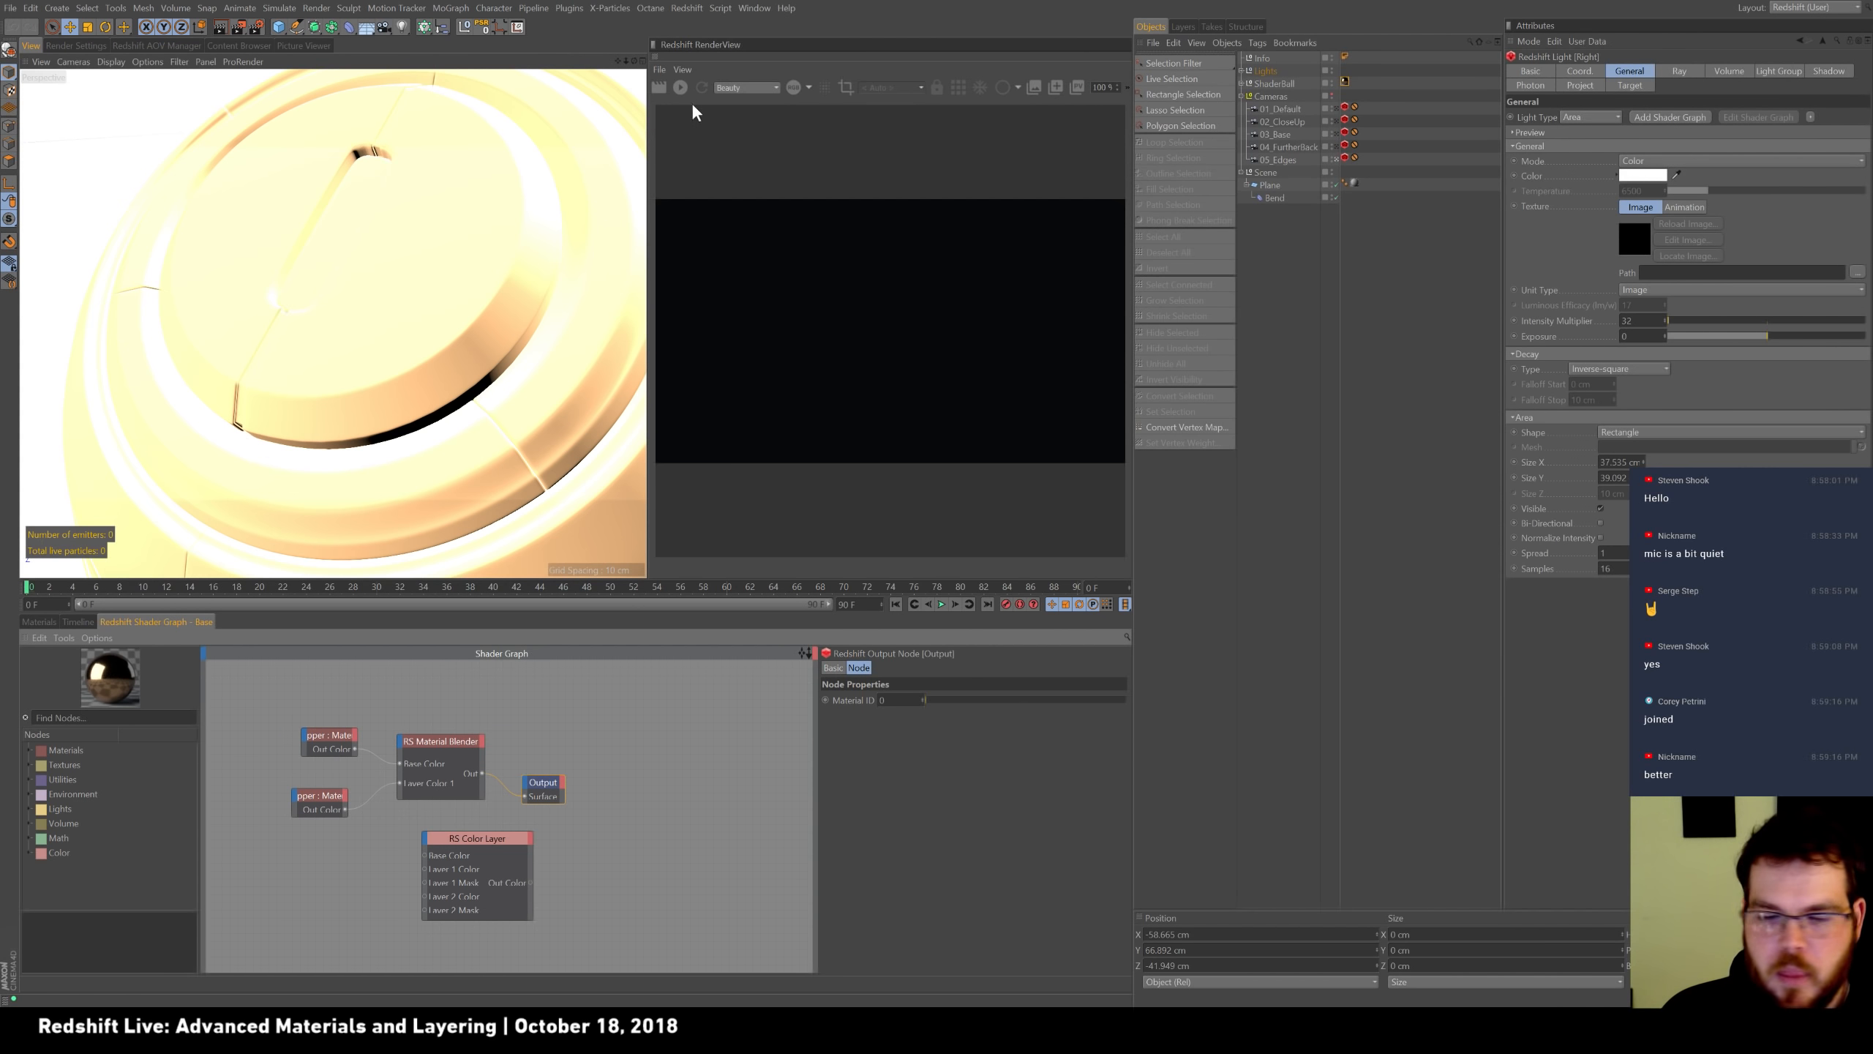
Close the Octane Slave Daemon, file sync and Pixel Plow Agent windows running in the background.
{"action": "left_click", "coordinate": [738, 87]}
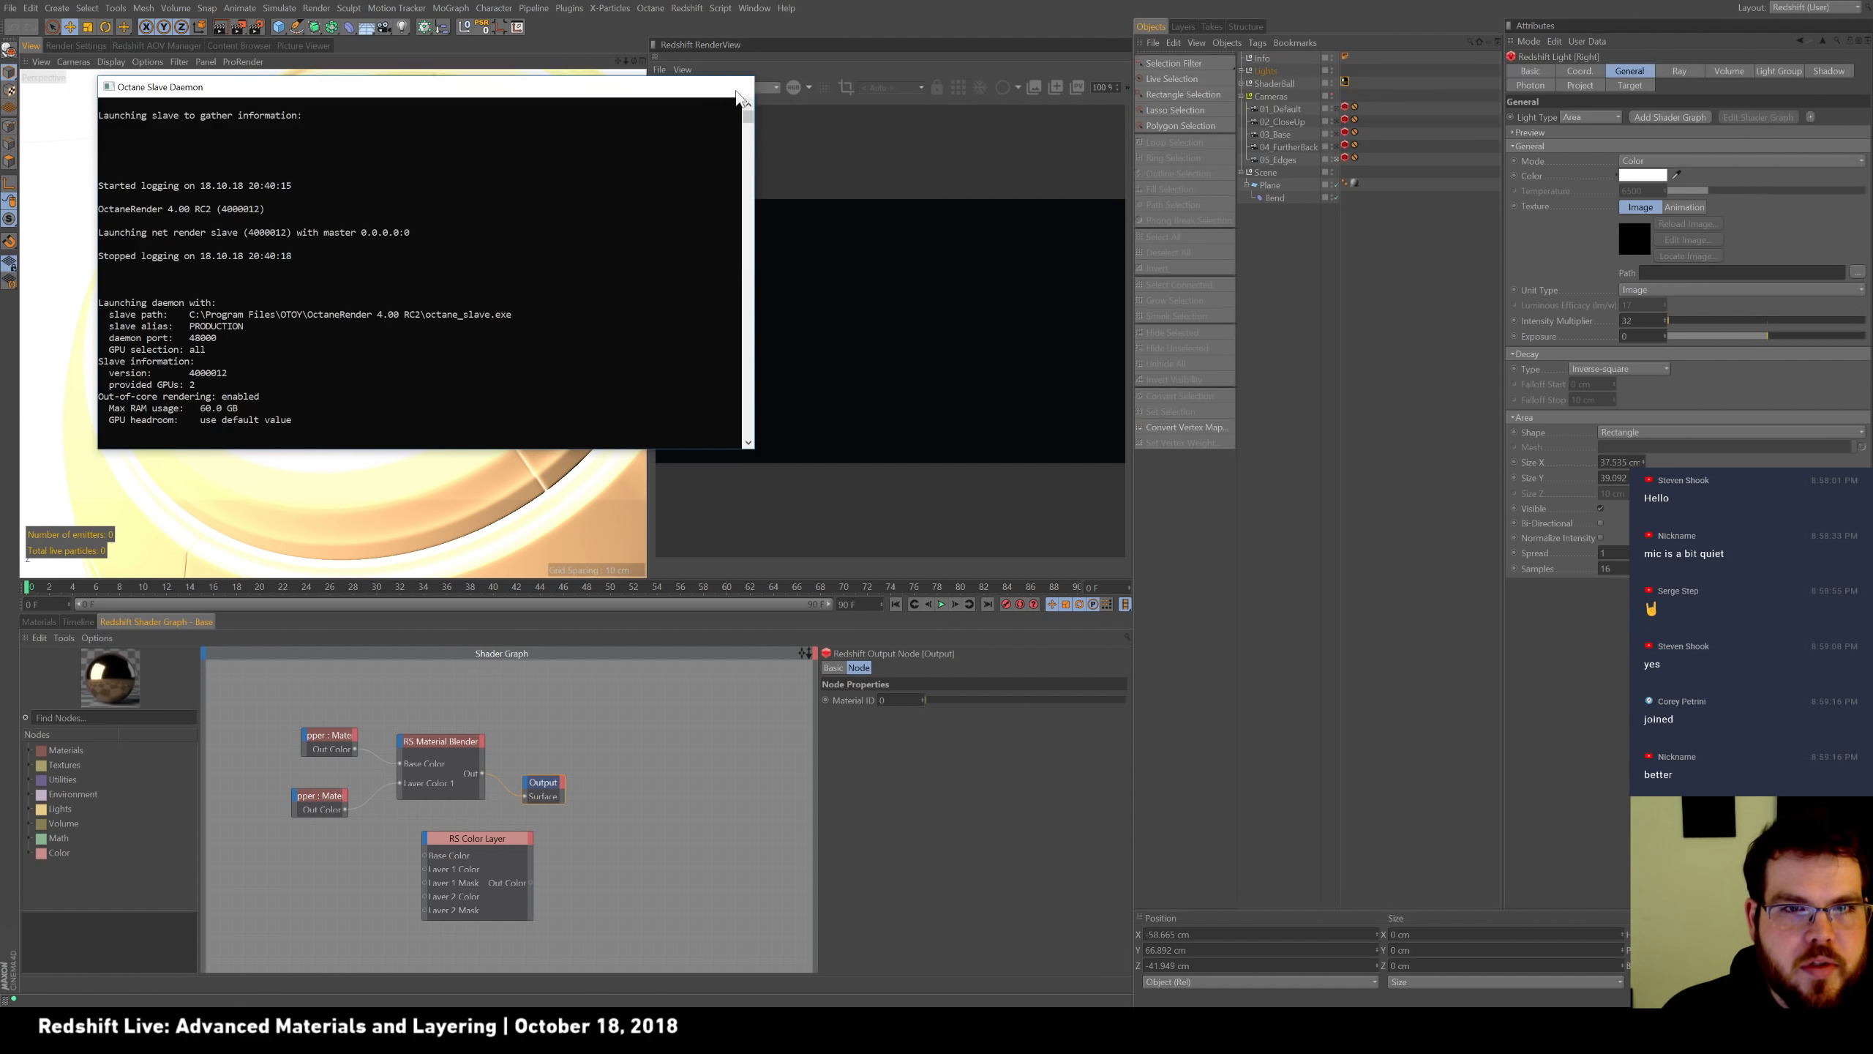
{"action": "left_click", "coordinate": [391, 1030]}
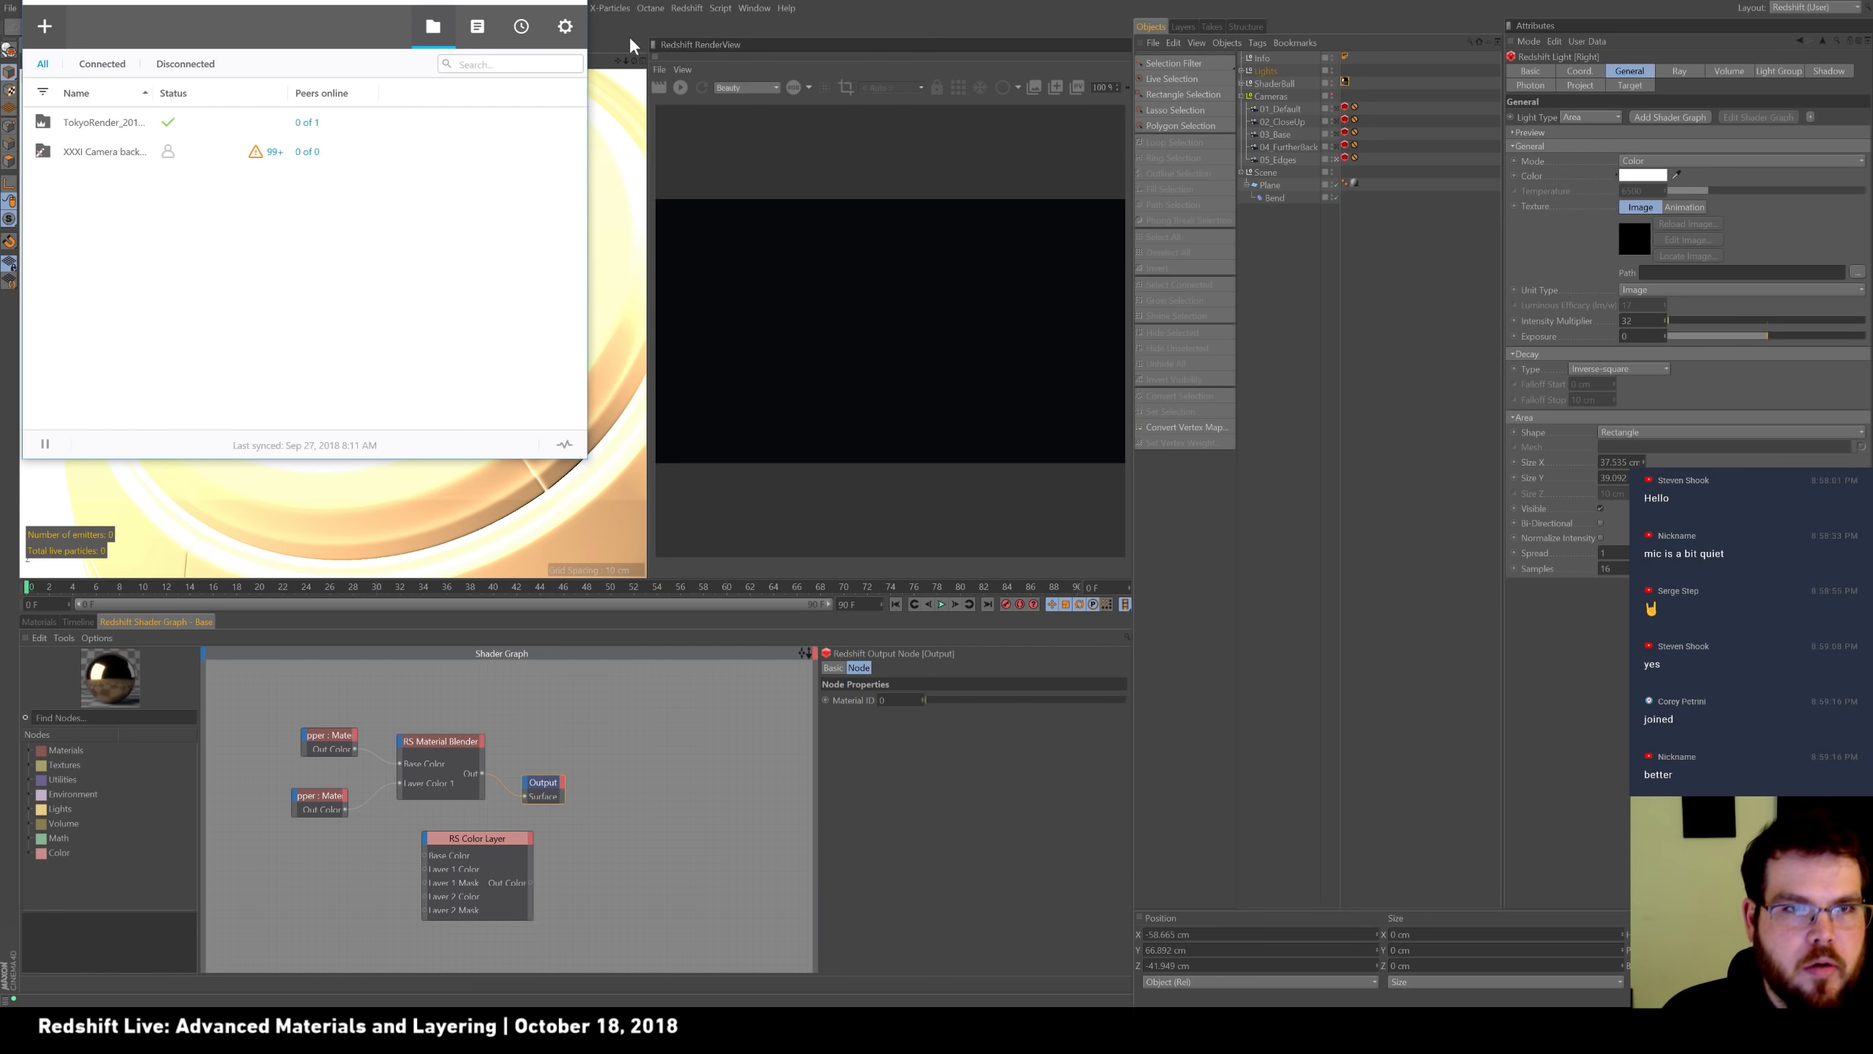
{"action": "left_click", "coordinate": [573, 2]}
{"action": "left_click", "coordinate": [409, 1029]}
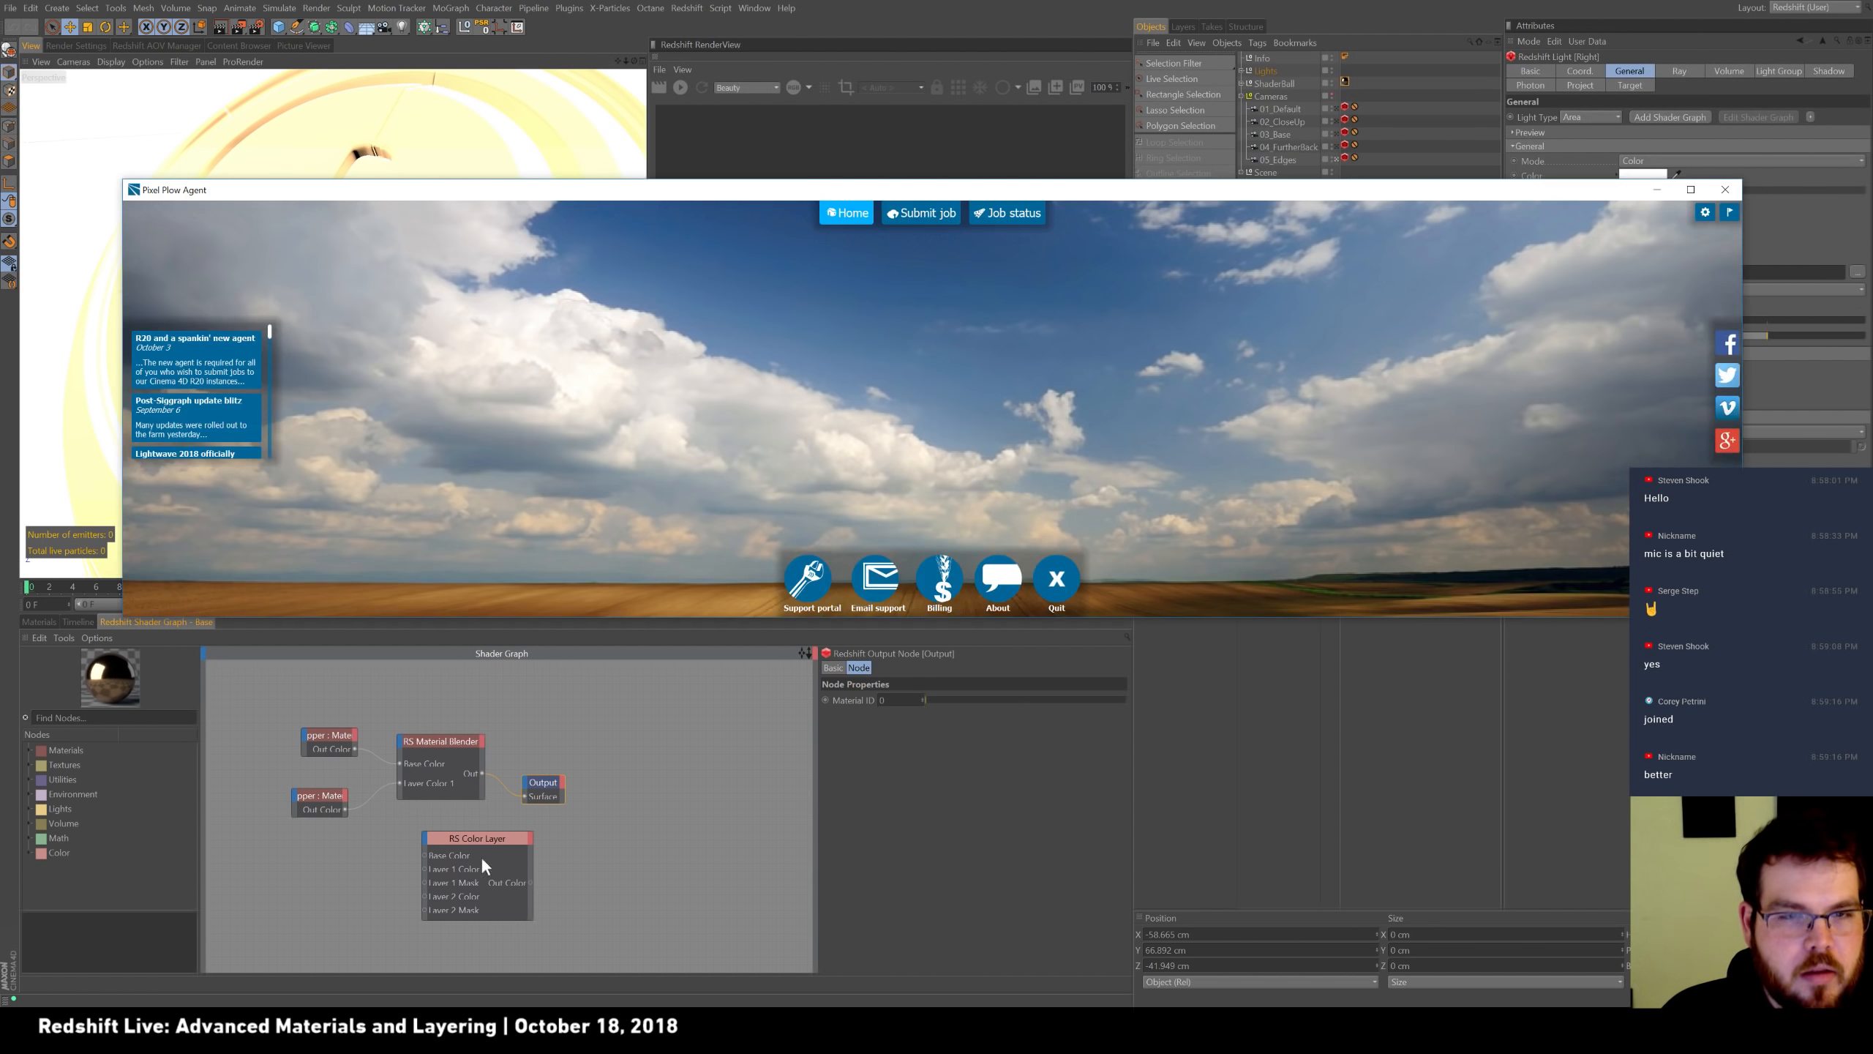
{"action": "left_click", "coordinate": [1727, 210]}
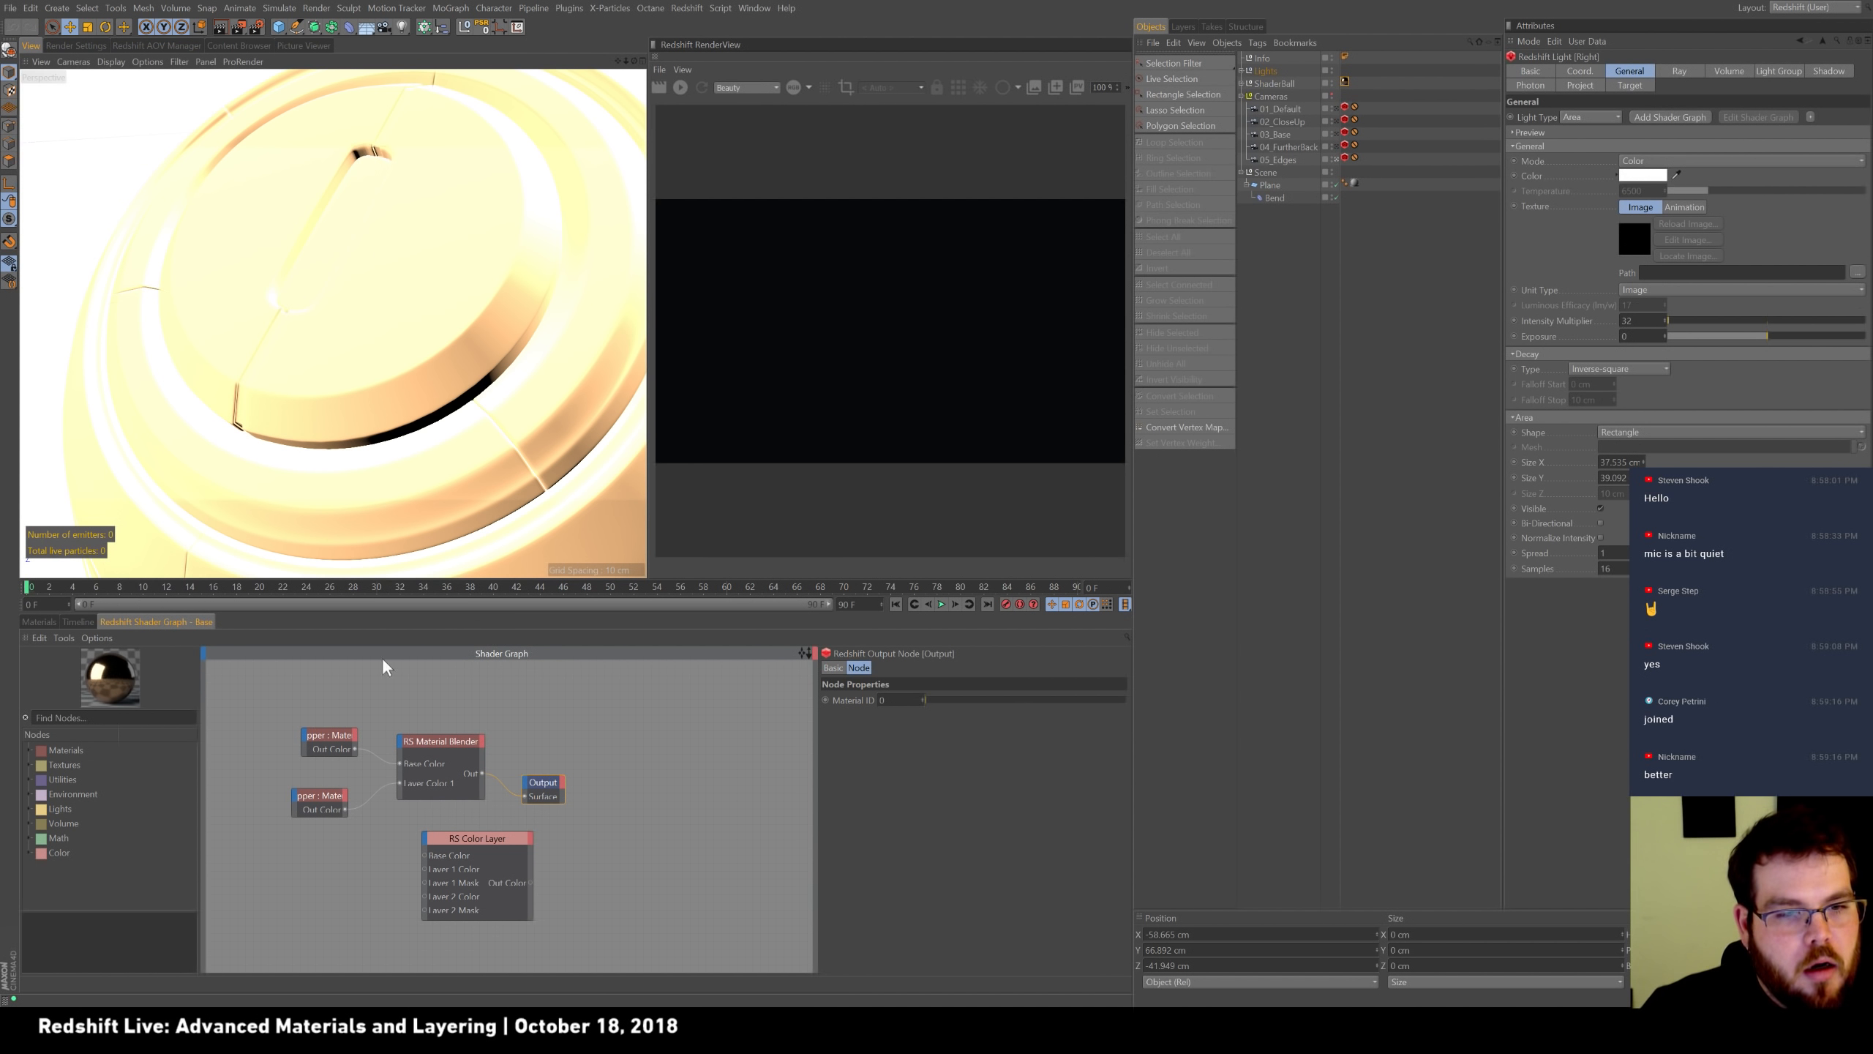
Show the scene's materials and start the interactive render in the Redshift RenderView.
{"action": "left_click", "coordinate": [45, 621]}
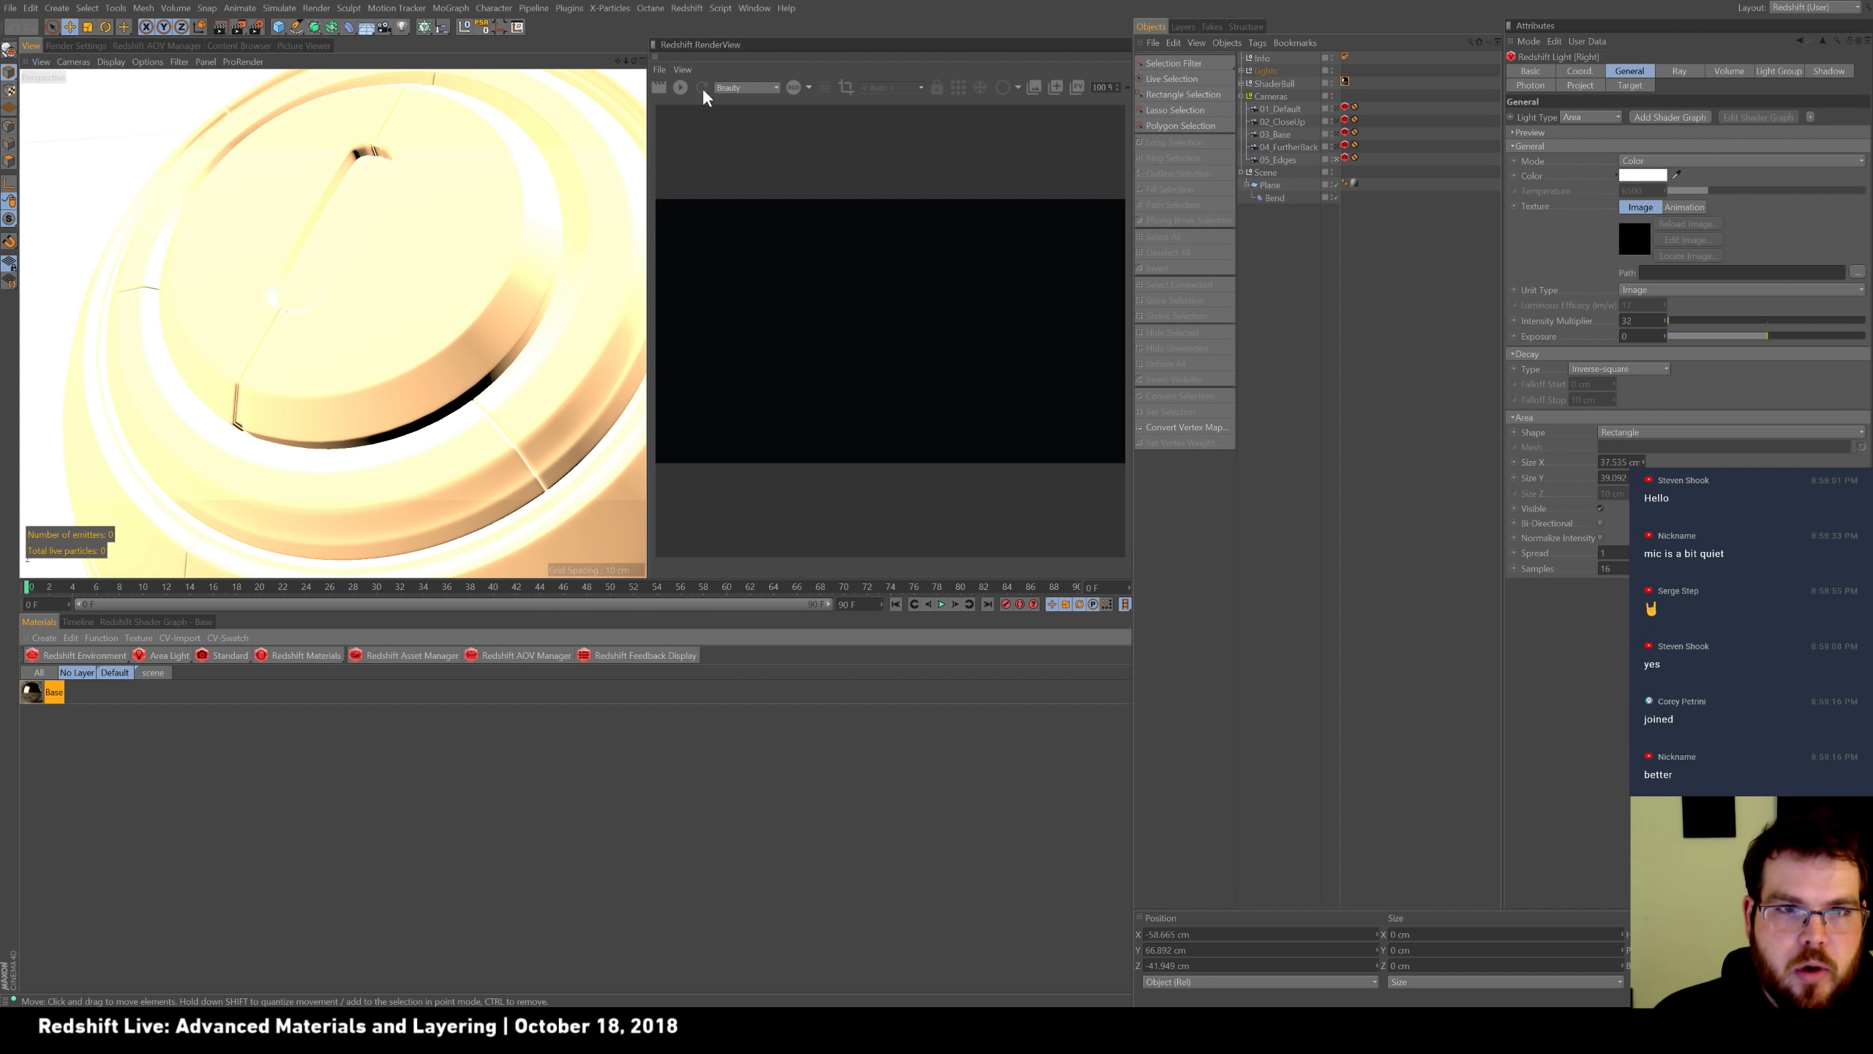
{"action": "left_click", "coordinate": [681, 89]}
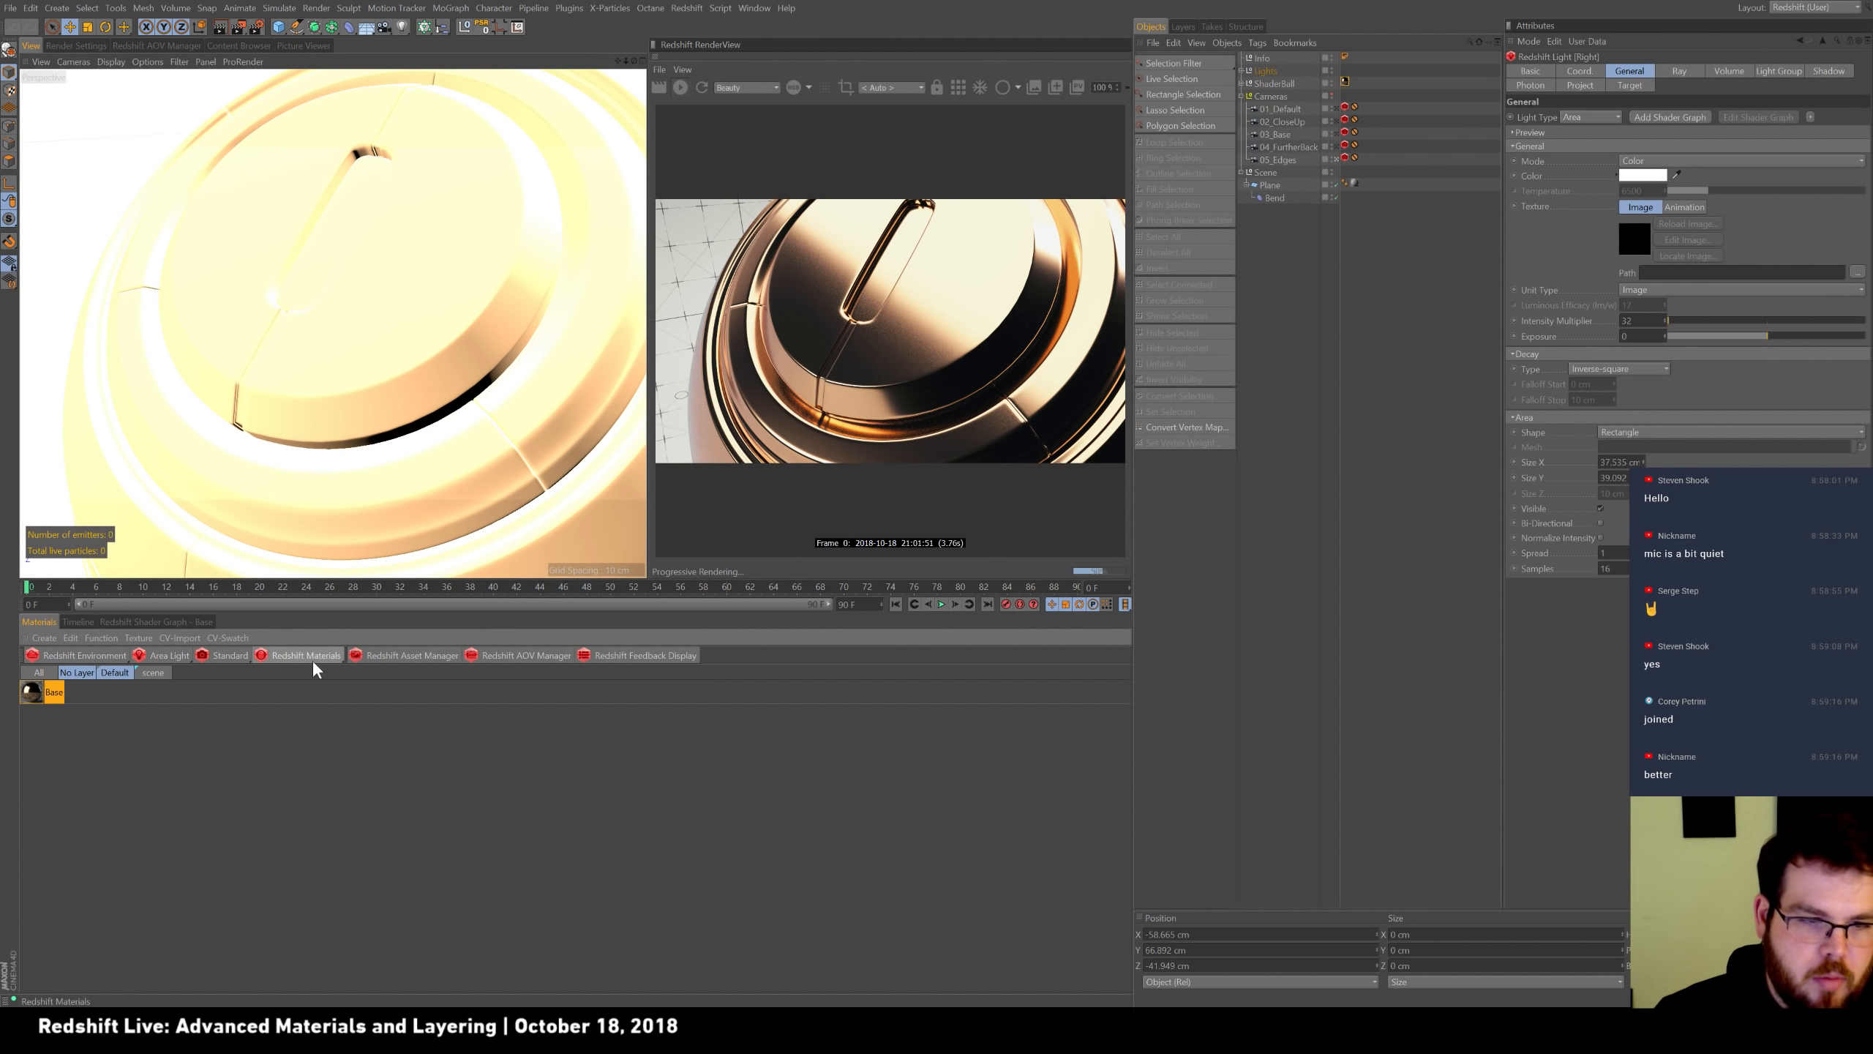
{"action": "left_click", "coordinate": [1581, 70]}
{"action": "left_click", "coordinate": [1532, 70]}
{"action": "left_click", "coordinate": [1626, 71]}
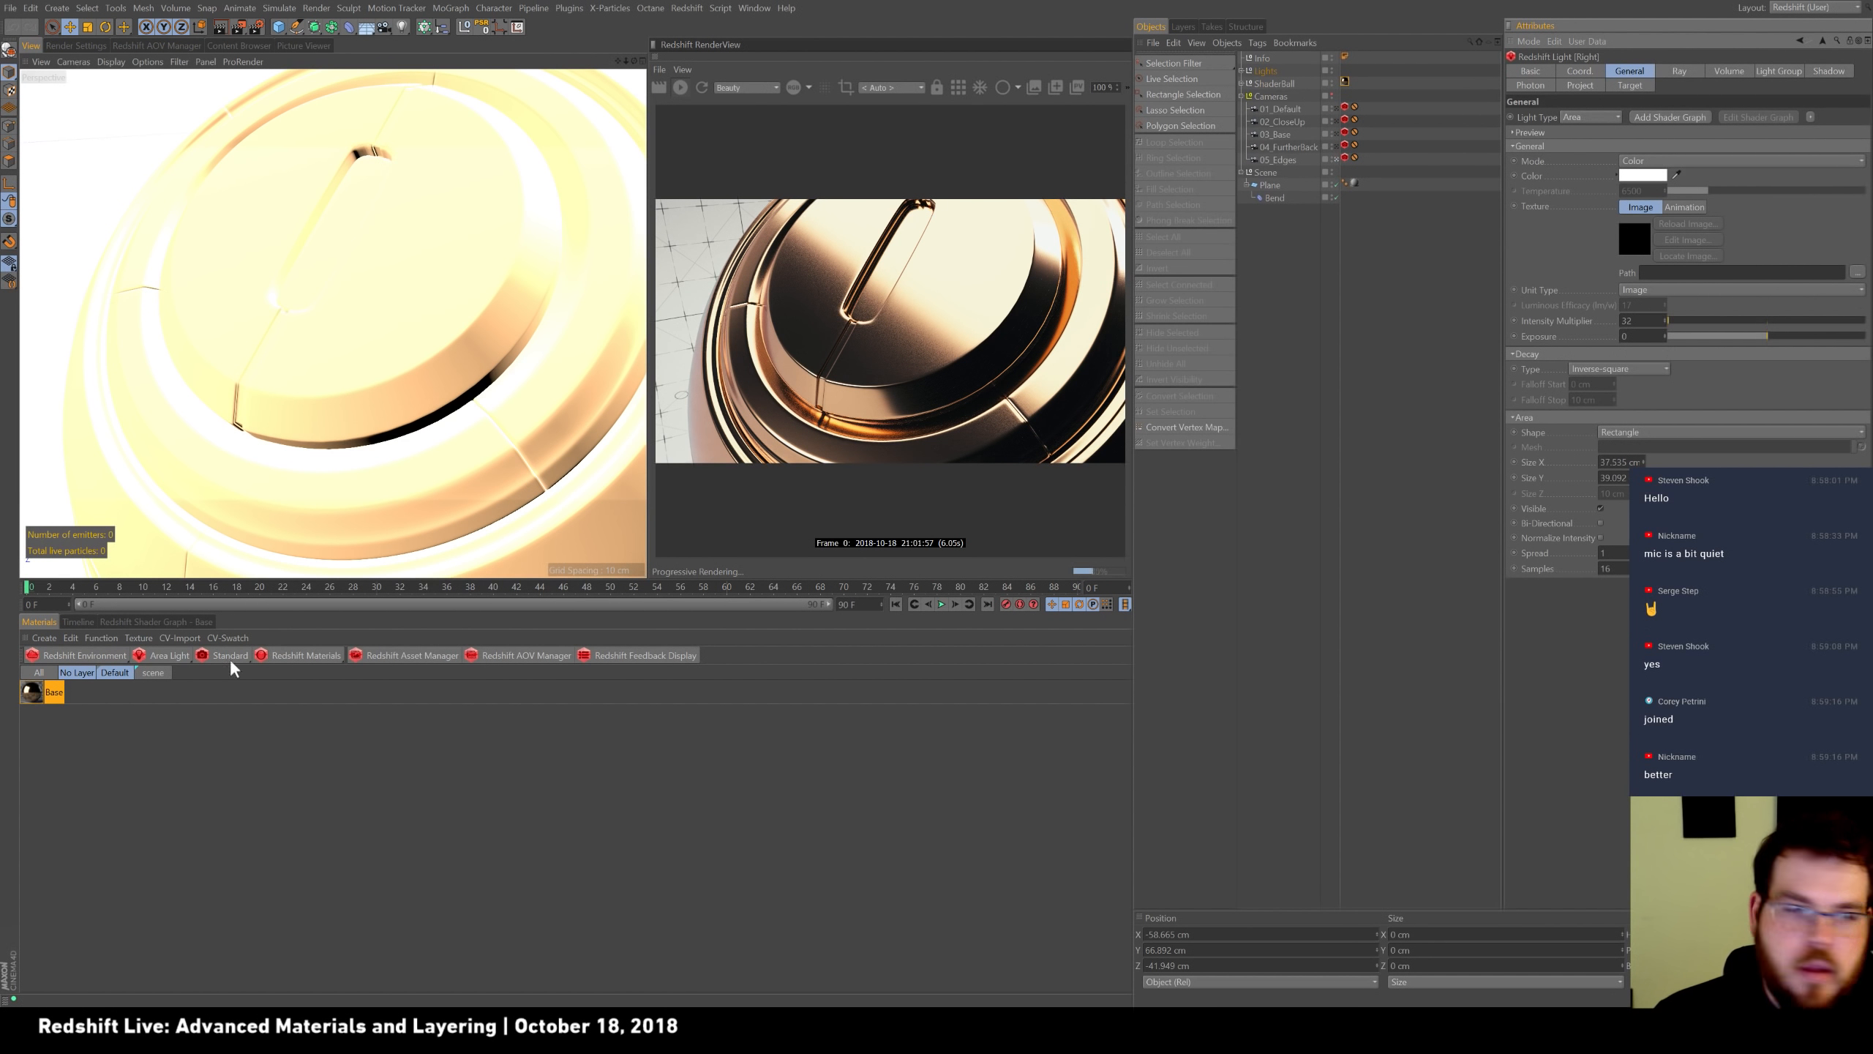
Open the Base material in the Material Editor and examine the second Copper node's preset and Fresnel type options.
{"action": "left_click", "coordinate": [31, 697]}
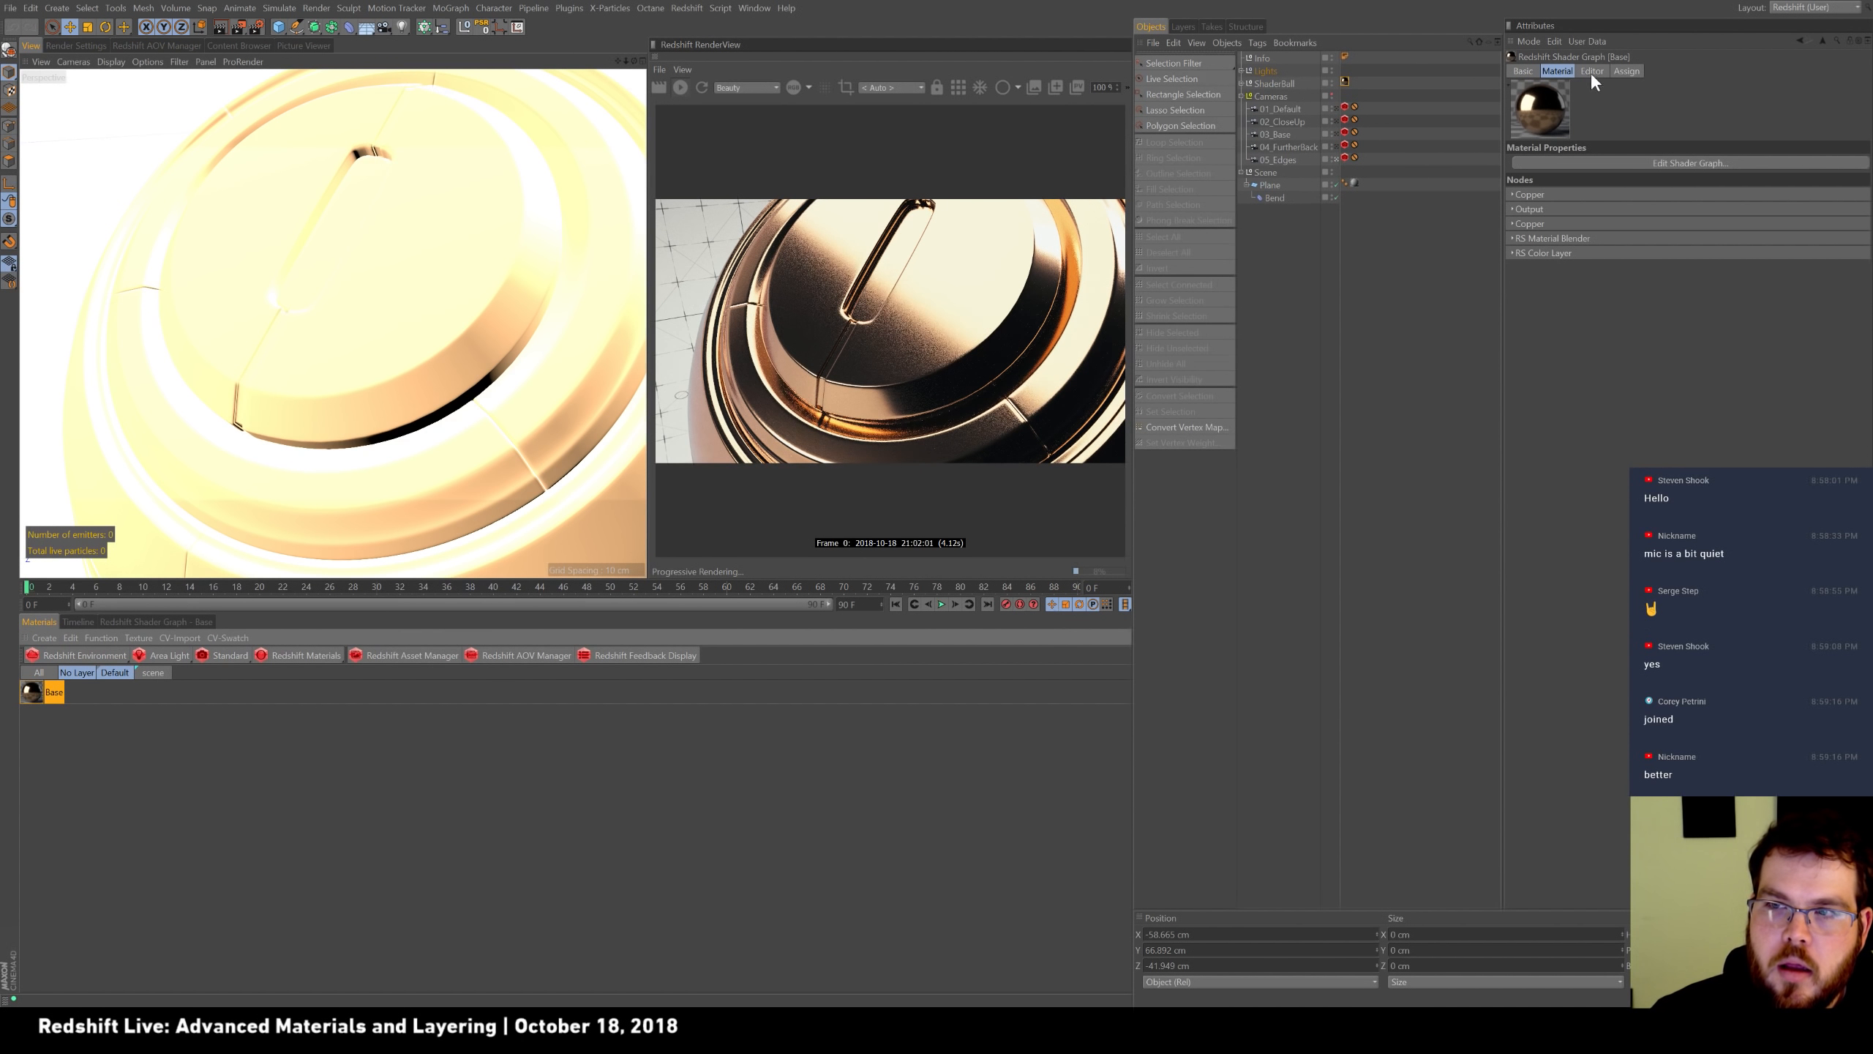
{"action": "double_click", "coordinate": [32, 694]}
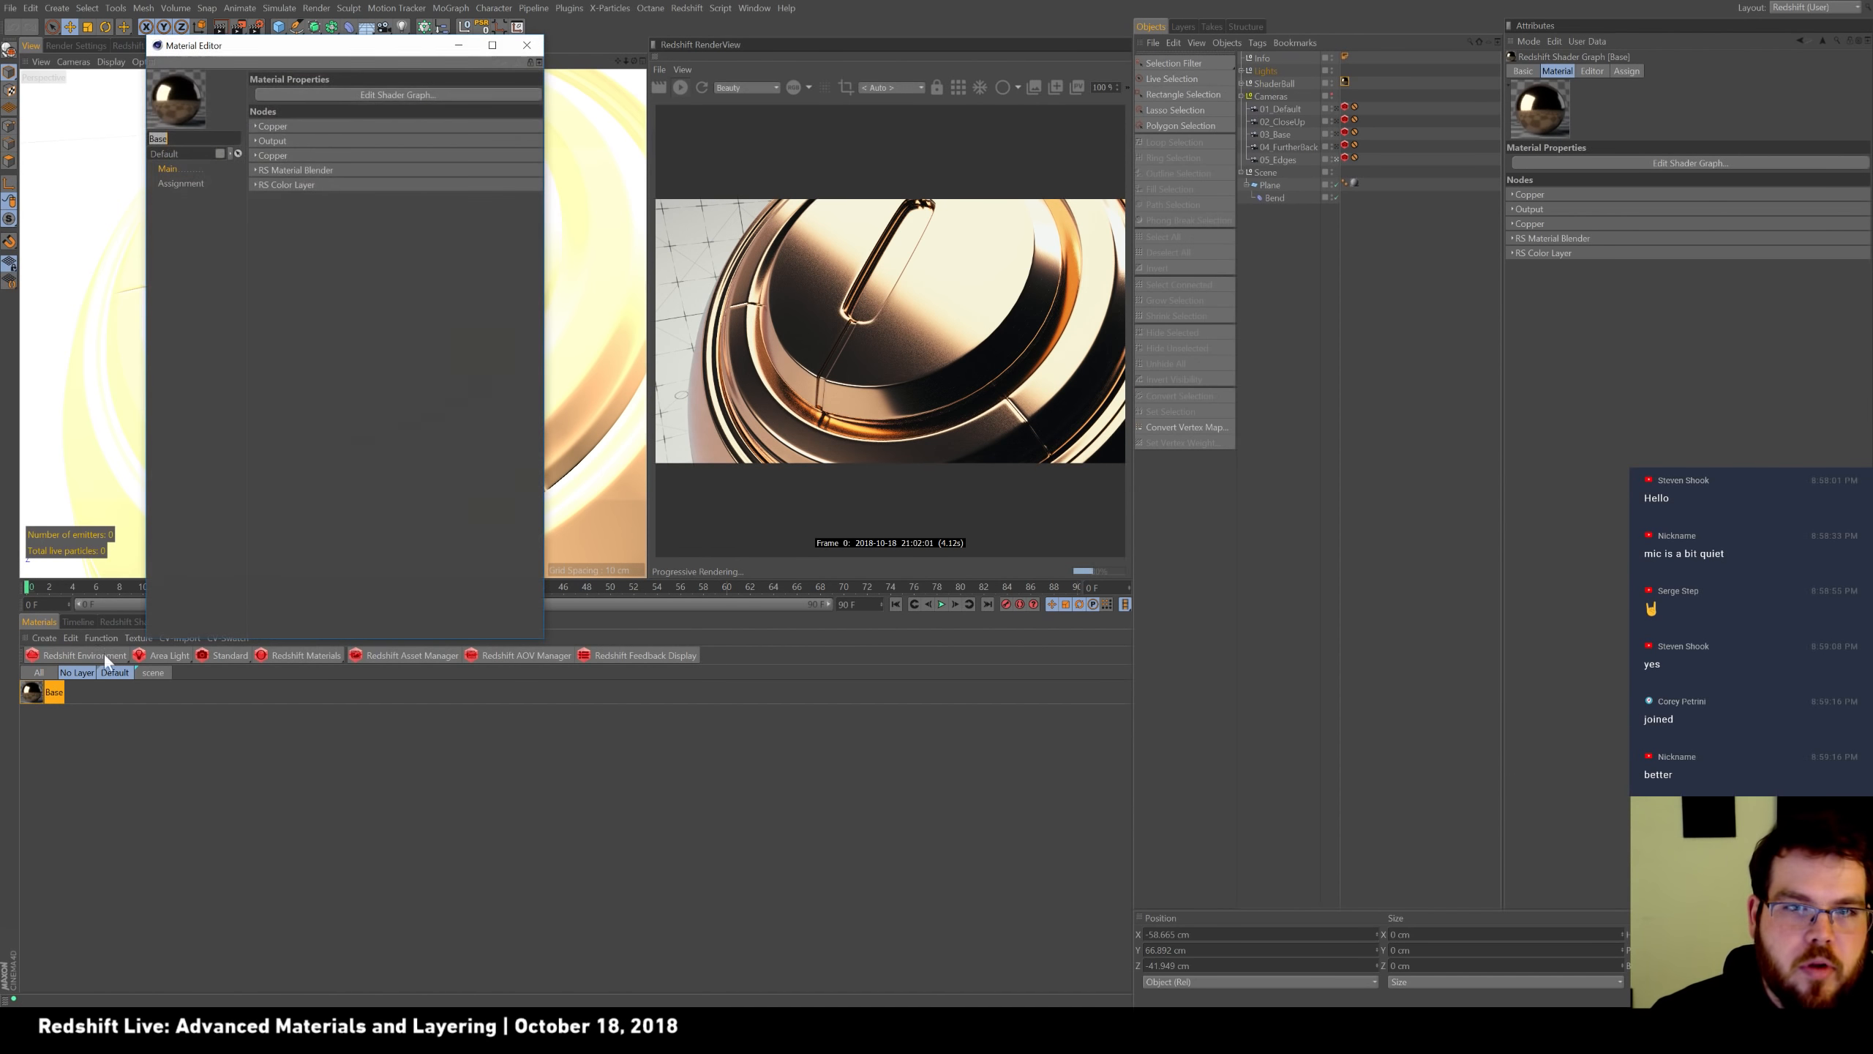
{"action": "left_click", "coordinate": [267, 157]}
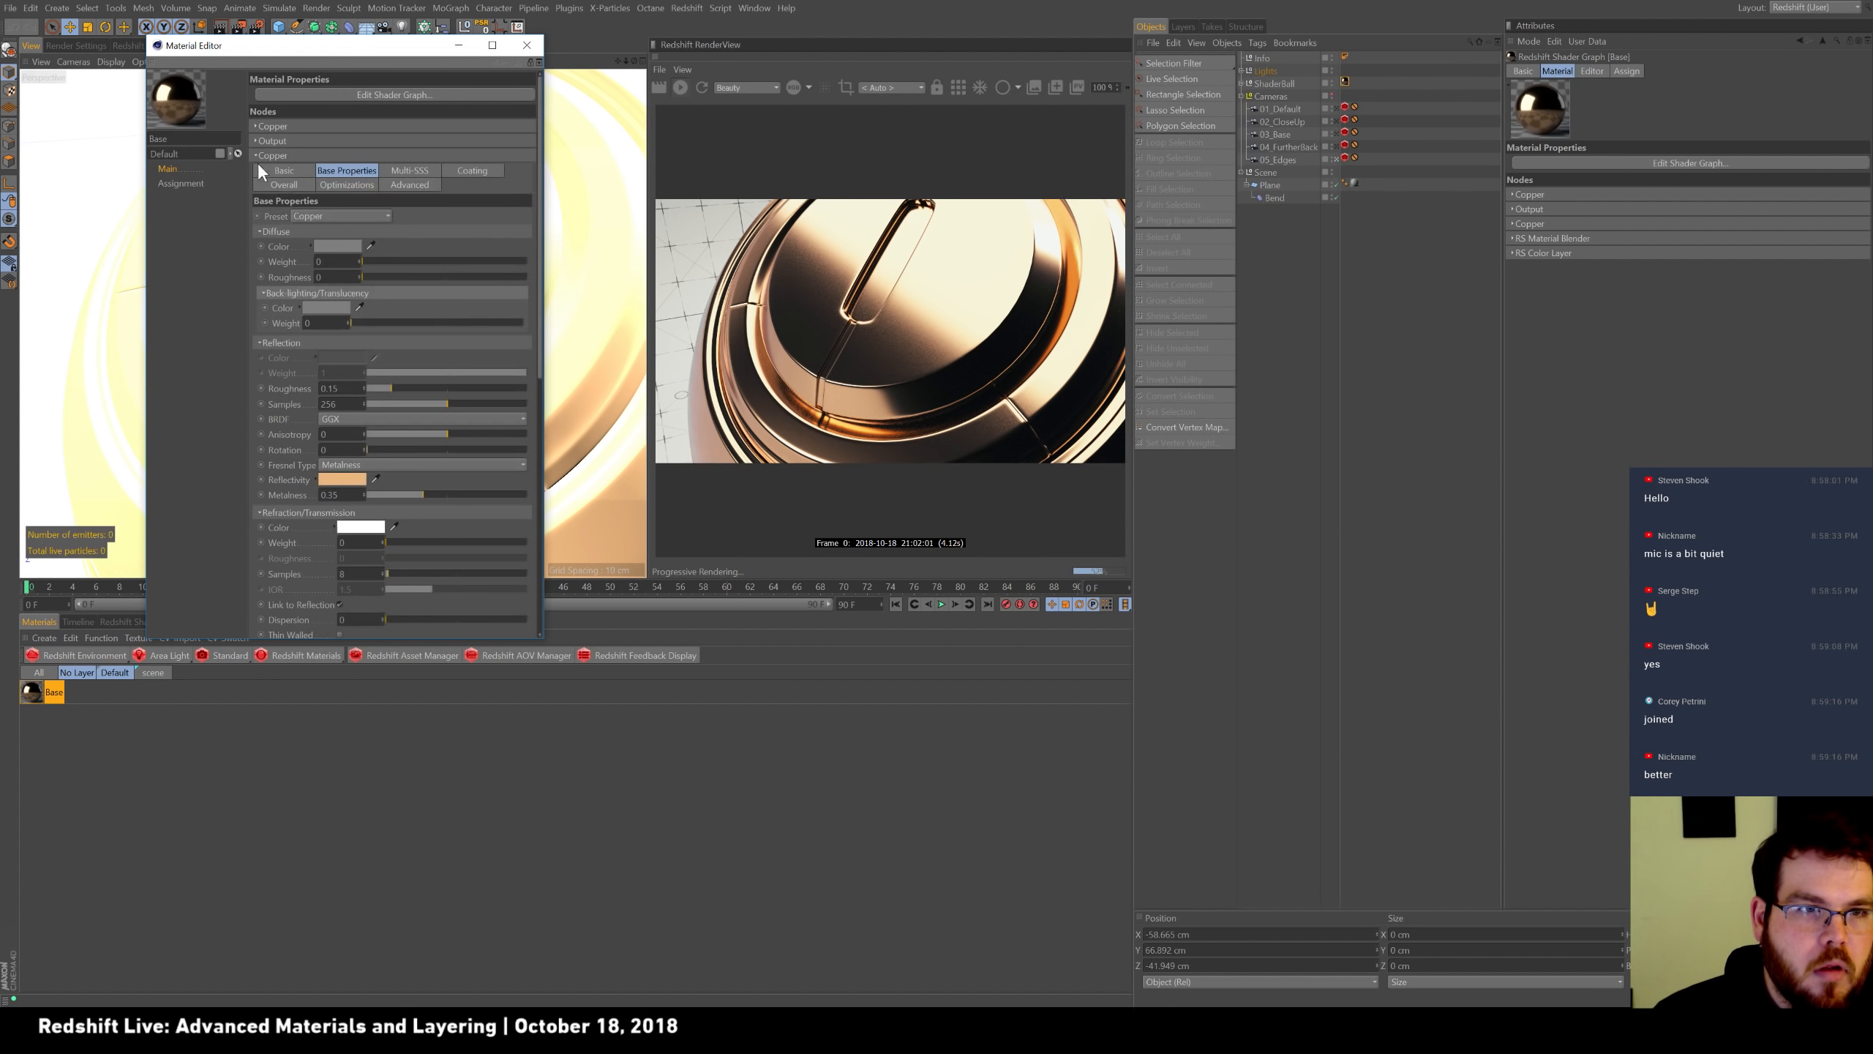
{"action": "left_click", "coordinate": [329, 215]}
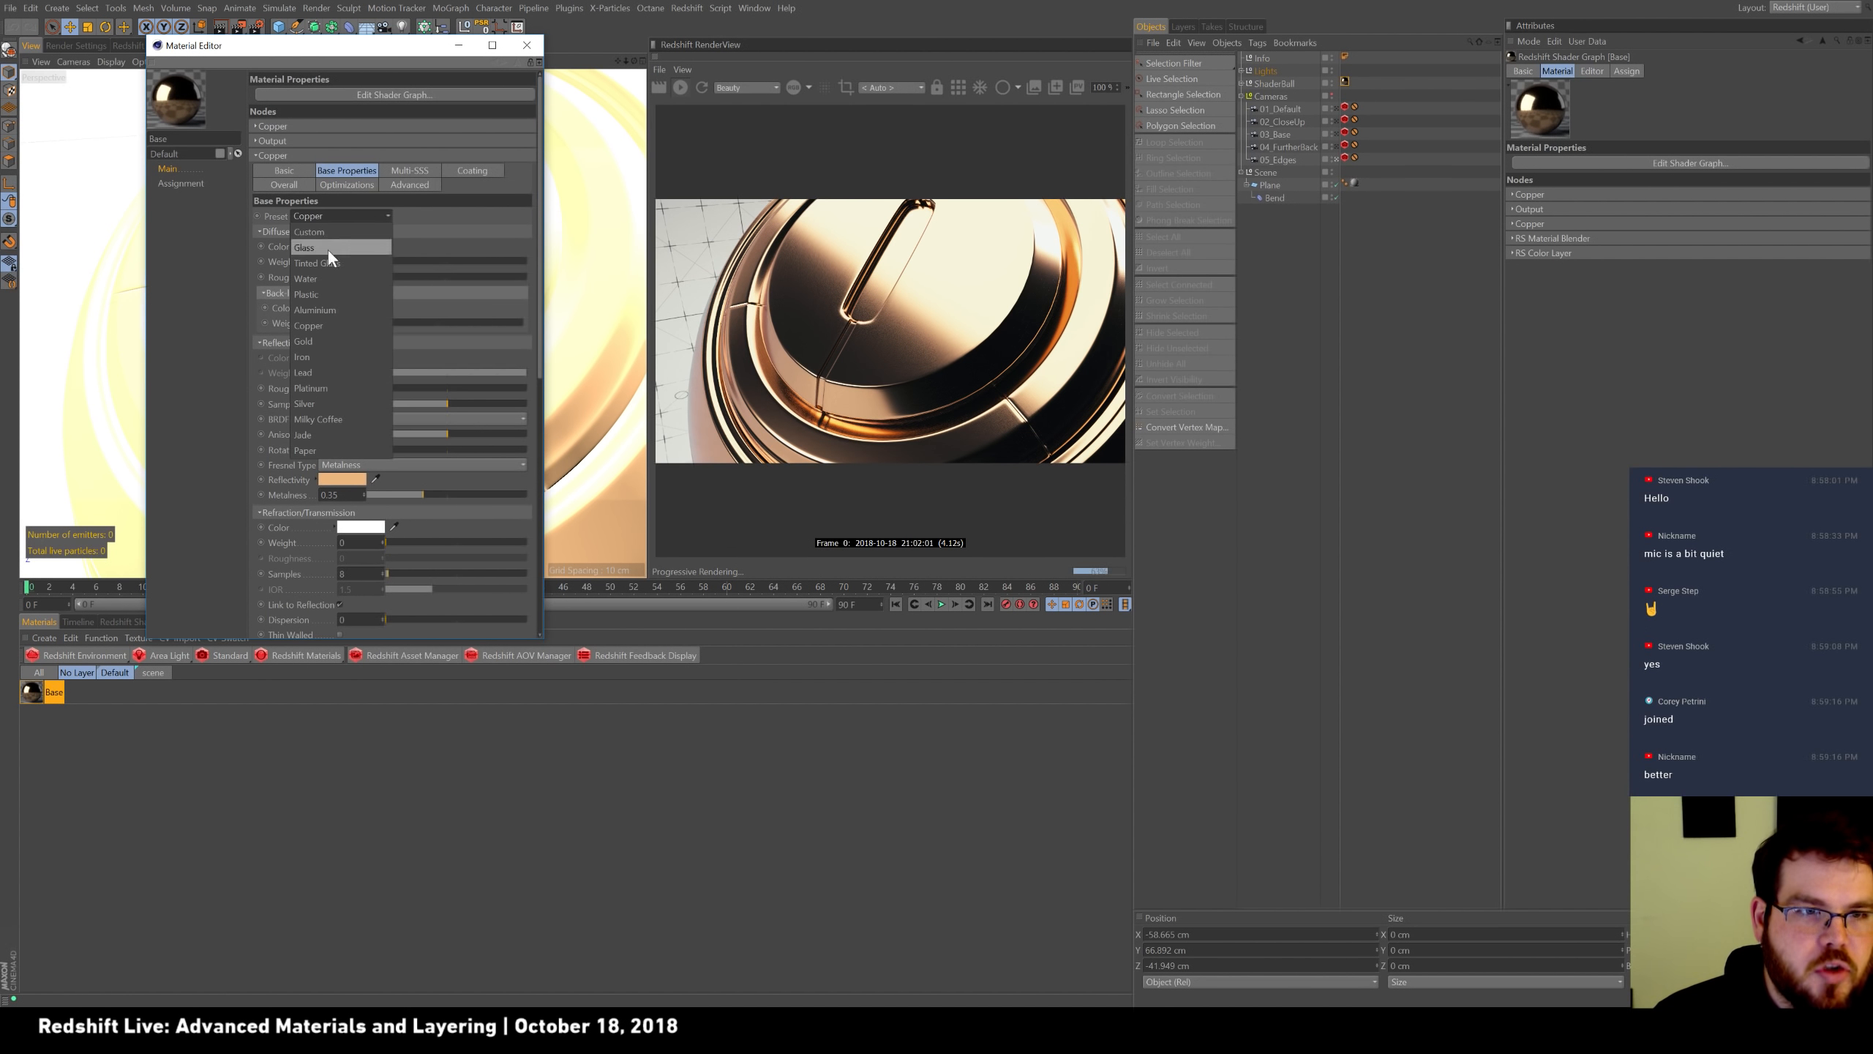
{"action": "left_click", "coordinate": [443, 208]}
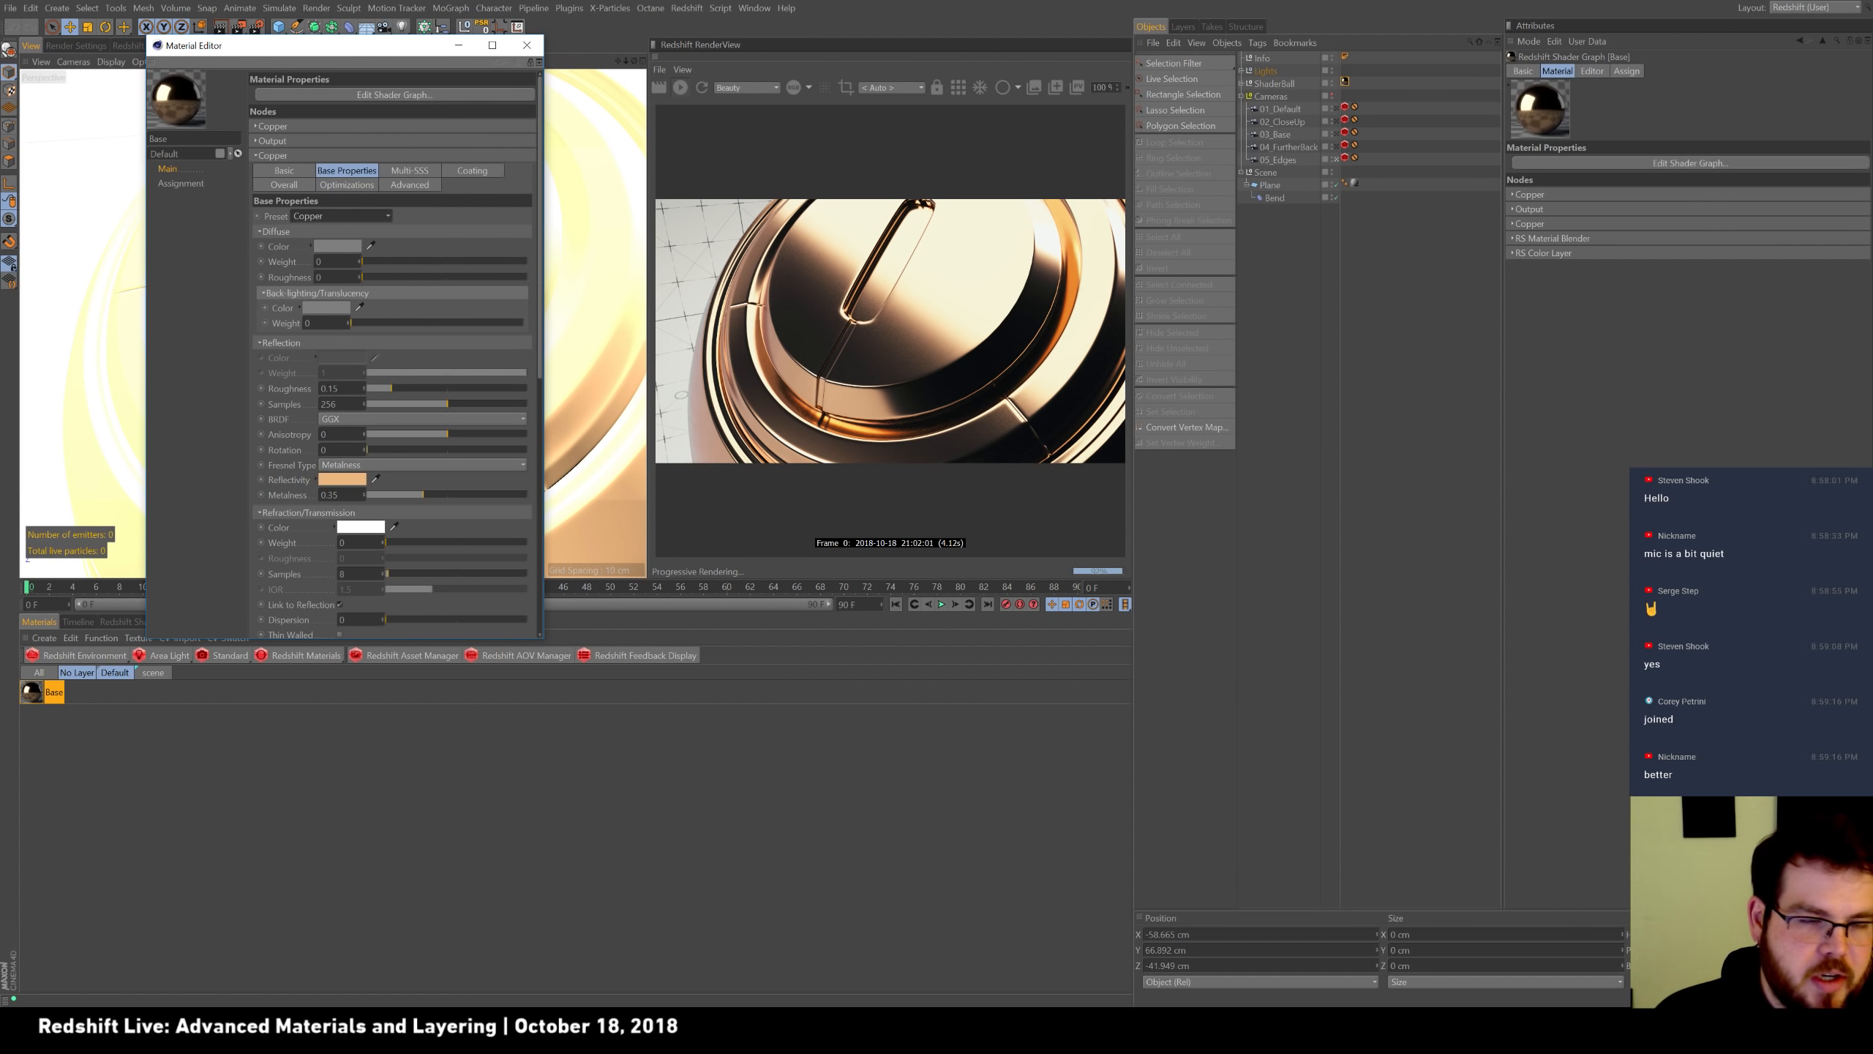
{"action": "left_click", "coordinate": [386, 465]}
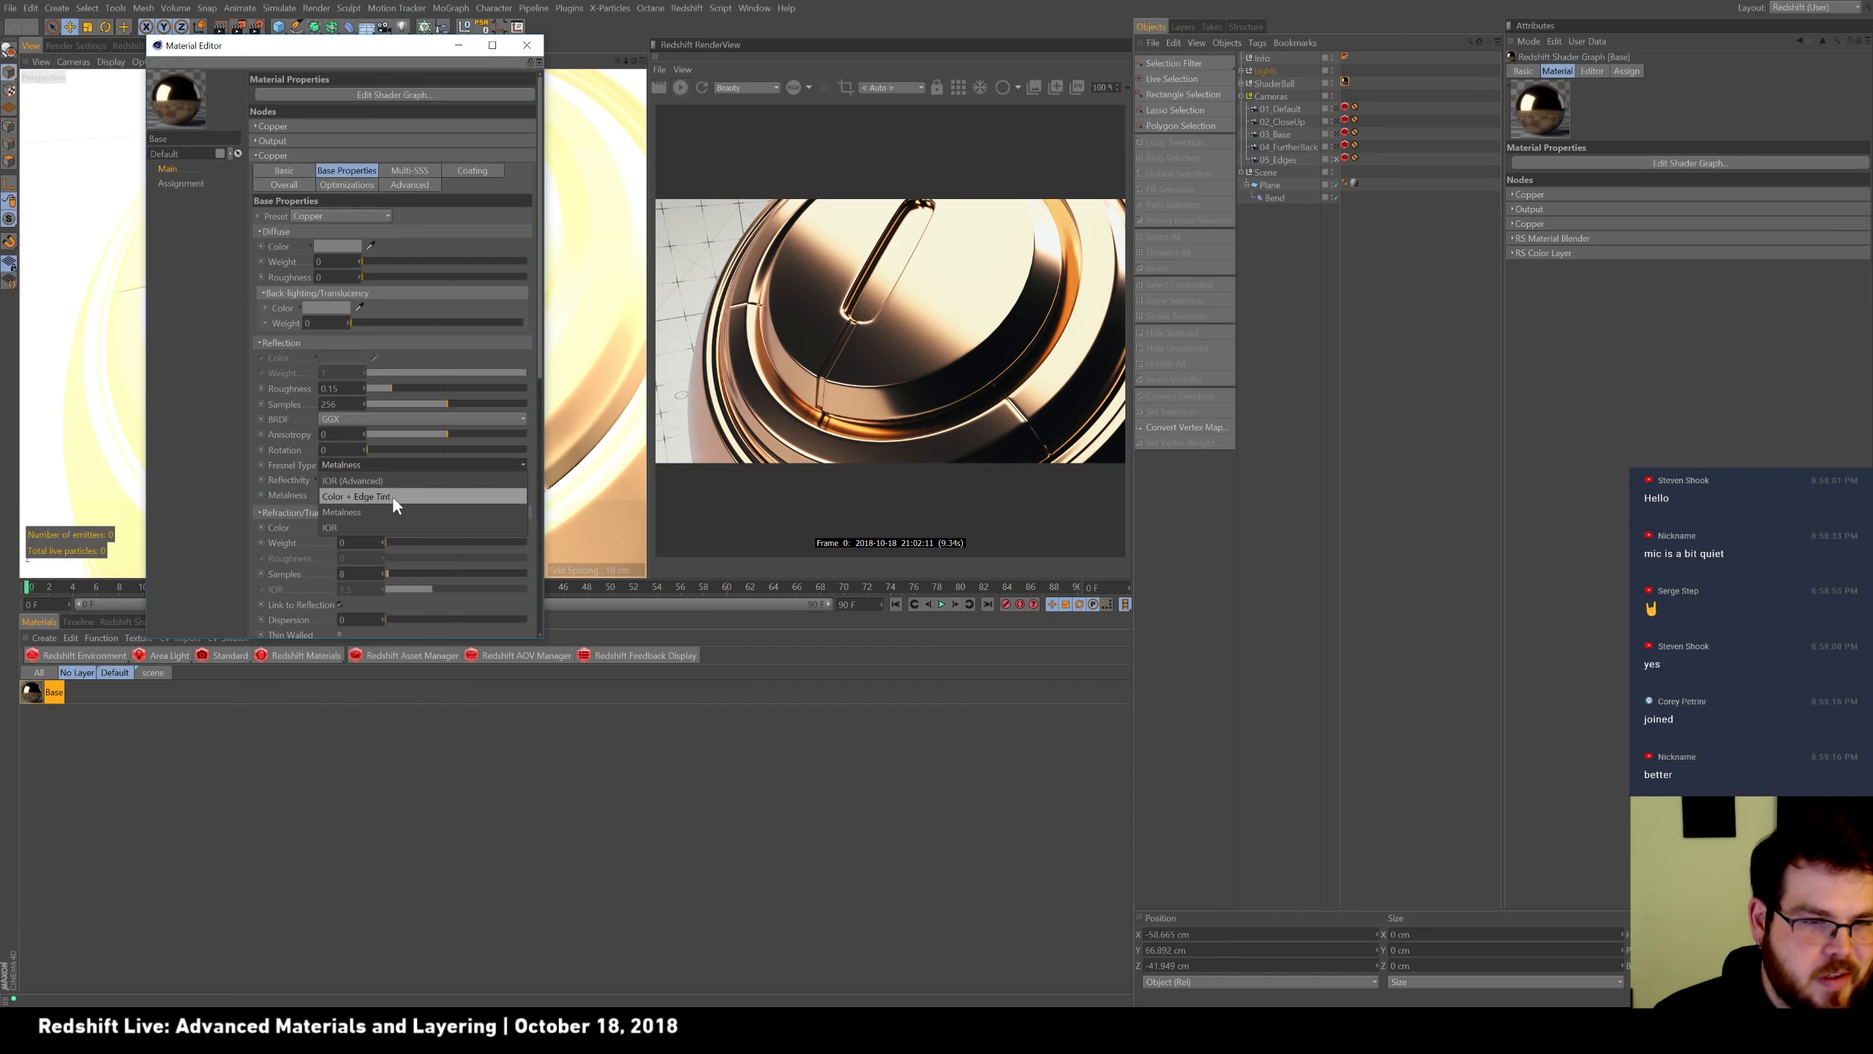
{"action": "left_click", "coordinate": [393, 462]}
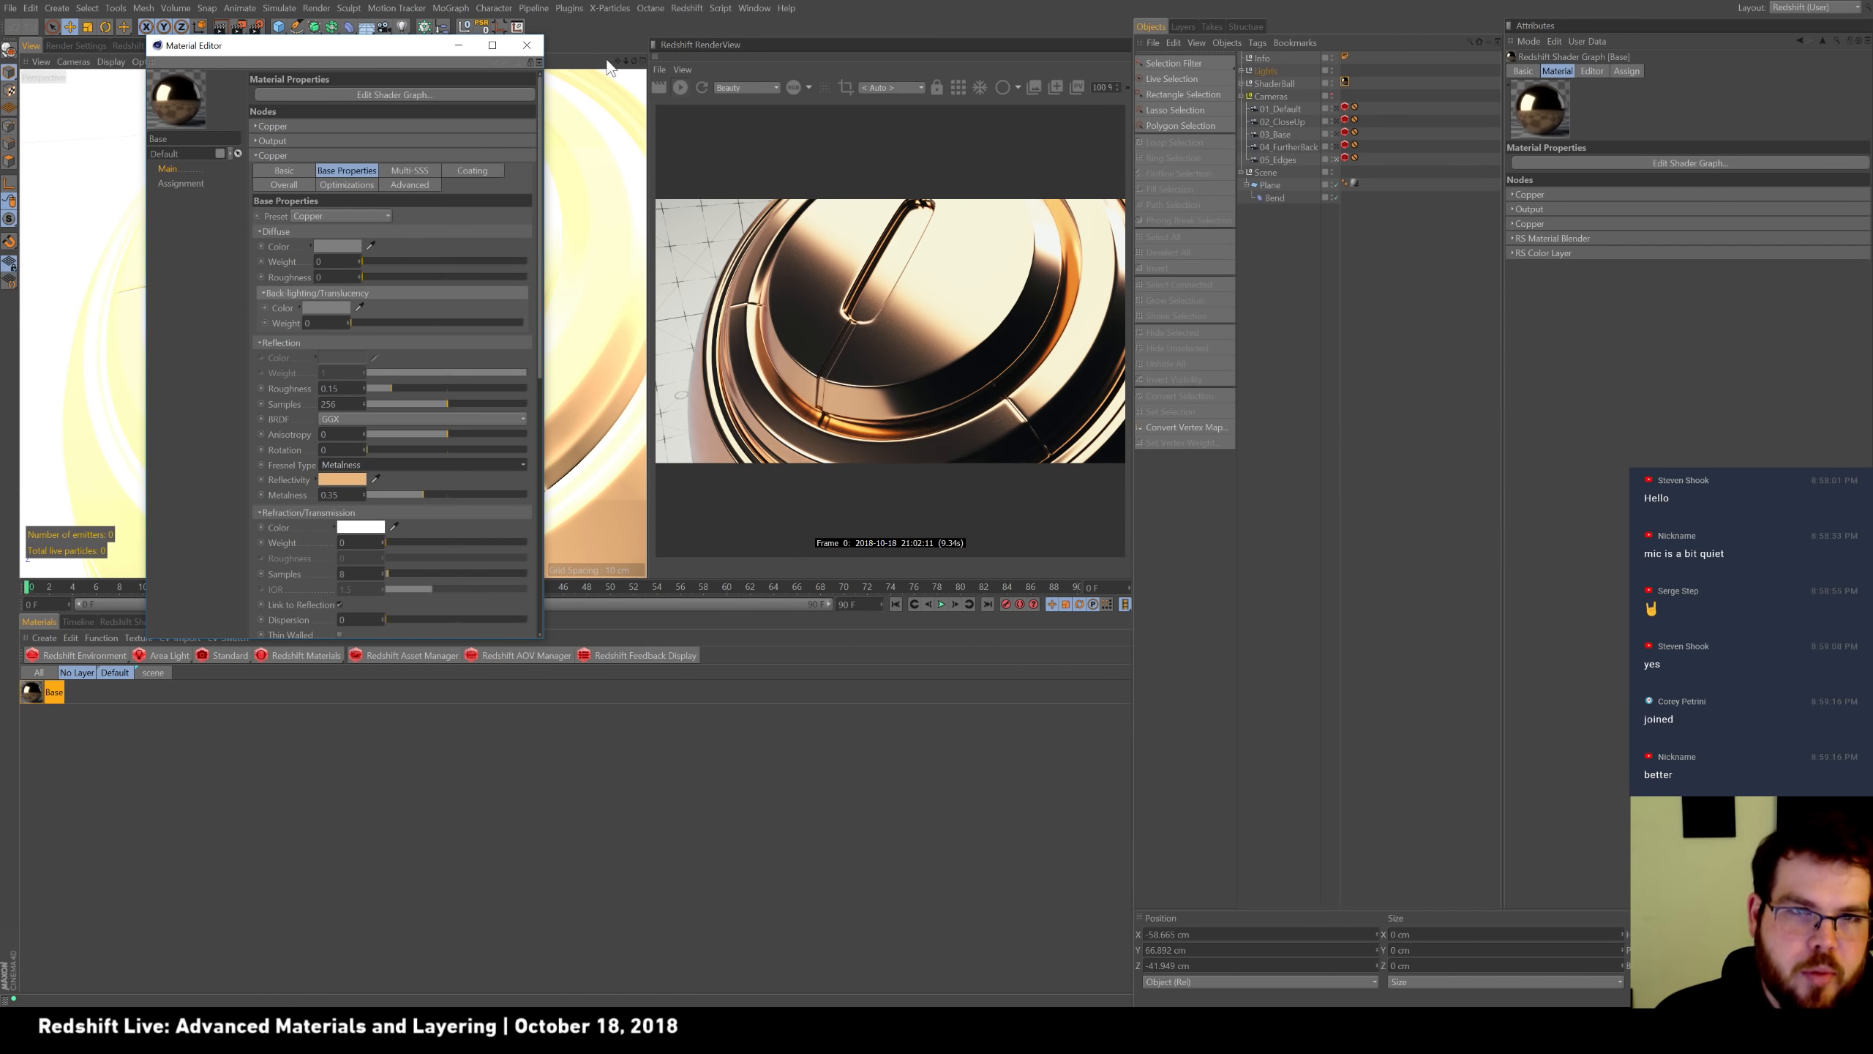
{"action": "left_click", "coordinate": [526, 45]}
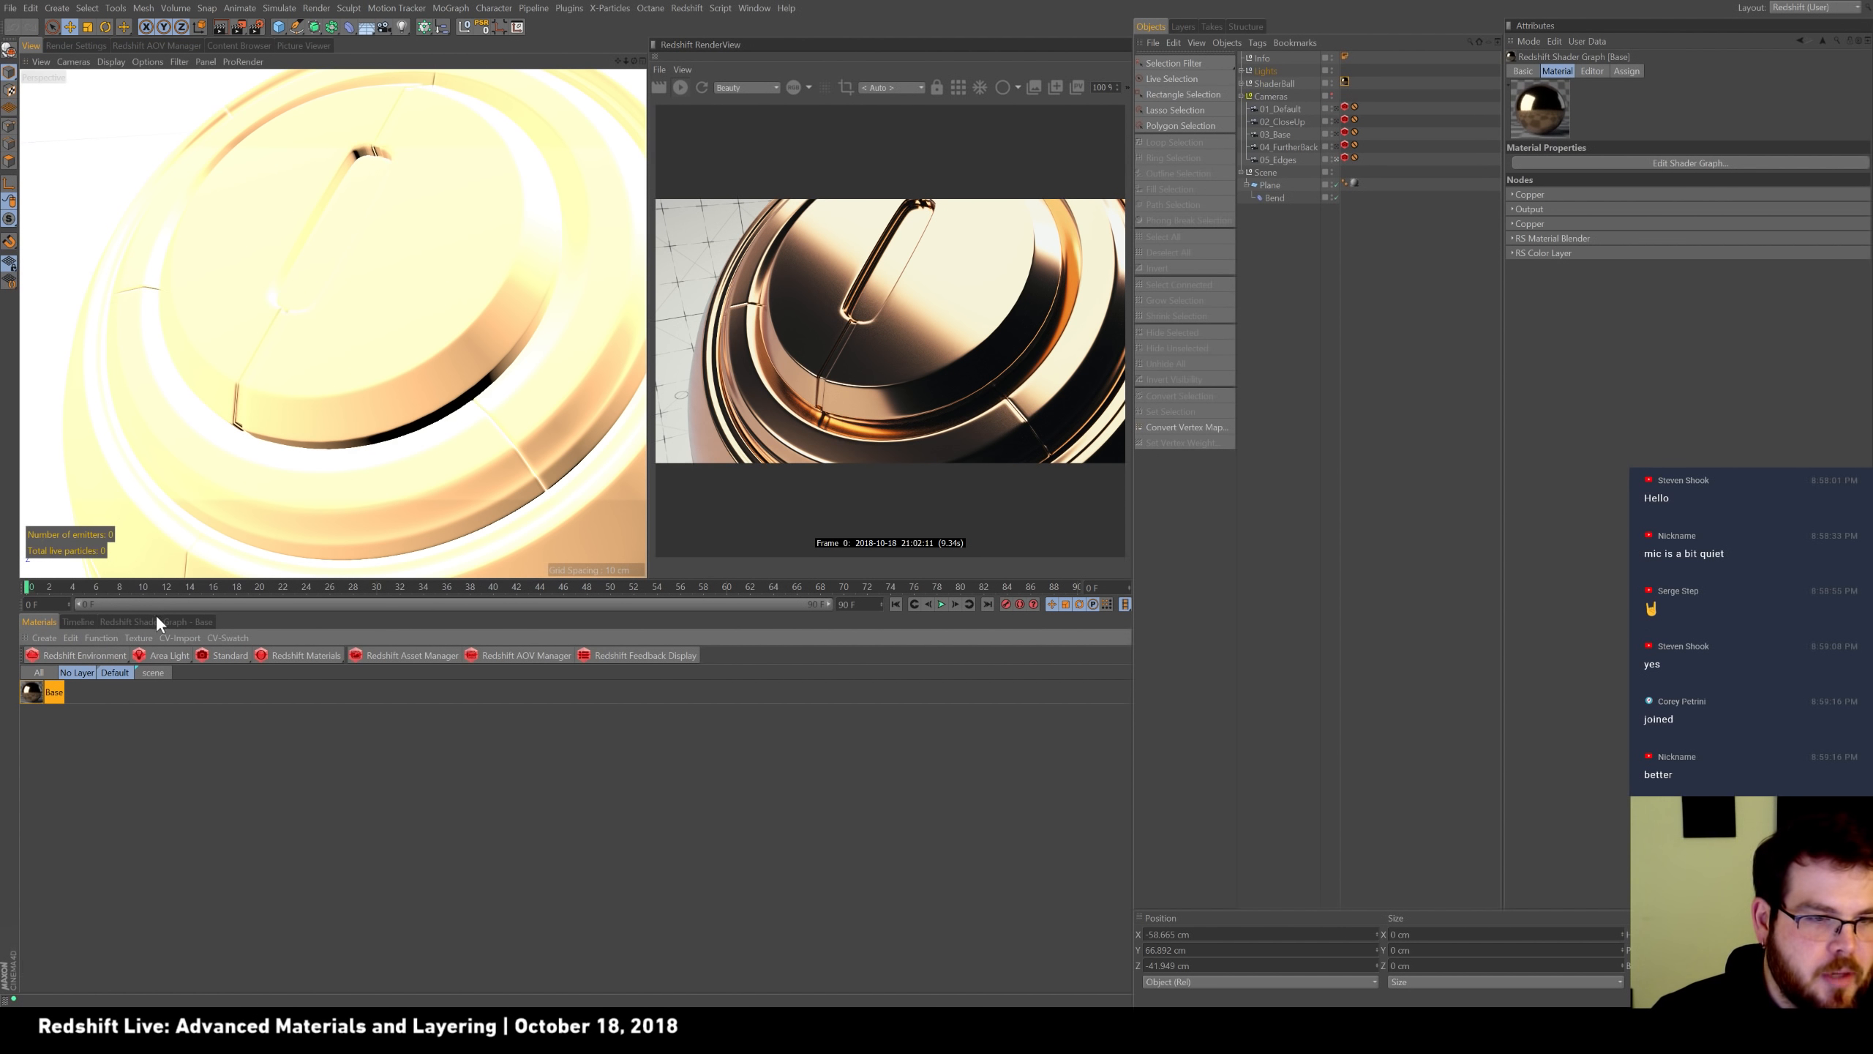
Delete the lower copper material, RS Material Blender and RS Color Layer nodes from the Base shader graph.
{"action": "left_click", "coordinate": [179, 622]}
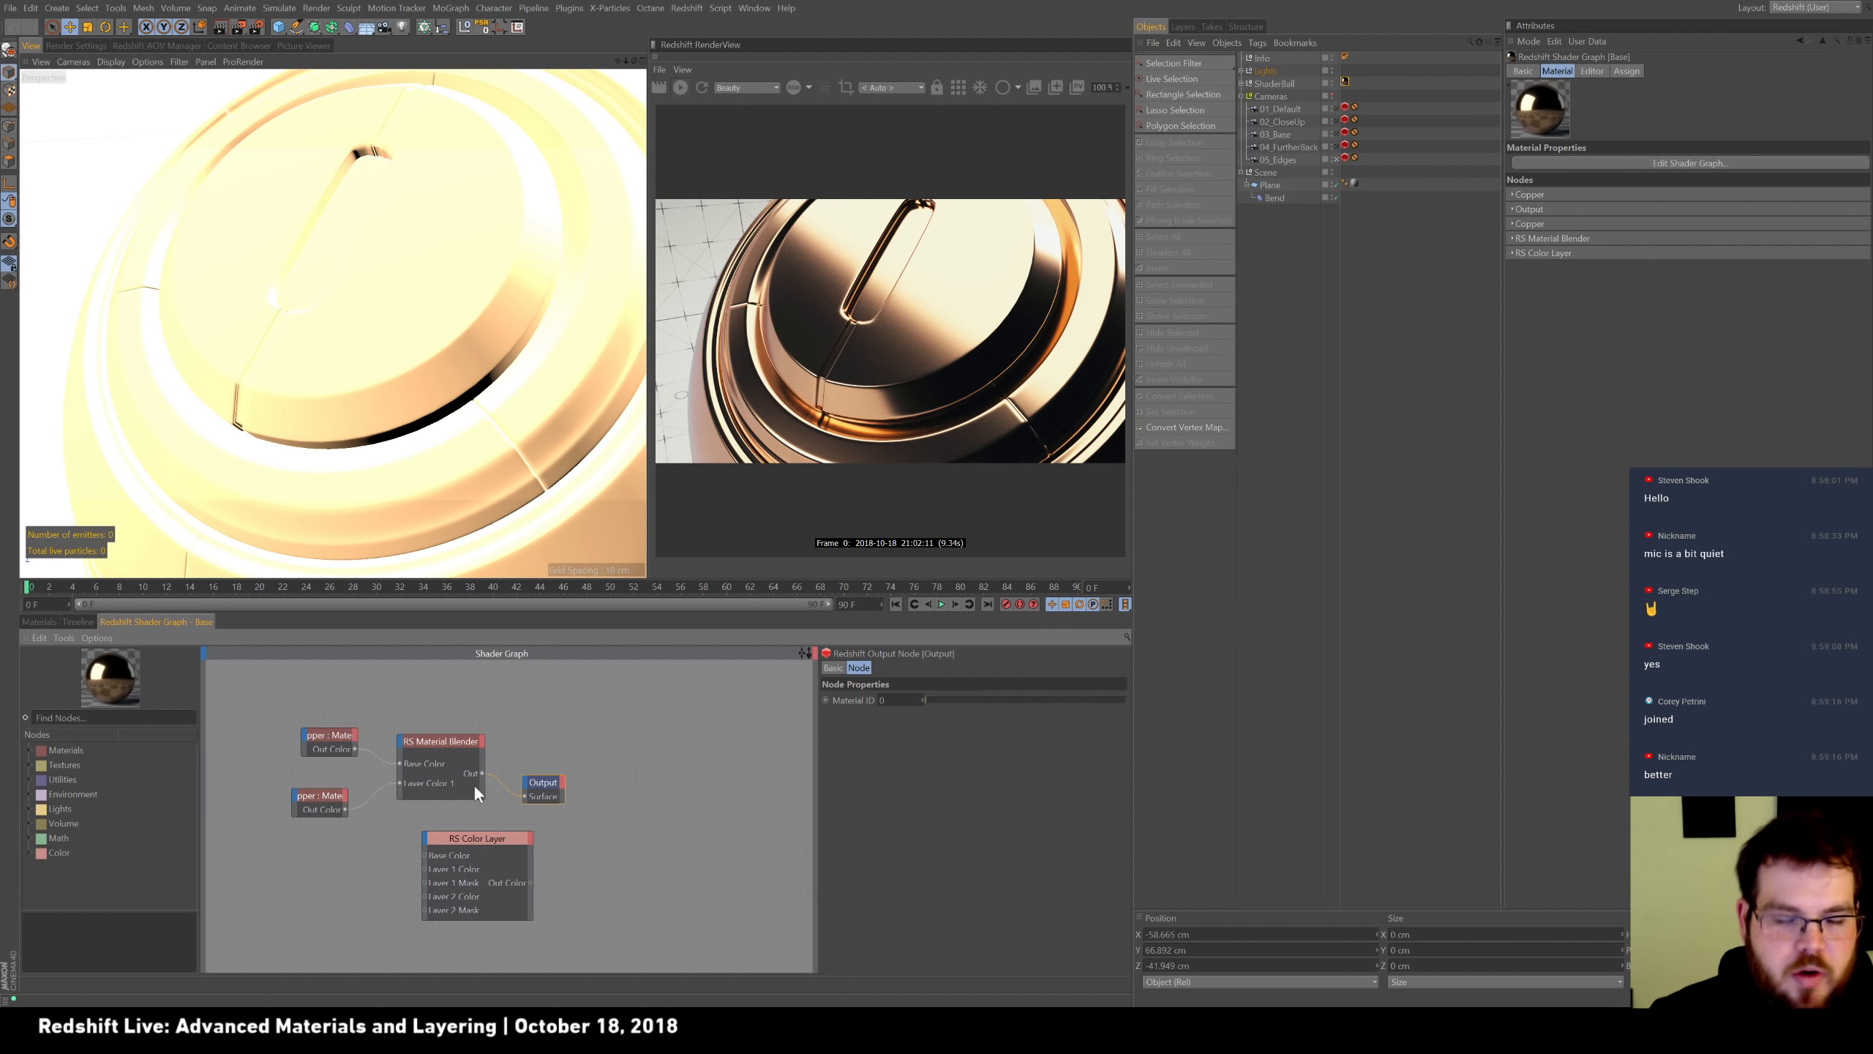
{"action": "left_click", "coordinate": [329, 795]}
{"action": "key", "text": "Delete"}
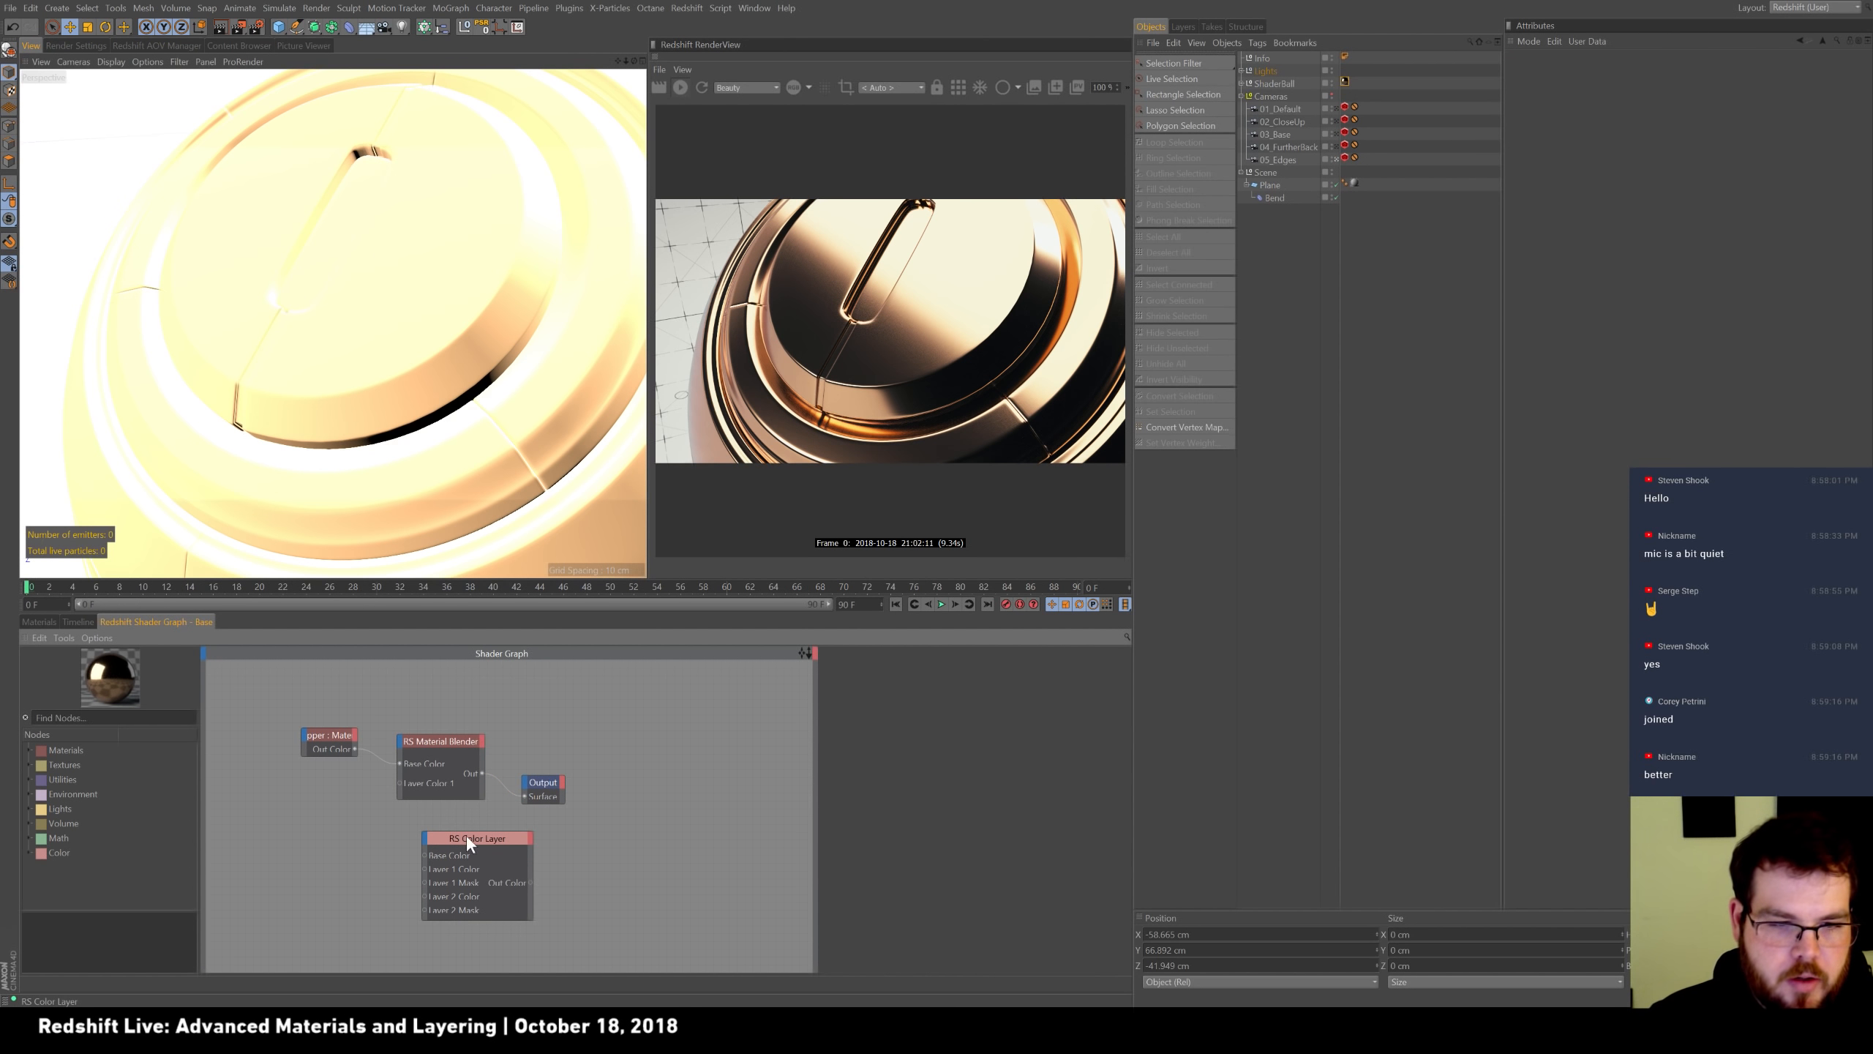
{"action": "left_click", "coordinate": [451, 760]}
{"action": "key", "text": "Delete"}
Connect the remaining copper material's Out Color to the Output's Surface and move the material node closer to the Output.
{"action": "left_click", "coordinate": [345, 738]}
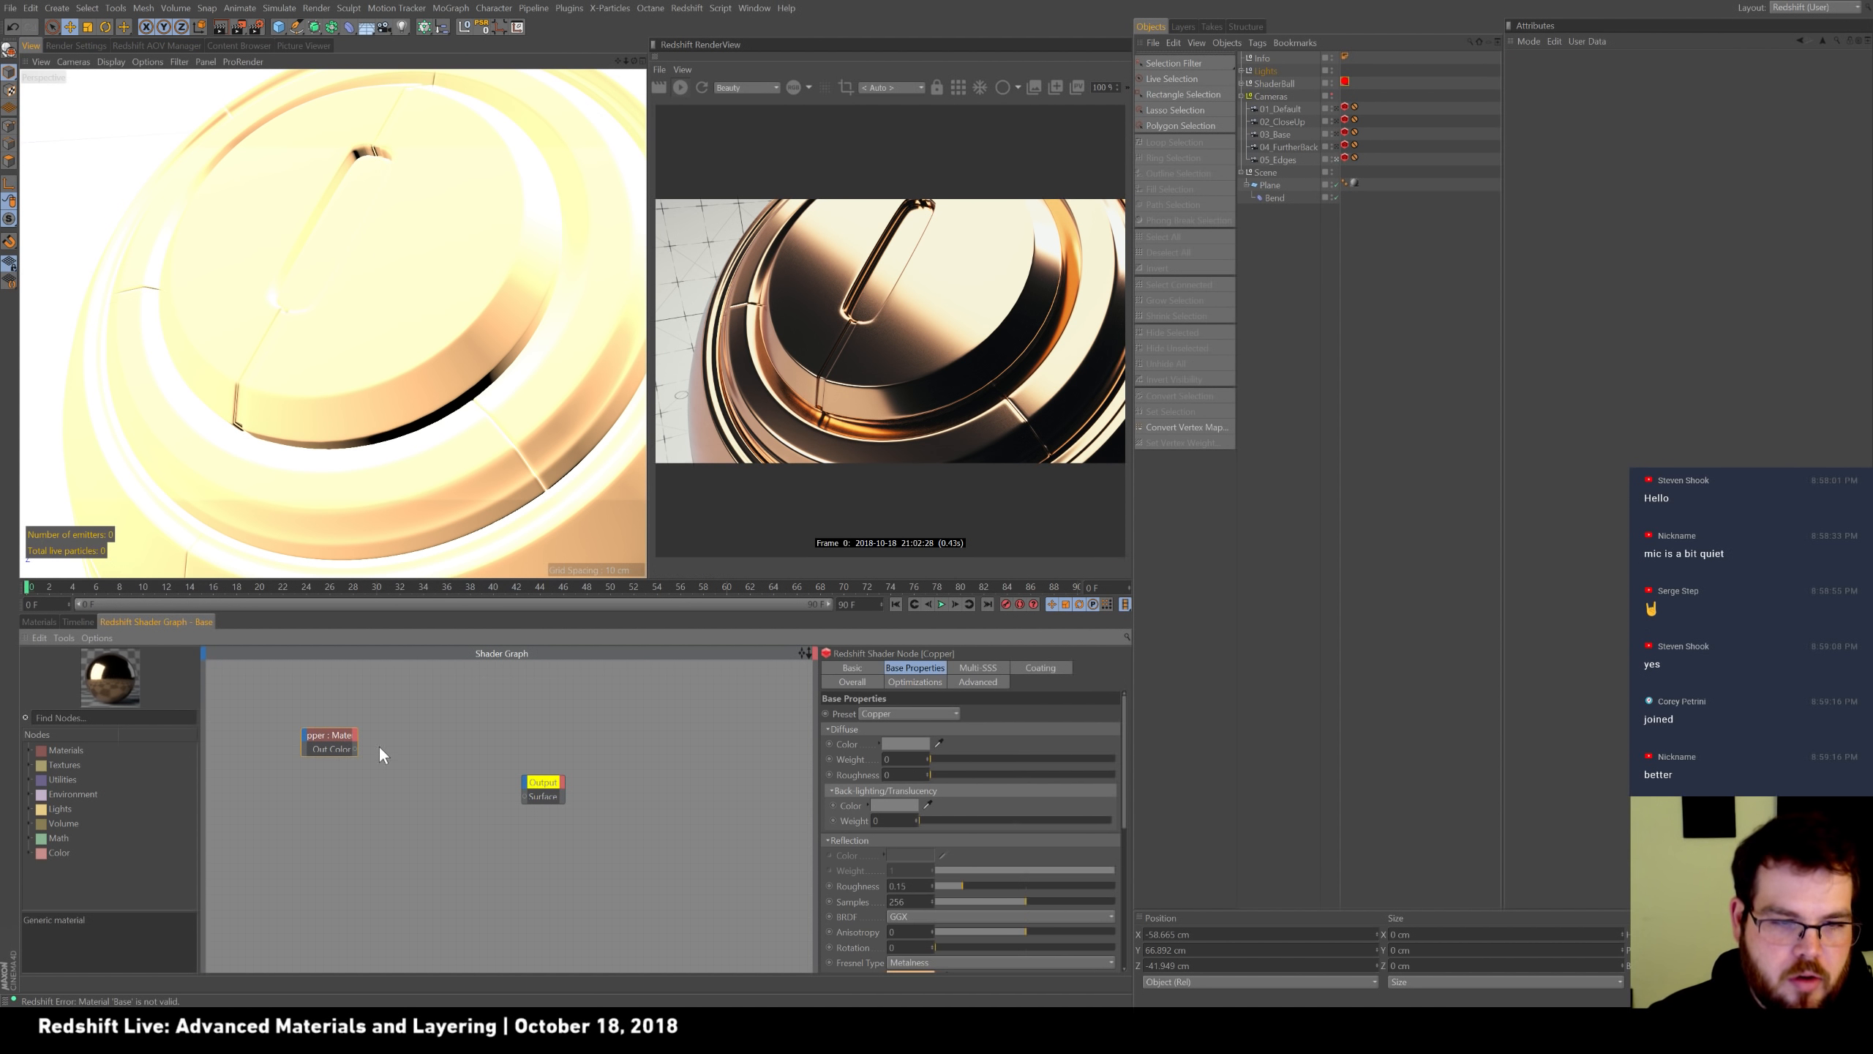
{"action": "left_click_drag", "start_coordinate": [522, 794], "coordinate": [523, 793]}
{"action": "left_click_drag", "start_coordinate": [334, 738], "coordinate": [398, 768]}
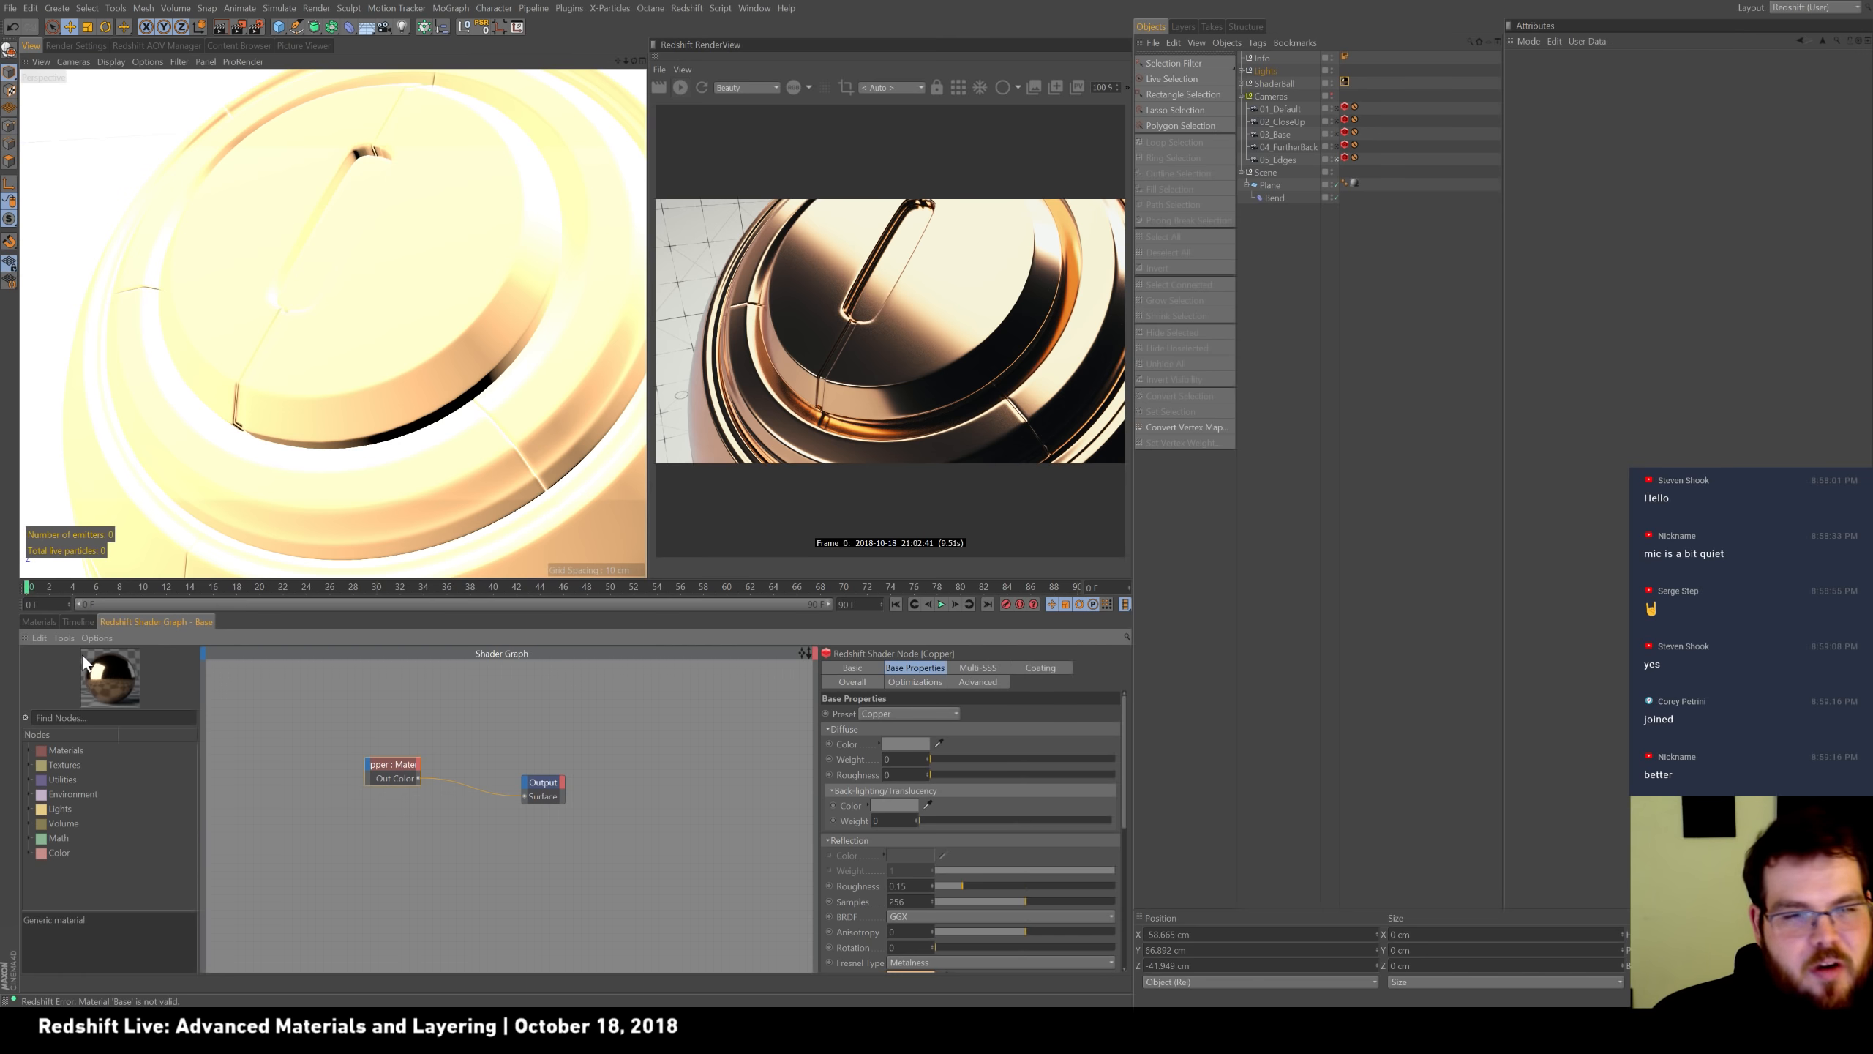
Search the nodes for "ble" and add a Material Blender between the copper material and the Output.
{"action": "type", "text": "ble"}
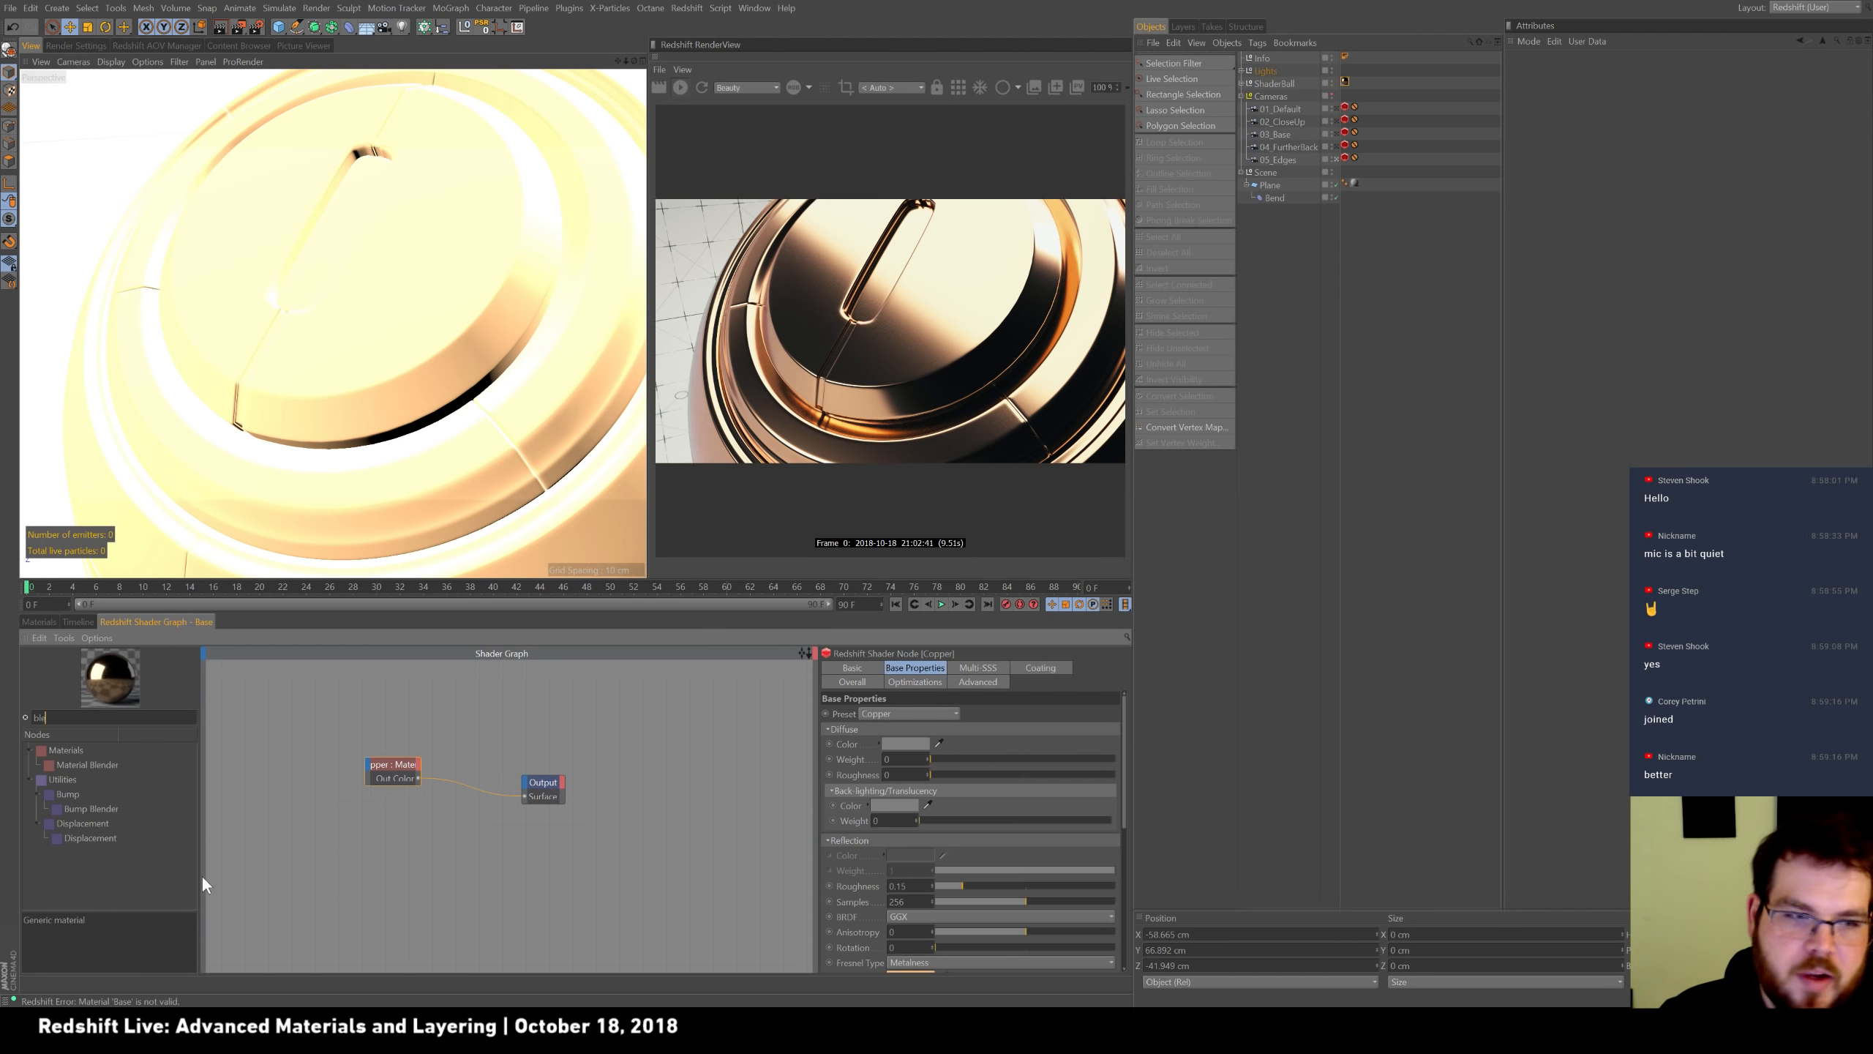
{"action": "left_click_drag", "start_coordinate": [83, 764], "coordinate": [440, 826]}
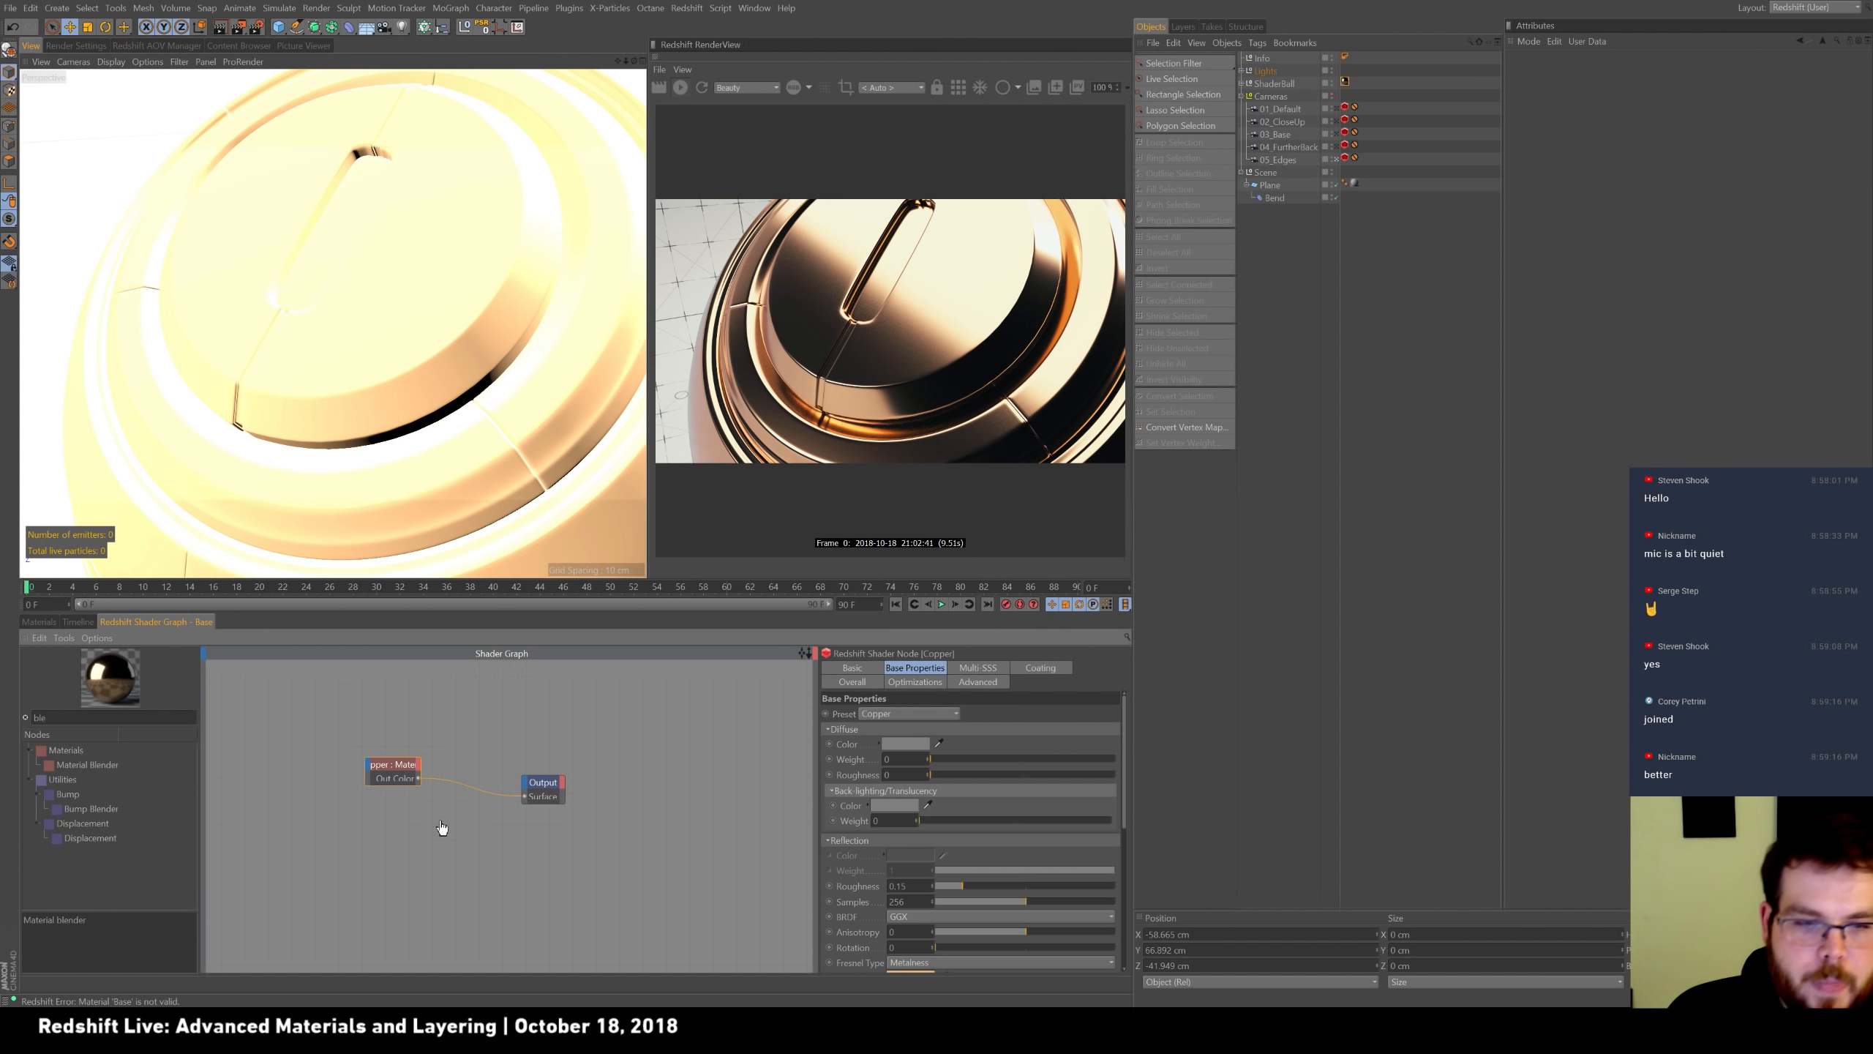
{"action": "left_click_drag", "start_coordinate": [391, 765], "coordinate": [346, 756]}
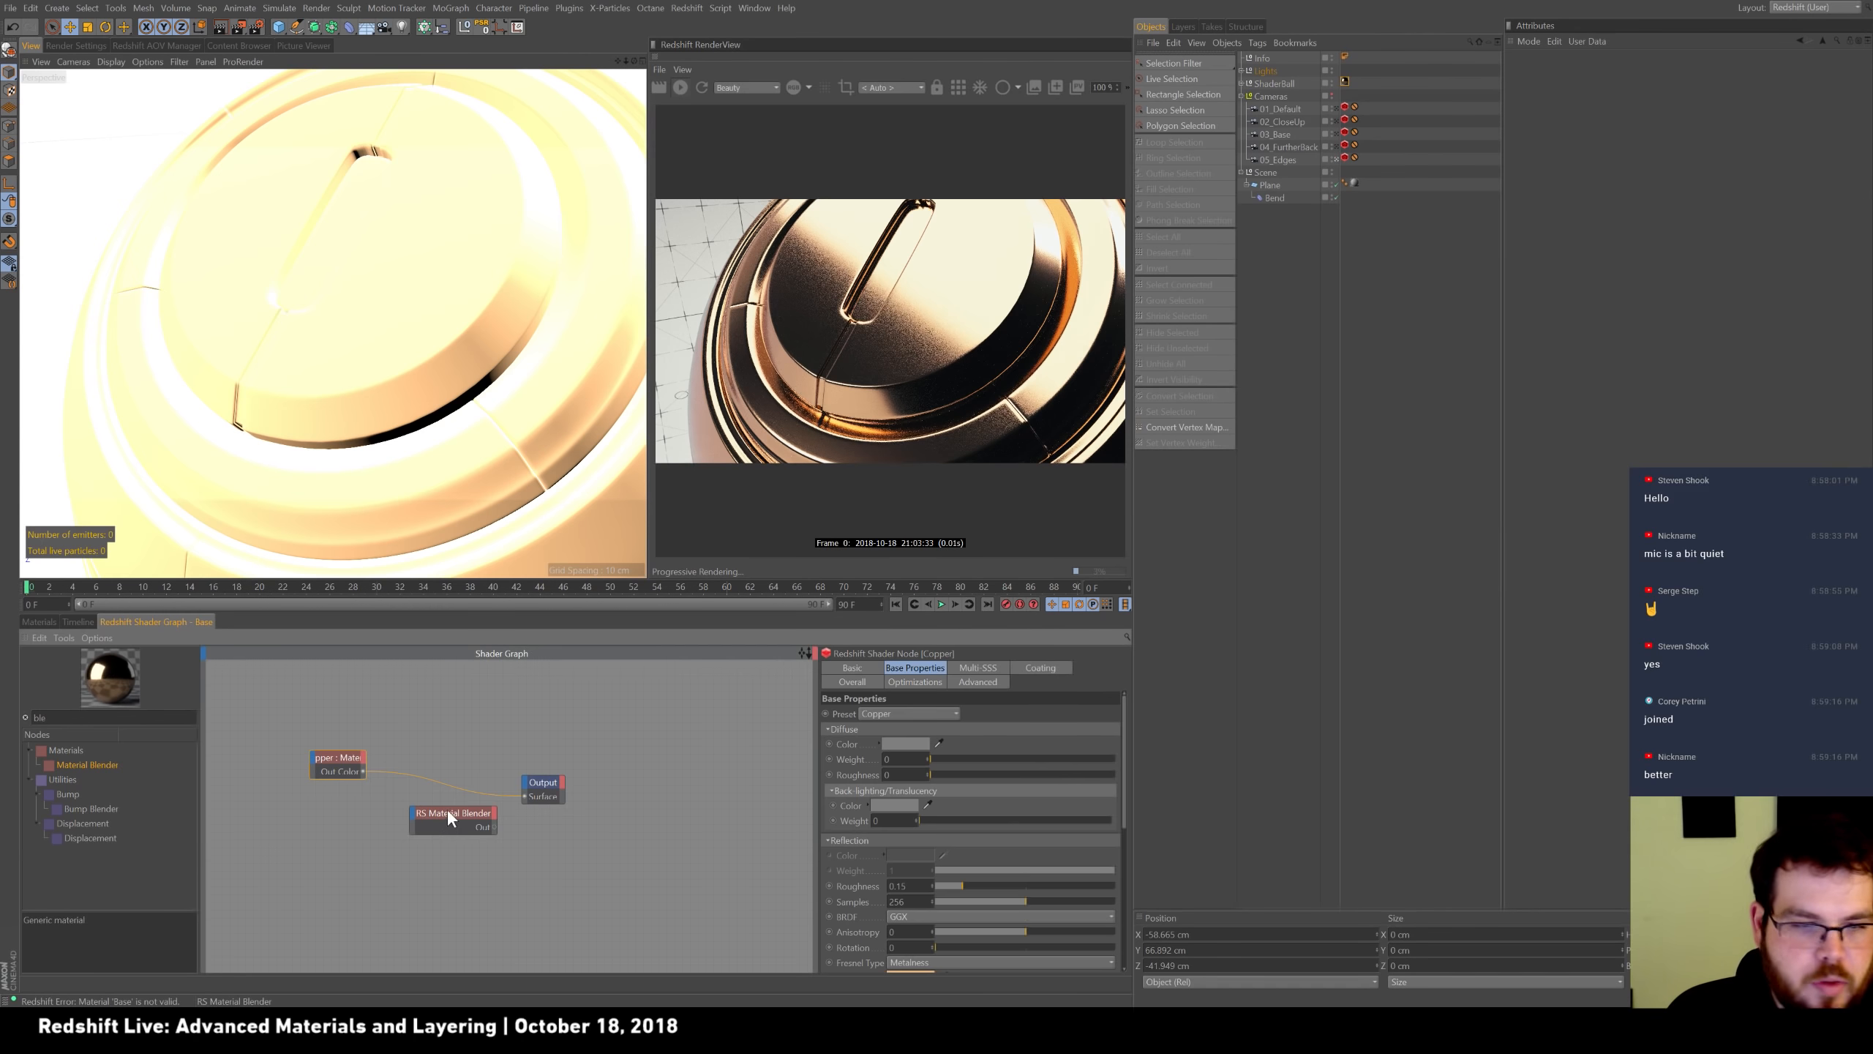
{"action": "left_click_drag", "start_coordinate": [439, 809], "coordinate": [422, 802]}
Connect the copper material to the RS Material Blender's Base Color and the blender's Out to the Output's Surface.
{"action": "left_click", "coordinate": [361, 772]}
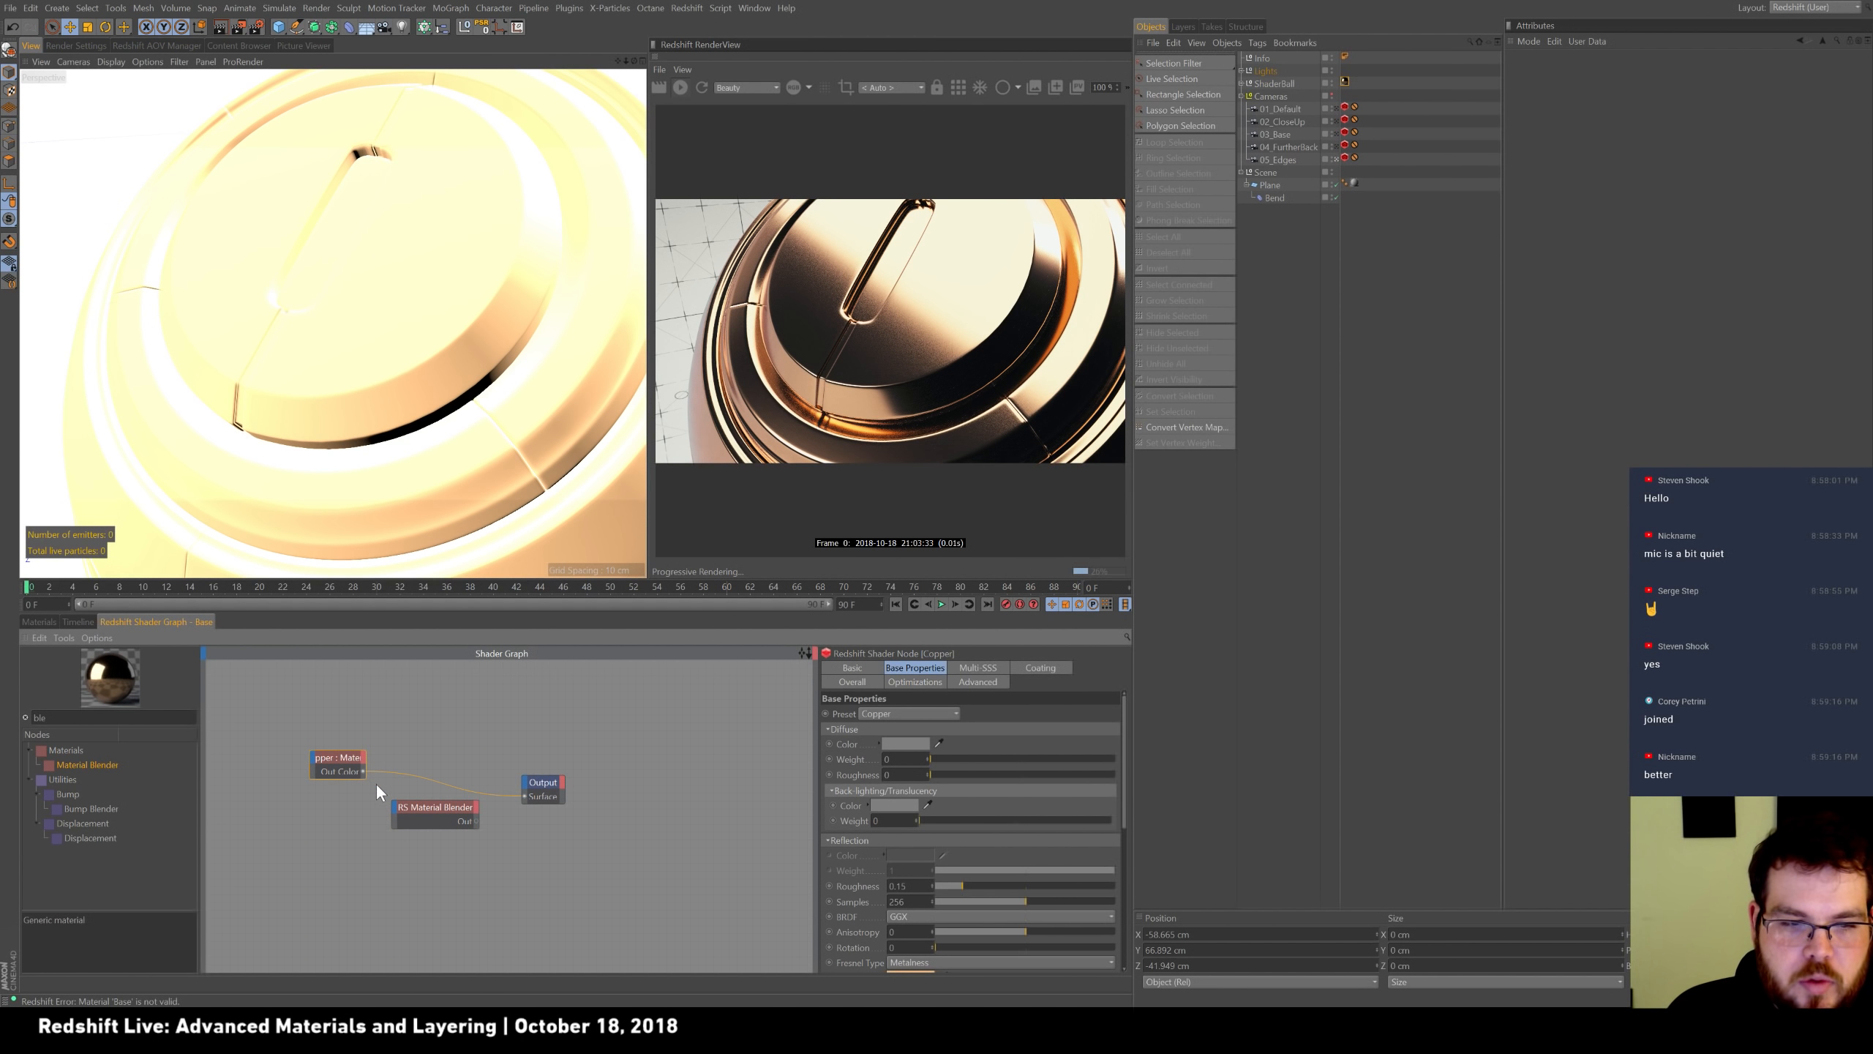
{"action": "left_click_drag", "start_coordinate": [389, 810], "coordinate": [405, 814]}
{"action": "mouse_move", "coordinate": [405, 814]}
{"action": "left_click", "coordinate": [356, 769]}
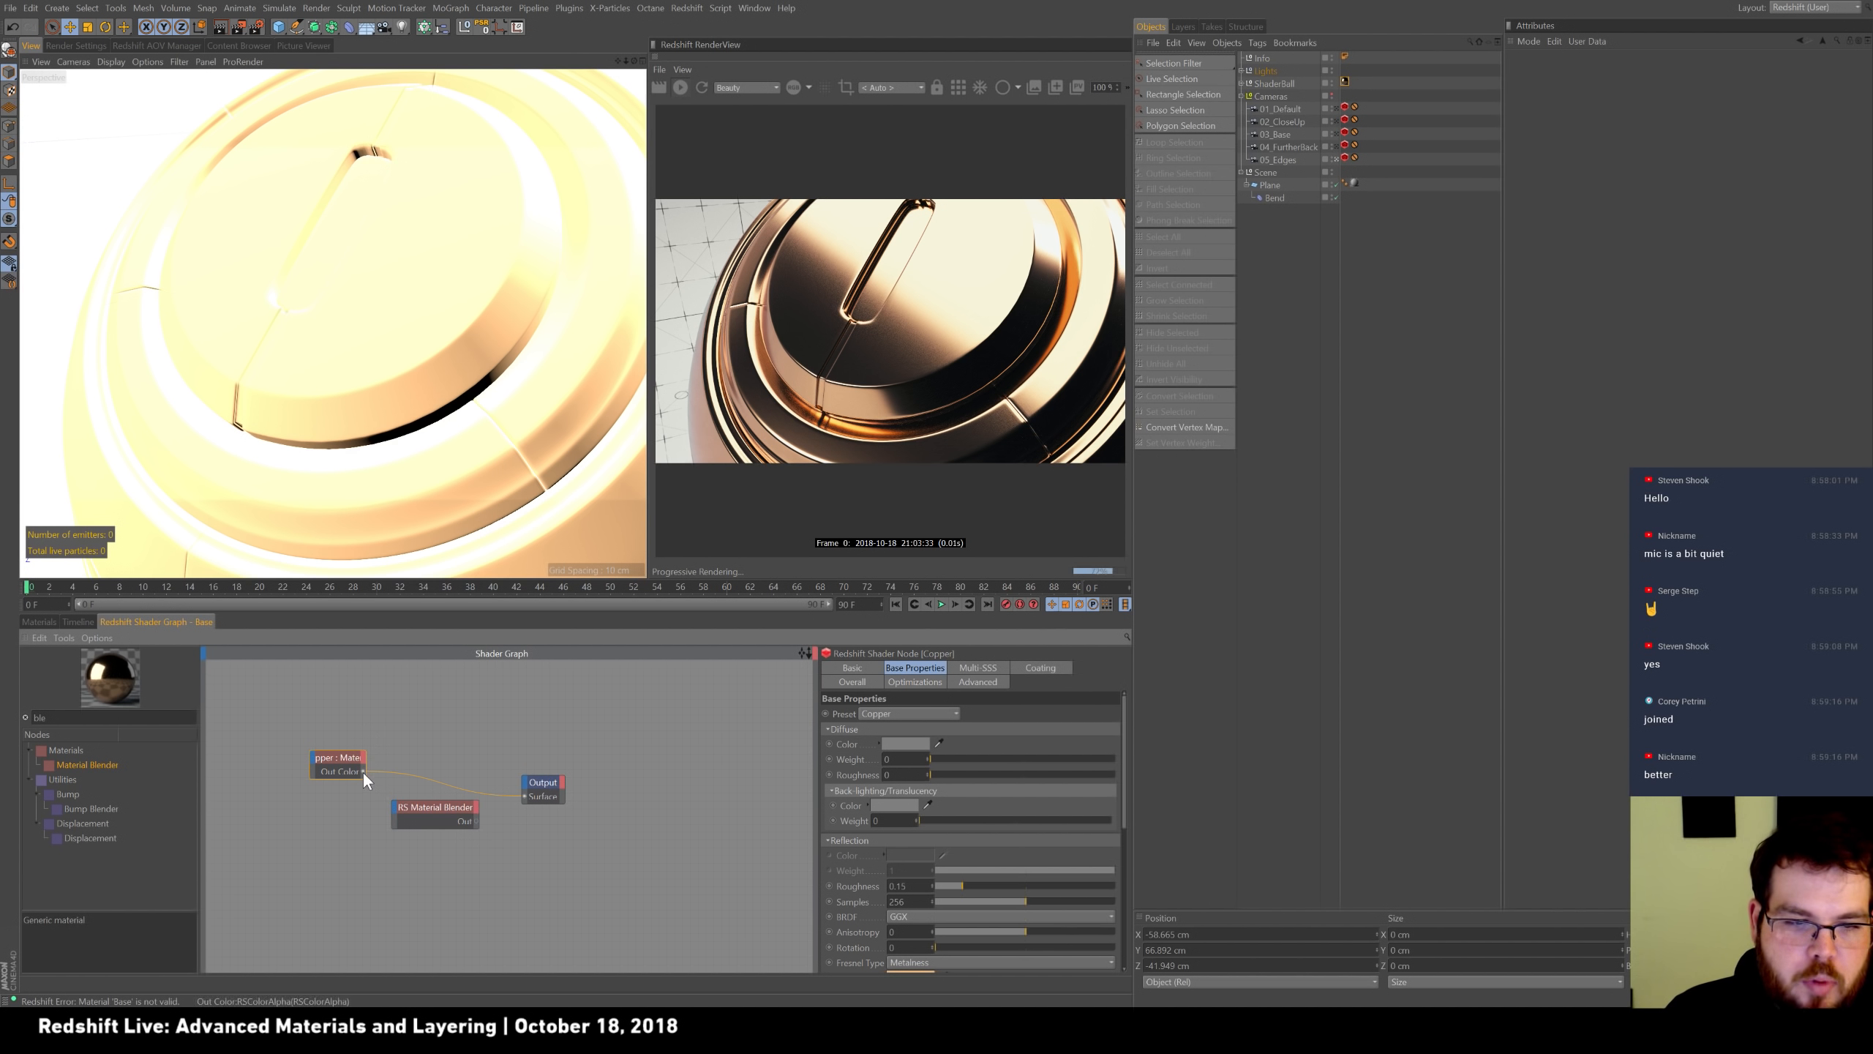
{"action": "left_click_drag", "start_coordinate": [395, 809], "coordinate": [395, 806]}
{"action": "mouse_move", "coordinate": [399, 812]}
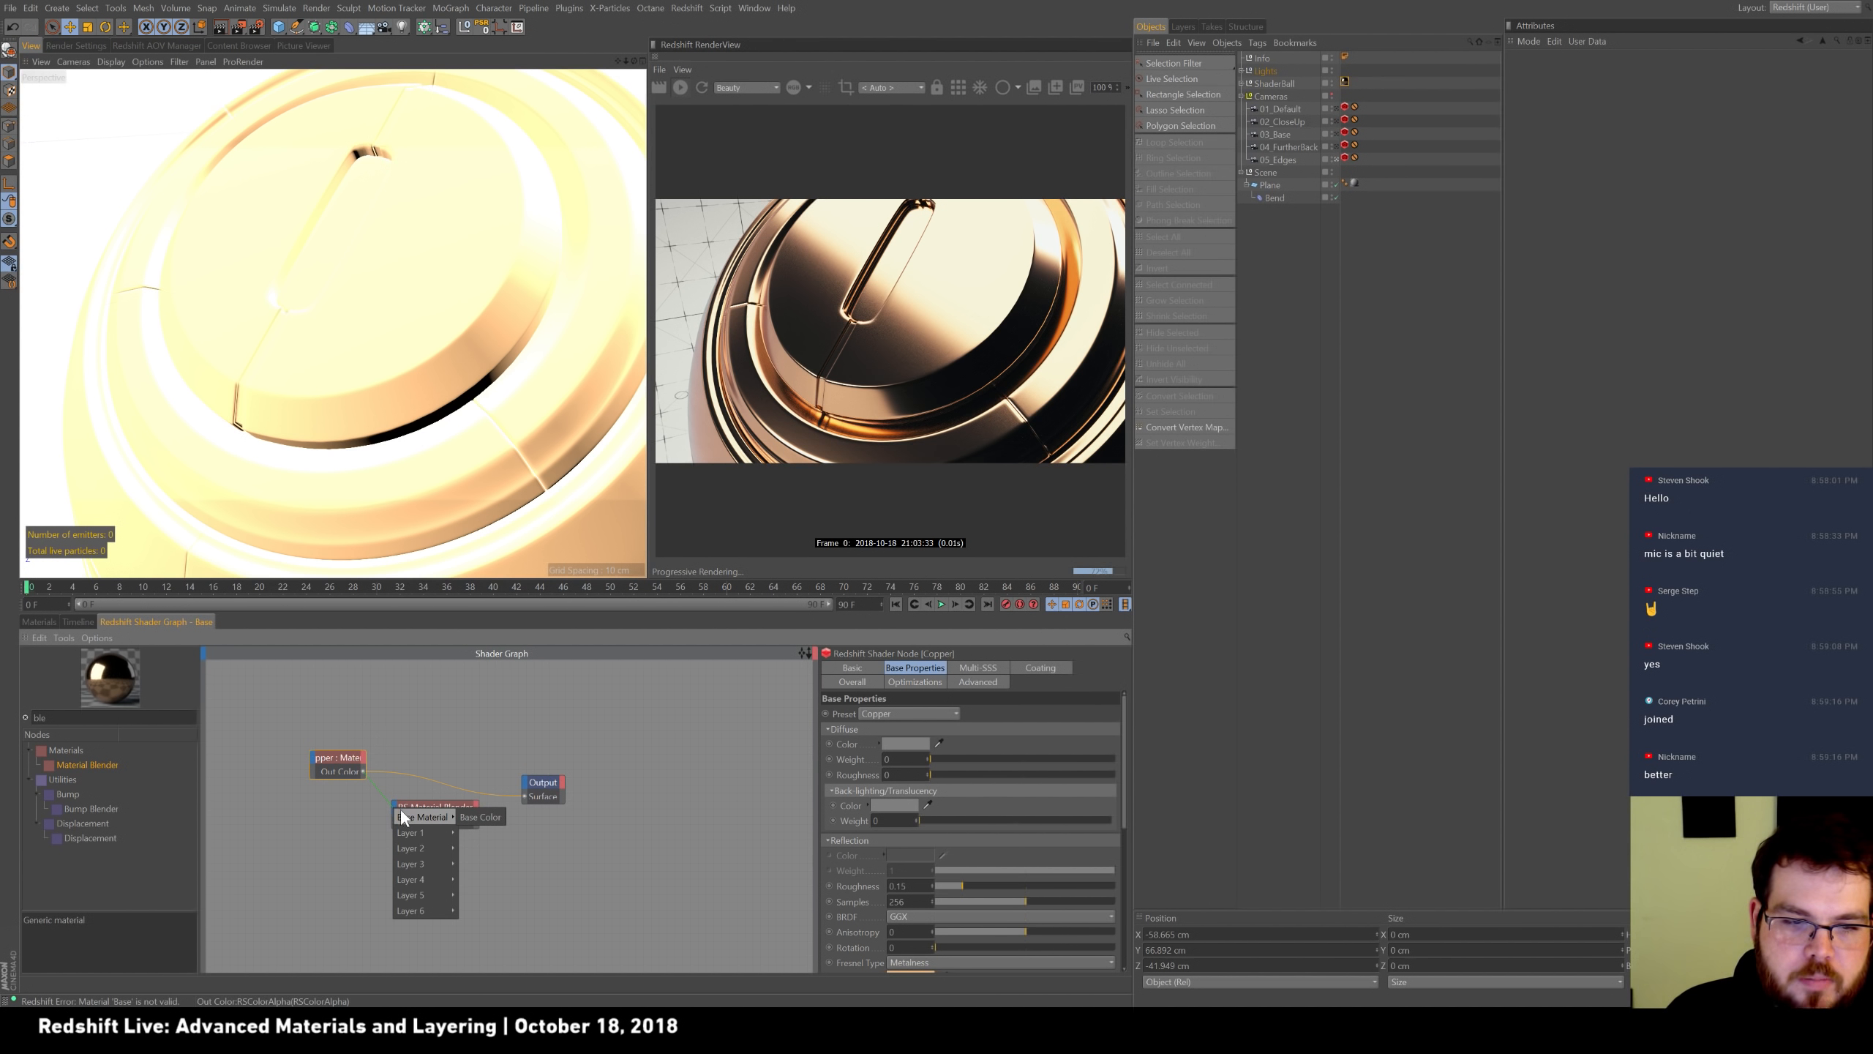
{"action": "left_click", "coordinate": [467, 815]}
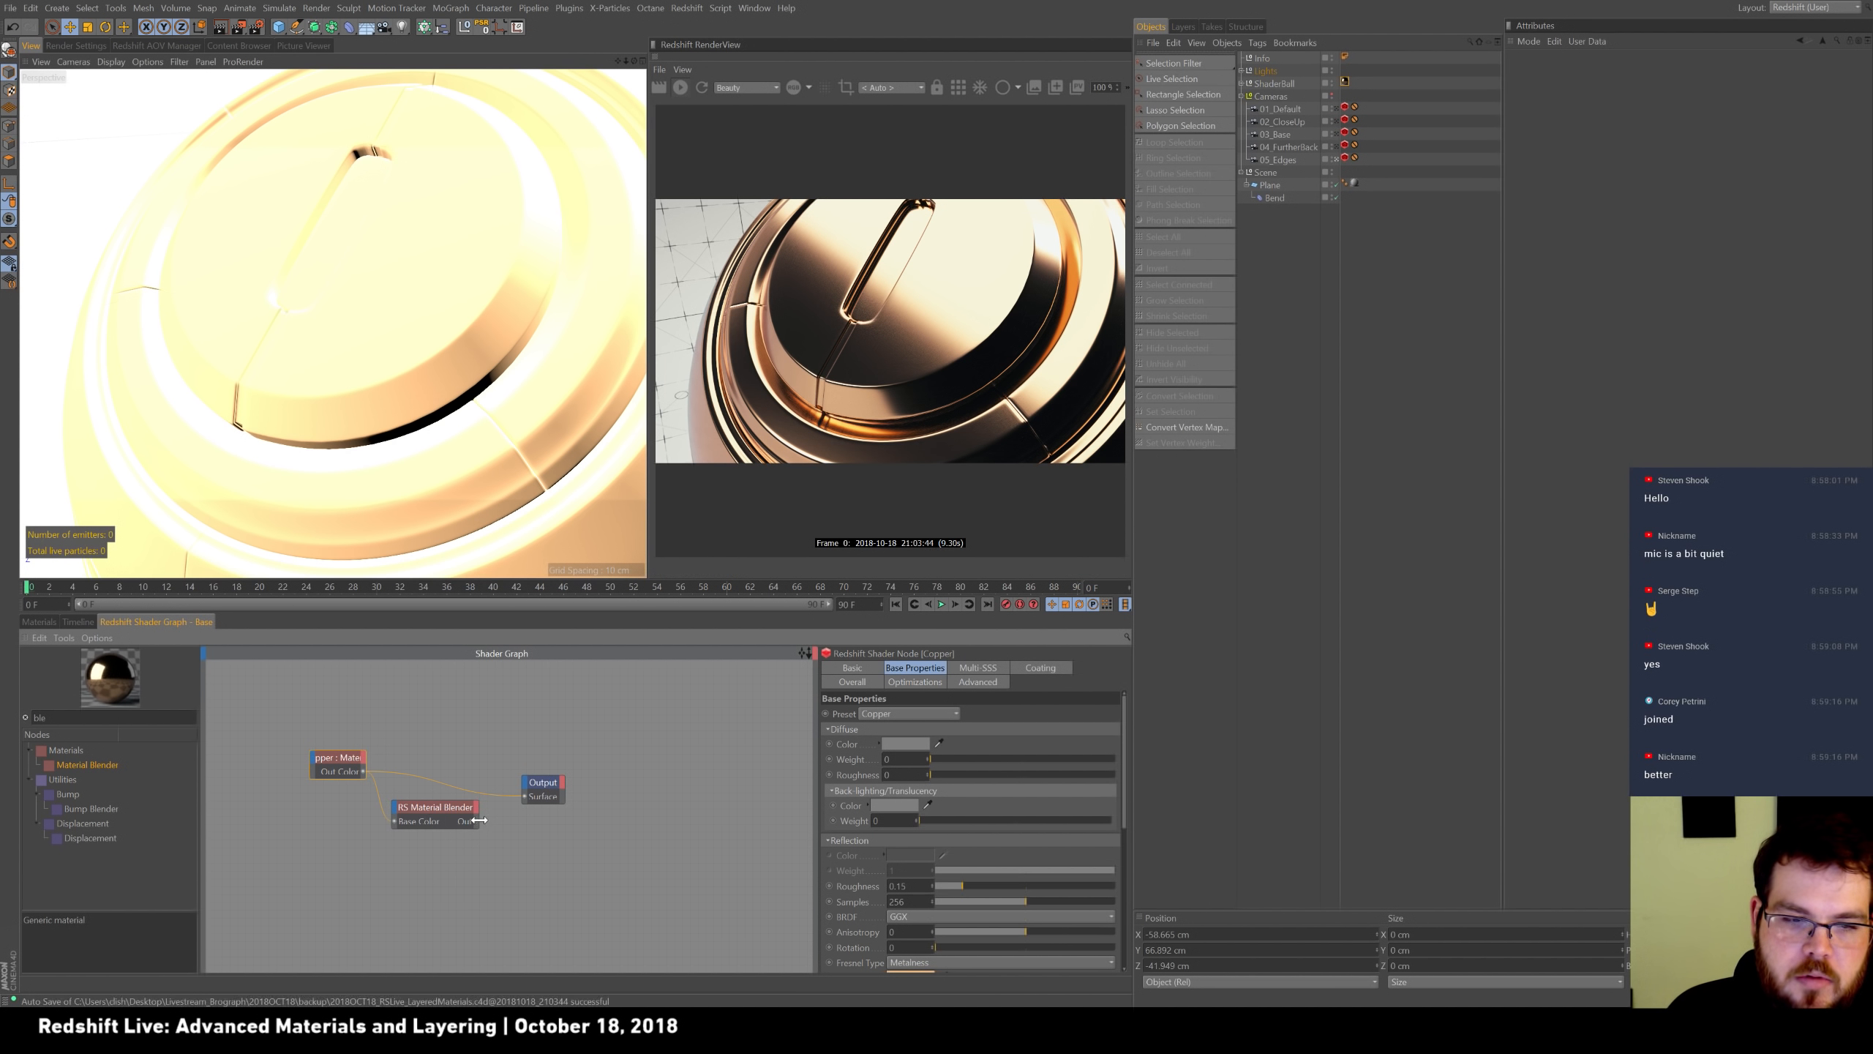
{"action": "left_click_drag", "start_coordinate": [524, 801], "coordinate": [449, 785]}
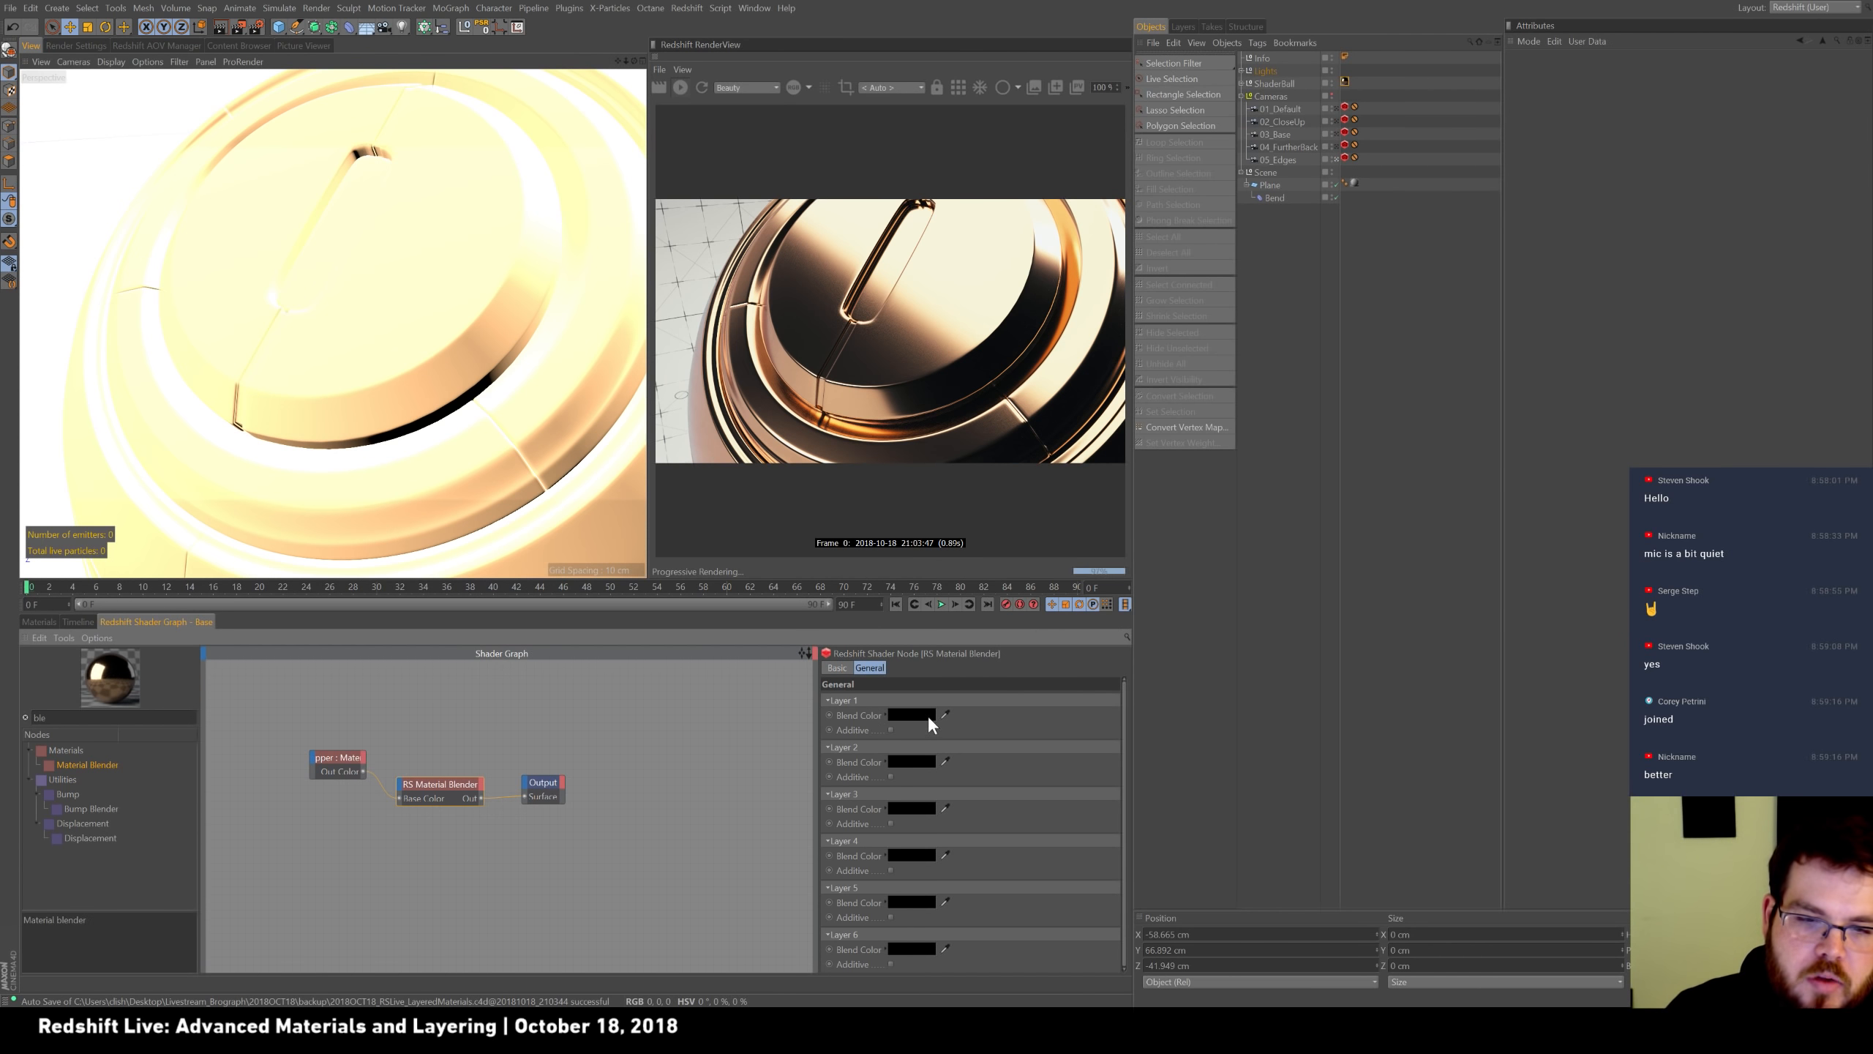
{"action": "left_click", "coordinate": [908, 715]}
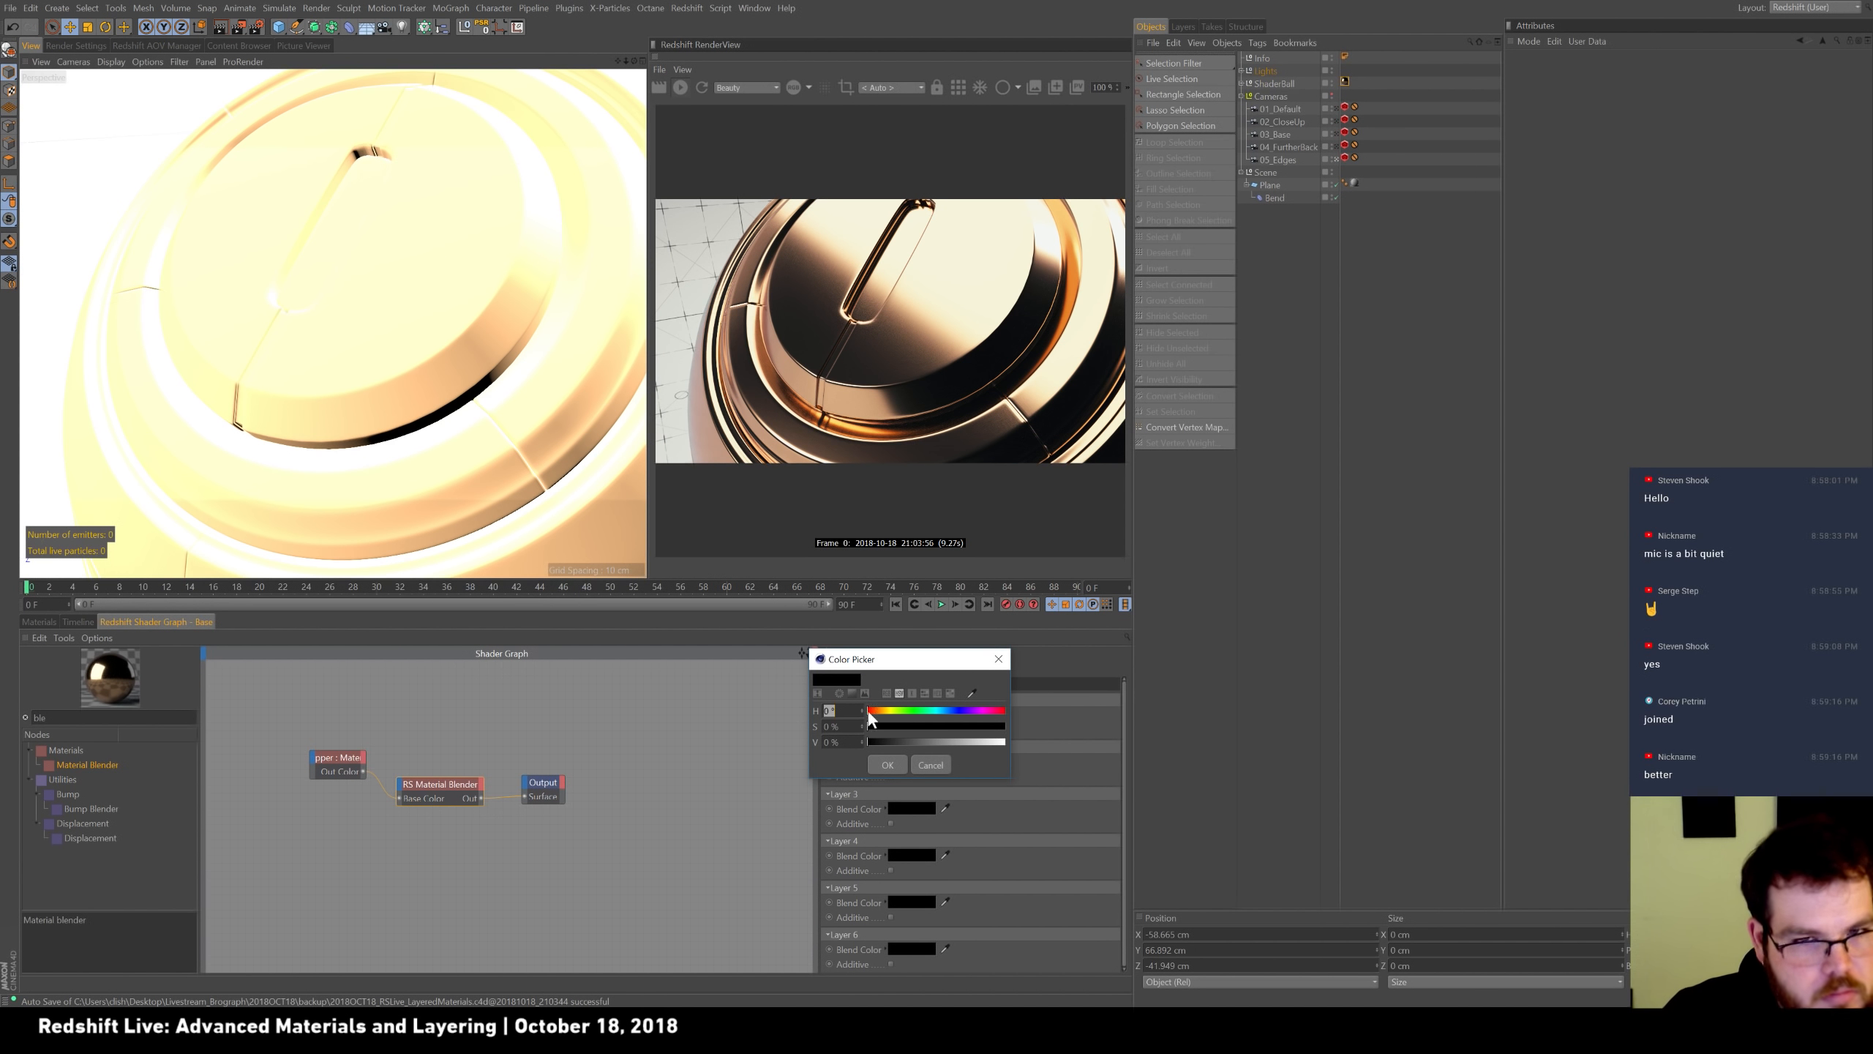
{"action": "left_click_drag", "start_coordinate": [882, 742], "coordinate": [1111, 743]}
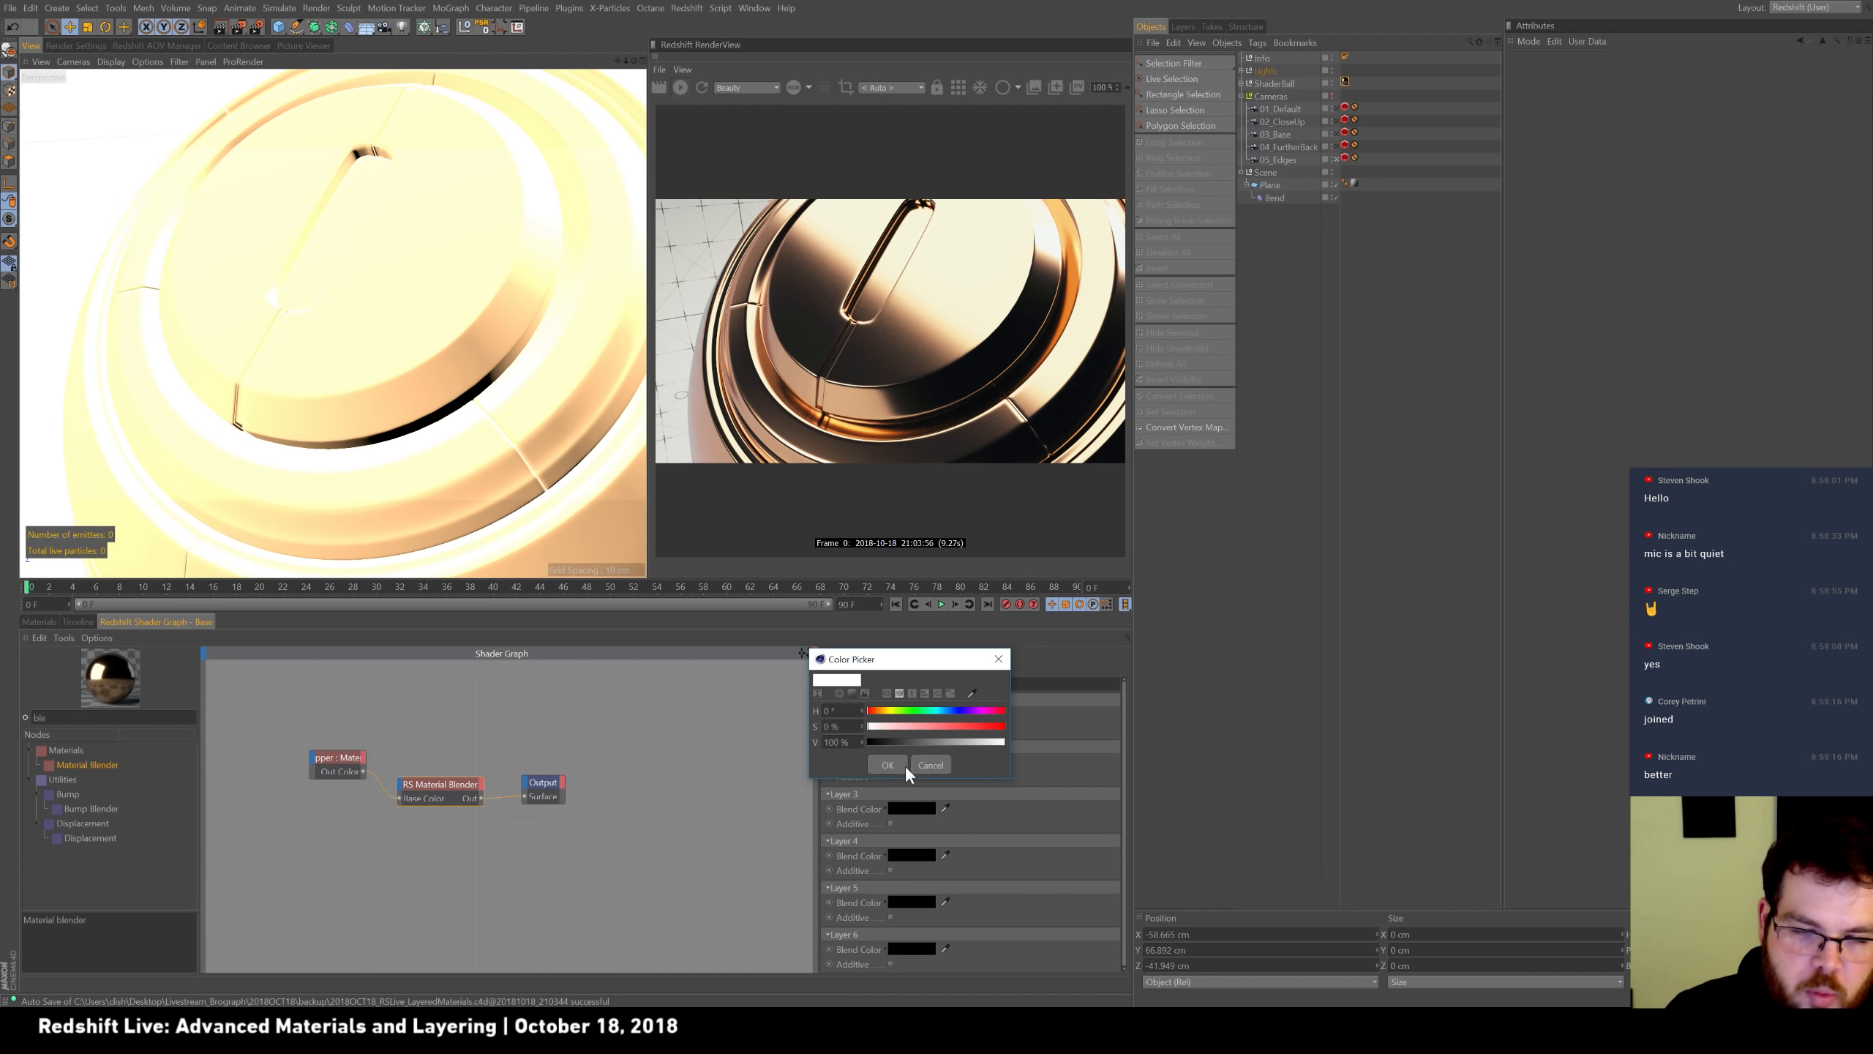
{"action": "left_click", "coordinate": [997, 661]}
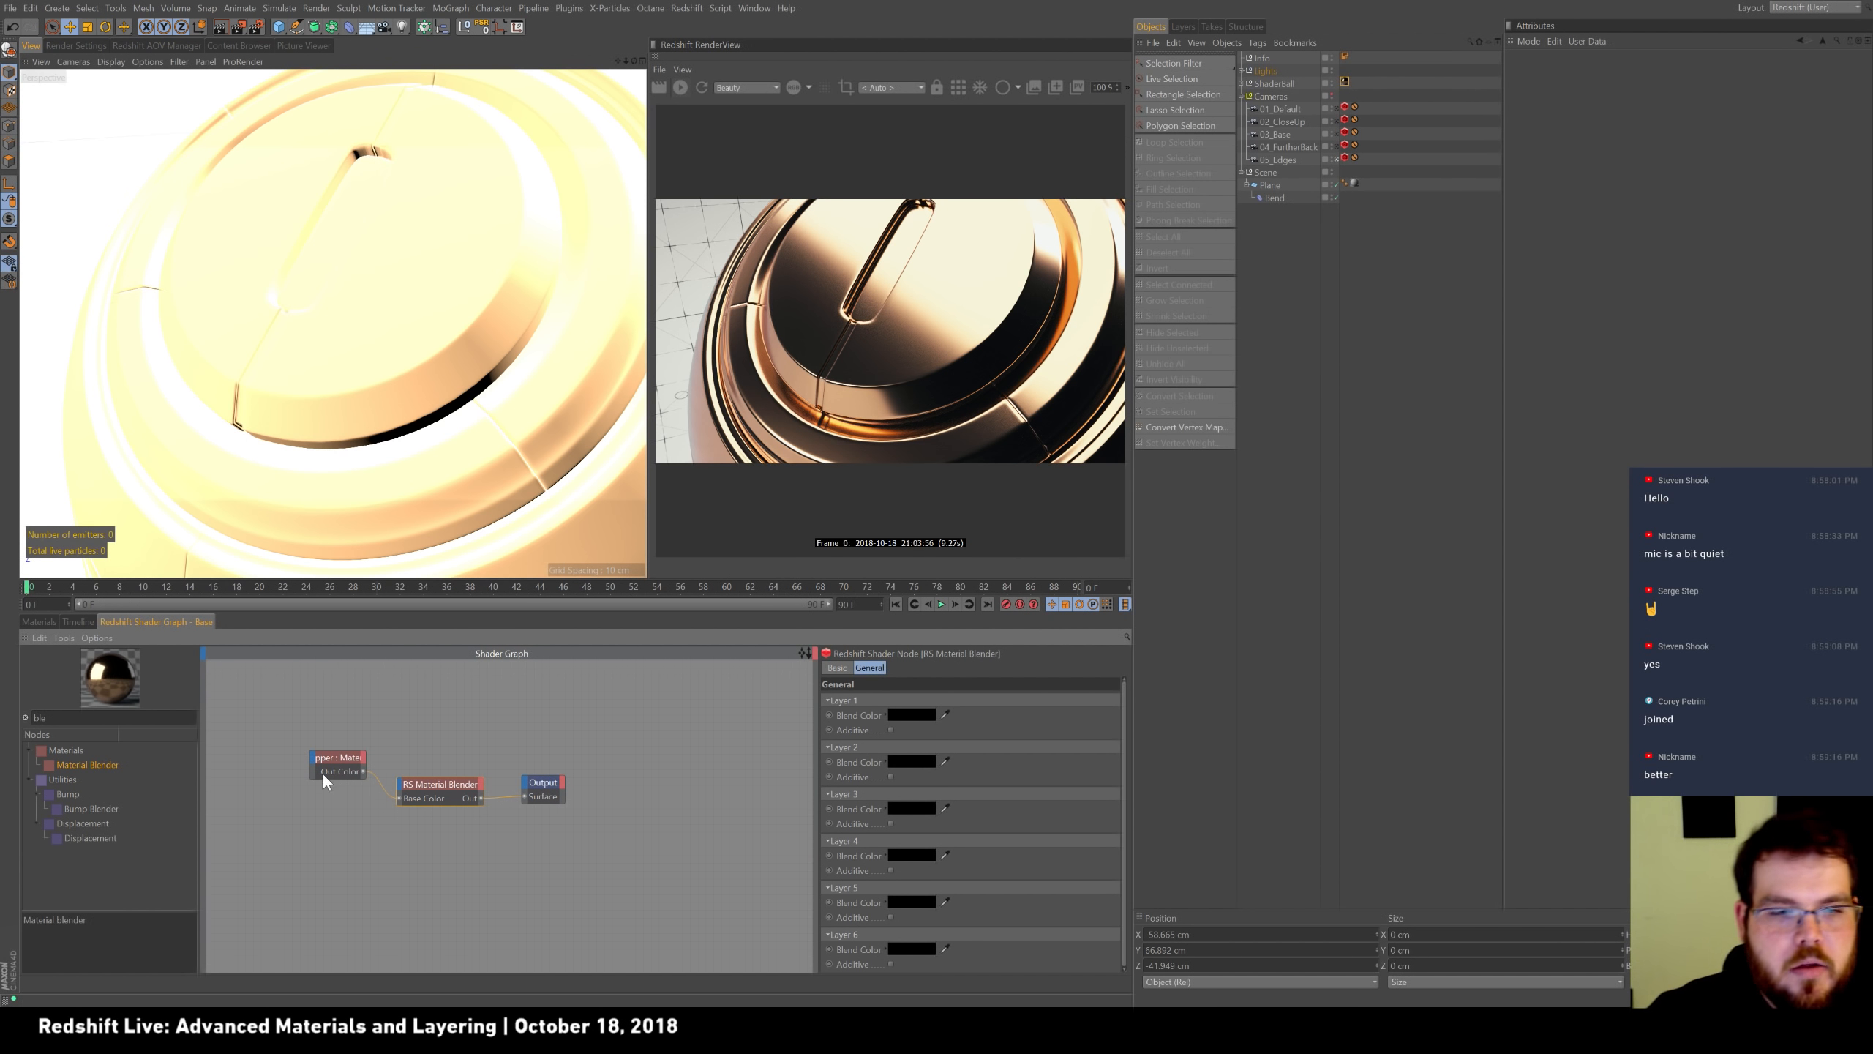
Duplicate the copper material below the original and connect the copy's Out Color to the RS Material Blender's Layer Color 1.
{"action": "left_click", "coordinate": [337, 758]}
{"action": "left_click_drag", "start_coordinate": [337, 757], "coordinate": [327, 808], "text": "ctrl"}
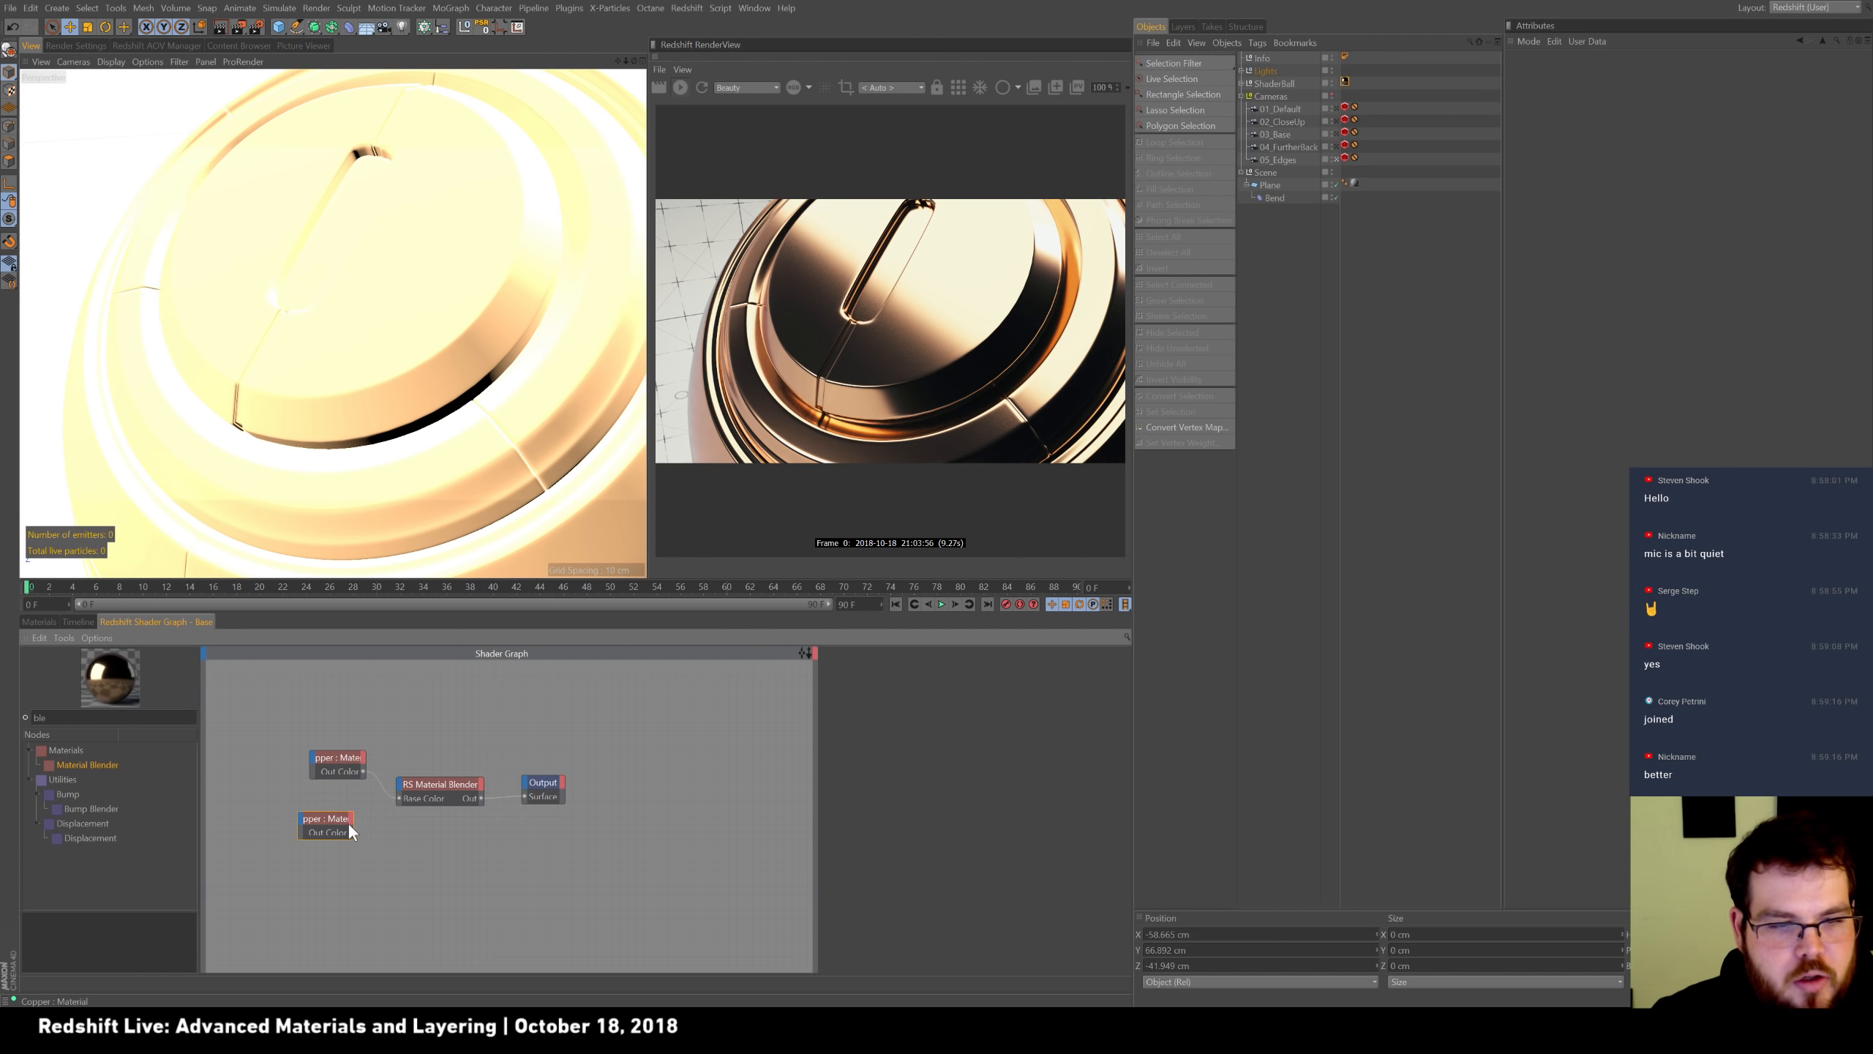
{"action": "left_click_drag", "start_coordinate": [347, 828], "coordinate": [397, 784]}
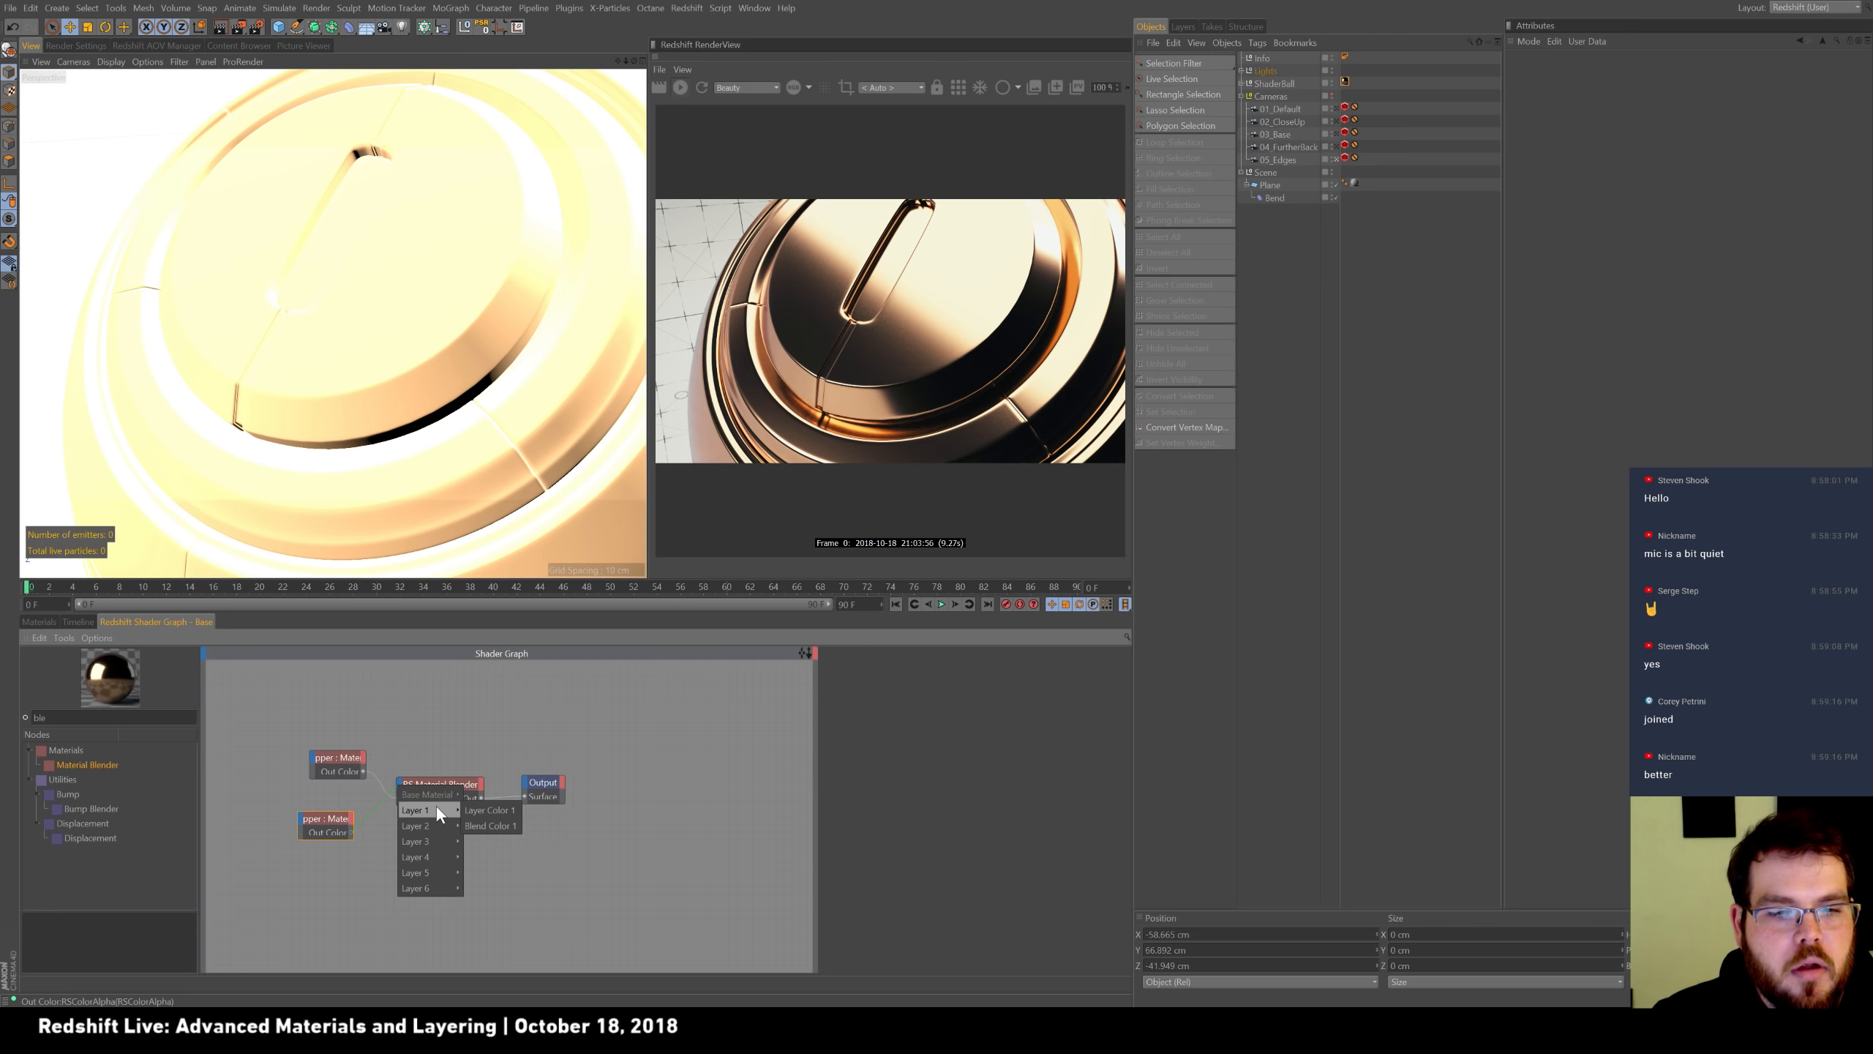
{"action": "left_click", "coordinate": [489, 809]}
{"action": "left_click", "coordinate": [457, 818]}
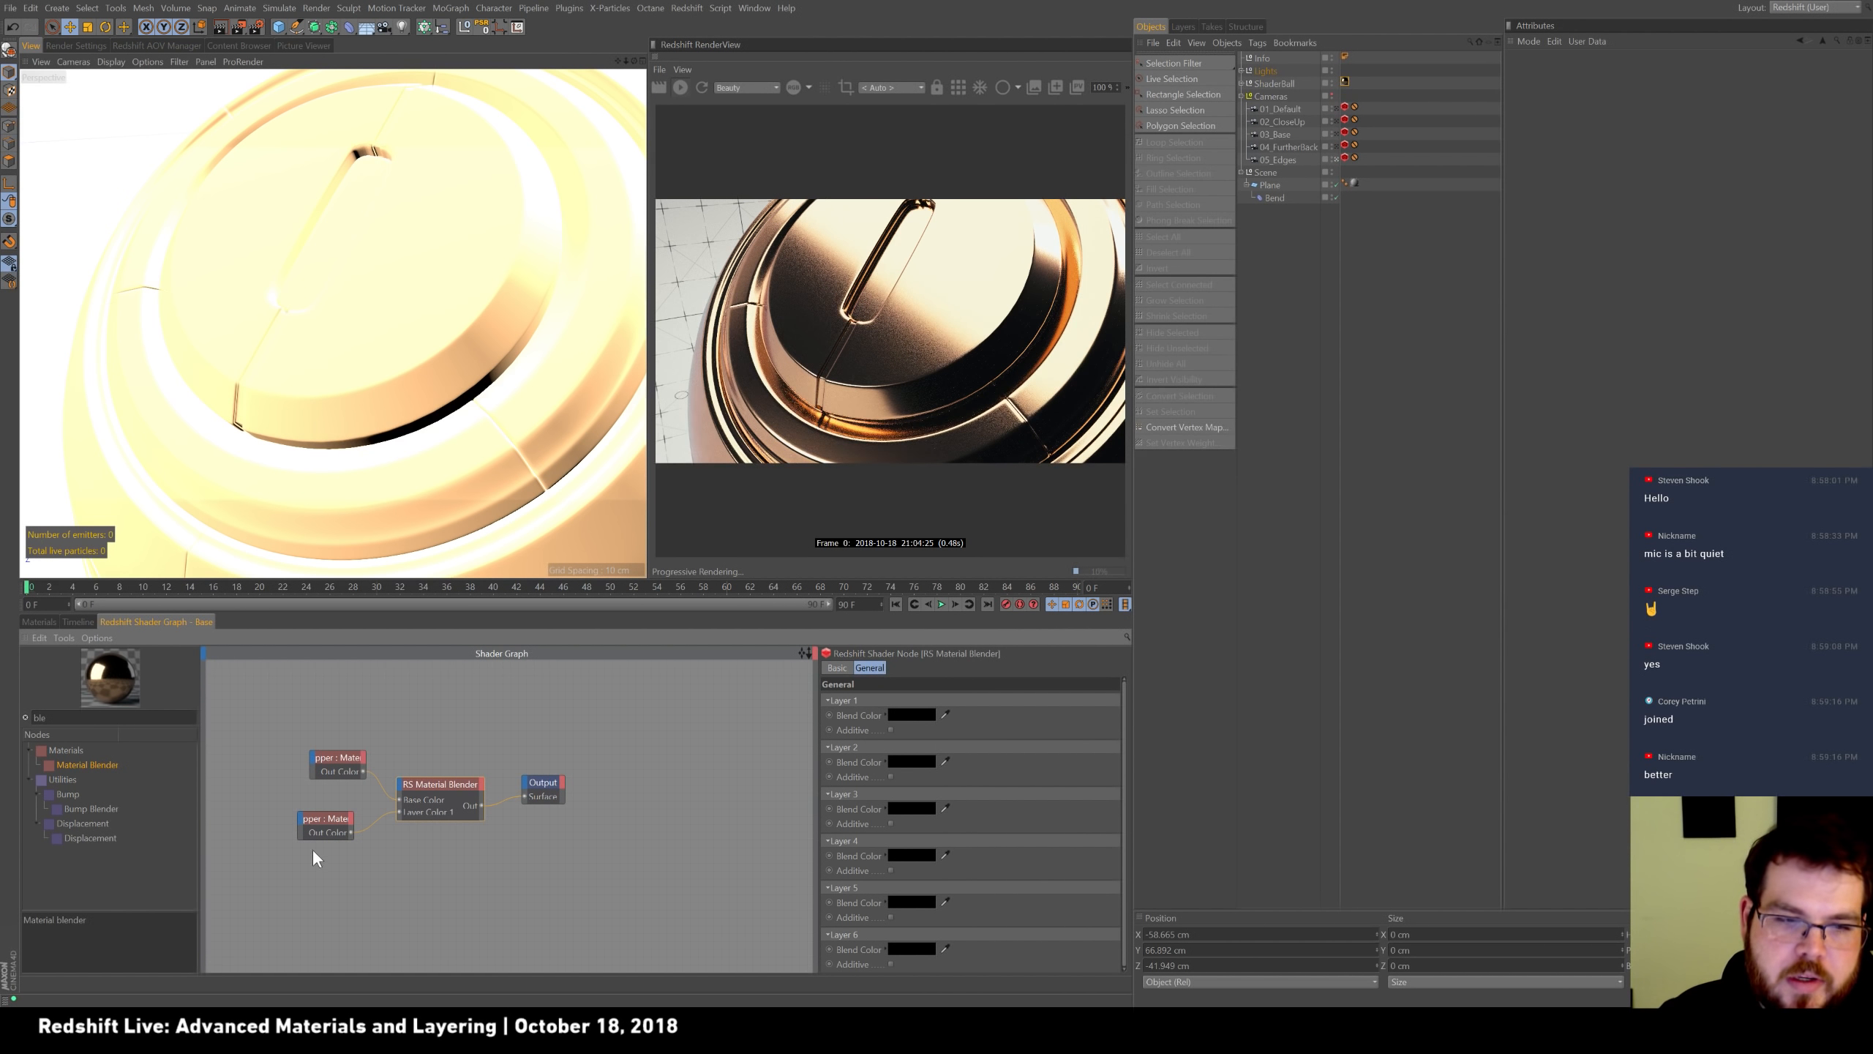
Set the duplicated copper's reflection Roughness to about 0.883 and preview it alone by wiring it directly to the Output's Surface.
{"action": "left_click", "coordinate": [351, 819]}
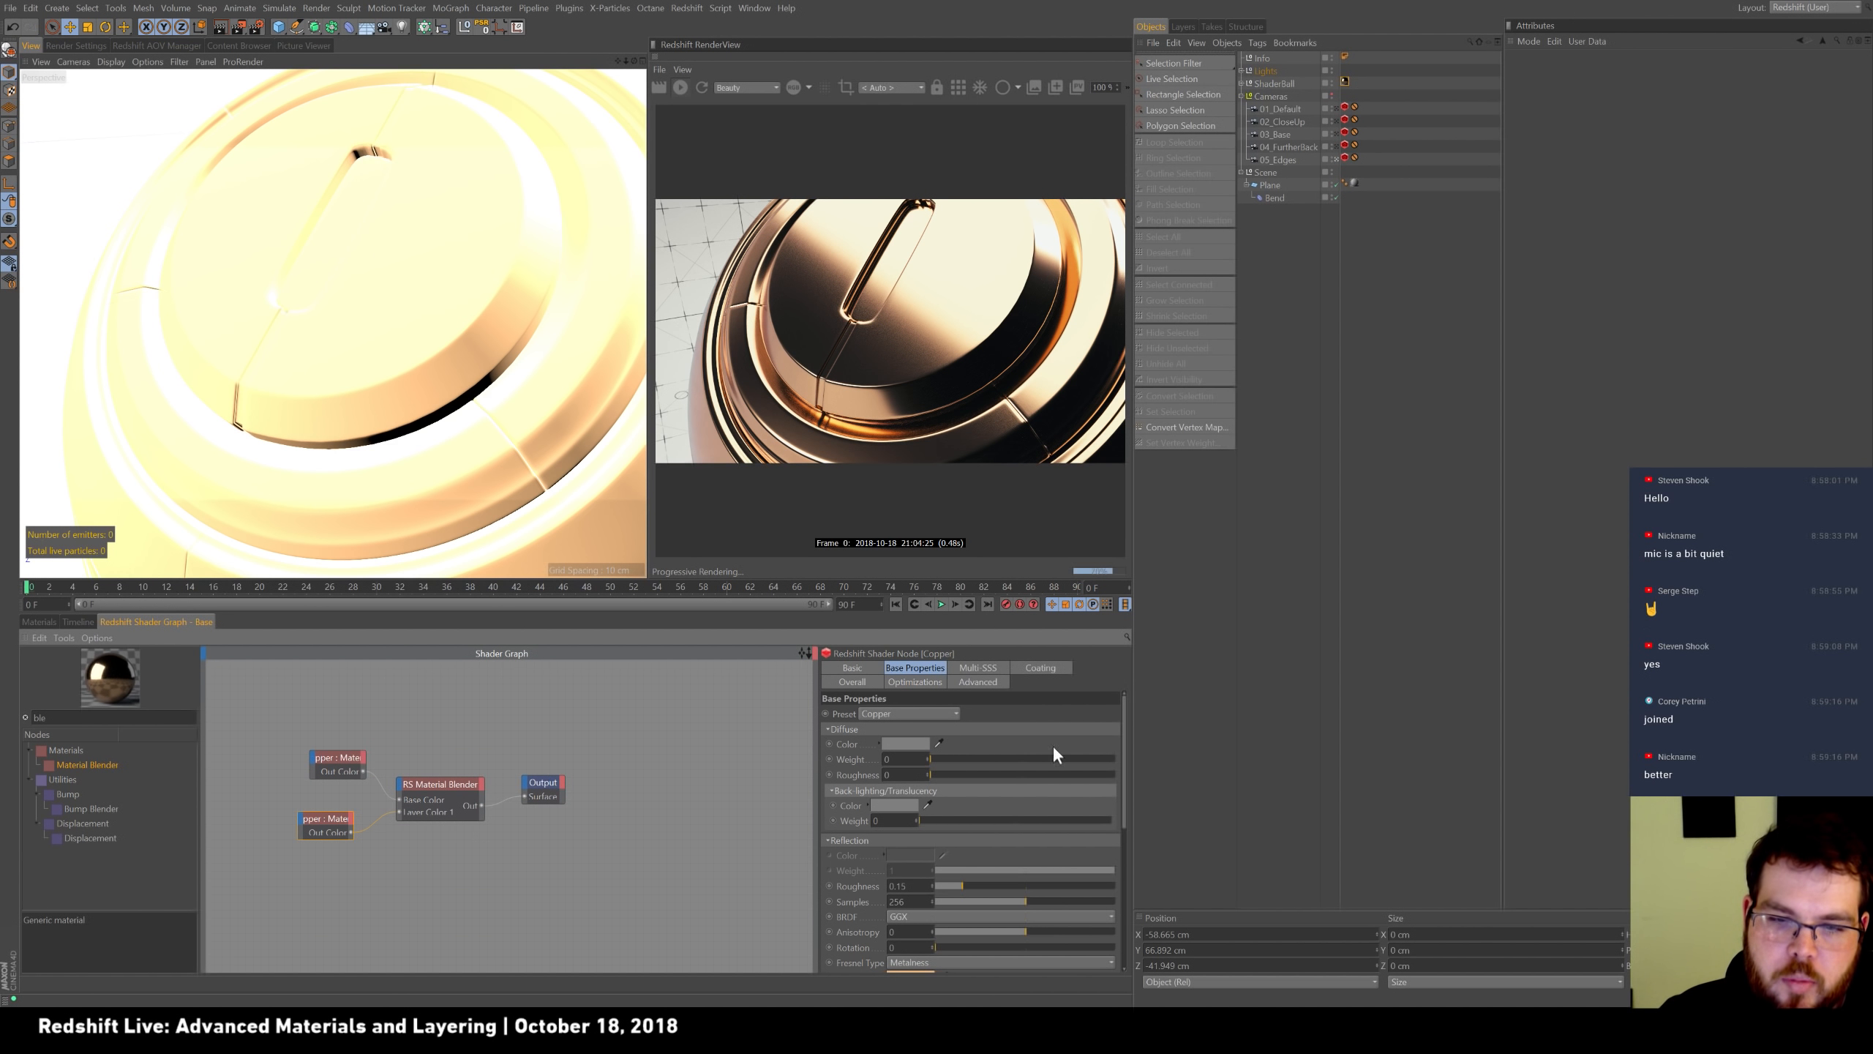
{"action": "left_click_drag", "start_coordinate": [1124, 733], "coordinate": [1125, 793]}
{"action": "left_click_drag", "start_coordinate": [1001, 790], "coordinate": [1103, 798]}
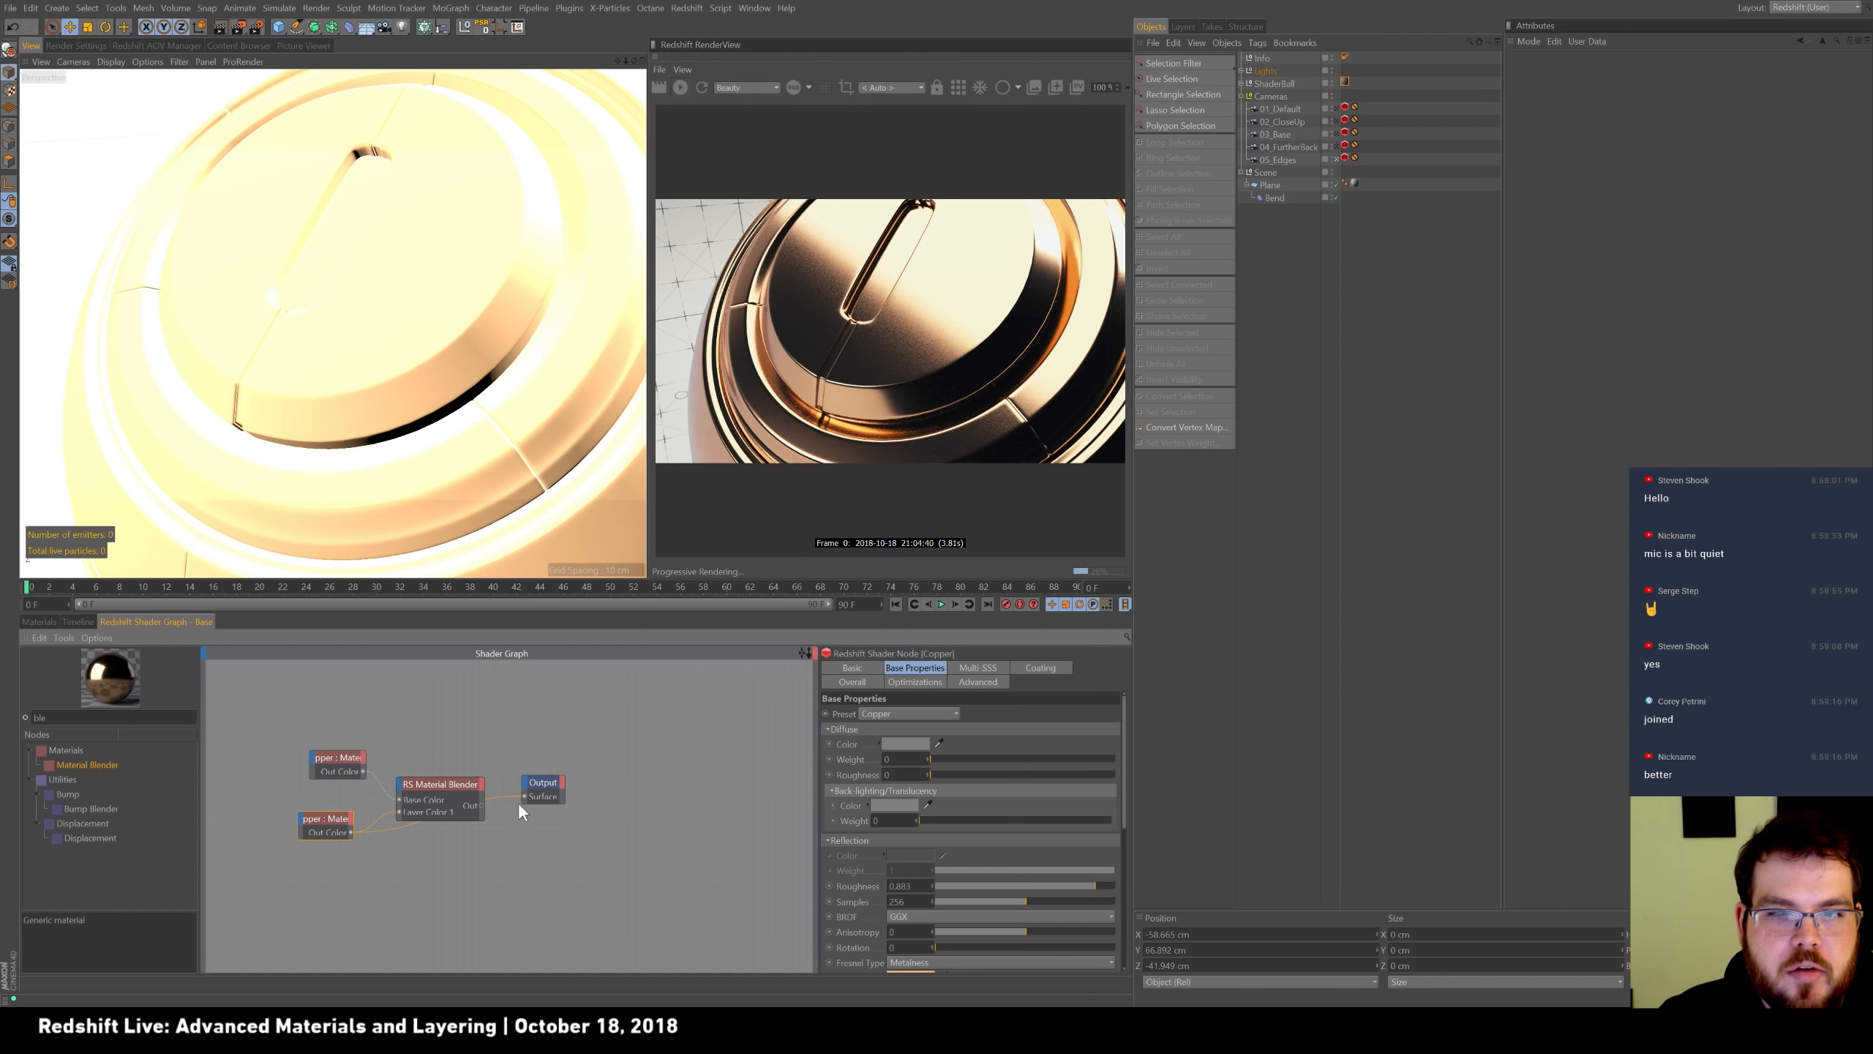
{"action": "left_click_drag", "start_coordinate": [455, 778], "coordinate": [459, 729]}
{"action": "left_click", "coordinate": [330, 830]}
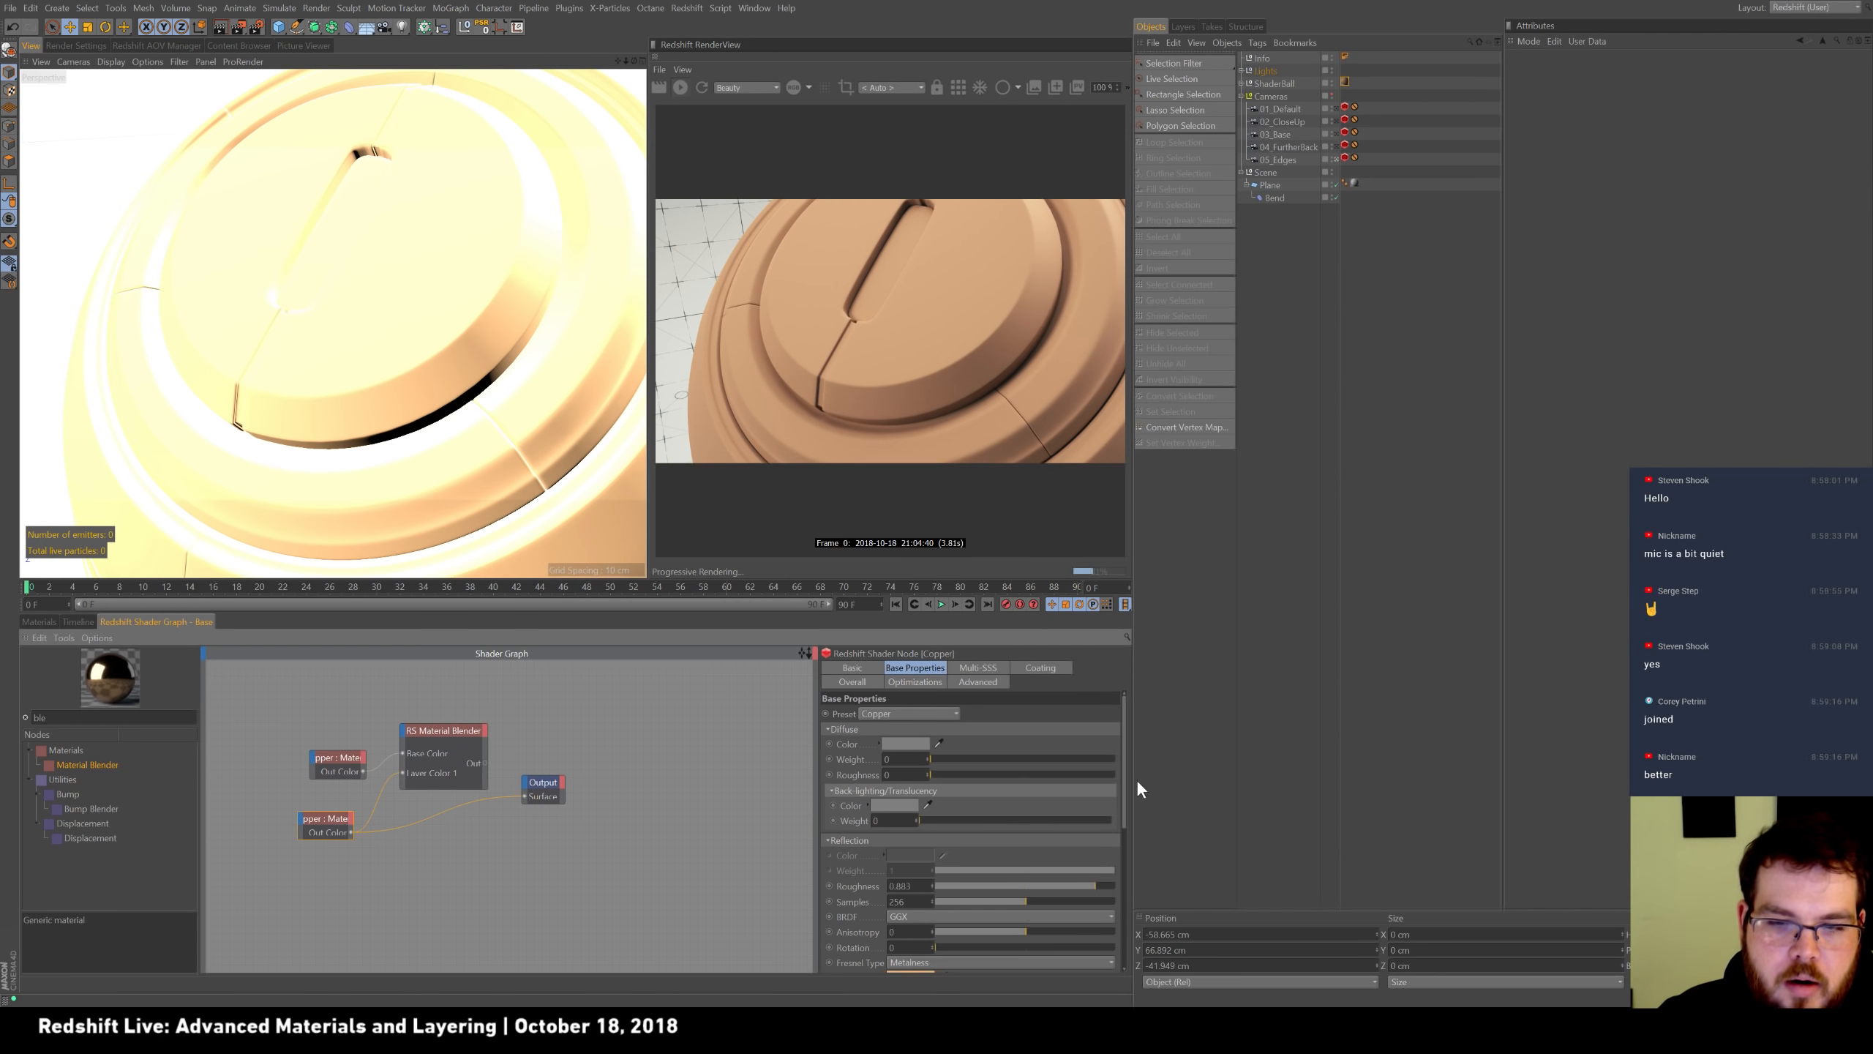
Change the duplicated copper's Reflectivity color to a light yellow-green and set its reflection Roughness to about 0.616.
{"action": "scroll", "coordinate": [1127, 808], "scroll_direction": "down", "scroll_amount": 5}
{"action": "left_click", "coordinate": [924, 821]}
{"action": "left_click_drag", "start_coordinate": [887, 815], "coordinate": [899, 817]}
{"action": "left_click", "coordinate": [893, 872]}
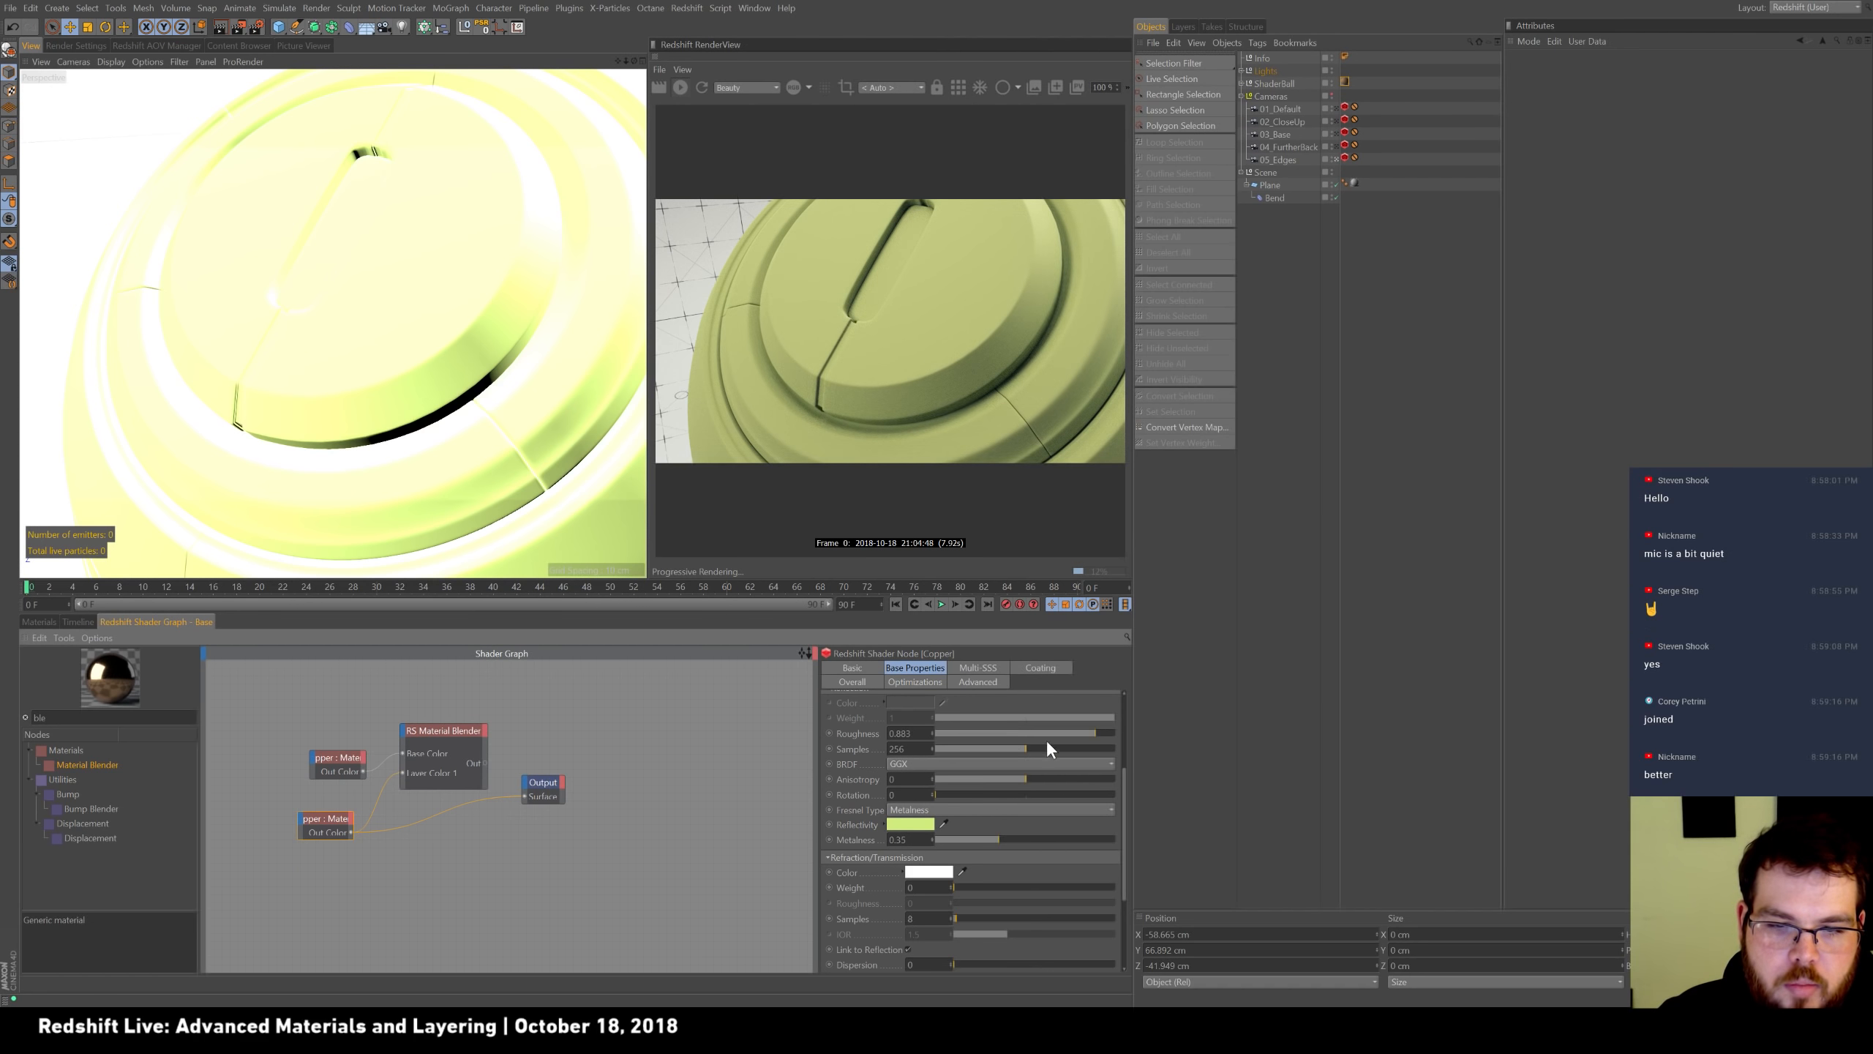
{"action": "left_click_drag", "start_coordinate": [1068, 736], "coordinate": [1031, 732]}
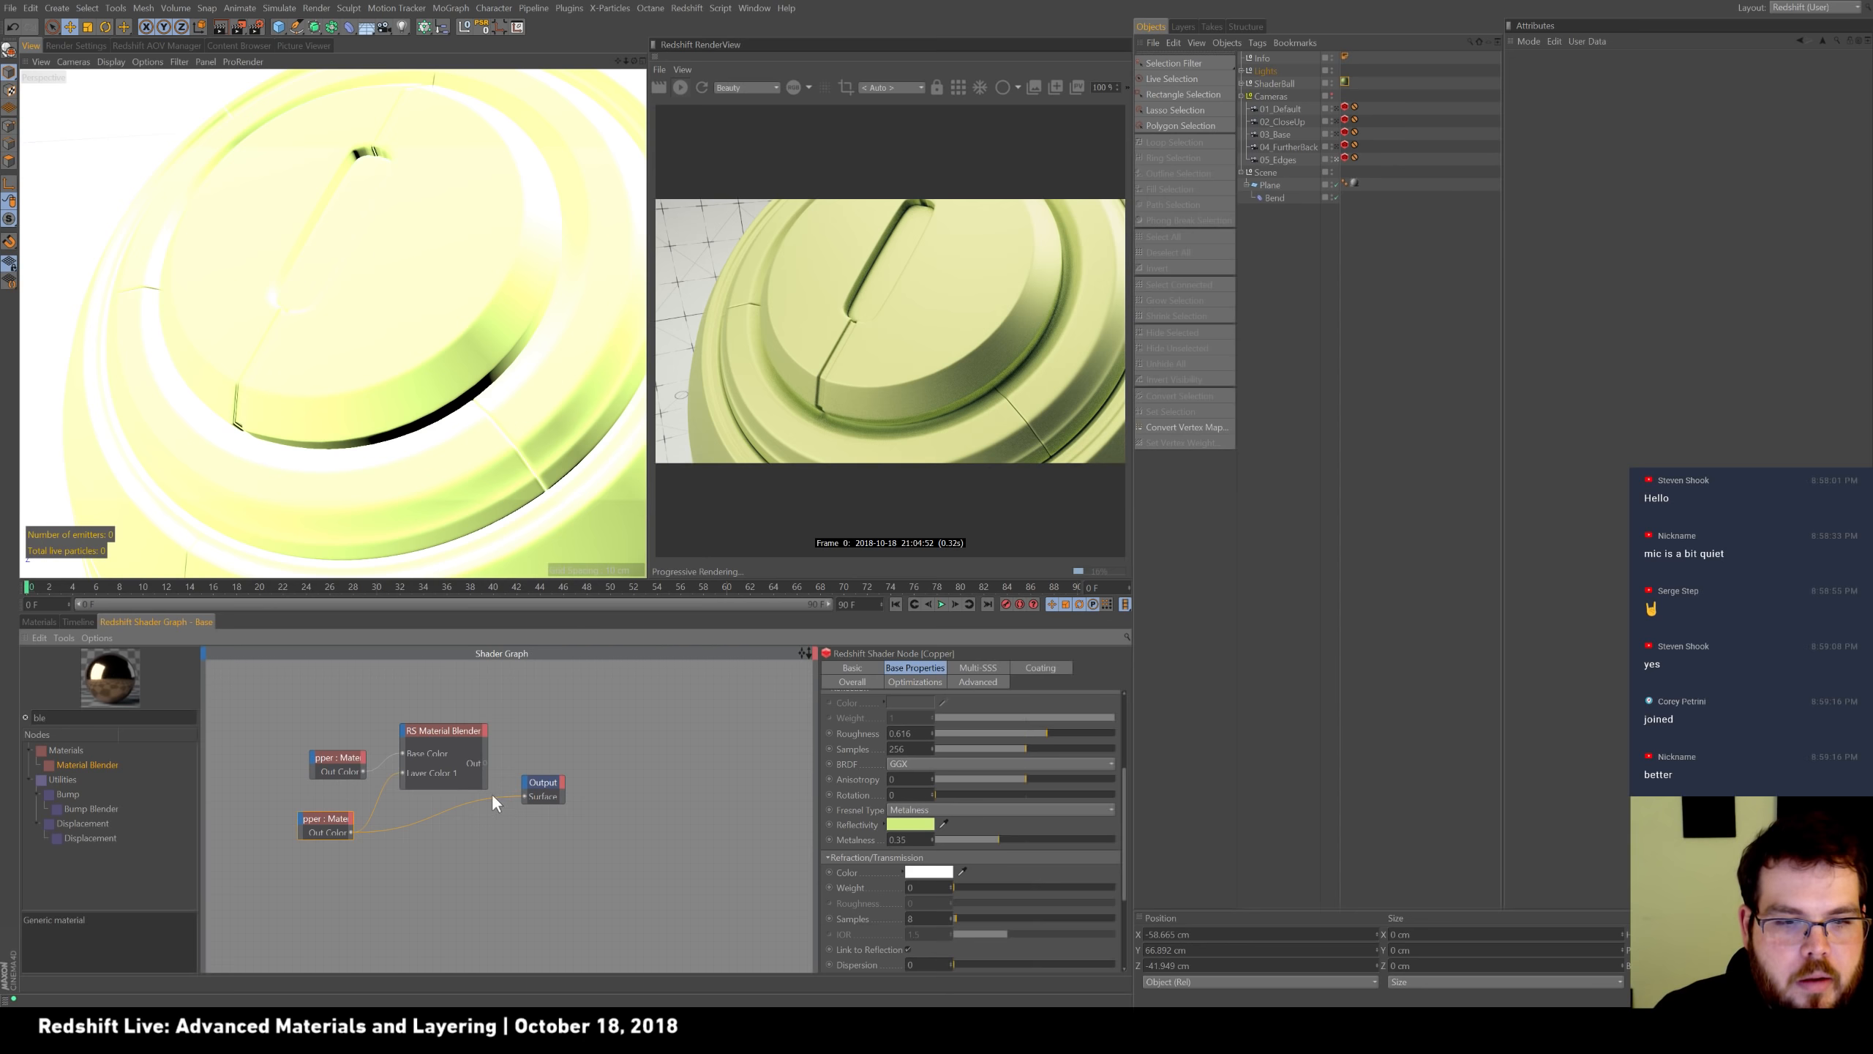
Reconnect the RS Material Blender's Out to the Output's Surface and set its Layer 1 Blend Color to a mid grey.
{"action": "left_click_drag", "start_coordinate": [524, 797], "coordinate": [525, 797]}
{"action": "left_click_drag", "start_coordinate": [465, 728], "coordinate": [476, 765]}
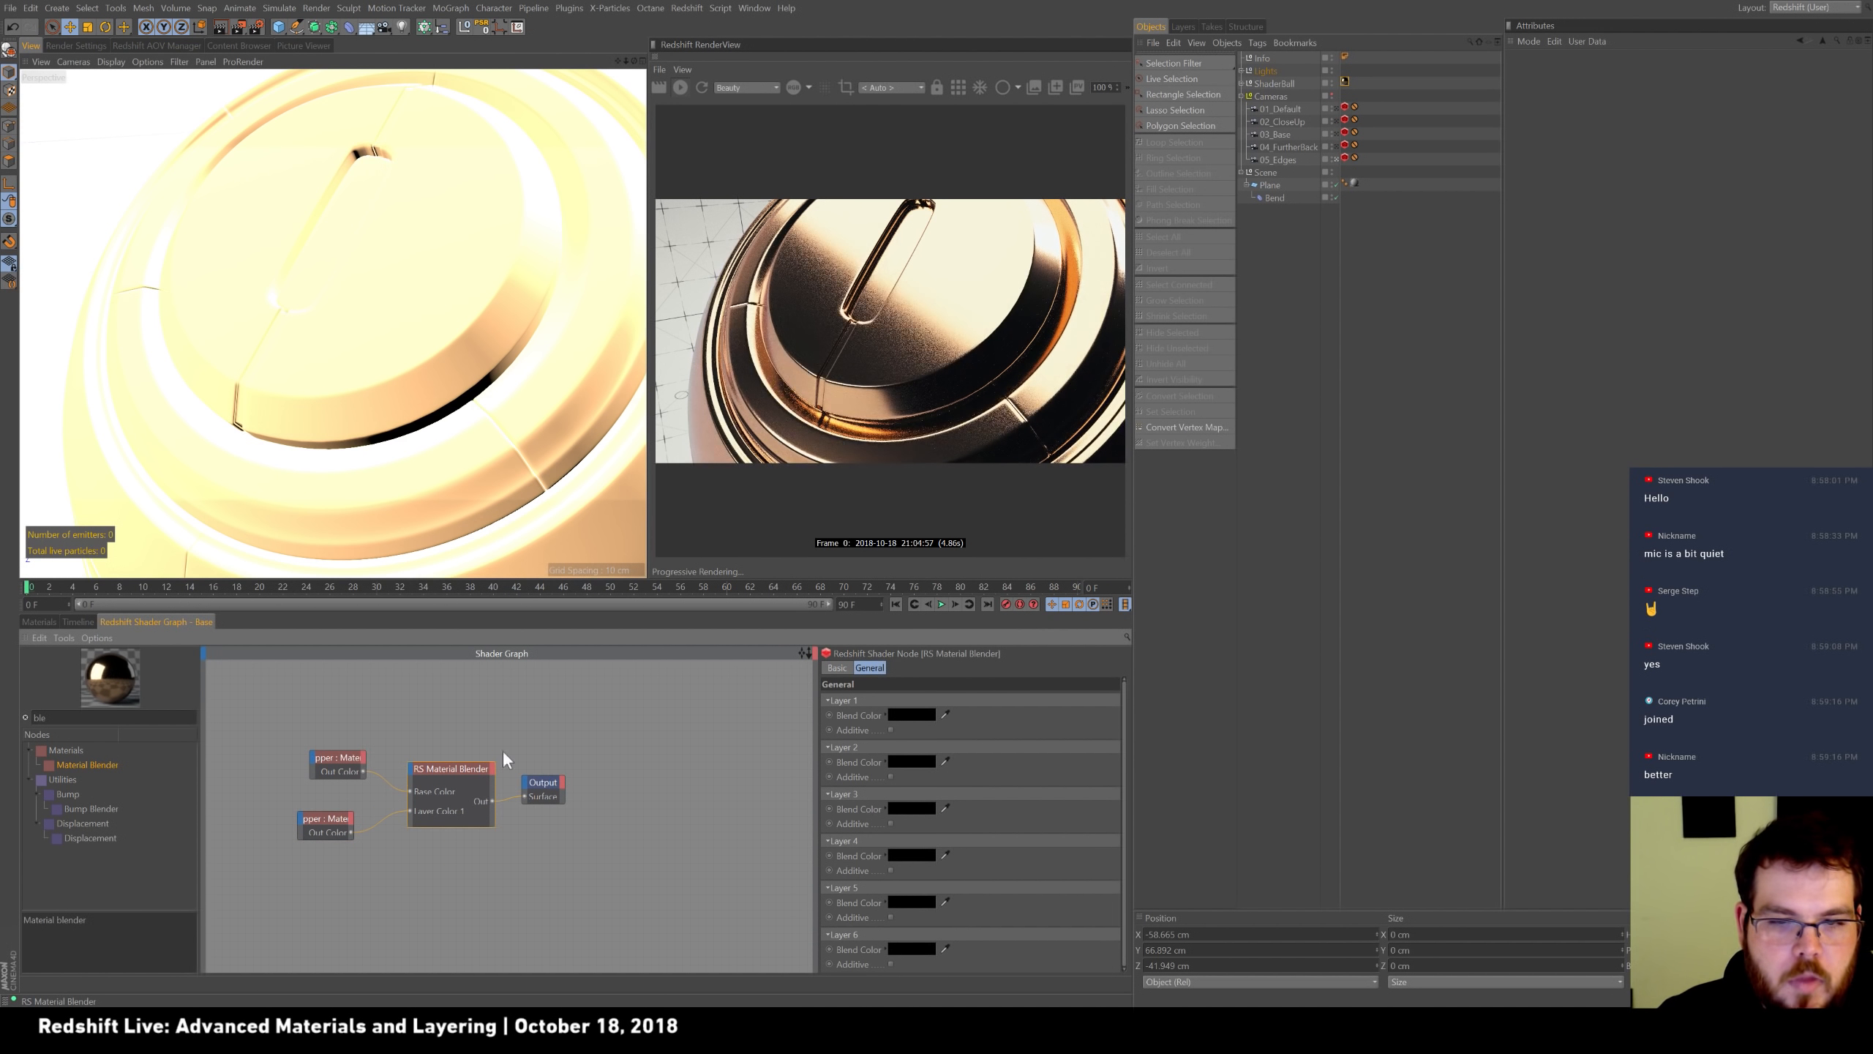
{"action": "left_click", "coordinate": [911, 714]}
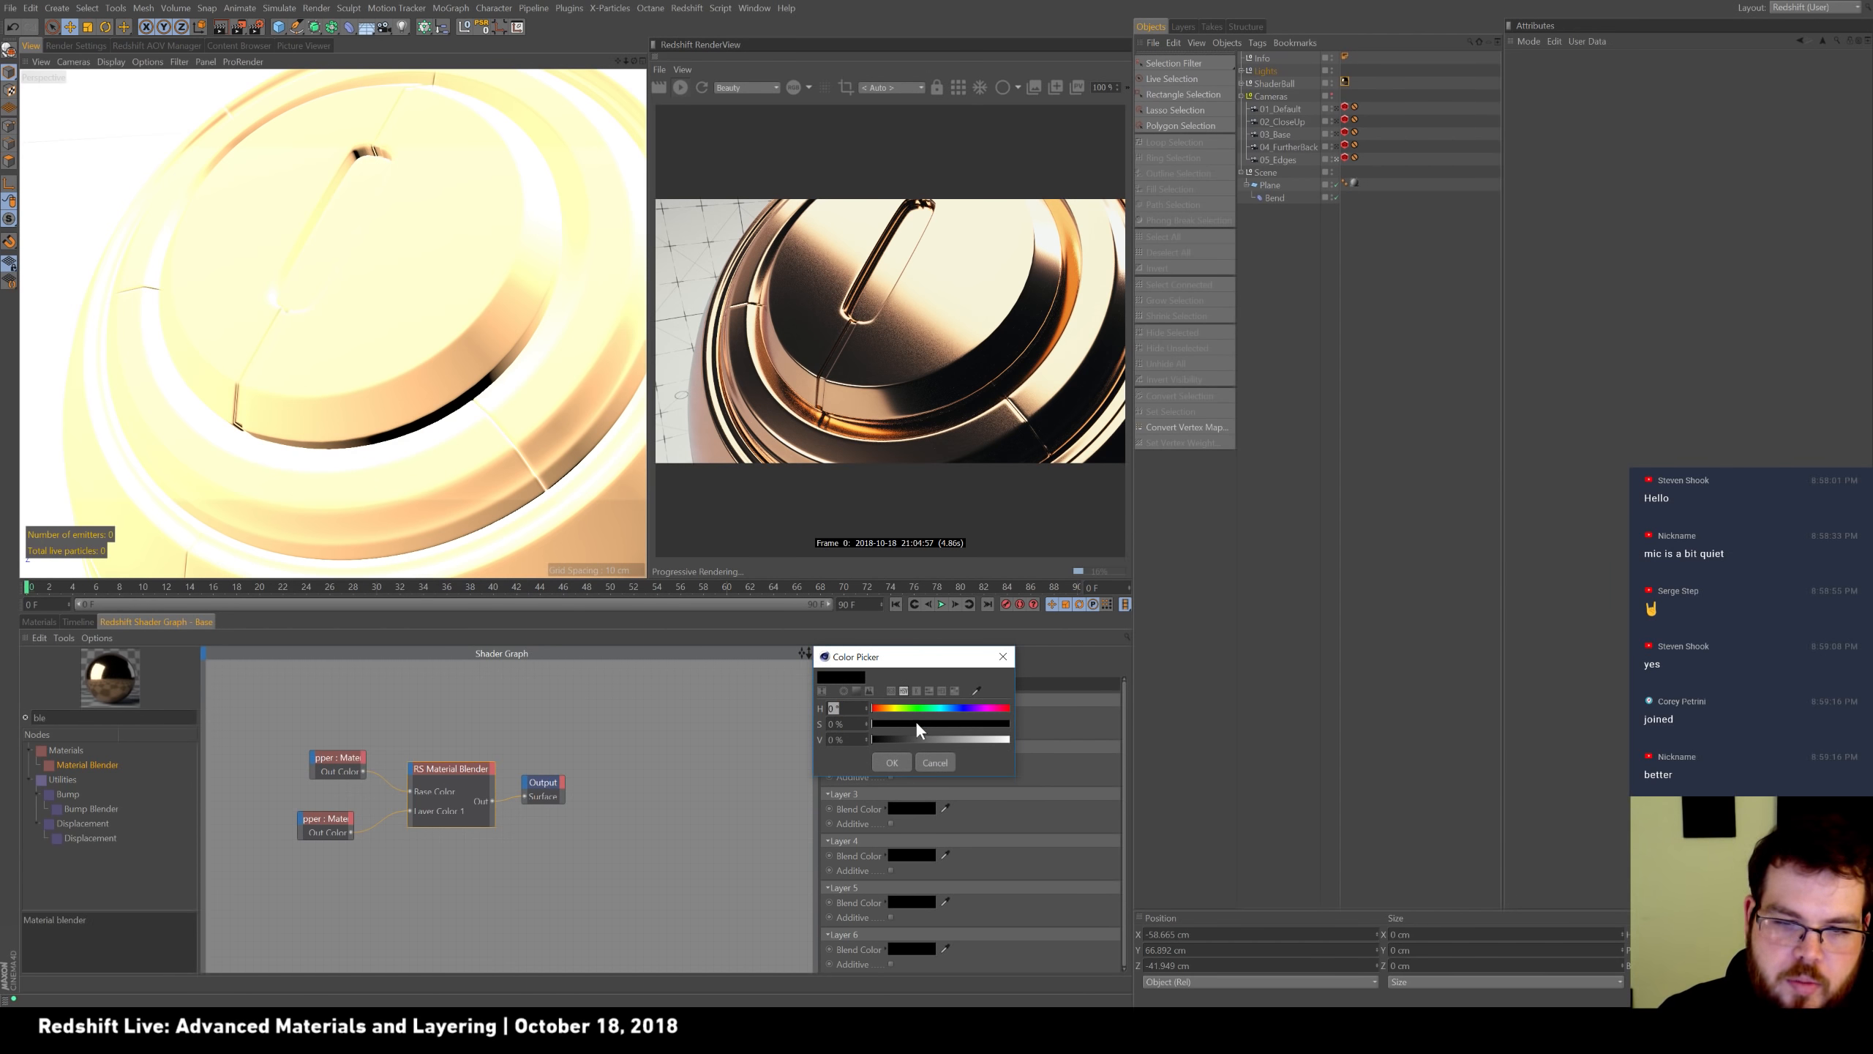
{"action": "left_click_drag", "start_coordinate": [894, 738], "coordinate": [951, 734]}
{"action": "left_click", "coordinate": [892, 762]}
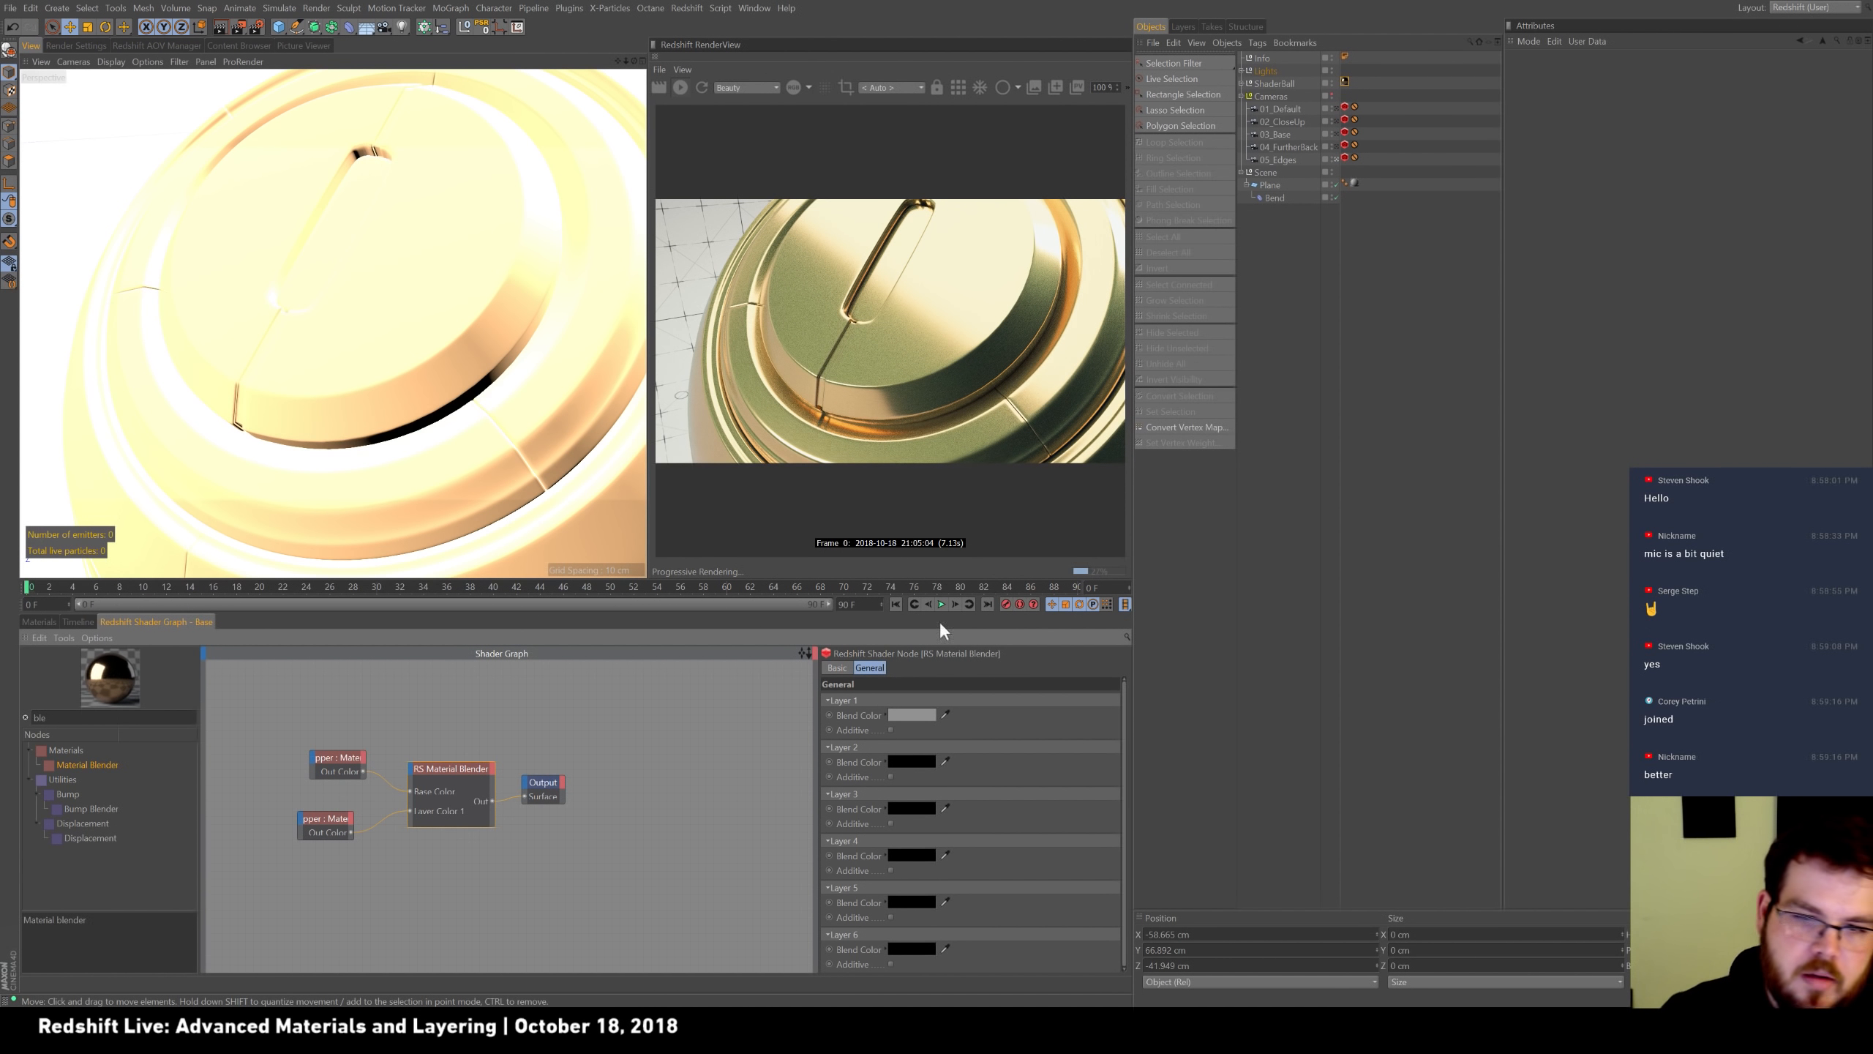
Enable Additive for Layer 1 of the RS Material Blender and set the layer's Blend Color to white.
{"action": "left_click", "coordinate": [892, 728]}
{"action": "left_click", "coordinate": [930, 717]}
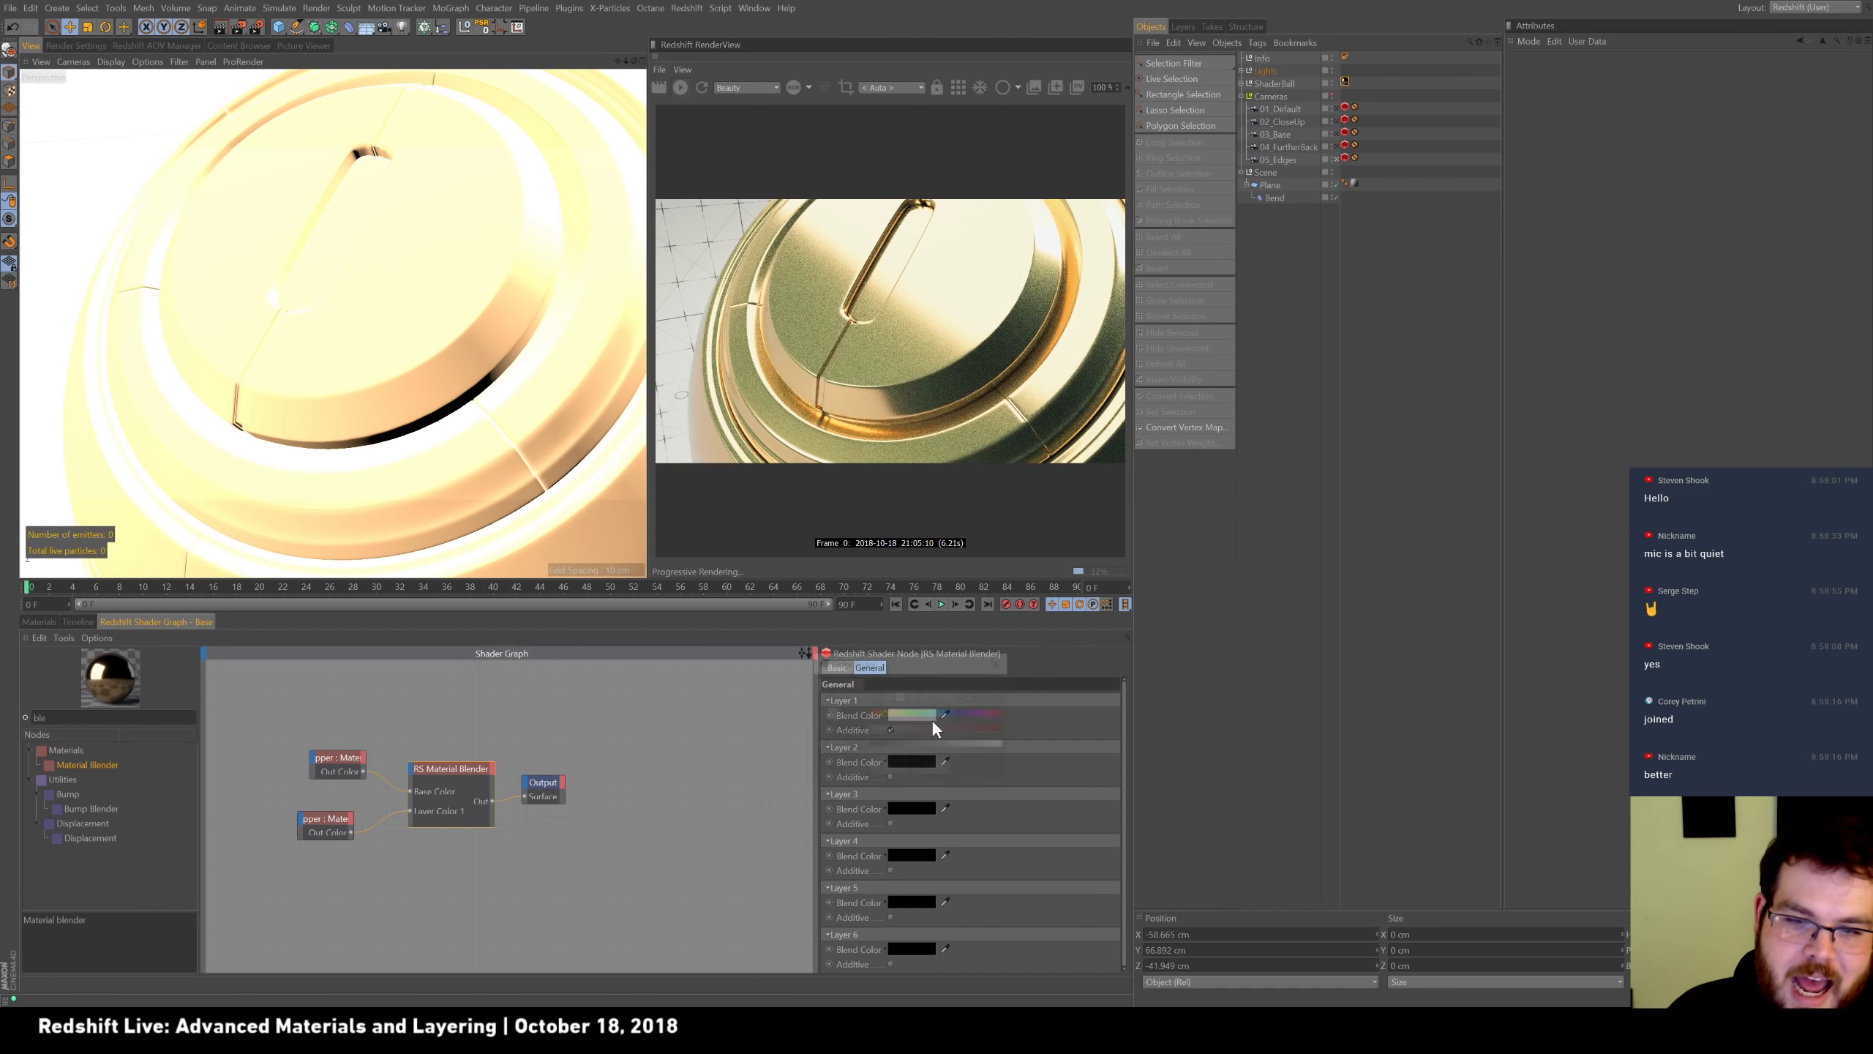
{"action": "left_click_drag", "start_coordinate": [946, 743], "coordinate": [1077, 745]}
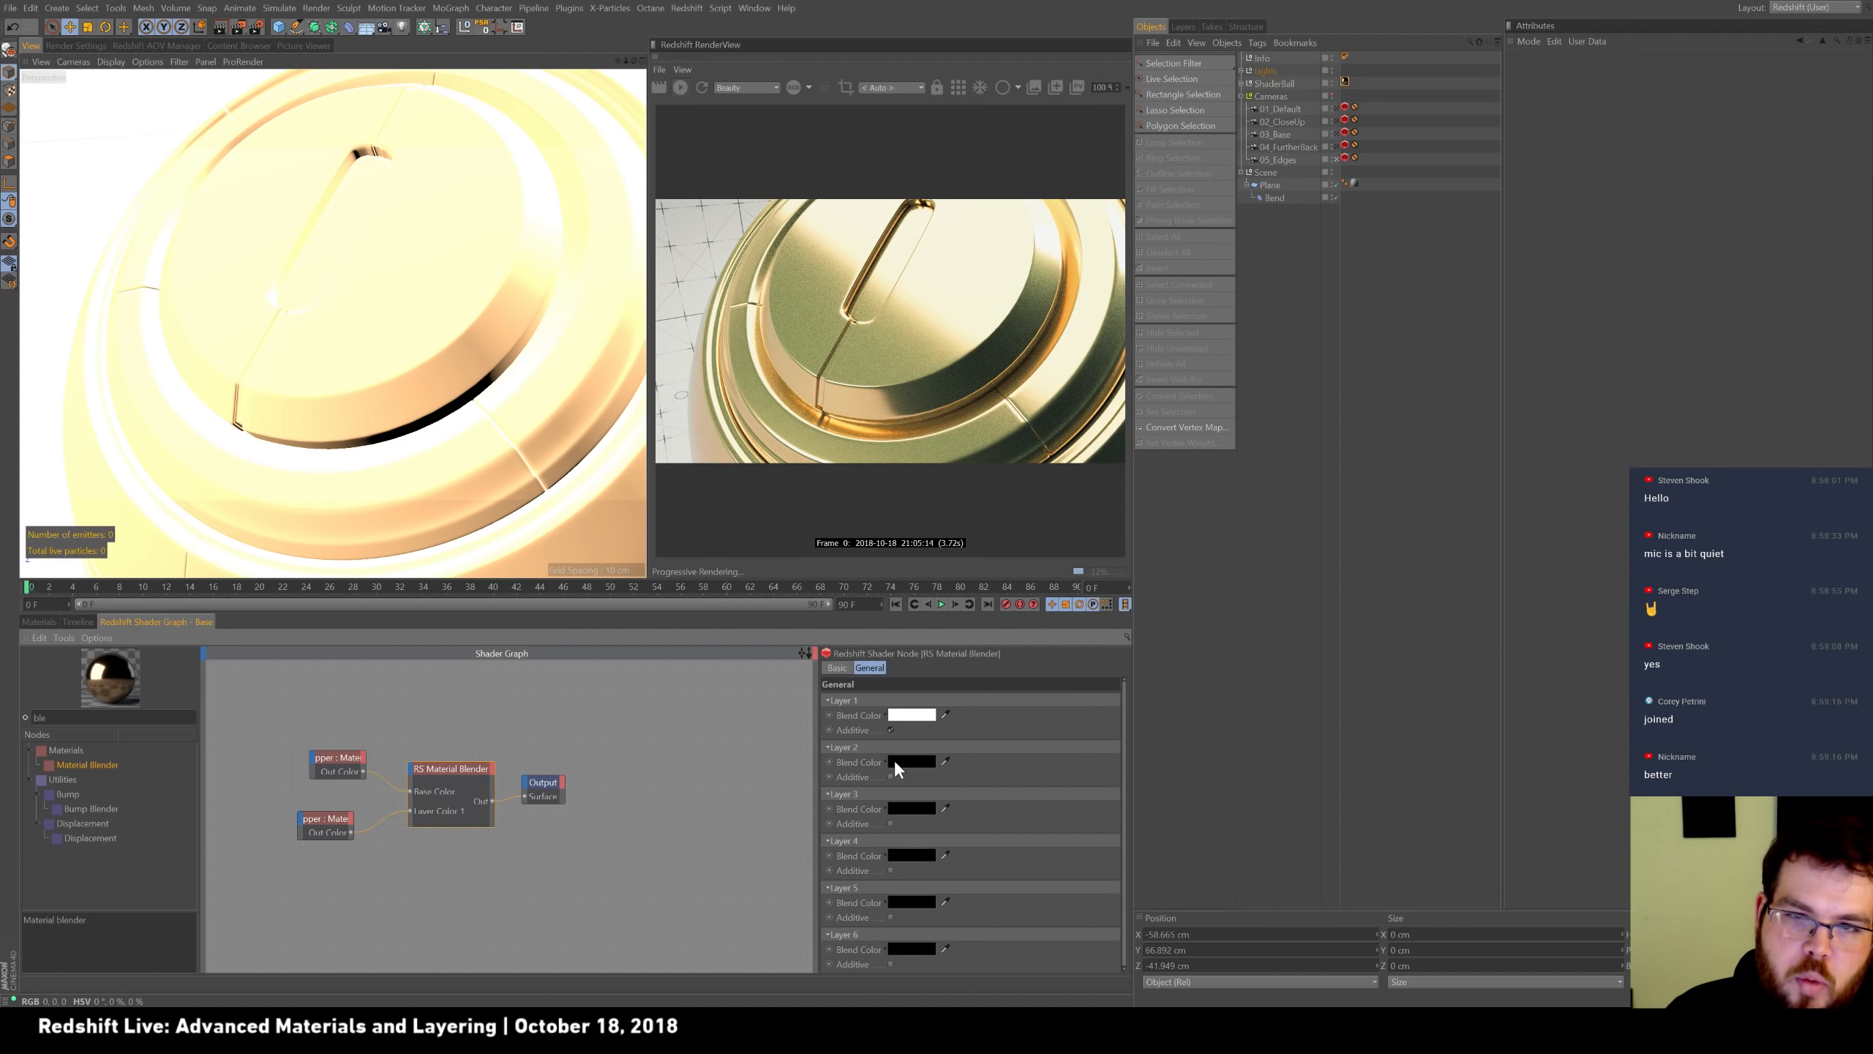
{"action": "left_click", "coordinate": [888, 768]}
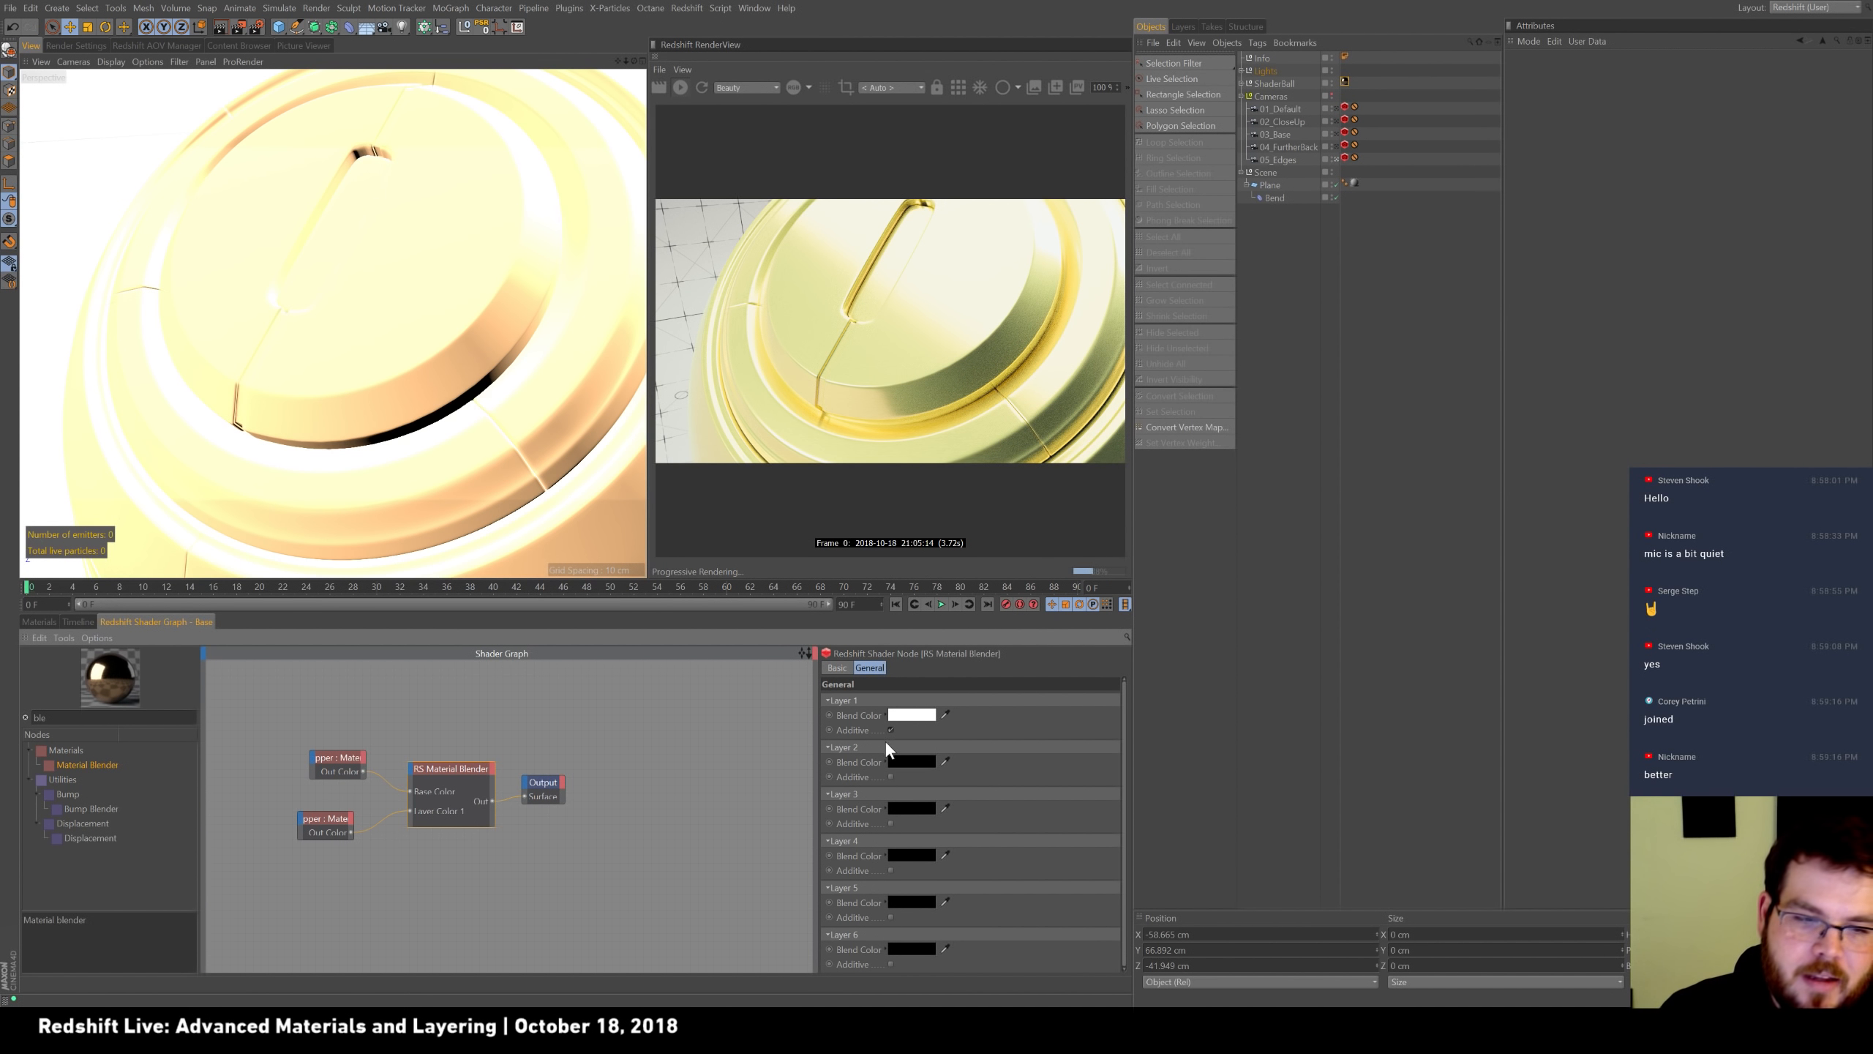
Compare the two copper materials' settings and turn off Additive for Layer 1 of the RS Material Blender.
{"action": "left_click", "coordinate": [327, 827]}
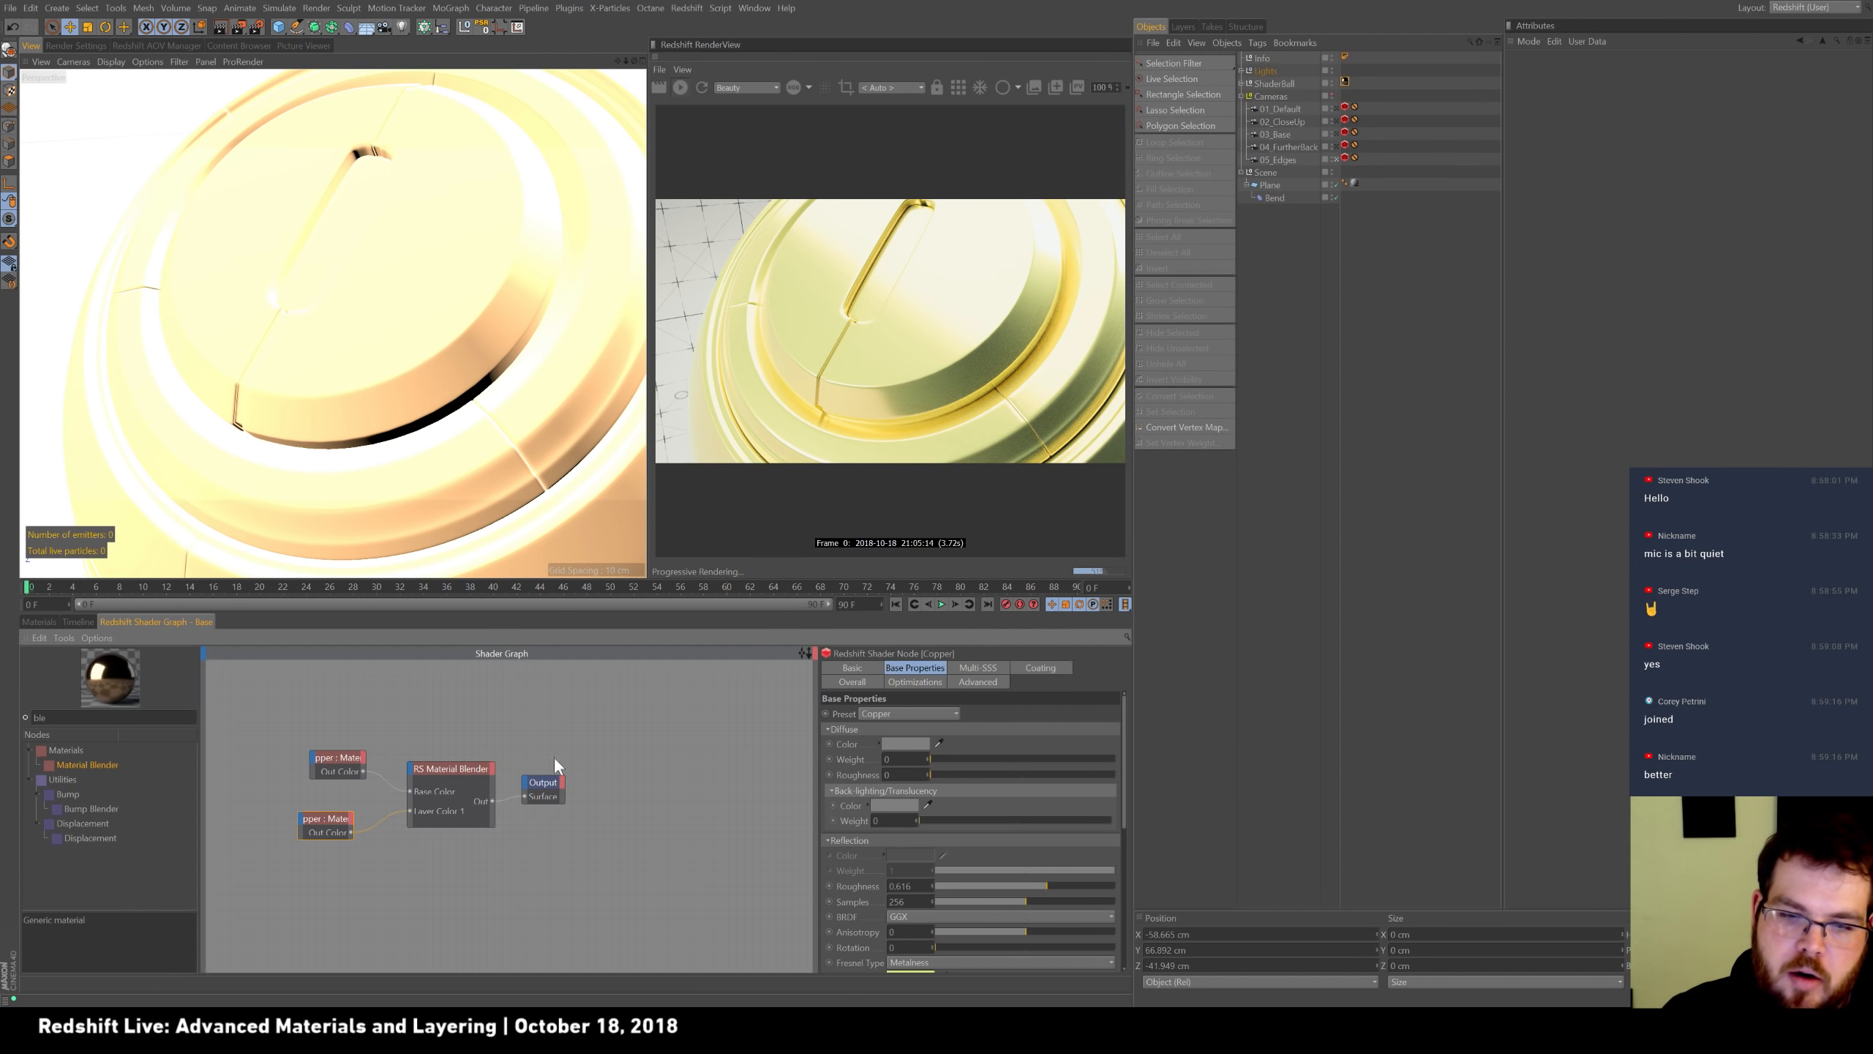
{"action": "left_click", "coordinate": [418, 769]}
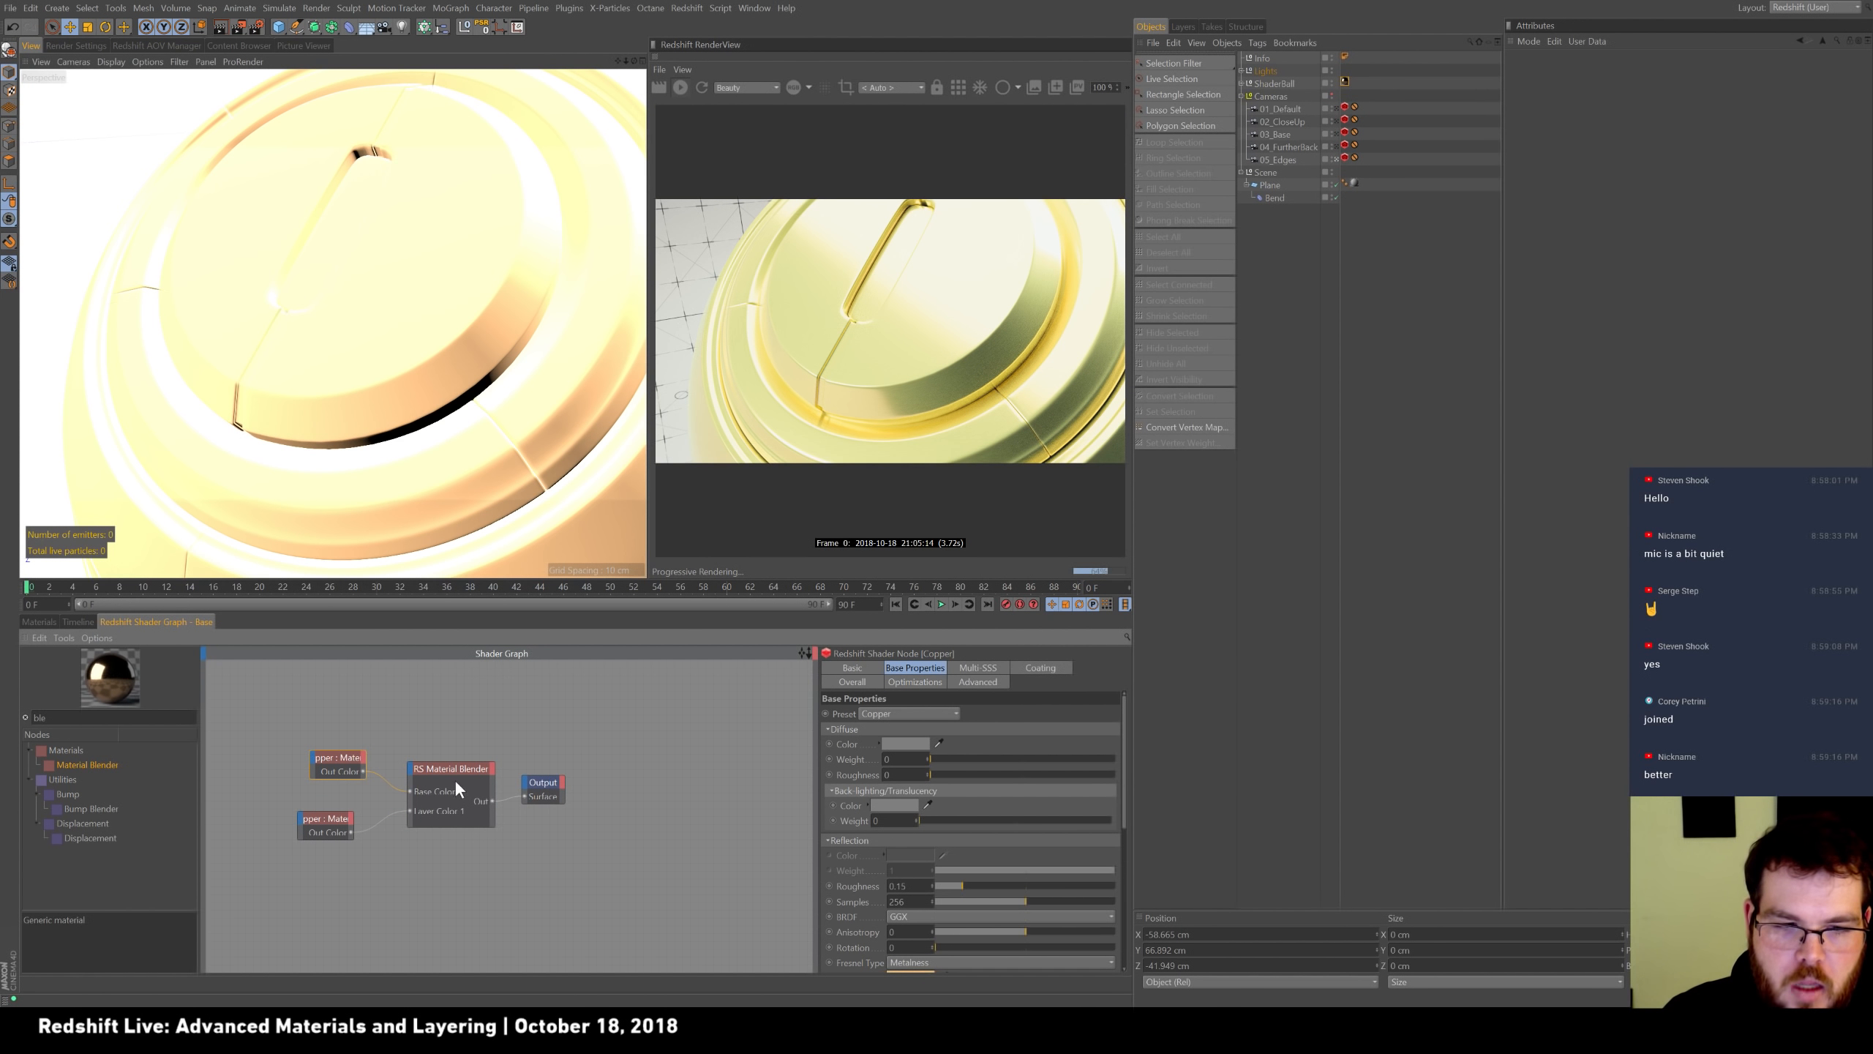
{"action": "left_click", "coordinate": [891, 730]}
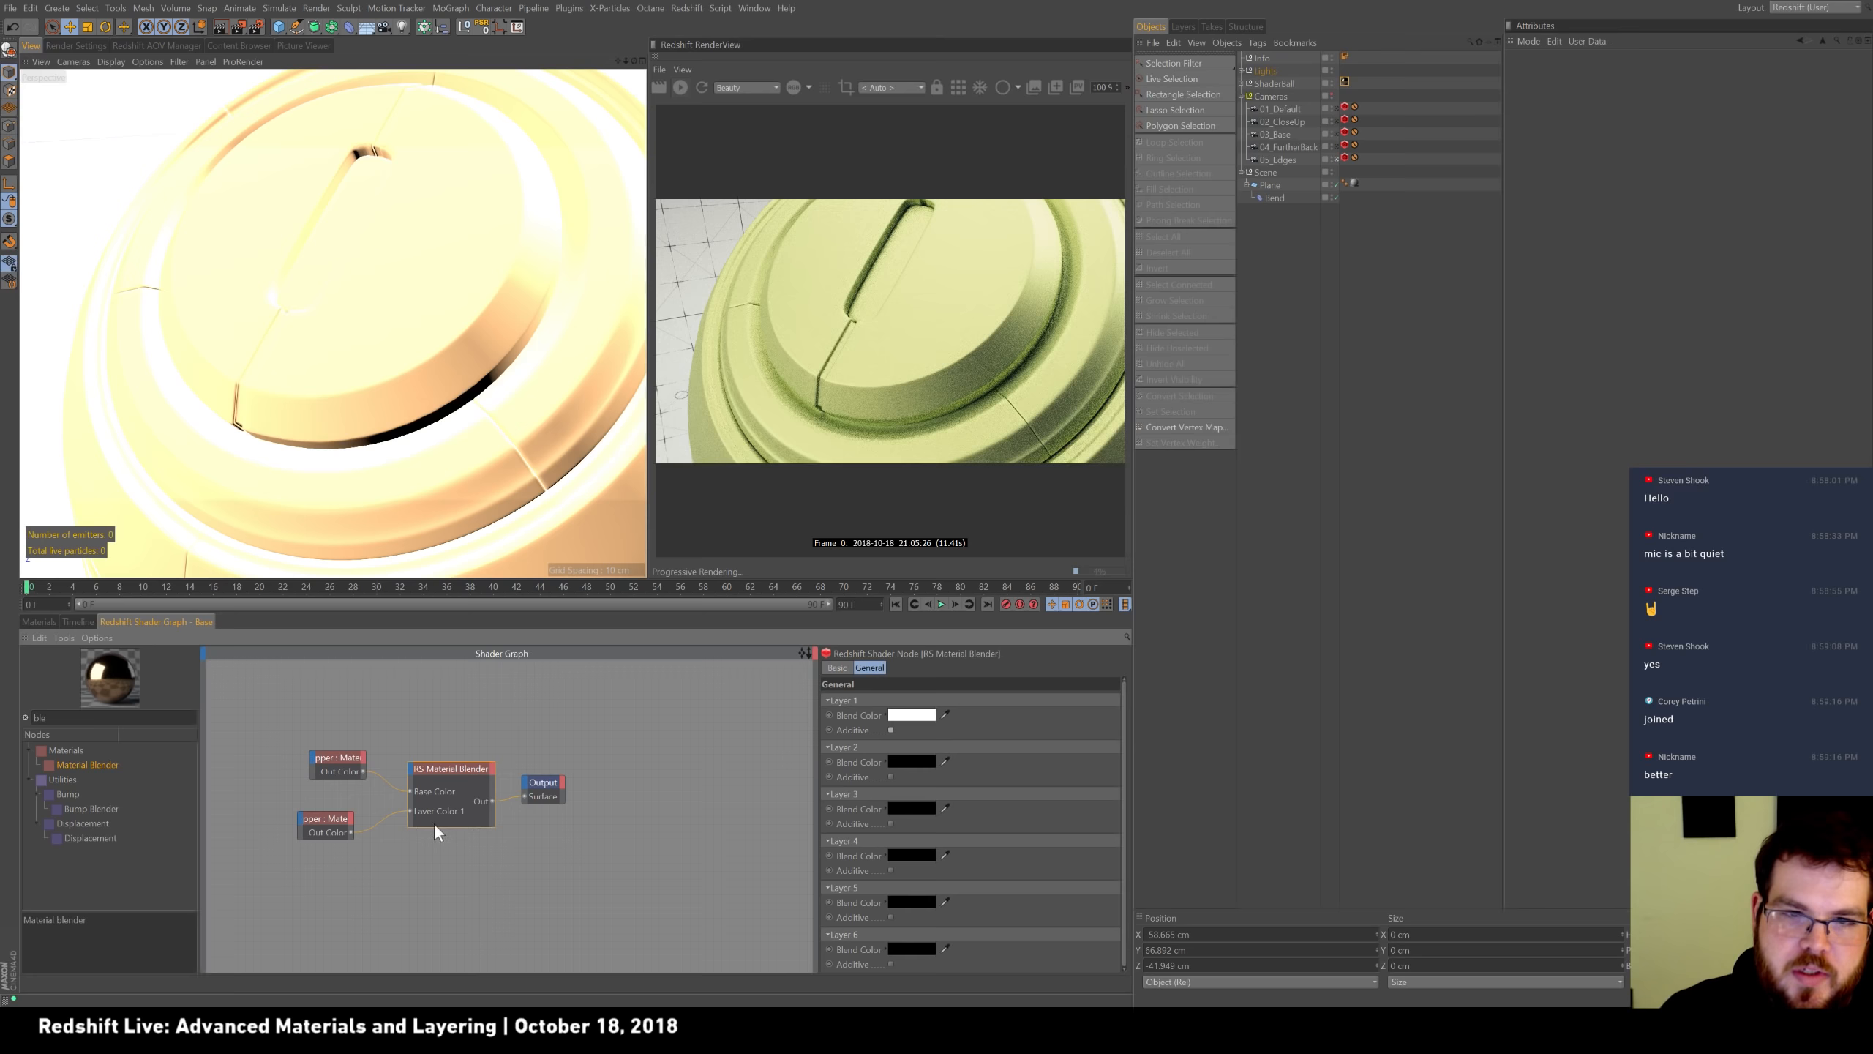
{"action": "left_click", "coordinate": [321, 818]}
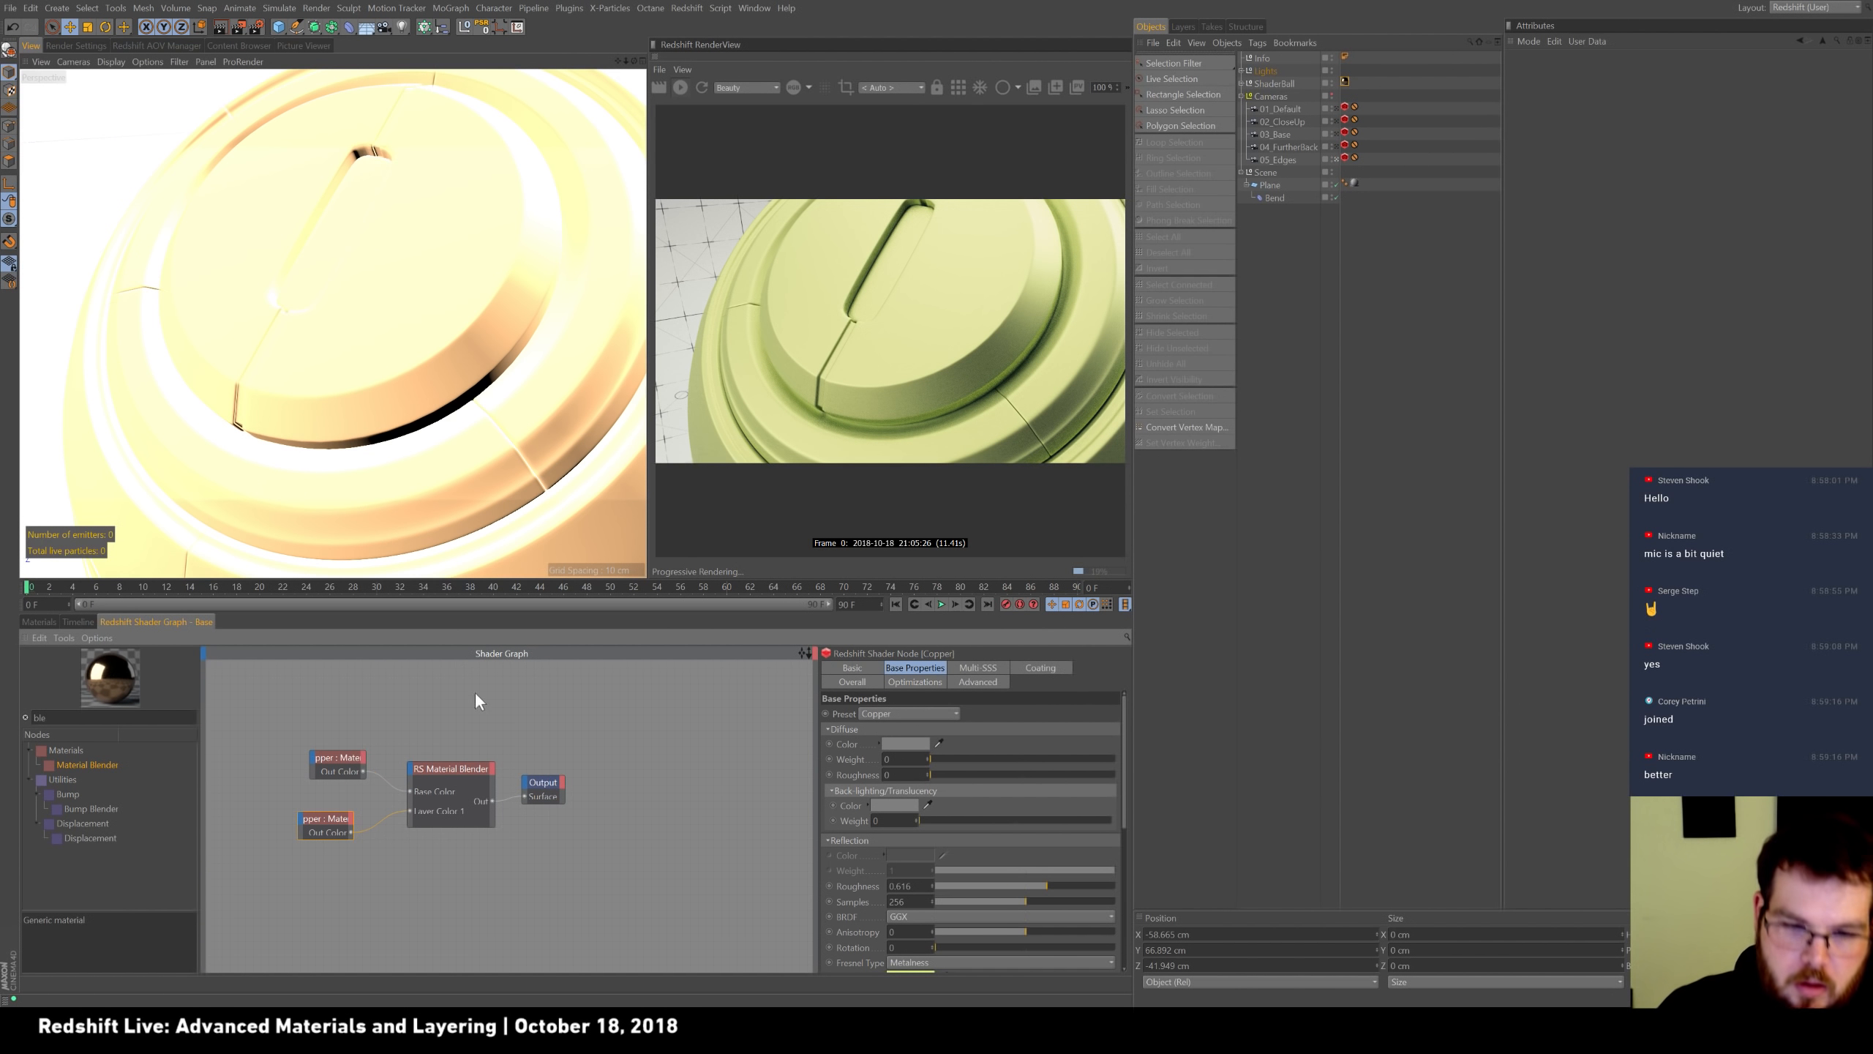
{"action": "left_click", "coordinate": [463, 768]}
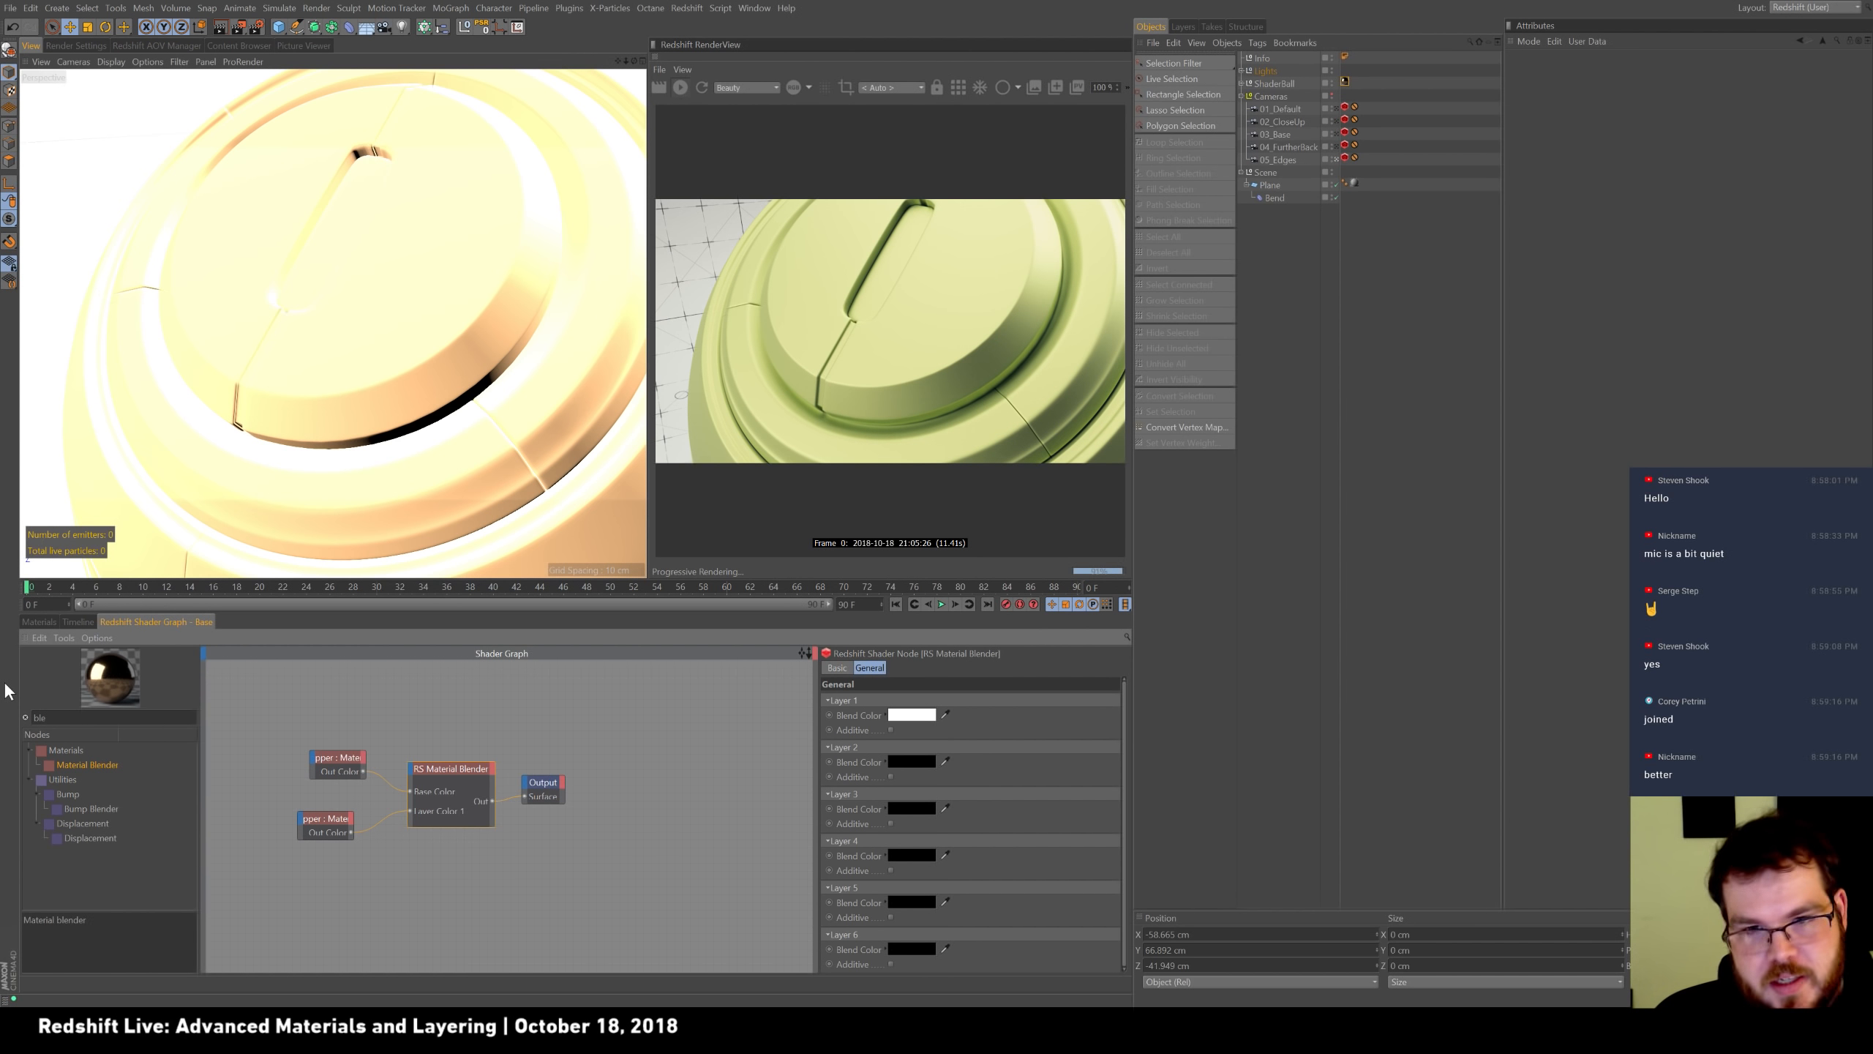
Search the nodes for "noise", add a Noise node and connect its Out Color to the RS Material Blender's Blend Color 1.
{"action": "left_click_drag", "start_coordinate": [54, 717], "coordinate": [2, 698]}
{"action": "type", "text": "noise"}
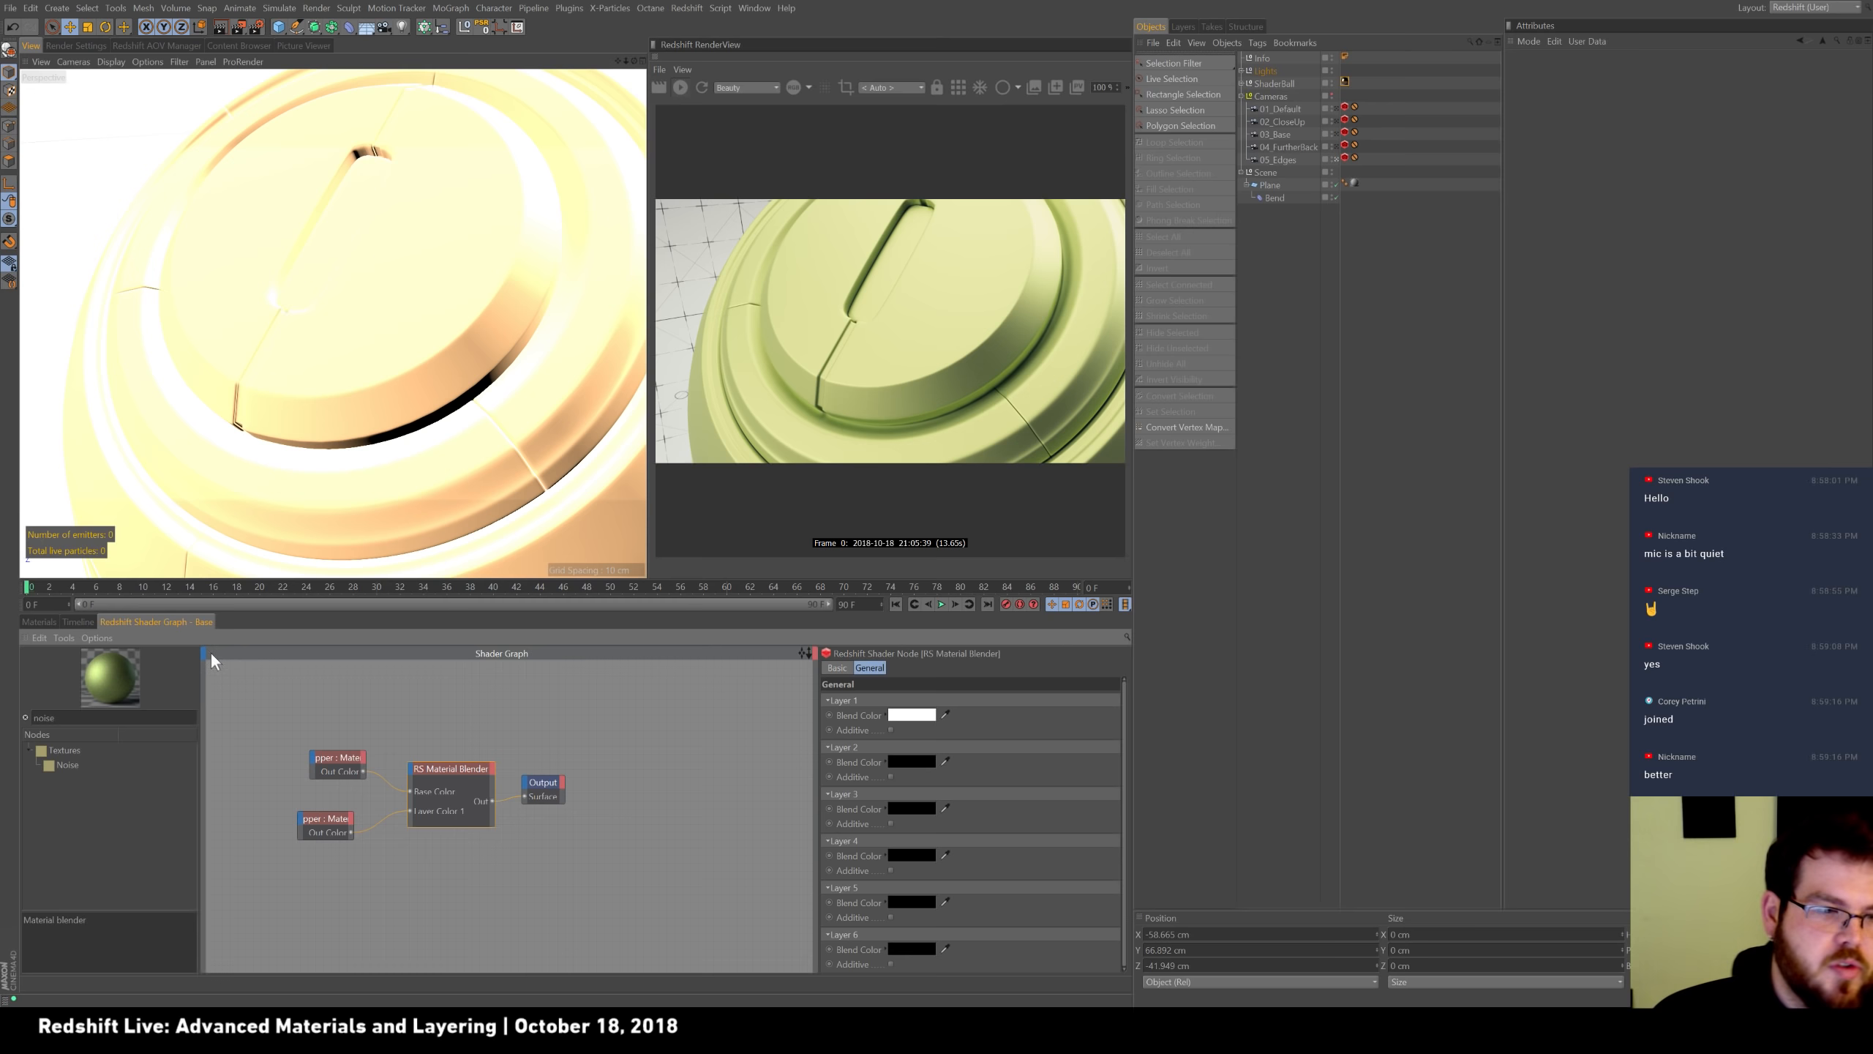
{"action": "left_click_drag", "start_coordinate": [68, 765], "coordinate": [284, 794]}
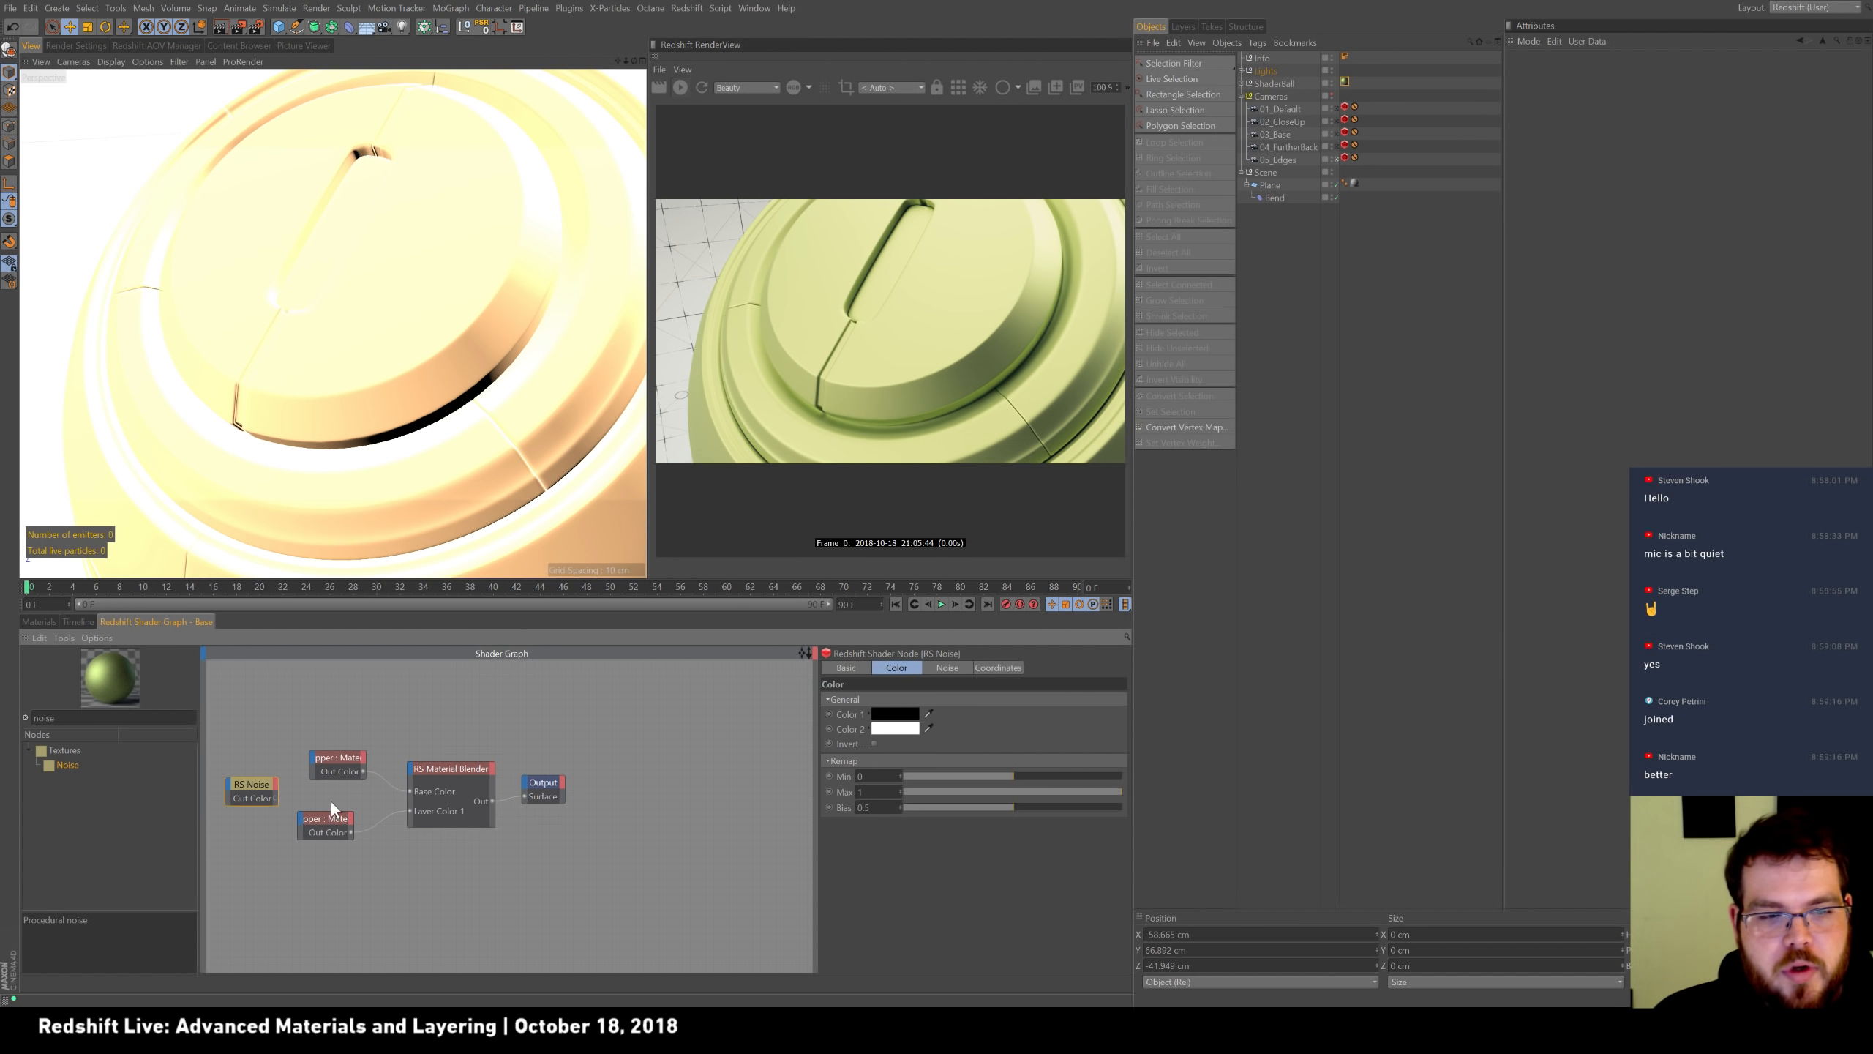
{"action": "left_click_drag", "start_coordinate": [278, 796], "coordinate": [407, 765]}
{"action": "mouse_move", "coordinate": [442, 790]}
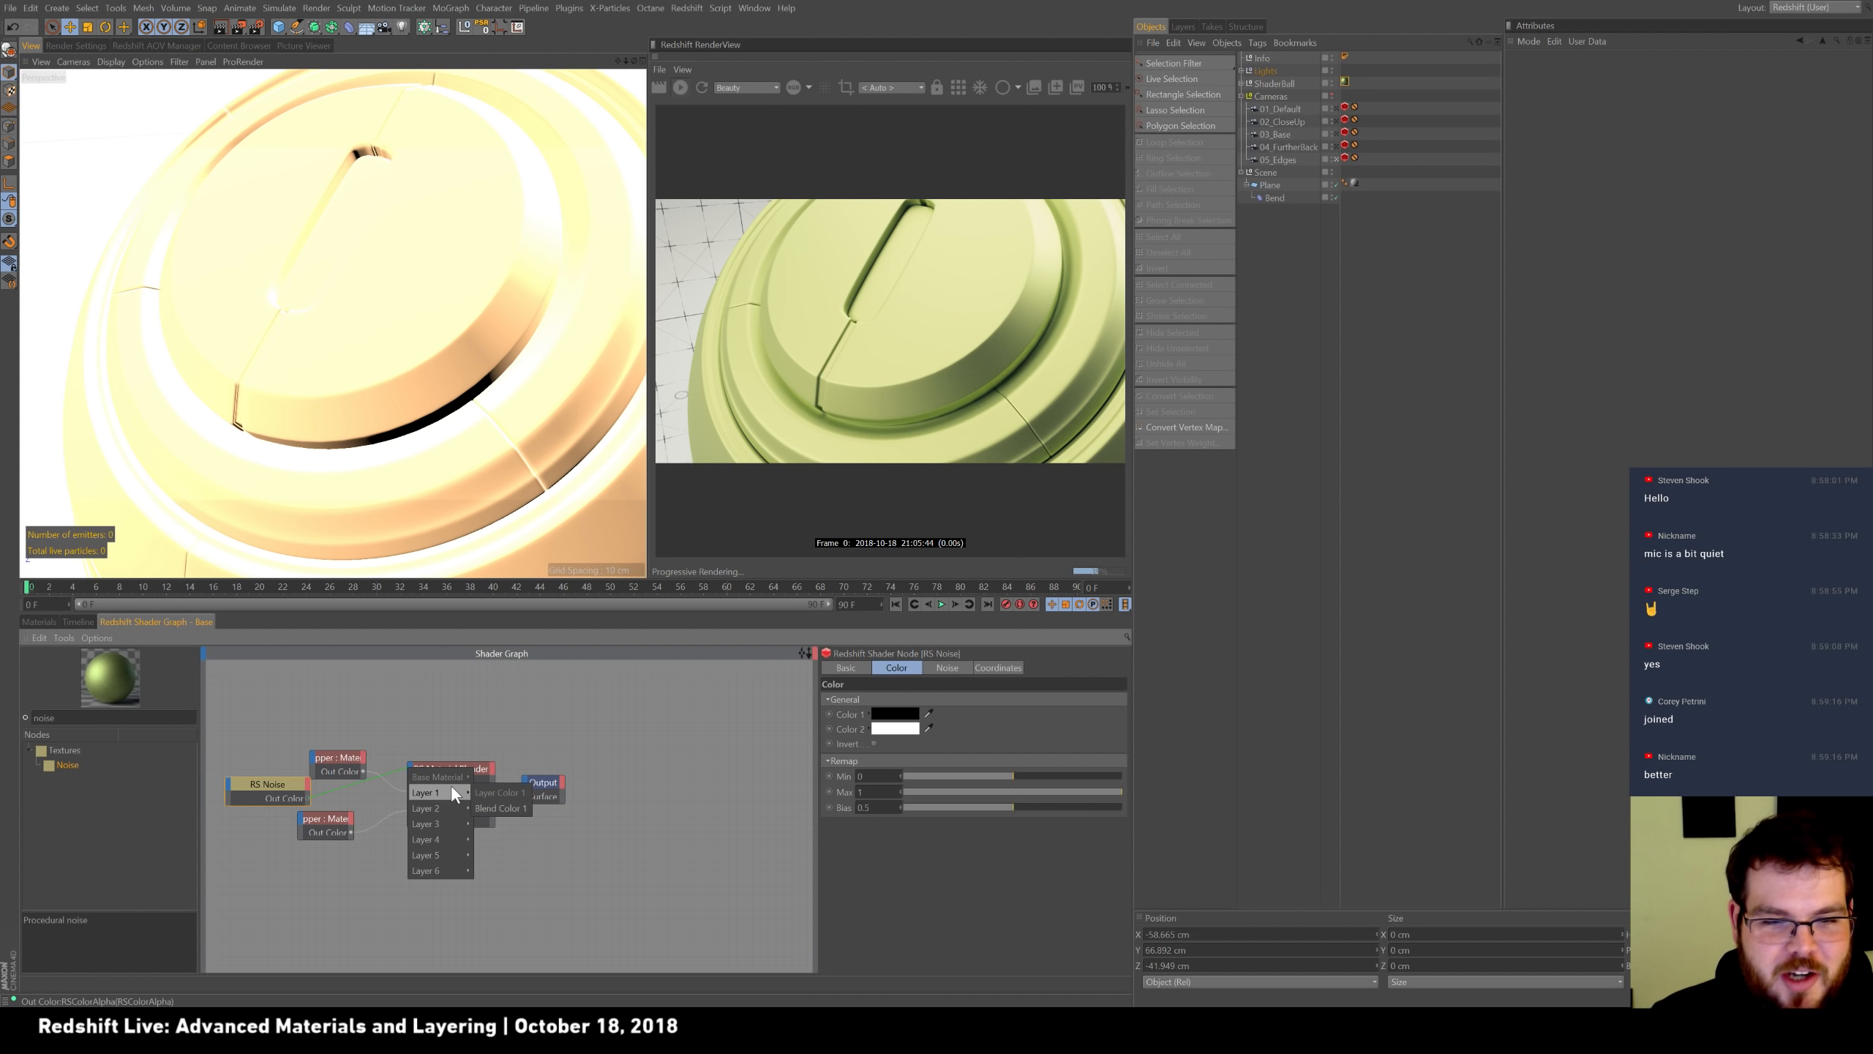
{"action": "left_click", "coordinate": [506, 808]}
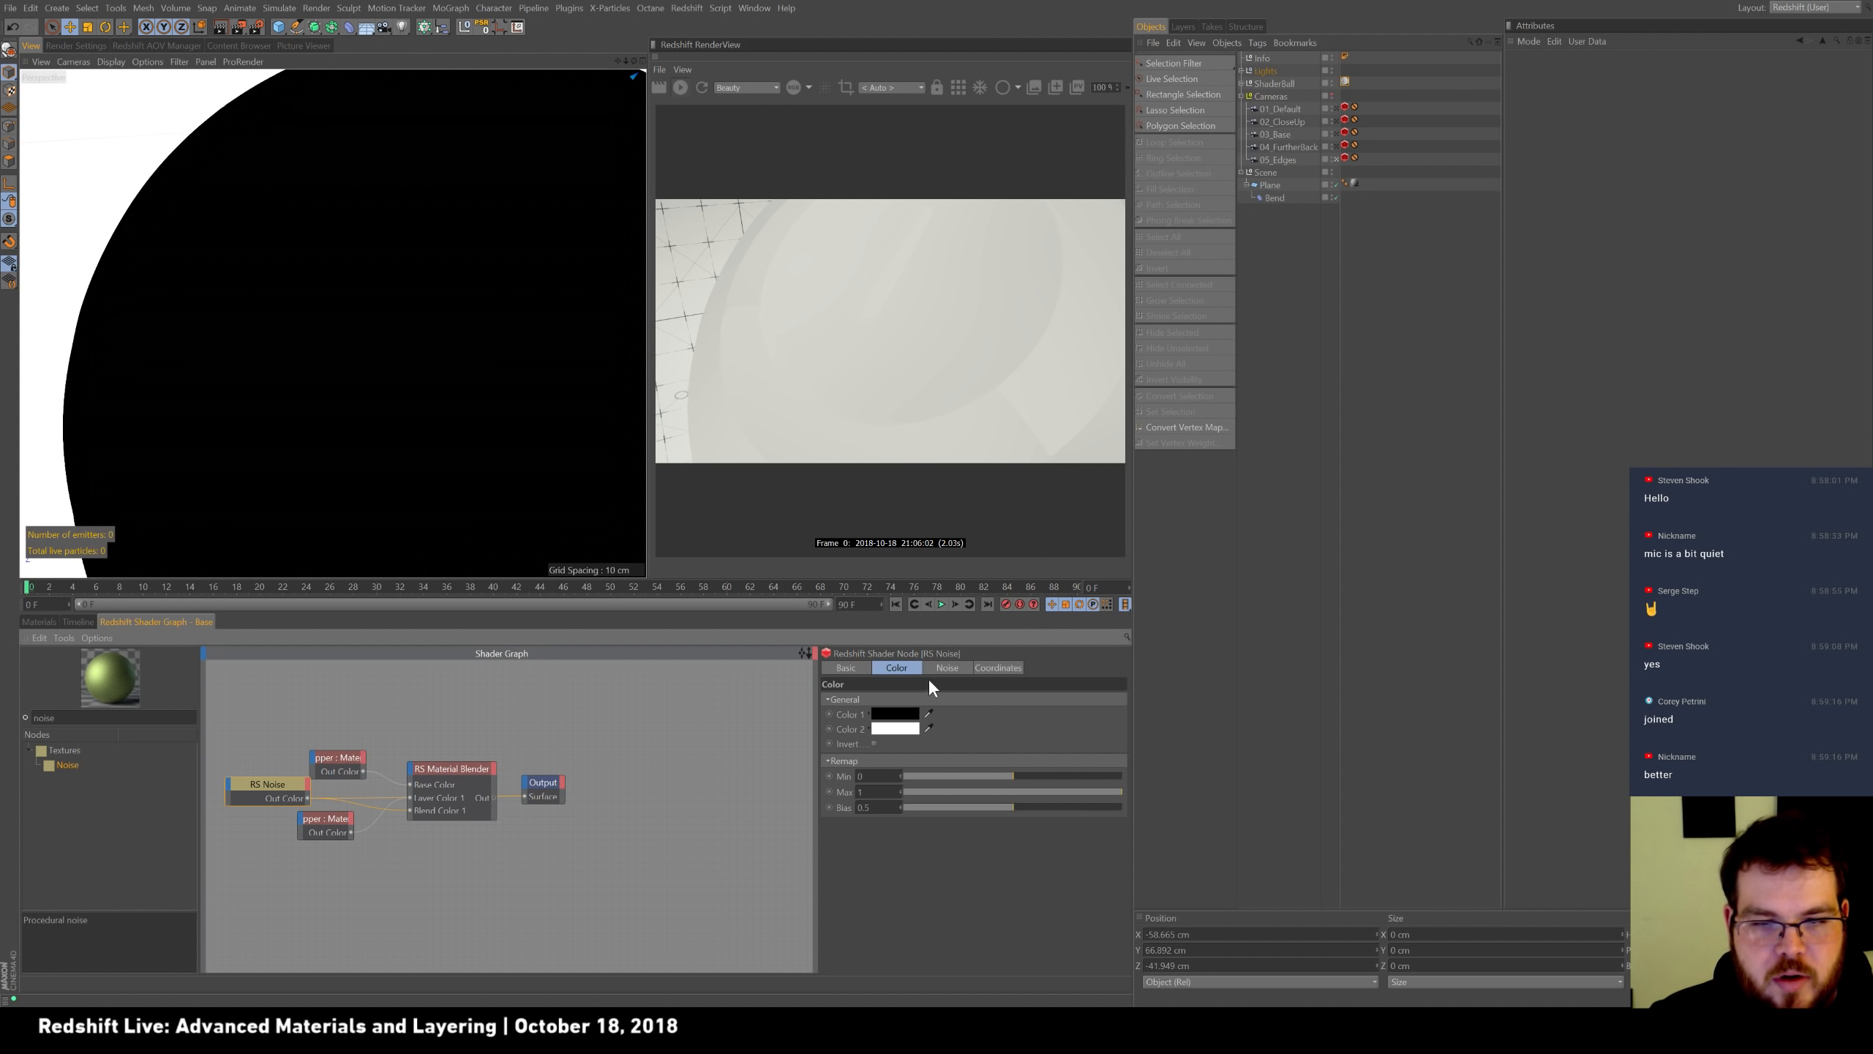
Lower the RS Noise's Amplitude Gain slightly and set its Complexity to 7.
{"action": "left_click", "coordinate": [959, 671]}
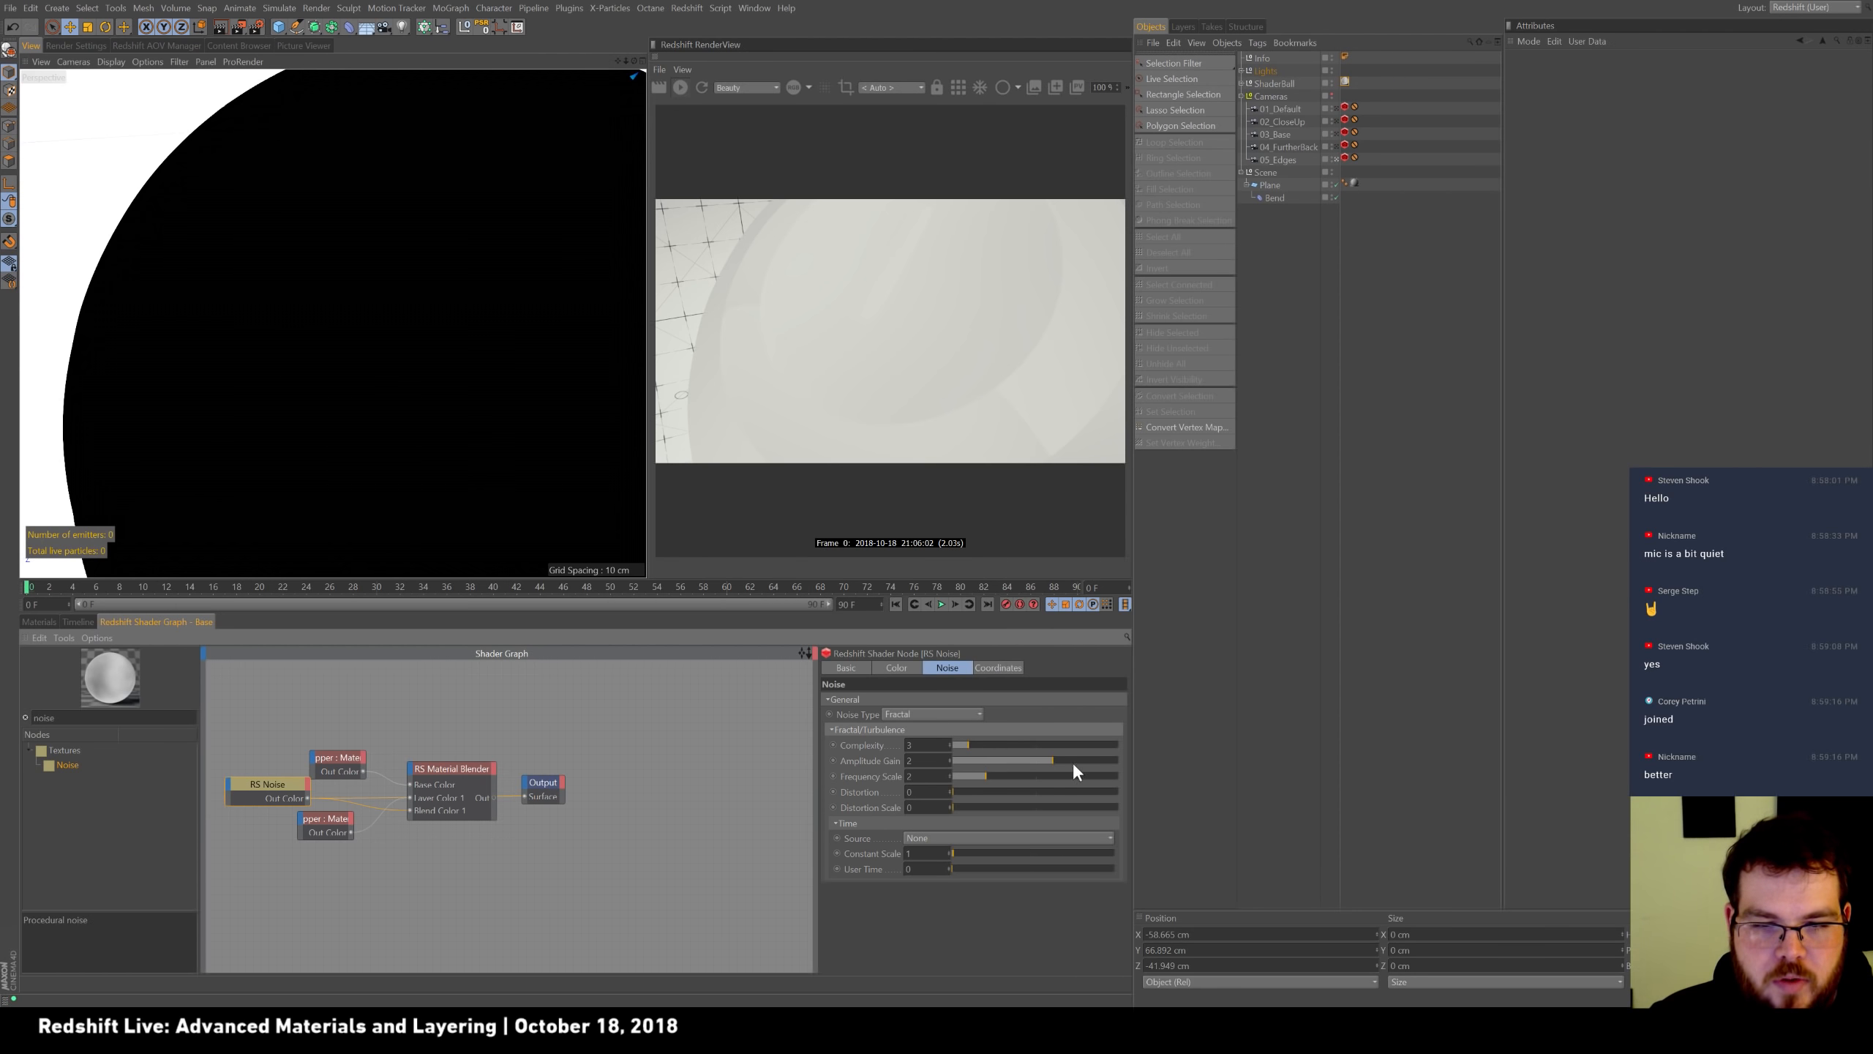
{"action": "left_click_drag", "start_coordinate": [1052, 764], "coordinate": [1048, 761]}
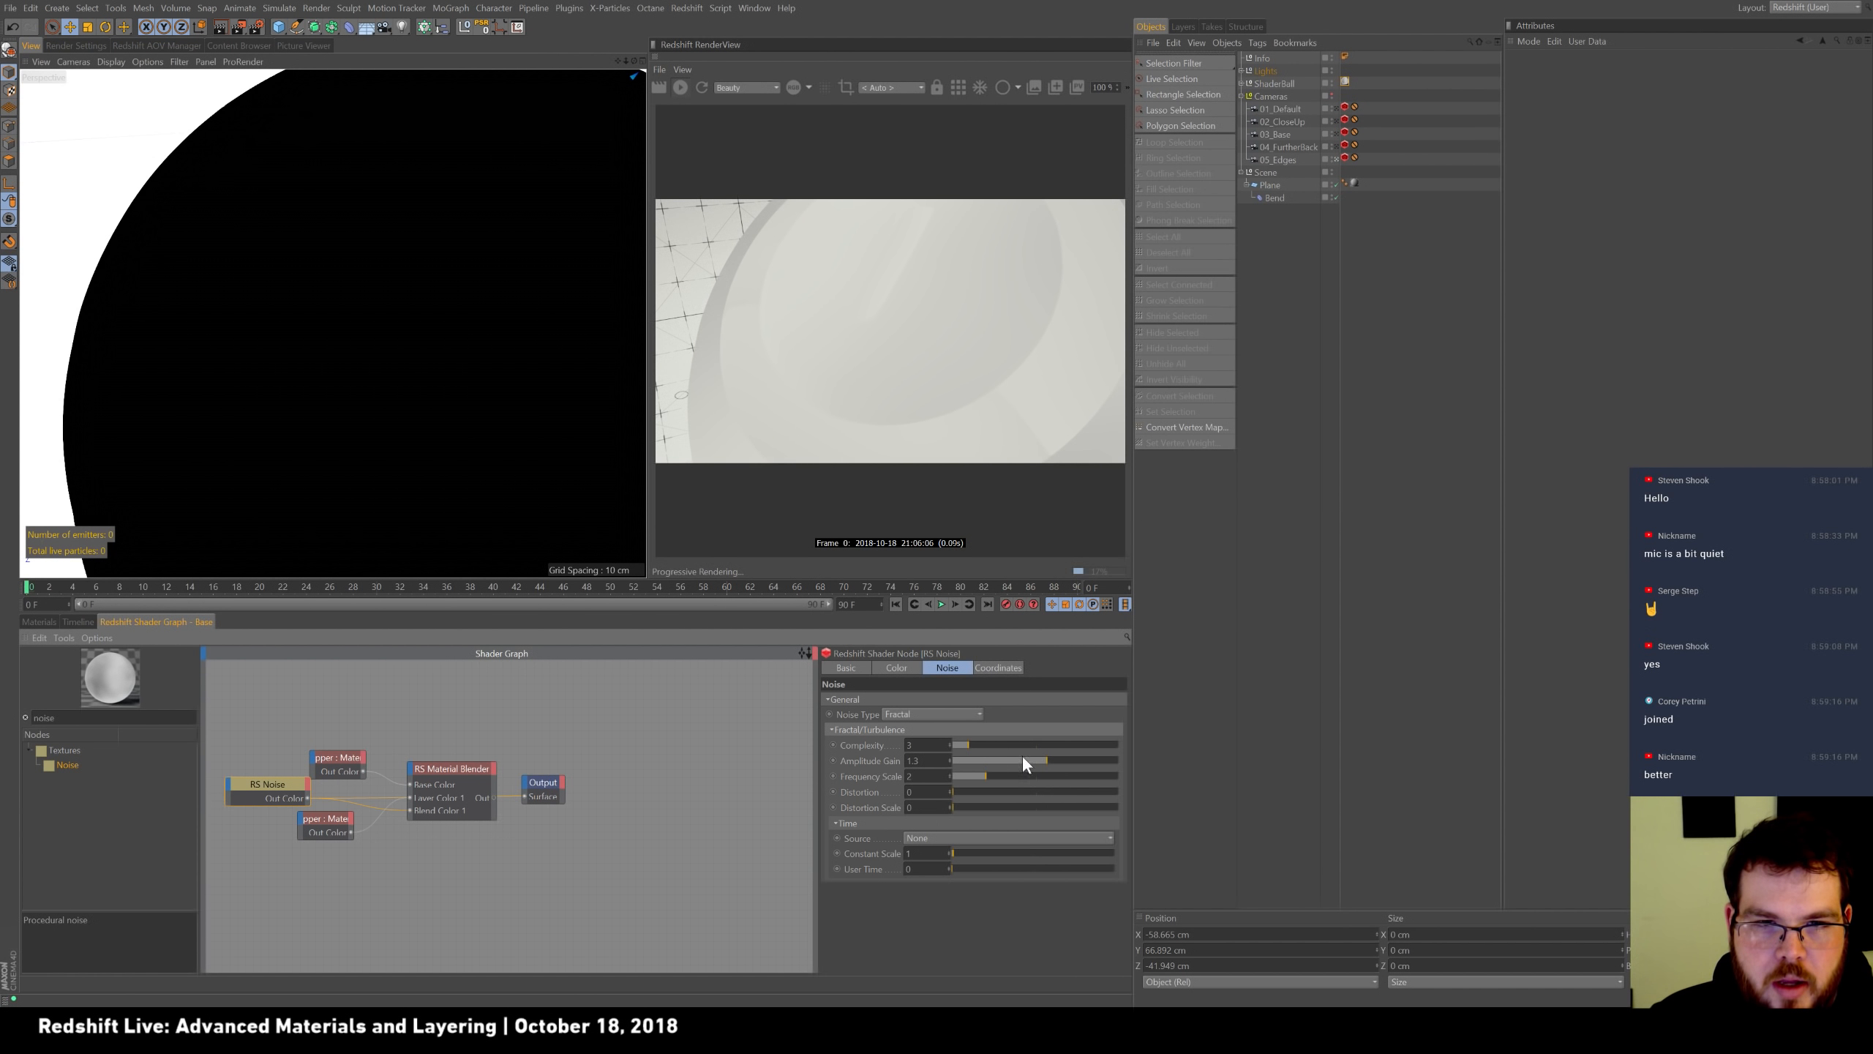
{"action": "left_click_drag", "start_coordinate": [960, 745], "coordinate": [989, 744]}
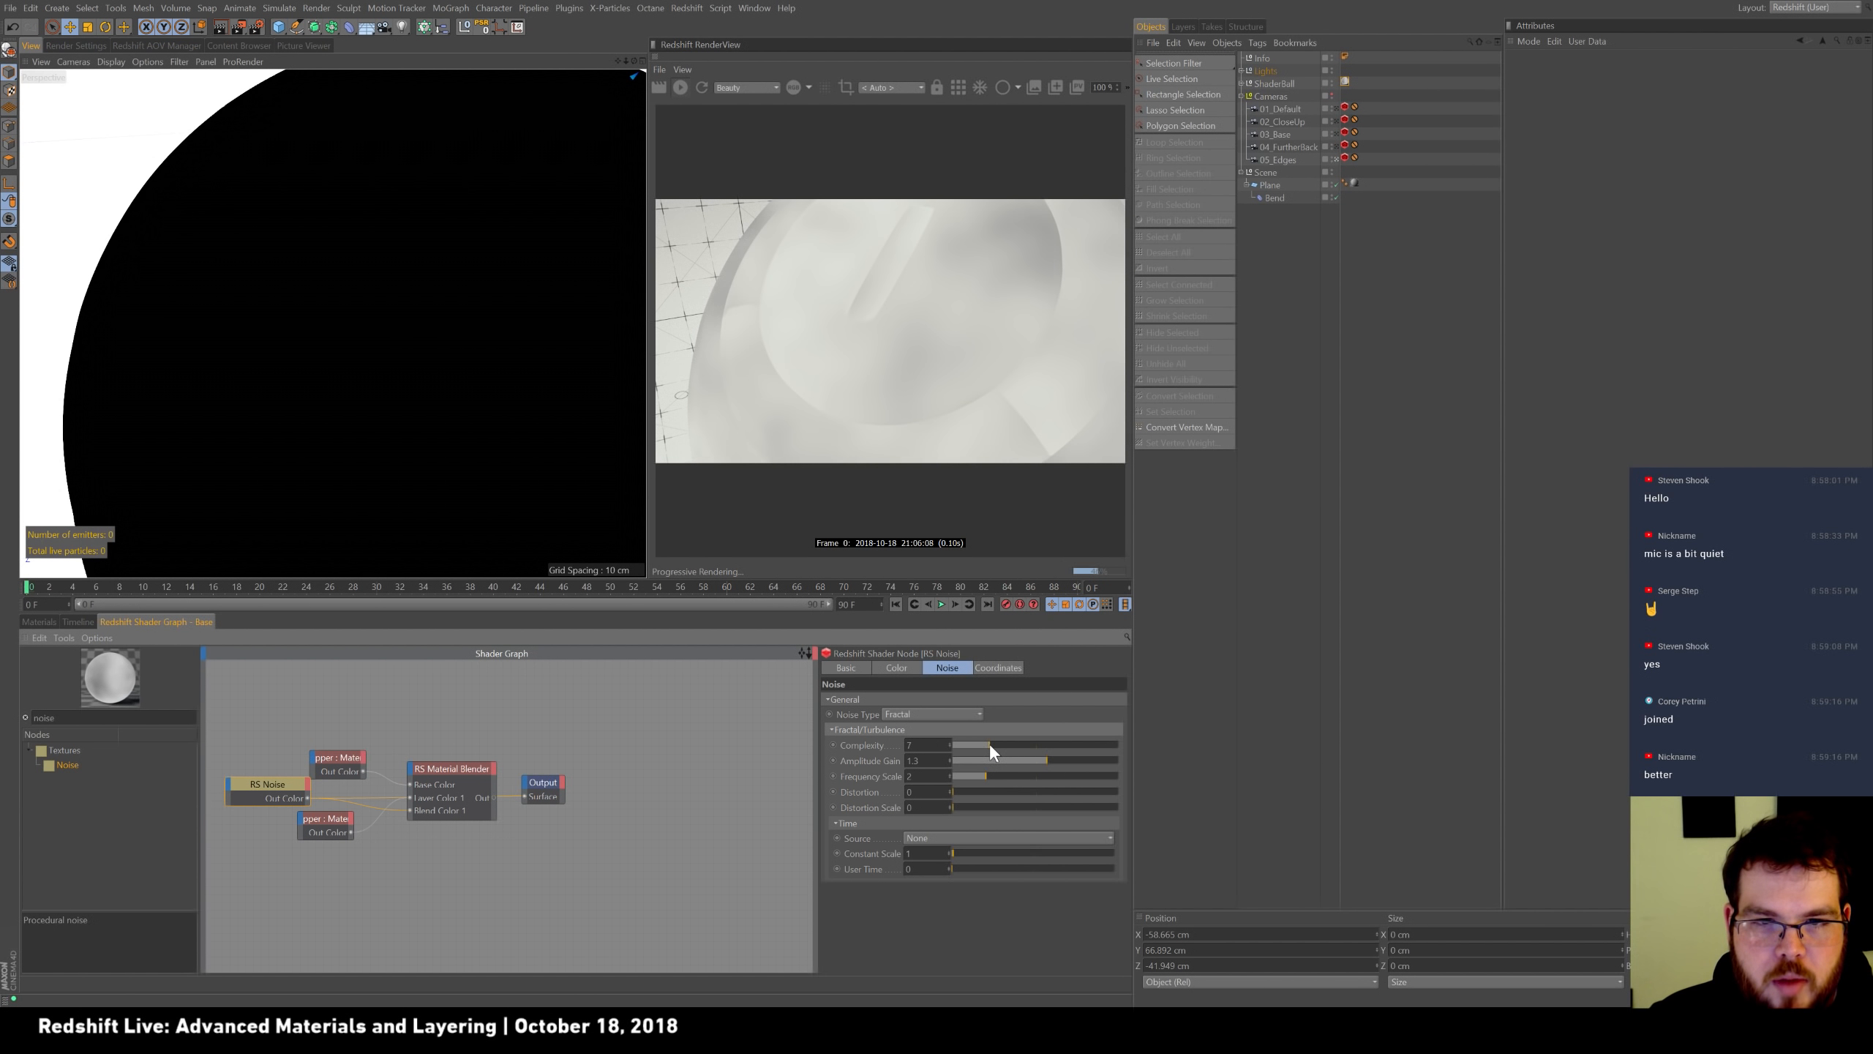
Try an Overall Scale of 4 for the RS Noise's coordinates and settle on 8.
{"action": "left_click", "coordinate": [993, 668]}
{"action": "left_click_drag", "start_coordinate": [945, 745], "coordinate": [707, 692]}
{"action": "type", "text": "4"}
{"action": "key", "text": "Return"}
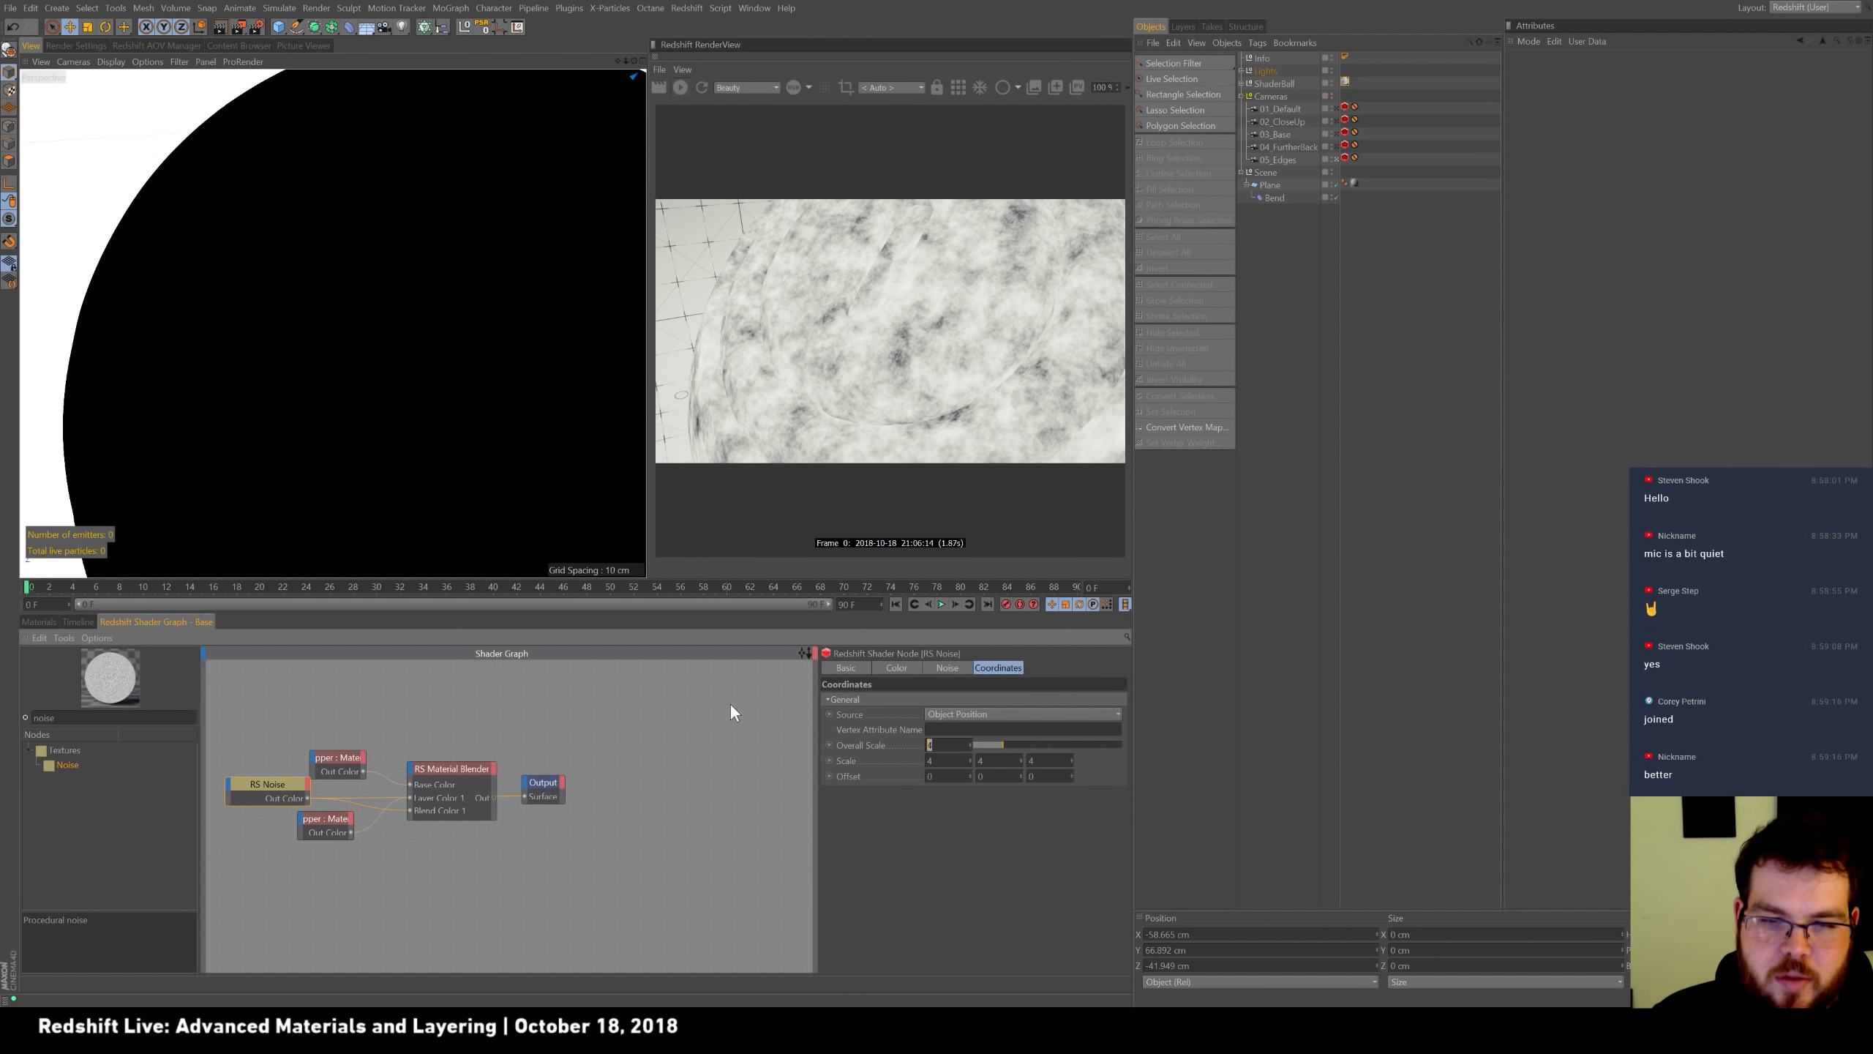
{"action": "type", "text": "8"}
{"action": "key", "text": "Return"}
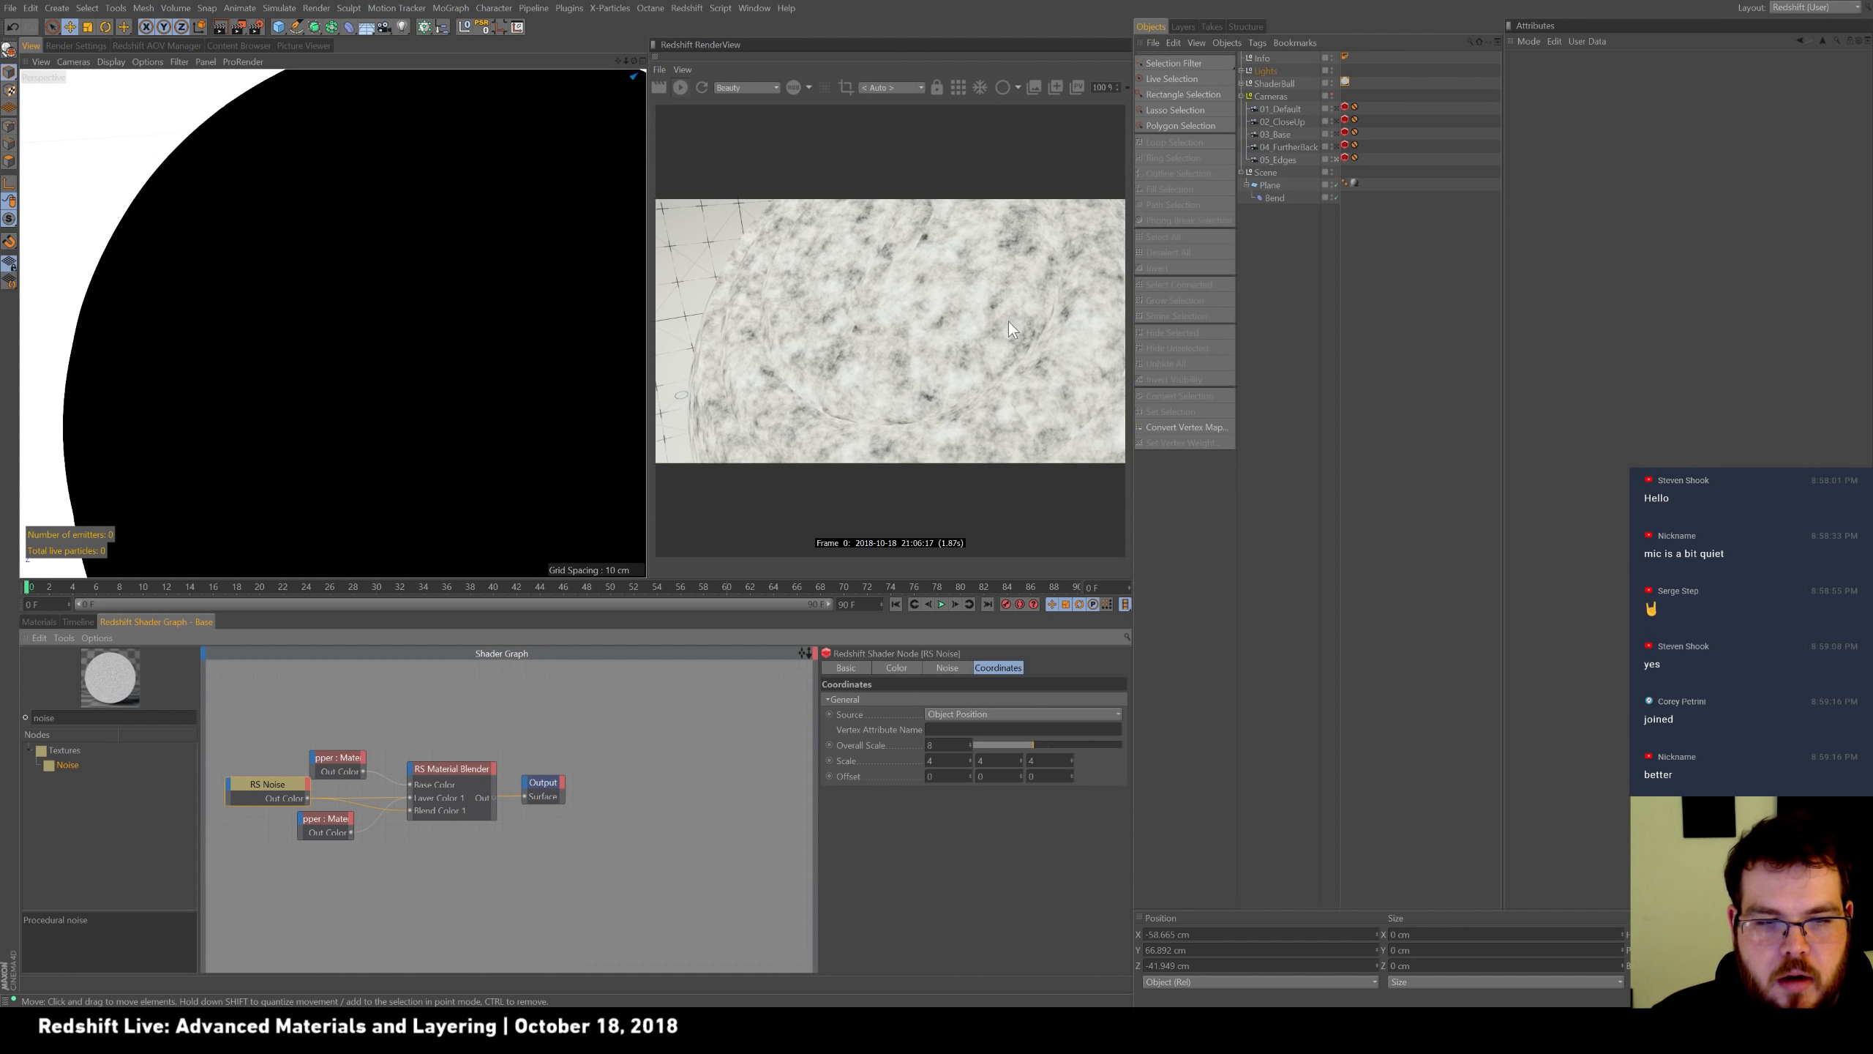
Check both copper materials and shift the lower one into line beneath the upper one.
{"action": "left_click", "coordinate": [345, 759]}
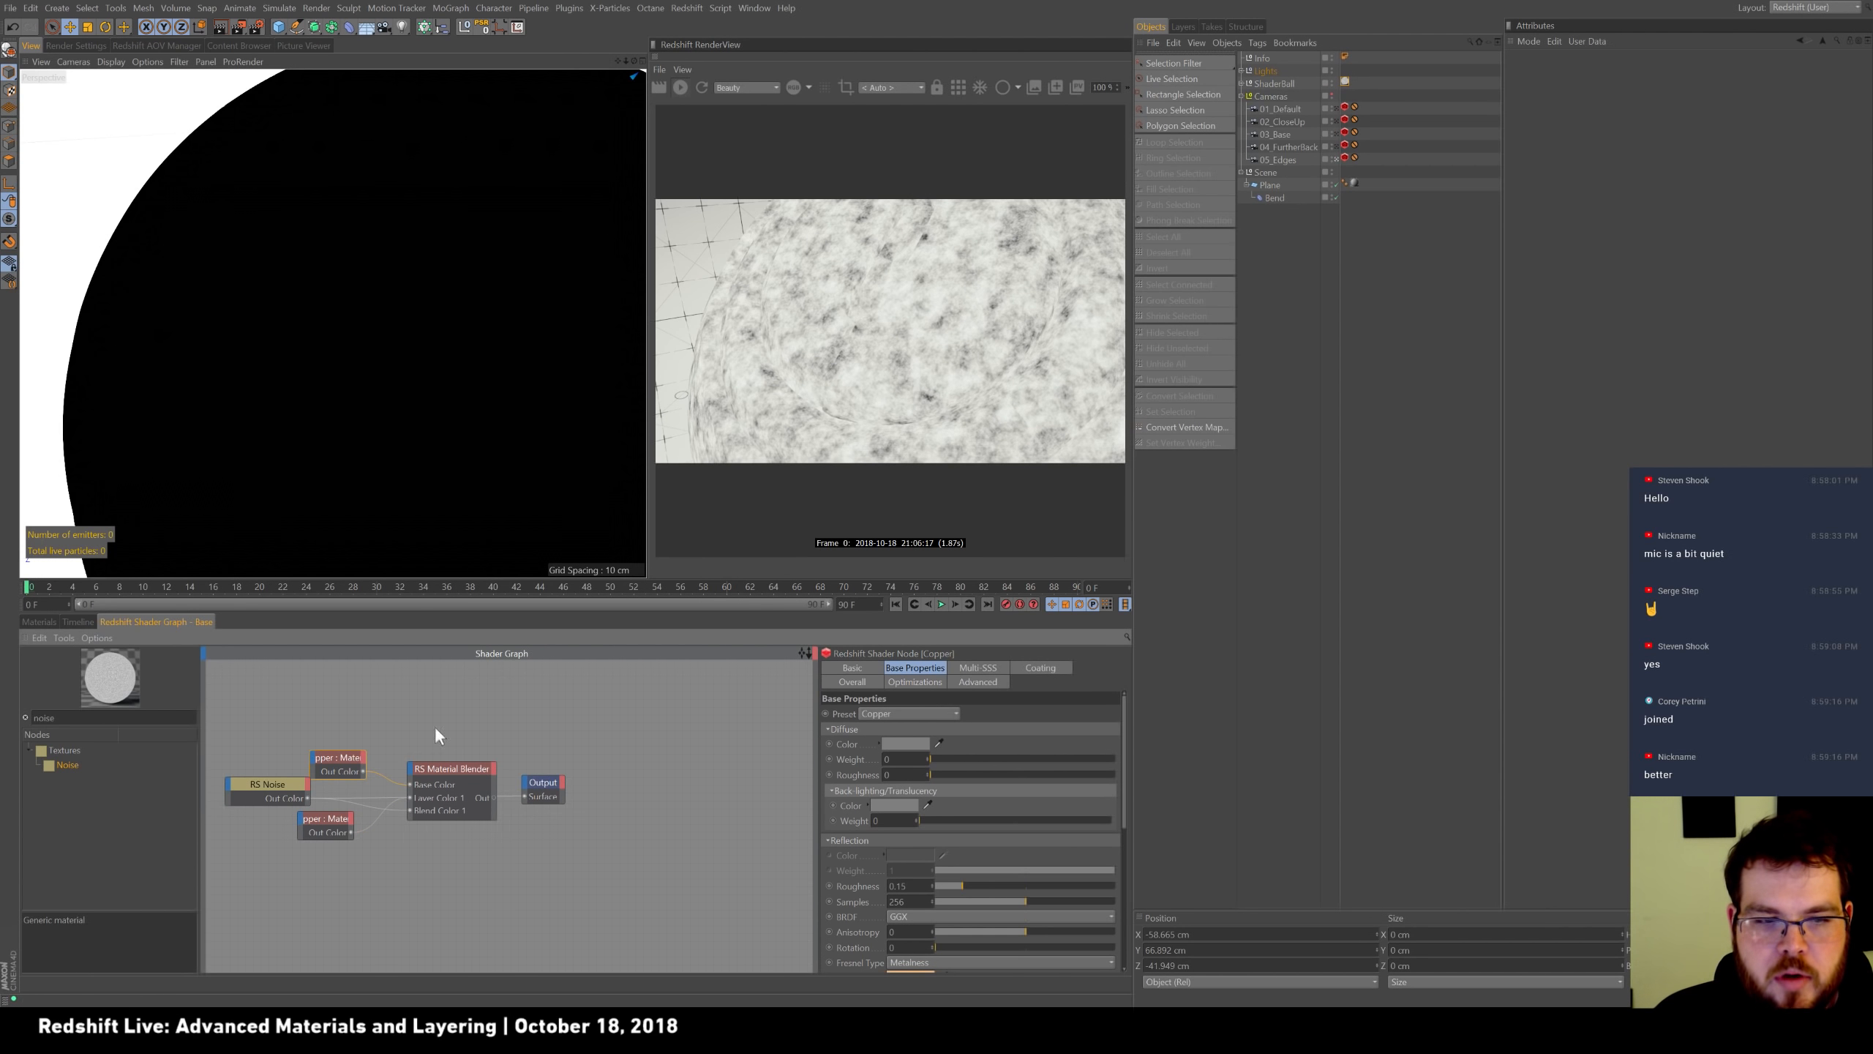
{"action": "left_click", "coordinate": [320, 824]}
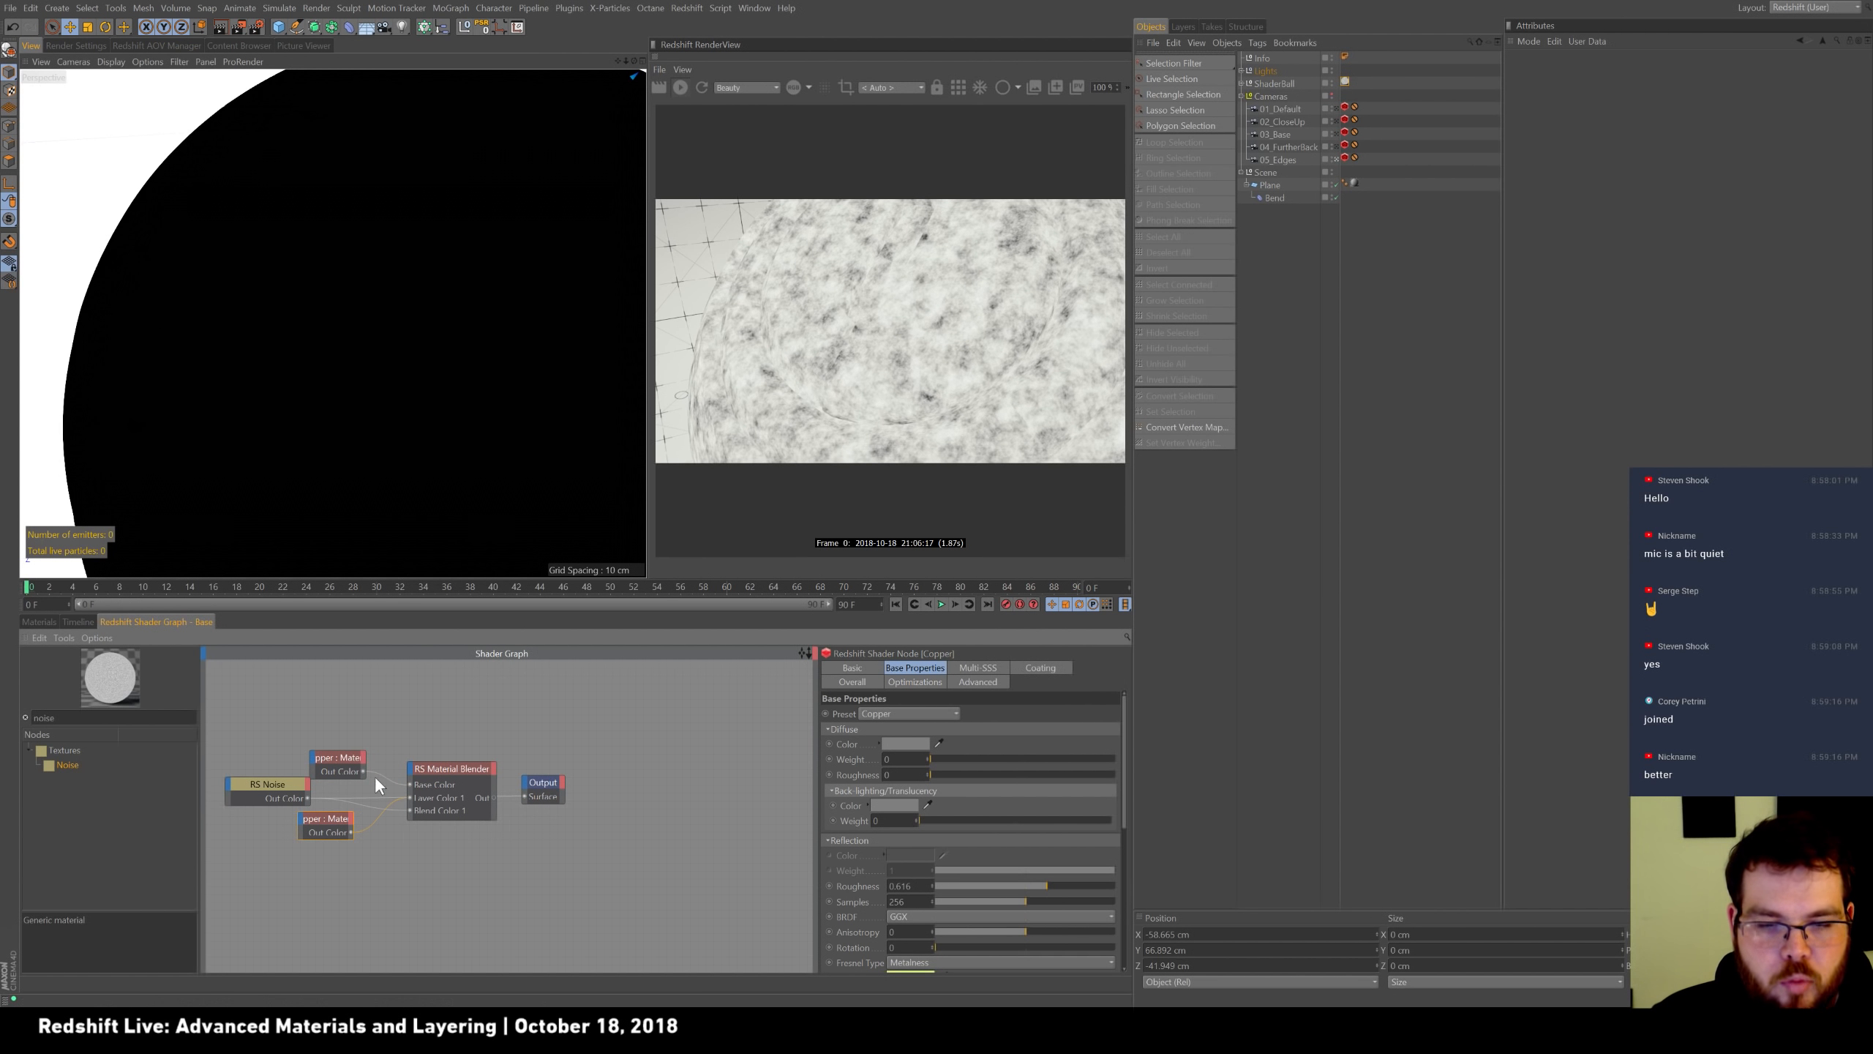
{"action": "left_click_drag", "start_coordinate": [334, 818], "coordinate": [348, 822]}
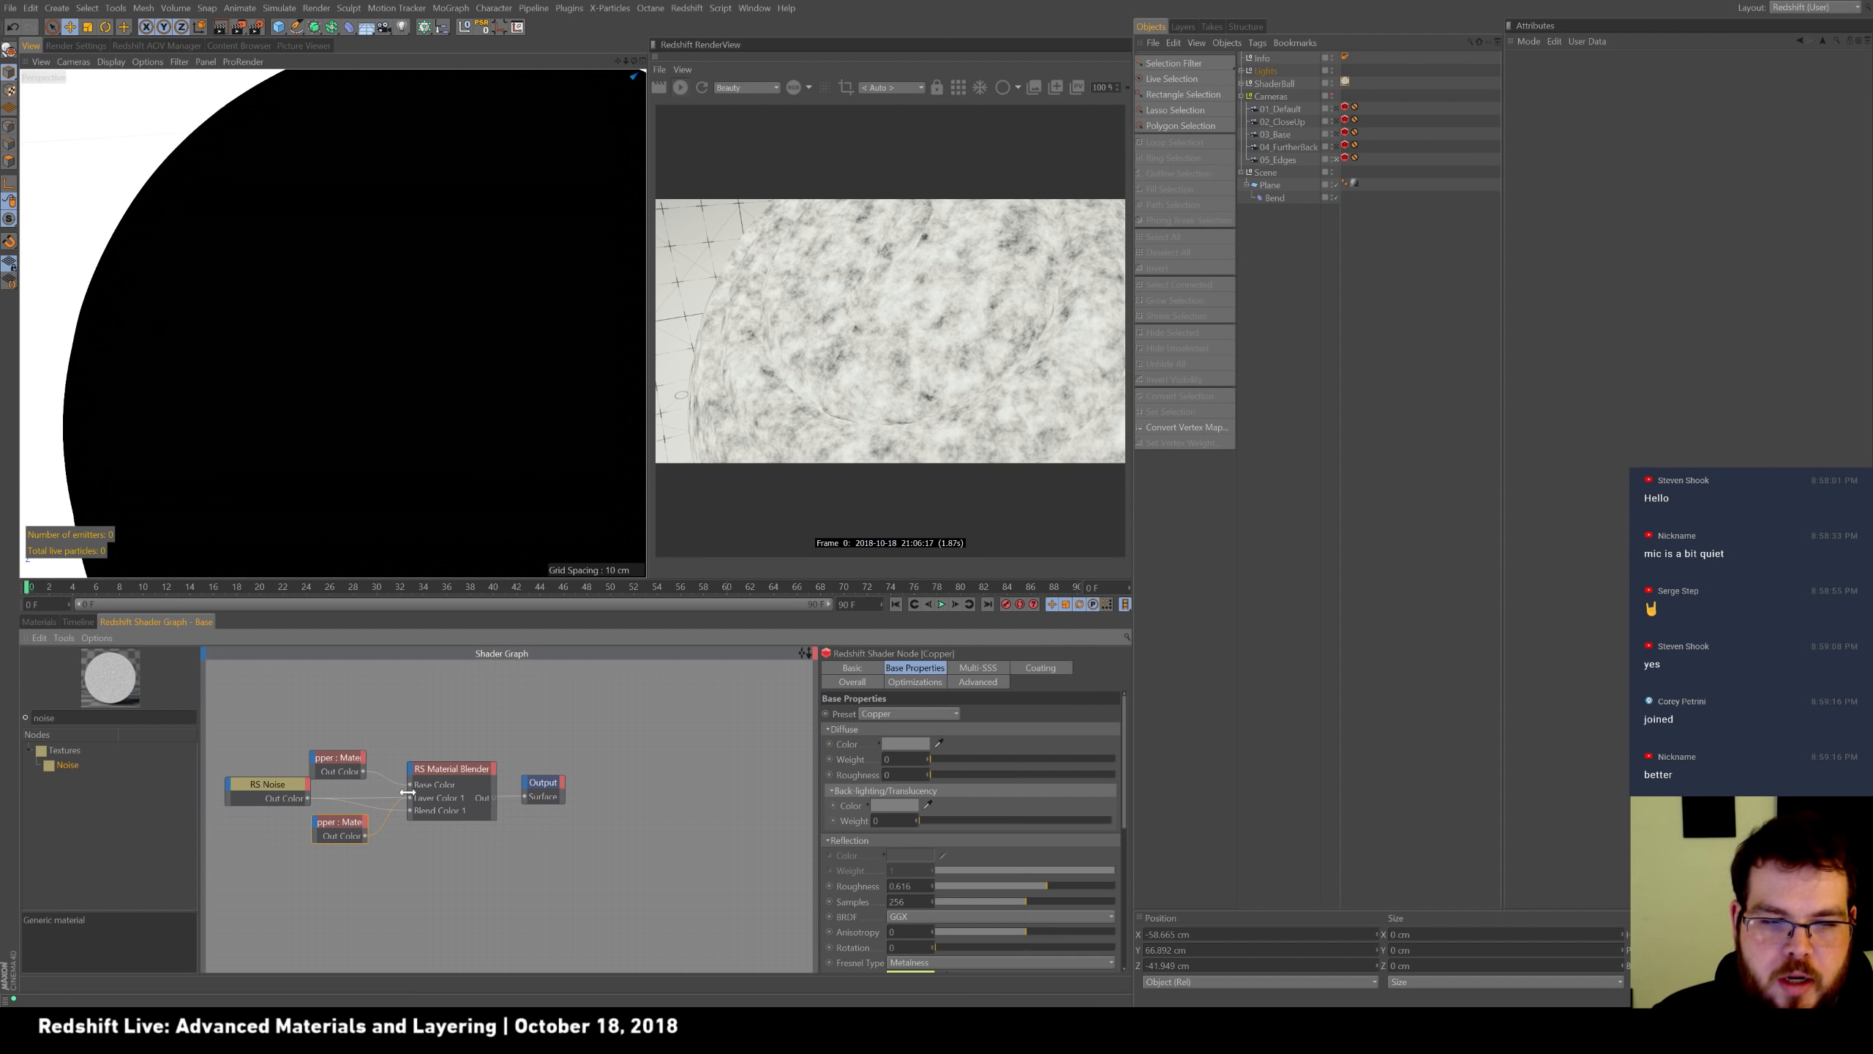
Reconnect the RS Material Blender's Out to the Output's Surface and try toggling Additive for Layer 1.
{"action": "left_click", "coordinate": [468, 770]}
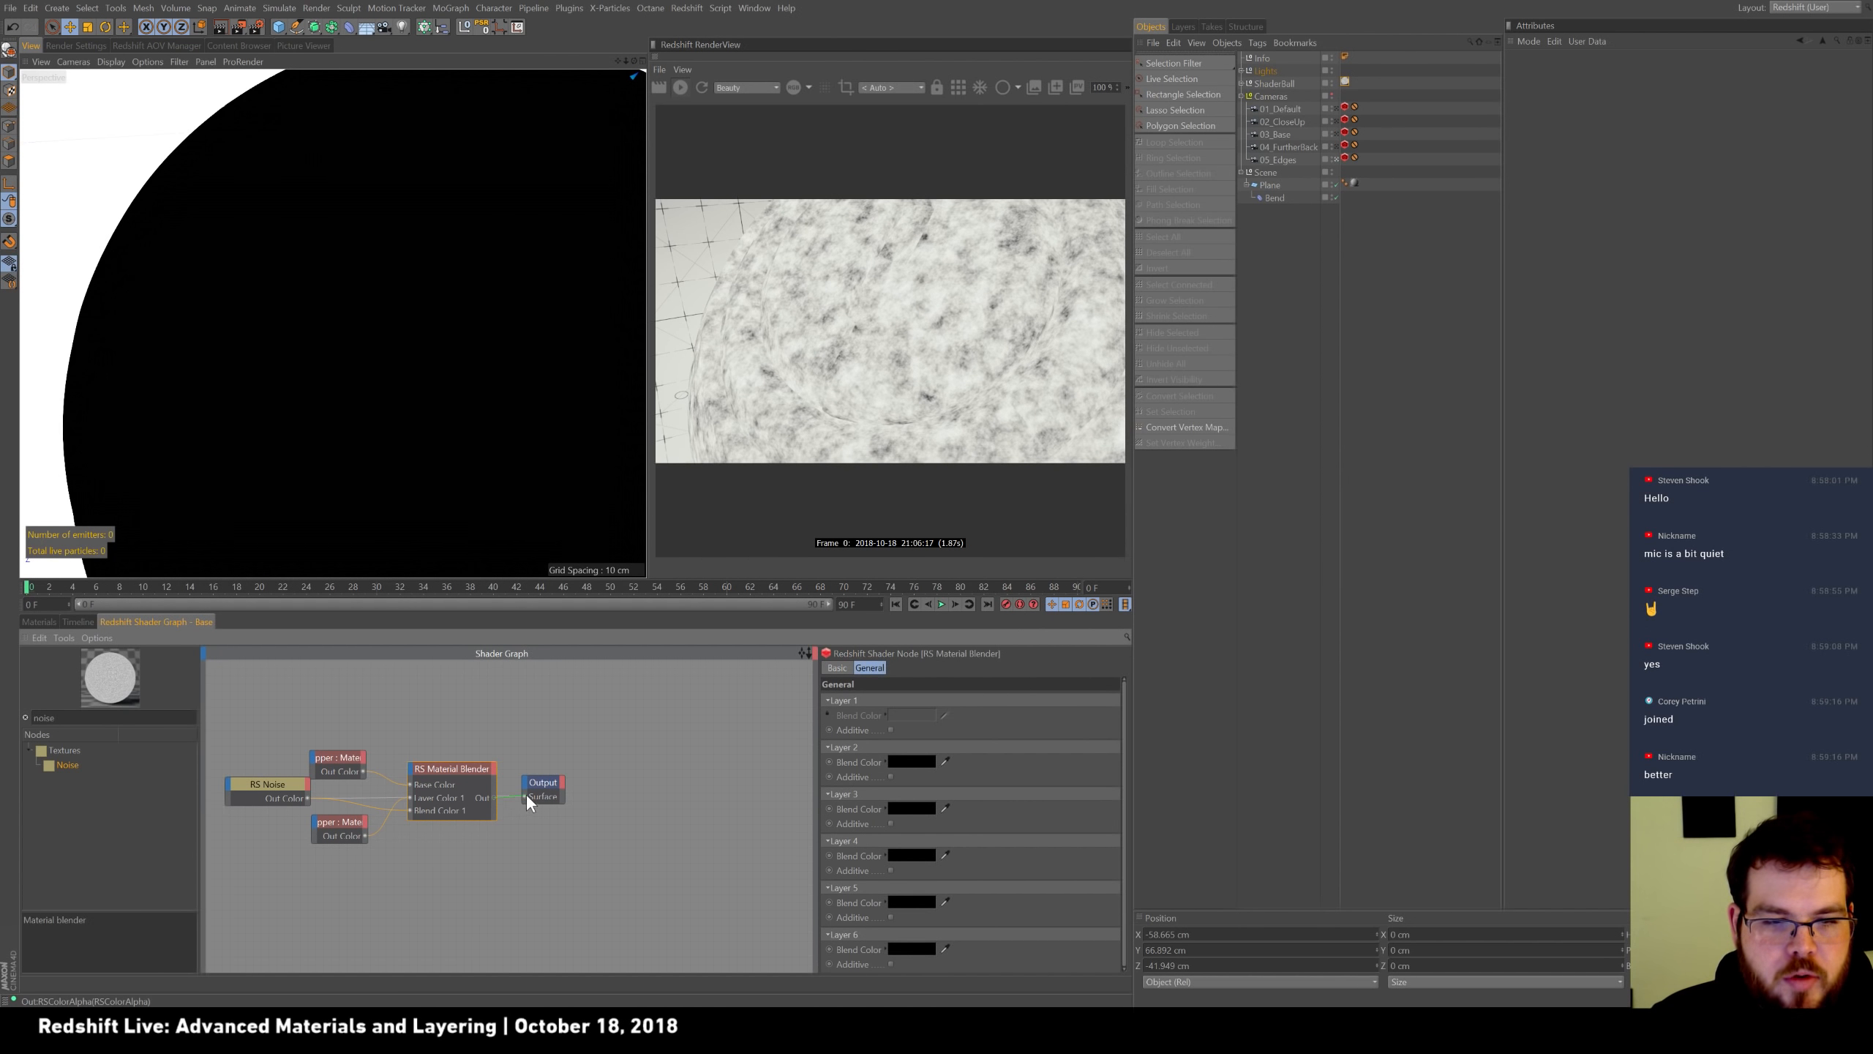
{"action": "left_click_drag", "start_coordinate": [524, 797], "coordinate": [529, 795]}
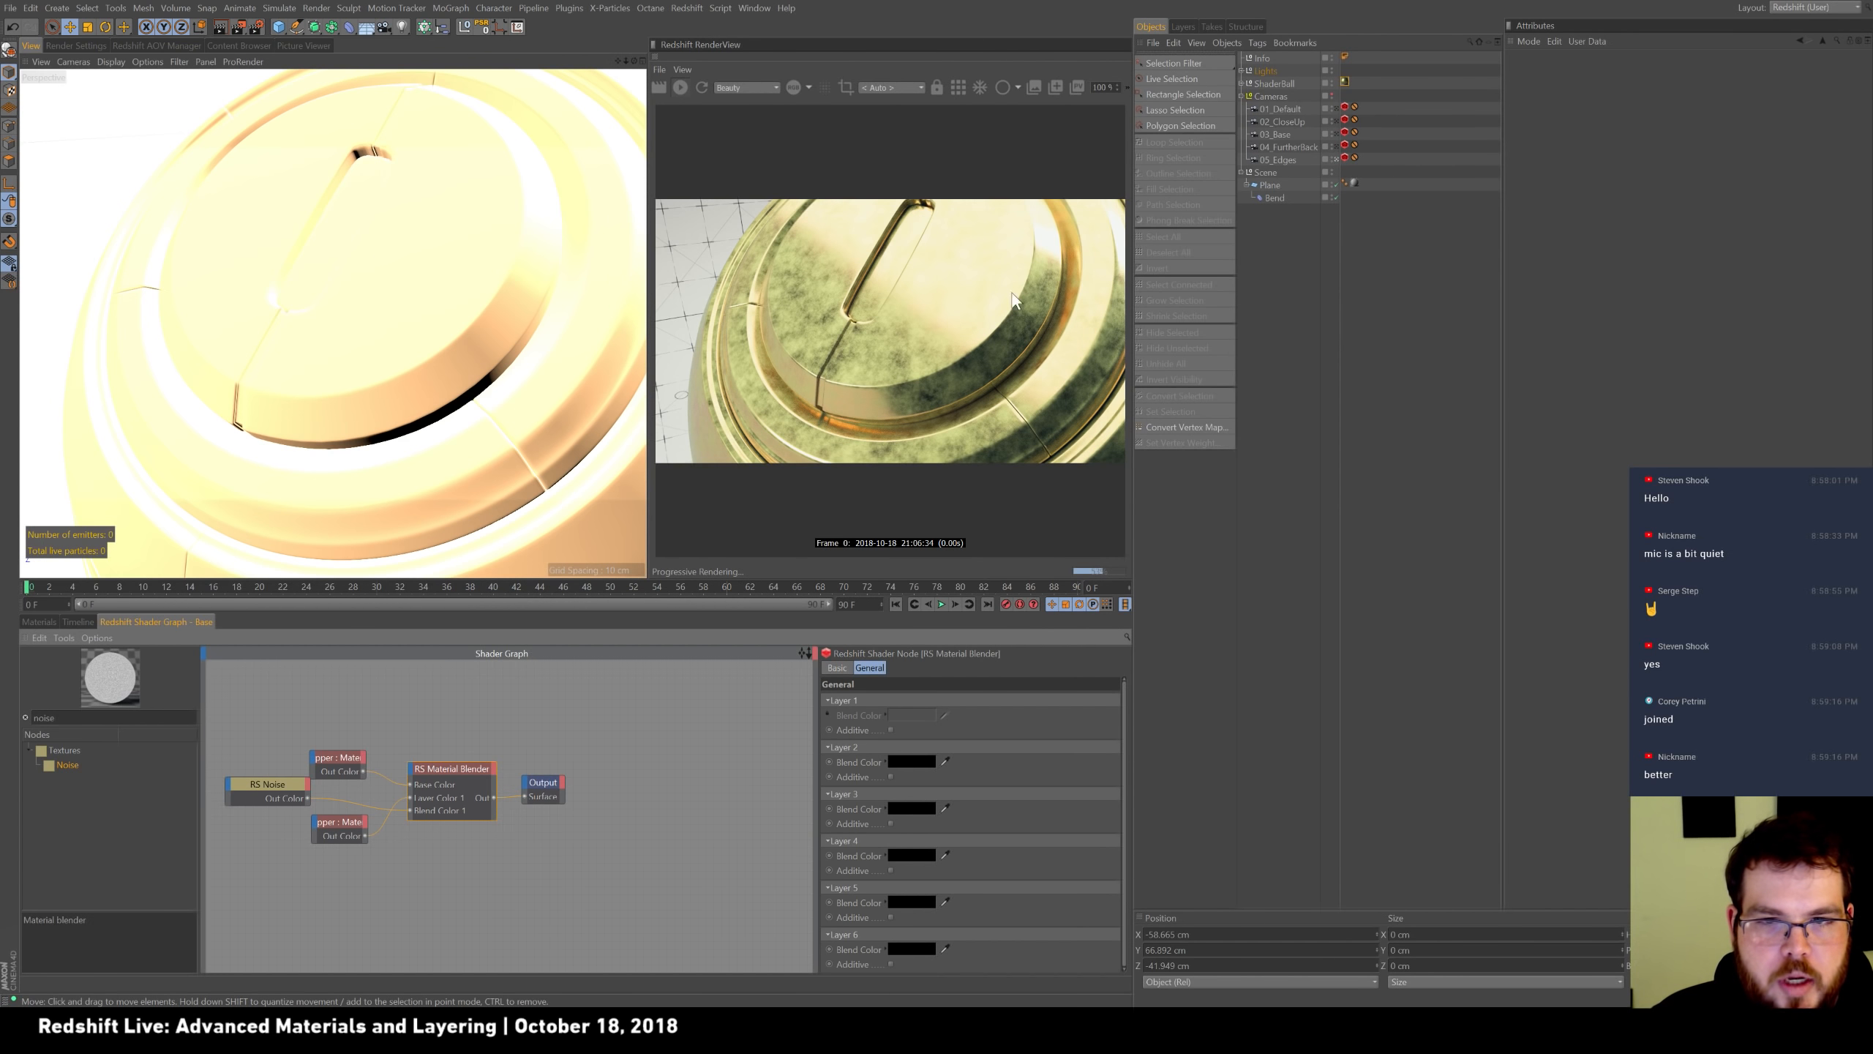
{"action": "left_click", "coordinate": [891, 729]}
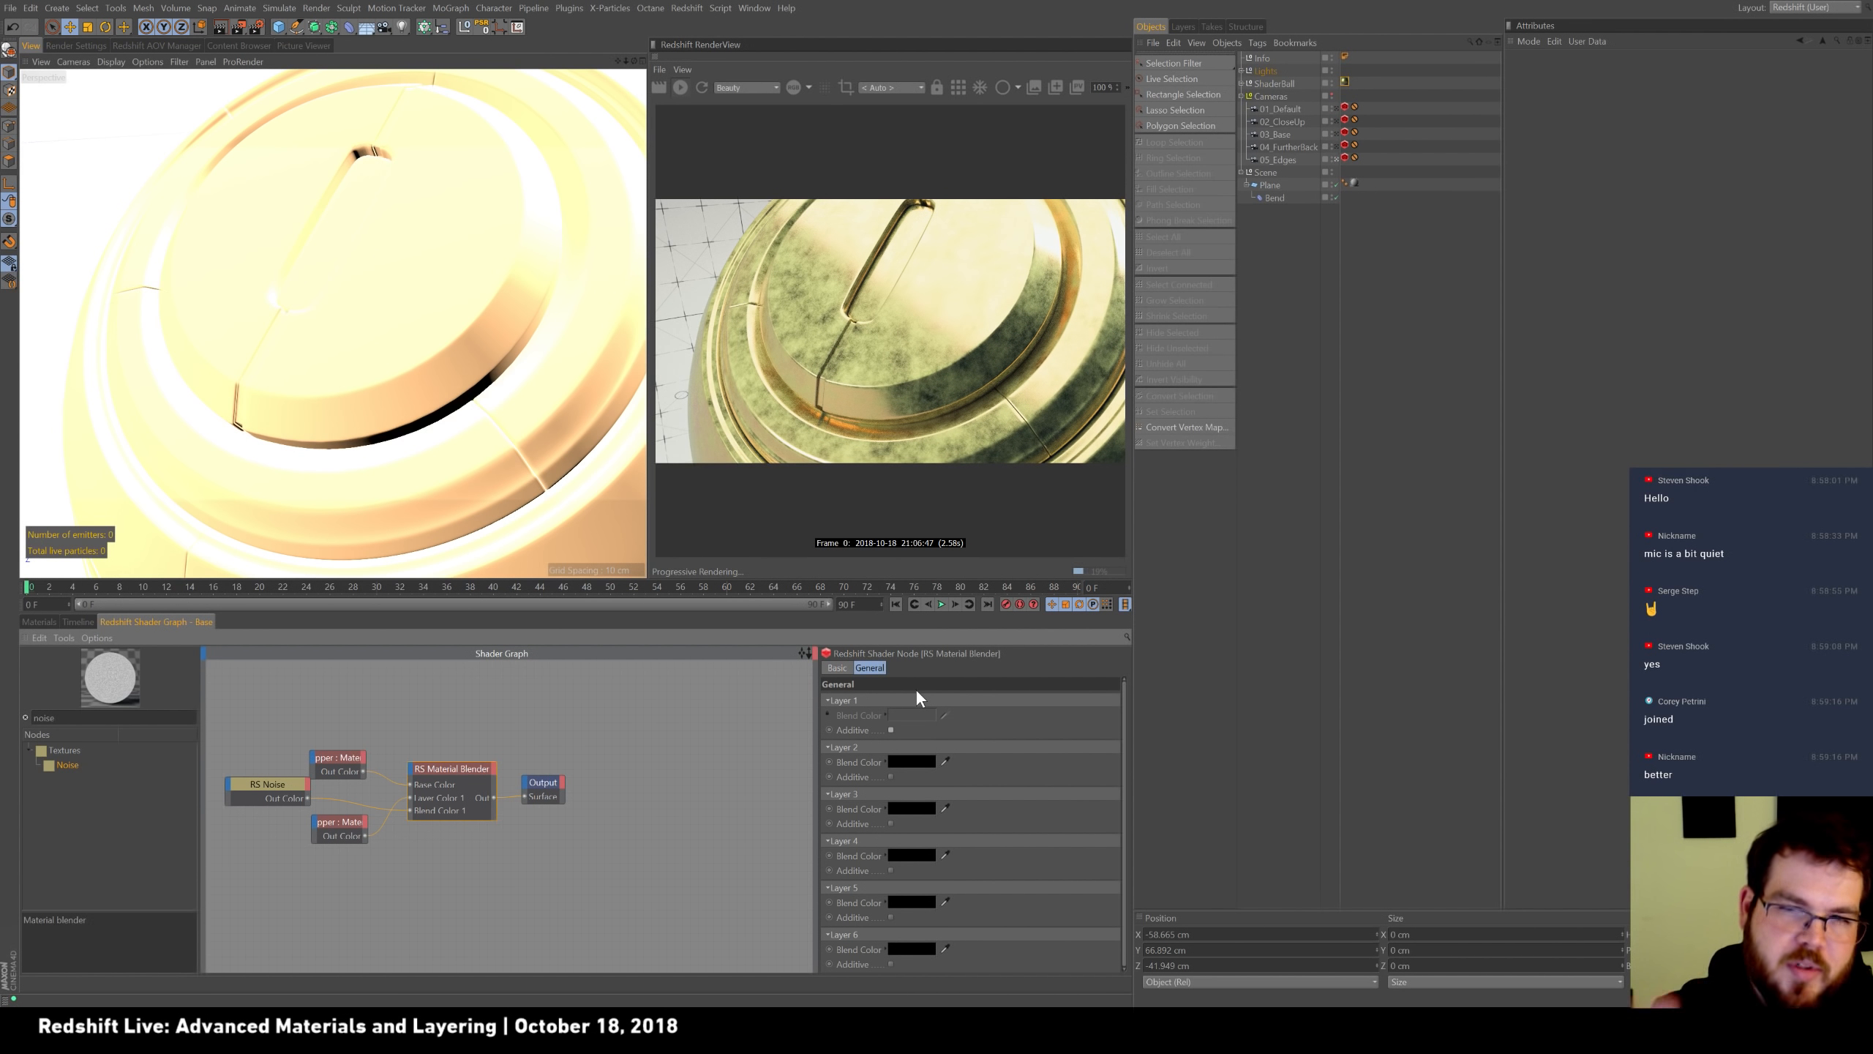
Spread the Output, RS Material Blender and both copper material nodes apart to make room beside the RS Noise.
{"action": "left_click_drag", "start_coordinate": [543, 782], "coordinate": [621, 770]}
{"action": "left_click_drag", "start_coordinate": [451, 769], "coordinate": [509, 747]}
{"action": "left_click_drag", "start_coordinate": [338, 757], "coordinate": [399, 703]}
{"action": "left_click_drag", "start_coordinate": [340, 821], "coordinate": [397, 852]}
Search the nodes for "cur" and add a Curvature node between the RS Noise and the upper copper material.
{"action": "double_click", "coordinate": [46, 718]}
{"action": "type", "text": "cur"}
{"action": "left_click_drag", "start_coordinate": [74, 766], "coordinate": [344, 750]}
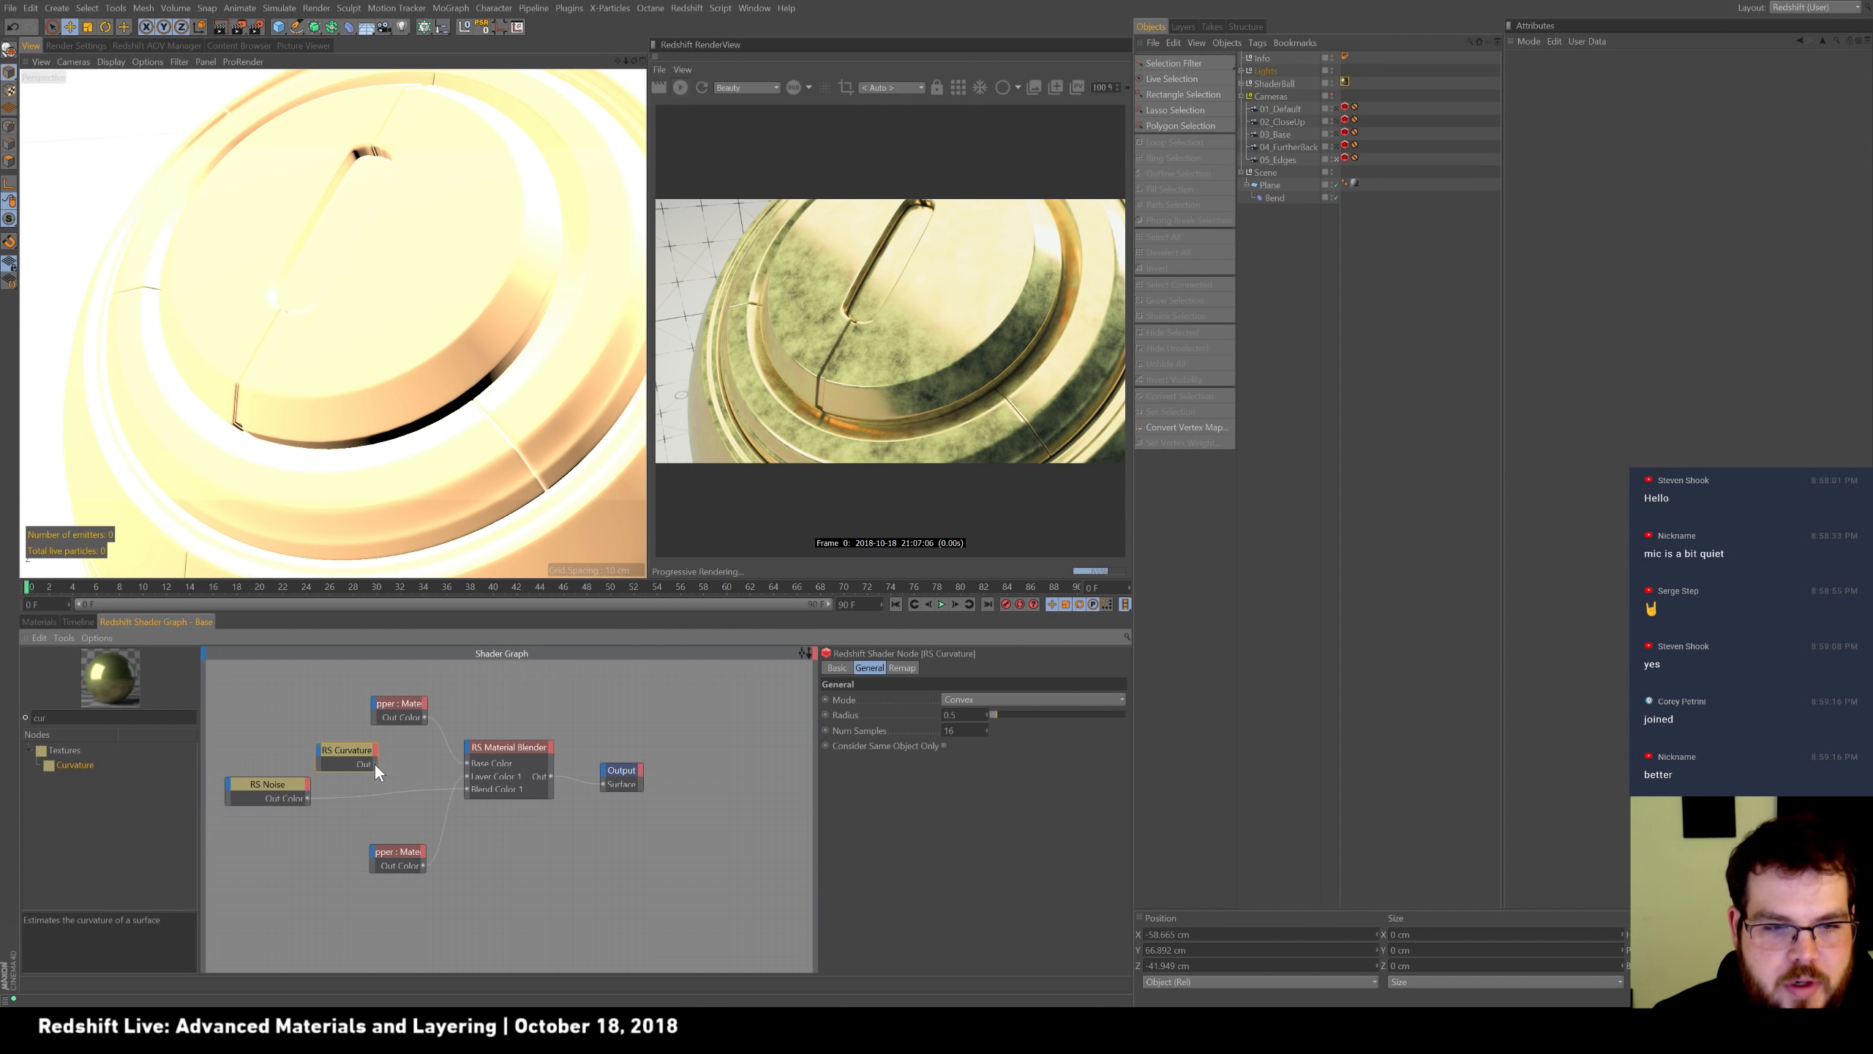
Connect the RS Curvature's Out to the Output's Surface and try Radius values of 0.002 and 0.01.
{"action": "left_click_drag", "start_coordinate": [591, 779], "coordinate": [603, 782]}
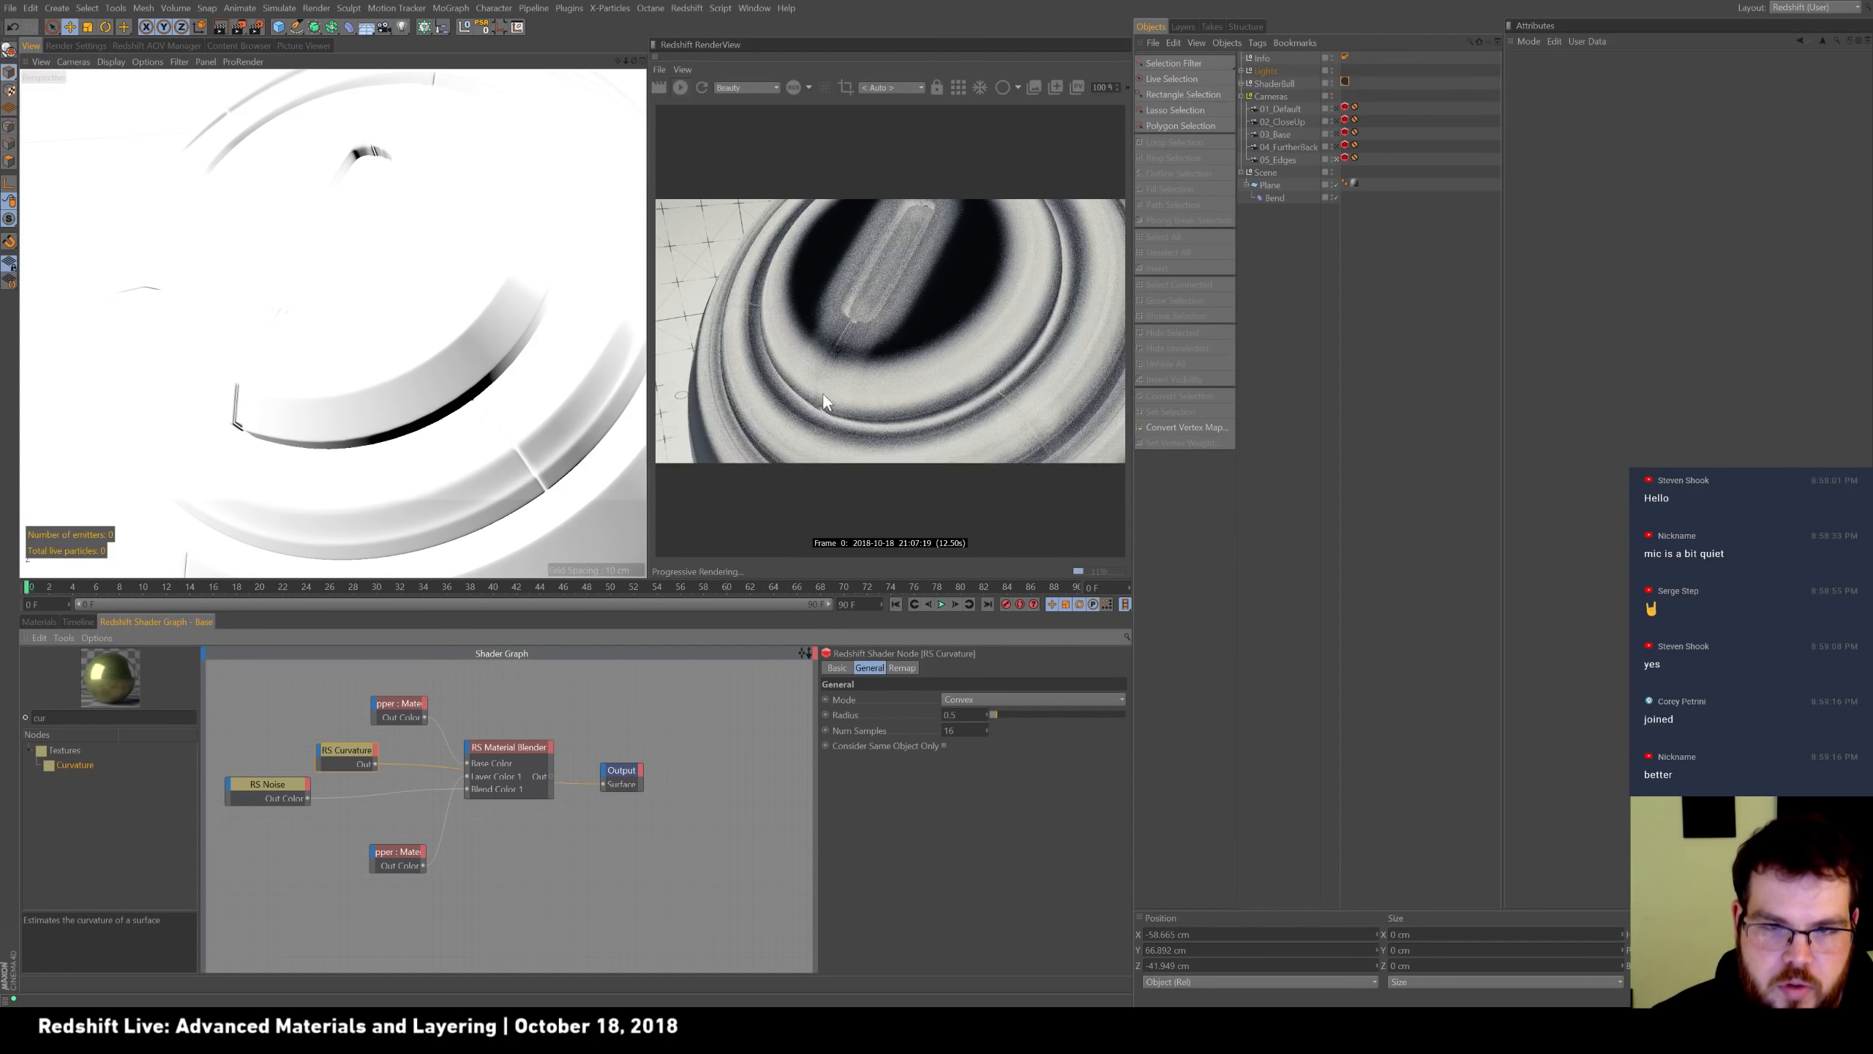
{"action": "left_click_drag", "start_coordinate": [1034, 716], "coordinate": [990, 714]}
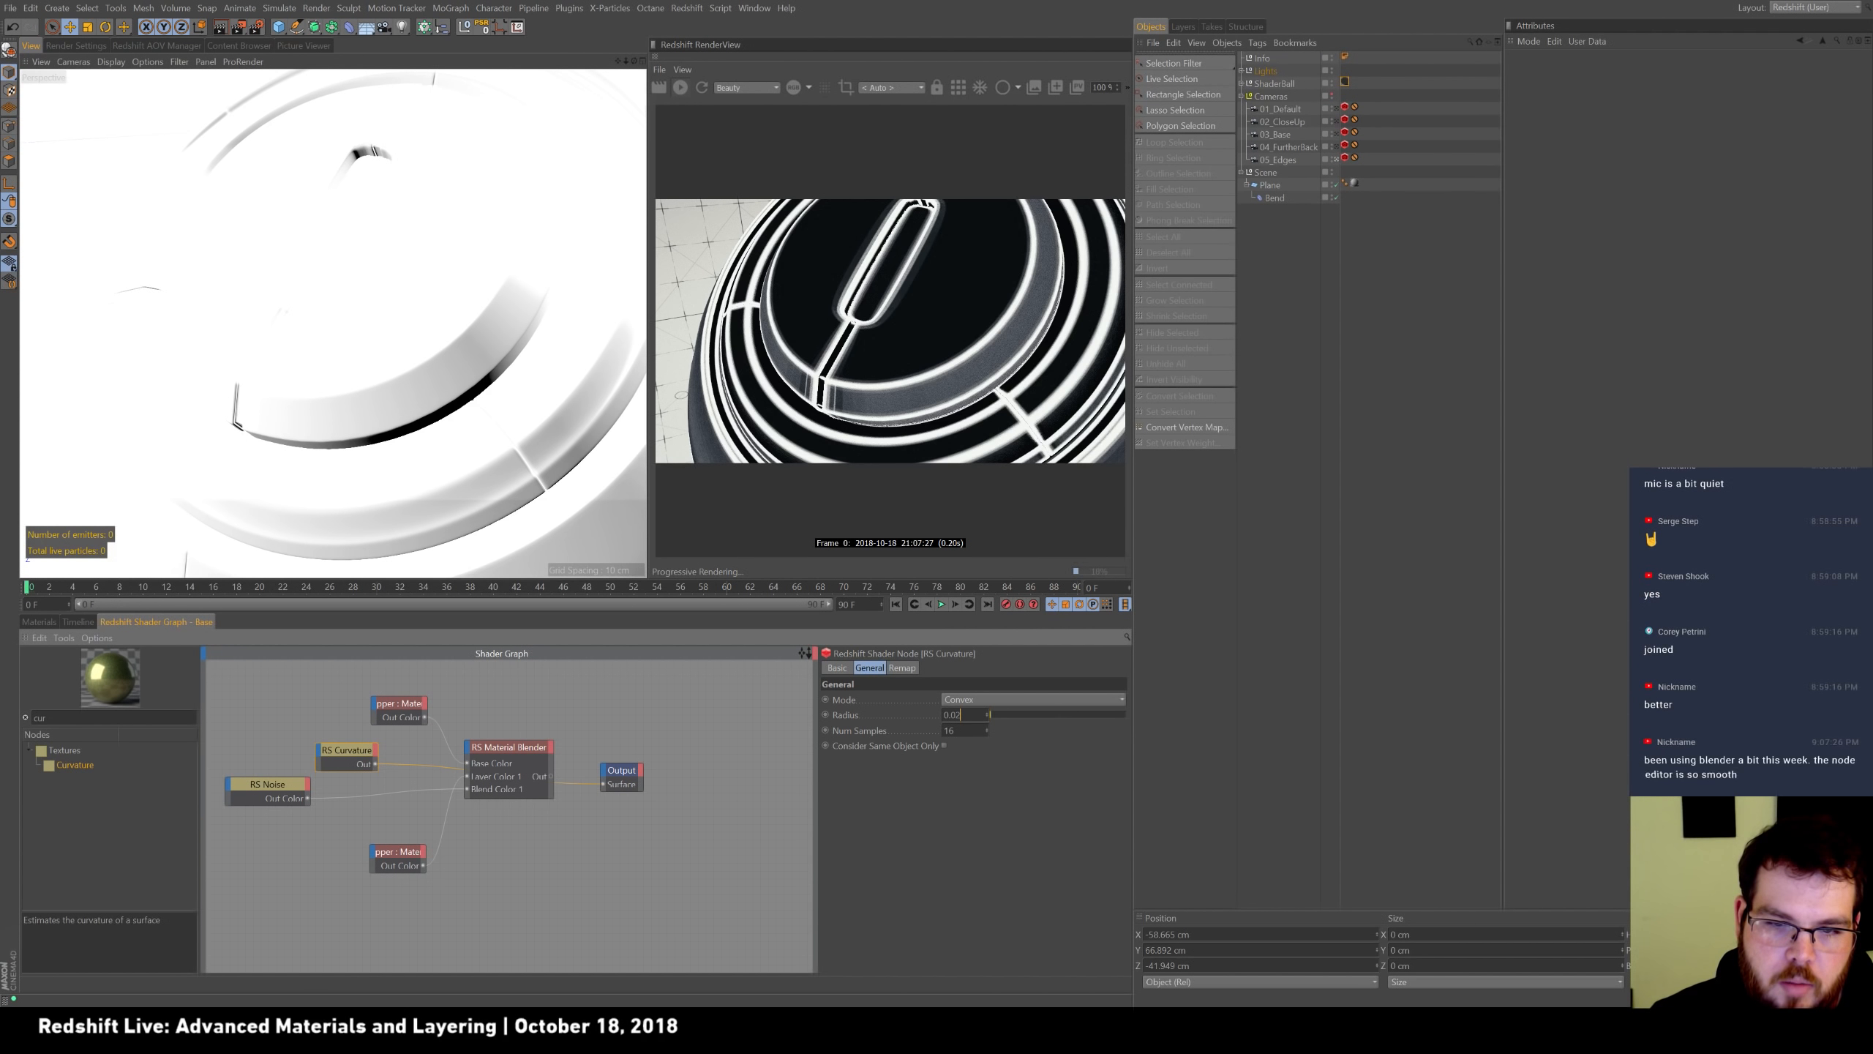
{"action": "type", "text": "0"}
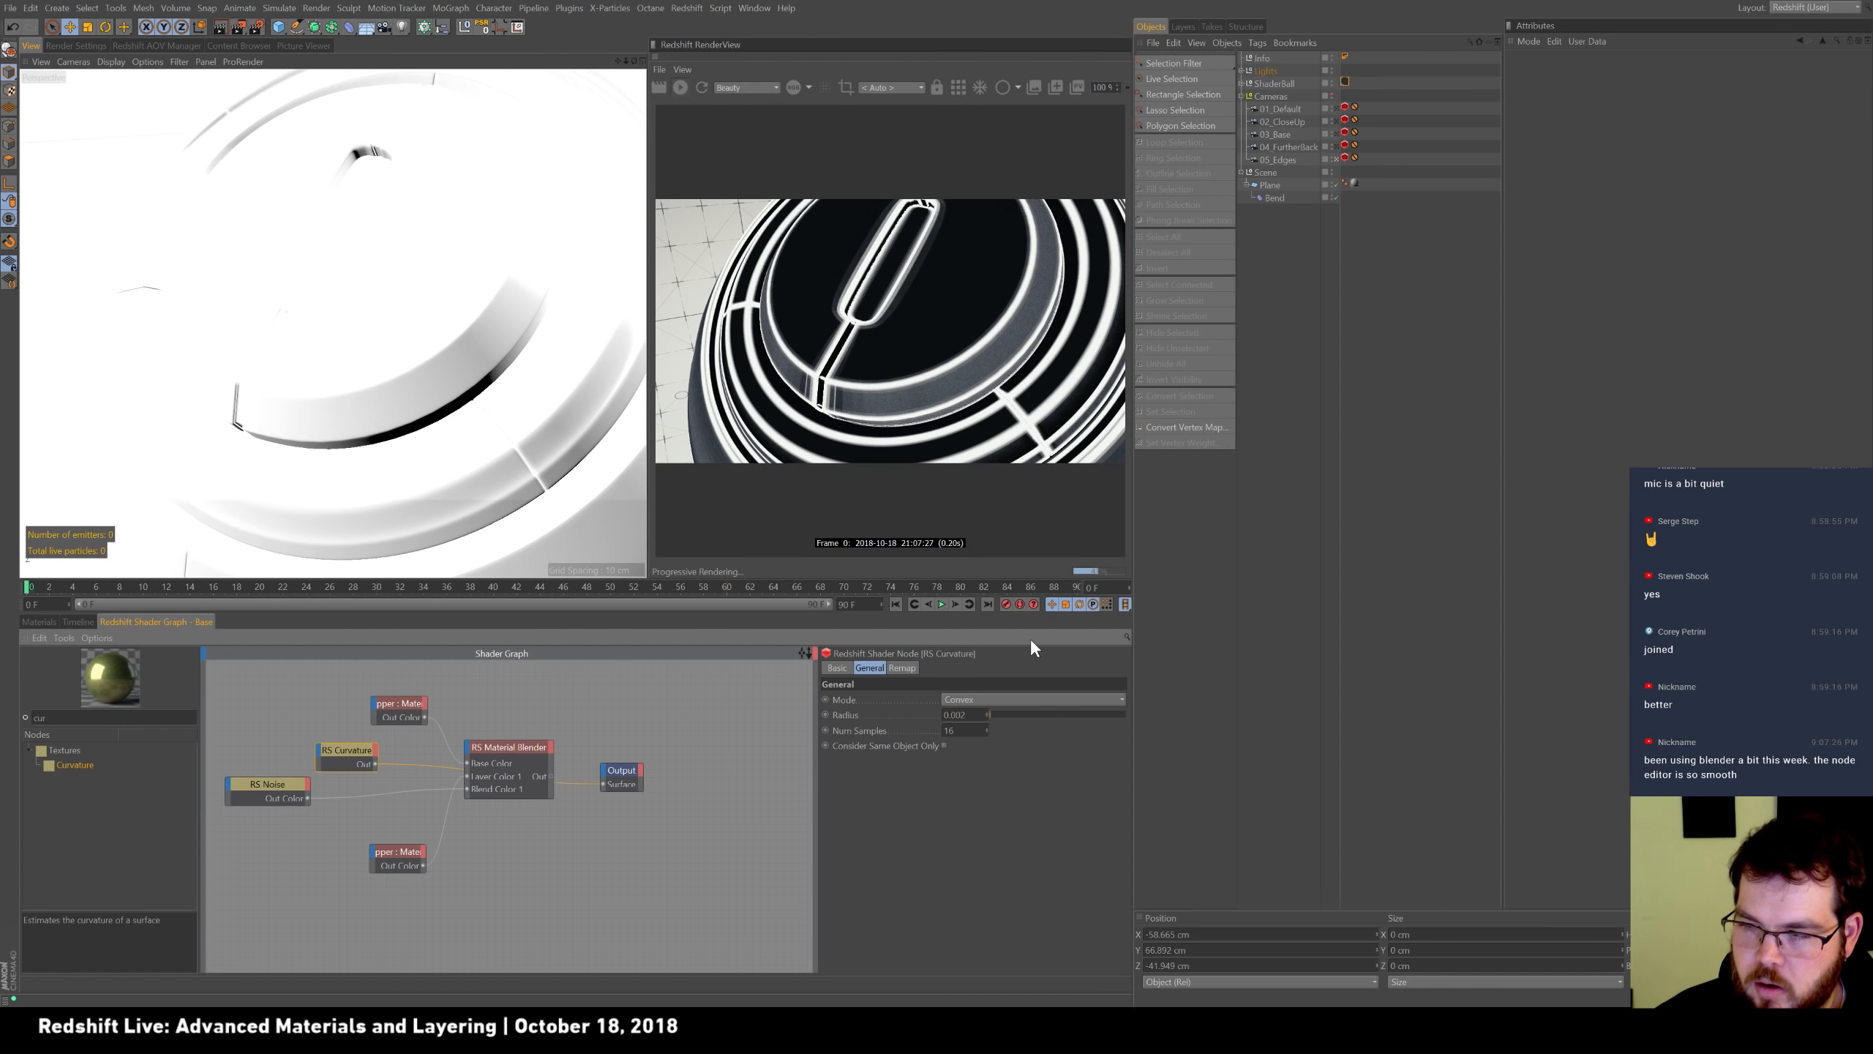
{"action": "key", "text": "Return"}
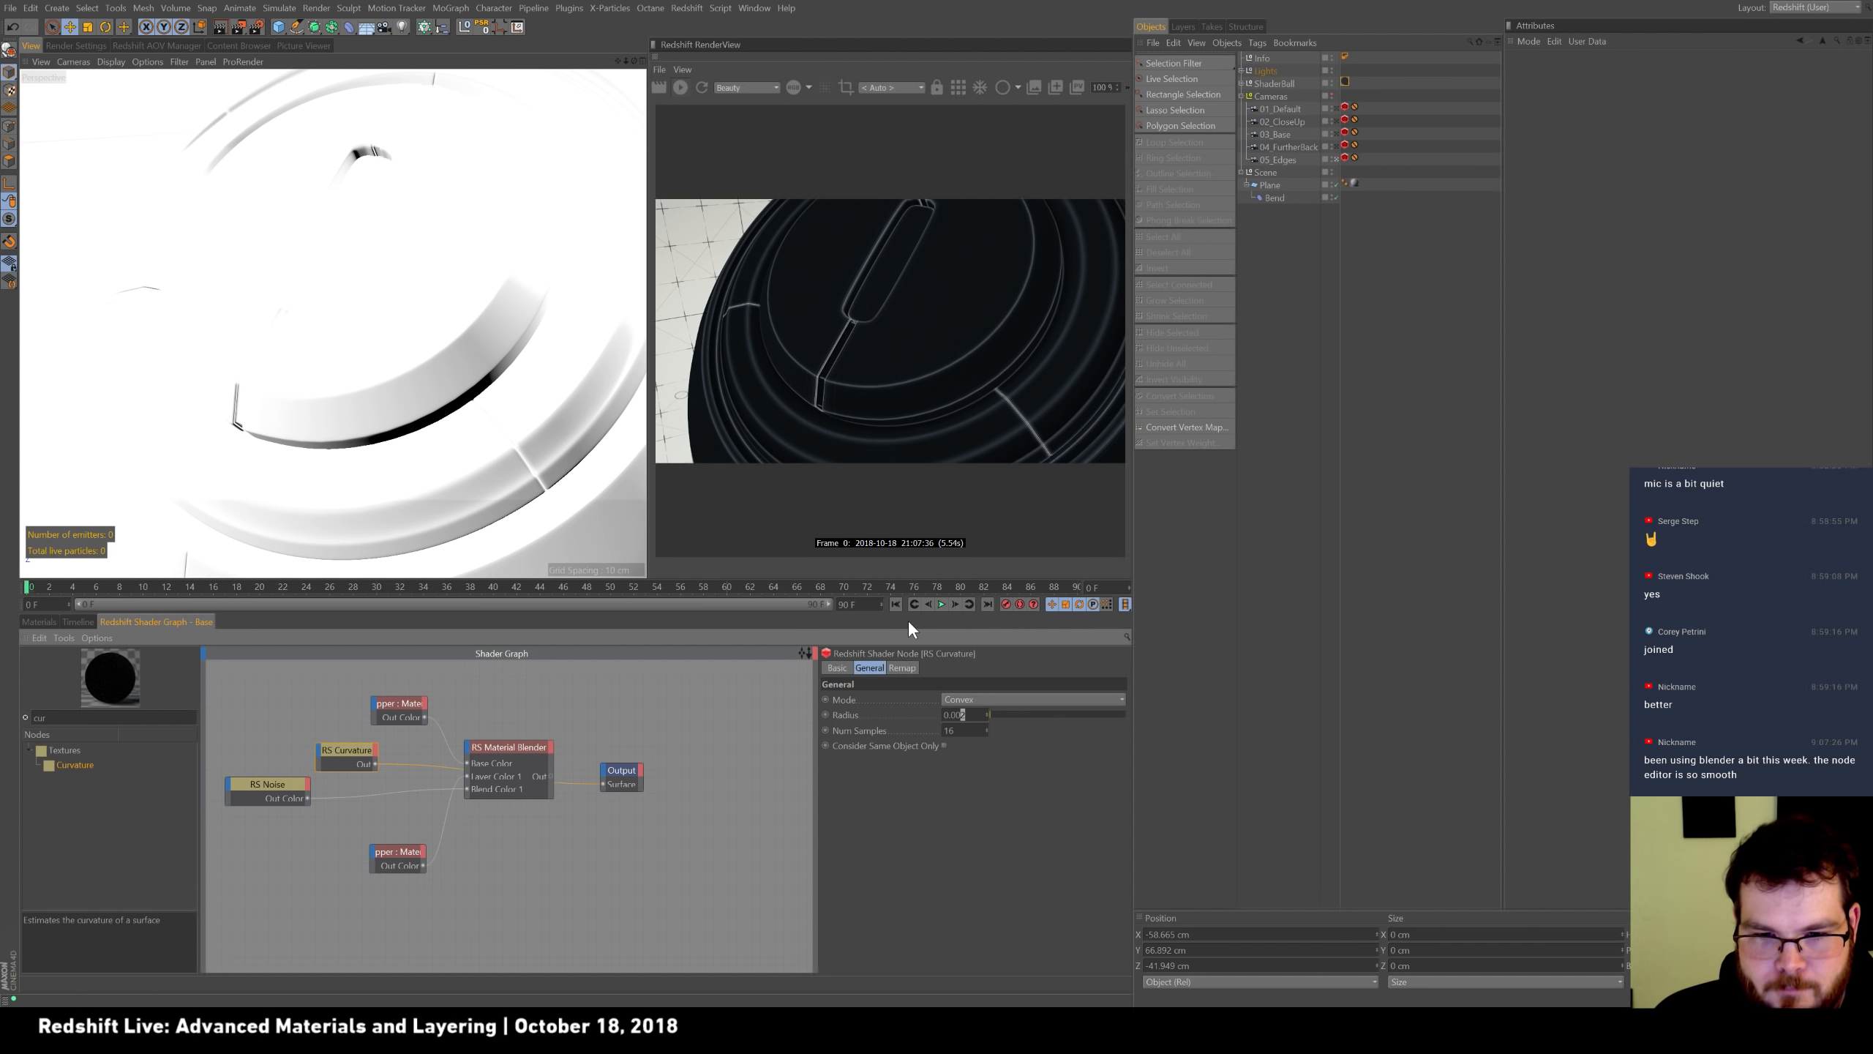
{"action": "key", "text": "BackSpace"}
{"action": "key", "text": "BackSpace"}
{"action": "type", "text": "1"}
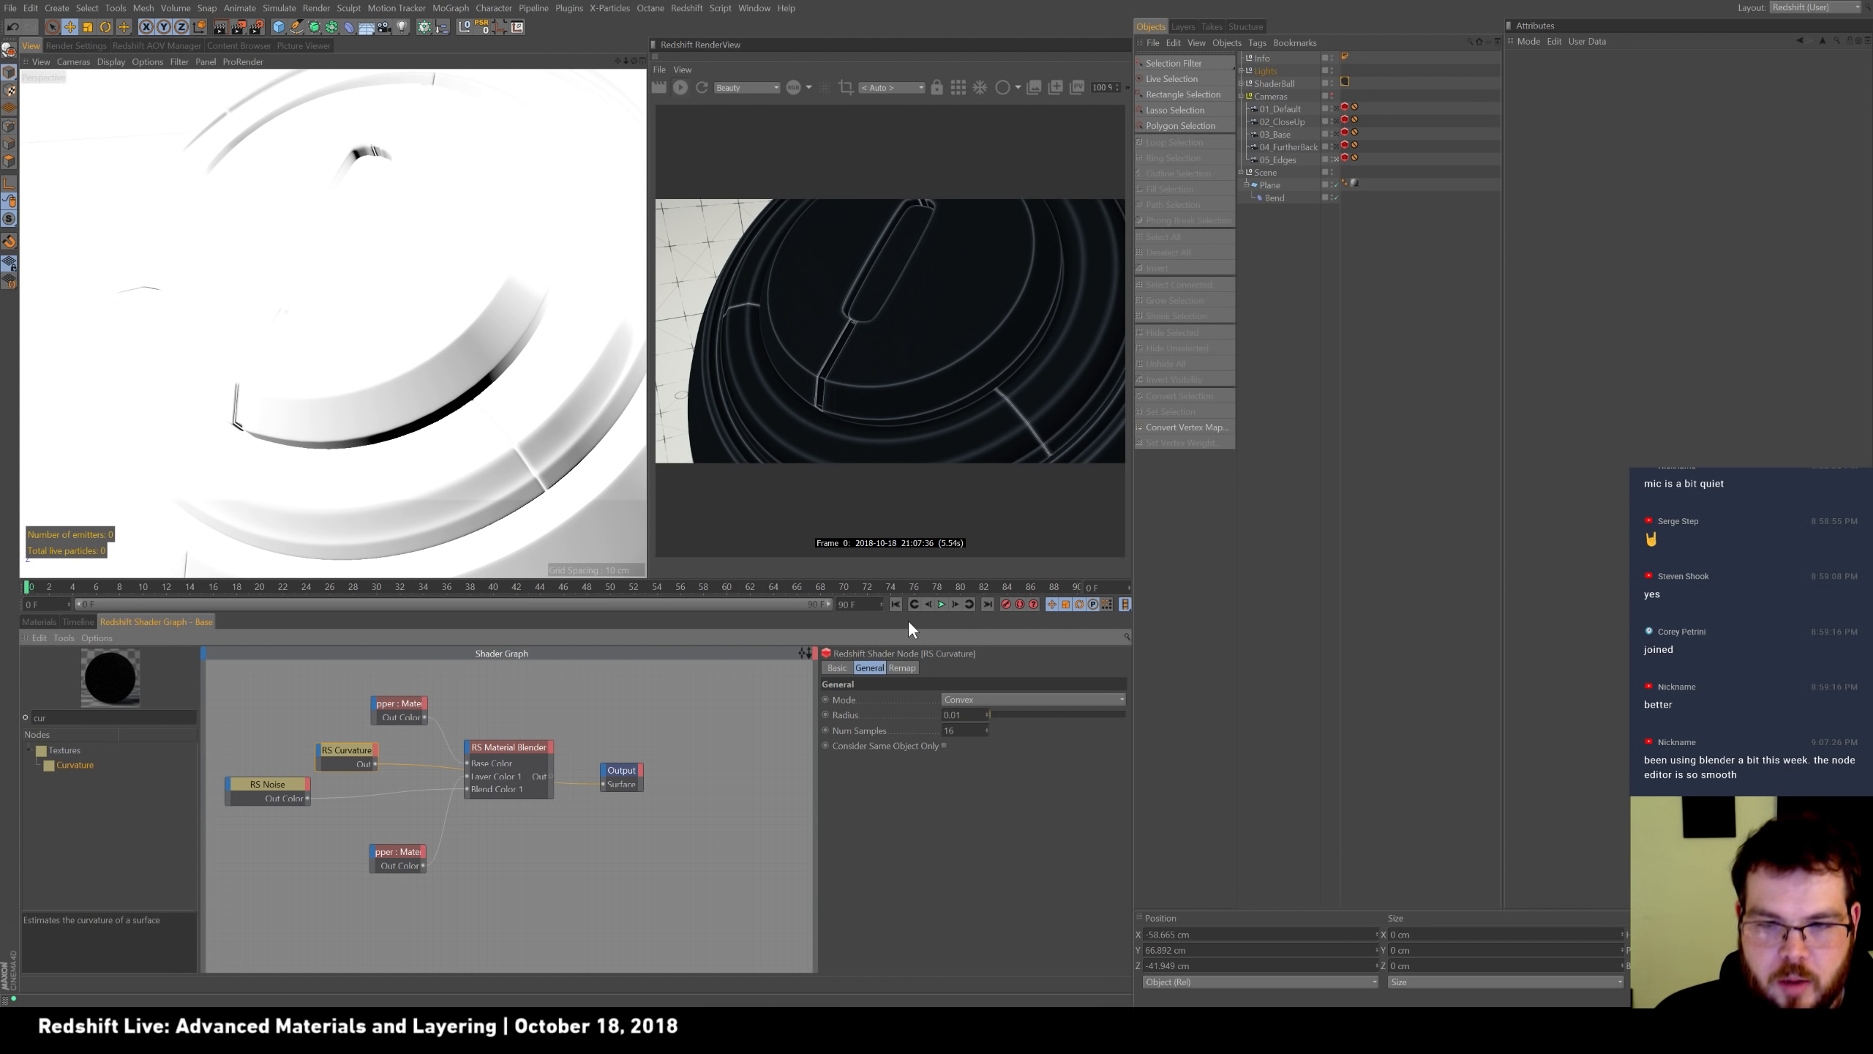
{"action": "key", "text": "Return"}
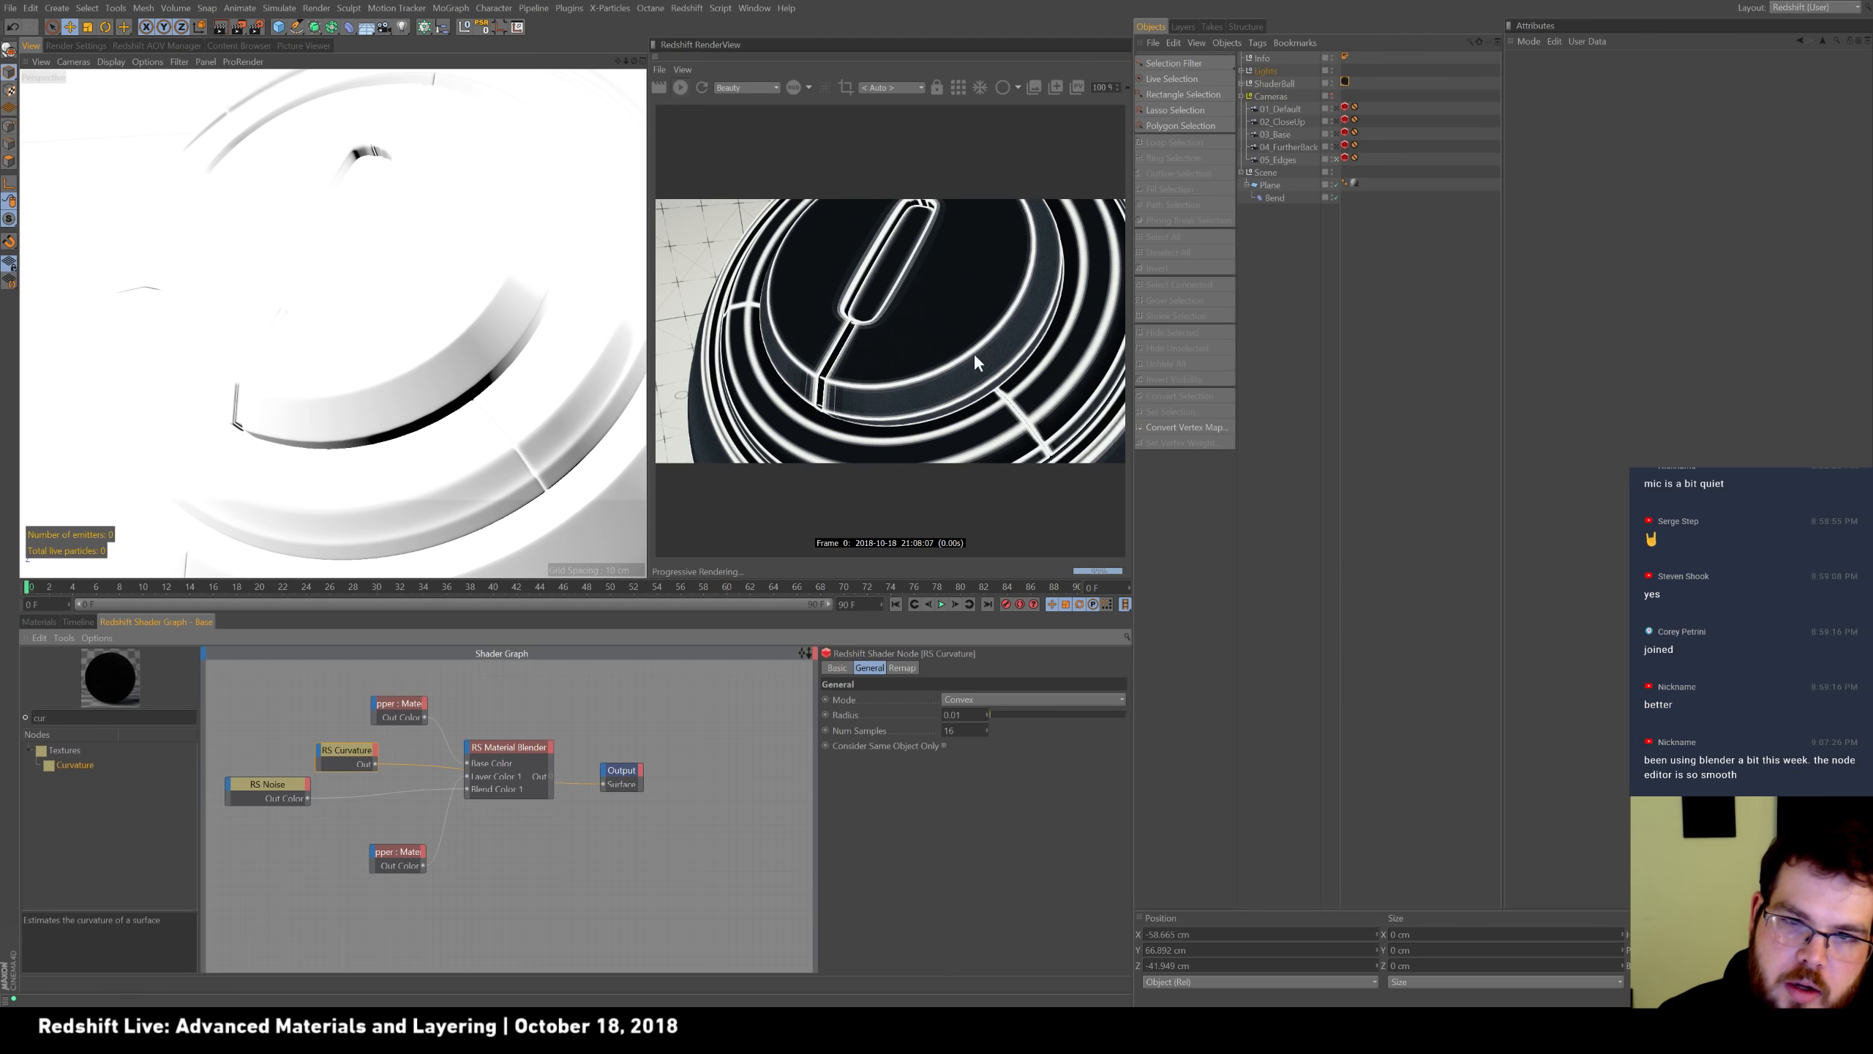
Change the RS Curvature's Mode to Concave and set its Radius to 0.34.
{"action": "left_click", "coordinate": [986, 699]}
{"action": "left_click", "coordinate": [981, 762]}
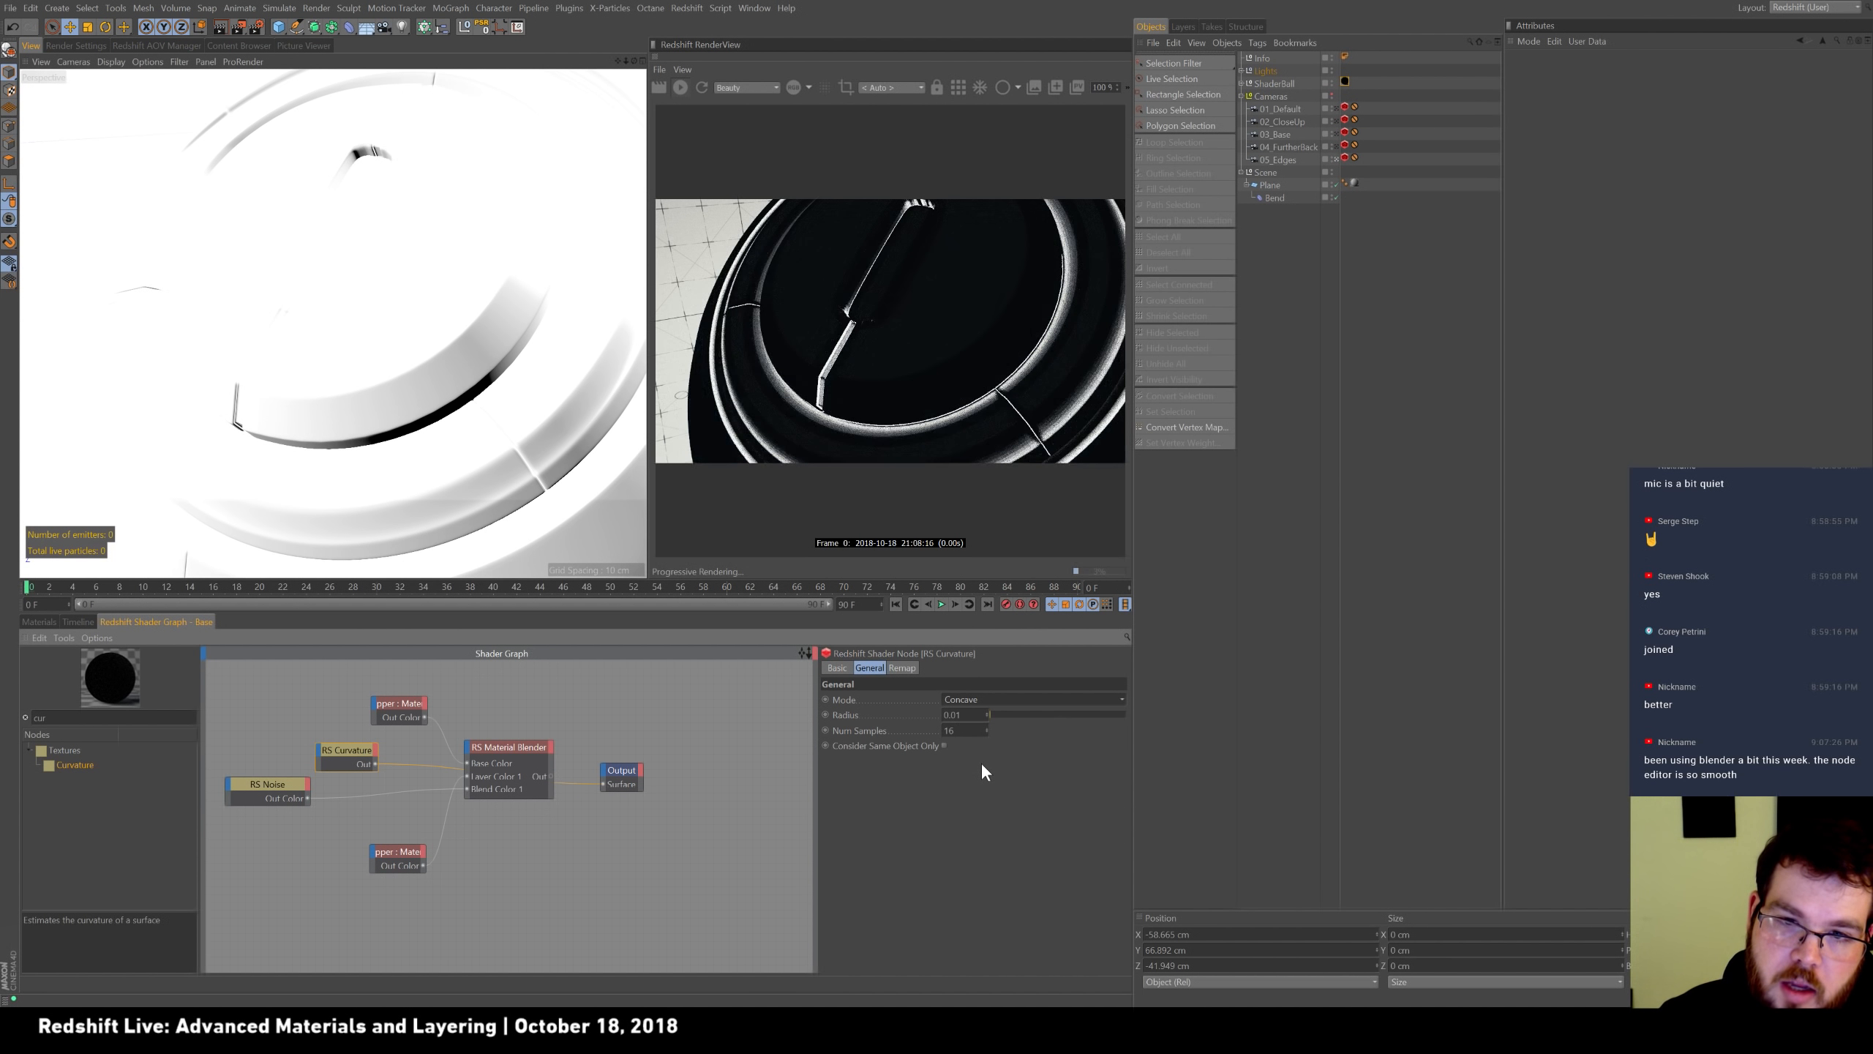
{"action": "left_click_drag", "start_coordinate": [1004, 713], "coordinate": [994, 712]}
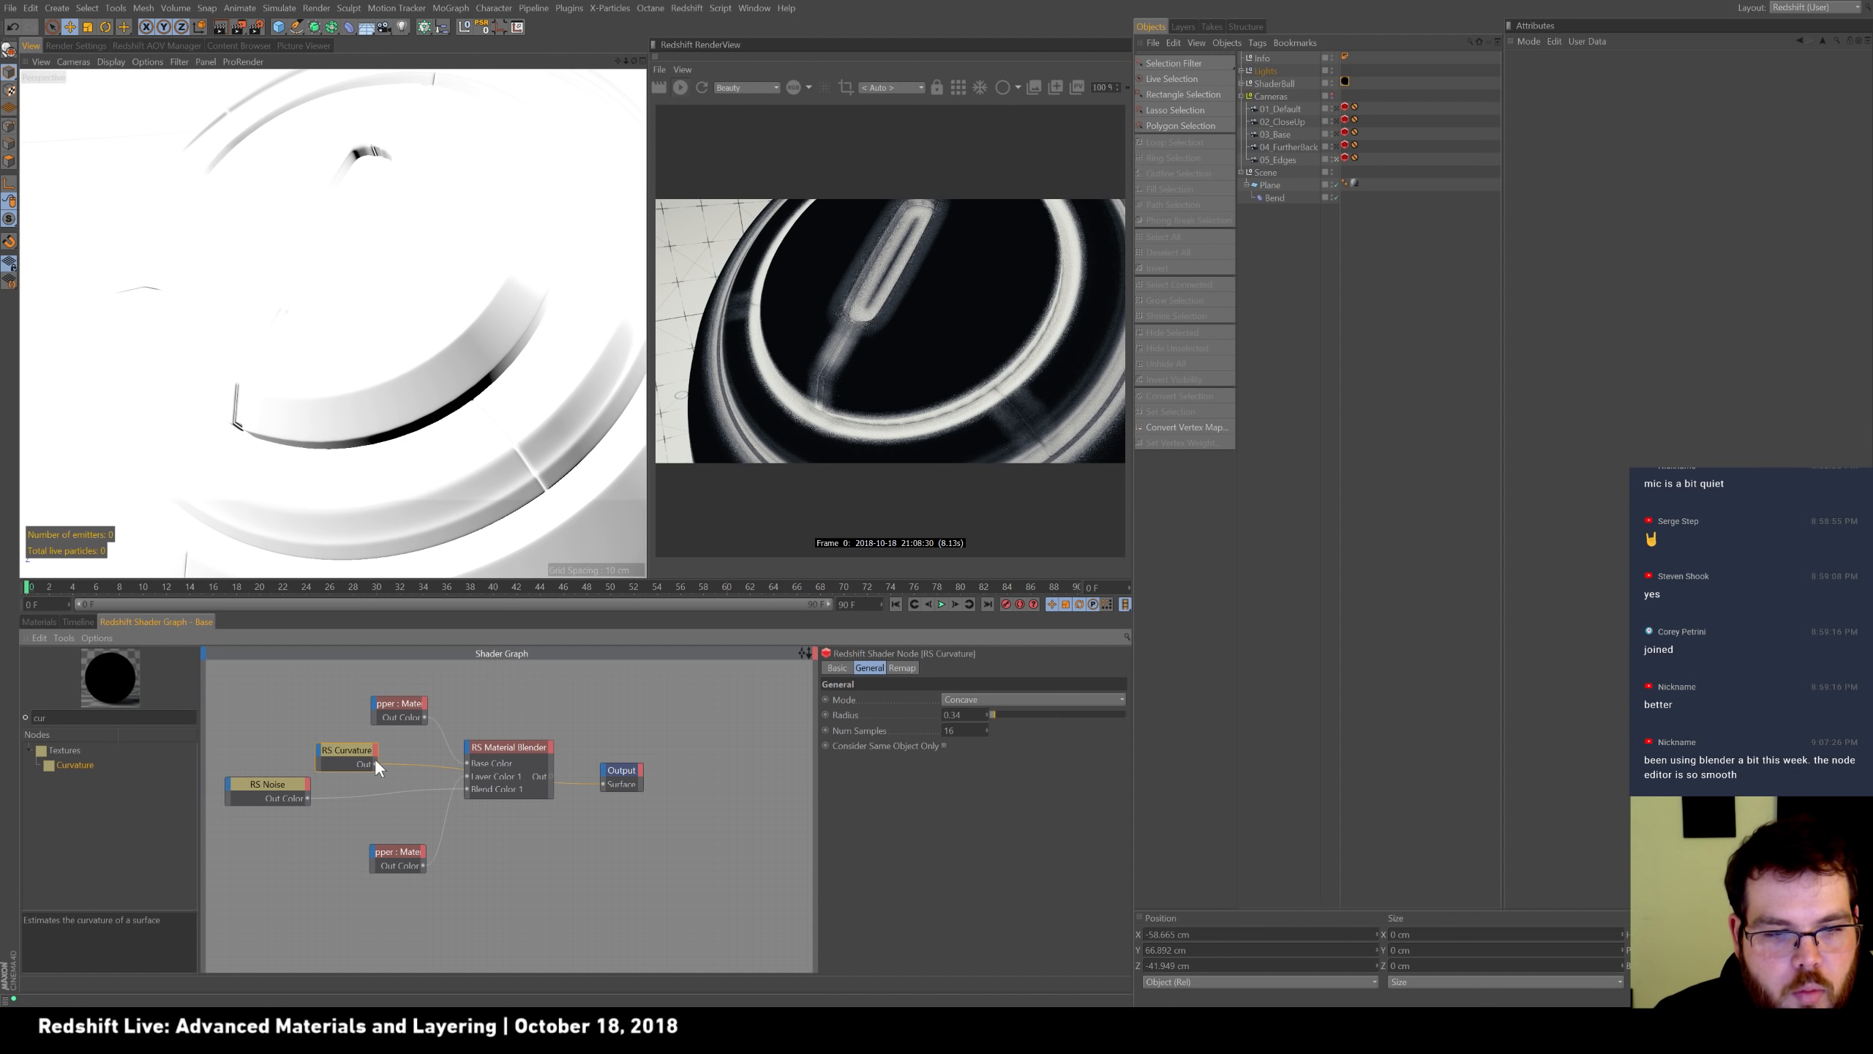
Connect the RS Curvature's Out to the RS Material Blender's Blend Color 1 and reconnect the blender's Out to the Output's Surface.
{"action": "left_click_drag", "start_coordinate": [466, 790], "coordinate": [467, 788]}
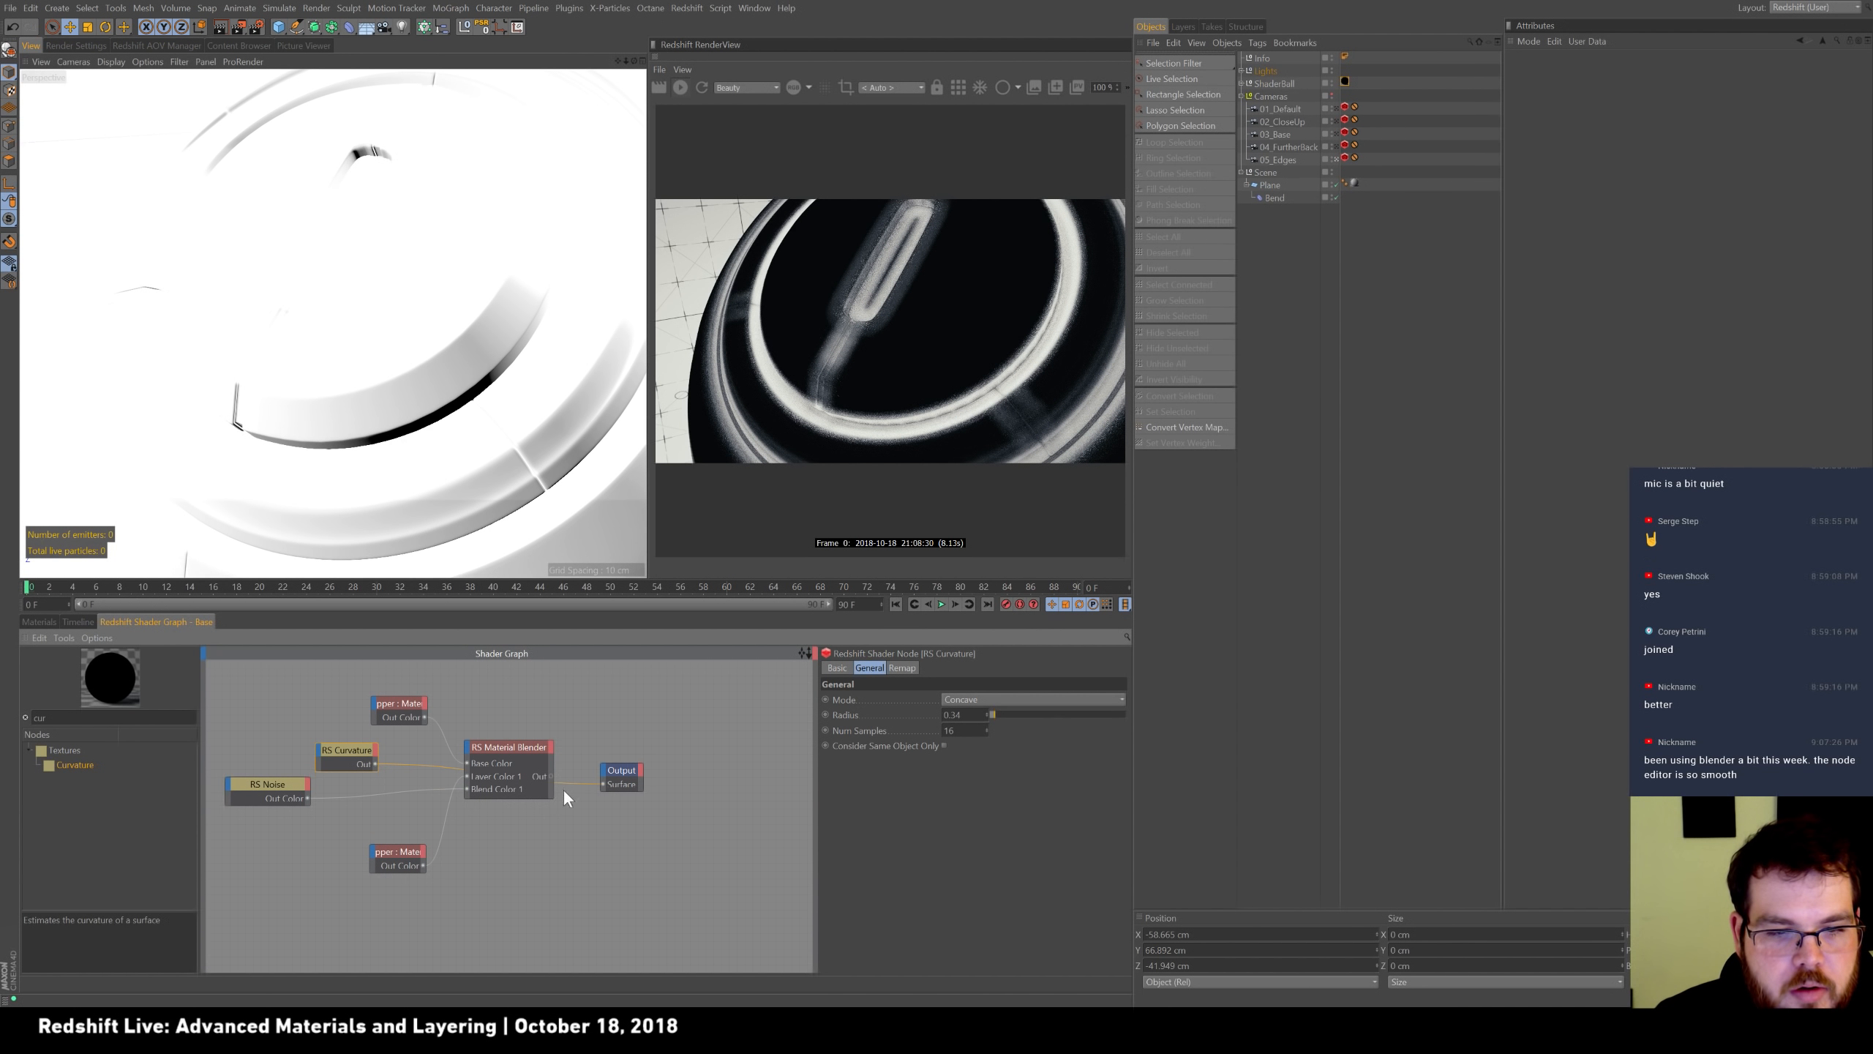
{"action": "left_click_drag", "start_coordinate": [467, 789], "coordinate": [468, 789]}
{"action": "left_click_drag", "start_coordinate": [602, 785], "coordinate": [603, 783]}
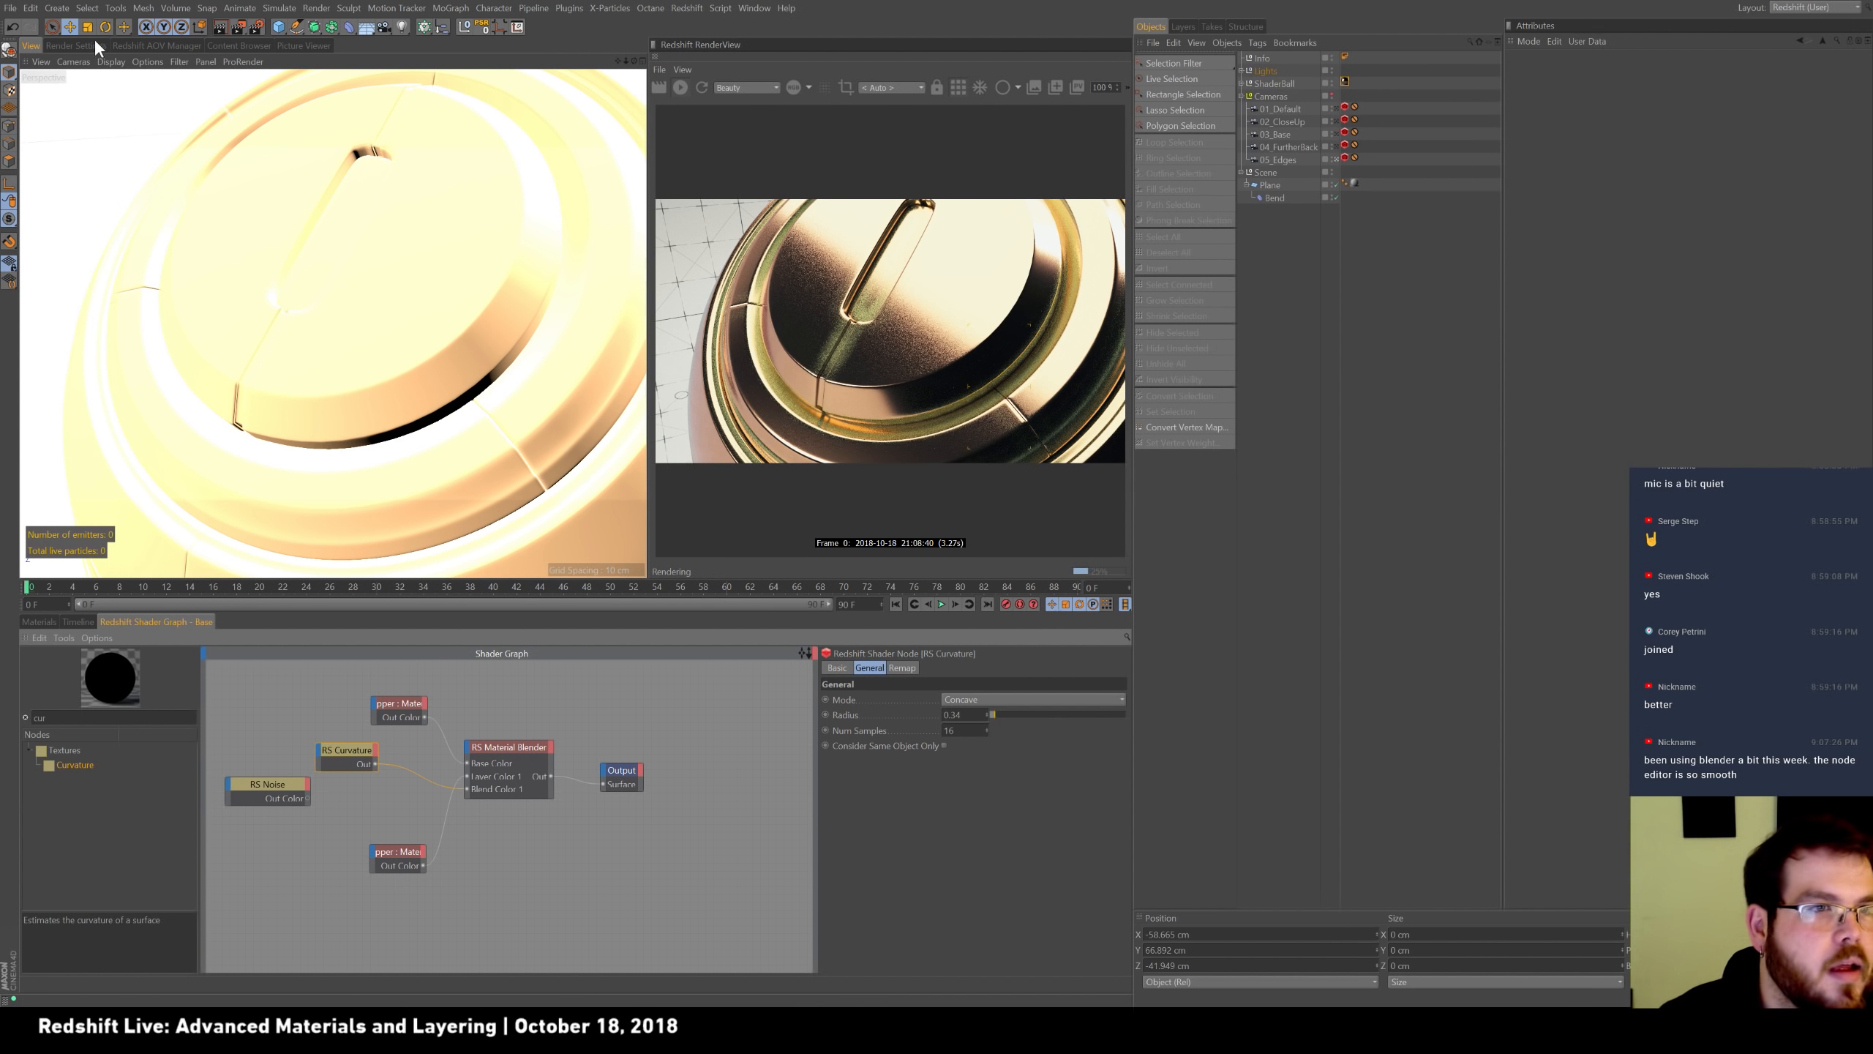
Set Redshift's Unified Sampling to Samples Min 16 and Samples Max 256 in the render settings, and return to the viewport.
{"action": "left_click", "coordinate": [73, 46]}
{"action": "left_click", "coordinate": [55, 137]}
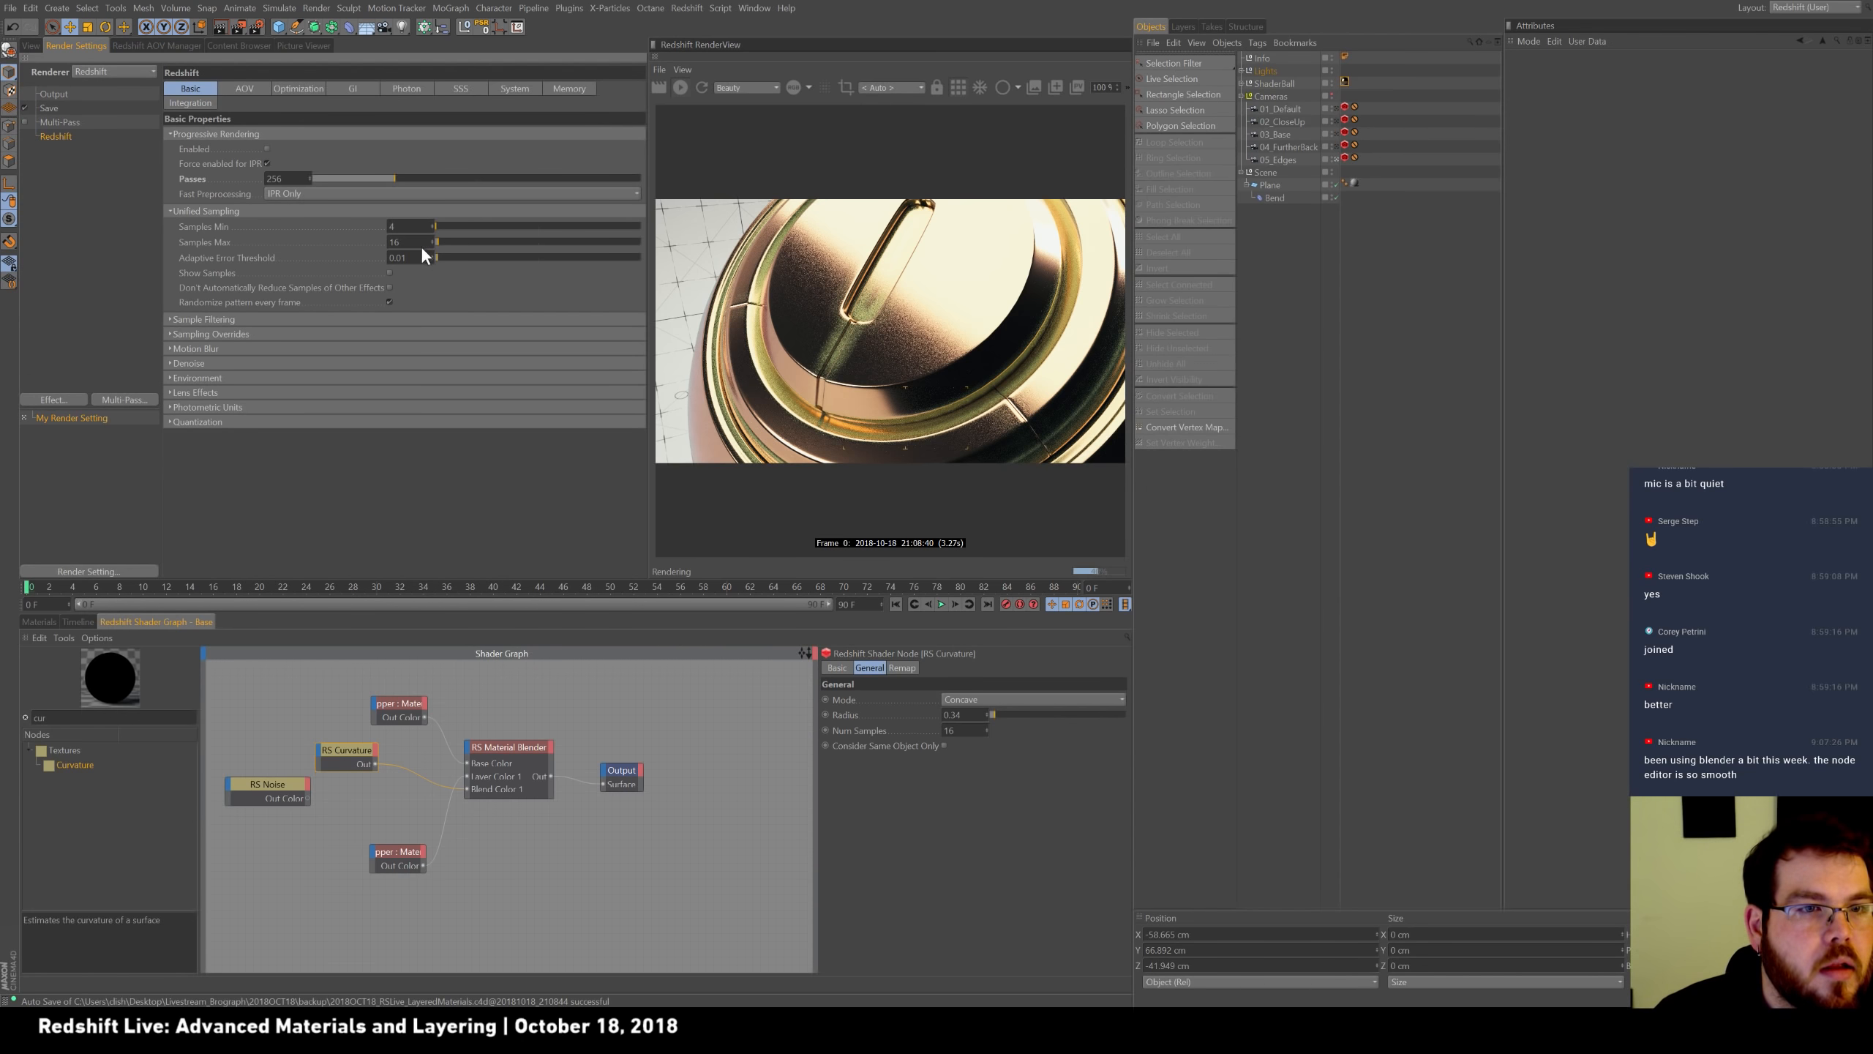
{"action": "double_click", "coordinate": [393, 226]}
{"action": "type", "text": "16"}
{"action": "key", "text": "Tab"}
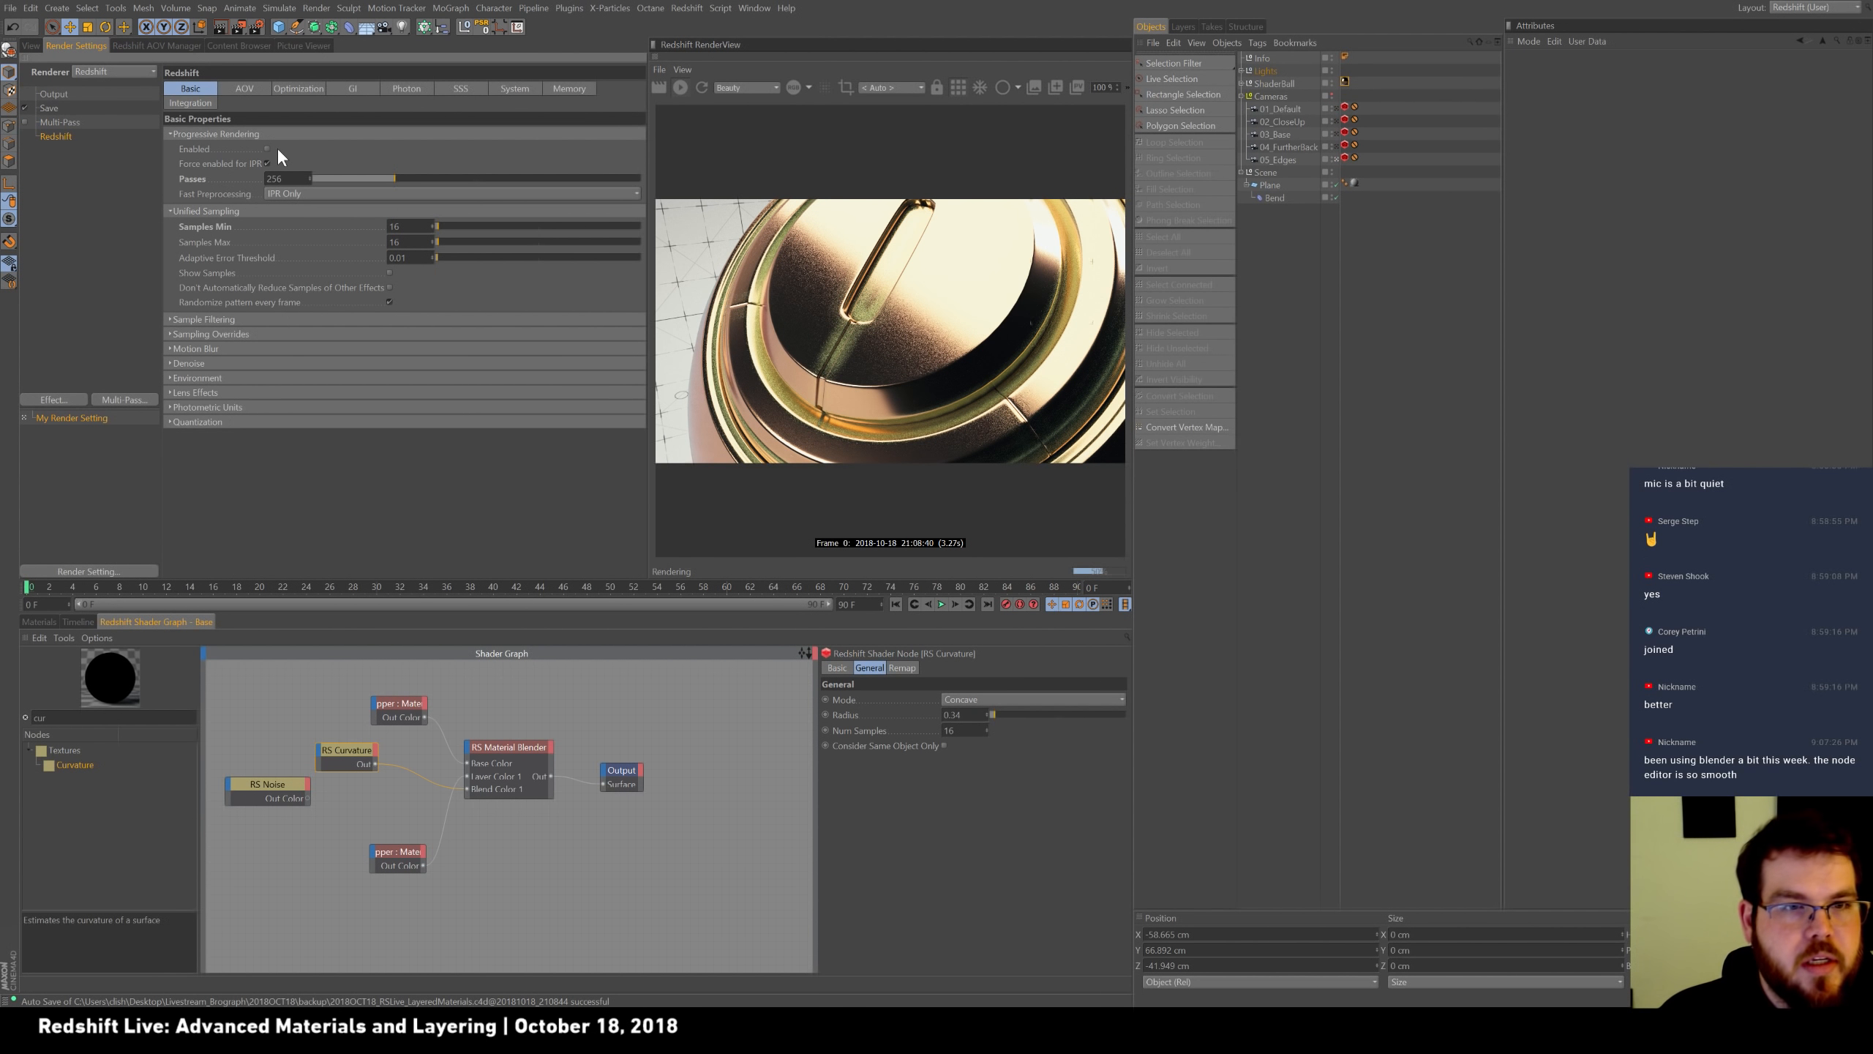
{"action": "type", "text": "256"}
{"action": "key", "text": "Return"}
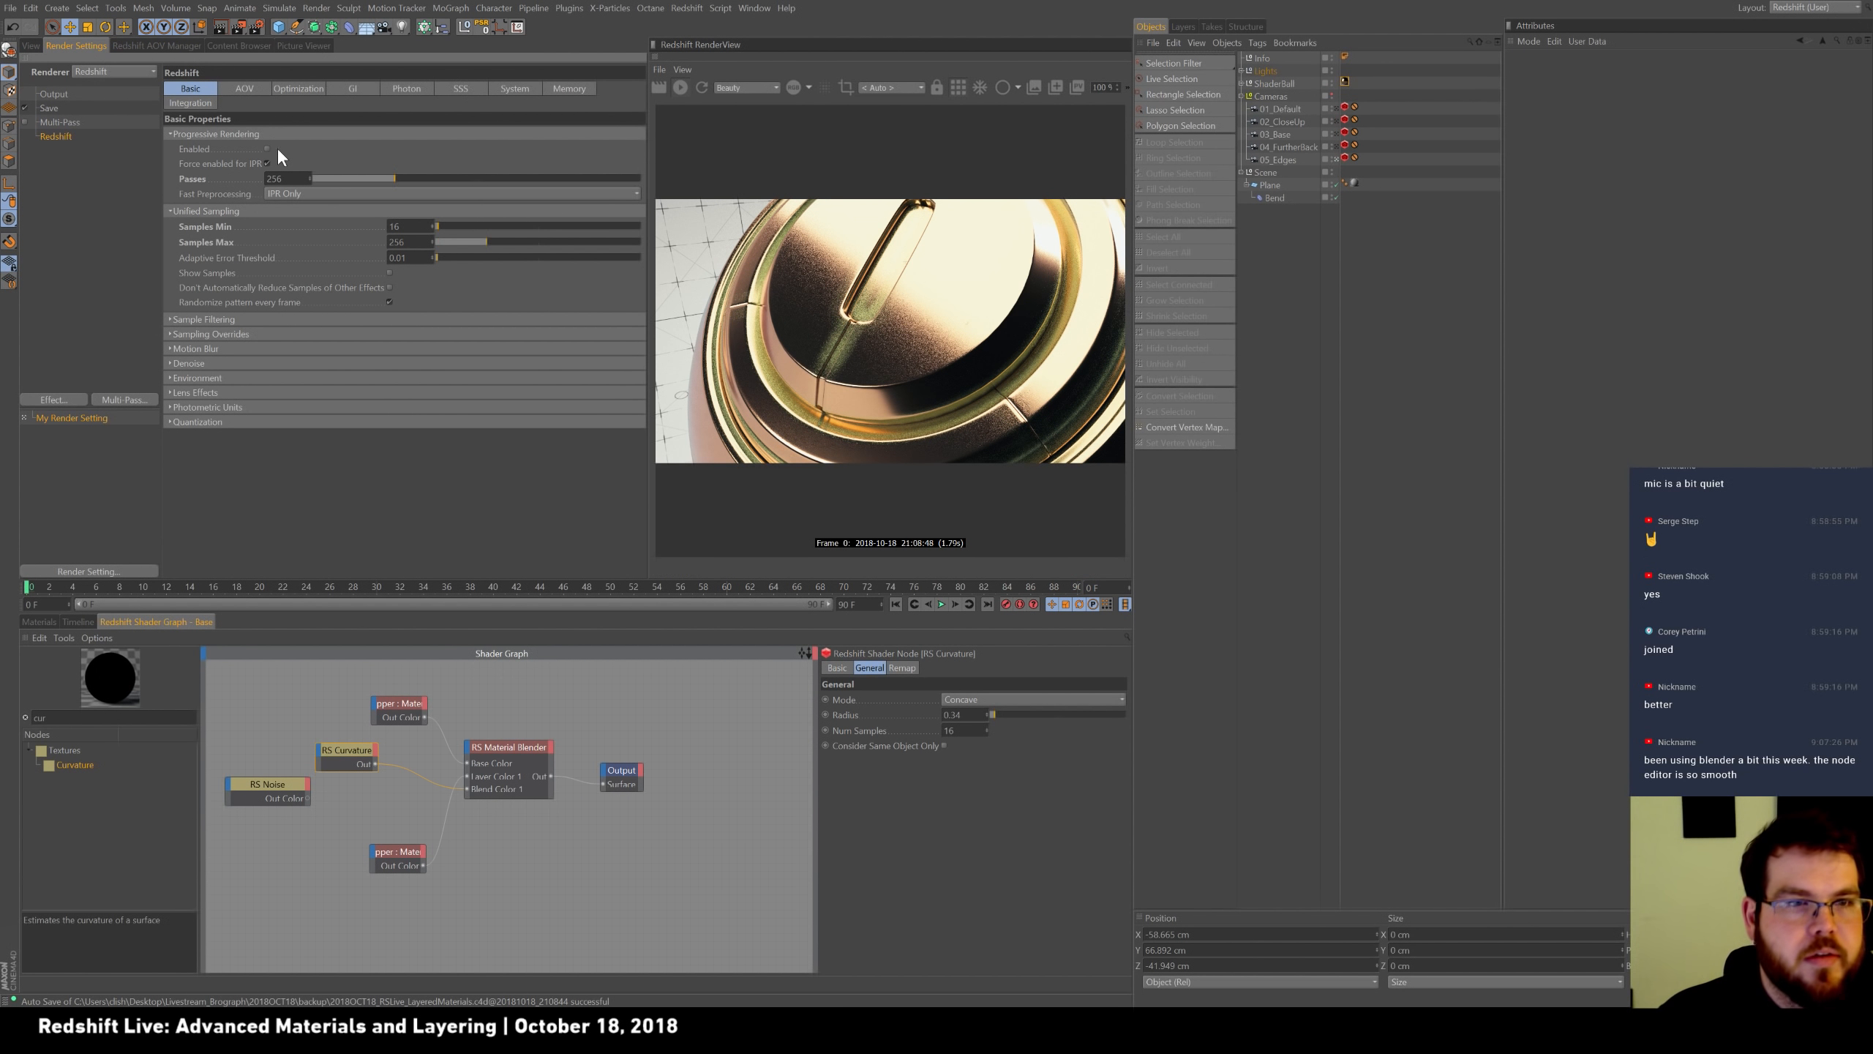
{"action": "left_click", "coordinate": [30, 46]}
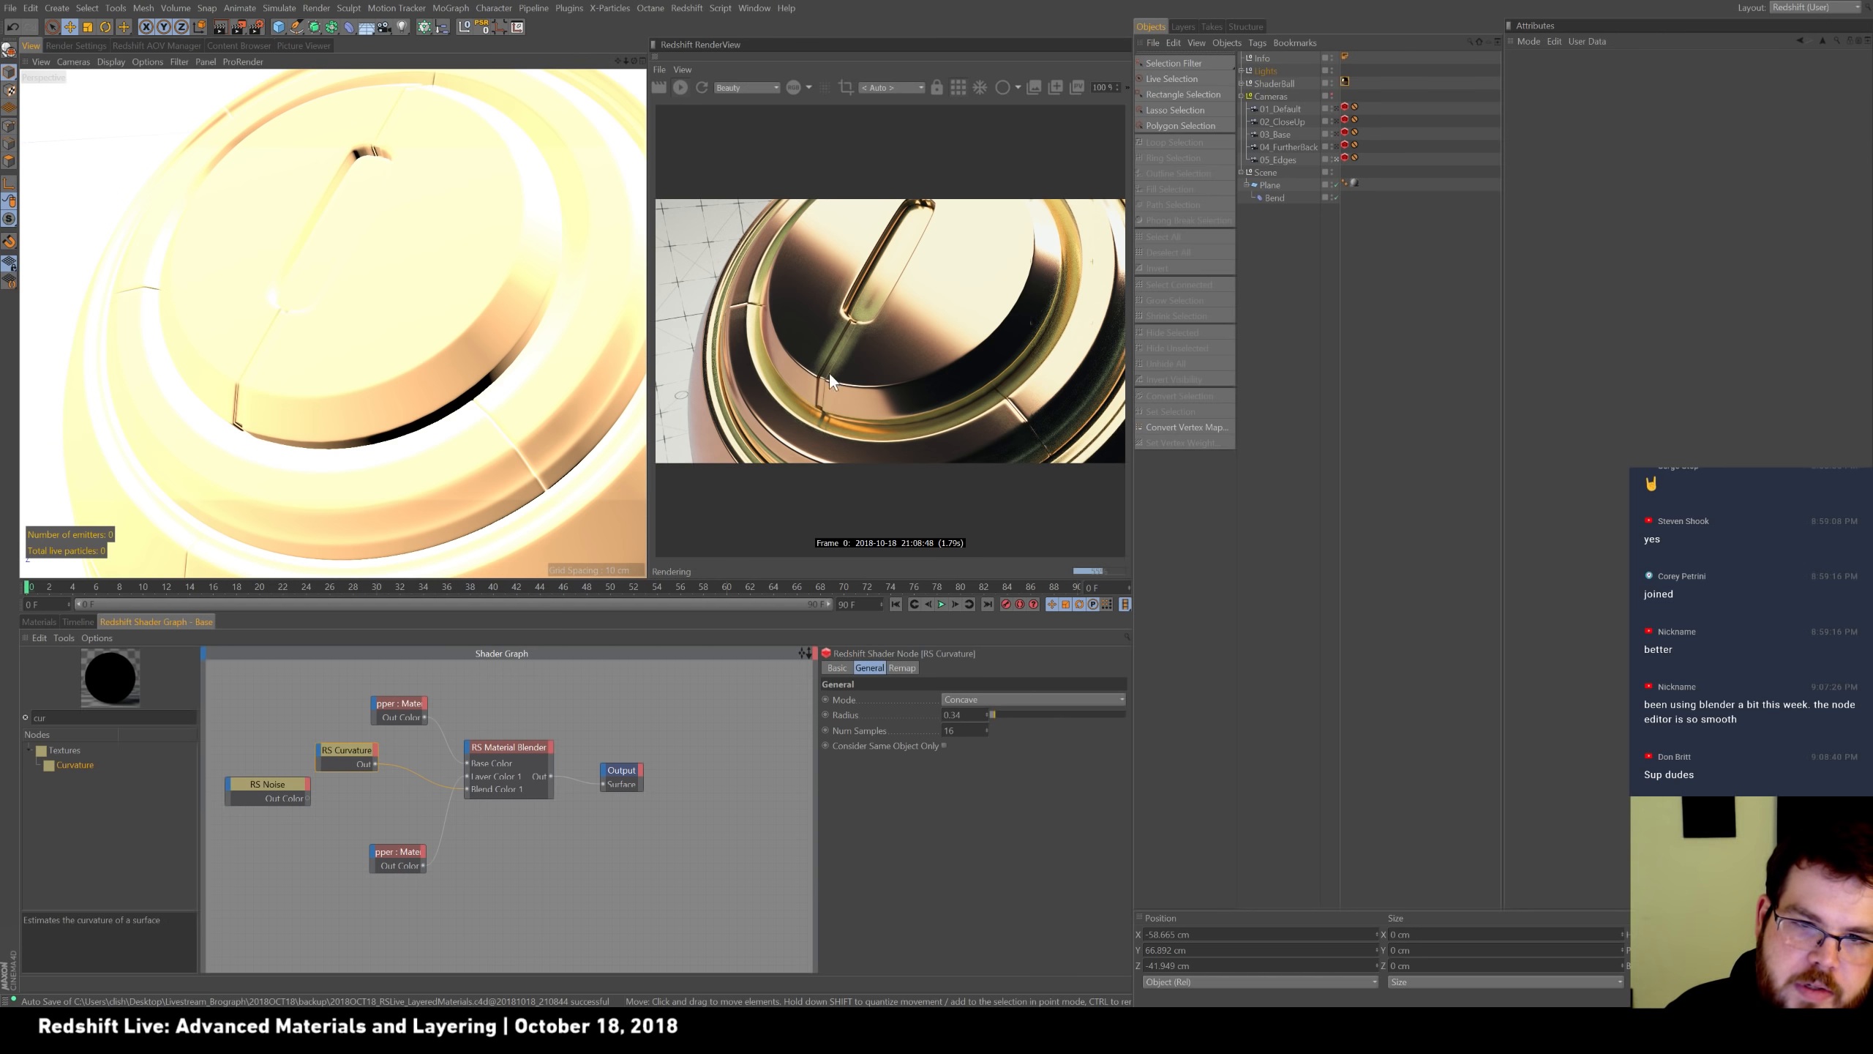
Stack the two copper material nodes beside the RS Material Blender and move the RS Curvature below the RS Noise.
{"action": "left_click_drag", "start_coordinate": [403, 851], "coordinate": [392, 811]}
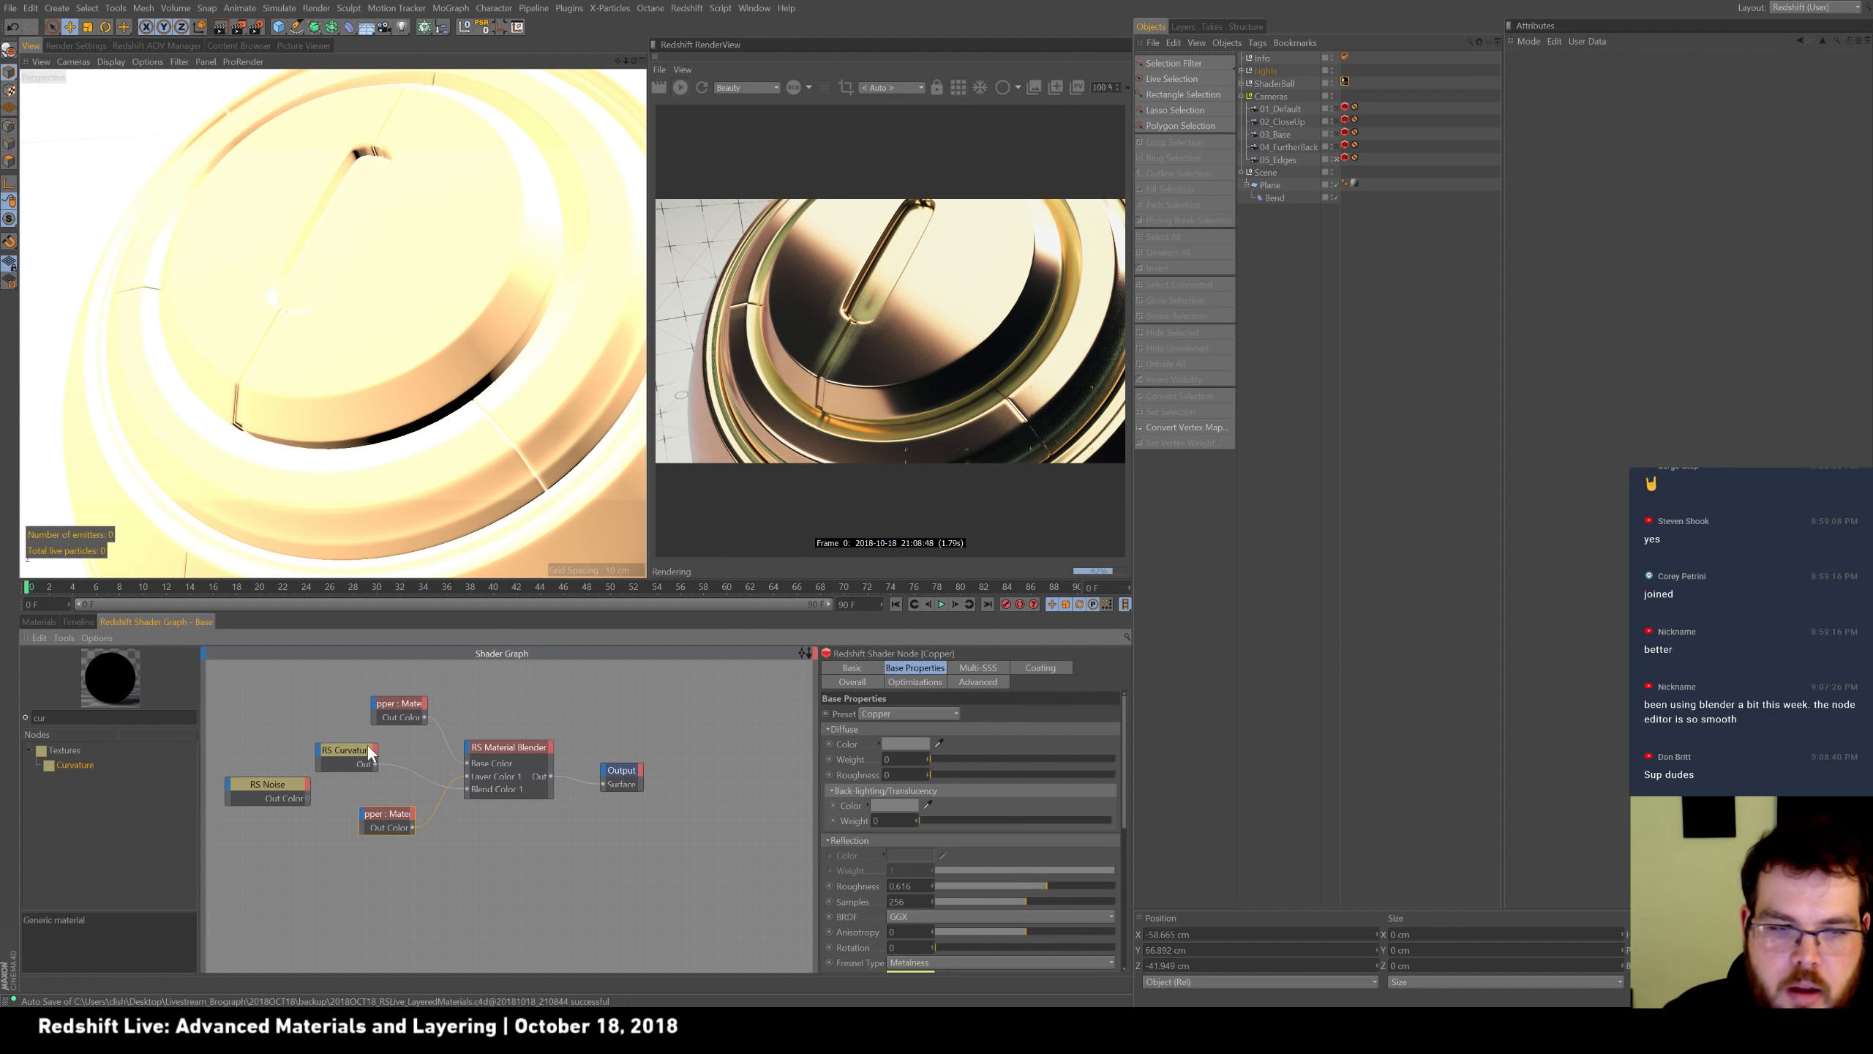
{"action": "left_click_drag", "start_coordinate": [369, 747], "coordinate": [338, 736]}
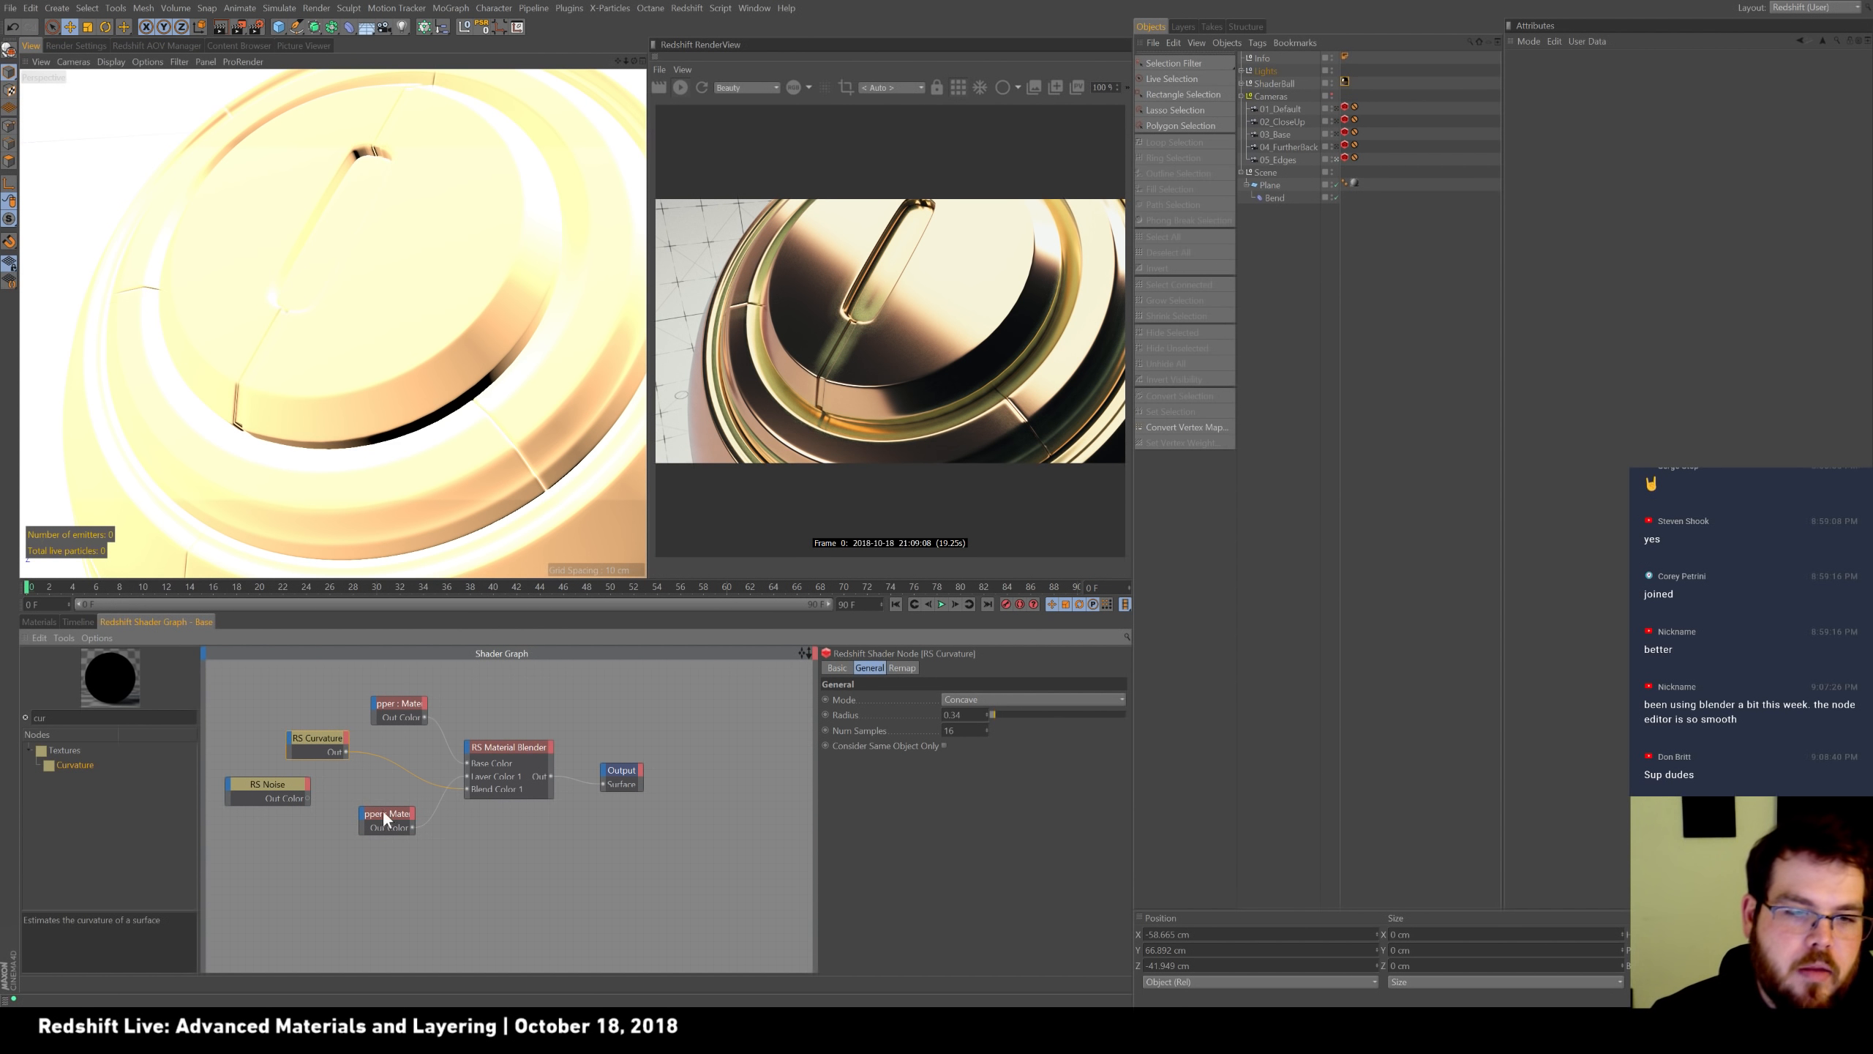
{"action": "left_click_drag", "start_coordinate": [392, 814], "coordinate": [397, 800]}
{"action": "left_click_drag", "start_coordinate": [395, 702], "coordinate": [397, 719]}
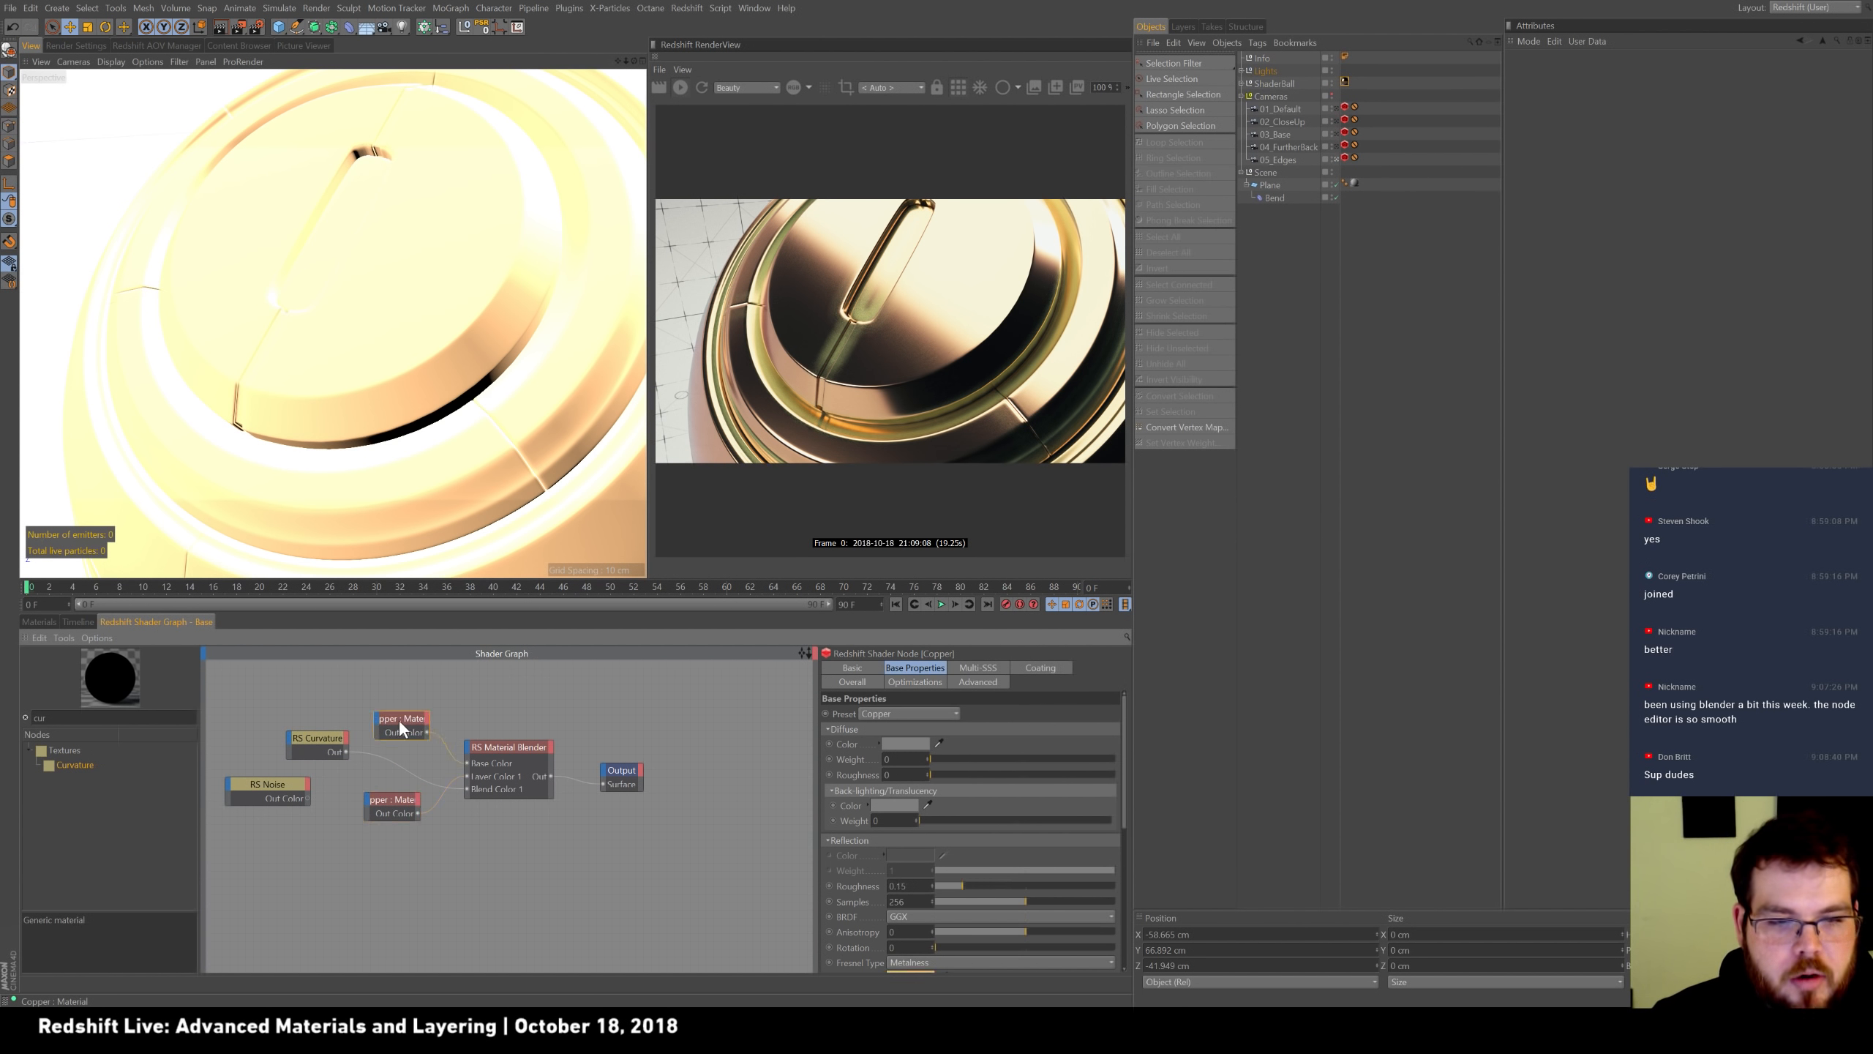
{"action": "left_click_drag", "start_coordinate": [392, 797], "coordinate": [333, 812]}
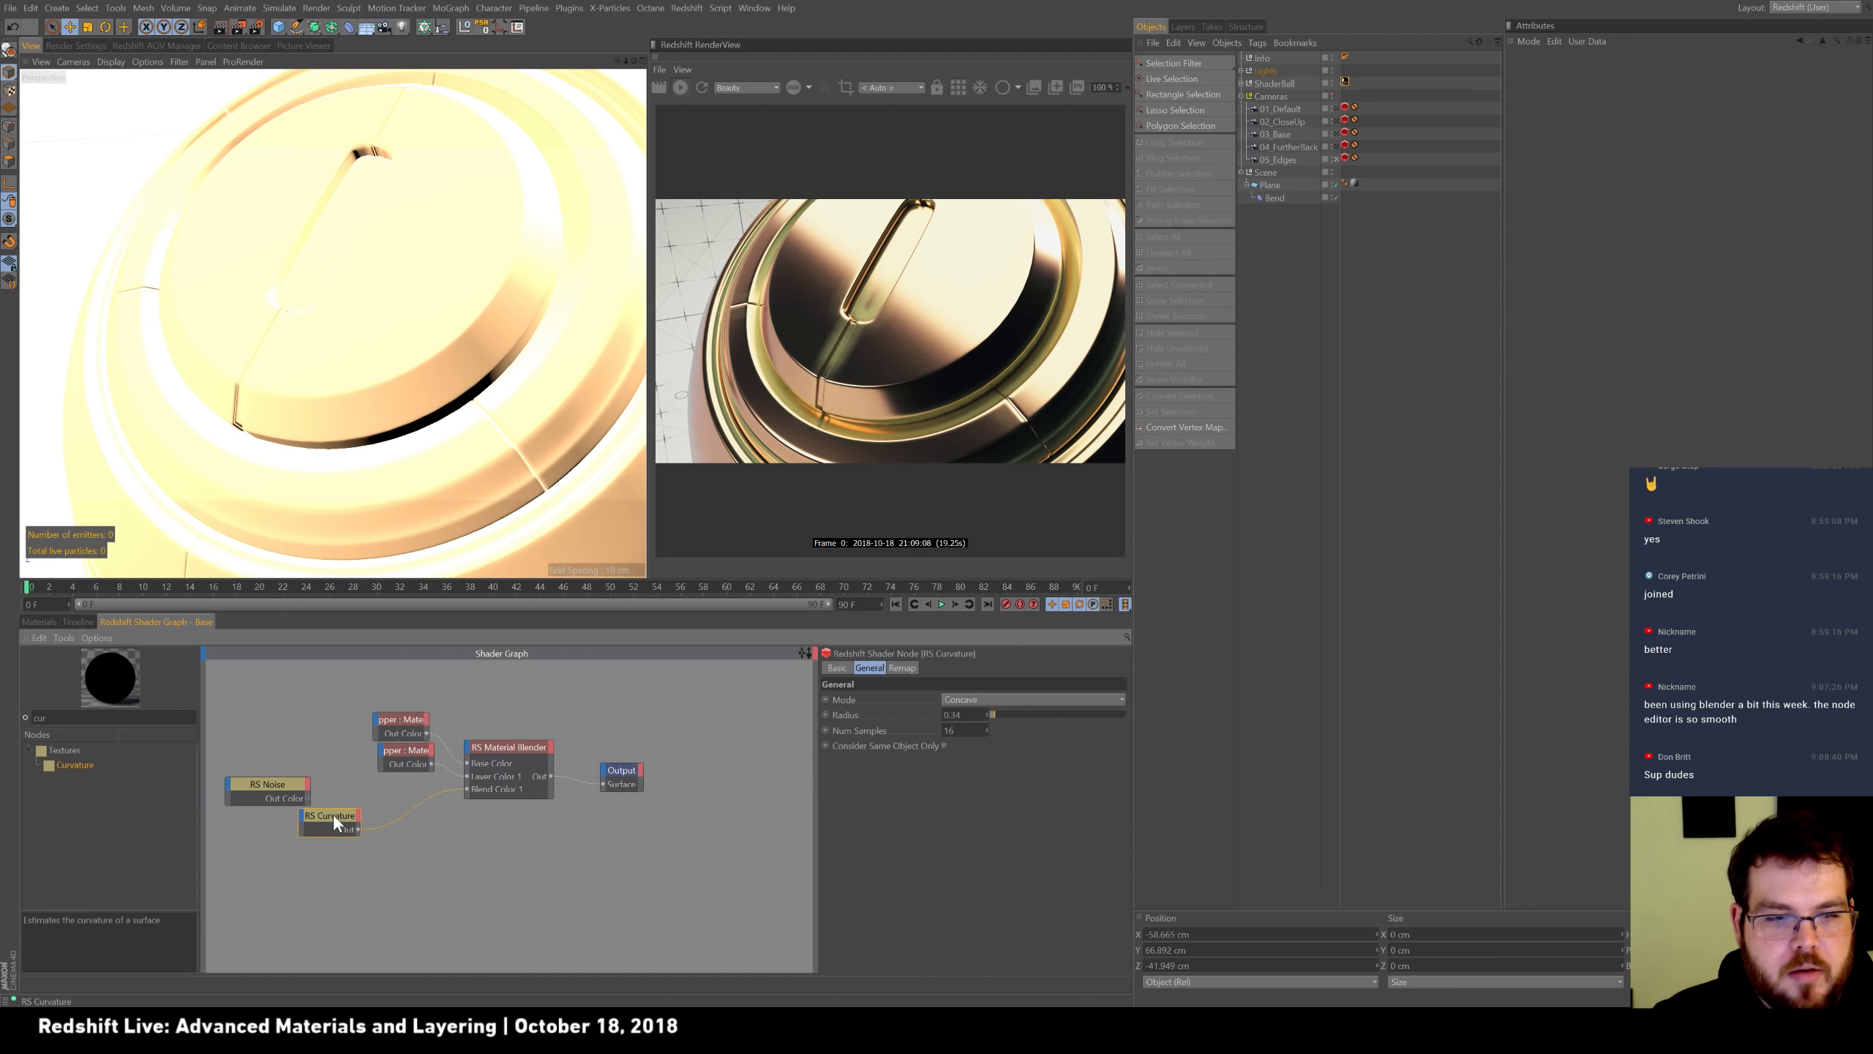
Search the nodes for "lay" and add a Color Layer node beneath the RS Material Blender.
{"action": "left_click_drag", "start_coordinate": [47, 717], "coordinate": [1, 679]}
{"action": "type", "text": "lay"}
{"action": "left_click_drag", "start_coordinate": [74, 760], "coordinate": [473, 837]}
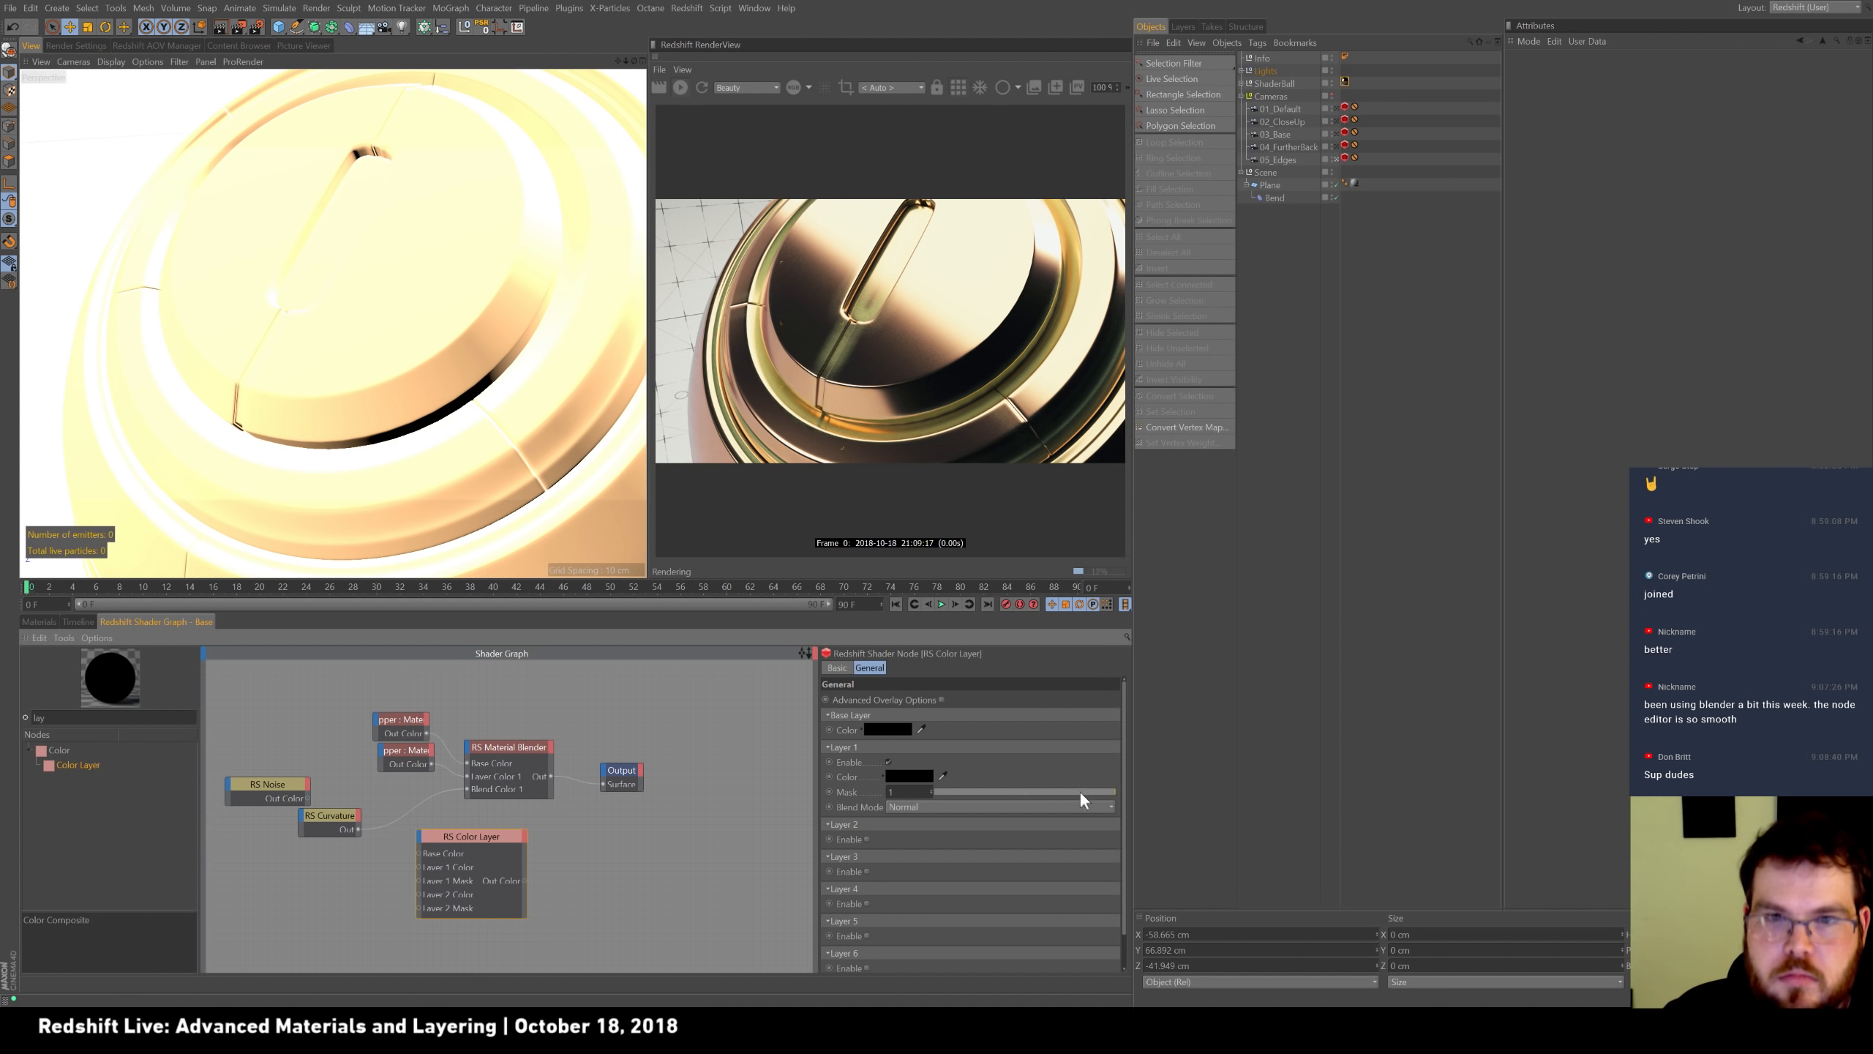
Compare the RS Material Blender's layer settings with the Blend Mode choices offered for Layer 1 of the RS Color Layer.
{"action": "left_click", "coordinate": [473, 775]}
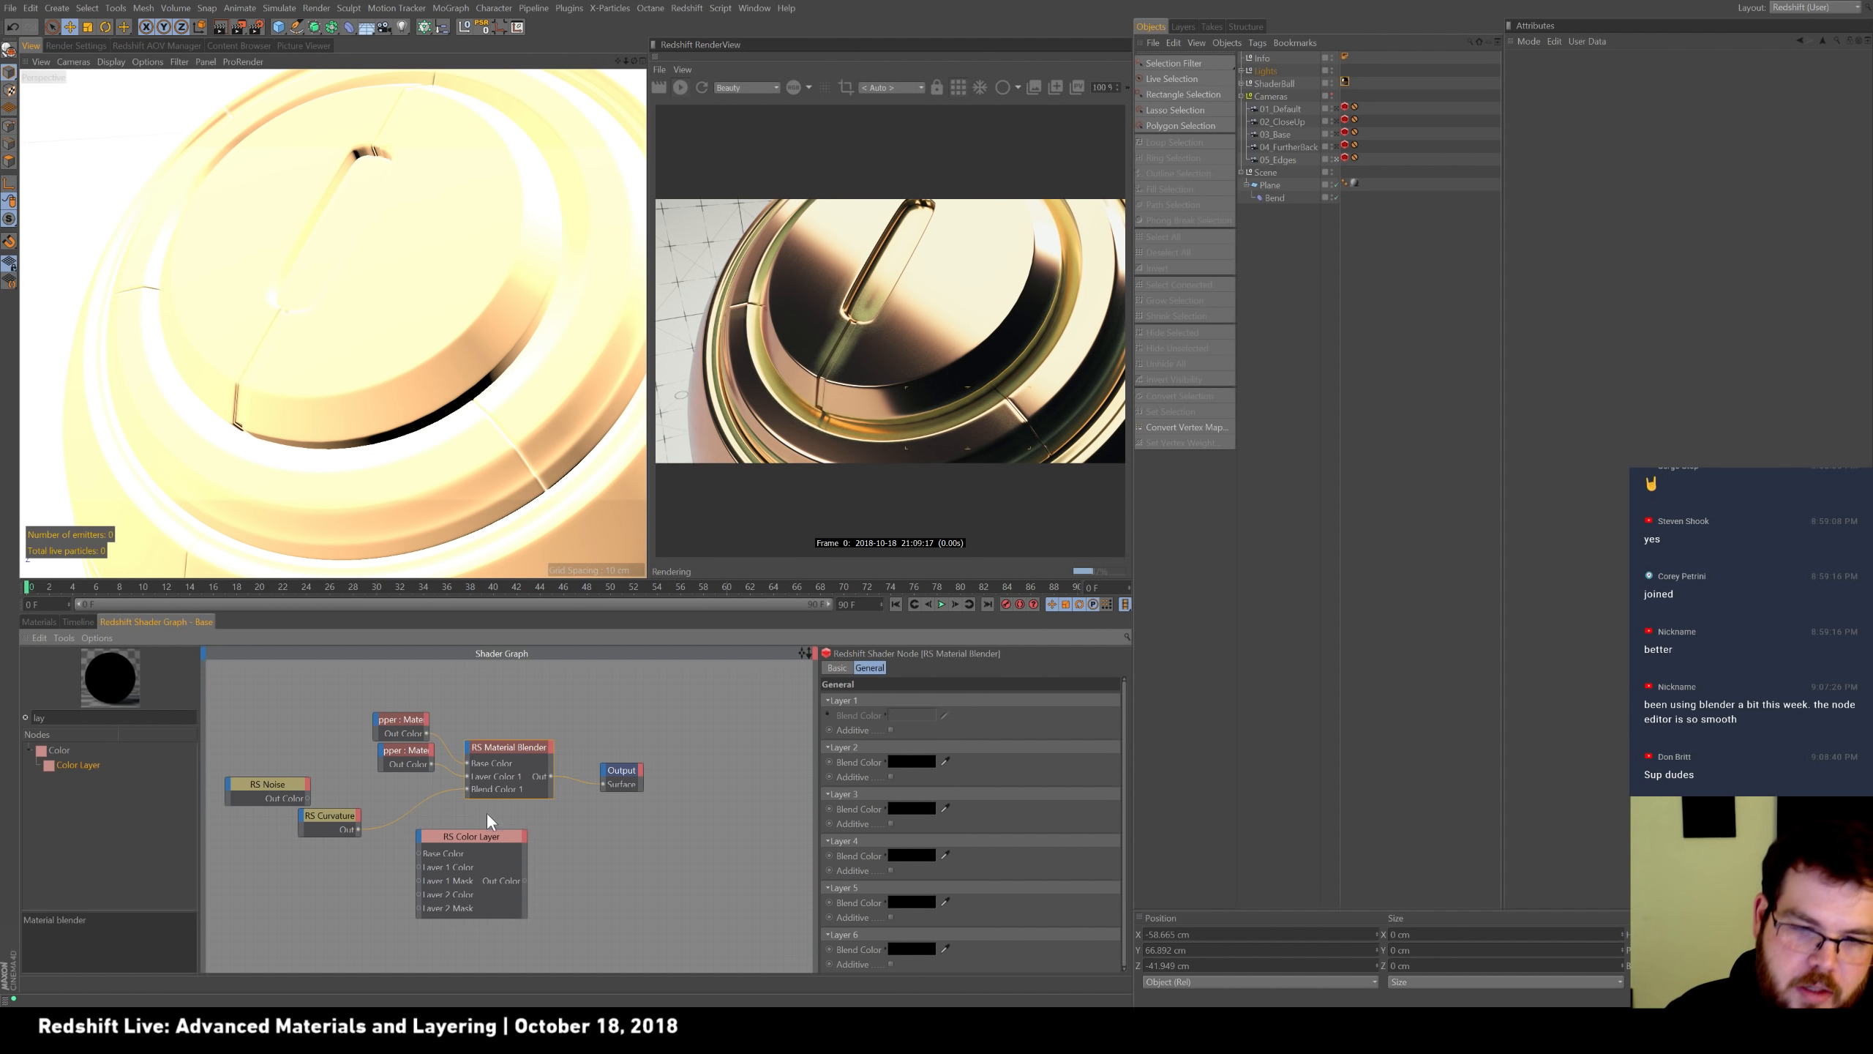
{"action": "left_click", "coordinate": [491, 833]}
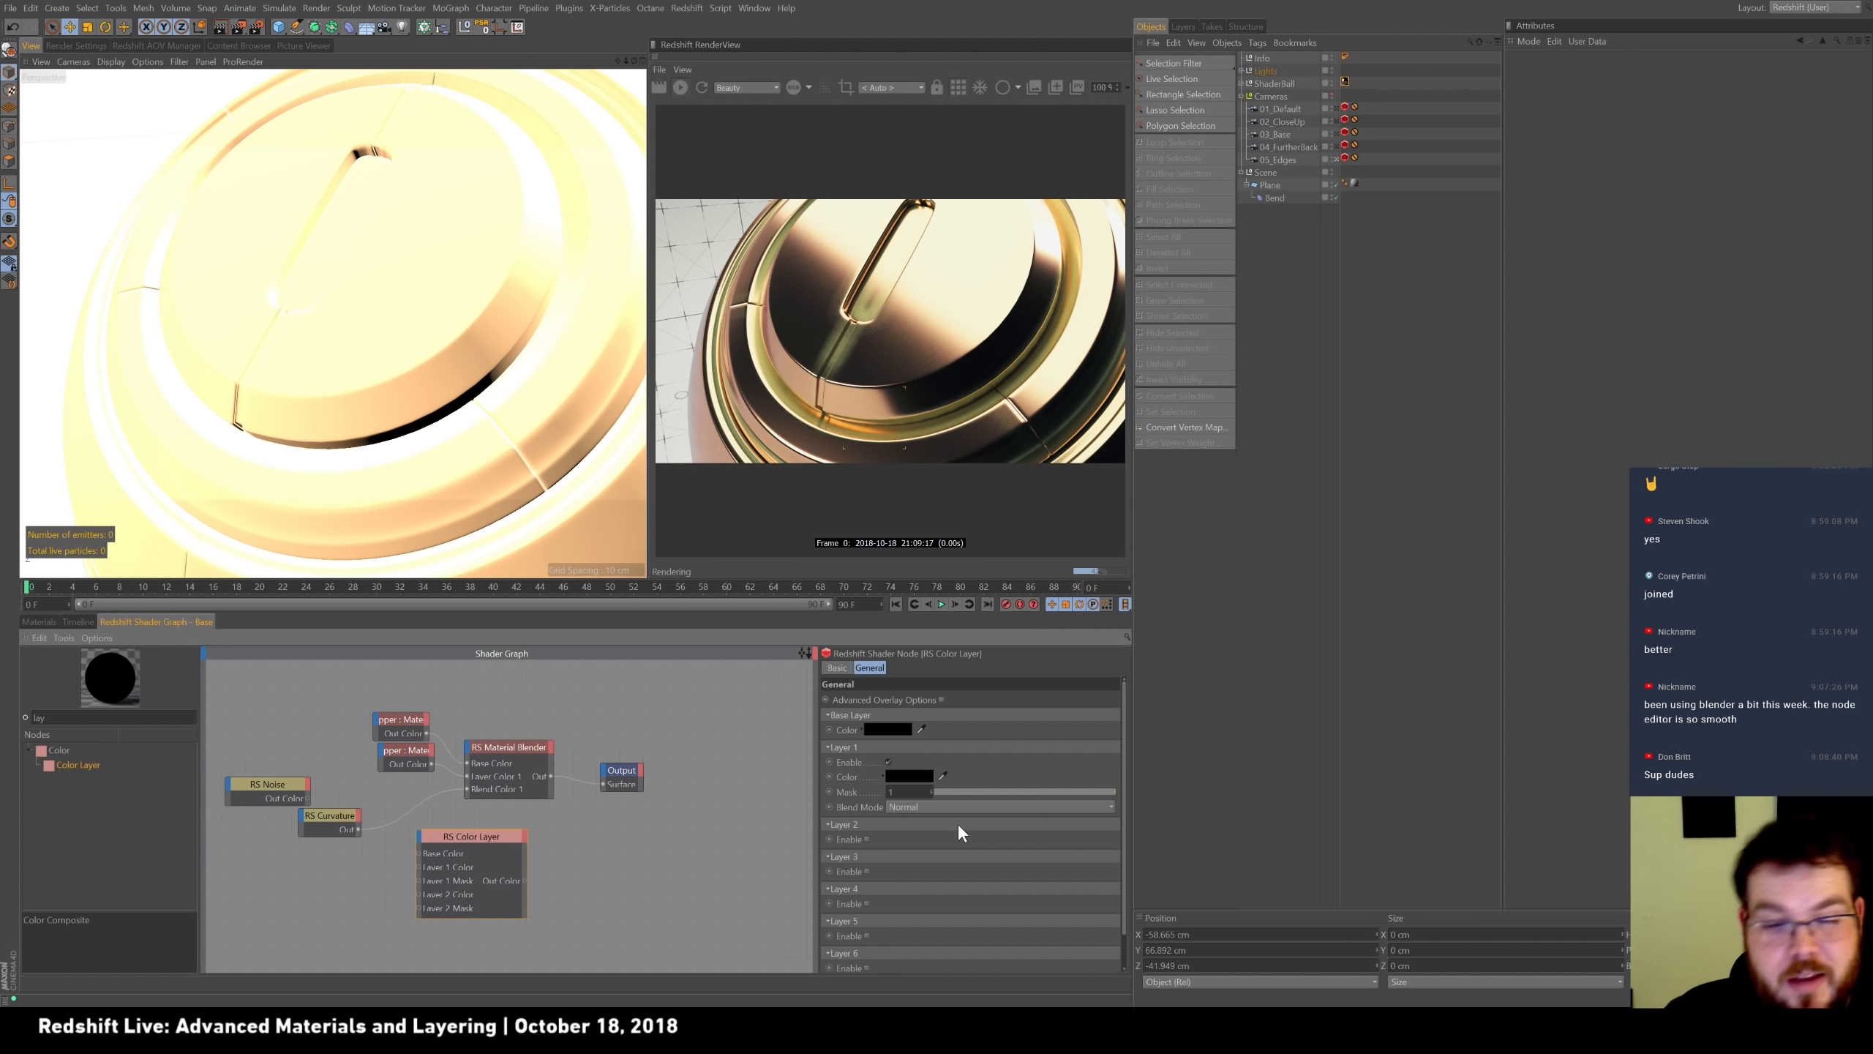
{"action": "left_click", "coordinate": [974, 809]}
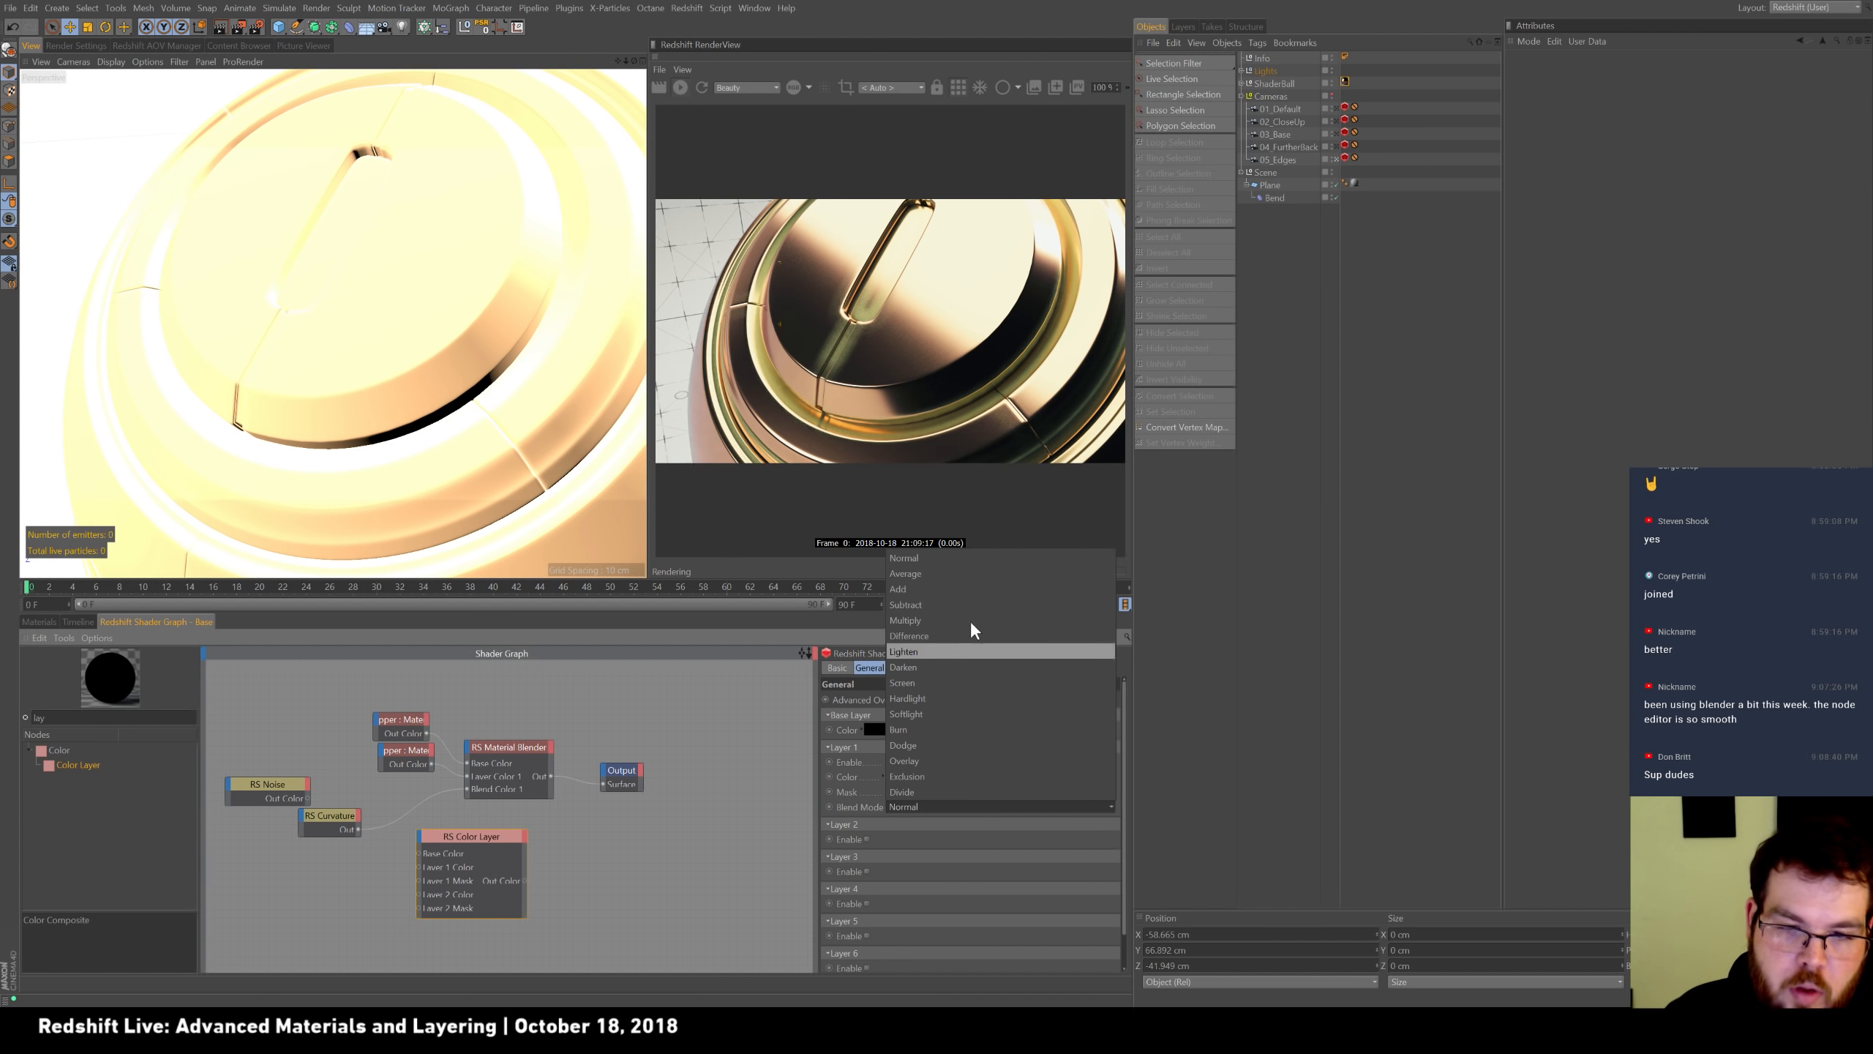
{"action": "left_click", "coordinate": [581, 851]}
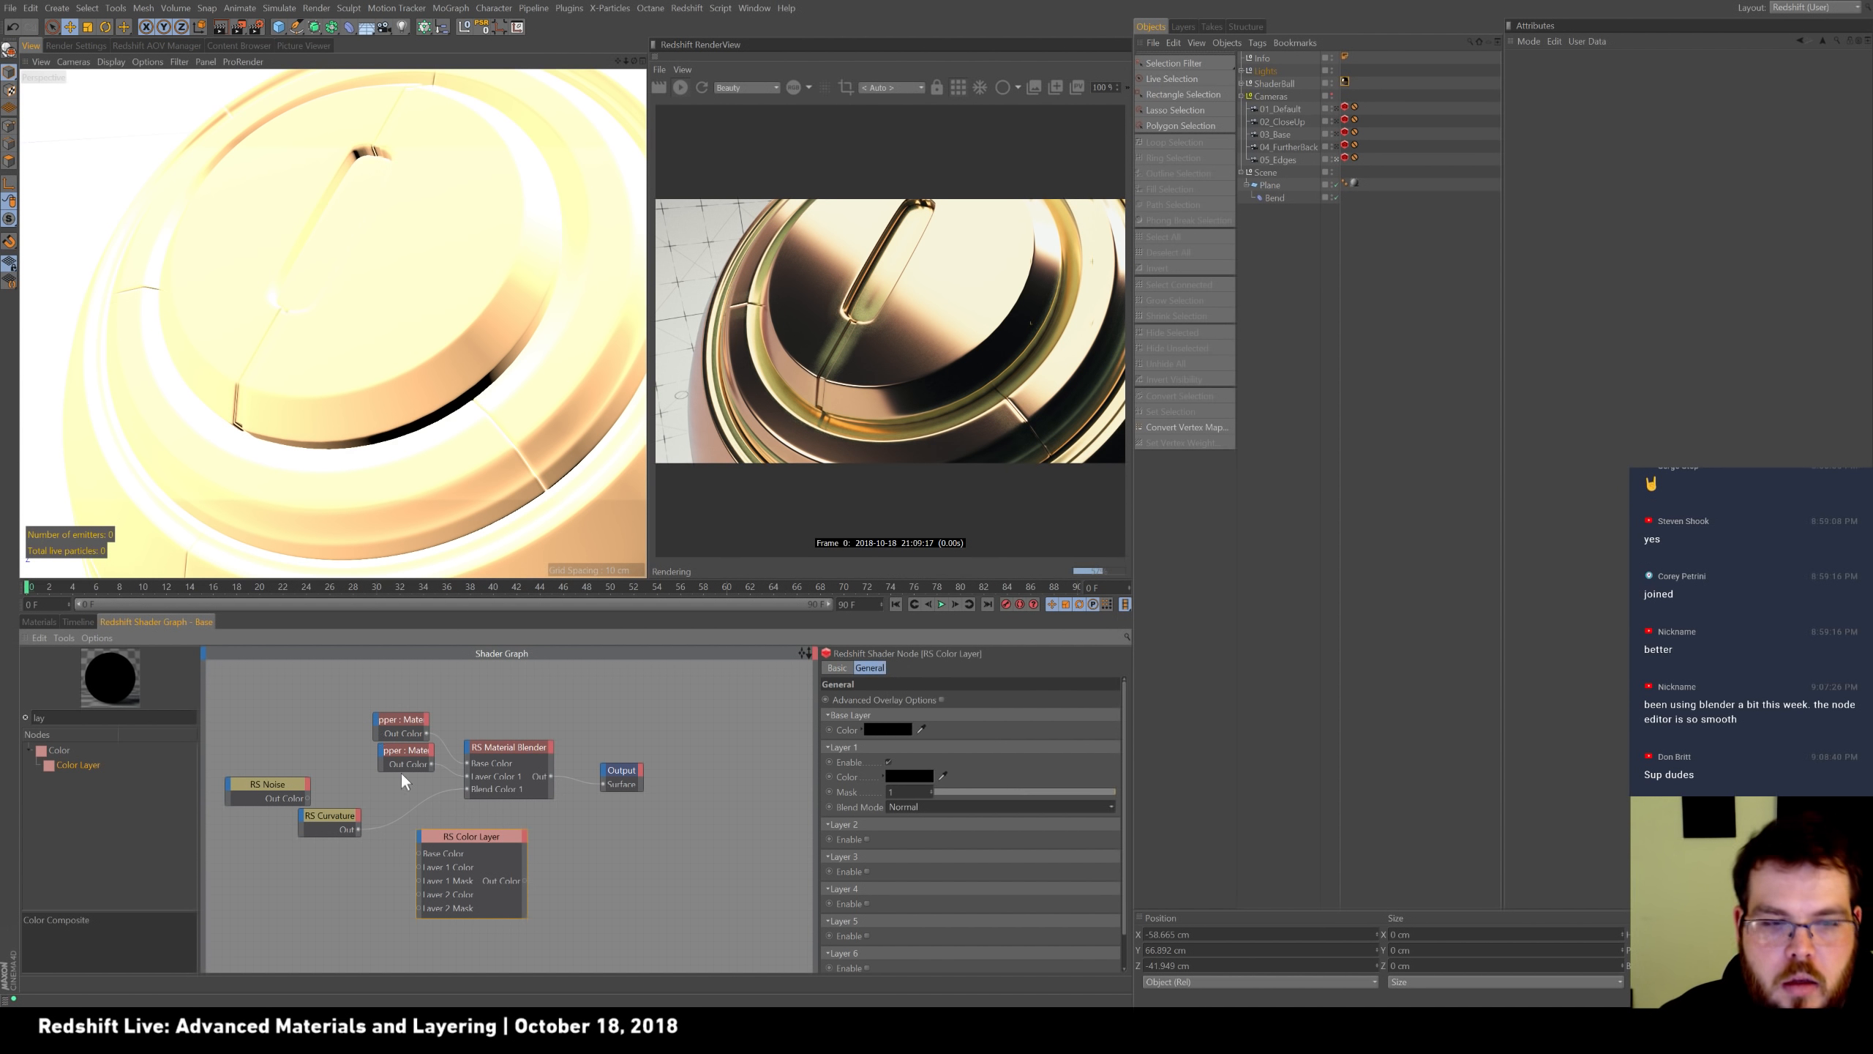
Route the RS Curvature through the RS Color Layer's Base Color into the blender's Blend Color 1, and place the RS Noise below the RS Curvature.
{"action": "left_click_drag", "start_coordinate": [420, 849], "coordinate": [444, 842]}
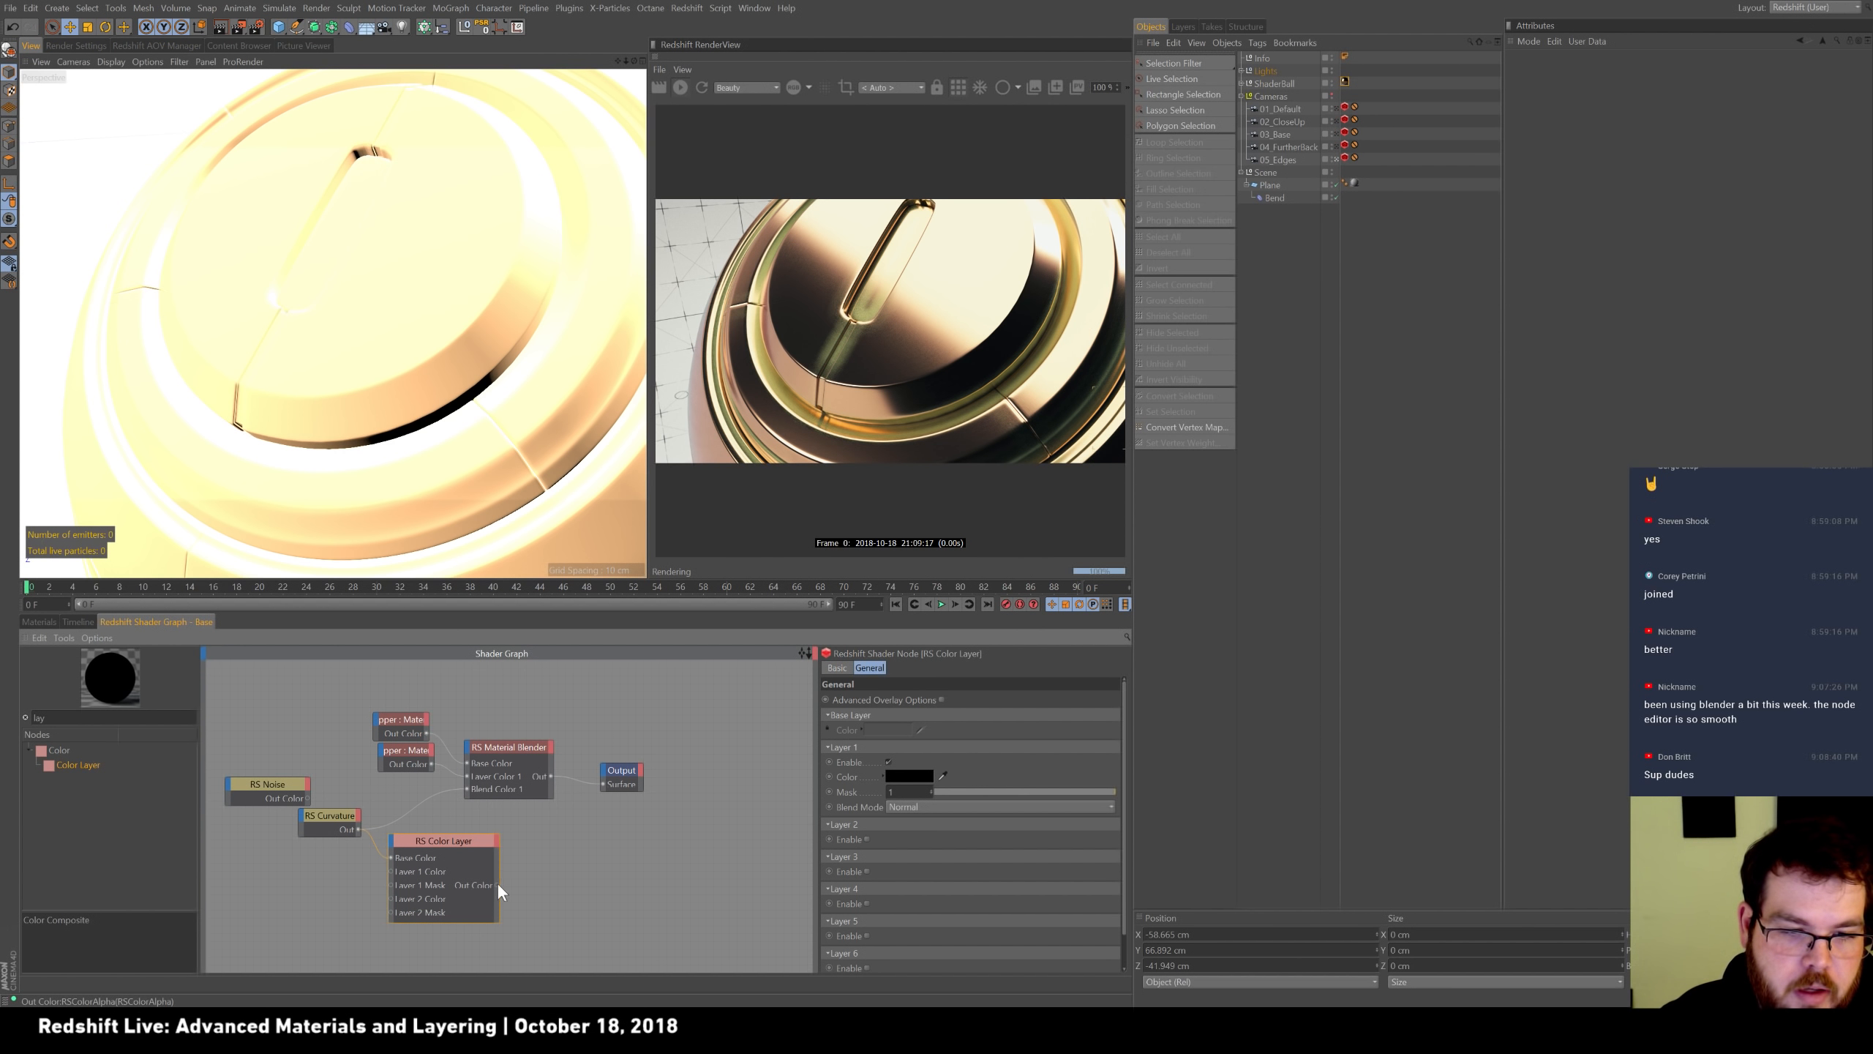
{"action": "left_click_drag", "start_coordinate": [473, 791], "coordinate": [468, 788]}
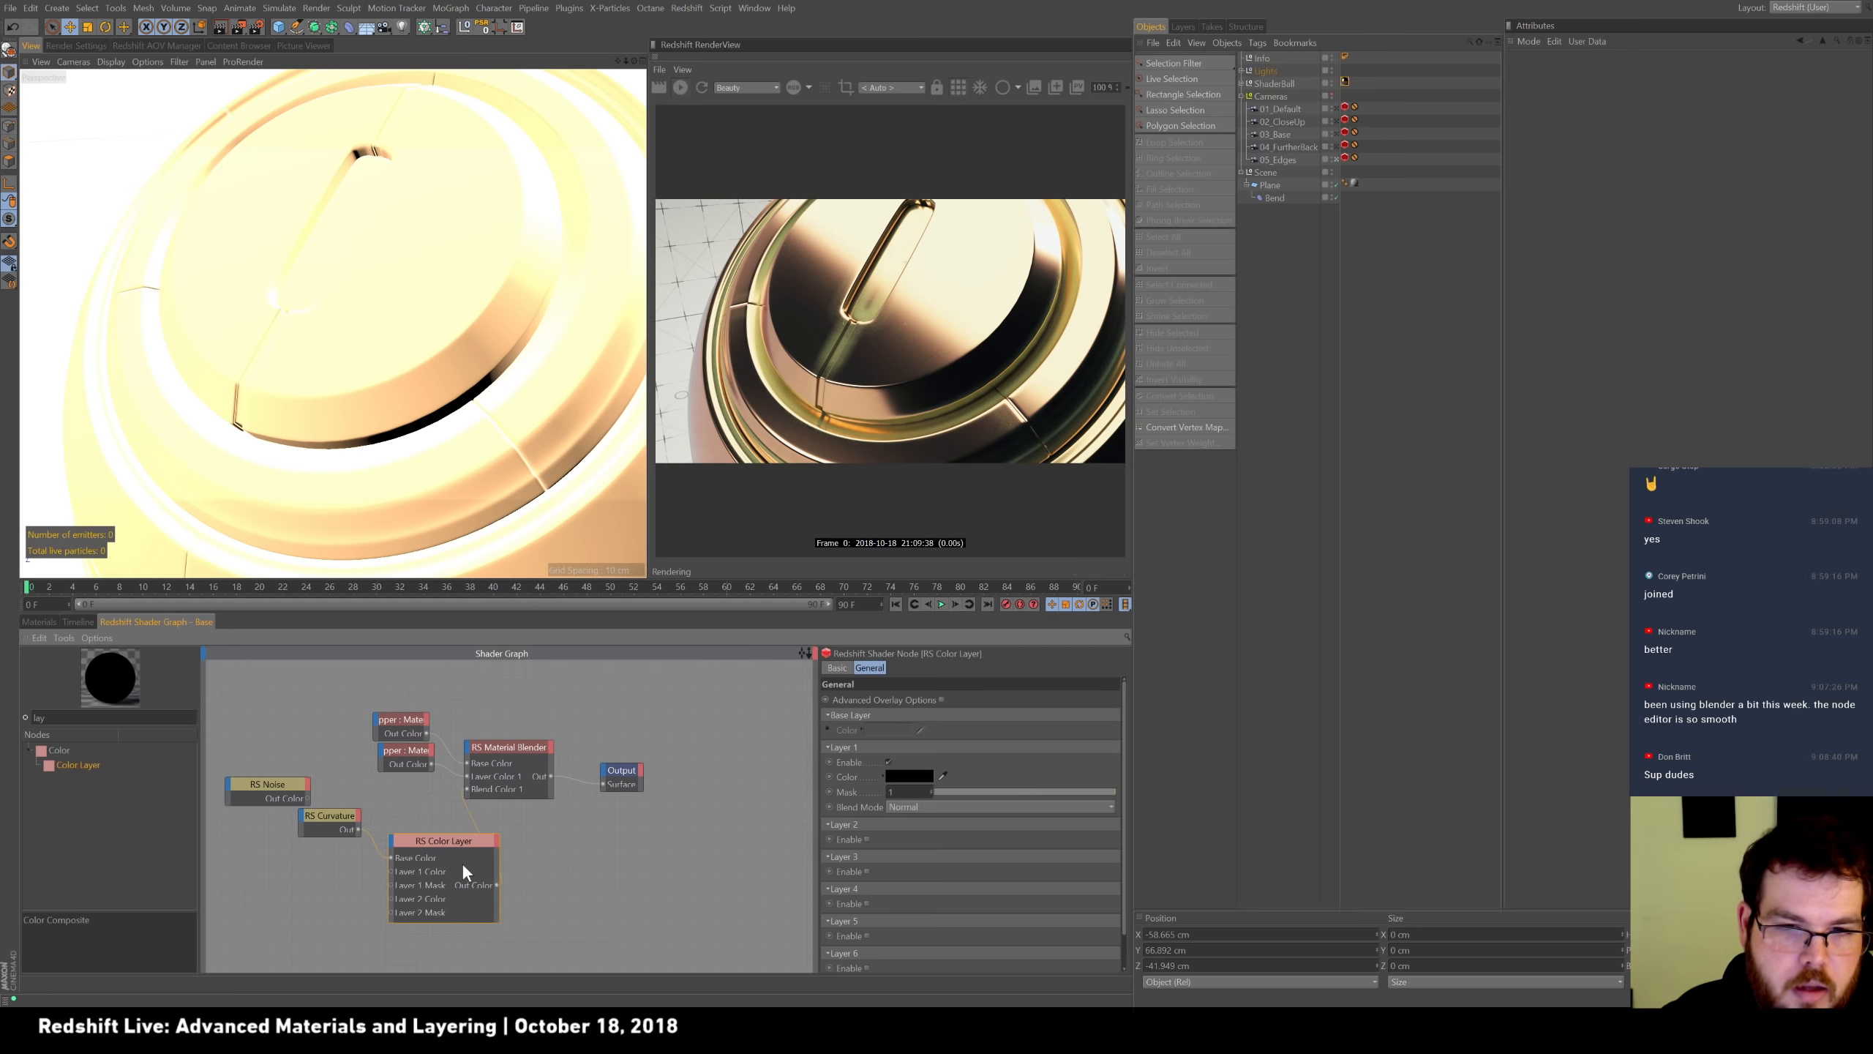
{"action": "left_click_drag", "start_coordinate": [280, 785], "coordinate": [322, 883]}
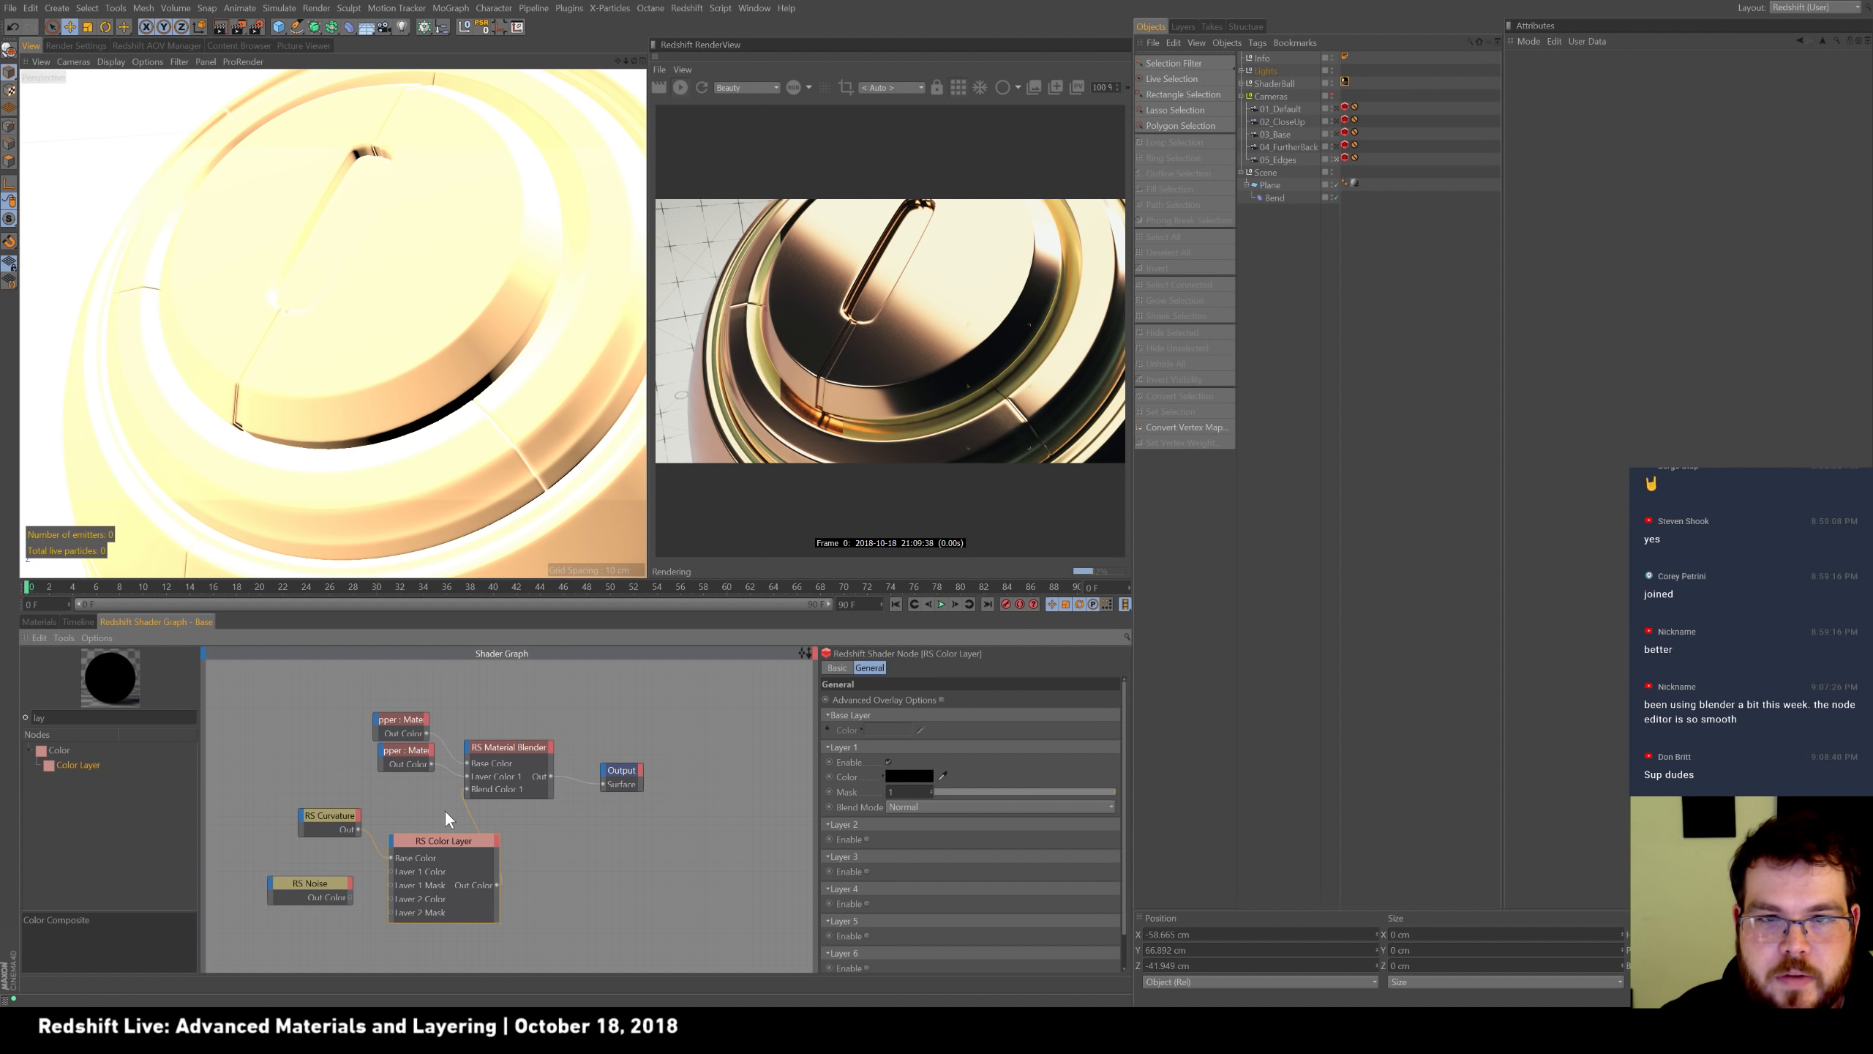
Switch the render view from bucket to progressive rendering and disable Layer 1 of the RS Color Layer.
{"action": "left_click", "coordinate": [958, 86]}
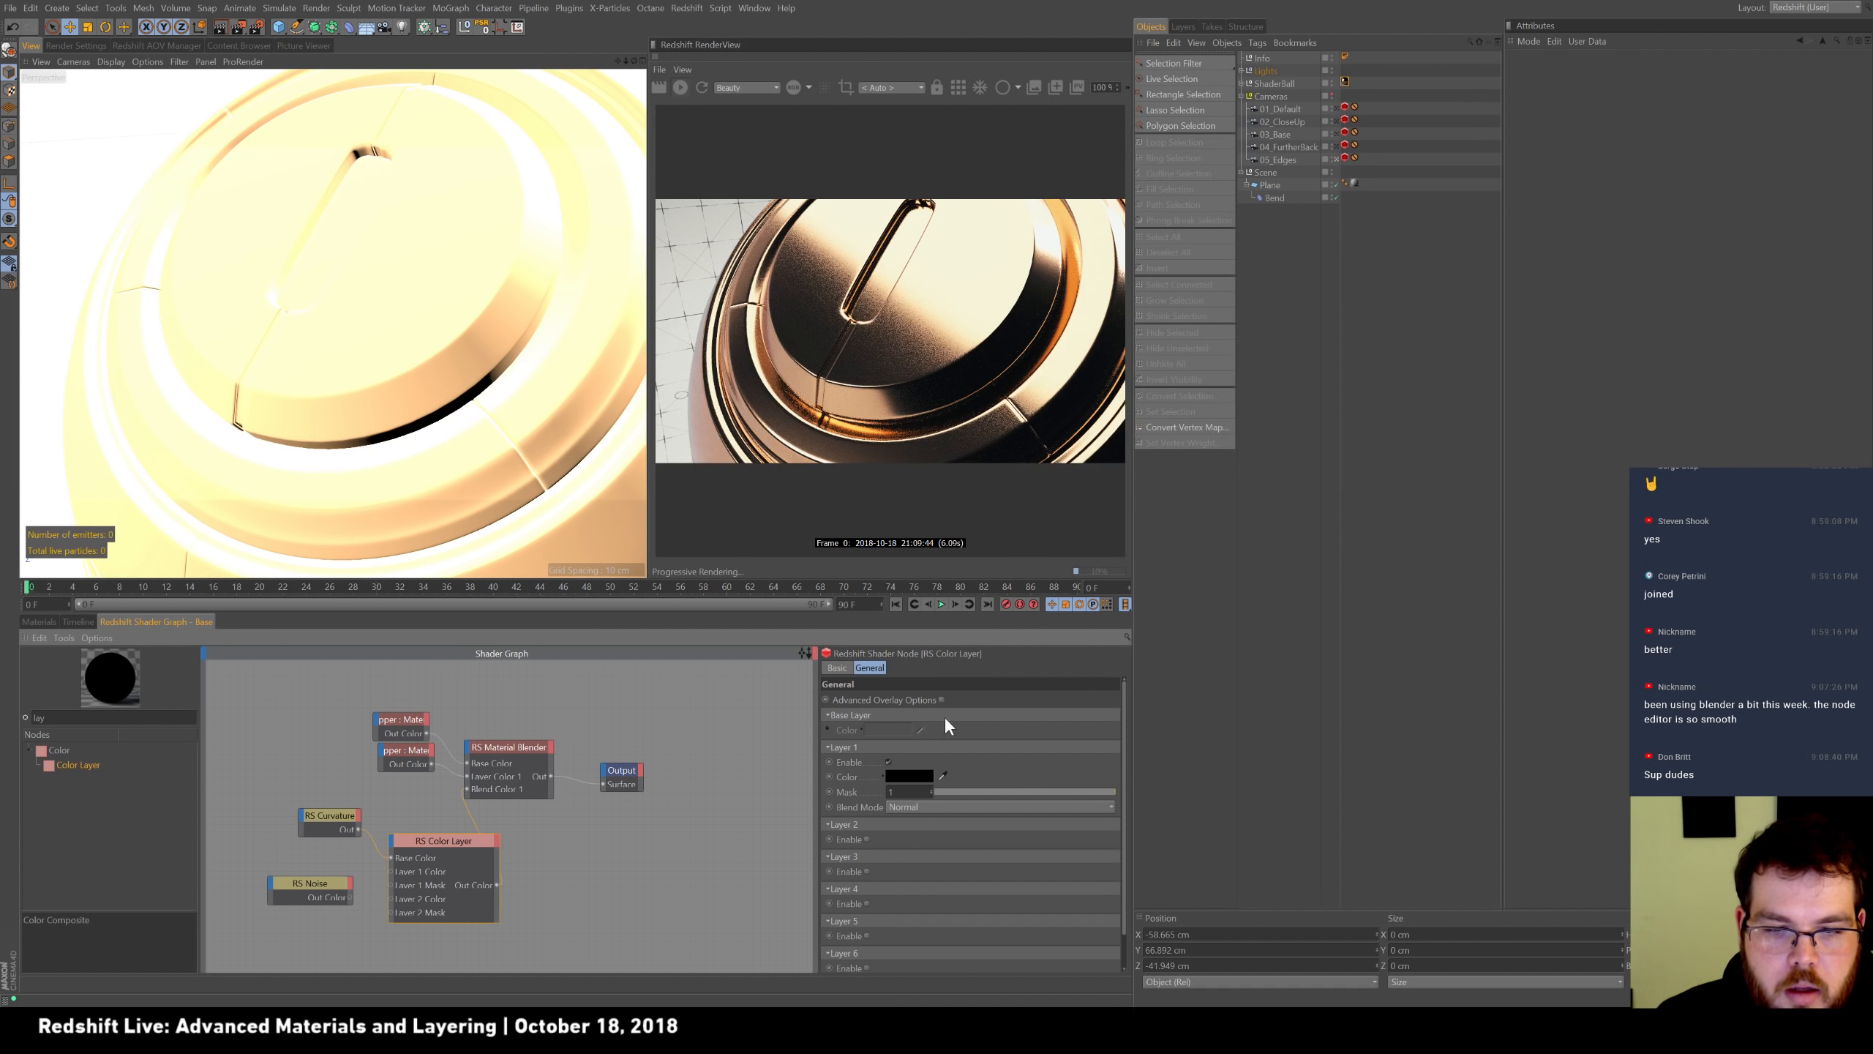
{"action": "left_click", "coordinate": [888, 762]}
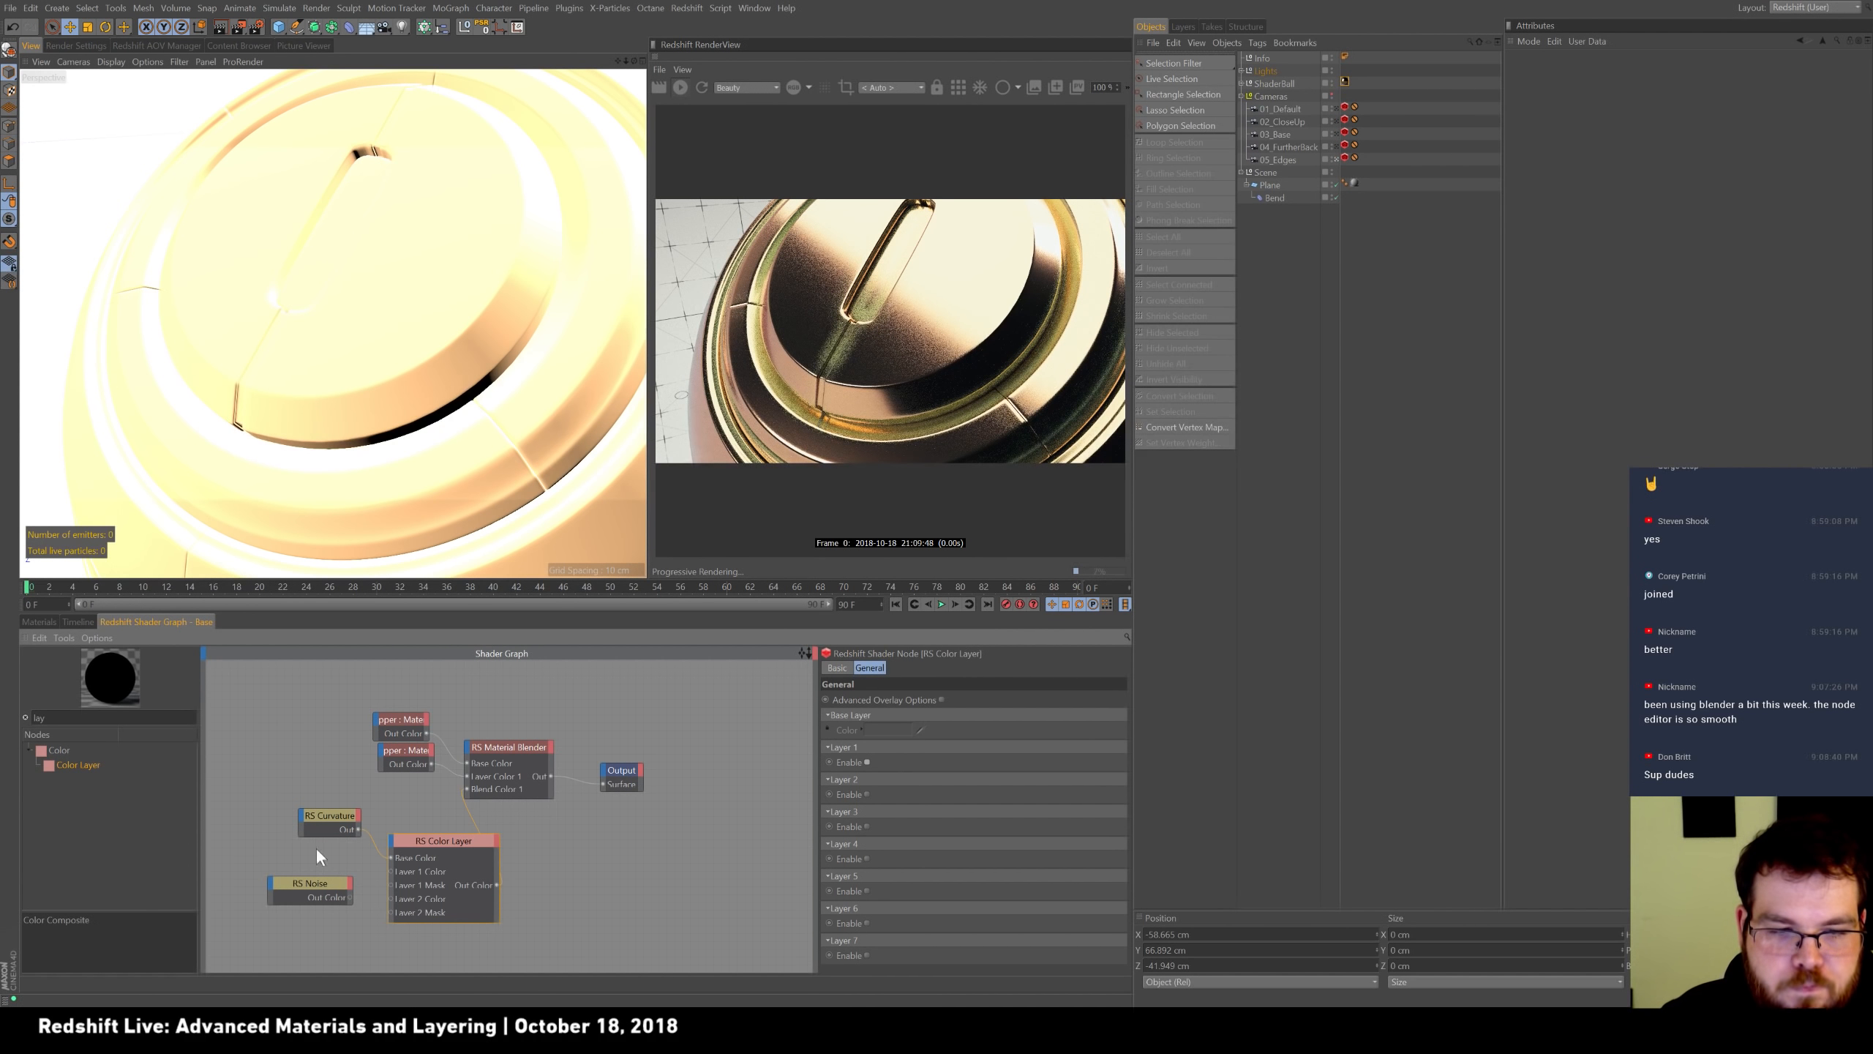
Connect the RS Noise's Out Color to the RS Color Layer's Layer 1 Color, tidy both texture nodes and enable Layer 1.
{"action": "left_click_drag", "start_coordinate": [329, 885], "coordinate": [329, 873]}
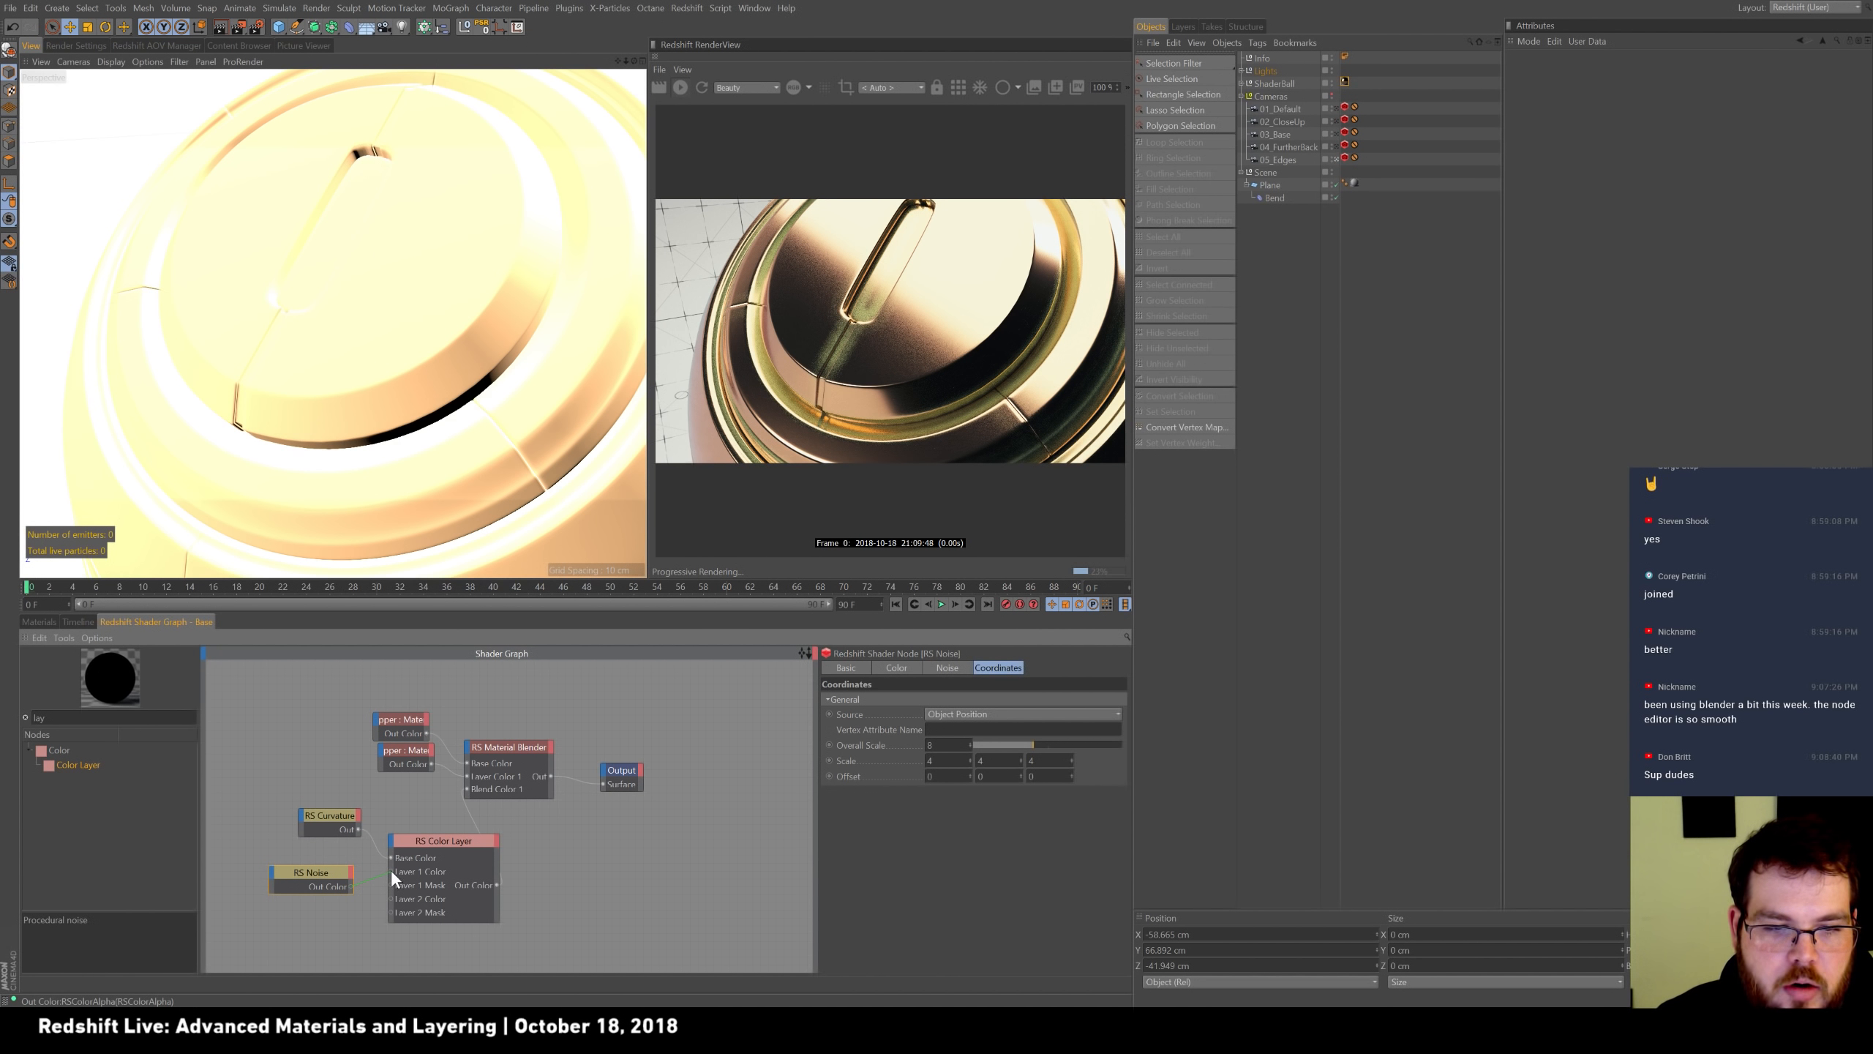
{"action": "left_click_drag", "start_coordinate": [401, 870], "coordinate": [395, 872]}
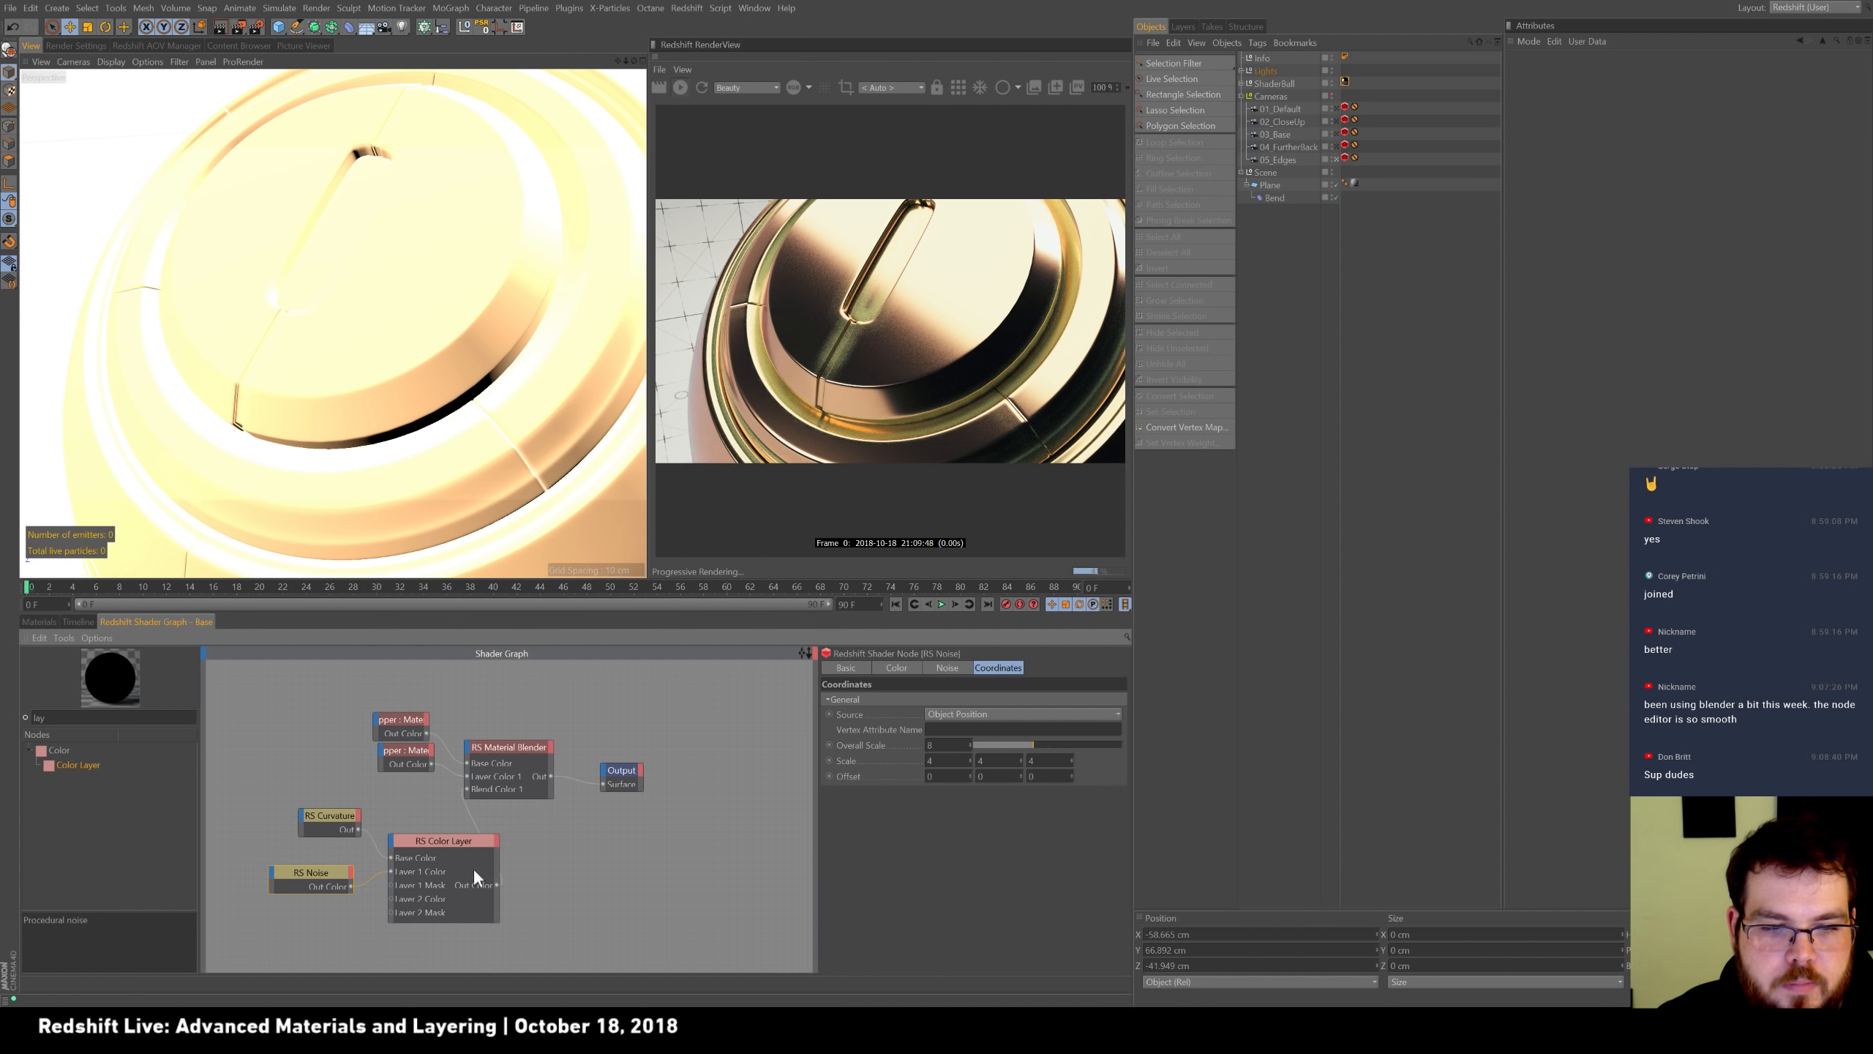
{"action": "left_click_drag", "start_coordinate": [335, 817], "coordinate": [302, 817]}
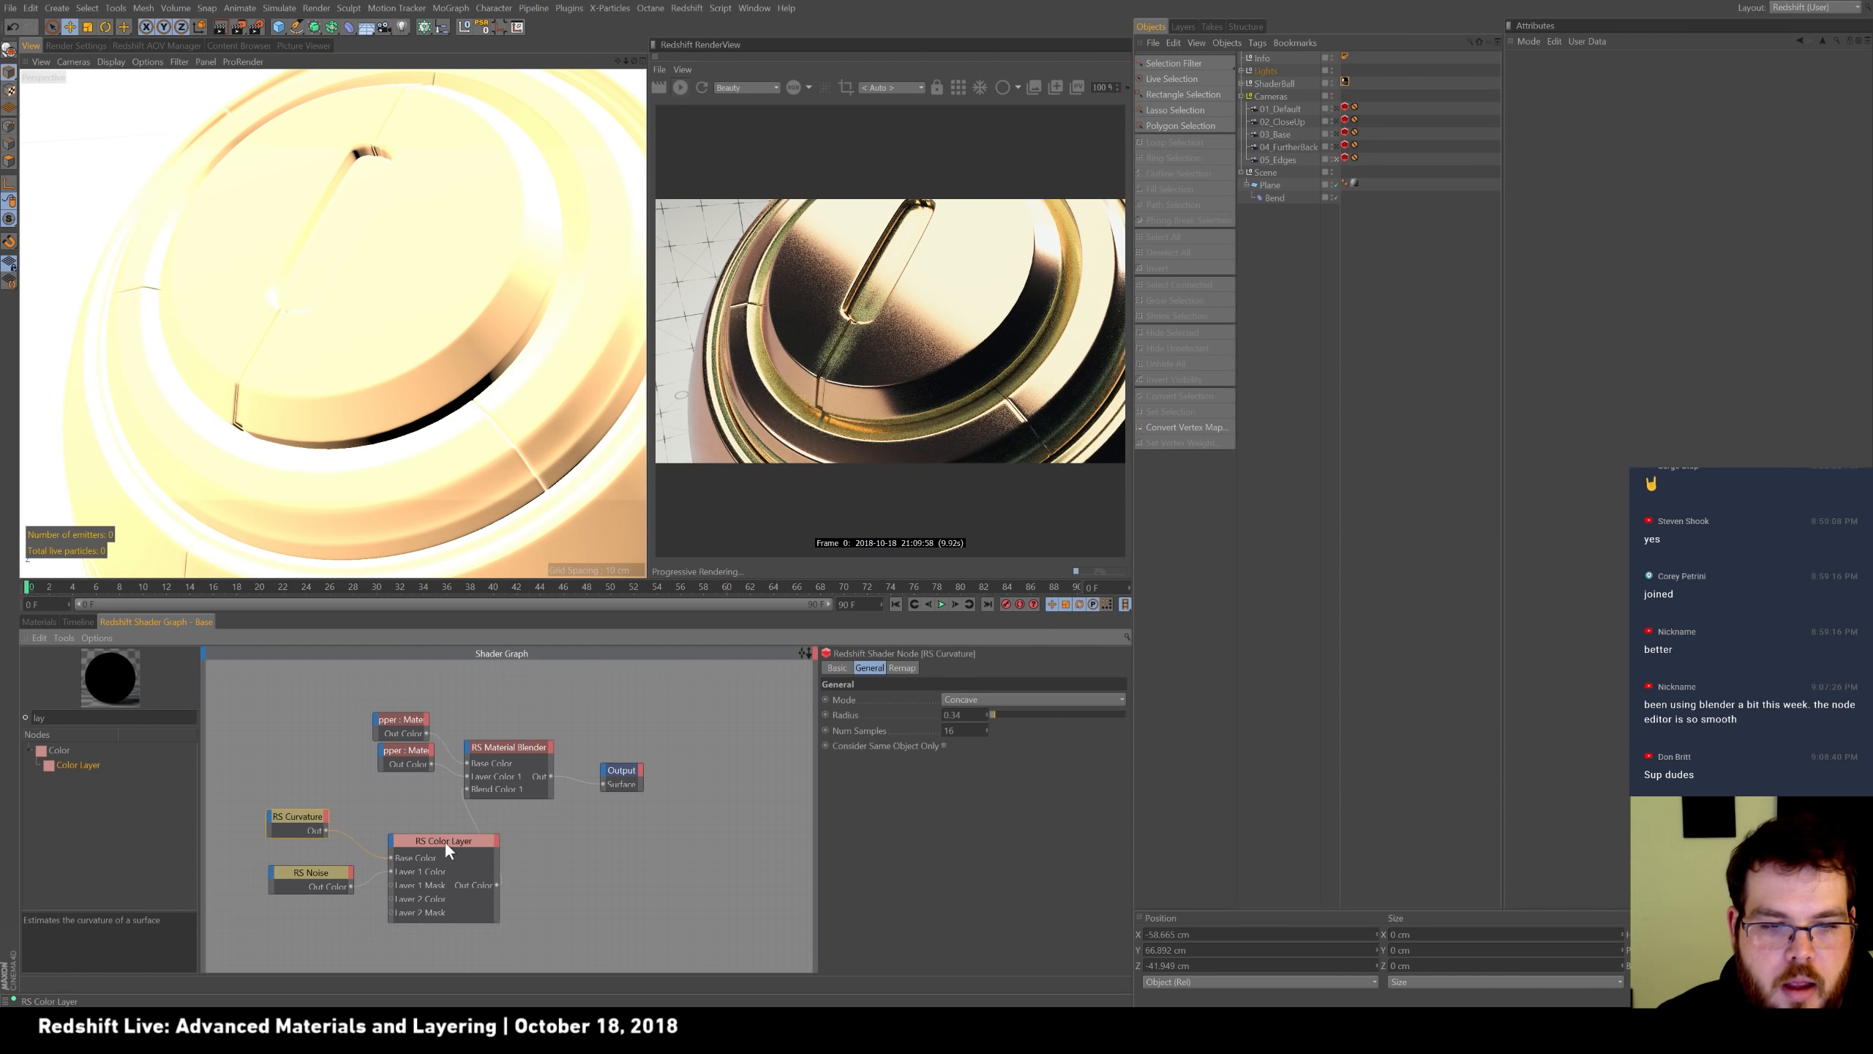
{"action": "left_click", "coordinate": [442, 841]}
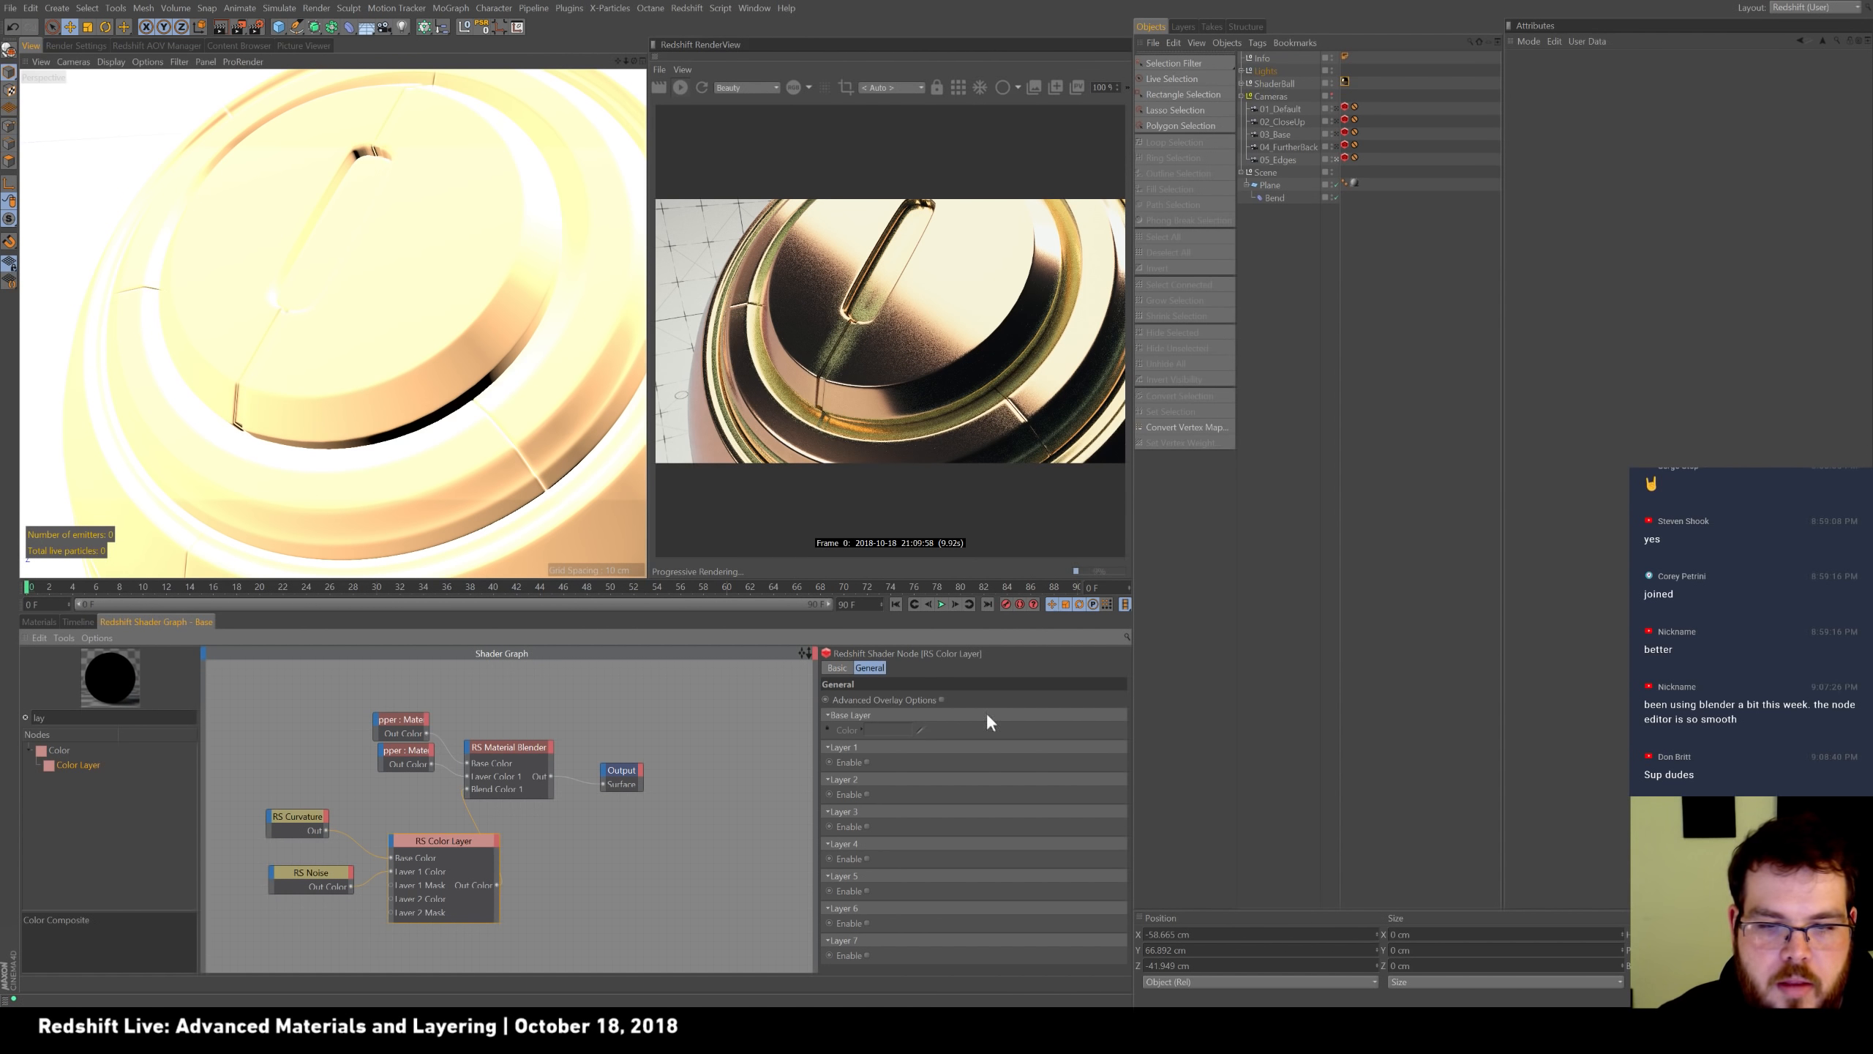
{"action": "left_click", "coordinate": [867, 762]}
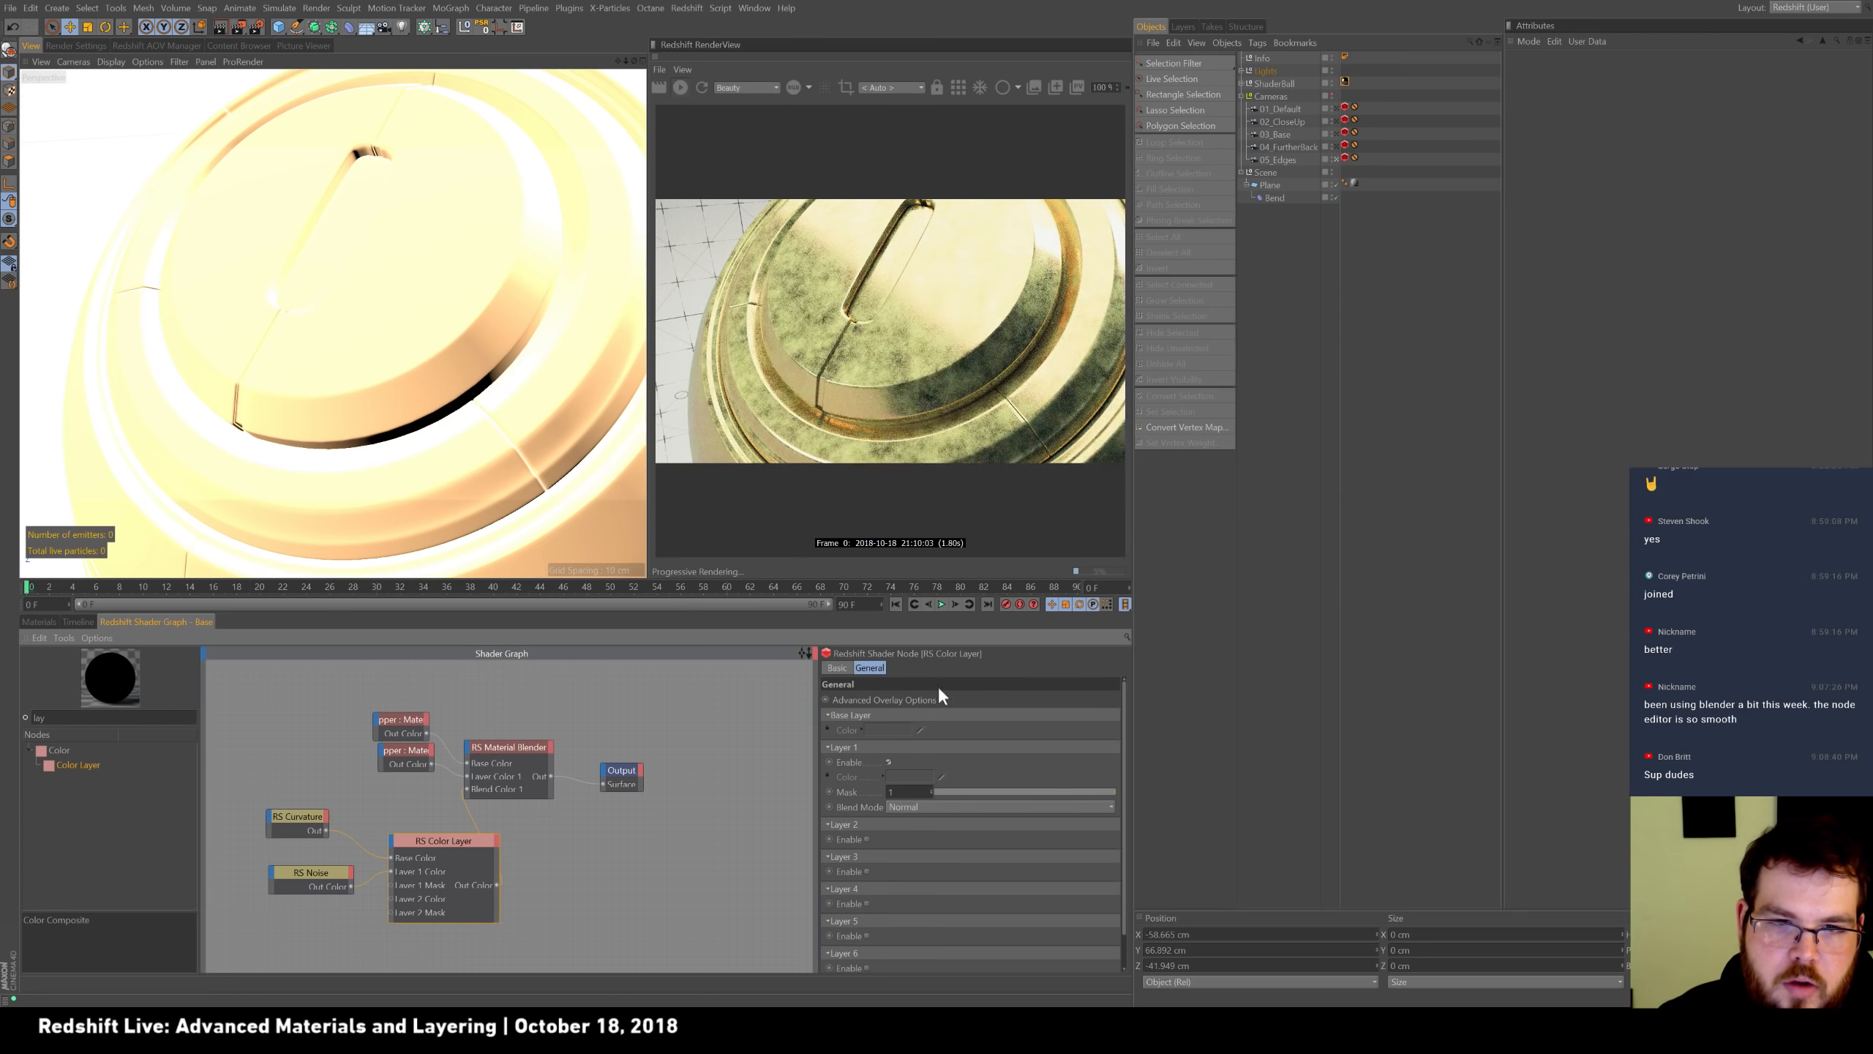
Set Layer 1's Blend Mode to Subtract on the RS Color Layer and switch the render view to bucket rendering.
{"action": "left_click", "coordinate": [947, 807]}
{"action": "left_click", "coordinate": [947, 605]}
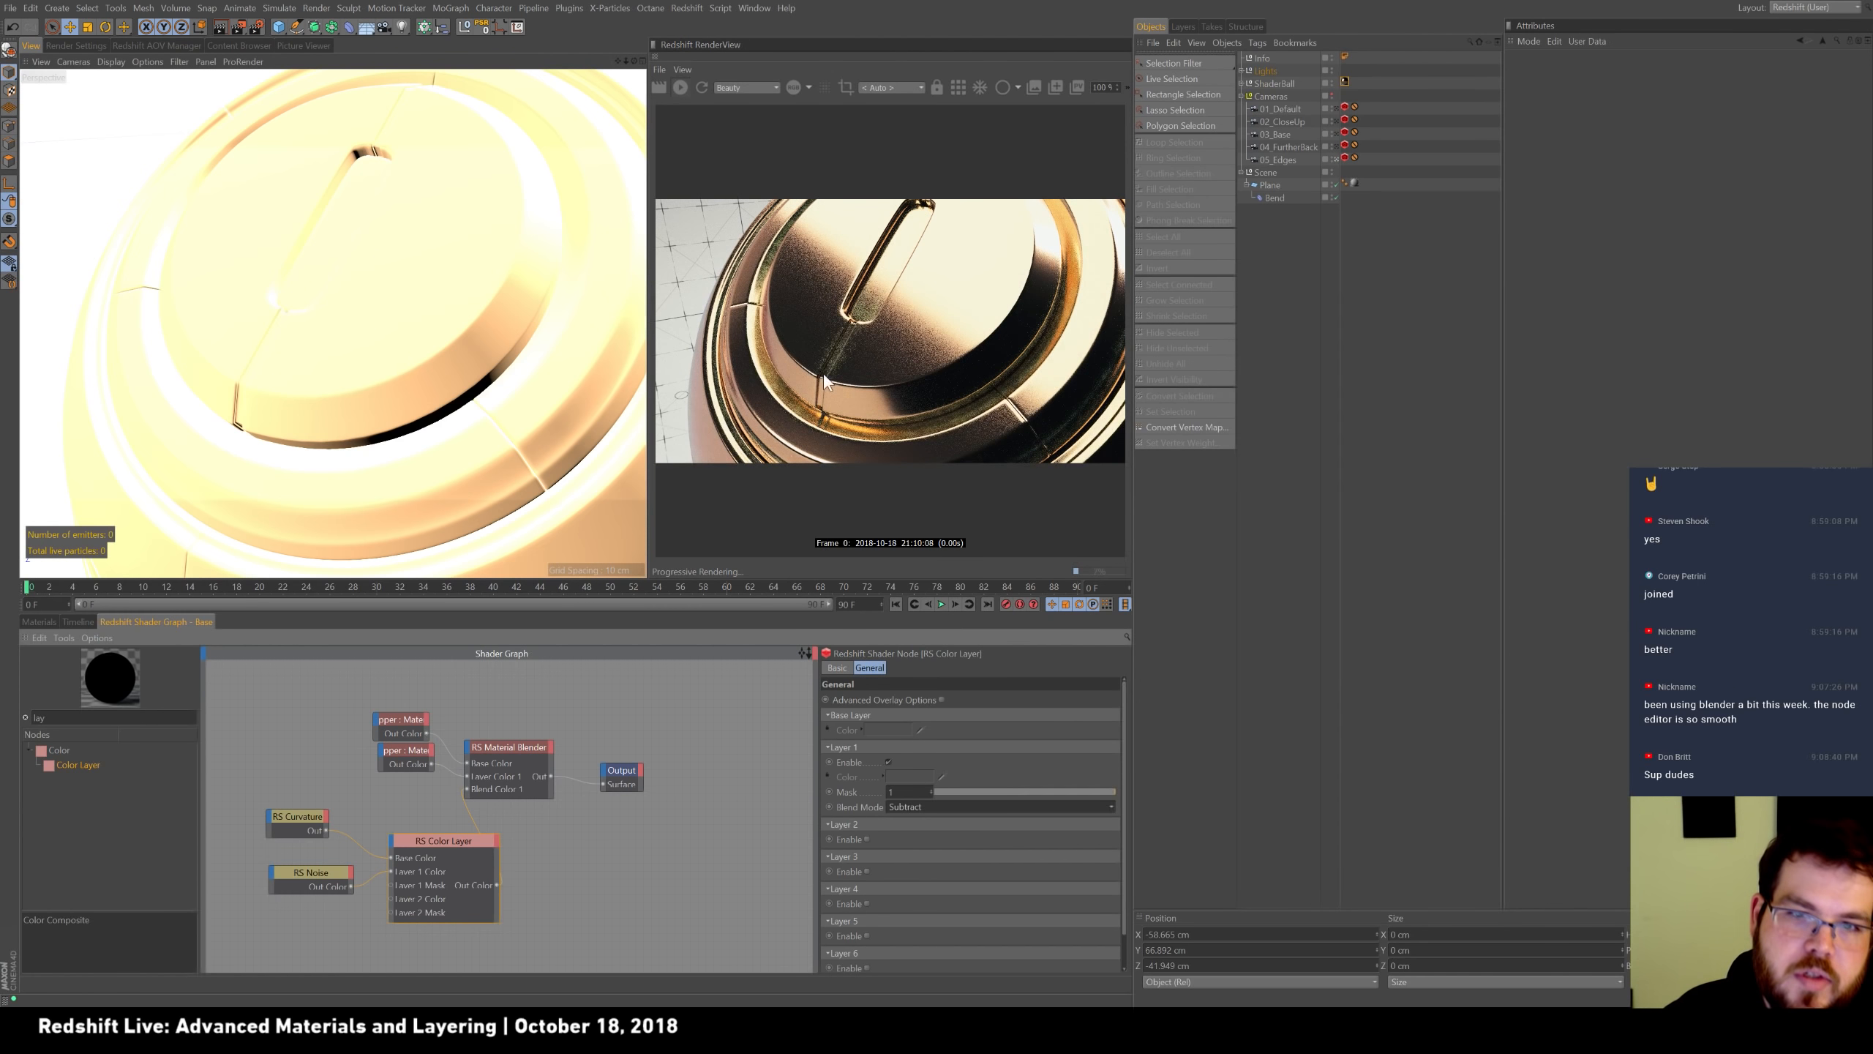
{"action": "left_click", "coordinate": [957, 88]}
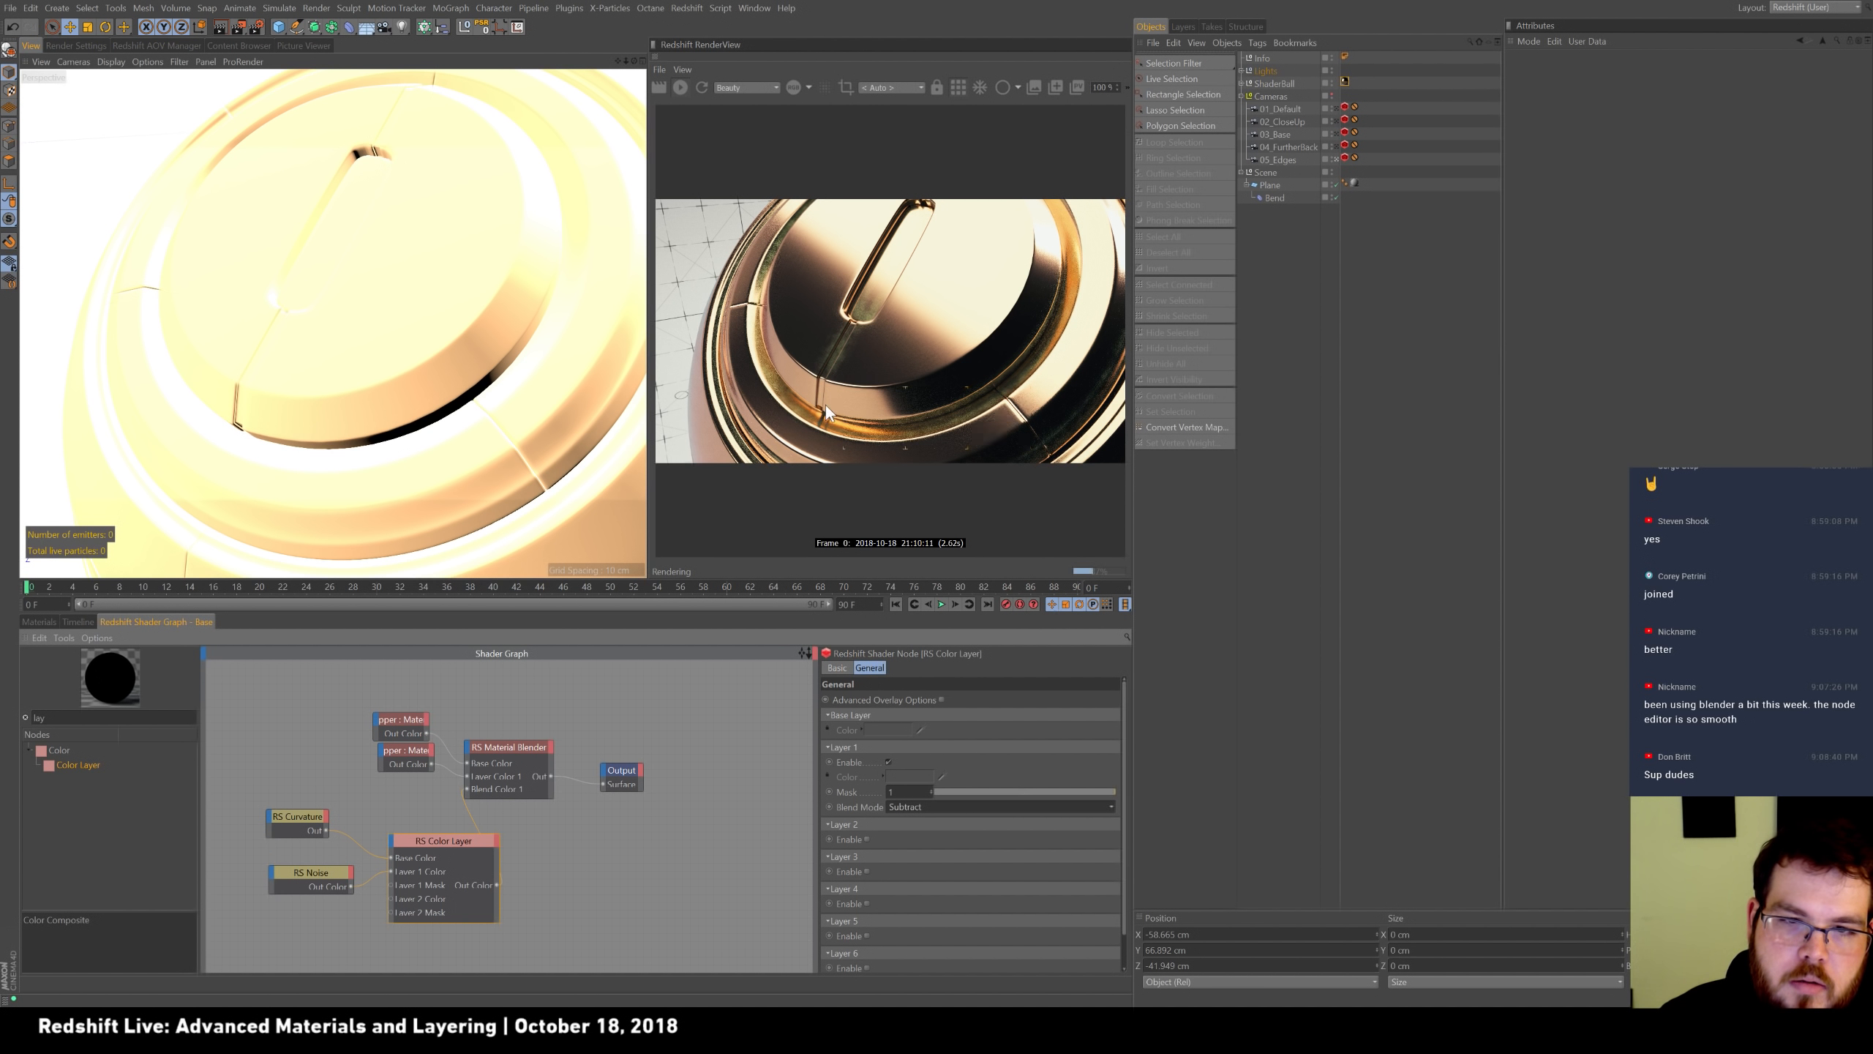
Set Layer 1's Mask to 0.511 on the RS Color Layer and spread out the Output, RS Material Blender and RS Color Layer nodes.
{"action": "left_click_drag", "start_coordinate": [1090, 792], "coordinate": [1037, 794]}
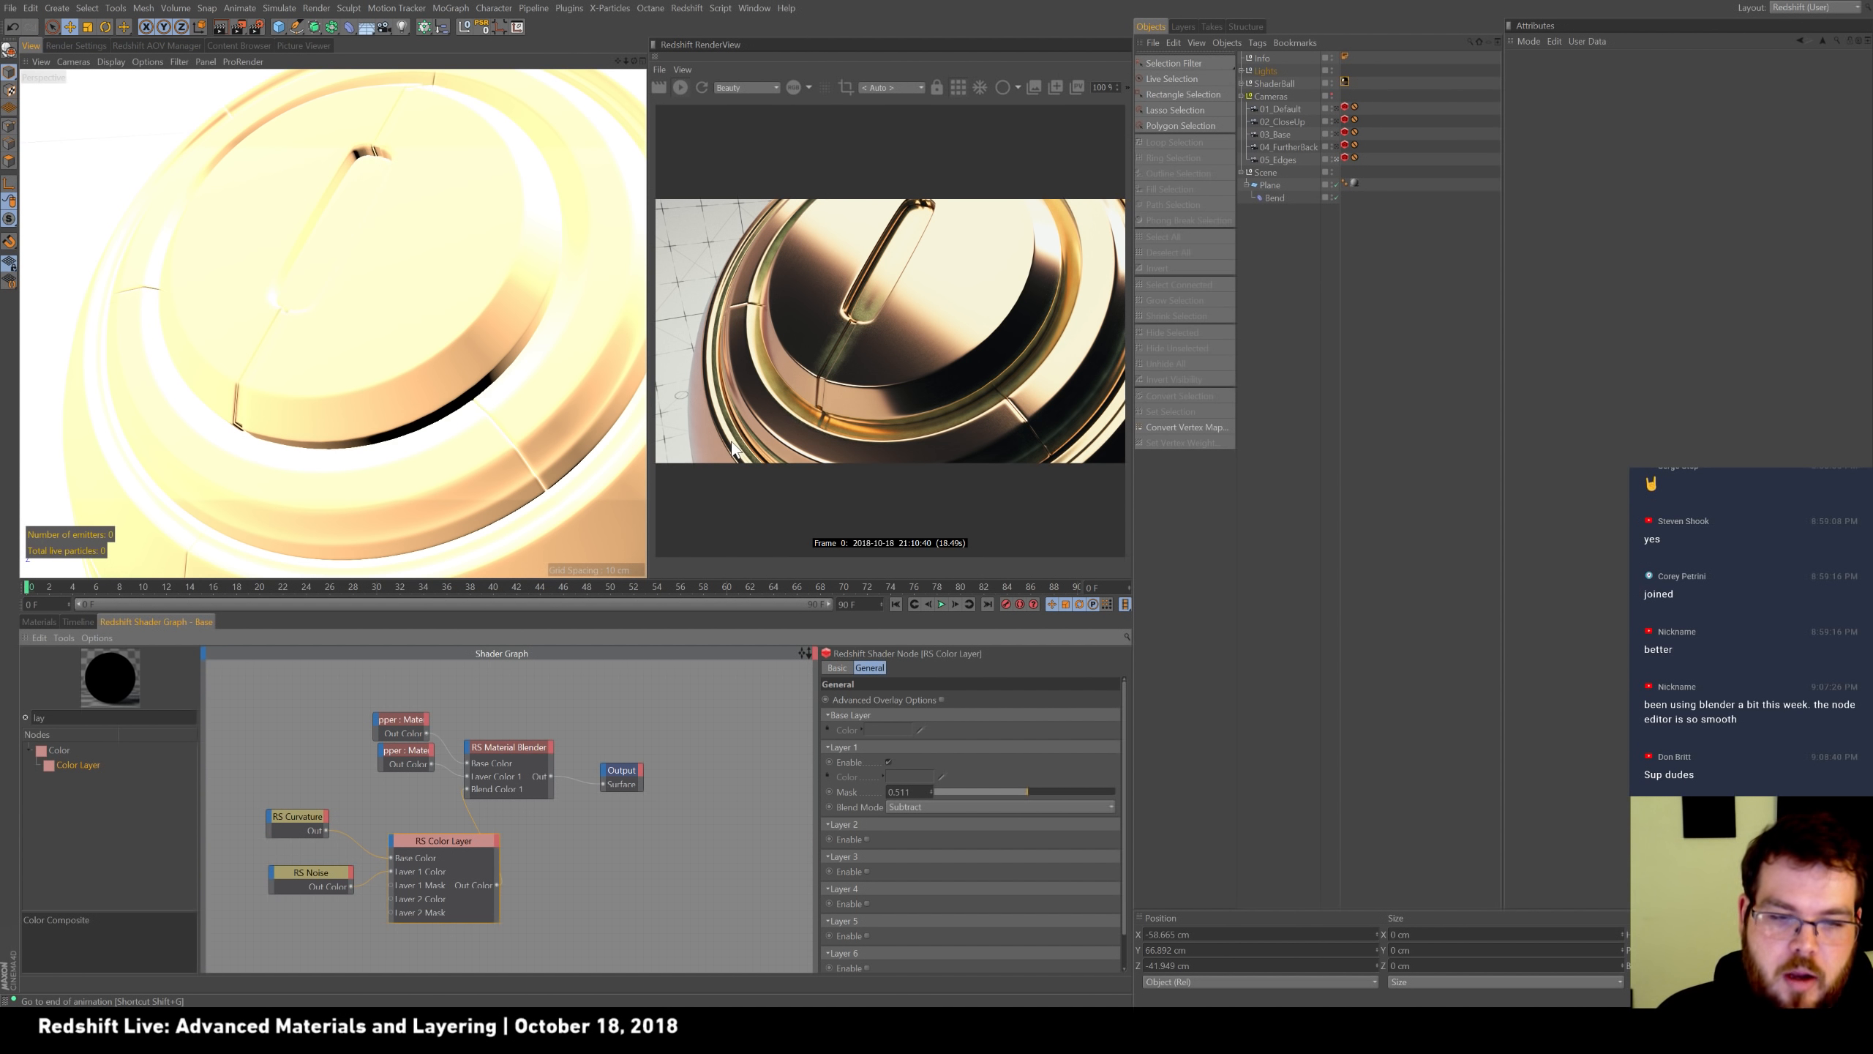
{"action": "left_click_drag", "start_coordinate": [638, 770], "coordinate": [727, 759]}
{"action": "left_click_drag", "start_coordinate": [526, 745], "coordinate": [601, 735]}
{"action": "left_click_drag", "start_coordinate": [456, 842], "coordinate": [474, 818]}
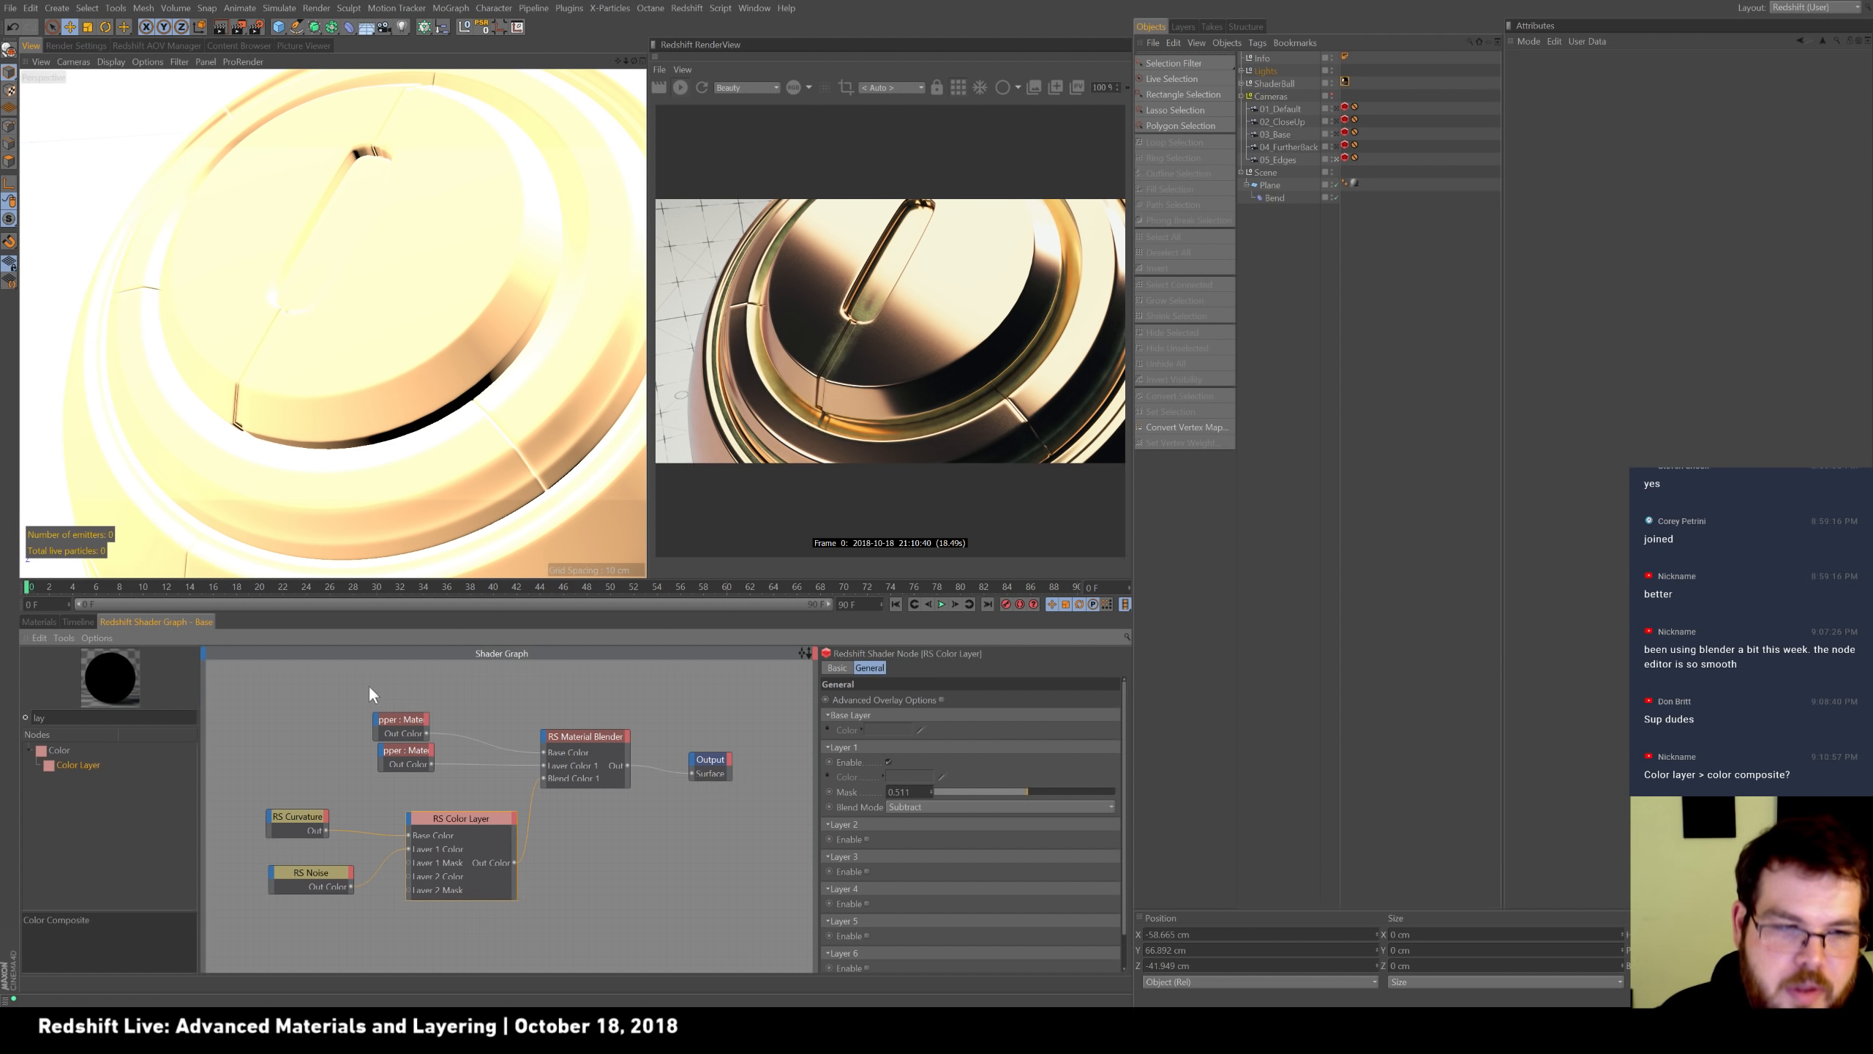
Search the node list for "comp" and add a Color Composite node to the graph beneath the RS Material Blender.
{"action": "key", "text": "BackSpace"}
{"action": "key", "text": "BackSpace"}
{"action": "key", "text": "BackSpace"}
{"action": "type", "text": "comp"}
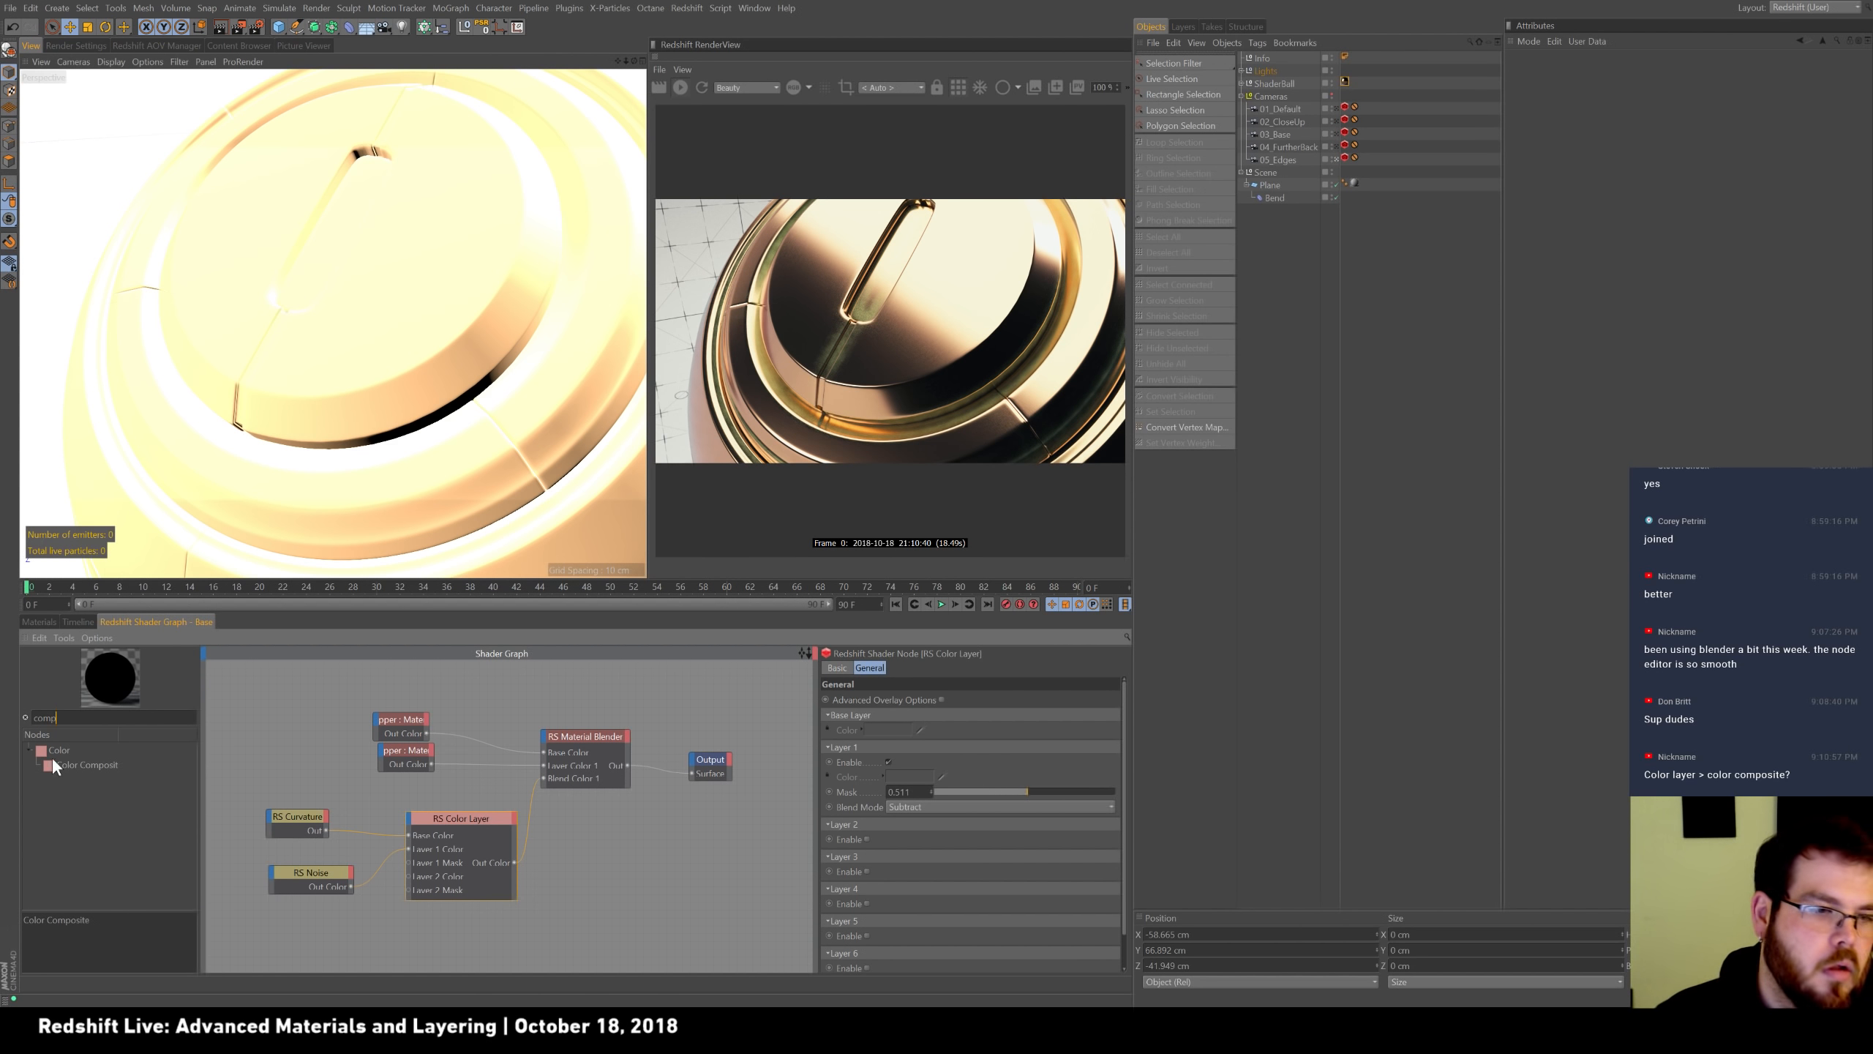
{"action": "left_click_drag", "start_coordinate": [54, 768], "coordinate": [626, 862]}
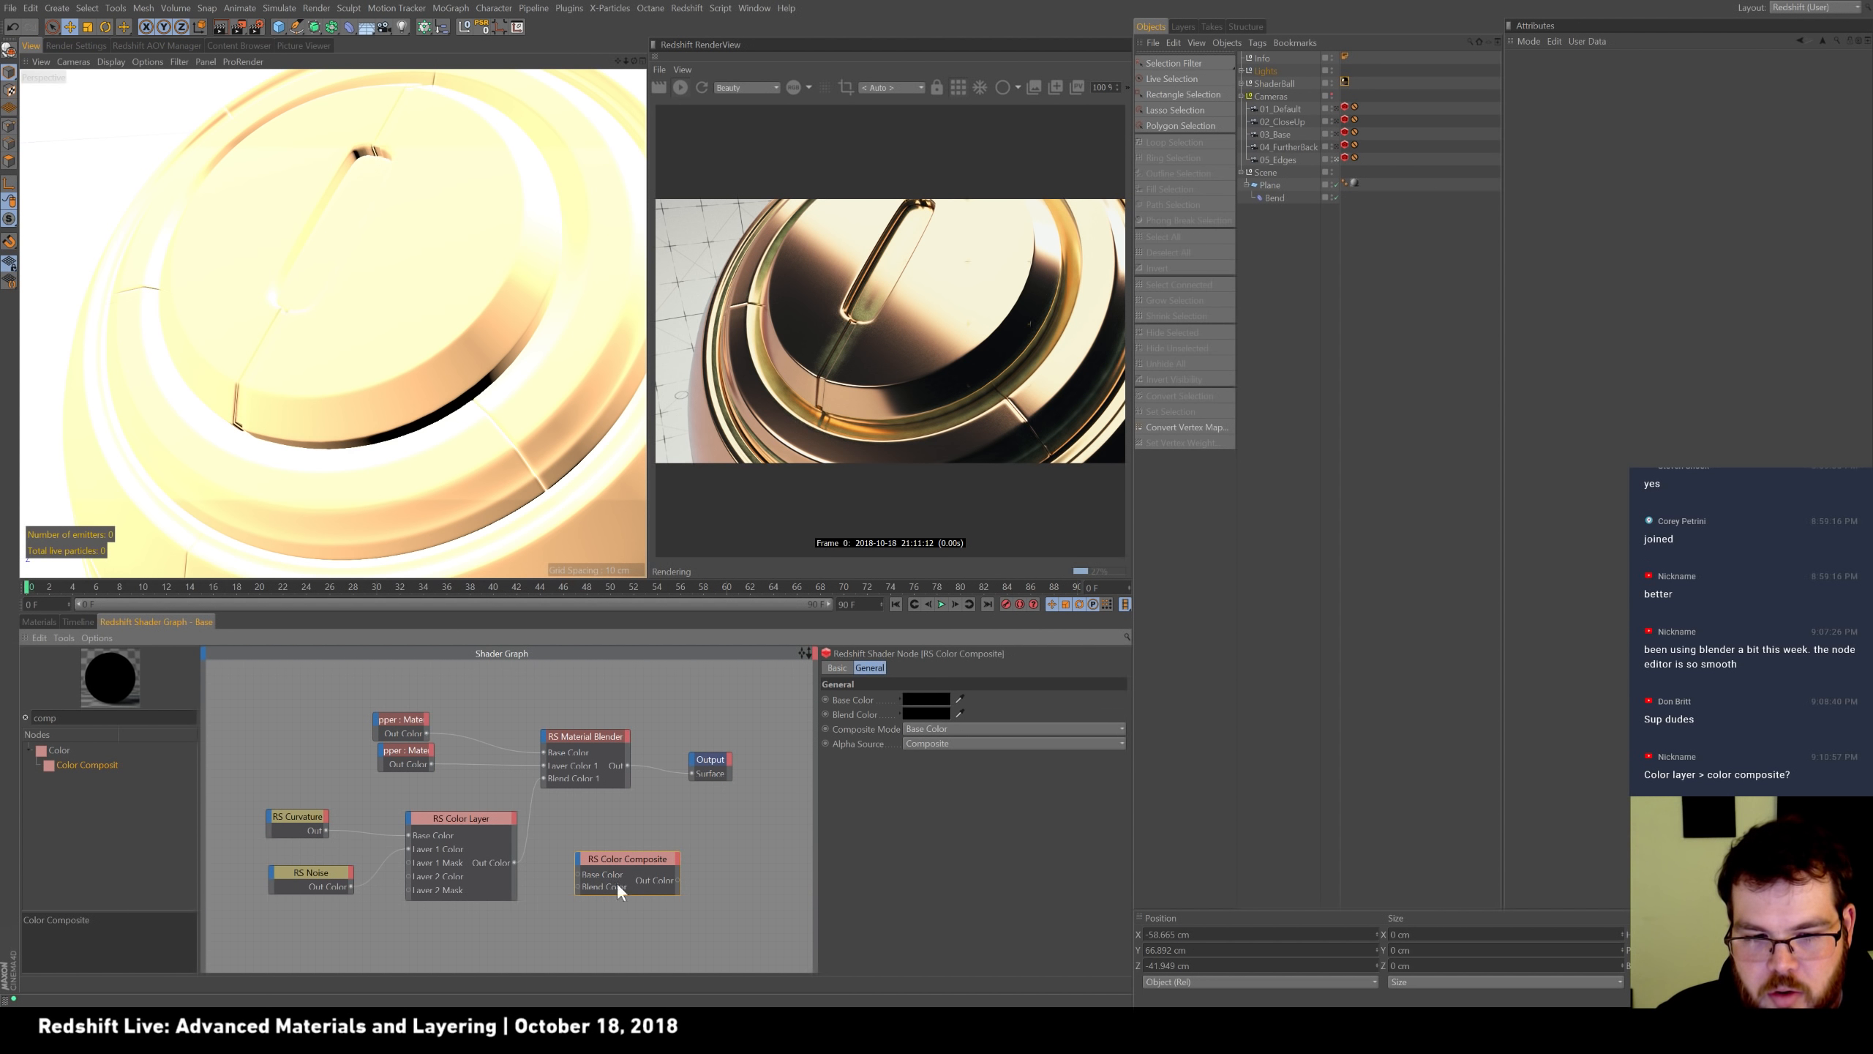
Compare the RS Color Composite's Composite Mode options with the RS Color Layer's Layer 1 Blend Mode options and its list of layers.
{"action": "left_click", "coordinate": [1065, 729]}
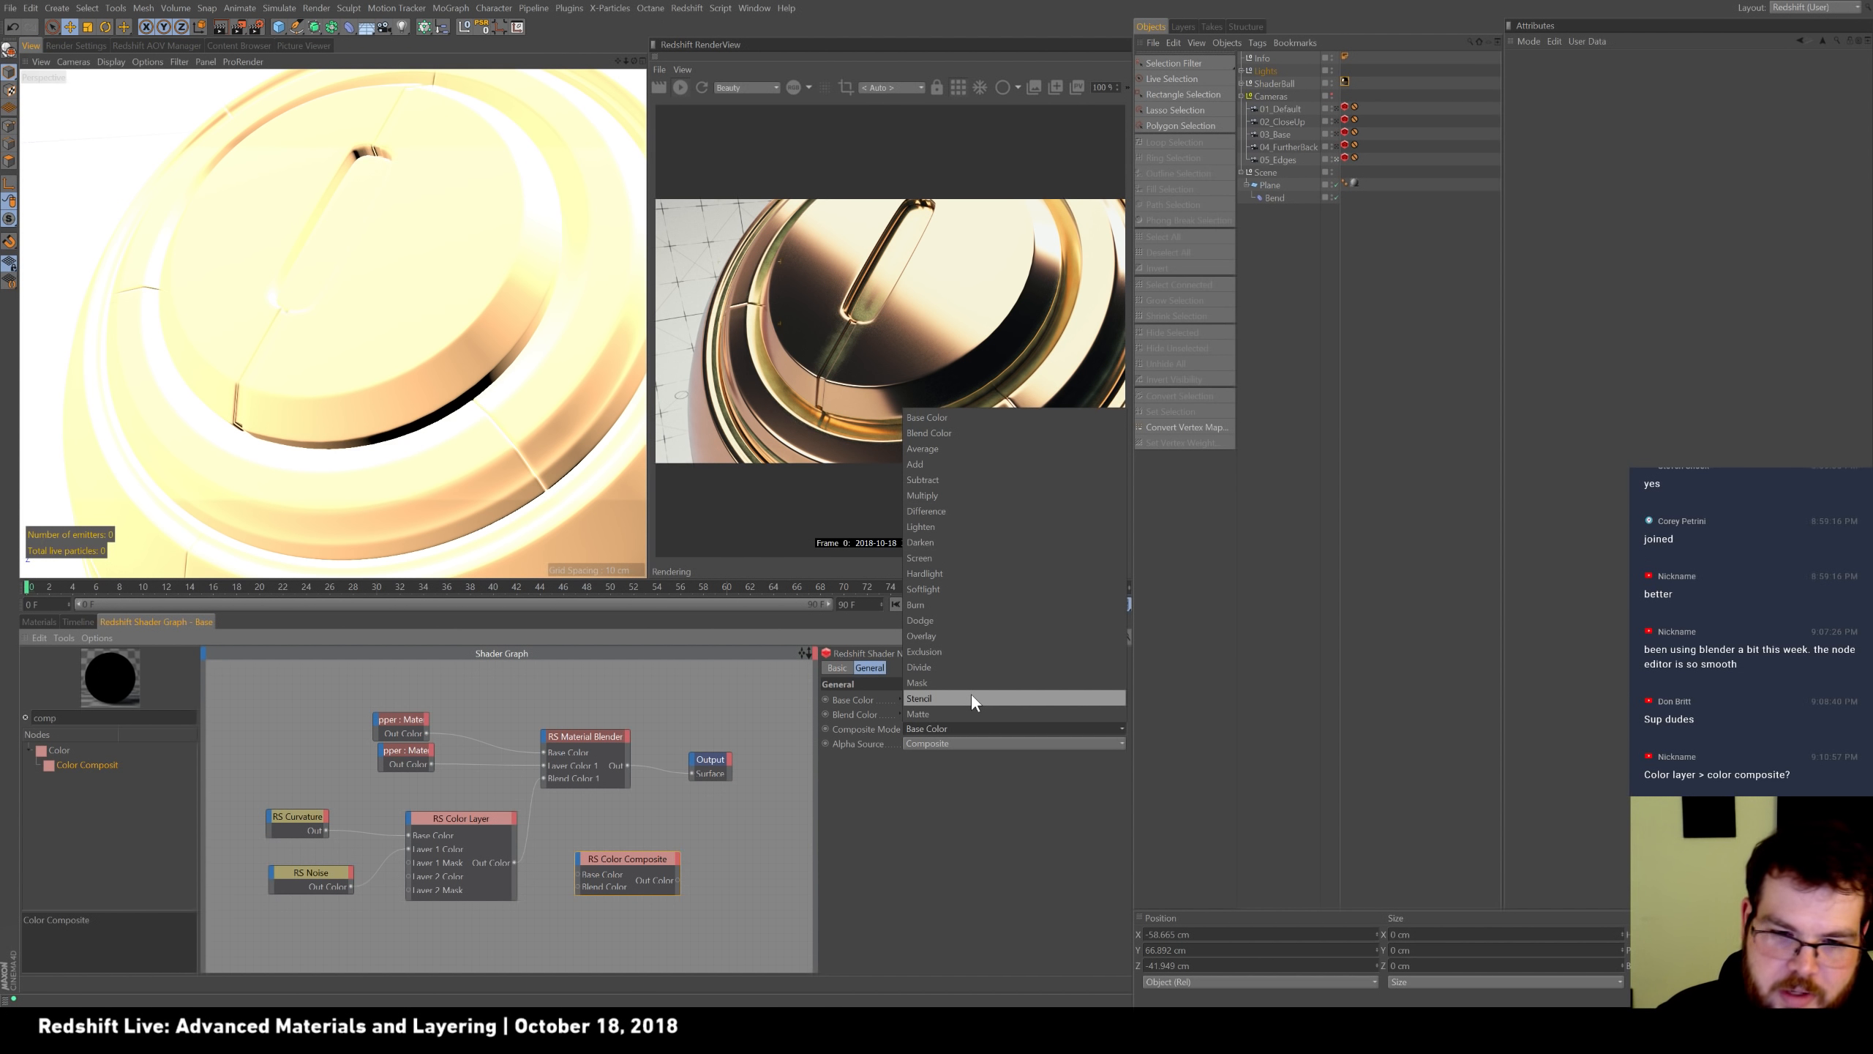
{"action": "left_click", "coordinate": [483, 833]}
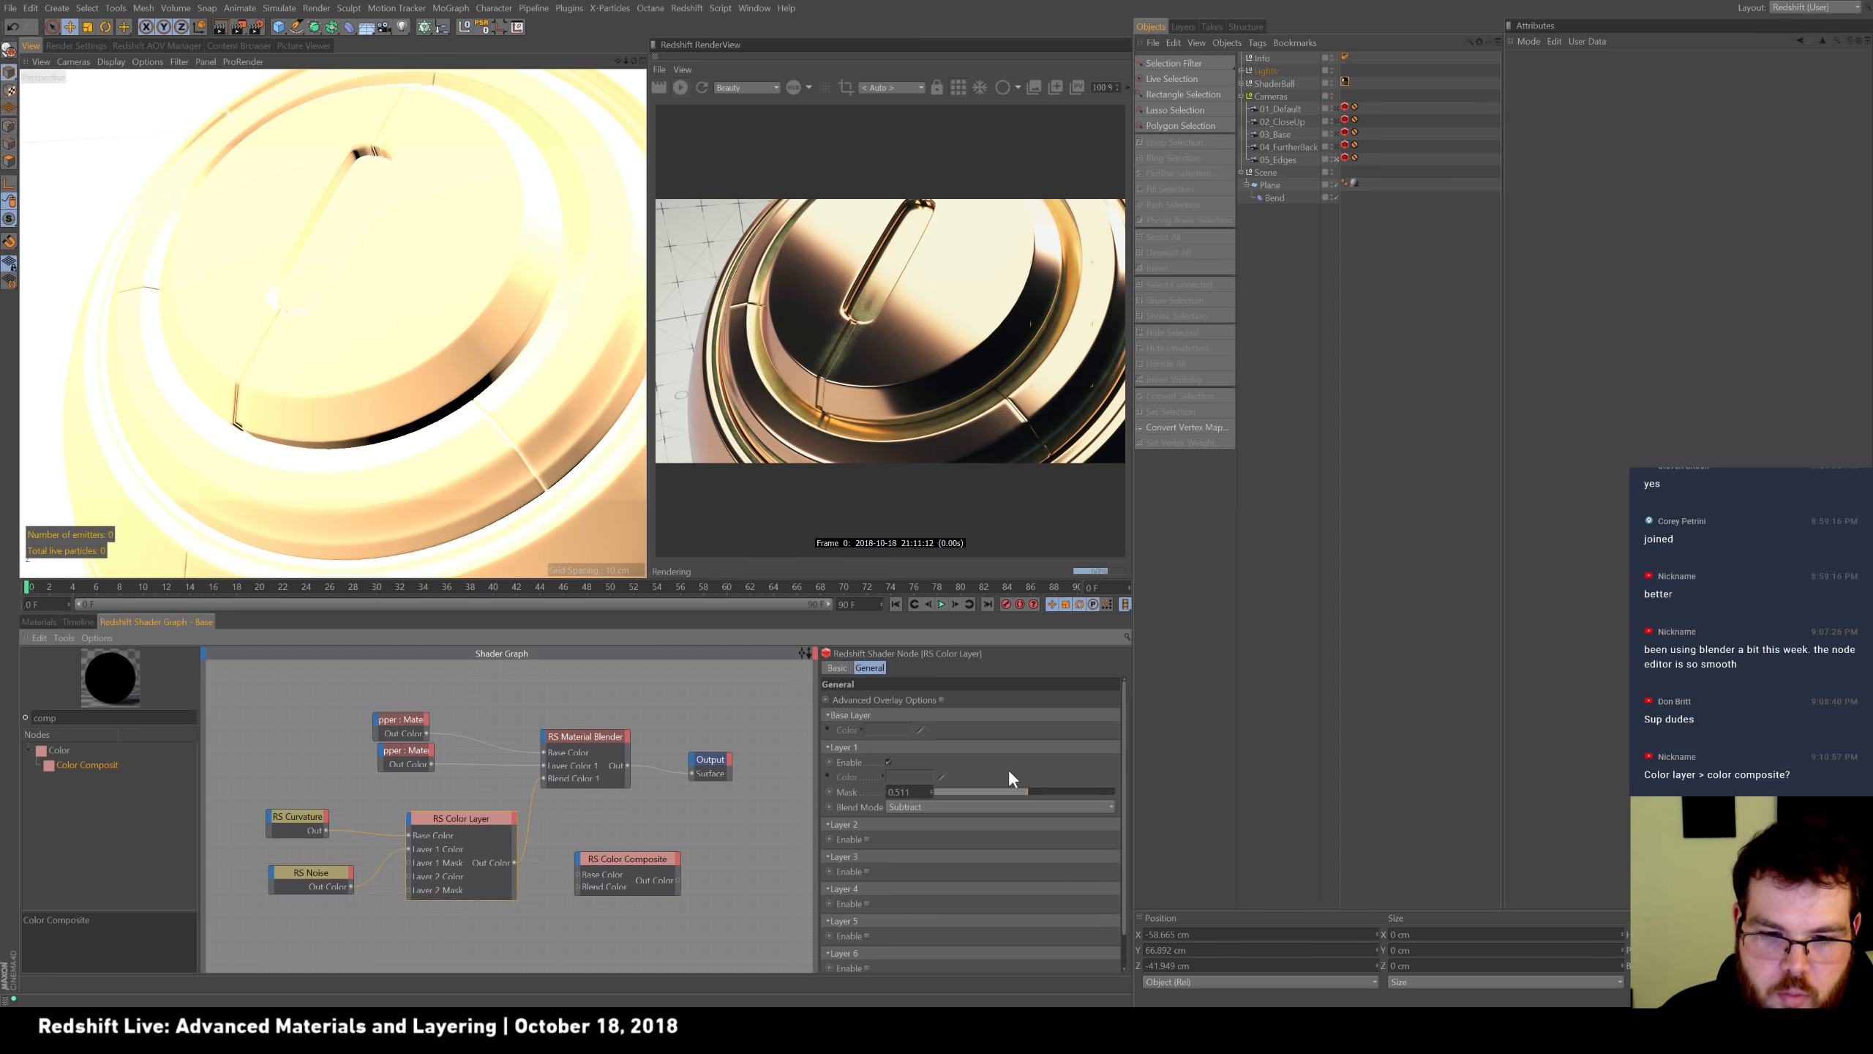
{"action": "left_click", "coordinate": [1013, 805]}
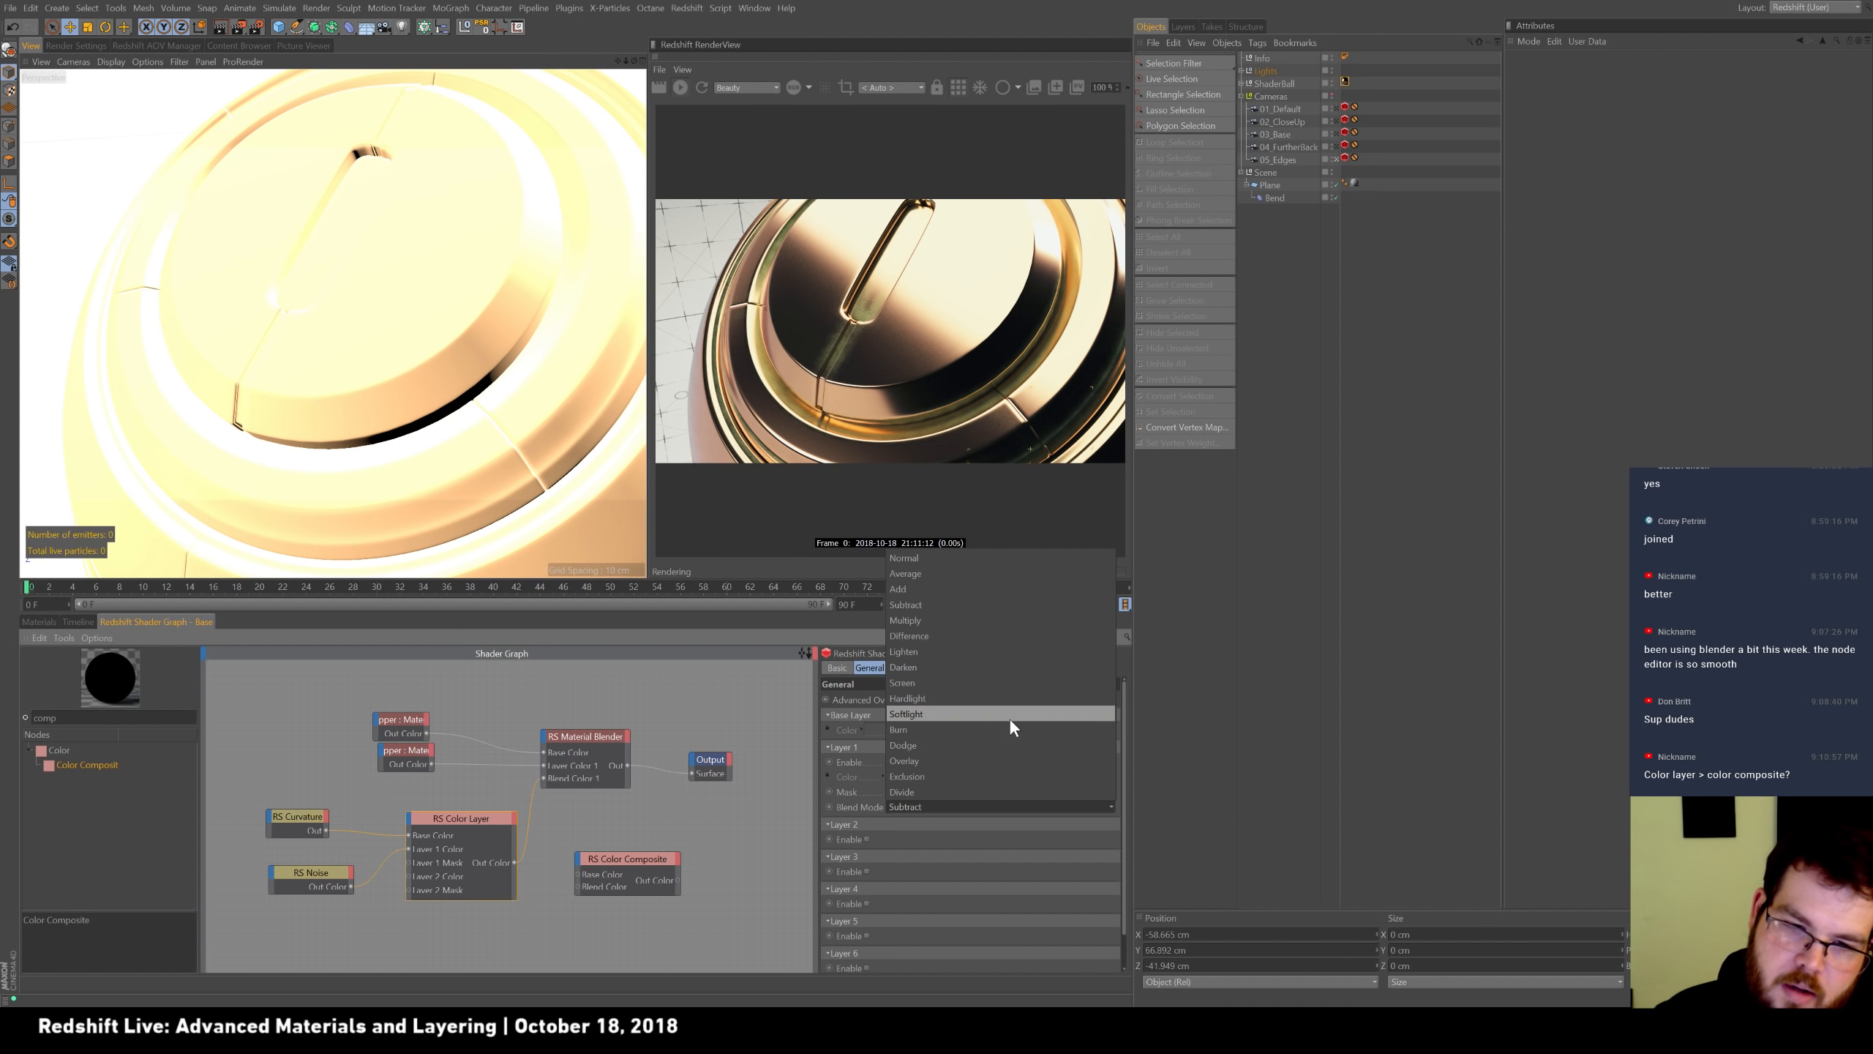
{"action": "left_click", "coordinate": [752, 802]}
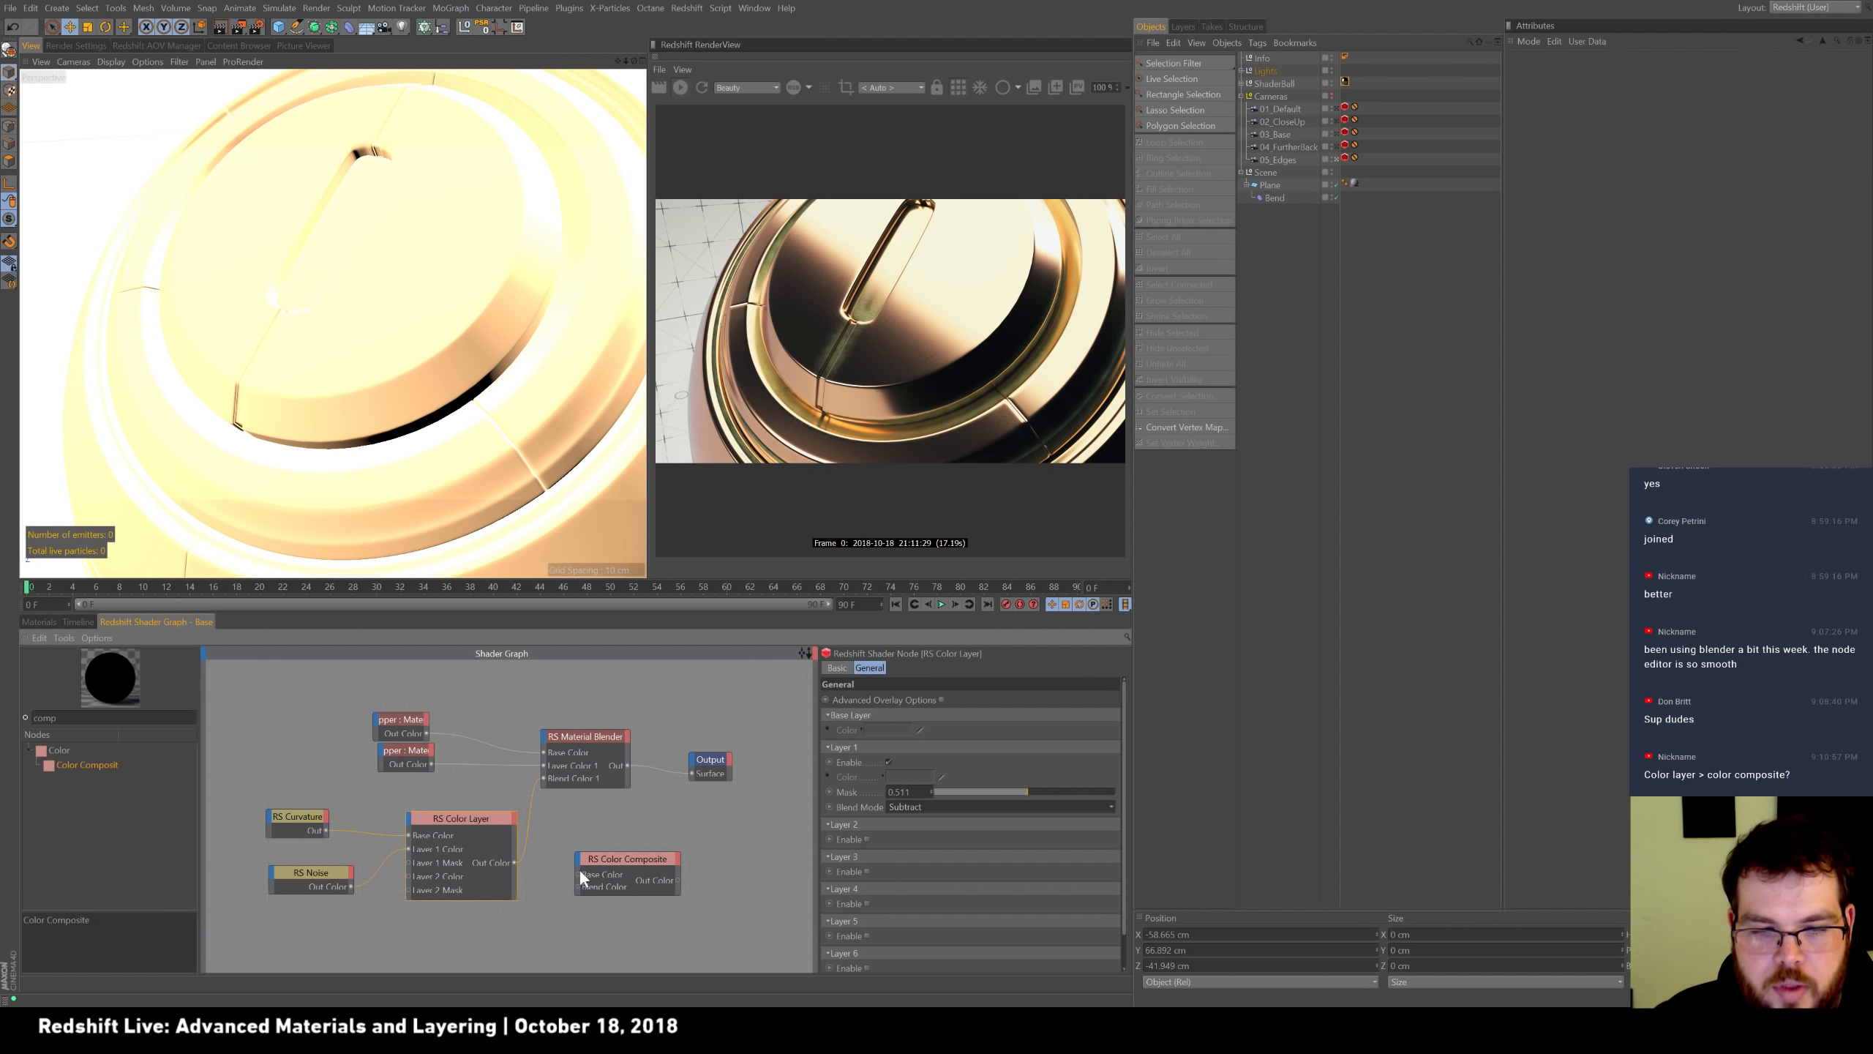
{"action": "scroll", "coordinate": [1115, 852], "scroll_direction": "down", "scroll_amount": 2}
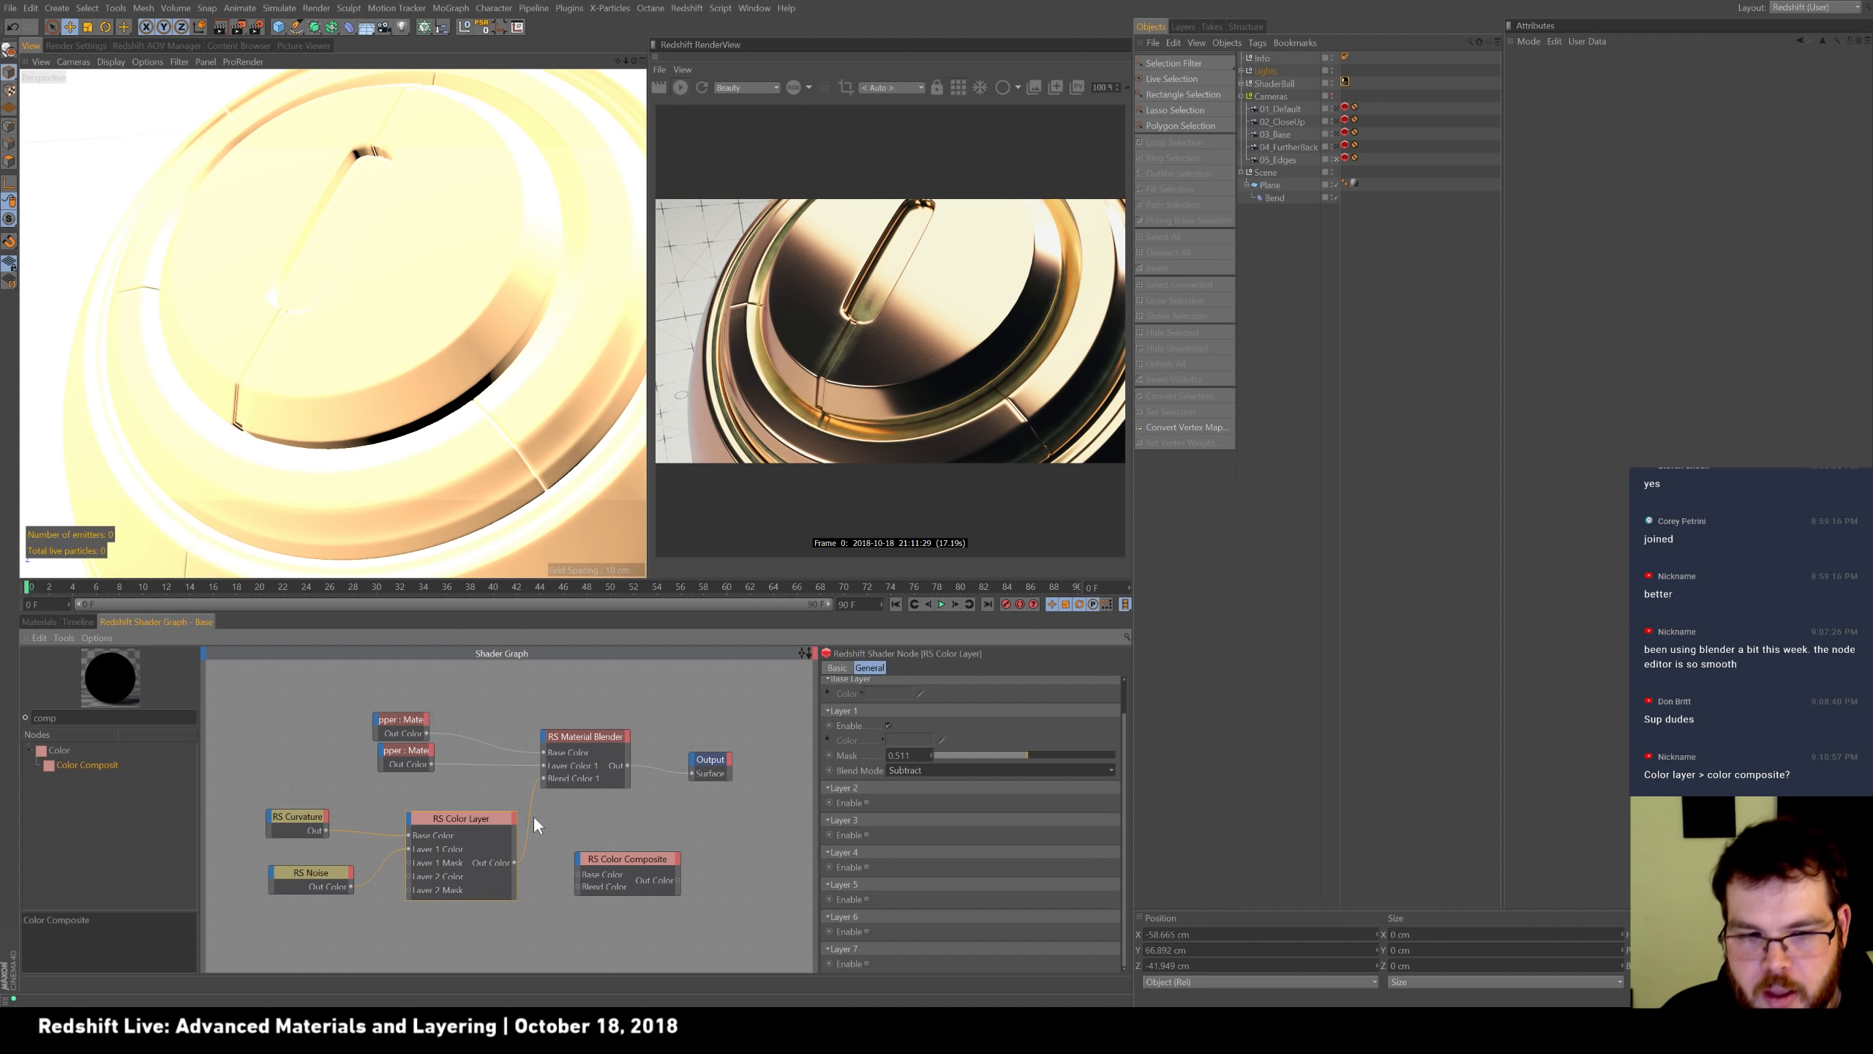
Duplicate the RS Noise beneath the original and connect the copy's Out Color to the RS Color Layer's Layer 1 Mask.
{"action": "left_click_drag", "start_coordinate": [303, 871], "coordinate": [297, 856]}
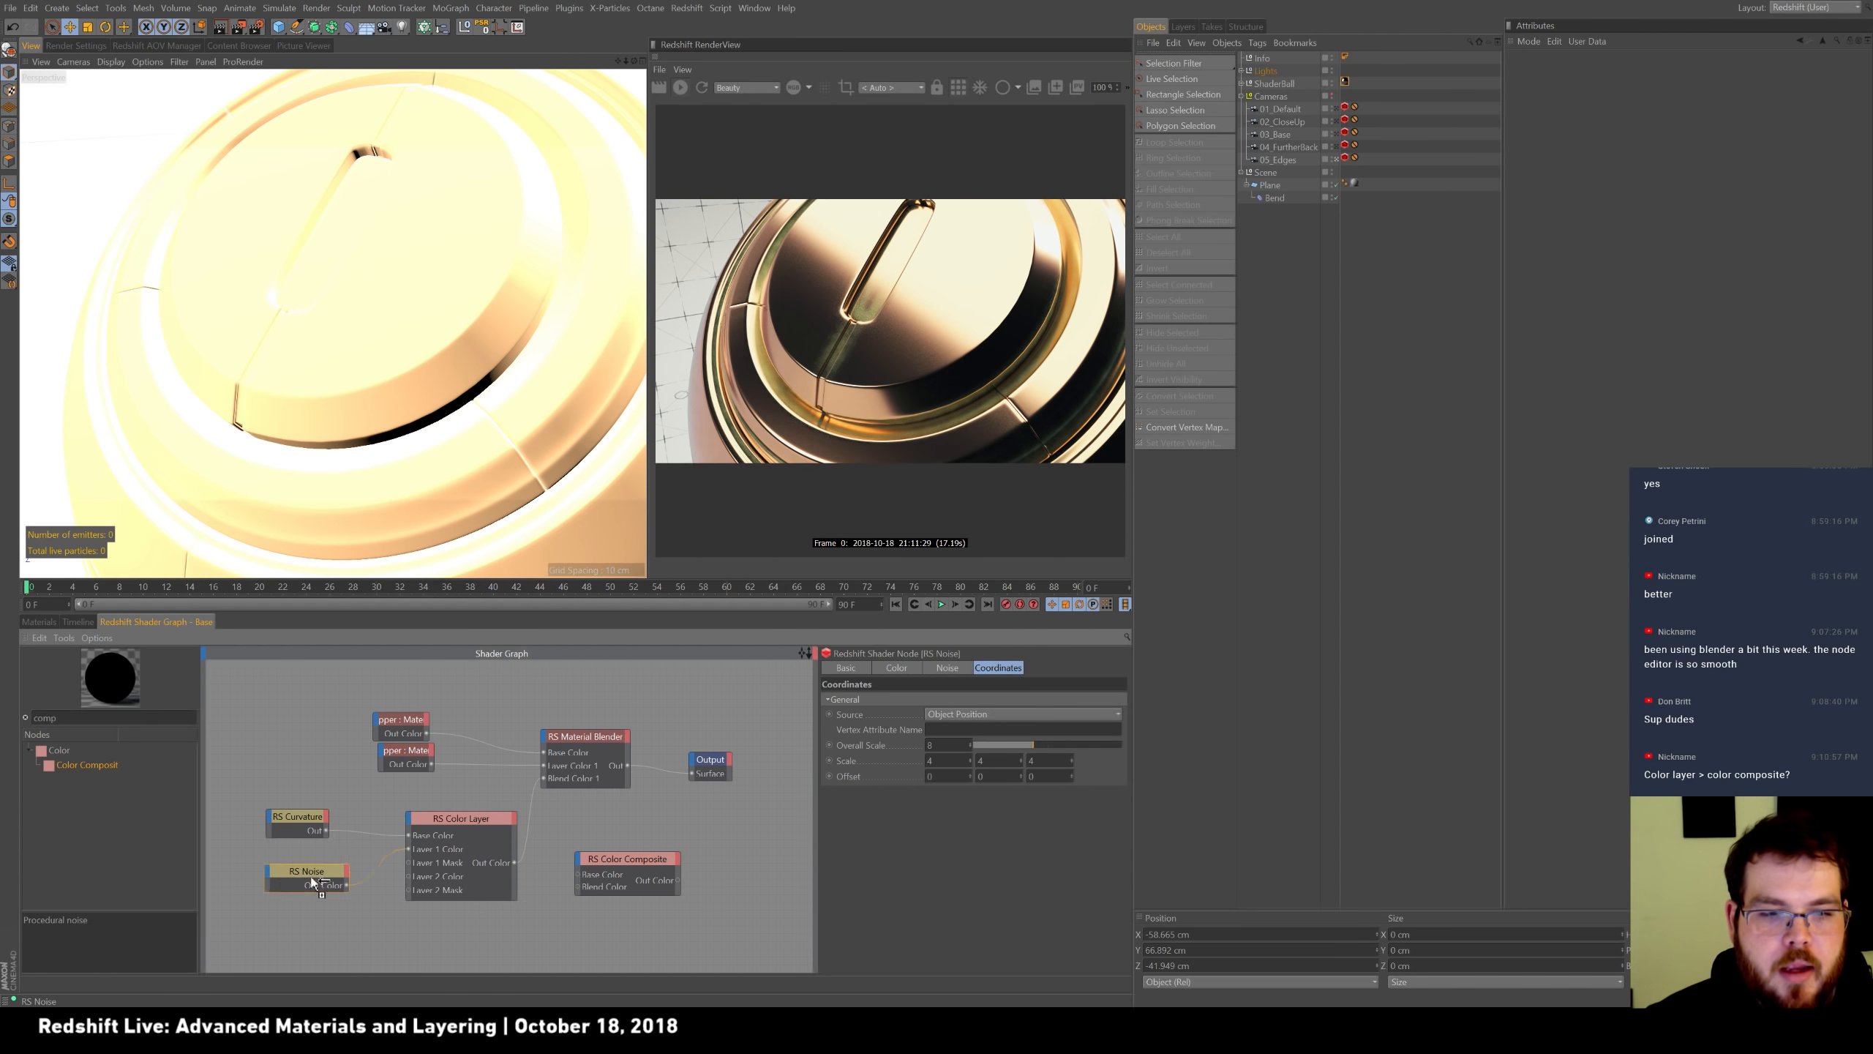
{"action": "left_click_drag", "start_coordinate": [311, 858], "coordinate": [313, 901], "text": "ctrl"}
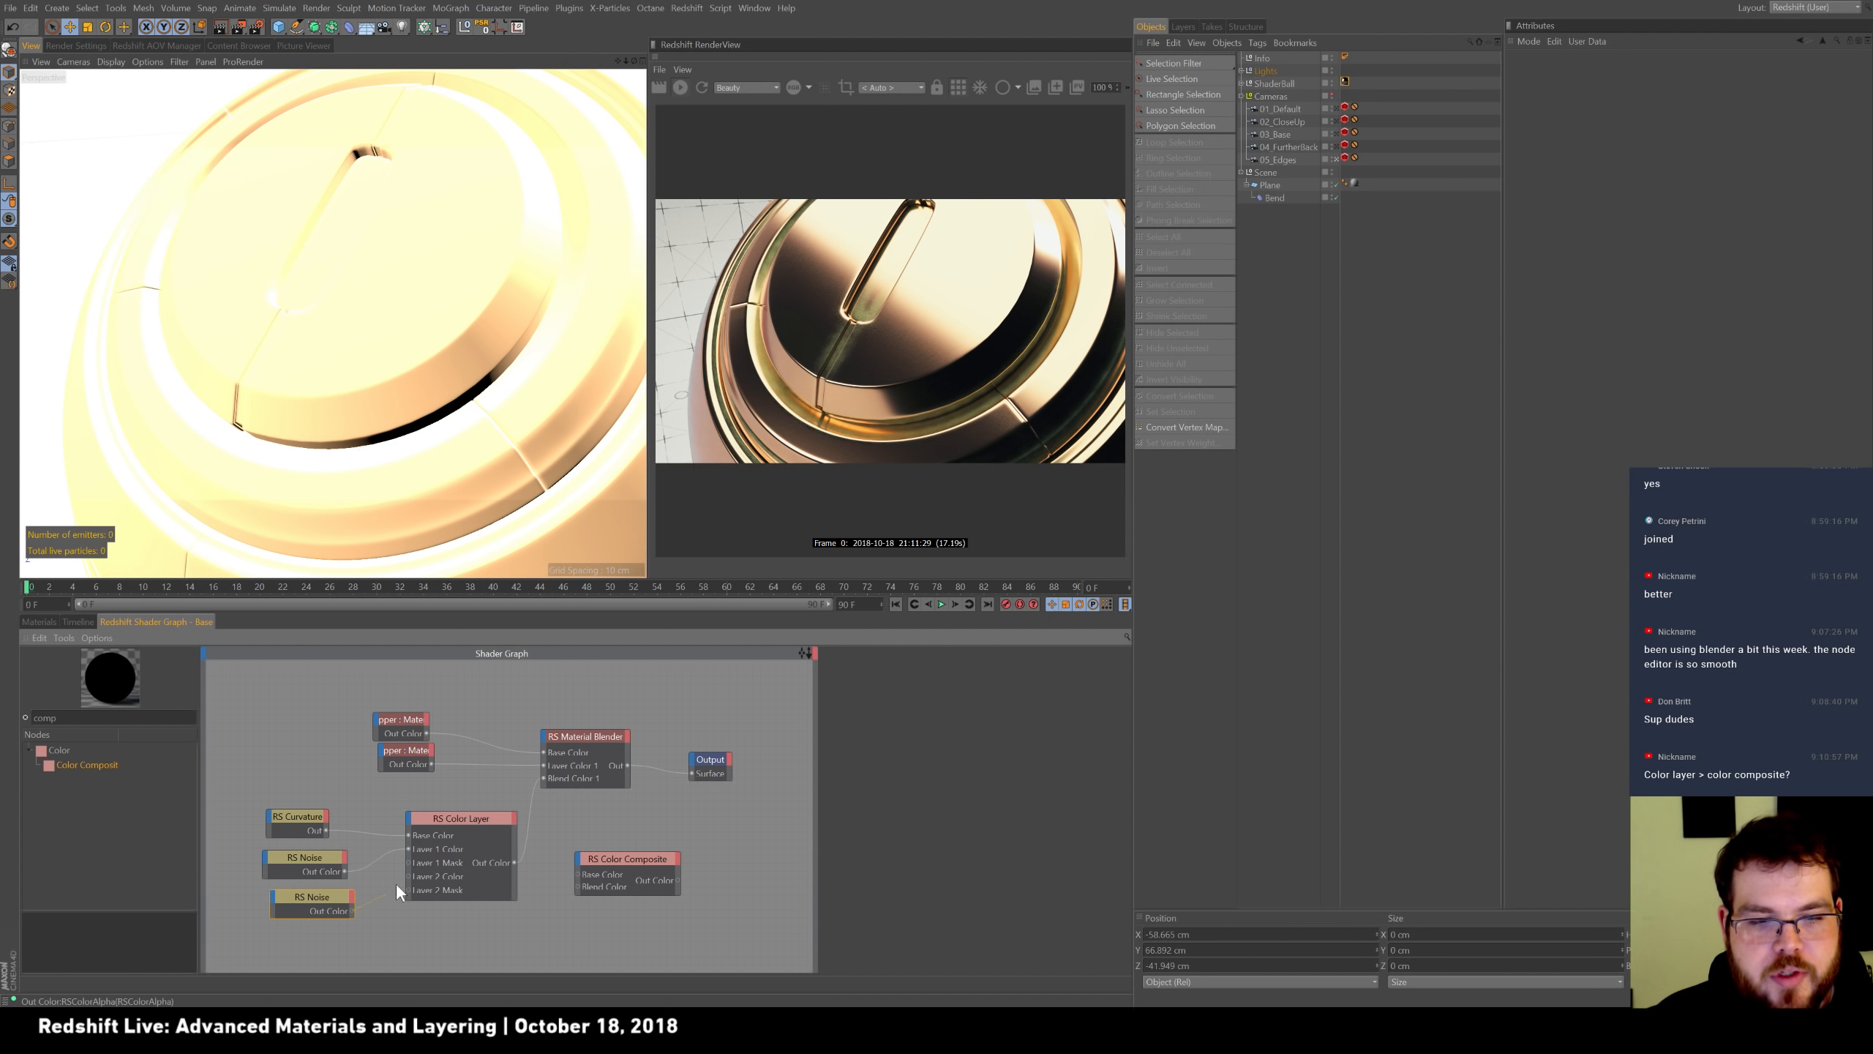
{"action": "left_click_drag", "start_coordinate": [409, 860], "coordinate": [407, 861]}
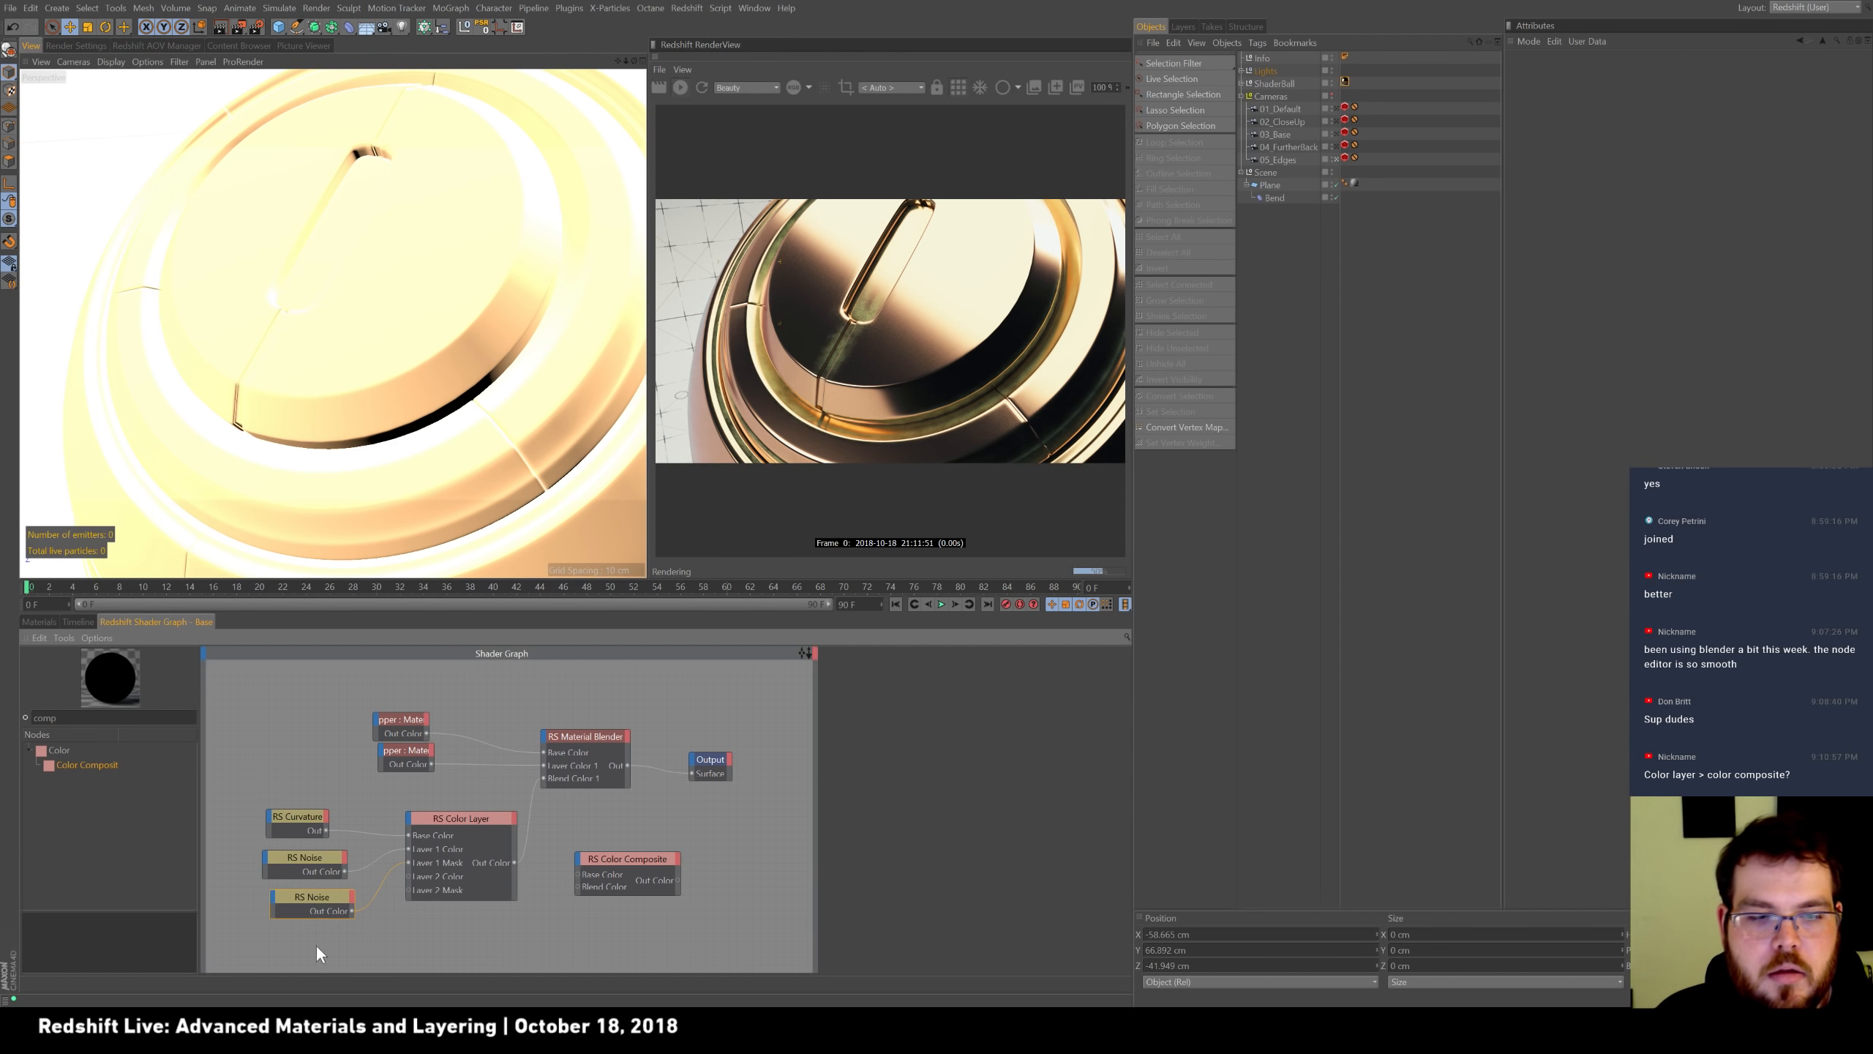
Set the duplicated RS Noise's coordinate Overall Scale to 2.
{"action": "left_click", "coordinate": [341, 895]}
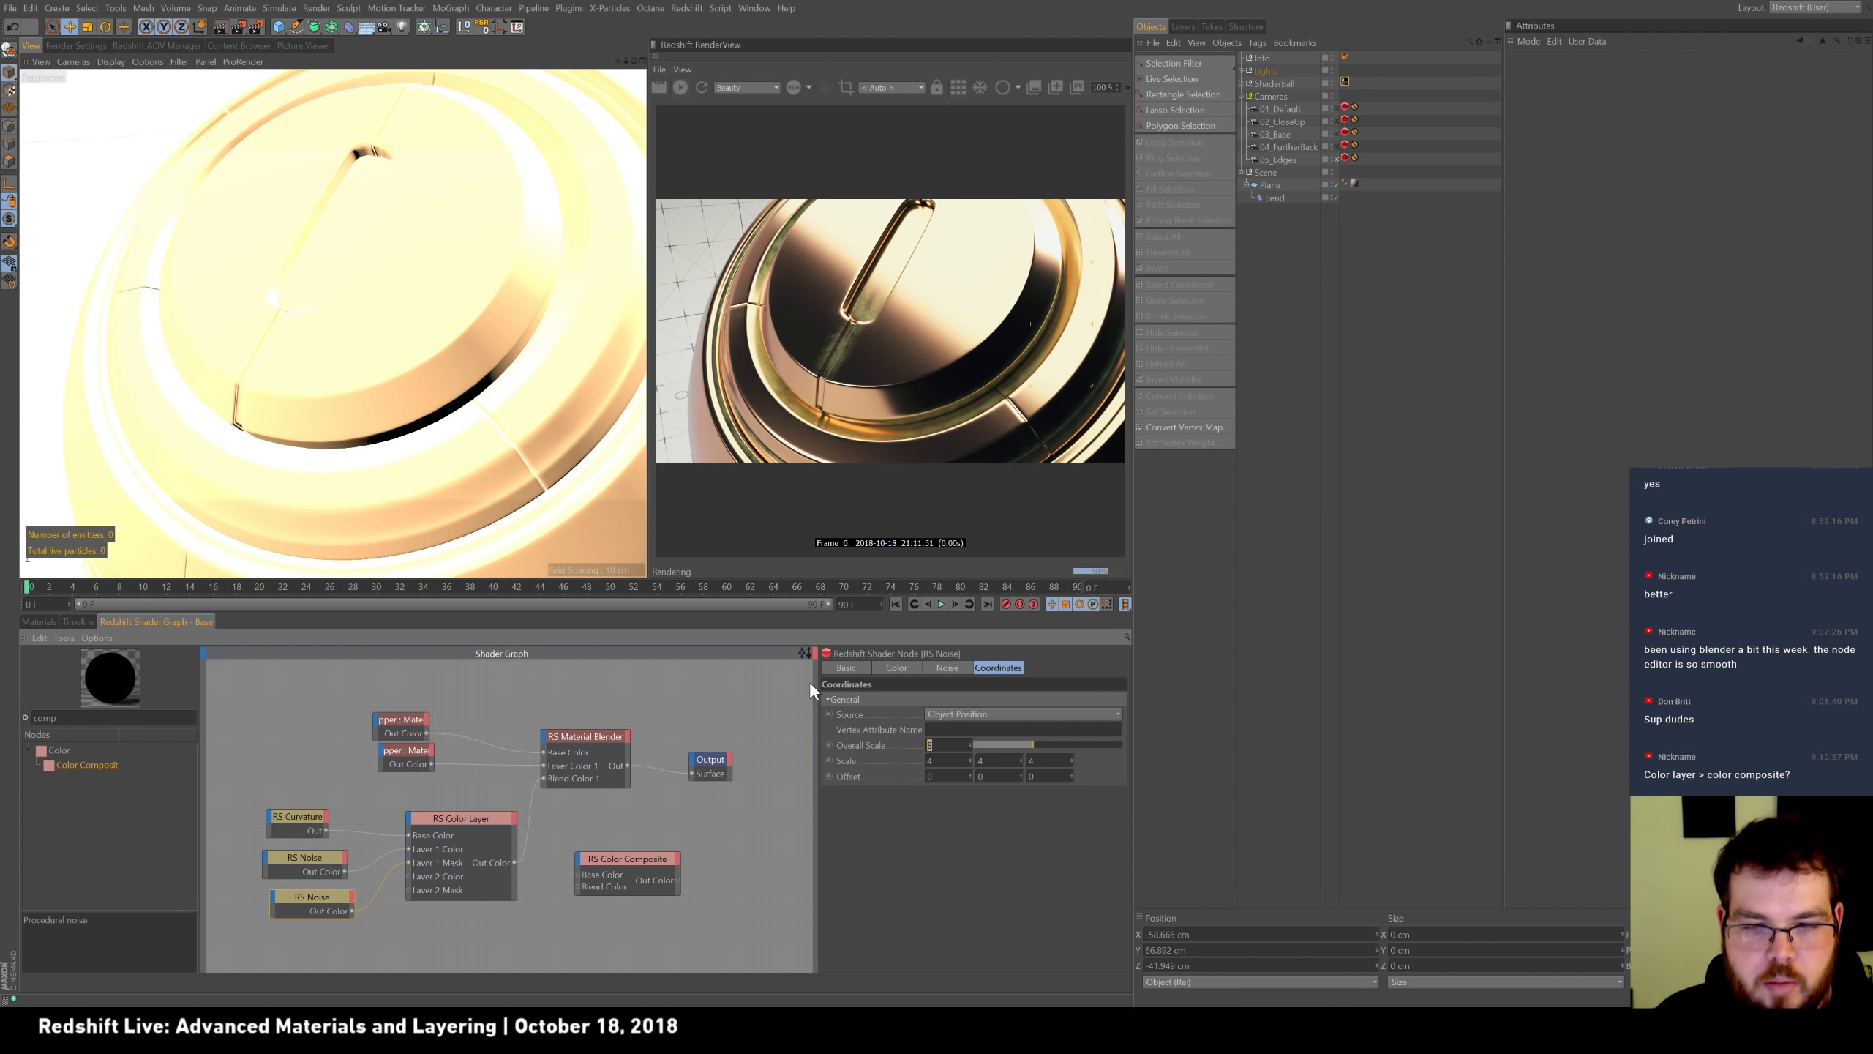
{"action": "type", "text": "2"}
{"action": "key", "text": "Return"}
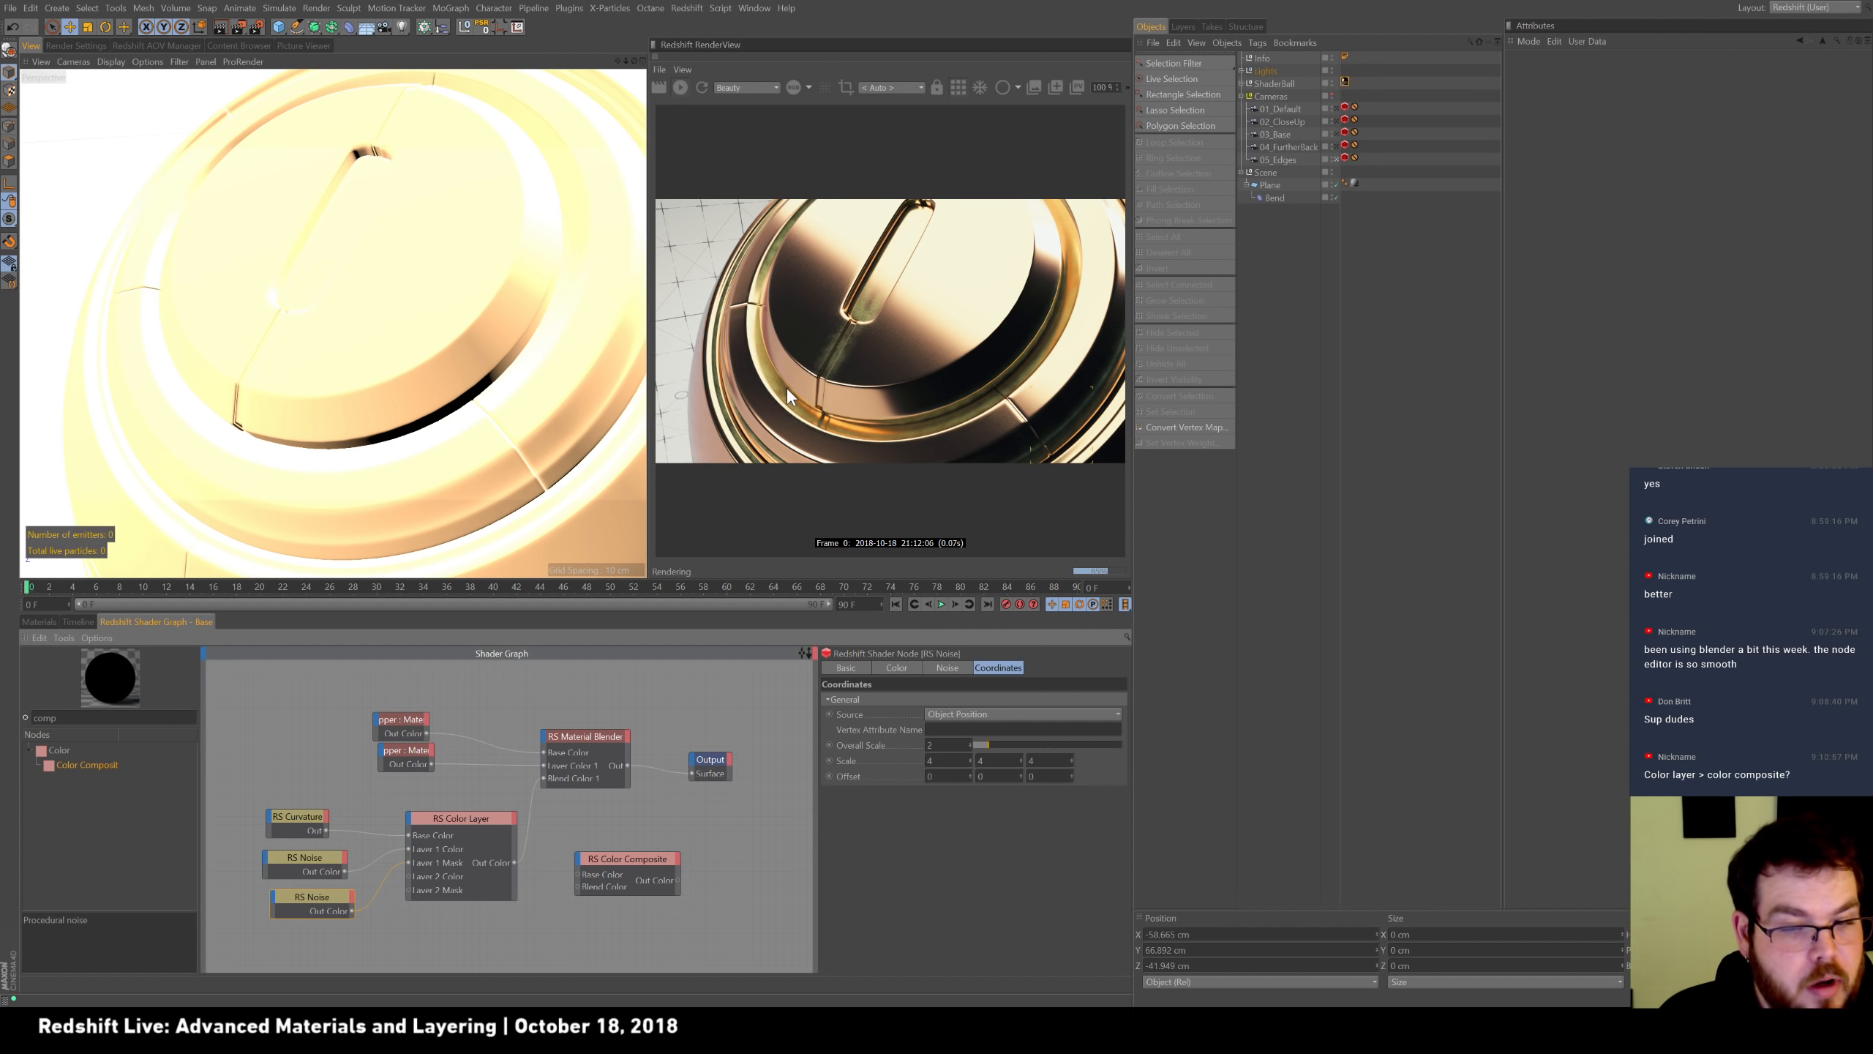
Place the RS Color Composite above the RS Curvature and connect its Out Color to the RS Color Layer's Layer 1 Color.
{"action": "left_click", "coordinate": [624, 871]}
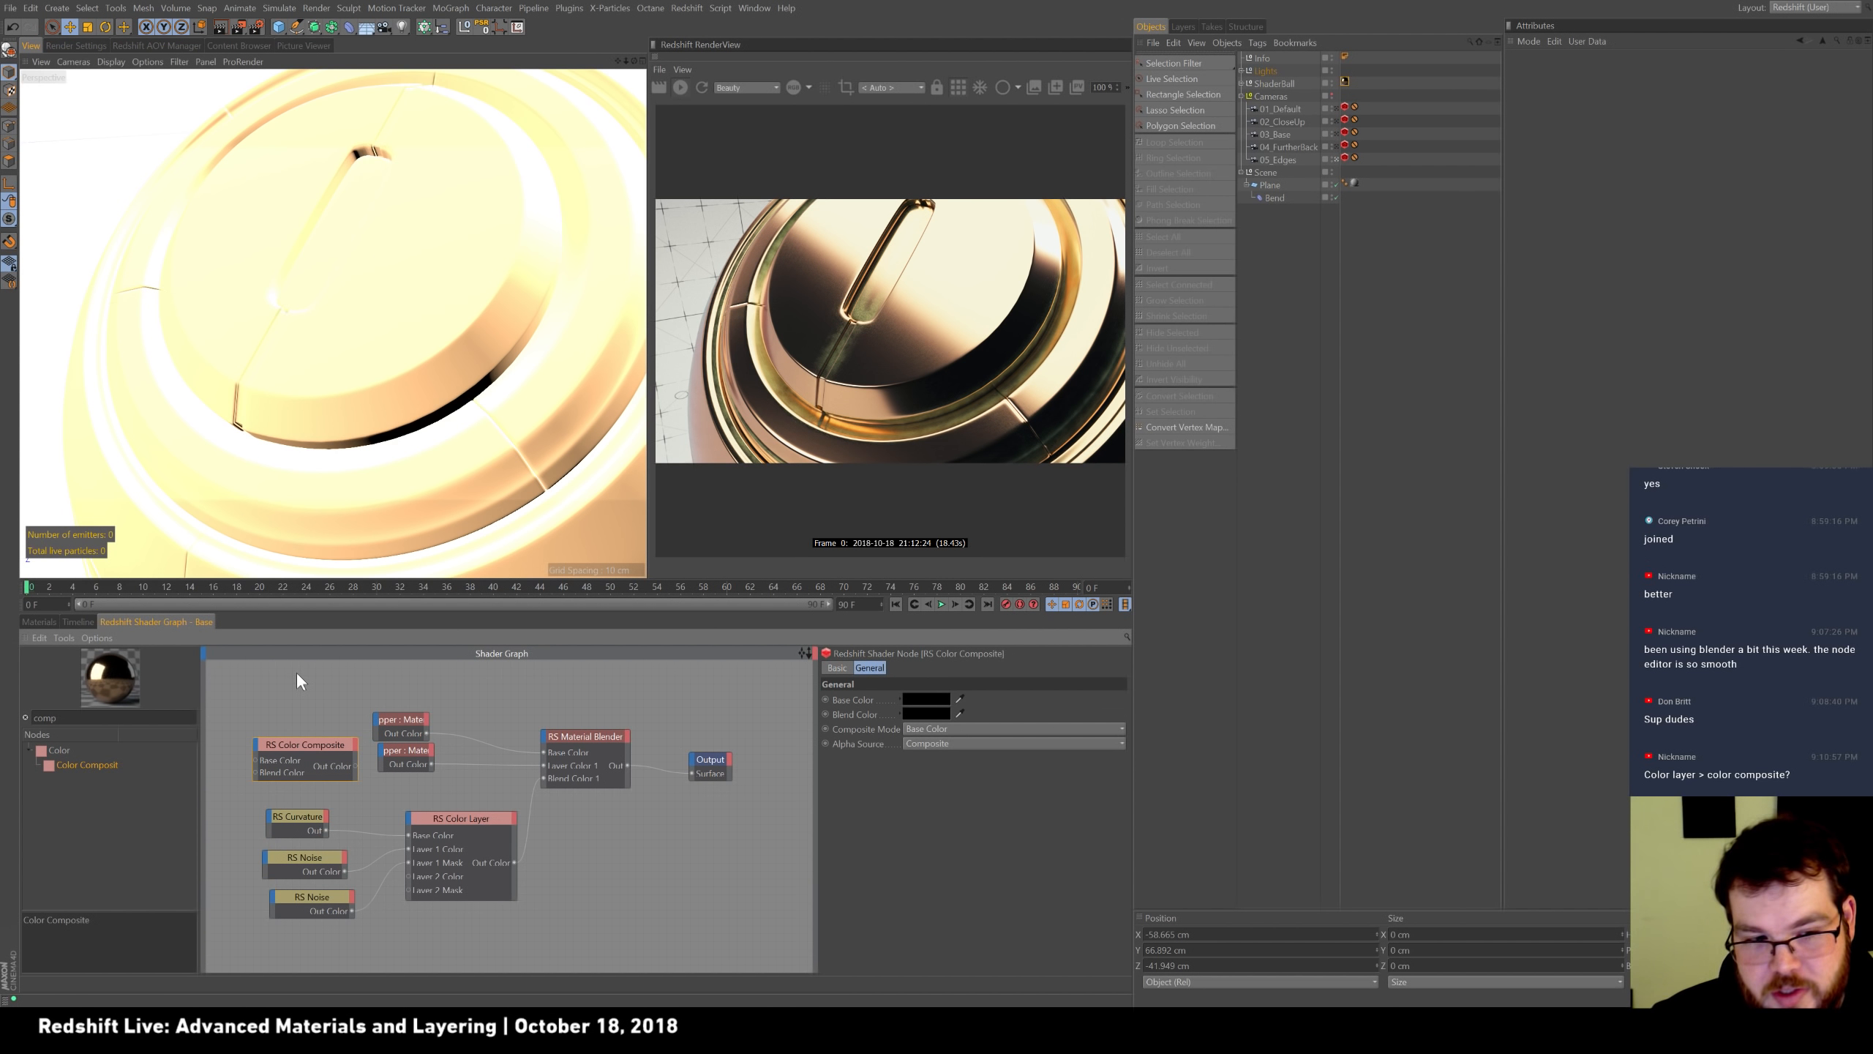
{"action": "left_click_drag", "start_coordinate": [325, 758], "coordinate": [314, 767]}
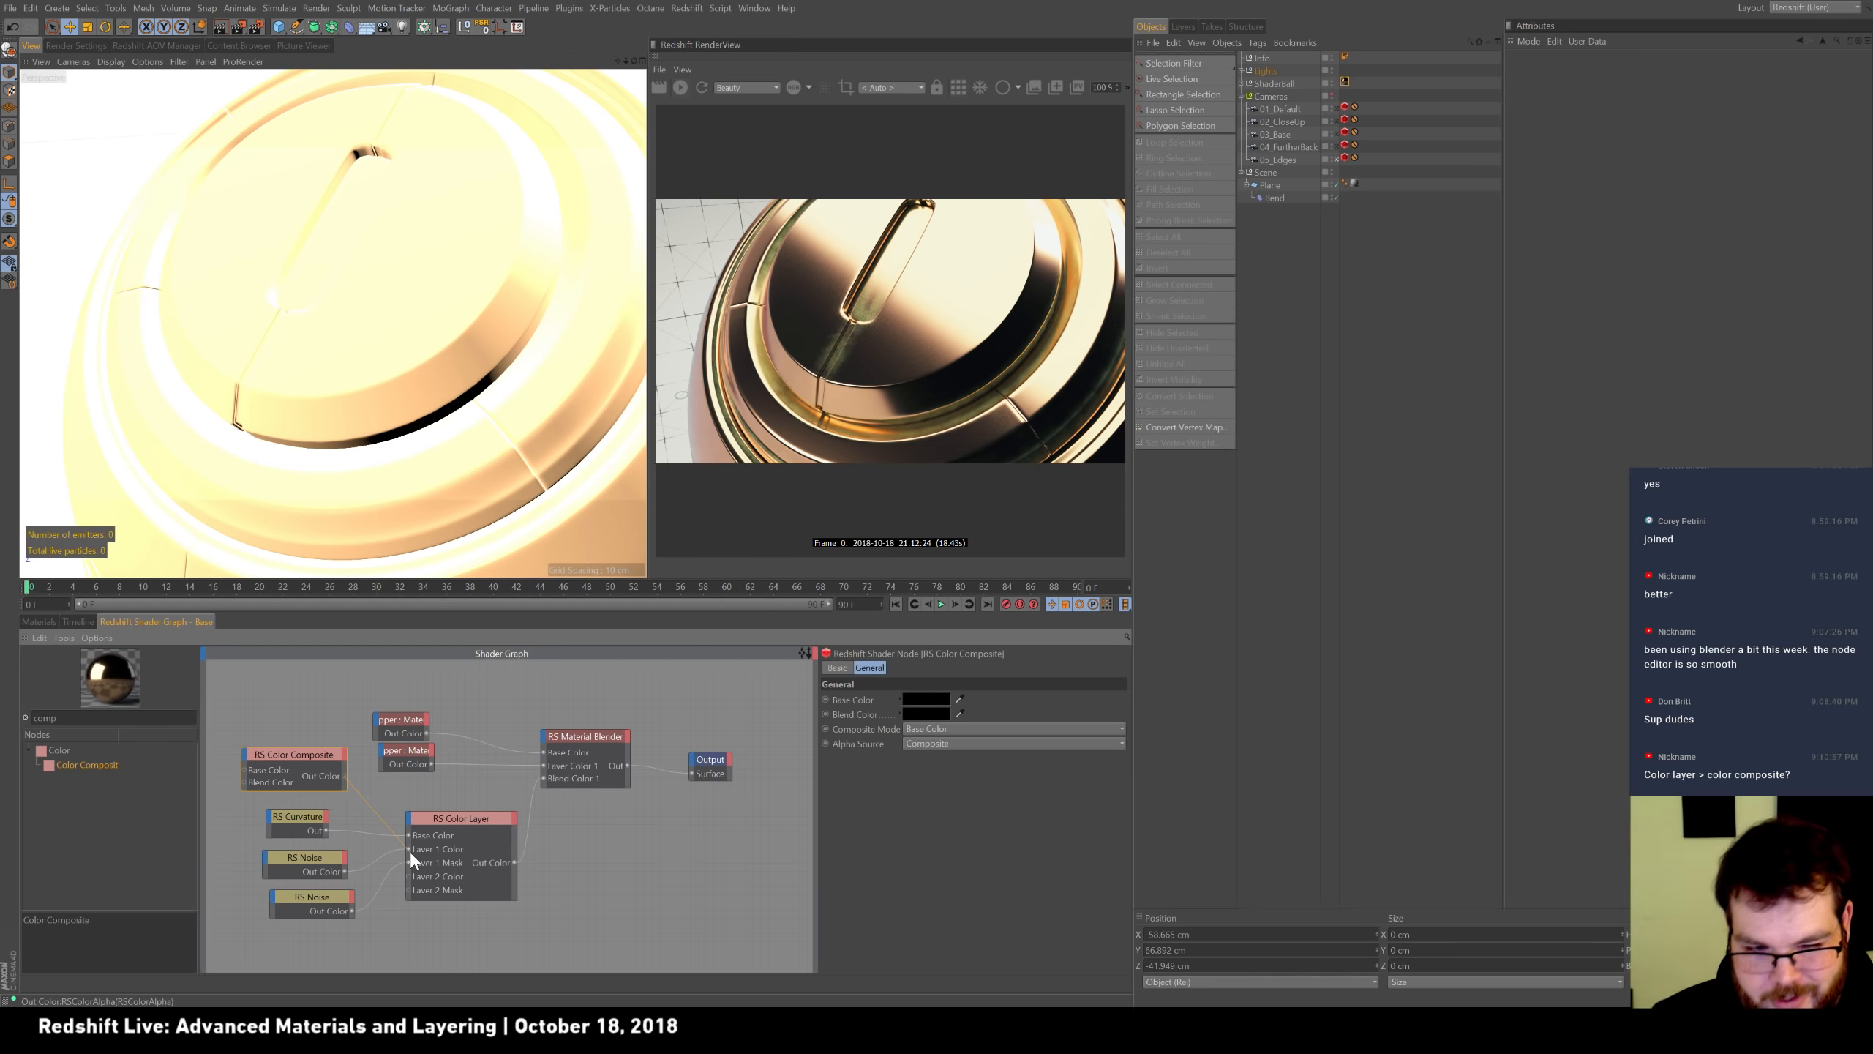
{"action": "left_click_drag", "start_coordinate": [410, 852], "coordinate": [407, 848]}
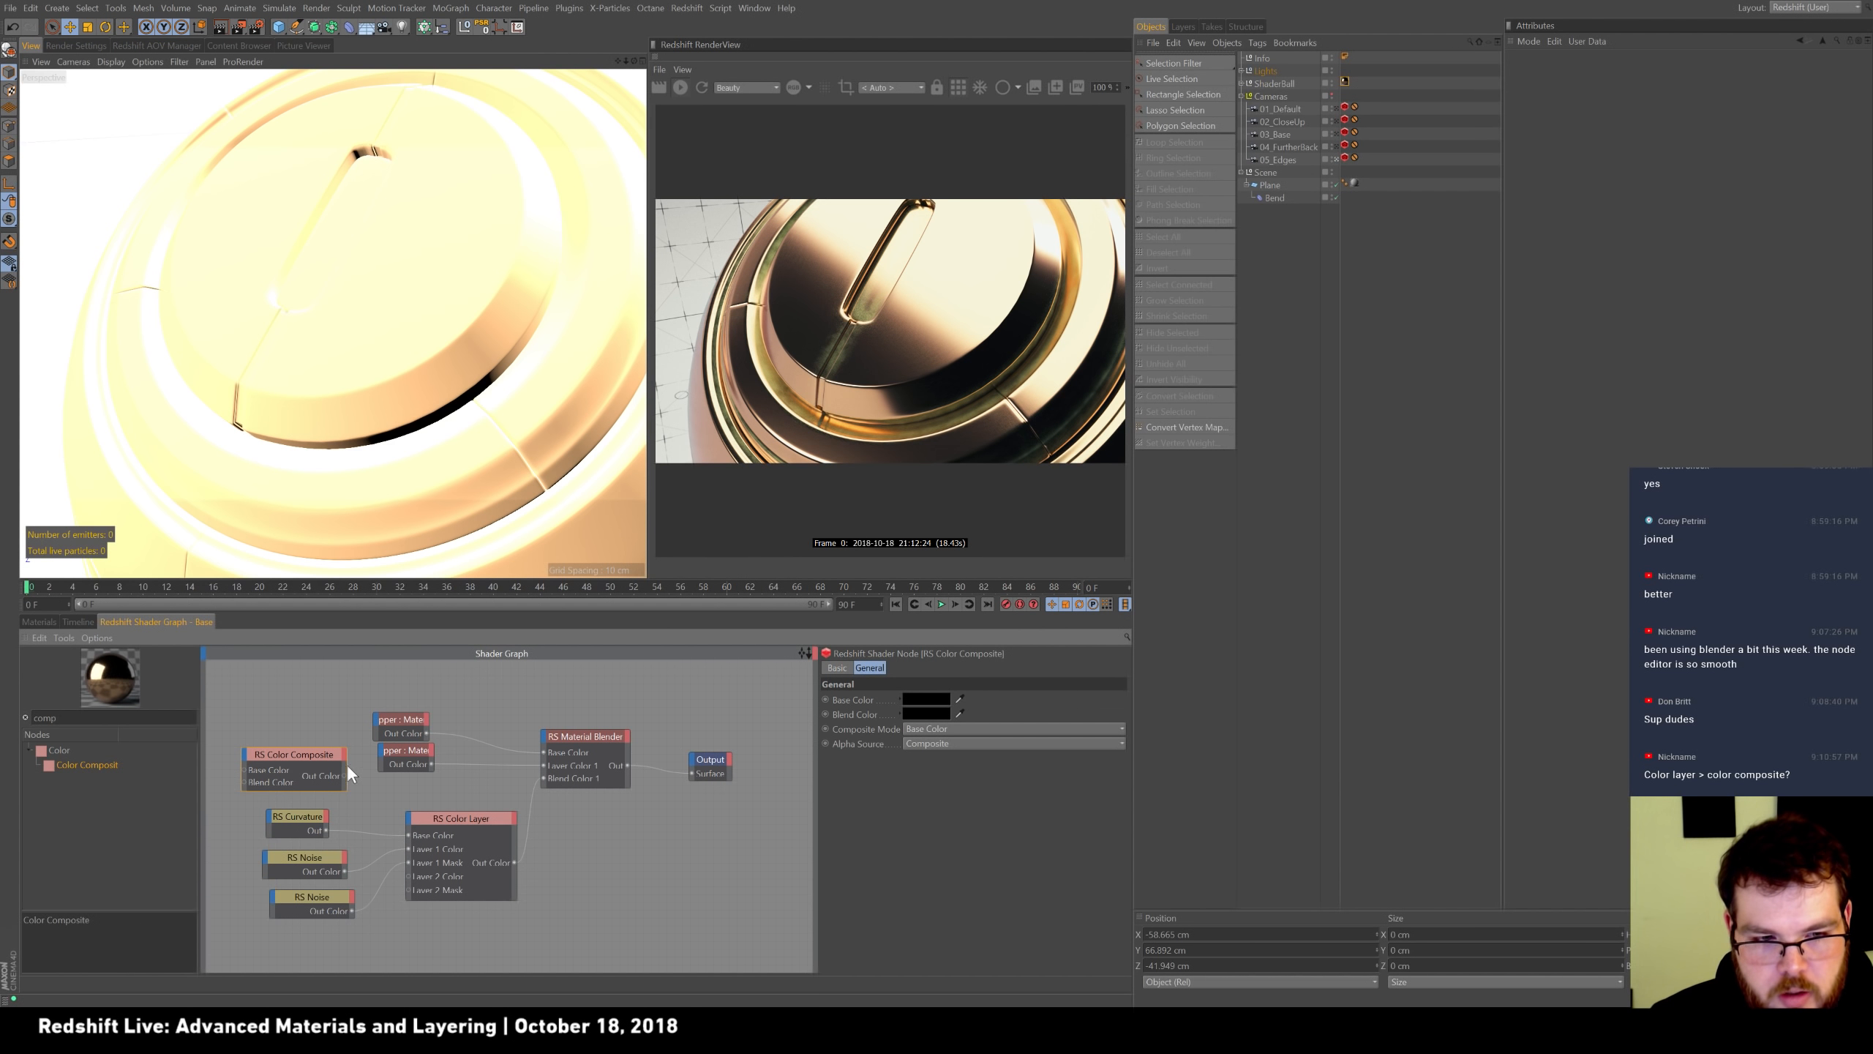
{"action": "left_click_drag", "start_coordinate": [408, 847], "coordinate": [409, 849]}
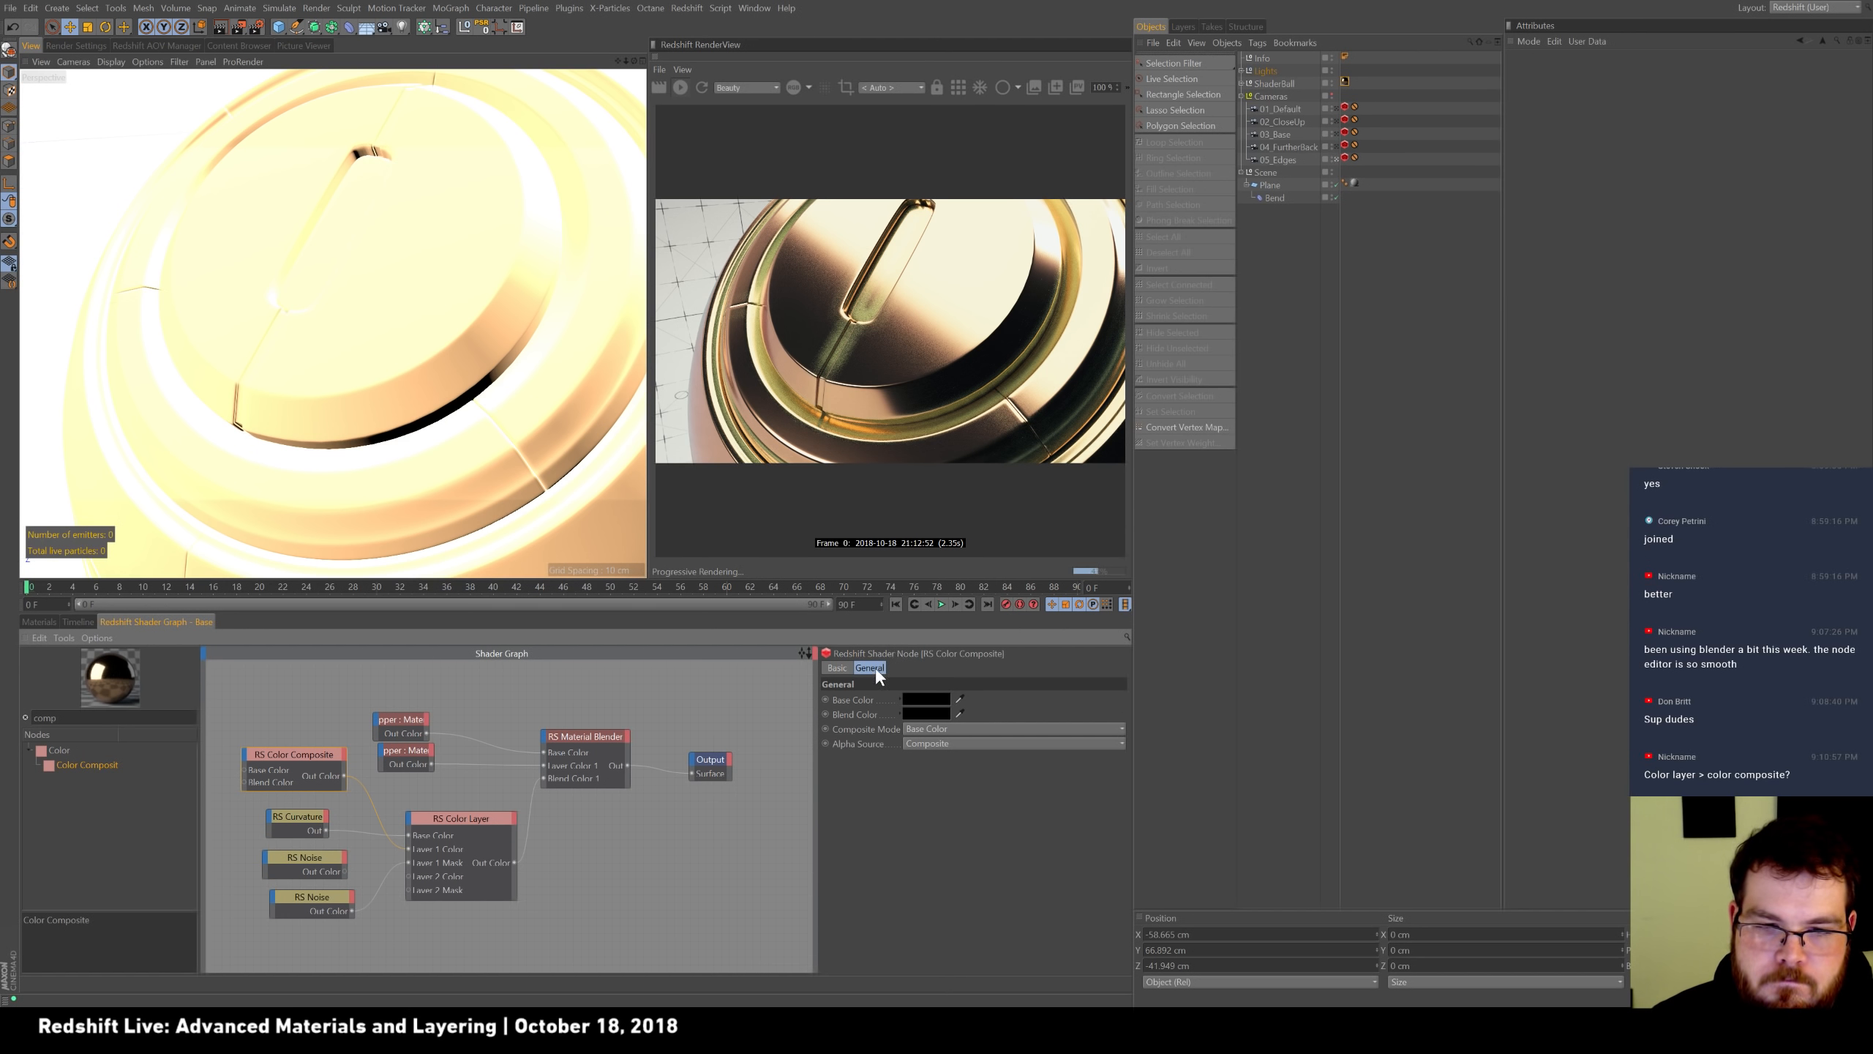
Examine the RS Color Composite's Composite Mode and Alpha Source choices against the RS Color Layer's Layer 1 Blend Mode choices.
{"action": "left_click", "coordinate": [468, 820]}
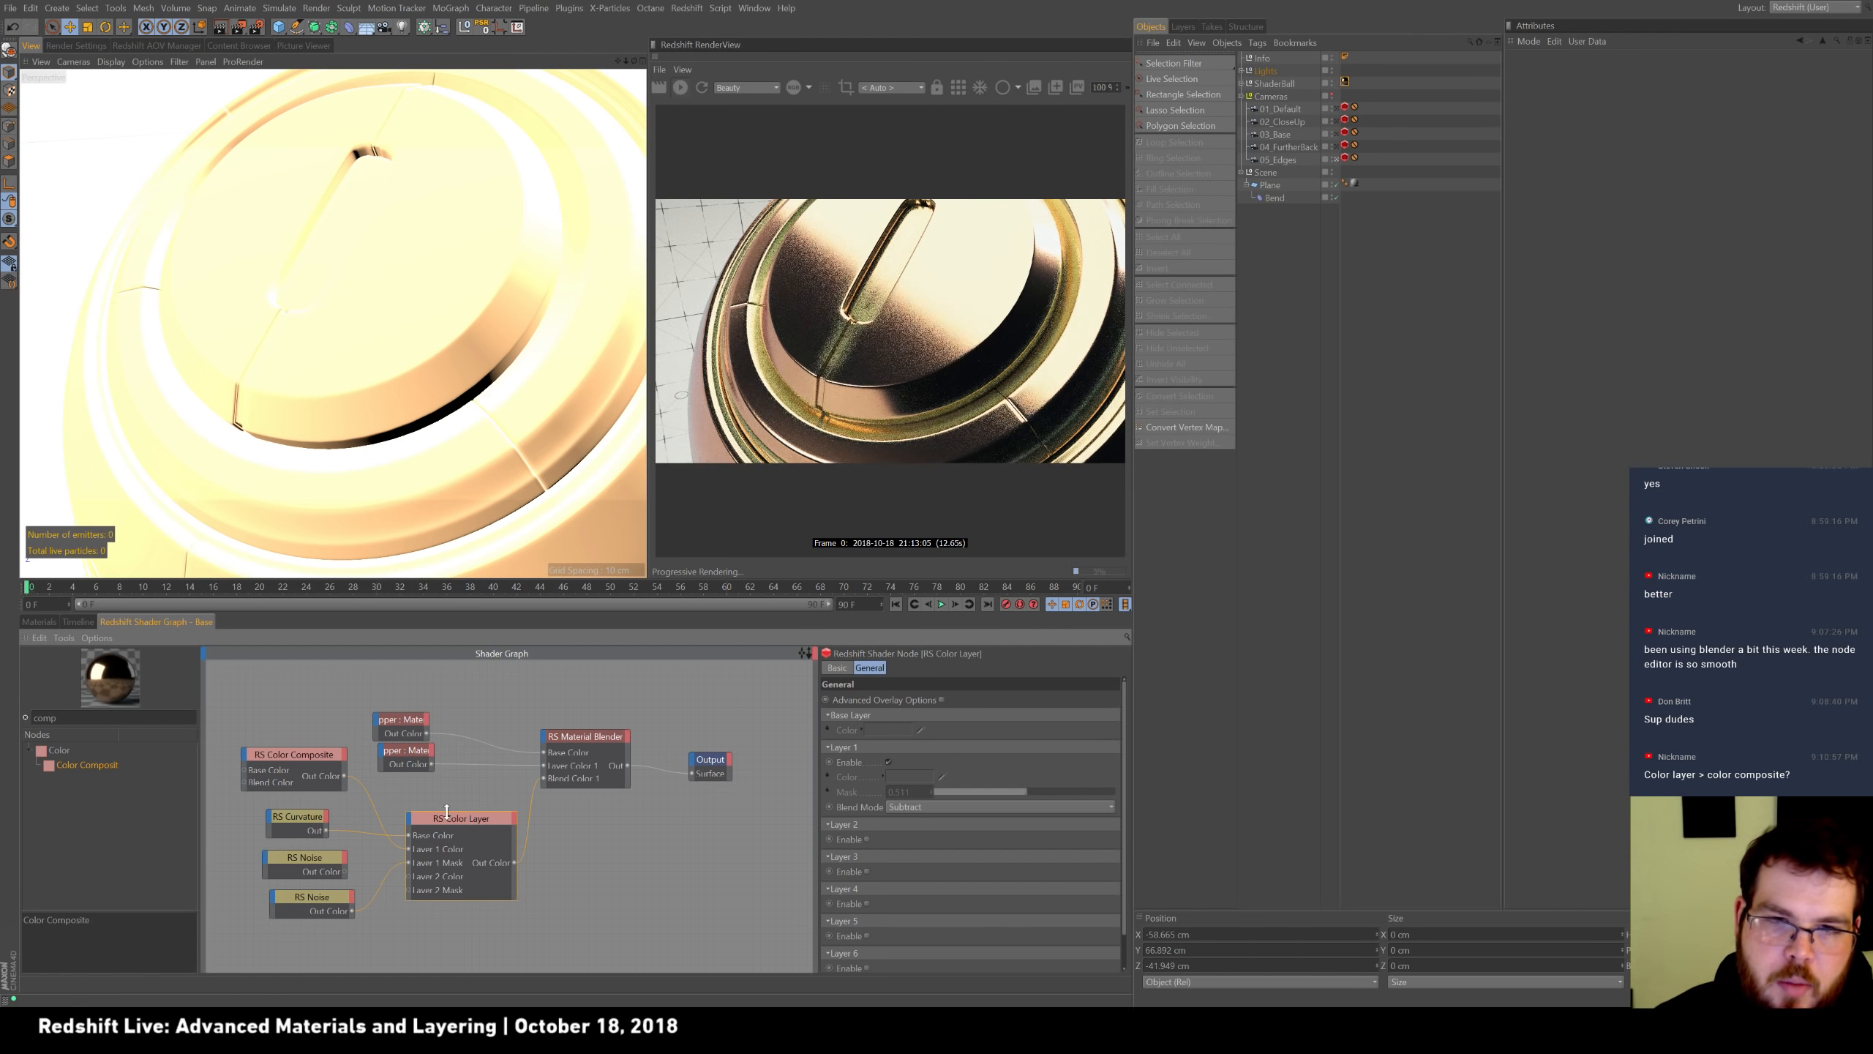
{"action": "left_click", "coordinate": [310, 761]}
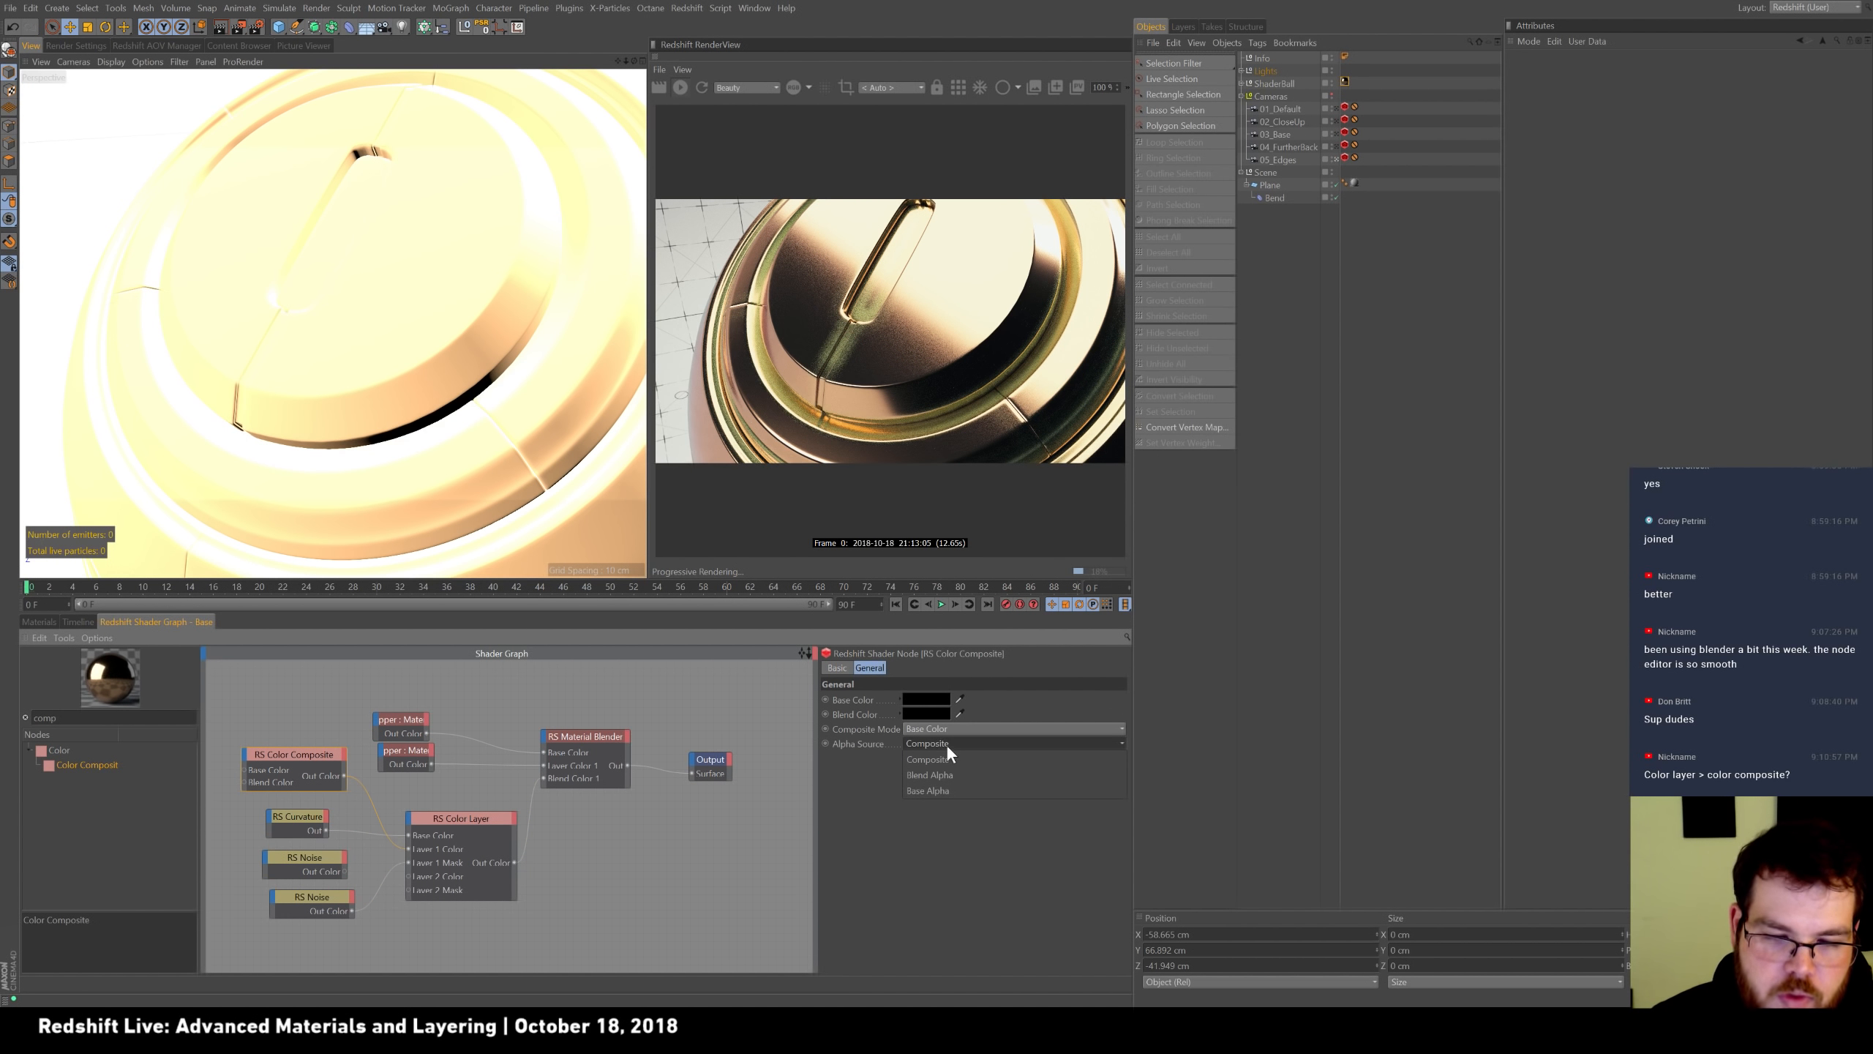
{"action": "left_click", "coordinate": [971, 729]}
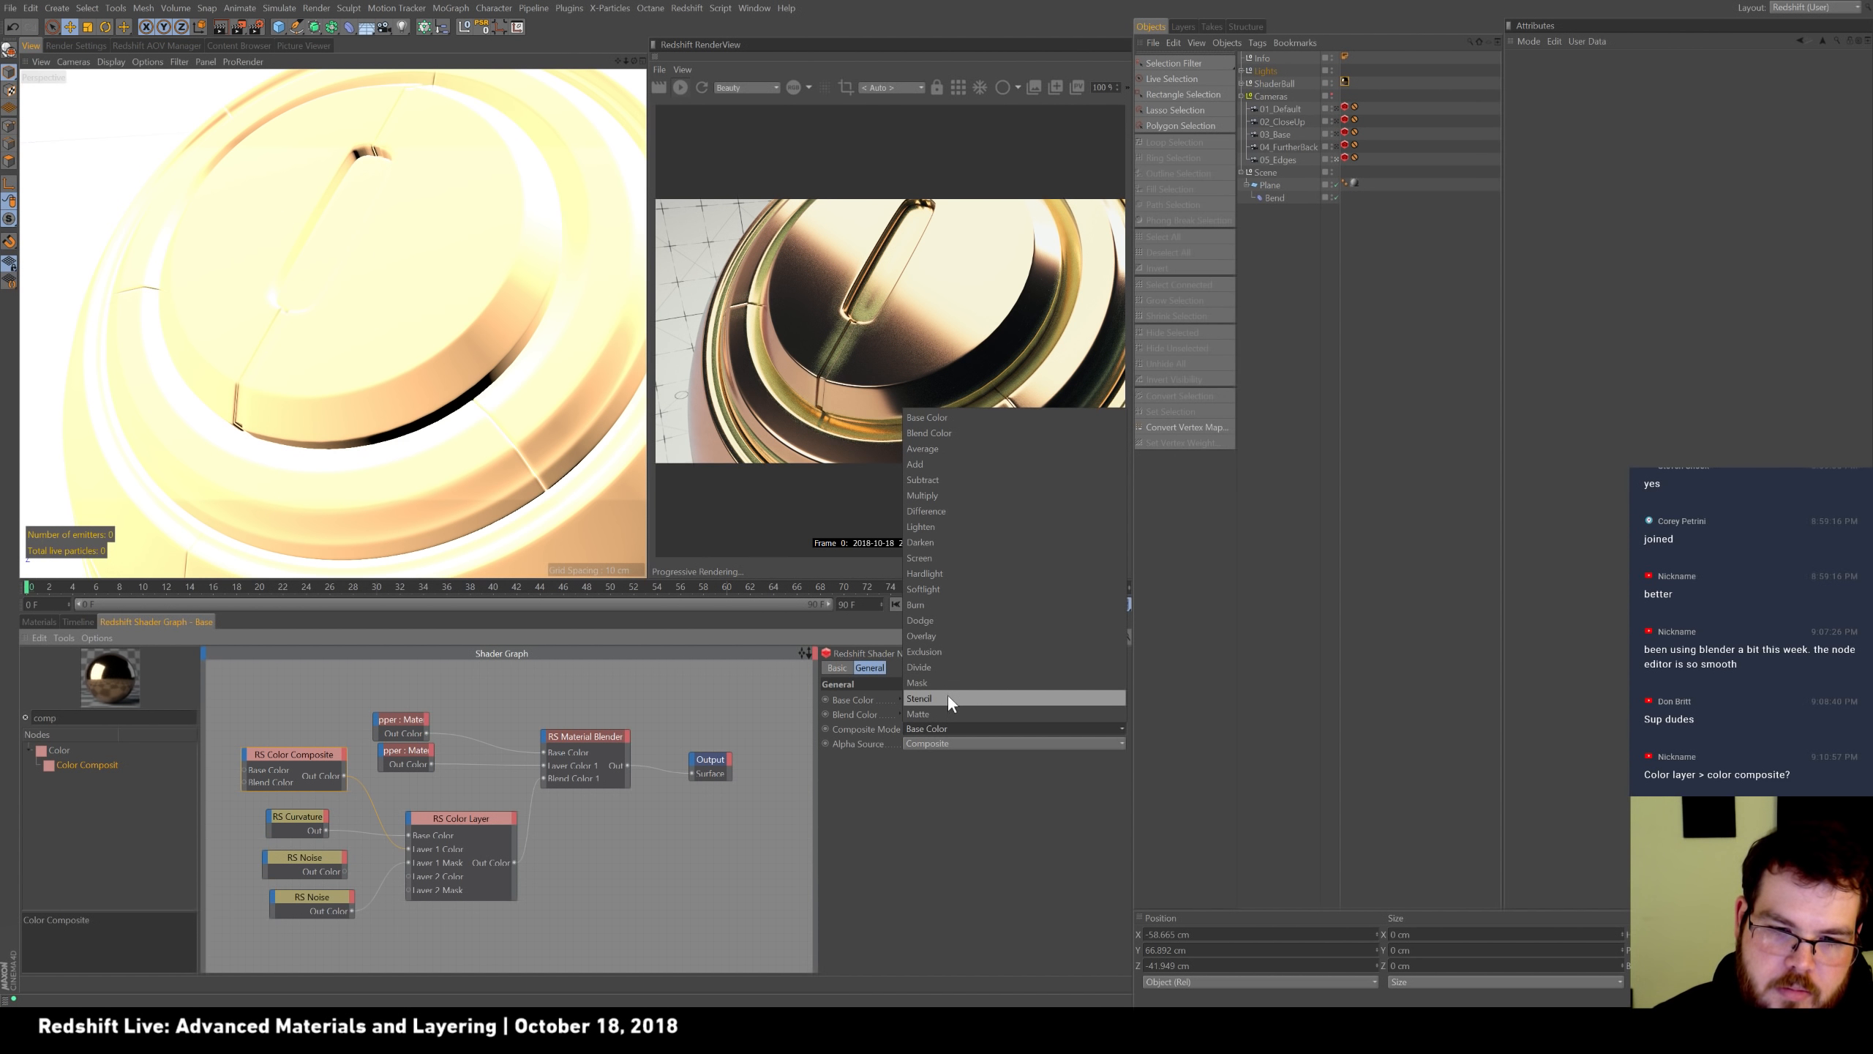
{"action": "left_click", "coordinate": [934, 738]}
{"action": "left_click", "coordinate": [472, 819]}
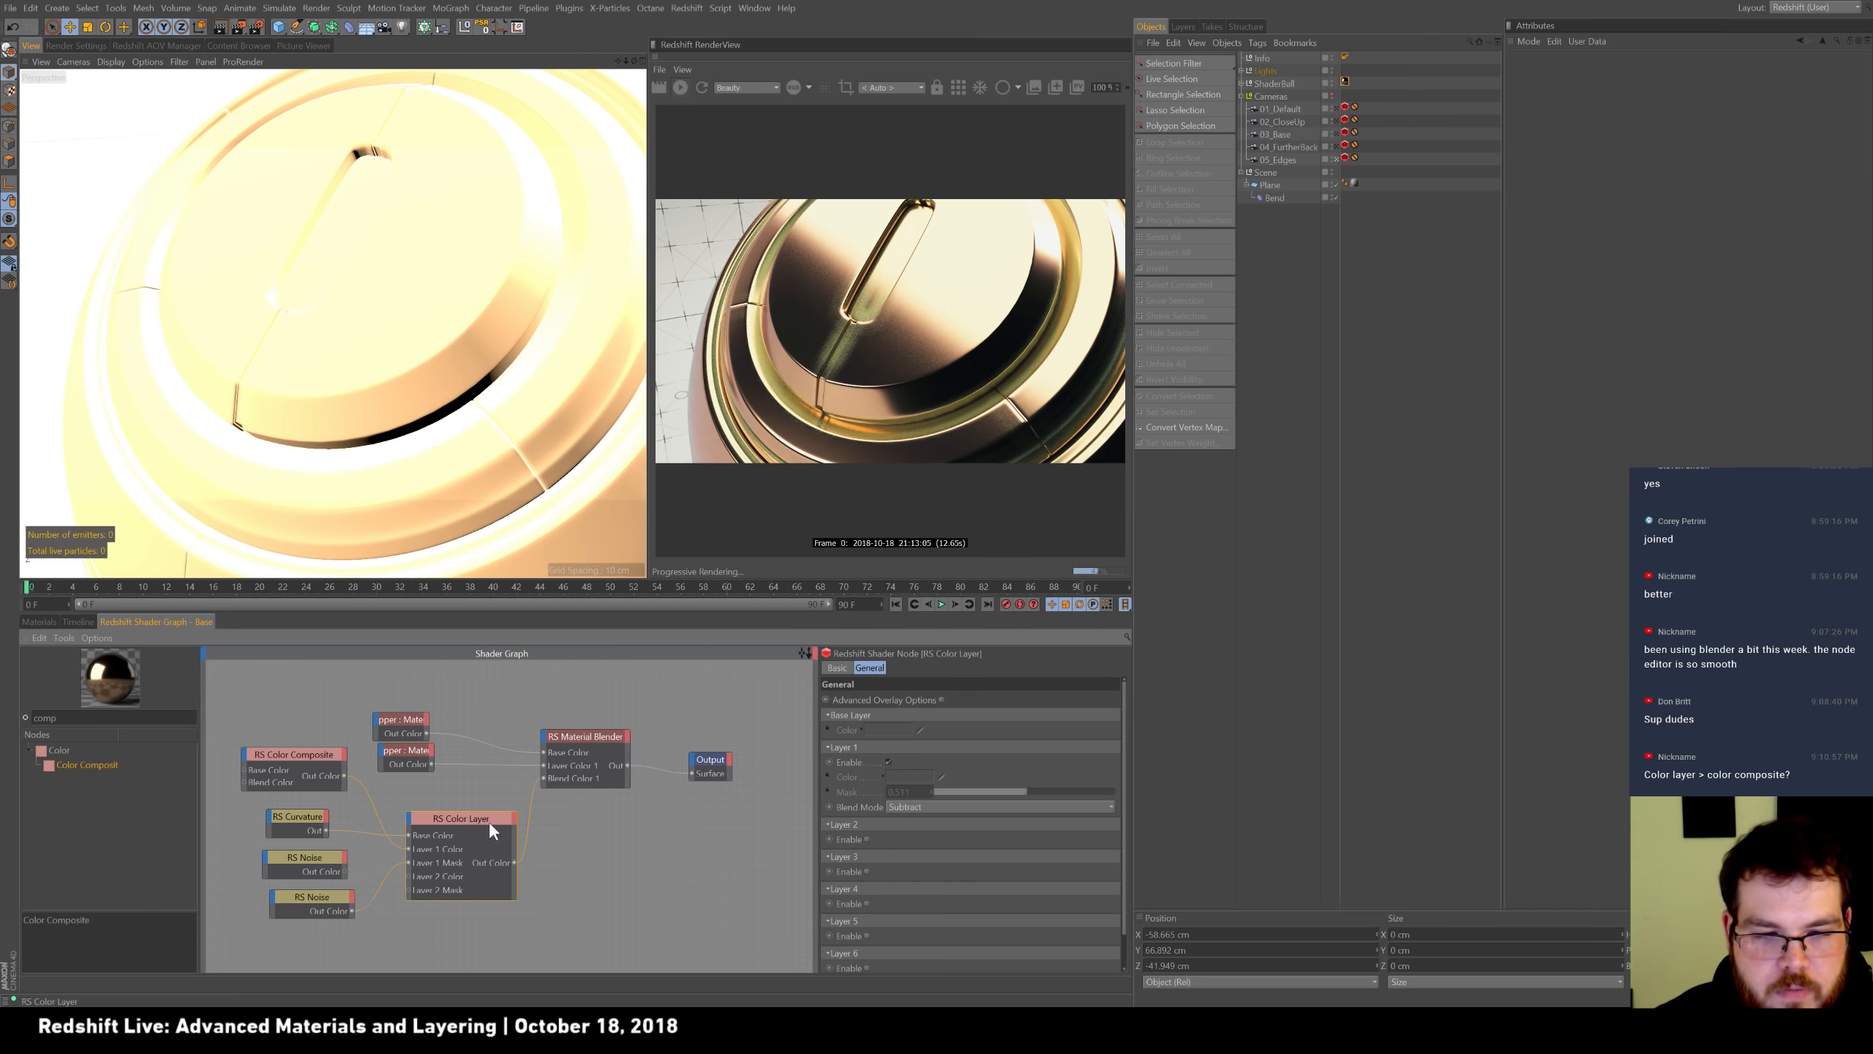
{"action": "left_click", "coordinate": [984, 807]}
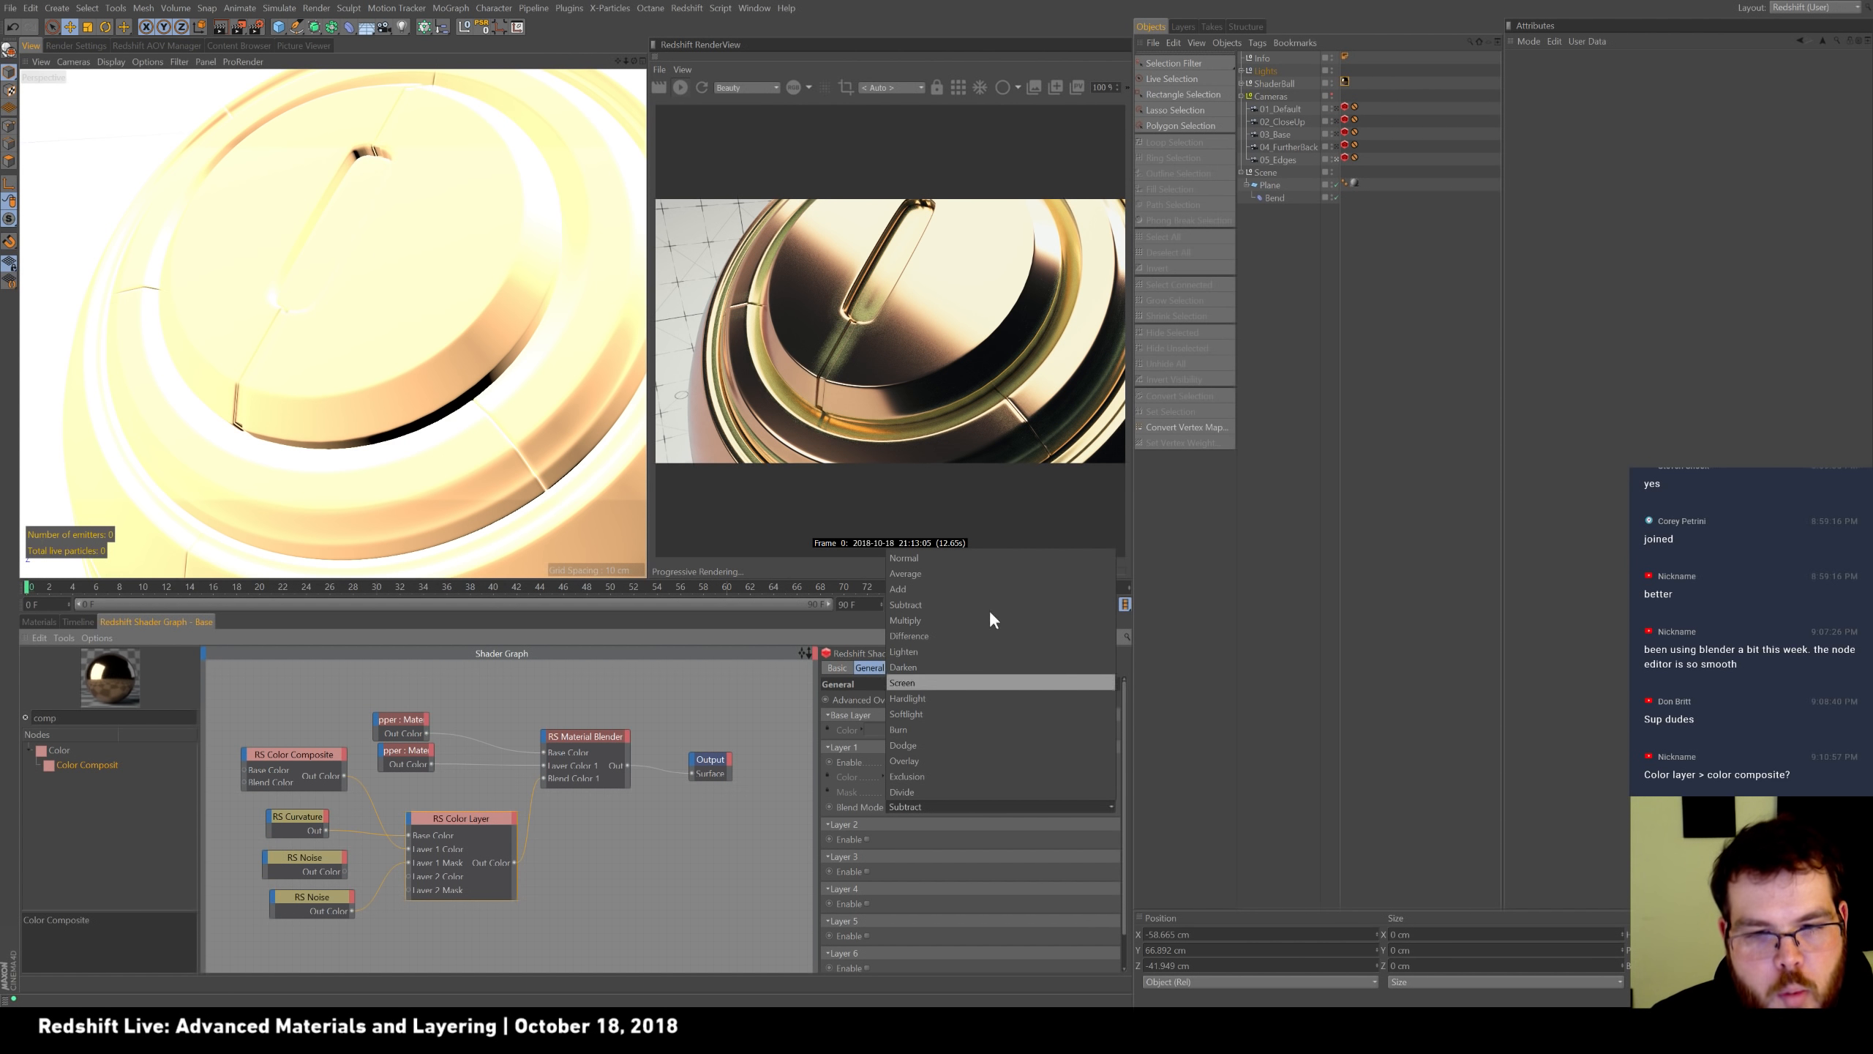
{"action": "left_click", "coordinate": [948, 919]}
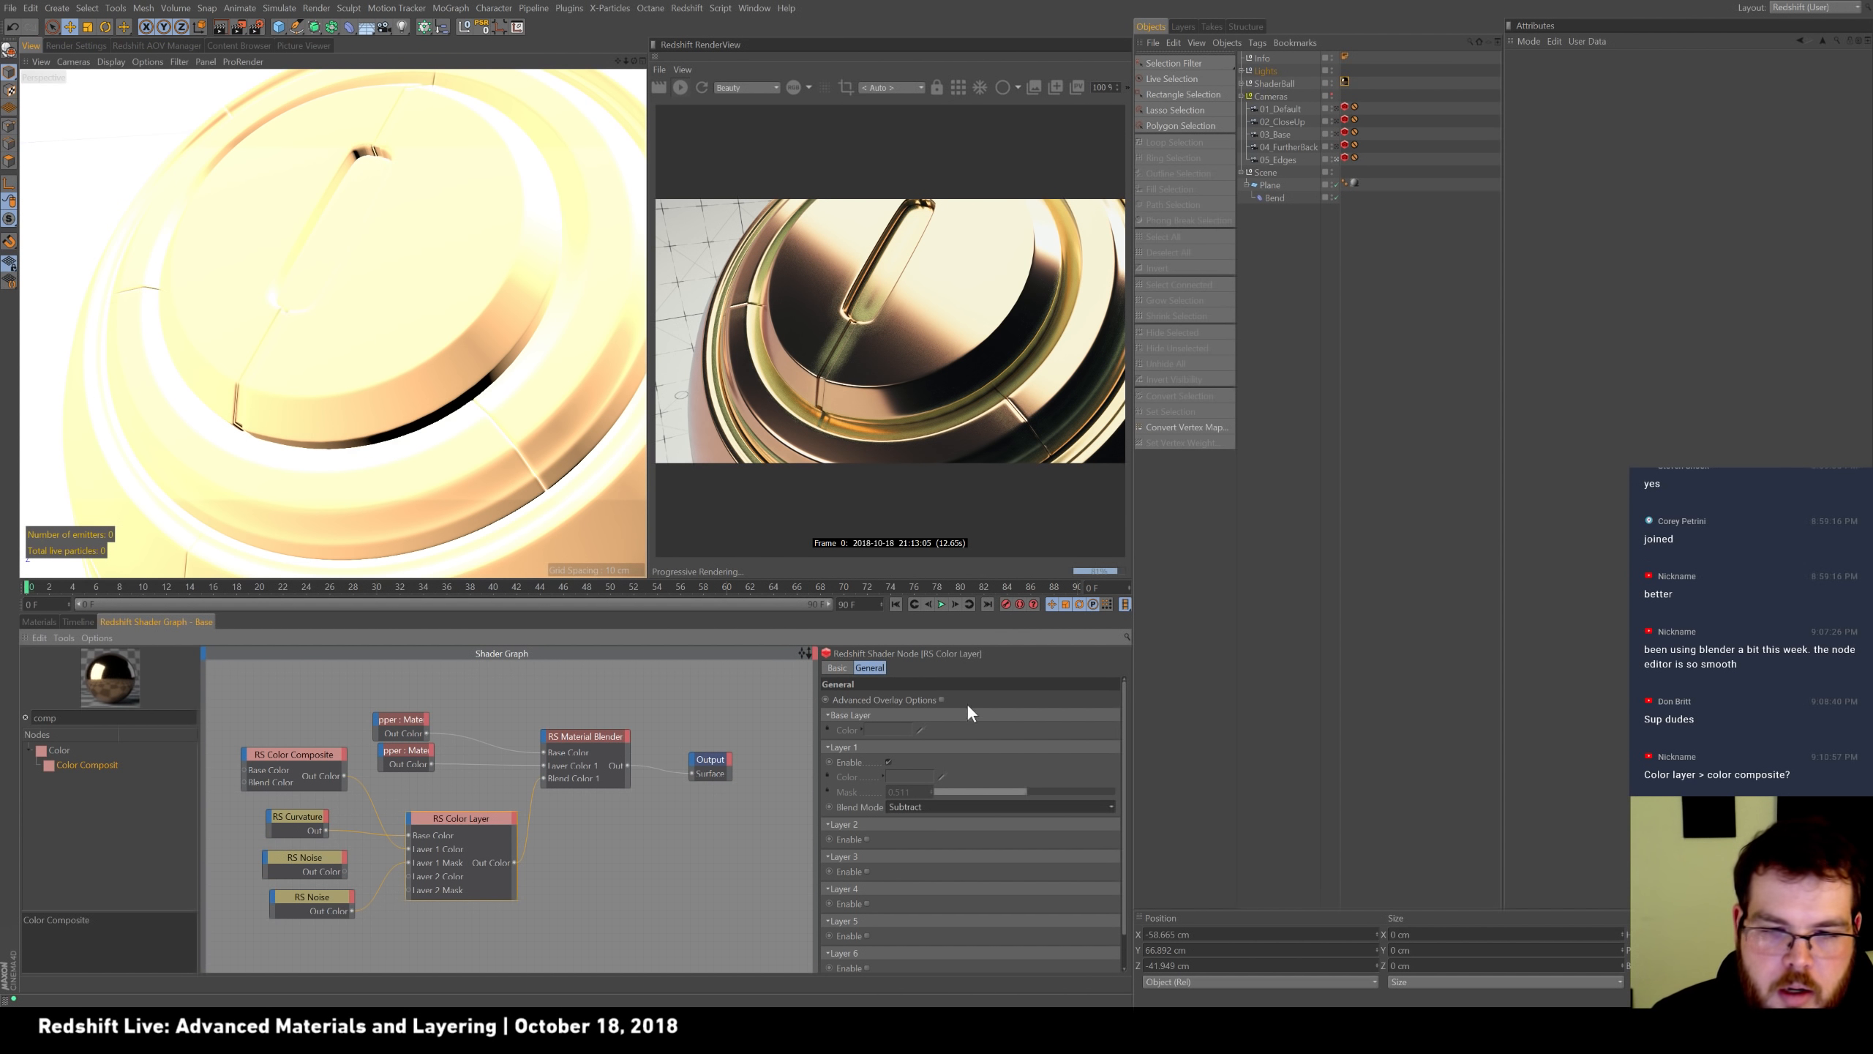
Enable the RS Color Layer's Advanced Overlay Options, compare them with the RS Color Composite's alpha and composite settings, and disable them again.
{"action": "left_click", "coordinate": [941, 699]}
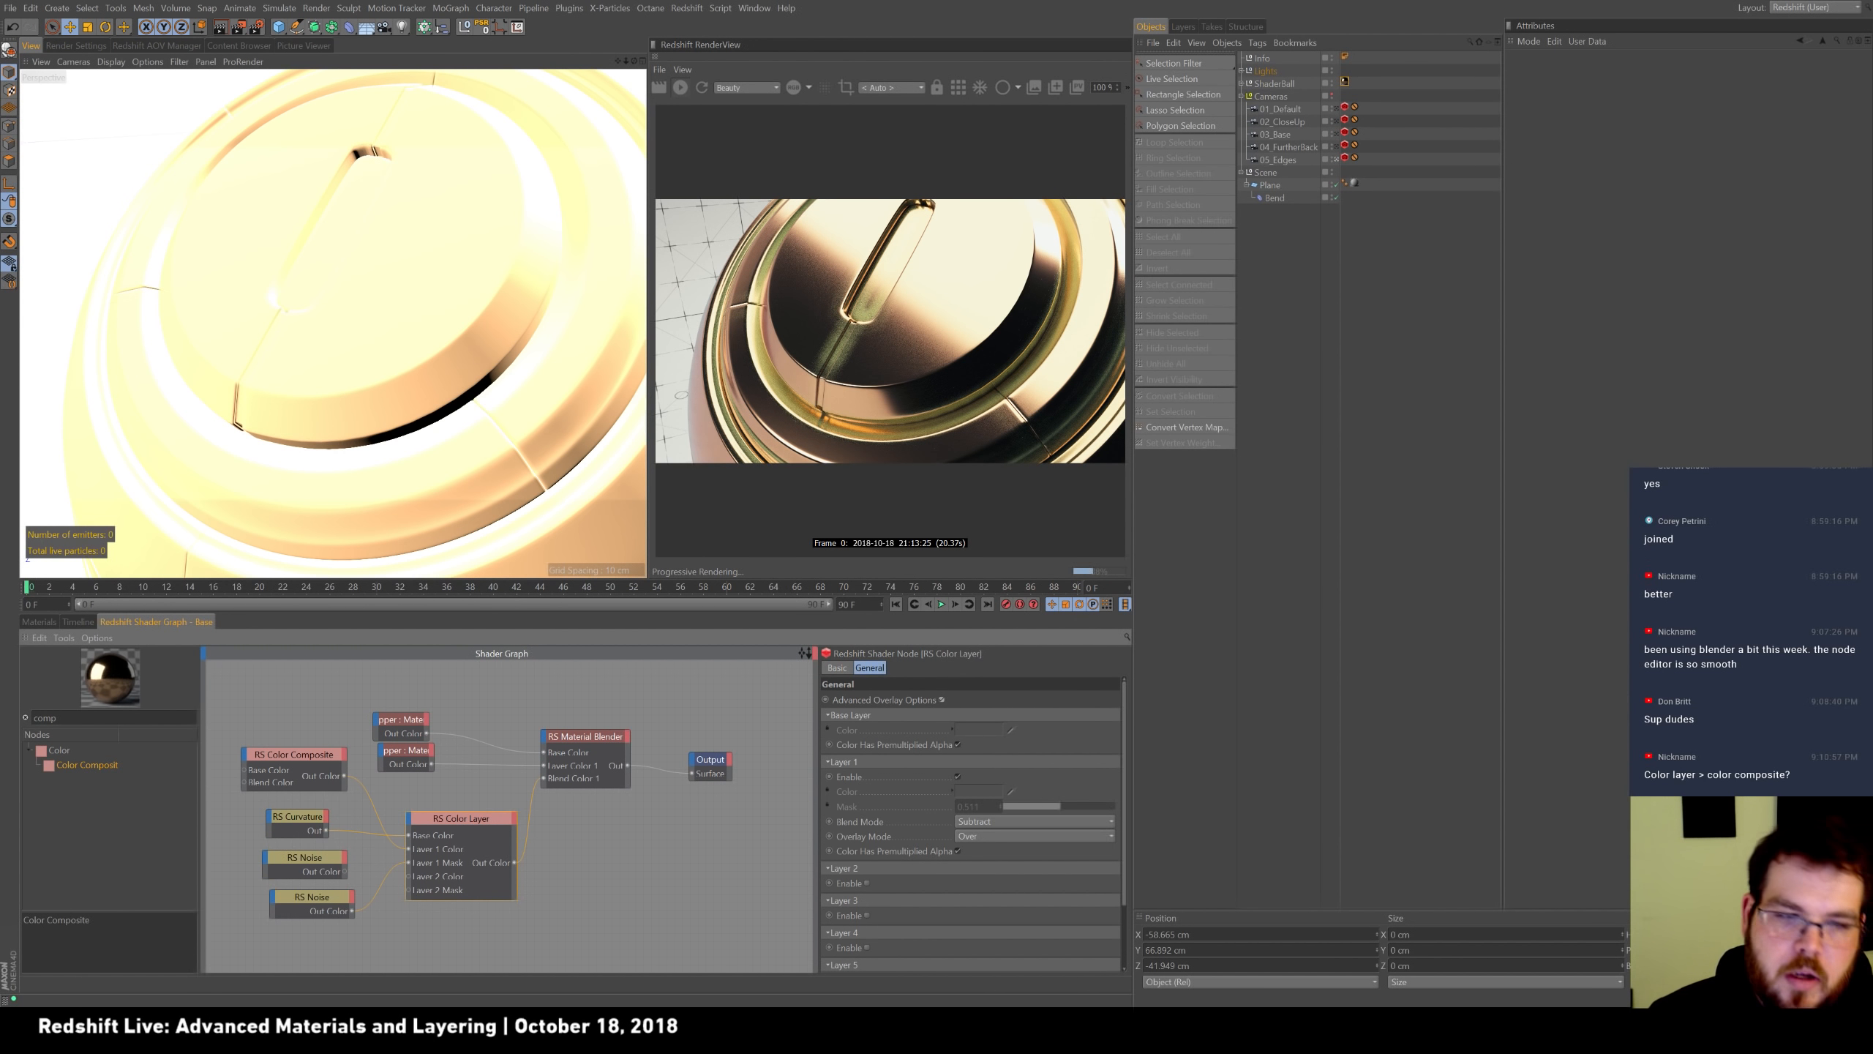
{"action": "left_click", "coordinate": [326, 756]}
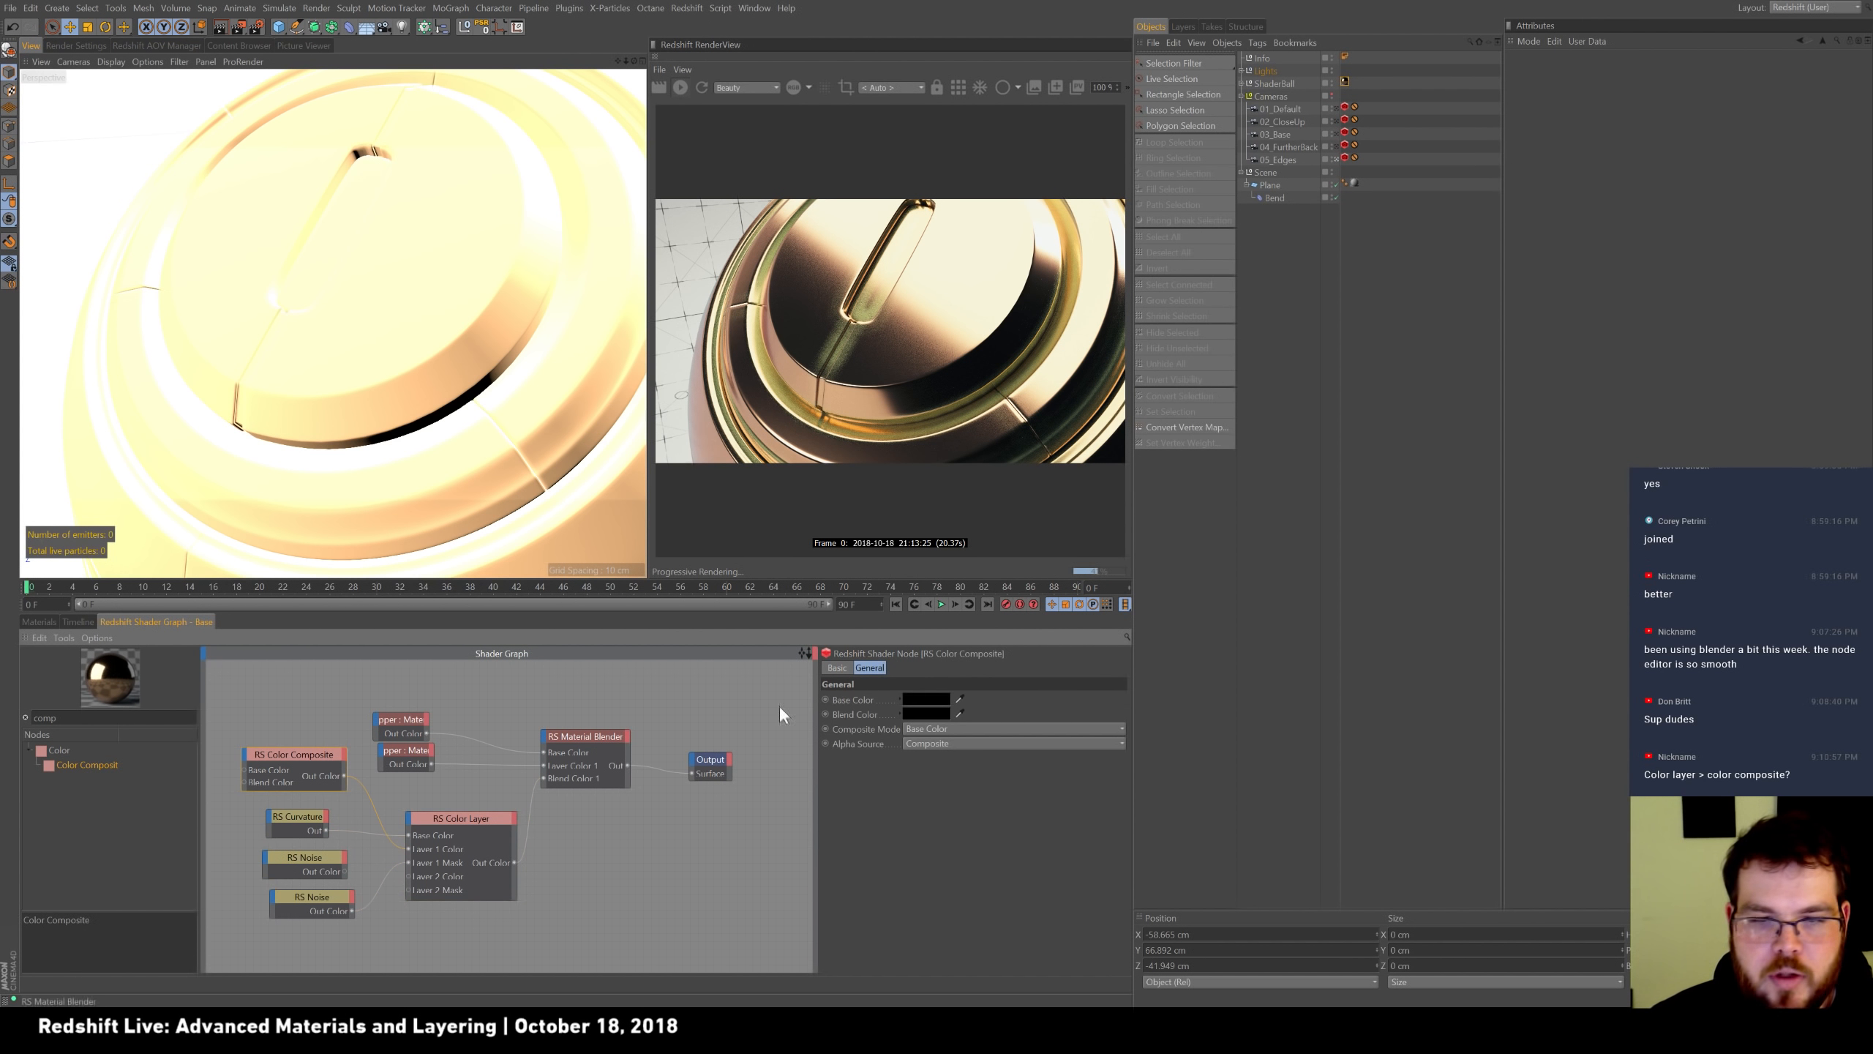
{"action": "left_click", "coordinate": [965, 745]}
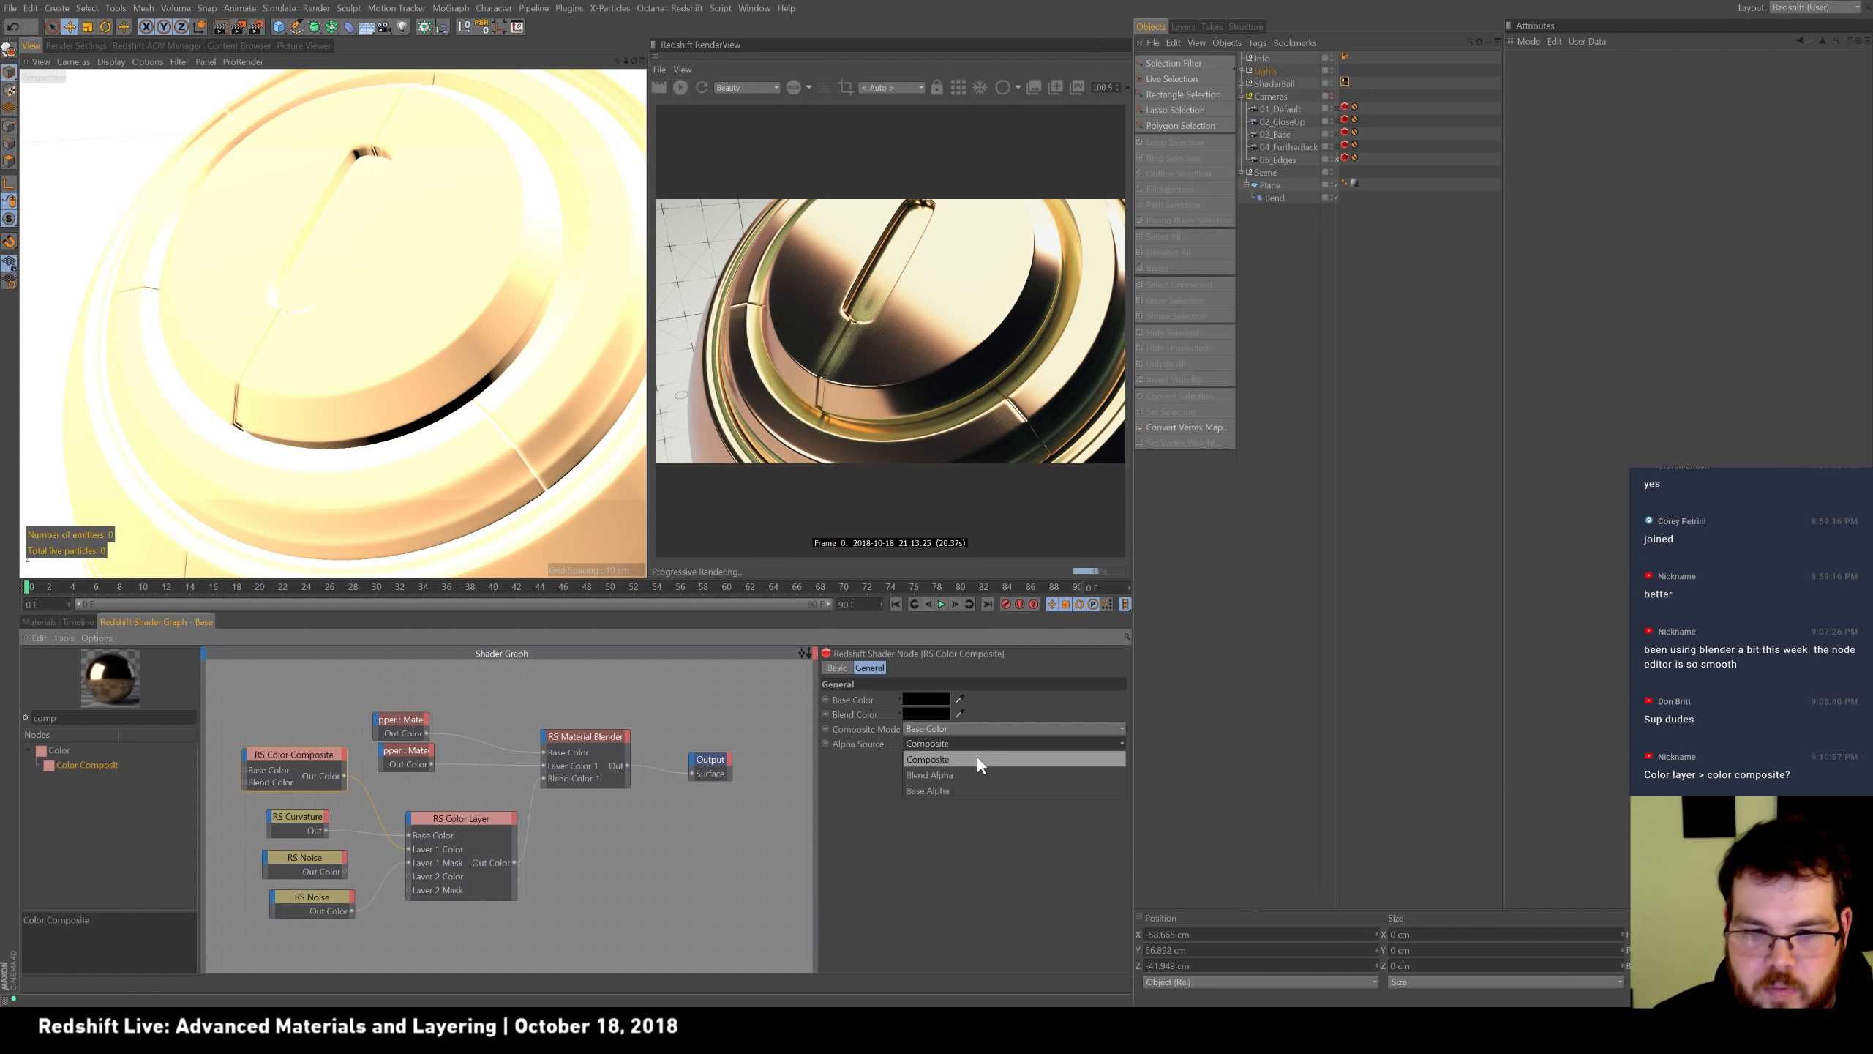
{"action": "left_click", "coordinate": [966, 759]}
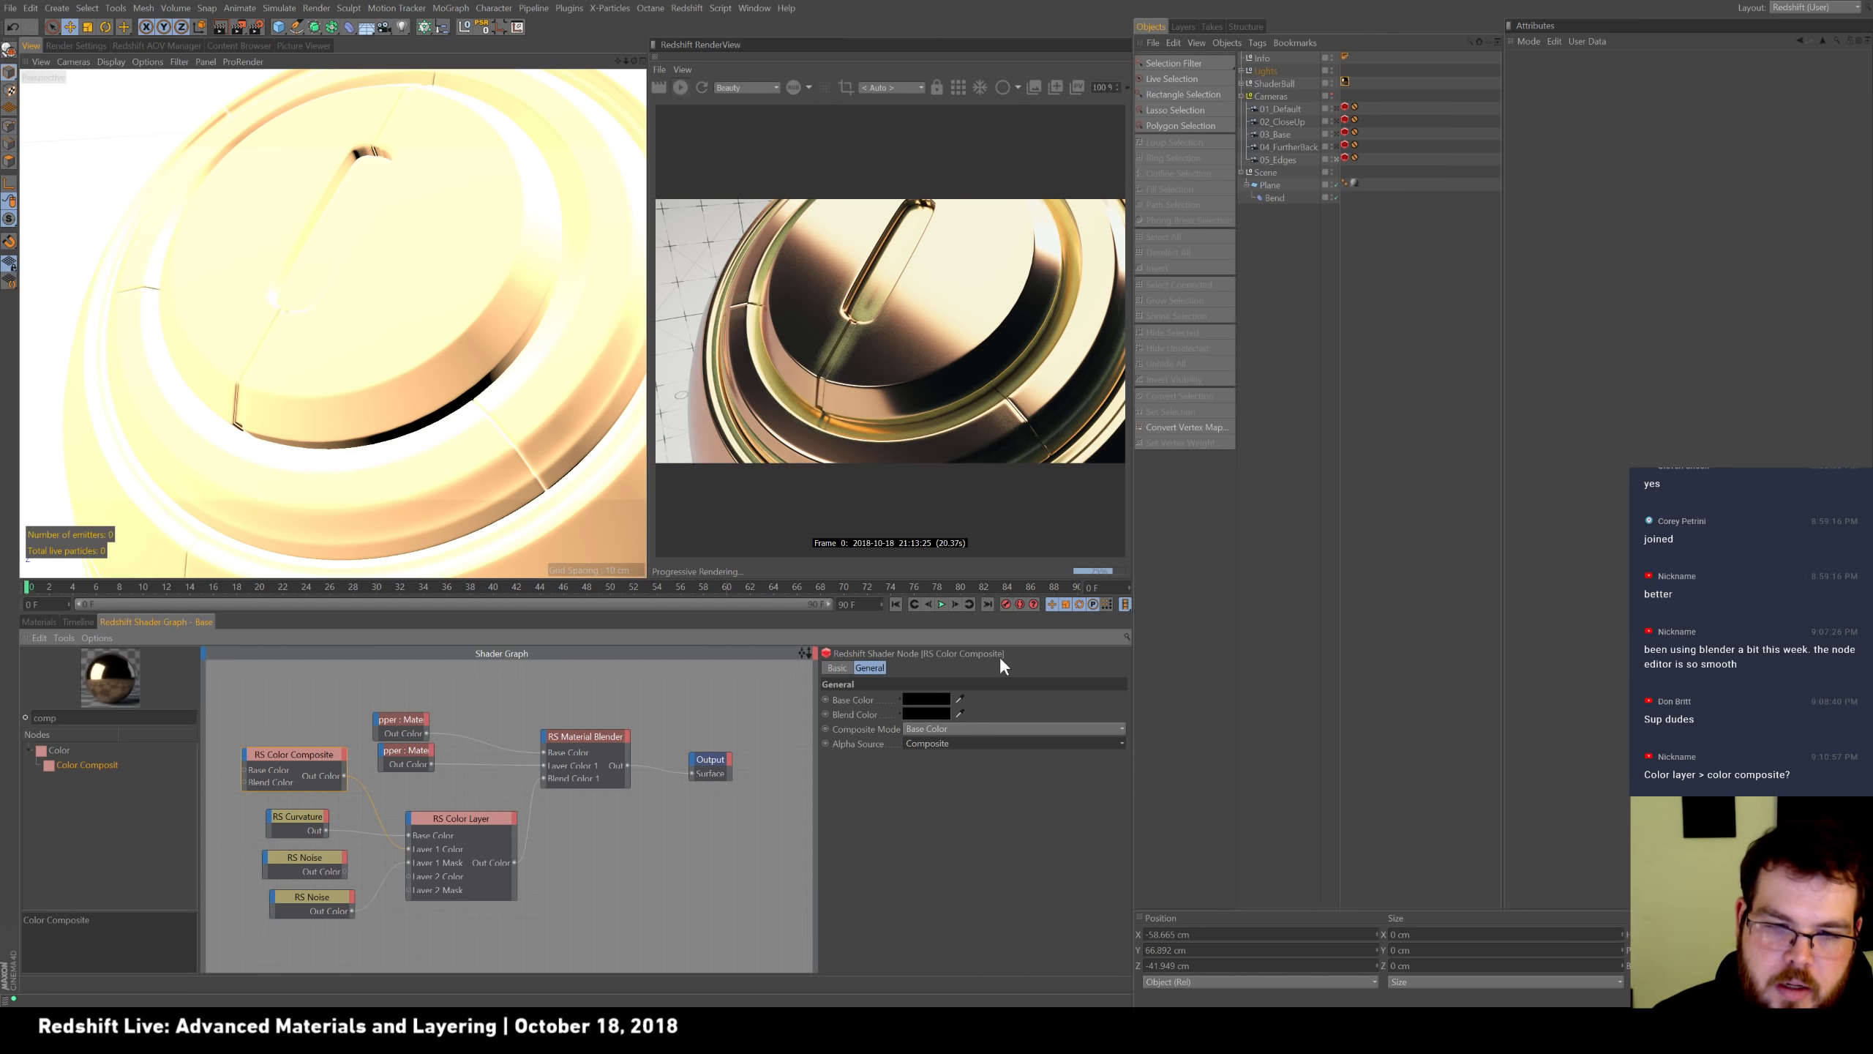
{"action": "left_click", "coordinate": [974, 729]}
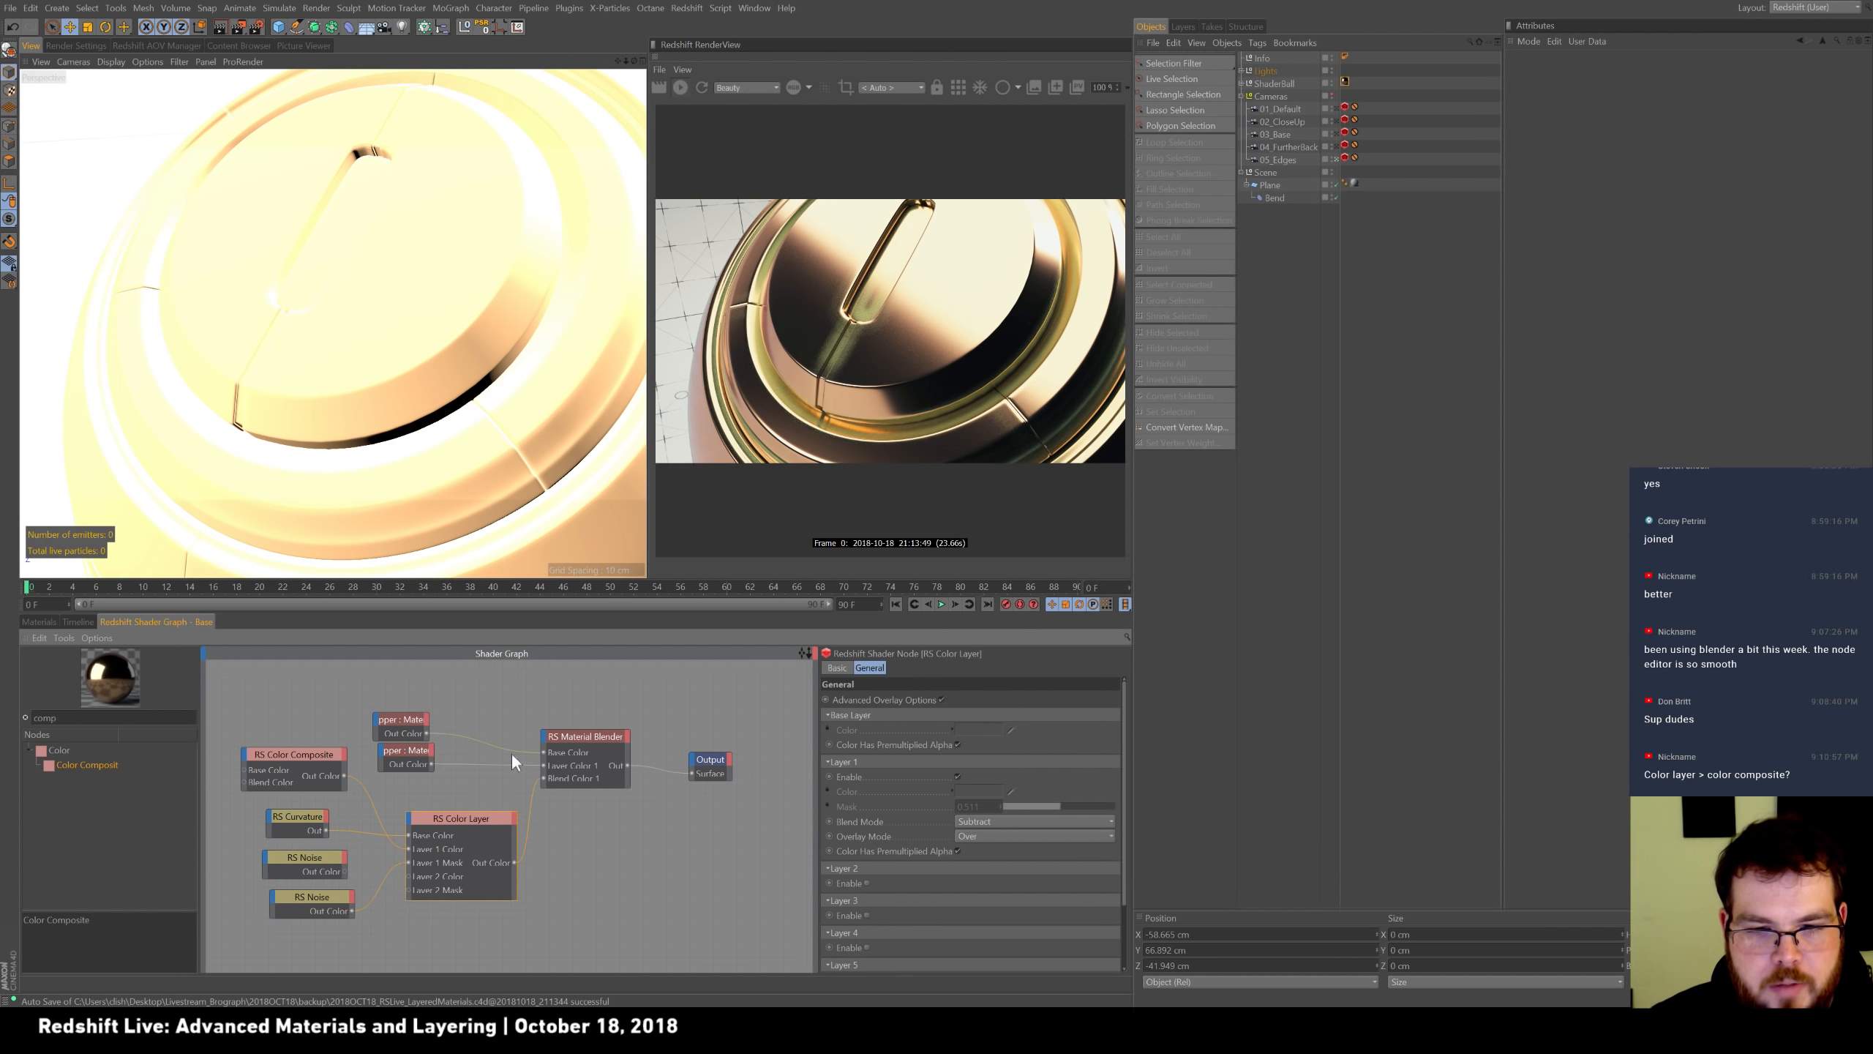
{"action": "left_click", "coordinate": [942, 699]}
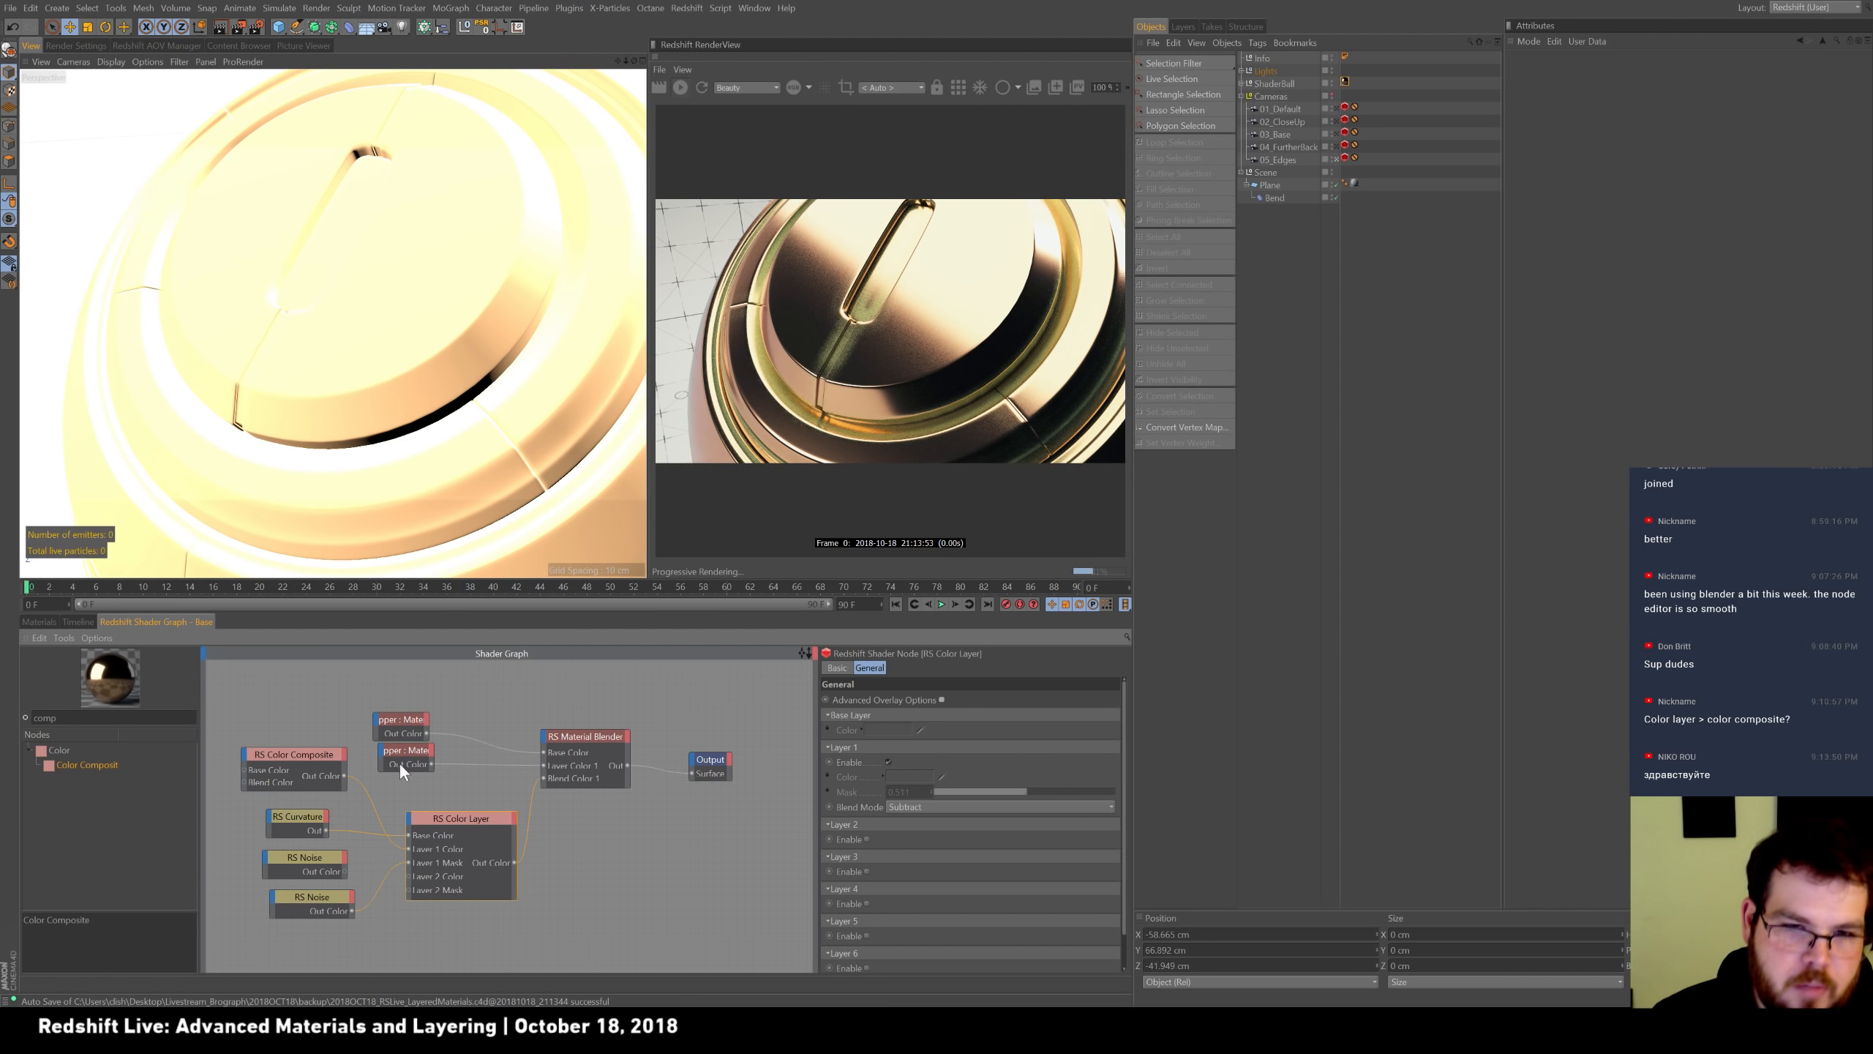
Move the upper copper Material node higher in the graph and delete the RS Color Composite node.
{"action": "left_click_drag", "start_coordinate": [384, 715], "coordinate": [396, 694]}
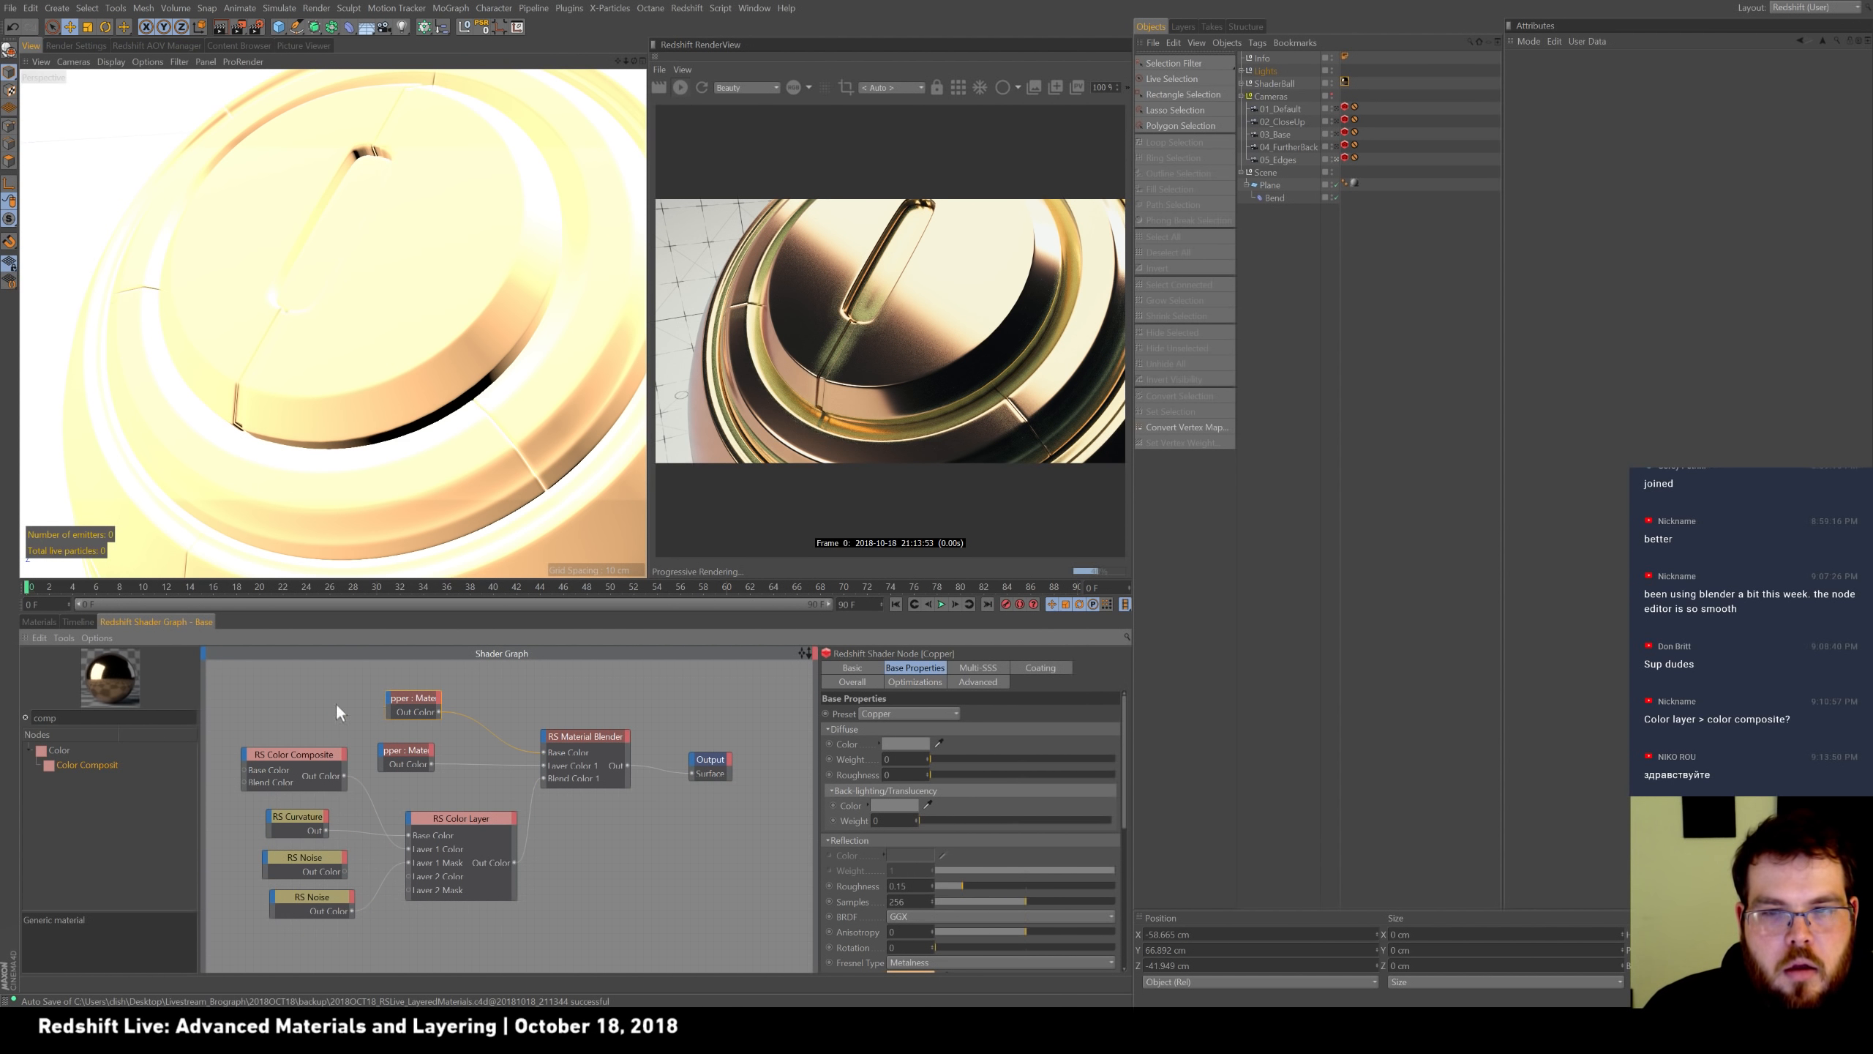
{"action": "left_click", "coordinate": [297, 754]}
{"action": "key", "text": "Delete"}
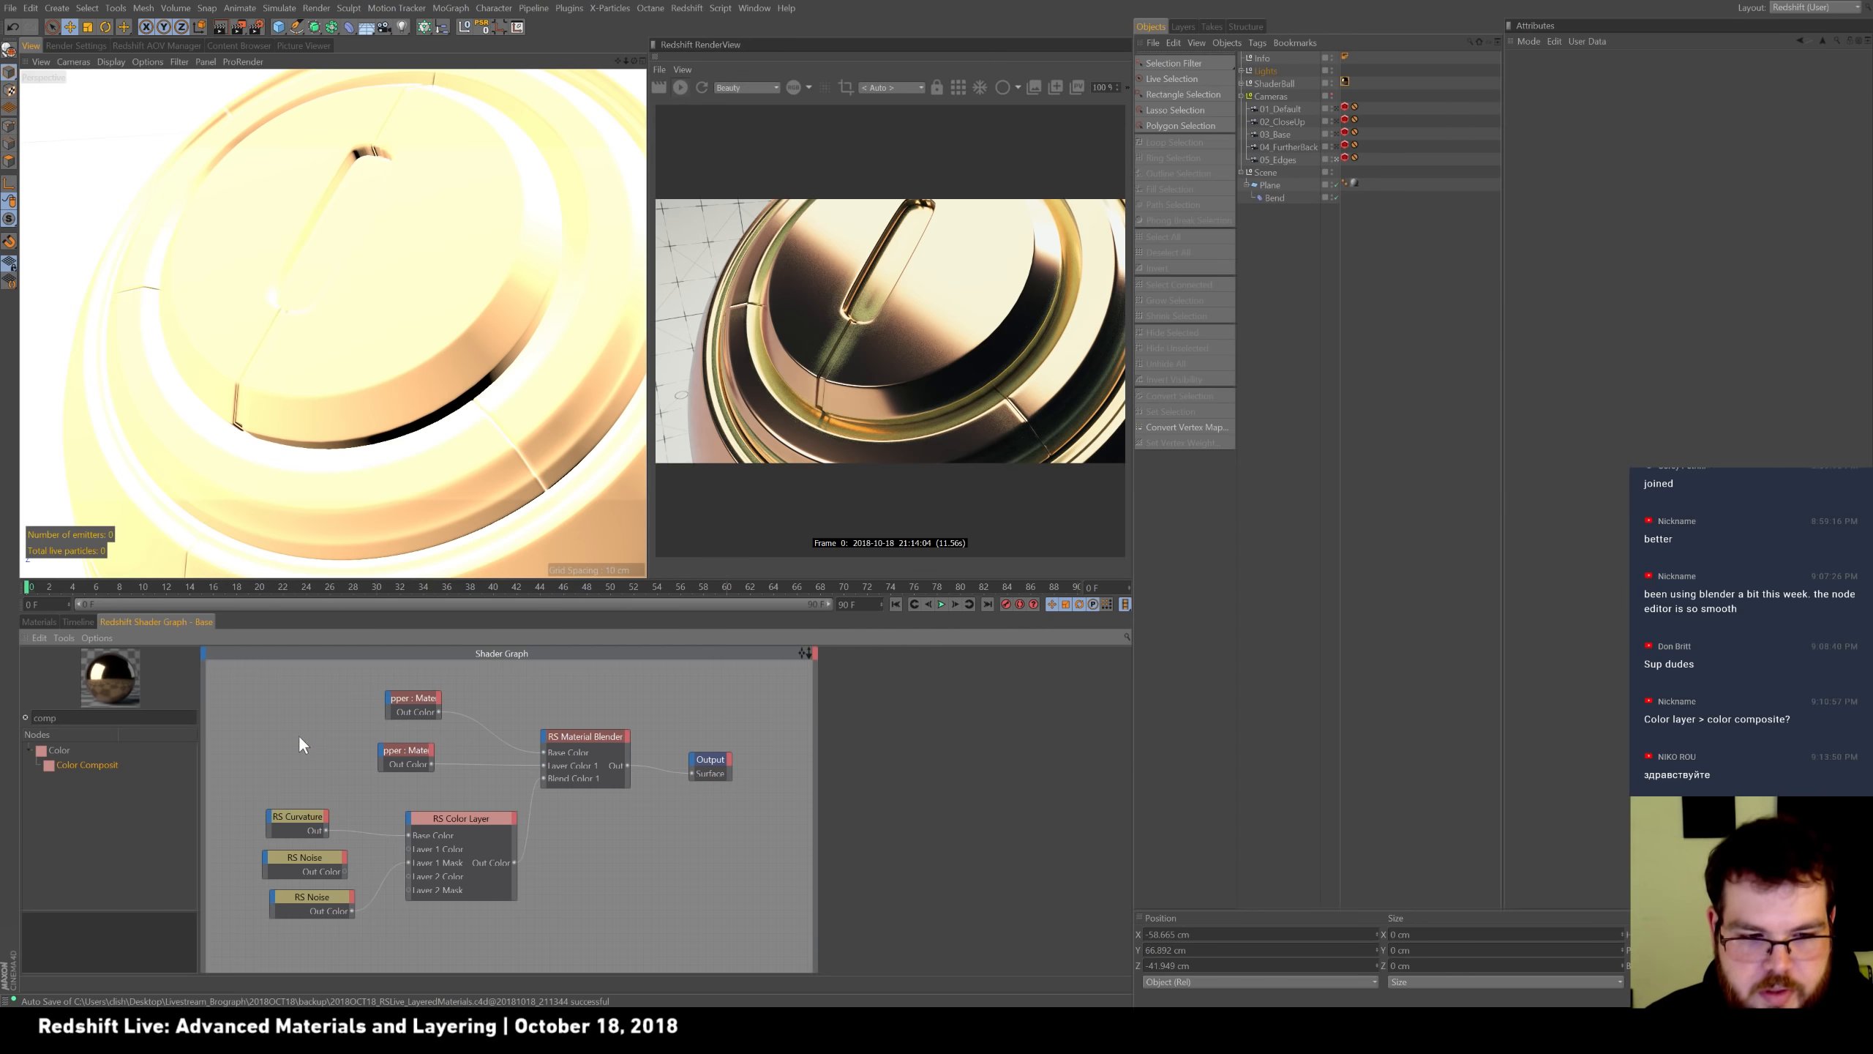
Reconnect the original RS Noise's Out Color to the RS Color Layer's Layer 1 Color and show the RS Color Layer's settings.
{"action": "left_click", "coordinate": [321, 863]}
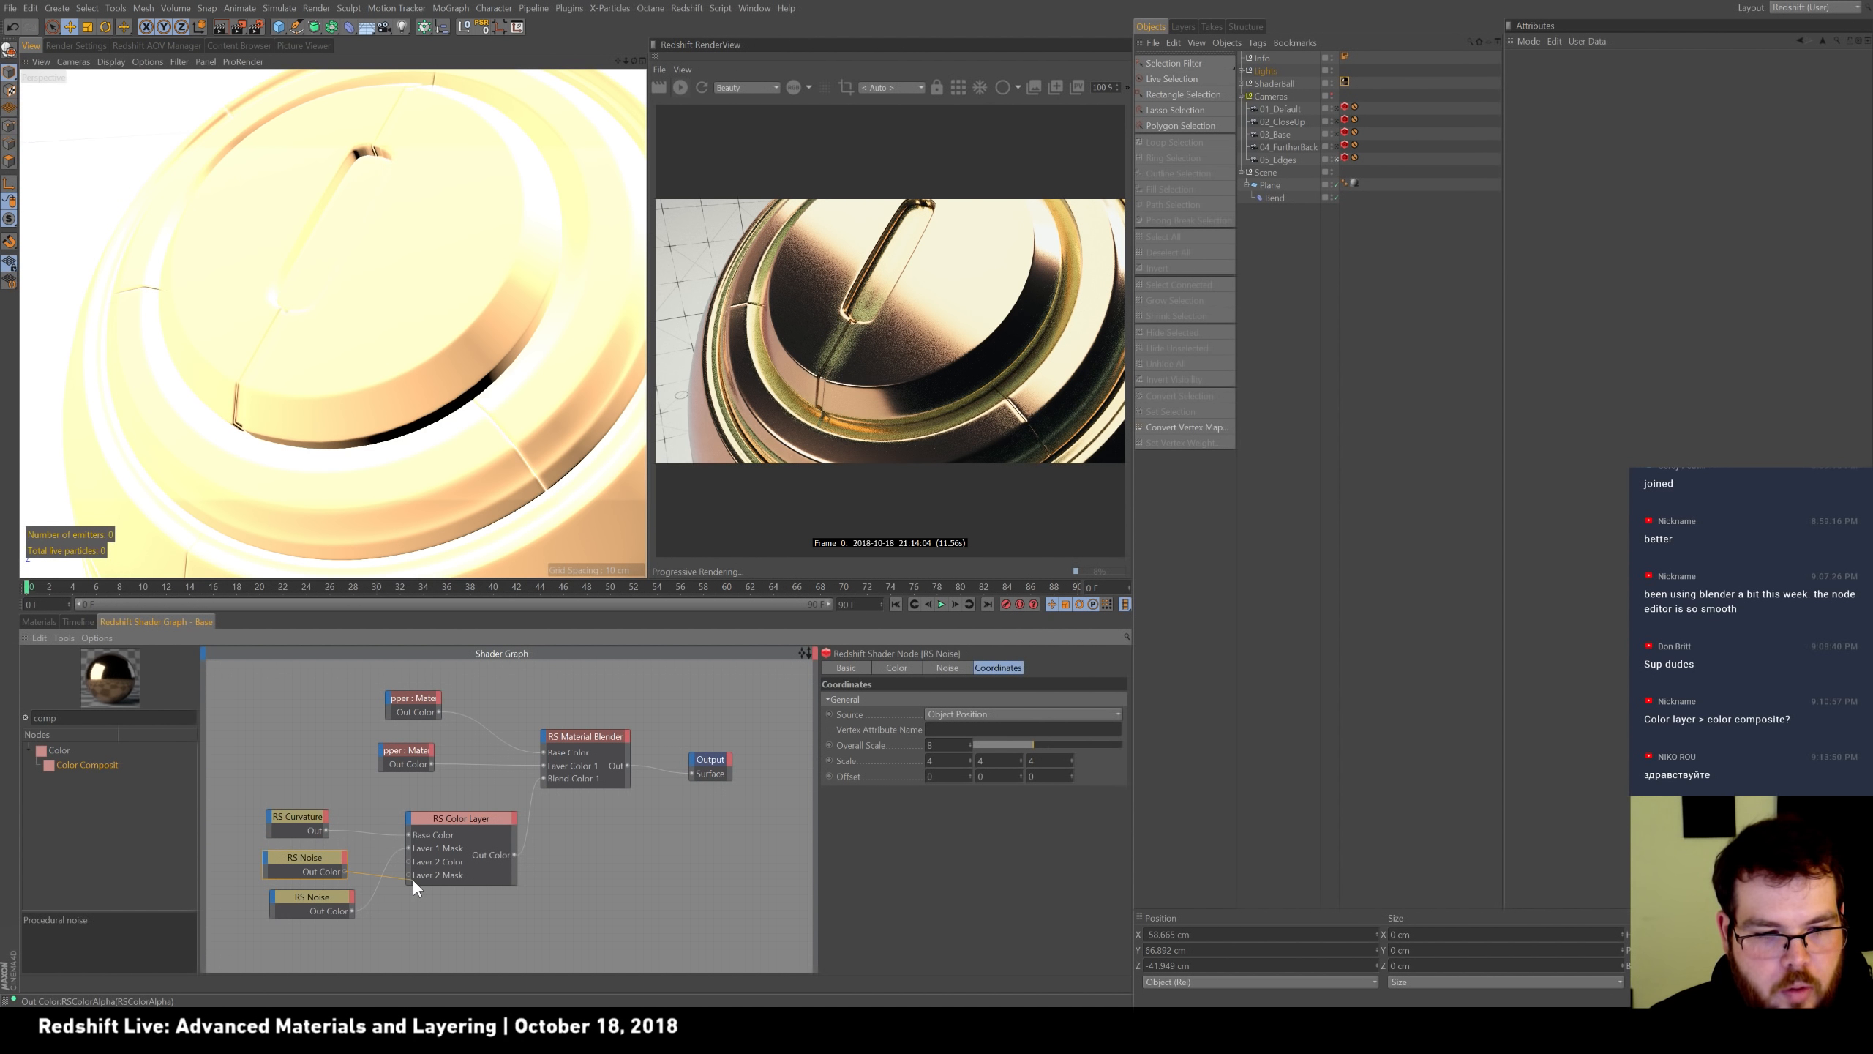
{"action": "left_click_drag", "start_coordinate": [411, 859], "coordinate": [409, 819]}
{"action": "left_click", "coordinate": [524, 844]}
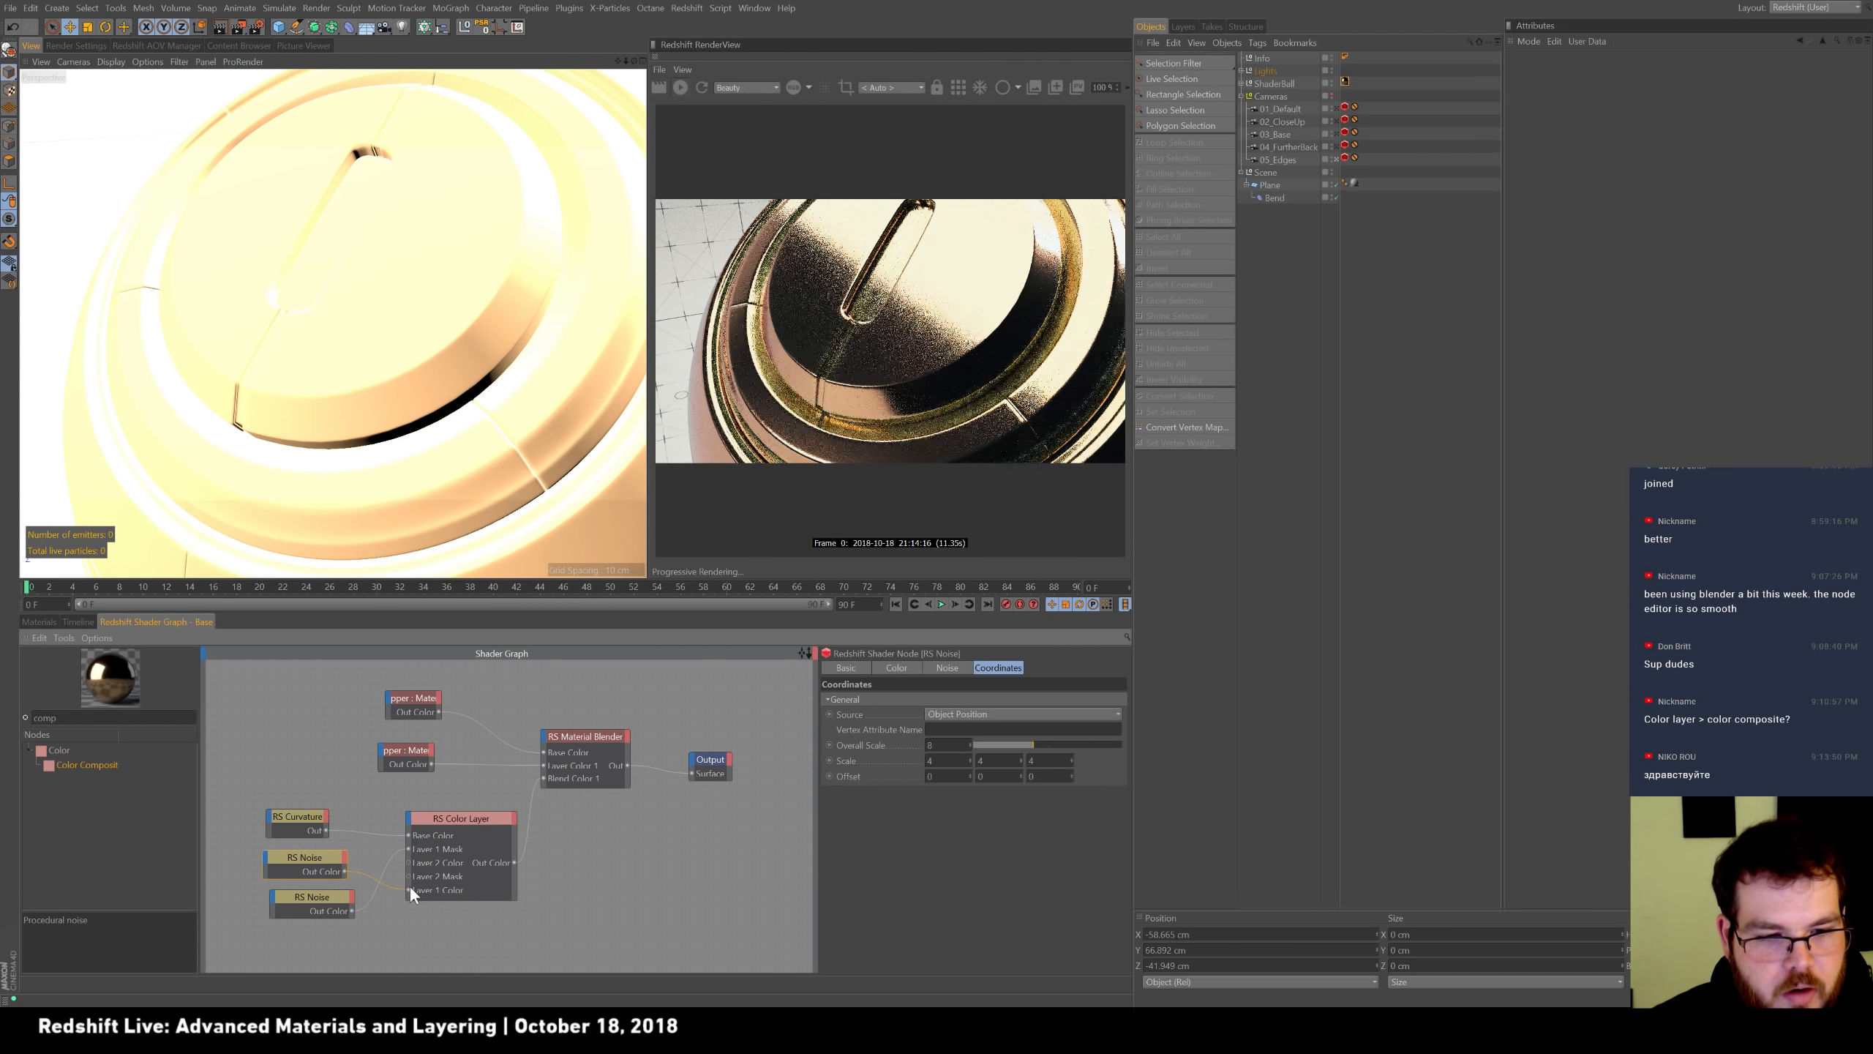
{"action": "left_click", "coordinate": [441, 843]}
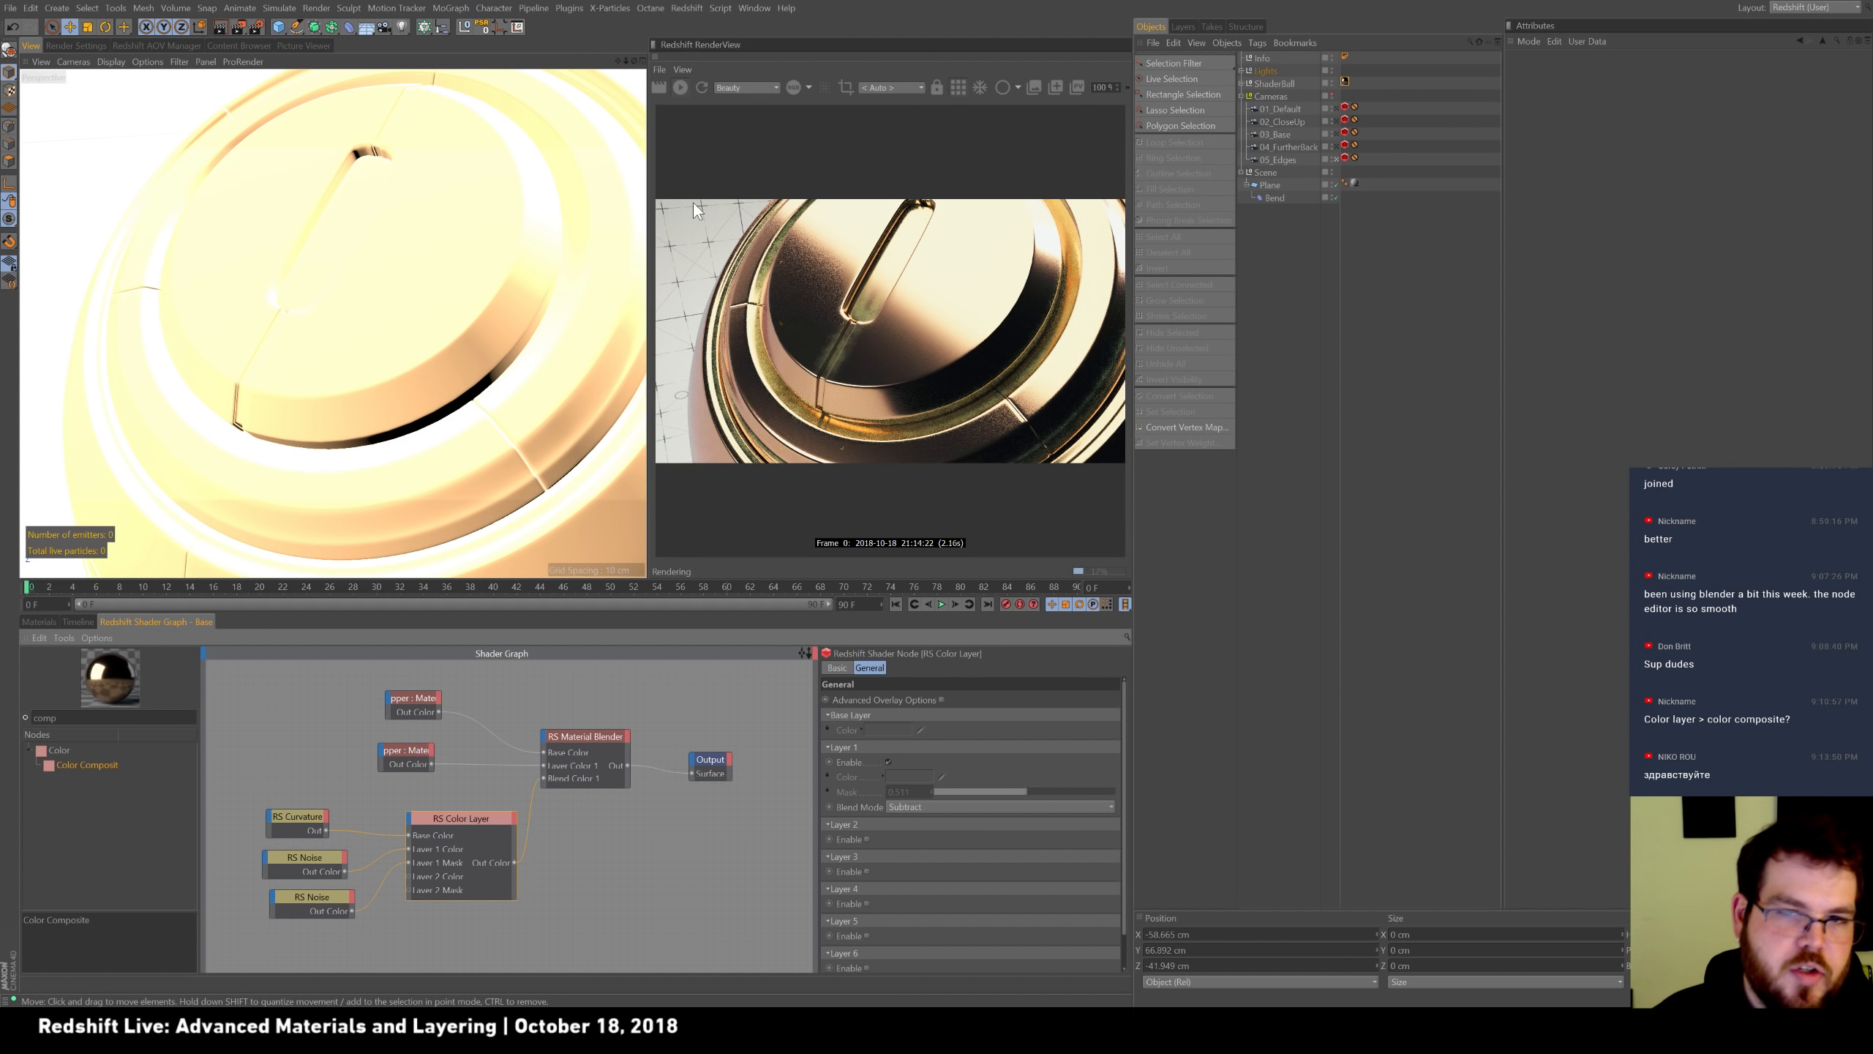
Delete the RS Curvature, both RS Noise nodes and the RS Color Layer from the shader graph.
{"action": "left_click_drag", "start_coordinate": [242, 791], "coordinate": [370, 928]}
{"action": "key", "text": "Delete"}
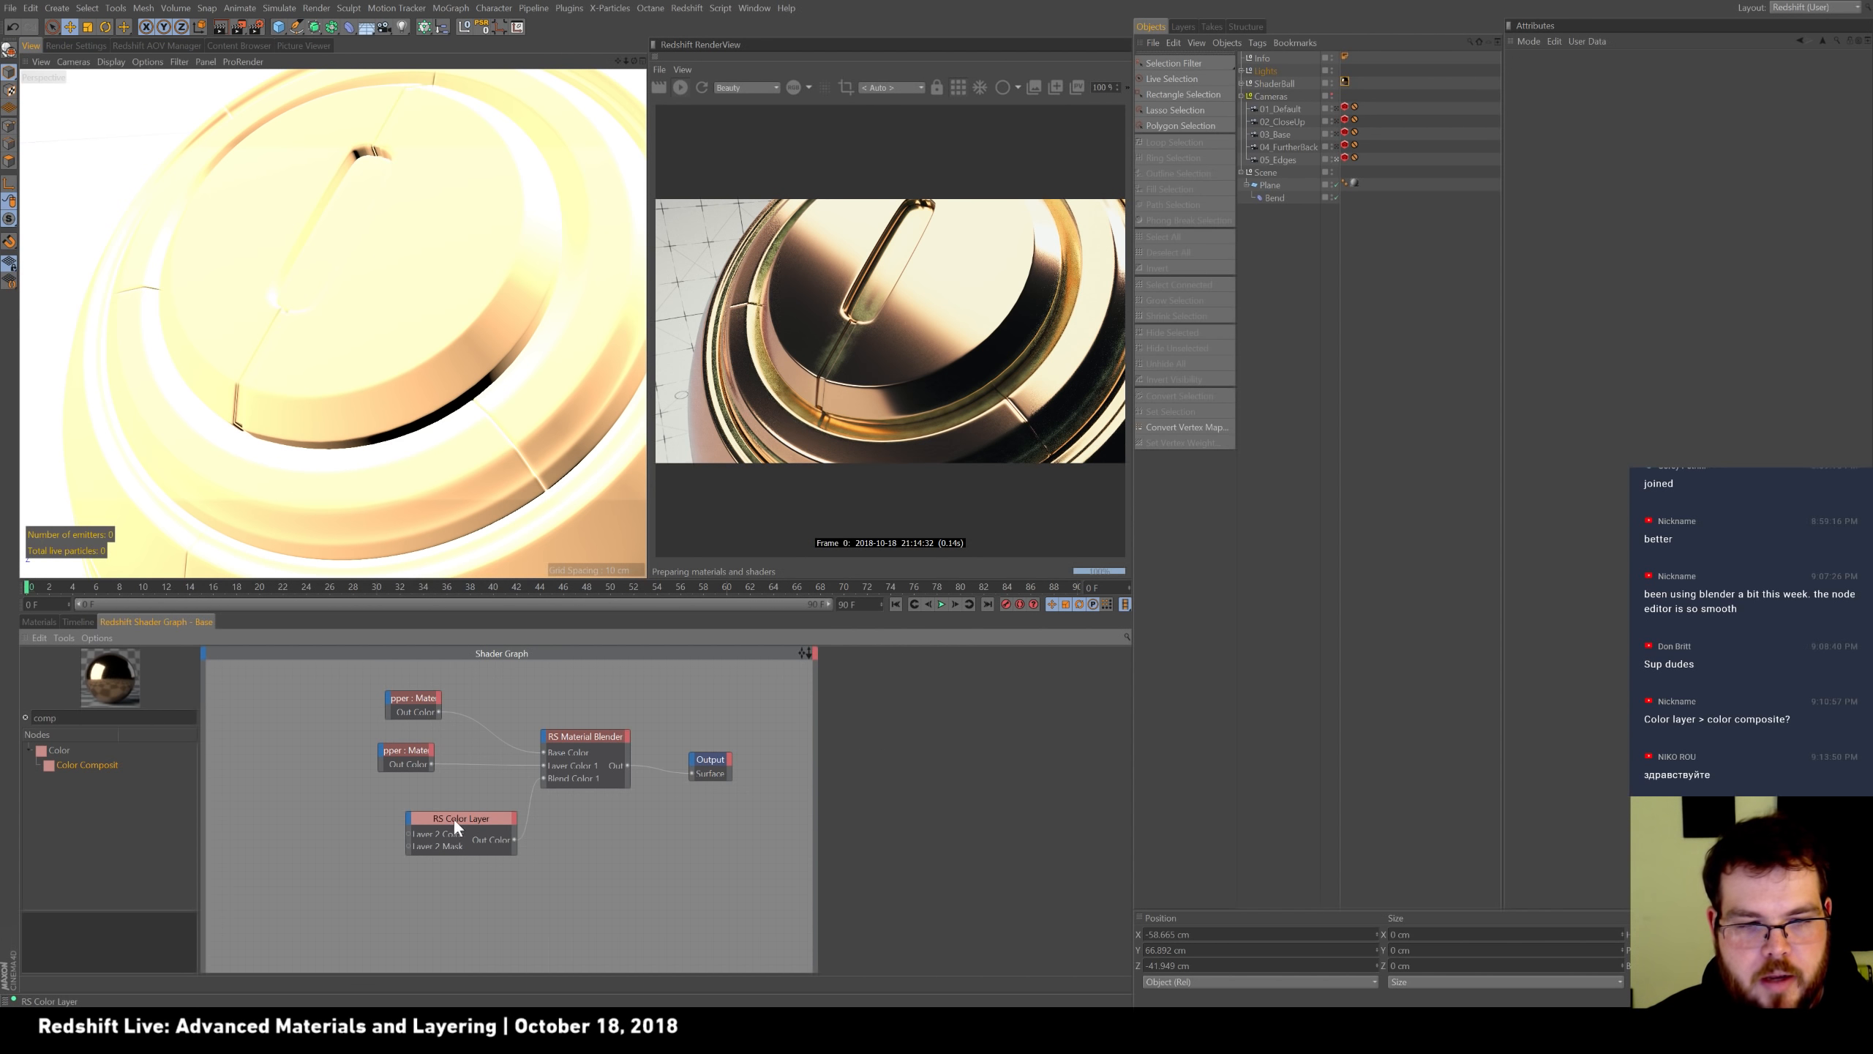
{"action": "left_click_drag", "start_coordinate": [469, 818], "coordinate": [430, 812]}
{"action": "key", "text": "Delete"}
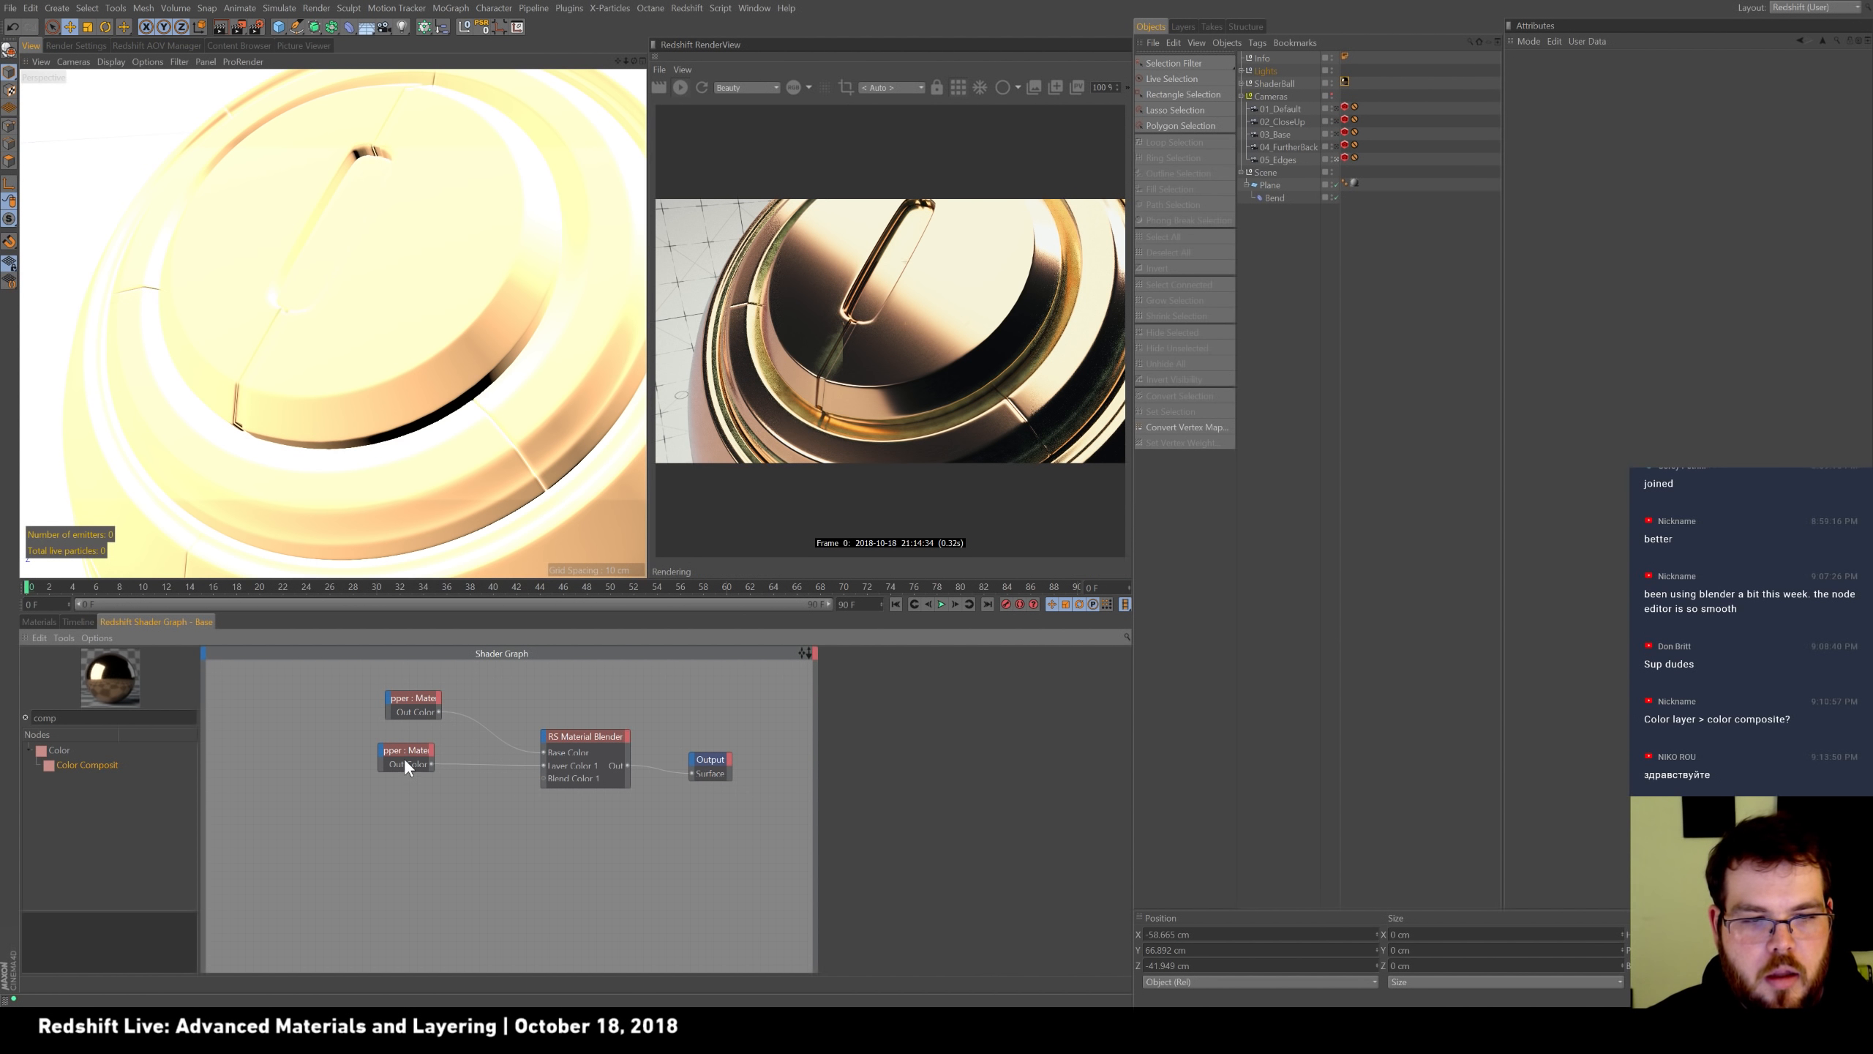
Find the Texture node and add an RS Texture to the graph below the two copper Material nodes.
{"action": "double_click", "coordinate": [44, 717]}
{"action": "type", "text": "tex"}
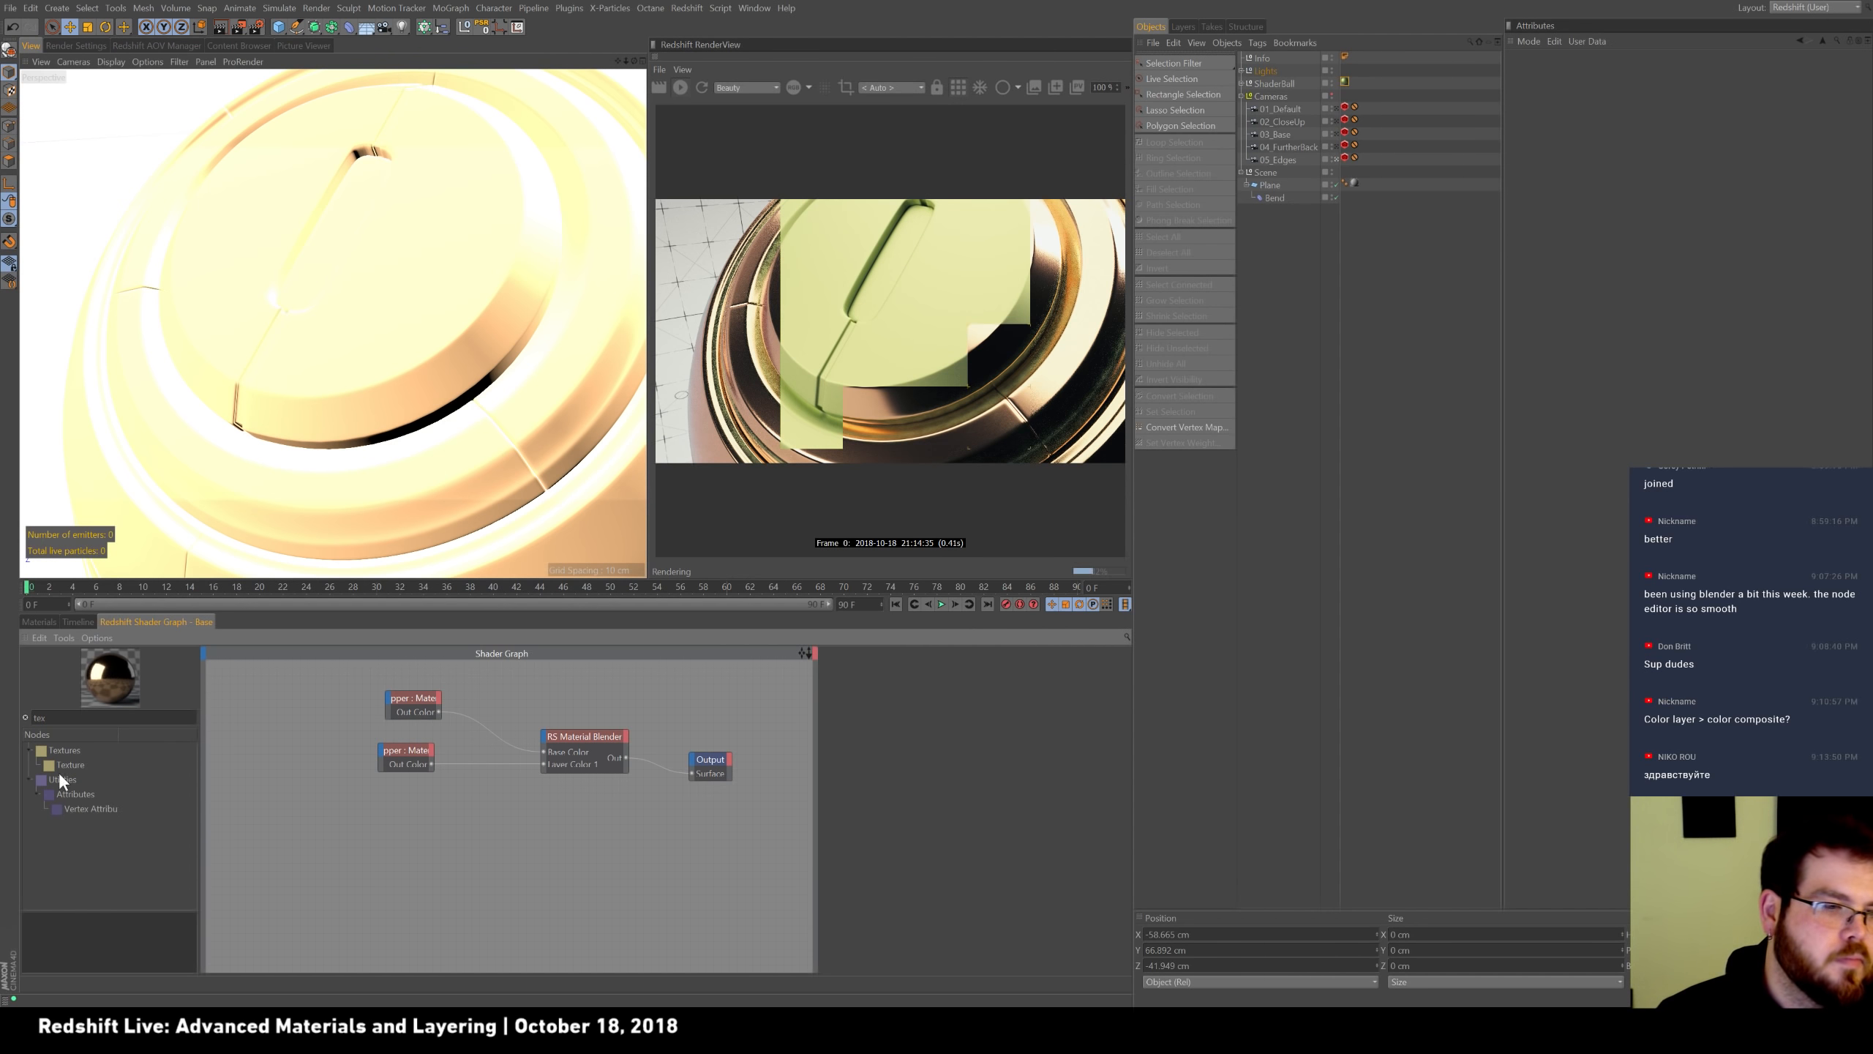
{"action": "left_click_drag", "start_coordinate": [65, 766], "coordinate": [410, 811]}
Browse for the RS Texture's image in the 02_3D\_TEXTURES\_Poliigon folder on the 4TB_MediaStorage (E:) drive.
{"action": "left_click", "coordinate": [1116, 778]}
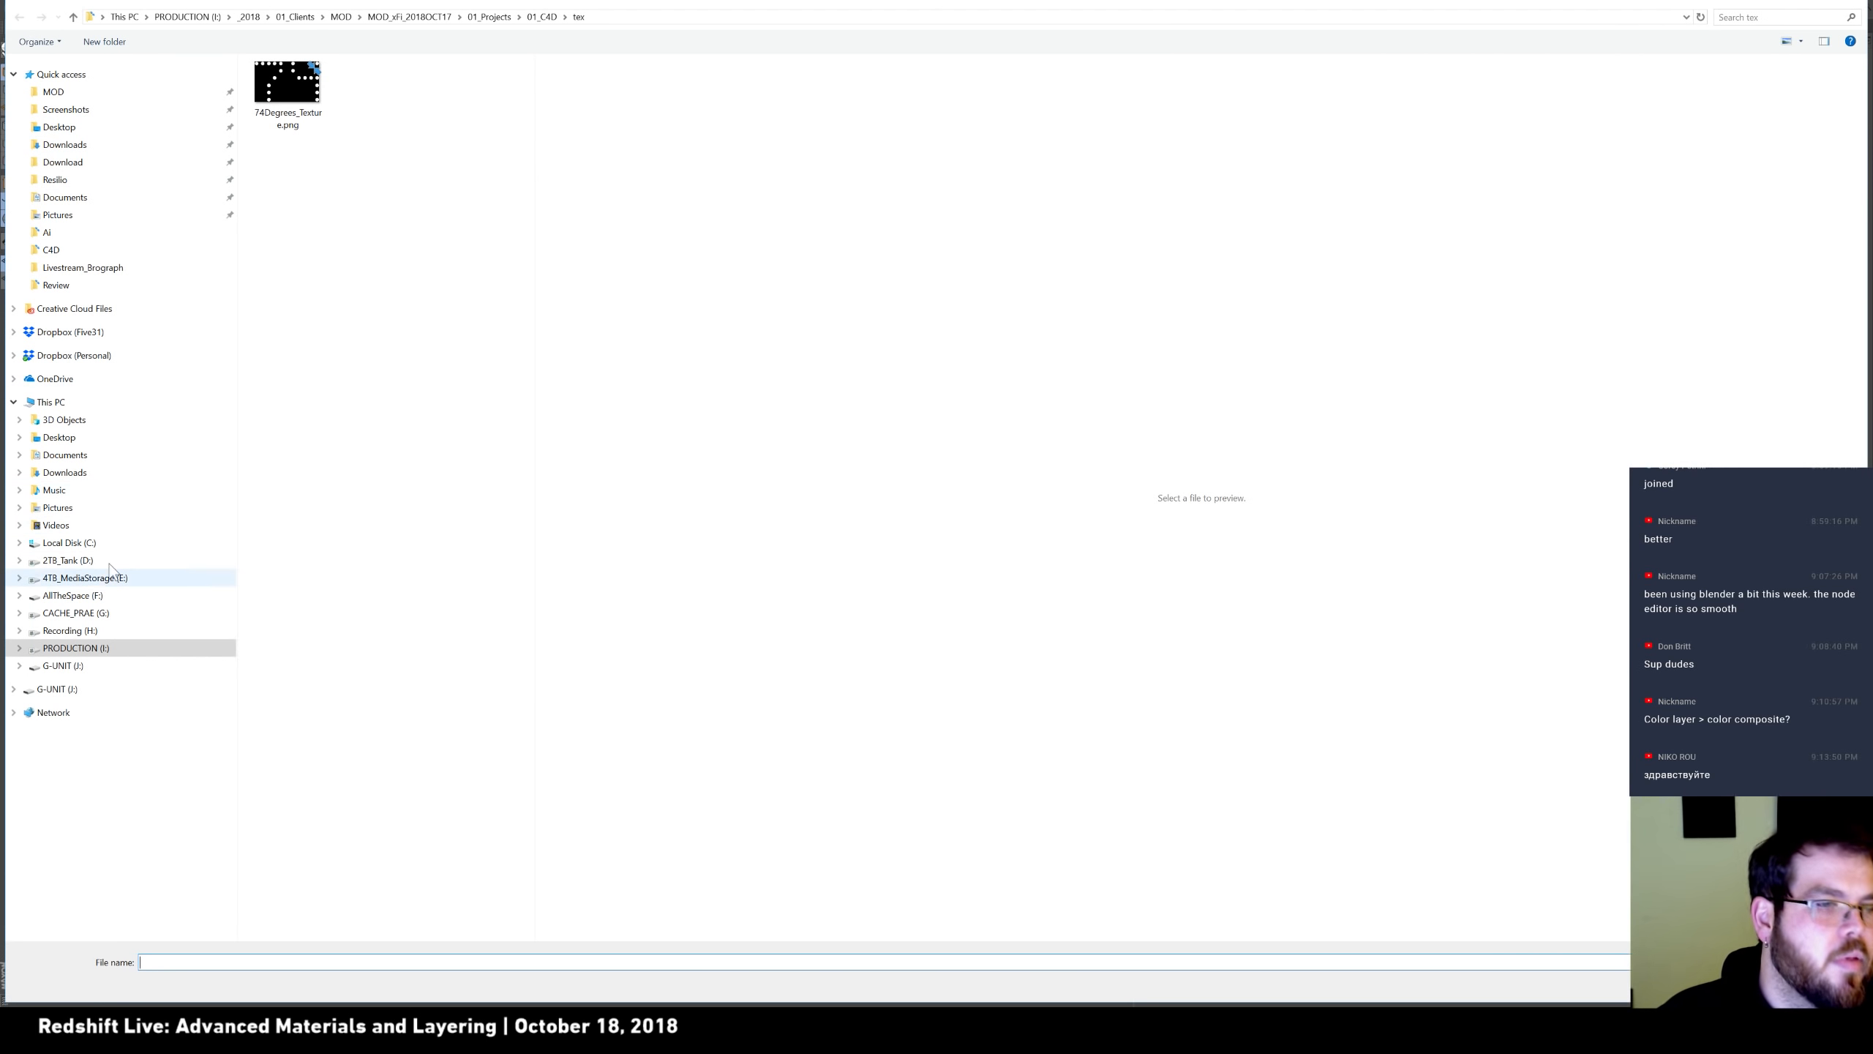
{"action": "left_click", "coordinate": [87, 579]}
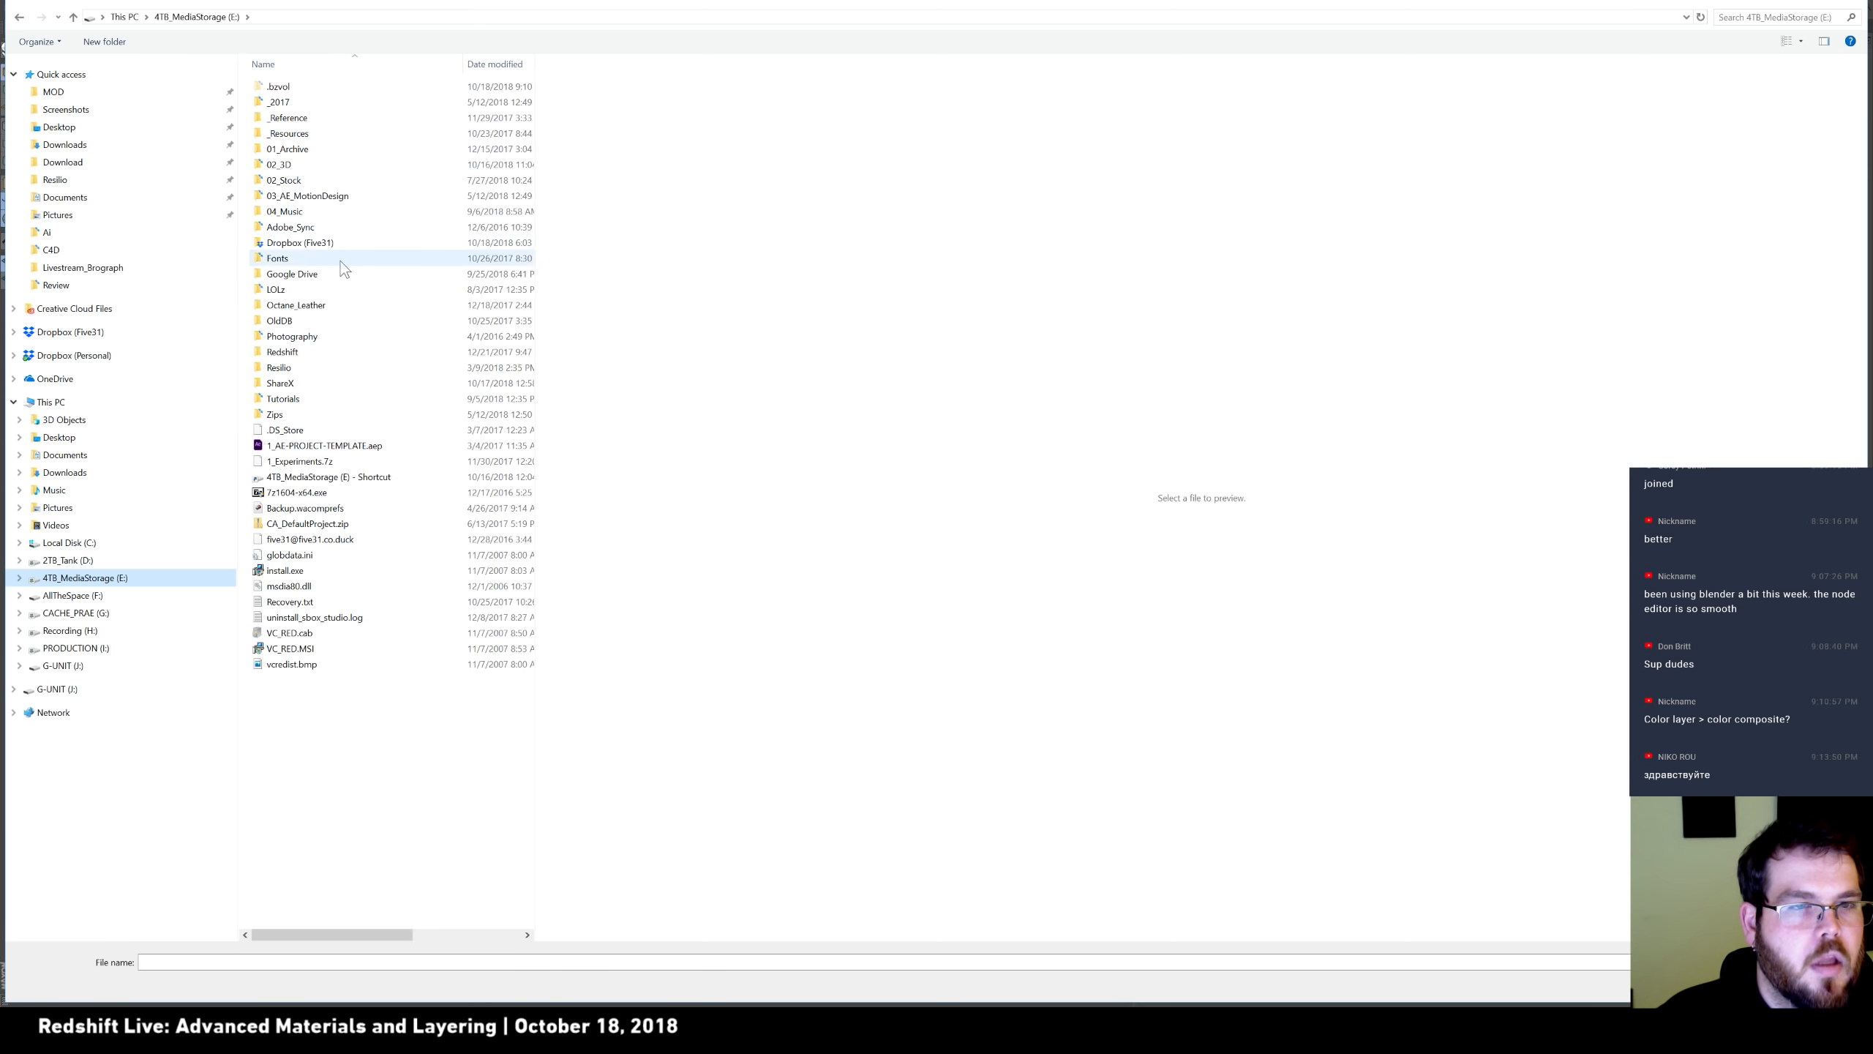
{"action": "double_click", "coordinate": [346, 165]}
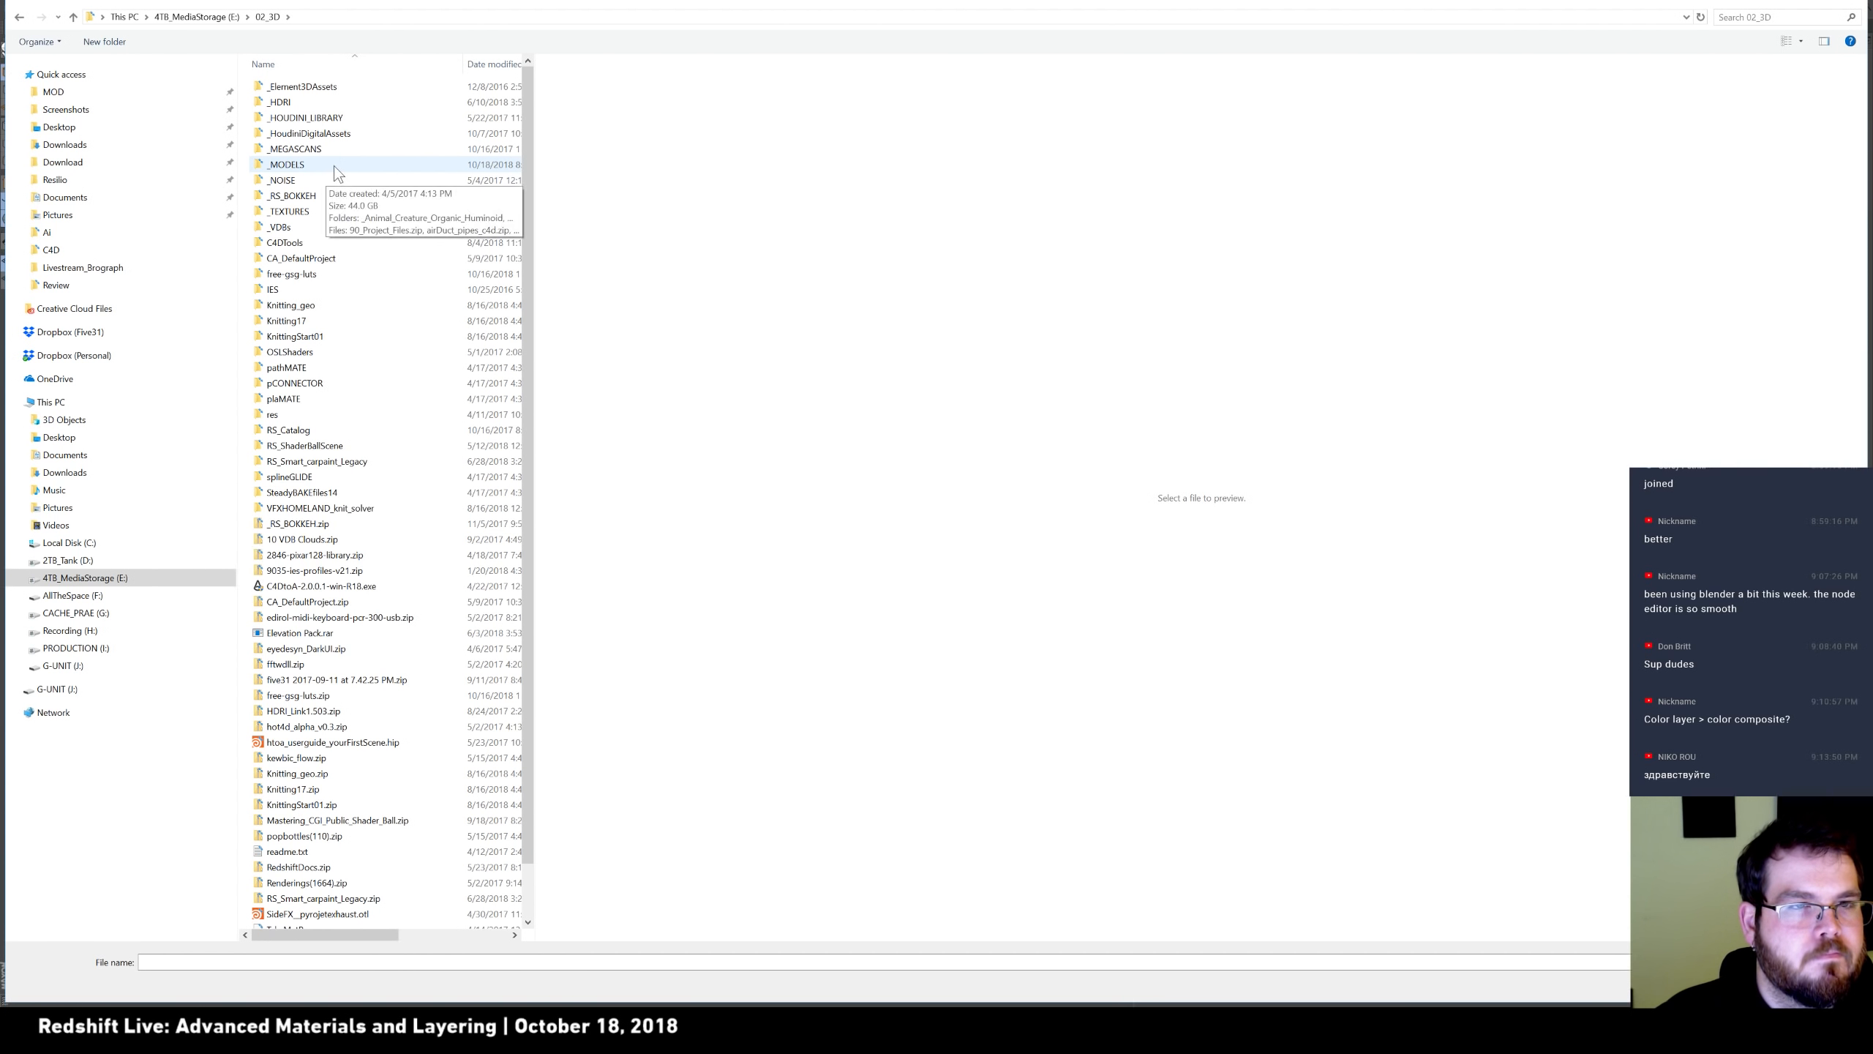
{"action": "left_click", "coordinate": [304, 210]}
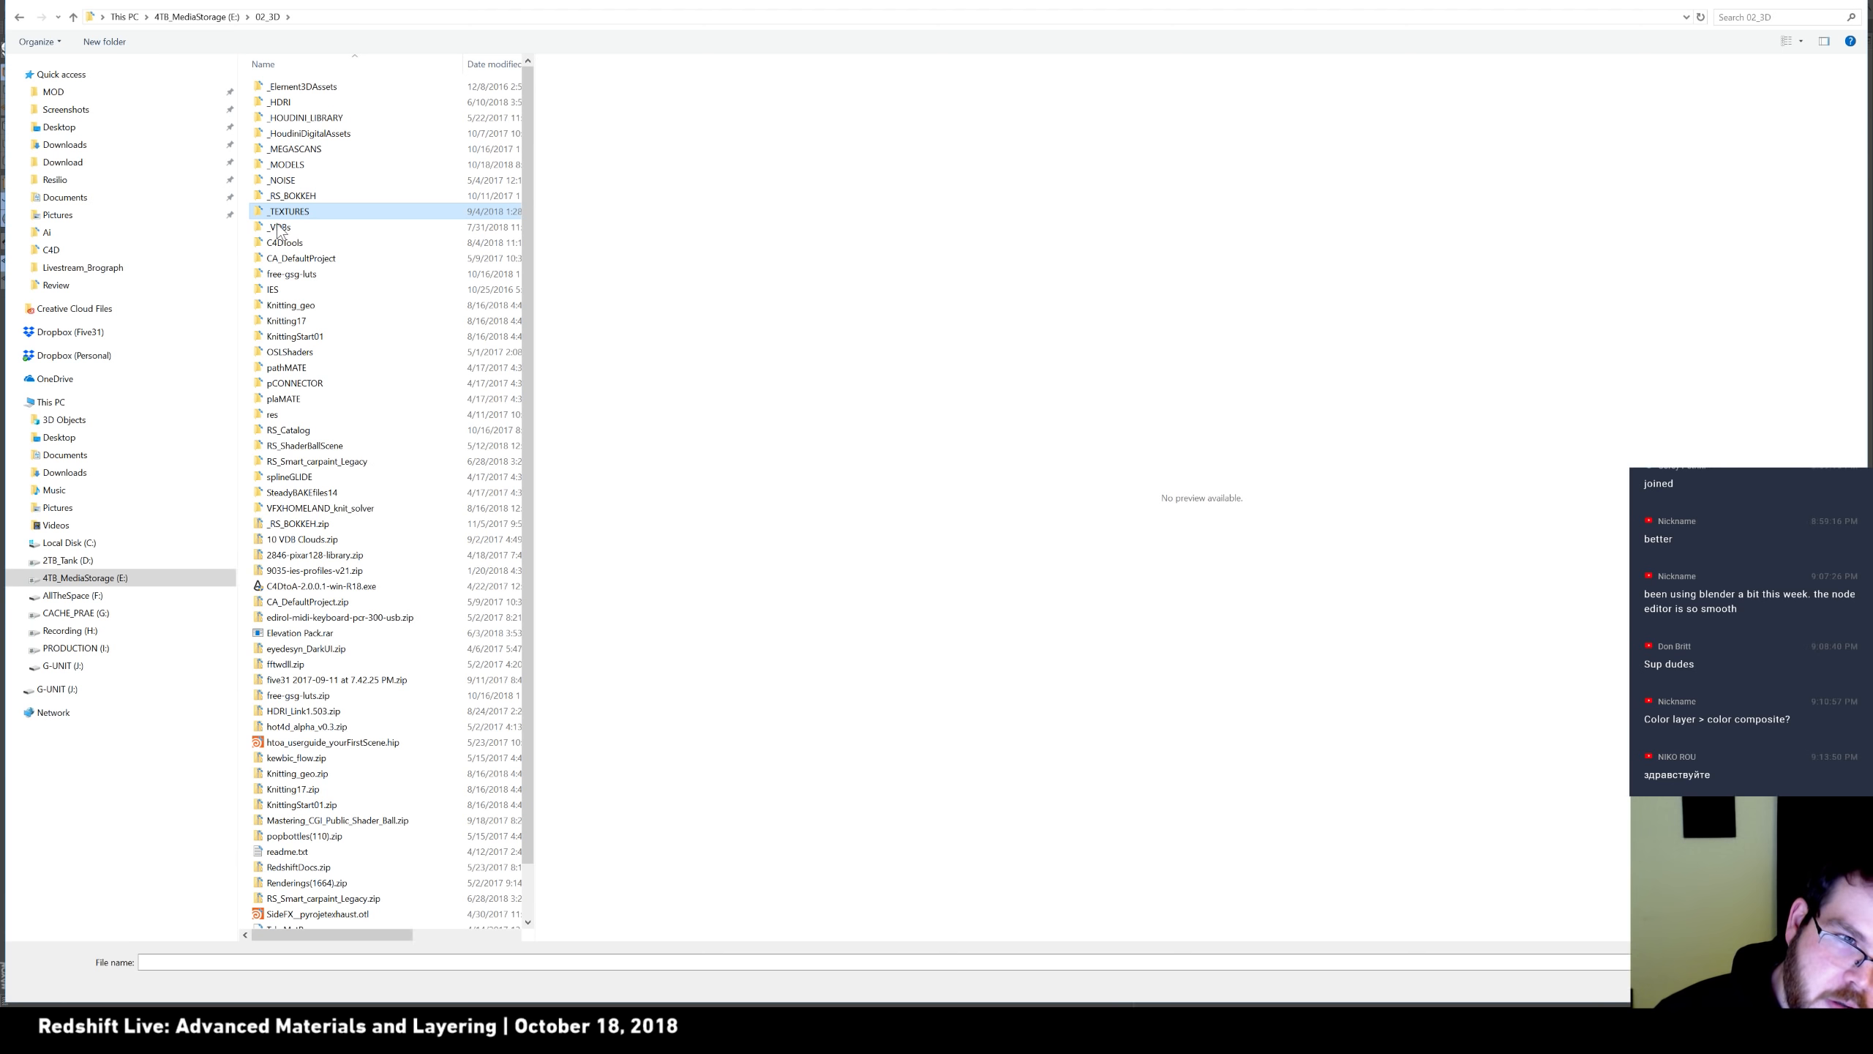
{"action": "double_click", "coordinate": [301, 106]}
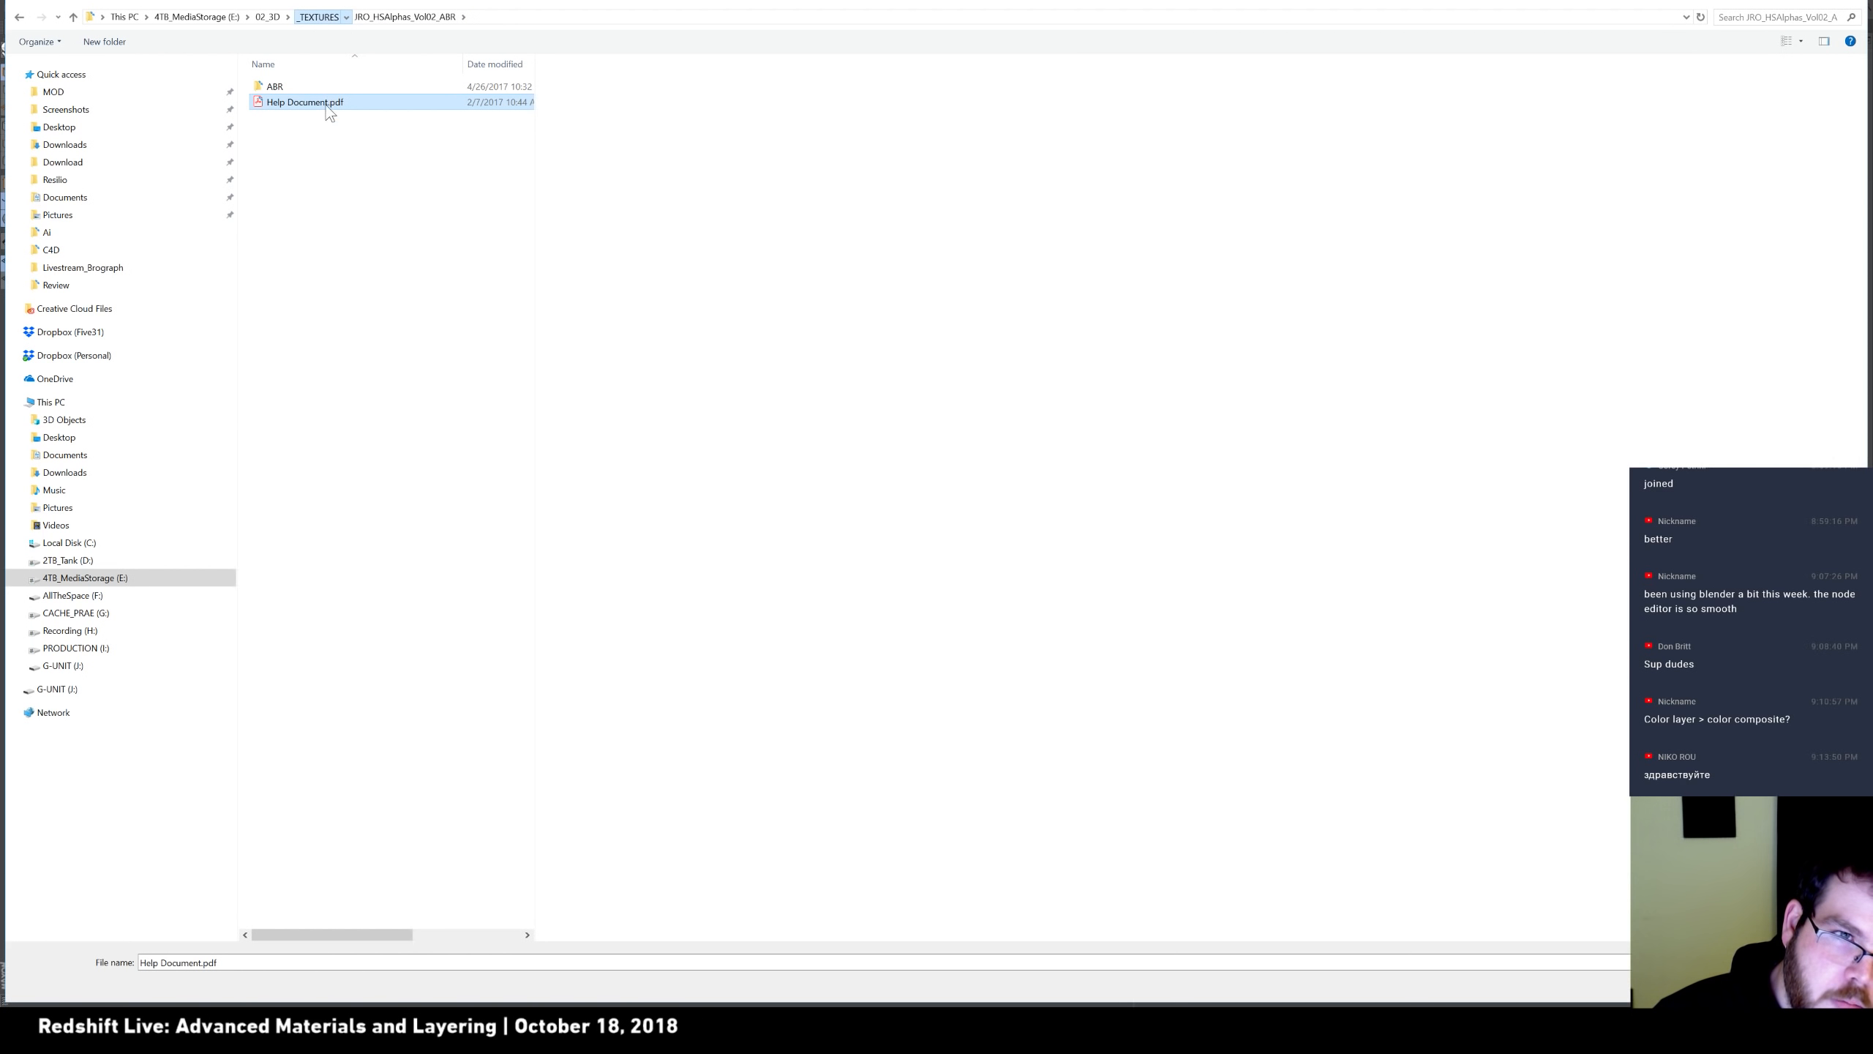
{"action": "left_click", "coordinate": [323, 16]}
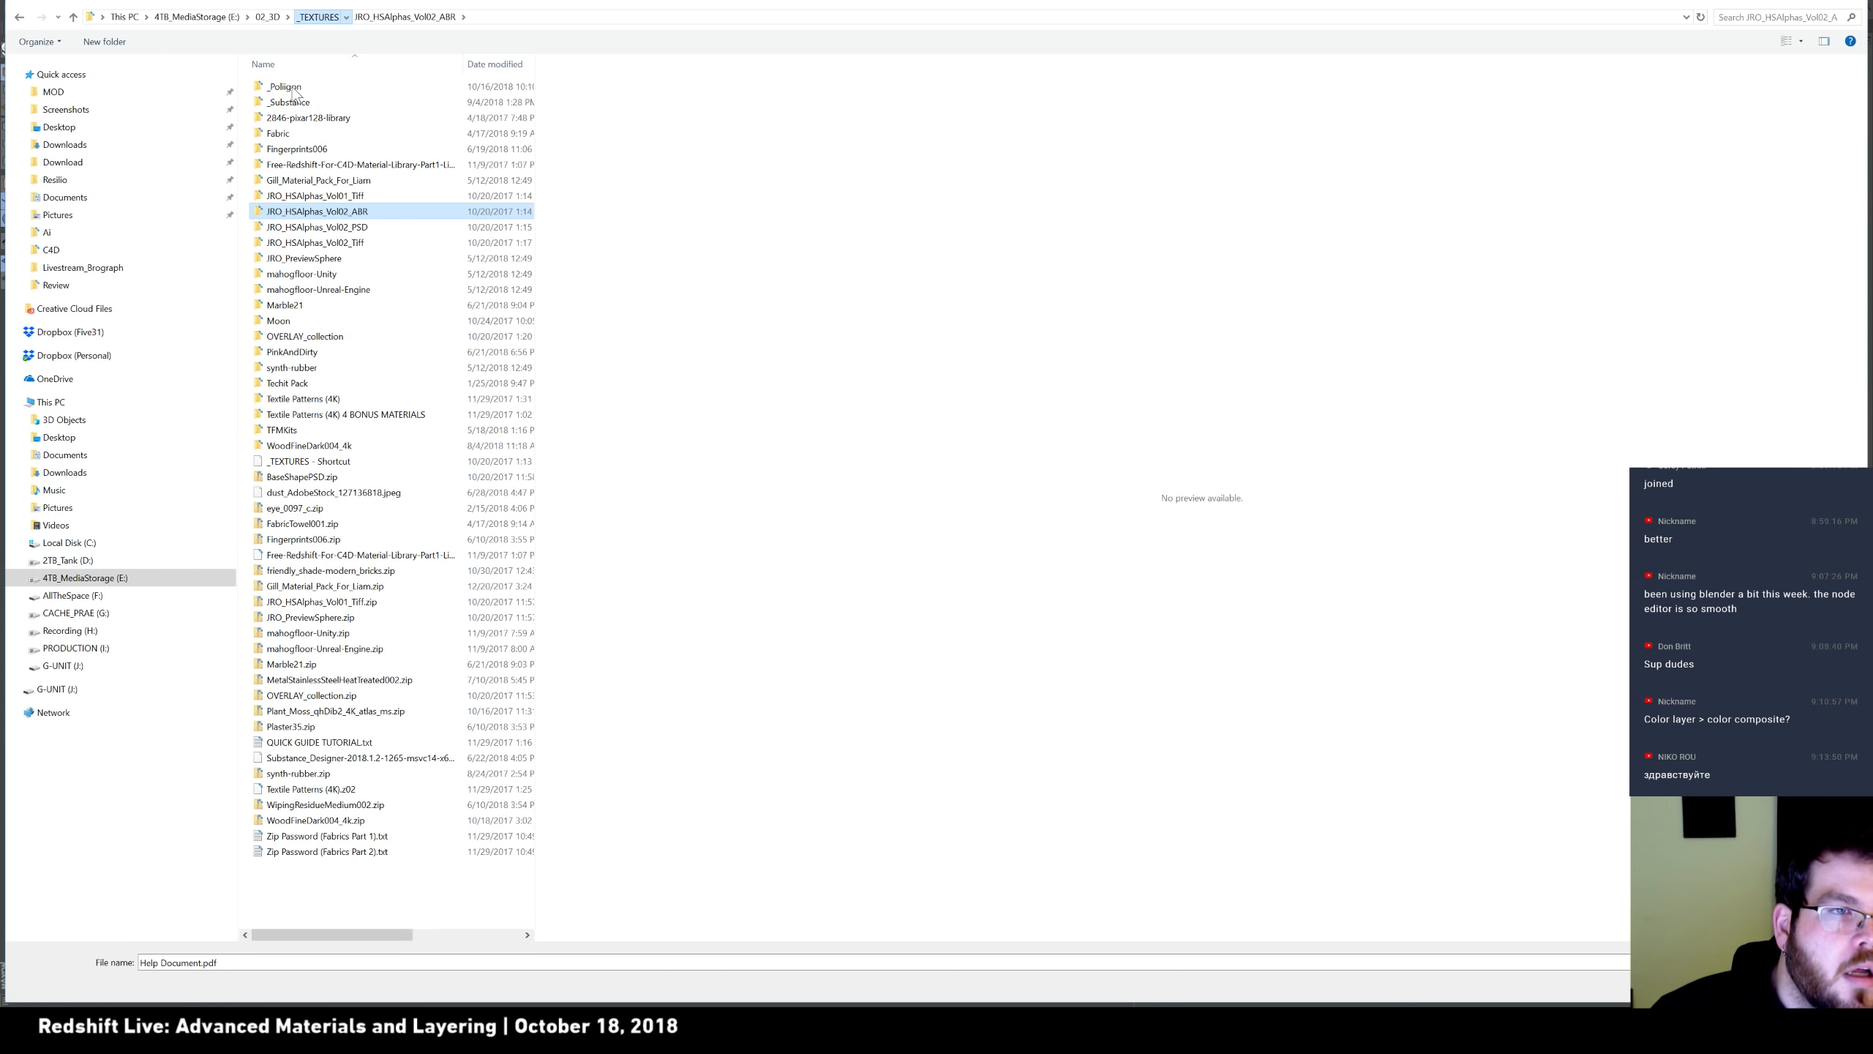
{"action": "left_click", "coordinate": [298, 89]}
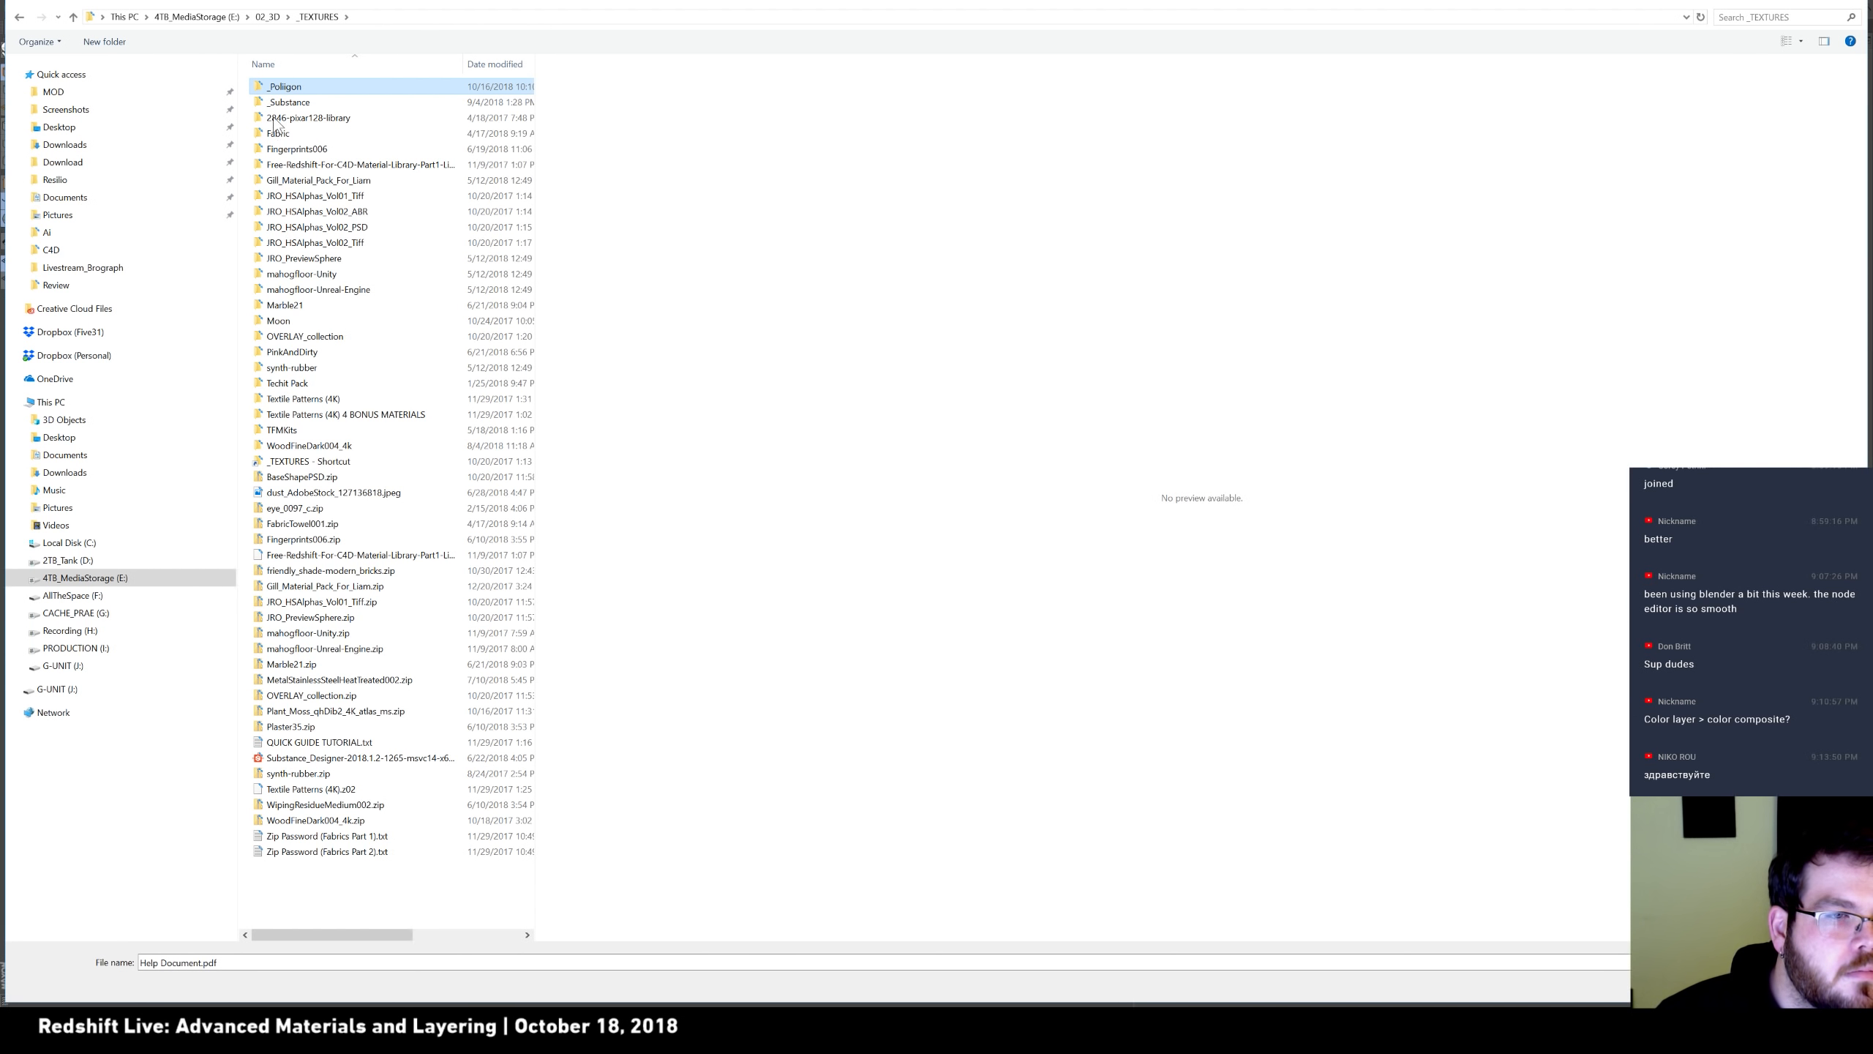
{"action": "double_click", "coordinate": [280, 90]}
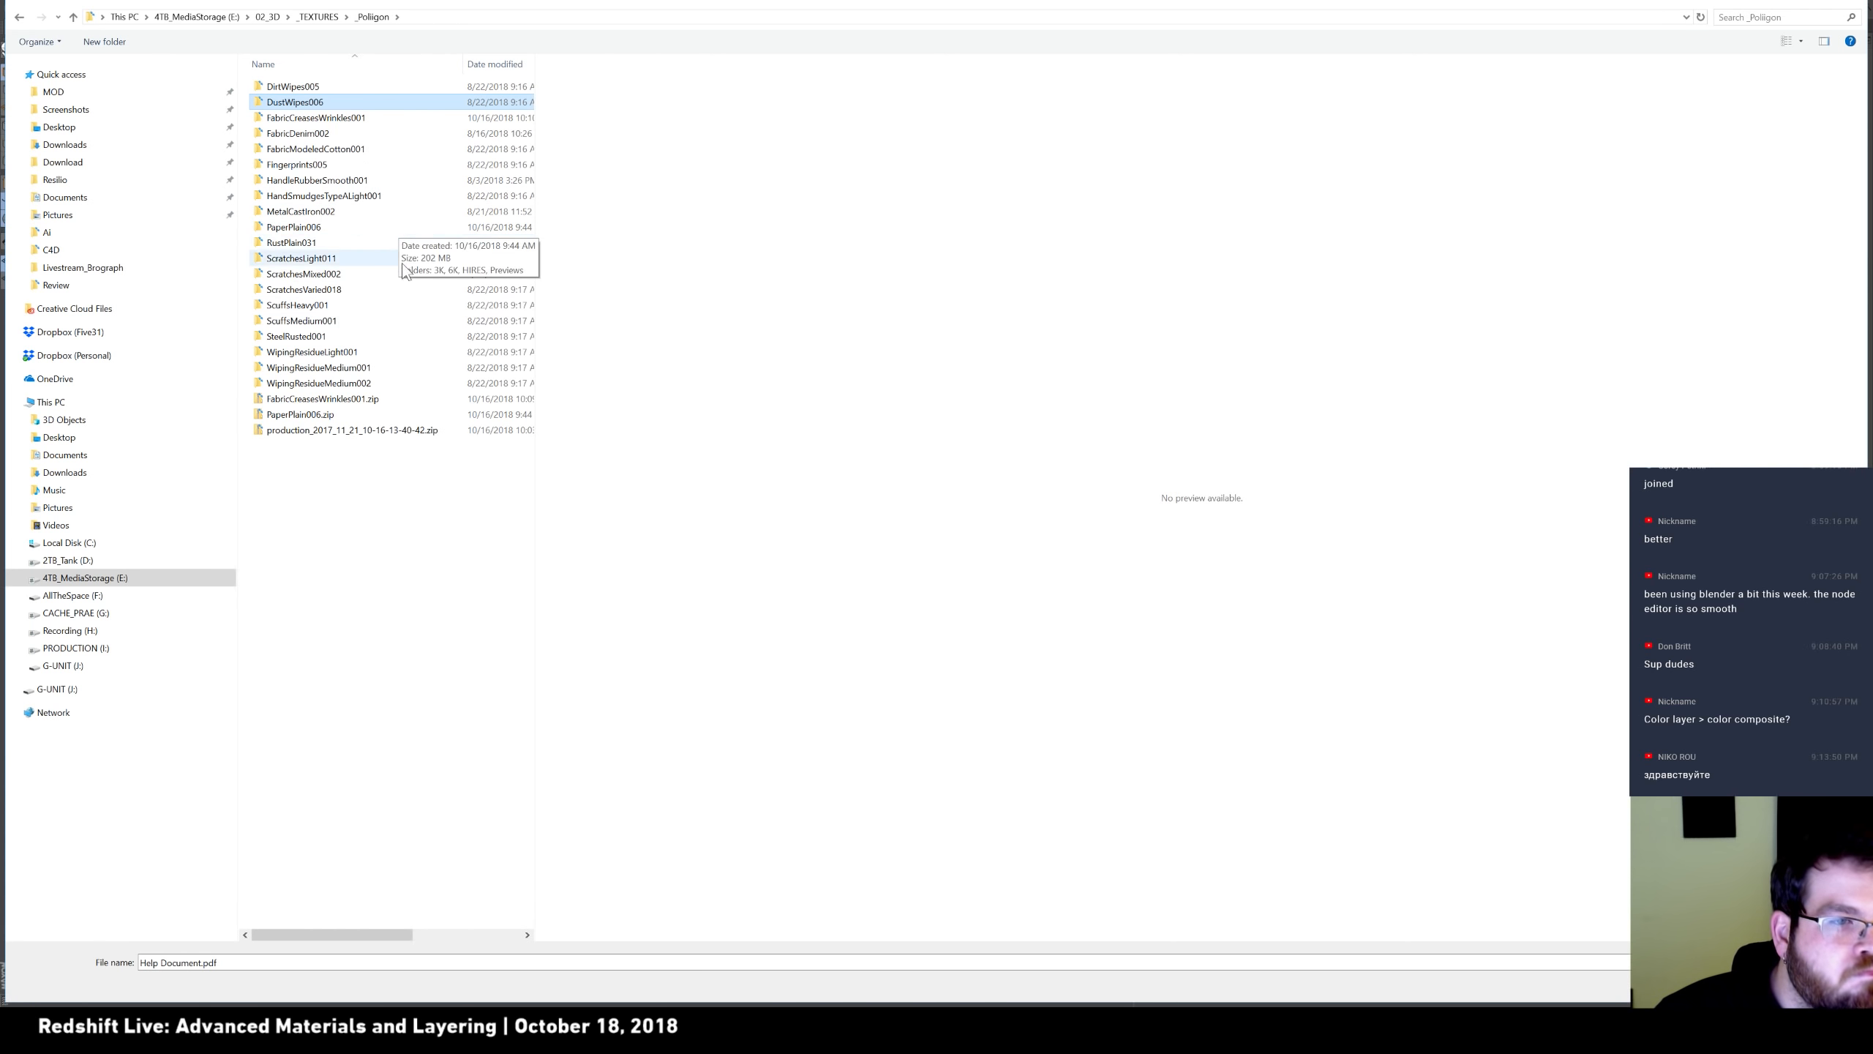
Load the WipingResidueLight001 OVERLAY 6K image from its 6K folder into the RS Texture without copying it to the project location.
{"action": "left_click", "coordinate": [288, 353]}
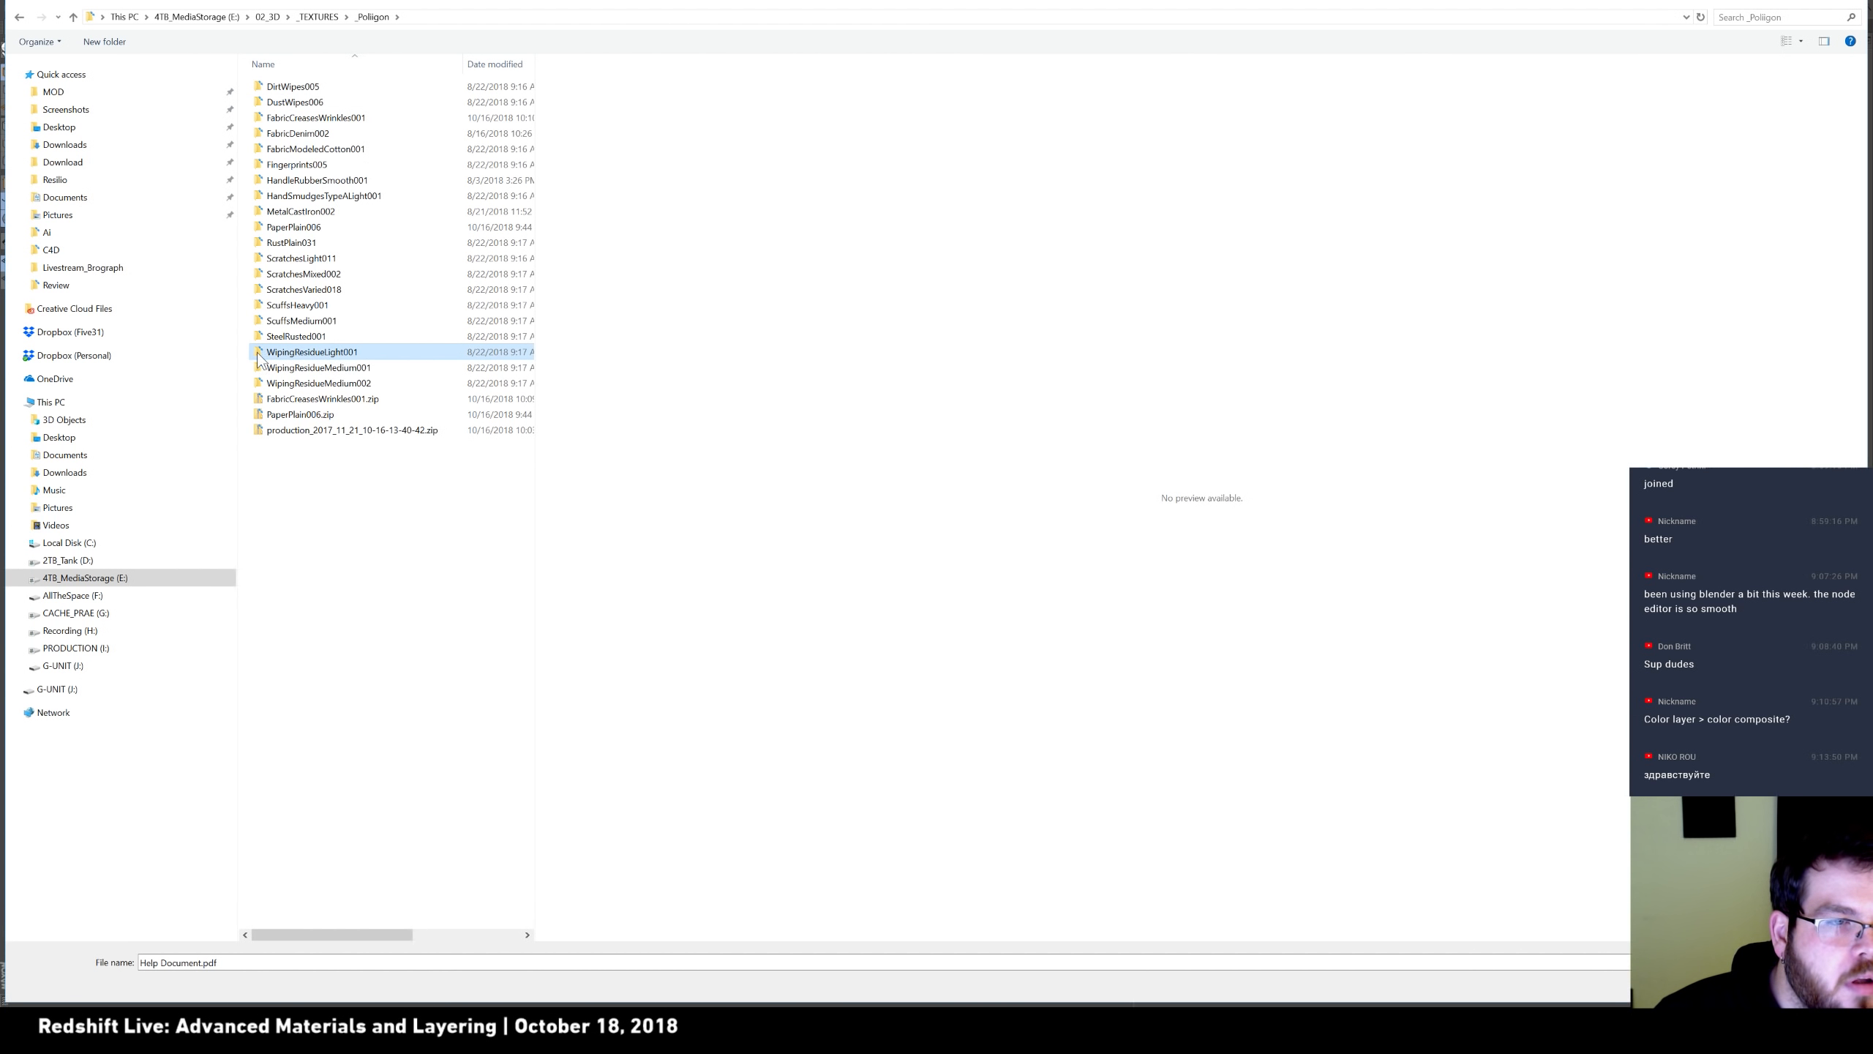
{"action": "double_click", "coordinate": [287, 354]}
{"action": "left_click", "coordinate": [264, 104]}
{"action": "double_click", "coordinate": [265, 103]}
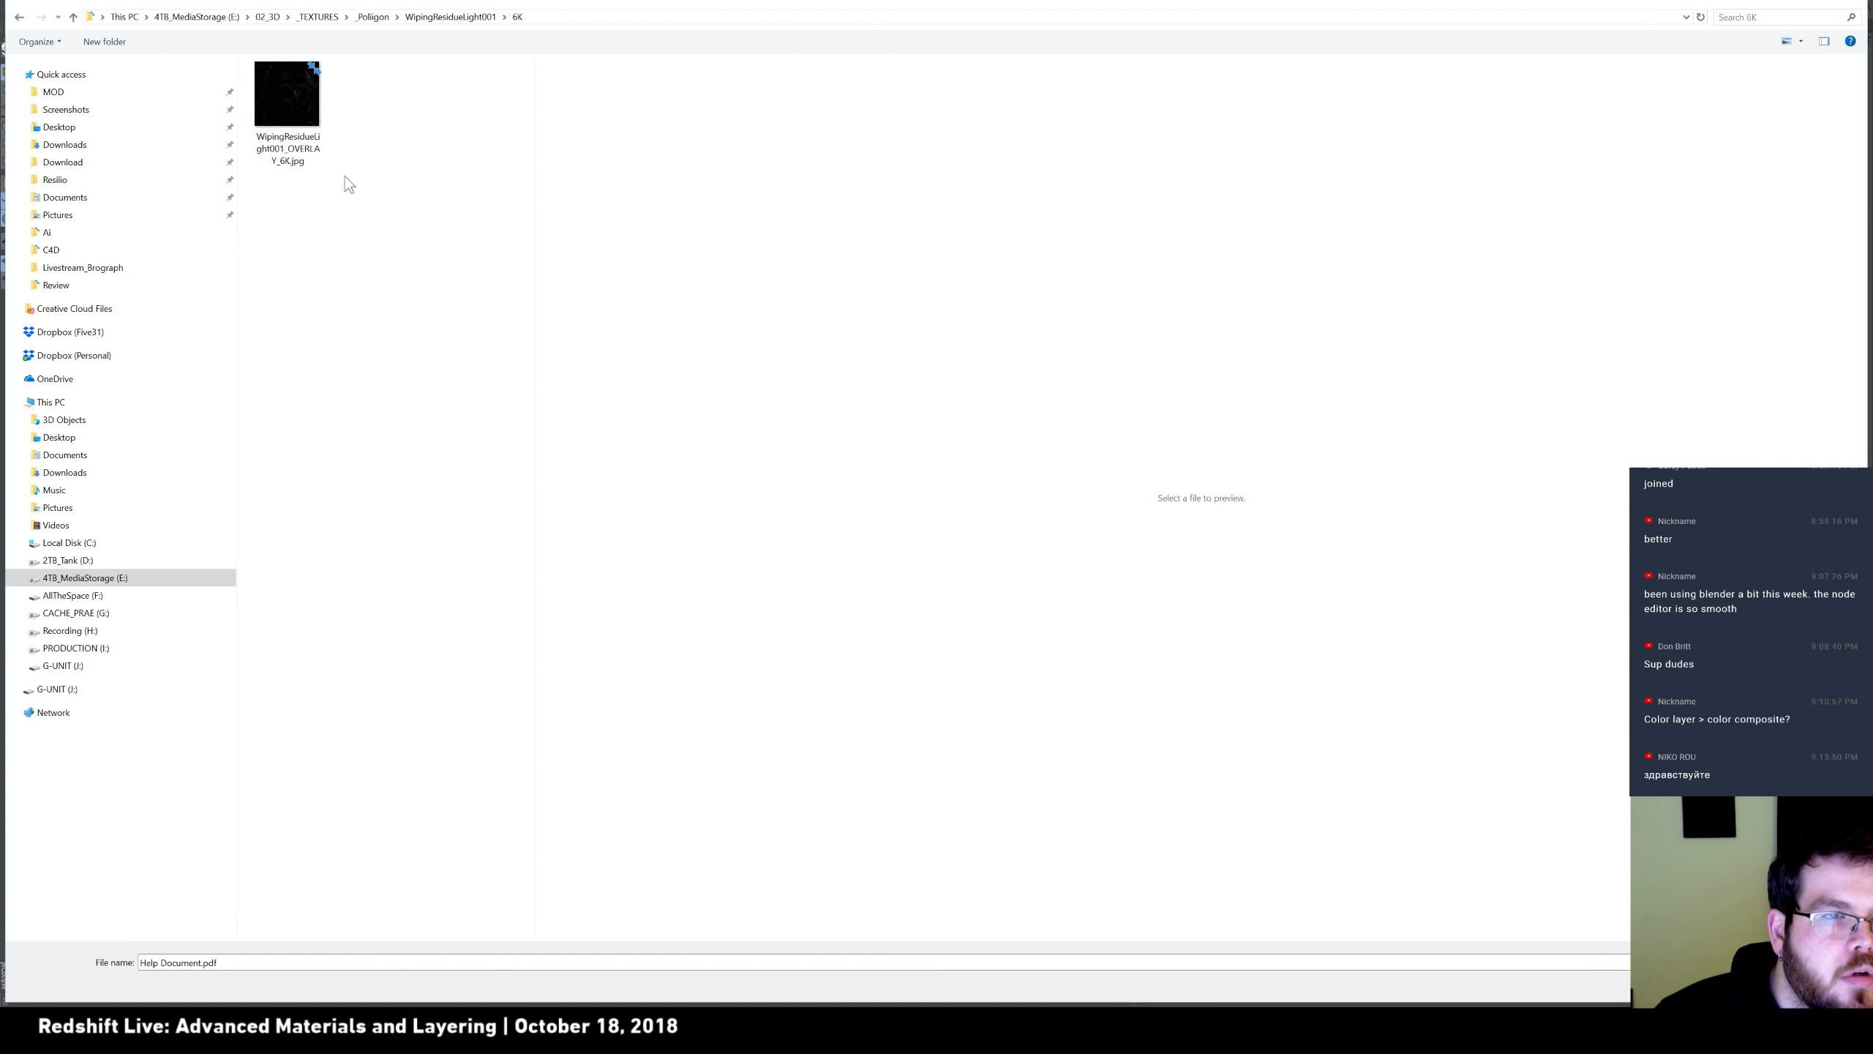
{"action": "double_click", "coordinate": [290, 104]}
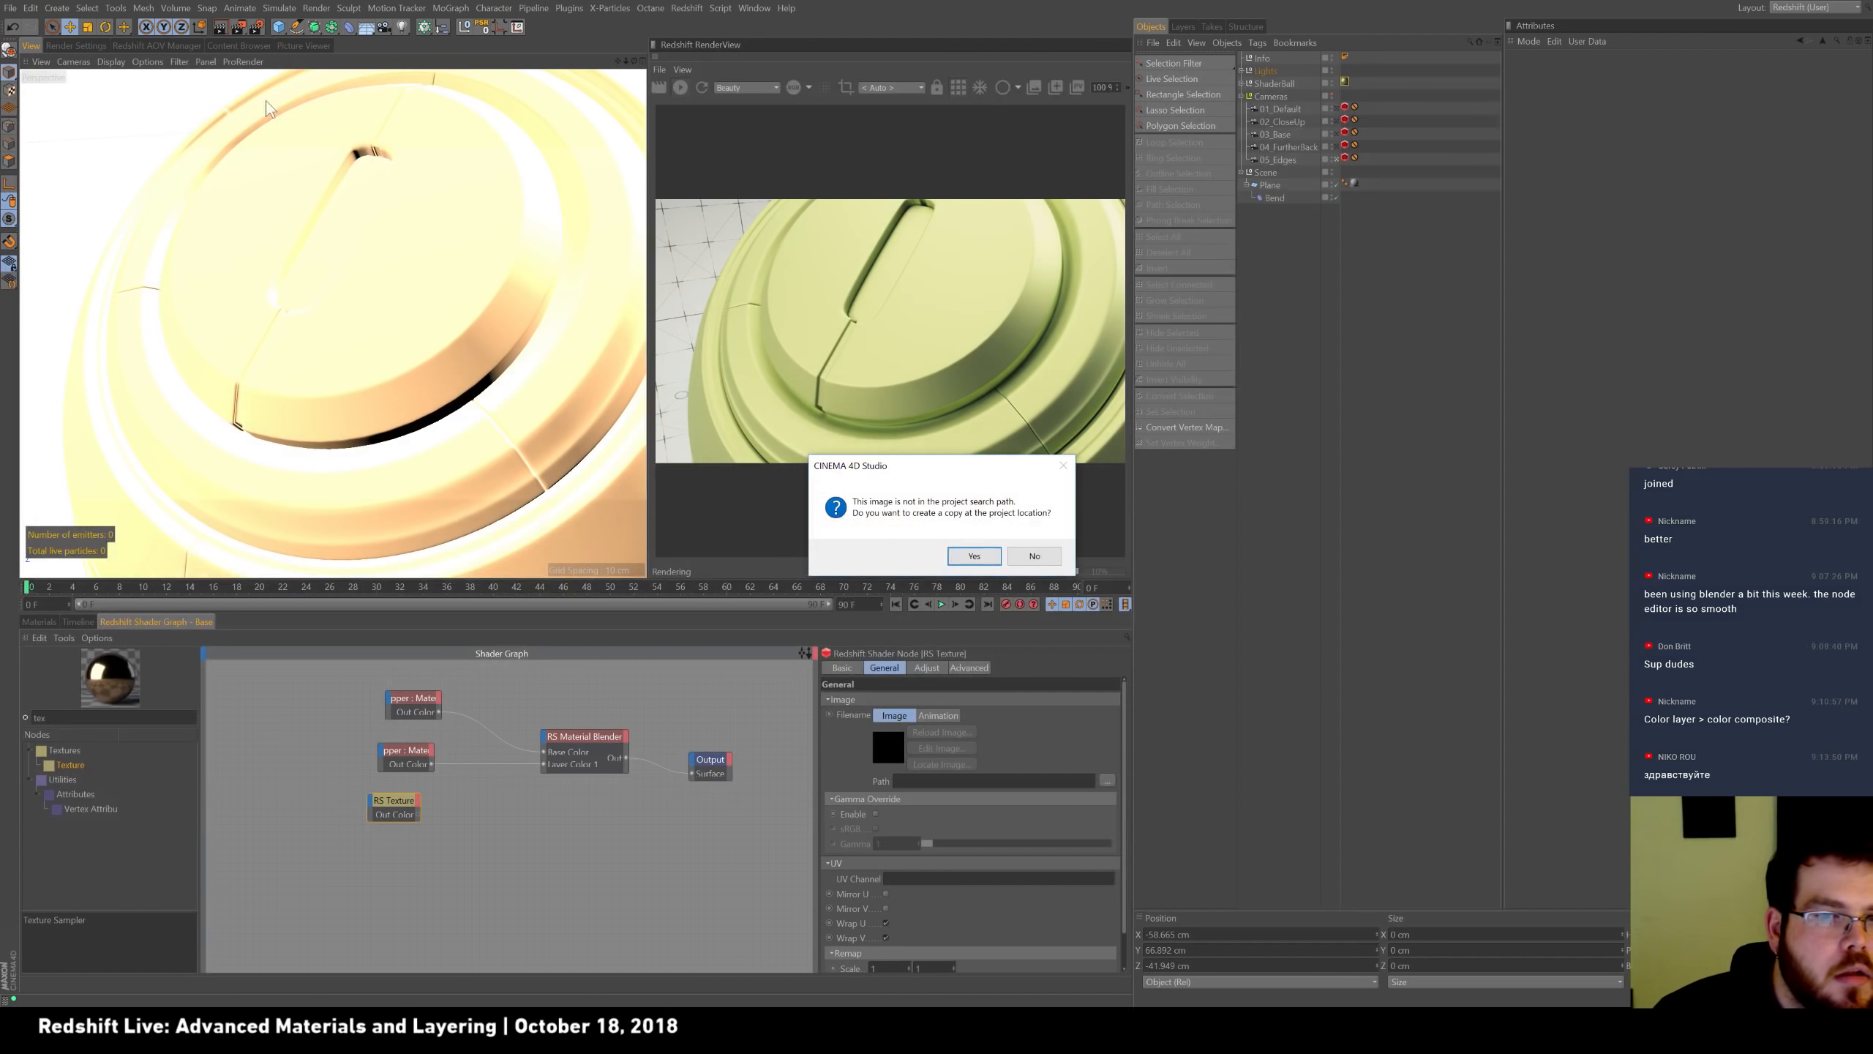
{"action": "left_click", "coordinate": [1033, 561]}
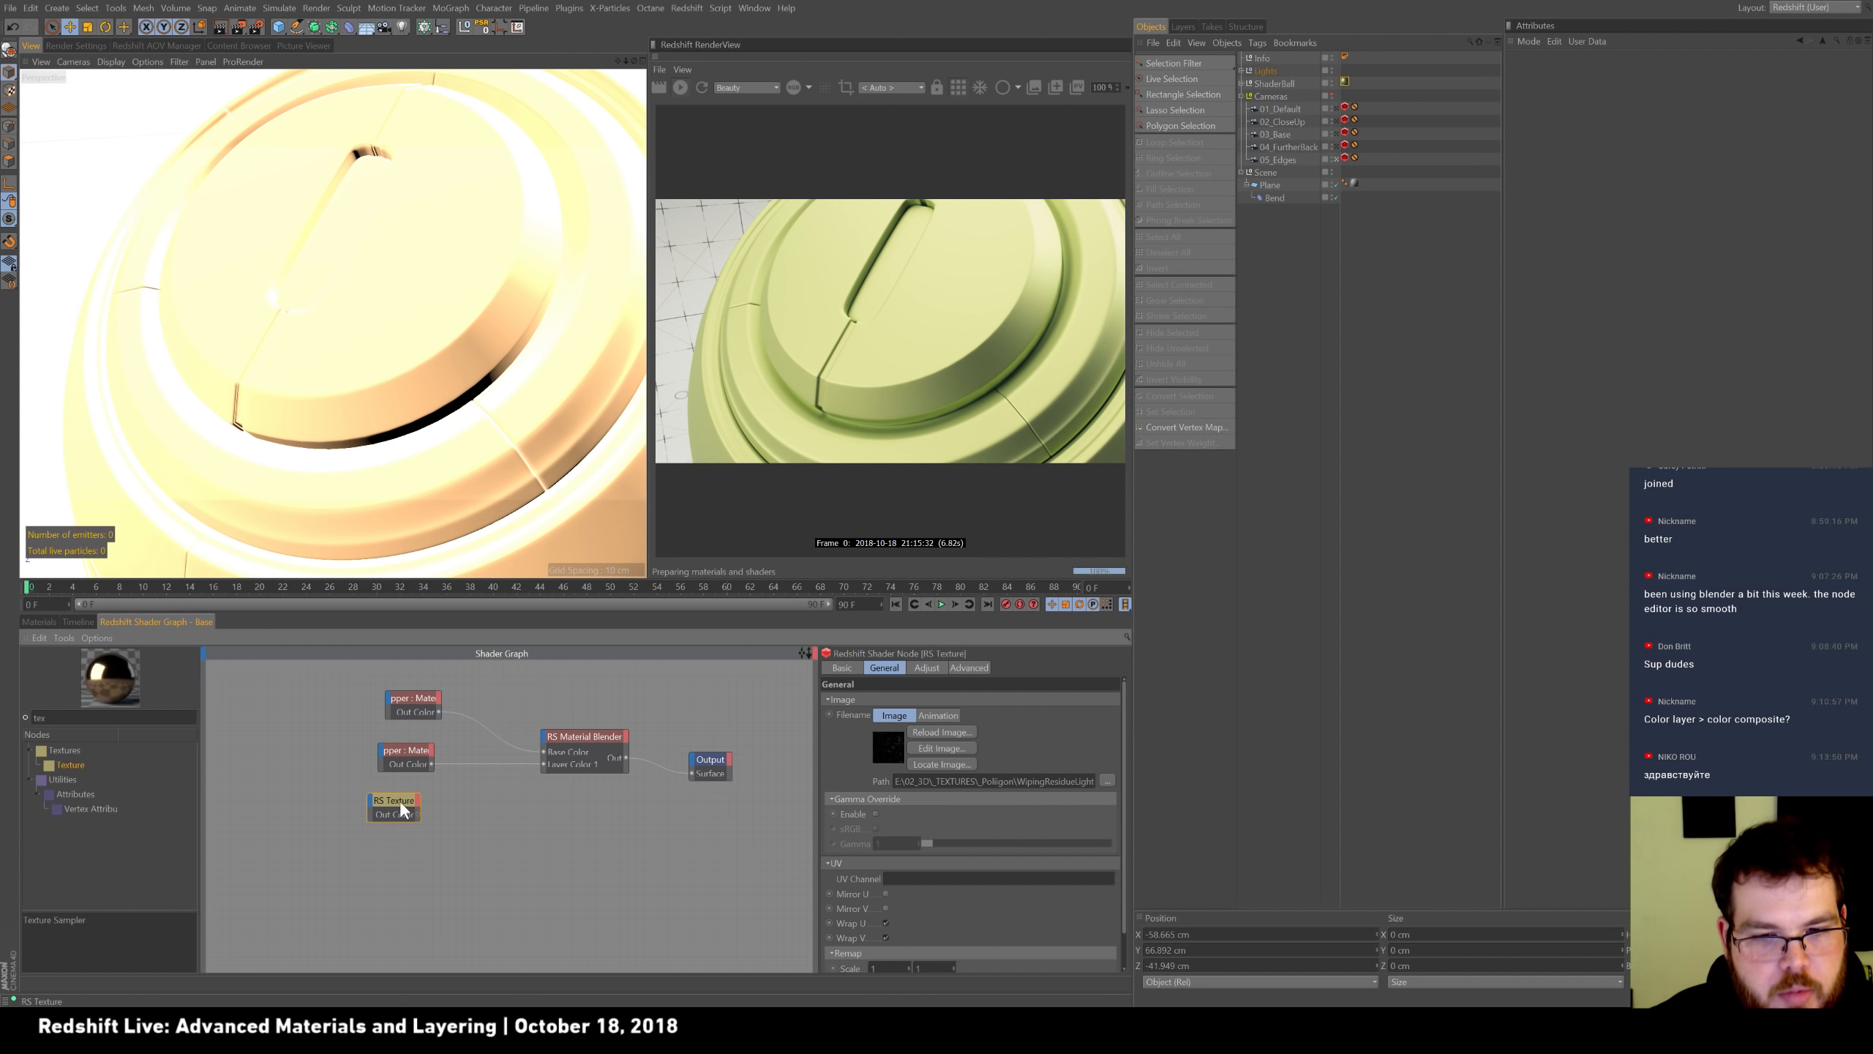
Connect the RS Texture's Out Color to the RS Material Blender's Blend Color 1 and show the upper copper material's settings.
{"action": "left_click_drag", "start_coordinate": [399, 799], "coordinate": [458, 814]}
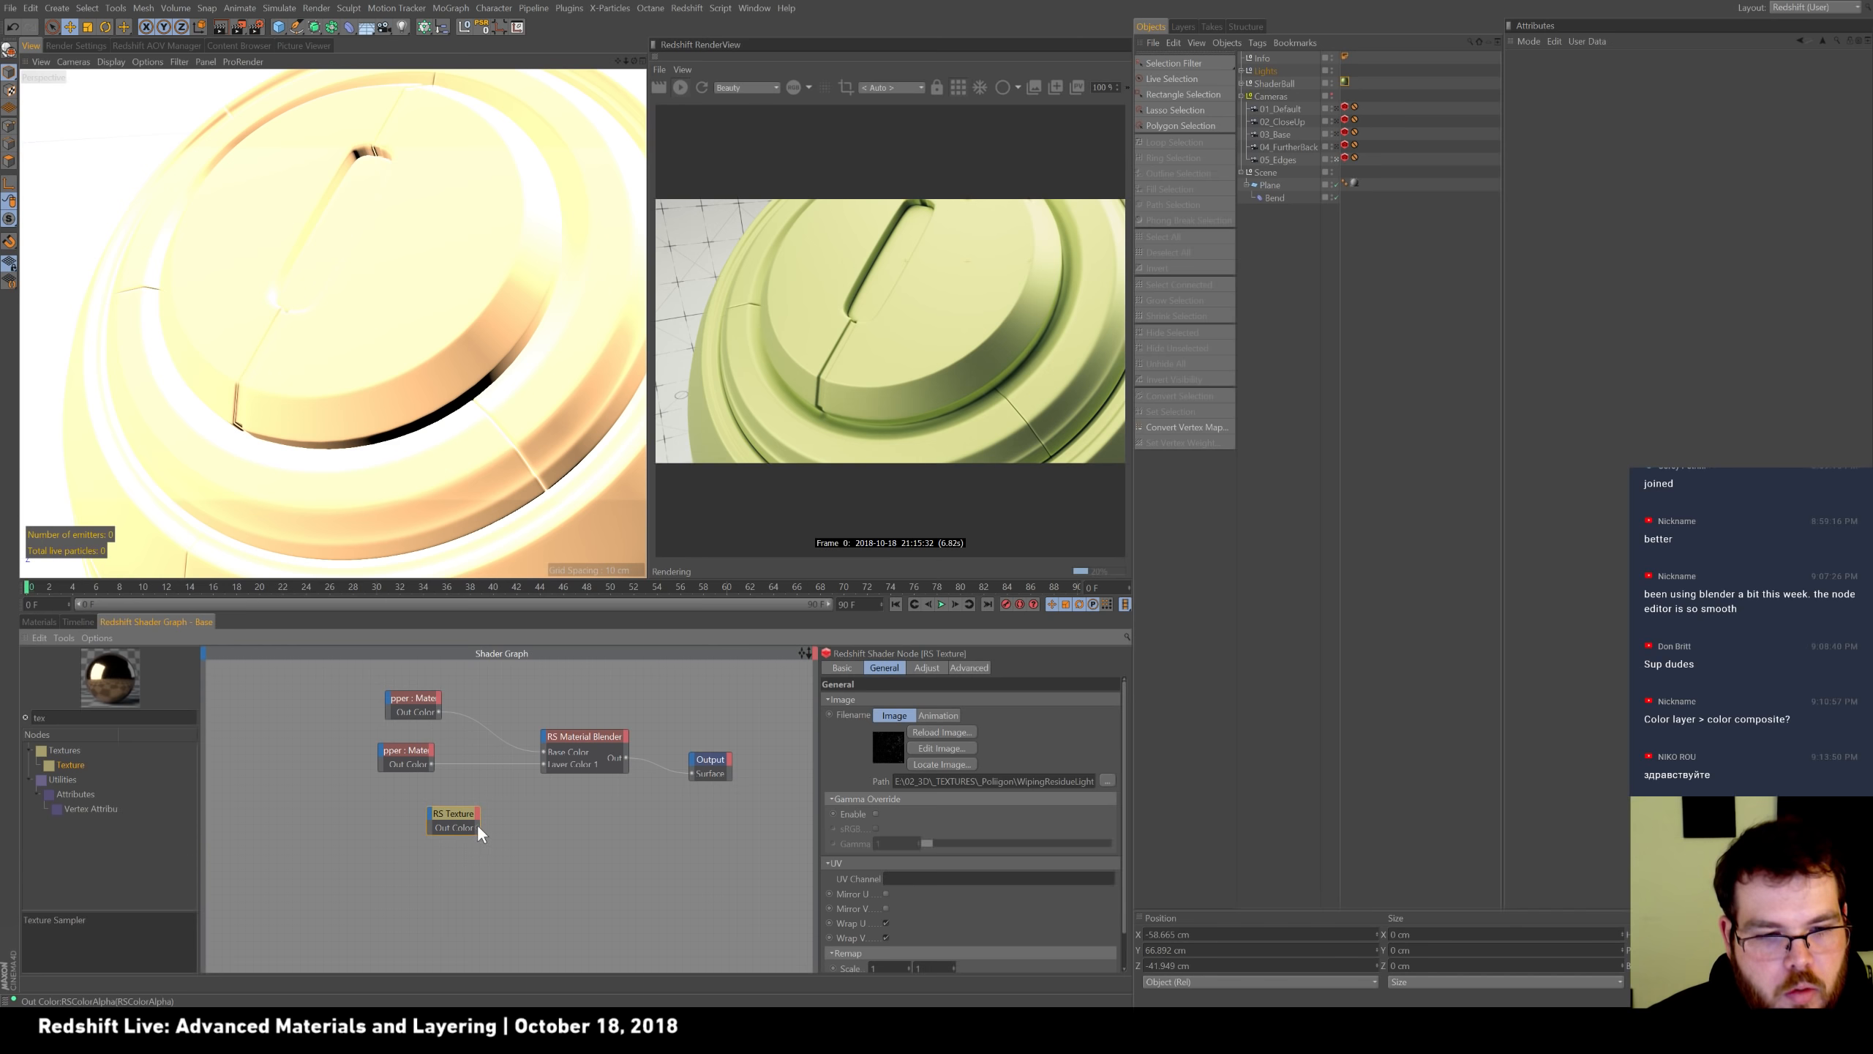
{"action": "left_click_drag", "start_coordinate": [548, 741], "coordinate": [552, 747]}
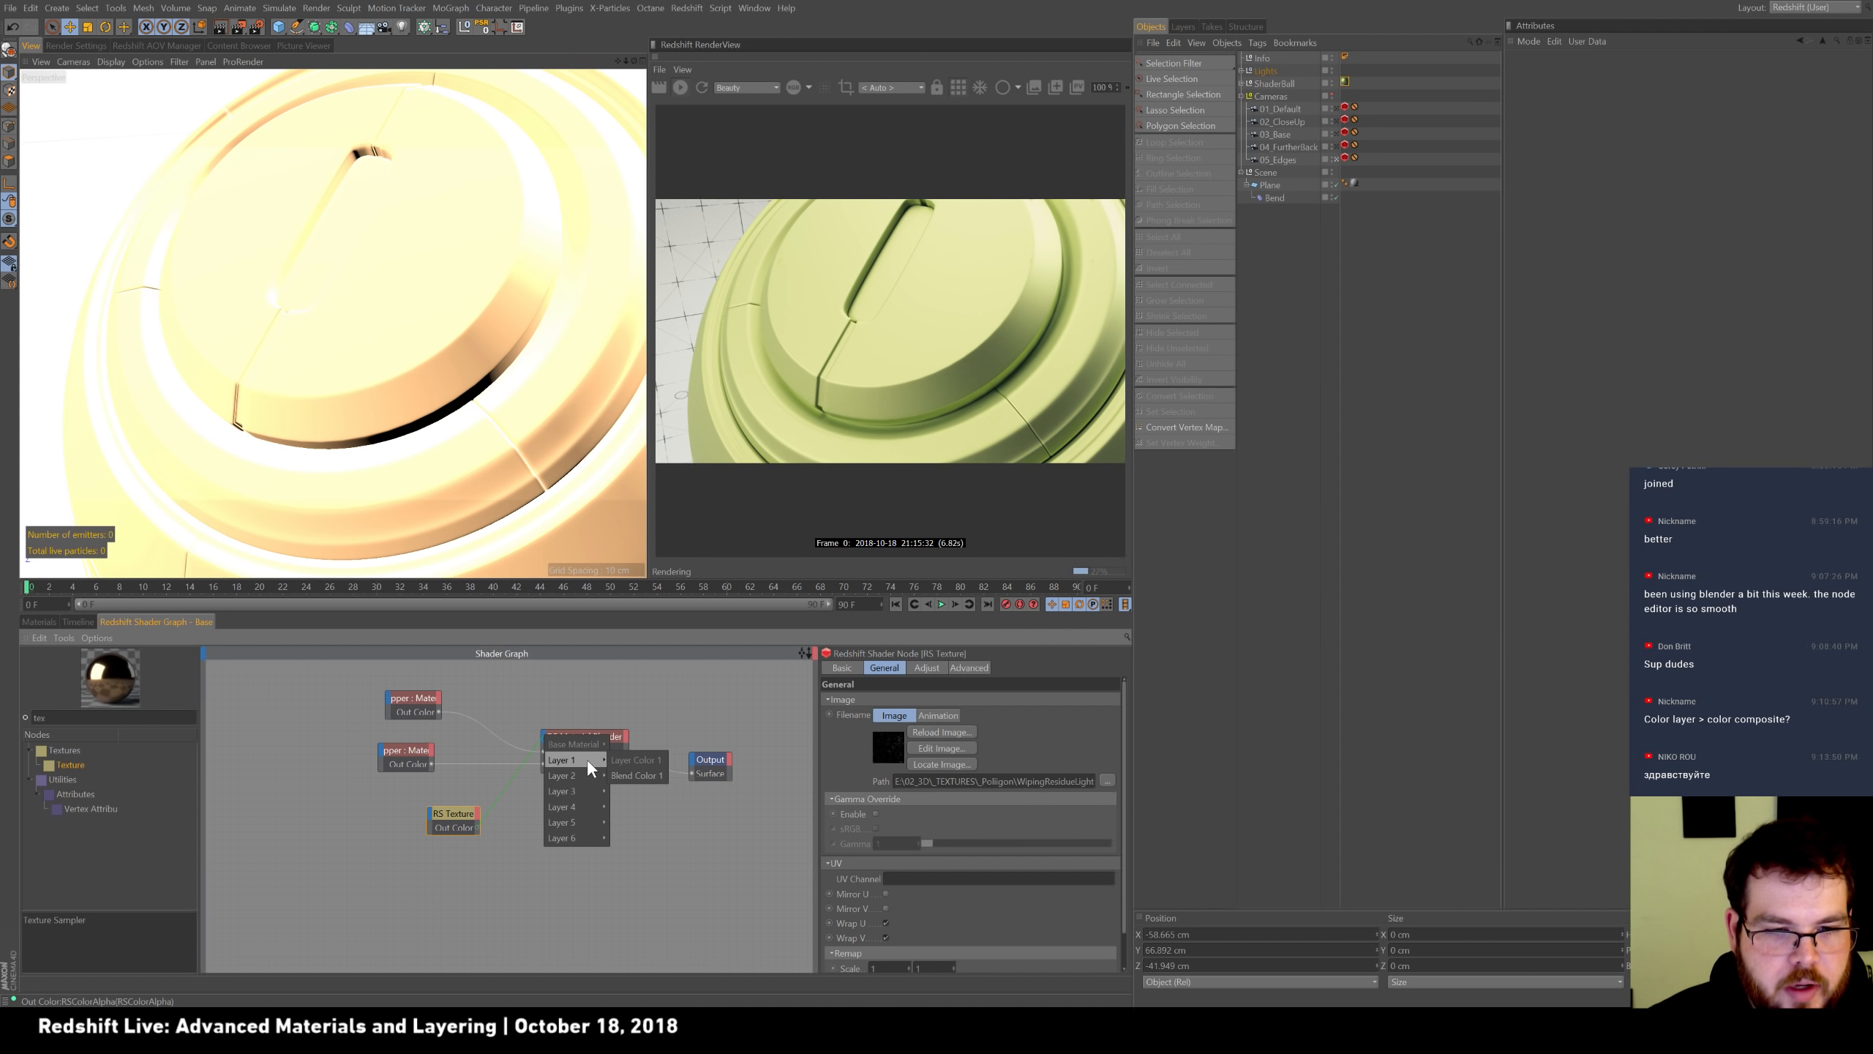
{"action": "left_click", "coordinate": [587, 758]}
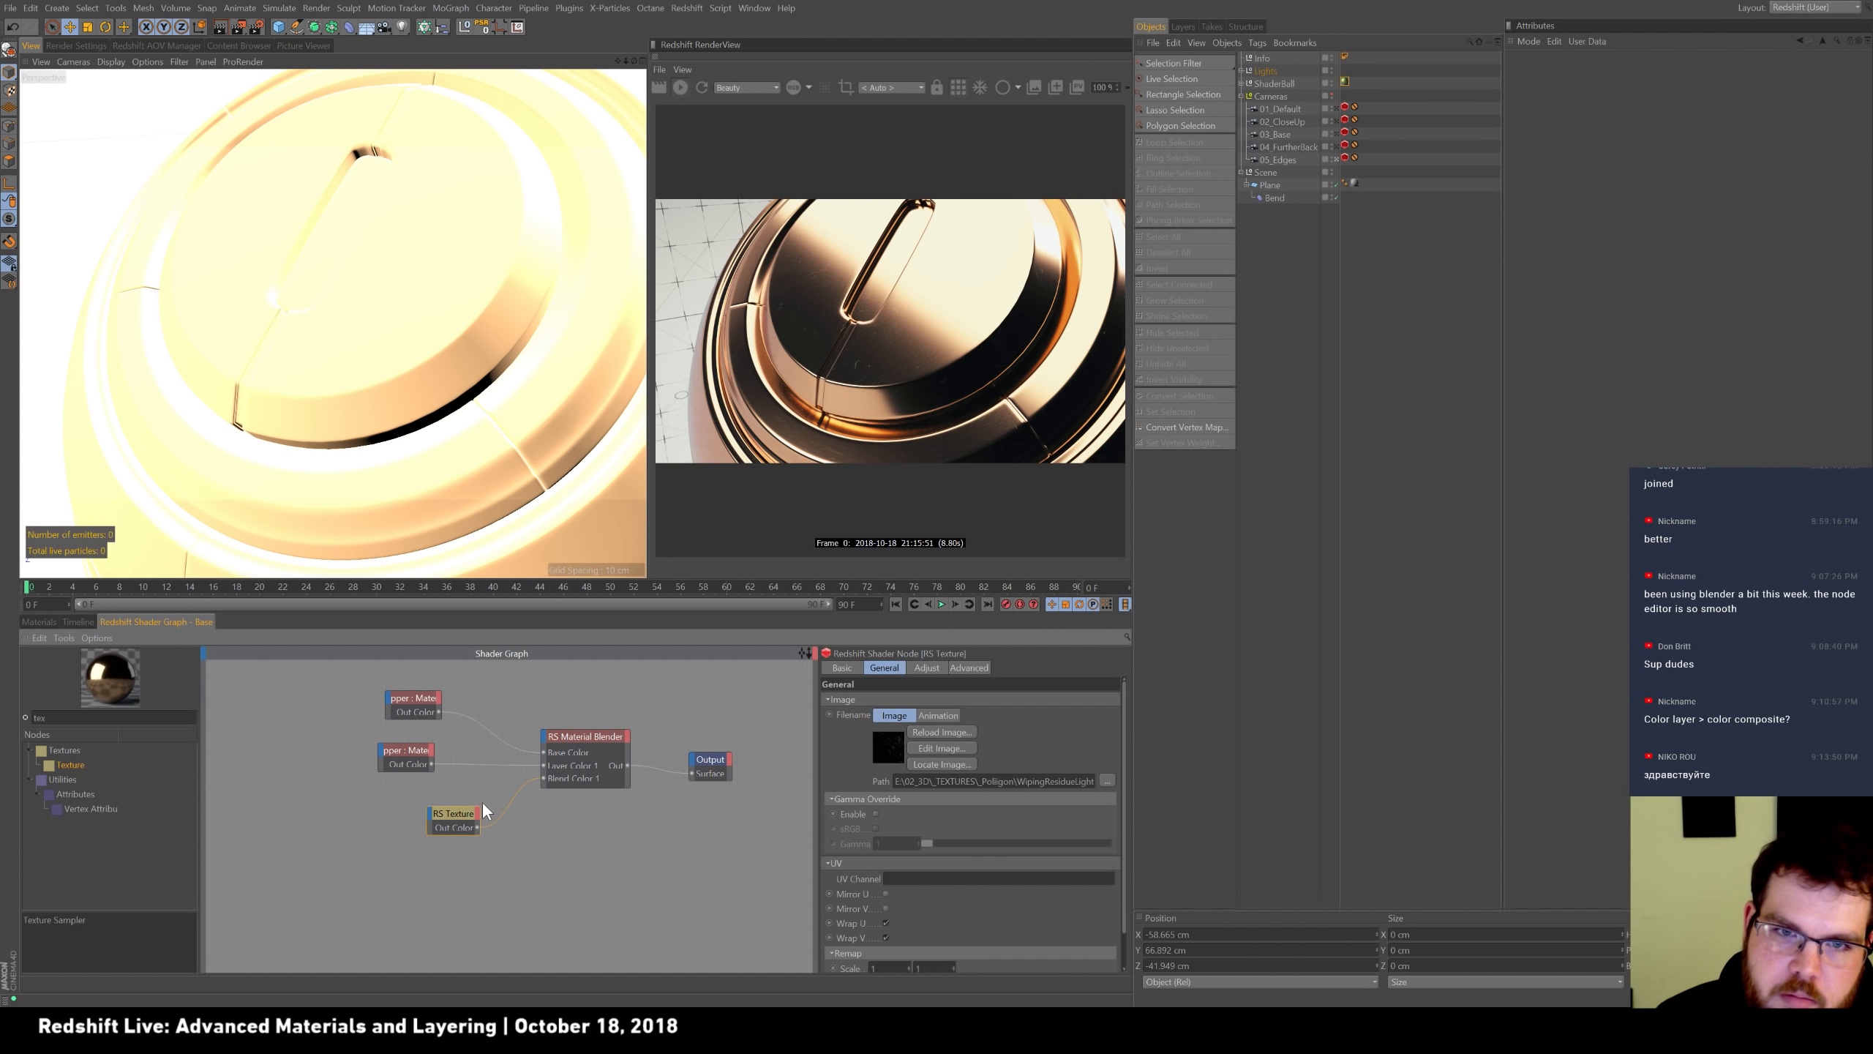
{"action": "left_click", "coordinate": [412, 699]}
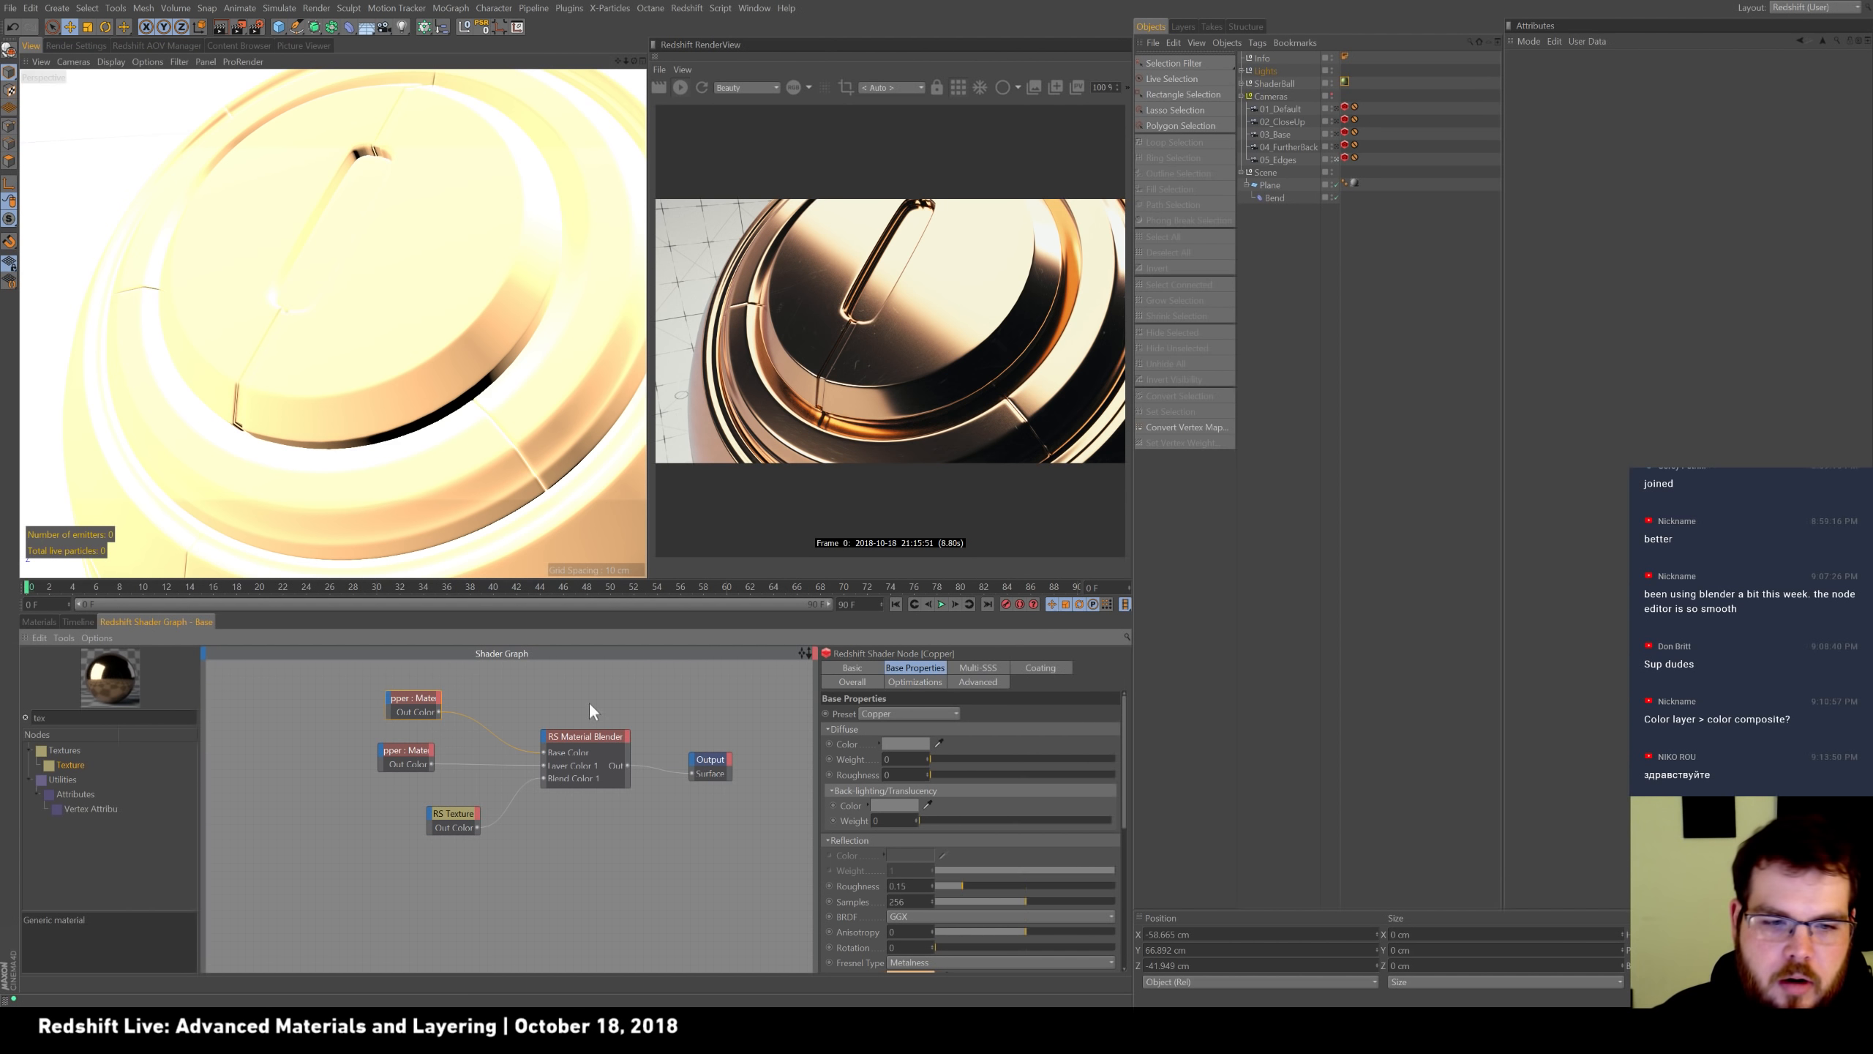
Add an RS Ramp node beside the RS Texture and feed the texture's Out Color into the ramp's Input.
{"action": "left_click_drag", "start_coordinate": [443, 823], "coordinate": [411, 821]}
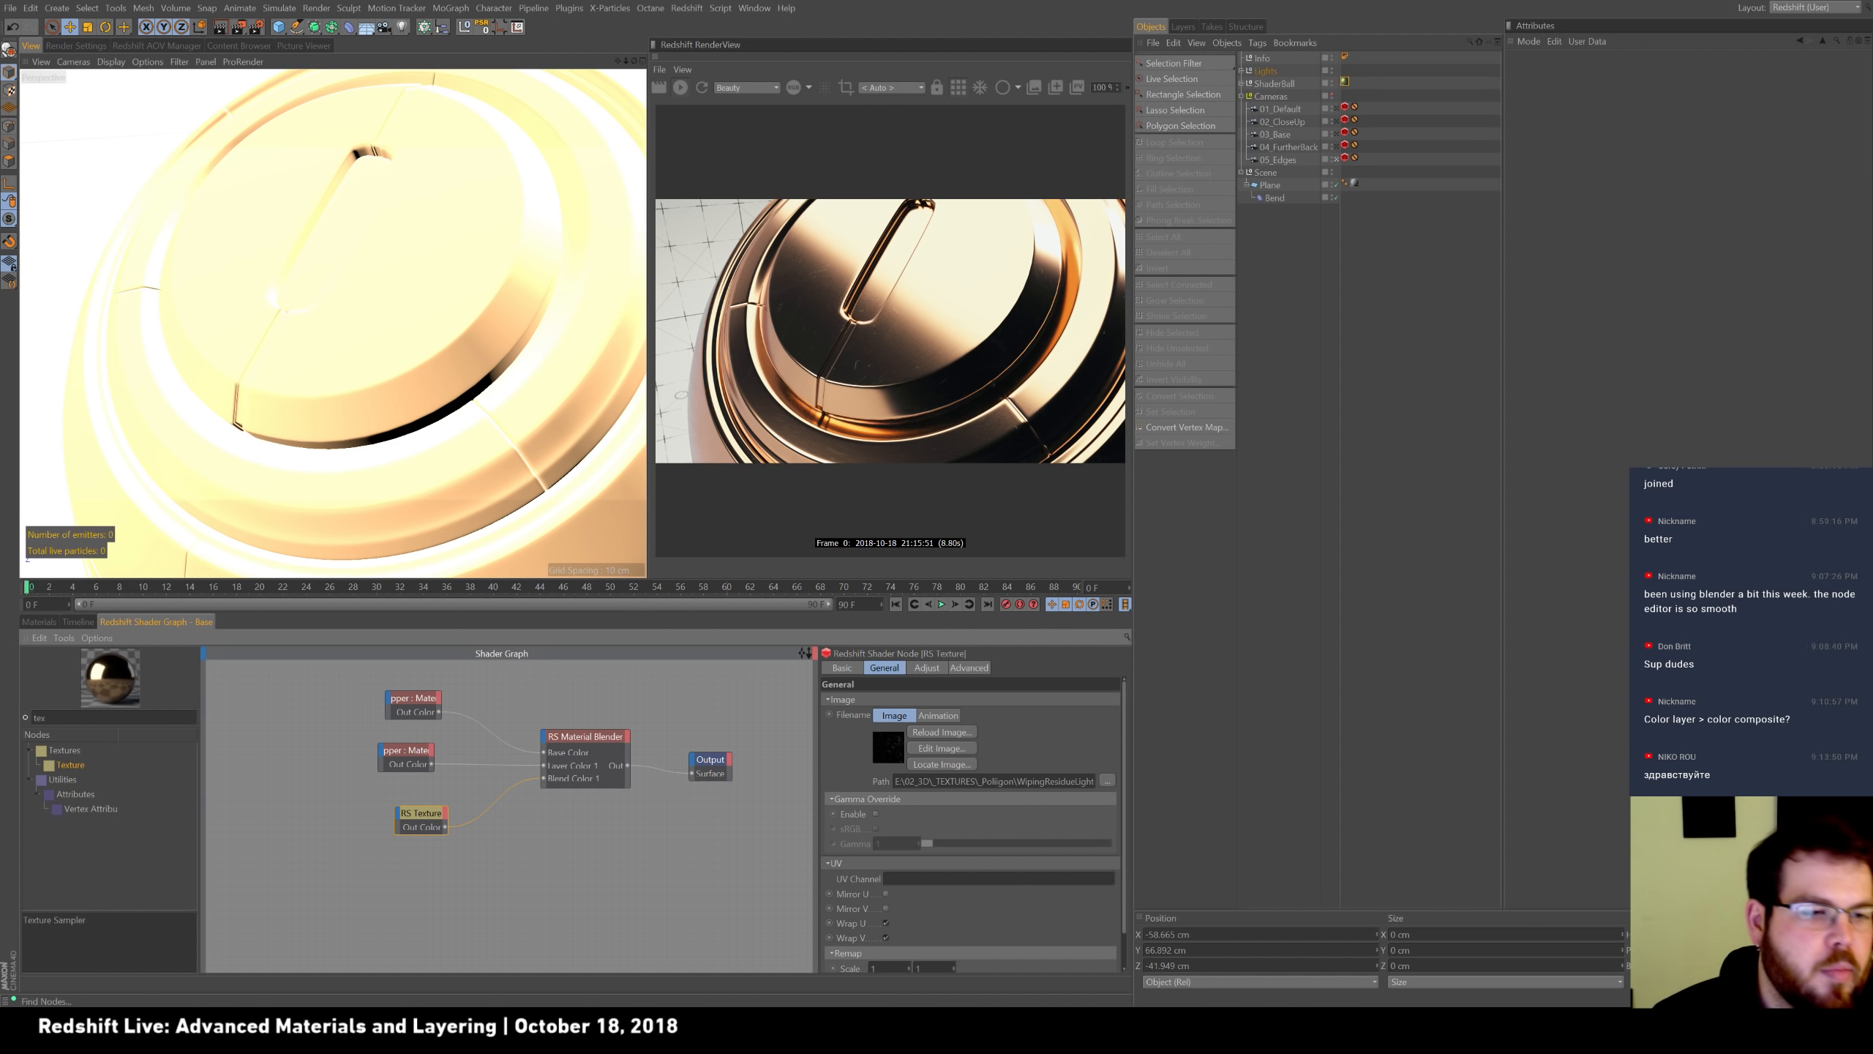
{"action": "type", "text": "gra"}
{"action": "key", "text": "BackSpace"}
{"action": "key", "text": "BackSpace"}
{"action": "key", "text": "BackSpace"}
{"action": "type", "text": "ramp"}
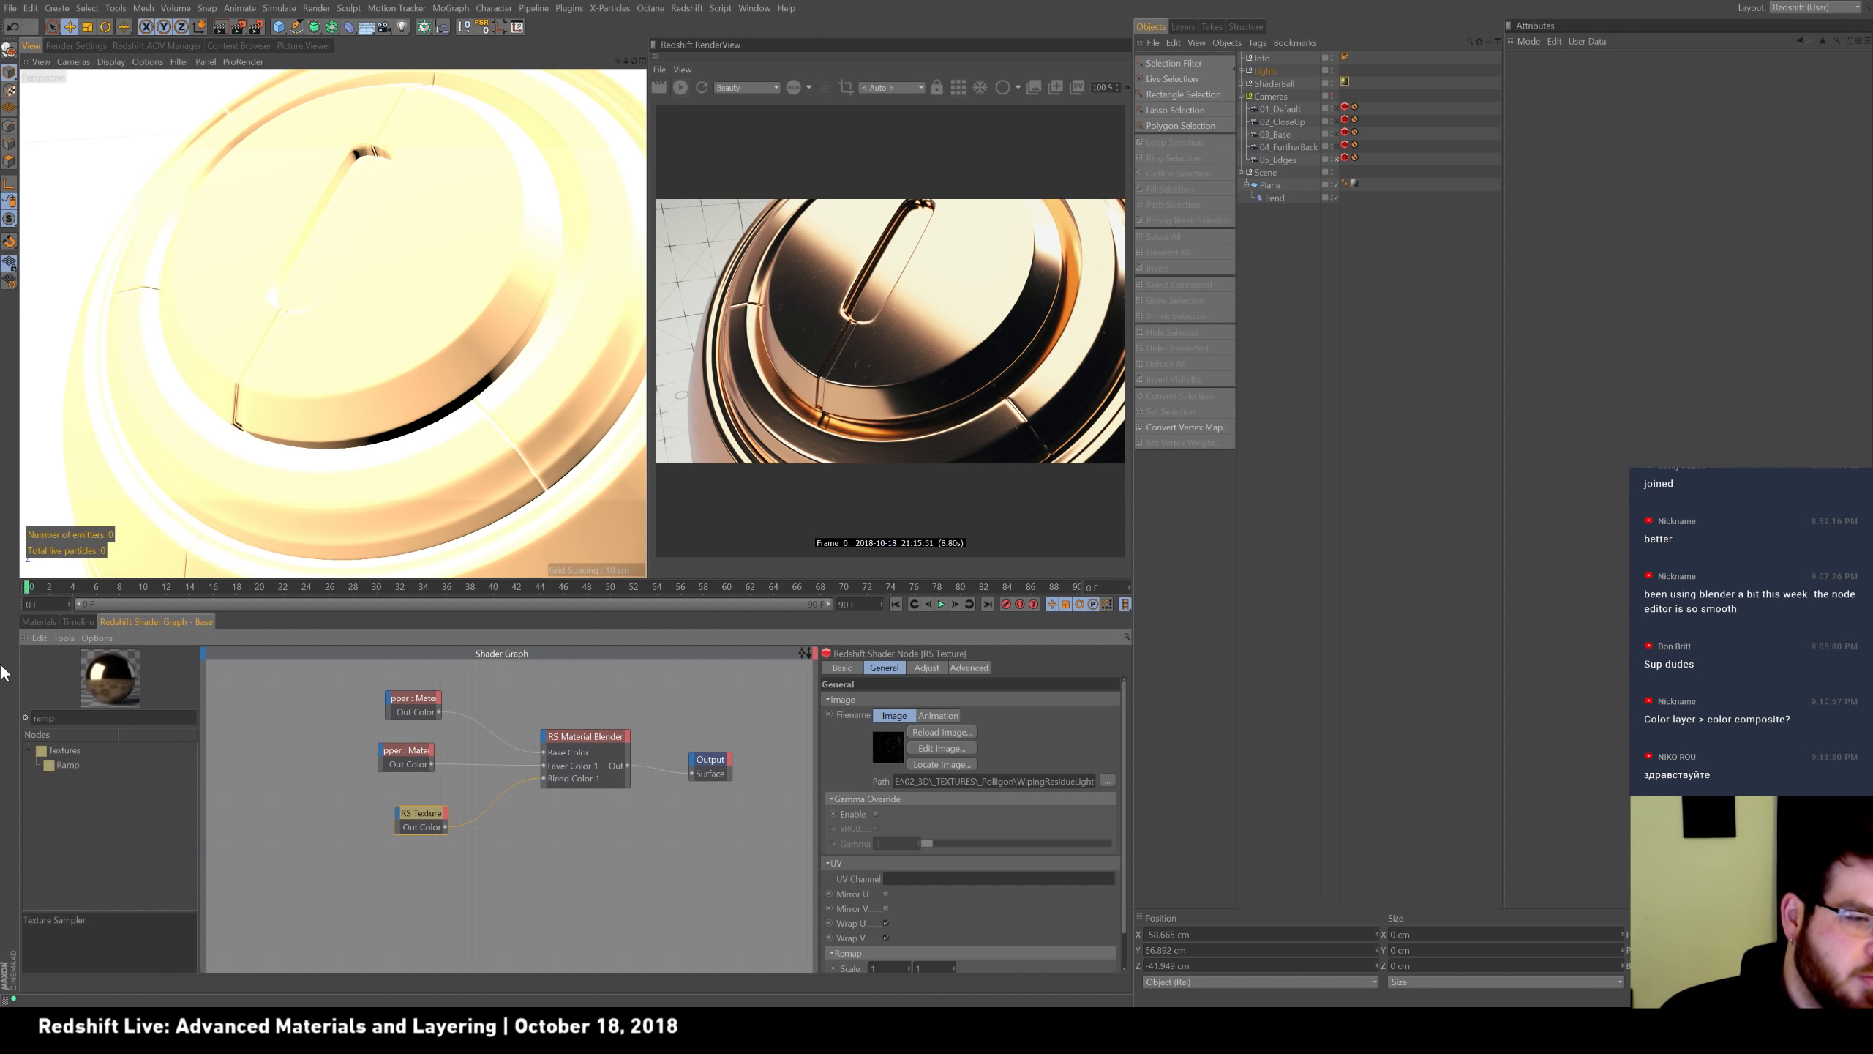
{"action": "left_click_drag", "start_coordinate": [66, 765], "coordinate": [463, 820]}
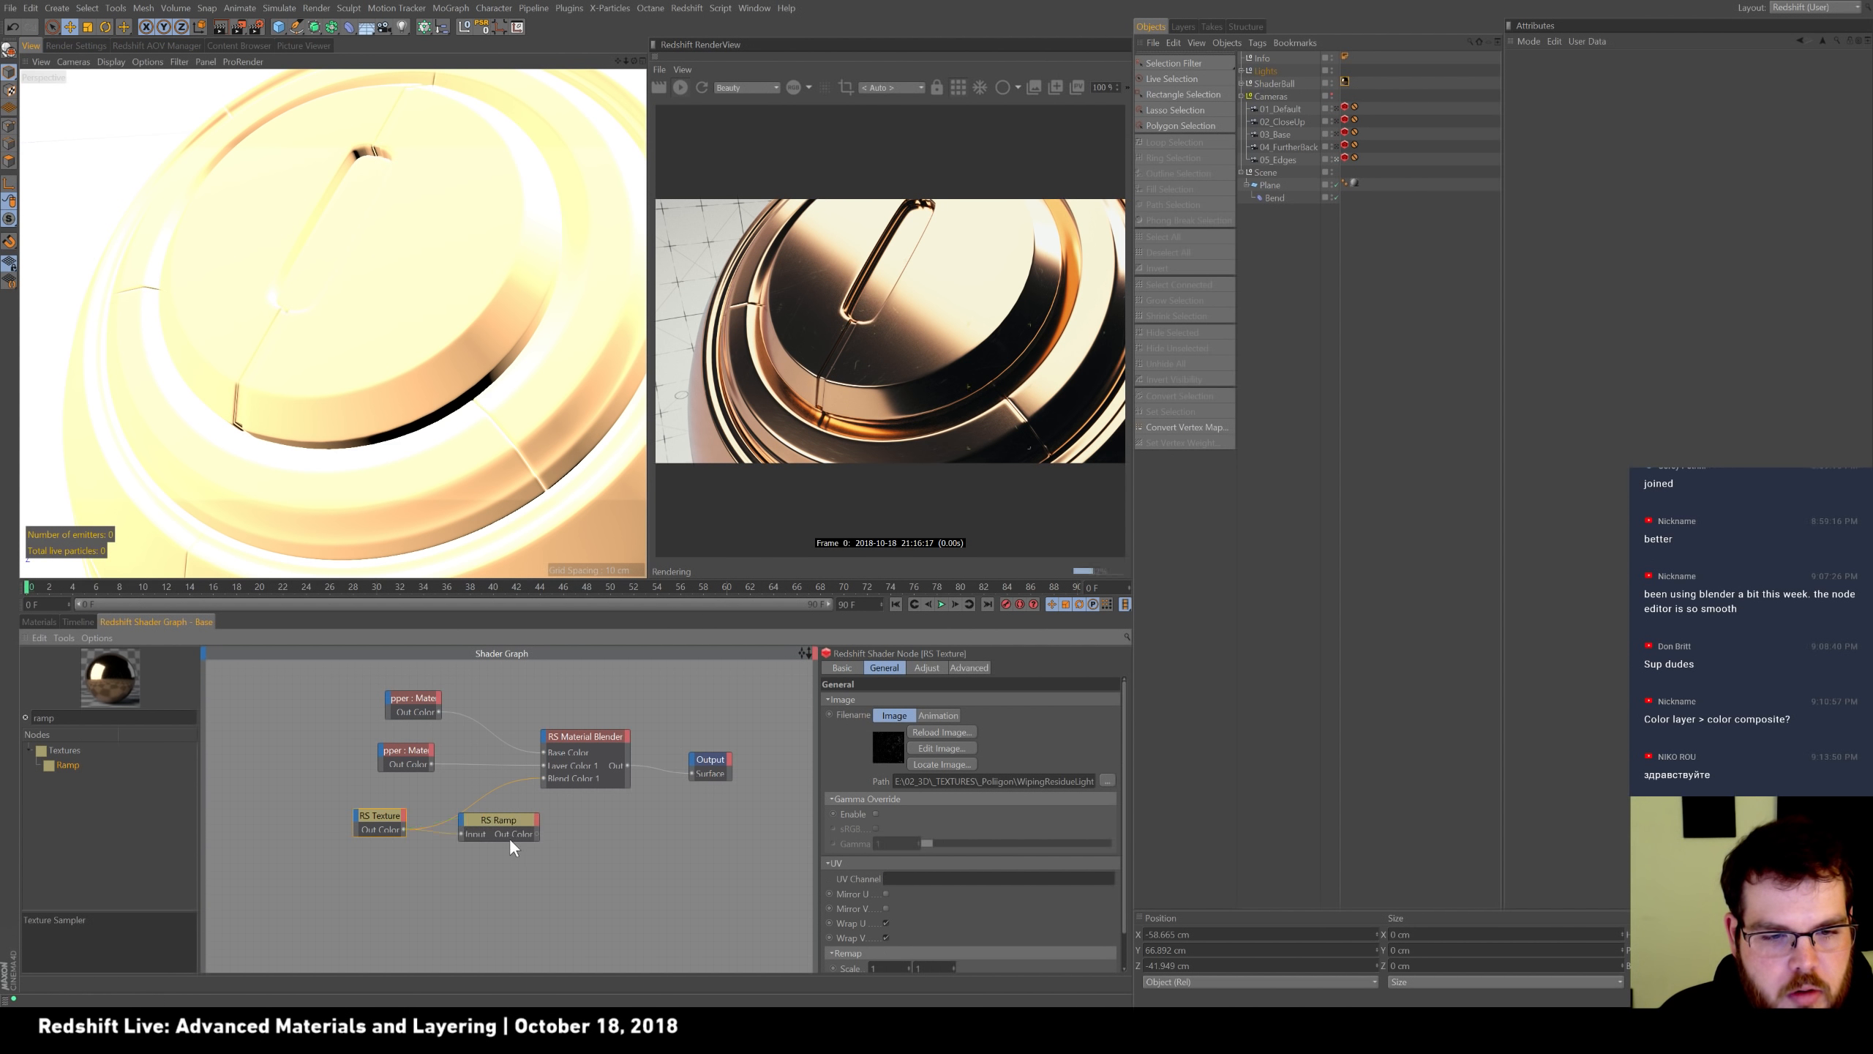
Enable the RS Texture's Gamma Override and connect the RS Ramp's Out Color to the Material Blender's Blend Color 1.
{"action": "left_click", "coordinate": [875, 813]}
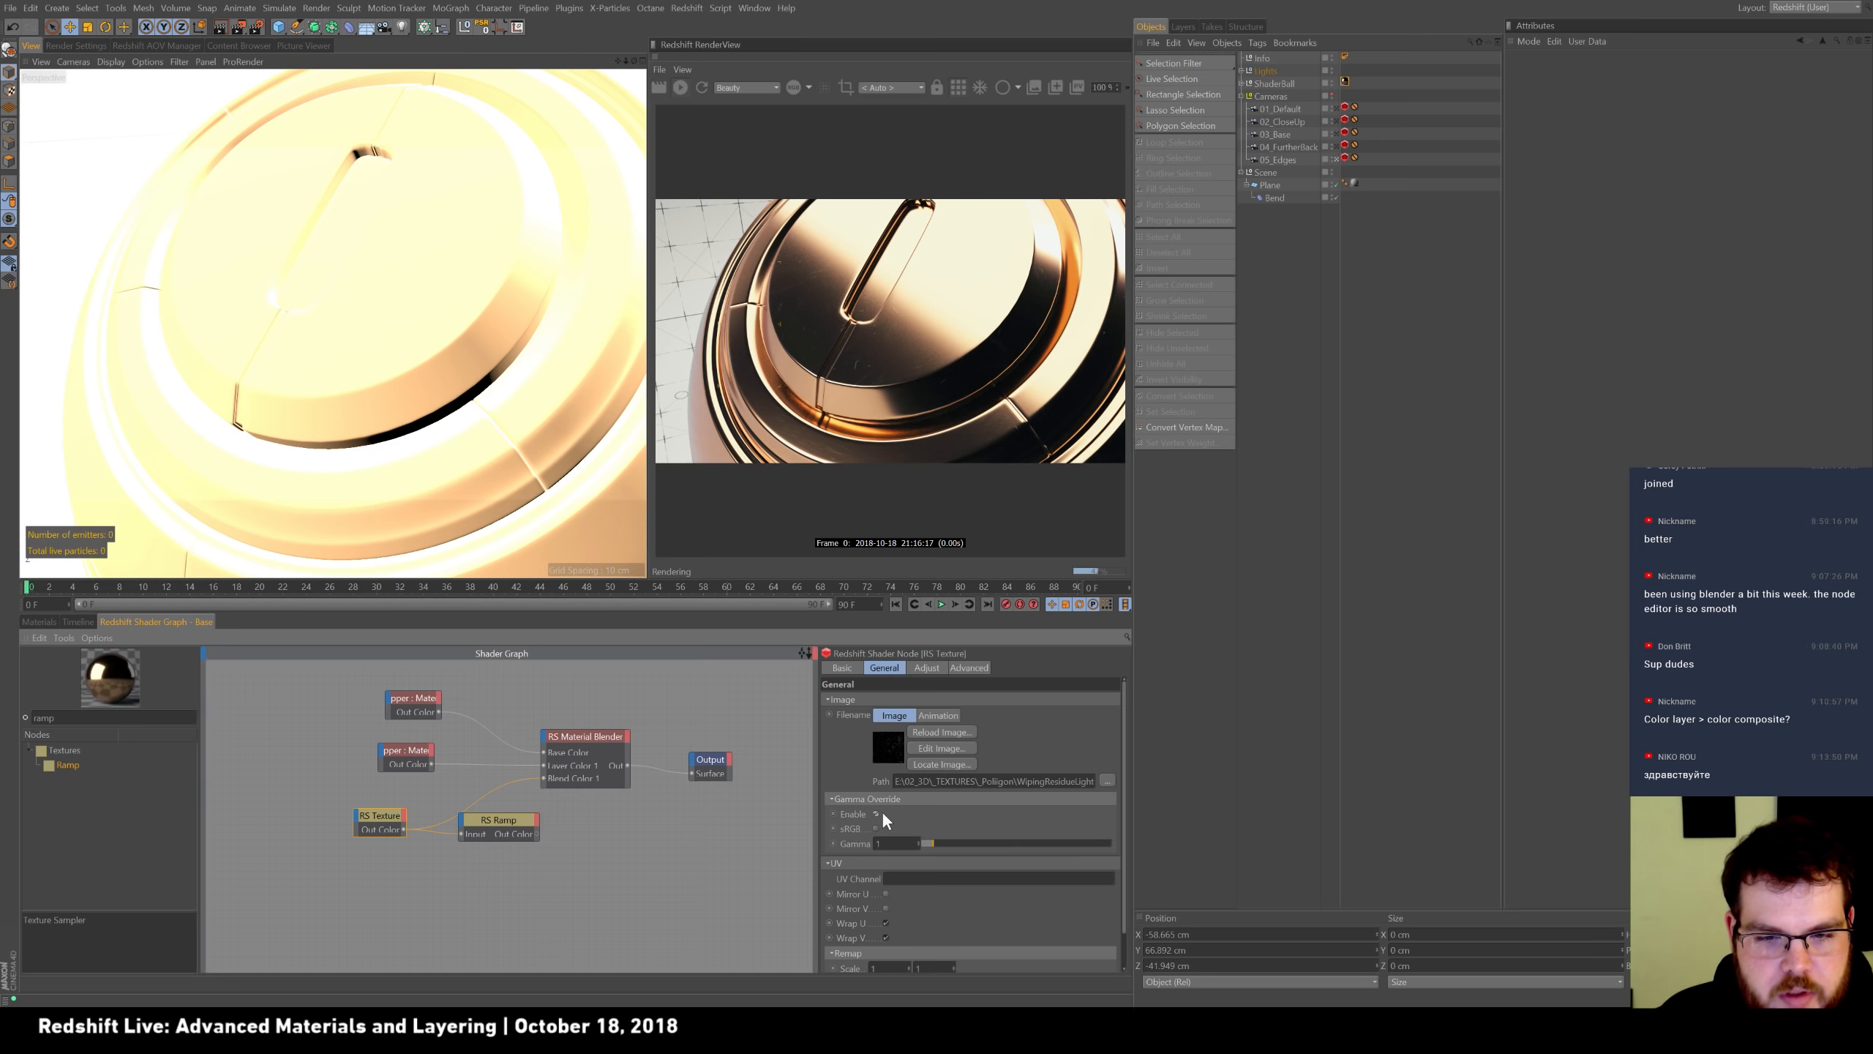
{"action": "left_click_drag", "start_coordinate": [543, 776], "coordinate": [485, 813]}
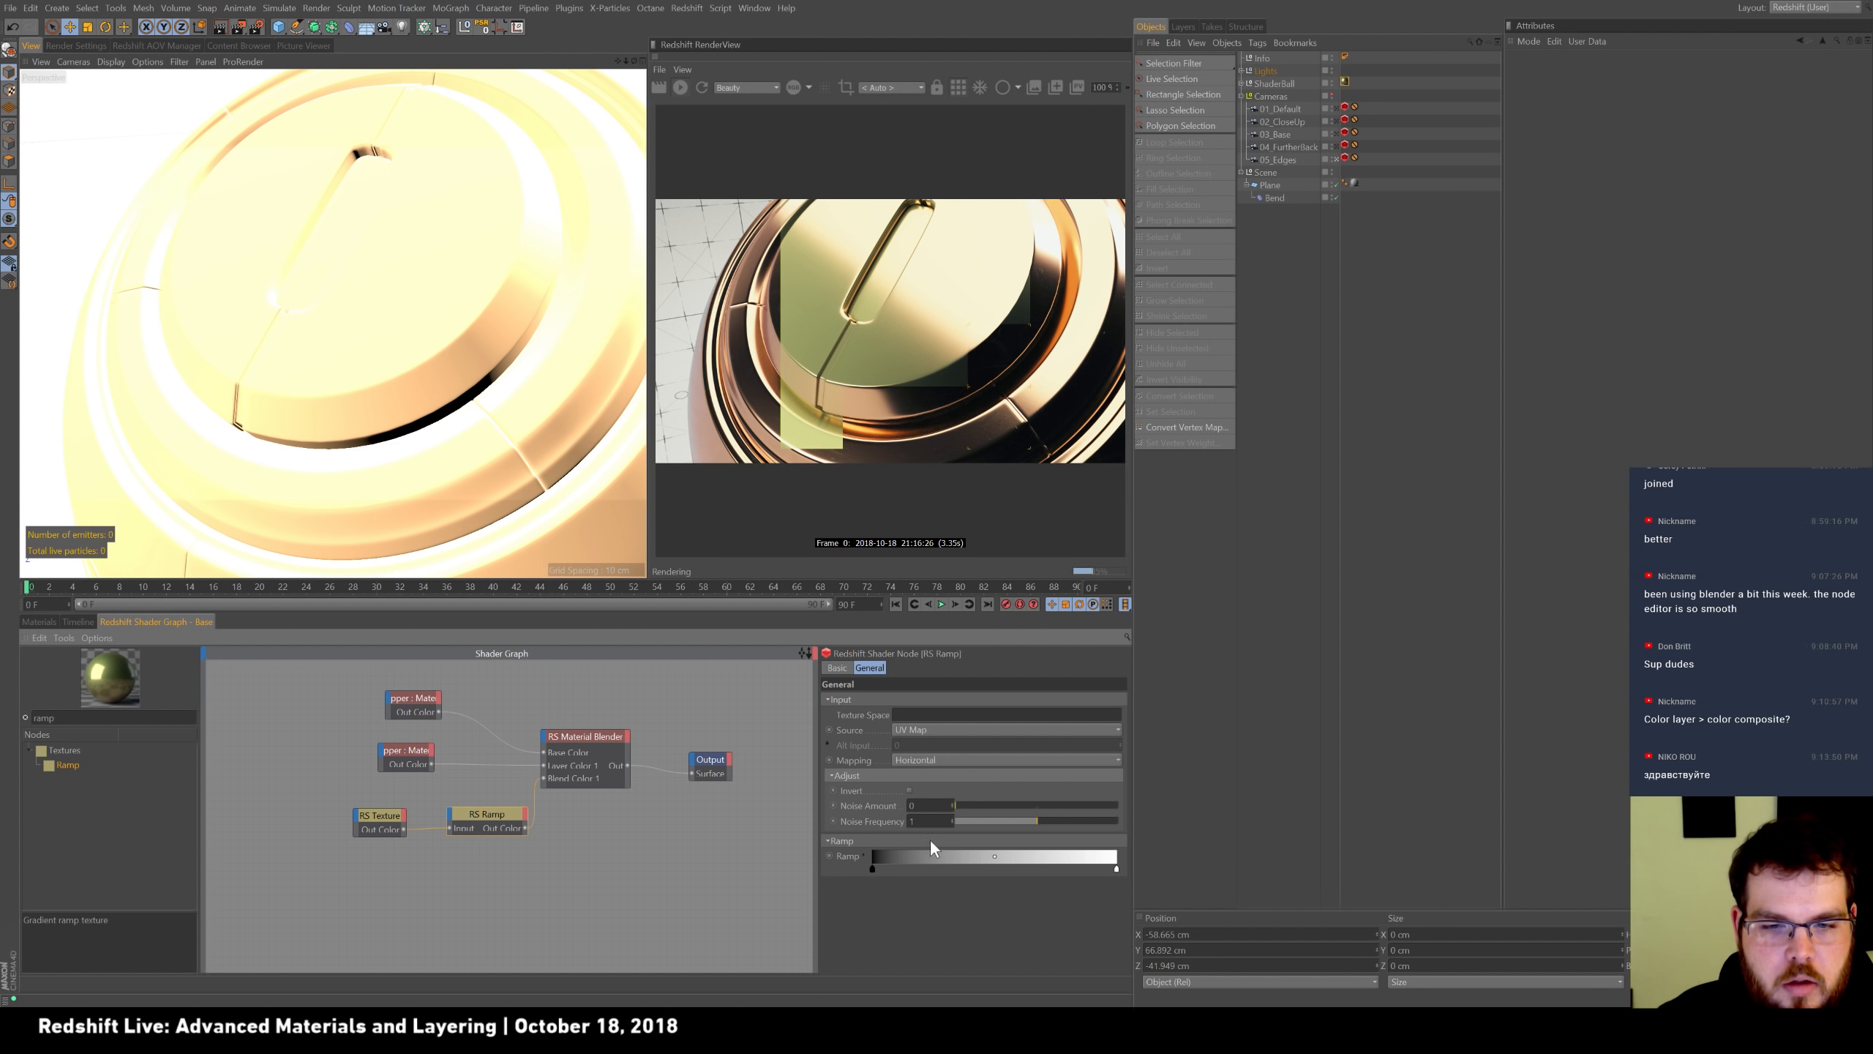
Set the RS Ramp's Source to Alt and move its white knot close to the black knot at the ramp's start.
{"action": "left_click", "coordinate": [940, 728]}
{"action": "left_click", "coordinate": [925, 762]}
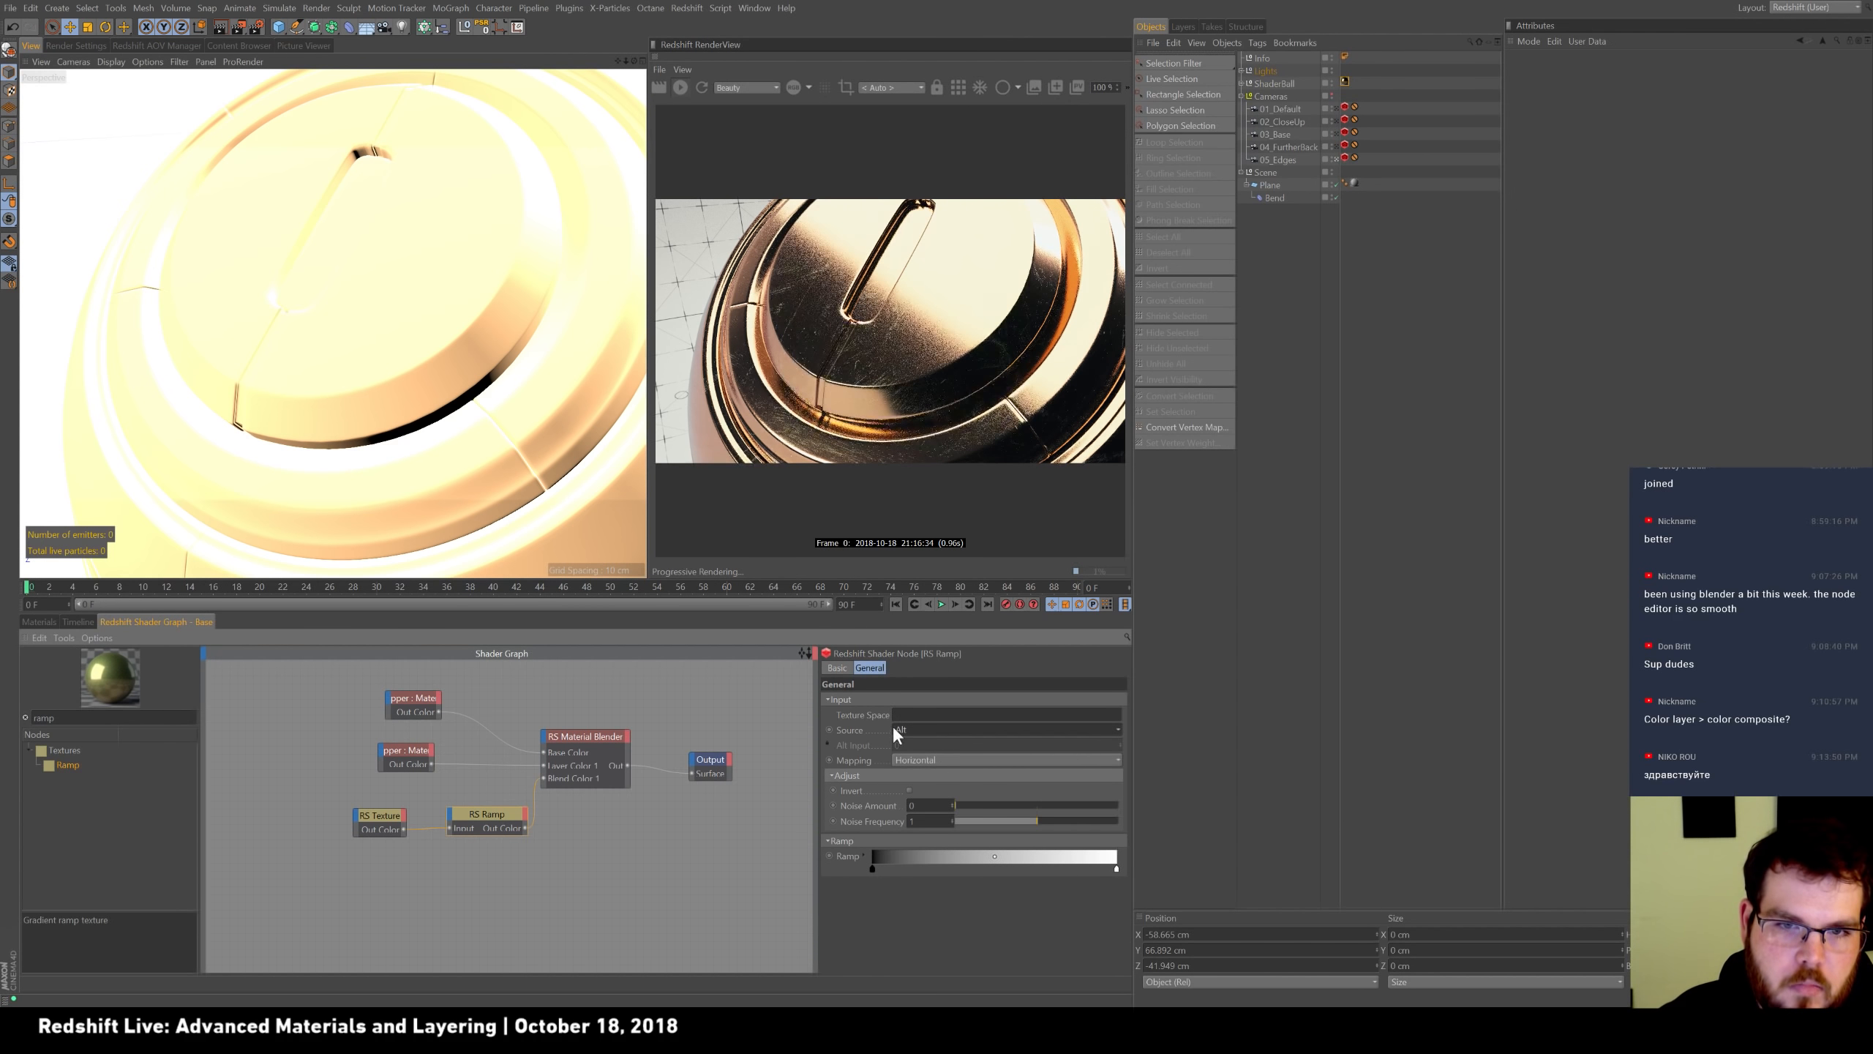
{"action": "left_click_drag", "start_coordinate": [873, 869], "coordinate": [957, 874]}
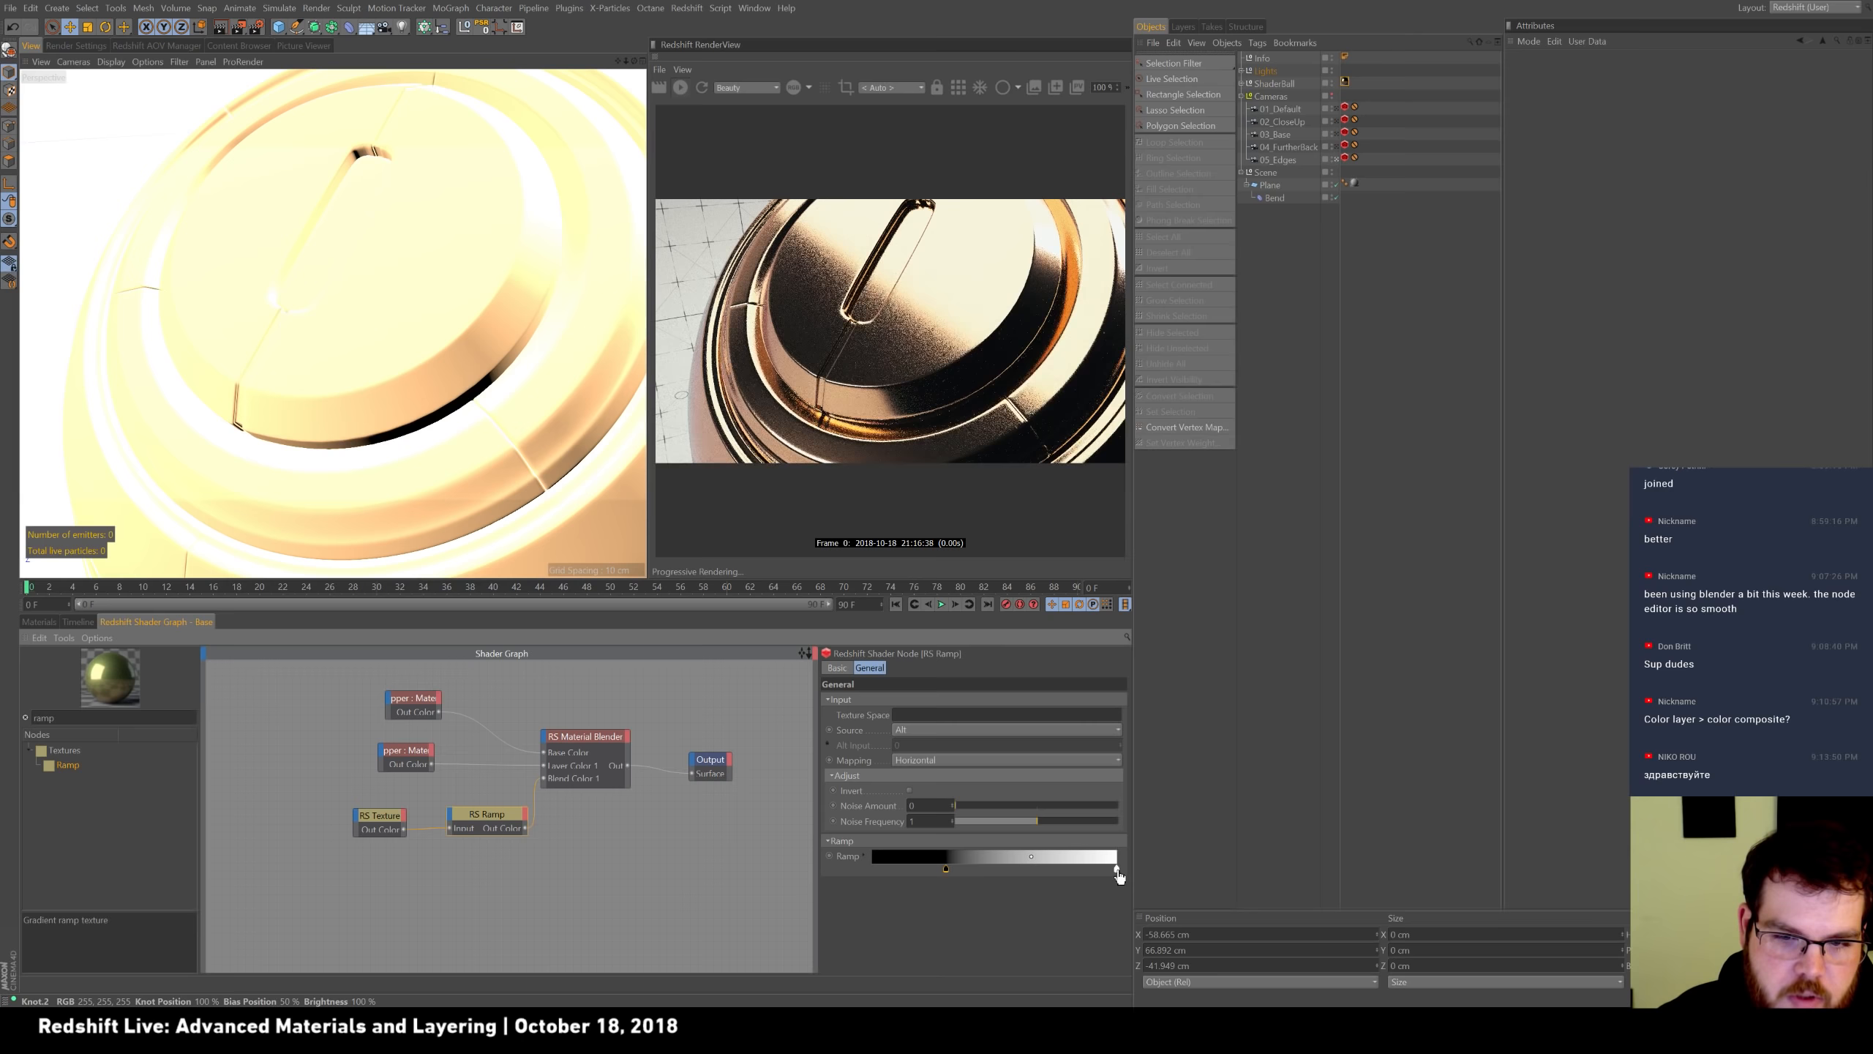
{"action": "left_click_drag", "start_coordinate": [1117, 870], "coordinate": [900, 871]}
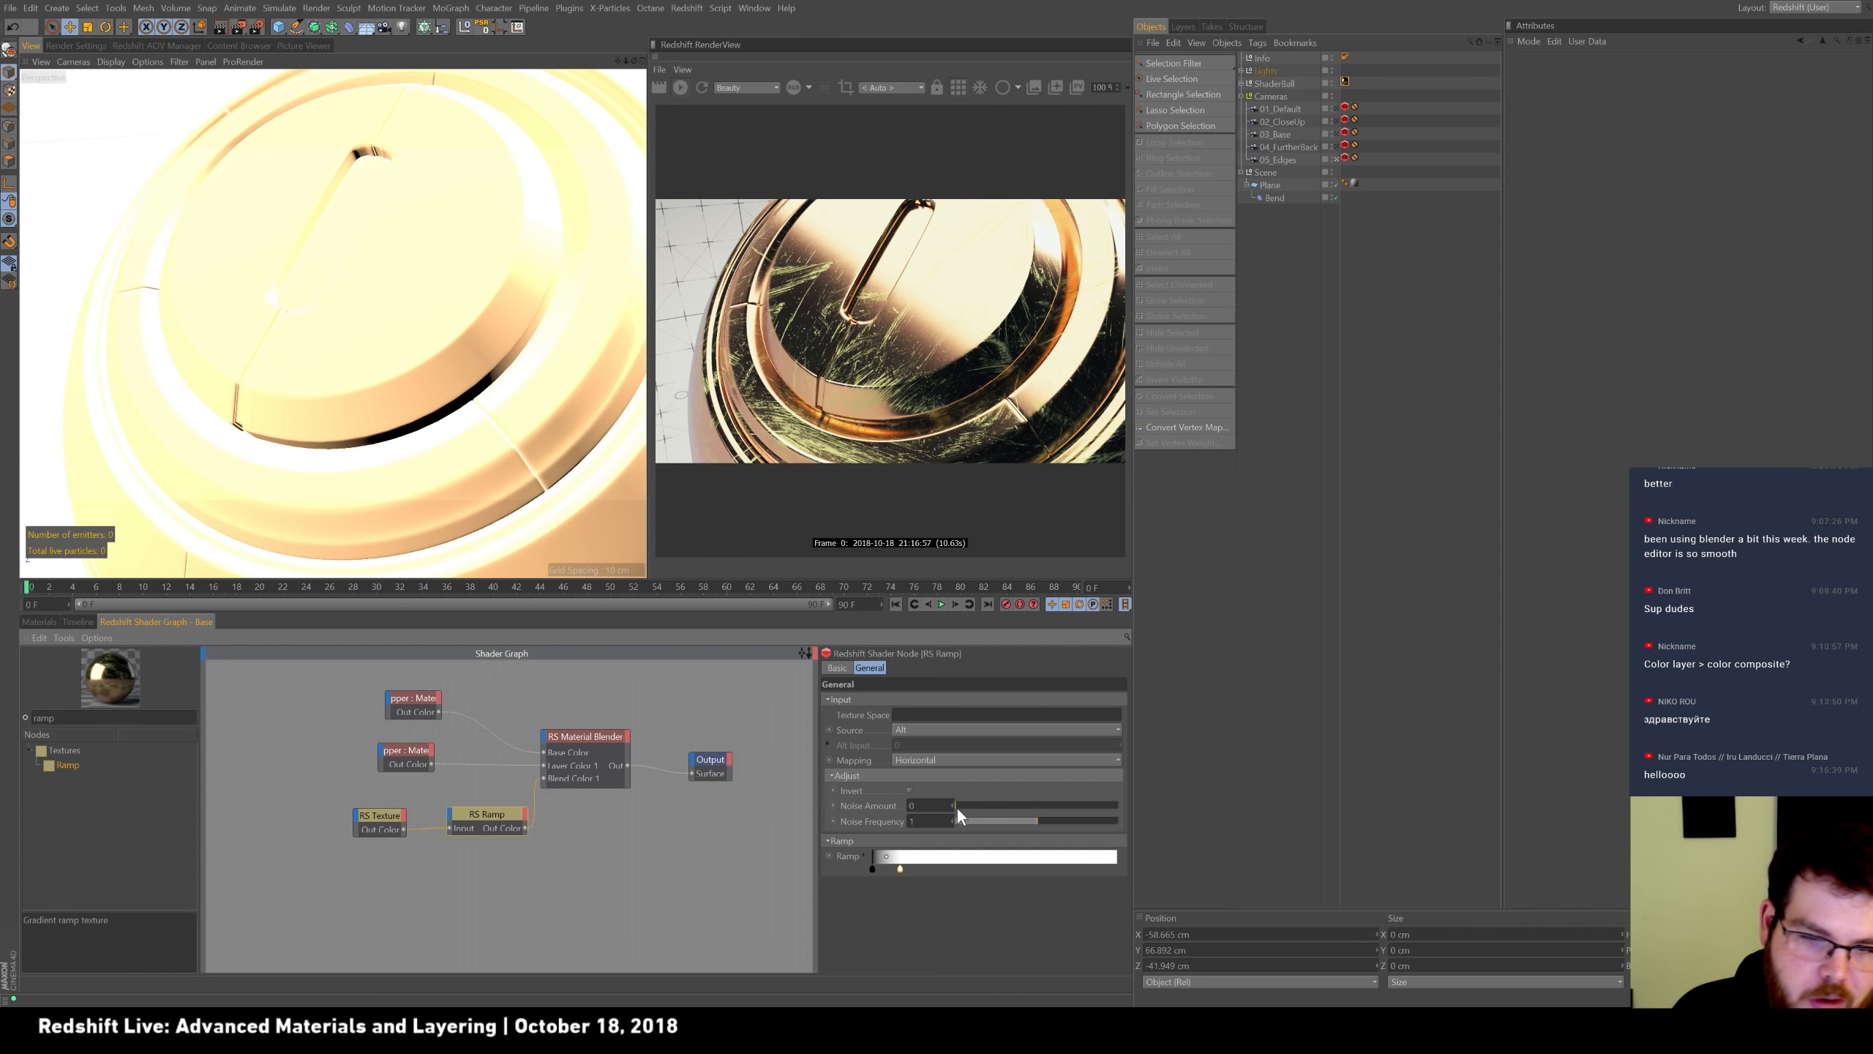
Set the RS Ramp's Noise Amount to 0.402 and Noise Frequency to about 0.34, and look through the 01_Default camera.
{"action": "left_click_drag", "start_coordinate": [977, 805], "coordinate": [1004, 802]}
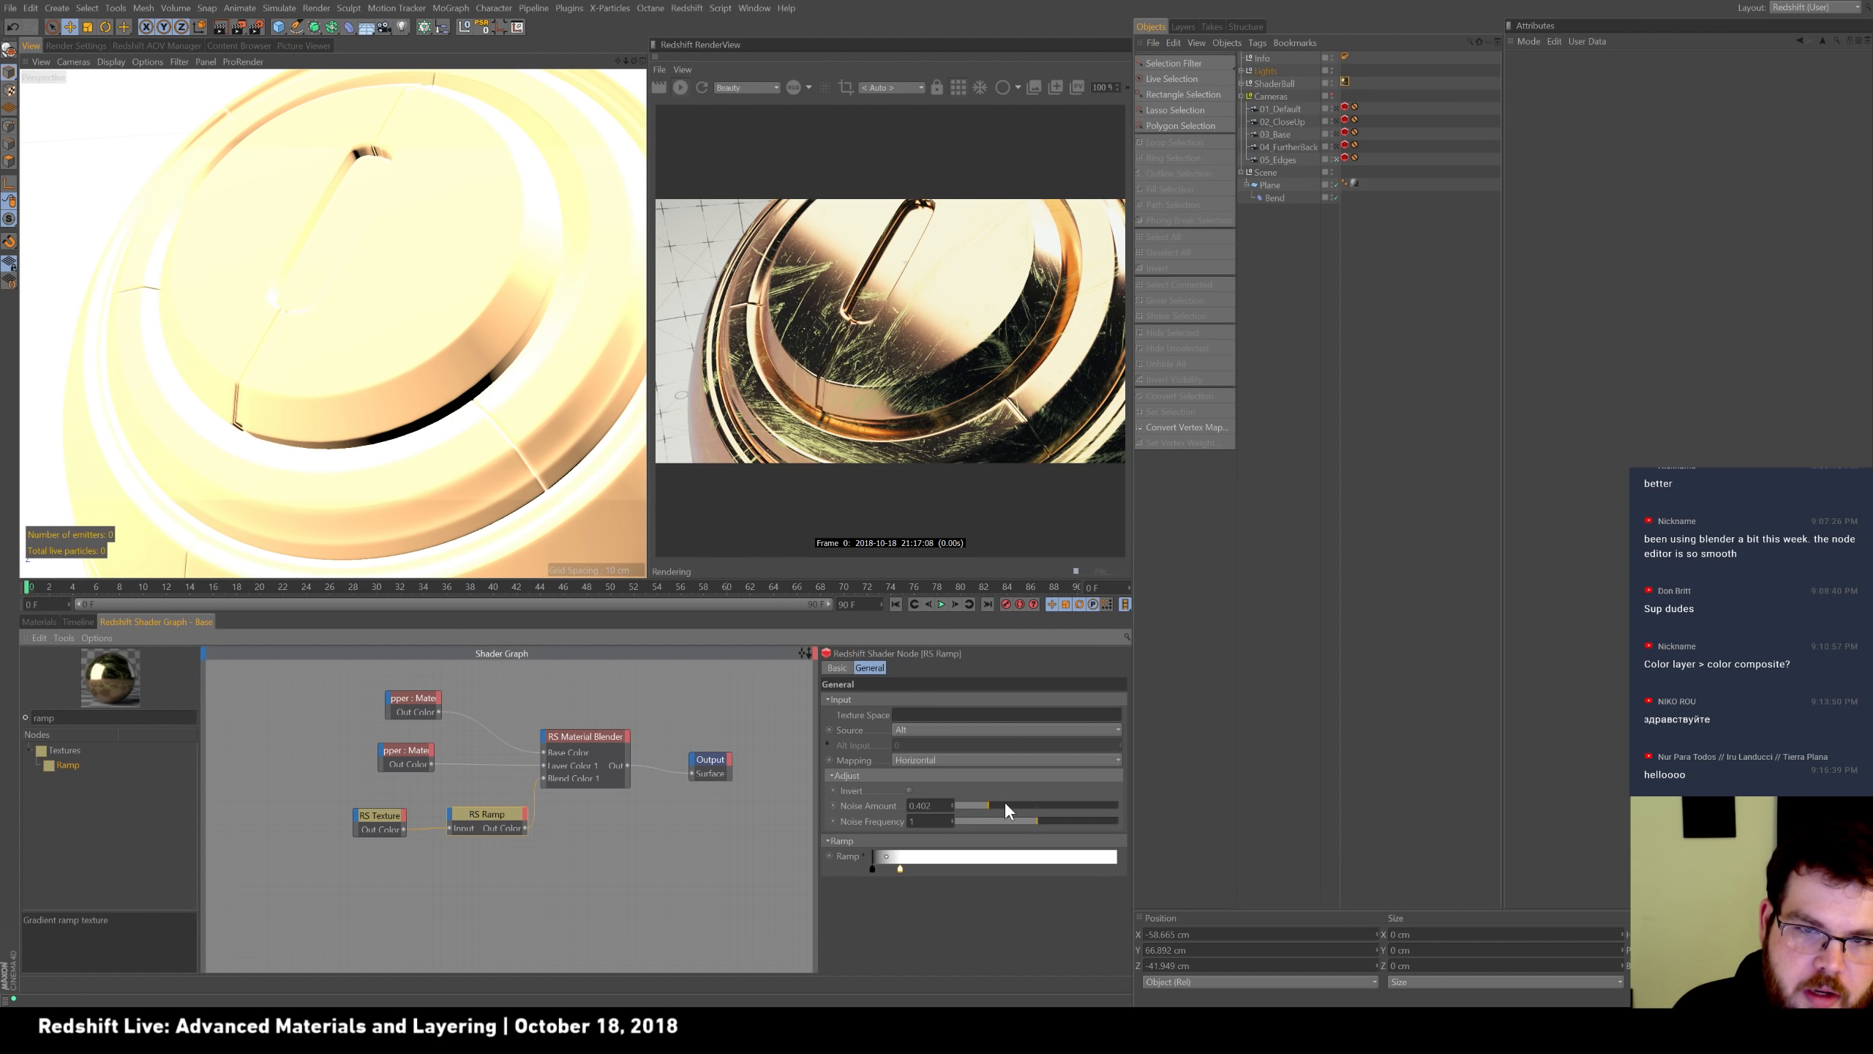
{"action": "left_click_drag", "start_coordinate": [1037, 821], "coordinate": [981, 821]}
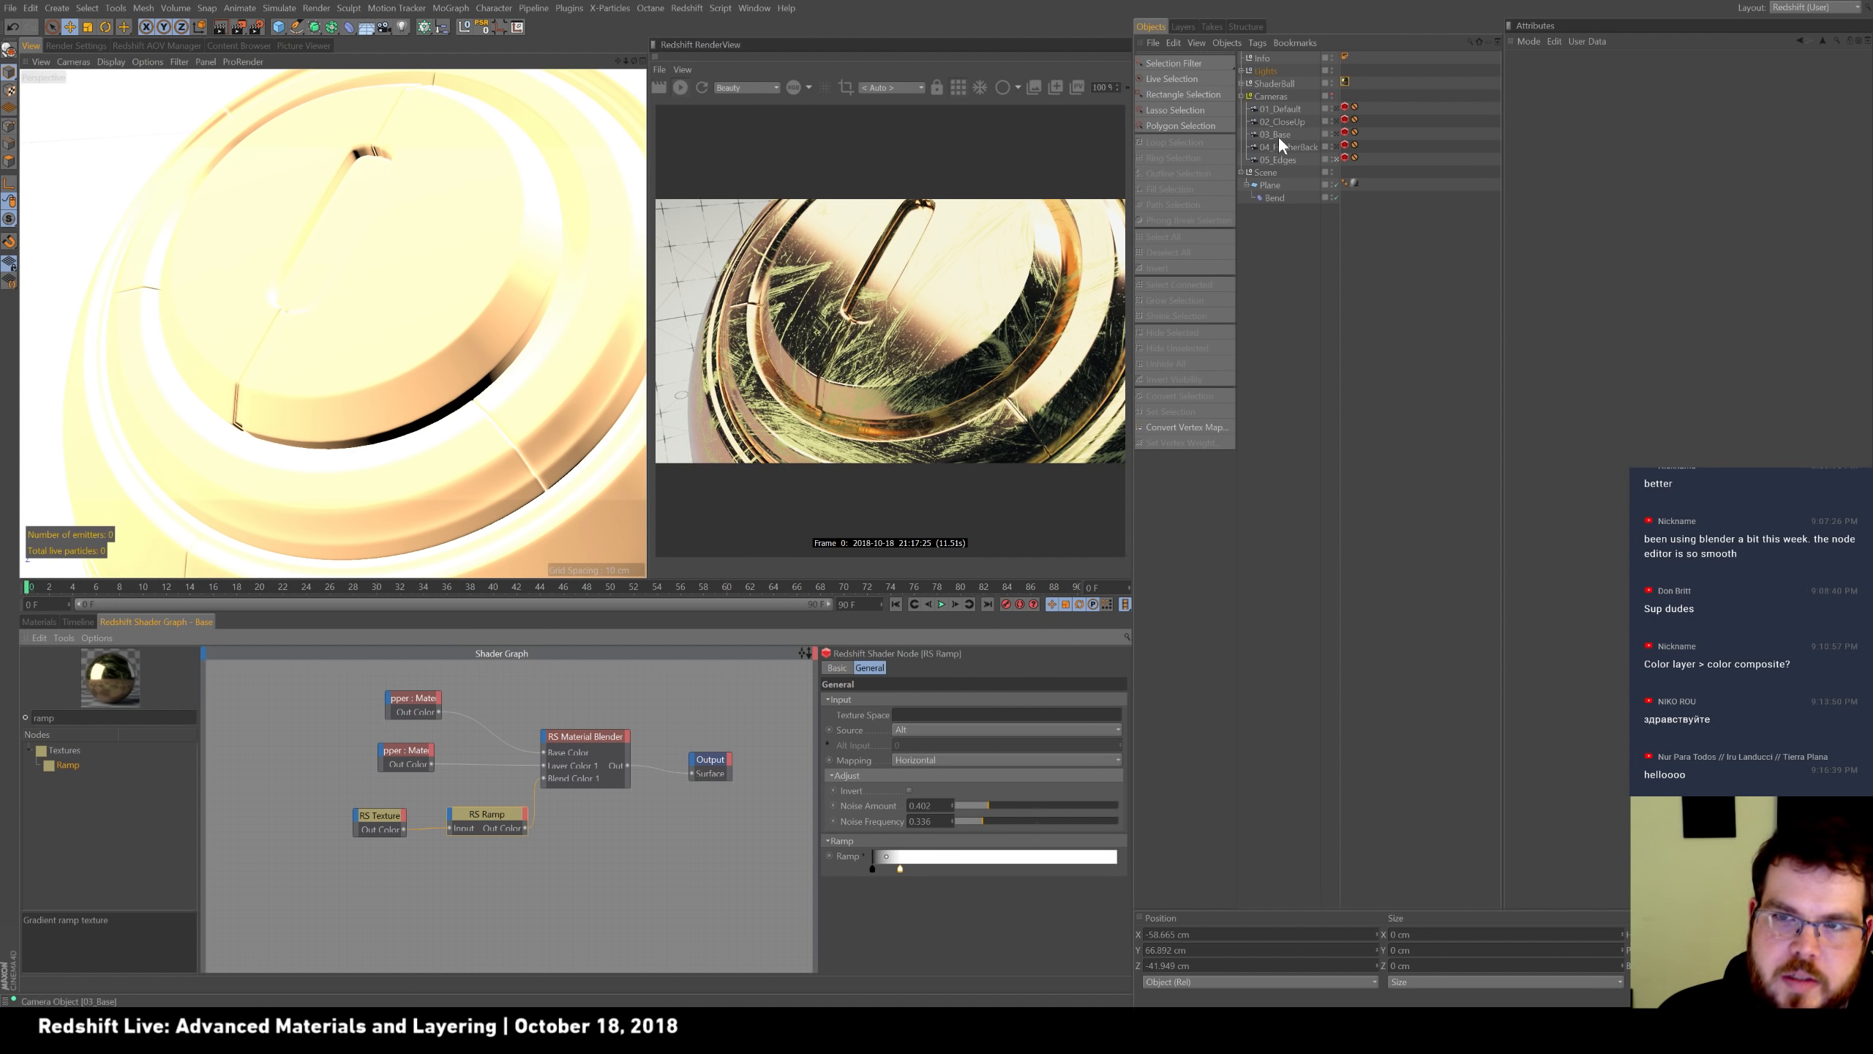
{"action": "left_click", "coordinate": [1336, 109]}
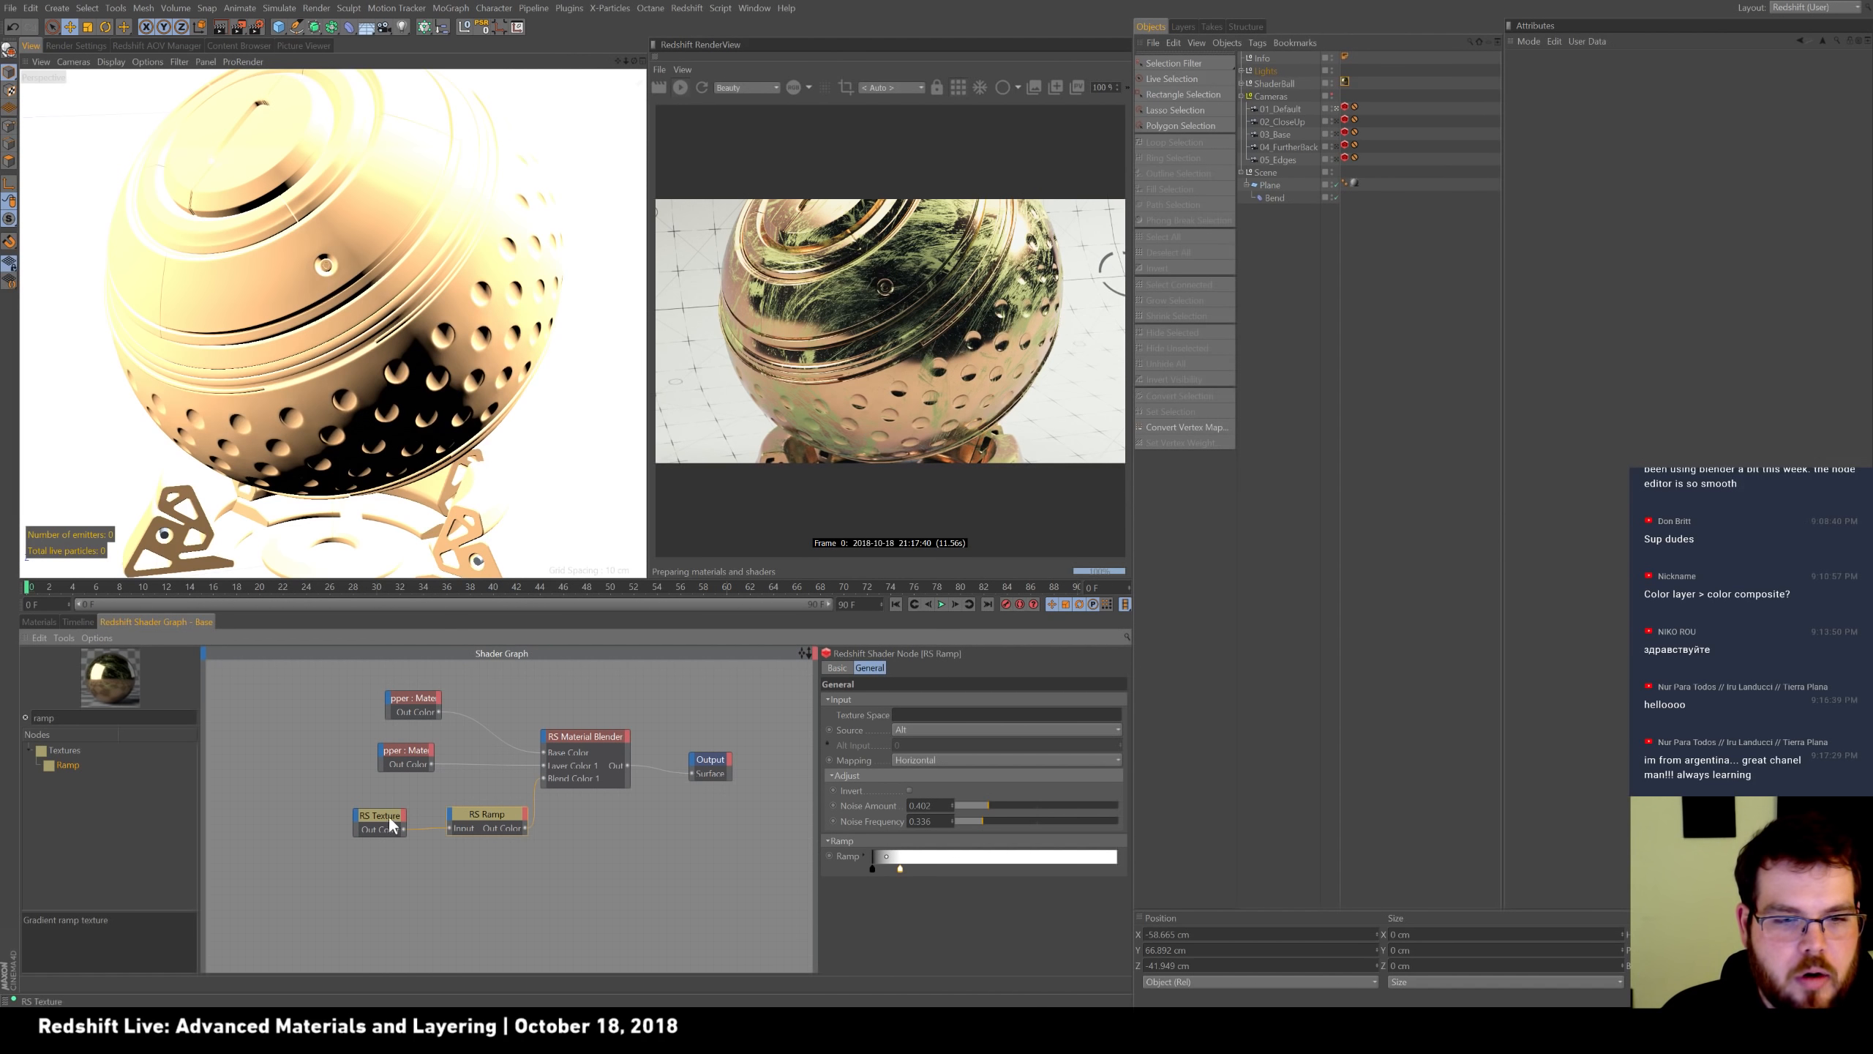
Duplicate the RS Texture node and place the copy directly below the original.
{"action": "left_click_drag", "start_coordinate": [377, 809], "coordinate": [388, 870]}
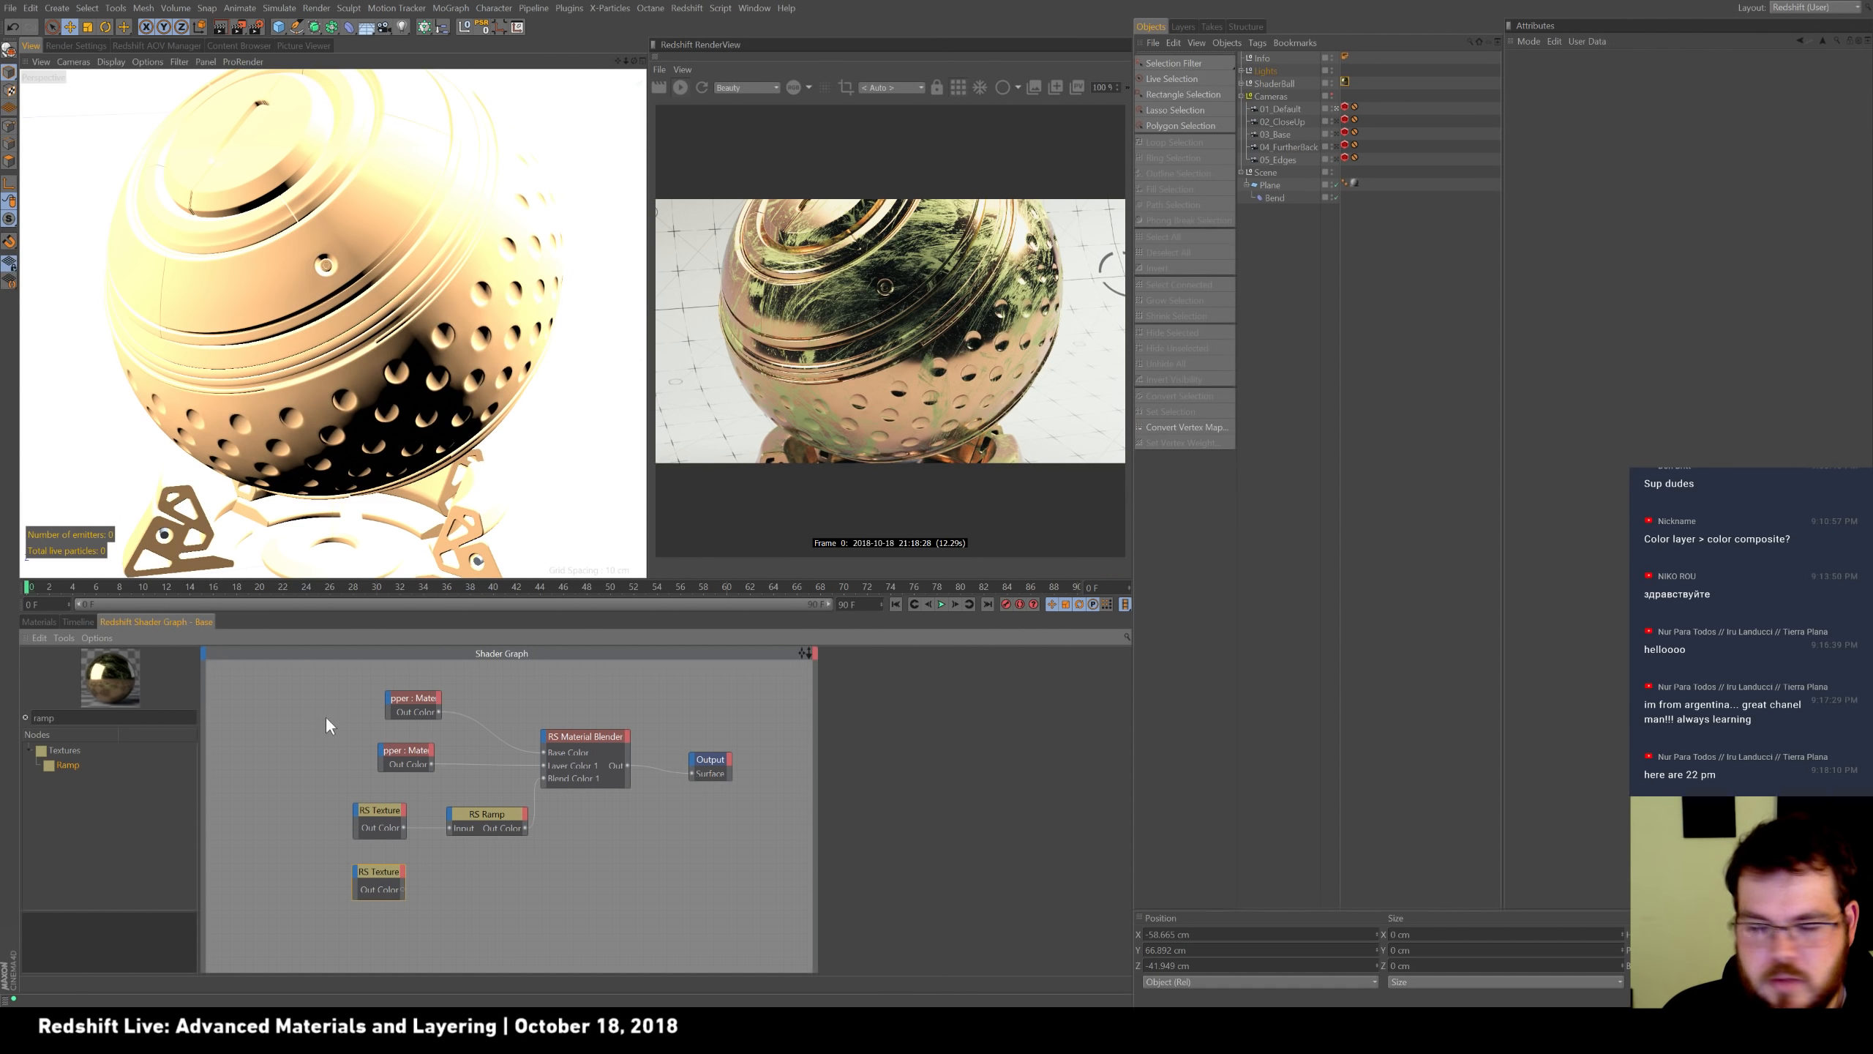
{"action": "left_click_drag", "start_coordinate": [388, 883], "coordinate": [389, 877]}
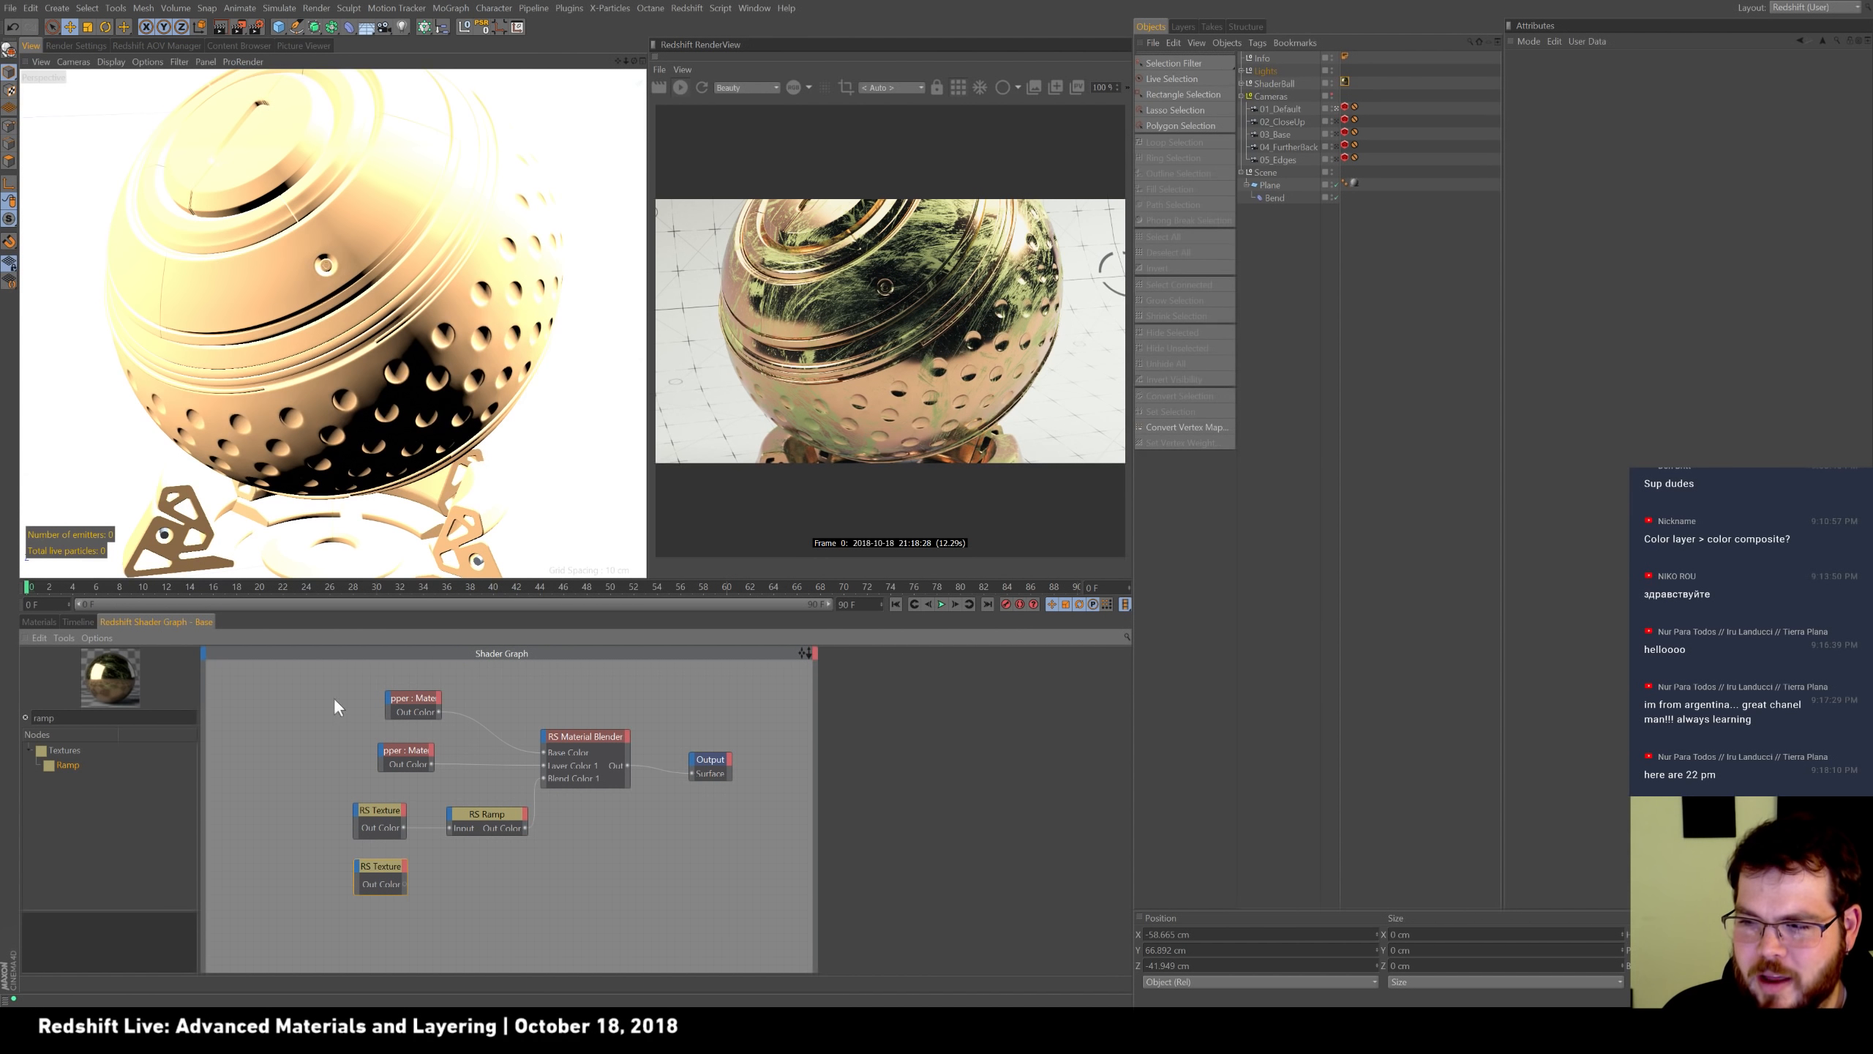
Load Fingerprints005_OVERLAY_VAR2_6K.jpg from the Poliigon Fingerprints005 6K folder into the duplicated RS Texture without copying it to the project location.
{"action": "double_click", "coordinate": [407, 881]}
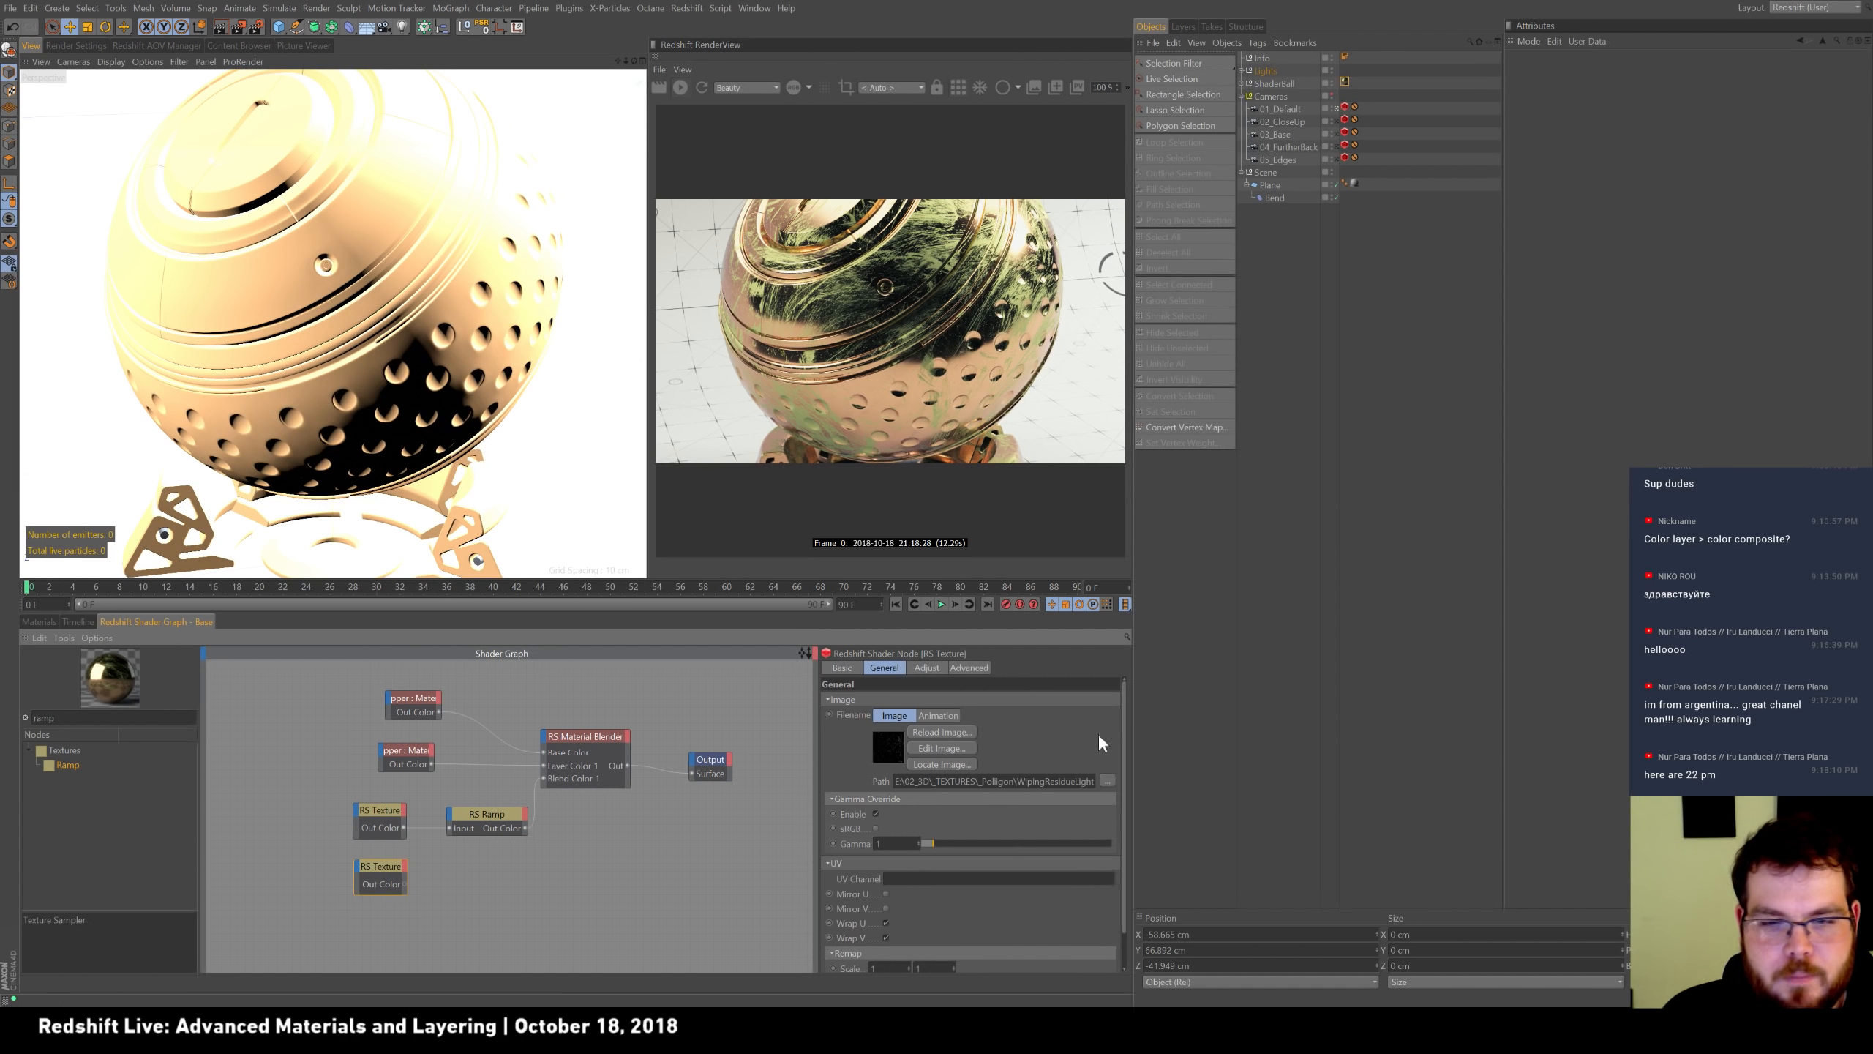
{"action": "left_click", "coordinate": [1106, 780]}
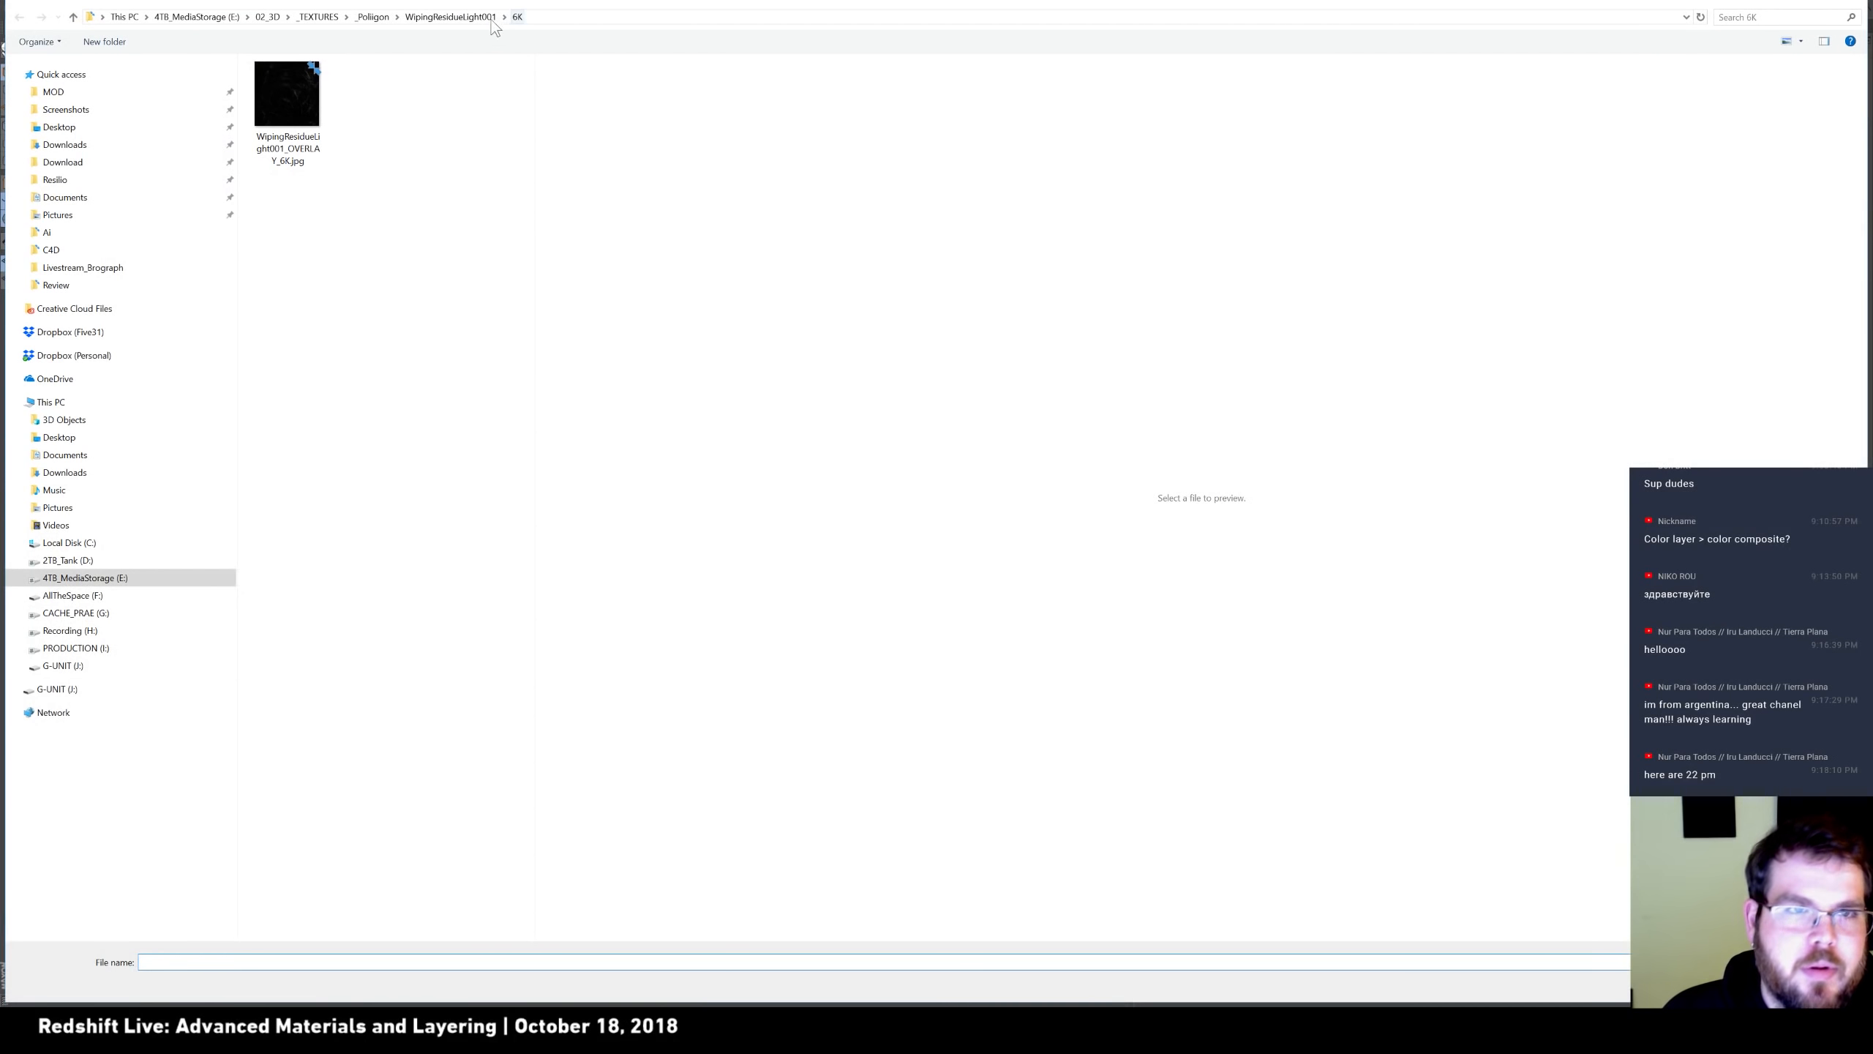
{"action": "left_click", "coordinate": [372, 16]}
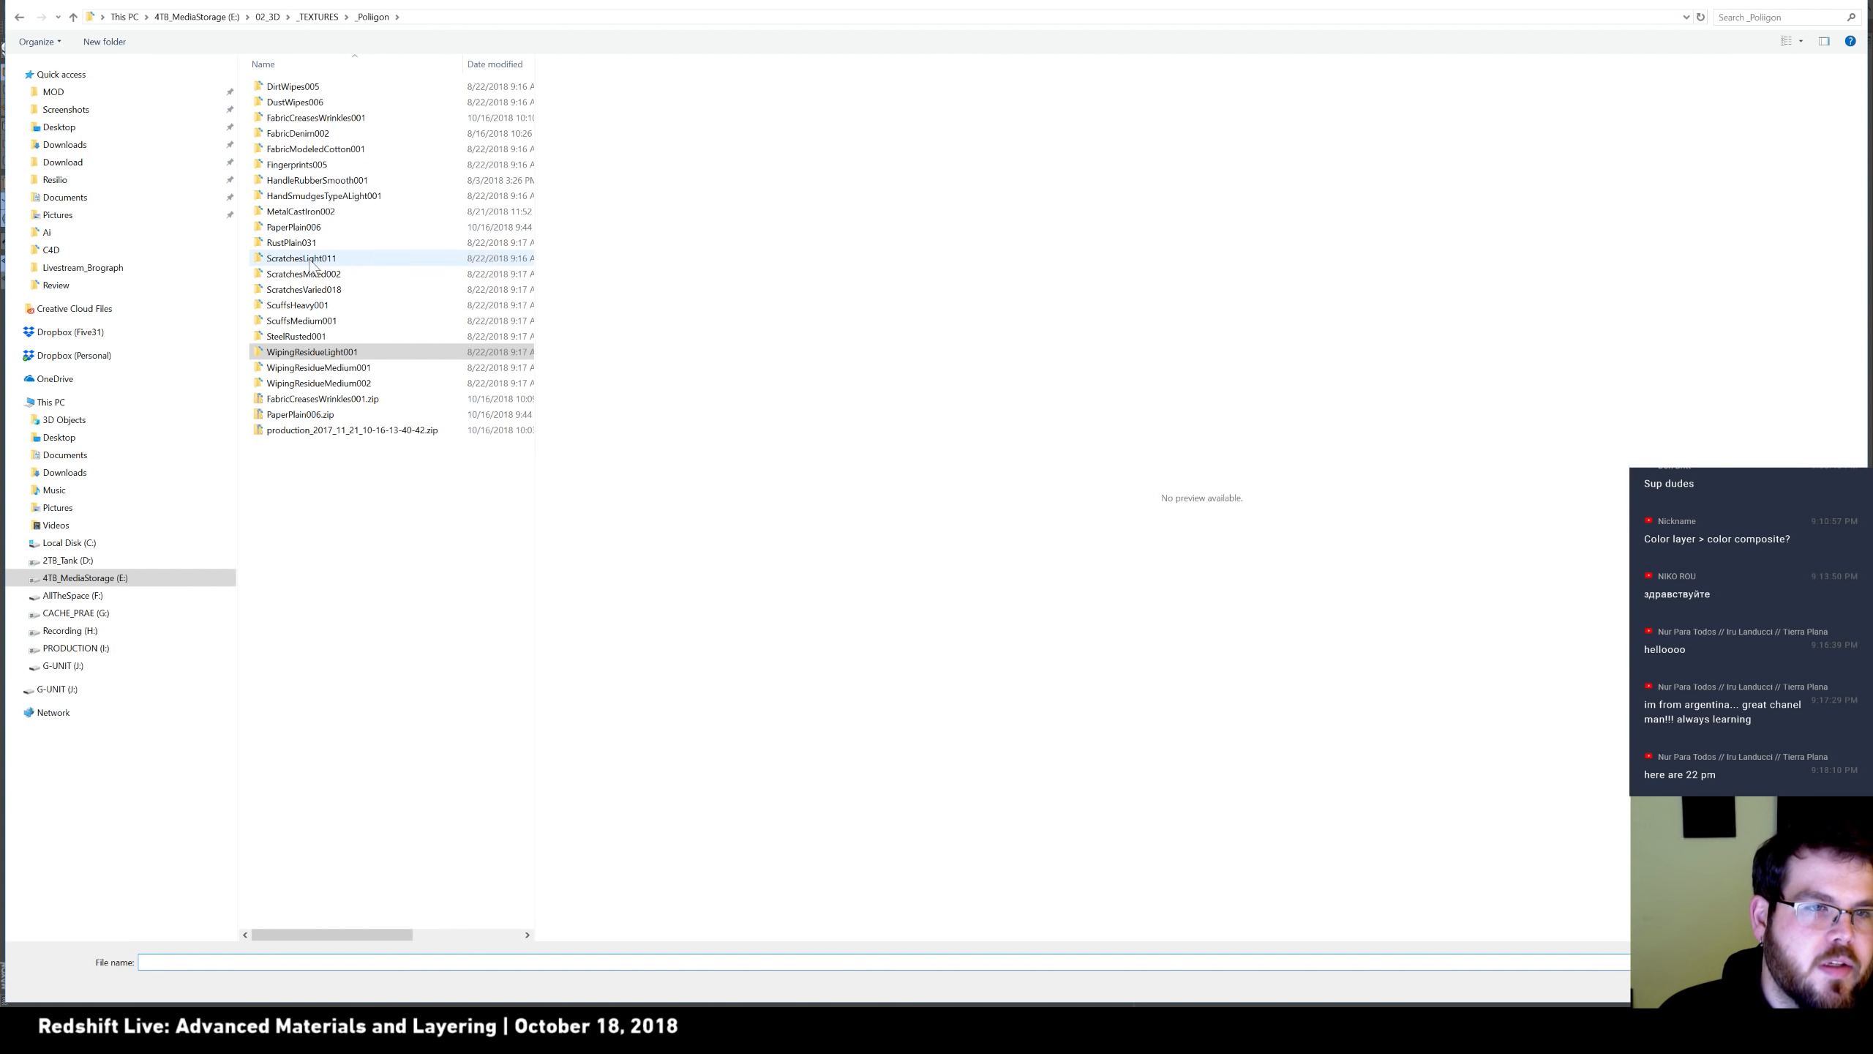
{"action": "double_click", "coordinate": [313, 164]}
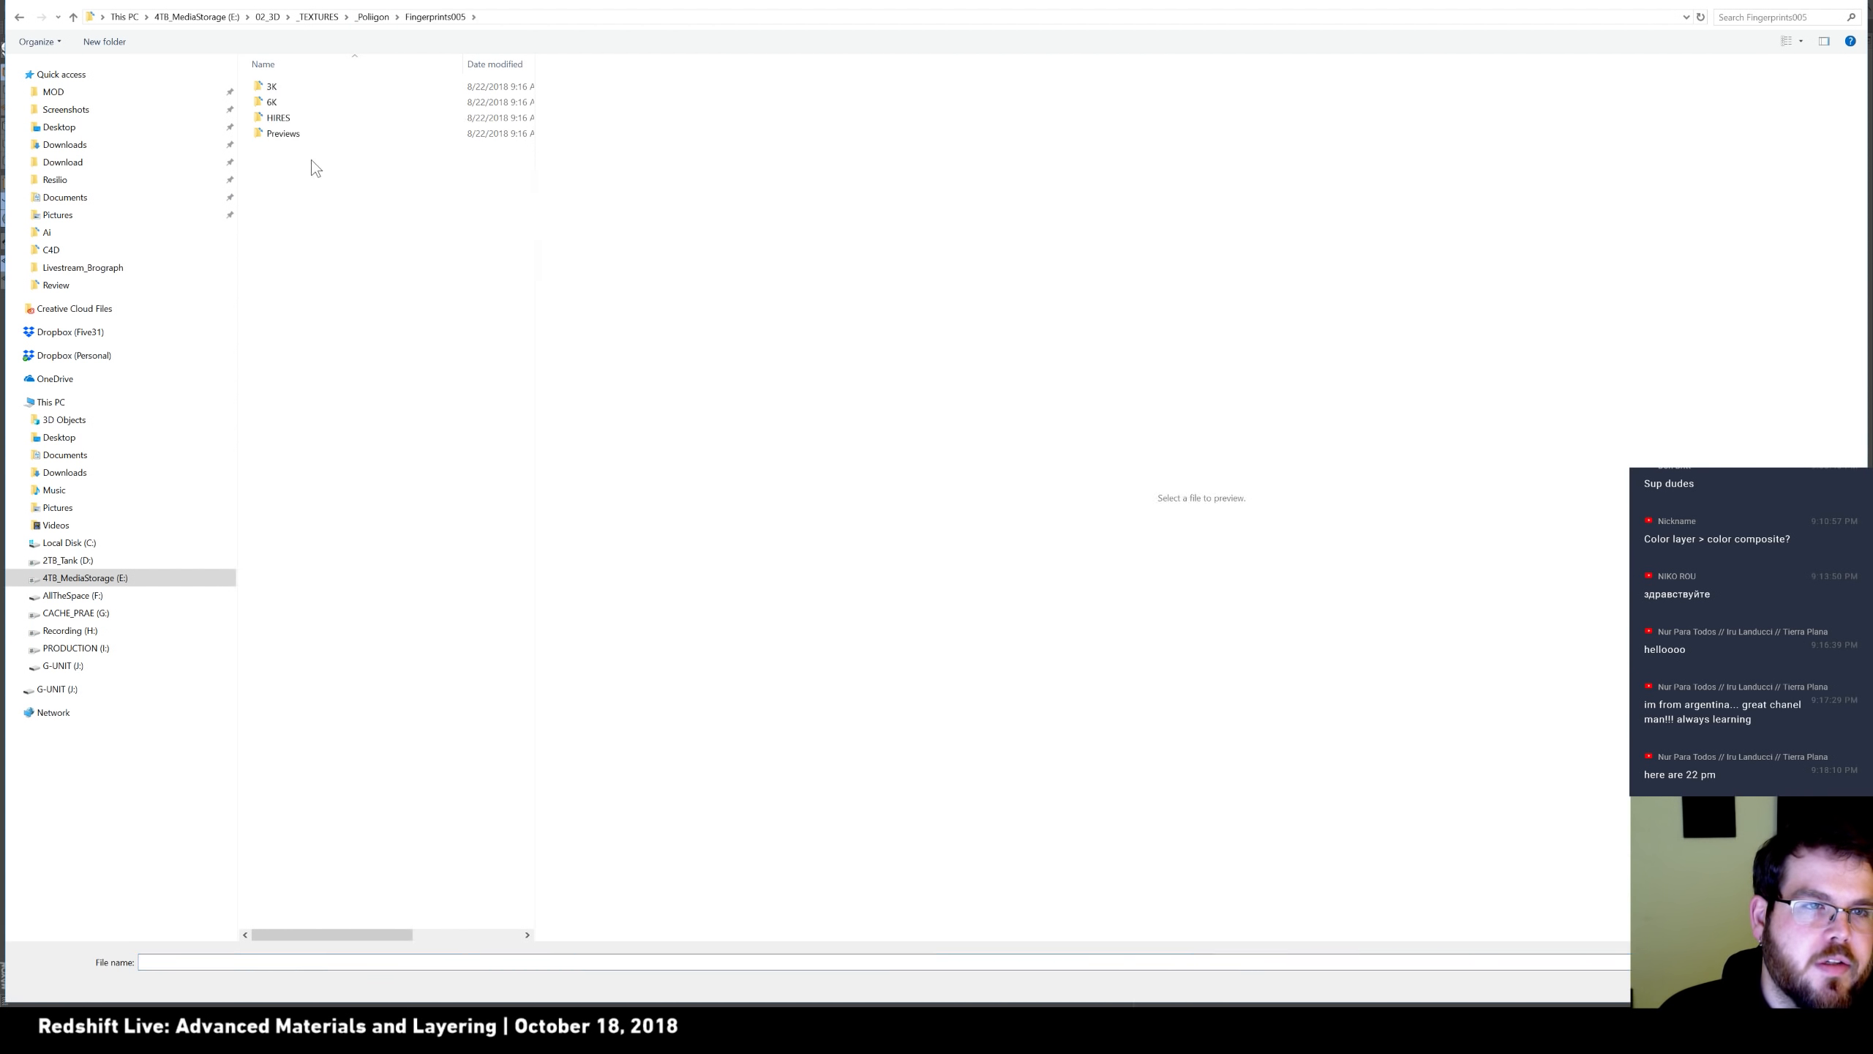
{"action": "left_click", "coordinate": [285, 104]}
{"action": "double_click", "coordinate": [270, 103]}
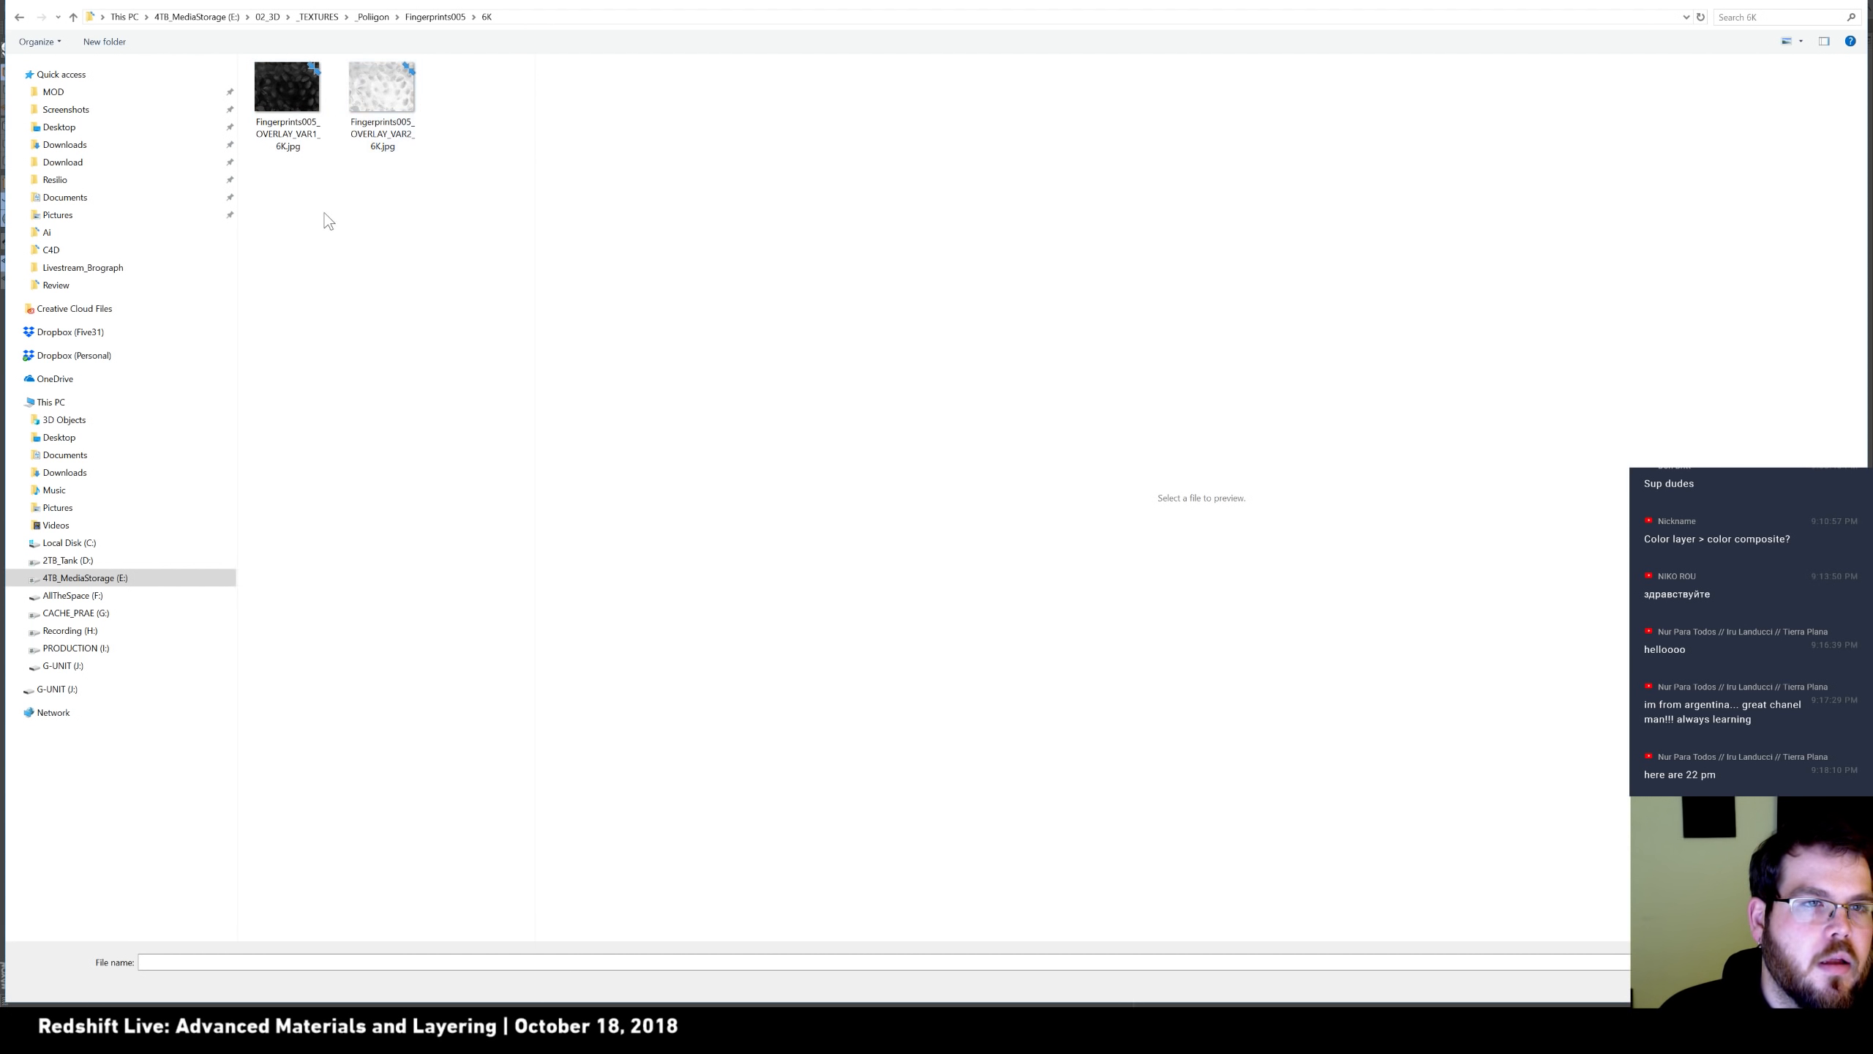
{"action": "double_click", "coordinate": [378, 98]}
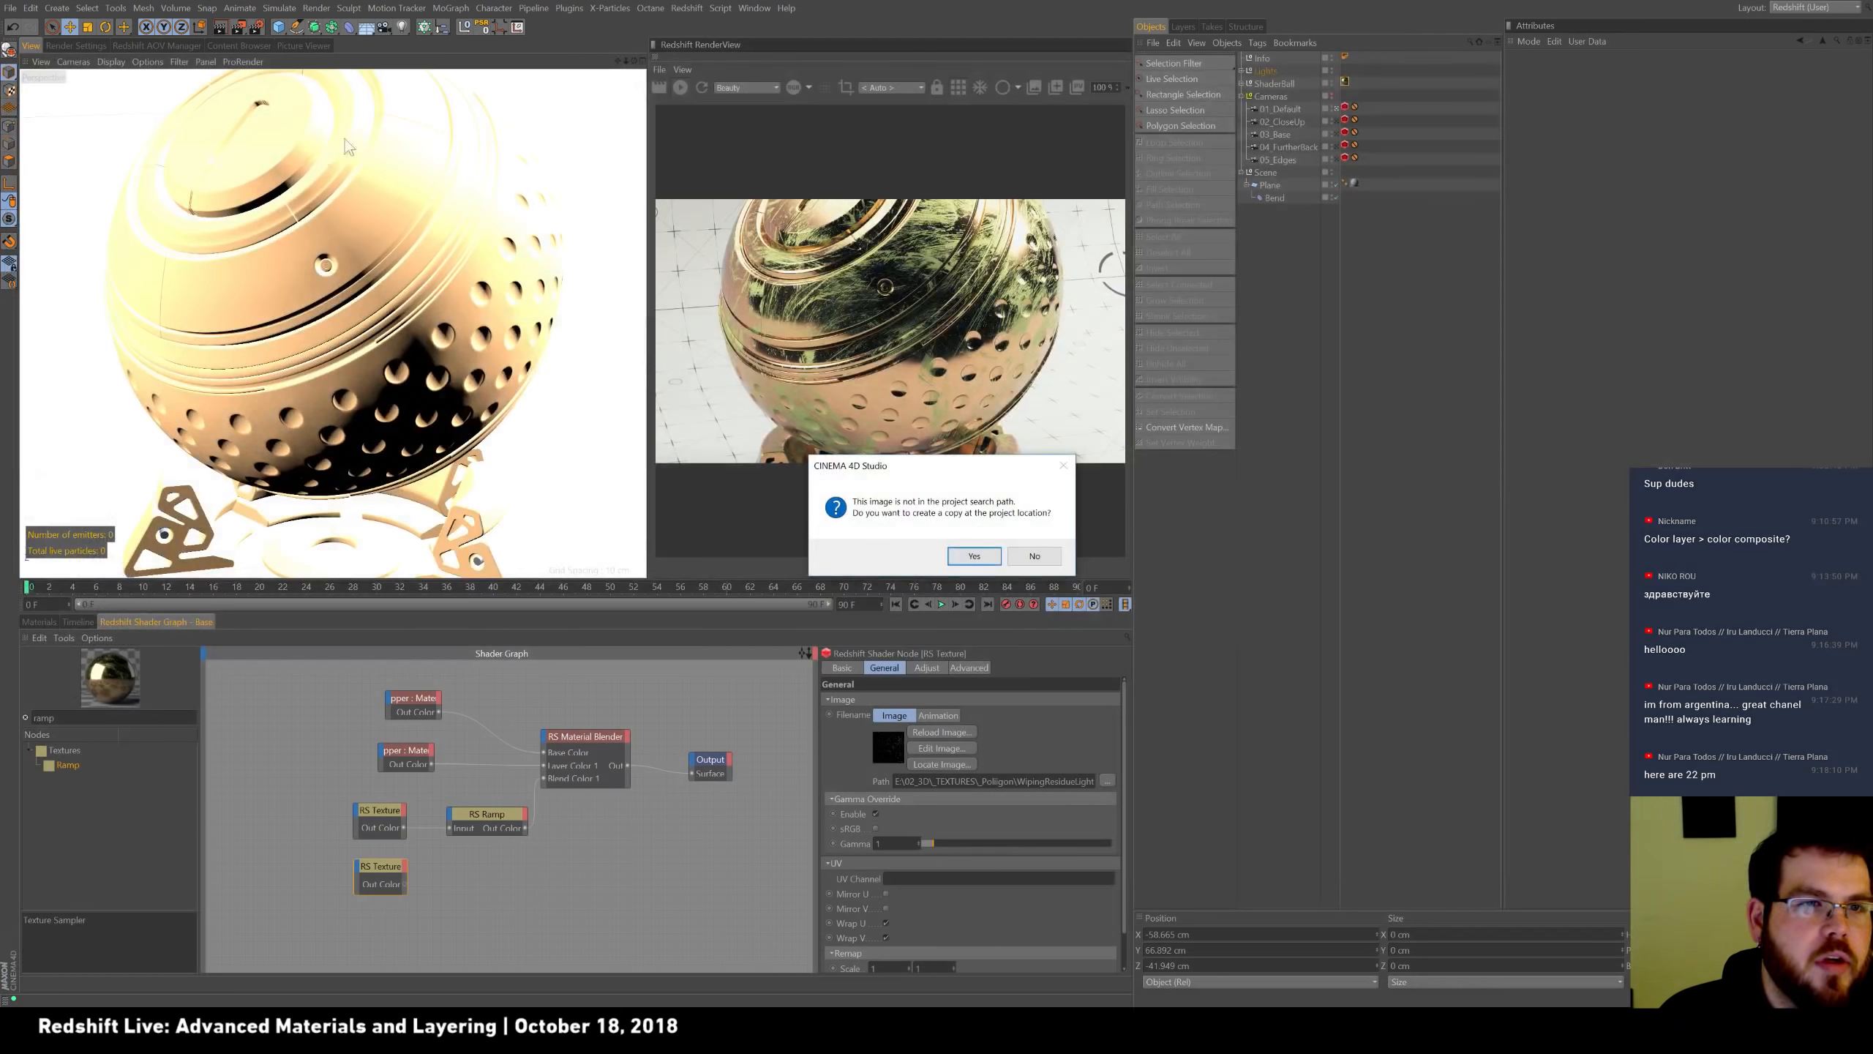
{"action": "left_click", "coordinate": [1035, 555]}
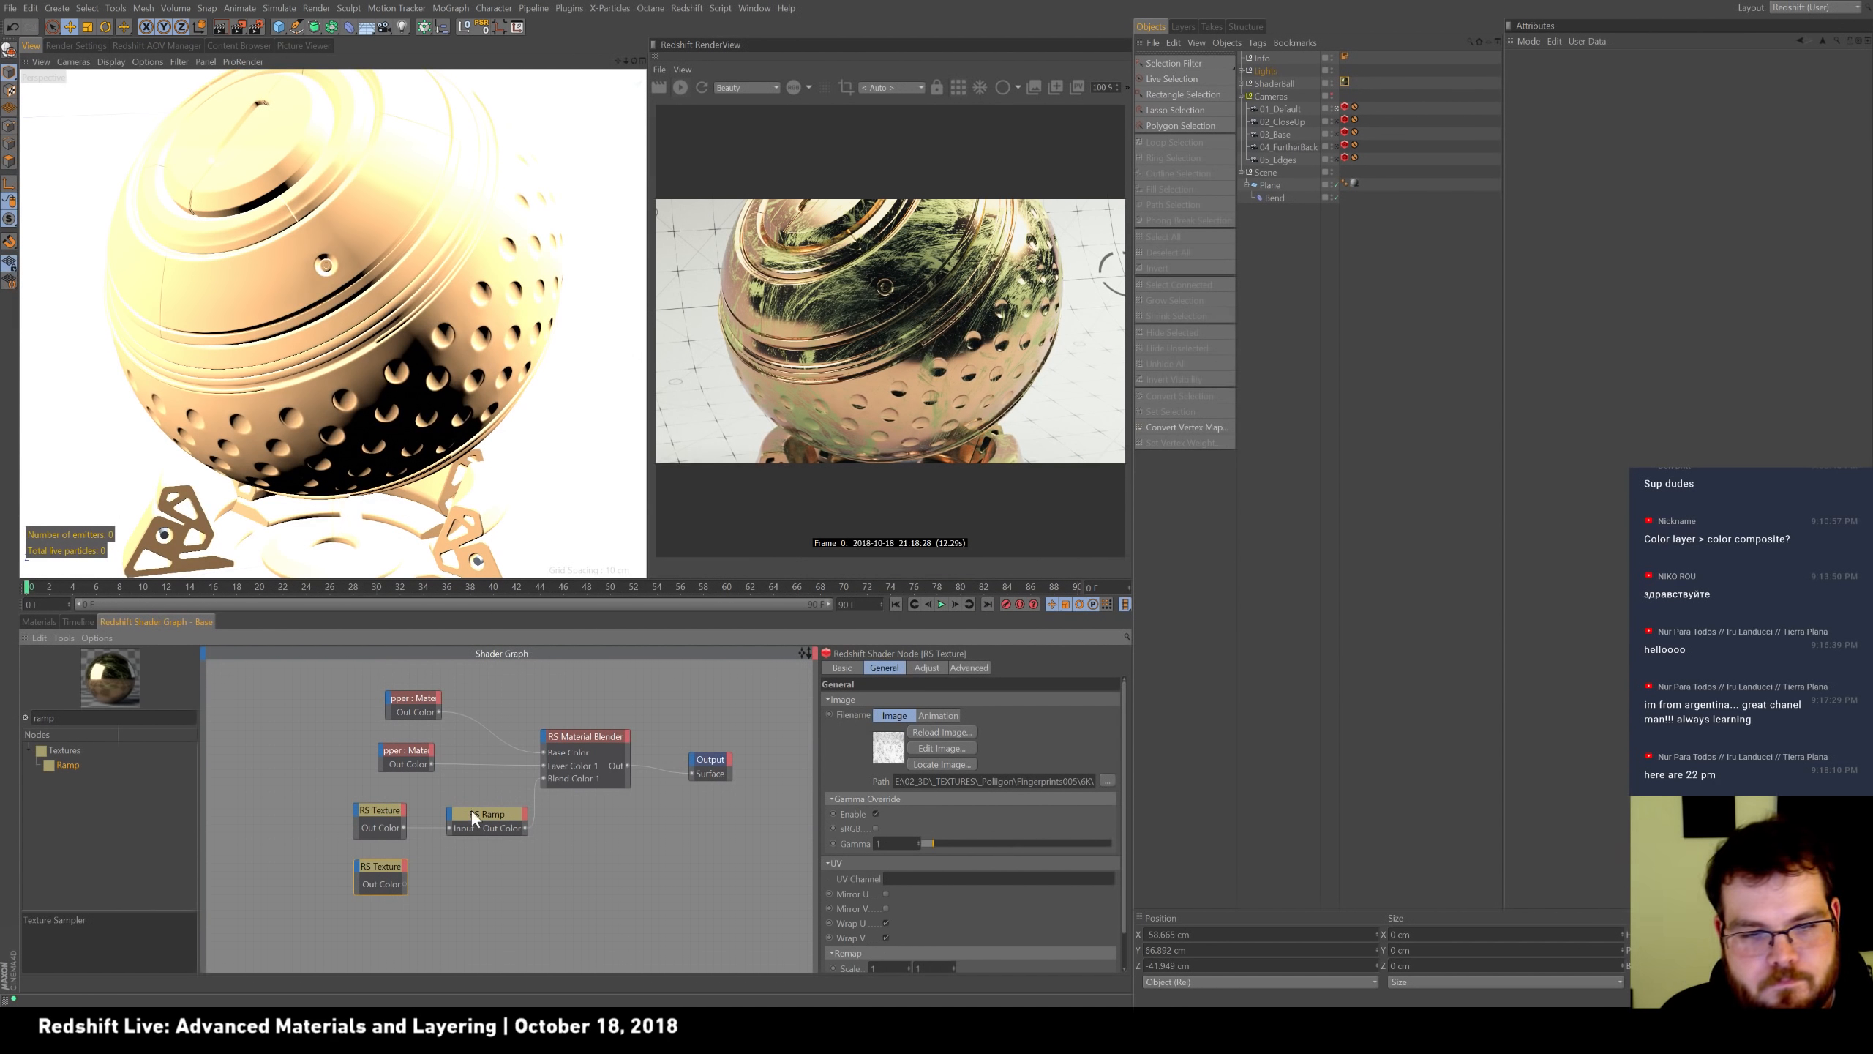
Add an RS Color Composite node, connect it to the Output's Surface, and feed the original RS Texture into its Base Color.
{"action": "left_click_drag", "start_coordinate": [72, 718], "coordinate": [2, 664]}
{"action": "type", "text": "com"}
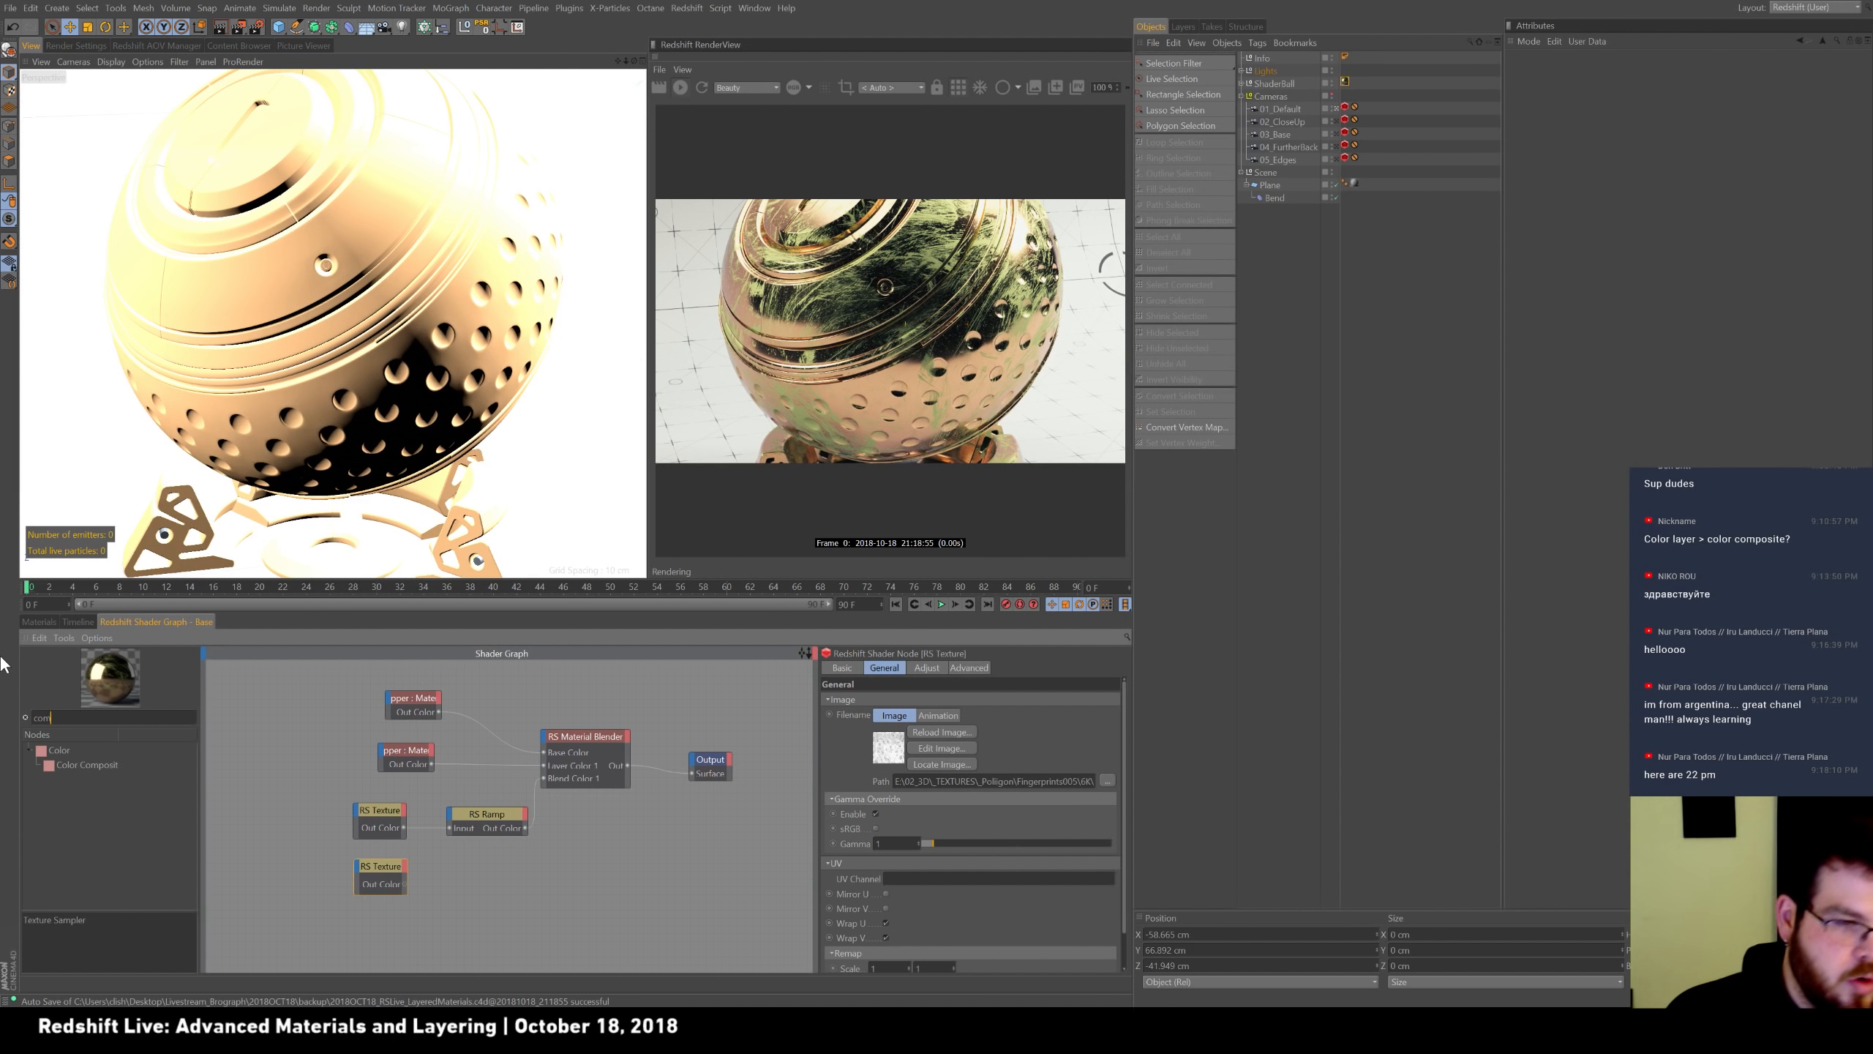
{"action": "left_click_drag", "start_coordinate": [89, 765], "coordinate": [693, 773]}
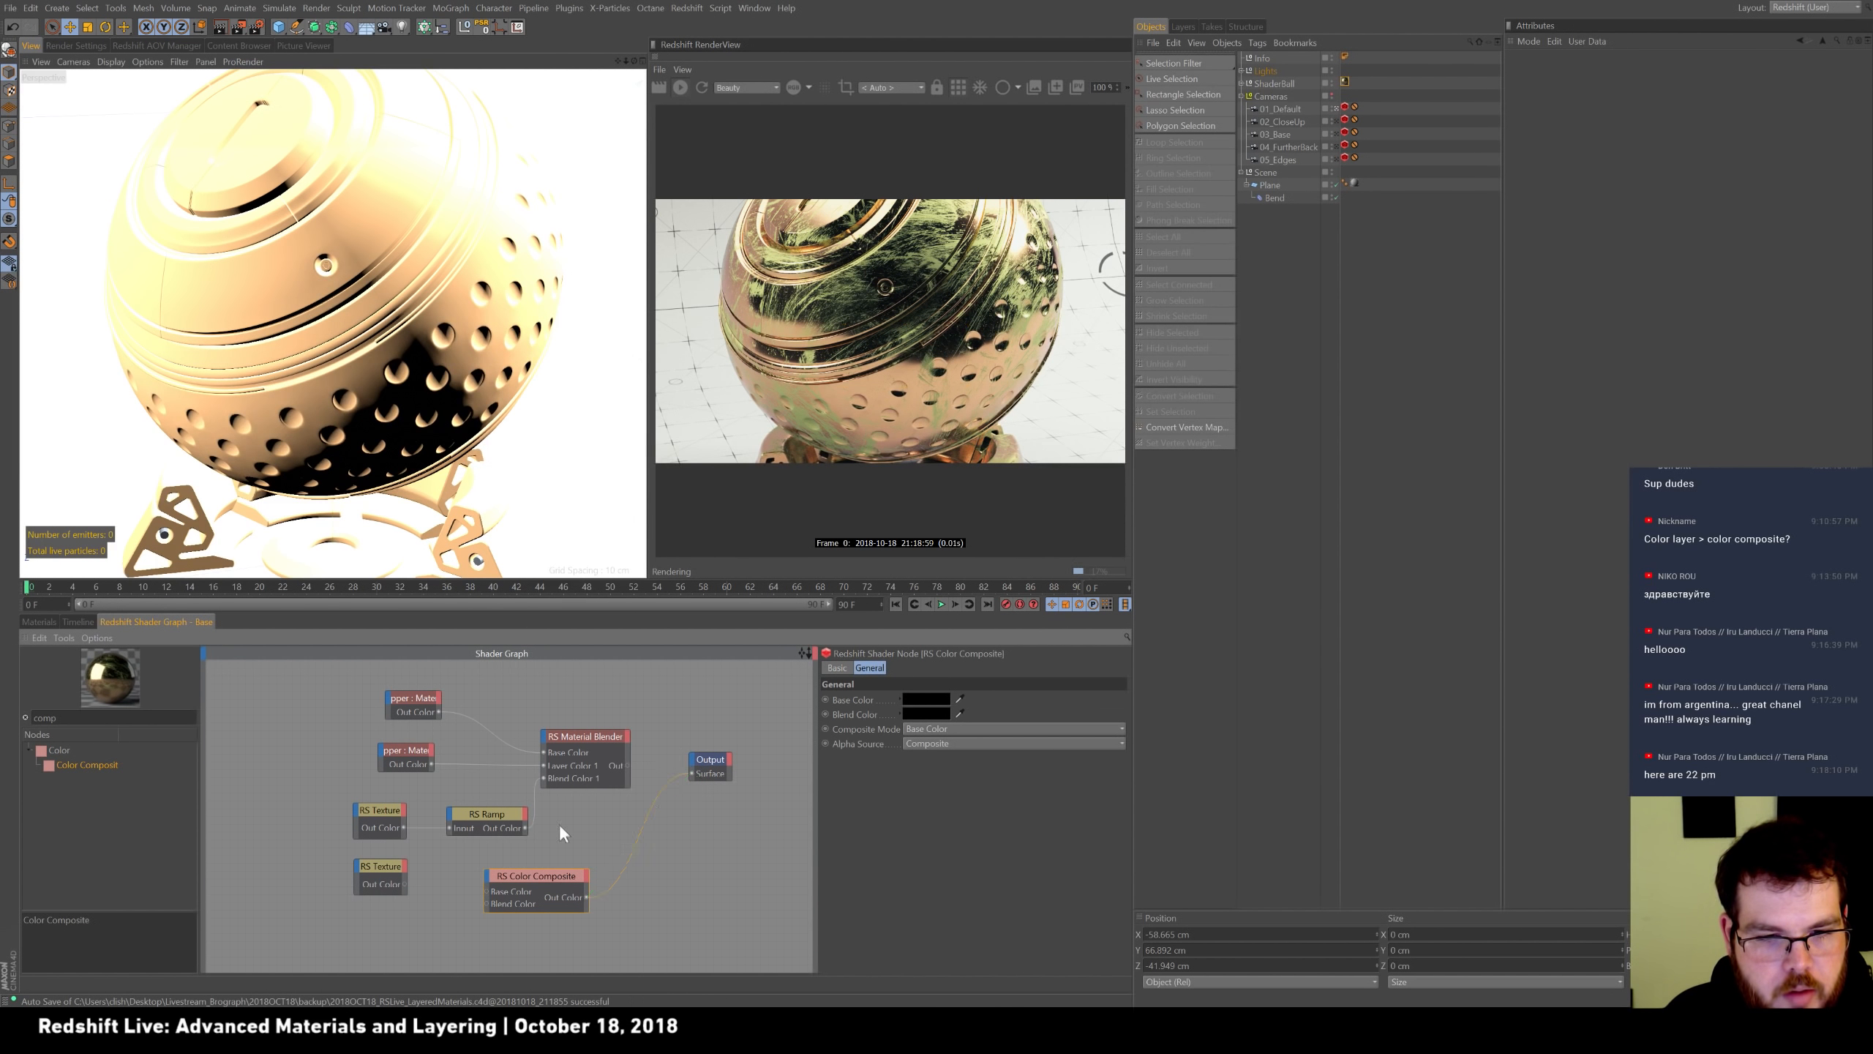
{"action": "left_click_drag", "start_coordinate": [404, 828], "coordinate": [487, 892]}
{"action": "left_click_drag", "start_coordinate": [536, 876], "coordinate": [539, 866]}
Set the RS Color Composite's Blend Color to white.
{"action": "left_click", "coordinate": [1014, 729]}
{"action": "left_click", "coordinate": [1015, 683]}
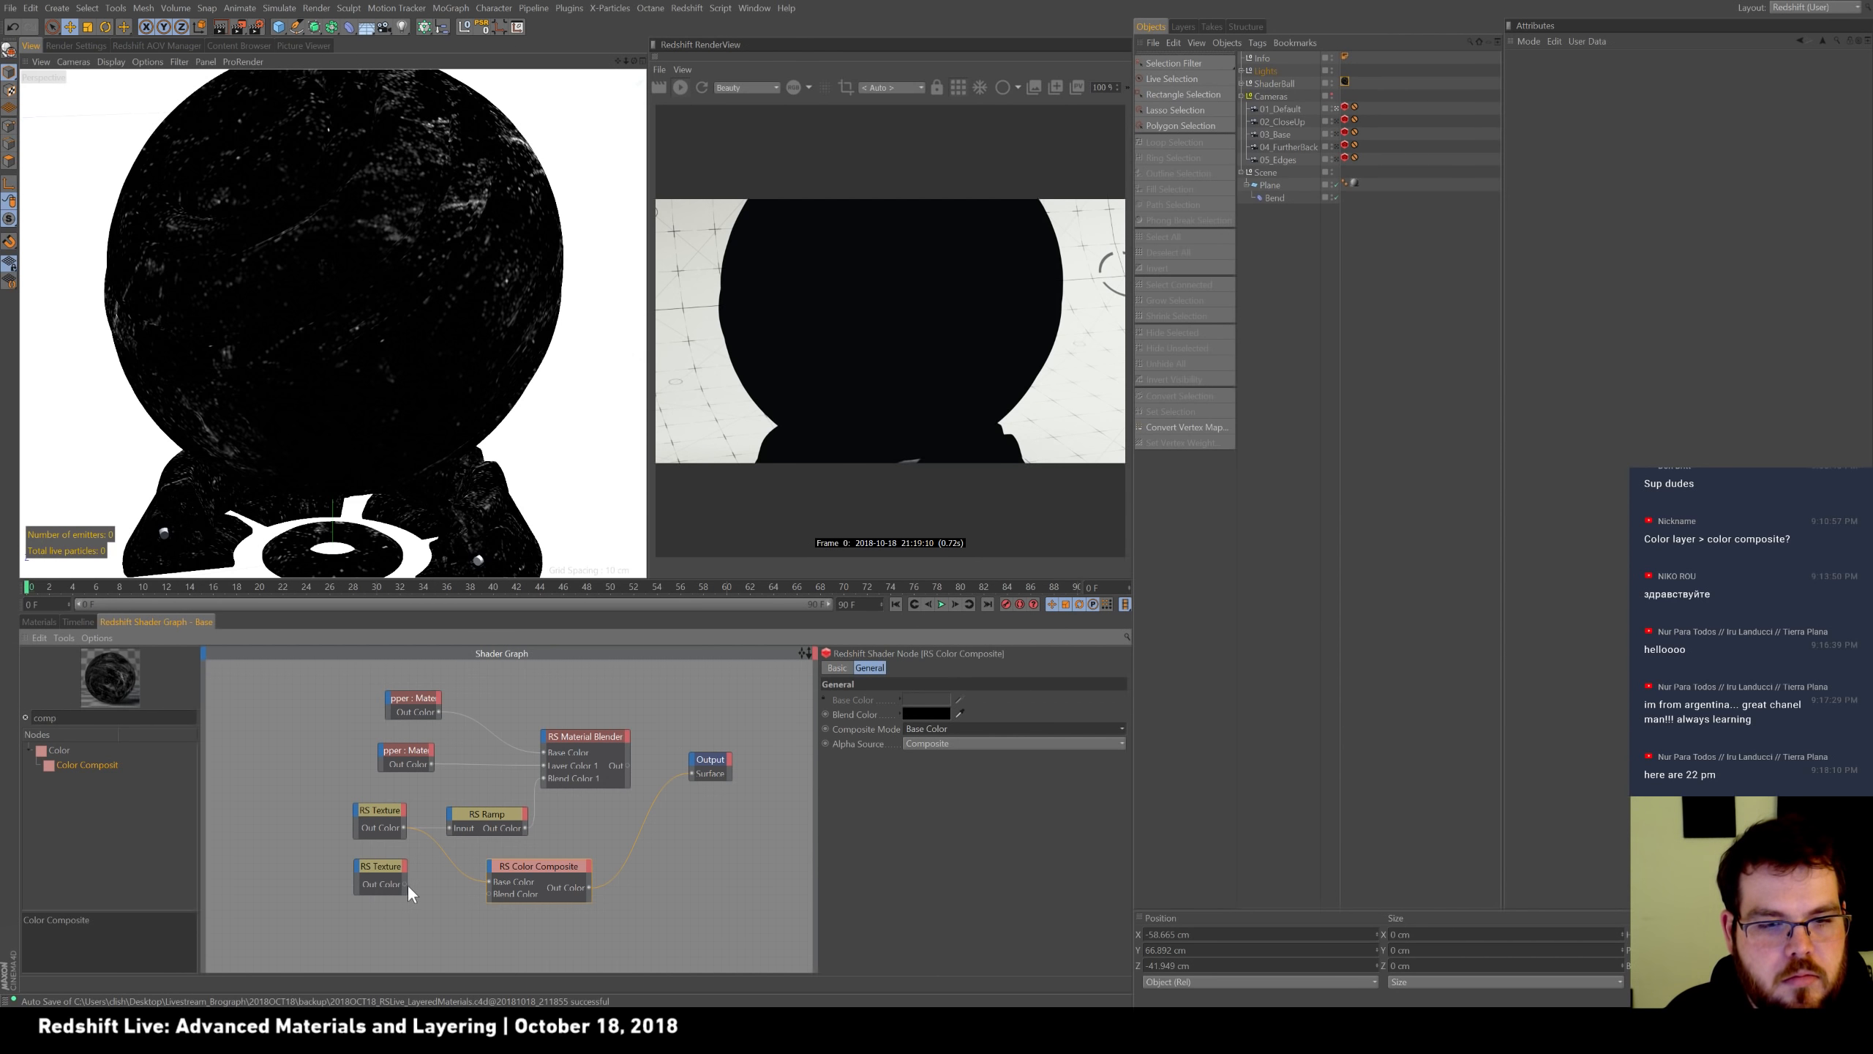
{"action": "left_click", "coordinate": [936, 712]}
{"action": "left_click_drag", "start_coordinate": [947, 728], "coordinate": [1027, 728]}
{"action": "left_click", "coordinate": [911, 770]}
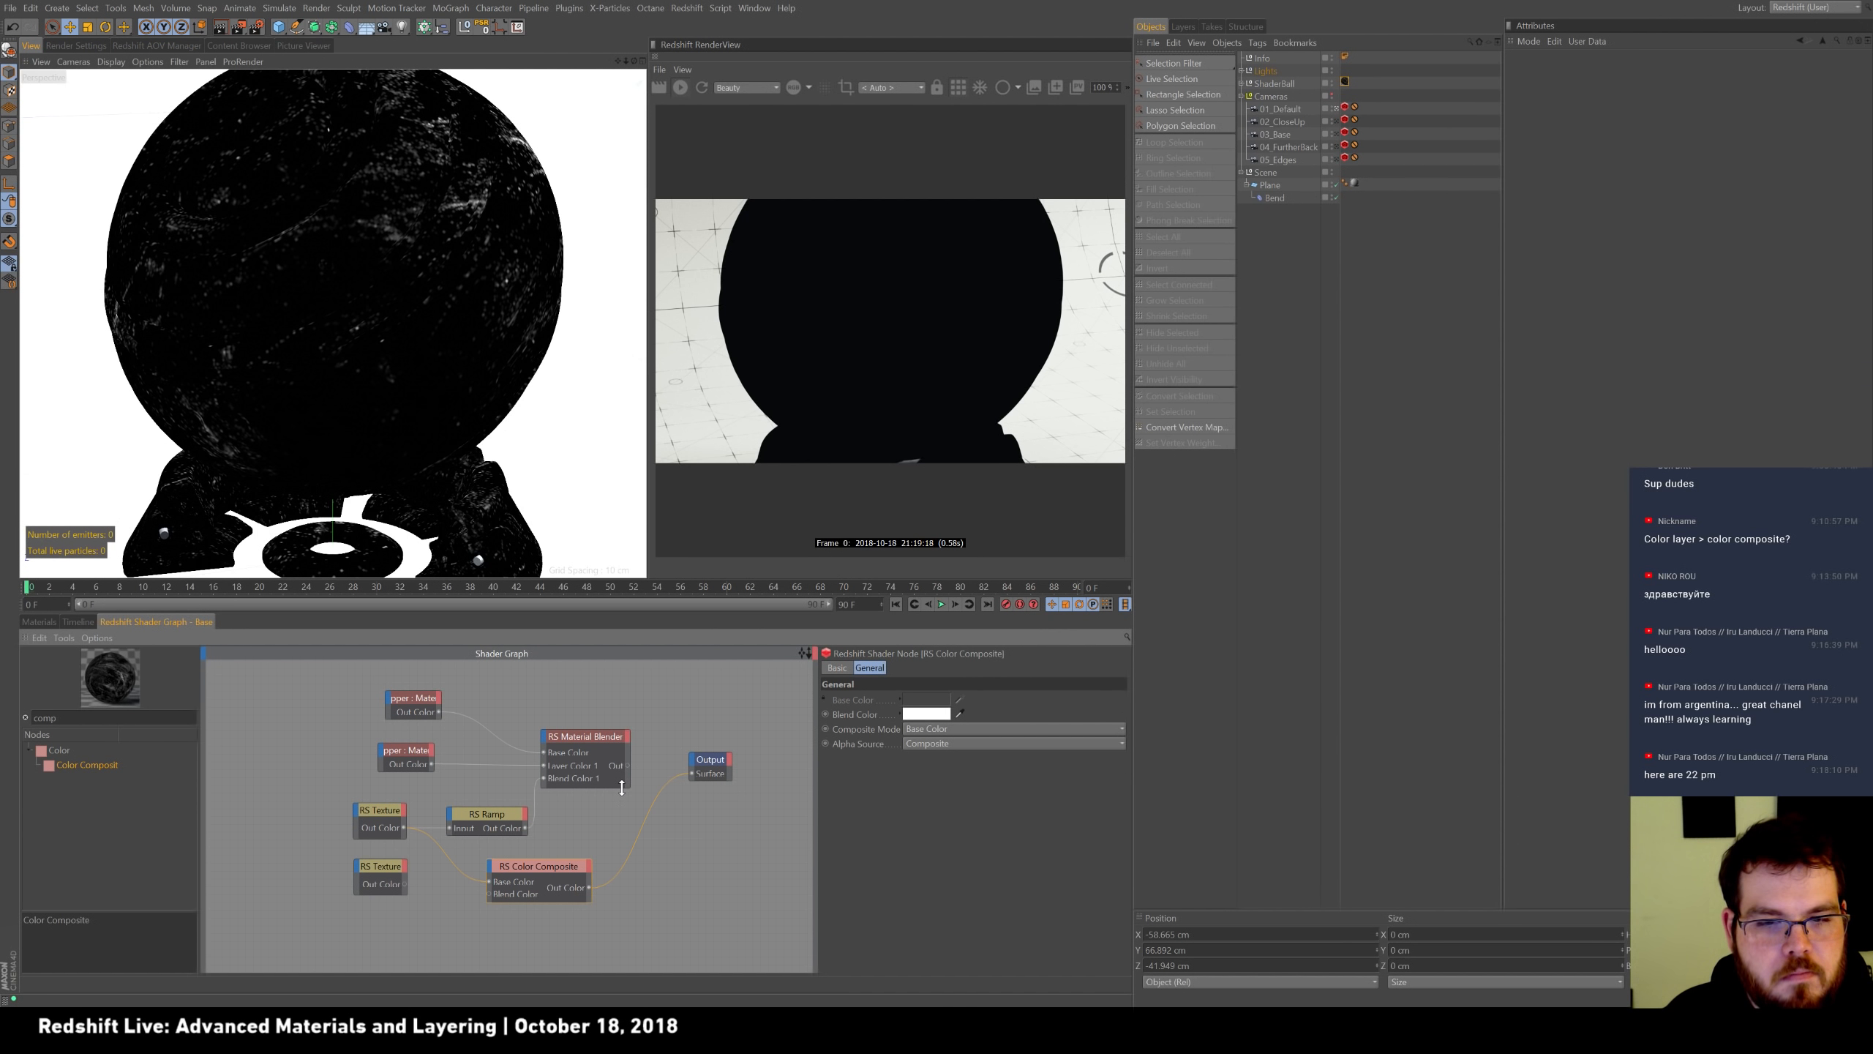
Connect the fingerprint RS Texture's Out Color to the RS Color Composite's Blend Color and shift the original RS Texture slightly.
{"action": "left_click", "coordinate": [379, 813]}
{"action": "left_click", "coordinate": [401, 872]}
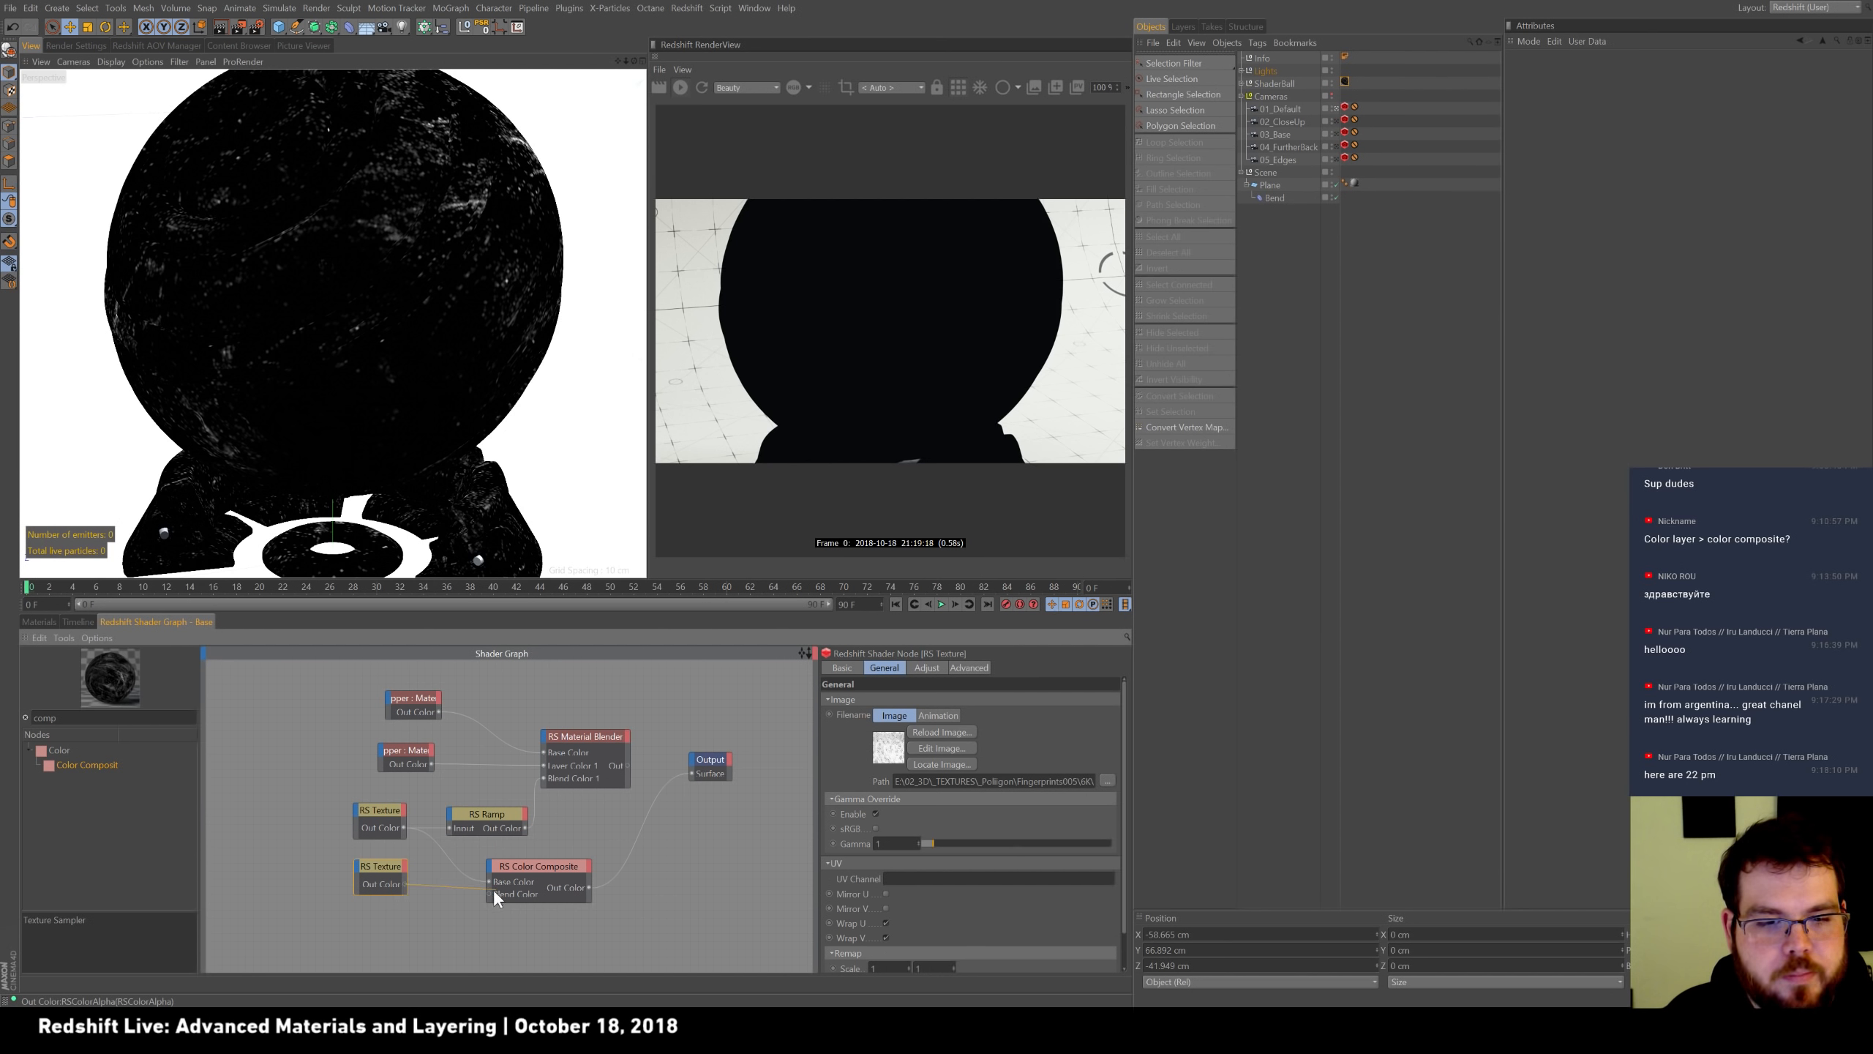
{"action": "left_click_drag", "start_coordinate": [493, 889], "coordinate": [492, 893]}
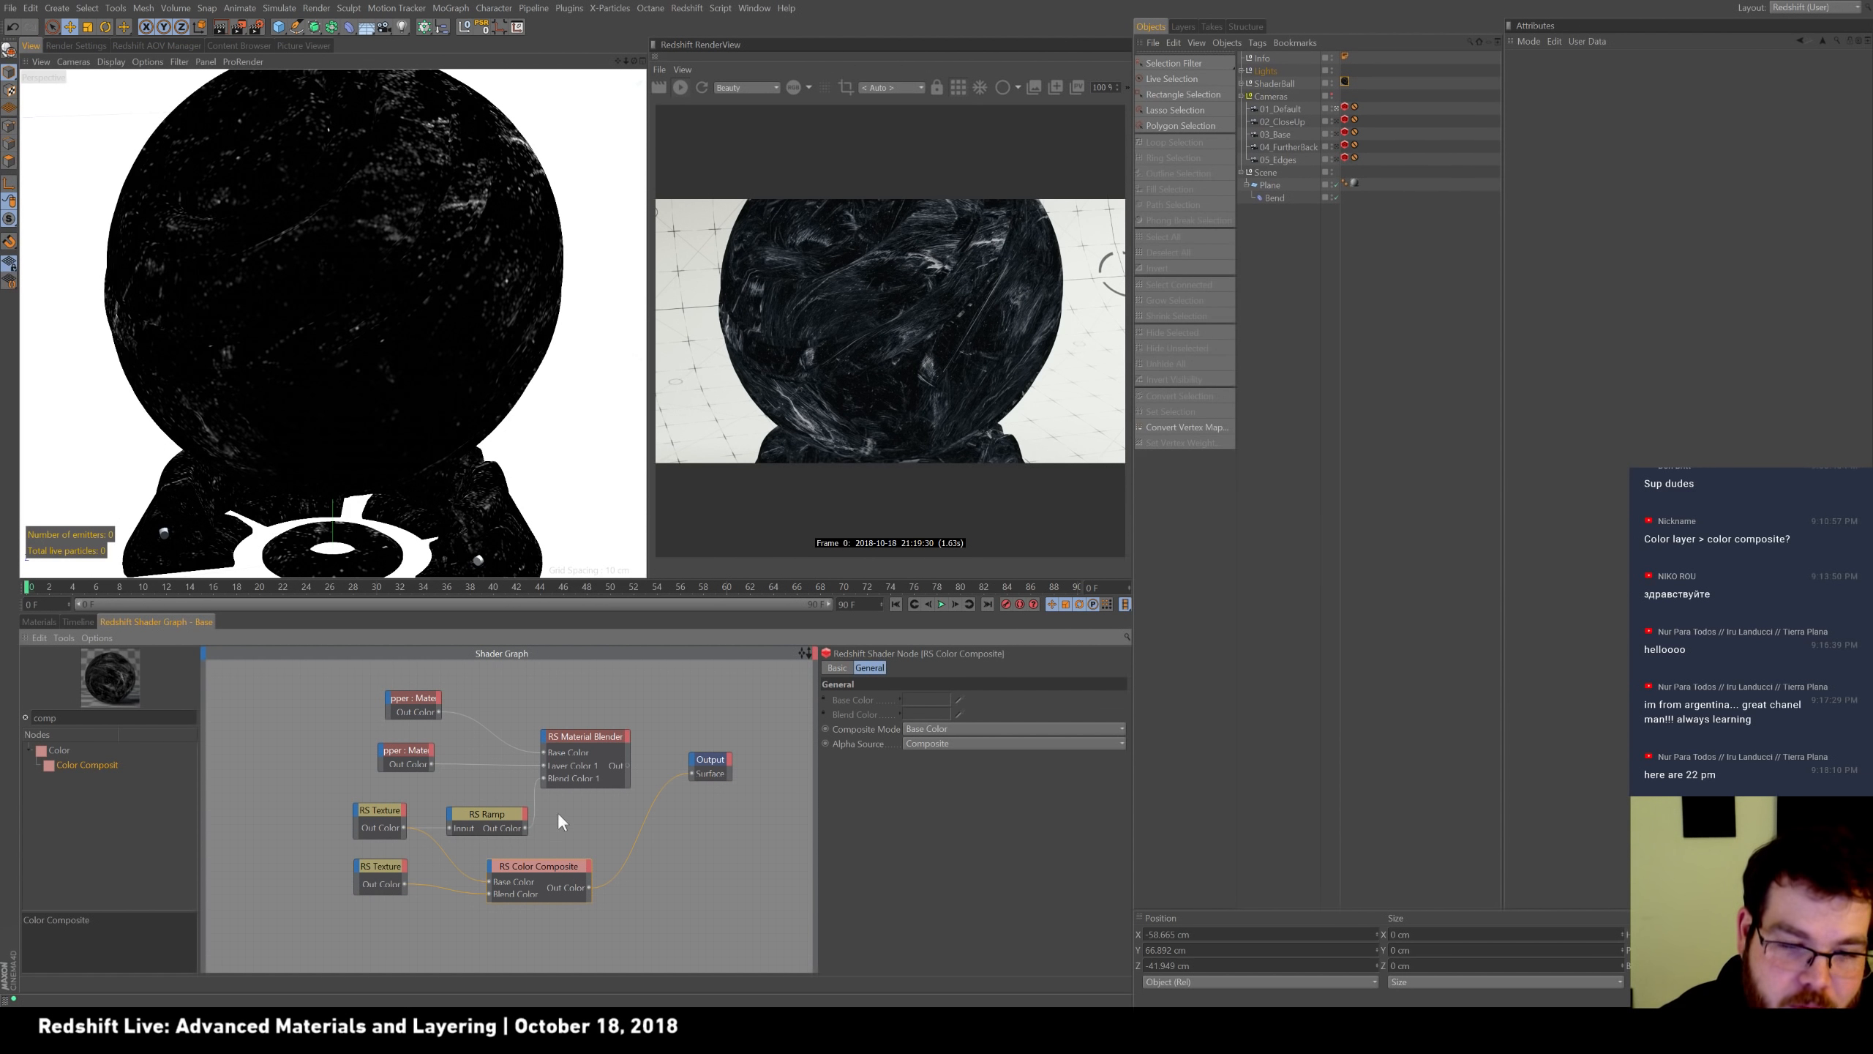
{"action": "left_click_drag", "start_coordinate": [404, 813], "coordinate": [395, 820]}
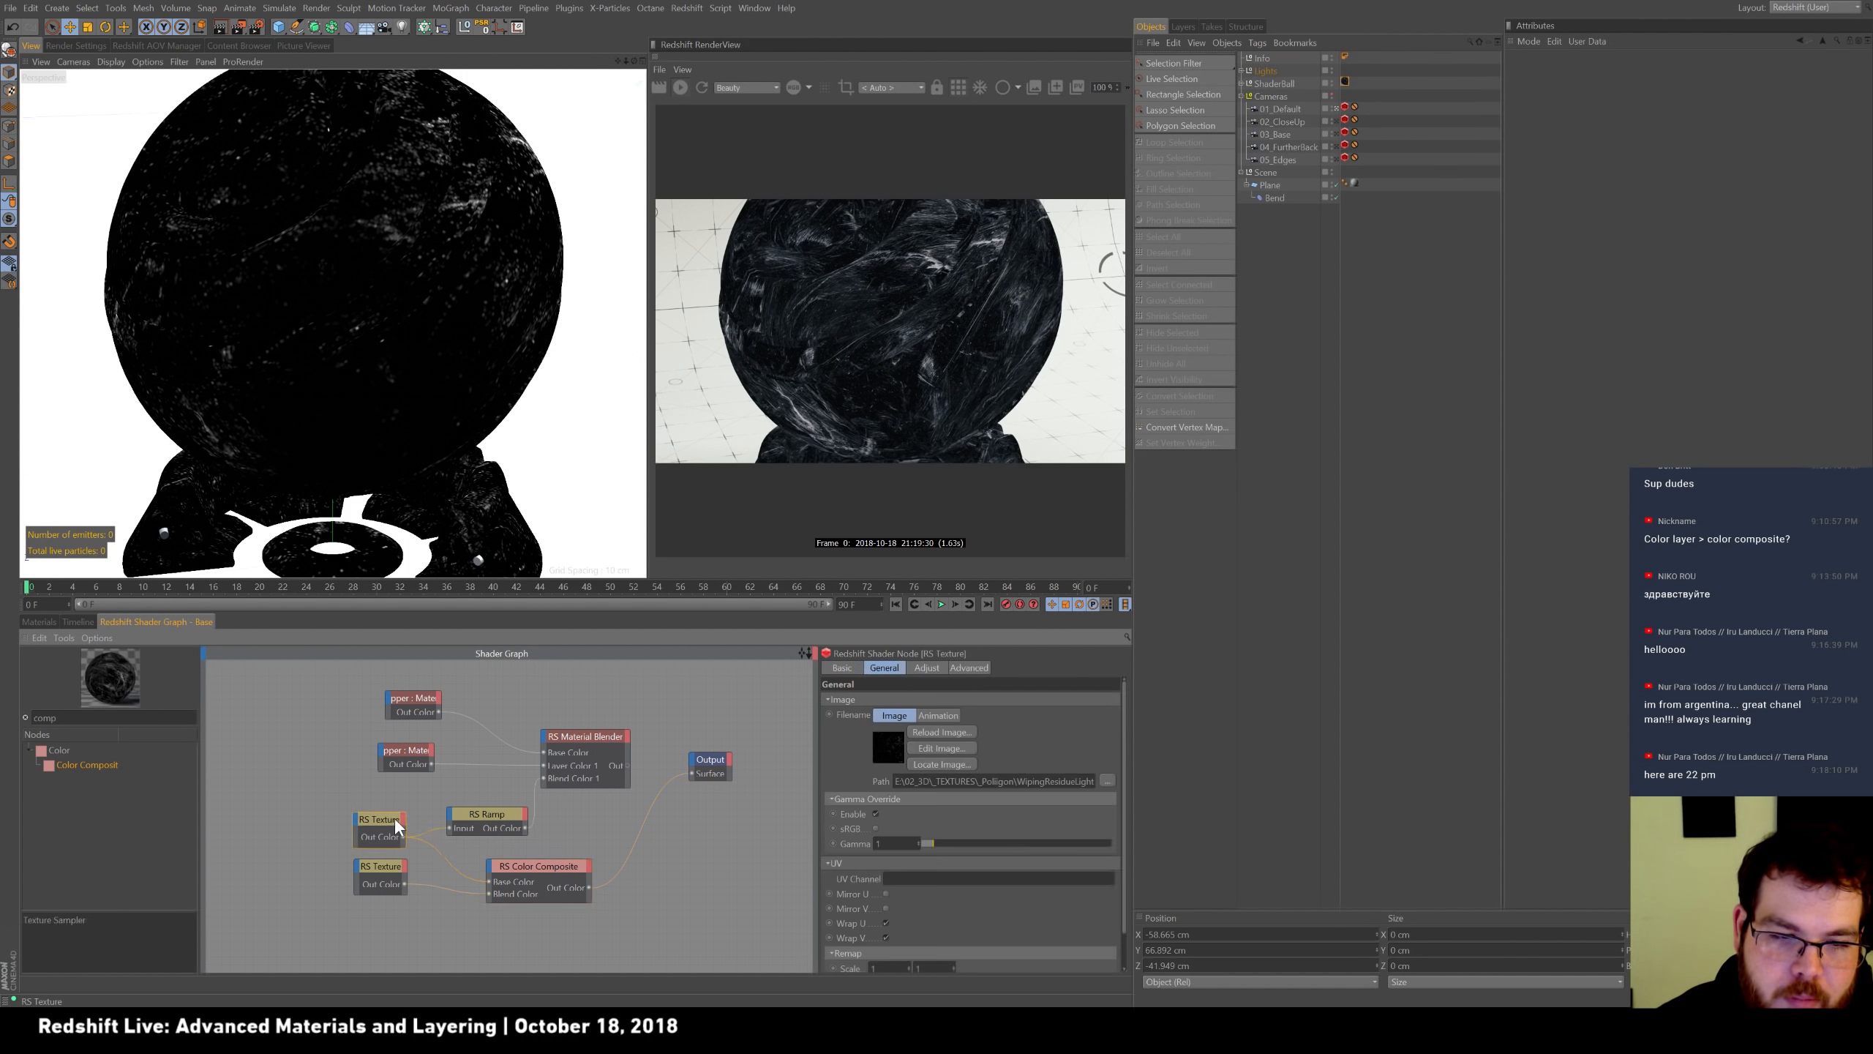
Try the Blend Color and Average composite modes on the RS Color Composite.
{"action": "left_click", "coordinate": [547, 873]}
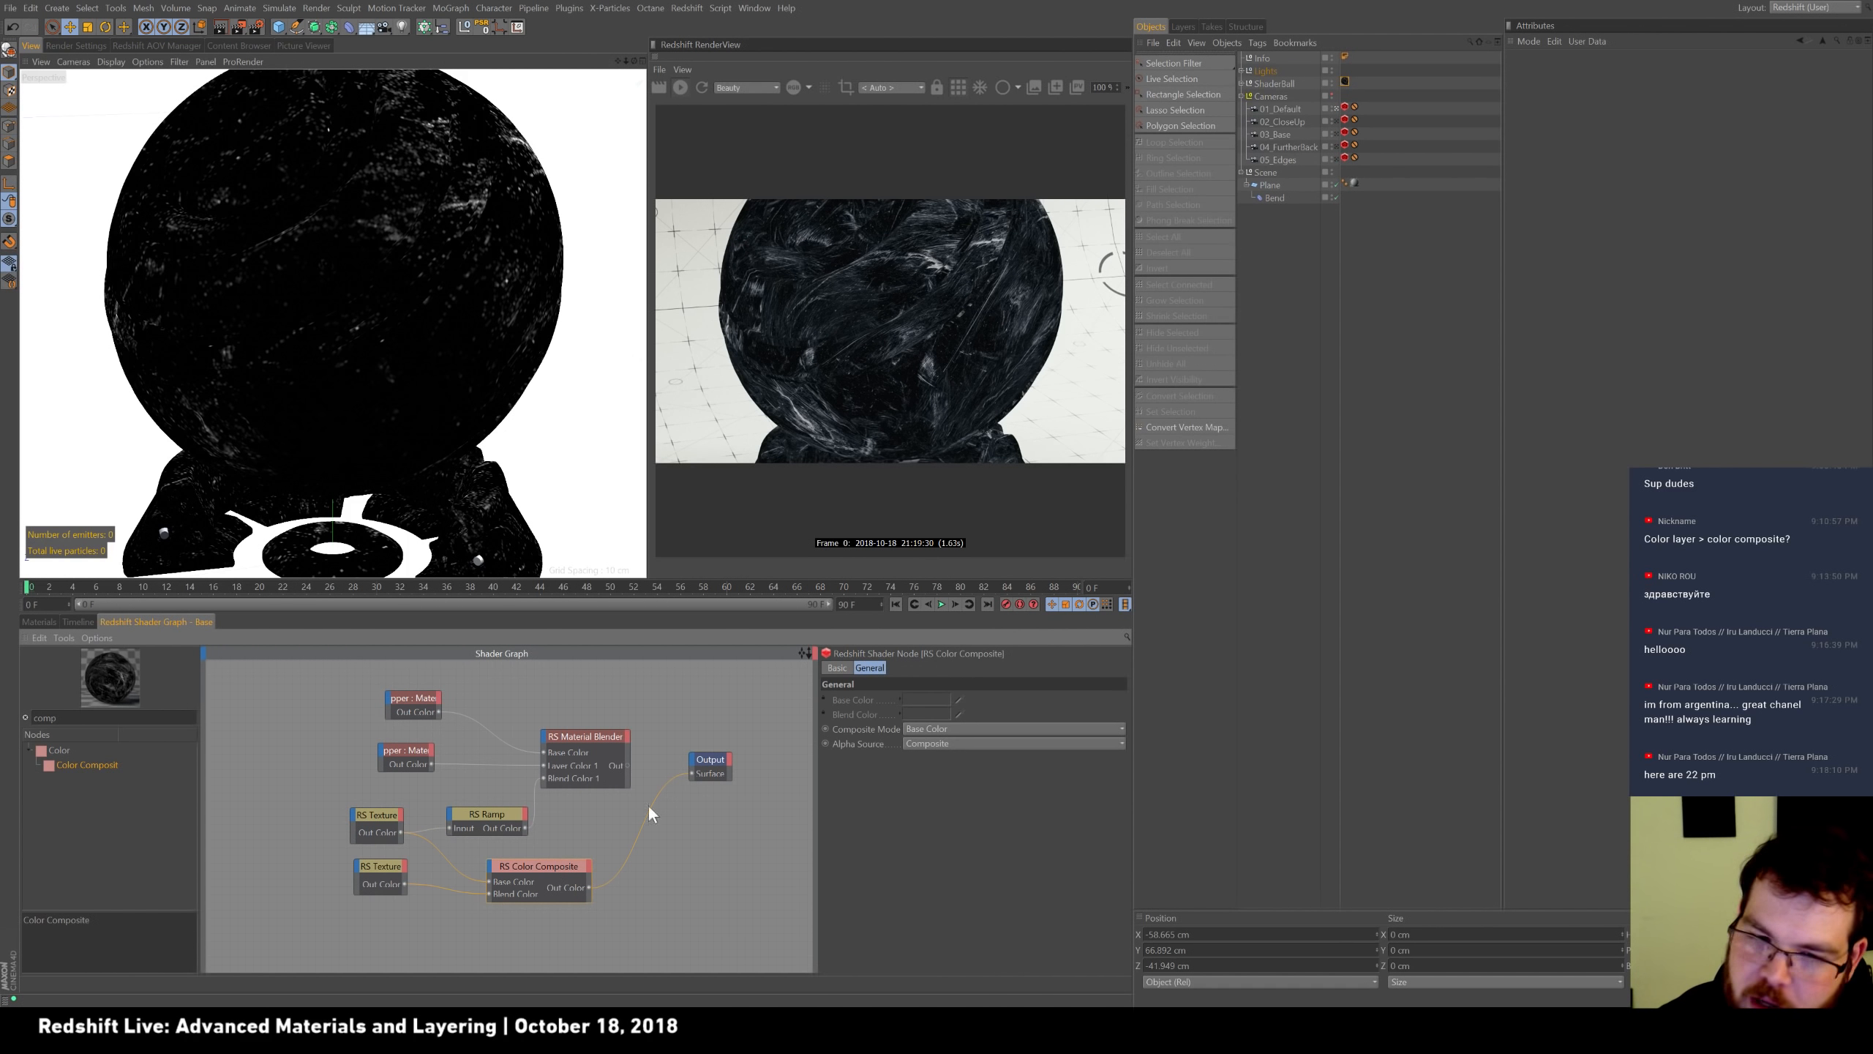
{"action": "left_click", "coordinate": [984, 727]}
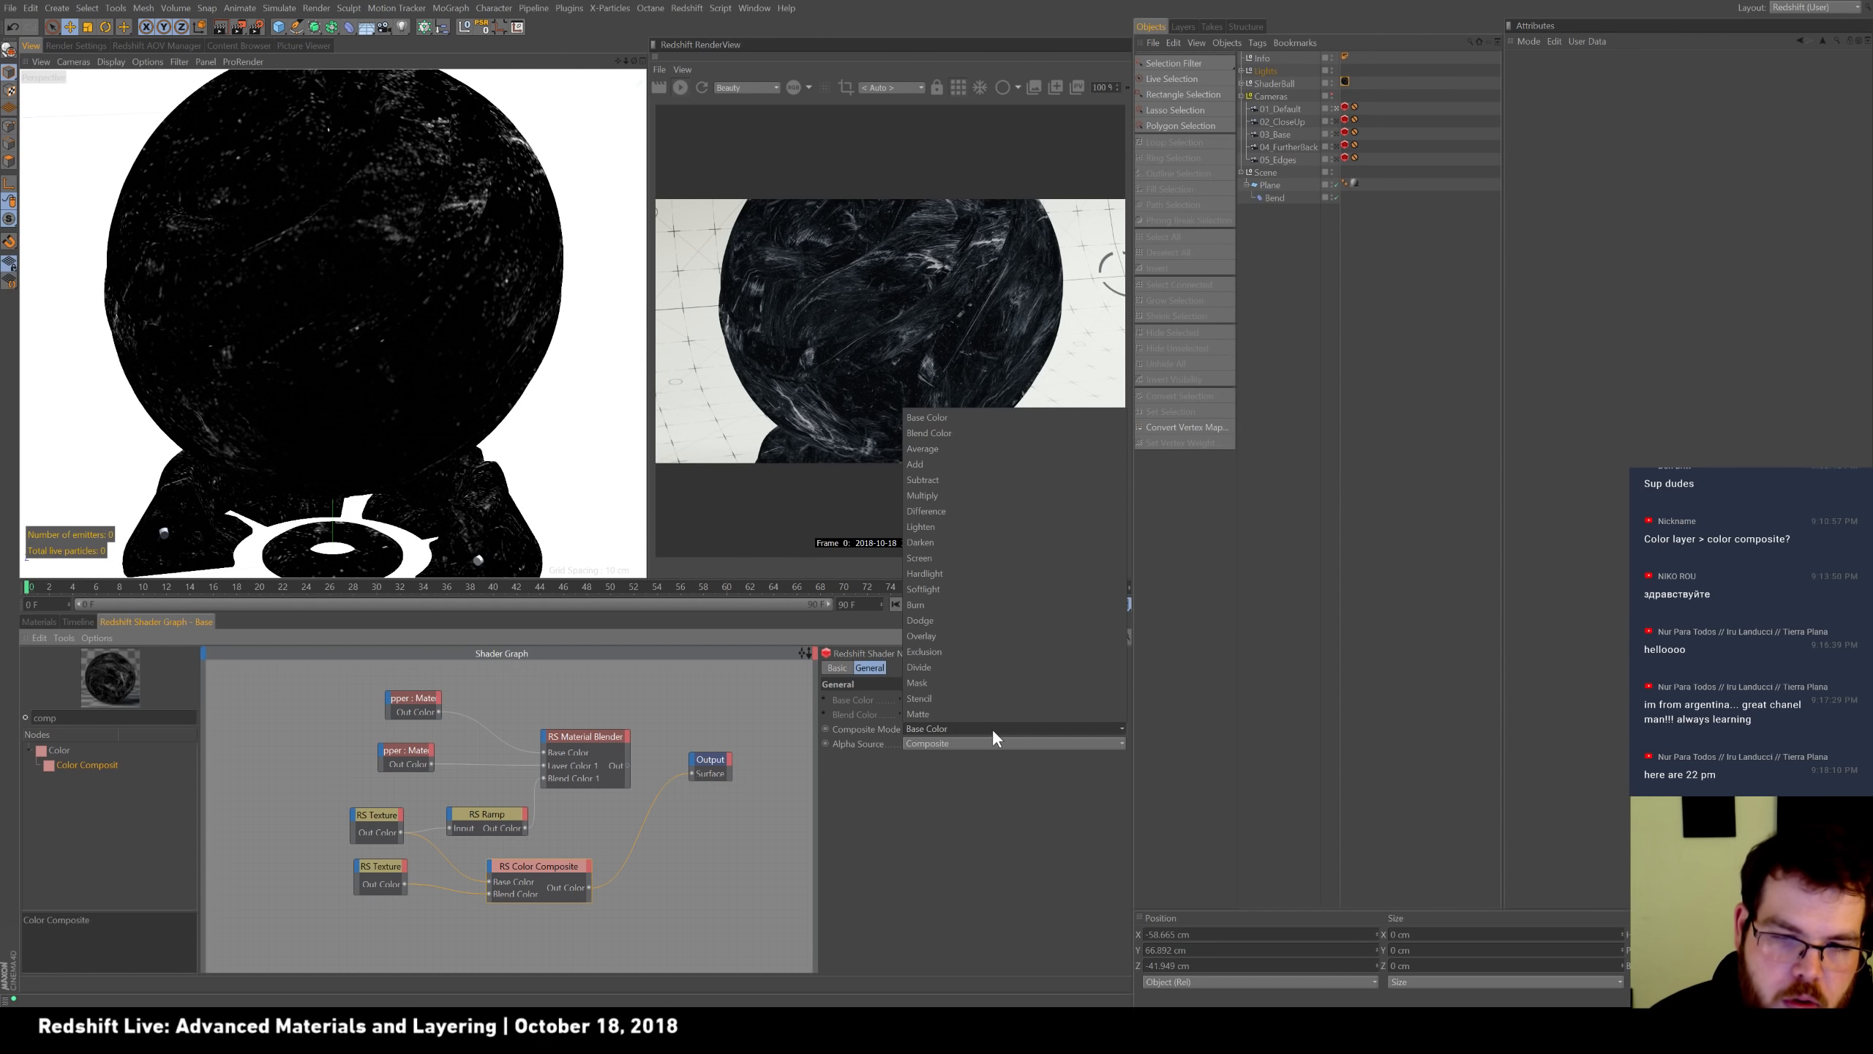
{"action": "left_click", "coordinate": [1029, 433]}
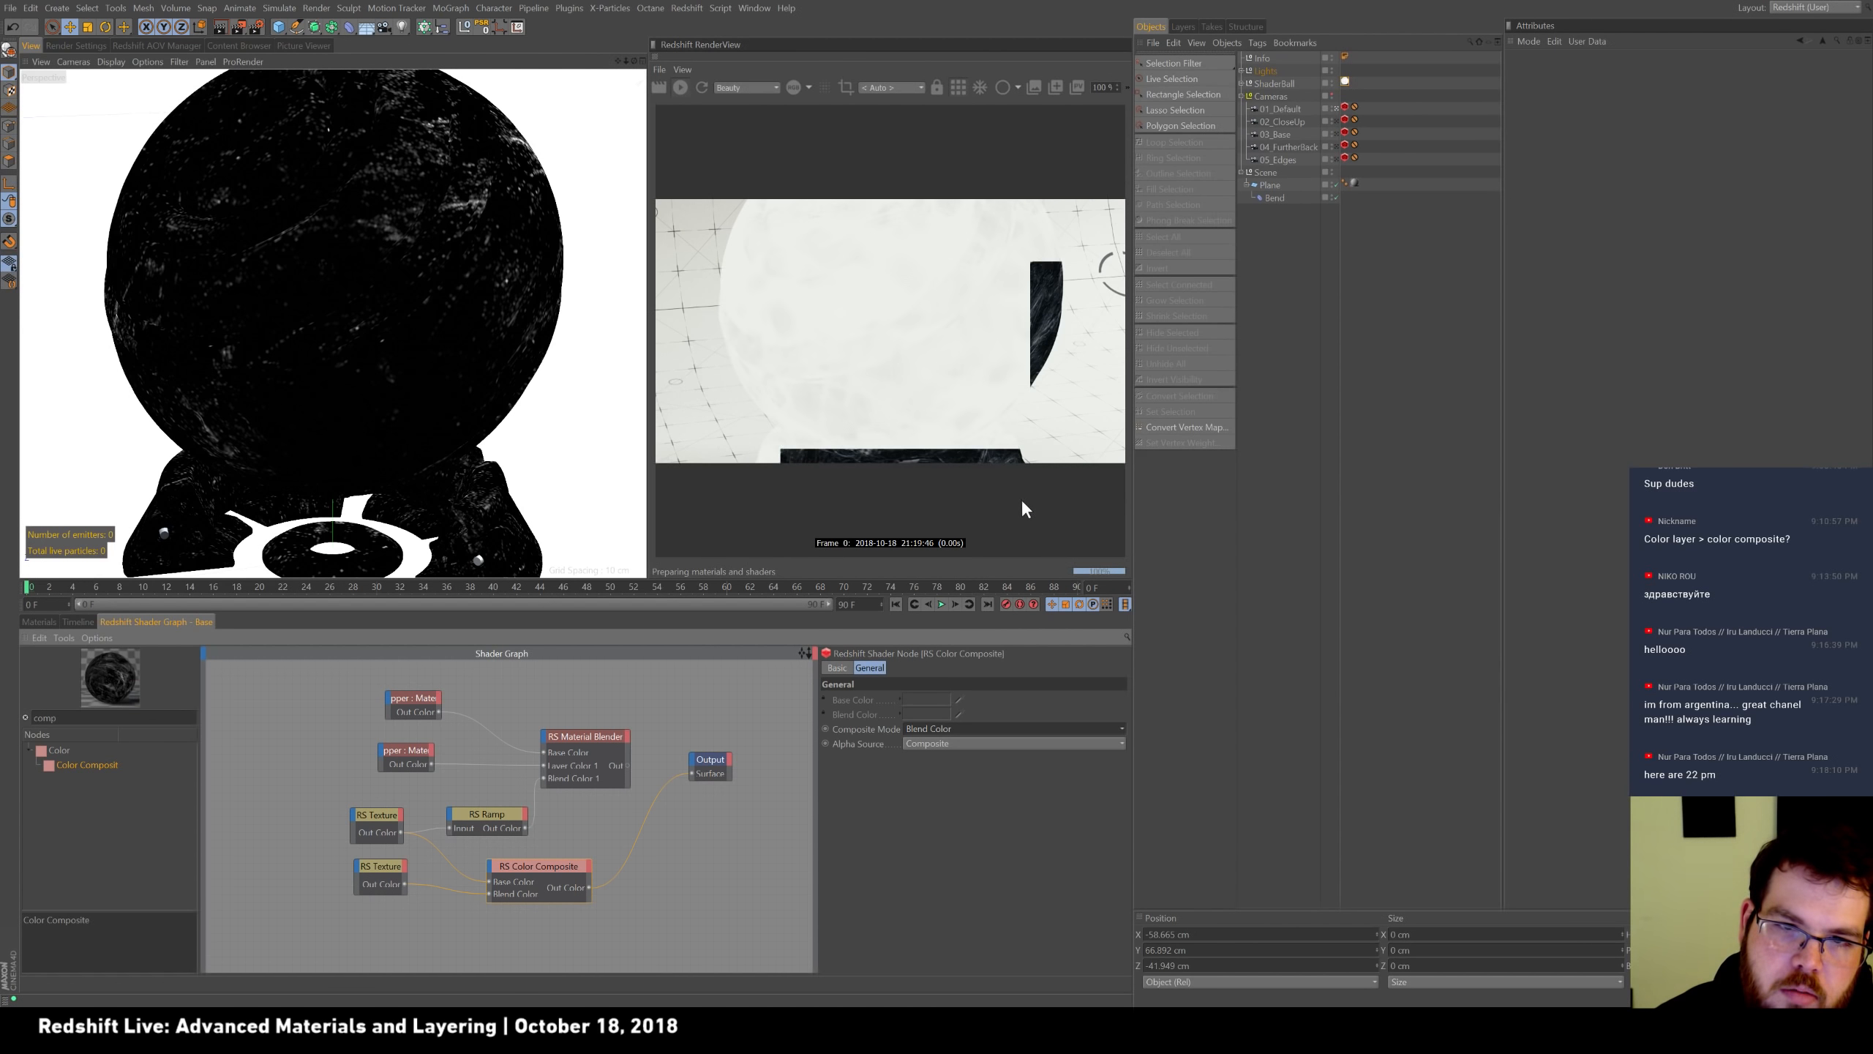
{"action": "left_click", "coordinate": [979, 726]}
{"action": "left_click", "coordinate": [1013, 447]}
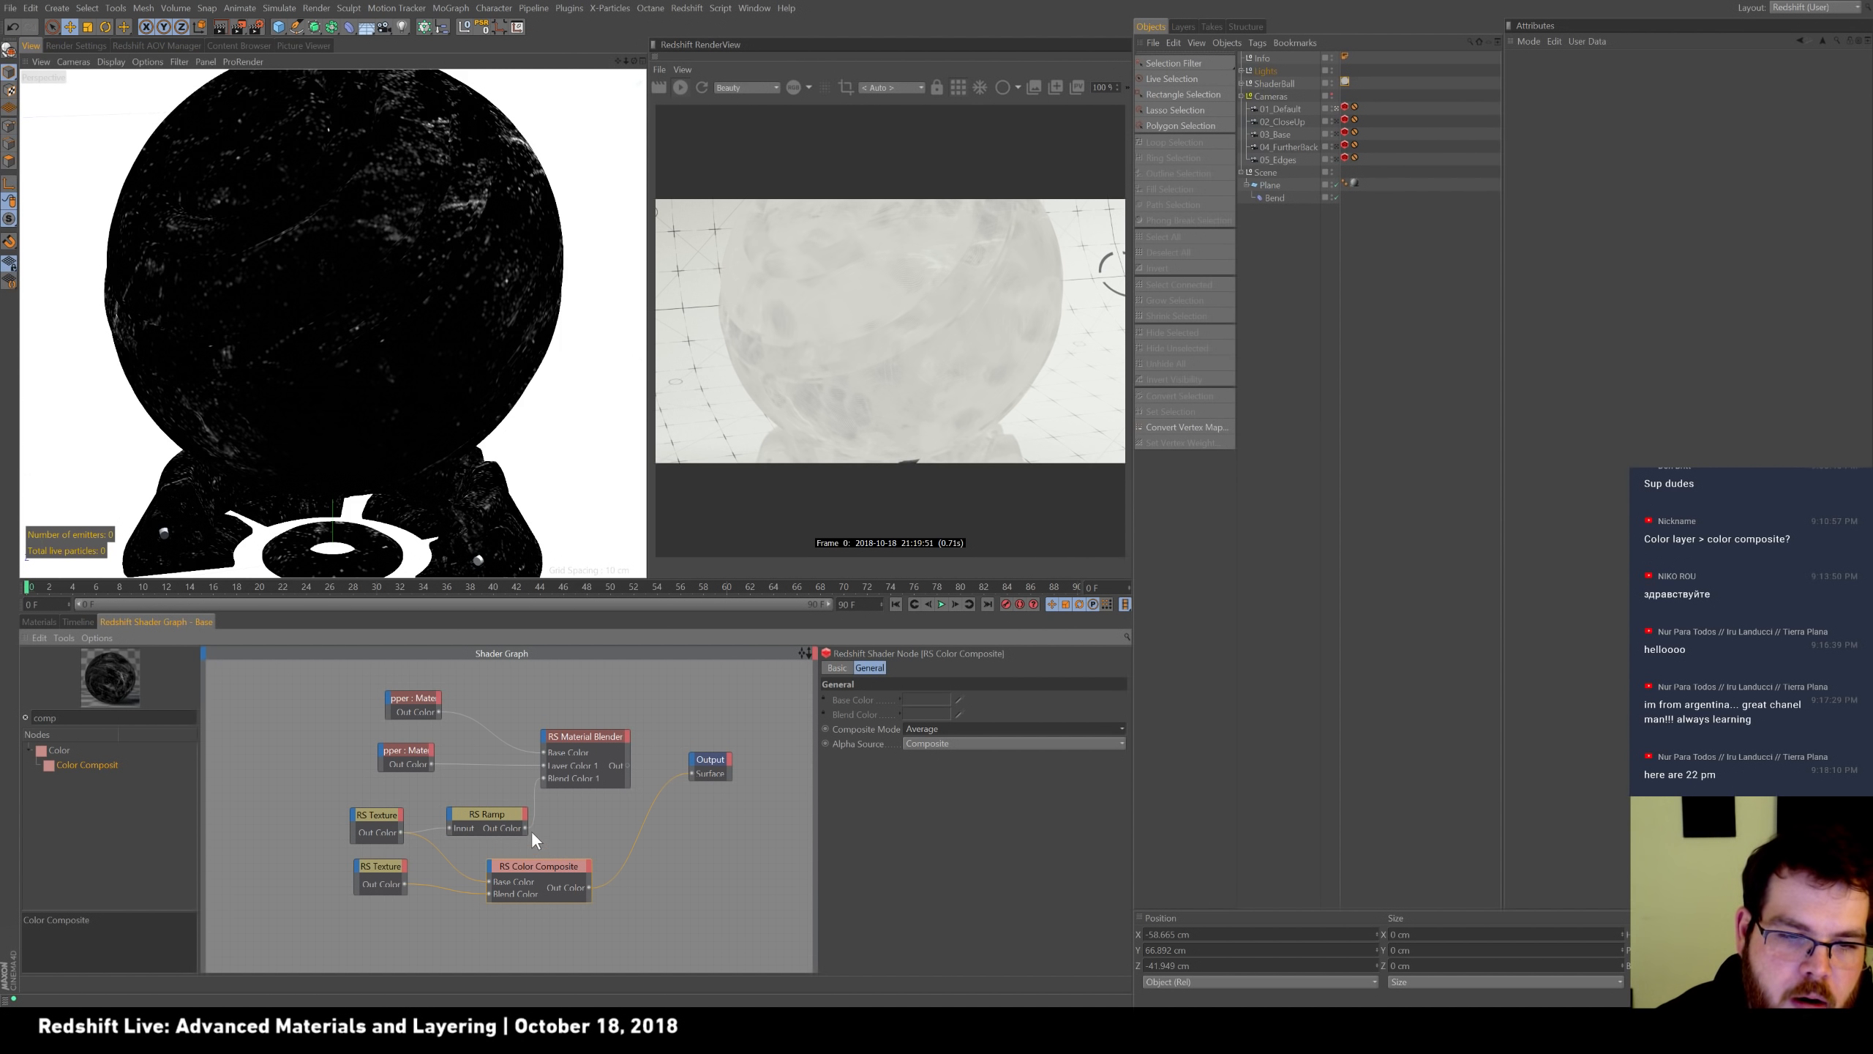
Replace the original texture in the RS Color Composite's Base Color with the RS Ramp's Out Color and nudge the ramp node left.
{"action": "left_click_drag", "start_coordinate": [491, 882], "coordinate": [492, 879]}
{"action": "left_click_drag", "start_coordinate": [498, 814], "coordinate": [480, 820]}
{"action": "left_click", "coordinate": [400, 812]}
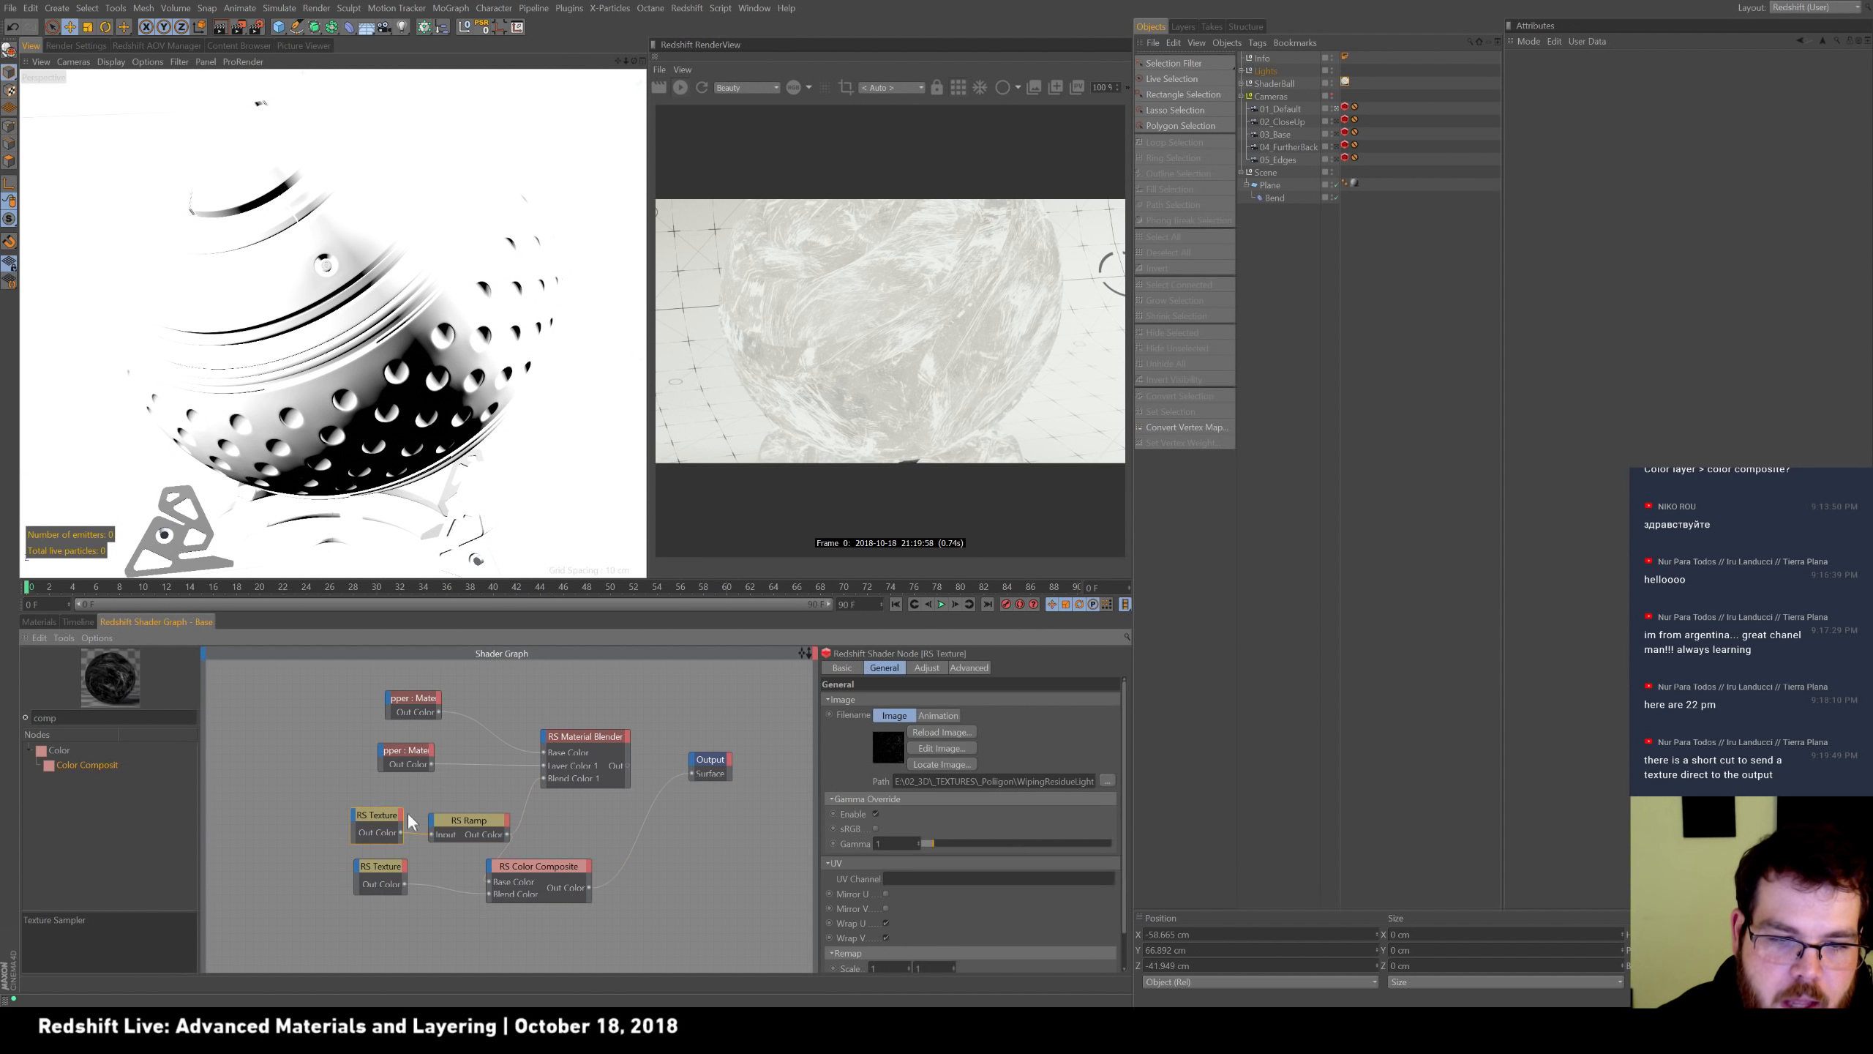
Set the RS Color Composite's Composite Mode to Add.
{"action": "left_click", "coordinate": [535, 865]}
{"action": "left_click", "coordinate": [971, 728]}
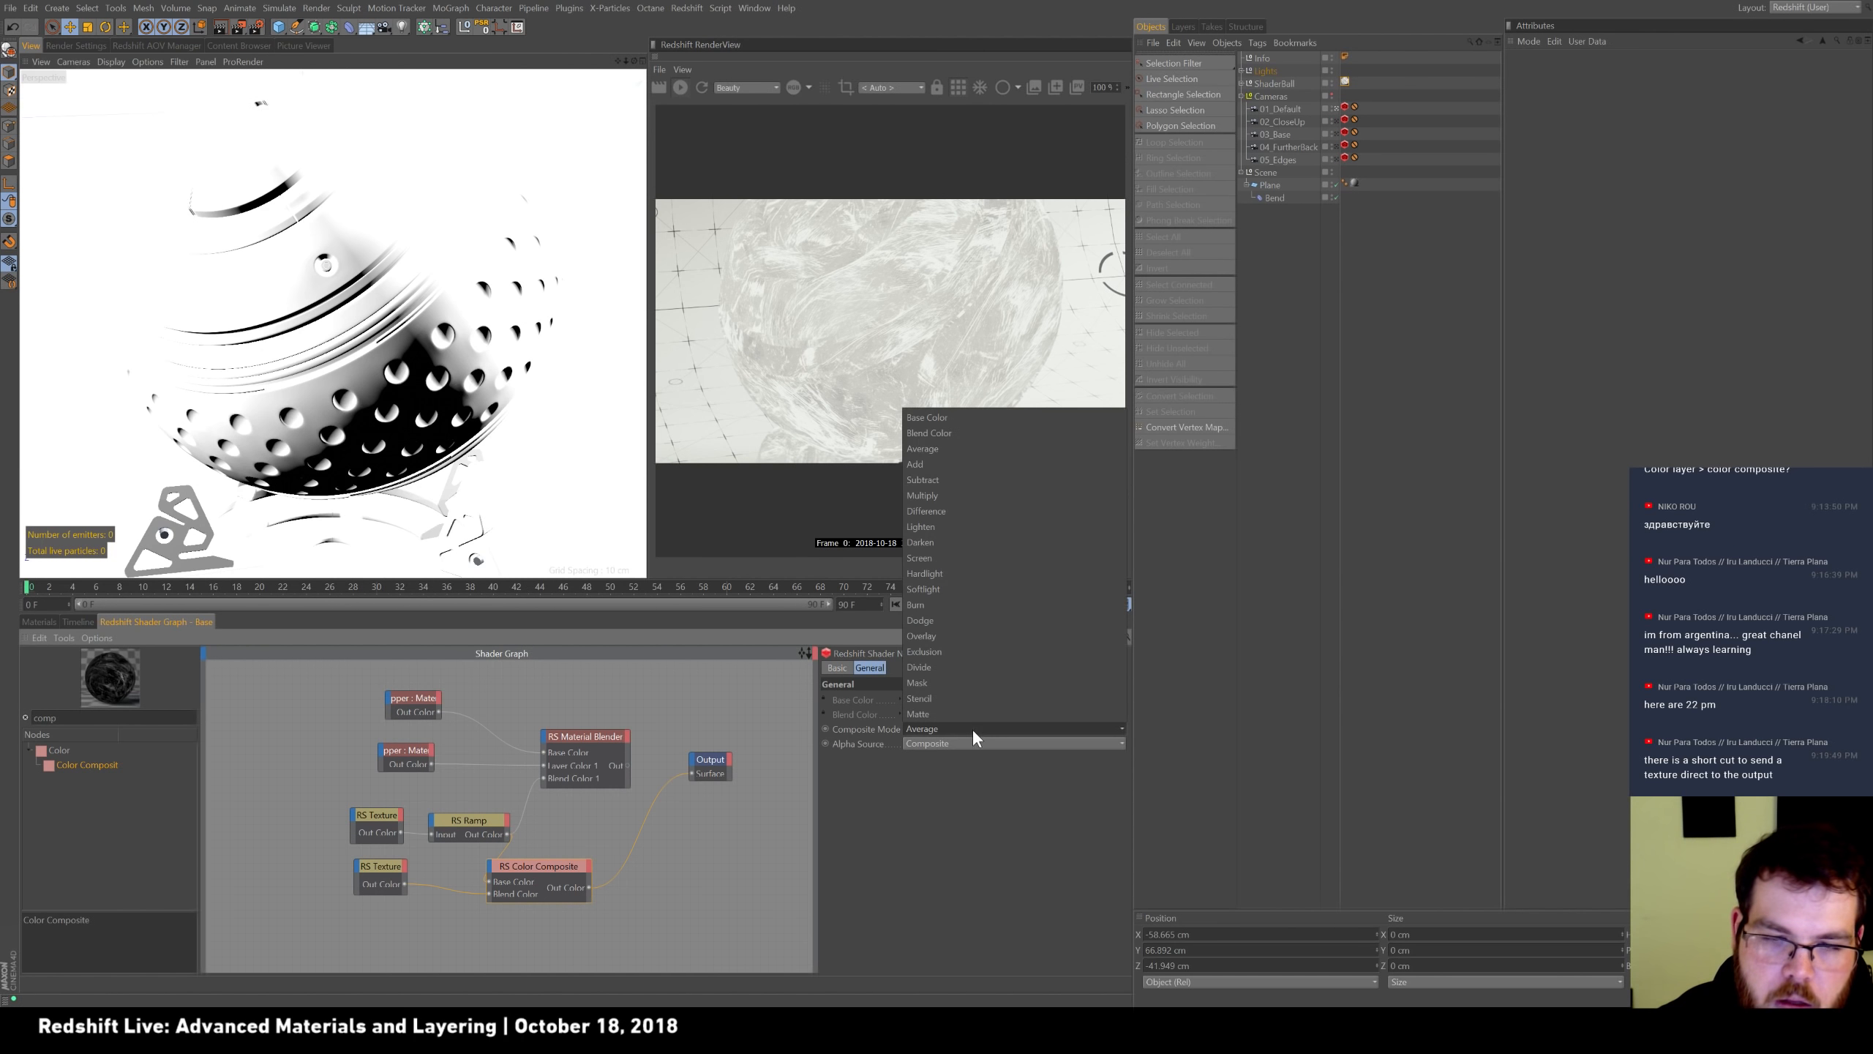
{"action": "left_click", "coordinate": [1011, 478]}
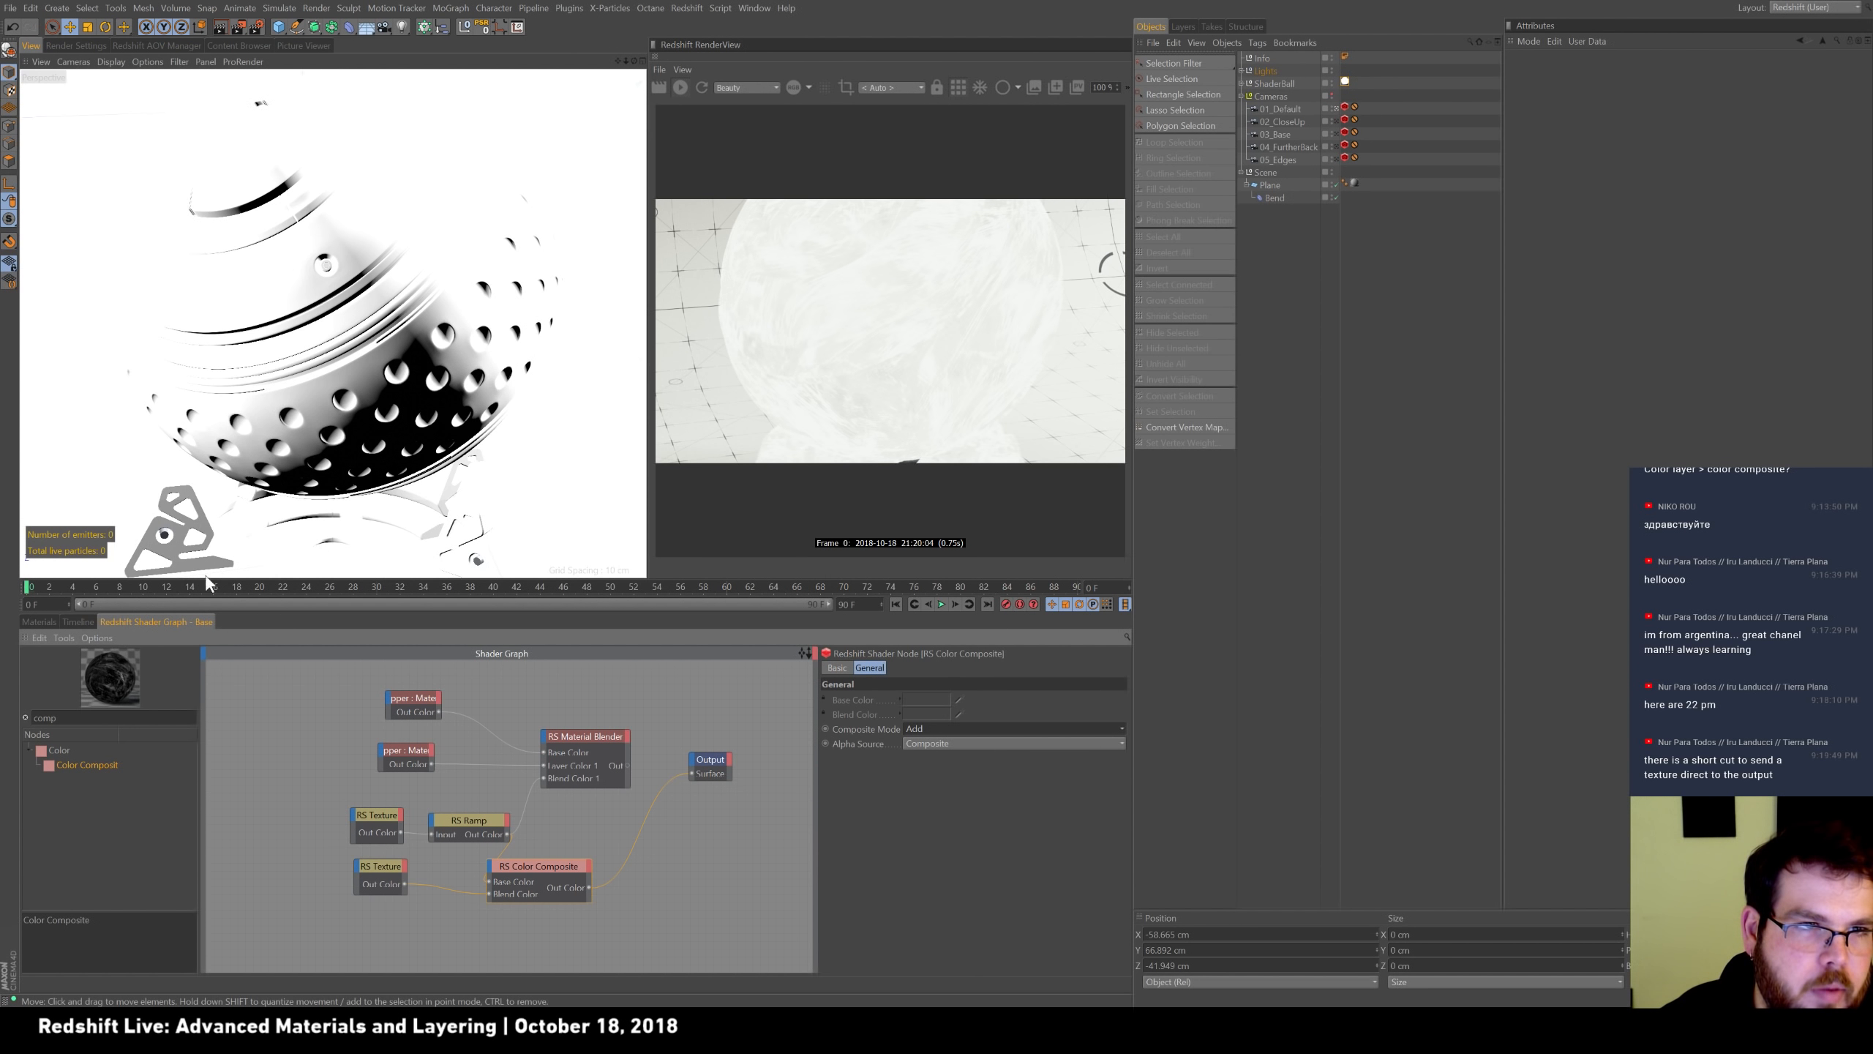
{"action": "left_click", "coordinate": [98, 638]}
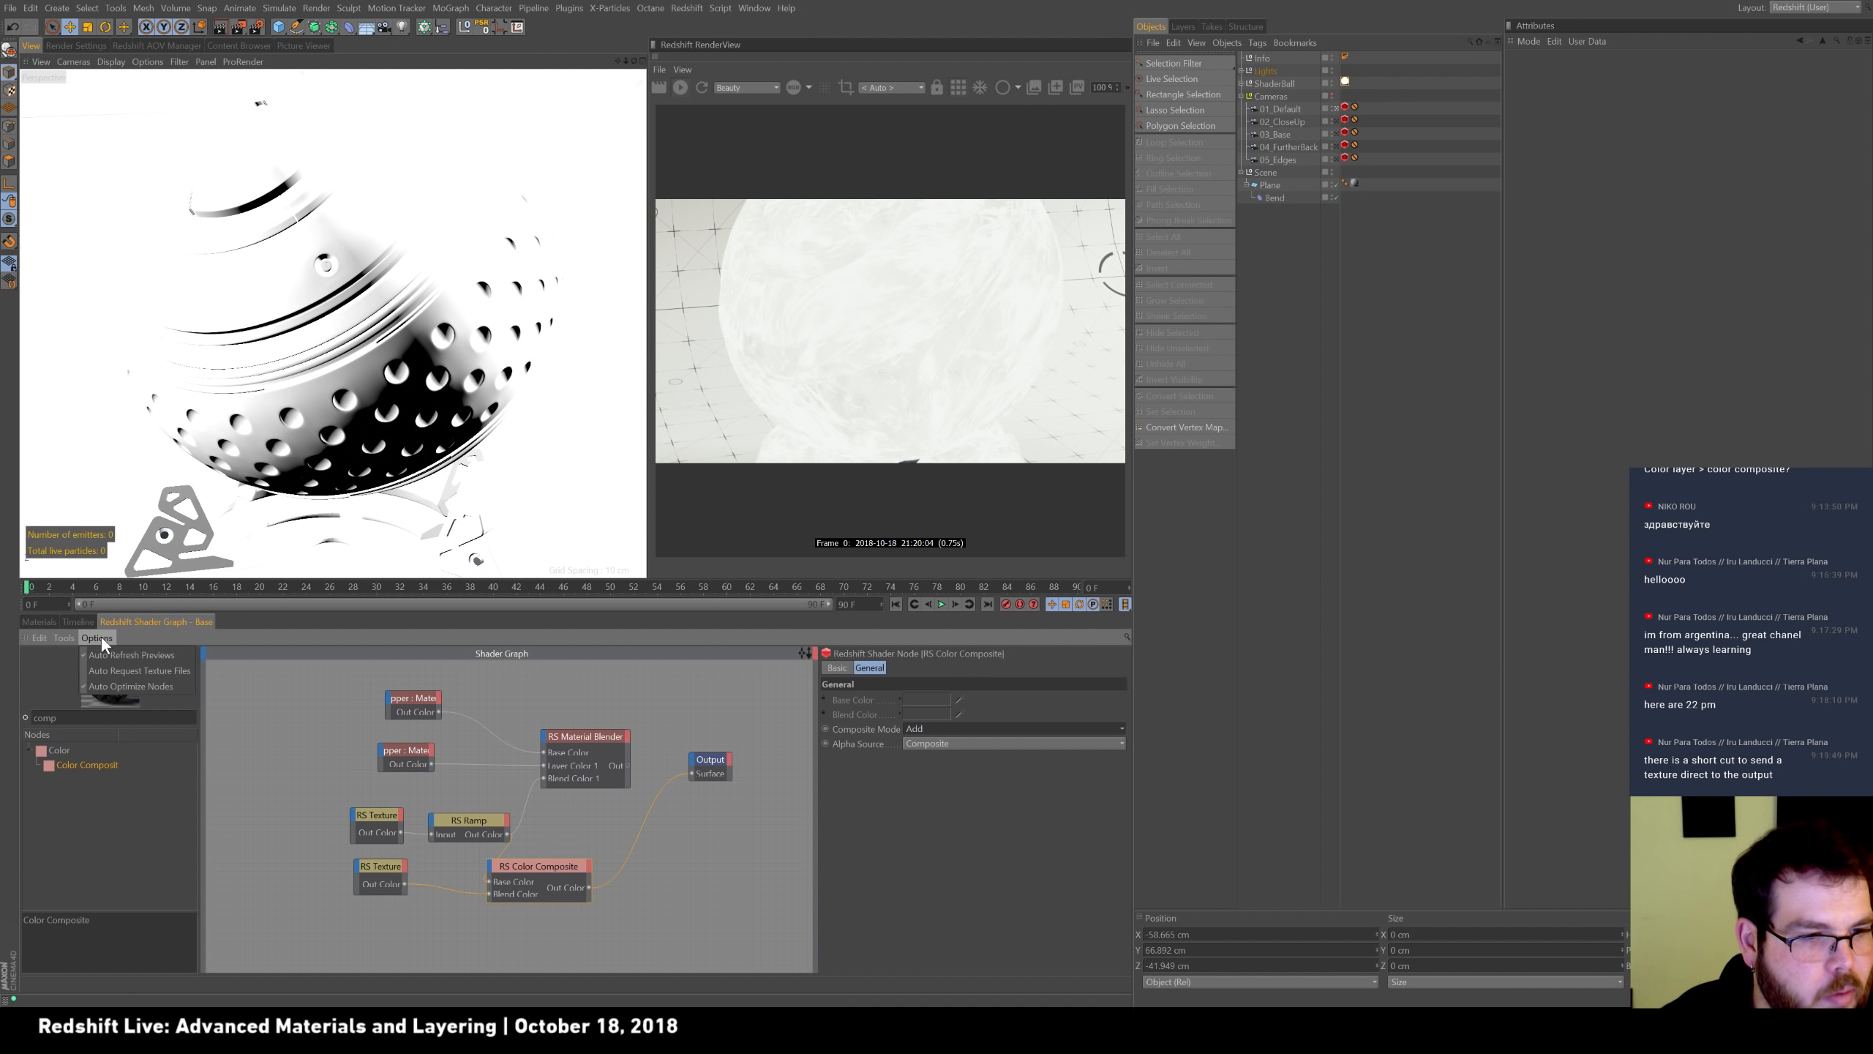
{"action": "left_click", "coordinate": [219, 635]}
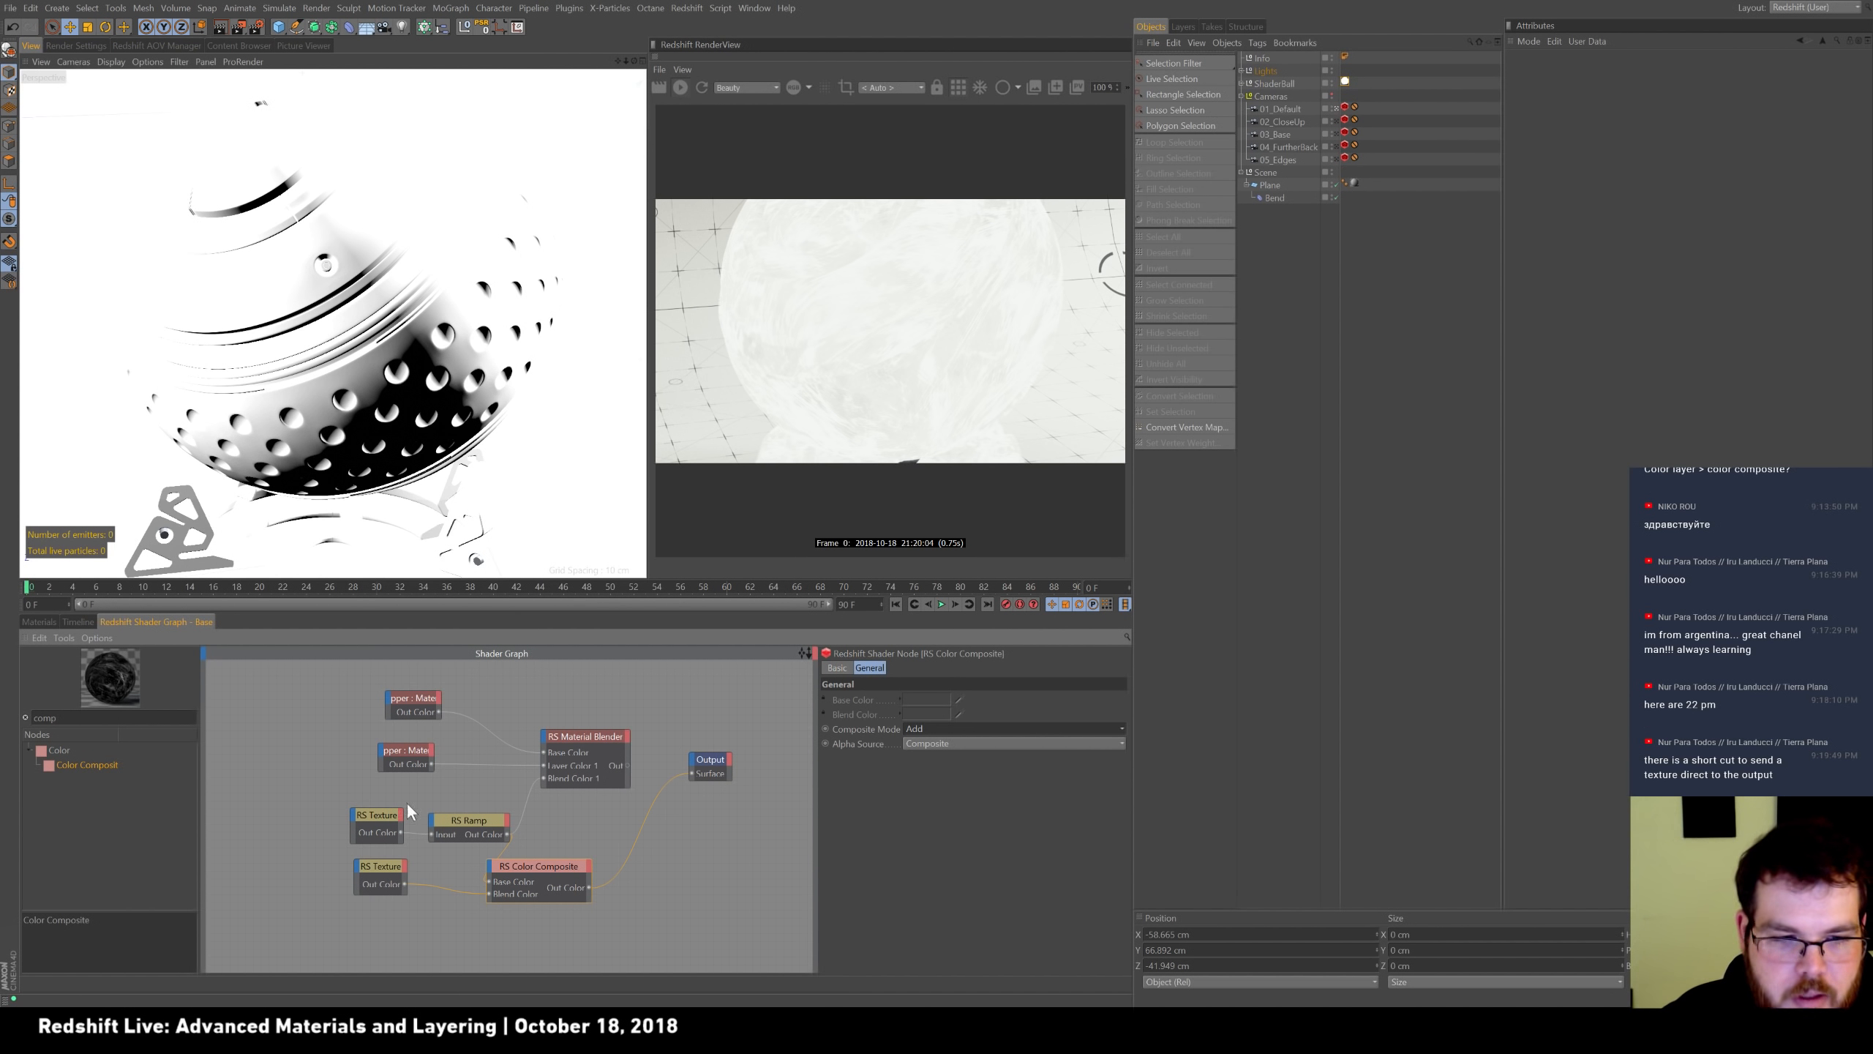
Move the upper RS Texture and RS Ramp nodes left, and try Subtract and Lighten before setting the Composite Mode to Darken.
{"action": "left_click_drag", "start_coordinate": [319, 787], "coordinate": [427, 819]}
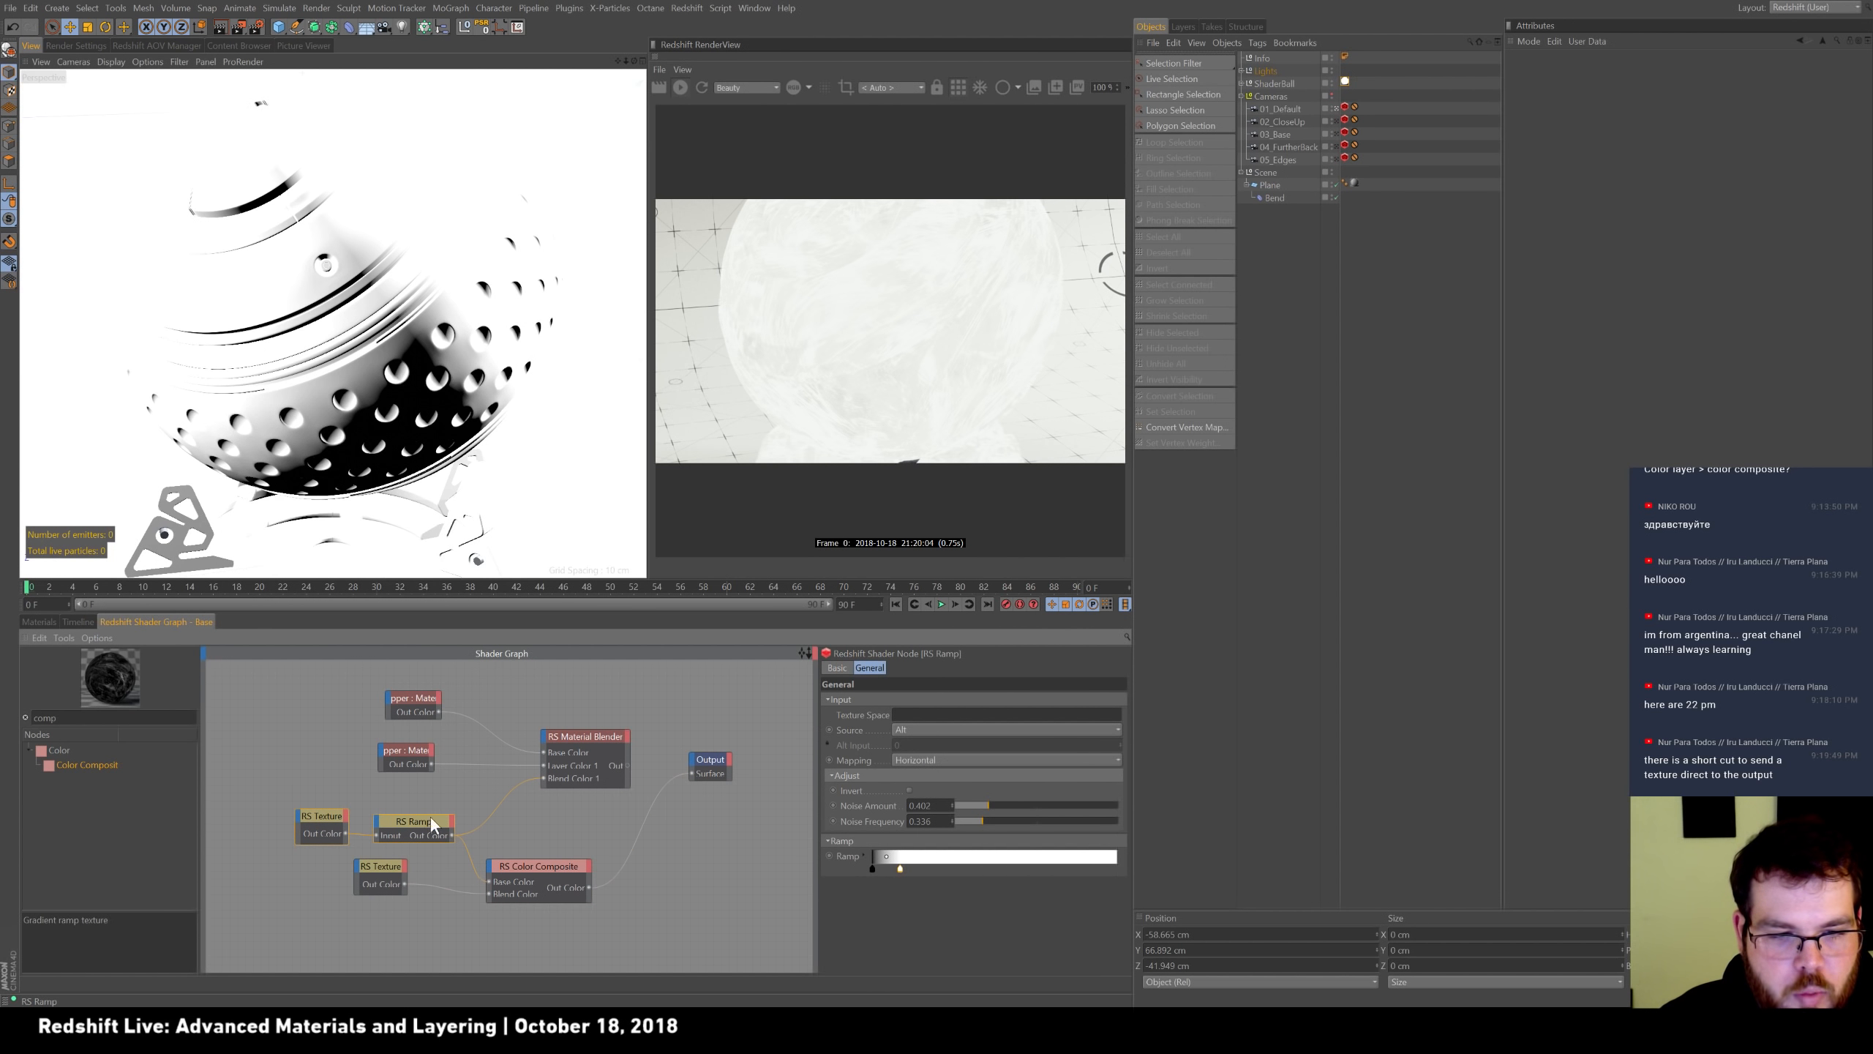
{"action": "left_click", "coordinate": [586, 871]}
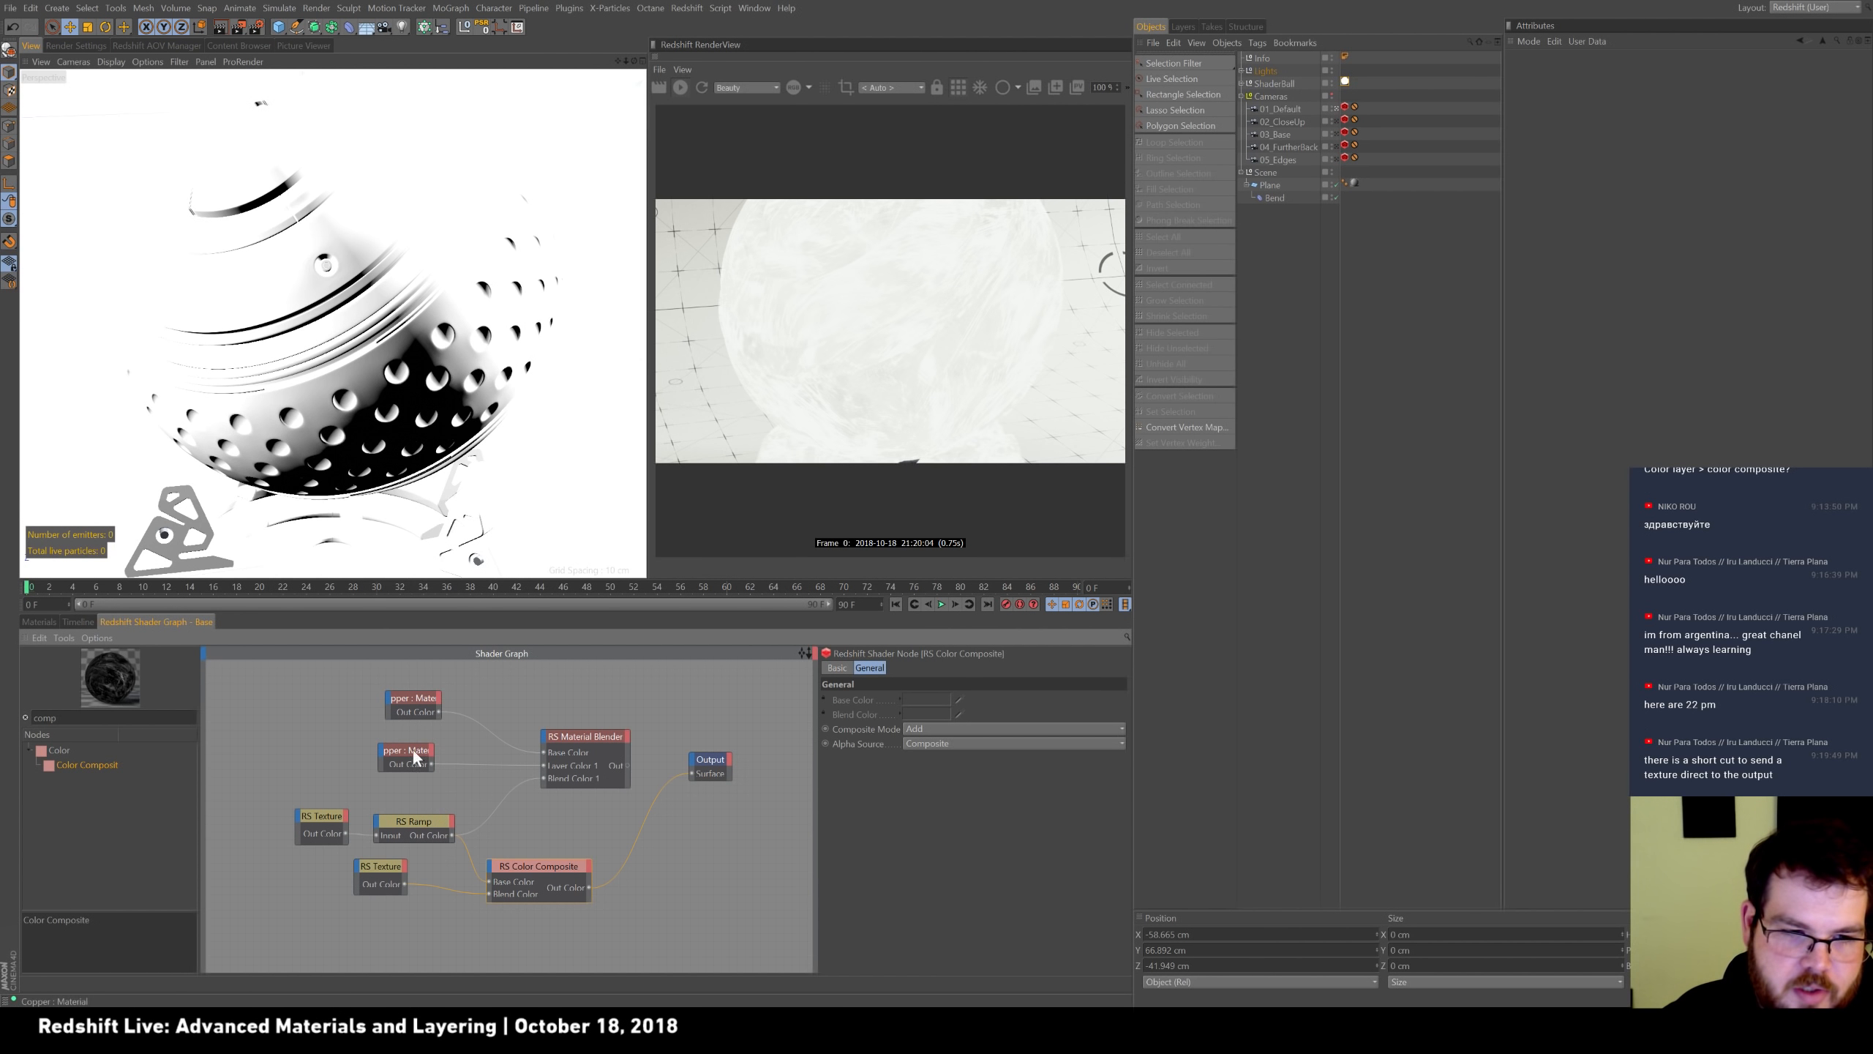
{"action": "left_click", "coordinate": [995, 728]}
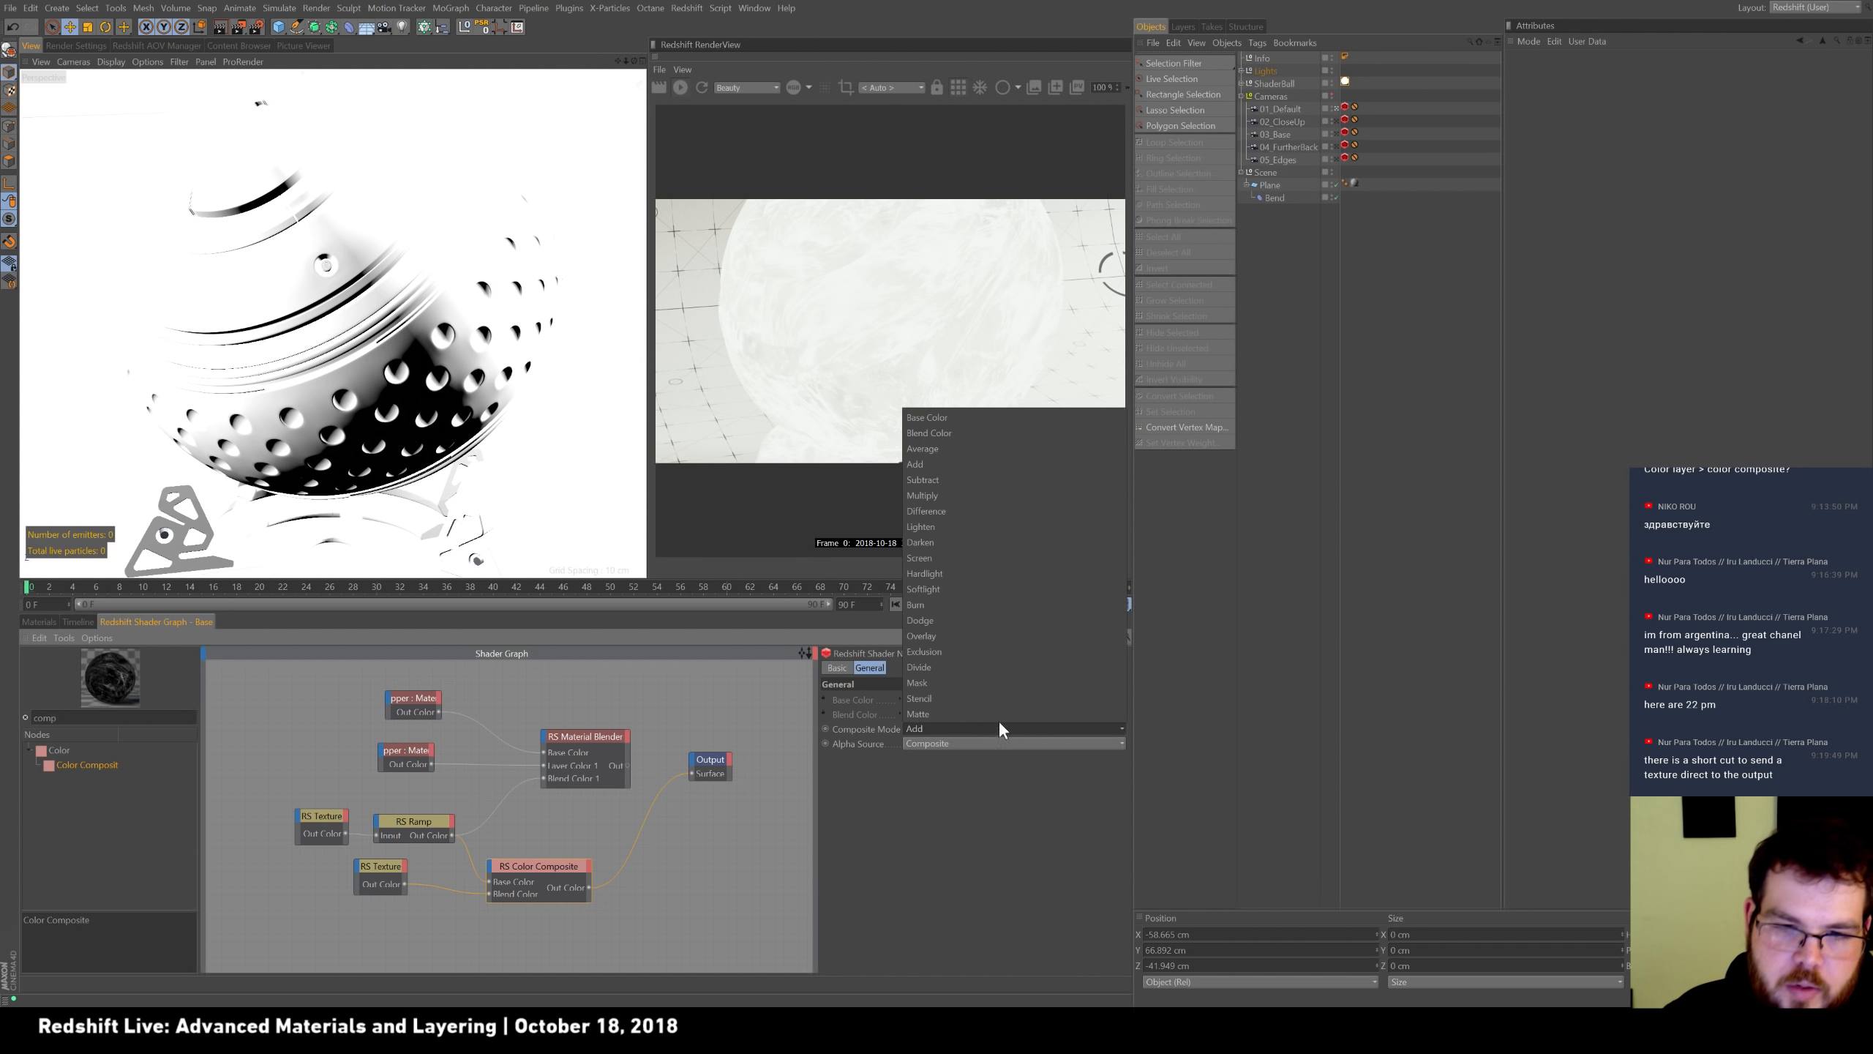
{"action": "left_click", "coordinate": [992, 478]}
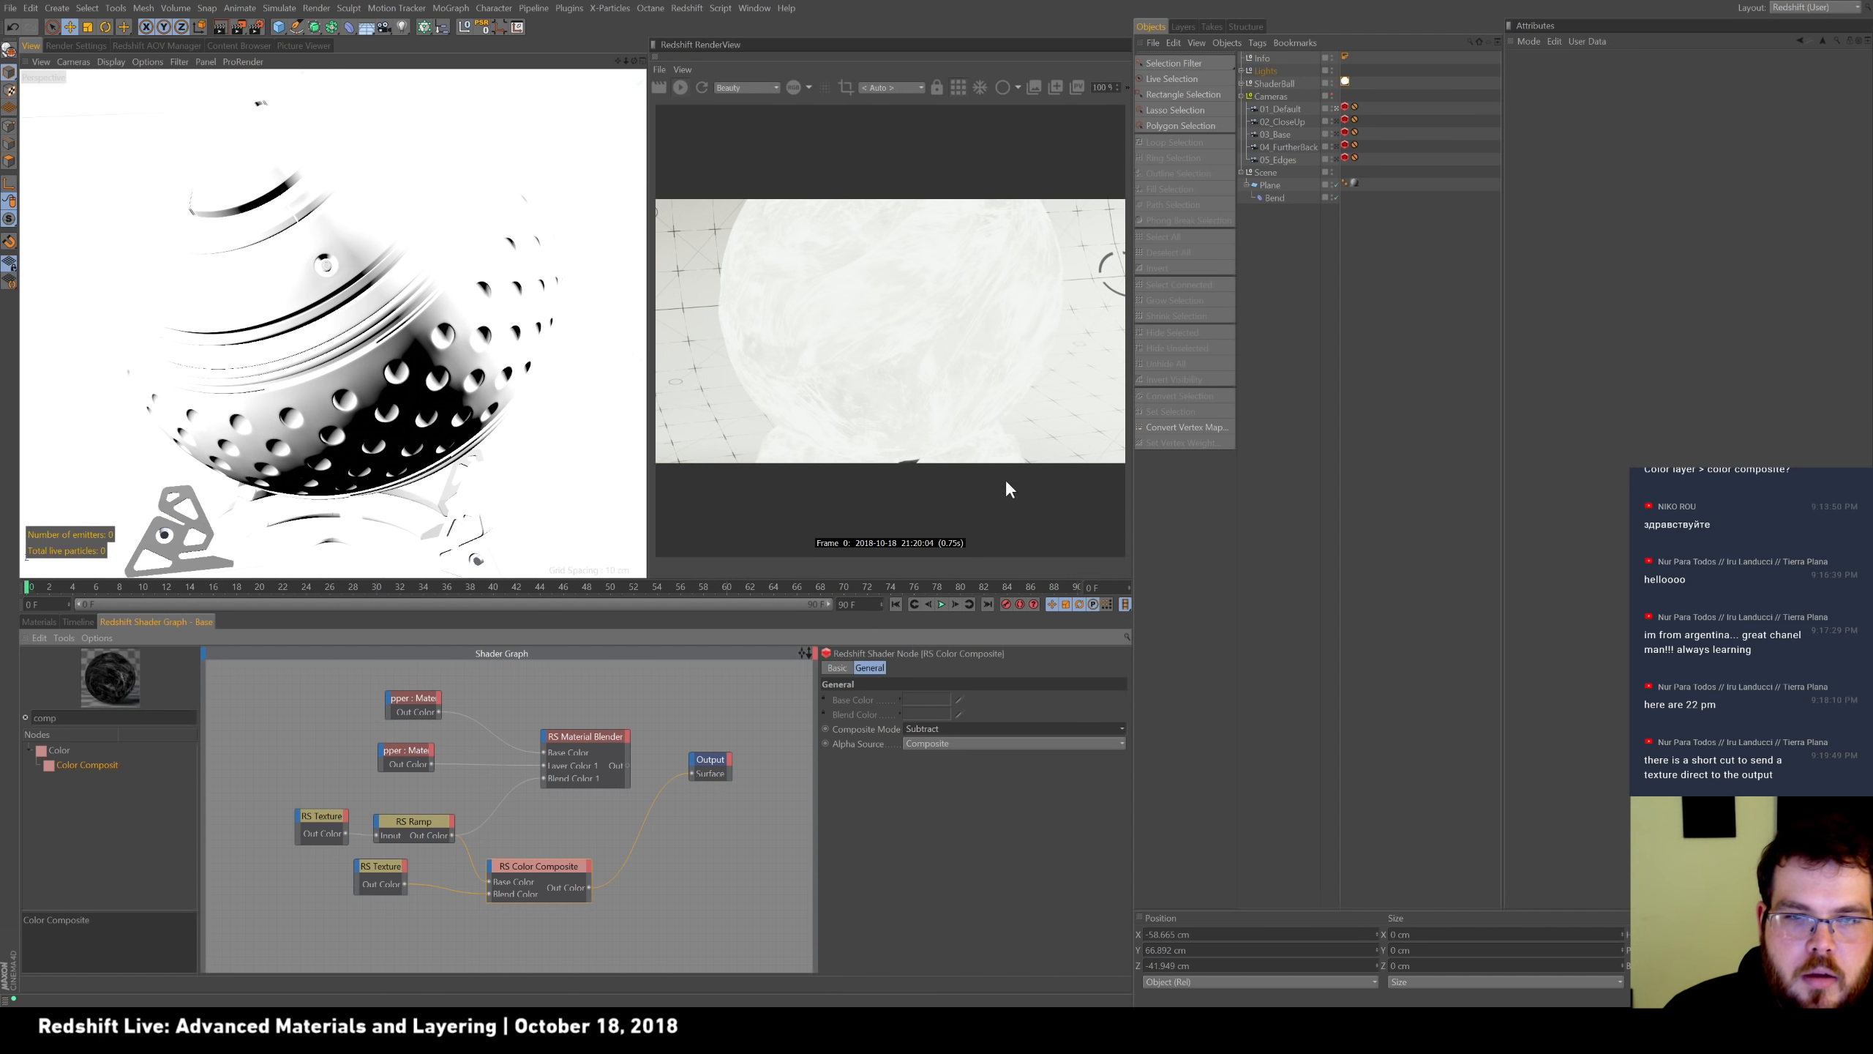
{"action": "left_click", "coordinate": [989, 728]}
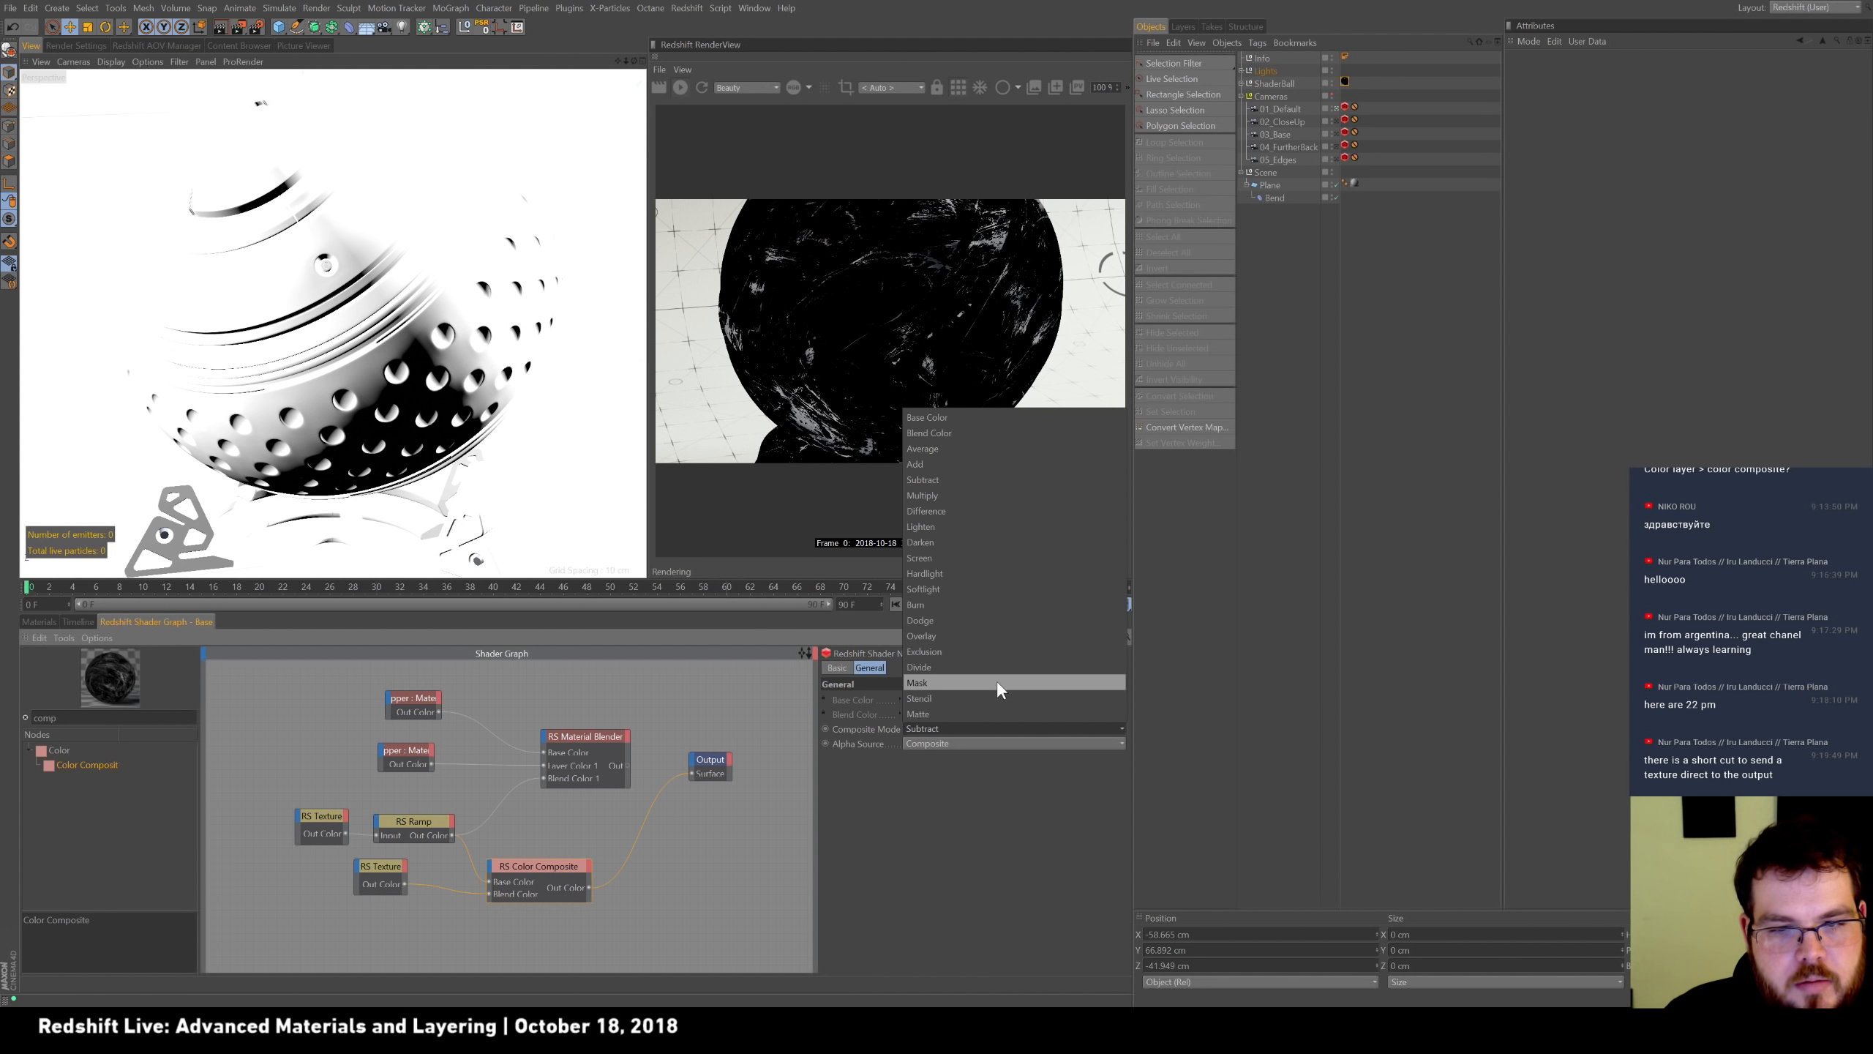
{"action": "left_click", "coordinate": [984, 527]}
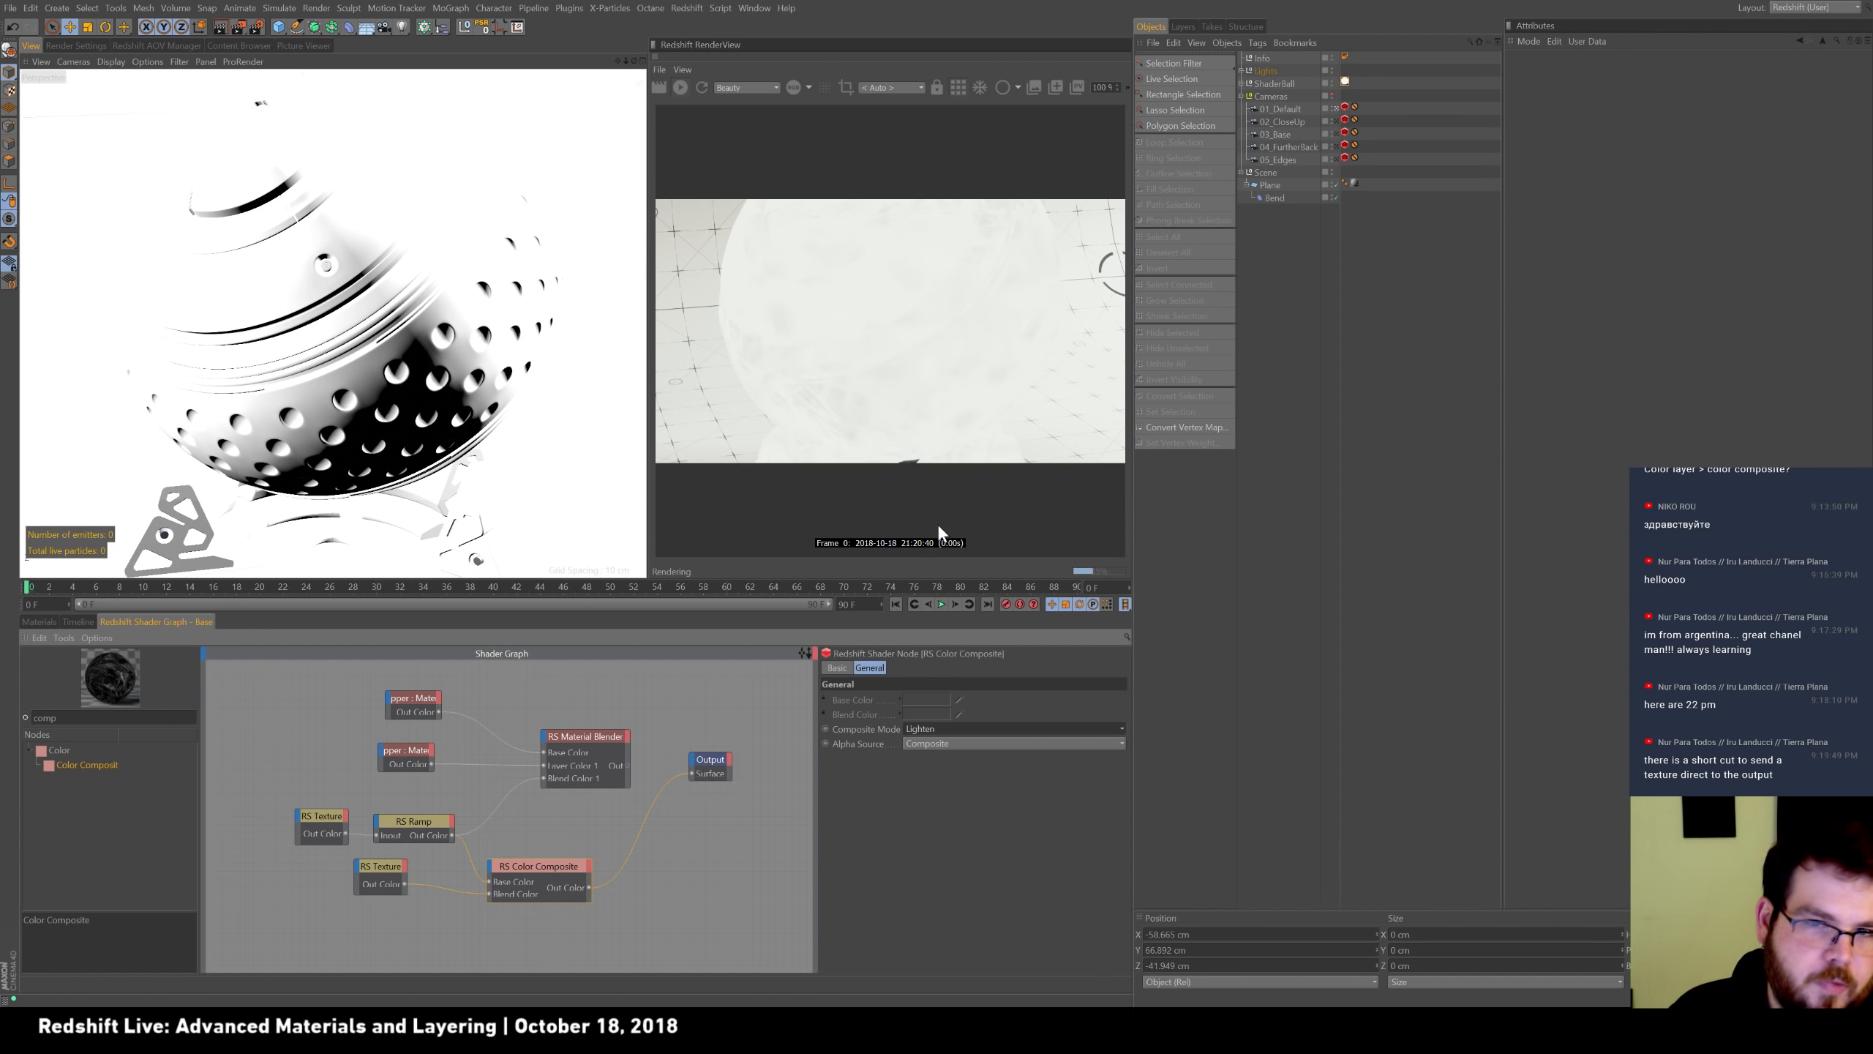
{"action": "left_click", "coordinate": [952, 727]}
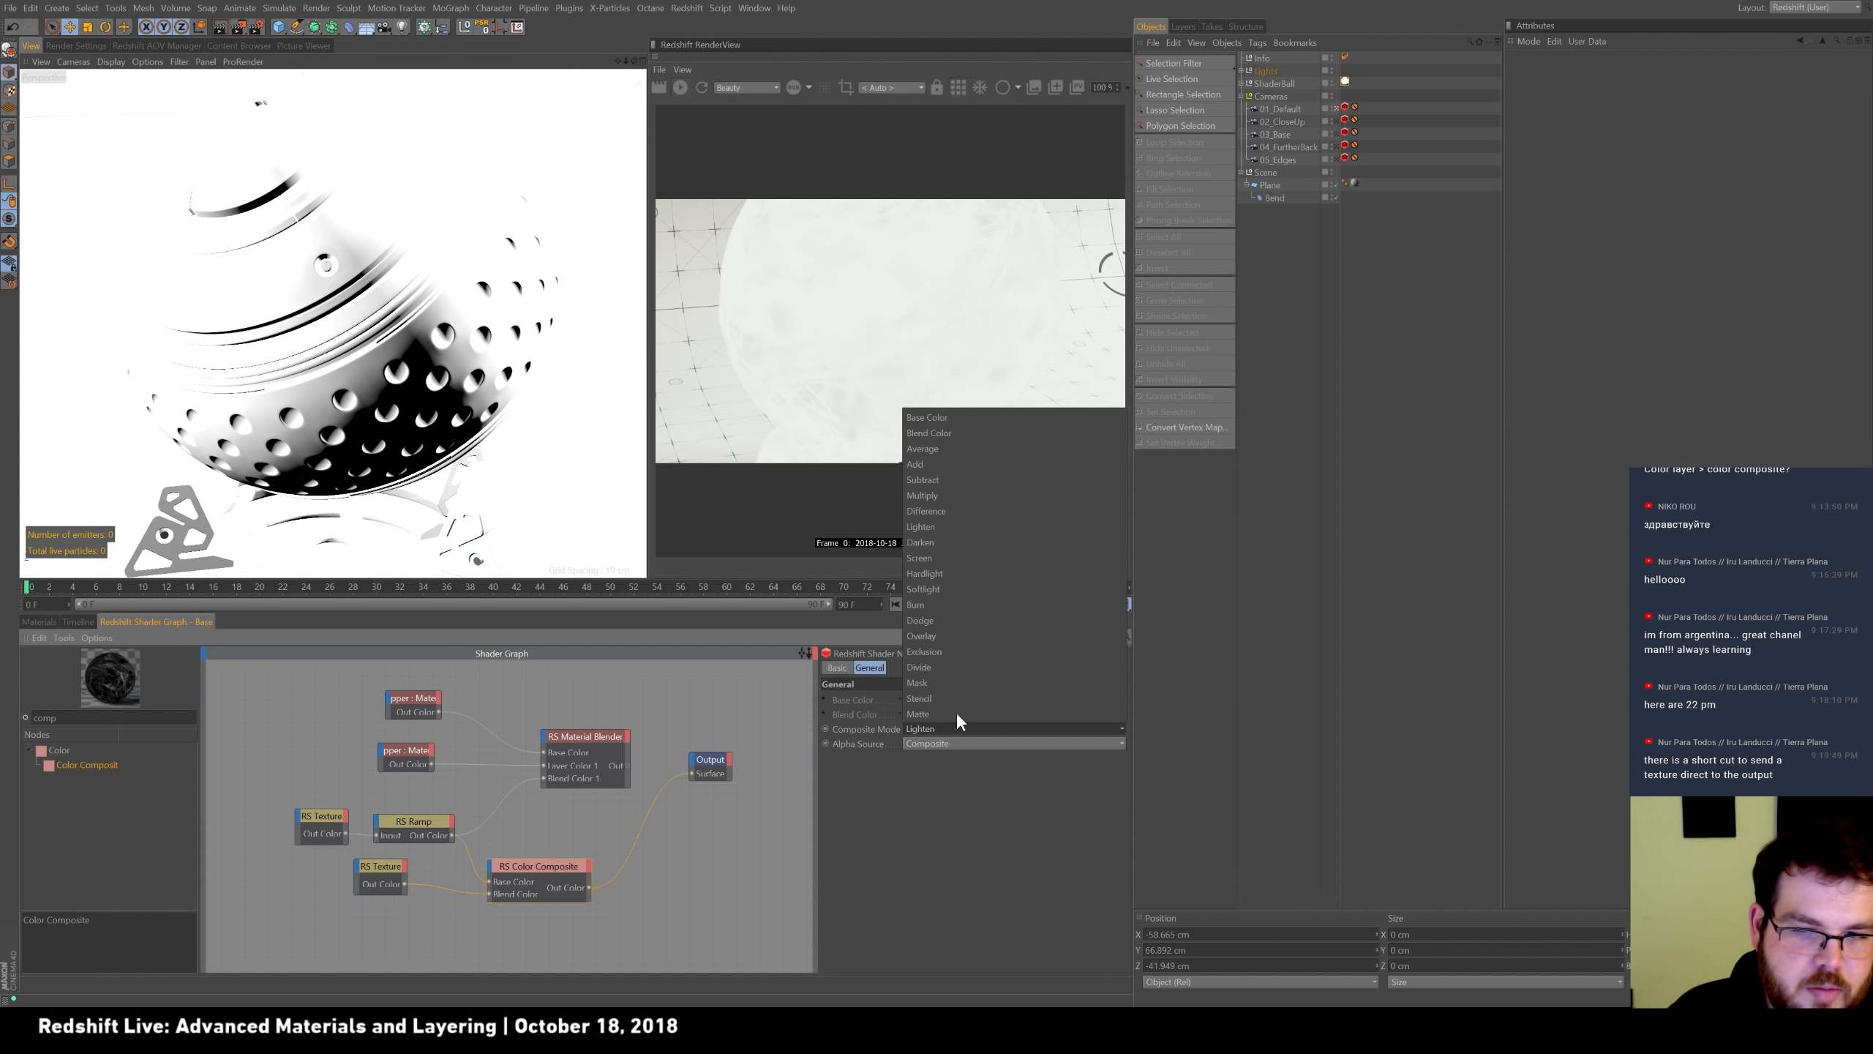
{"action": "left_click", "coordinate": [976, 544]}
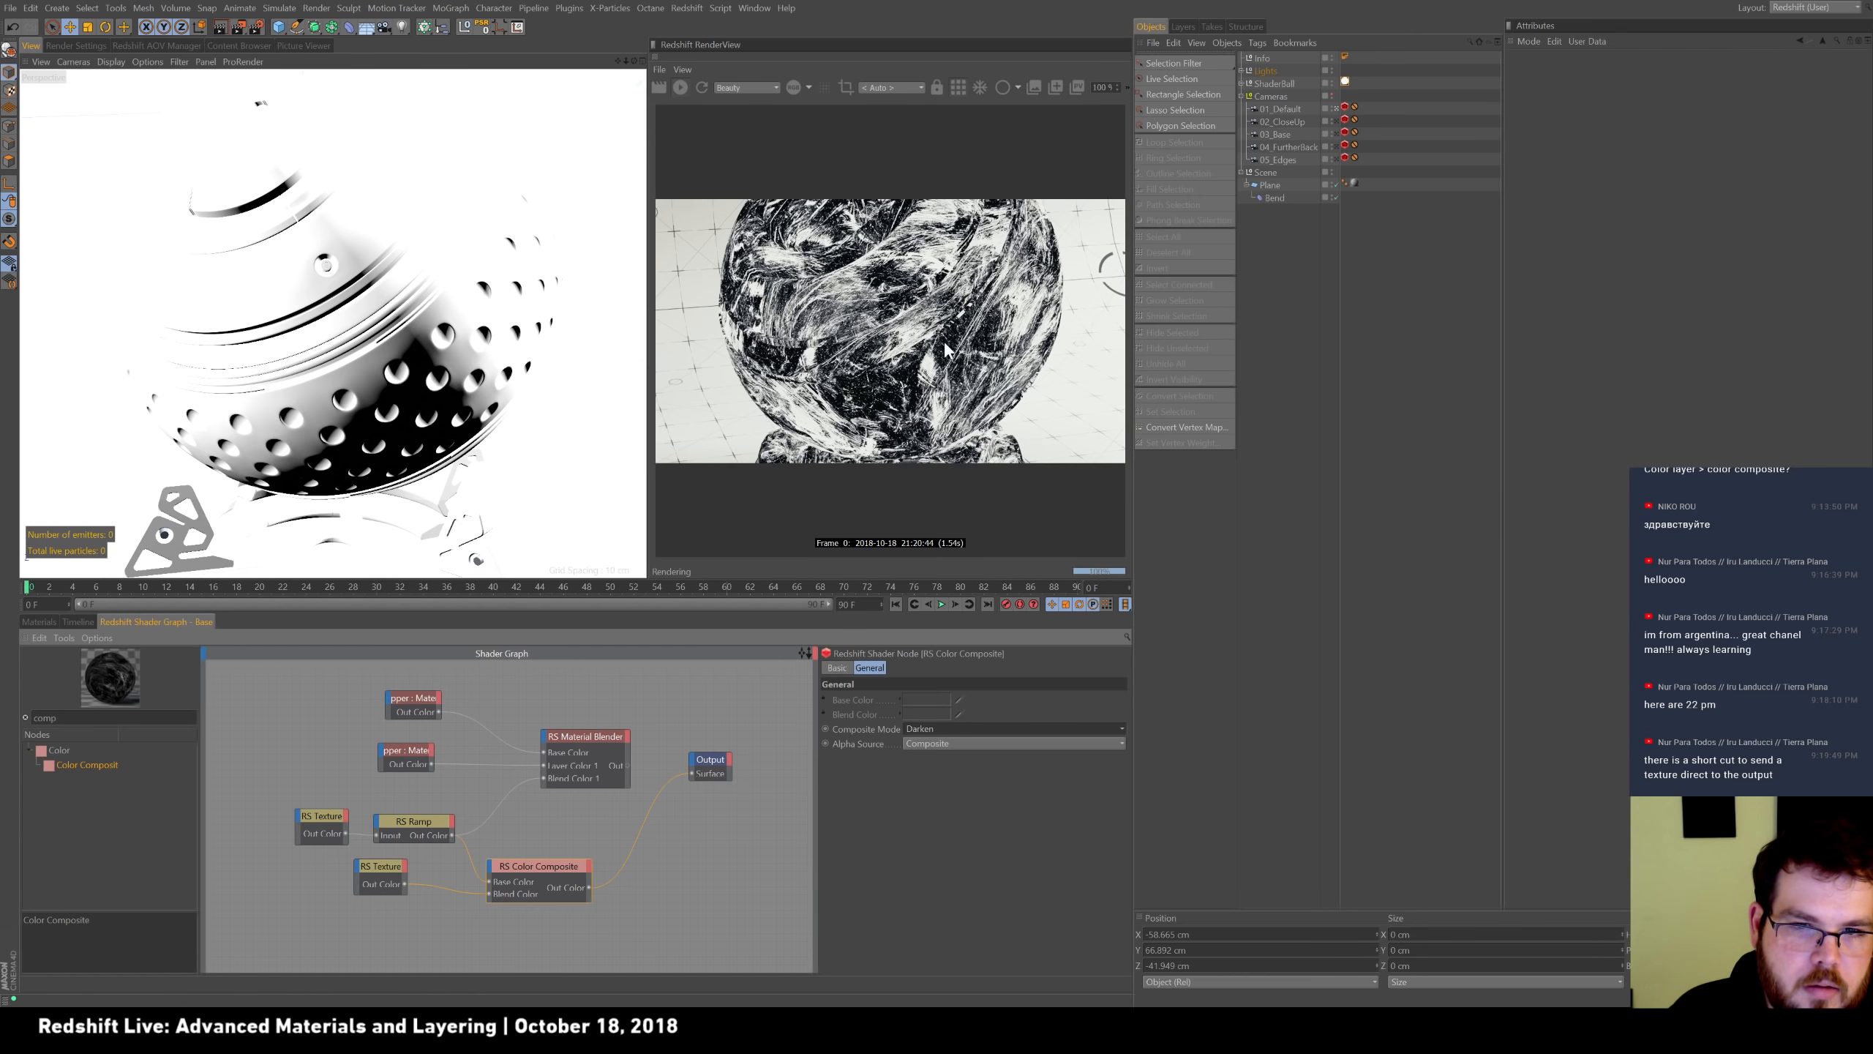
Move the RS Ramp's white knot to about two thirds along the gradient.
{"action": "left_click", "coordinate": [411, 823]}
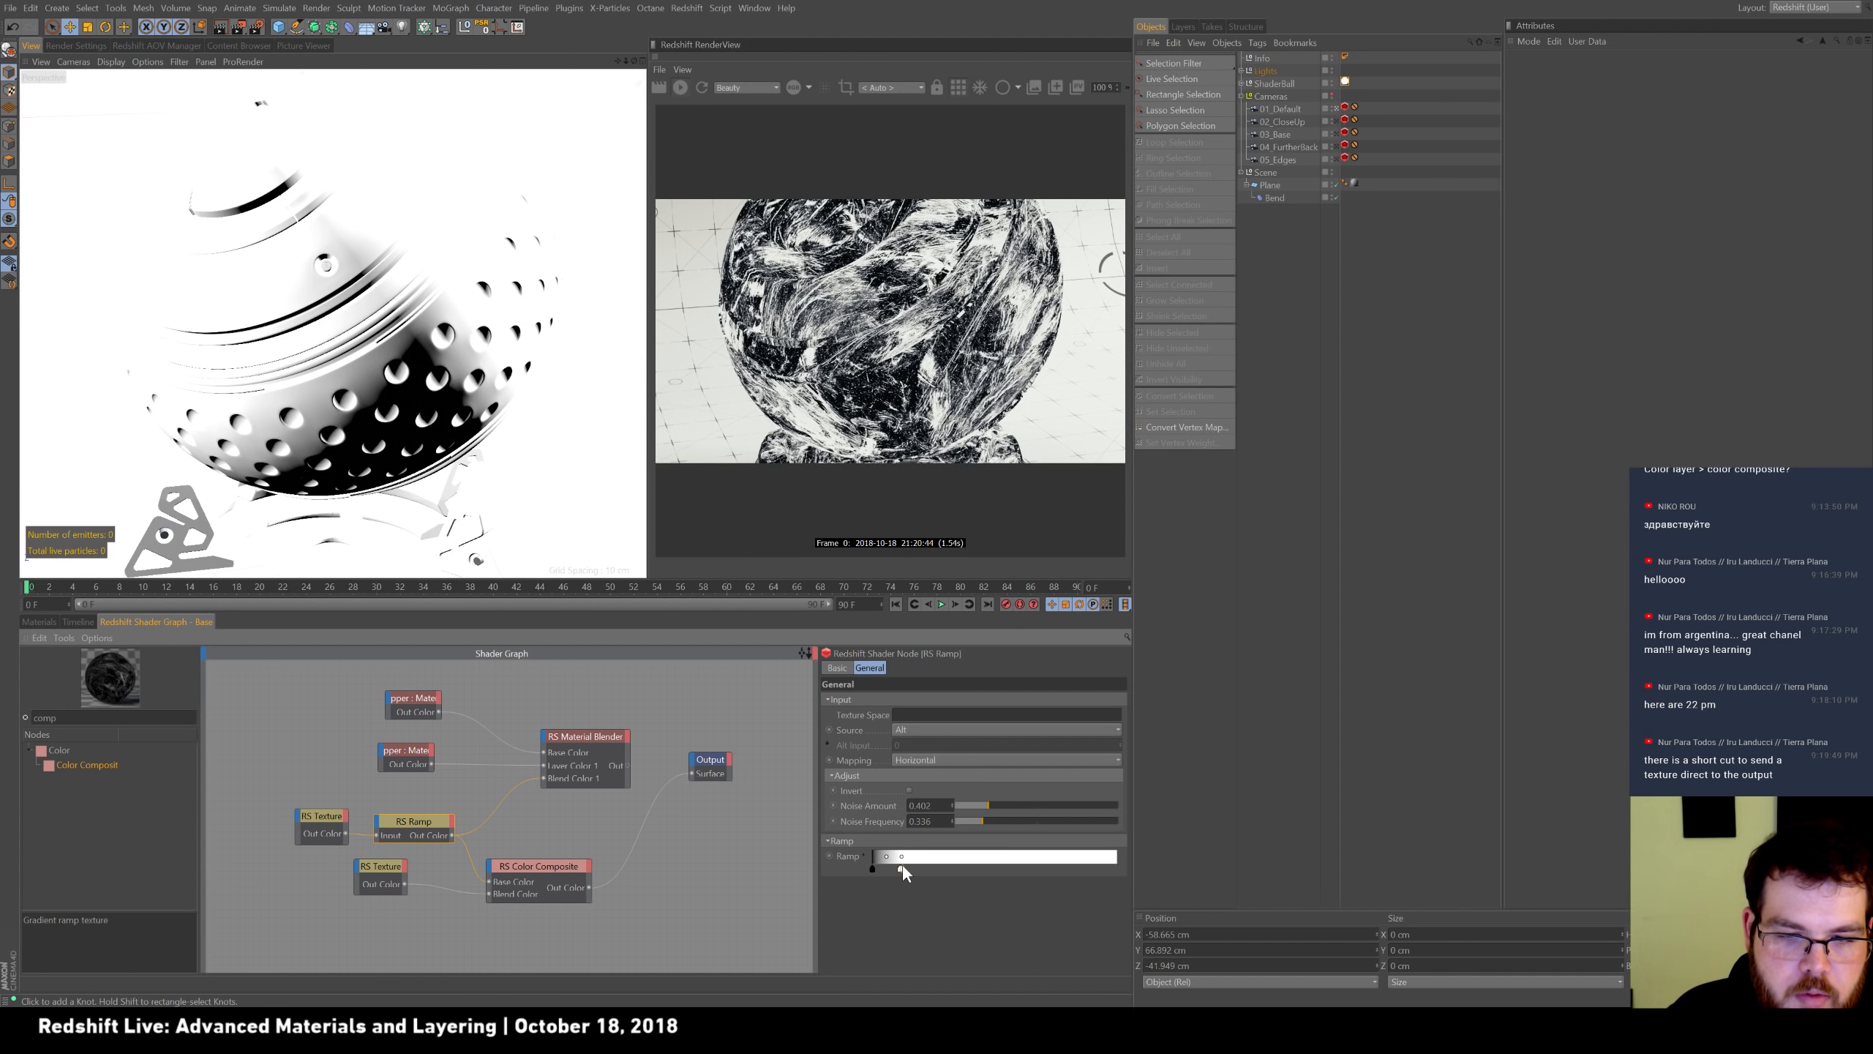
{"action": "left_click_drag", "start_coordinate": [992, 870], "coordinate": [1041, 871]}
{"action": "left_click_drag", "start_coordinate": [900, 870], "coordinate": [911, 919]}
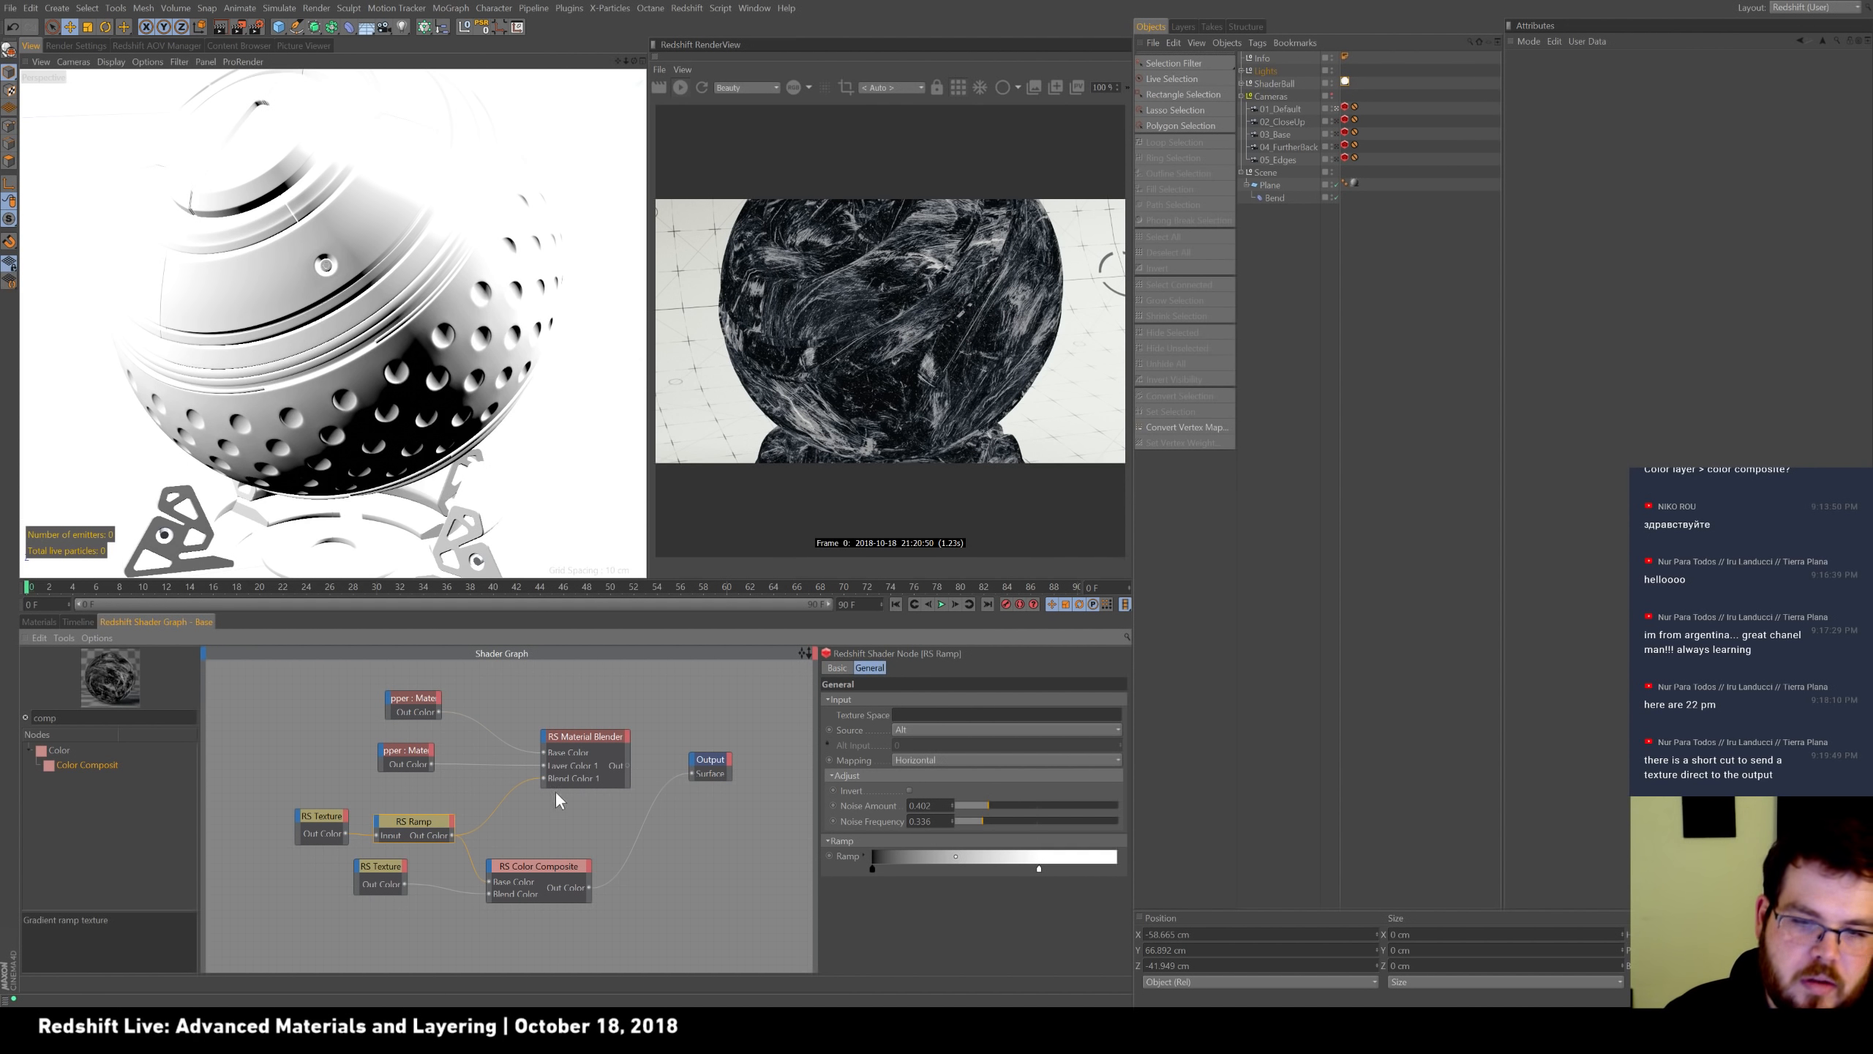
Try the Mask, Stencil and Matte composite modes on the RS Color Composite node.
{"action": "left_click", "coordinate": [555, 876]}
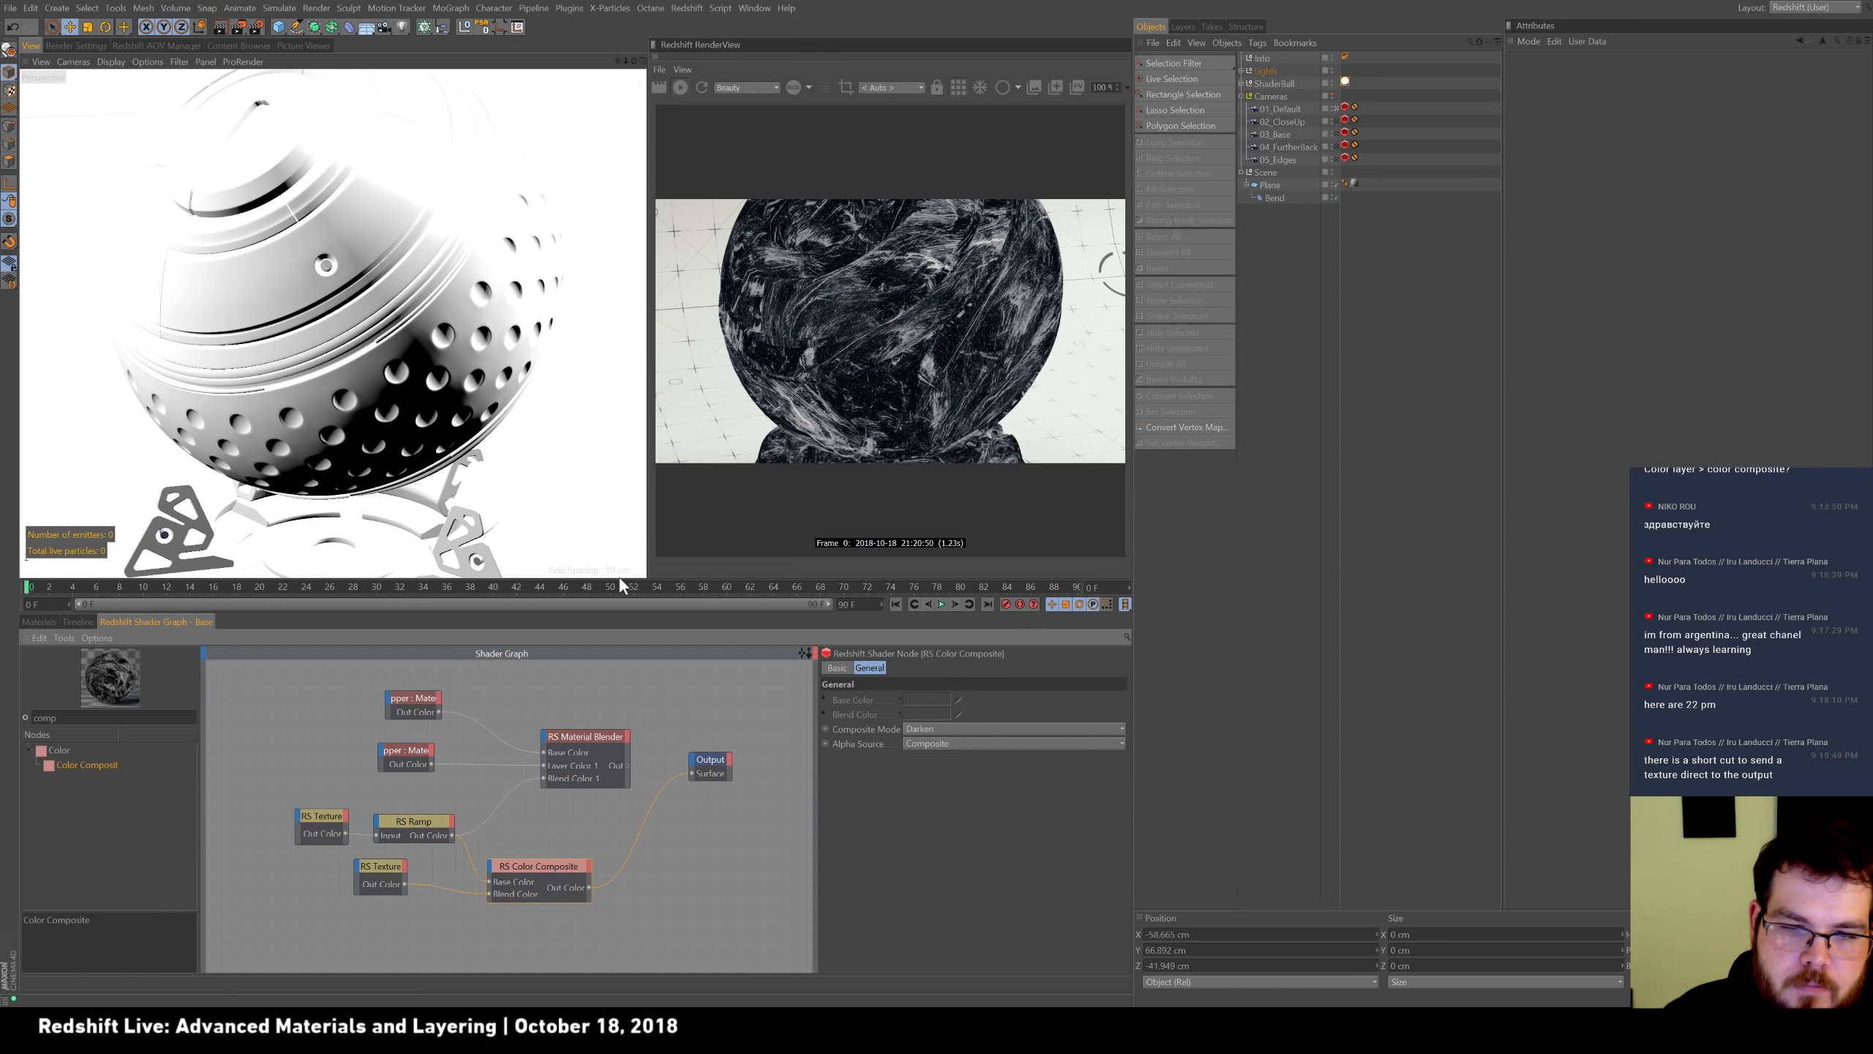
{"action": "left_click", "coordinate": [1021, 729]}
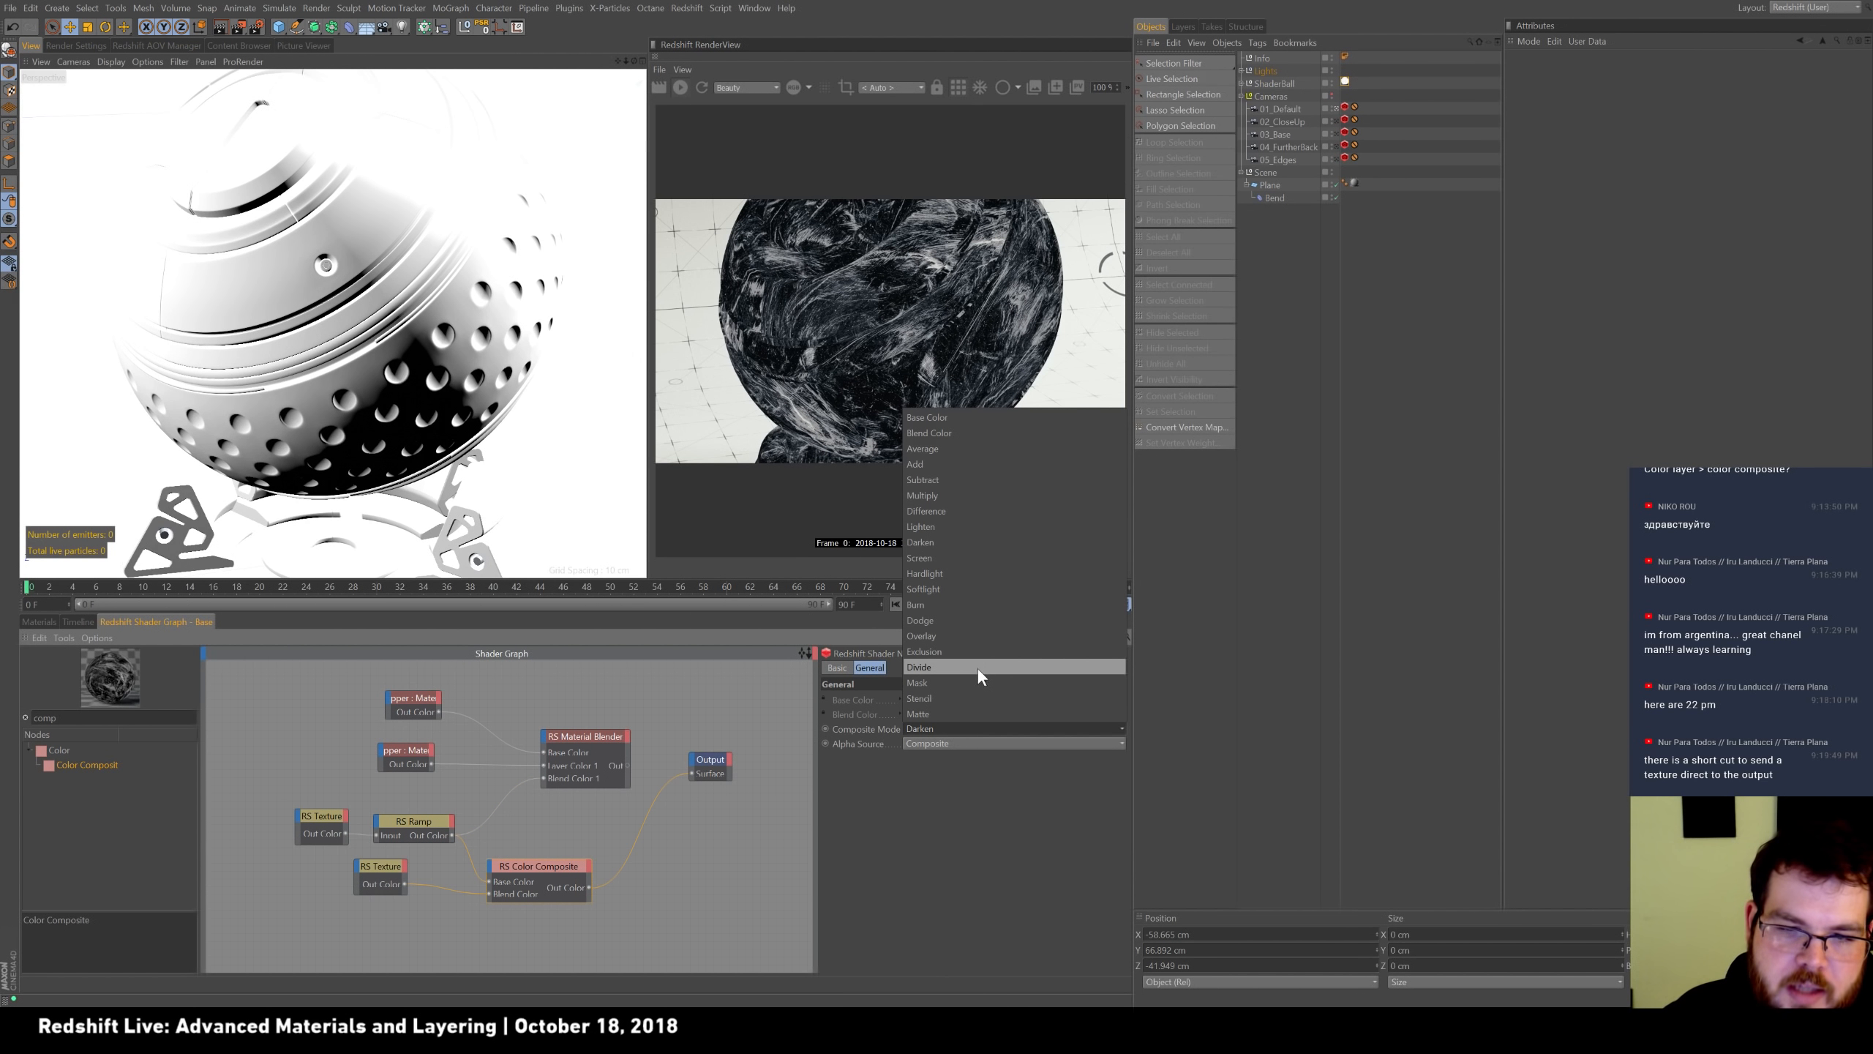
{"action": "left_click", "coordinate": [966, 683]}
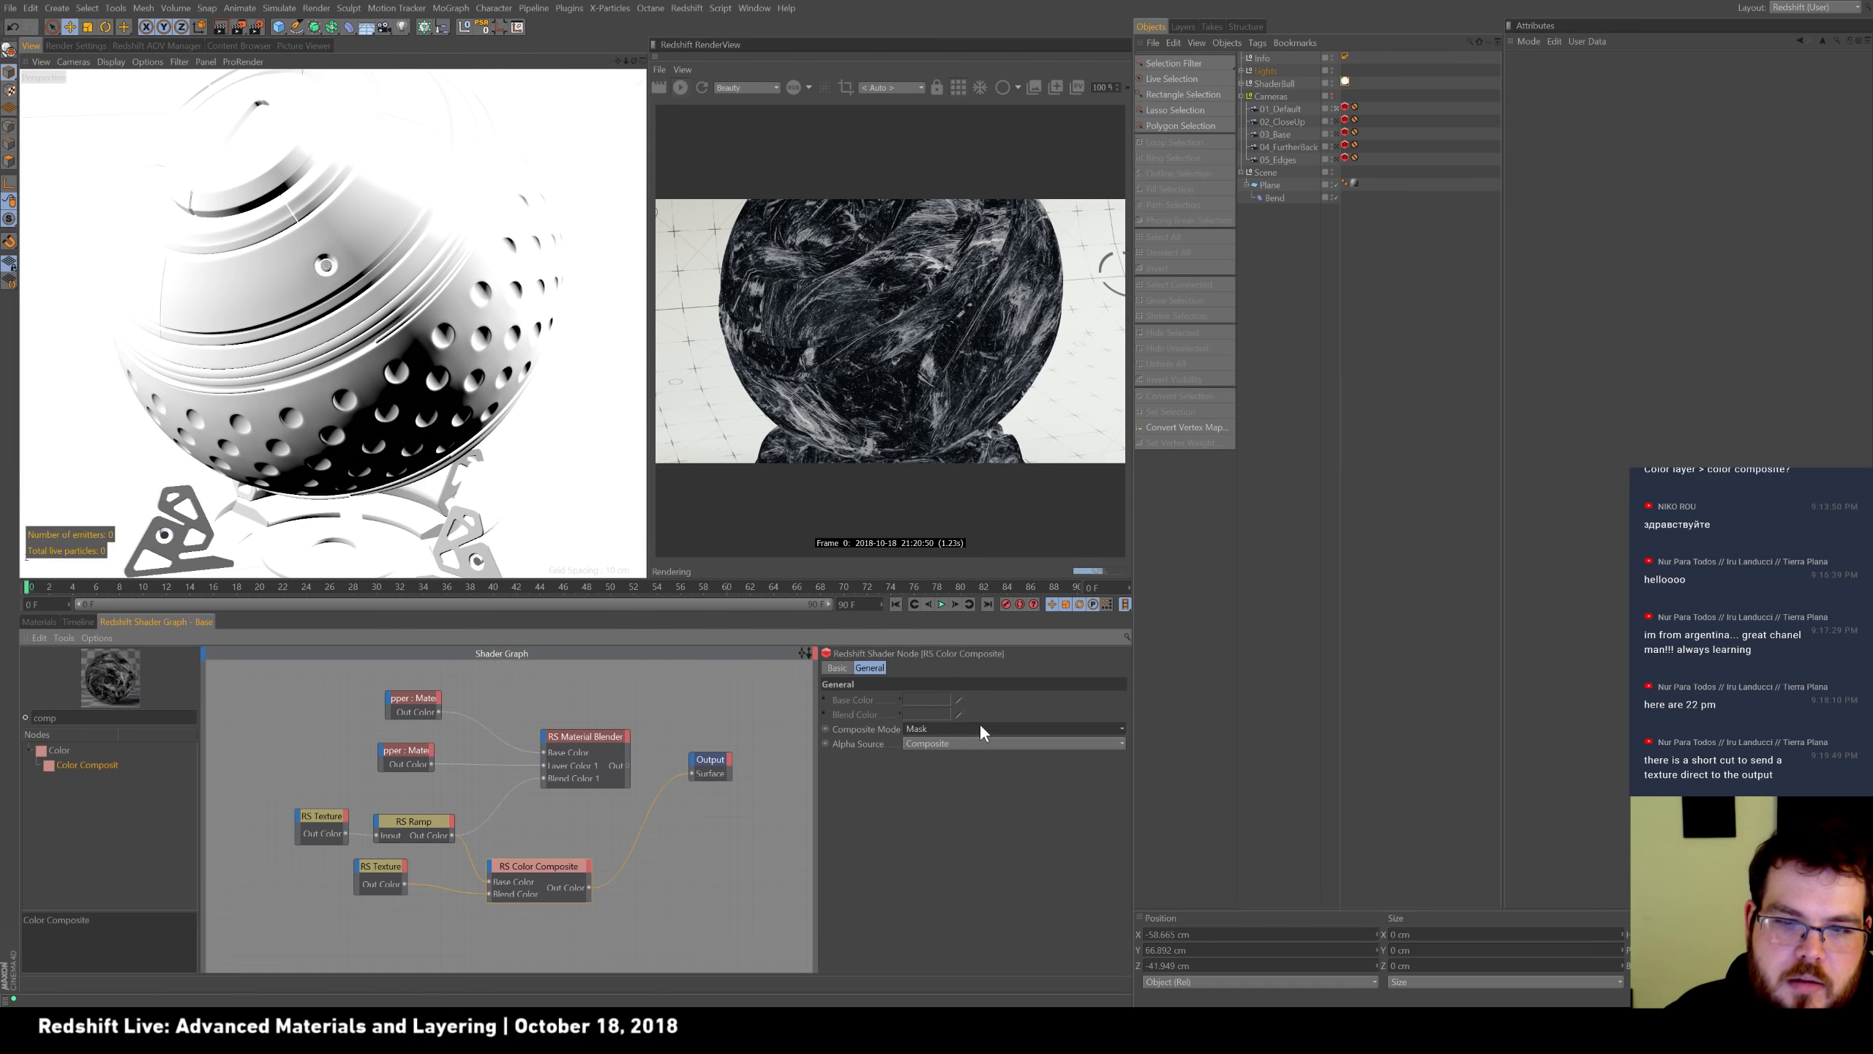
{"action": "left_click", "coordinate": [975, 726]}
{"action": "left_click", "coordinate": [974, 694]}
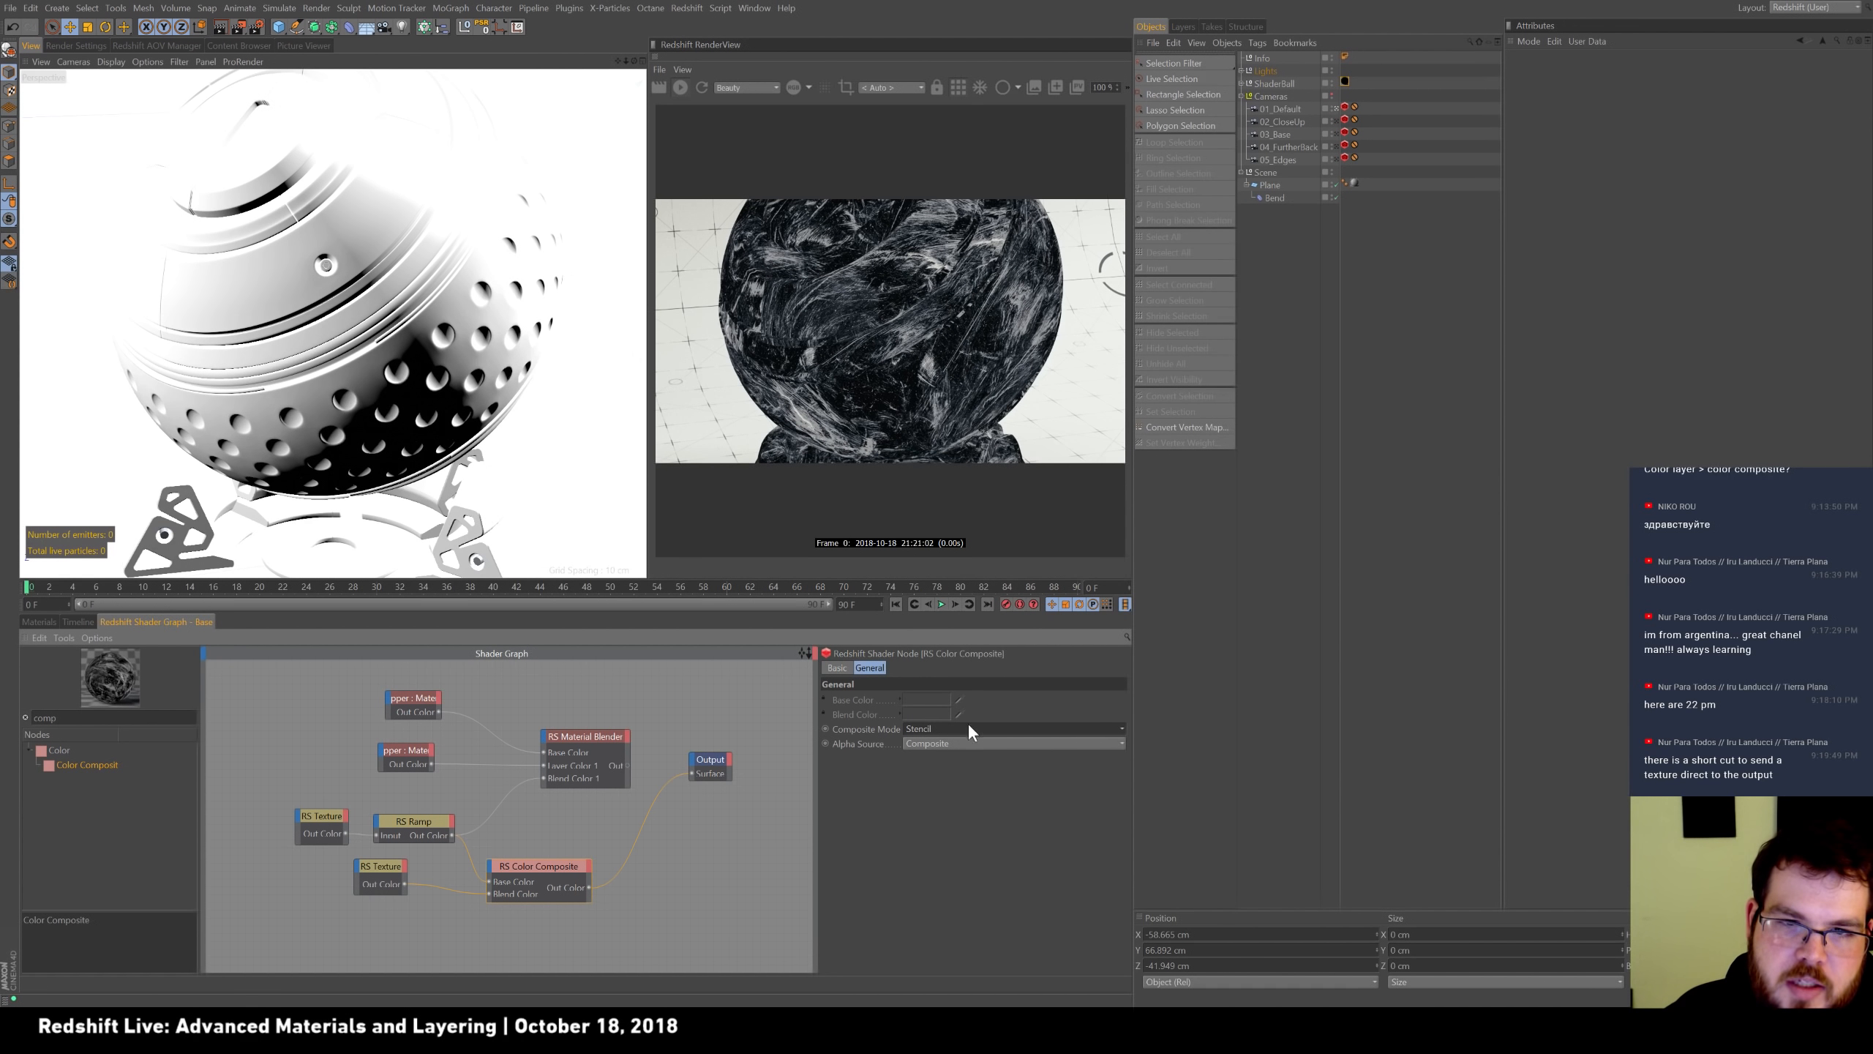
{"action": "left_click", "coordinate": [960, 731]}
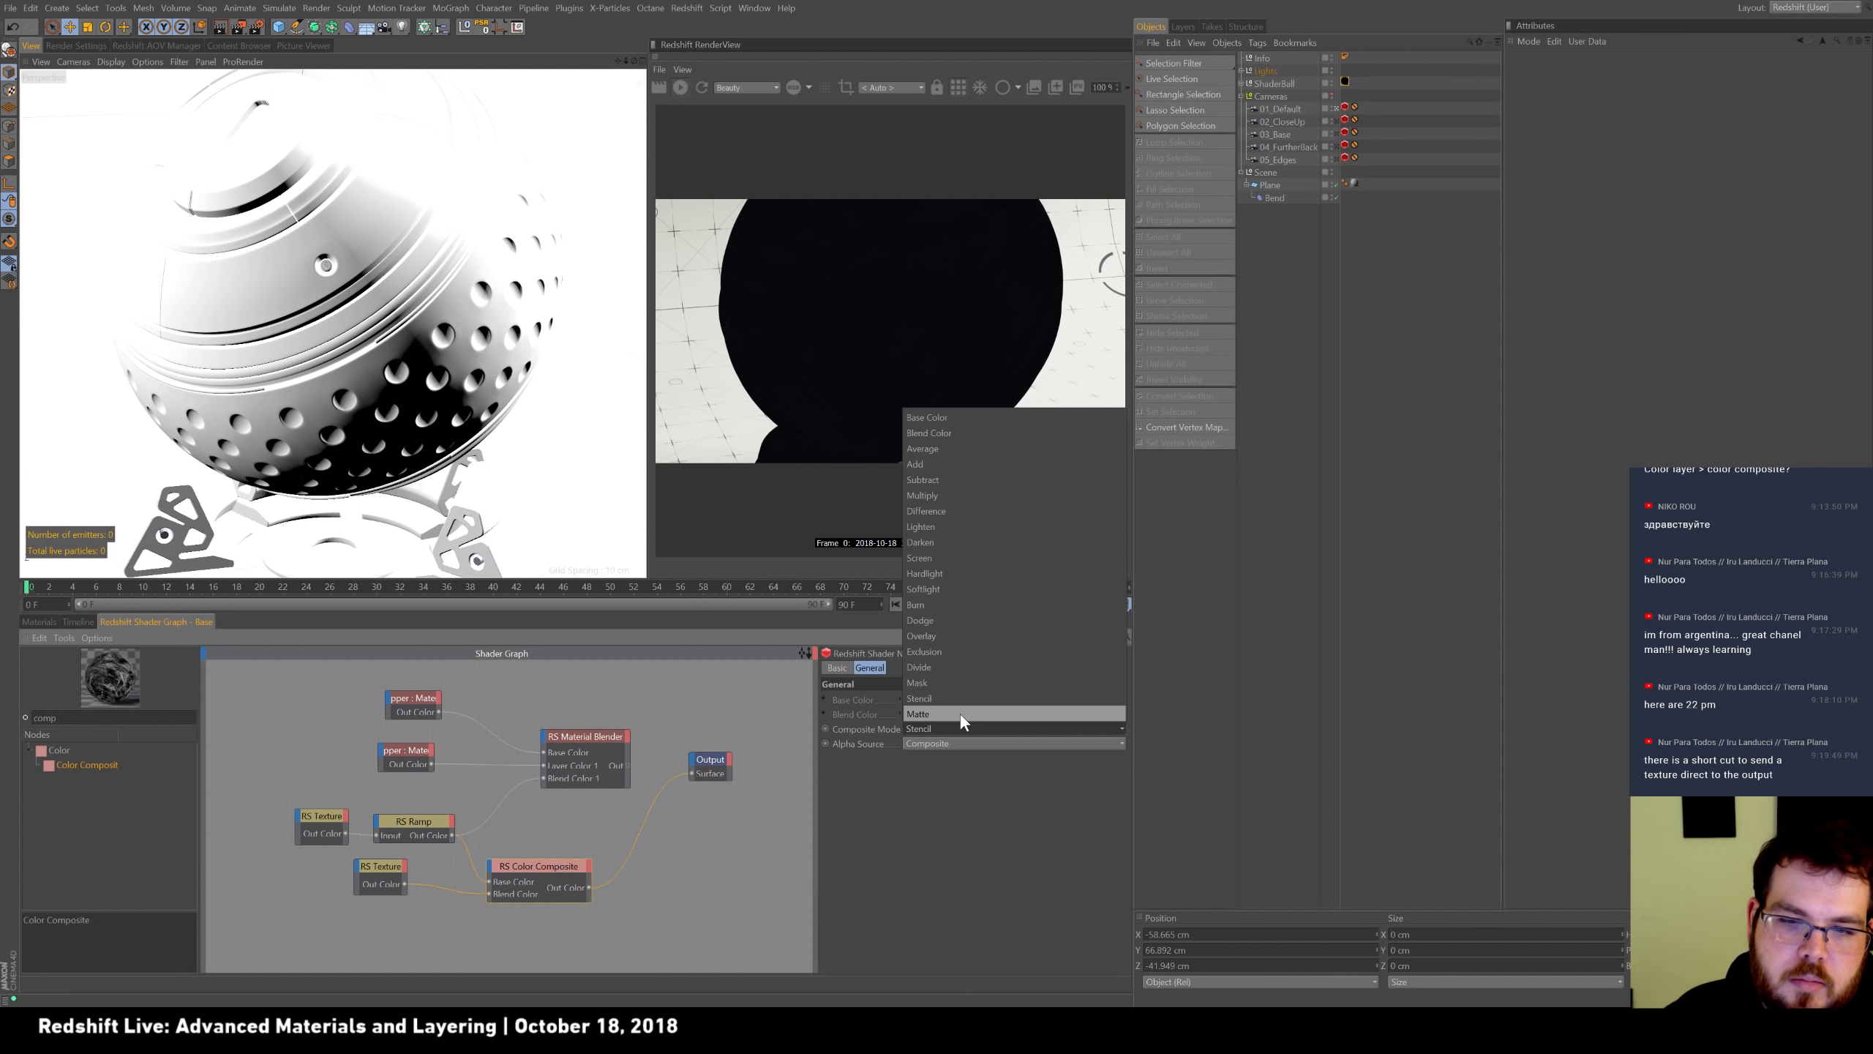
{"action": "left_click", "coordinate": [960, 714]}
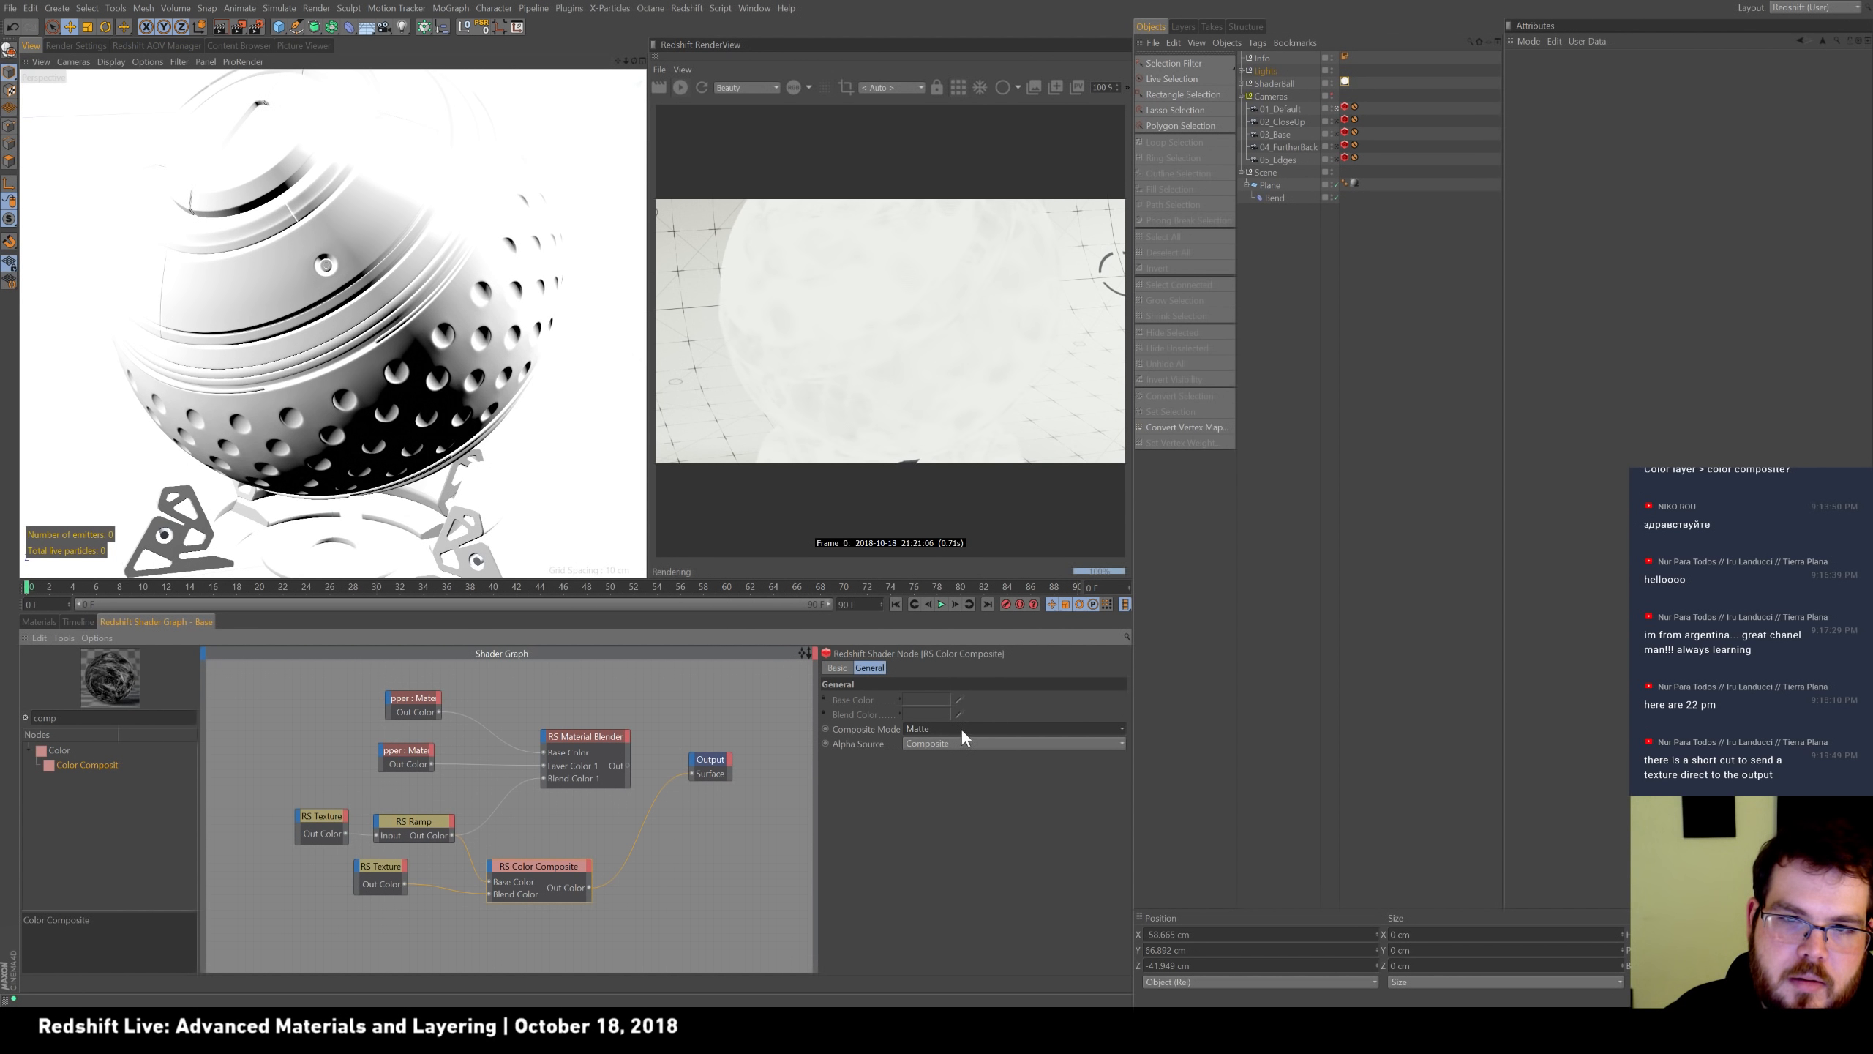
Try Add and Subtract on the RS Color Composite before setting its Composite Mode to Difference.
{"action": "left_click", "coordinate": [972, 727]}
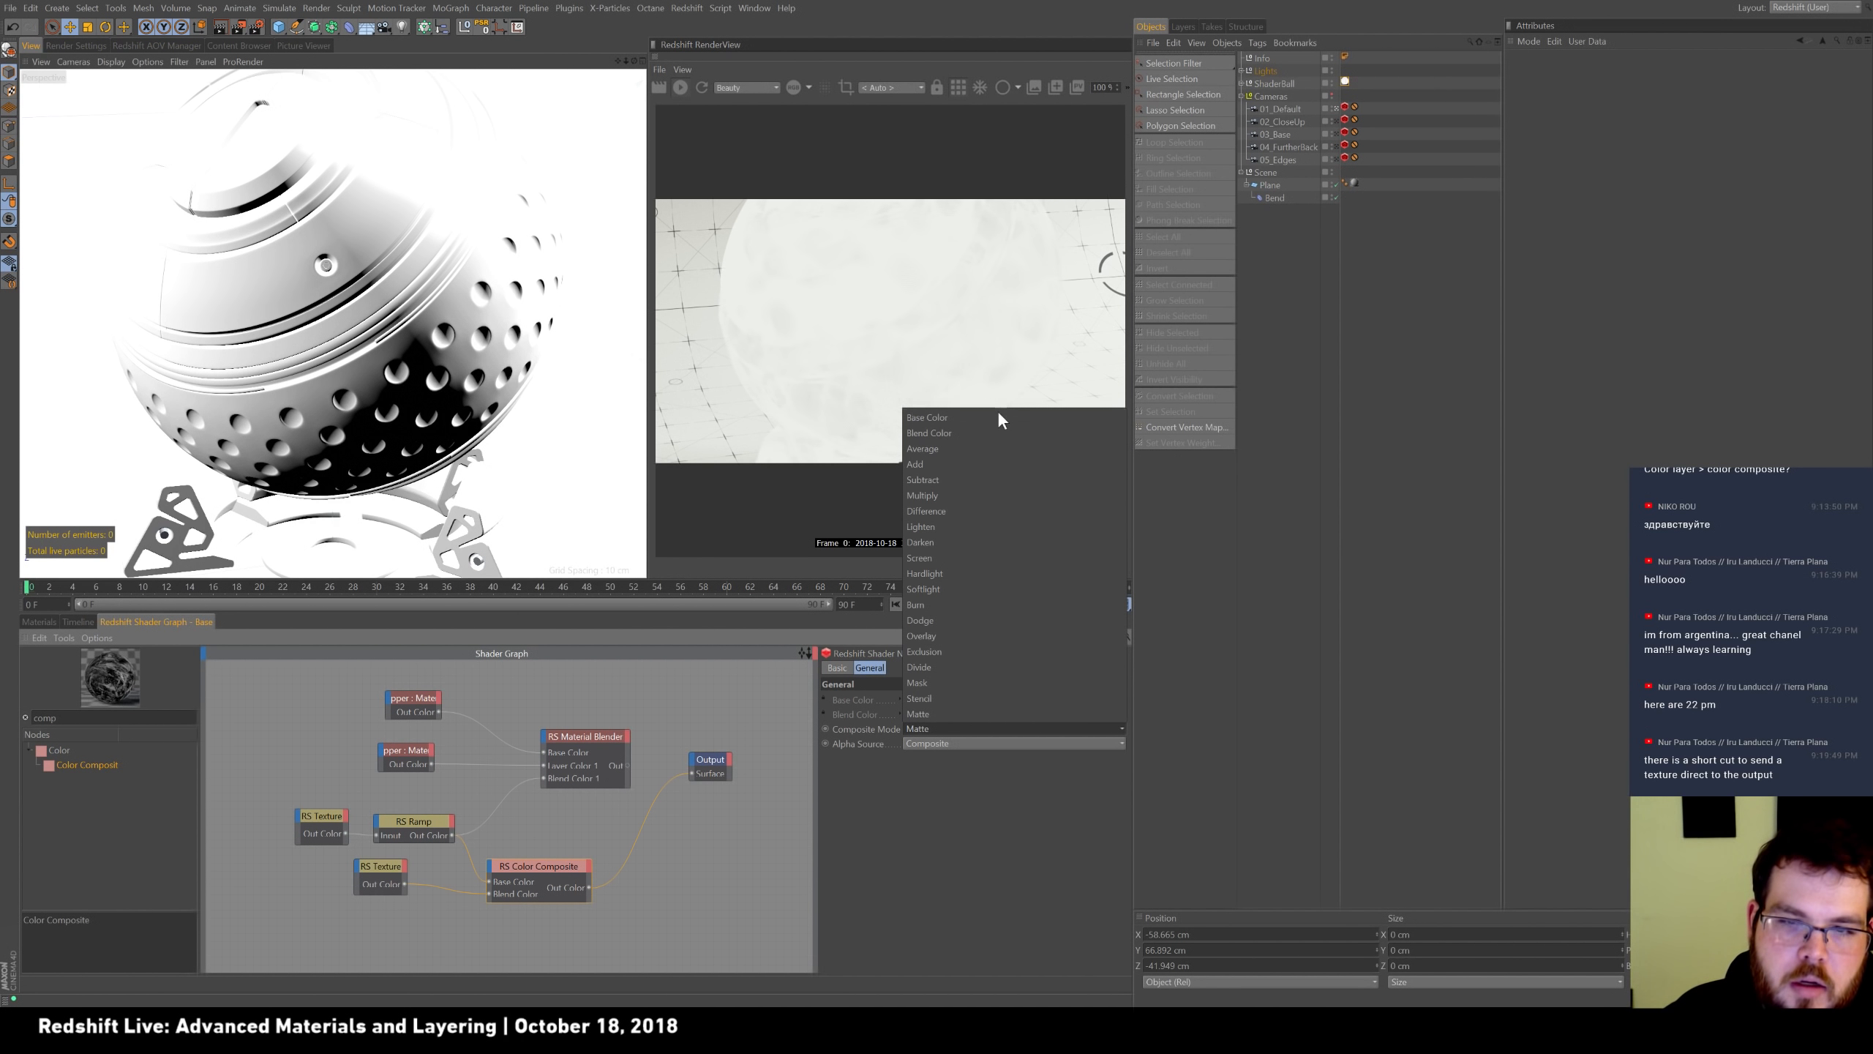
{"action": "left_click", "coordinate": [976, 463]}
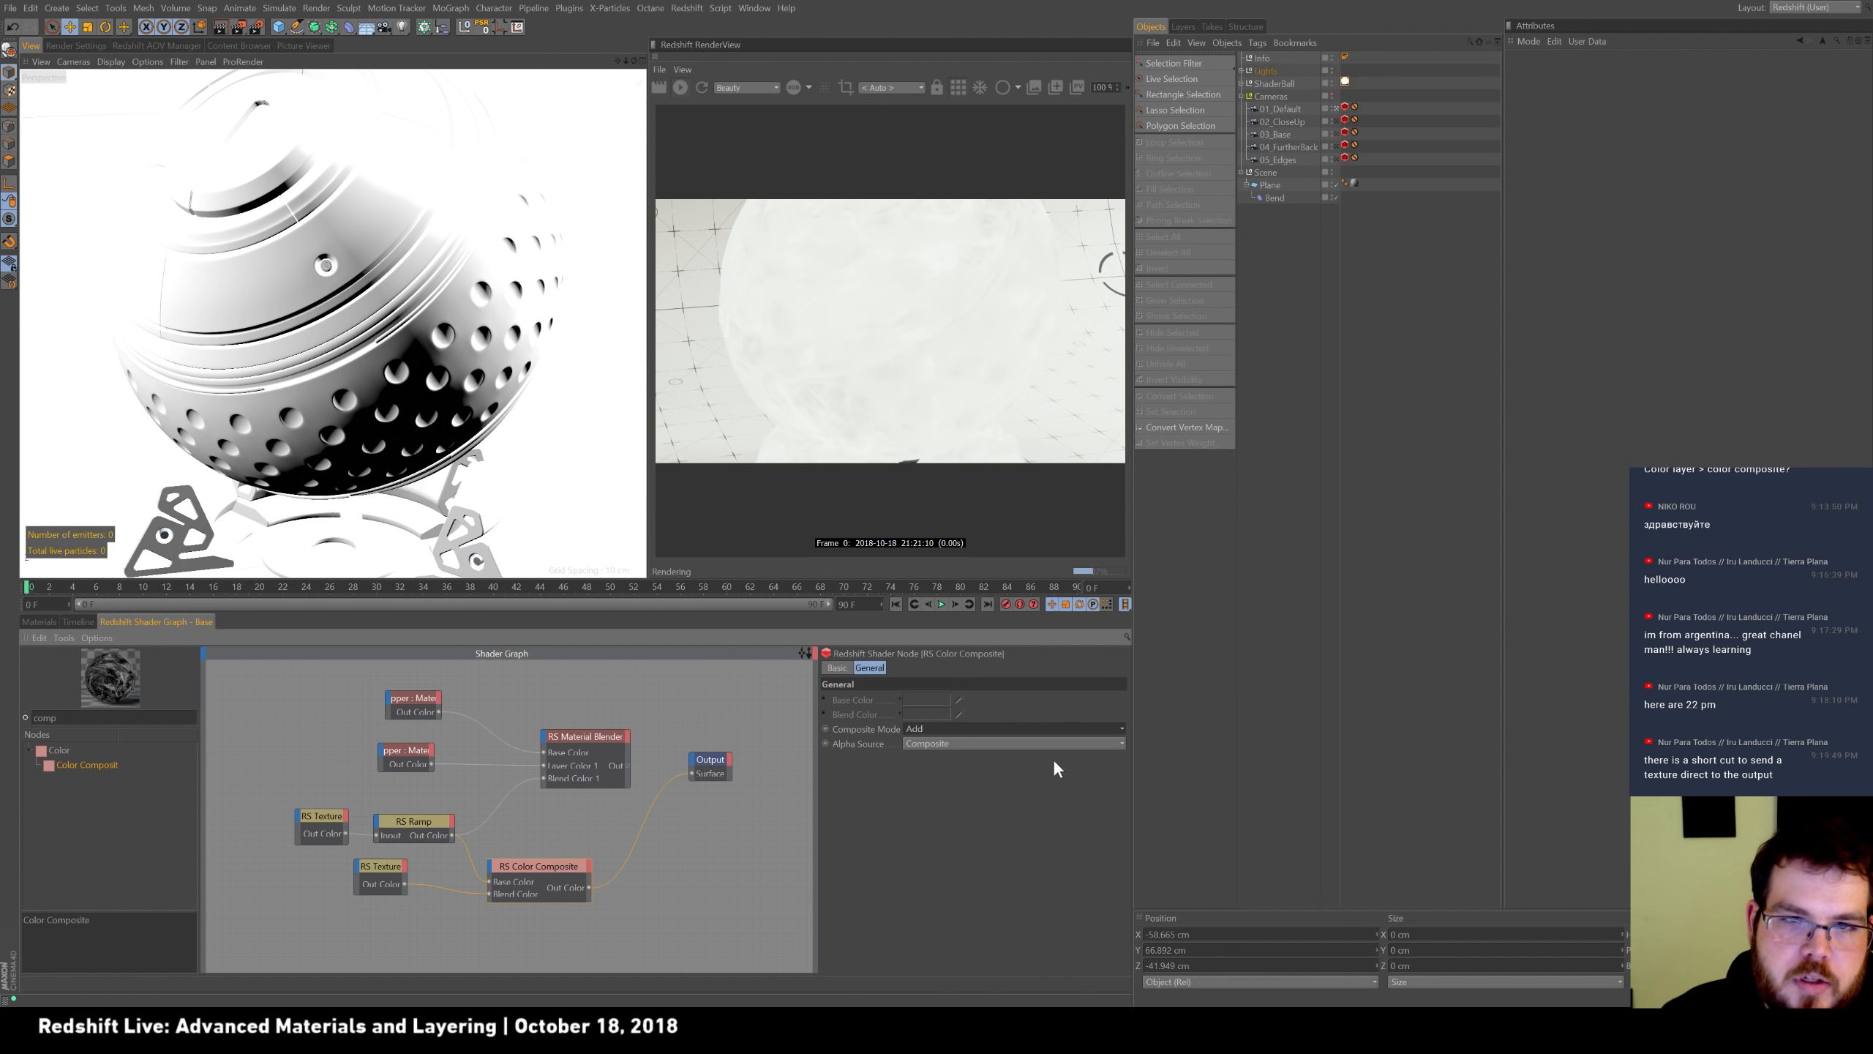
{"action": "left_click", "coordinate": [987, 729]}
{"action": "left_click", "coordinate": [963, 478]}
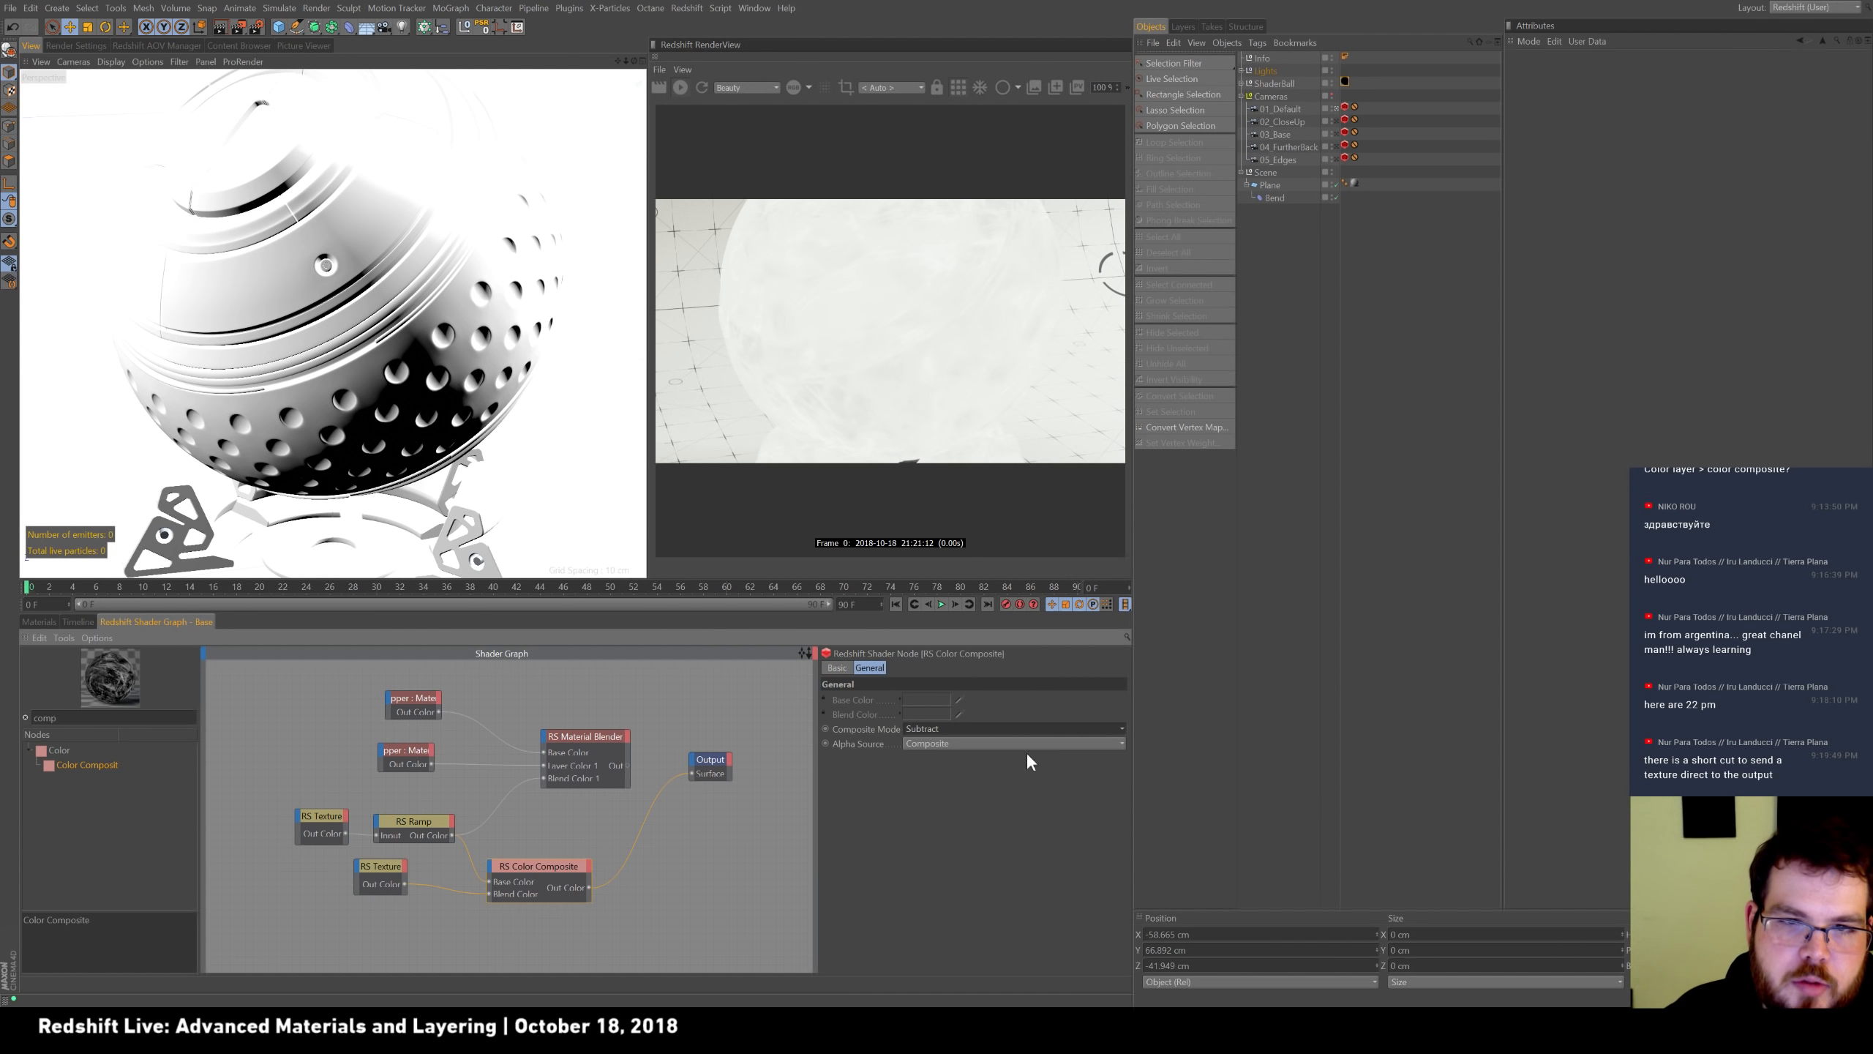
{"action": "left_click", "coordinate": [1000, 728]}
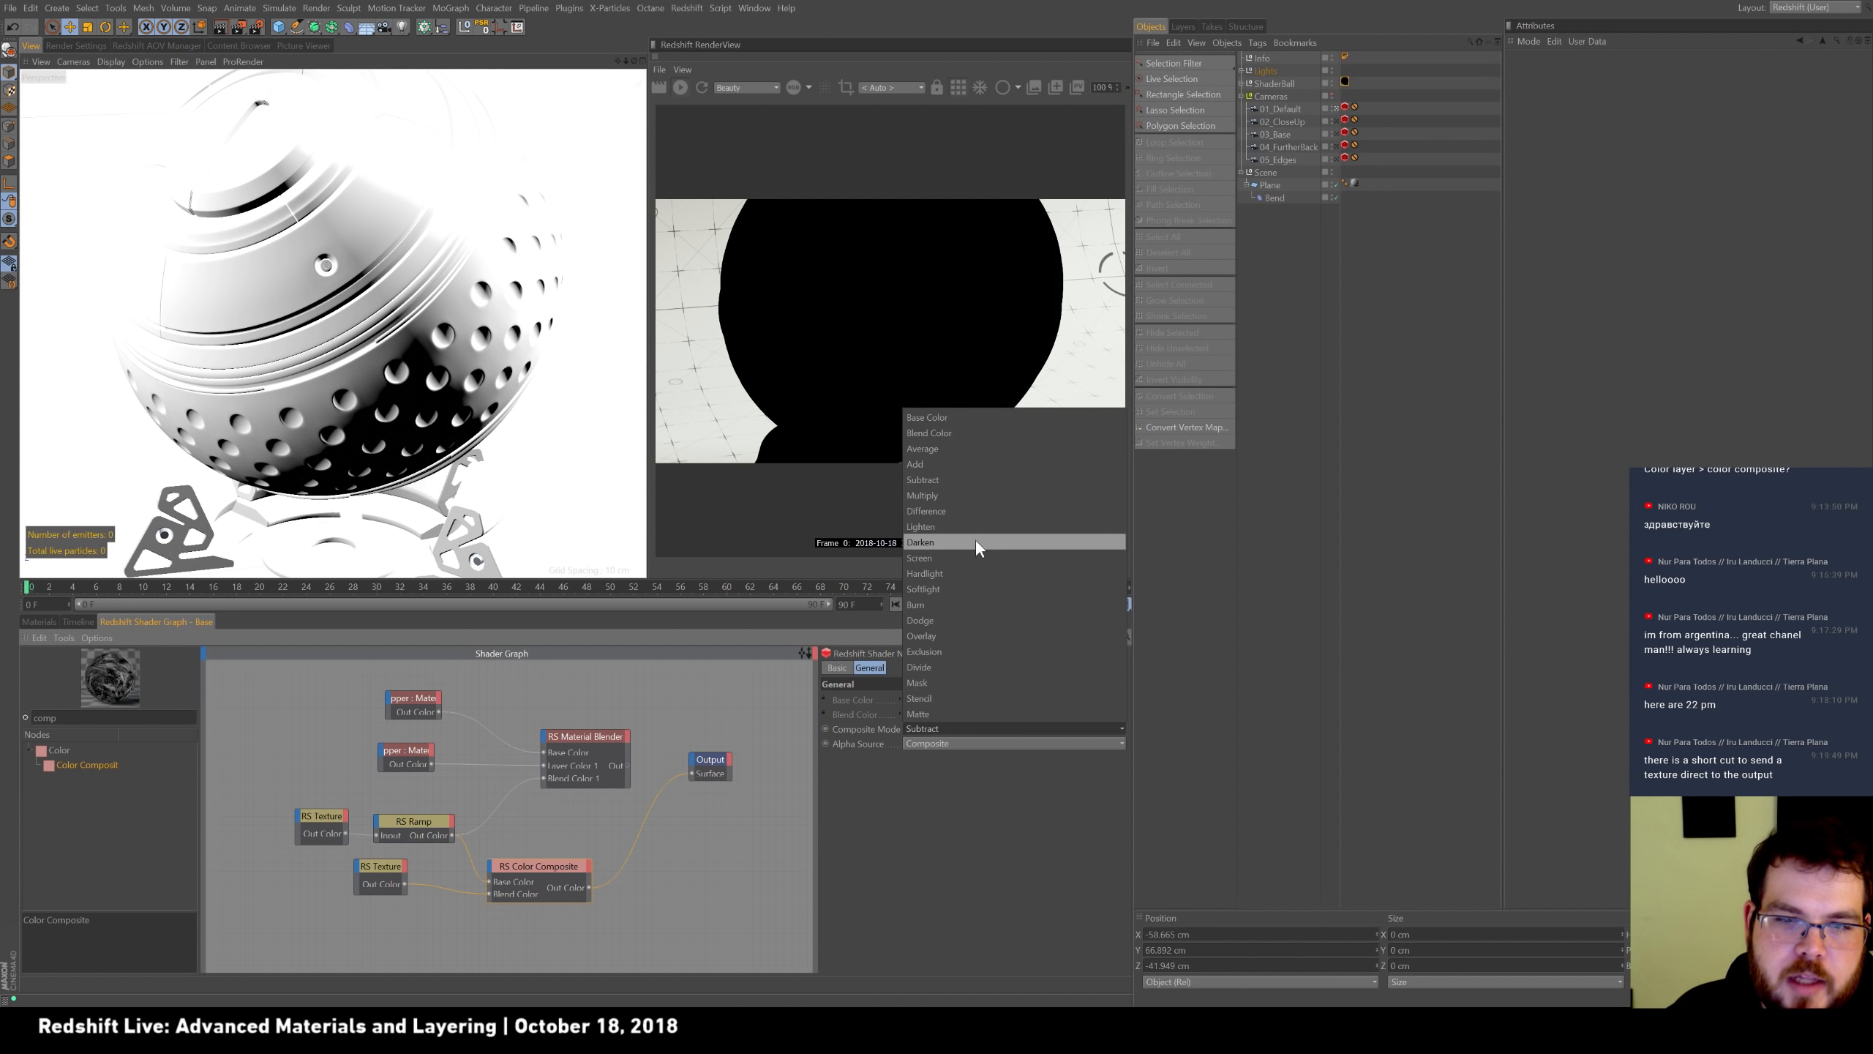
{"action": "left_click", "coordinate": [981, 511]}
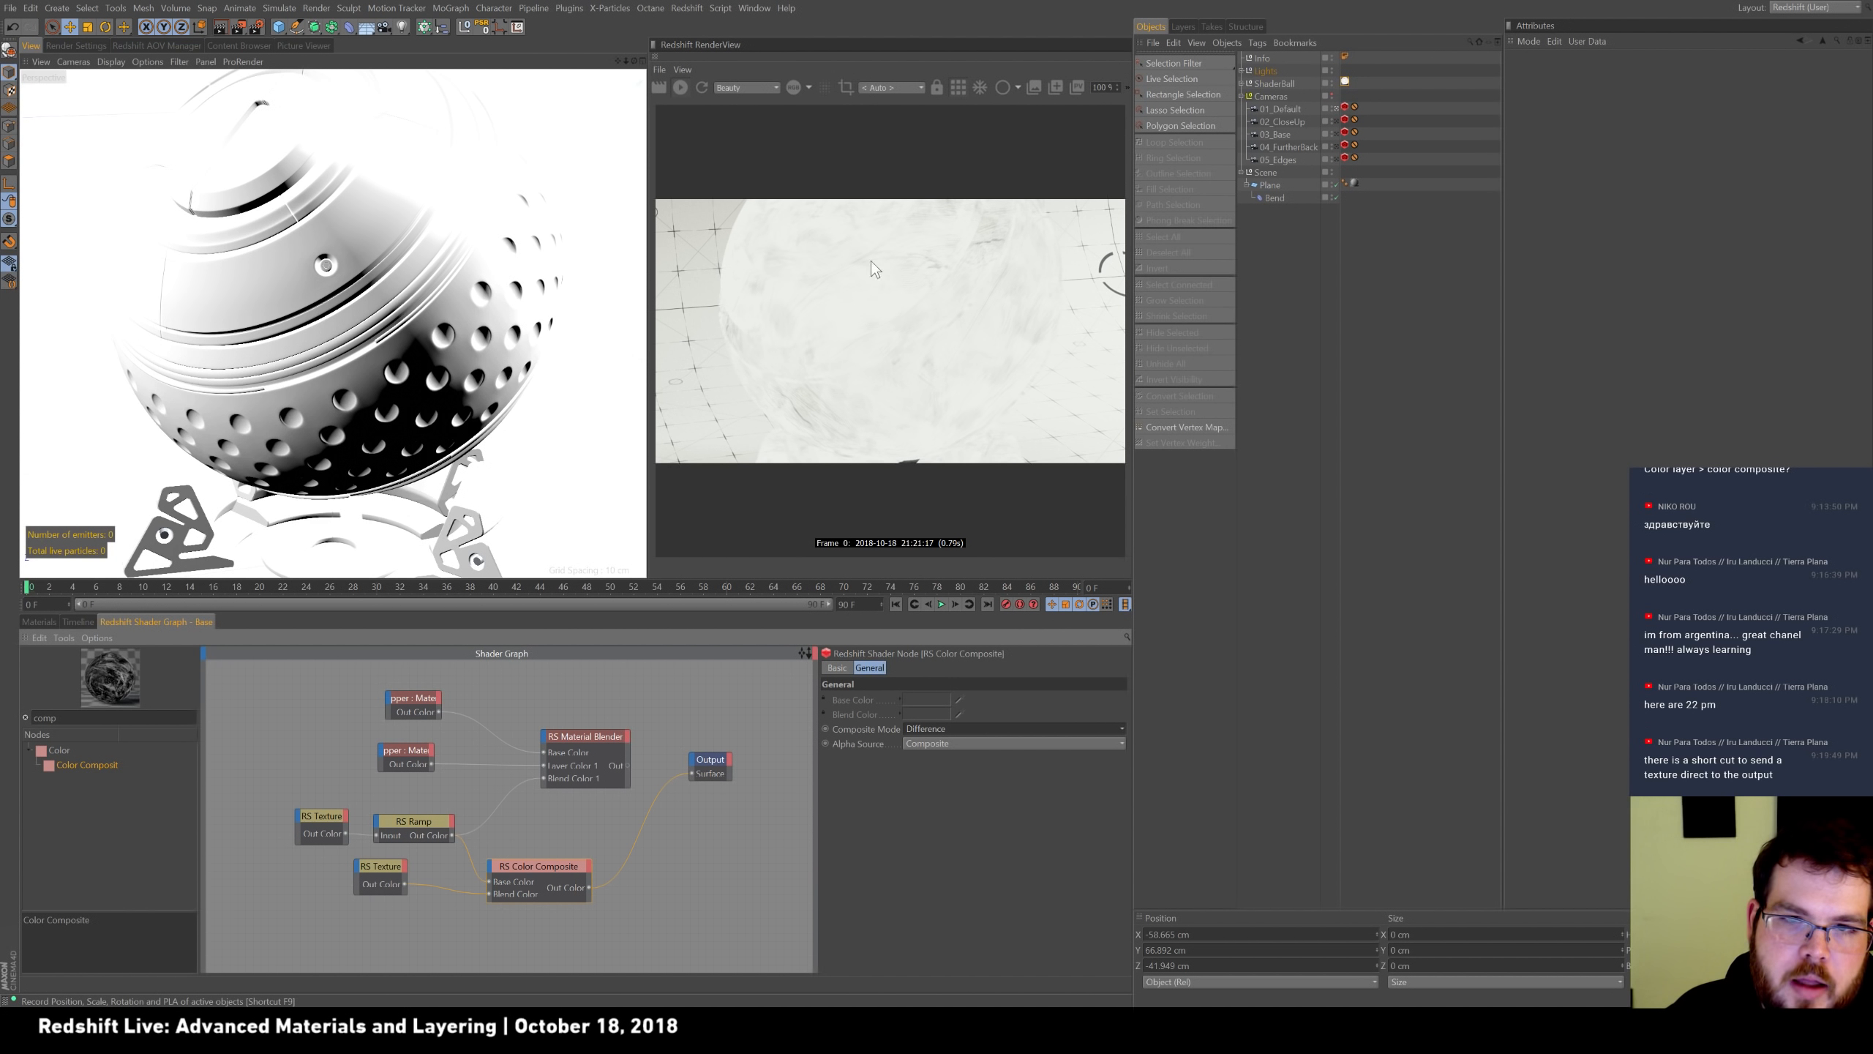
Try Blend Alpha and Base Alpha as the RS Color Composite's Alpha Source, and return it to Composite.
{"action": "left_click", "coordinate": [1082, 737]}
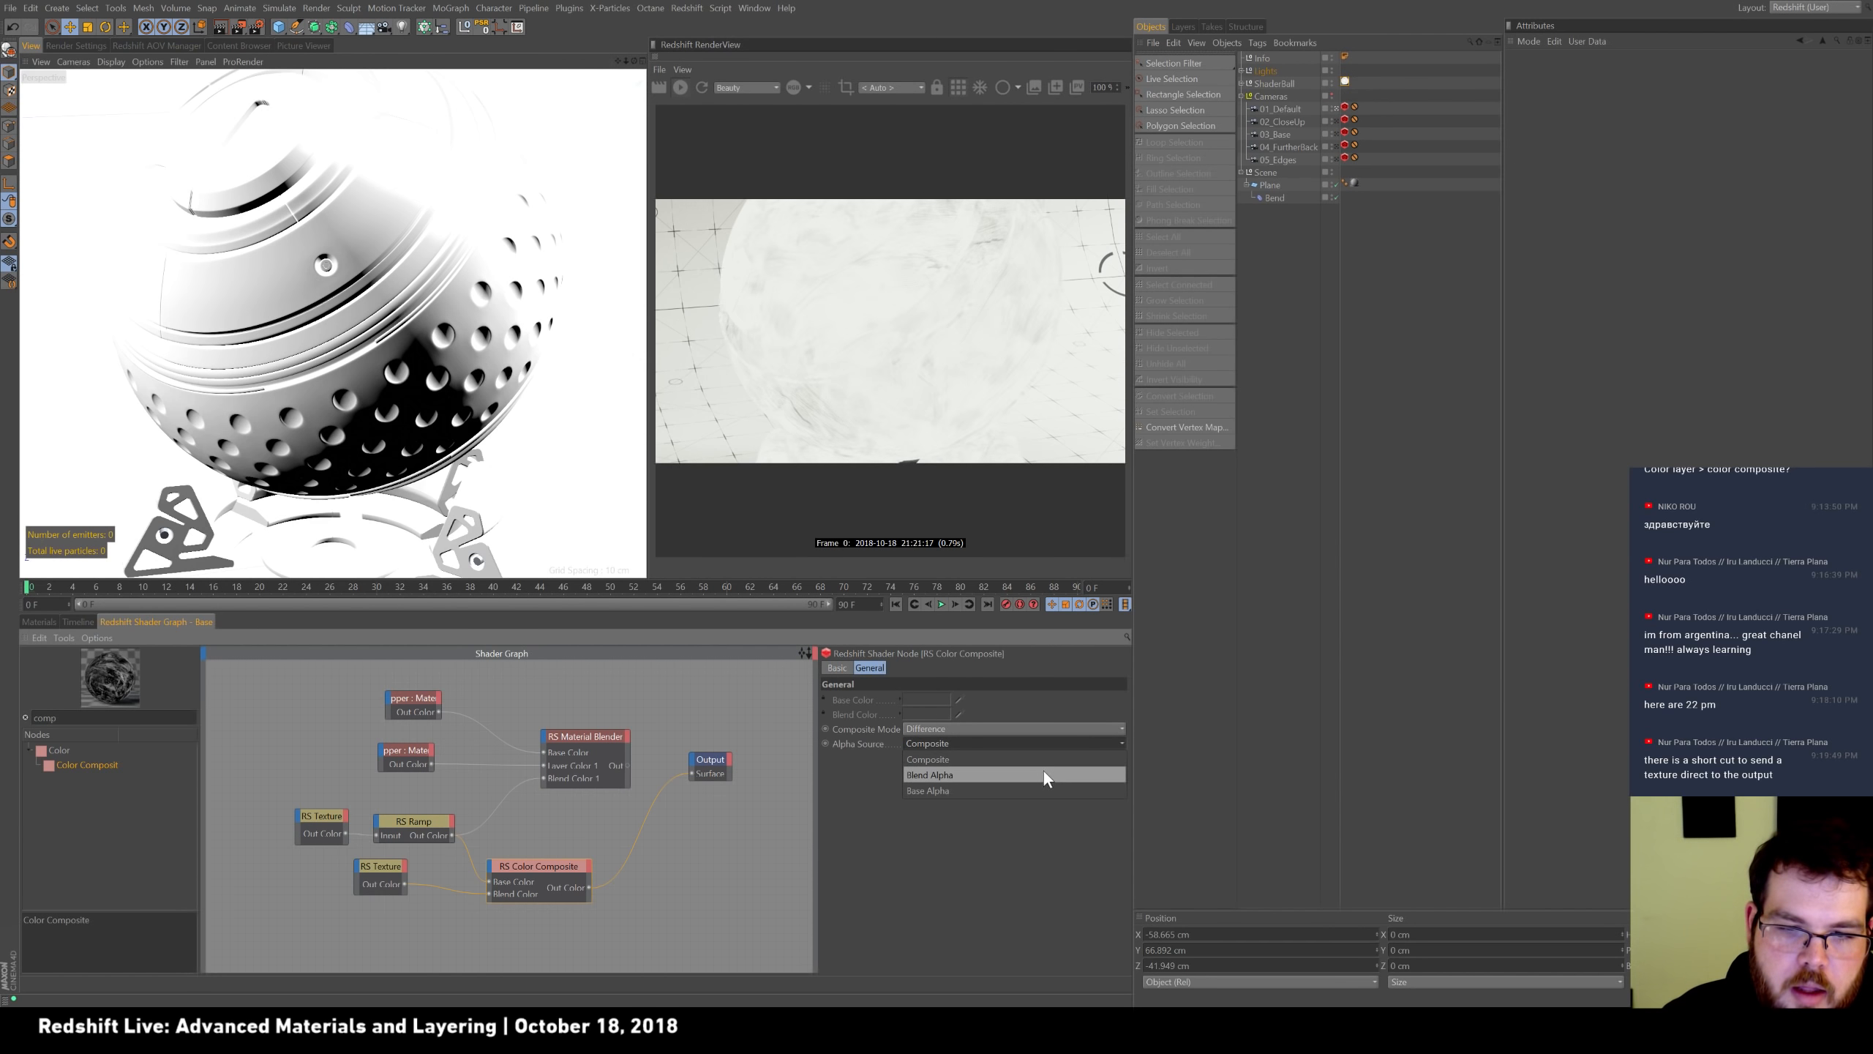
{"action": "left_click", "coordinate": [1044, 770]}
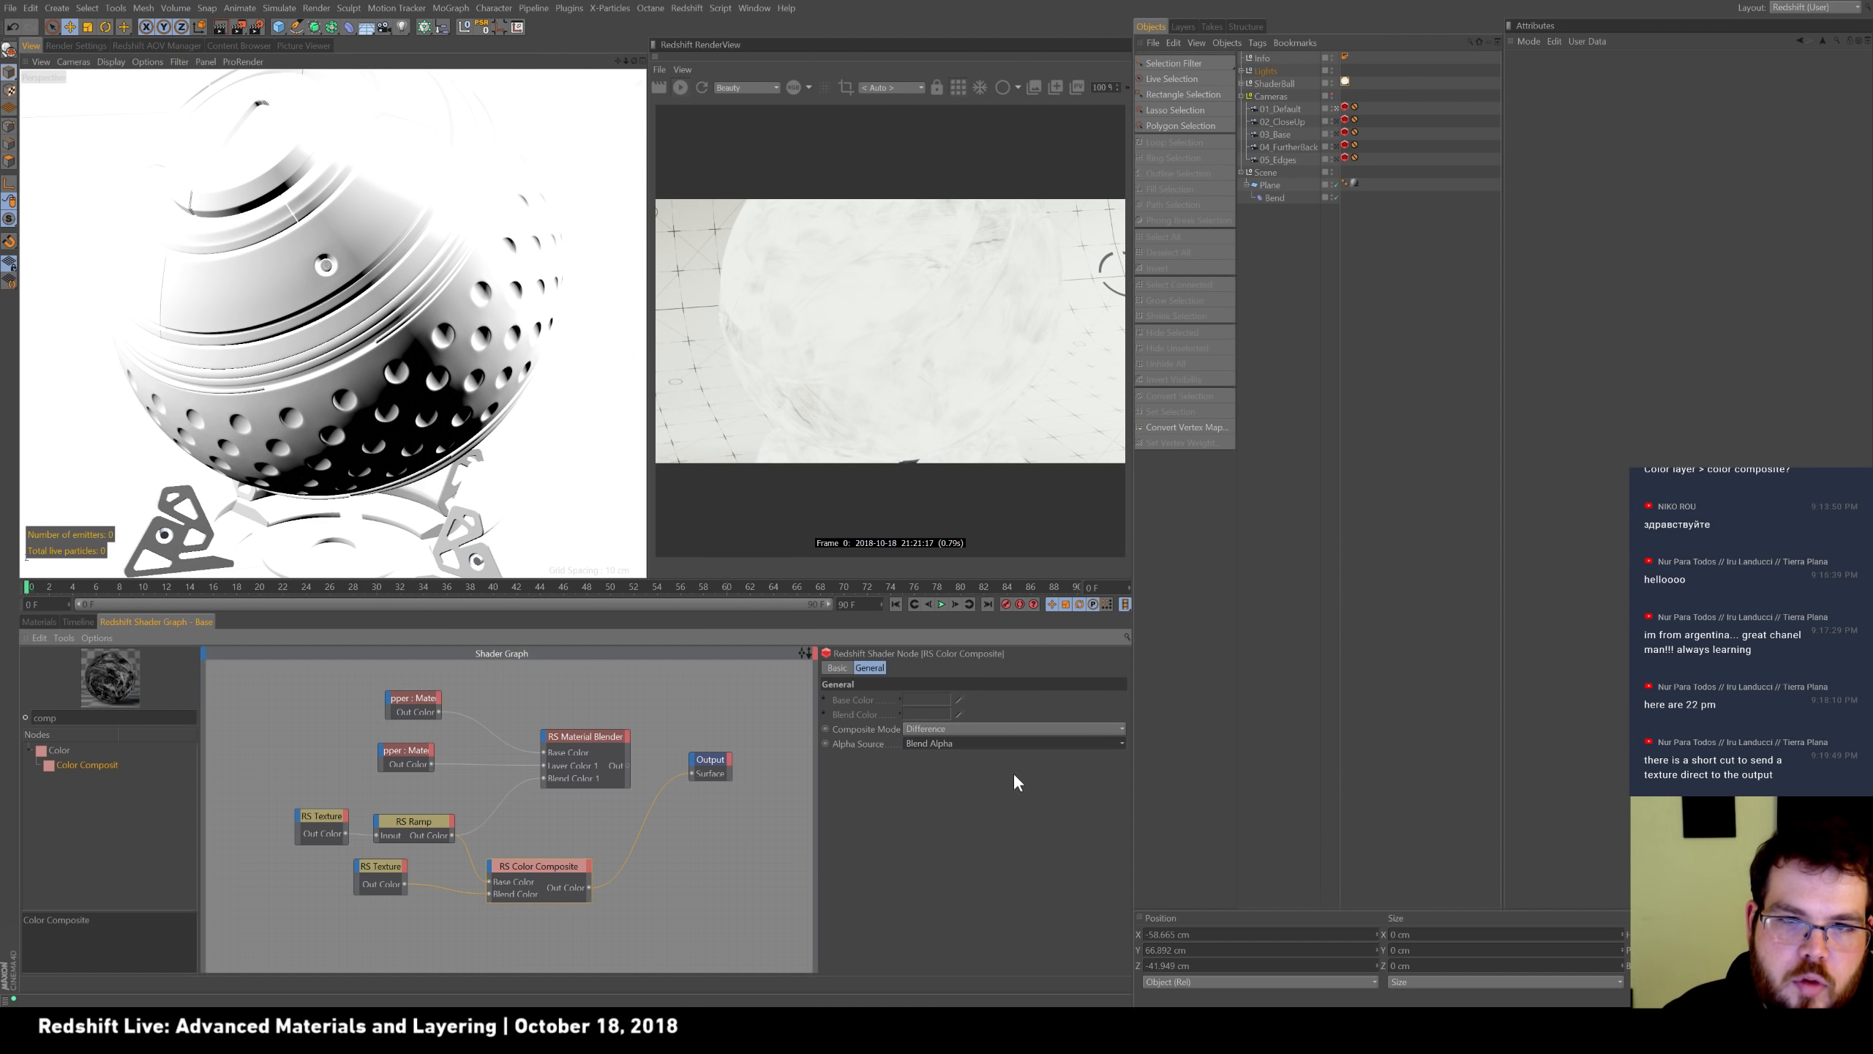
{"action": "left_click", "coordinate": [976, 744]}
{"action": "left_click", "coordinate": [970, 786]}
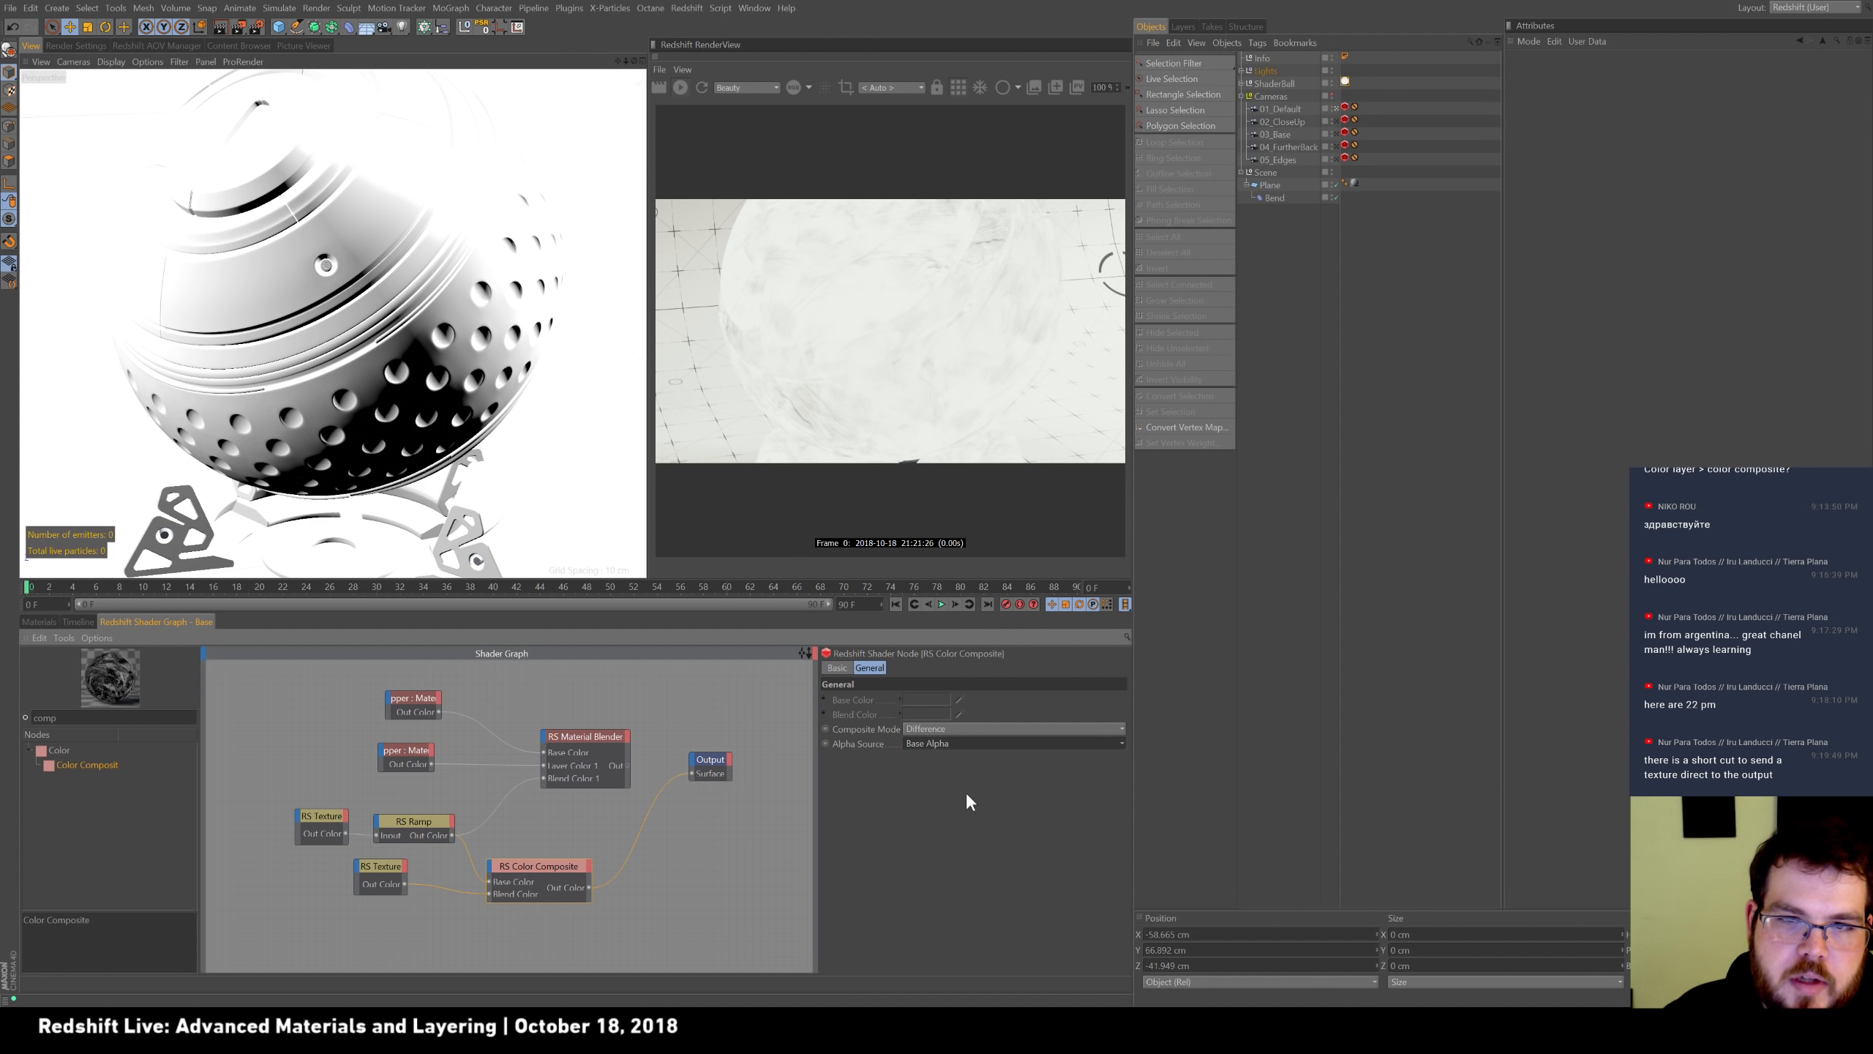
{"action": "left_click", "coordinate": [979, 744]}
{"action": "left_click", "coordinate": [974, 757]}
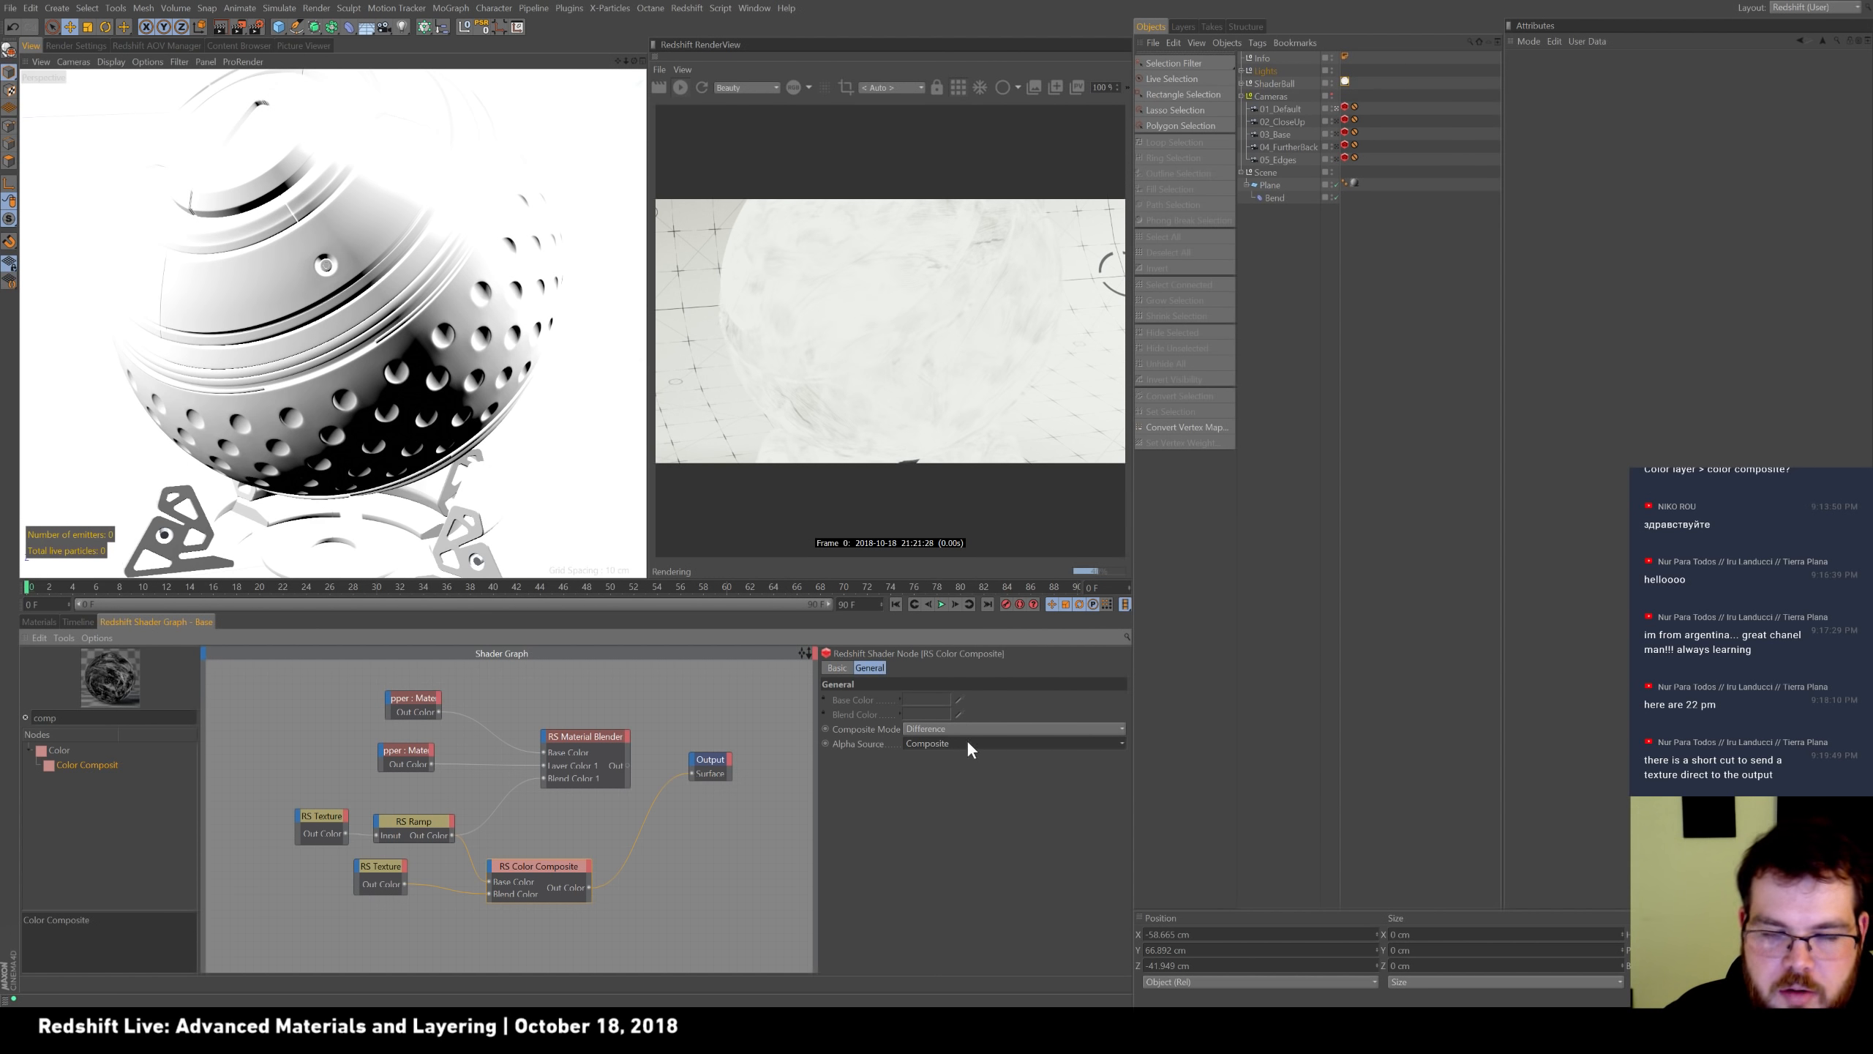
{"action": "left_click", "coordinate": [998, 728]}
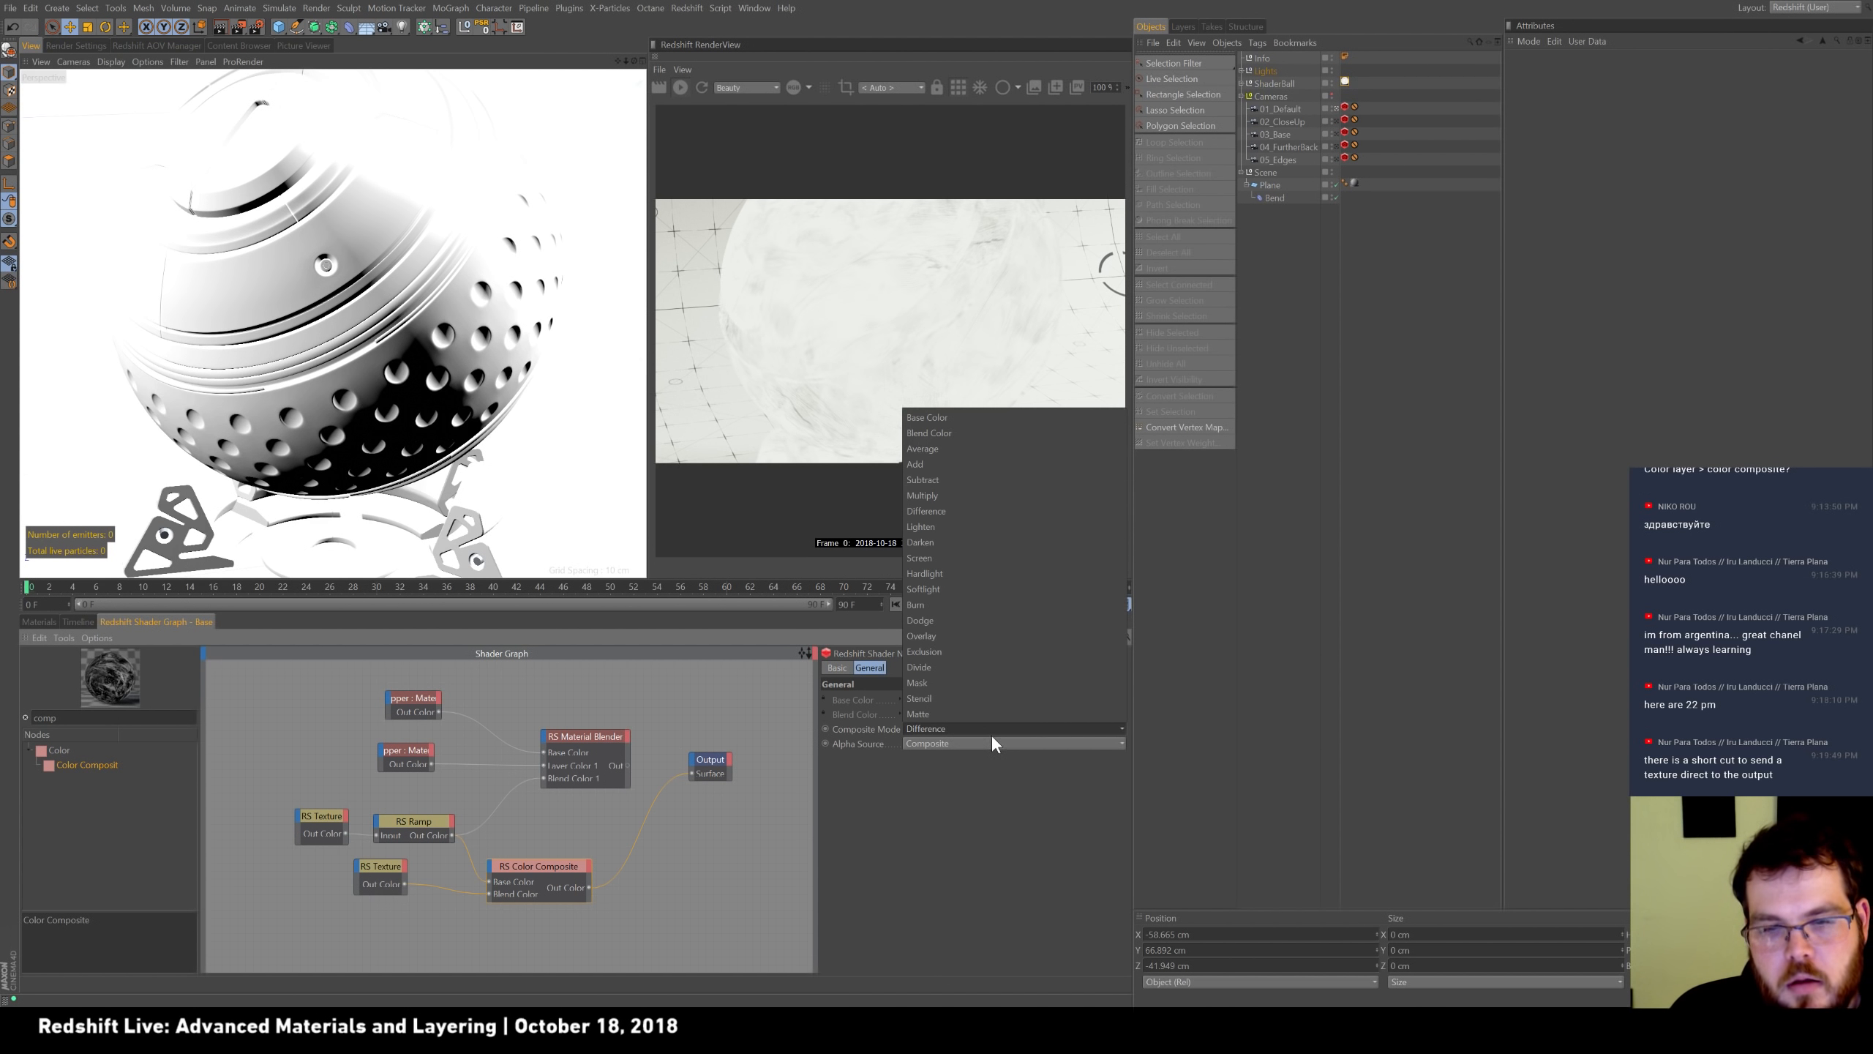
{"action": "left_click", "coordinate": [906, 799]}
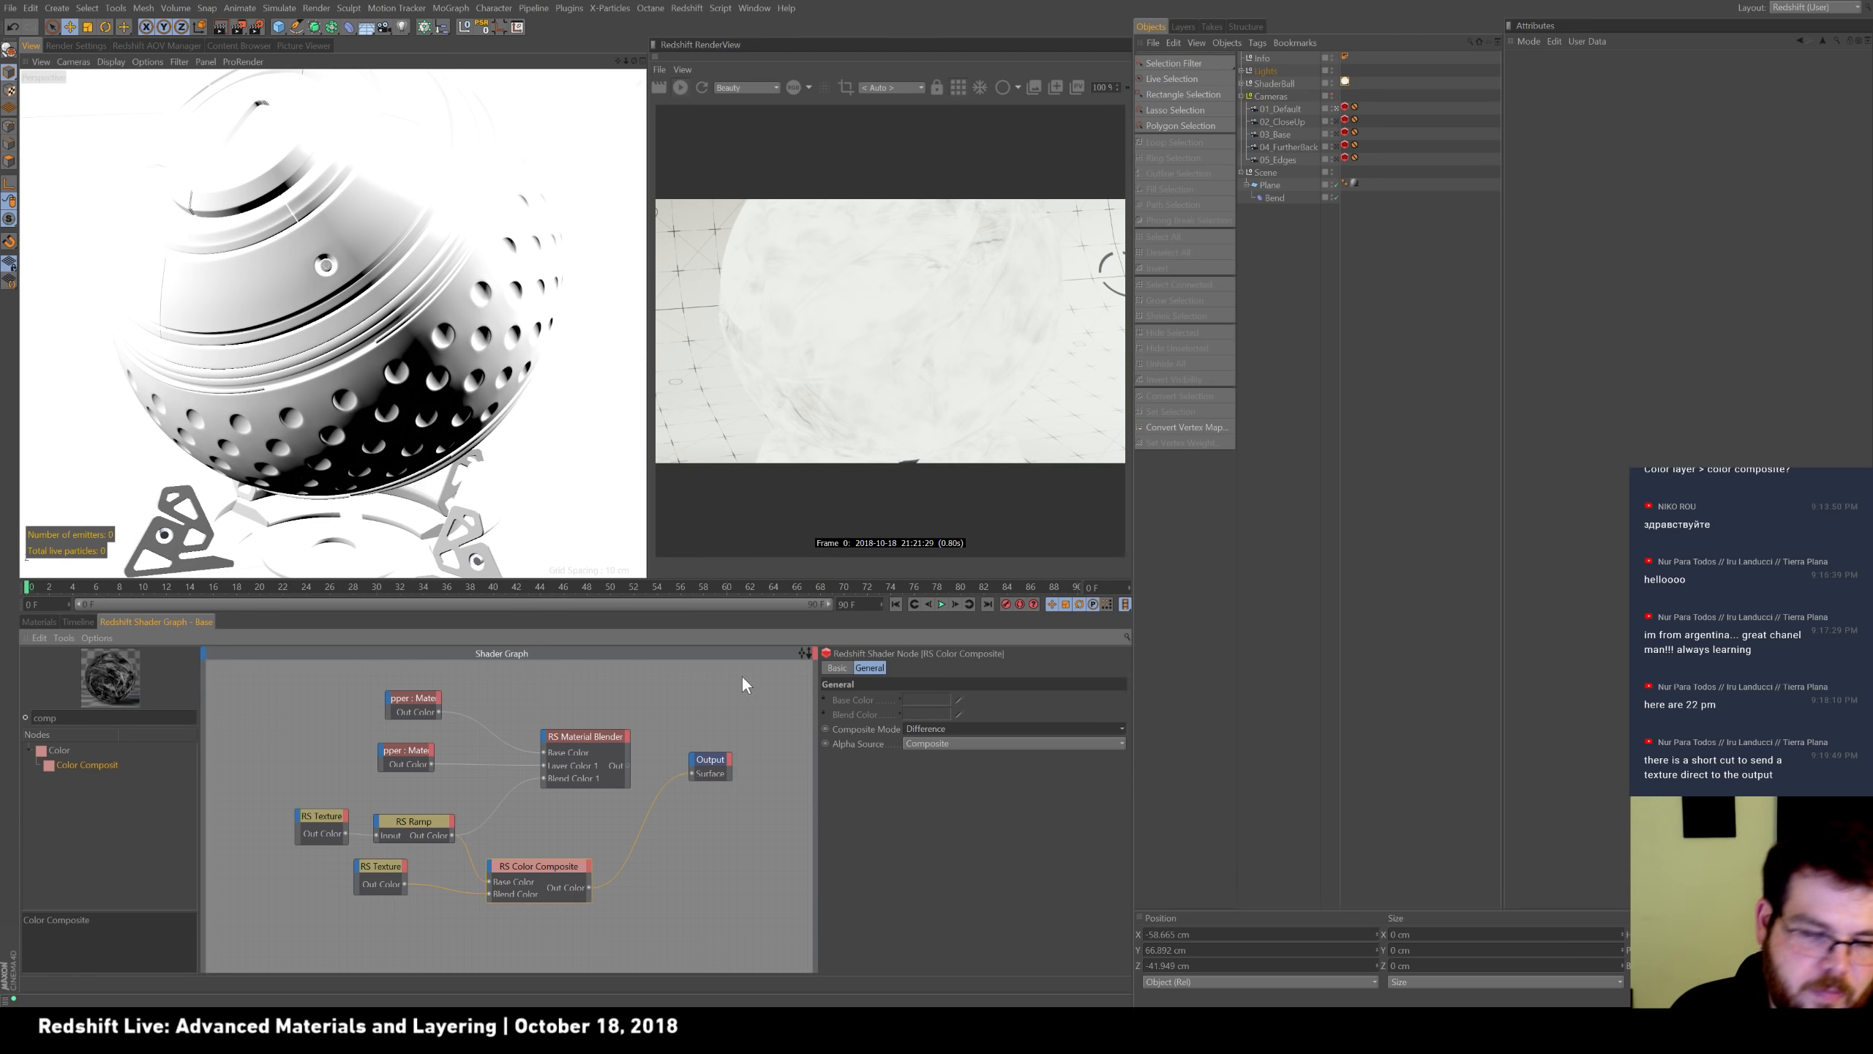
{"action": "left_click", "coordinate": [985, 726]}
{"action": "left_click", "coordinate": [568, 892]}
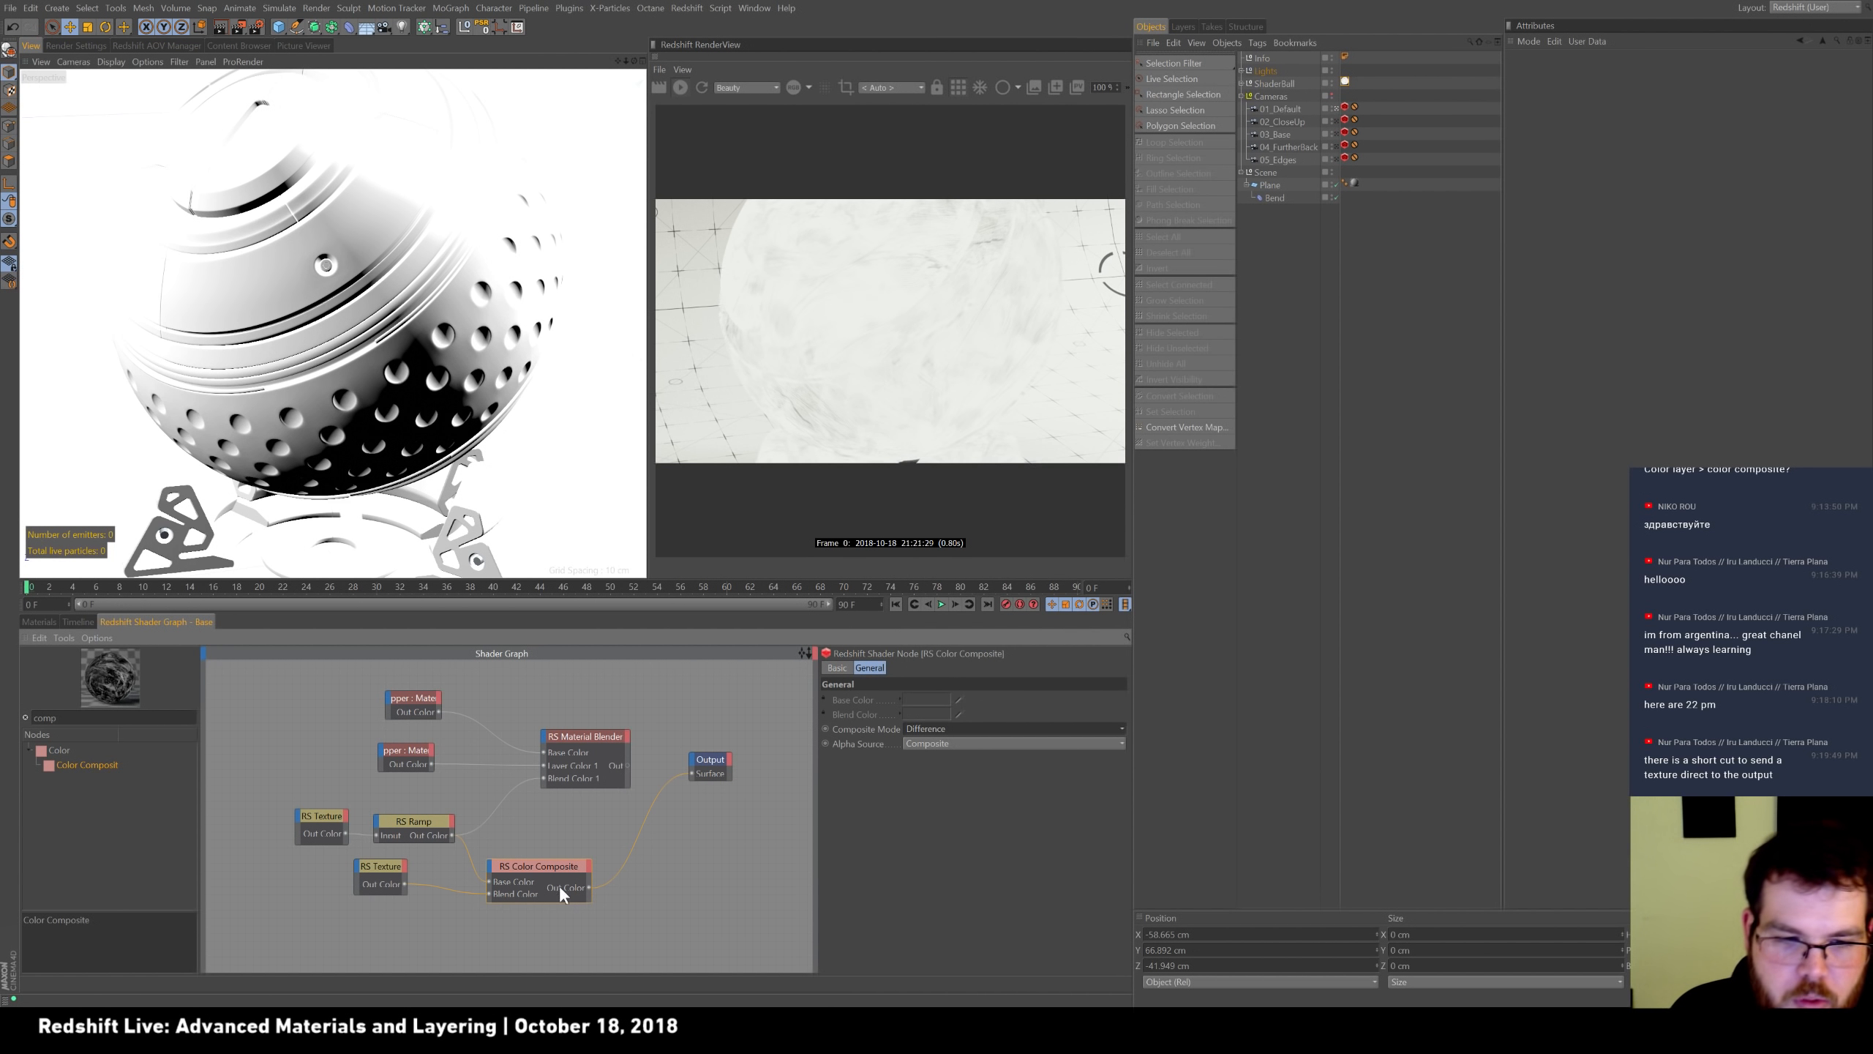
Find the Color Layer node with the search term "layer" and add it below the RS Color Composite.
{"action": "double_click", "coordinate": [45, 717]}
{"action": "type", "text": "layer"}
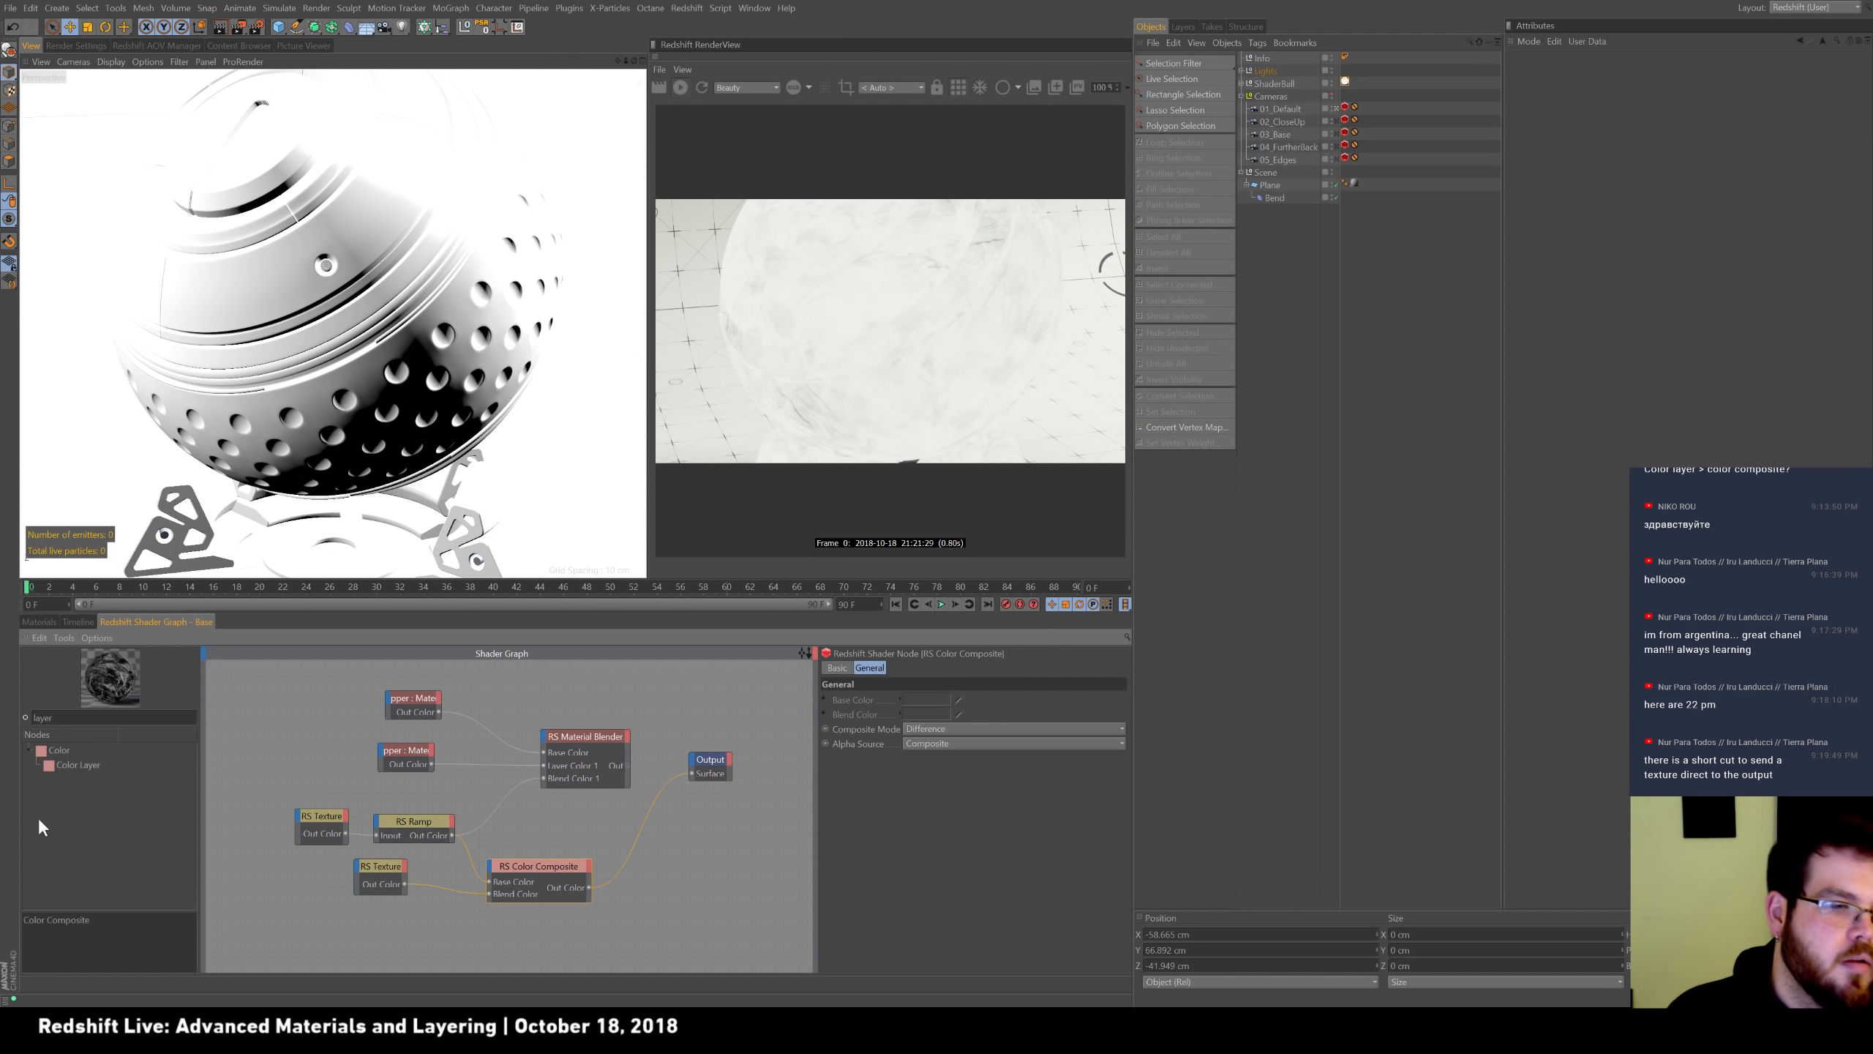
{"action": "left_click_drag", "start_coordinate": [88, 762], "coordinate": [554, 965]}
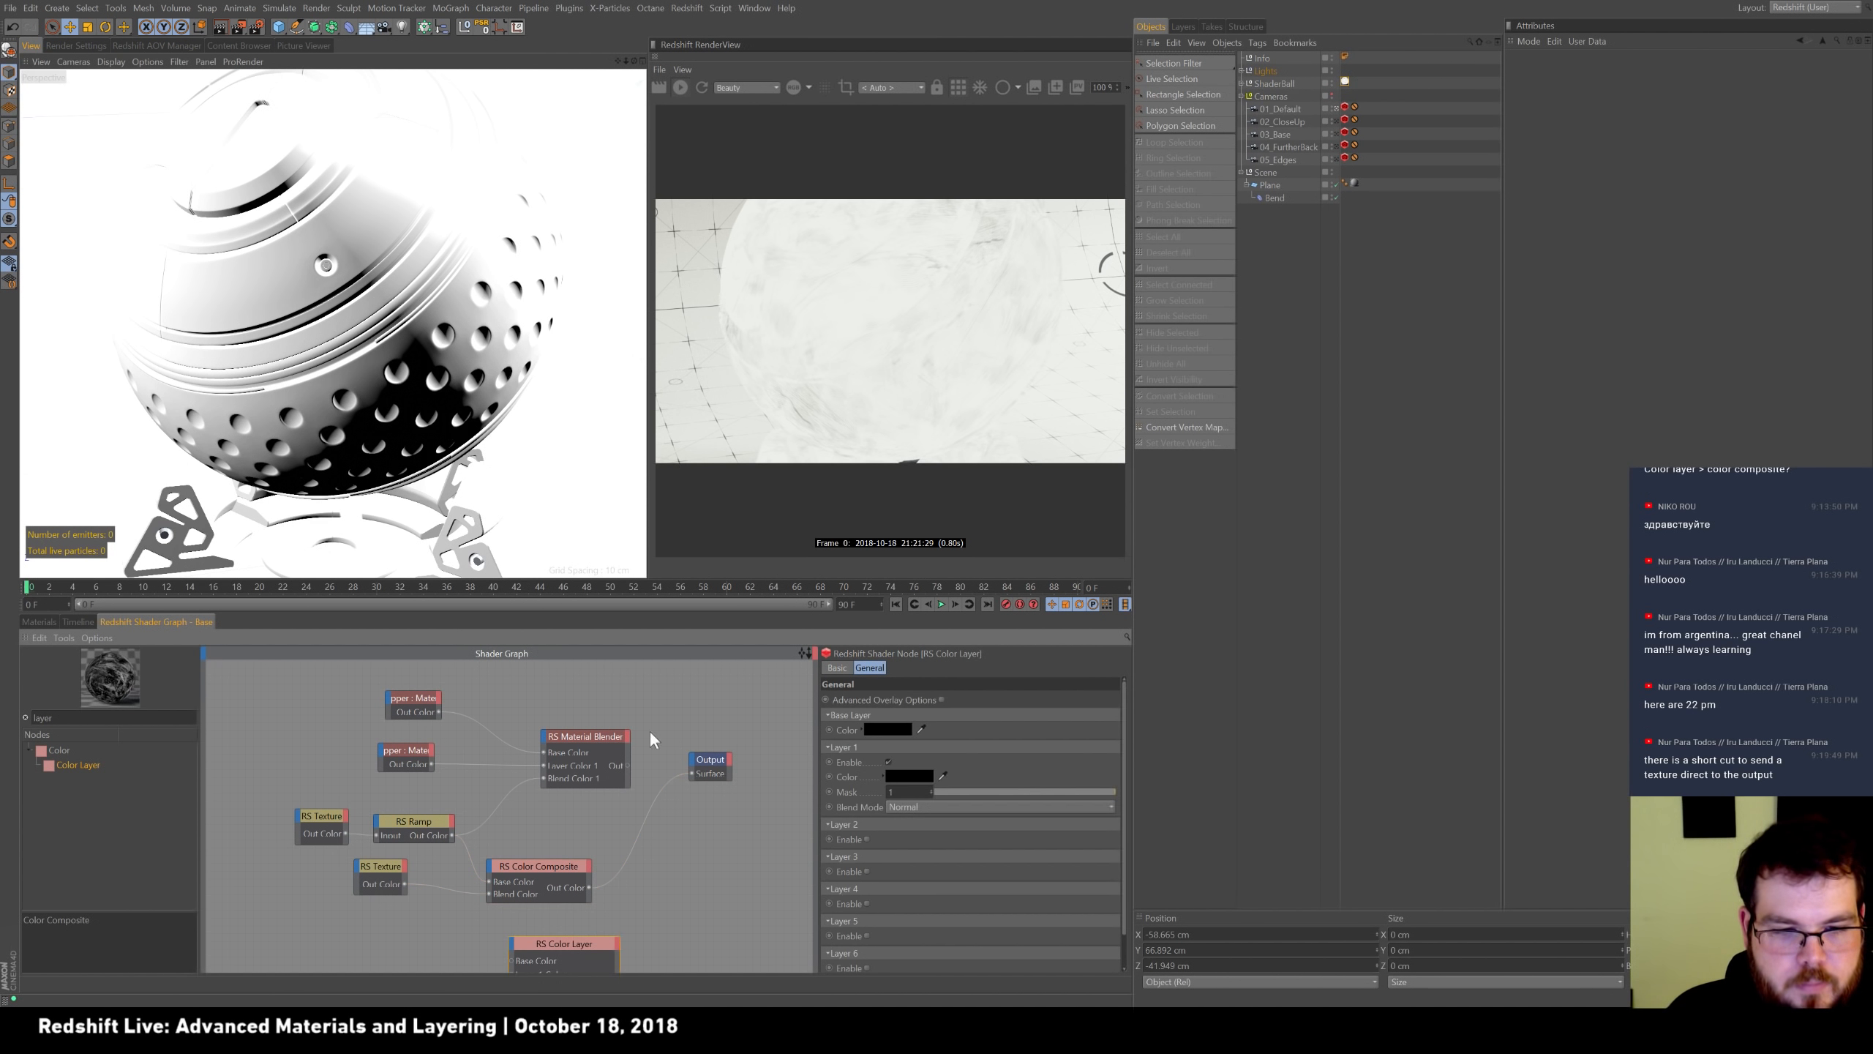
Connect the RS Ramp to the RS Color Layer's Base Color, the lower RS Texture to Layer 1 Color, and the layer node to Output Surface.
{"action": "middle_click_drag", "start_coordinate": [673, 876], "coordinate": [676, 779]}
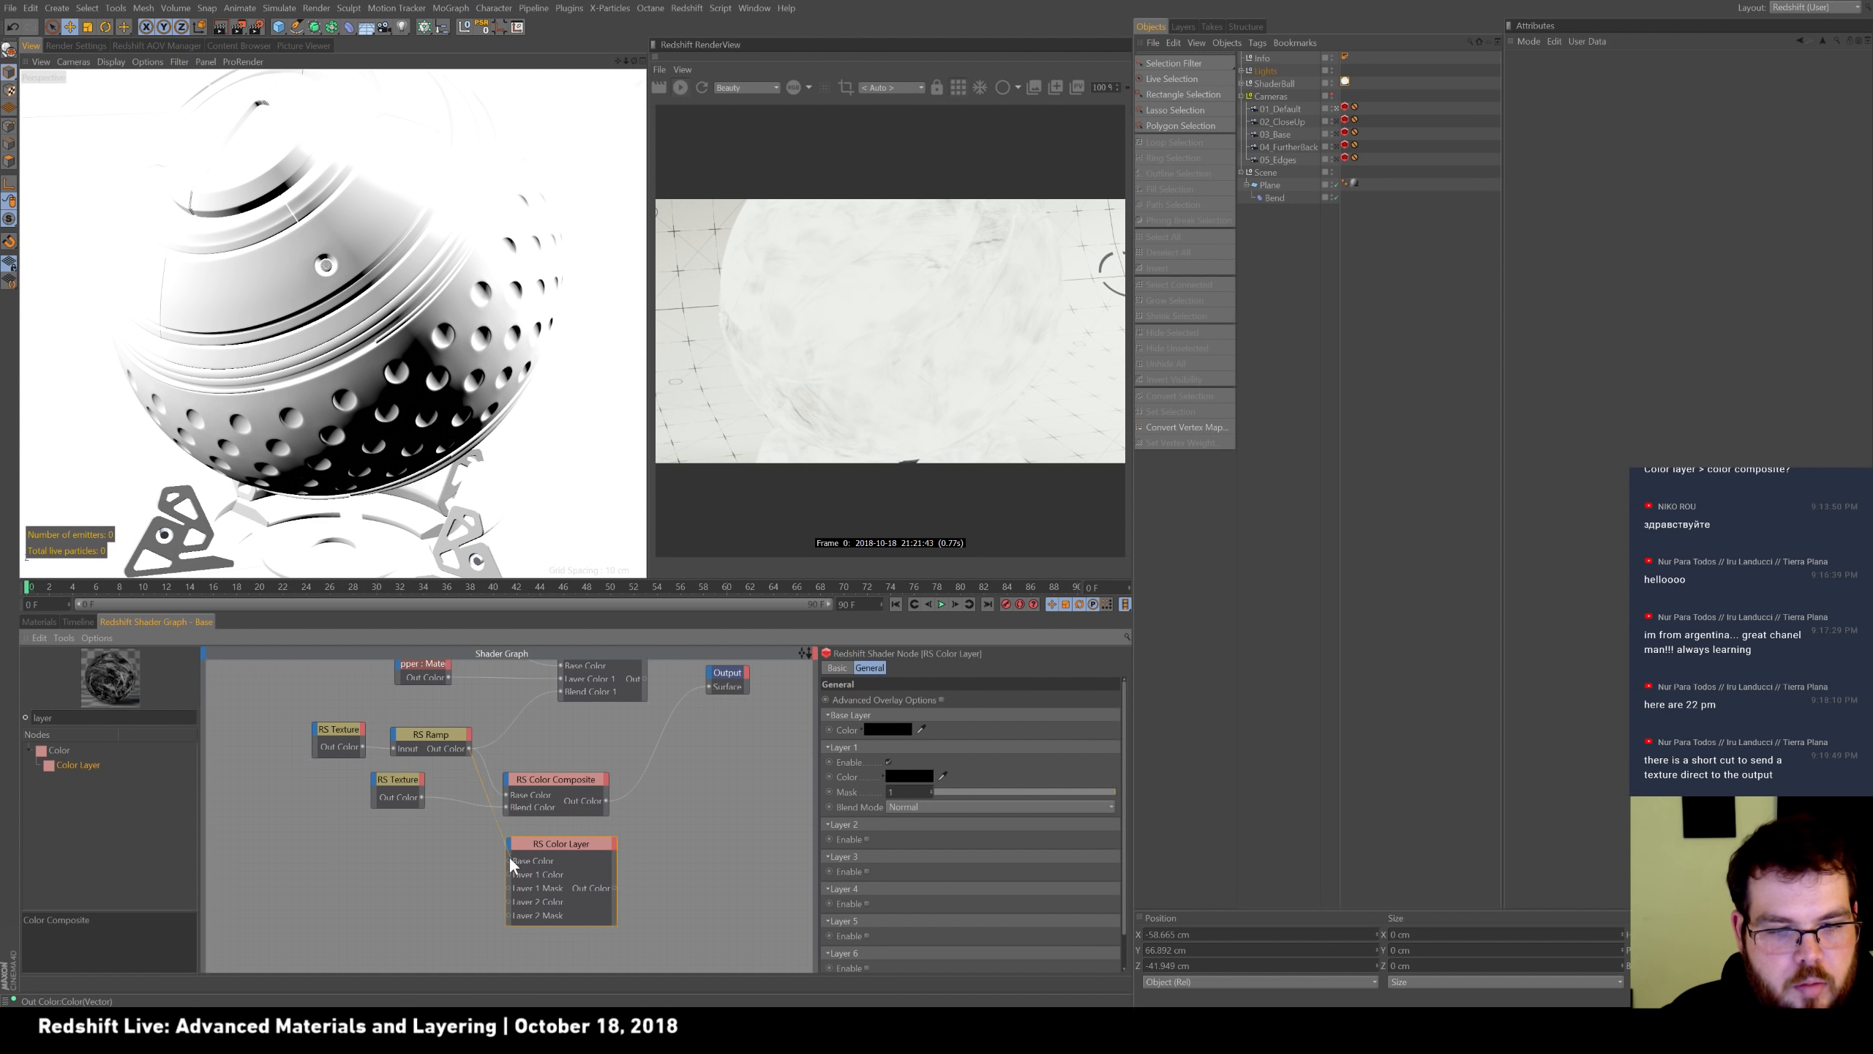
{"action": "left_click_drag", "start_coordinate": [508, 861], "coordinate": [508, 860]}
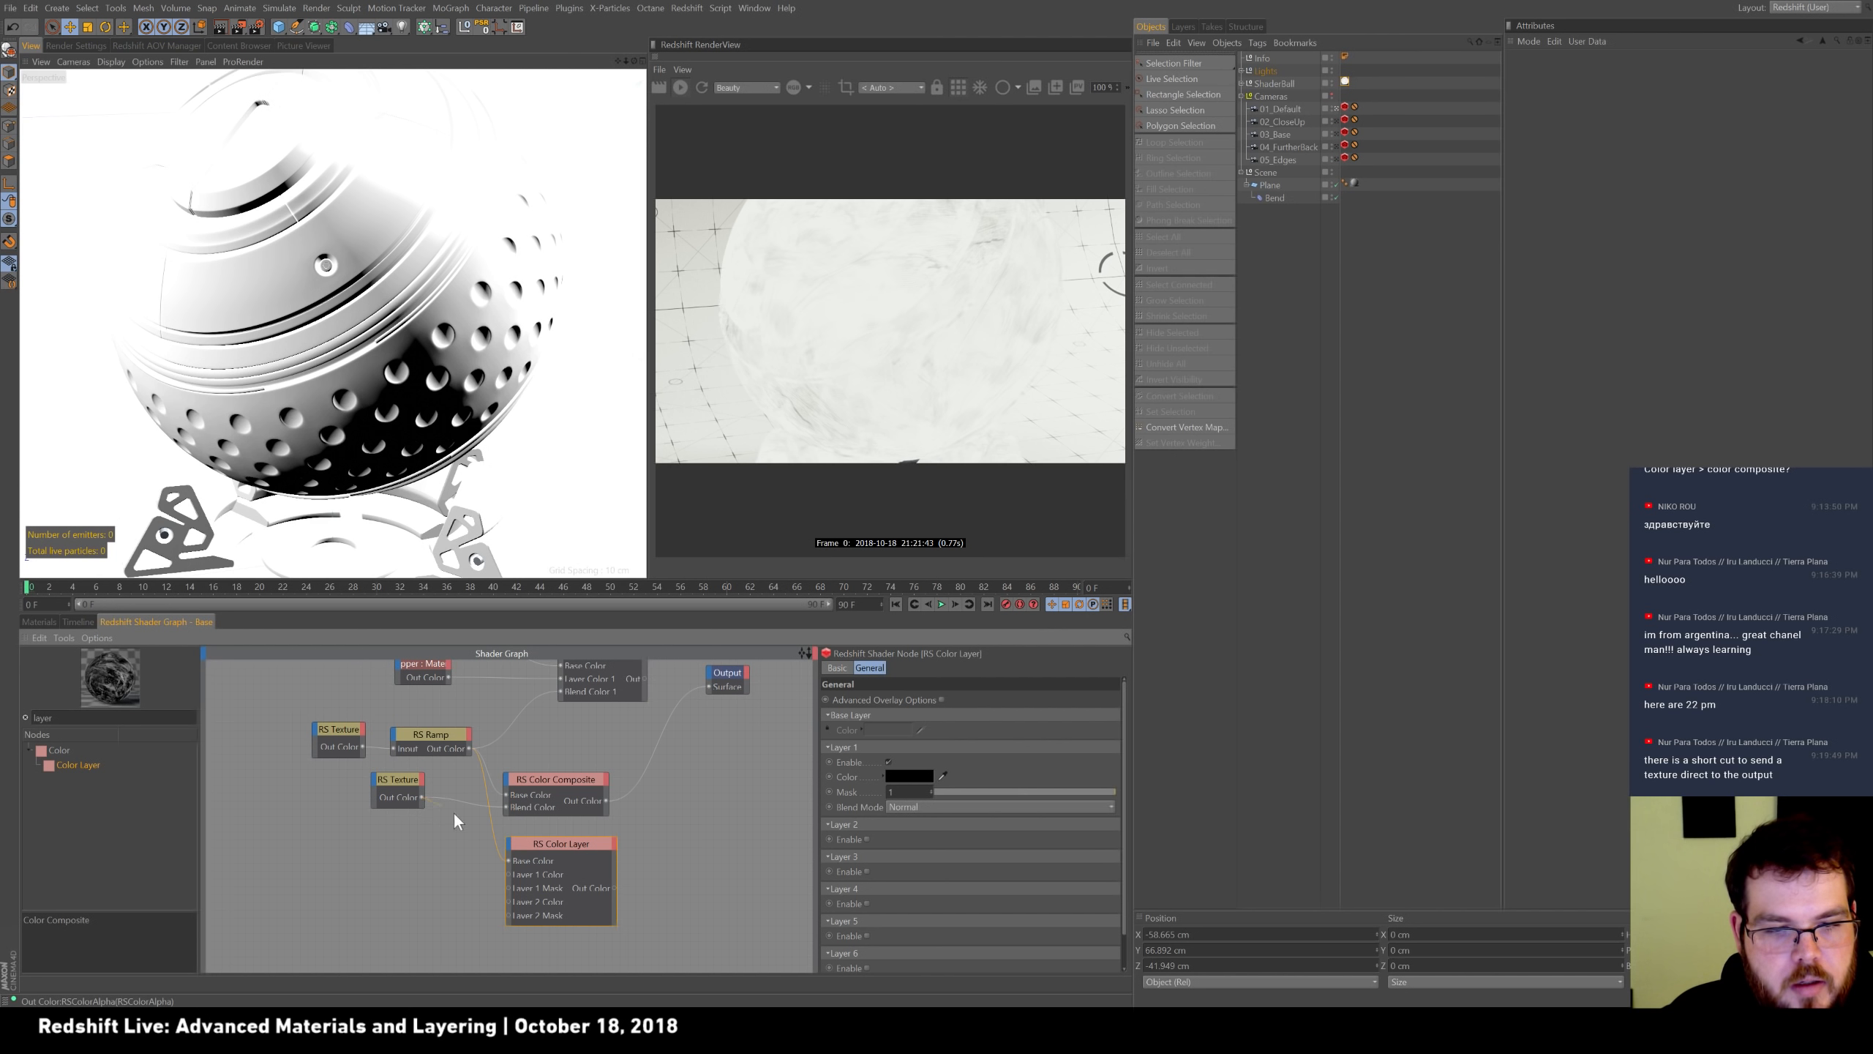
{"action": "left_click_drag", "start_coordinate": [509, 873], "coordinate": [509, 874]}
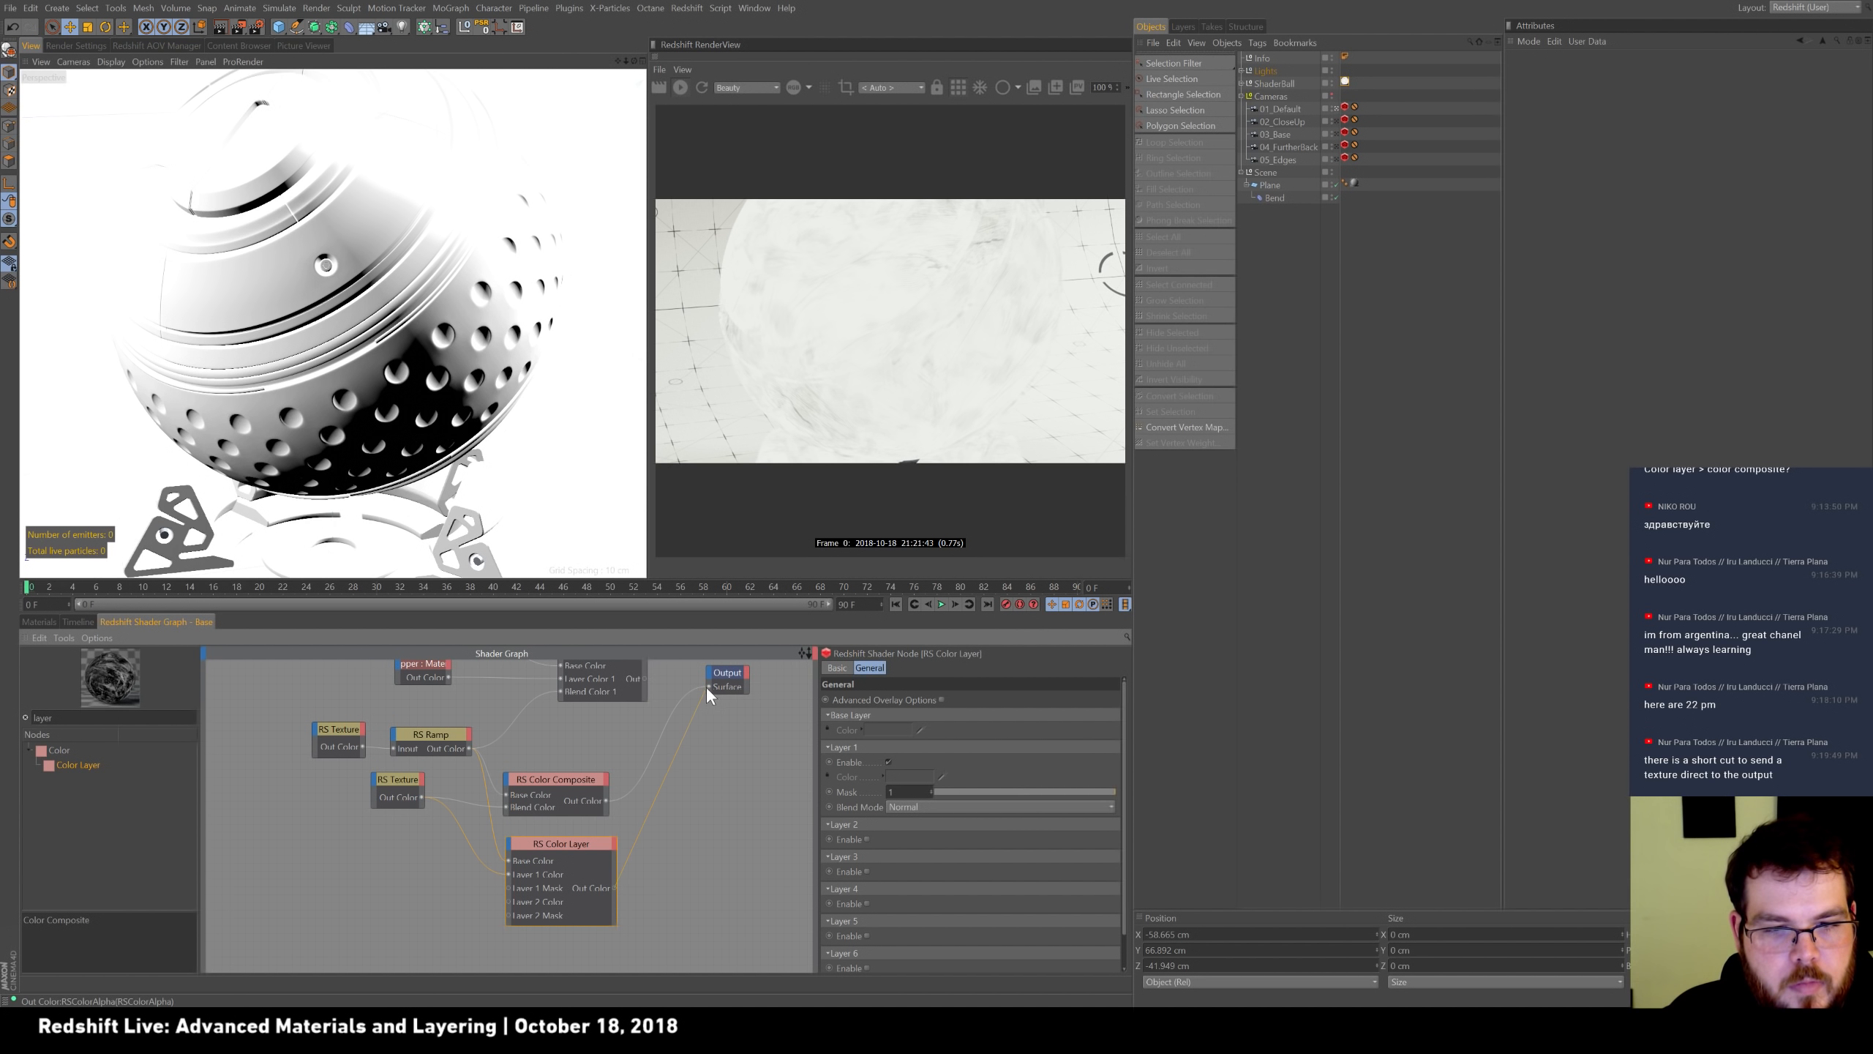
Set the RS Color Layer's Layer 1 Blend Mode to Difference and compare its result with the RS Color Composite by swapping the Output Surface connection.
{"action": "left_click", "coordinate": [563, 791]}
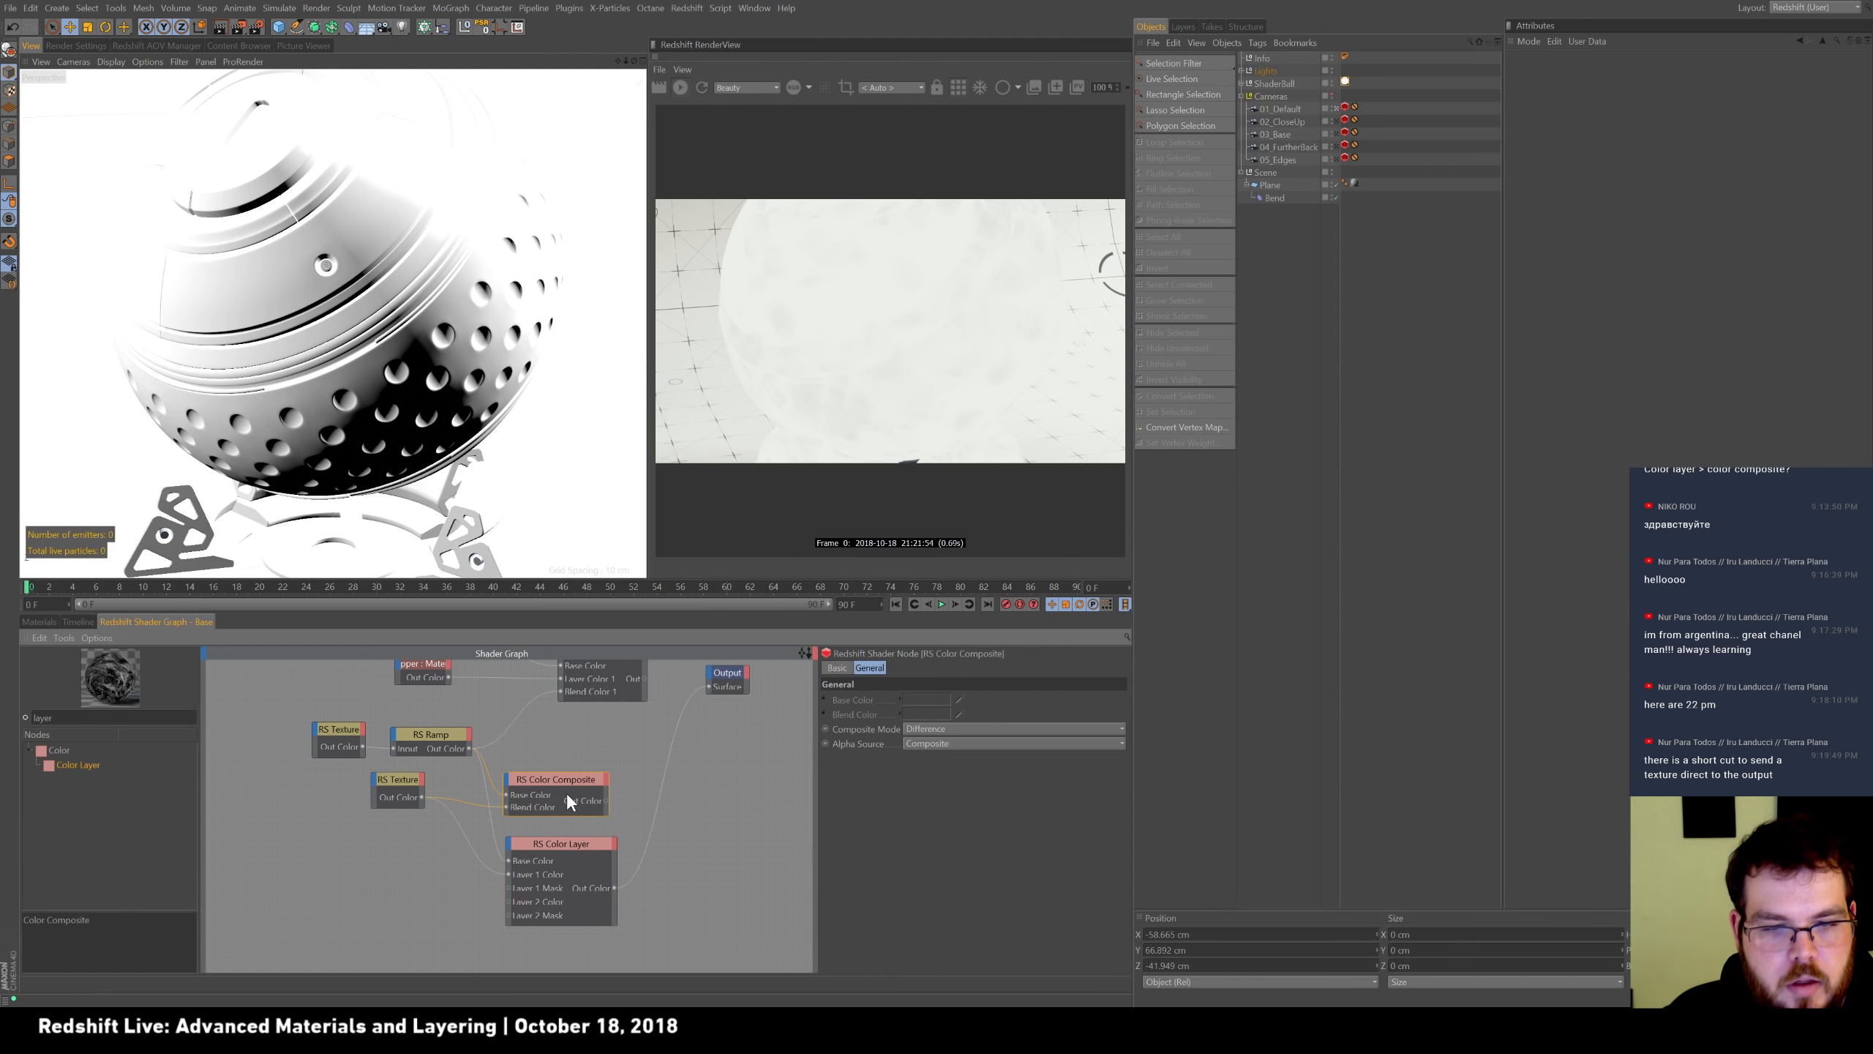
{"action": "left_click", "coordinate": [567, 862]}
{"action": "left_click", "coordinate": [986, 806]}
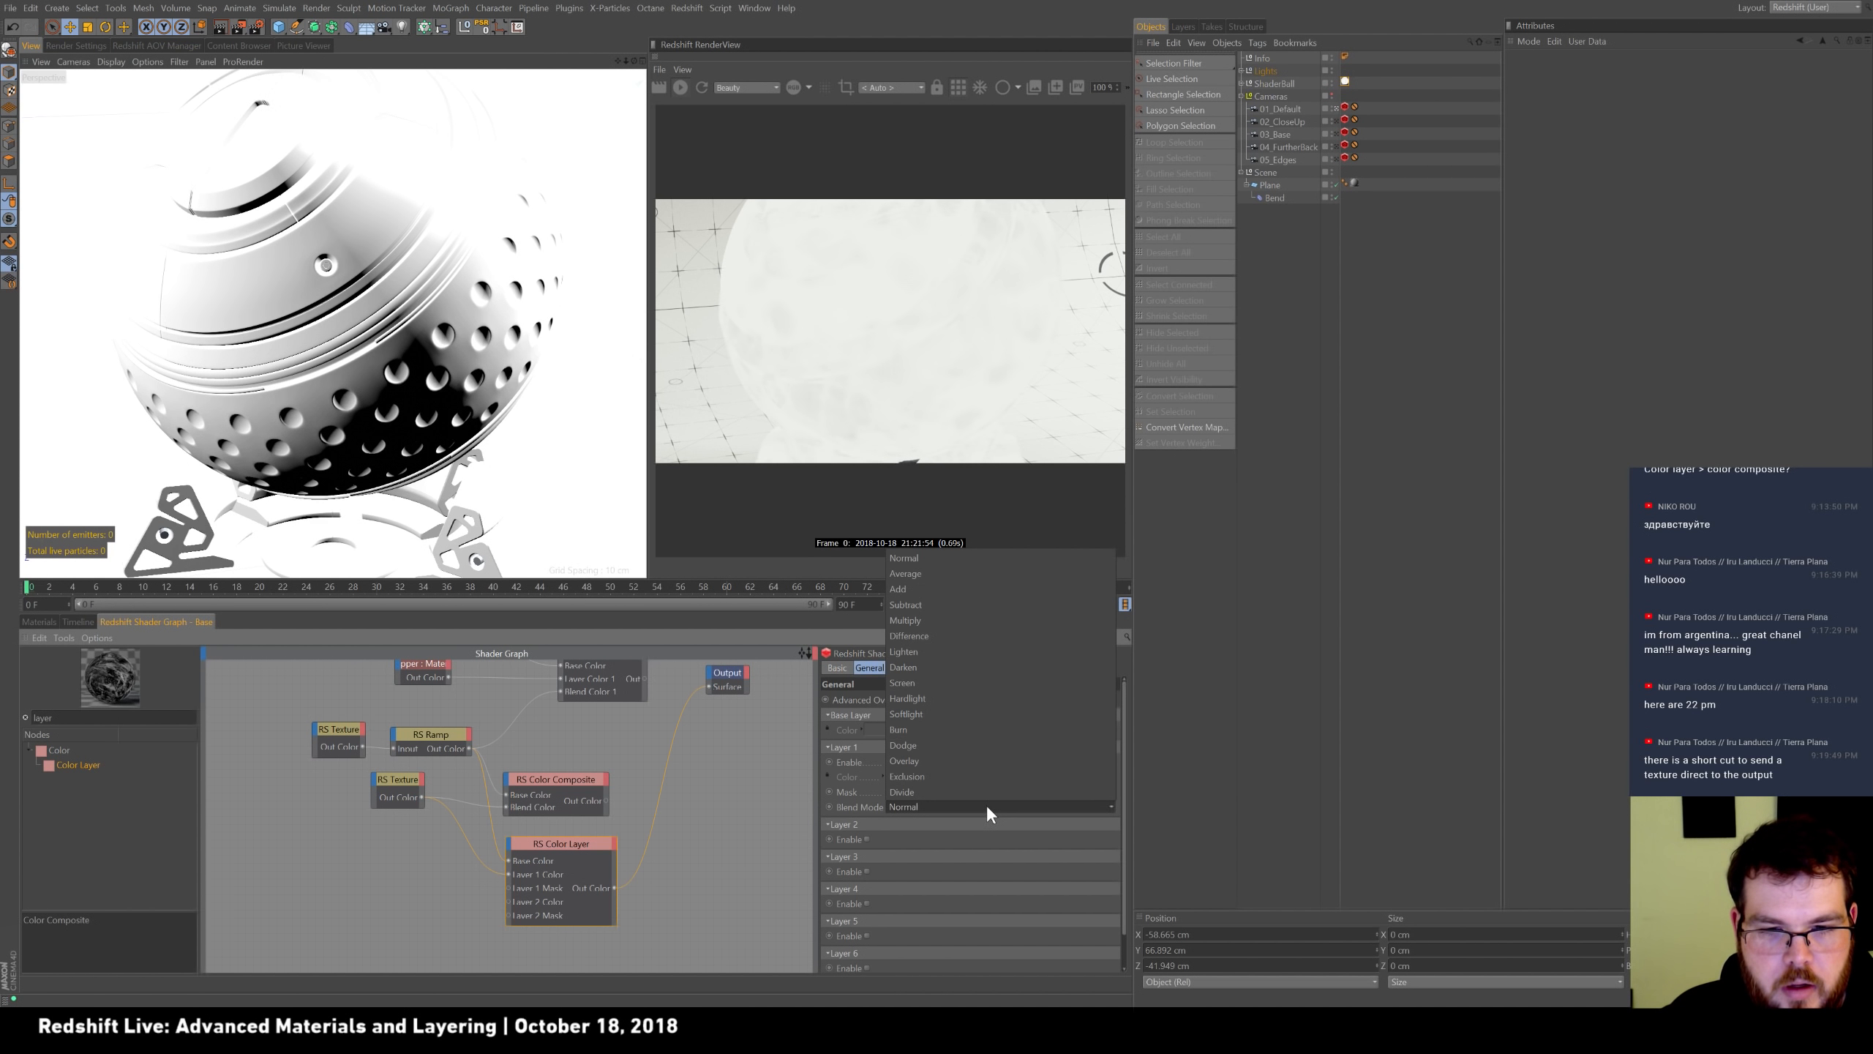
{"action": "left_click", "coordinate": [984, 635]}
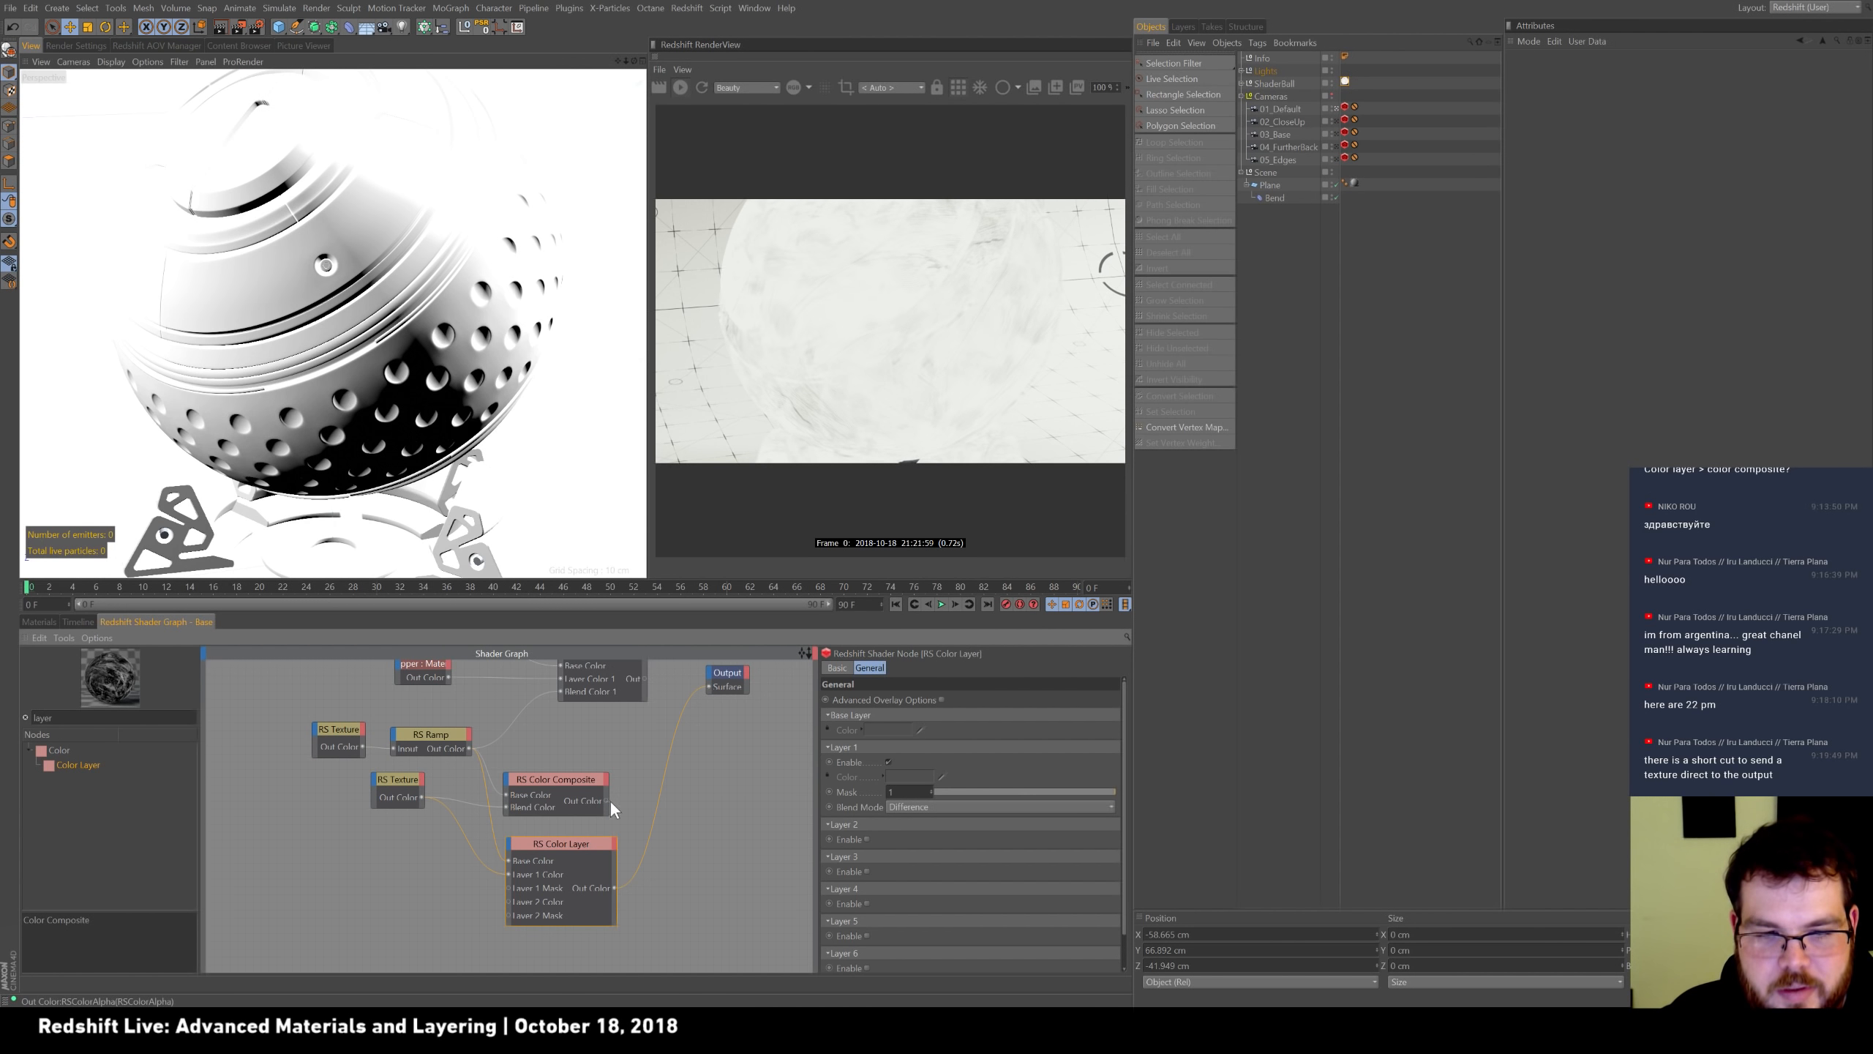
{"action": "left_click_drag", "start_coordinate": [709, 685], "coordinate": [709, 687]}
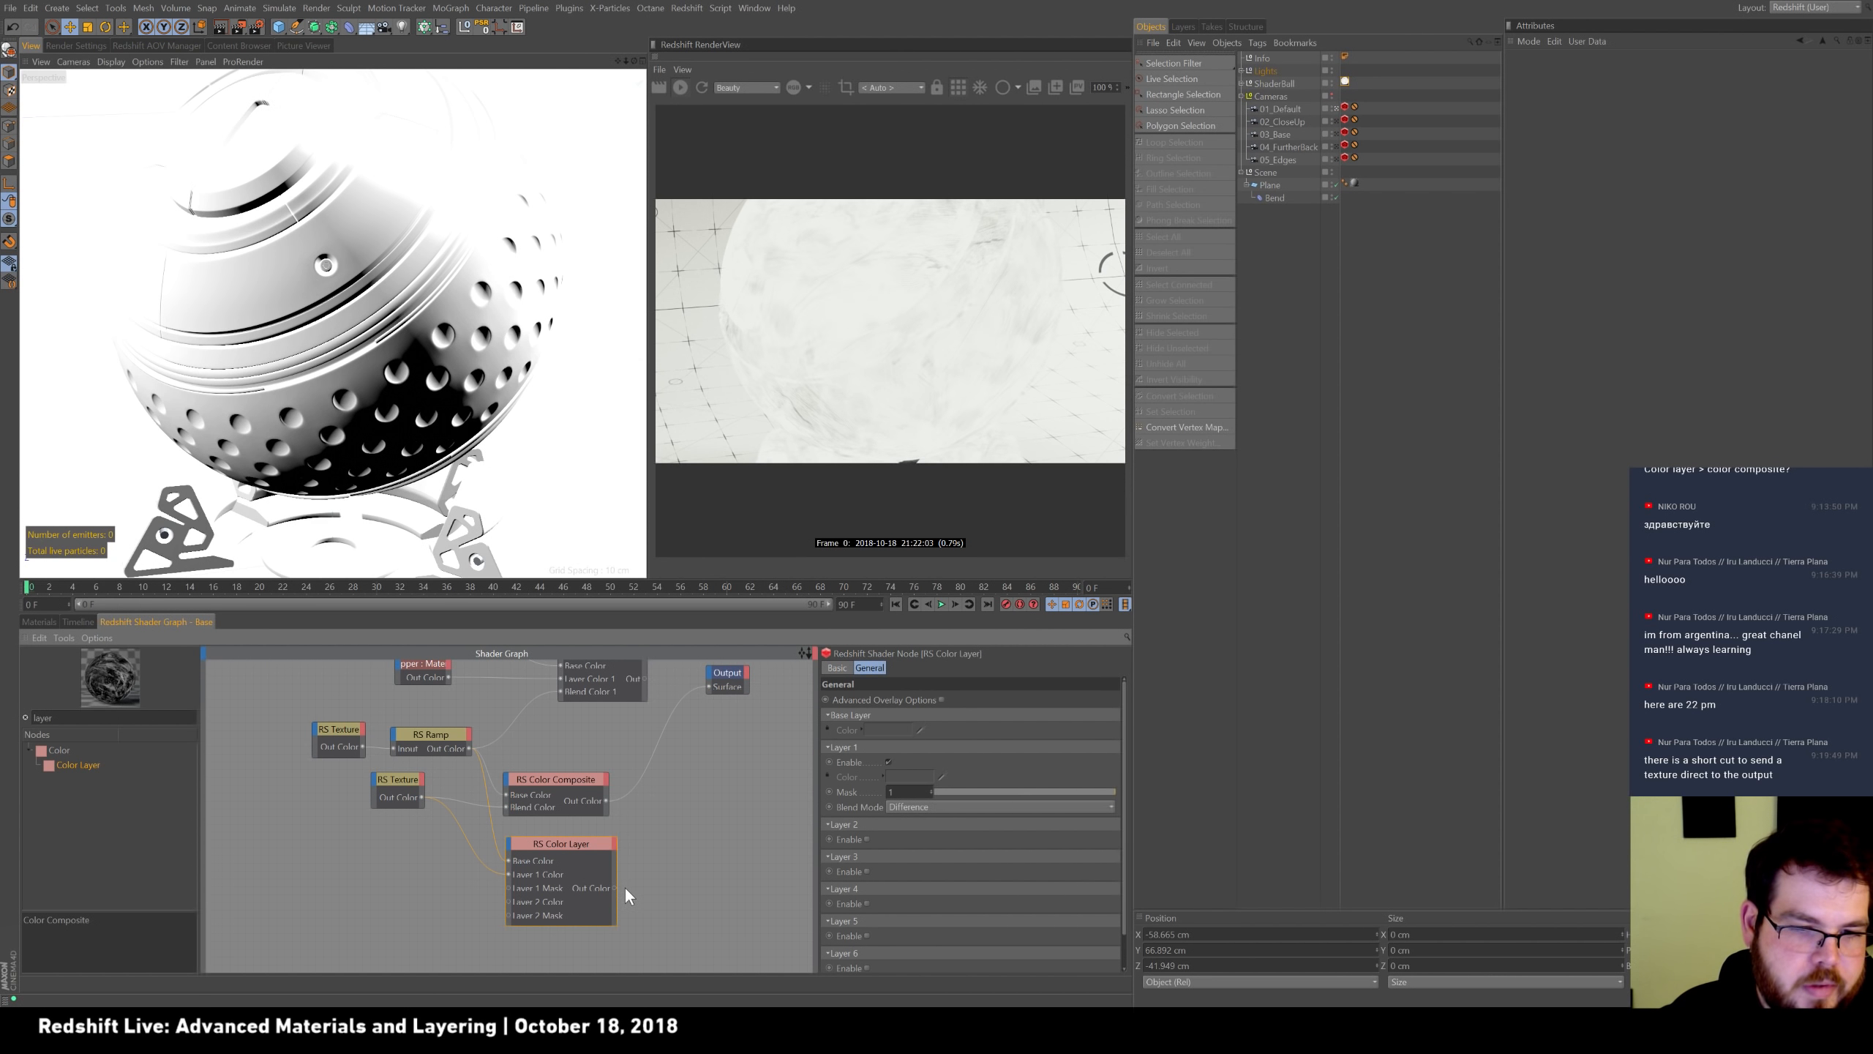
{"action": "left_click_drag", "start_coordinate": [708, 680], "coordinate": [708, 685]}
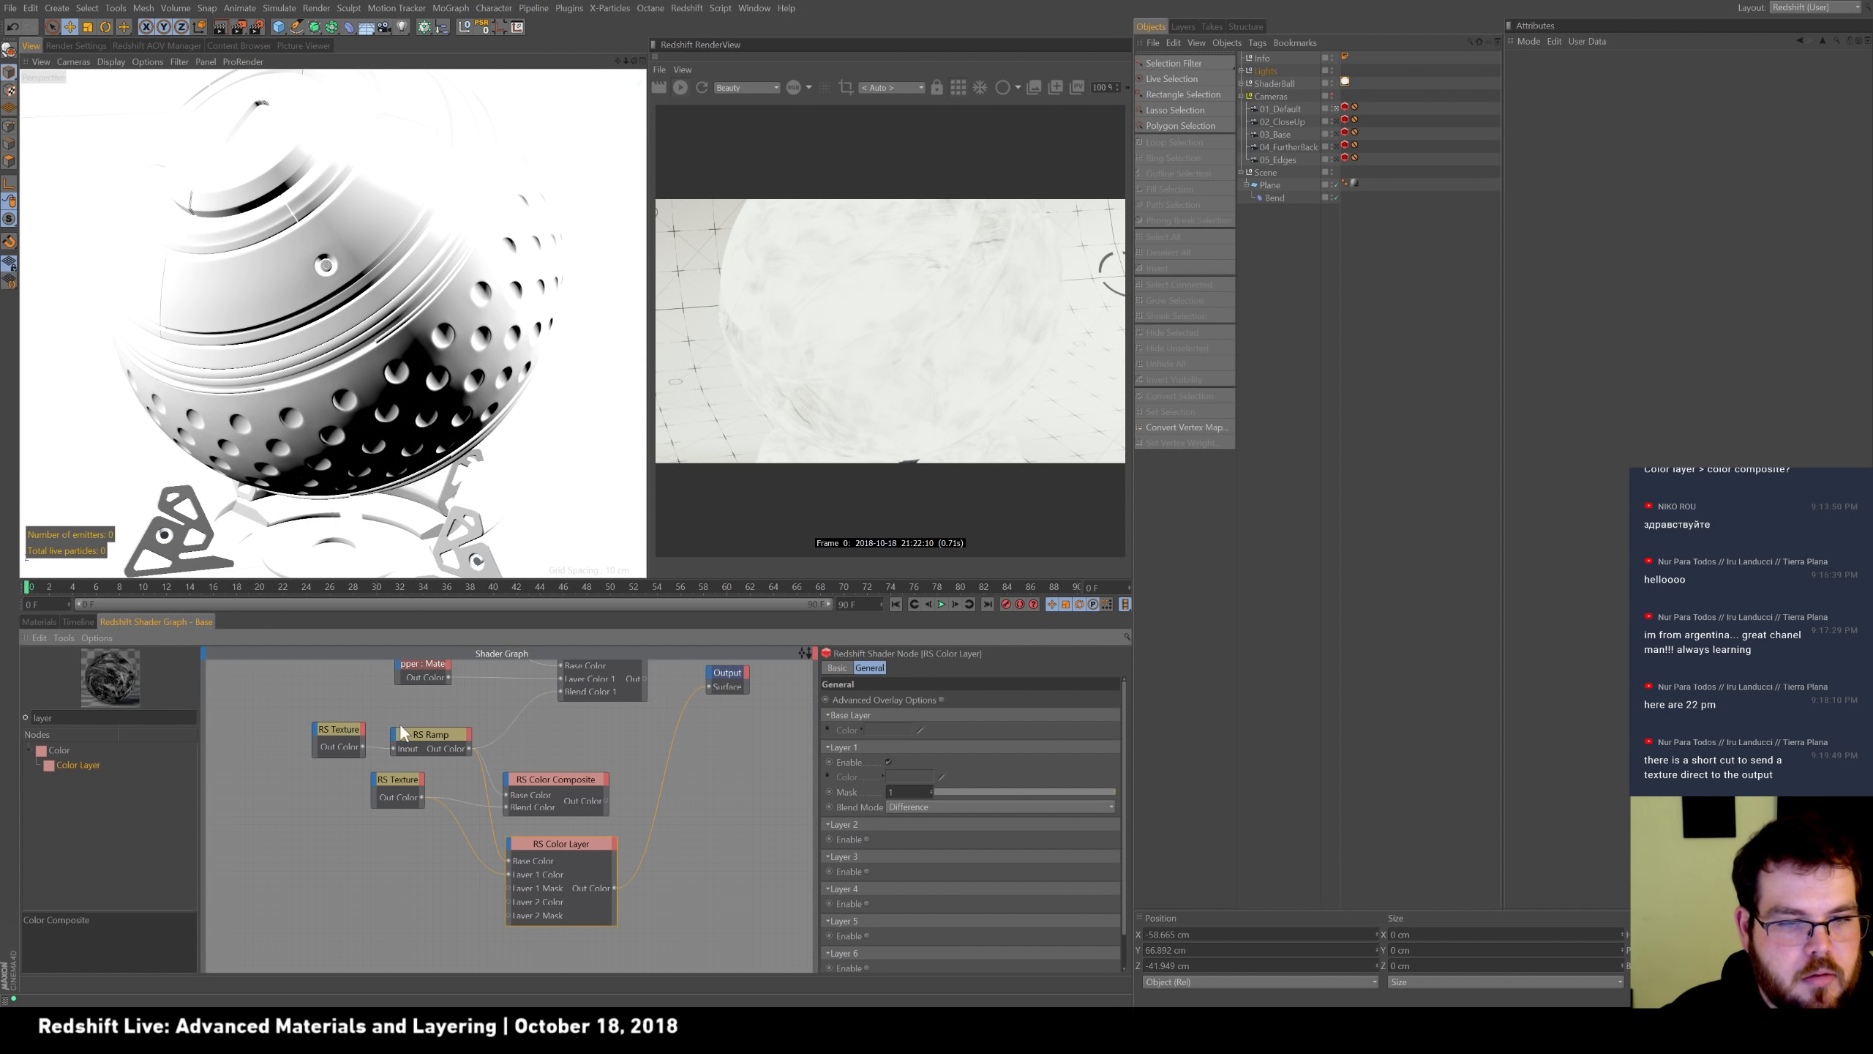
Add a Noise node and connect its Out Color to the RS Color Layer's Layer 1 Mask.
{"action": "left_click_drag", "start_coordinate": [77, 716], "coordinate": [2, 698]}
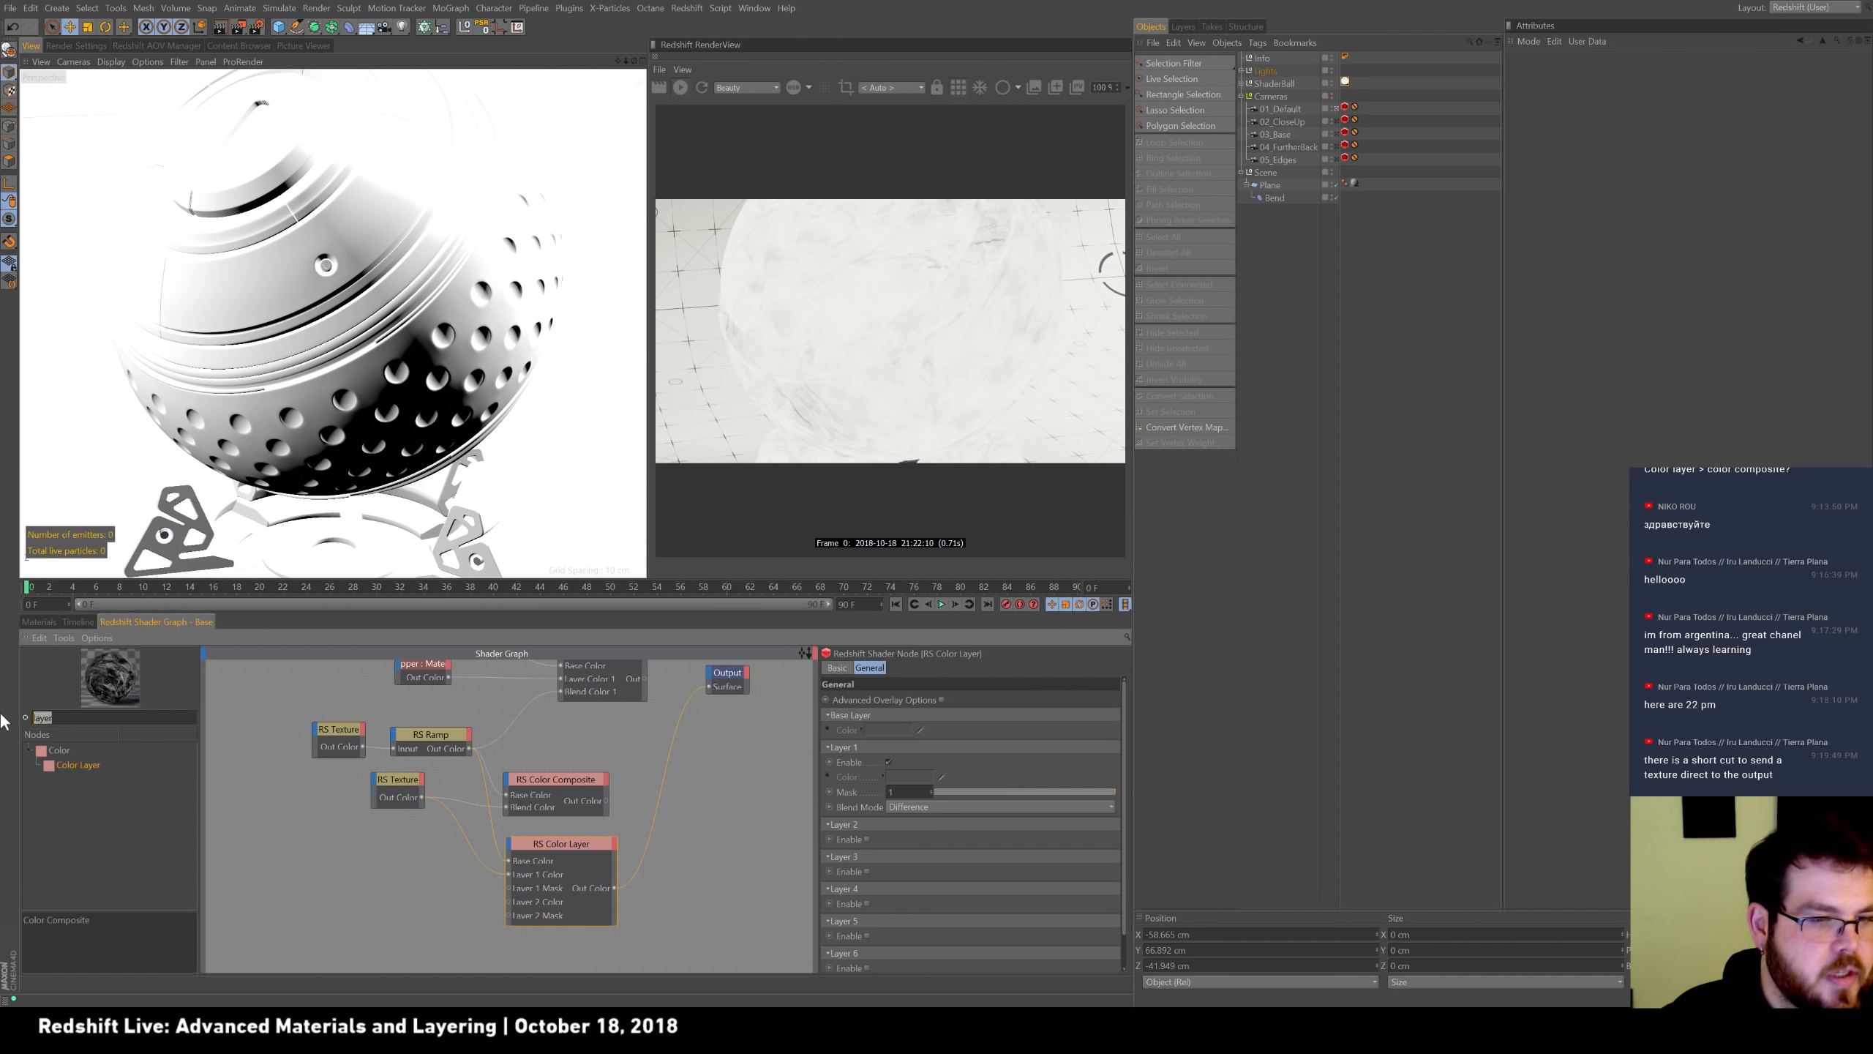
{"action": "type", "text": "noi"}
{"action": "left_click_drag", "start_coordinate": [47, 768], "coordinate": [402, 895]}
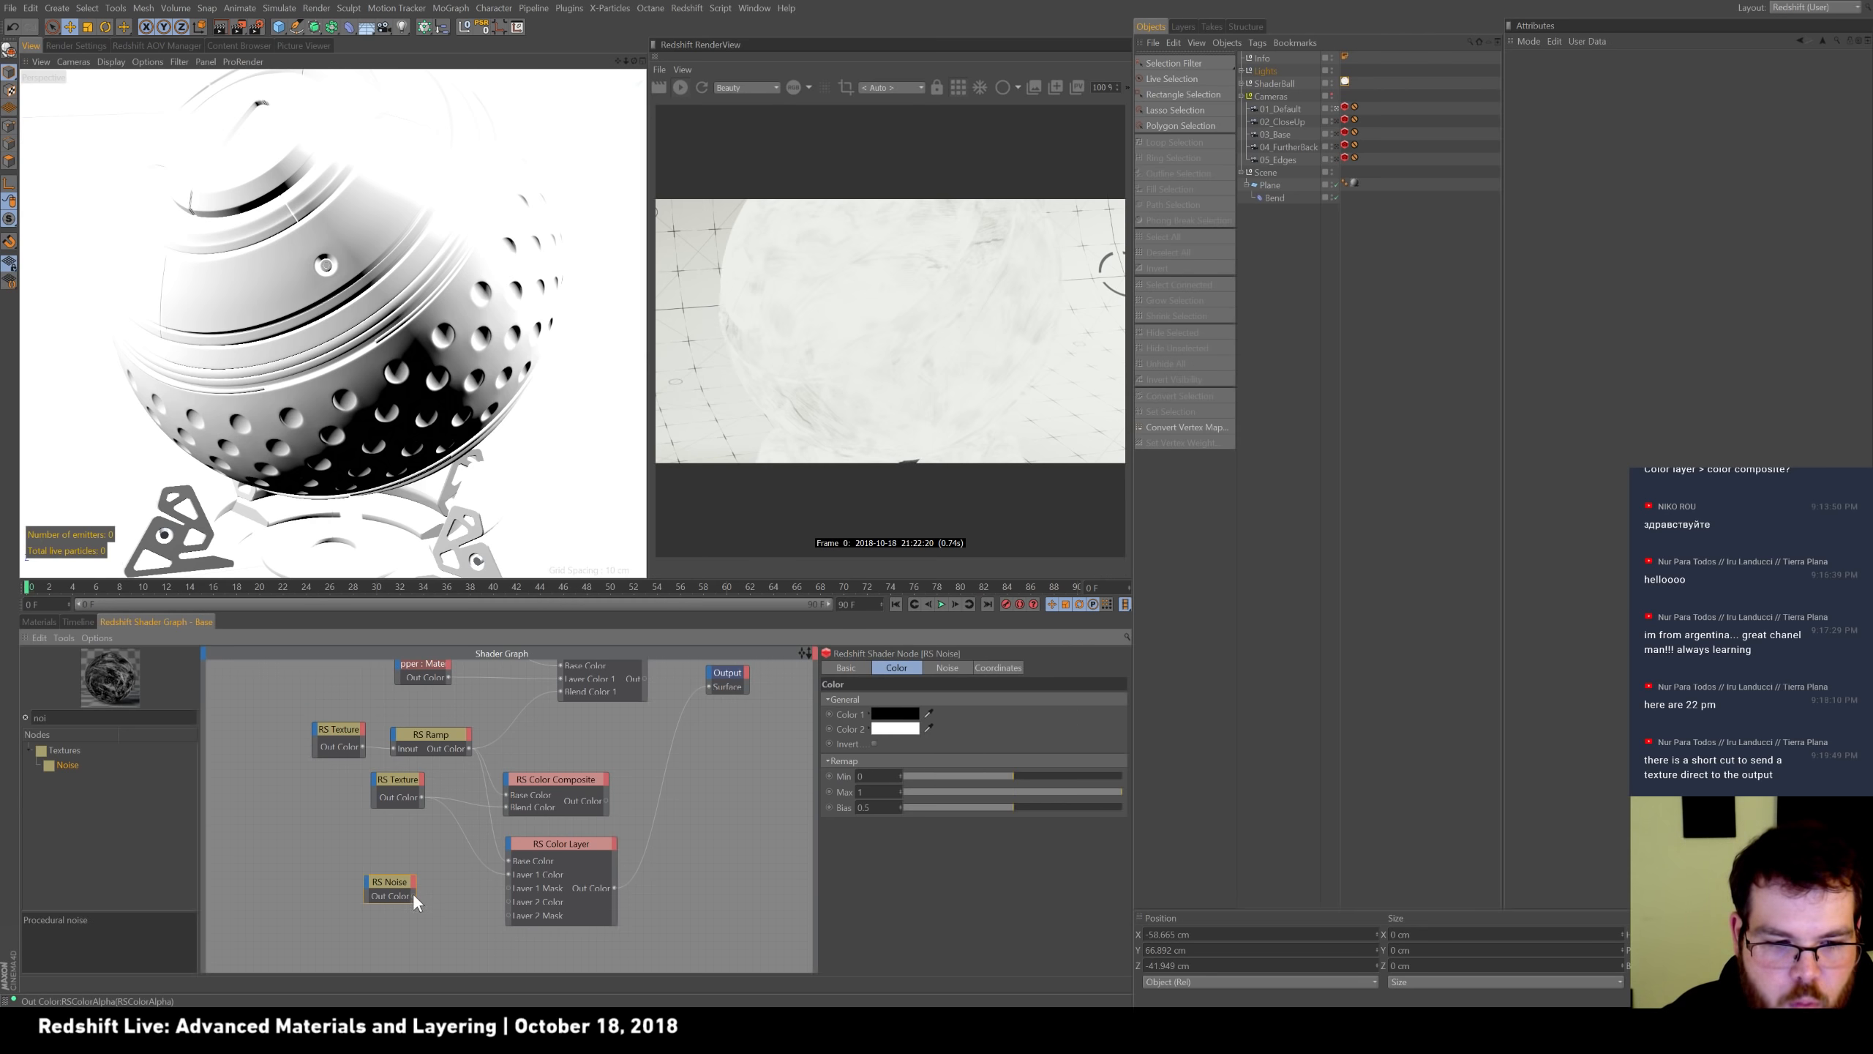
{"action": "left_click_drag", "start_coordinate": [509, 885], "coordinate": [520, 888]}
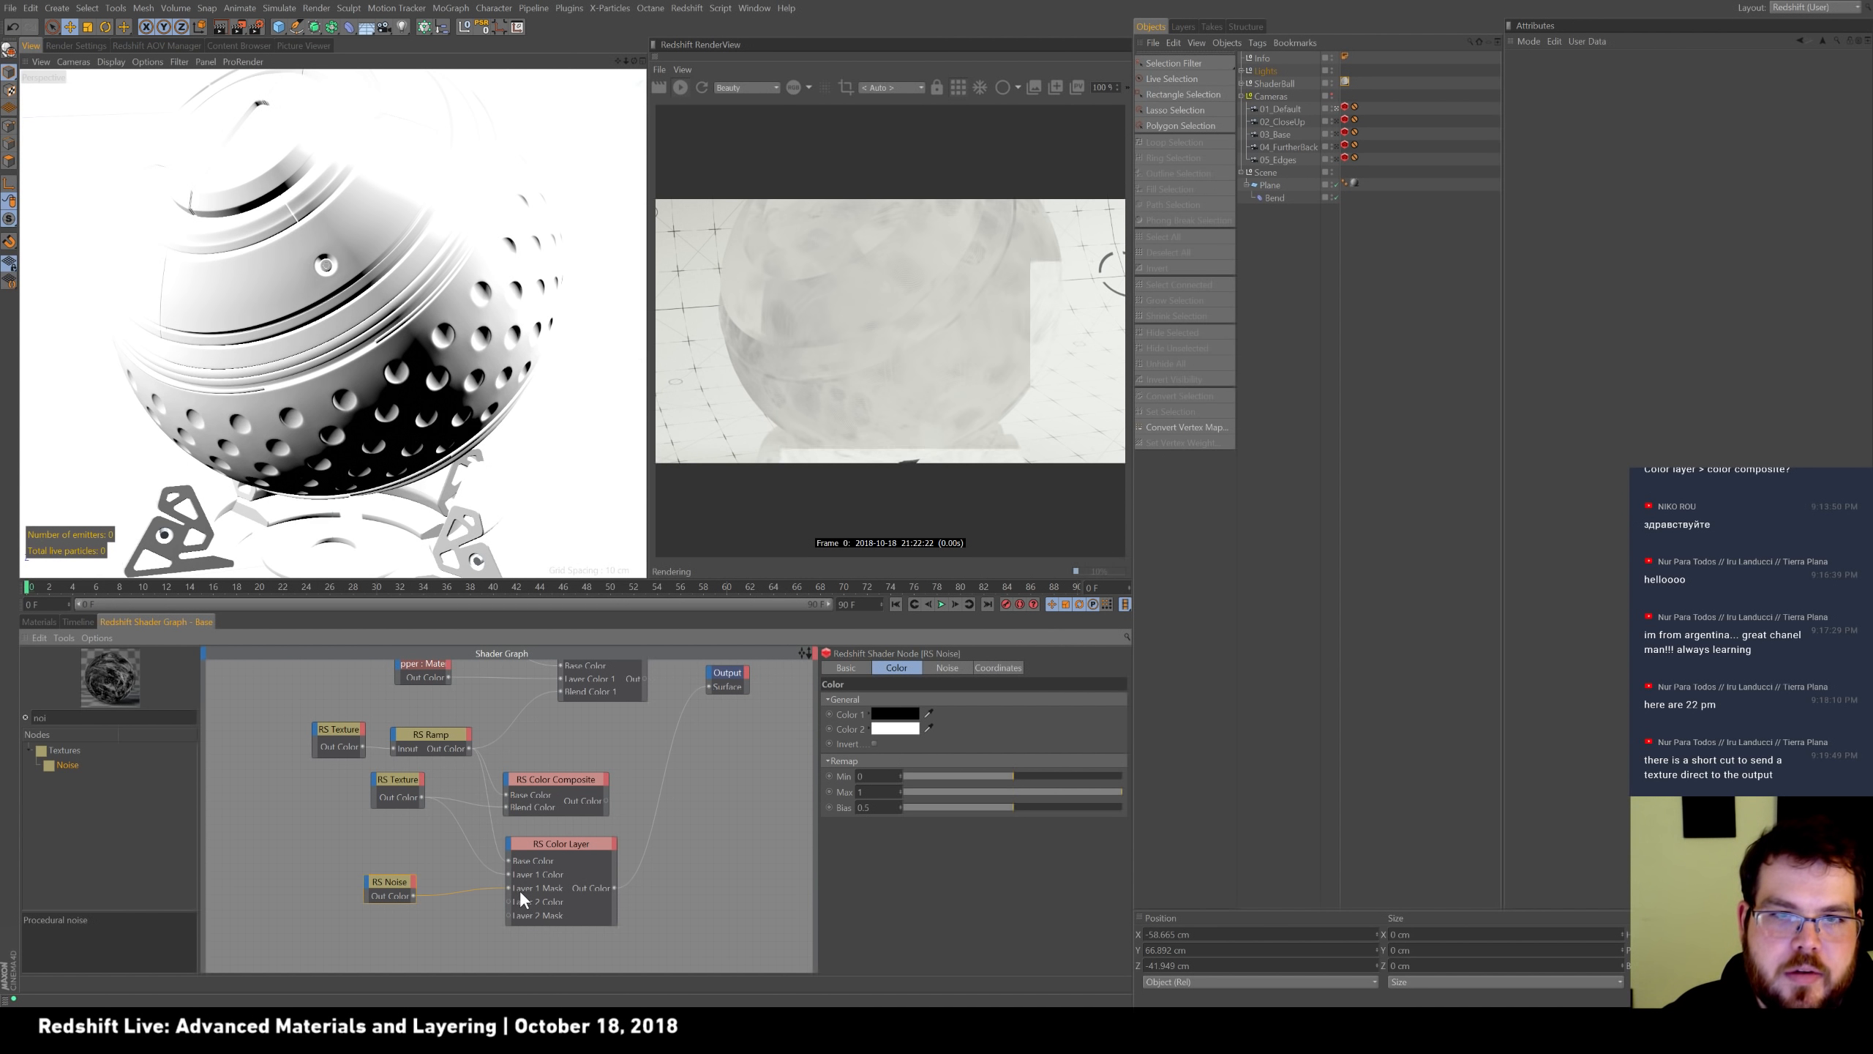
Set the RS Noise node's Overall Scale to 4 in its coordinate settings.
{"action": "left_click", "coordinate": [998, 668]}
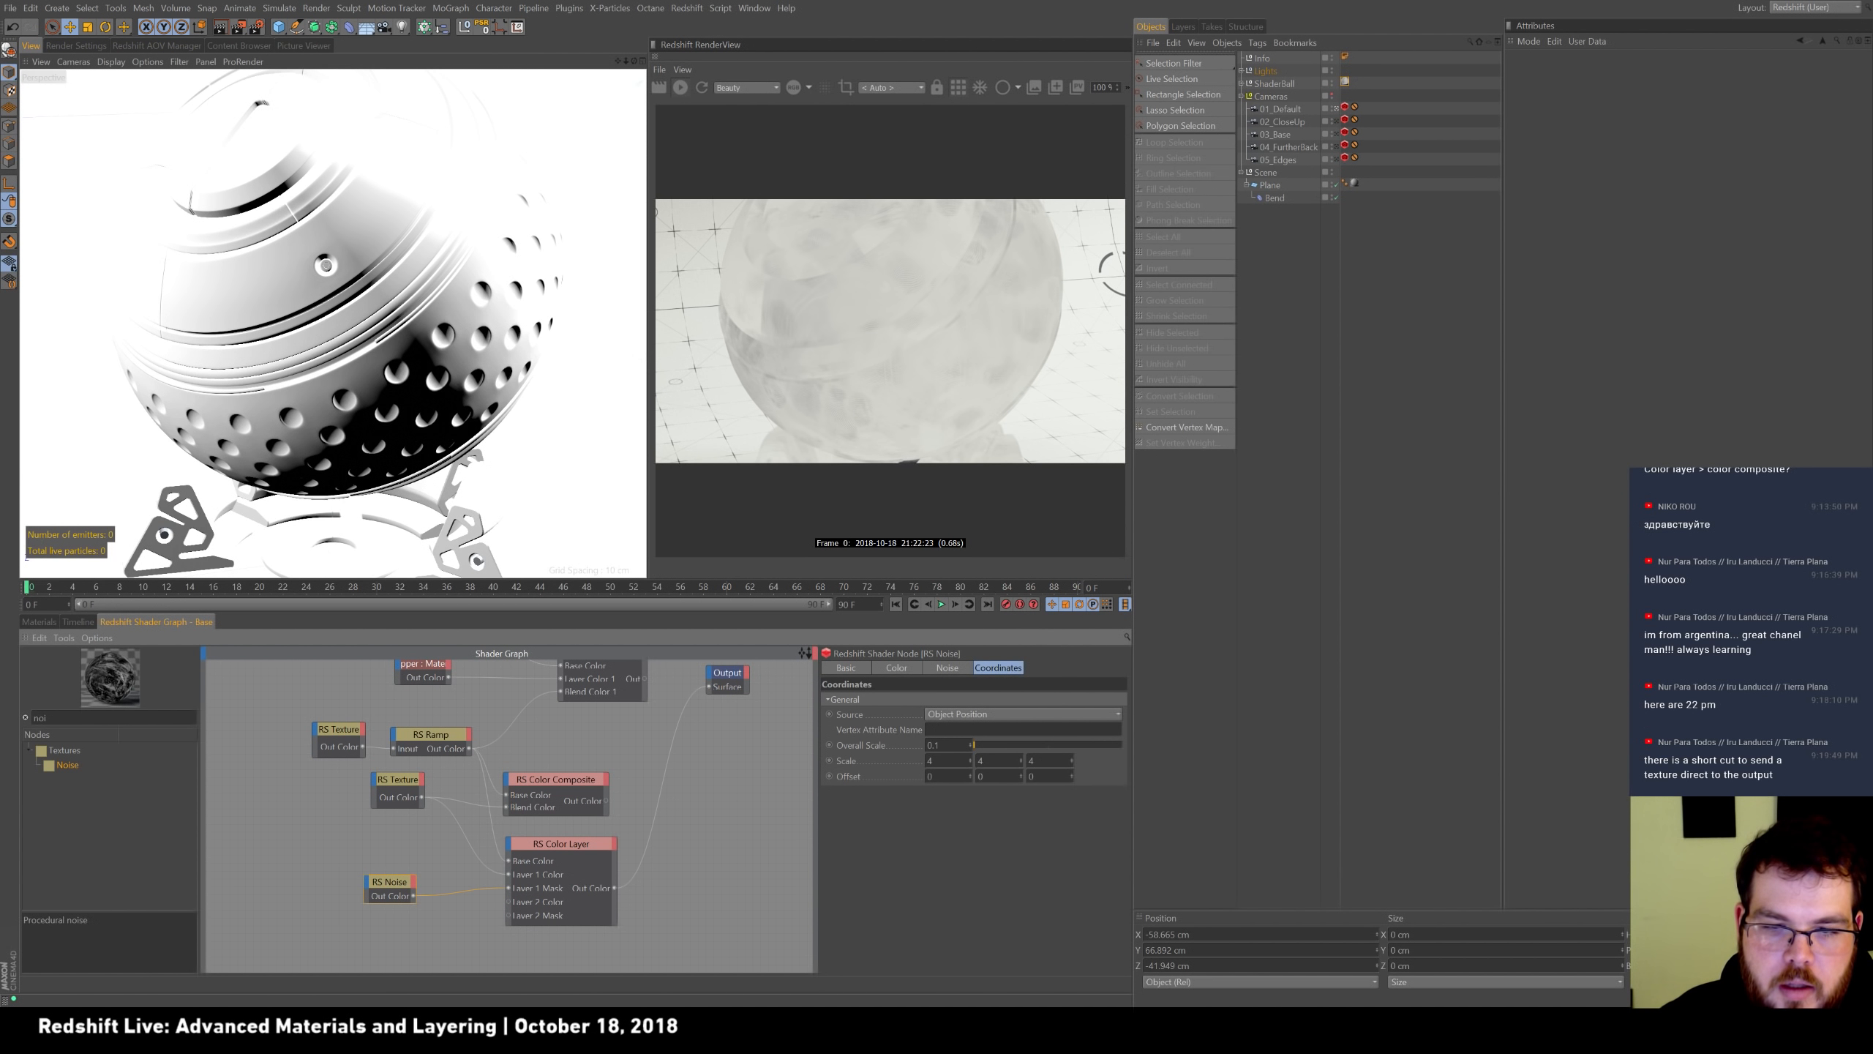
{"action": "left_click", "coordinate": [944, 668]}
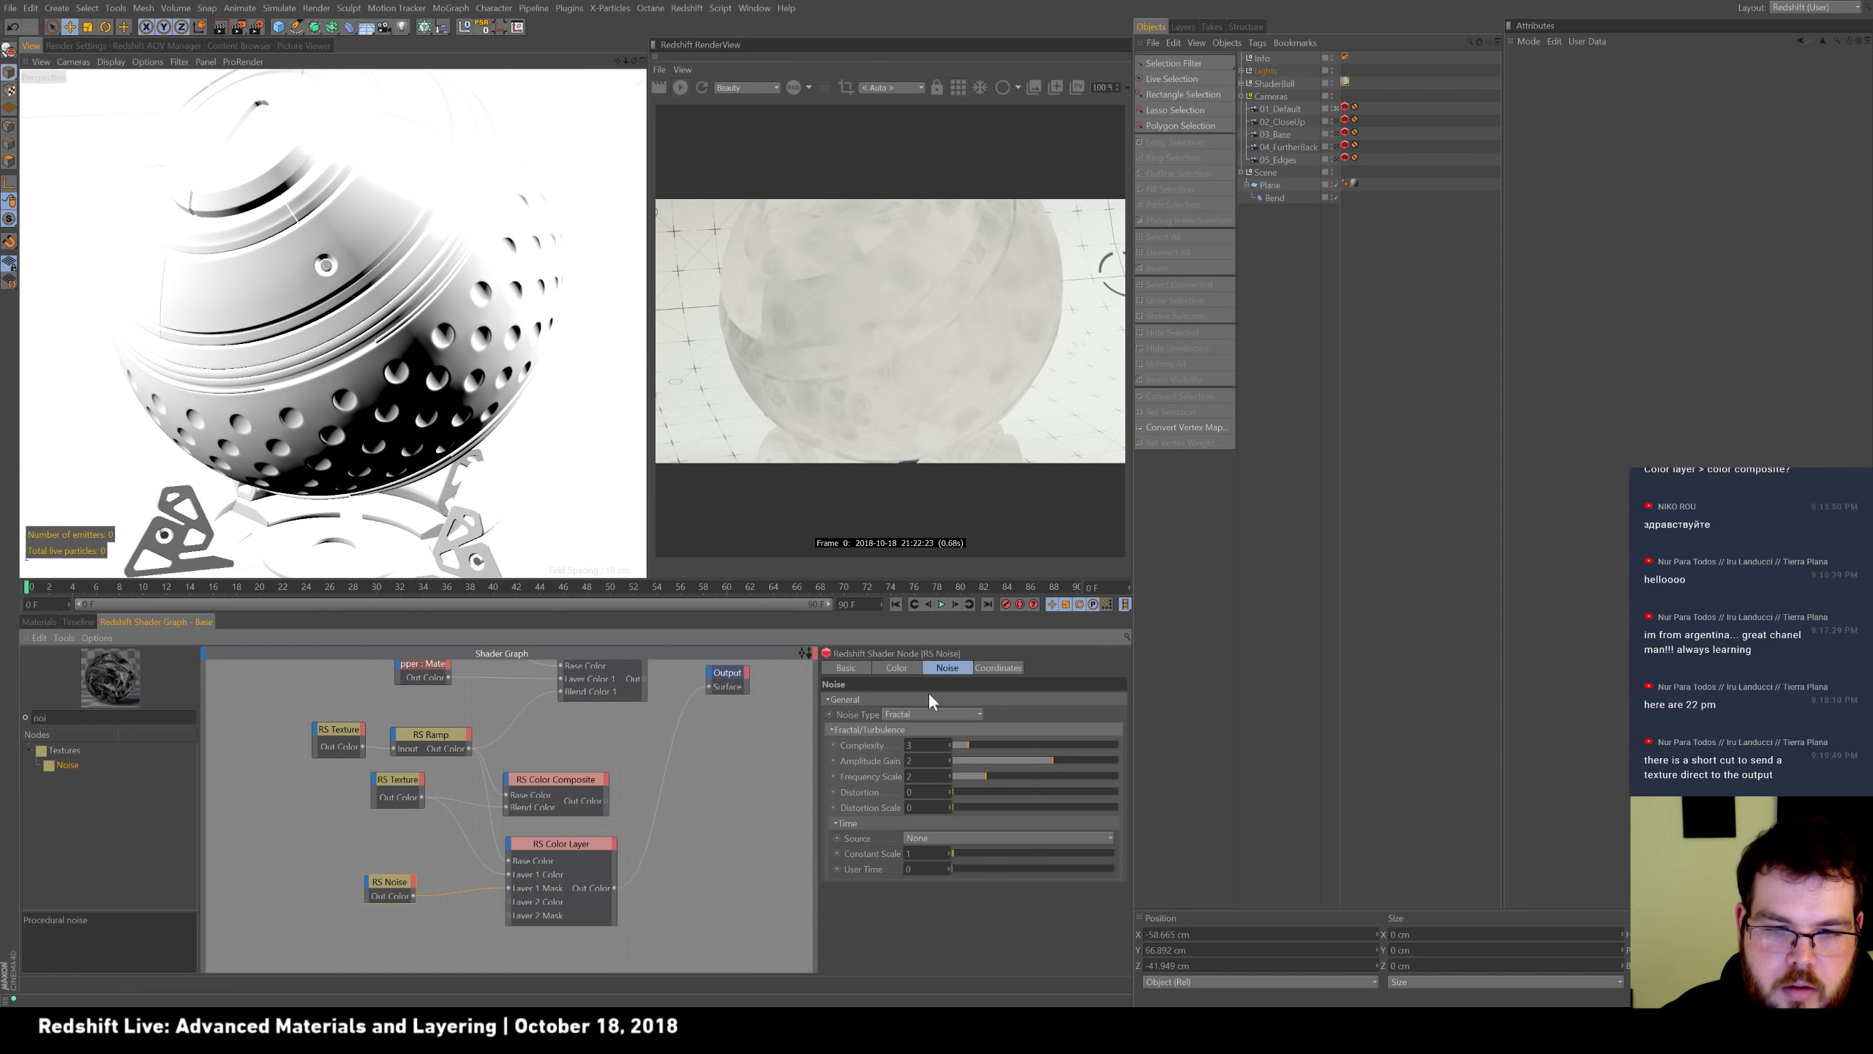
{"action": "left_click", "coordinate": [1005, 668]}
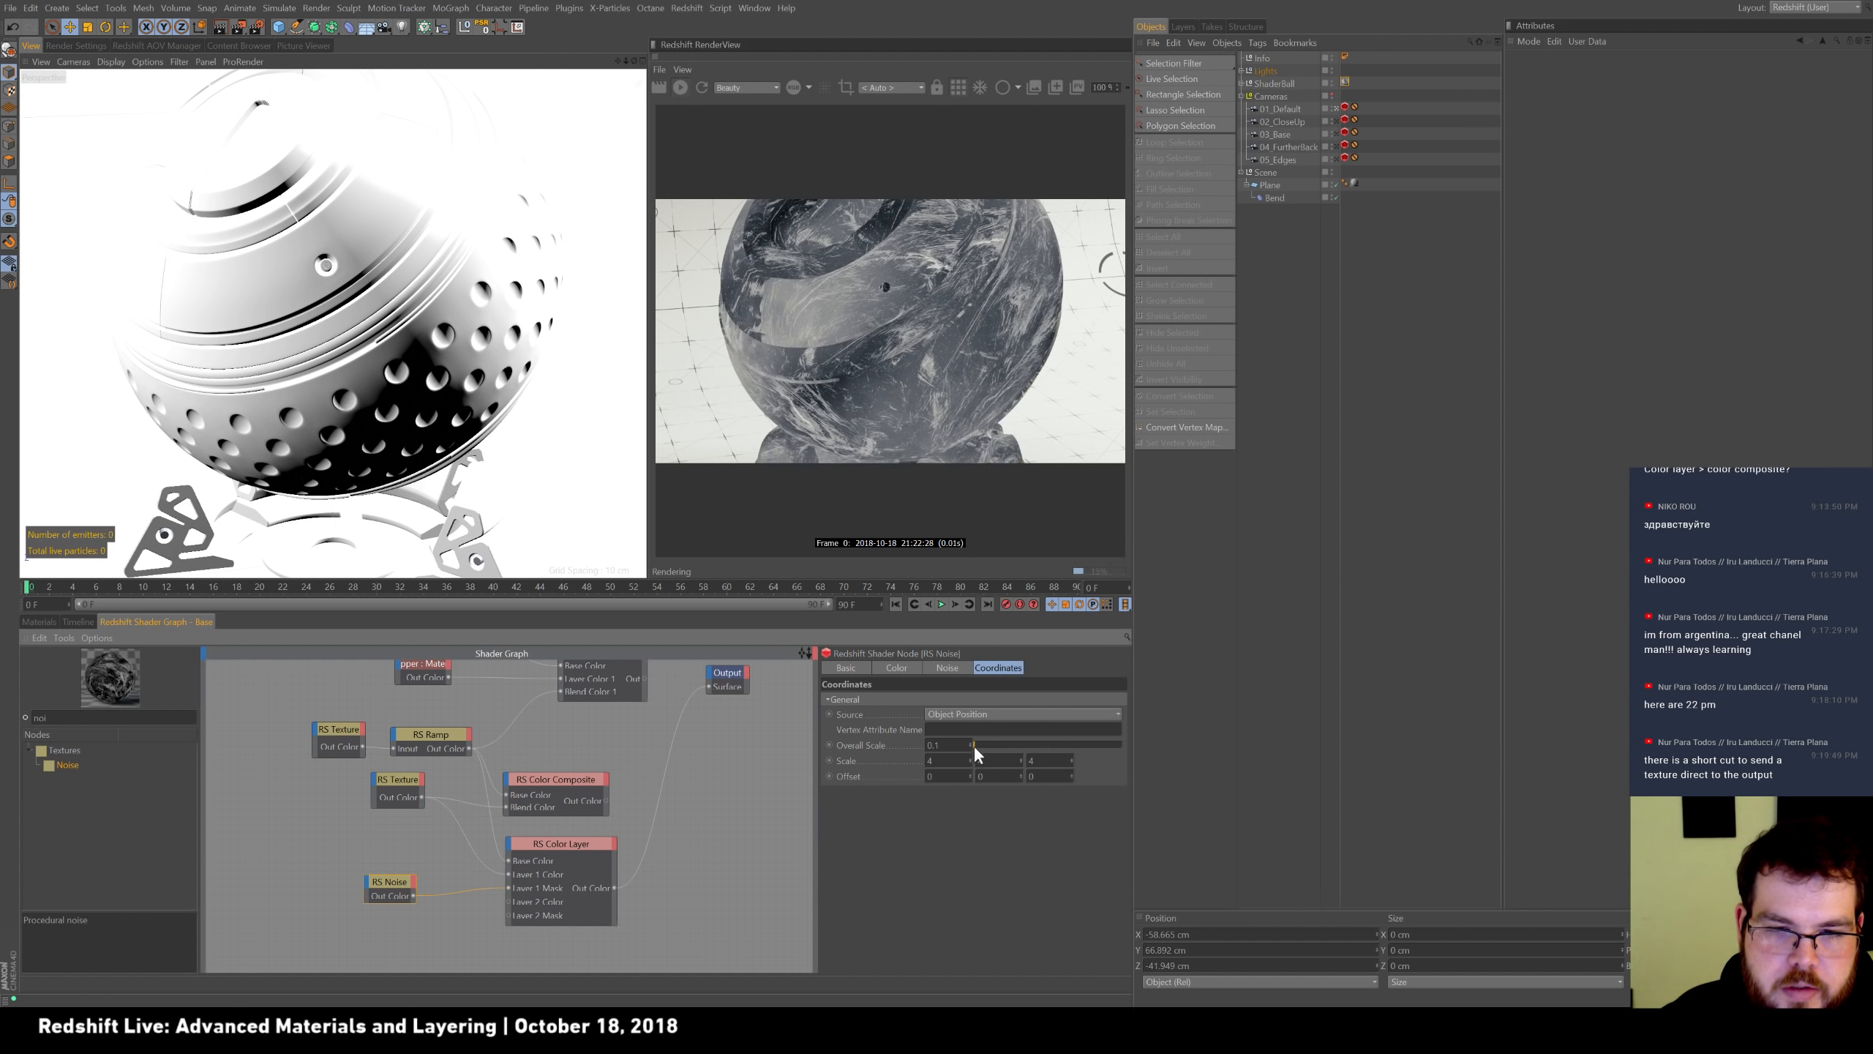
{"action": "left_click_drag", "start_coordinate": [947, 745], "coordinate": [679, 683]}
{"action": "type", "text": "4"}
{"action": "key", "text": "Return"}
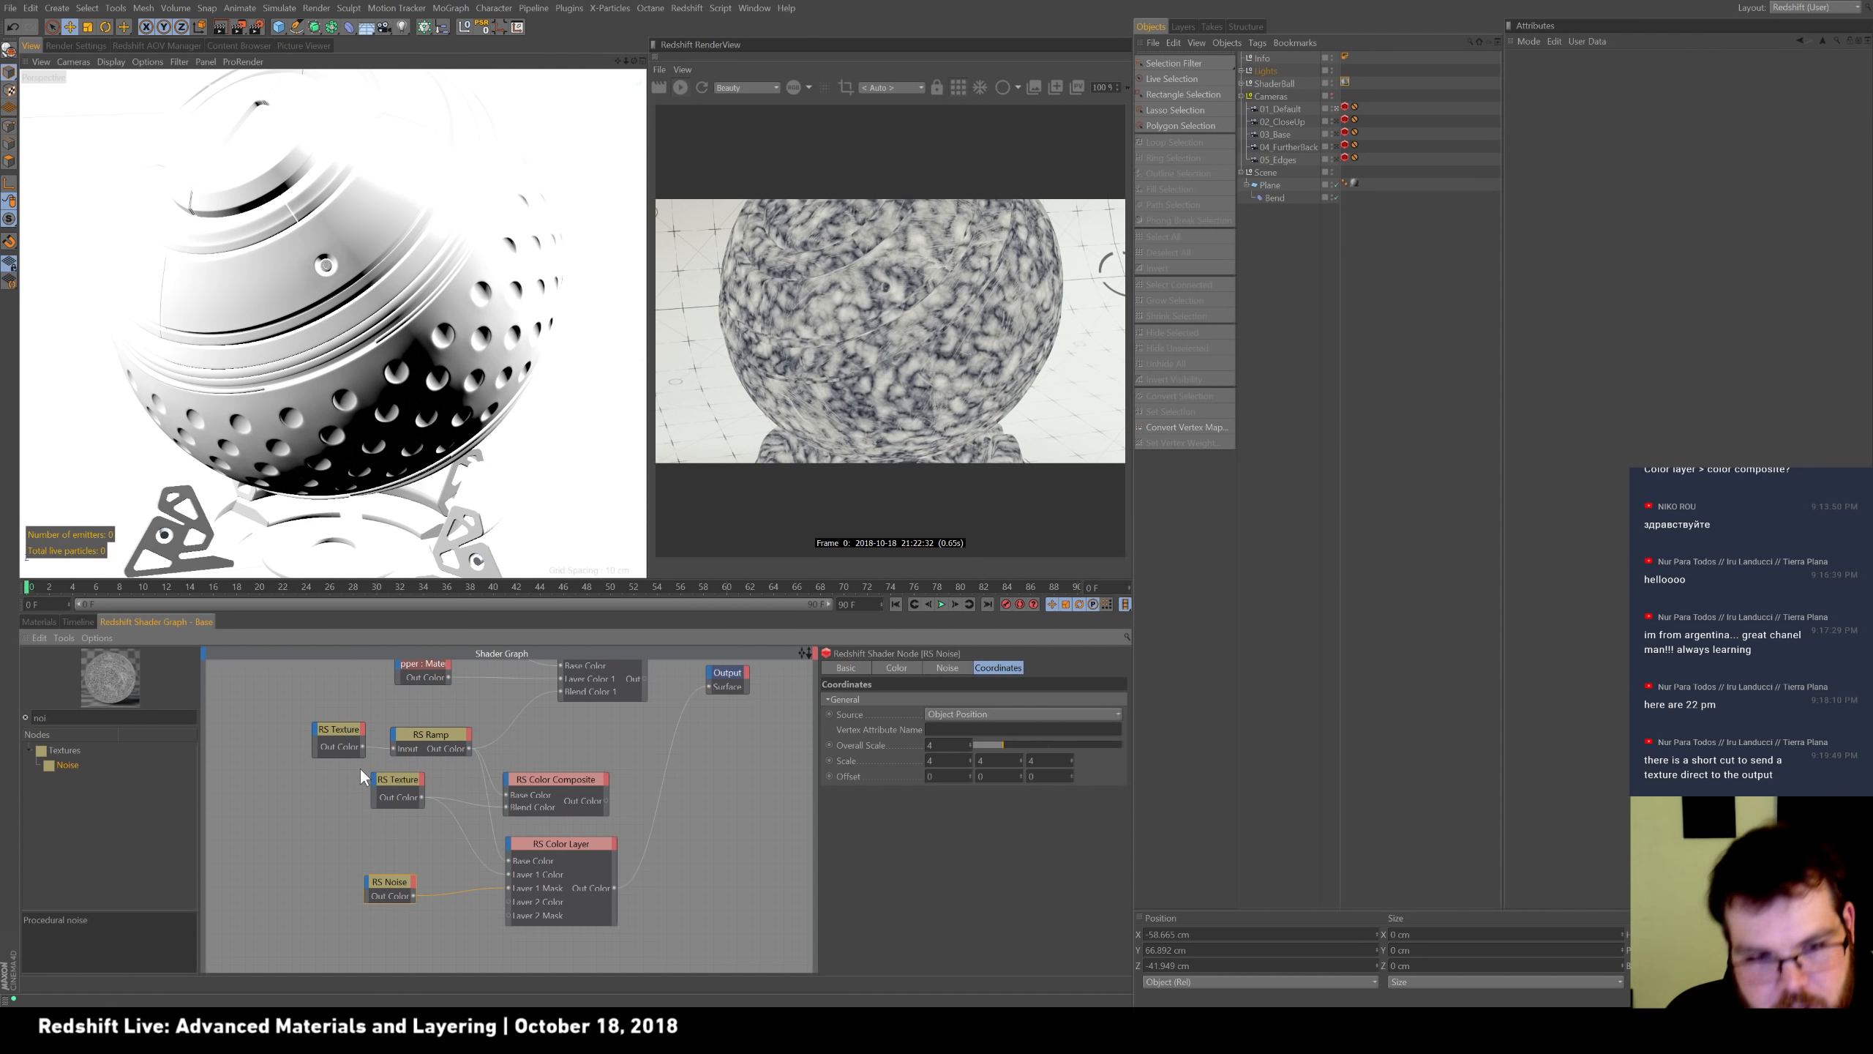
Connect the RS Color Layer's Out Color to the RS Material Blender's Blend Color 1 and the blender to the Output Surface.
{"action": "left_click", "coordinate": [629, 679]}
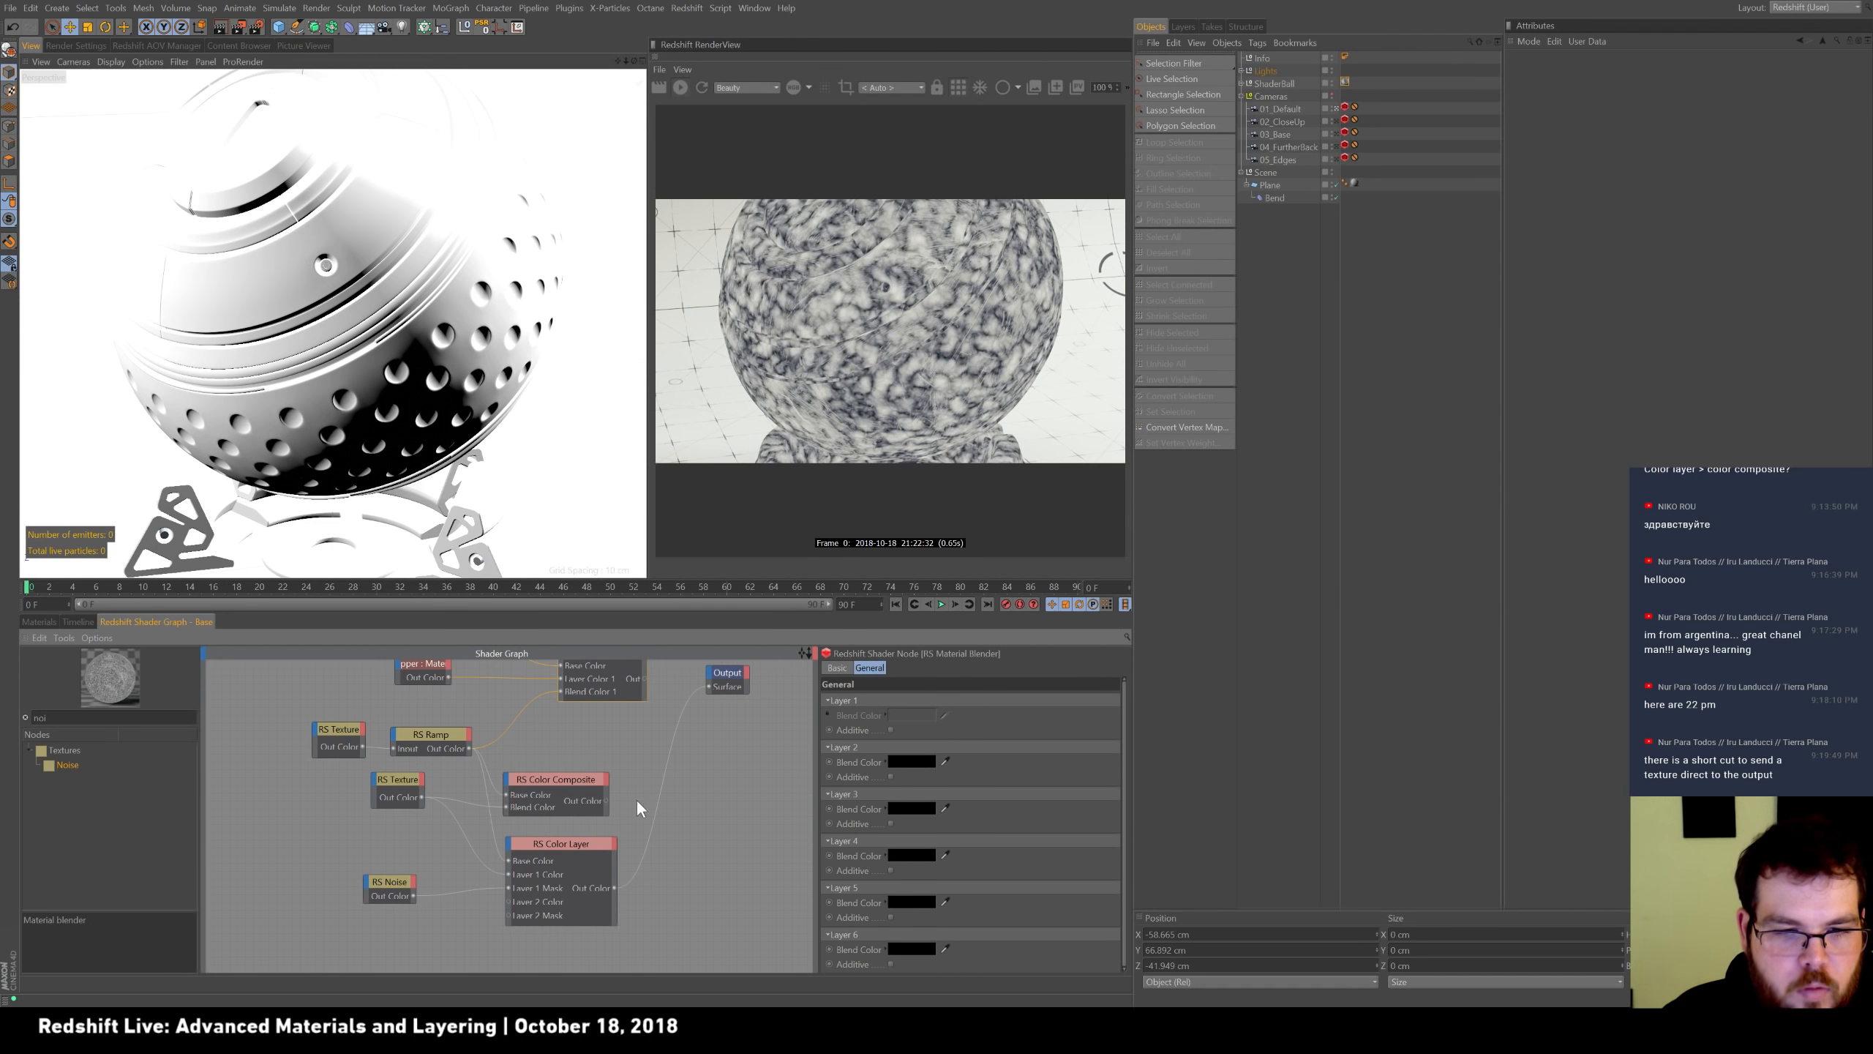
{"action": "left_click_drag", "start_coordinate": [614, 885], "coordinate": [563, 693]}
{"action": "left_click_drag", "start_coordinate": [615, 888], "coordinate": [568, 692]}
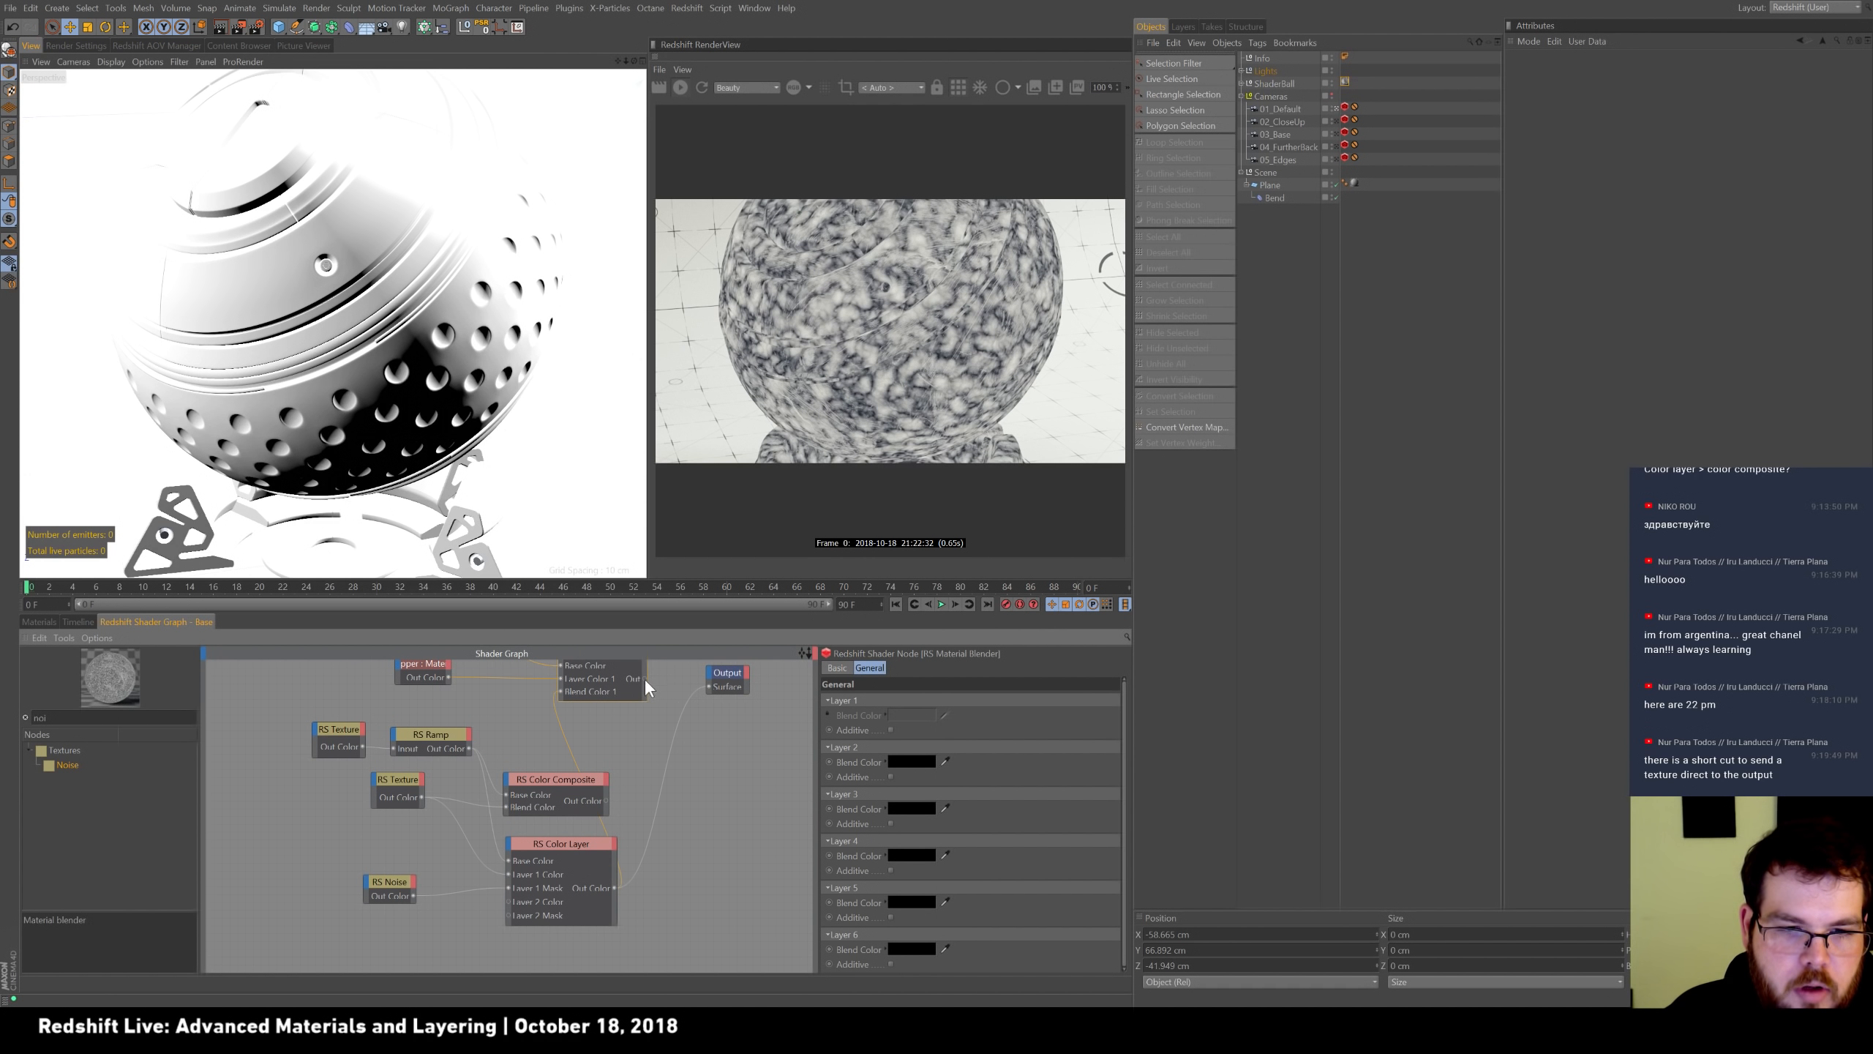
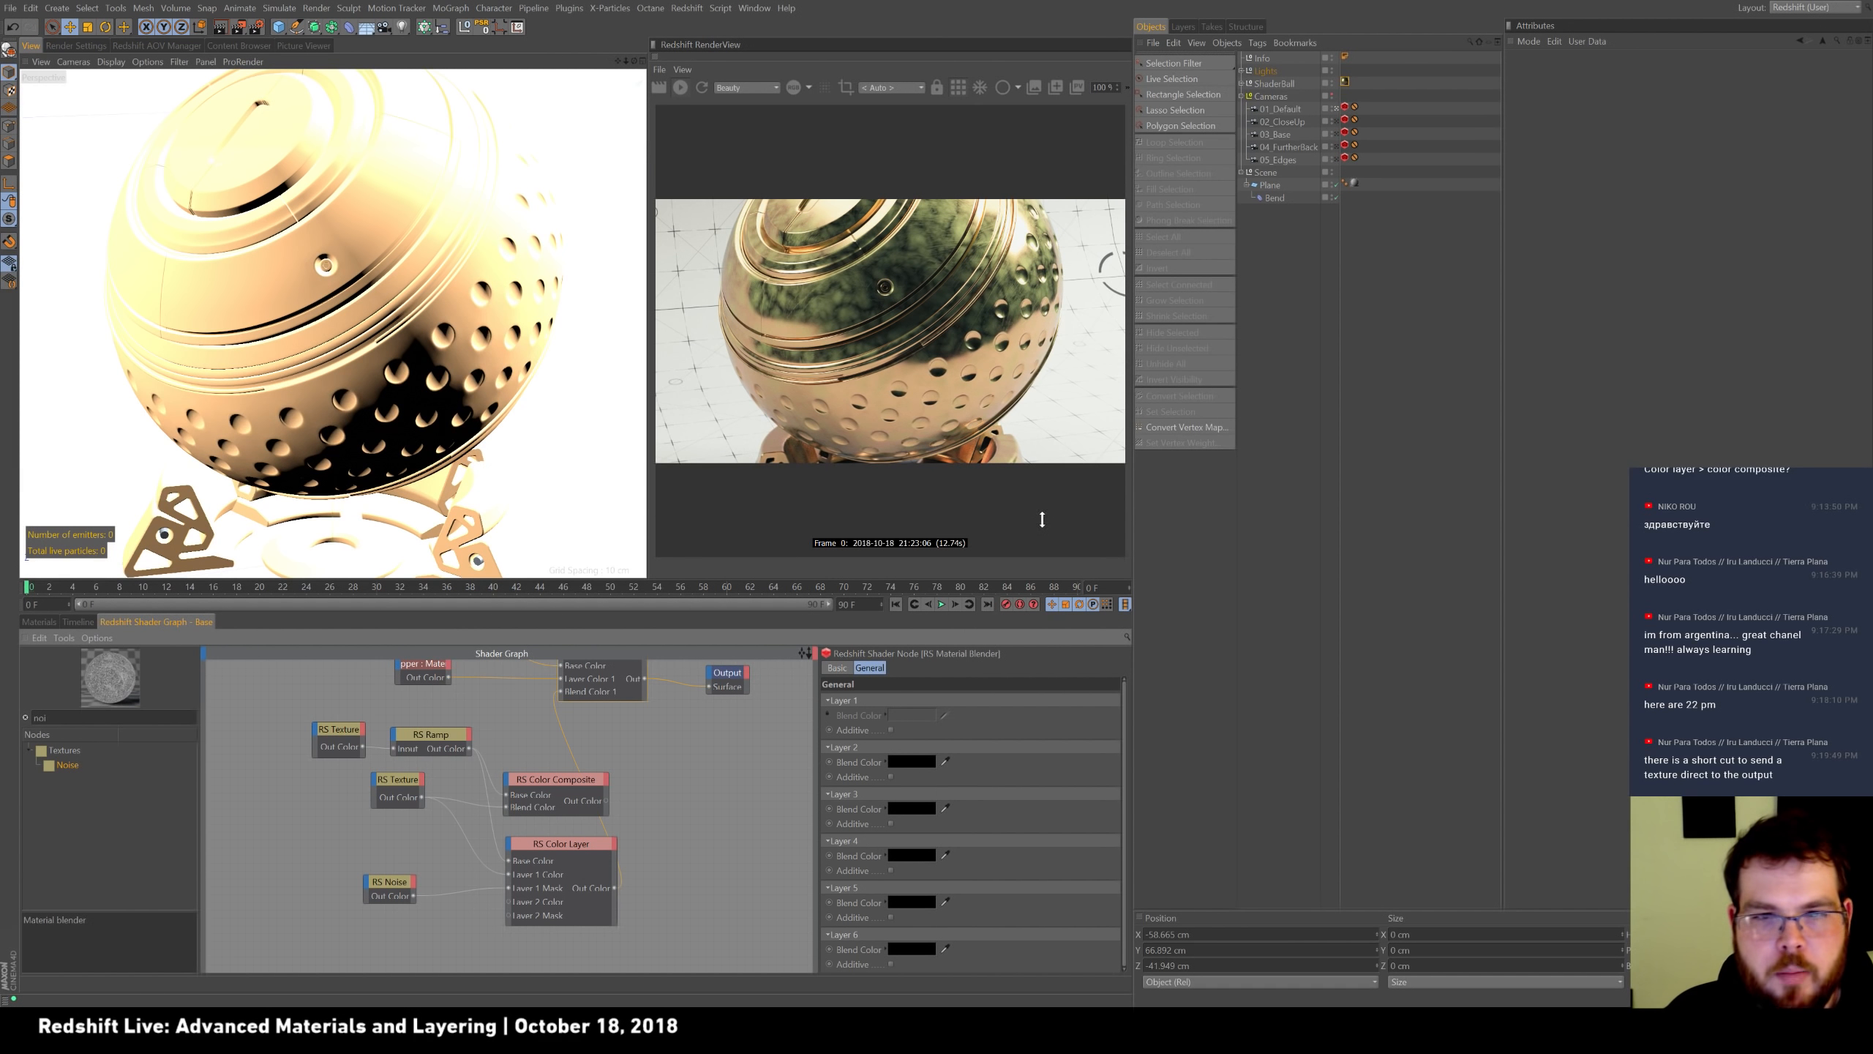
Delete the texture, ramp, noise, Color Composite and Color Layer nodes, keeping the two copper materials, the Material Blender and the Output.
{"action": "left_click", "coordinate": [638, 757]}
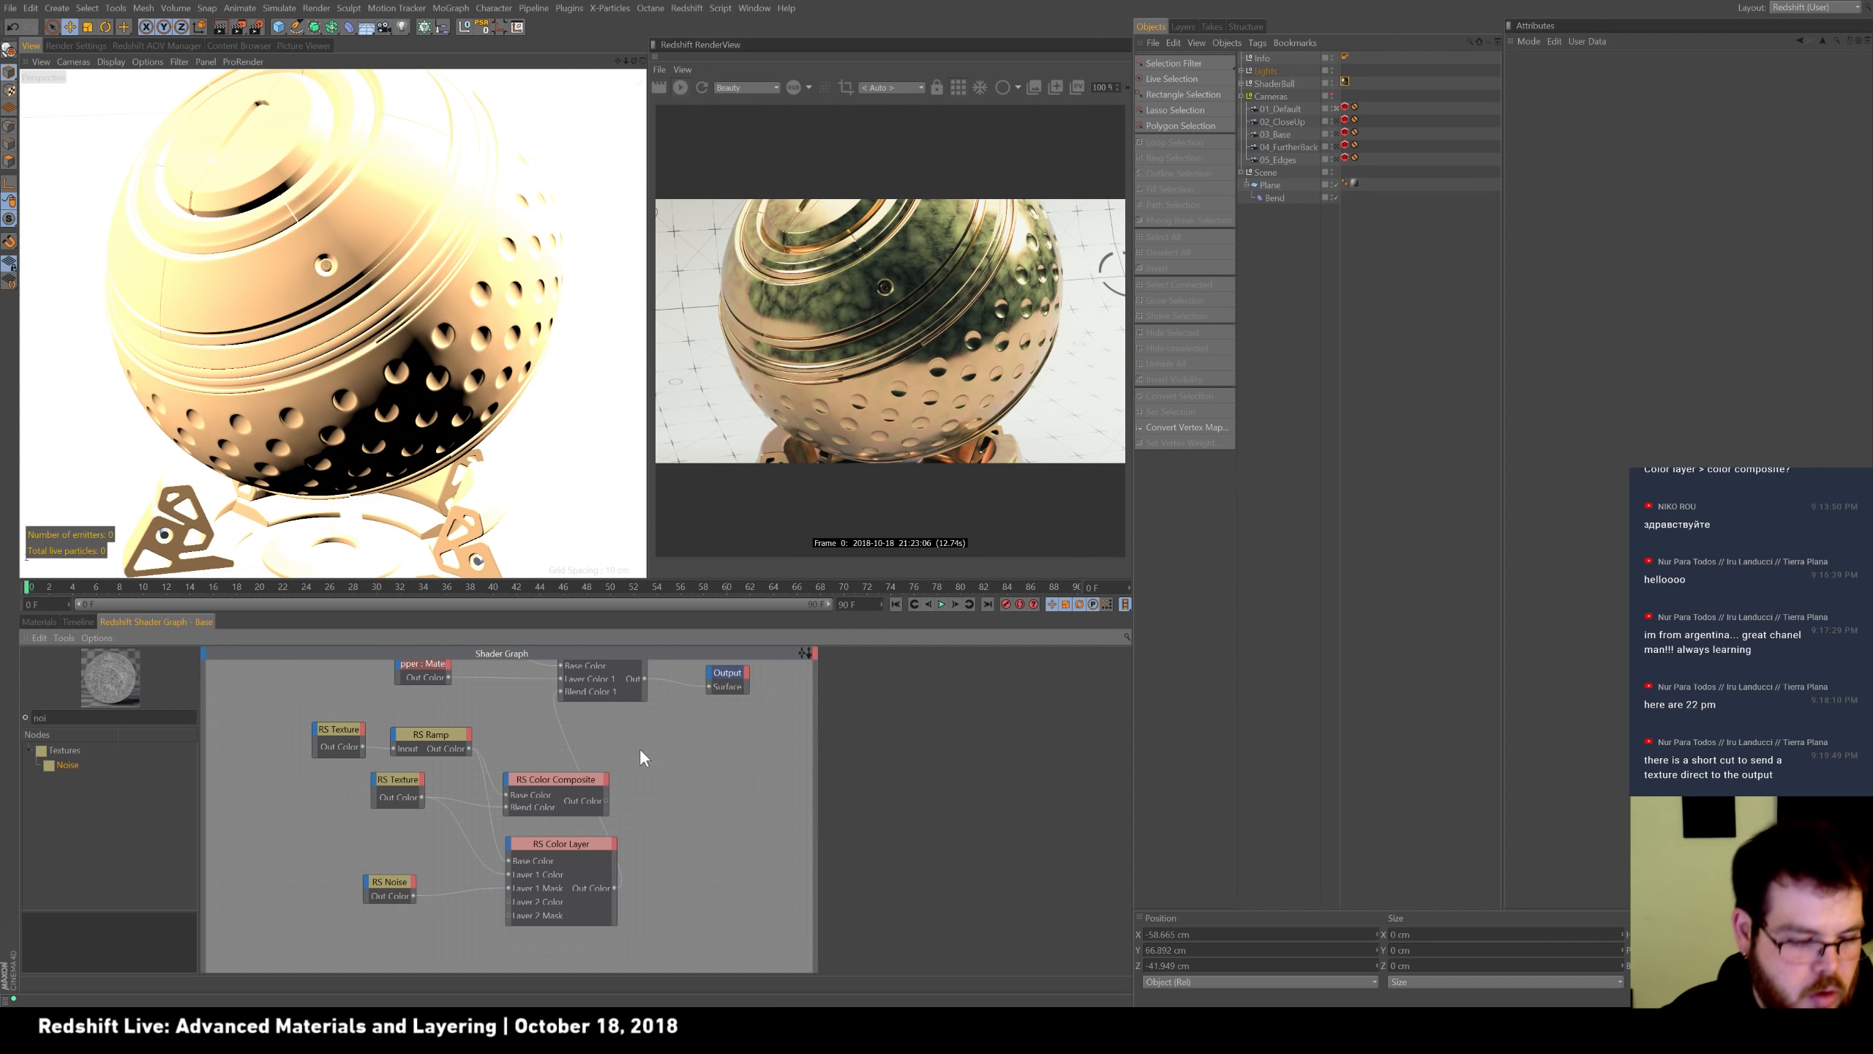
{"action": "middle_click_drag", "start_coordinate": [640, 747], "coordinate": [668, 820]}
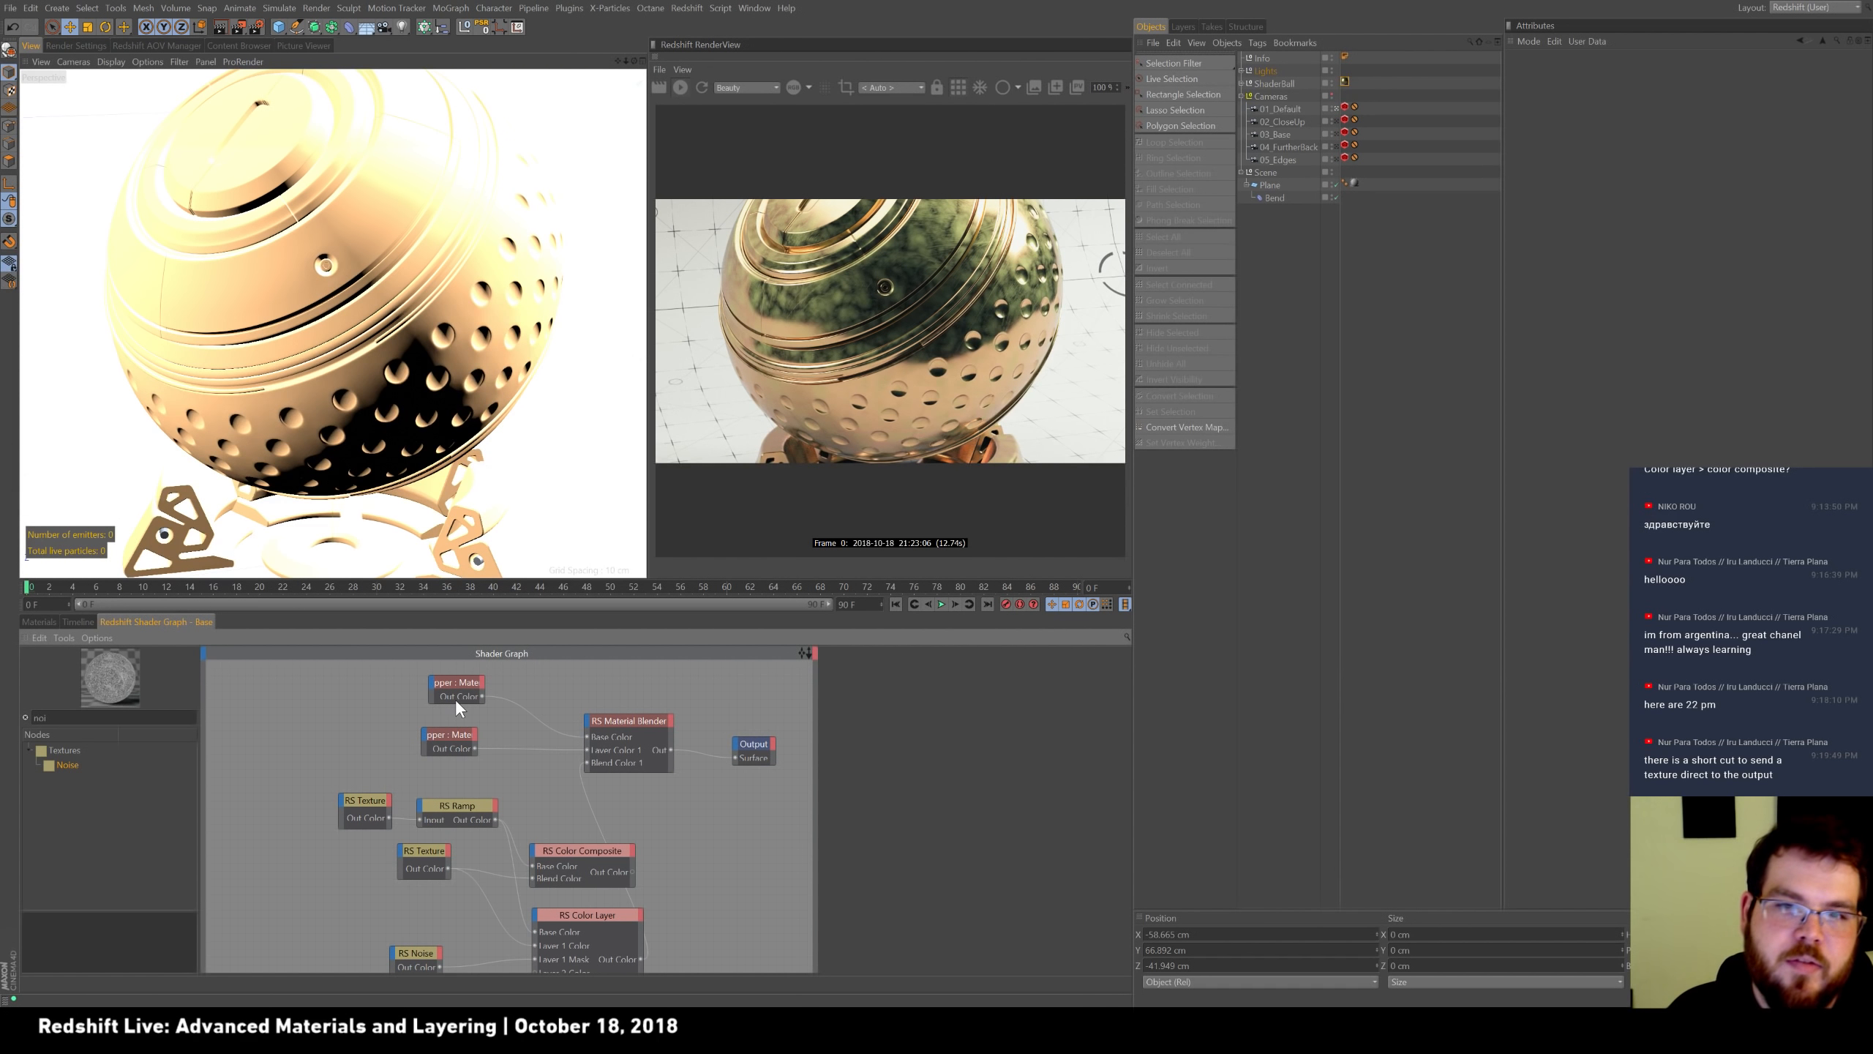
{"action": "left_click", "coordinate": [457, 735]}
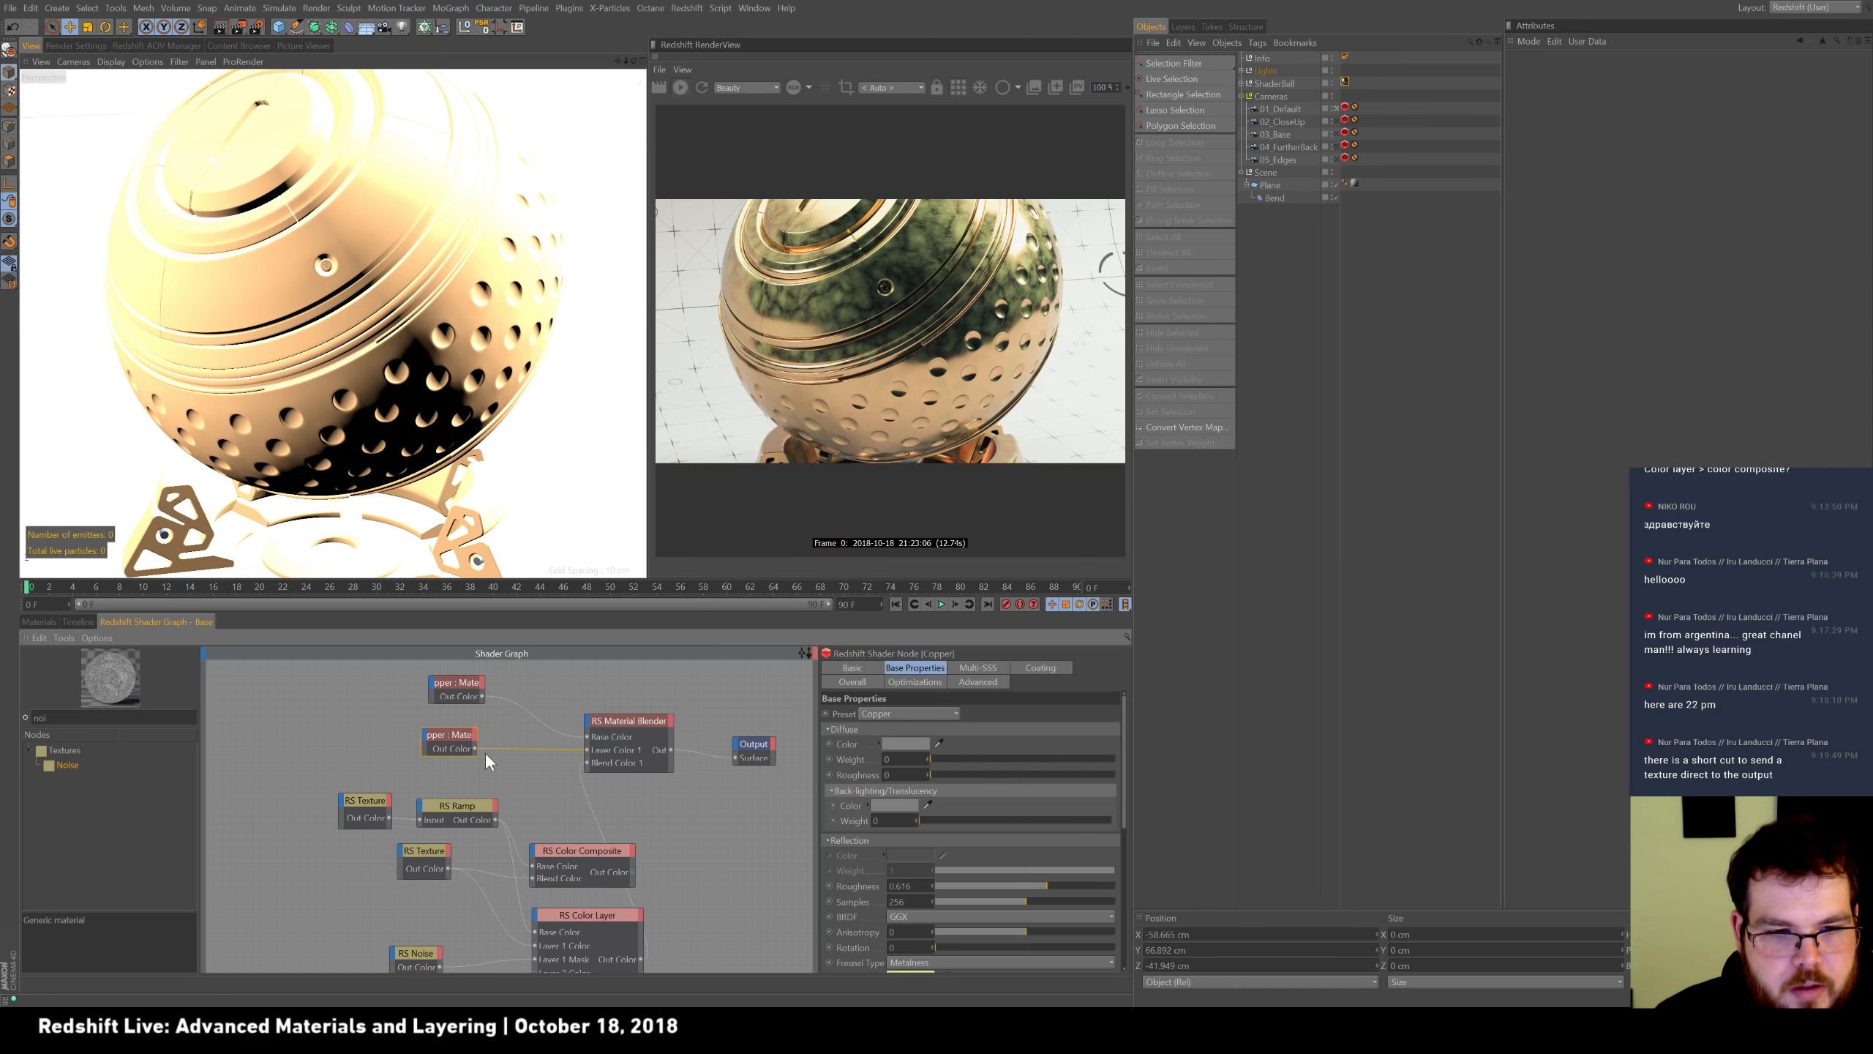
{"action": "left_click_drag", "start_coordinate": [502, 896], "coordinate": [641, 808]}
{"action": "key", "text": "Delete"}
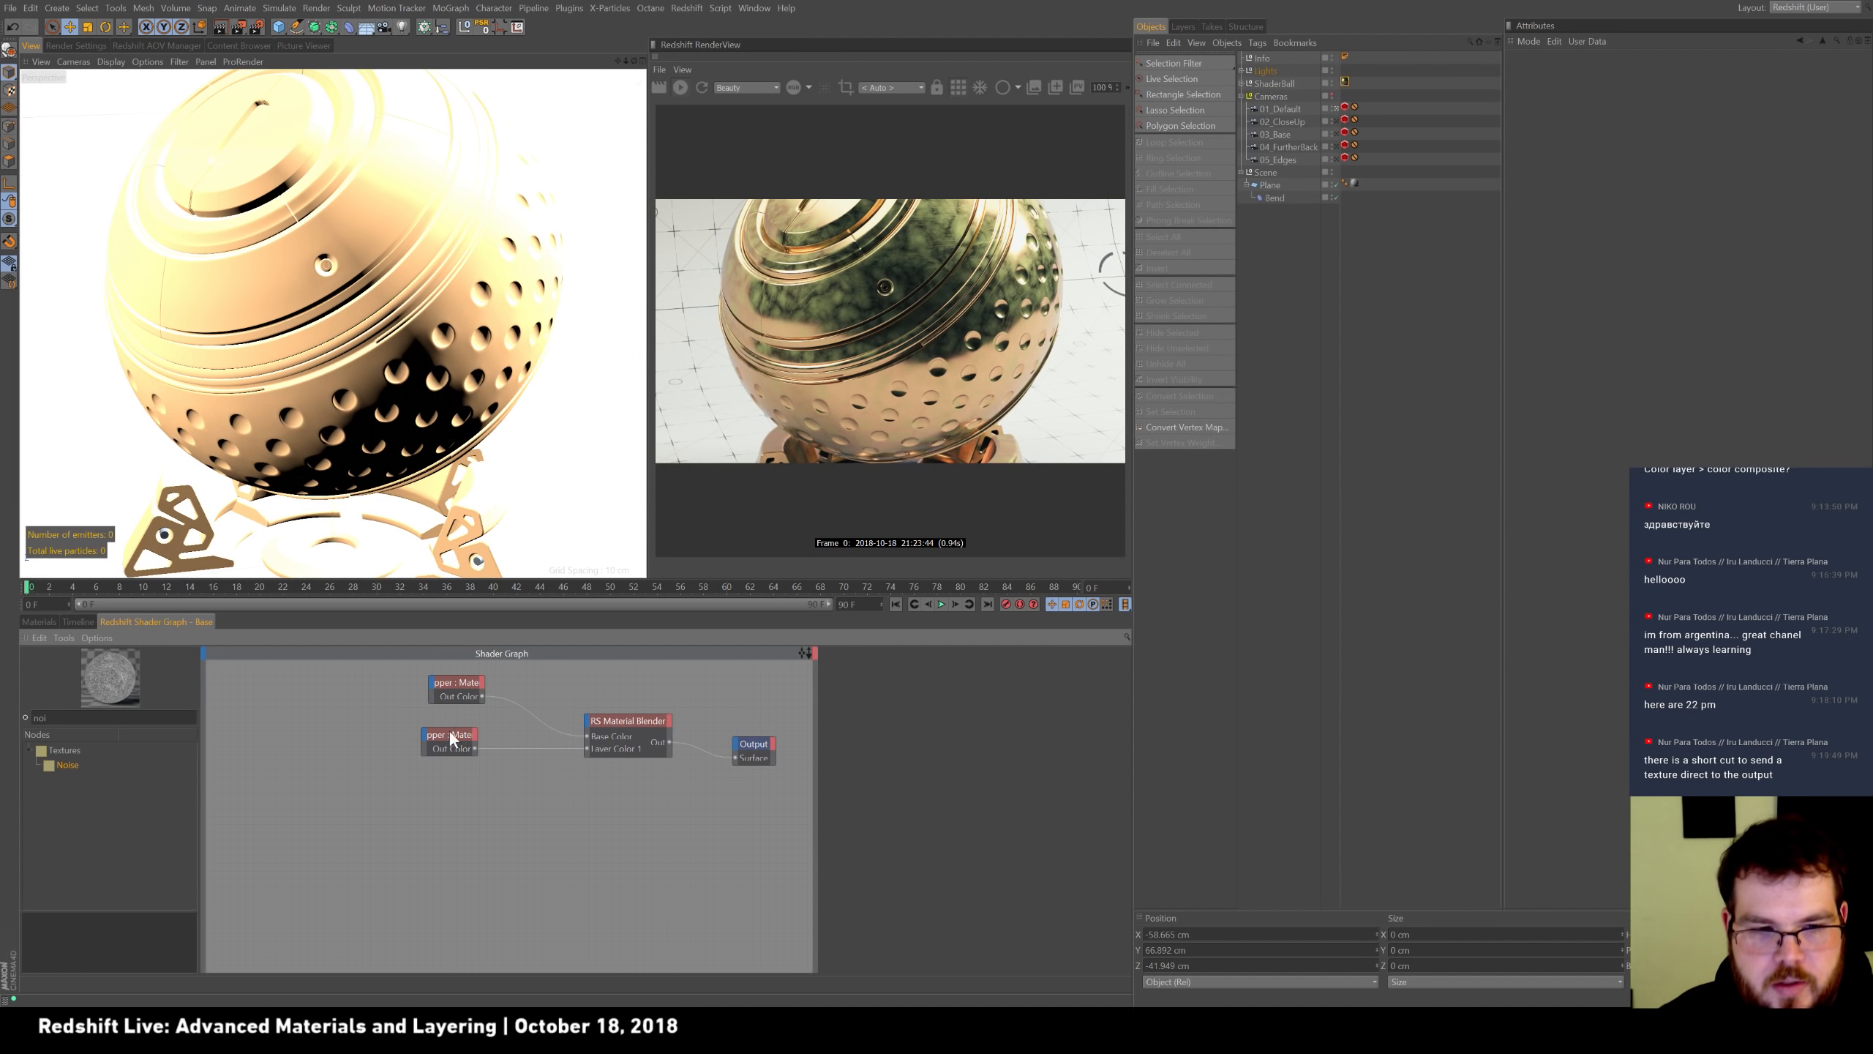
Change the lower copper material's preset to Plastic and set its diffuse color to dark red.
{"action": "left_click", "coordinate": [472, 736]}
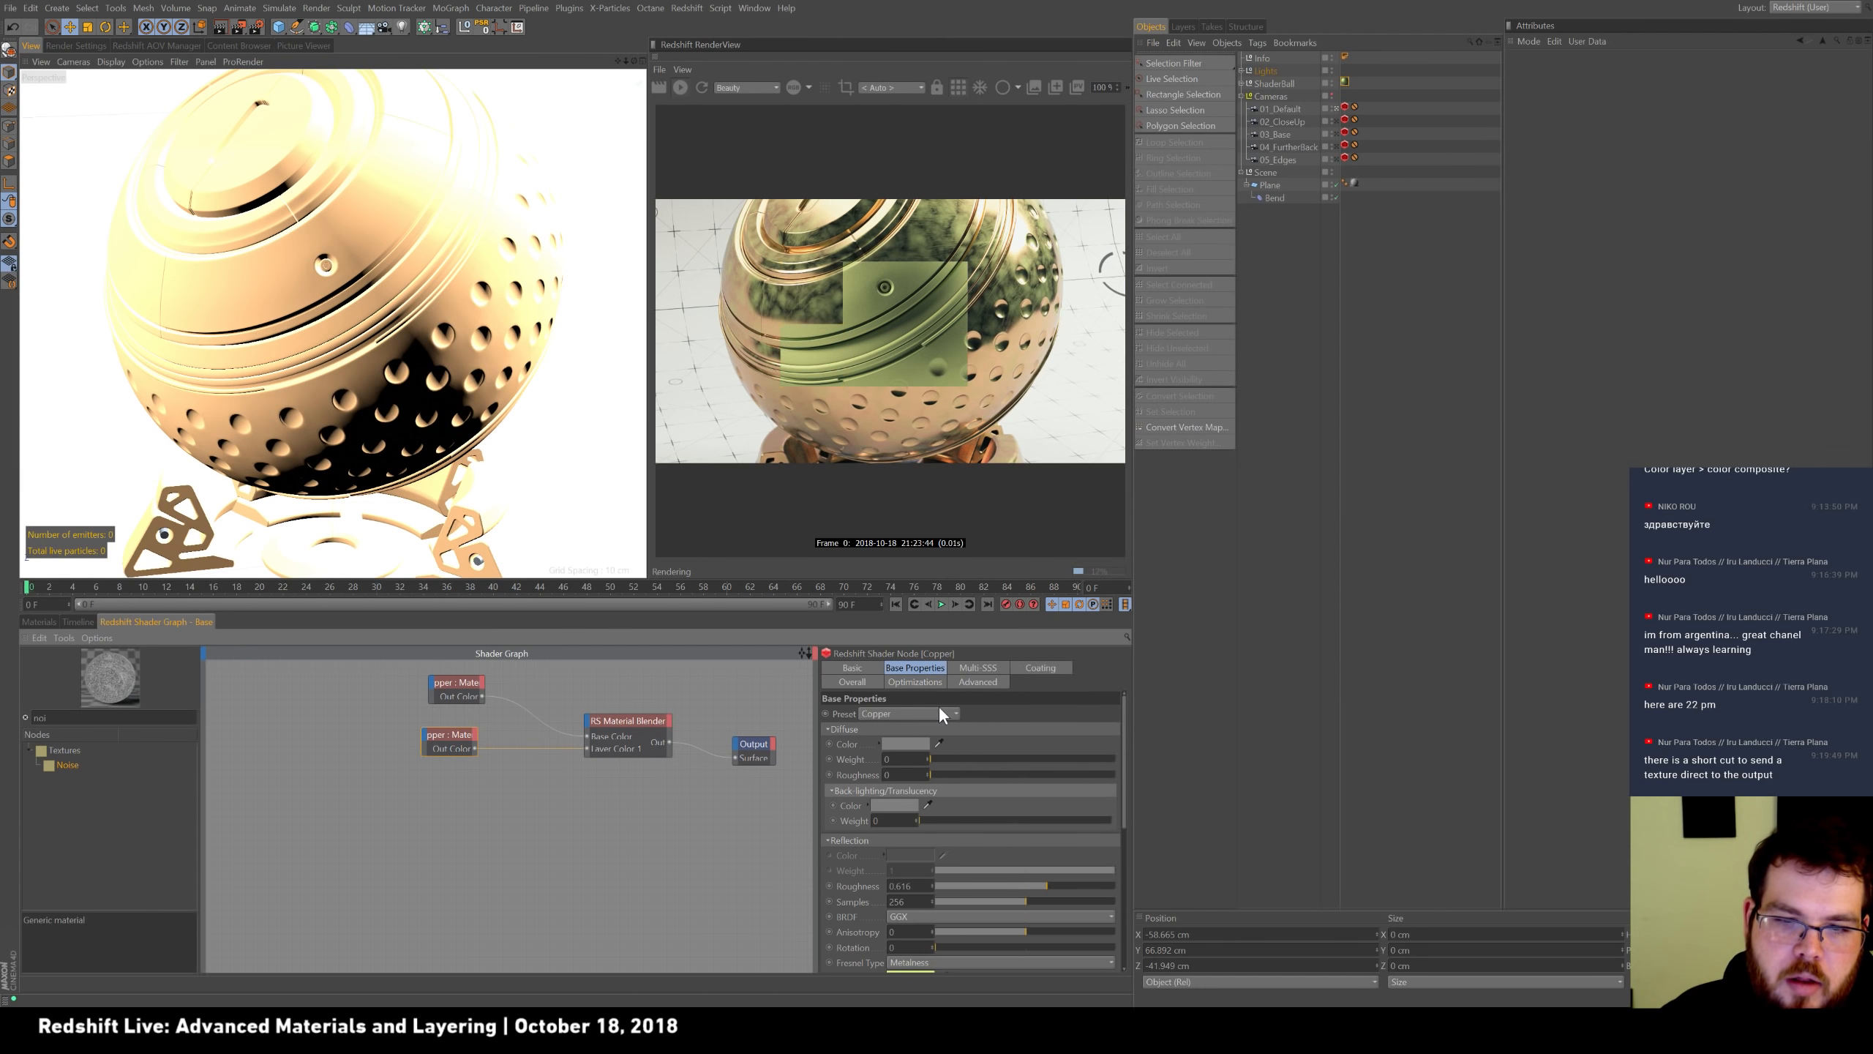
{"action": "left_click", "coordinate": [938, 710]}
{"action": "left_click", "coordinate": [907, 795]}
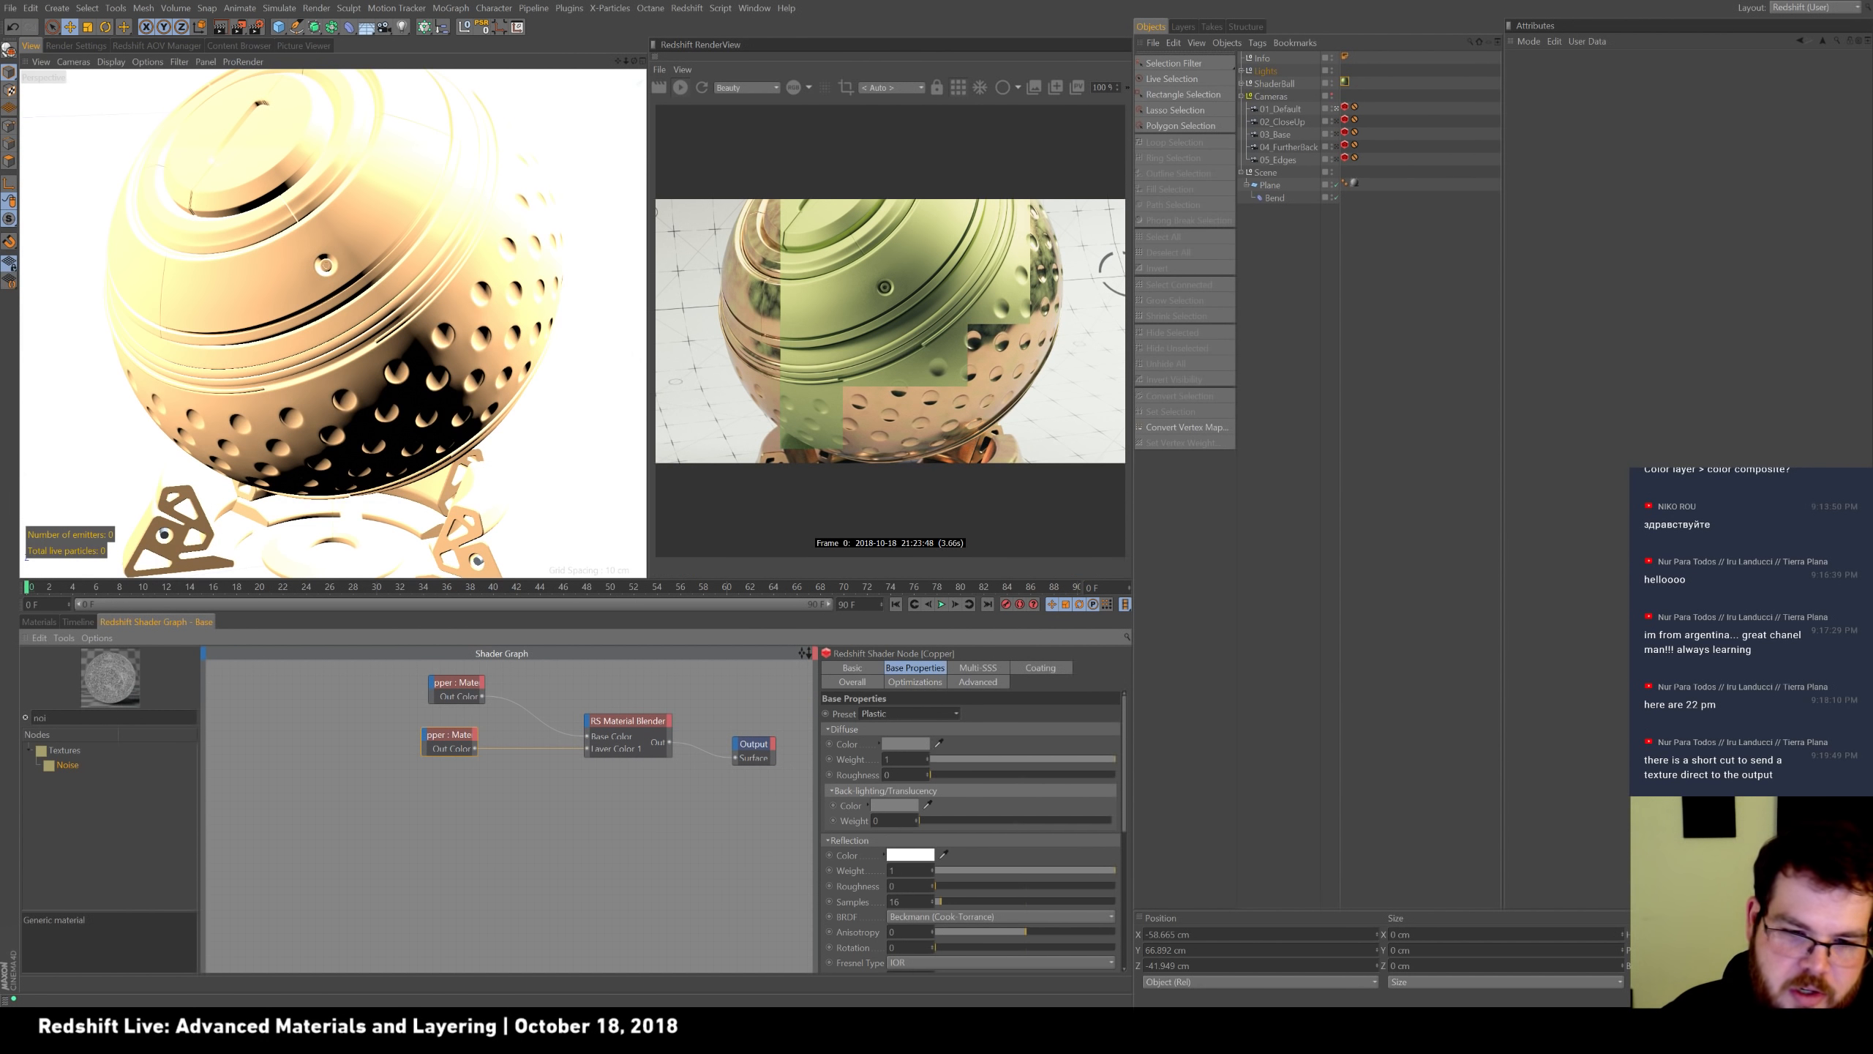
{"action": "left_click", "coordinate": [912, 743]}
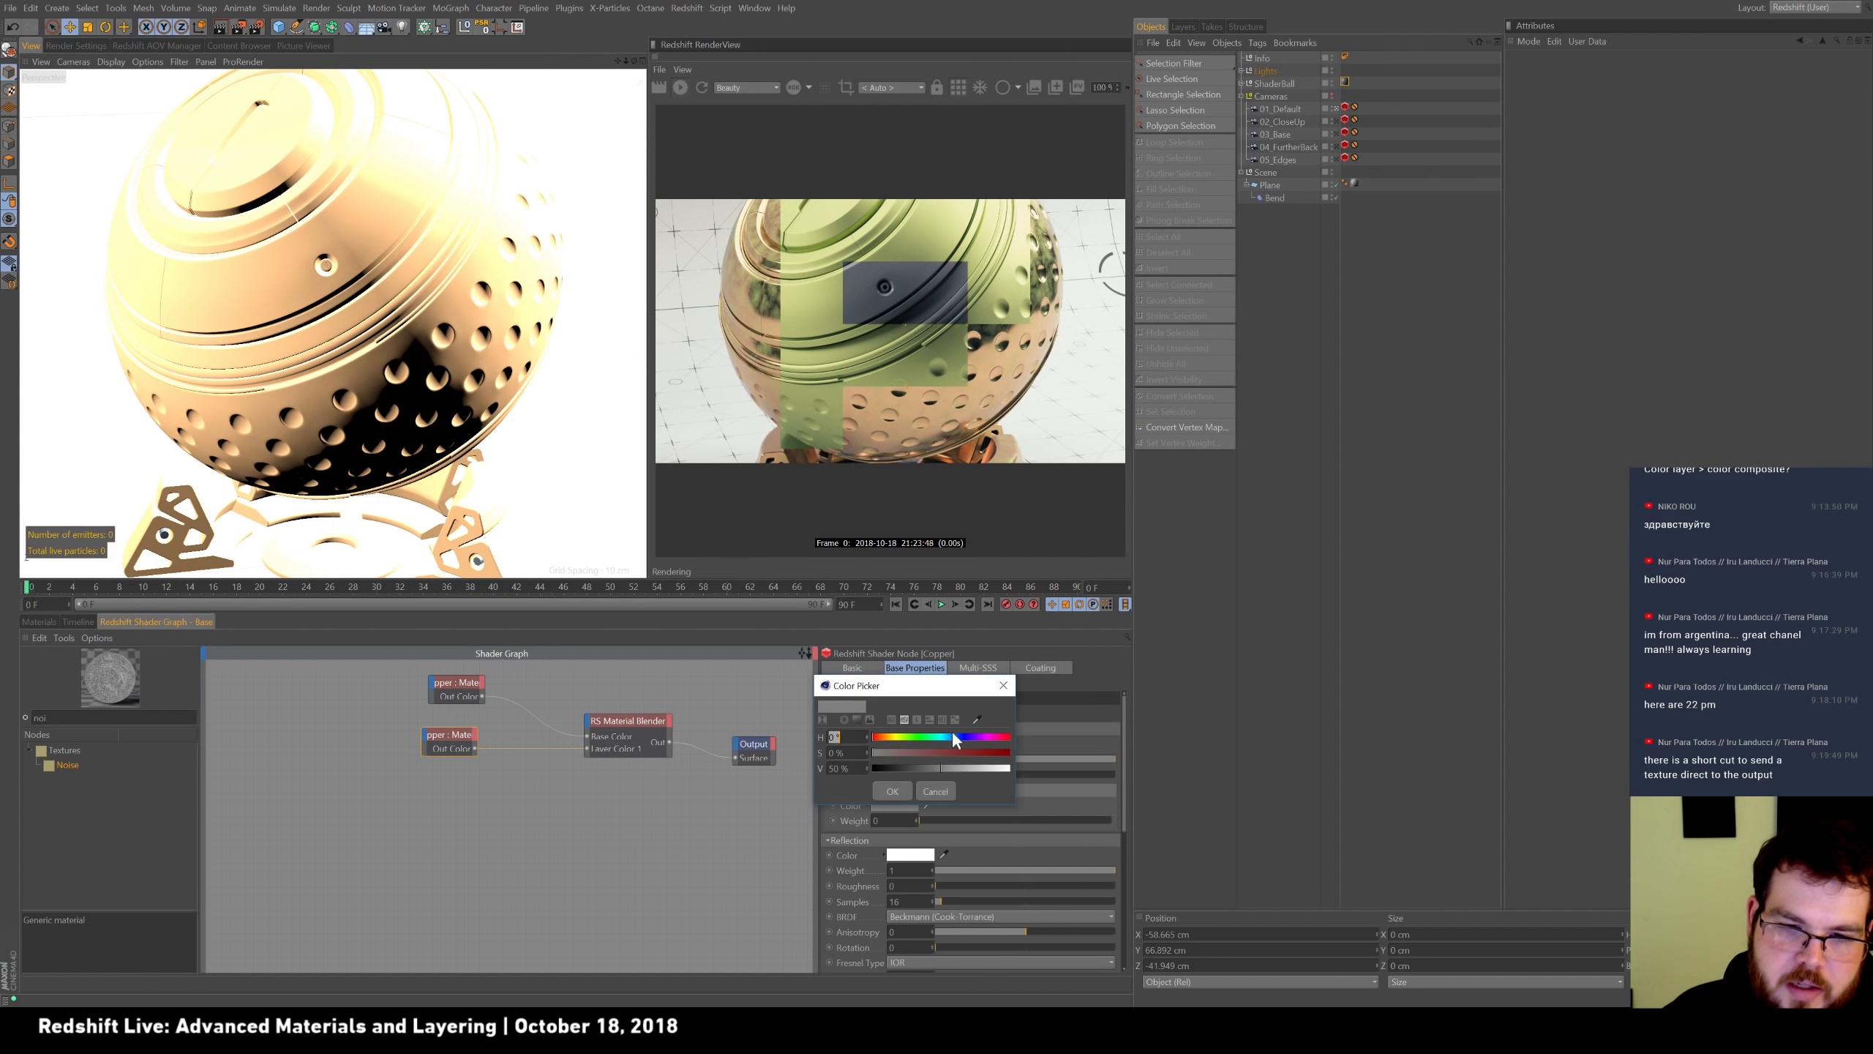
{"action": "left_click", "coordinate": [893, 791]}
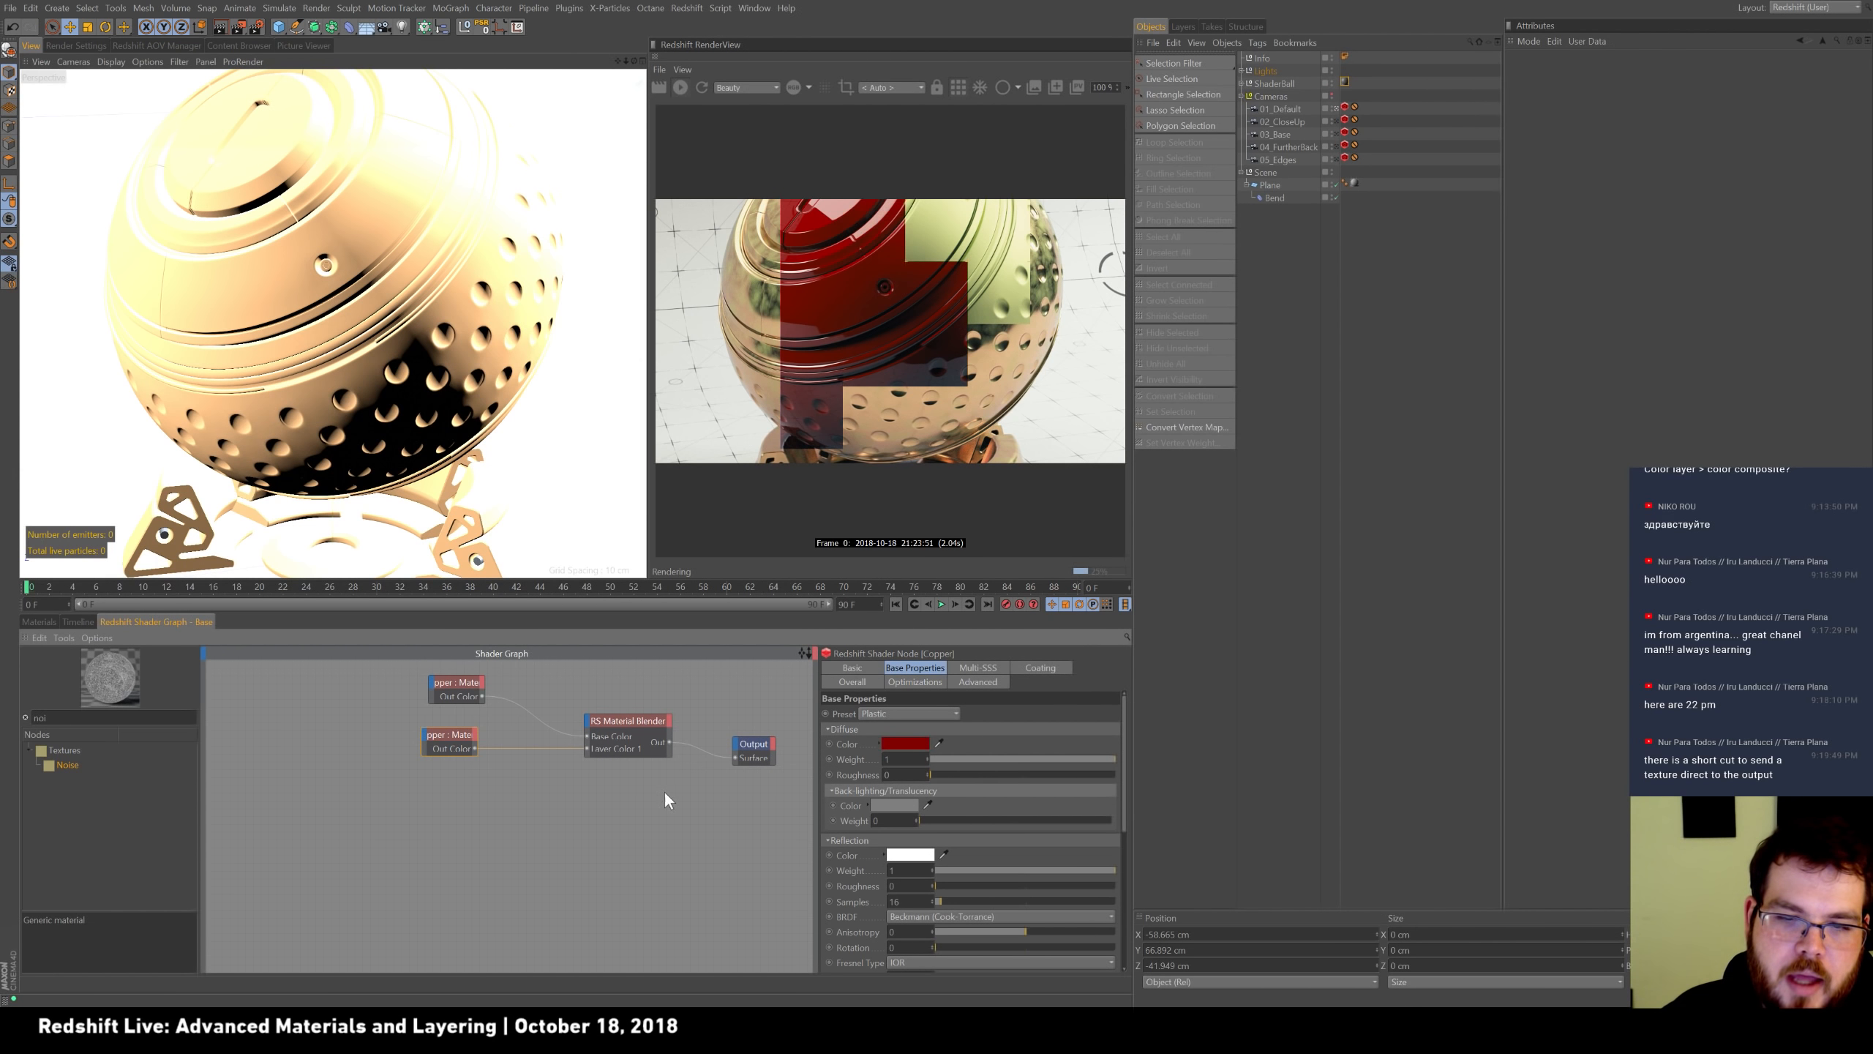
Enable Additive for Layer 1 of the RS Material Blender.
{"action": "left_click", "coordinate": [627, 722]}
{"action": "left_click", "coordinate": [891, 728]}
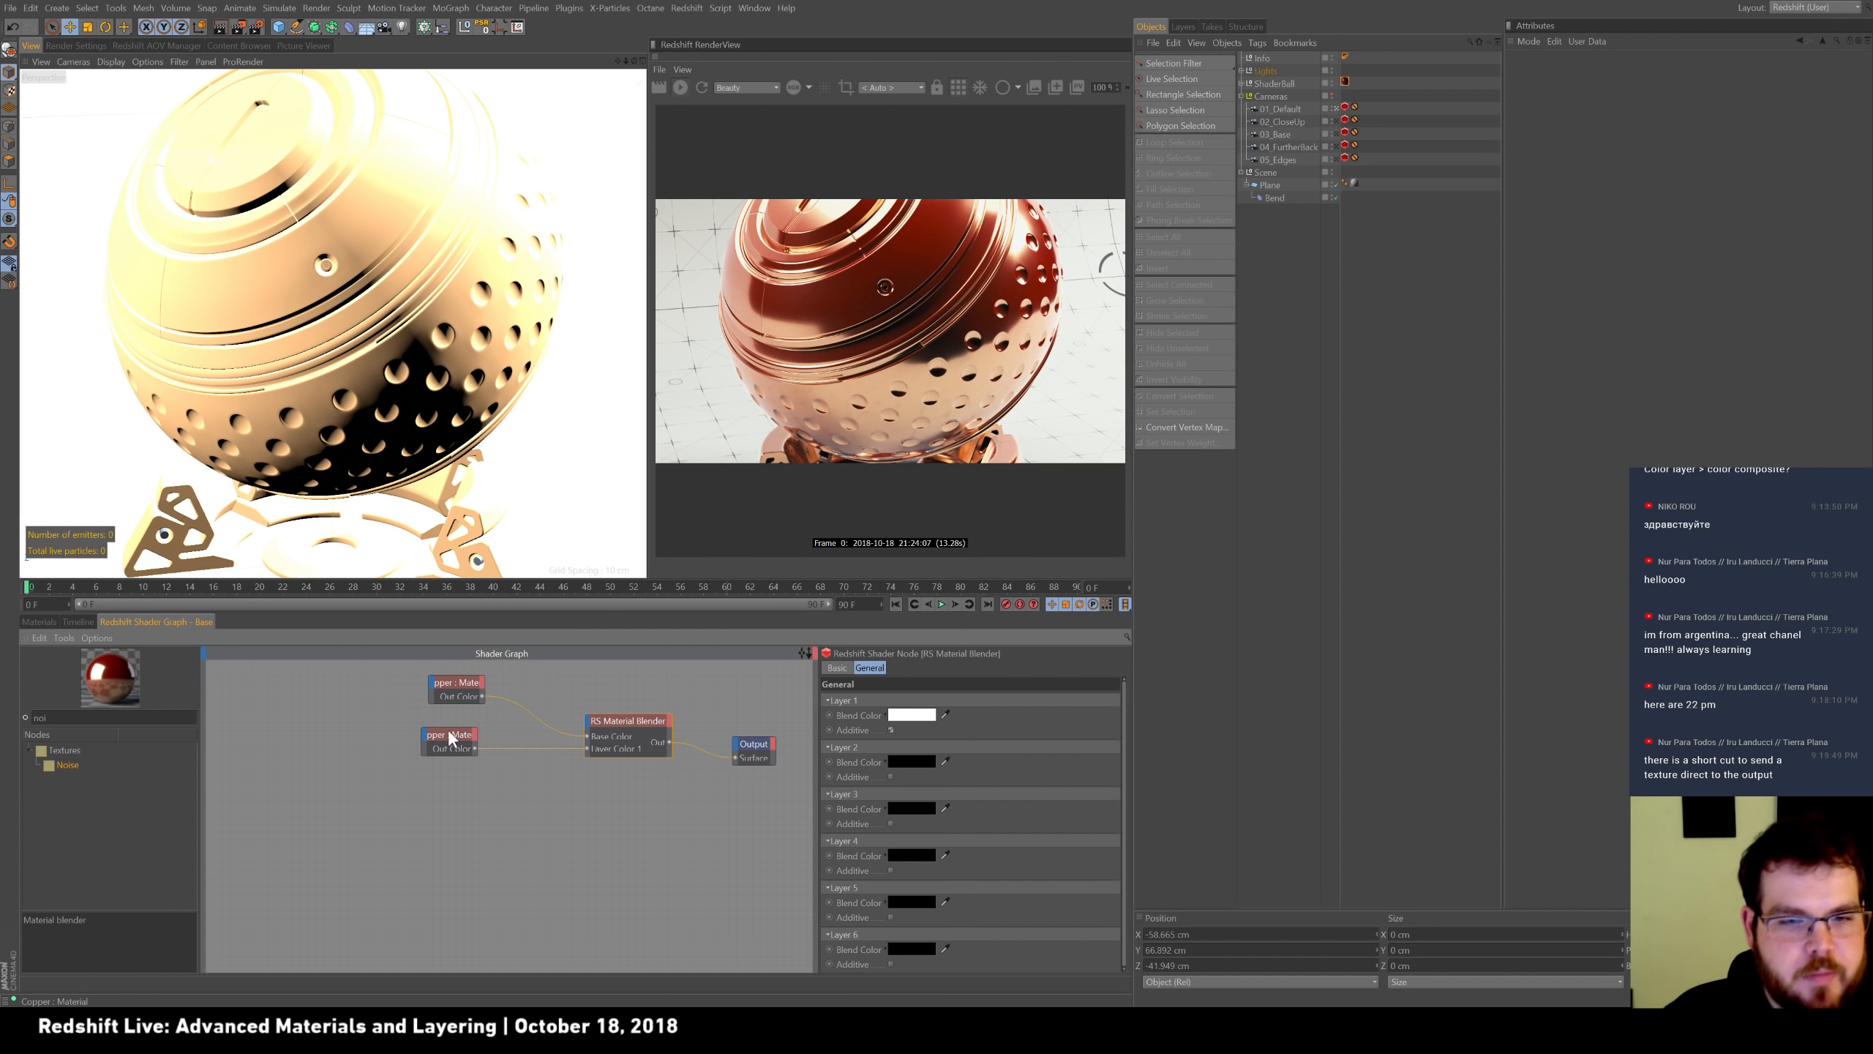
Duplicate the red plastic material node below the original and open the copy's material preset choices.
{"action": "left_click_drag", "start_coordinate": [451, 734], "coordinate": [445, 794], "text": "ctrl"}
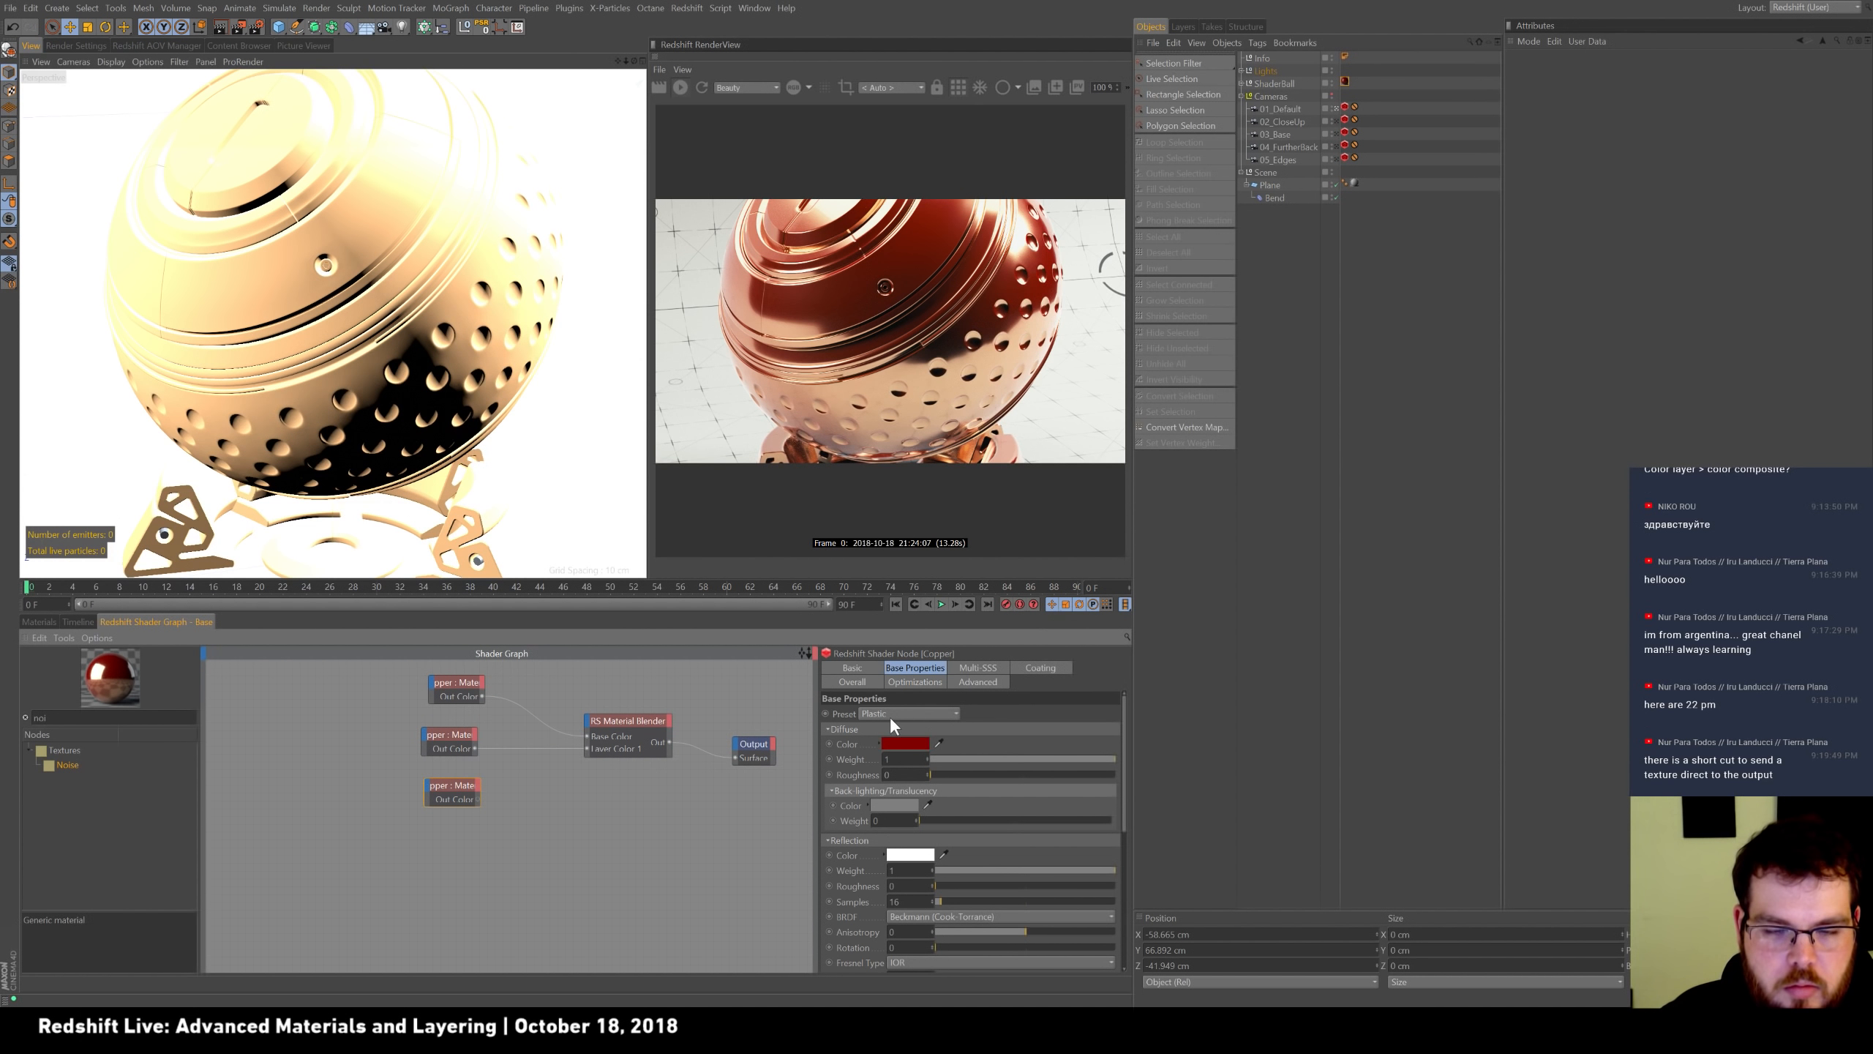
{"action": "left_click", "coordinate": [938, 713]}
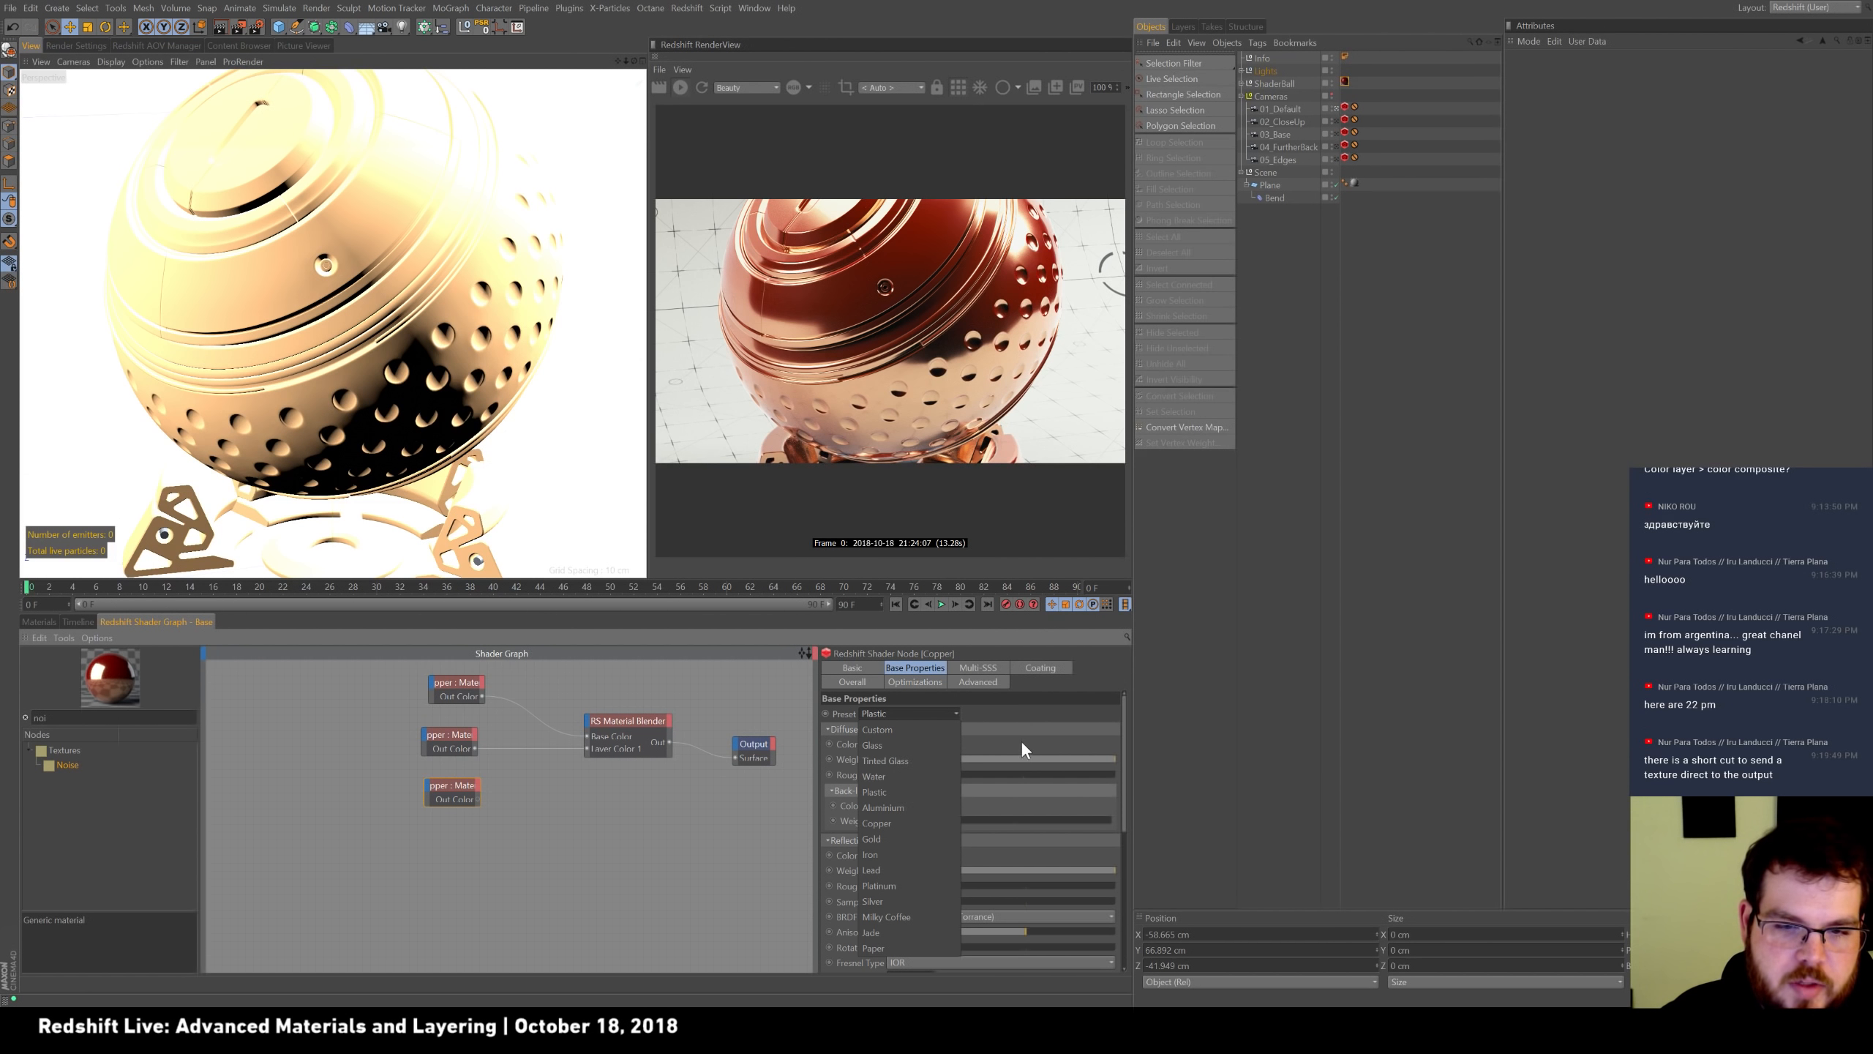
Keep the Plastic preset on the third material and set its diffuse weight to 0.
{"action": "left_click", "coordinate": [1016, 743]}
{"action": "left_click", "coordinate": [931, 743]}
{"action": "left_click_drag", "start_coordinate": [887, 772], "coordinate": [1099, 766]}
{"action": "left_click", "coordinate": [893, 792]}
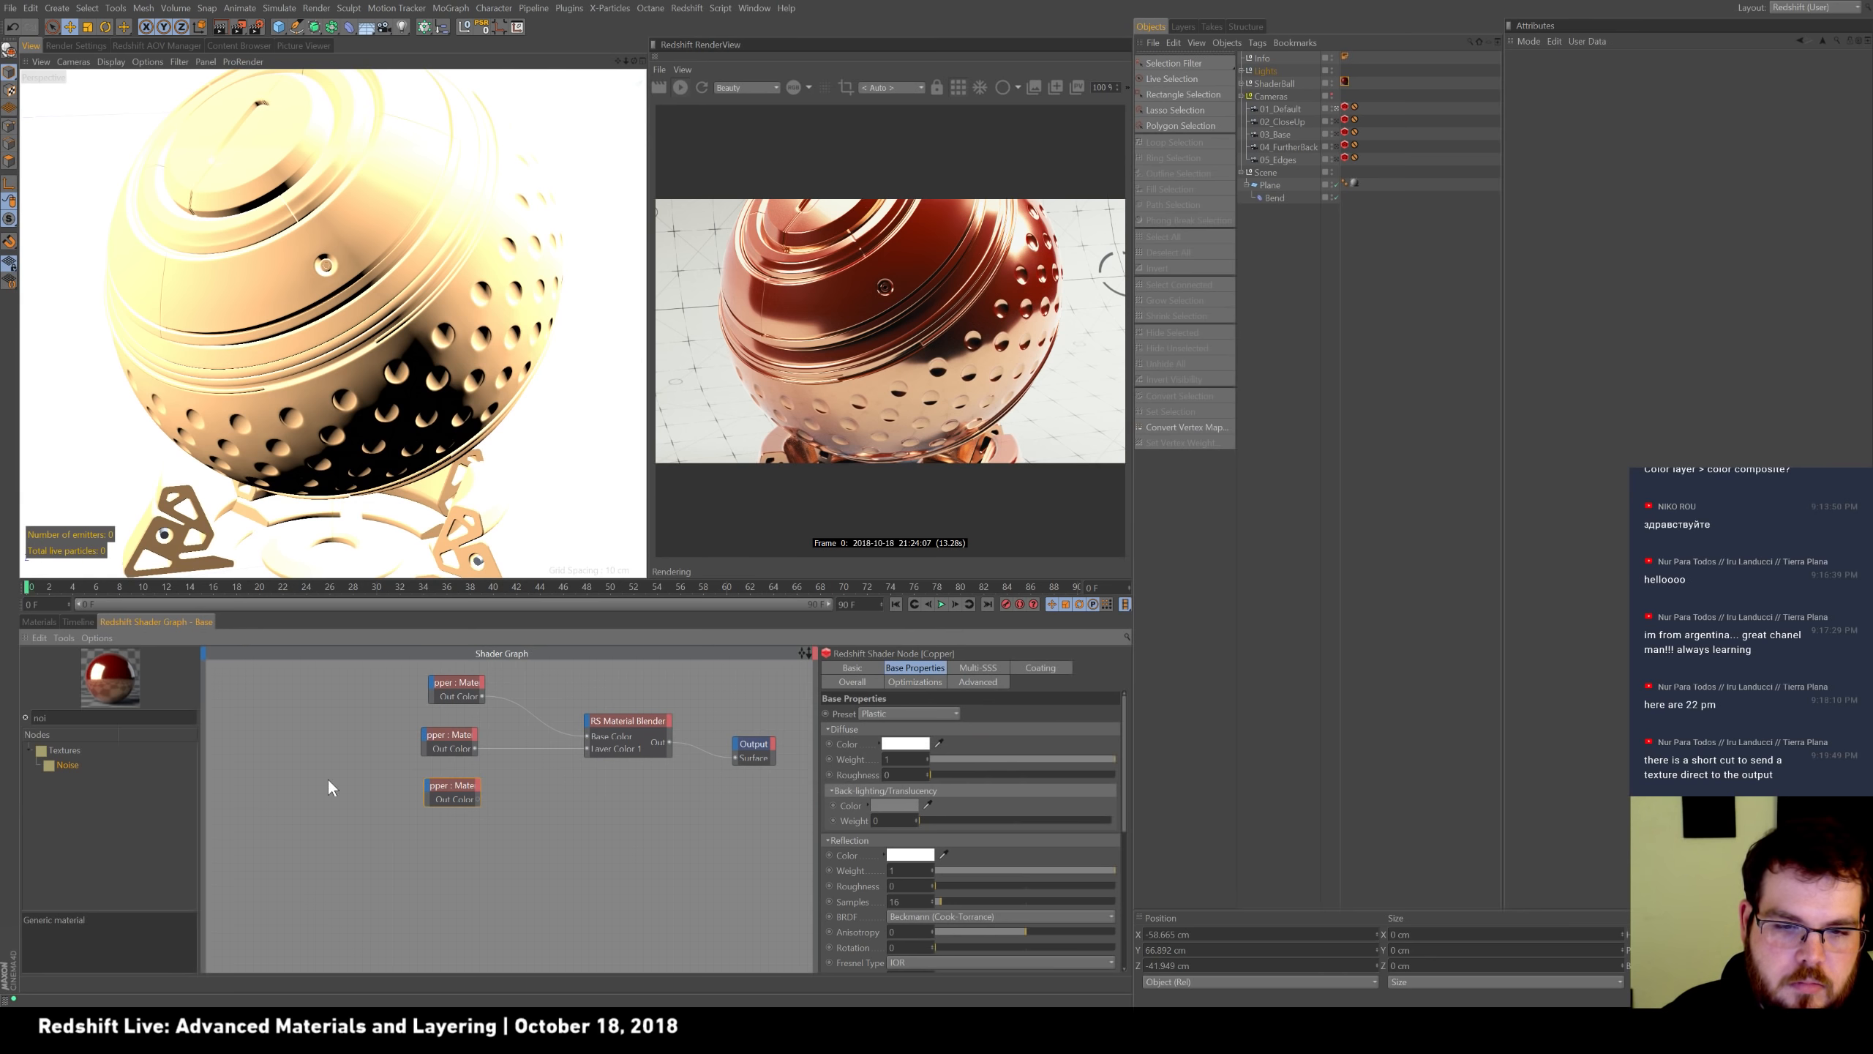
{"action": "left_click_drag", "start_coordinate": [1103, 756], "coordinate": [849, 754]}
Connect the third material's Out Color to the Material Blender's Layer Color 2 input.
{"action": "left_click_drag", "start_coordinate": [478, 794], "coordinate": [469, 795]}
{"action": "left_click_drag", "start_coordinate": [594, 720], "coordinate": [591, 723]}
{"action": "mouse_move", "coordinate": [639, 761]}
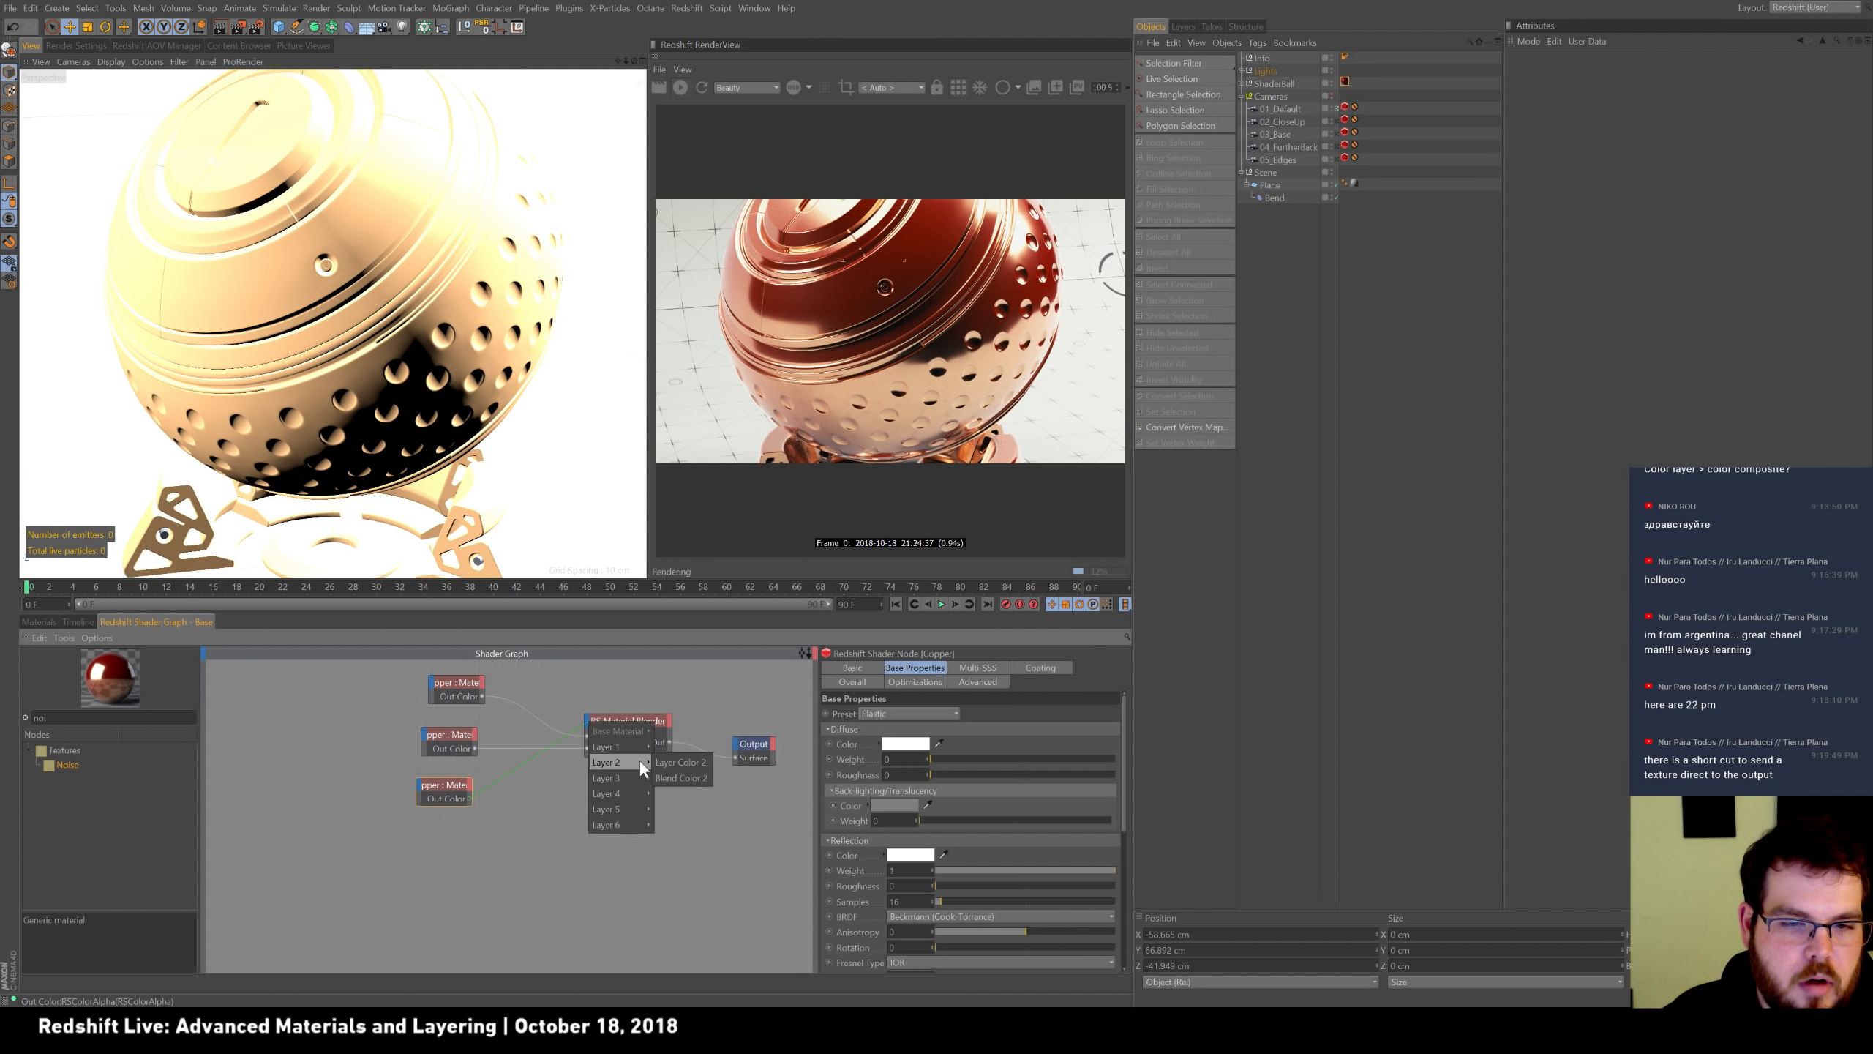
{"action": "left_click", "coordinate": [701, 761]}
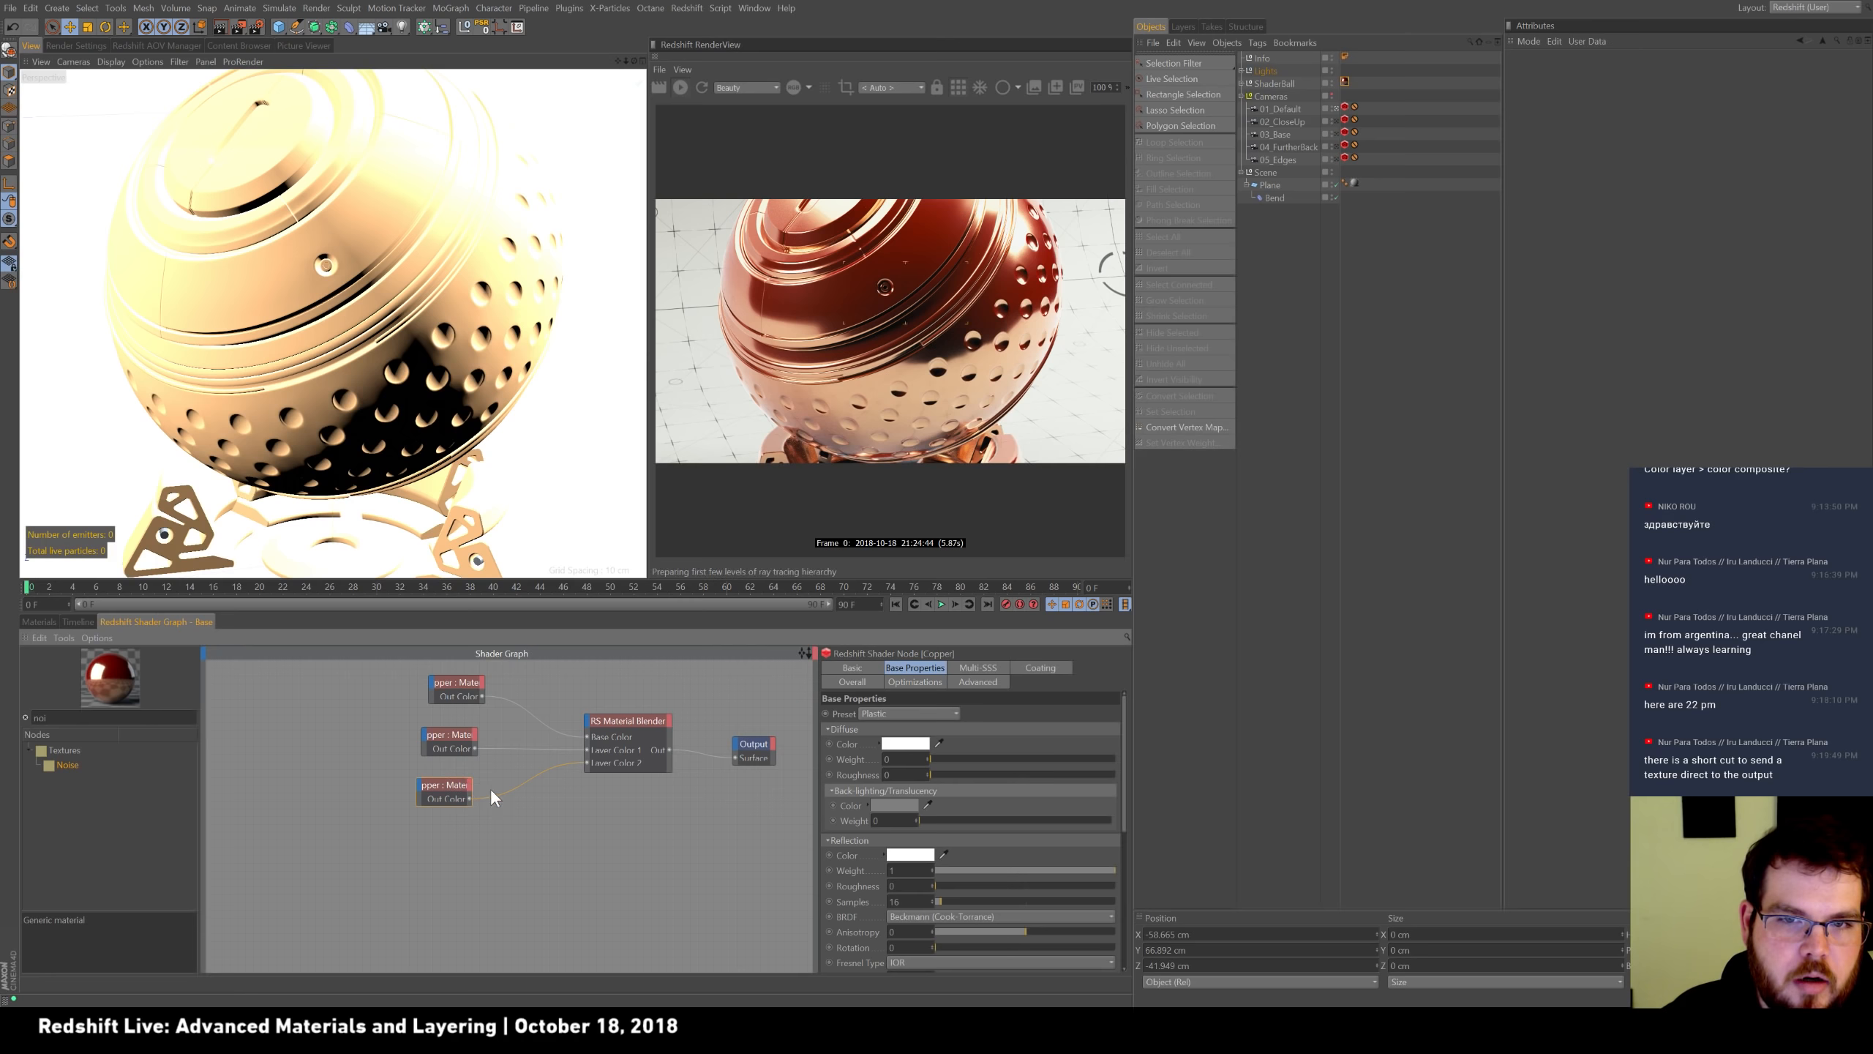
Switch the render preview to progressive rendering and enable Additive for Layer 2 of the Material Blender.
{"action": "left_click", "coordinate": [962, 89]}
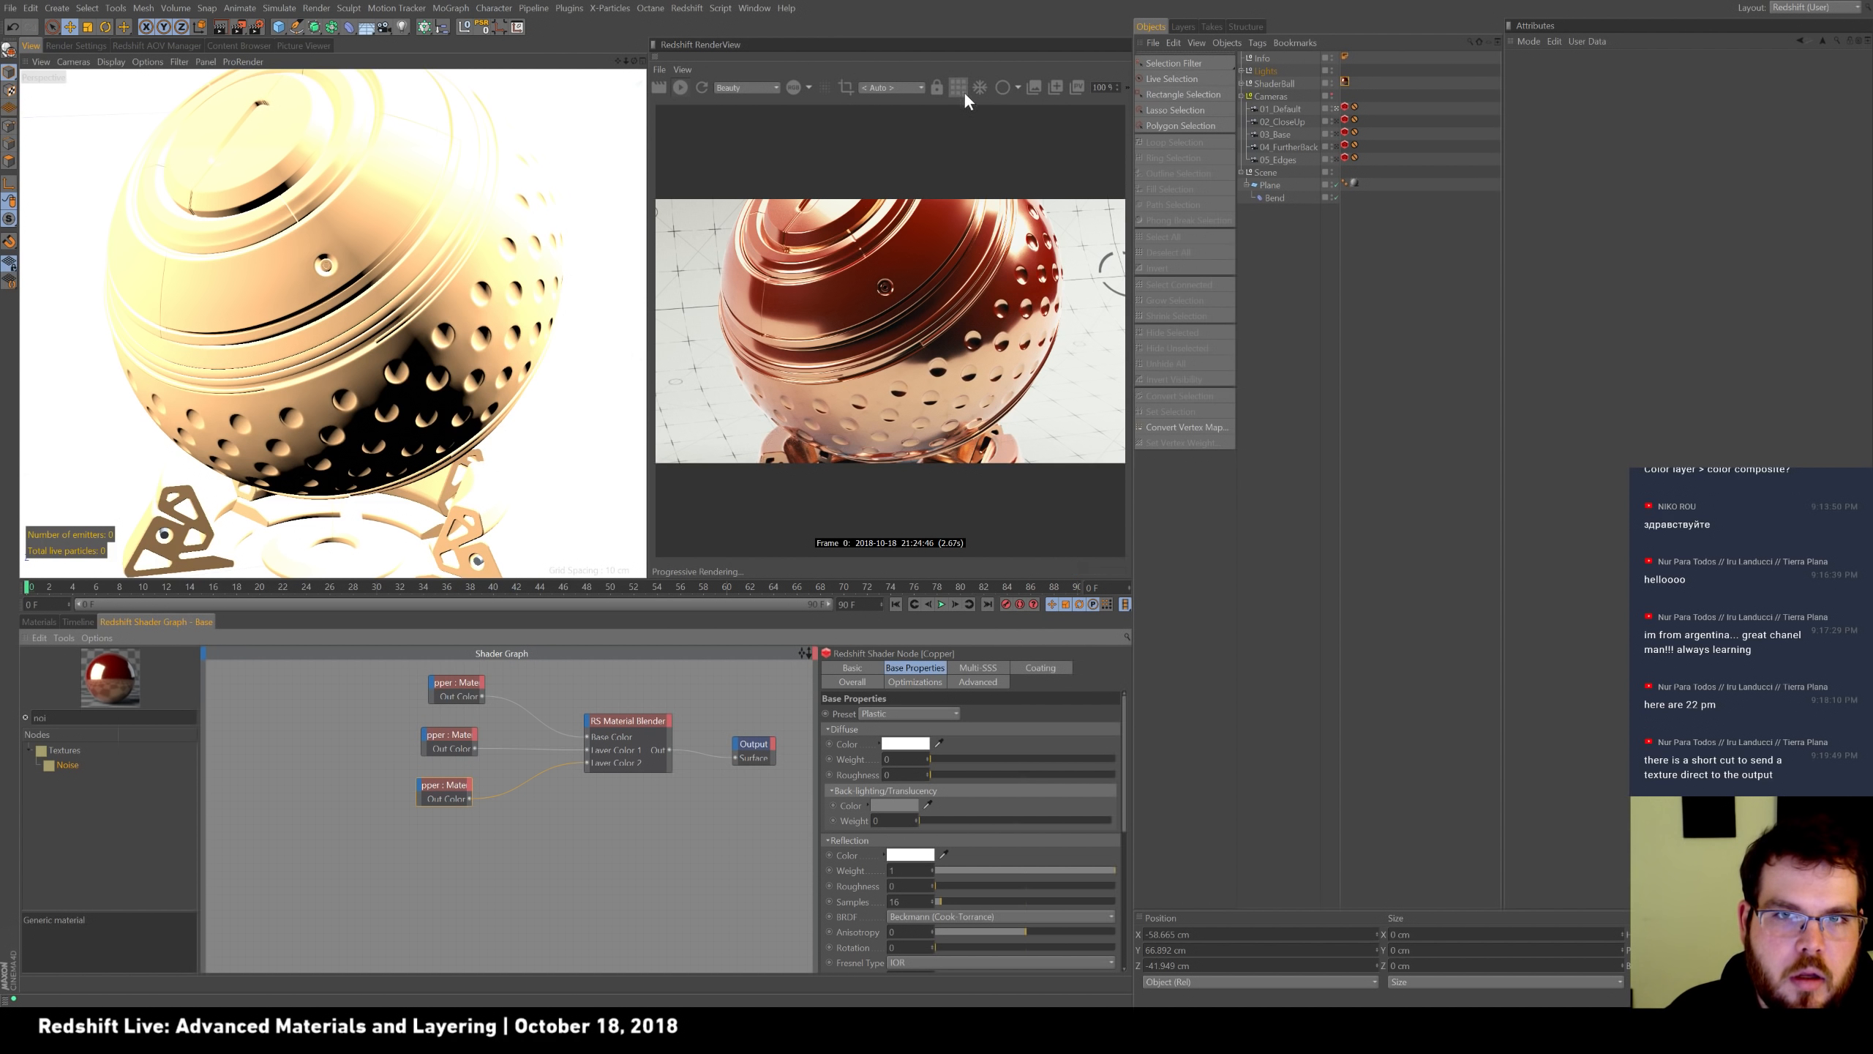
{"action": "left_click", "coordinate": [648, 720]}
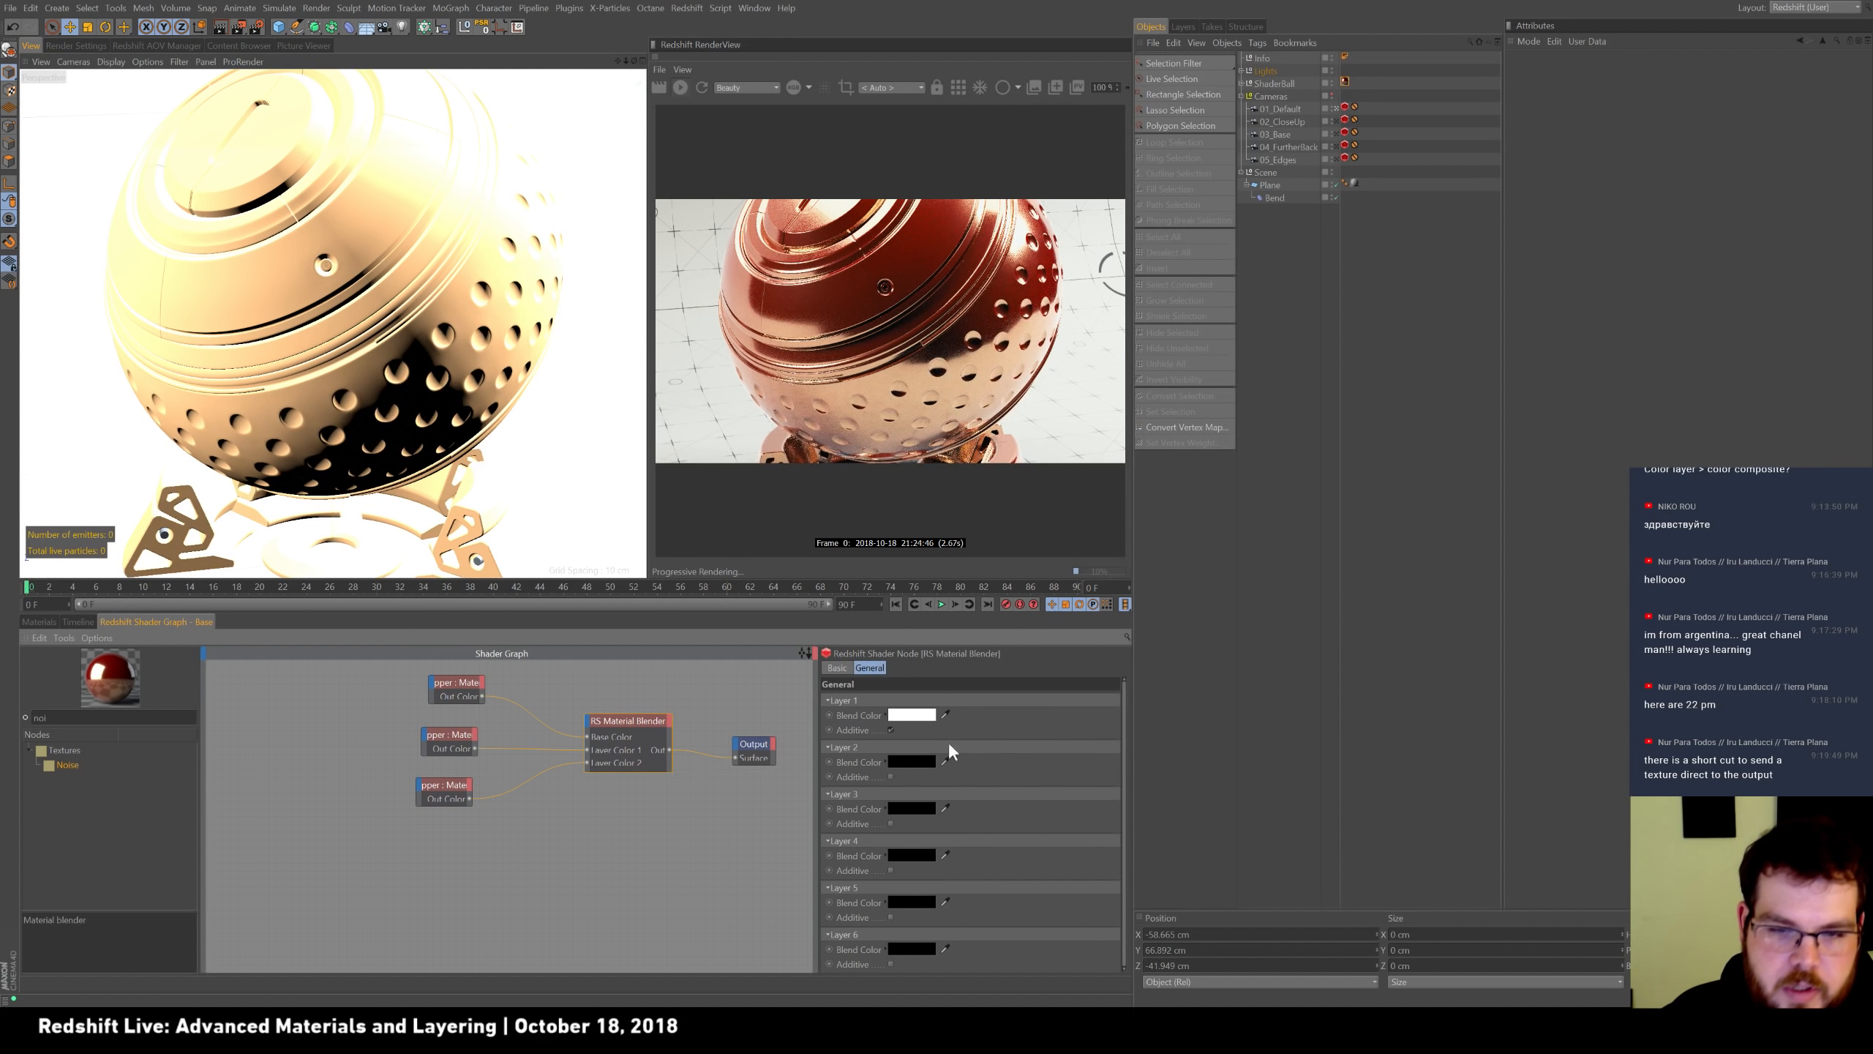
{"action": "left_click", "coordinate": [891, 776]}
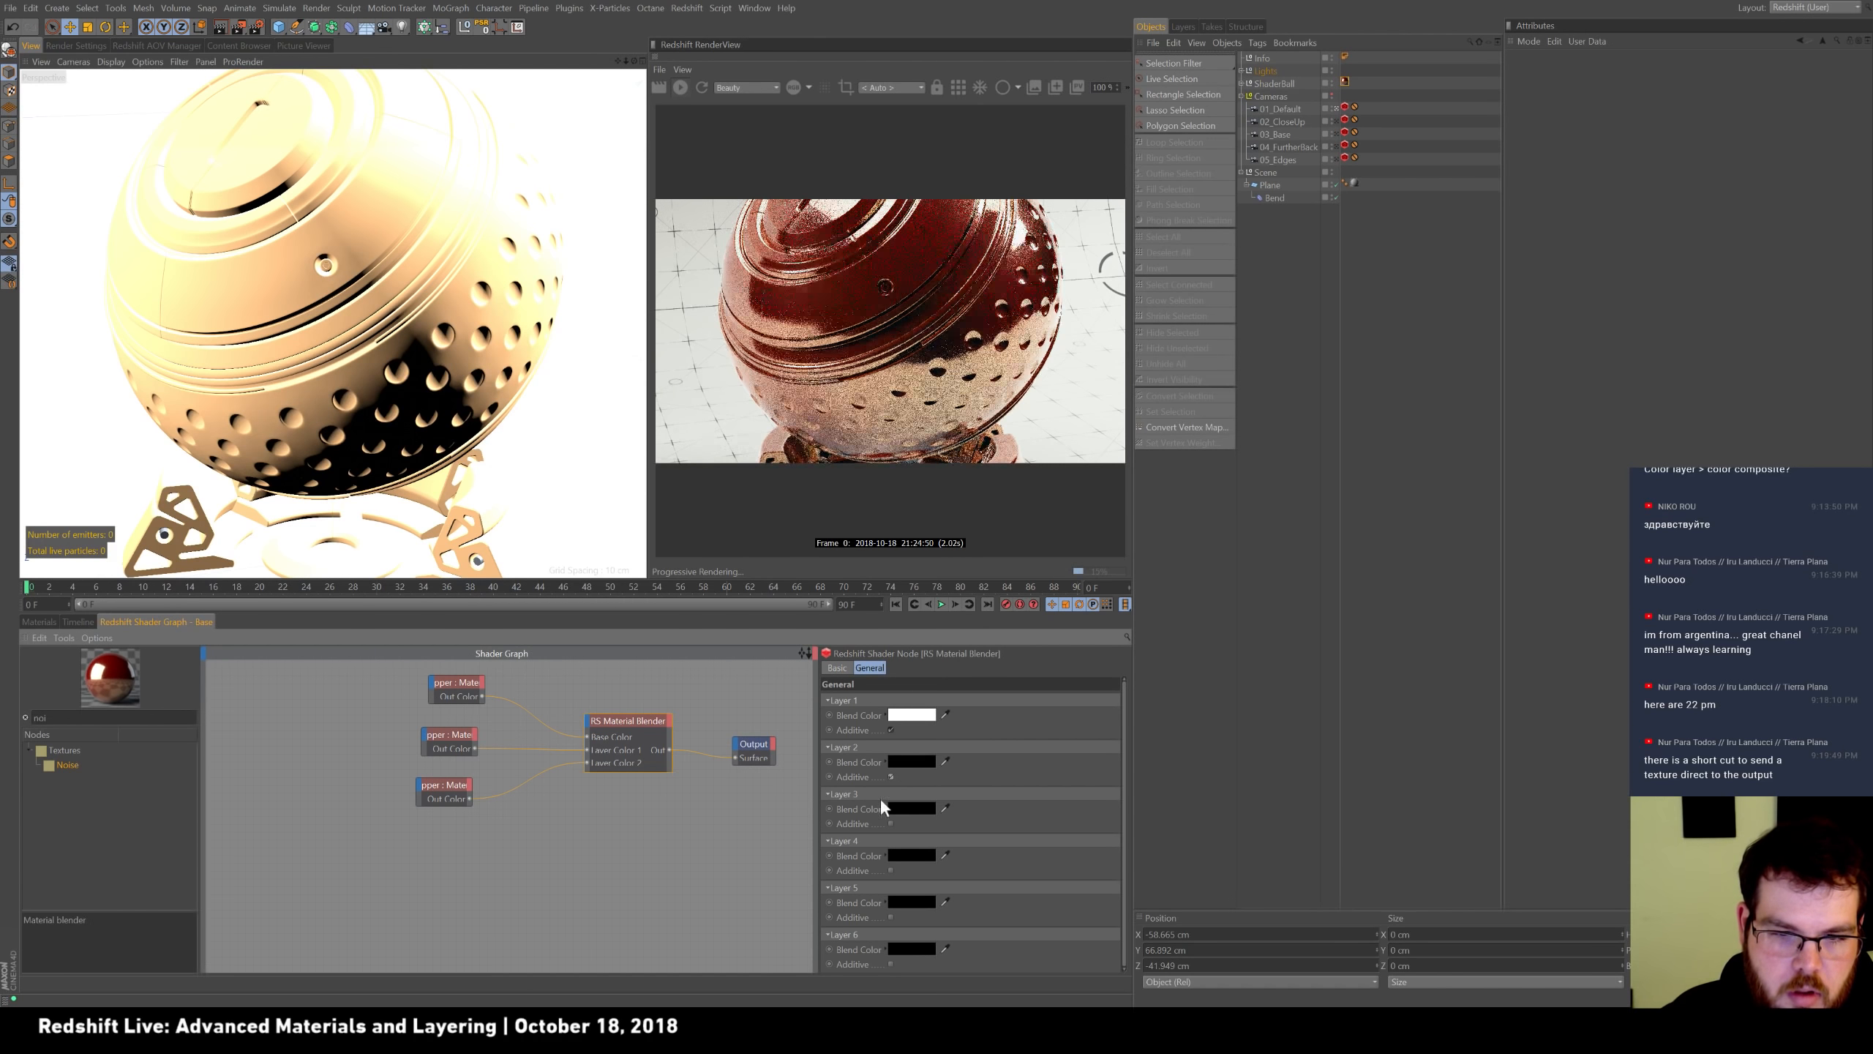
Add a Texture node below the materials and load Fingerprints005_OVERLAY_VAR1_6K.jpg into it without copying the image to the project location.
{"action": "left_click", "coordinate": [44, 717]}
{"action": "type", "text": "tex"}
{"action": "left_click_drag", "start_coordinate": [56, 762], "coordinate": [435, 843]}
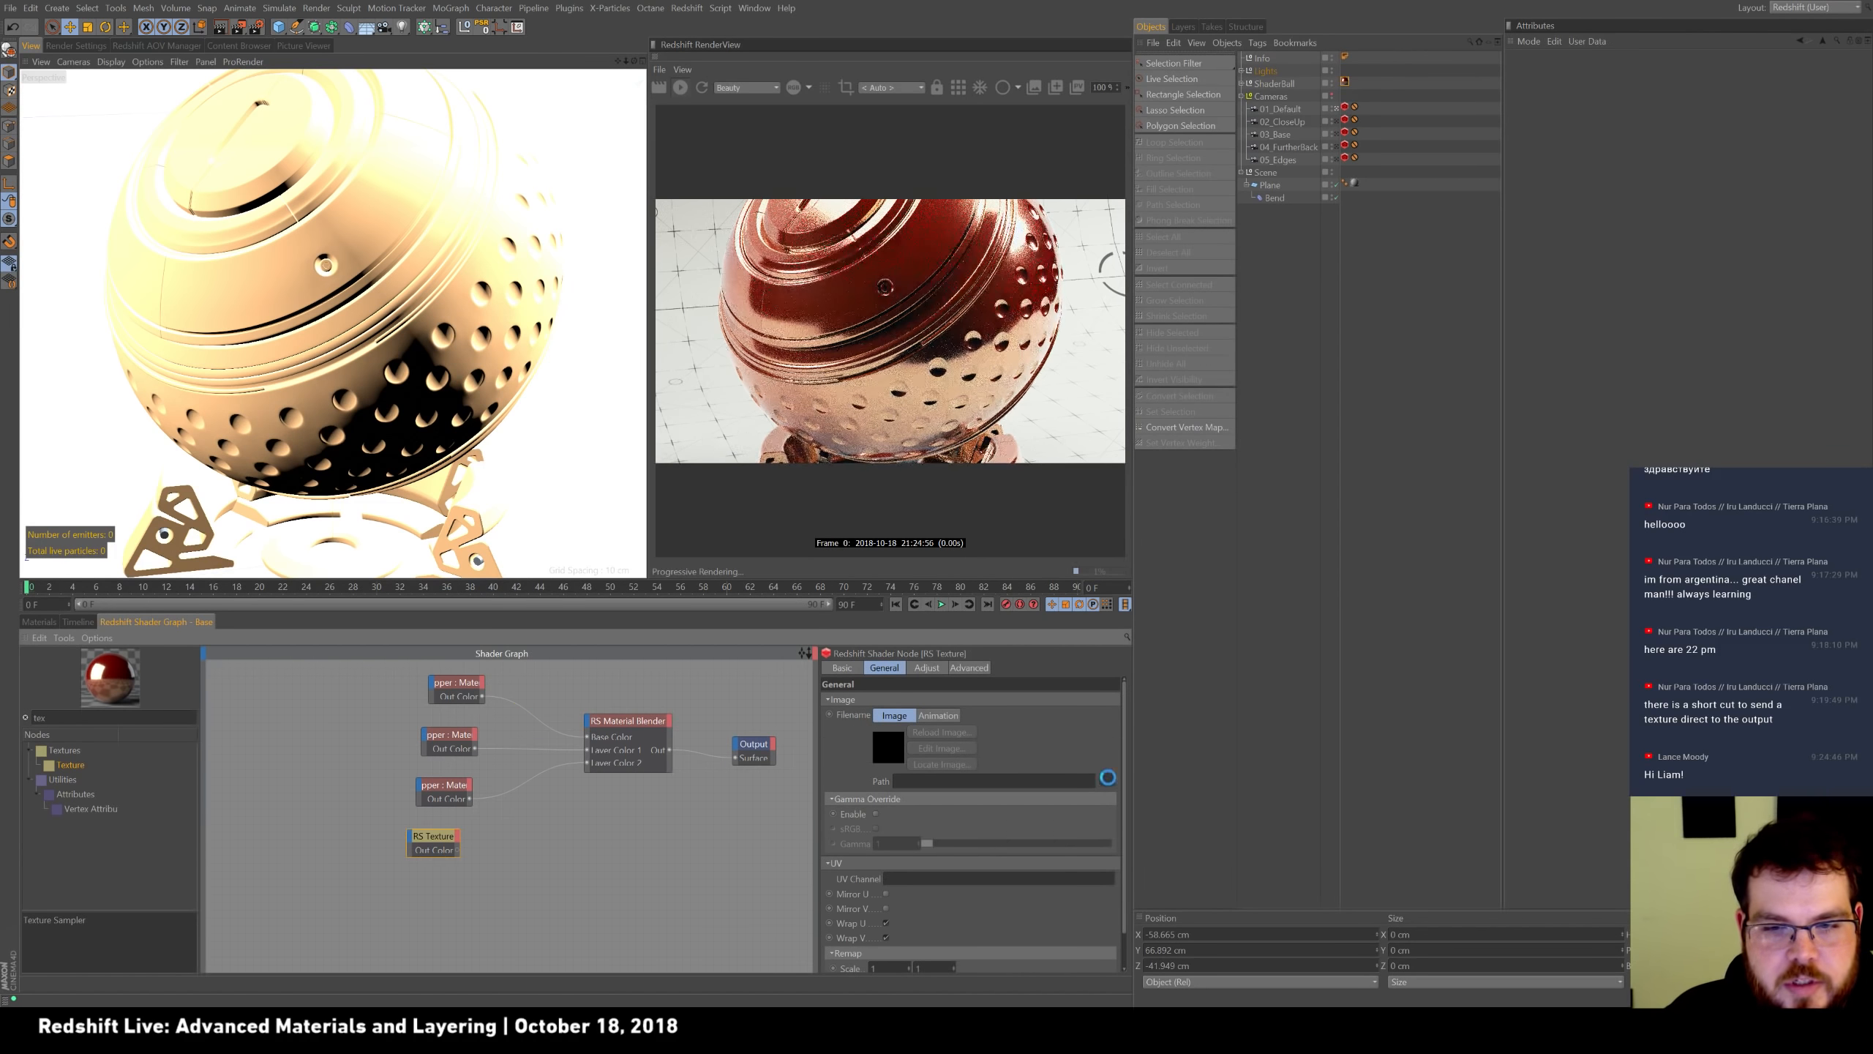
{"action": "left_click", "coordinate": [1107, 780]}
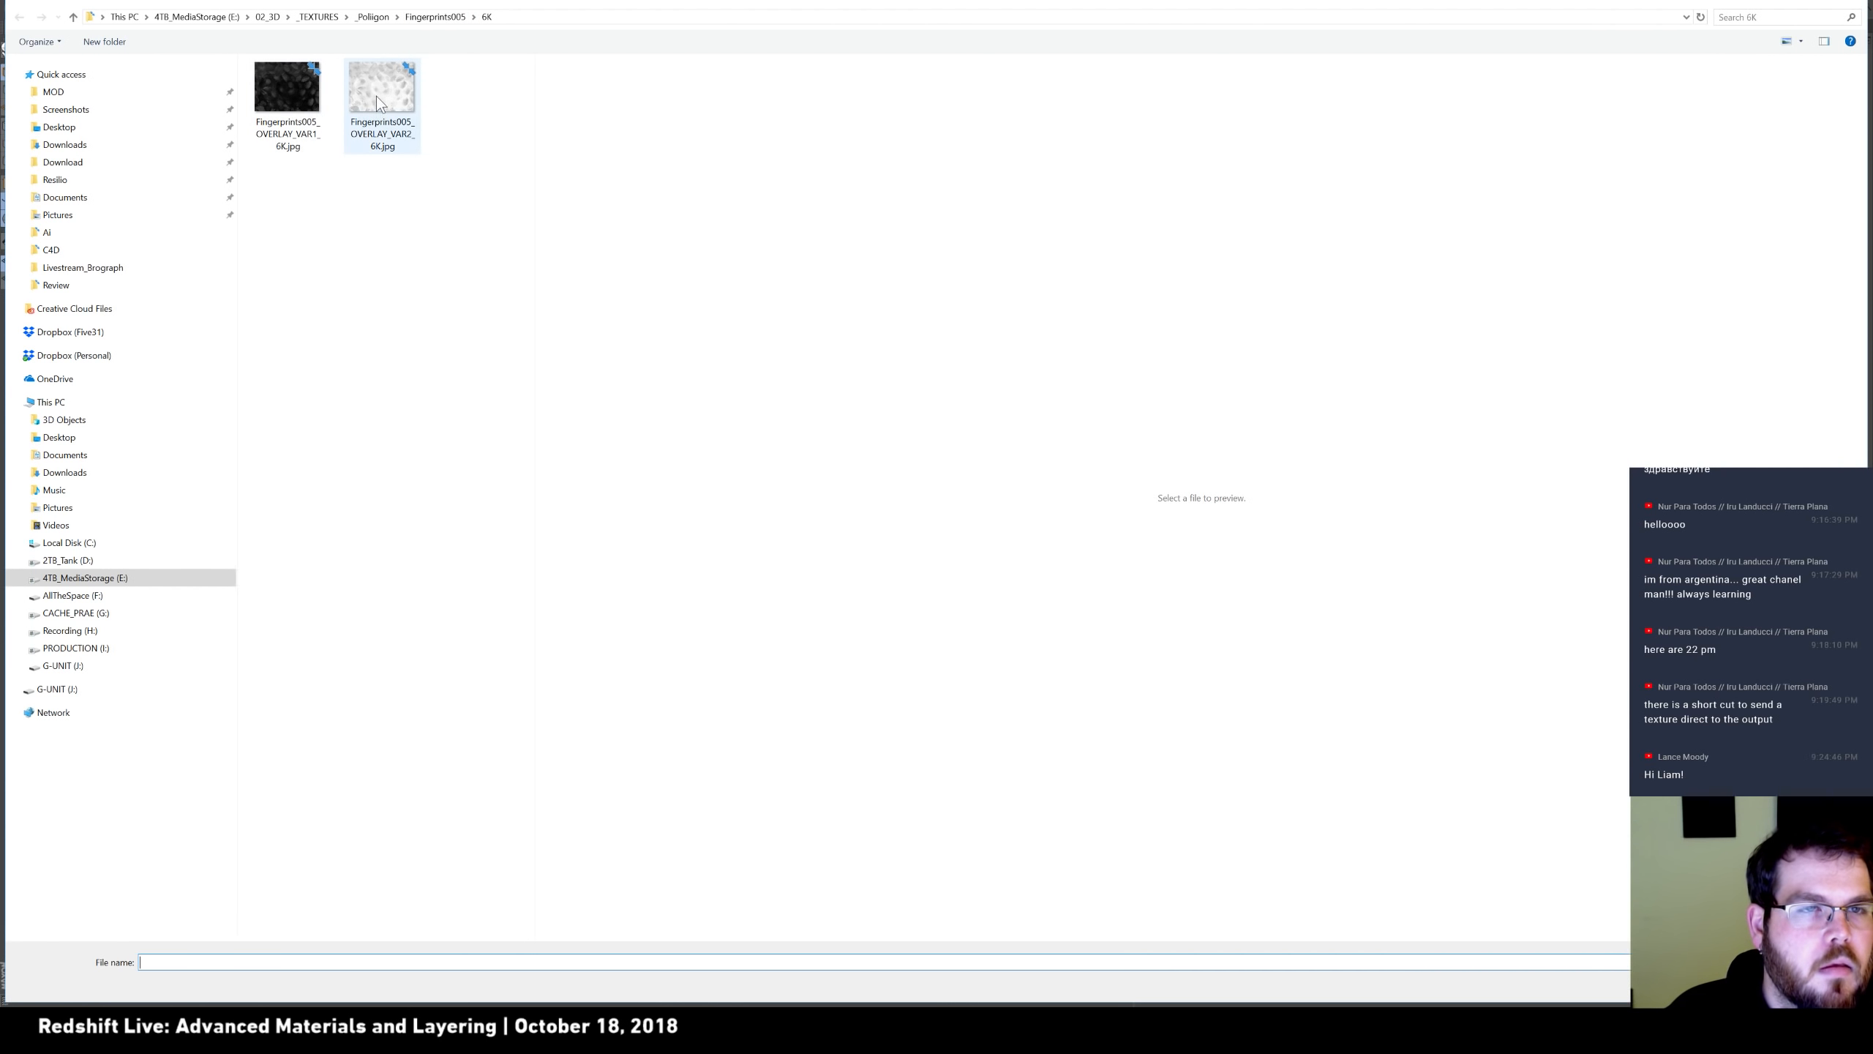
{"action": "double_click", "coordinate": [295, 92]}
{"action": "left_click", "coordinate": [1035, 555]}
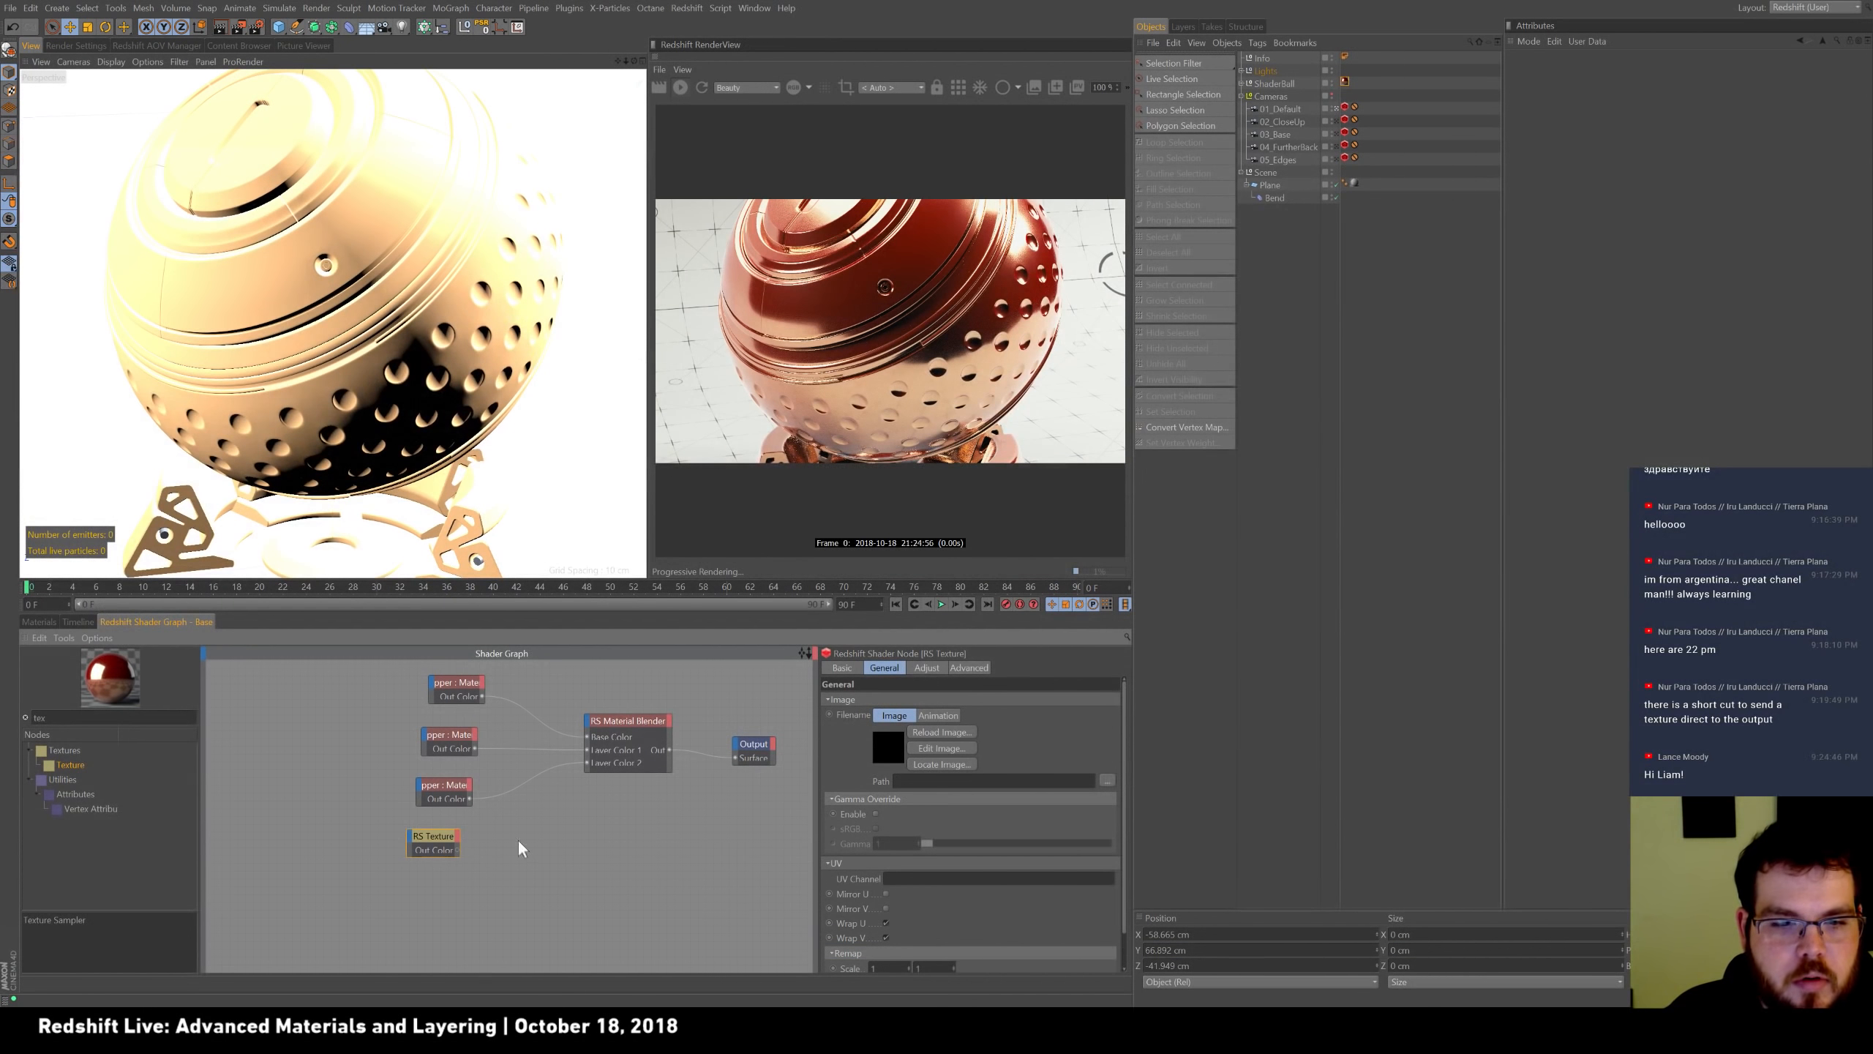
Enable the texture's gamma override and connect its Out Color to the Material Blender's Blend Color 2 input.
{"action": "left_click", "coordinate": [875, 813]}
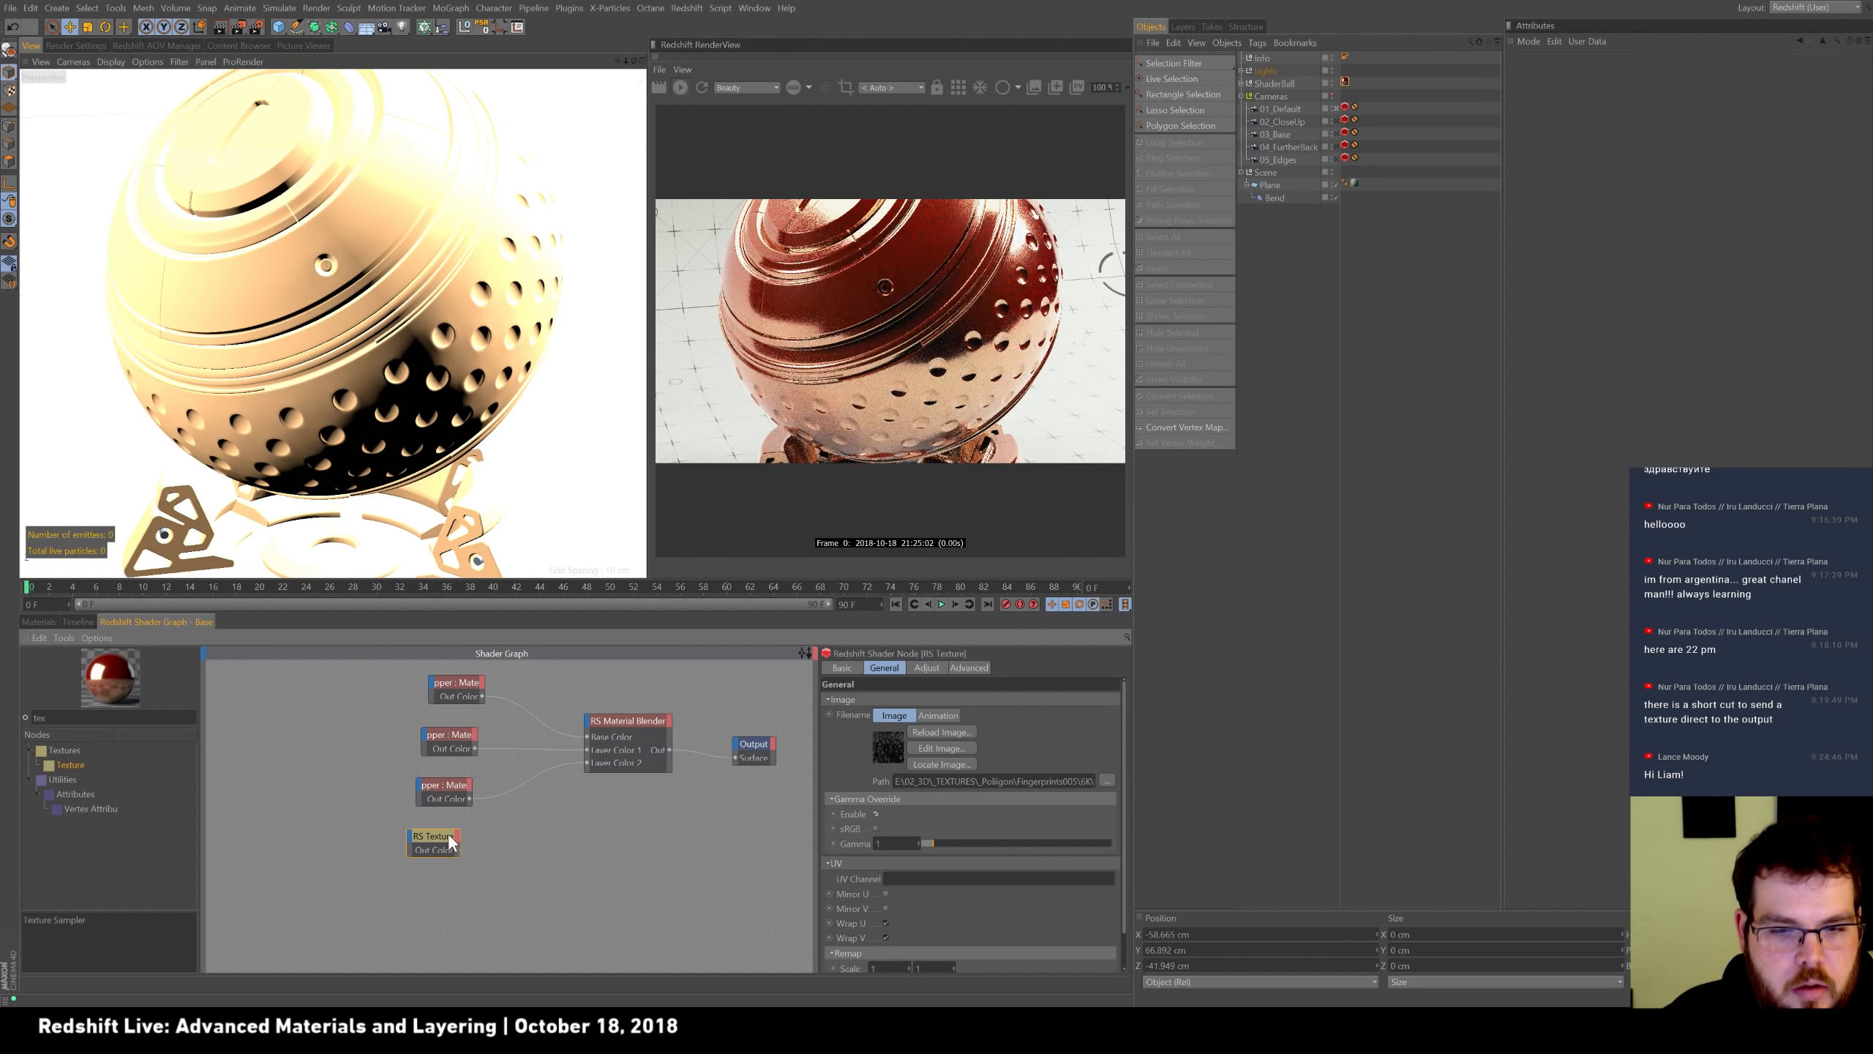
{"action": "left_click_drag", "start_coordinate": [457, 847], "coordinate": [586, 715]}
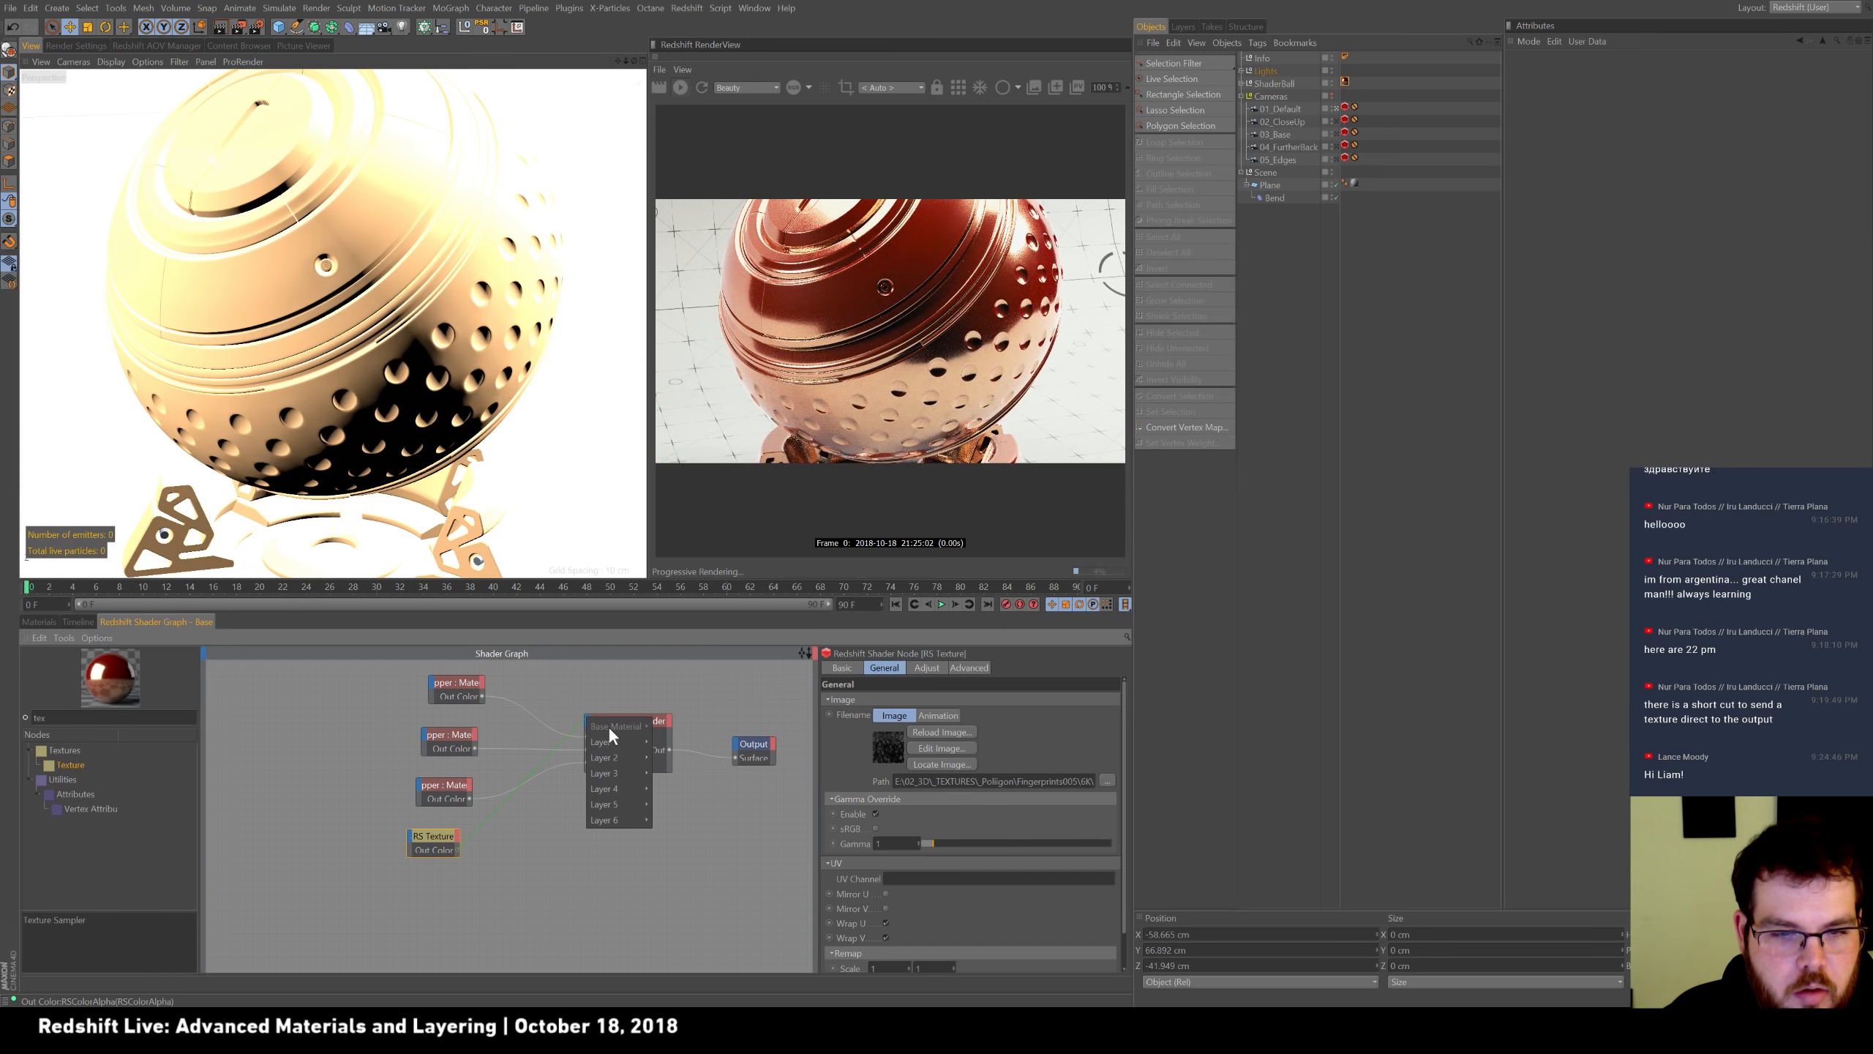
{"action": "left_click", "coordinate": [683, 770]}
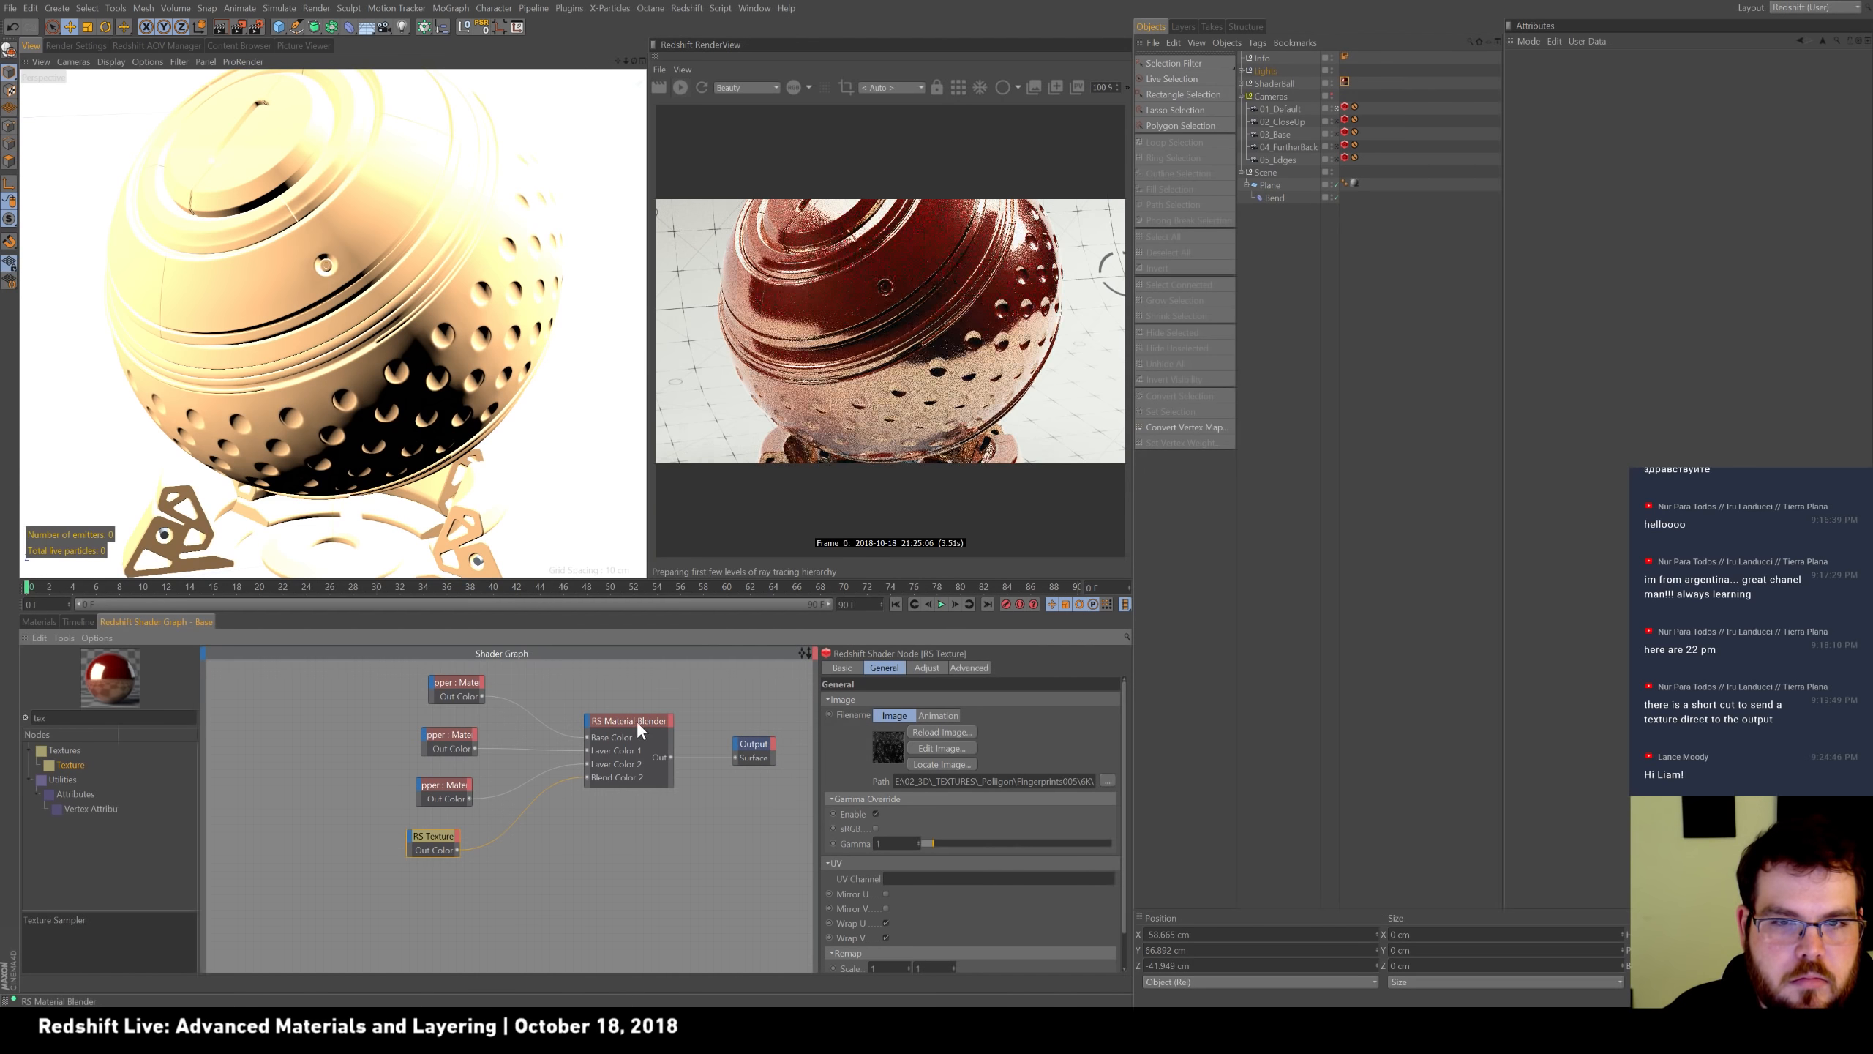
Set the third material's reflection roughness to 0.344 and diffuse weight to 0.1, previewing in bucket rendering mode.
{"action": "left_click", "coordinate": [442, 794]}
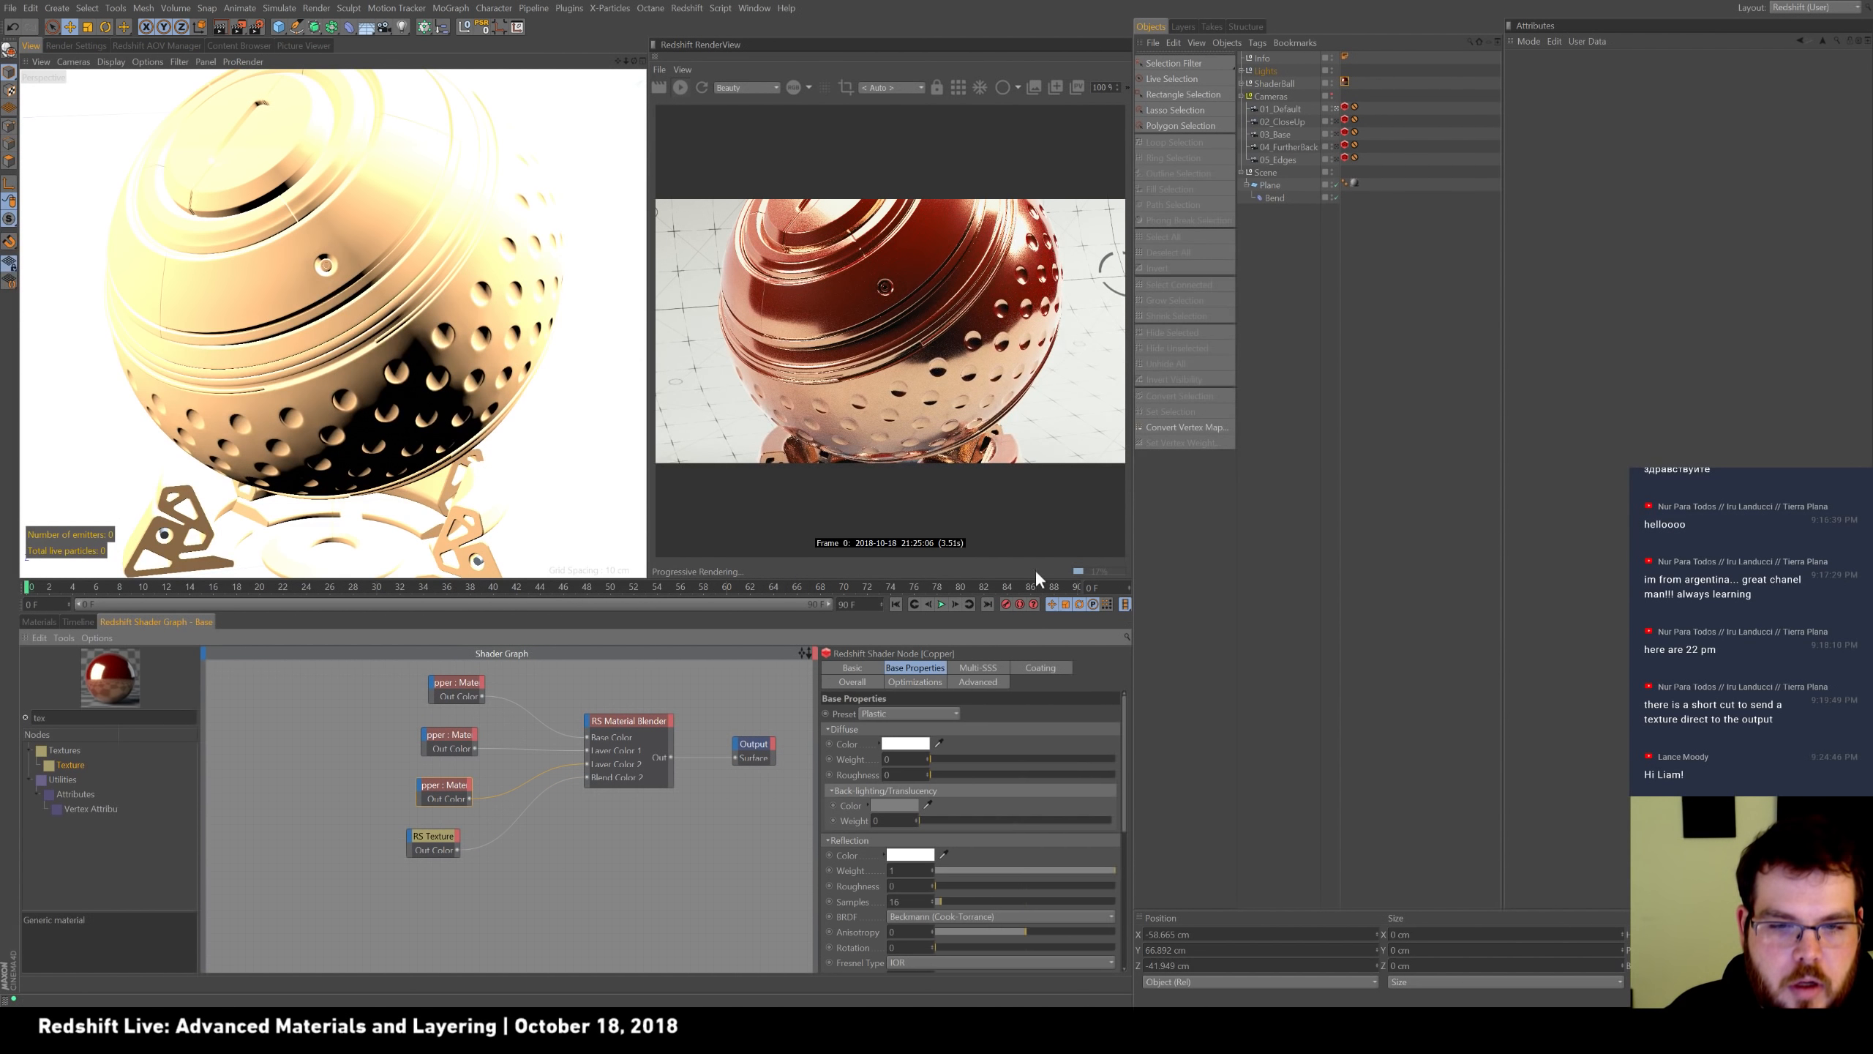
{"action": "left_click_drag", "start_coordinate": [962, 888], "coordinate": [1007, 883]}
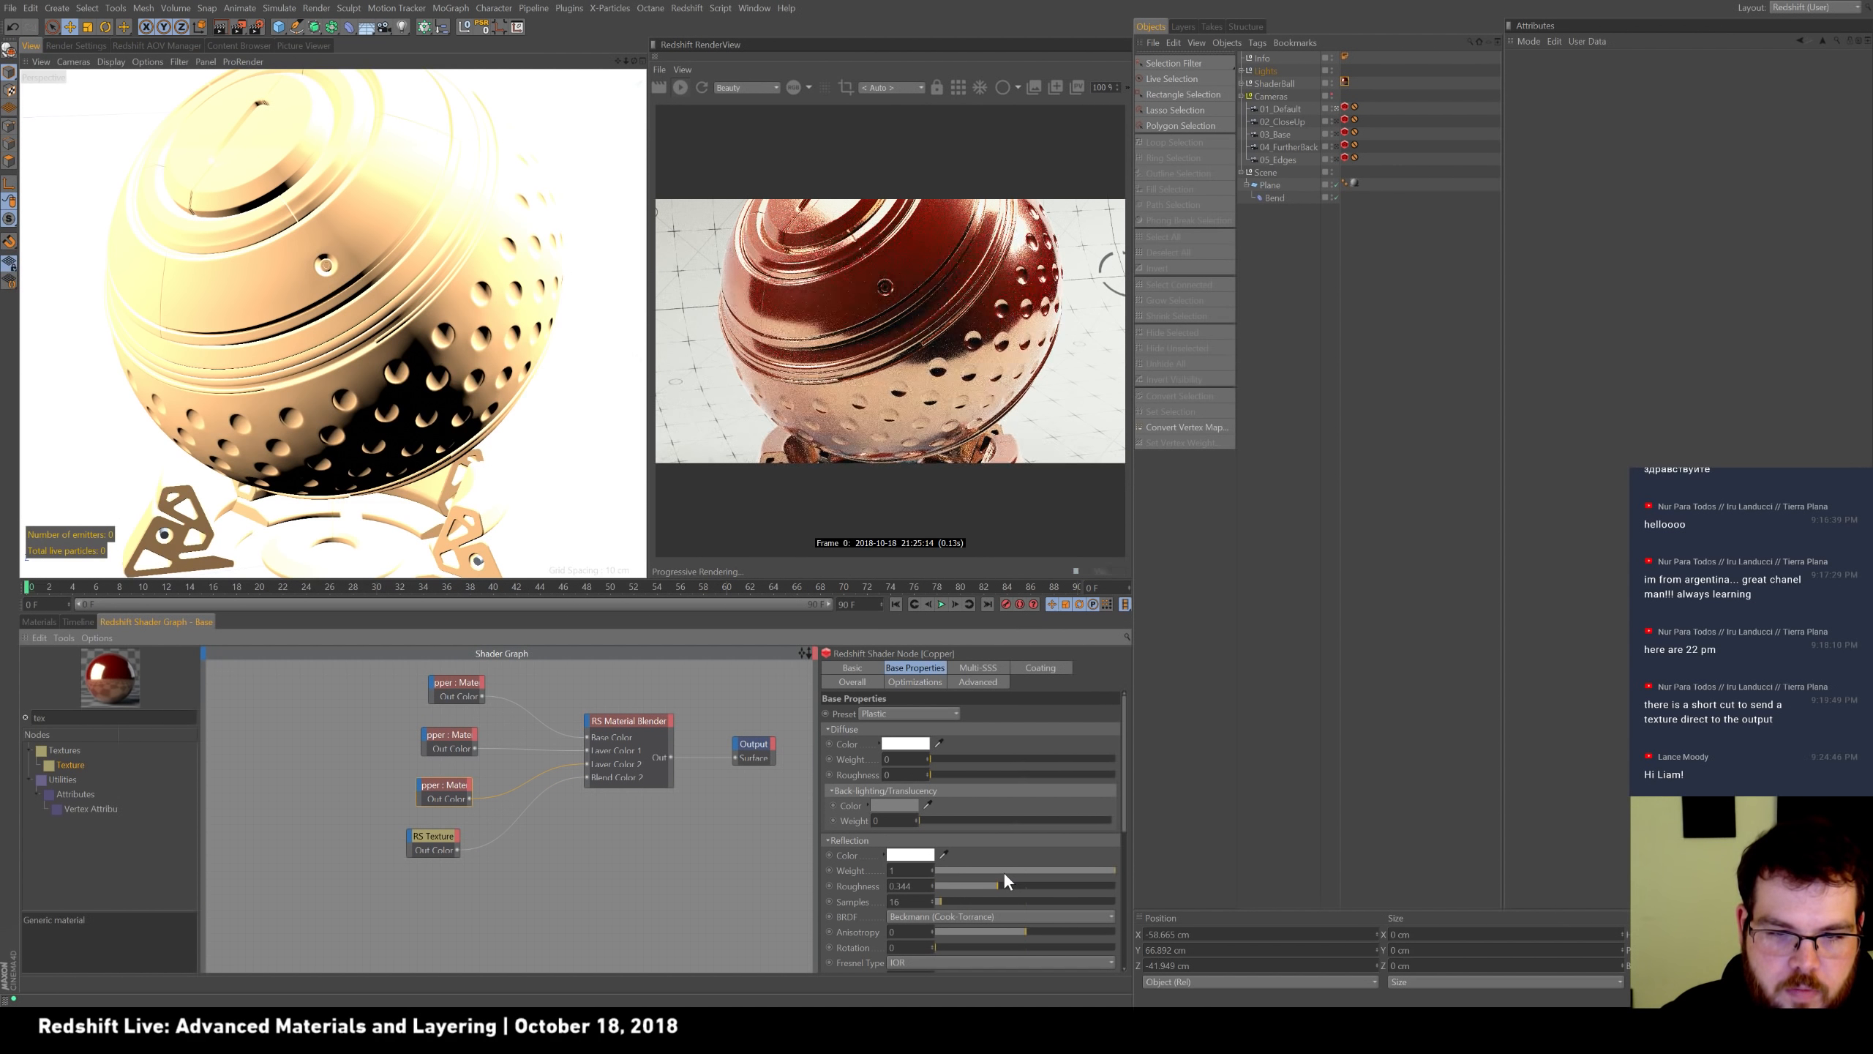
{"action": "left_click", "coordinate": [957, 88]}
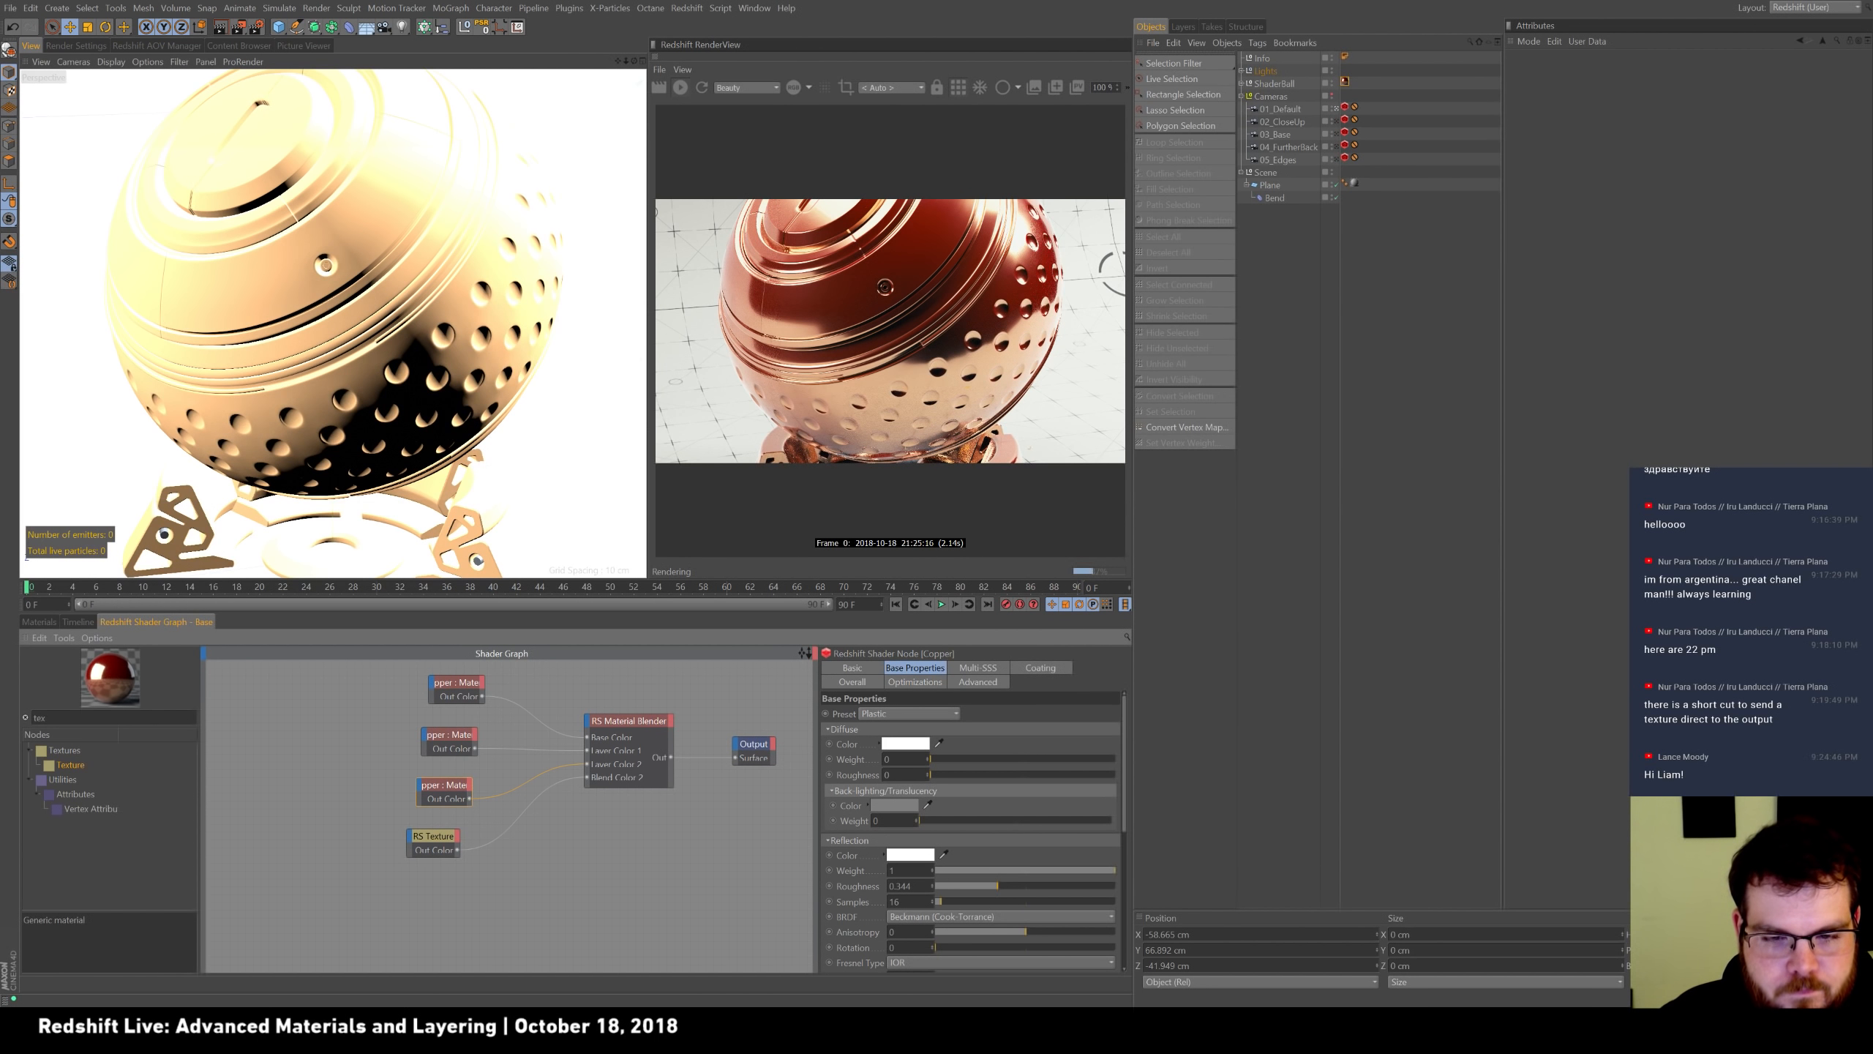
{"action": "type", "text": "0.1"}
{"action": "key", "text": "Return"}
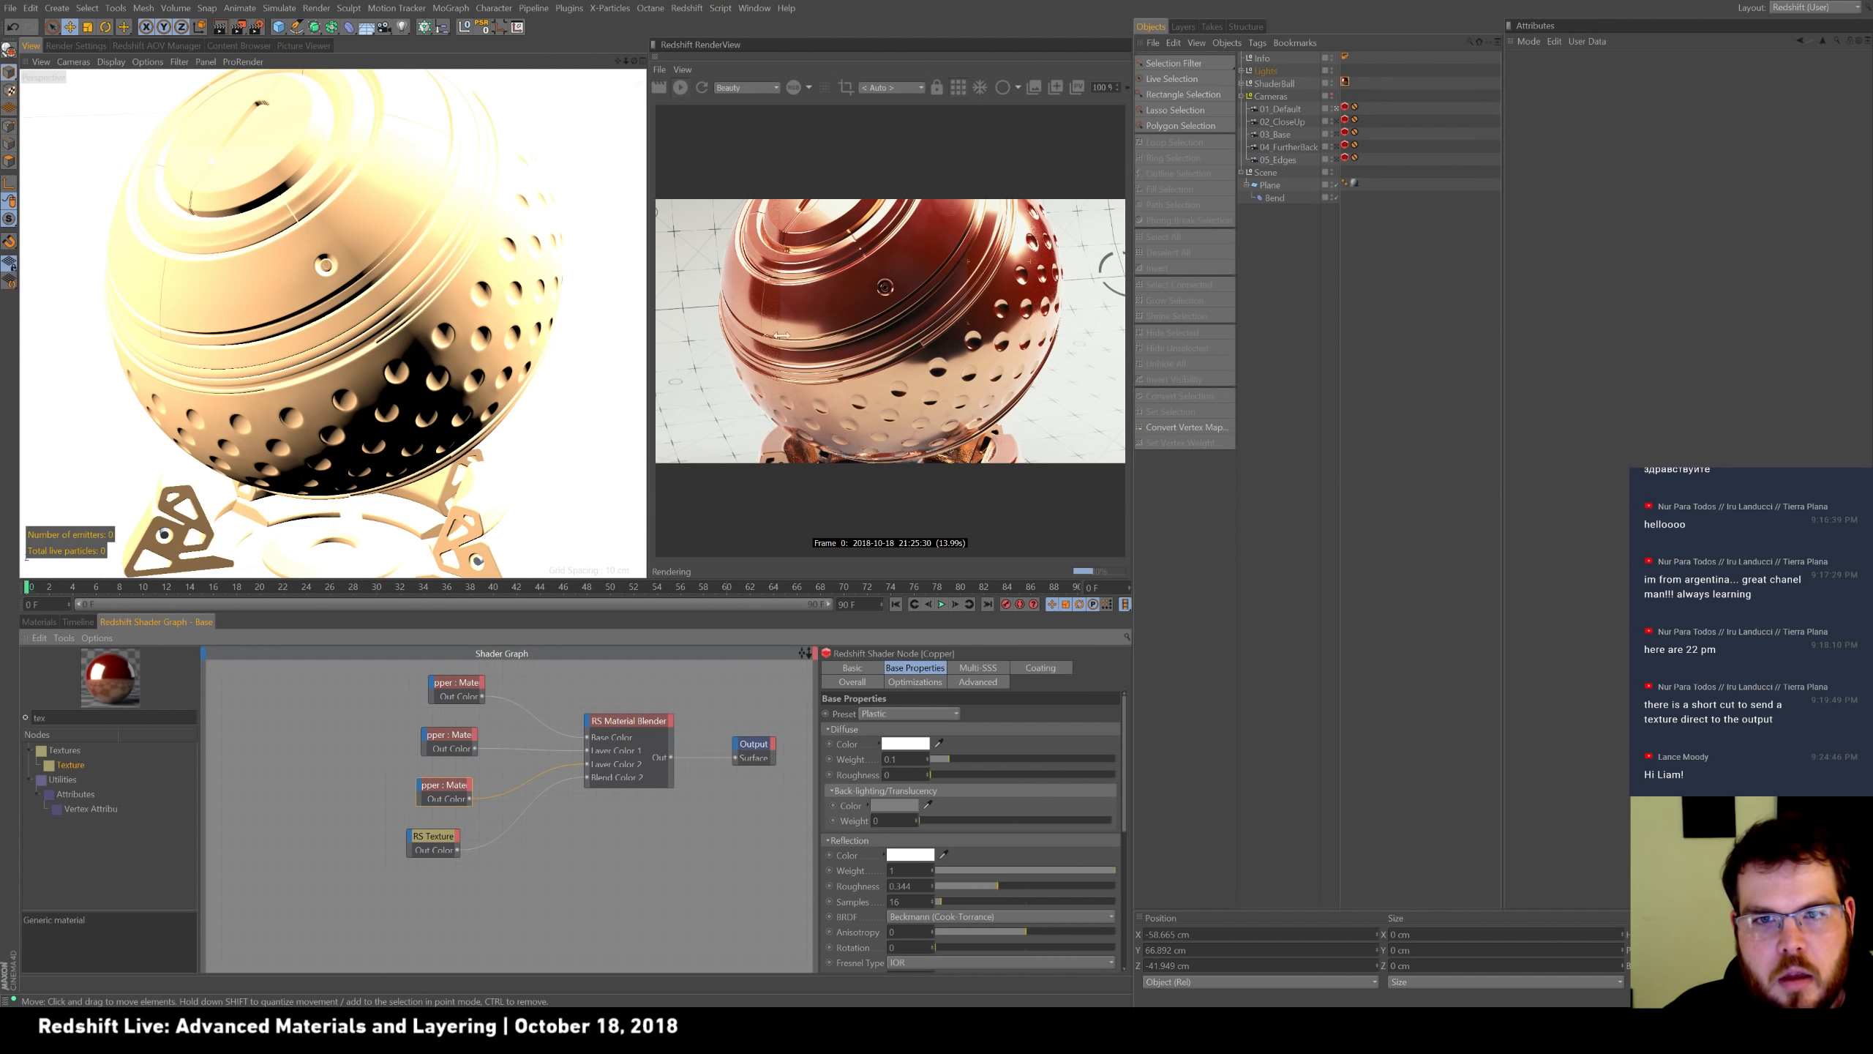
Add a Ramp node and wire it between the fingerprint texture and the Material Blender's Blend Color 2 input.
{"action": "key", "text": "BackSpace"}
{"action": "key", "text": "BackSpace"}
{"action": "key", "text": "BackSpace"}
{"action": "type", "text": "ramp"}
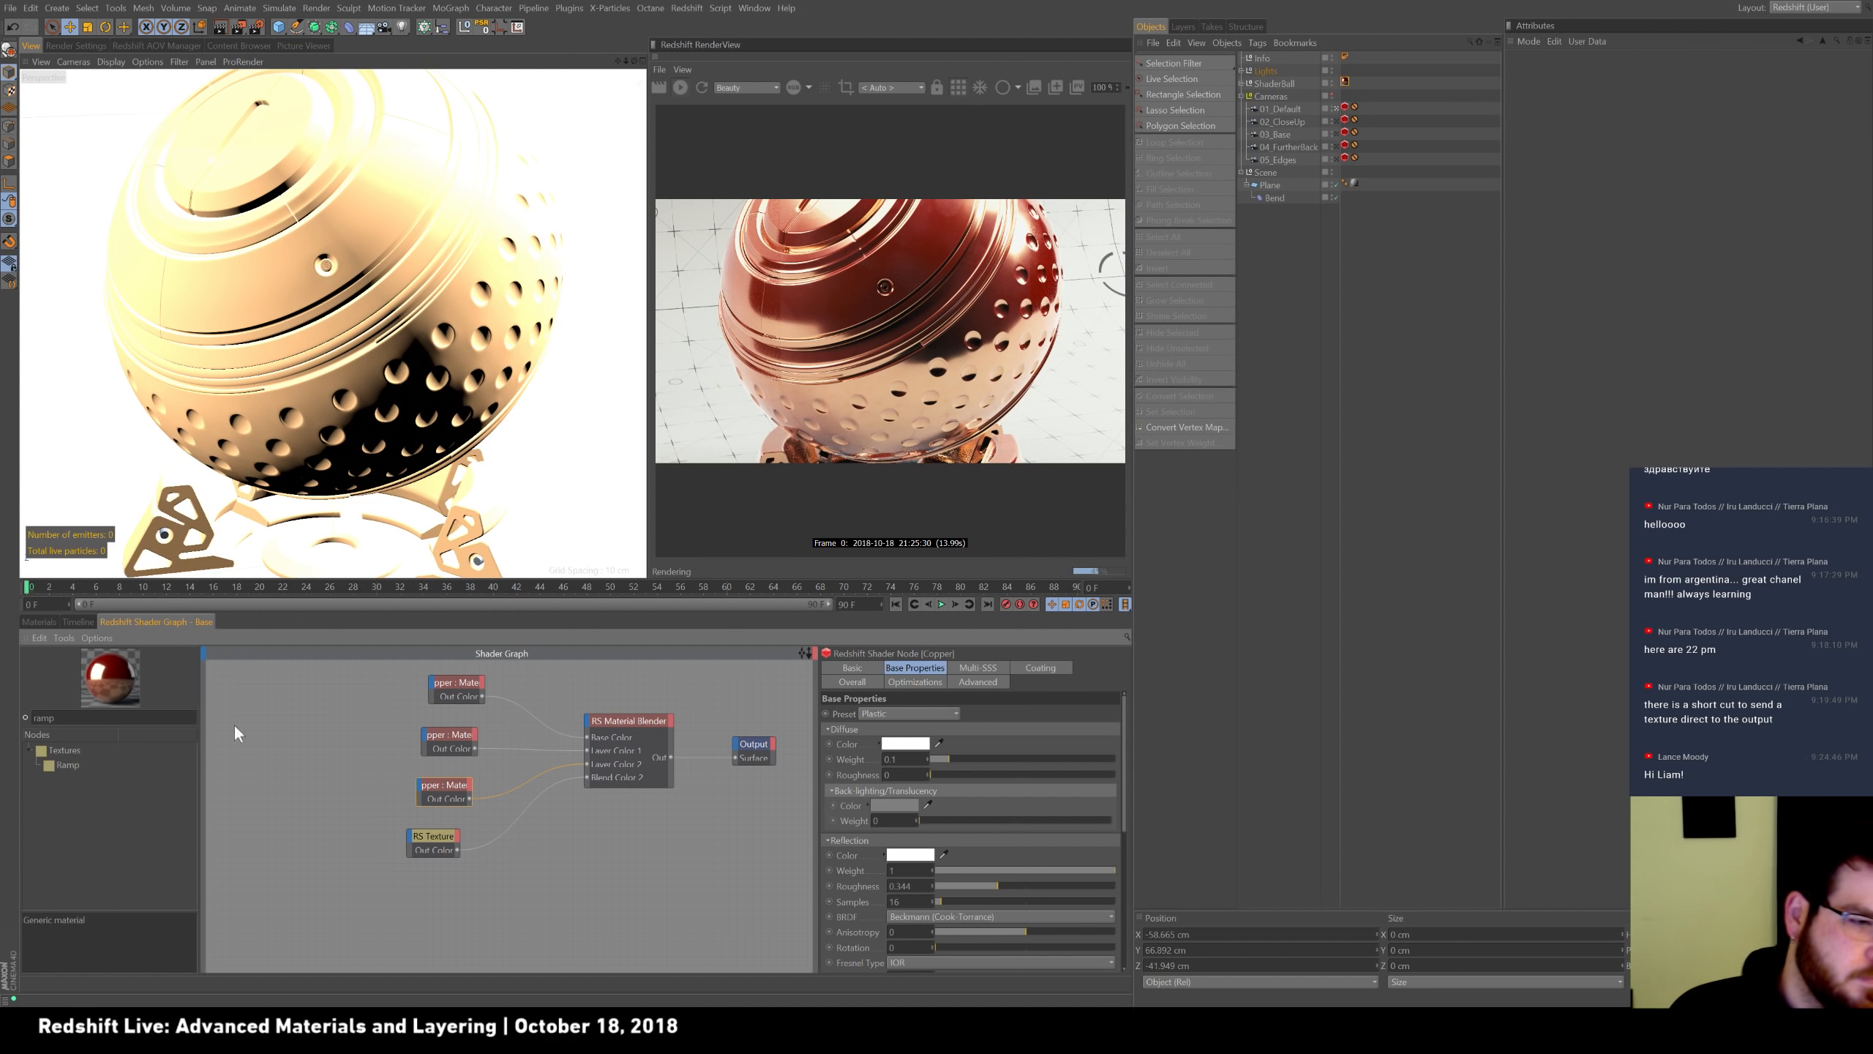
{"action": "left_click_drag", "start_coordinate": [60, 764], "coordinate": [533, 888]}
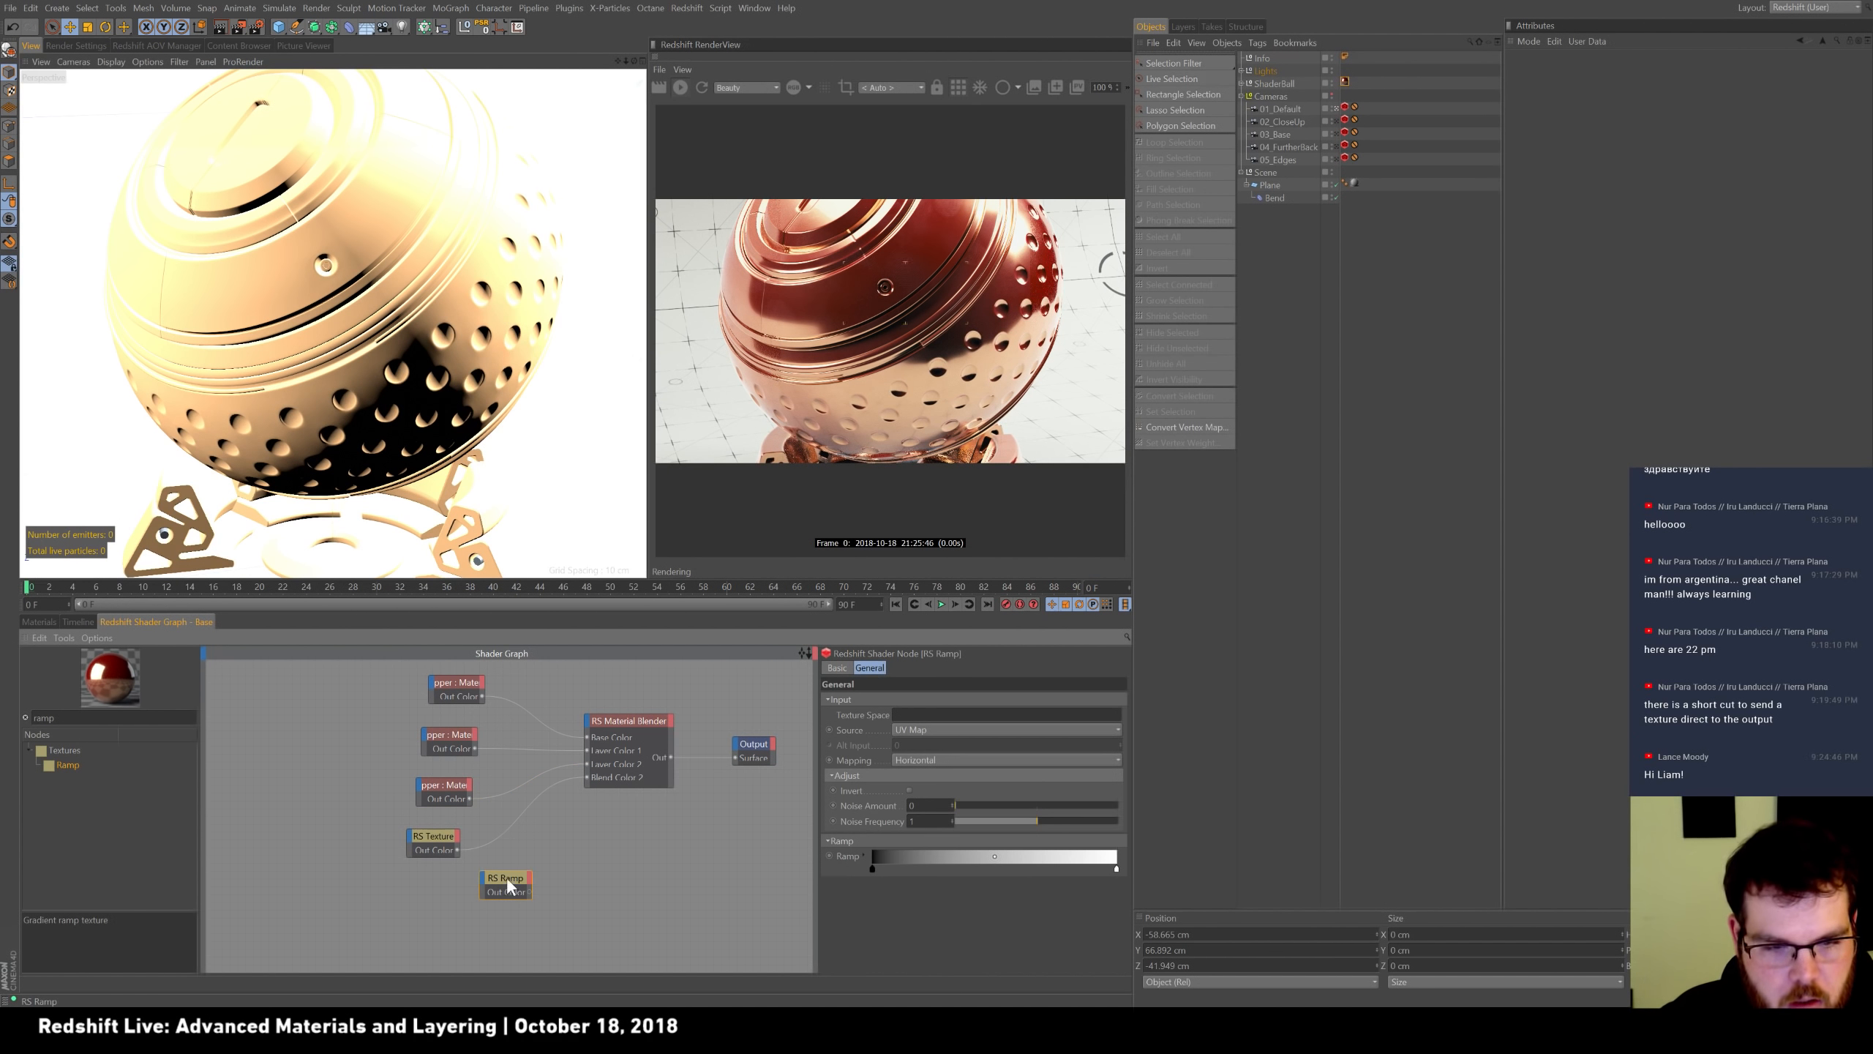
{"action": "left_click_drag", "start_coordinate": [506, 861], "coordinate": [513, 864]}
{"action": "left_click", "coordinate": [580, 865]}
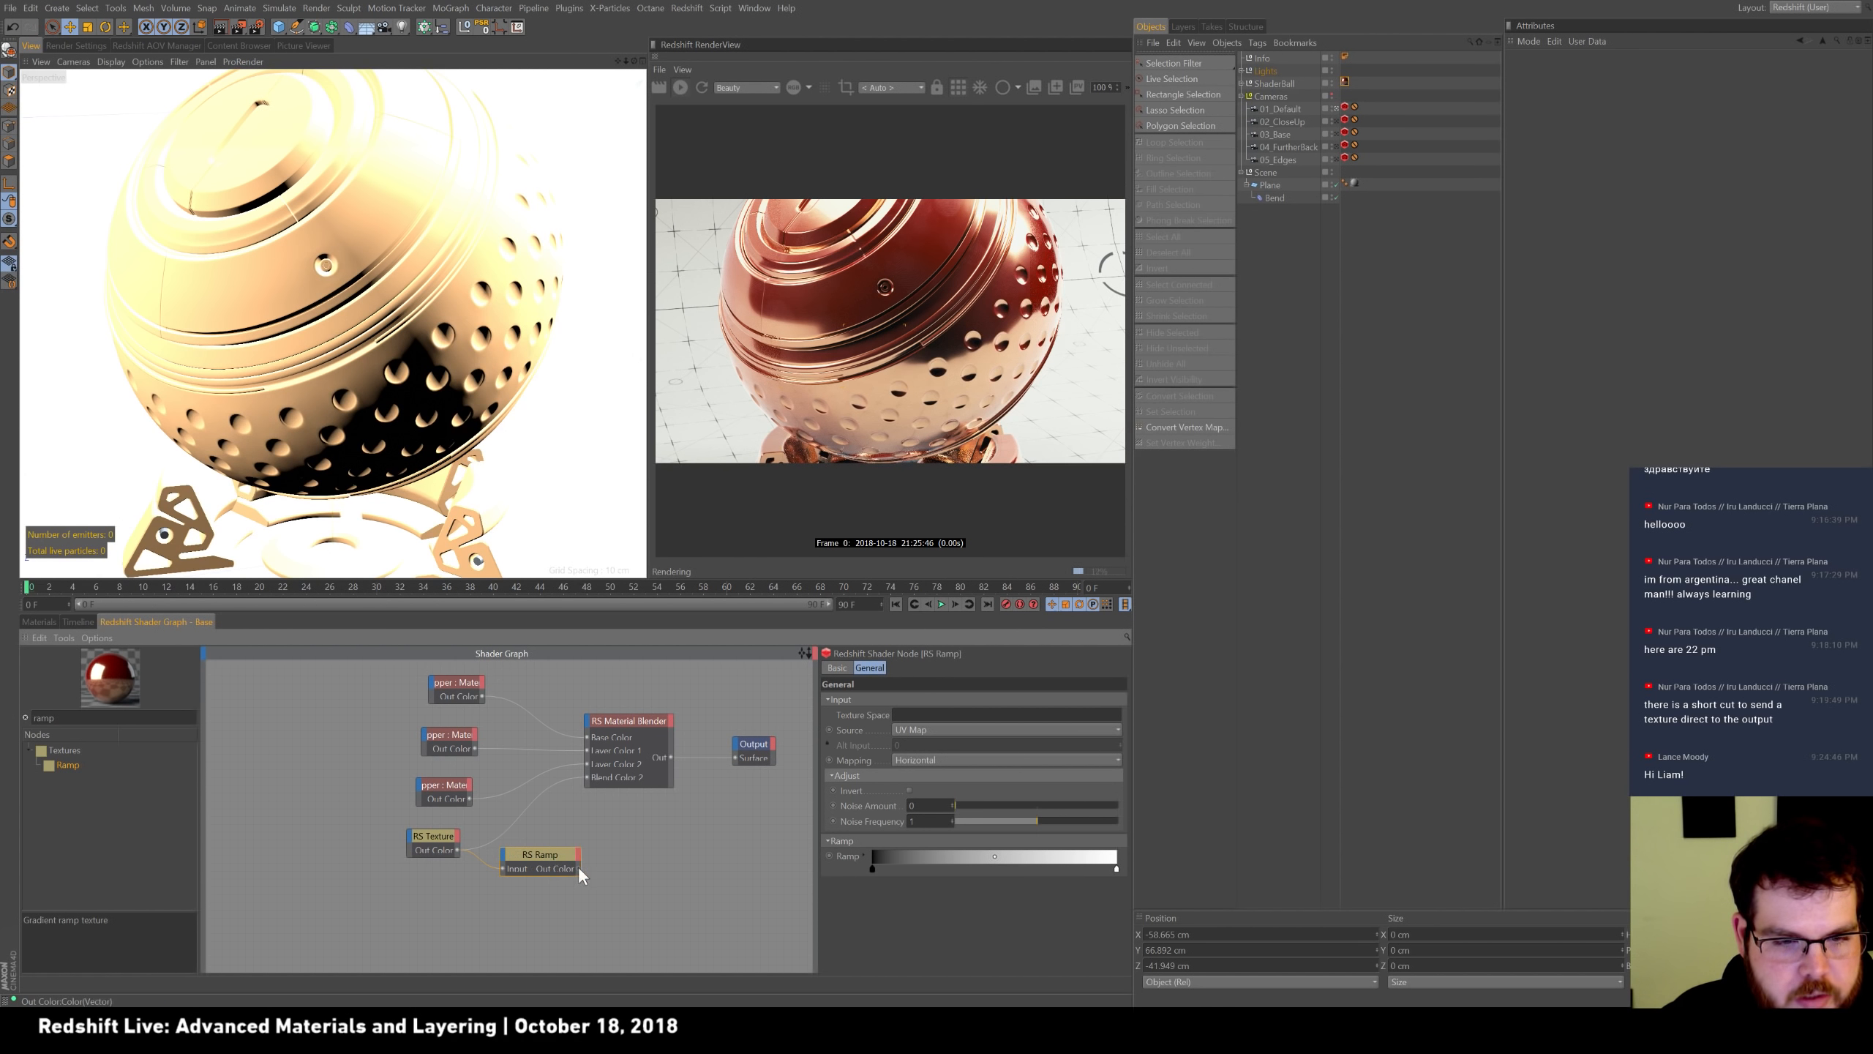
{"action": "left_click_drag", "start_coordinate": [588, 777], "coordinate": [589, 777]}
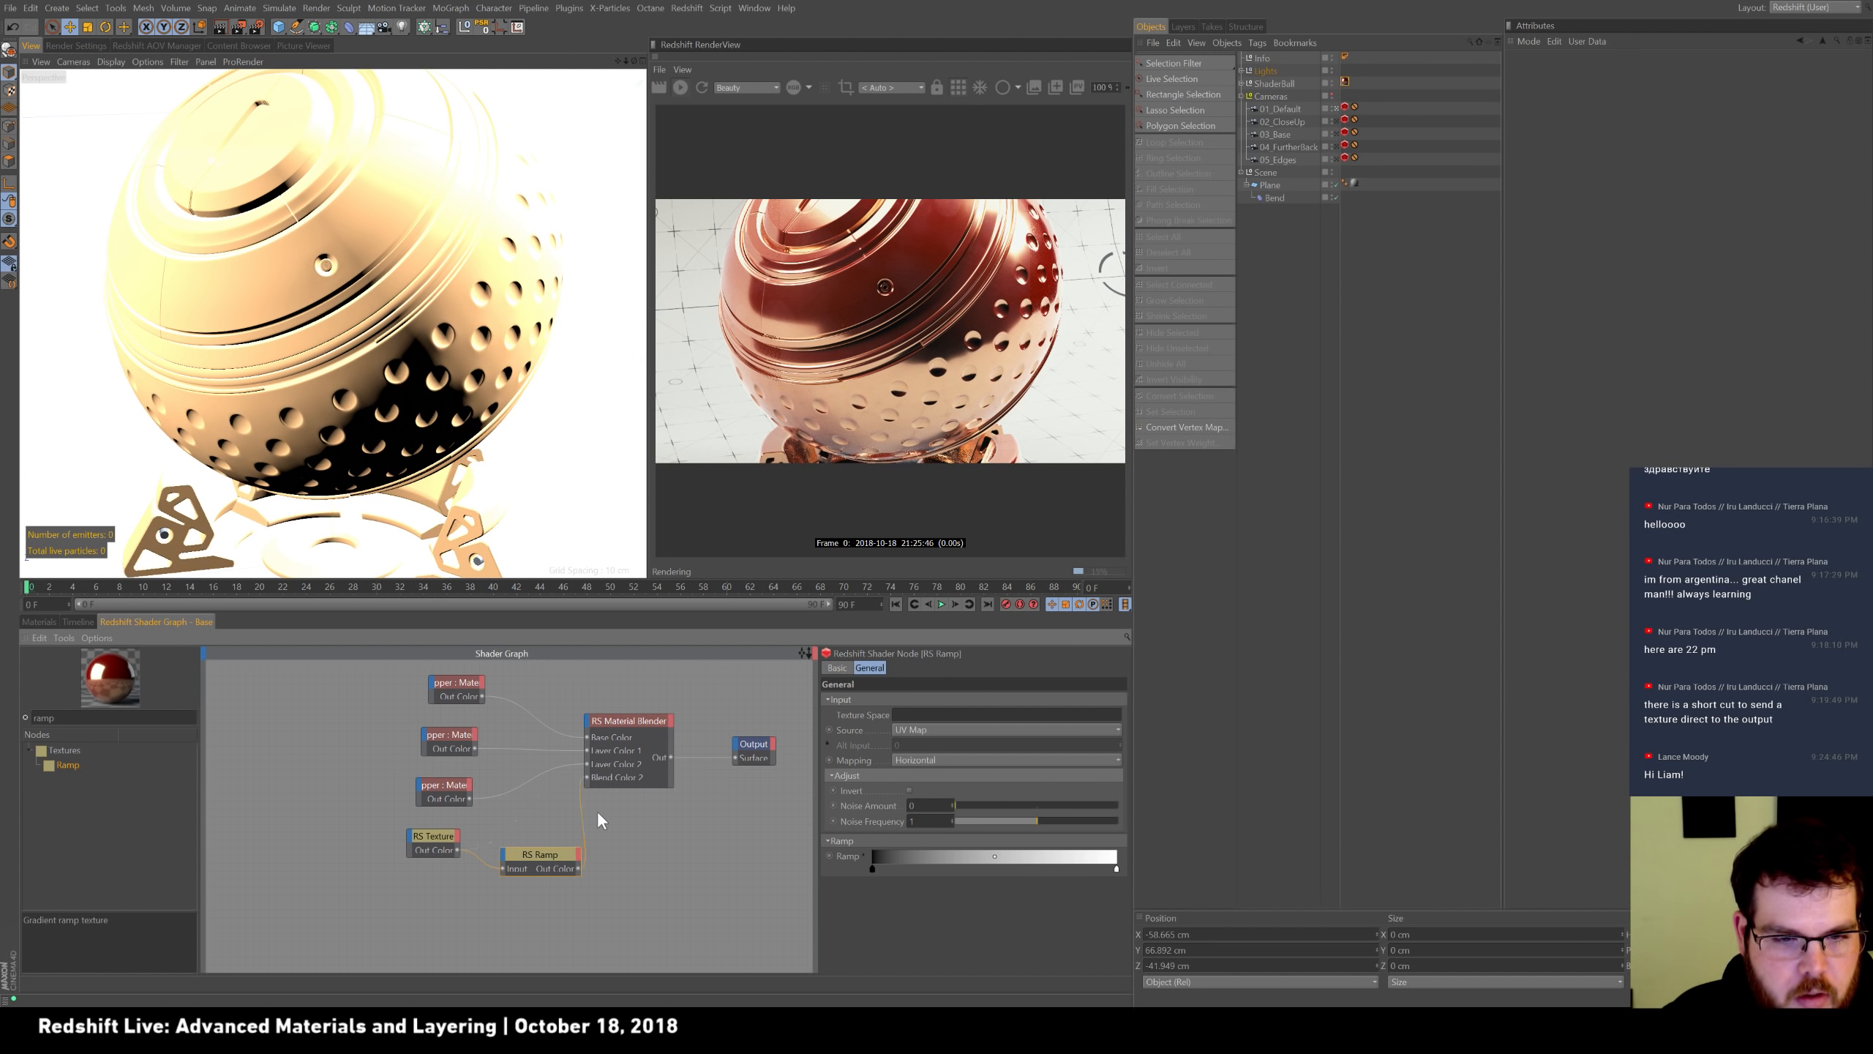
Set the ramp's source to Alt and move its white knot to just past the middle of the gradient.
{"action": "left_click", "coordinate": [952, 729]}
{"action": "left_click", "coordinate": [951, 753]}
{"action": "left_click_drag", "start_coordinate": [541, 850], "coordinate": [534, 830]}
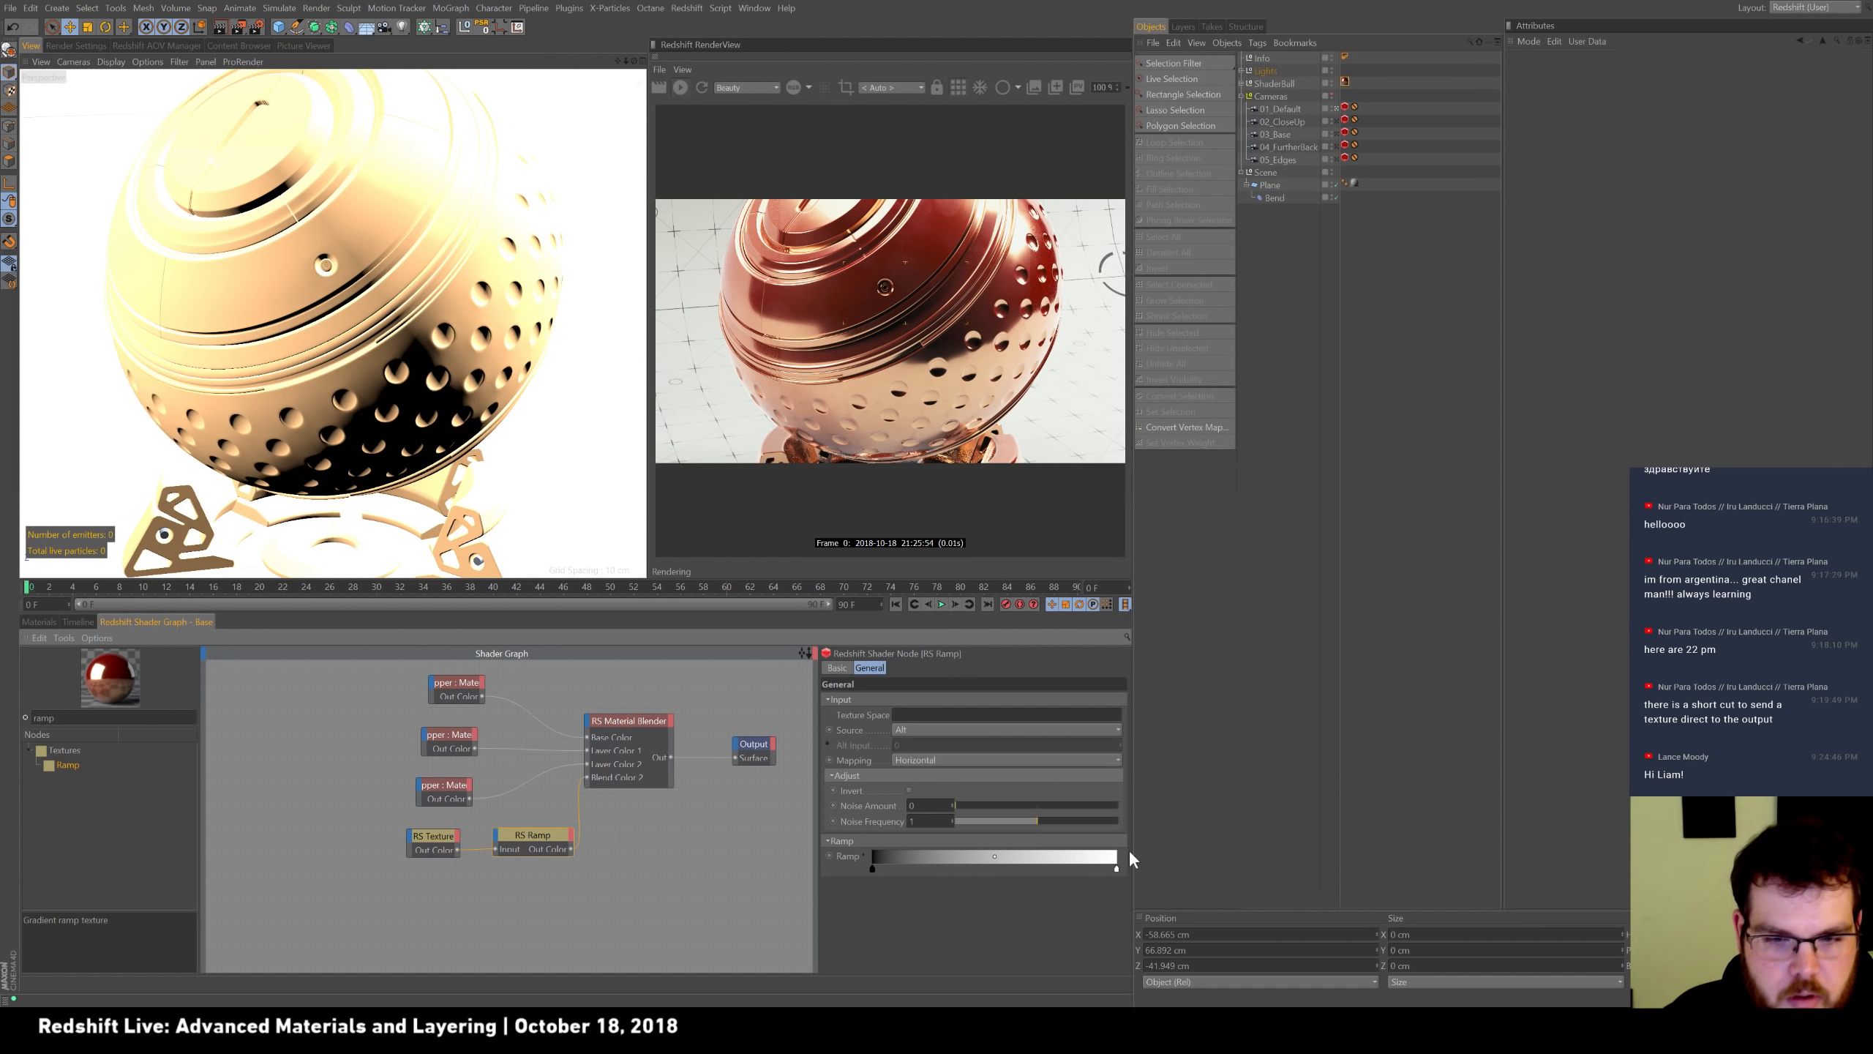
{"action": "left_click_drag", "start_coordinate": [1116, 869], "coordinate": [914, 870]}
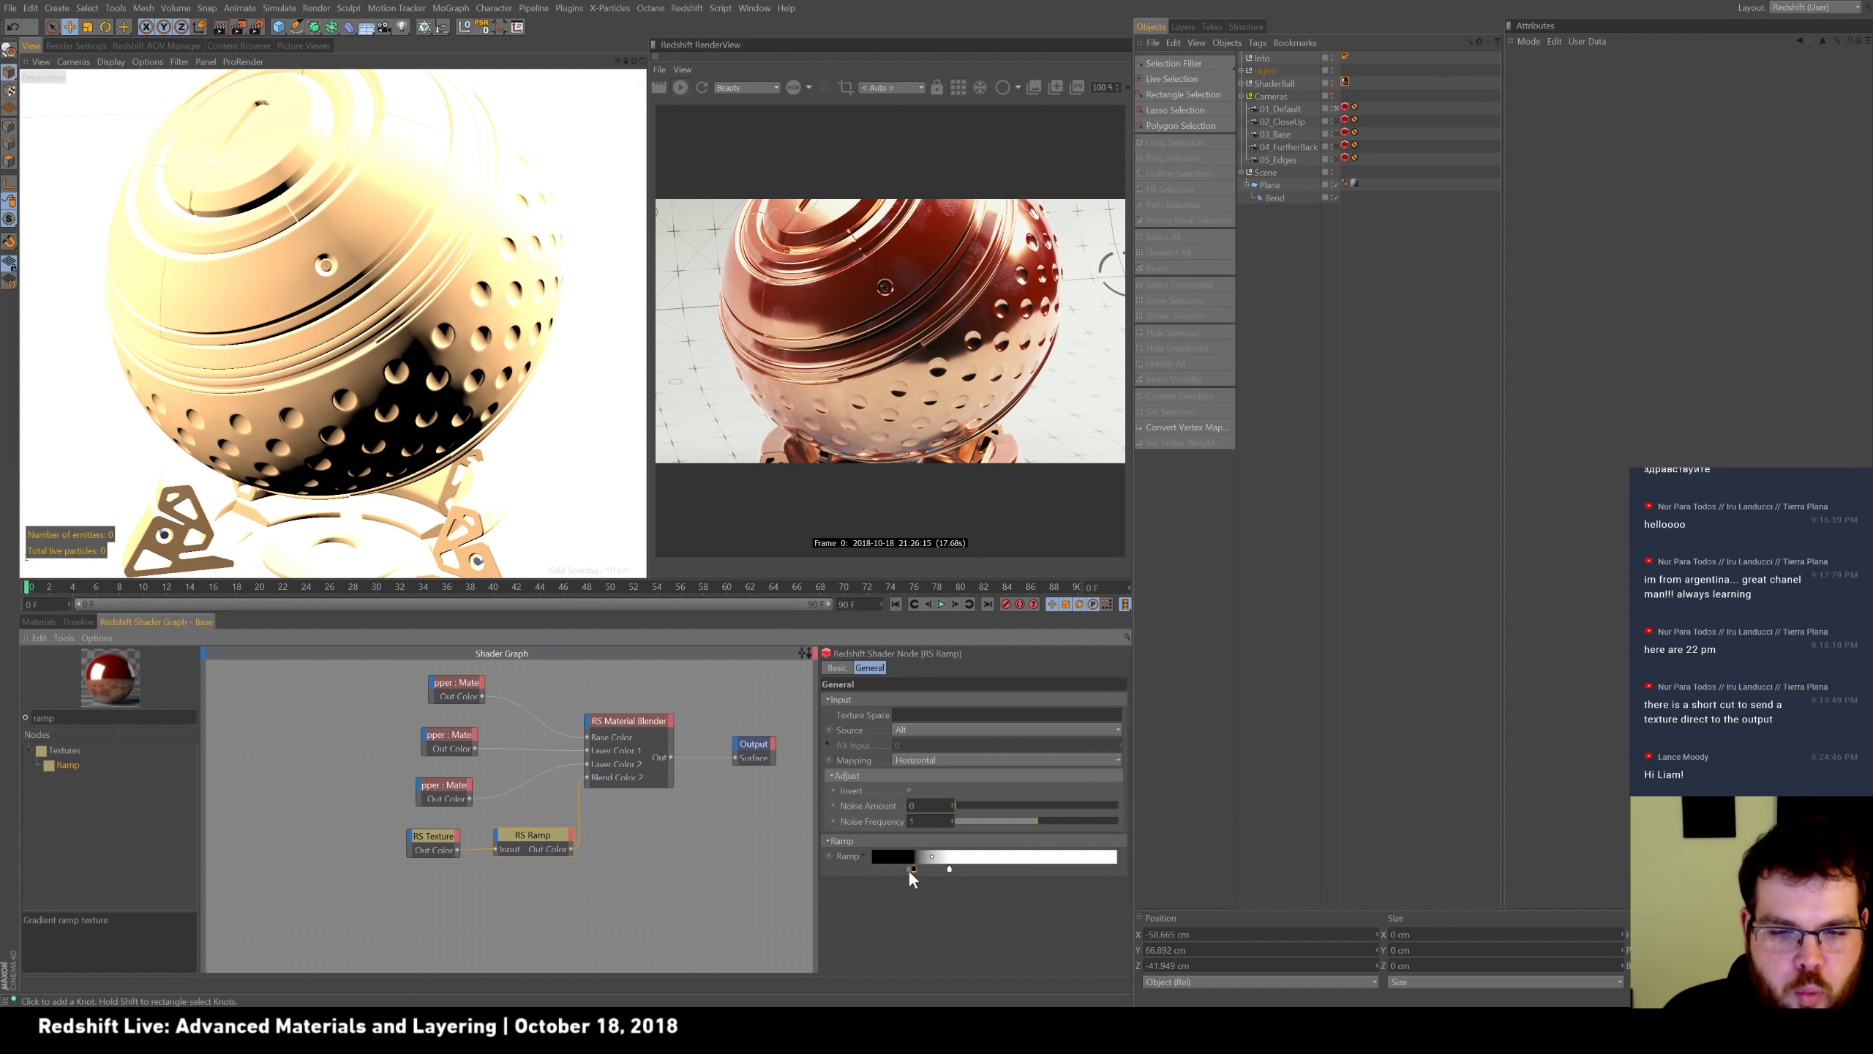
{"action": "mouse_move", "coordinate": [912, 874]}
{"action": "left_mouse_down"}
{"action": "mouse_move", "coordinate": [873, 870]}
{"action": "mouse_move", "coordinate": [1007, 871]}
{"action": "left_mouse_up"}
{"action": "left_click", "coordinate": [951, 870]}
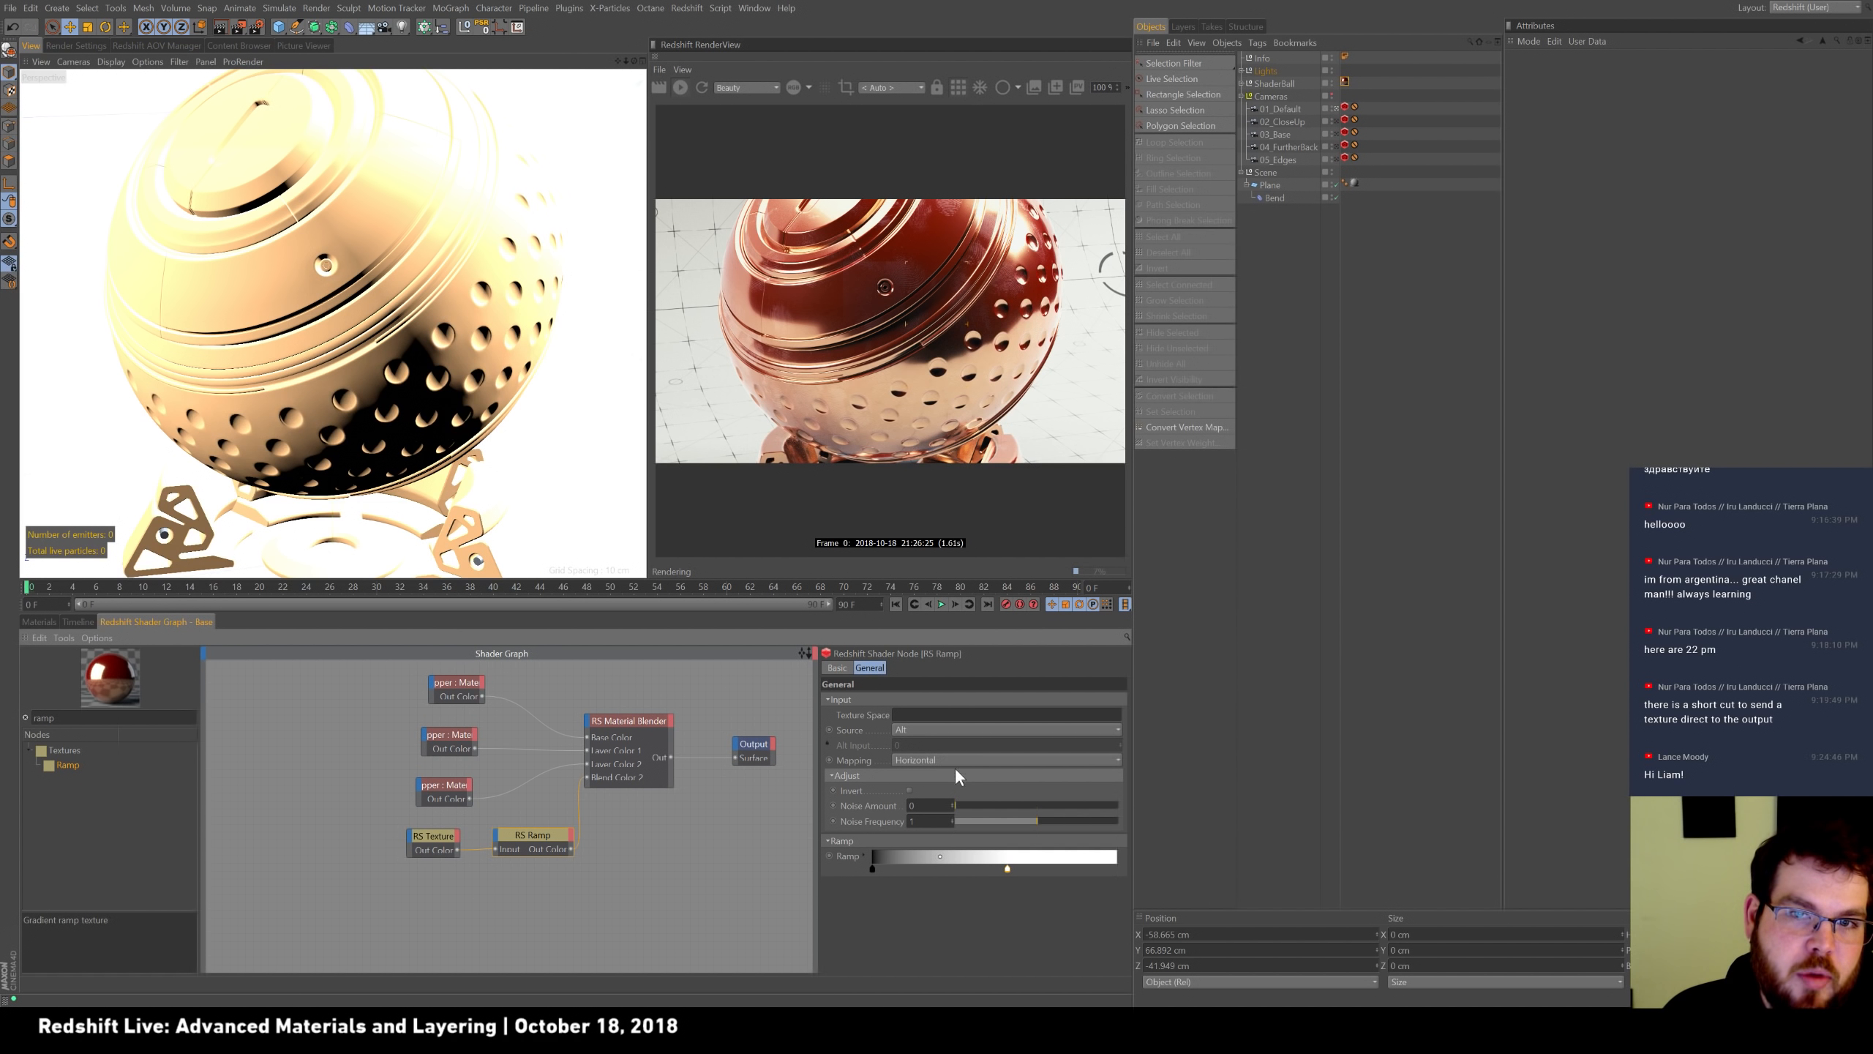
Set the ramp's noise amount to 0.592 and frequency to 0.27, and move its black knot in to about a fifth of the gradient.
{"action": "left_click", "coordinate": [1003, 805]}
{"action": "left_click", "coordinate": [976, 820]}
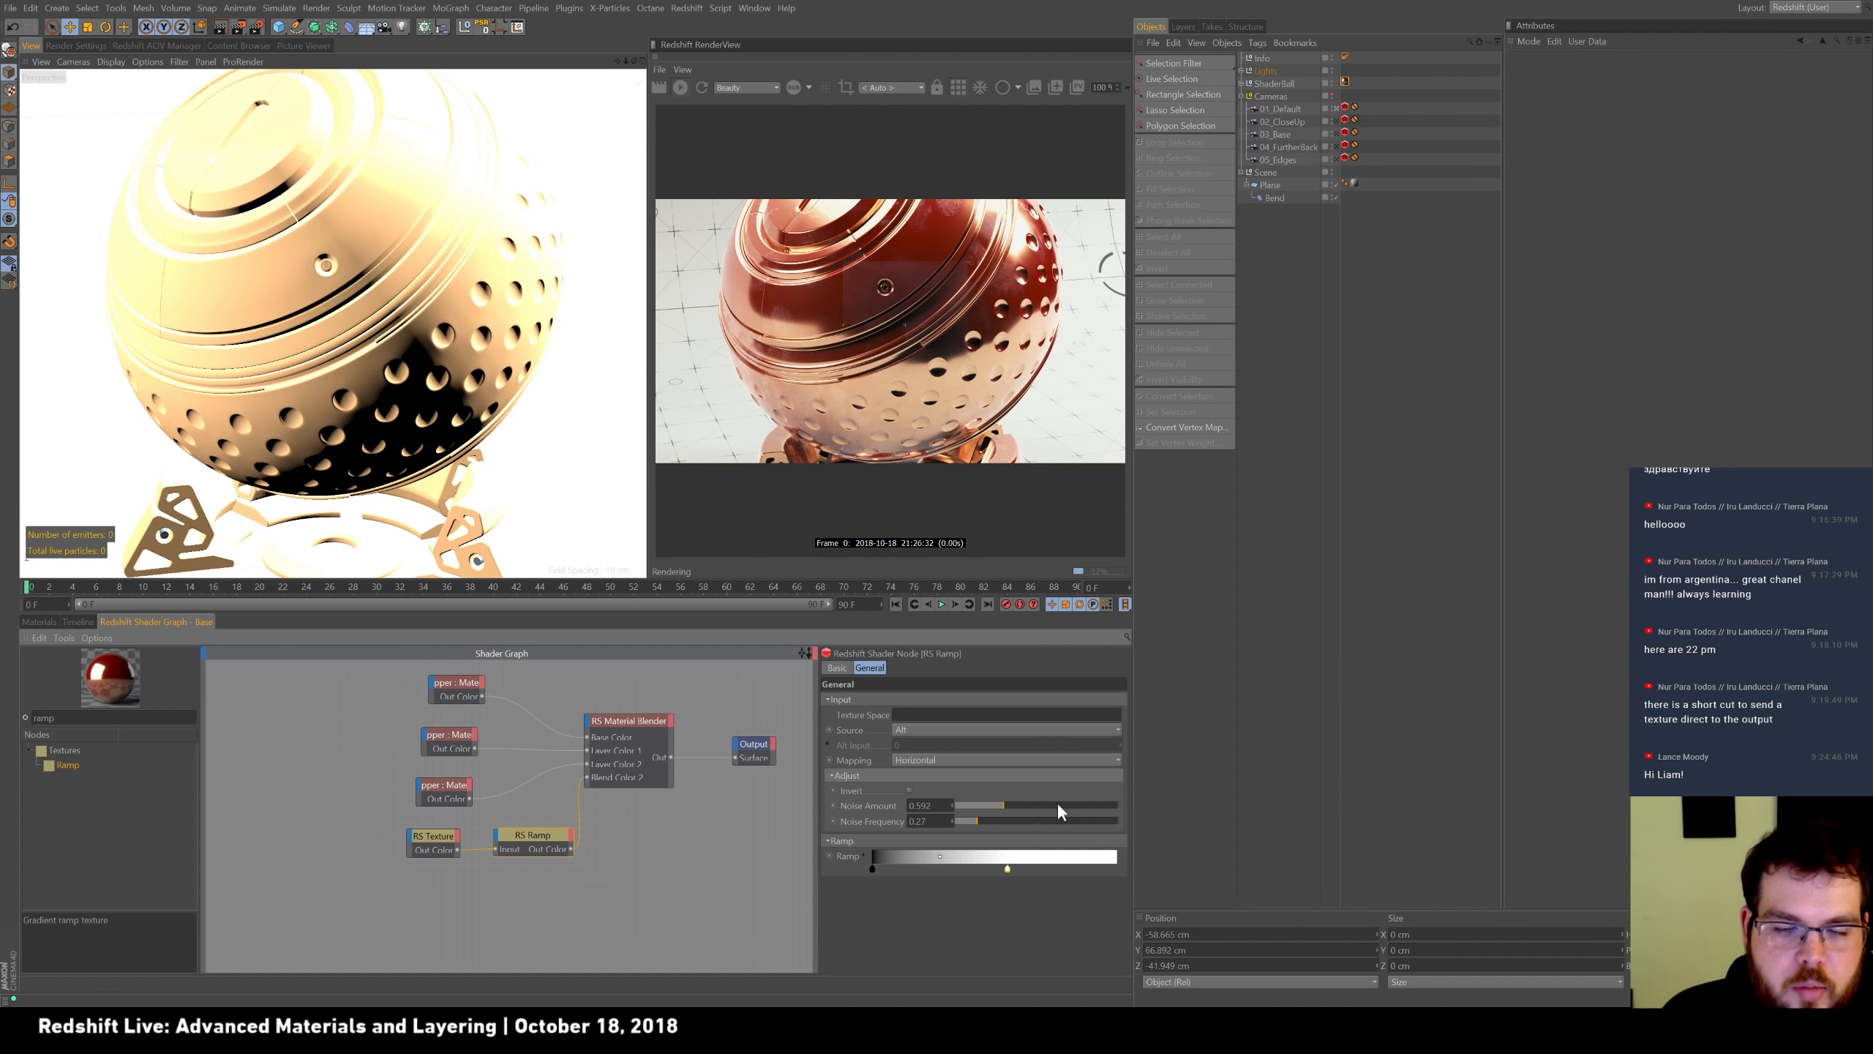
{"action": "left_click_drag", "start_coordinate": [872, 868], "coordinate": [961, 877]}
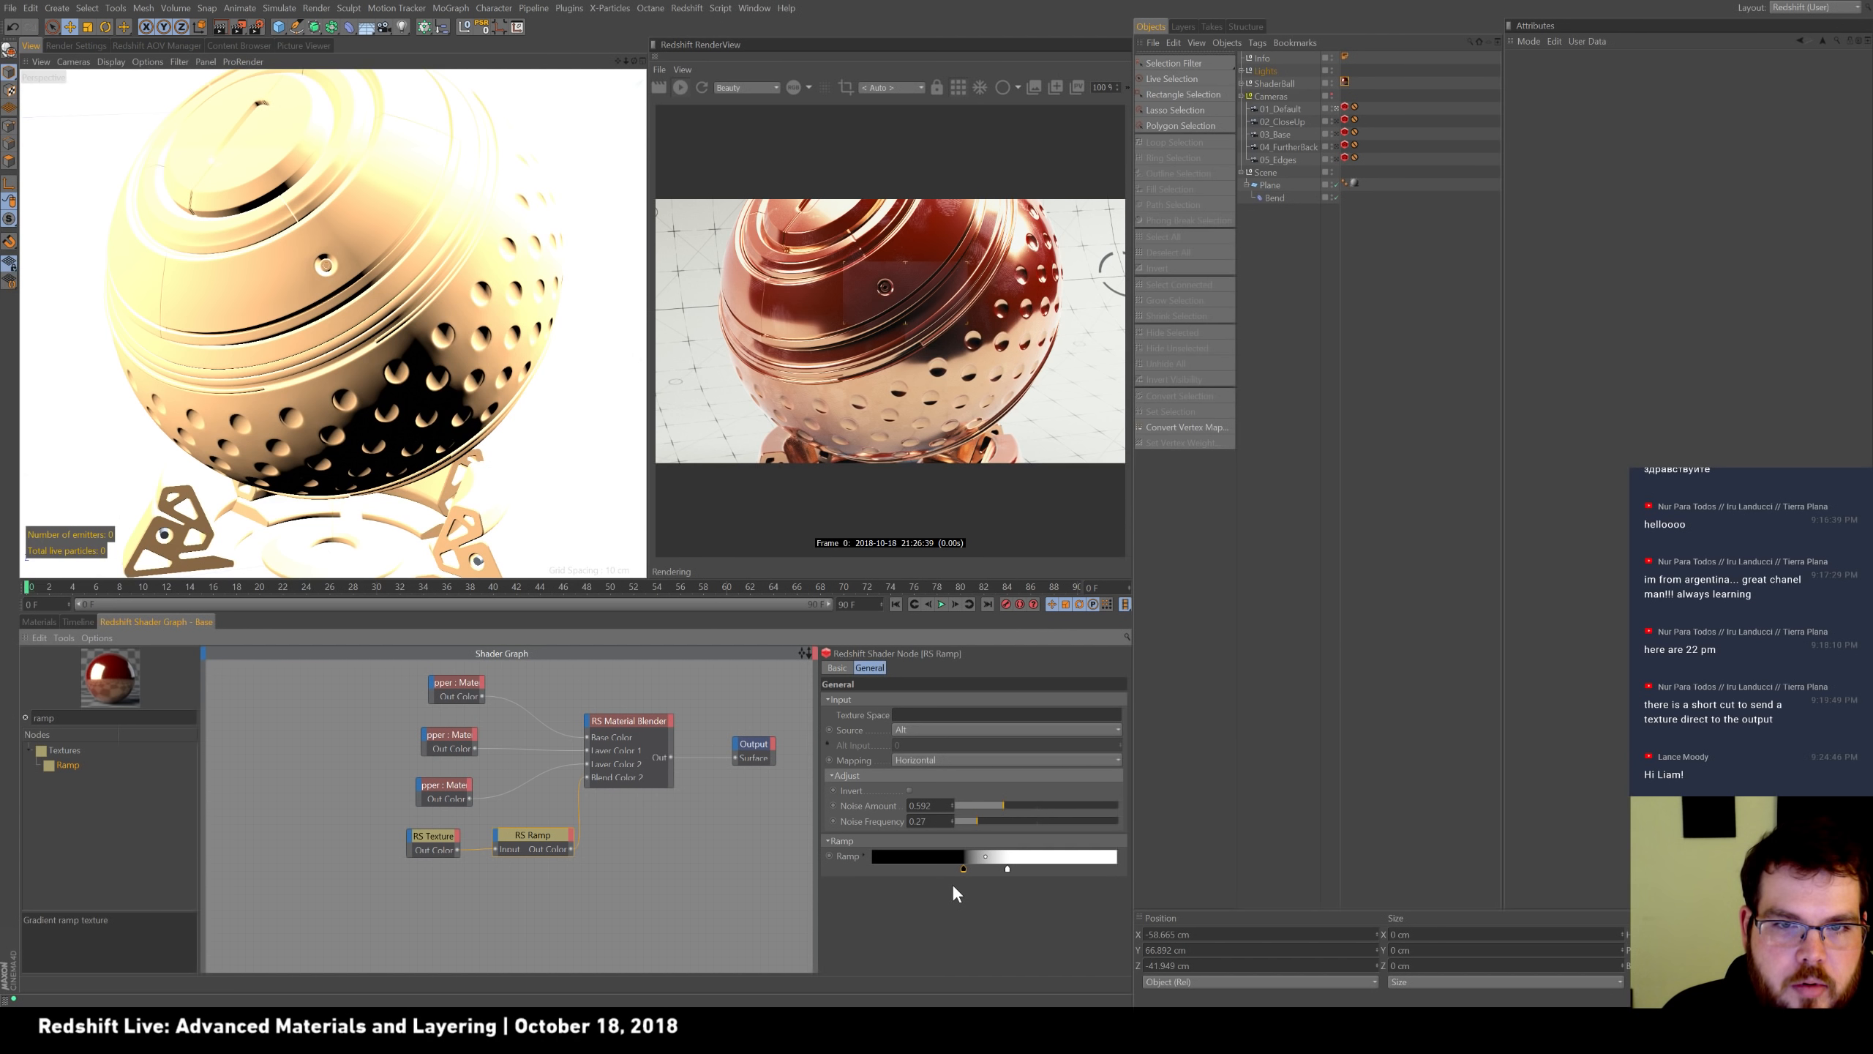
{"action": "left_click_drag", "start_coordinate": [963, 869], "coordinate": [928, 871]}
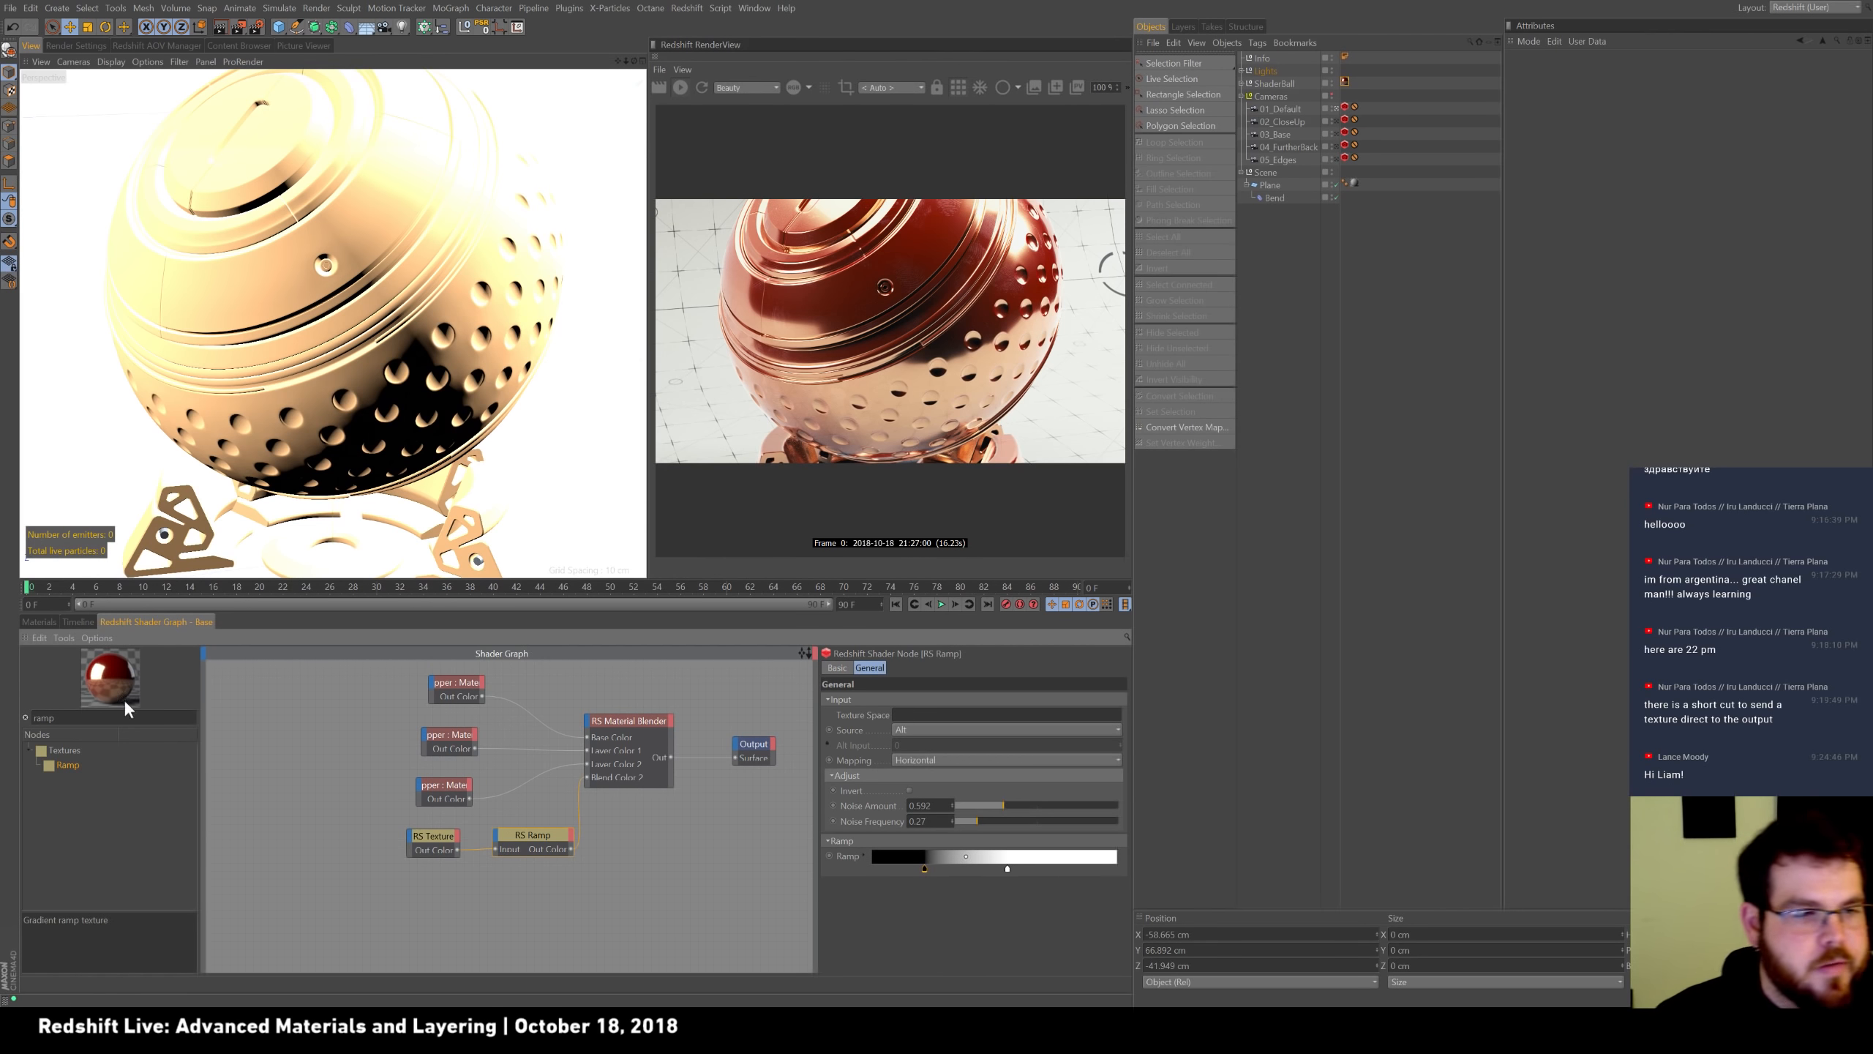
Duplicate the texture and ramp pair and load the ScuffsHeavy001 3K image into the copied texture without copying it to the project location.
{"action": "left_click_drag", "start_coordinate": [532, 849], "coordinate": [521, 912], "text": "ctrl"}
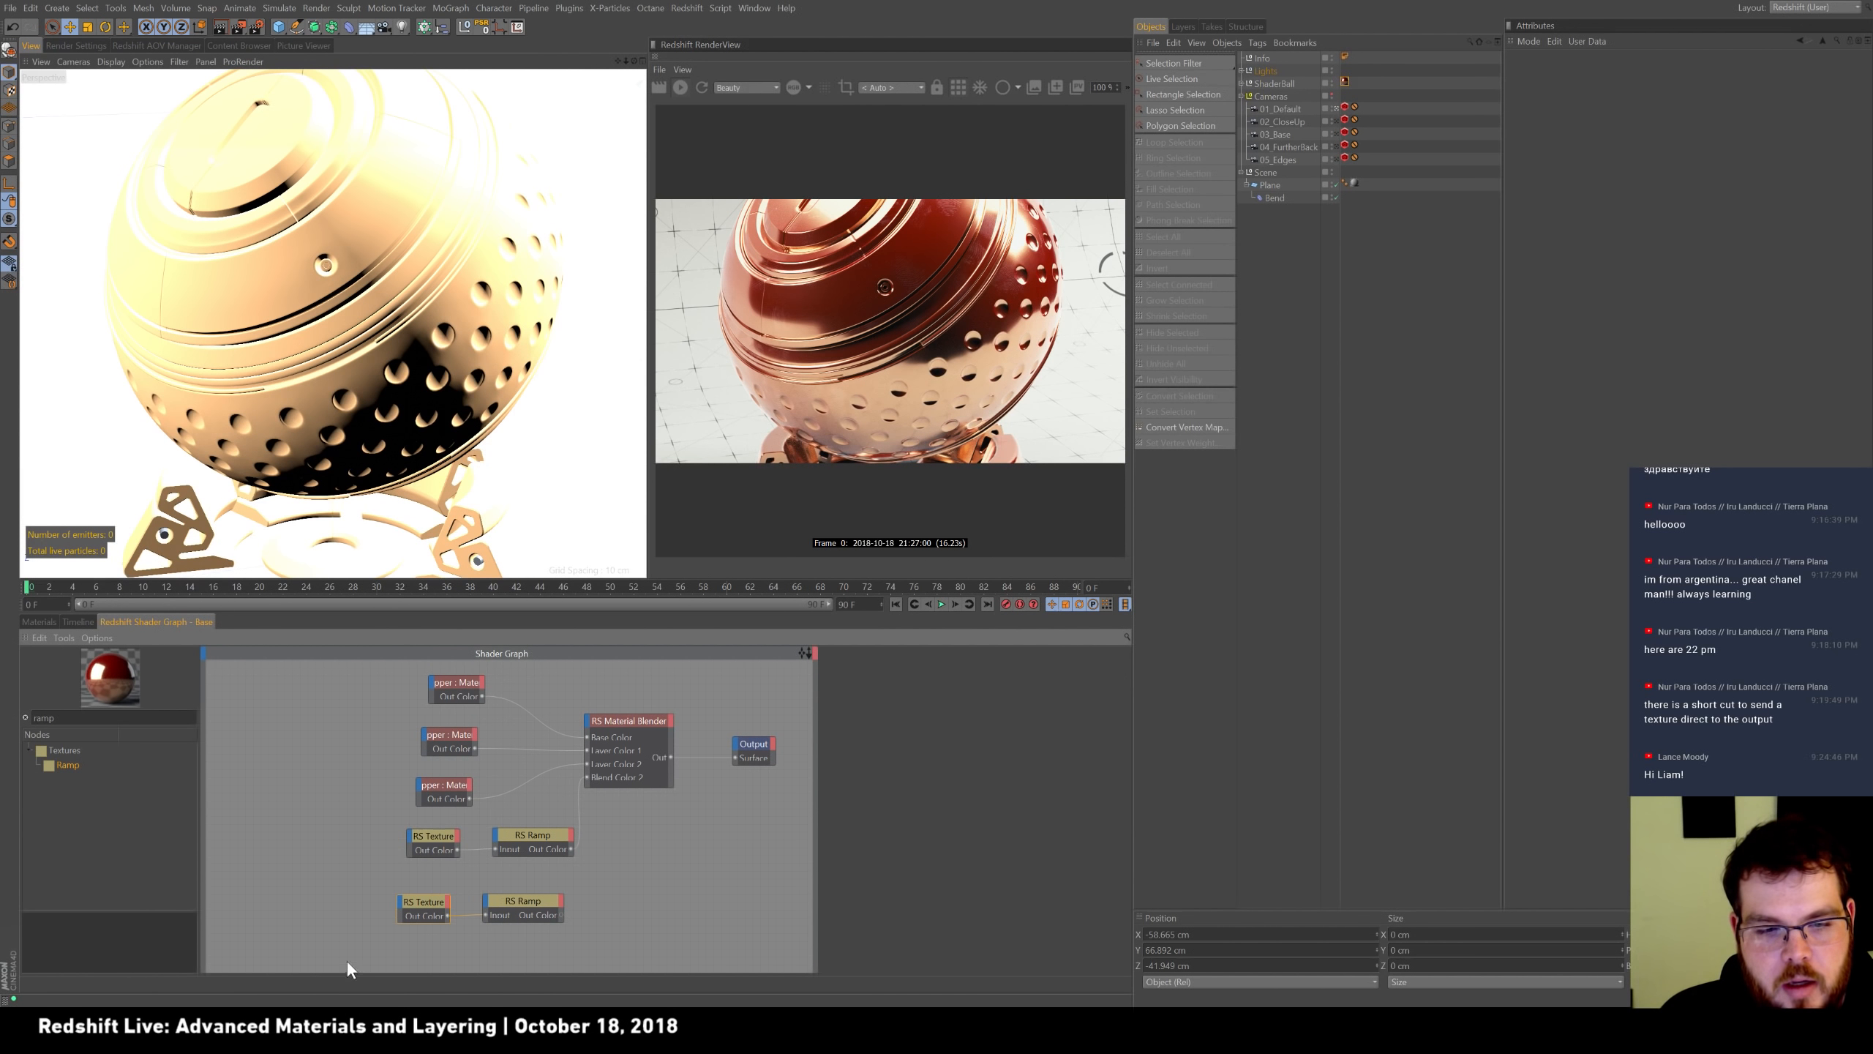
{"action": "left_click", "coordinate": [1107, 781]}
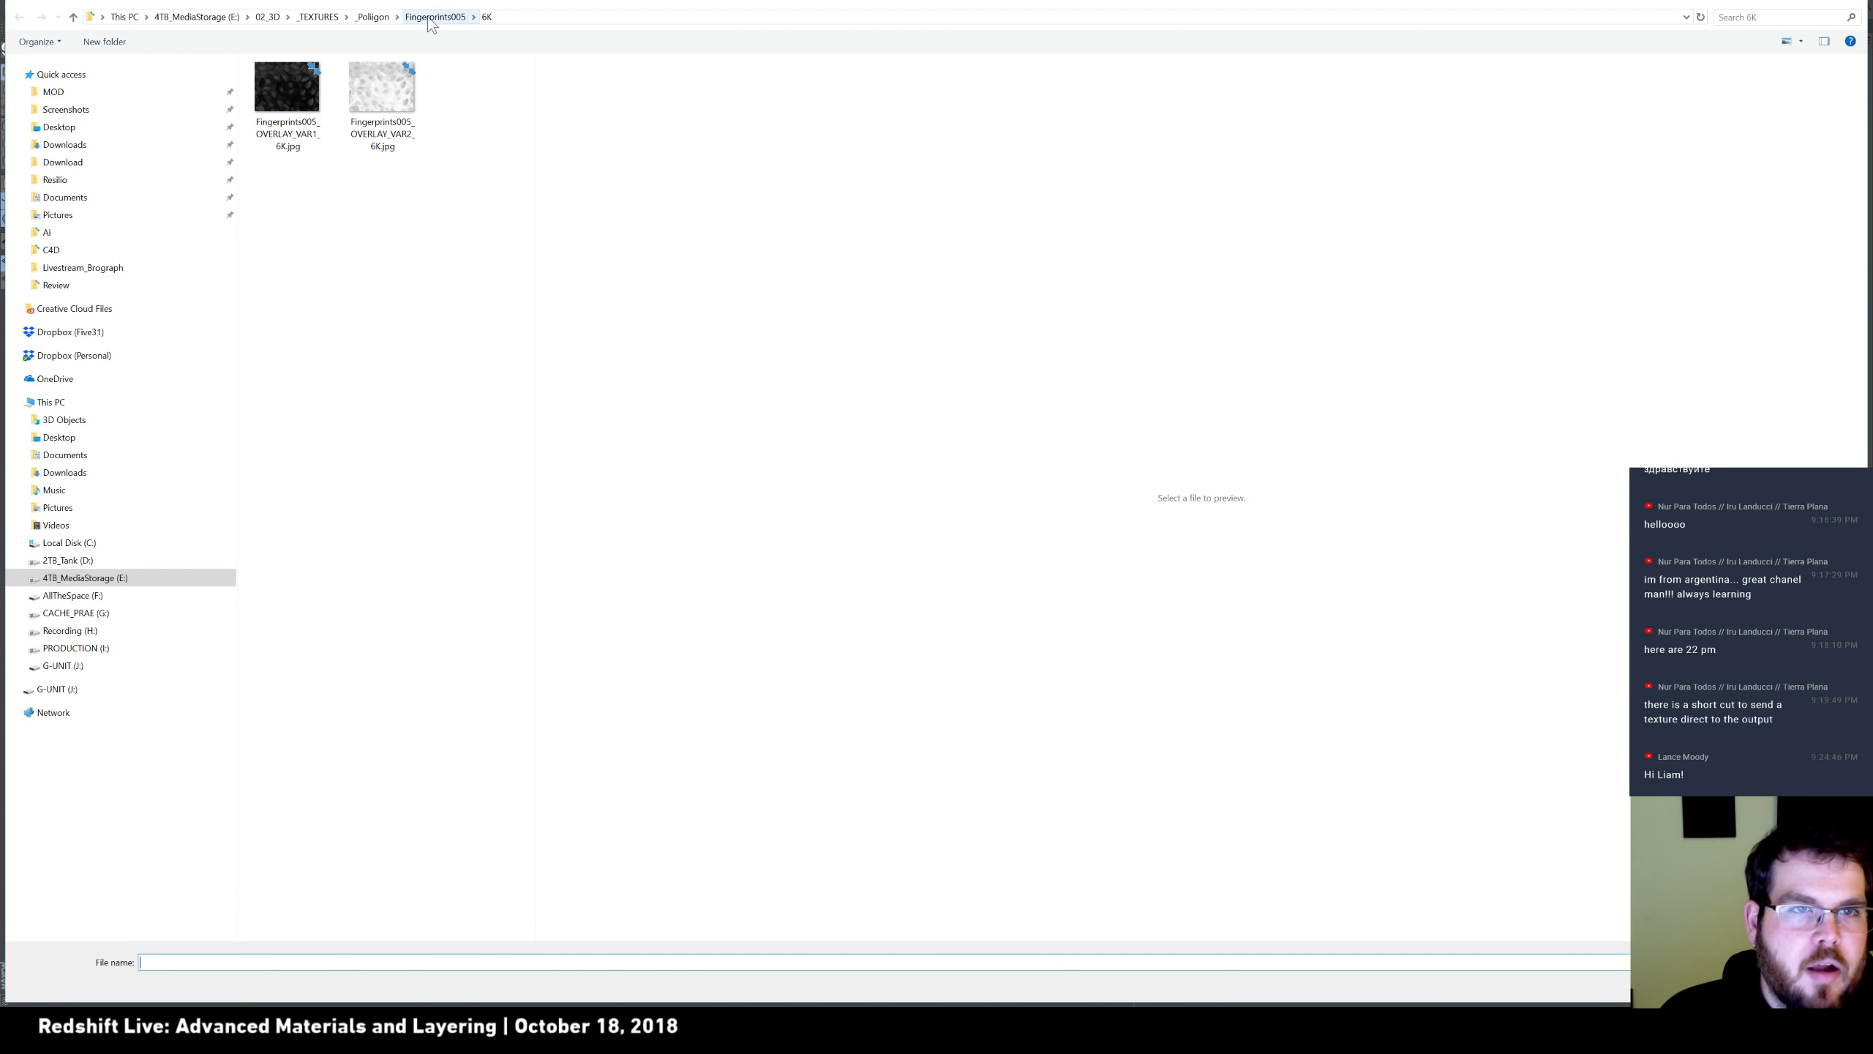
{"action": "left_click", "coordinate": [430, 22]}
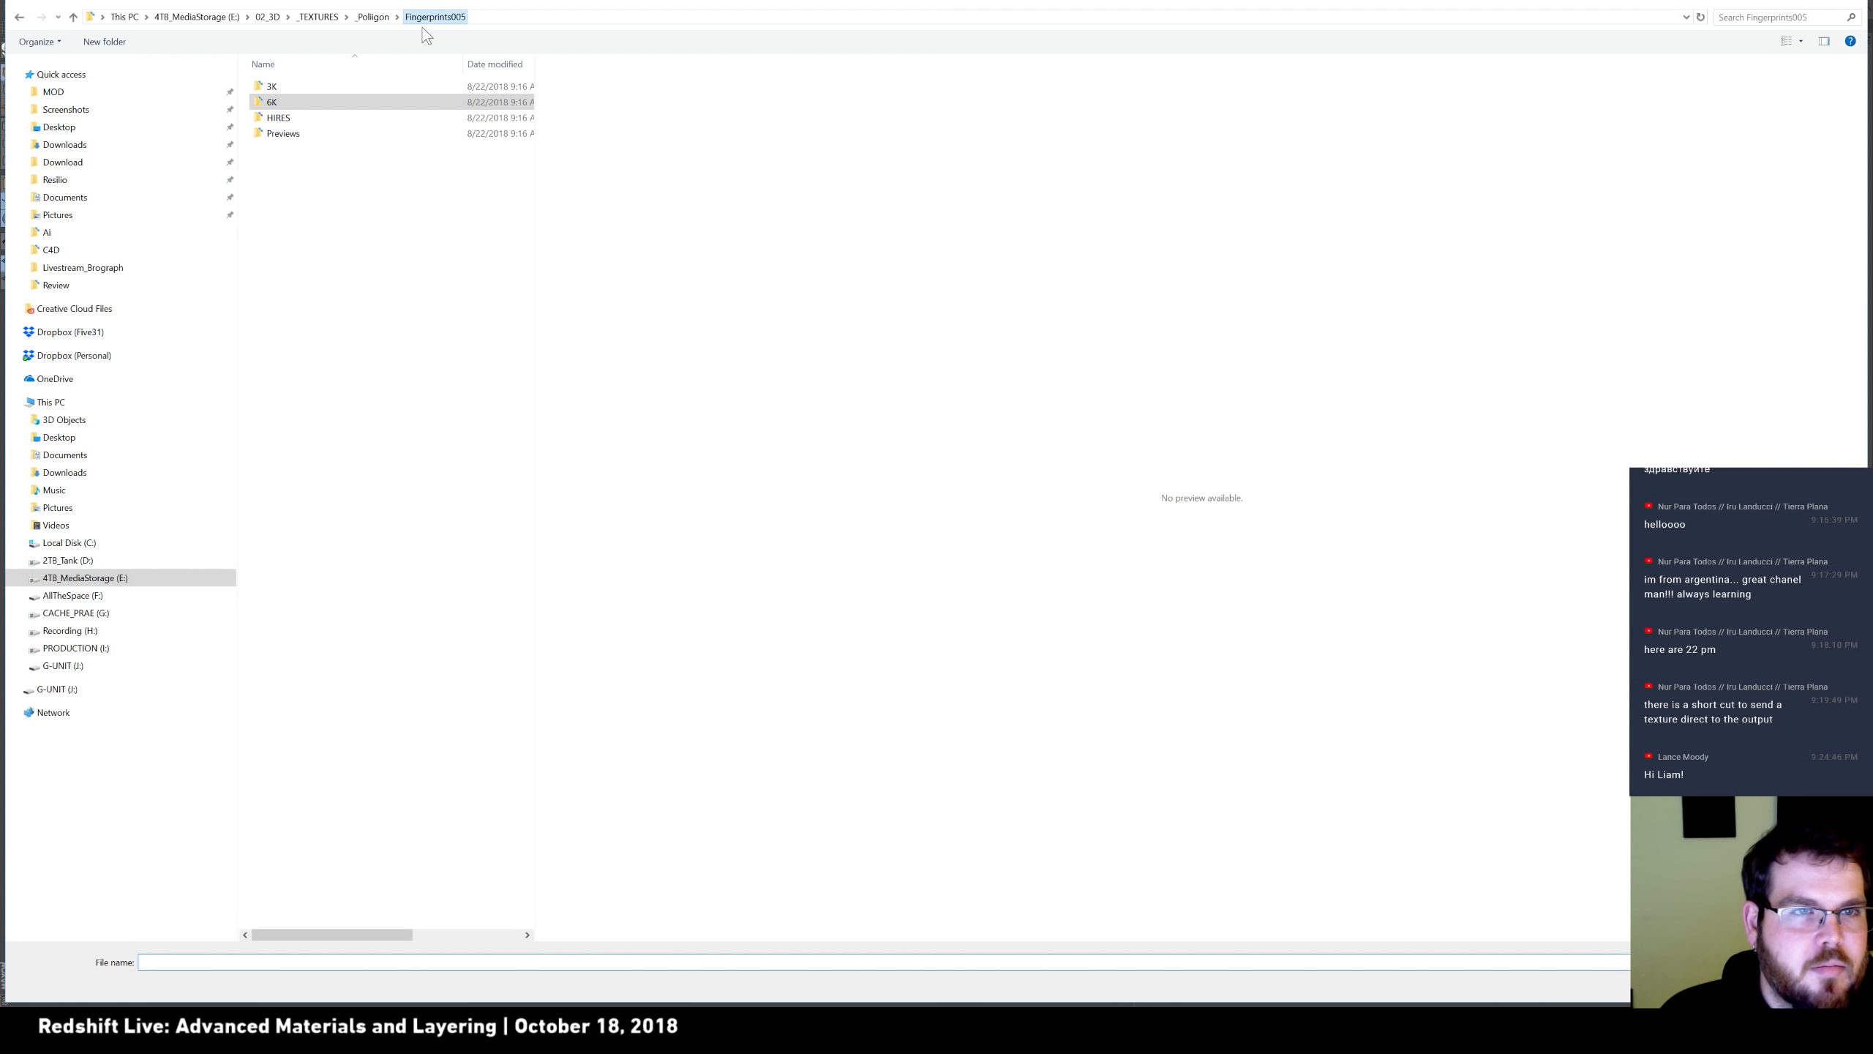
{"action": "left_click", "coordinate": [372, 17]}
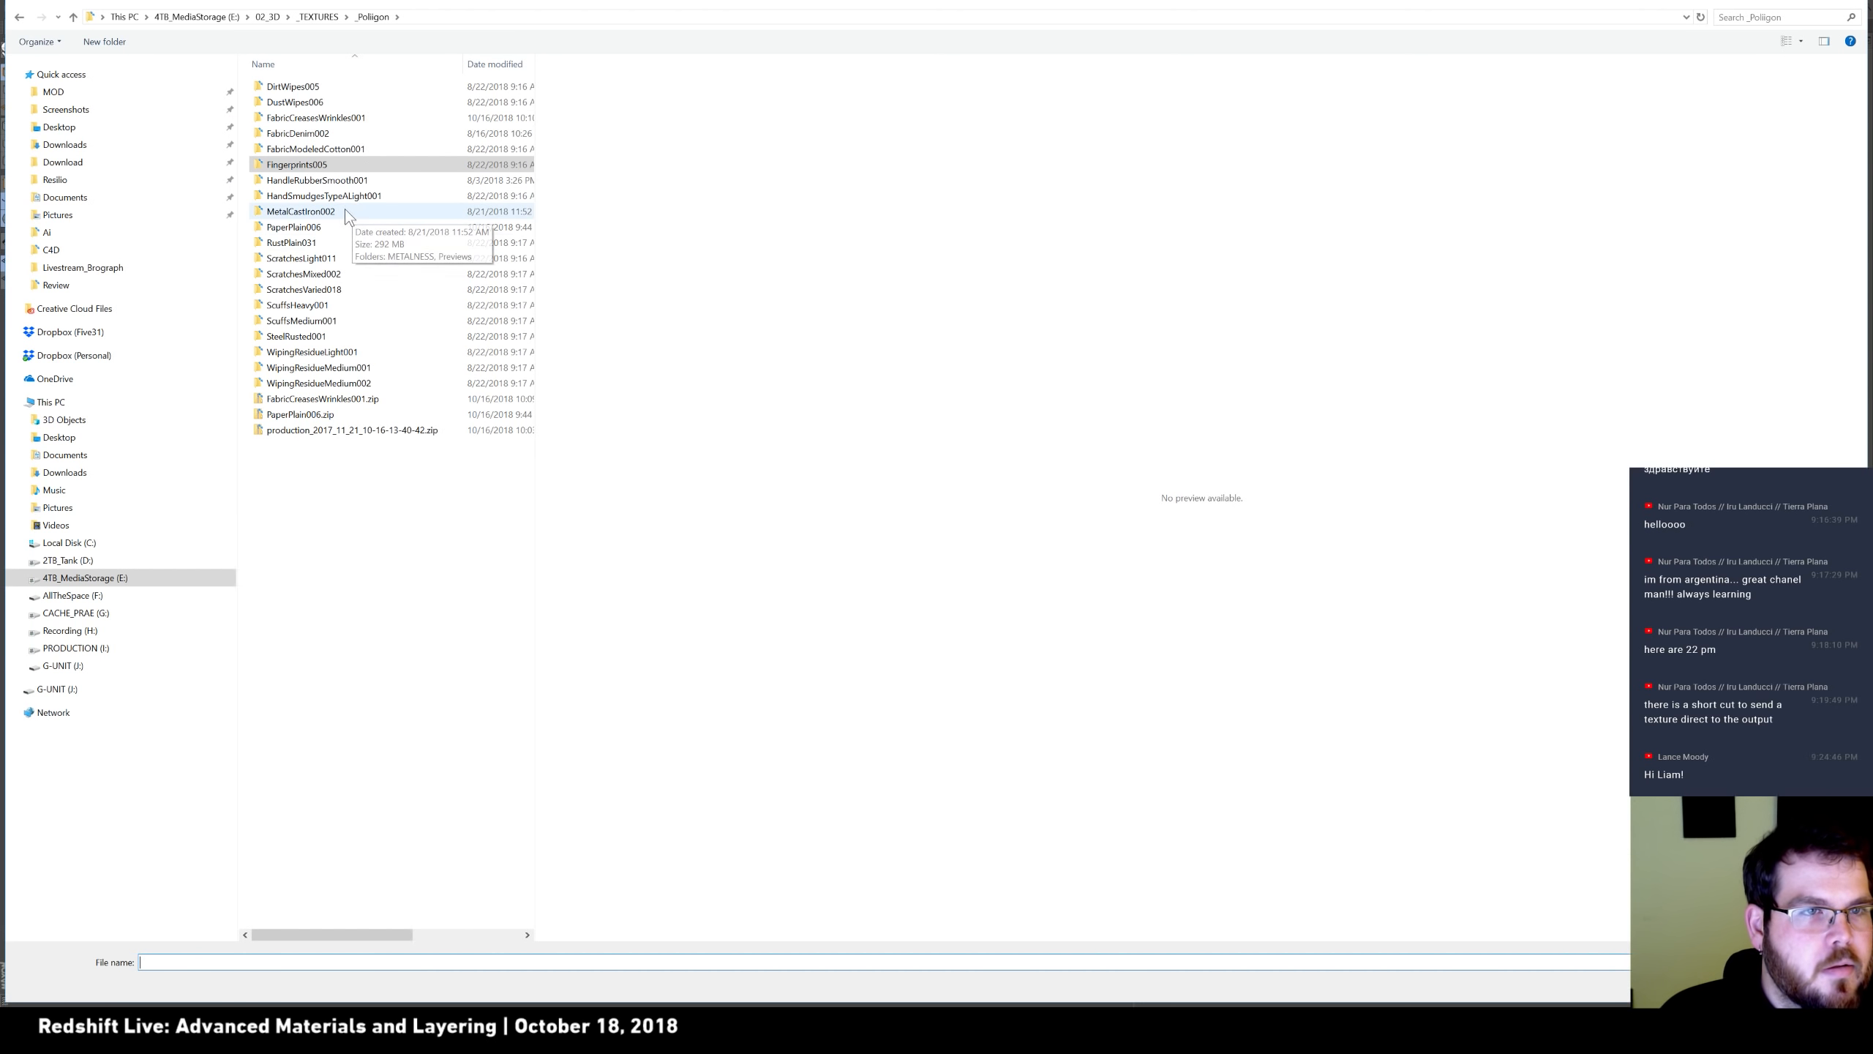
{"action": "double_click", "coordinate": [321, 306]}
{"action": "double_click", "coordinate": [273, 99]}
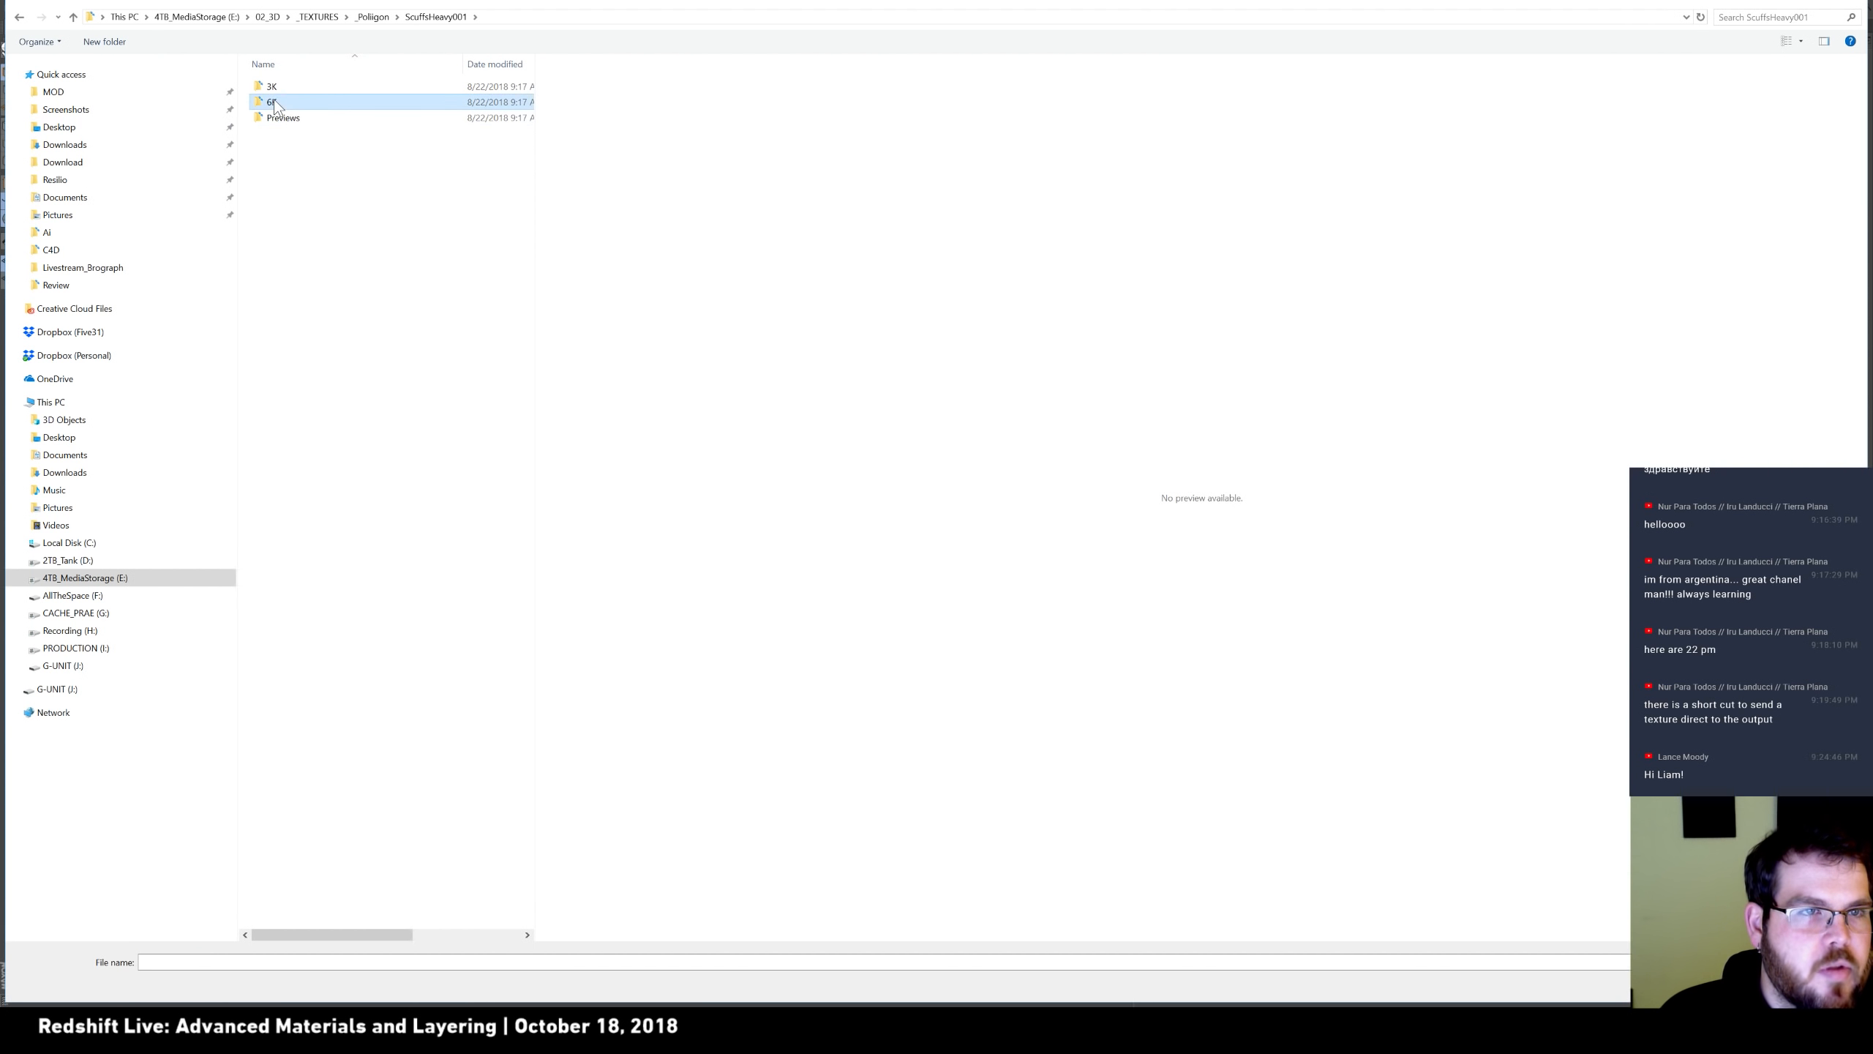
{"action": "left_click", "coordinate": [436, 16]}
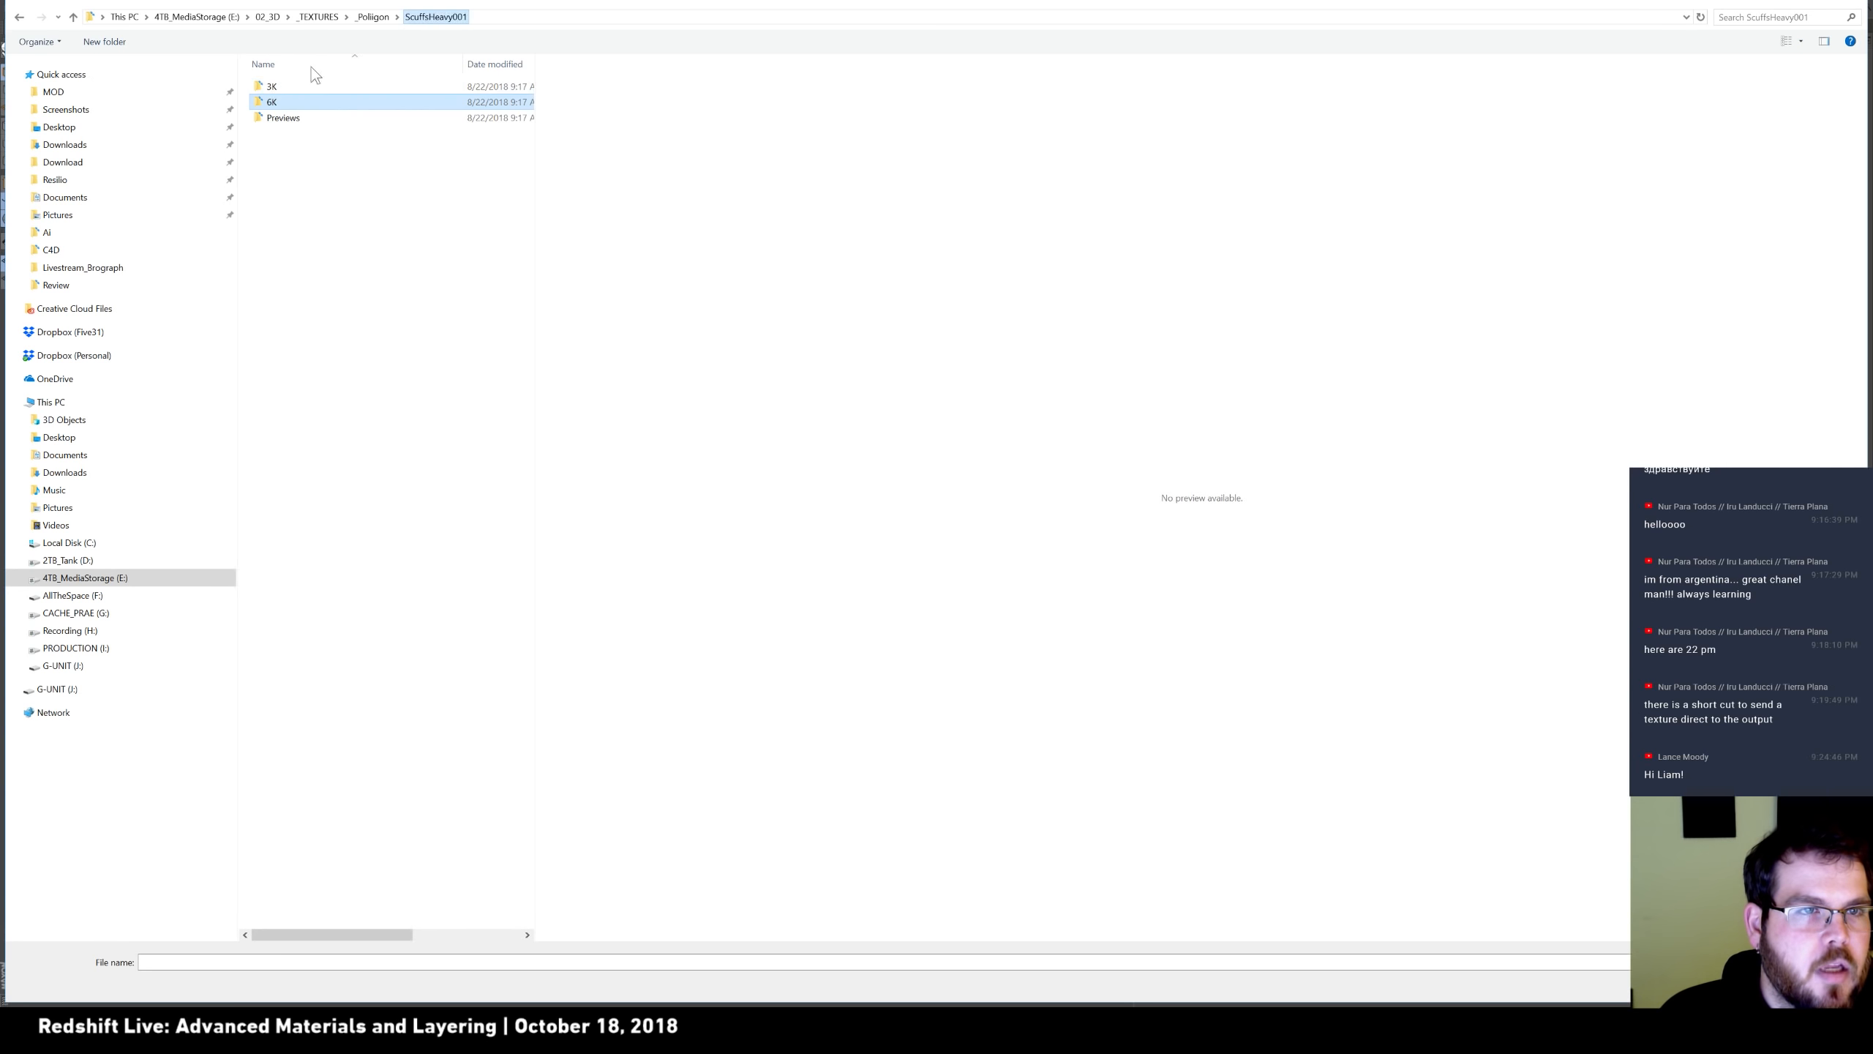
{"action": "double_click", "coordinate": [276, 102]}
{"action": "left_click", "coordinate": [278, 91]}
{"action": "double_click", "coordinate": [278, 91]}
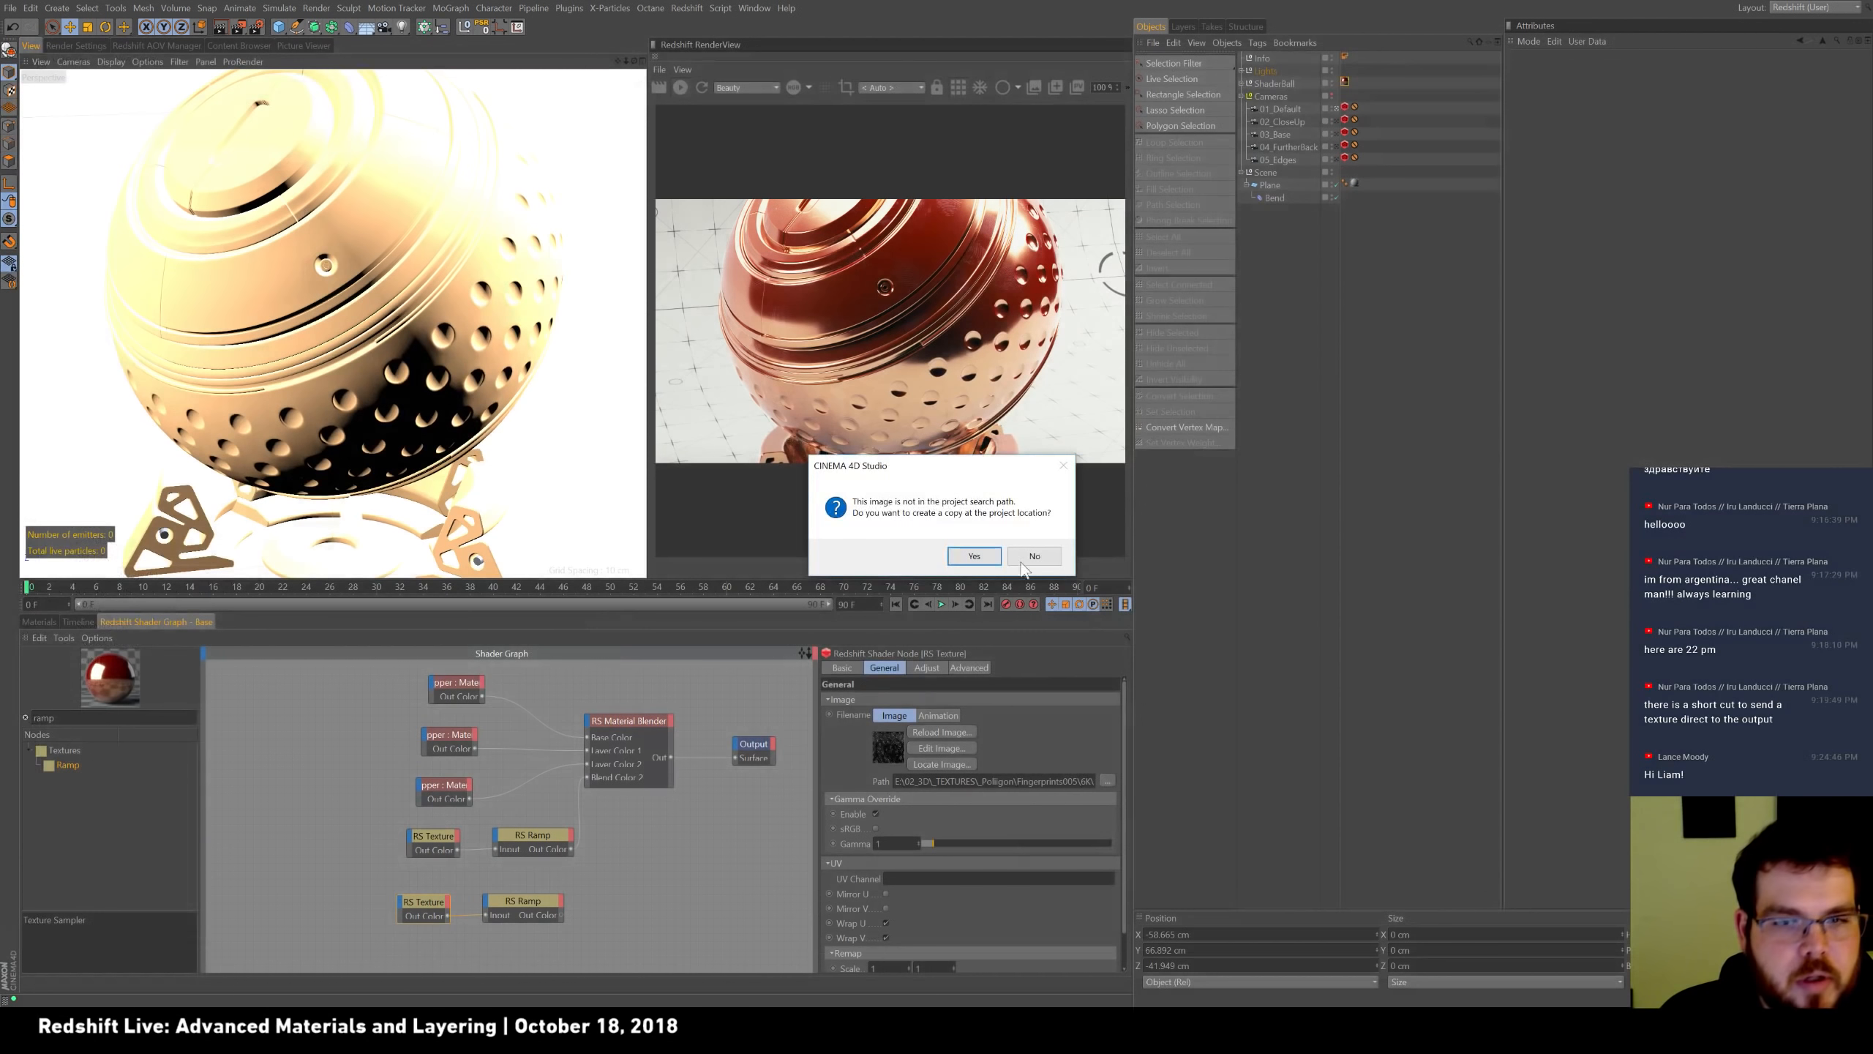
{"action": "left_click", "coordinate": [973, 555]}
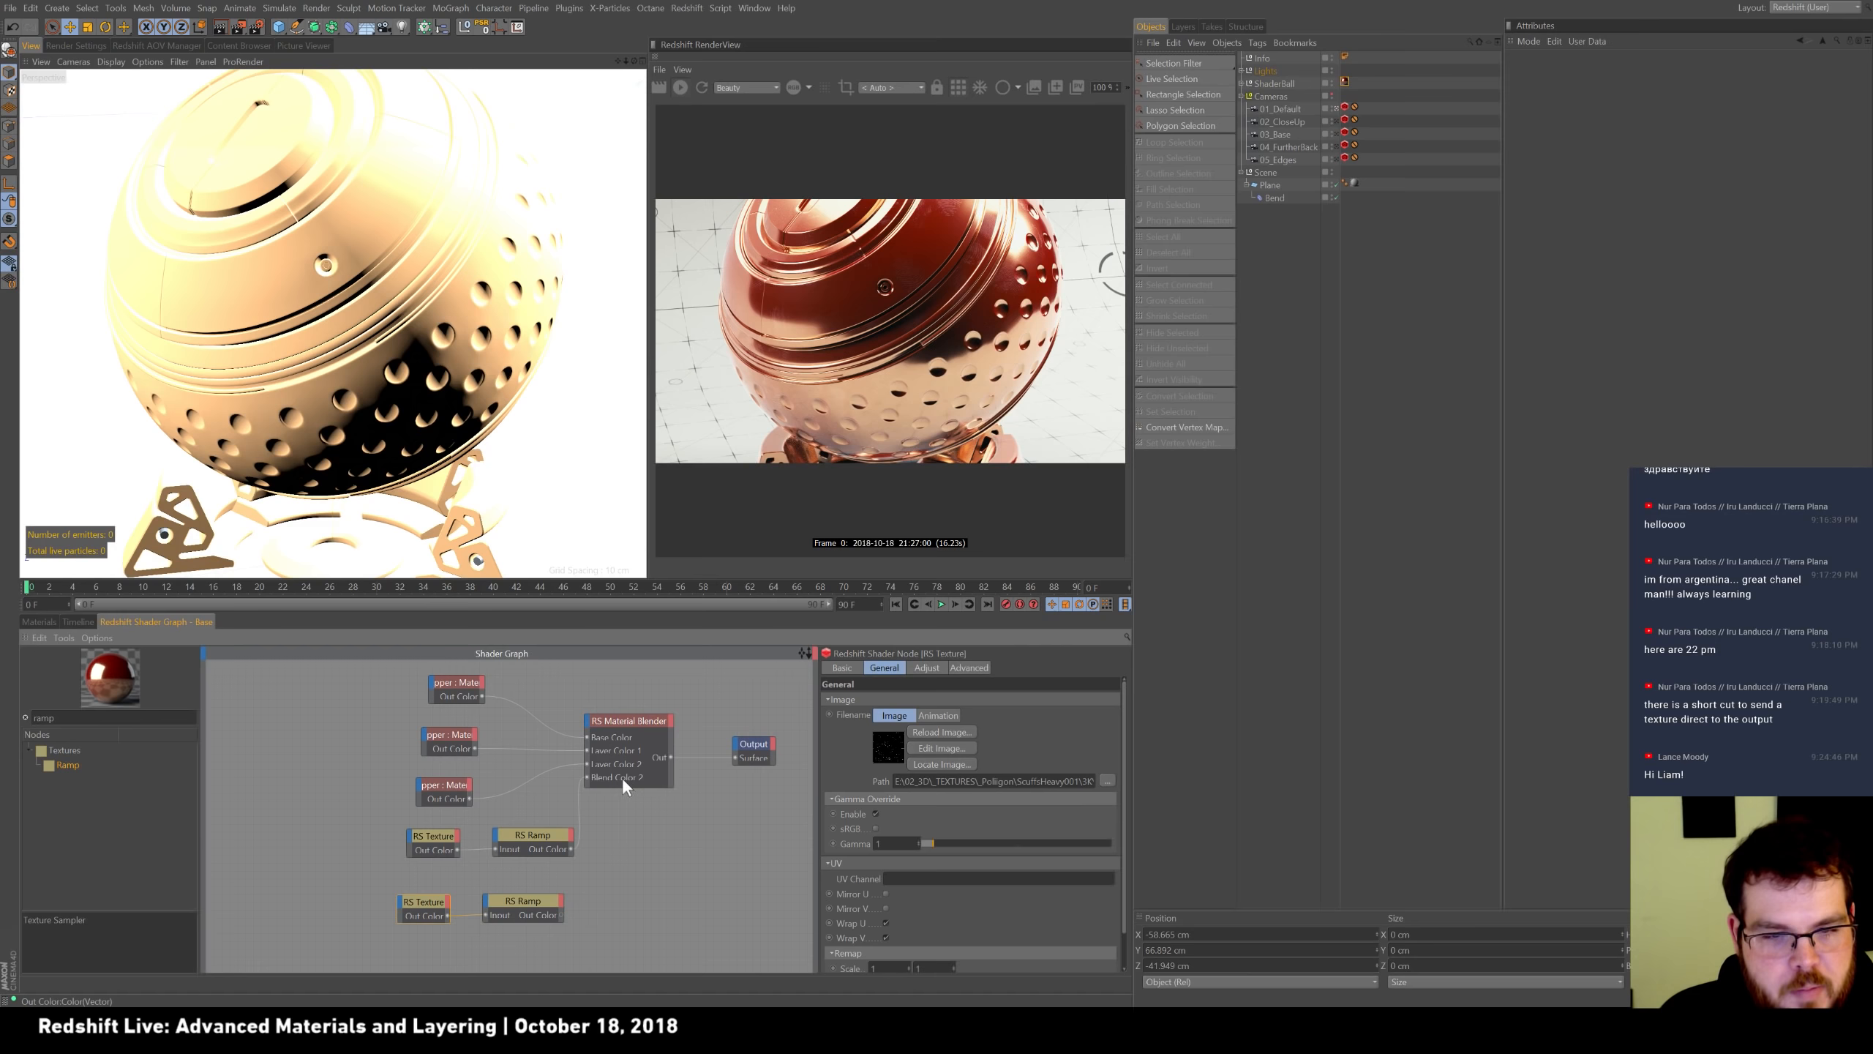
Add a Blend Color 1 input to the Material Blender, wire the scuff ramp into it, and move the scuff nodes beside the upper materials.
{"action": "left_click", "coordinate": [589, 719]}
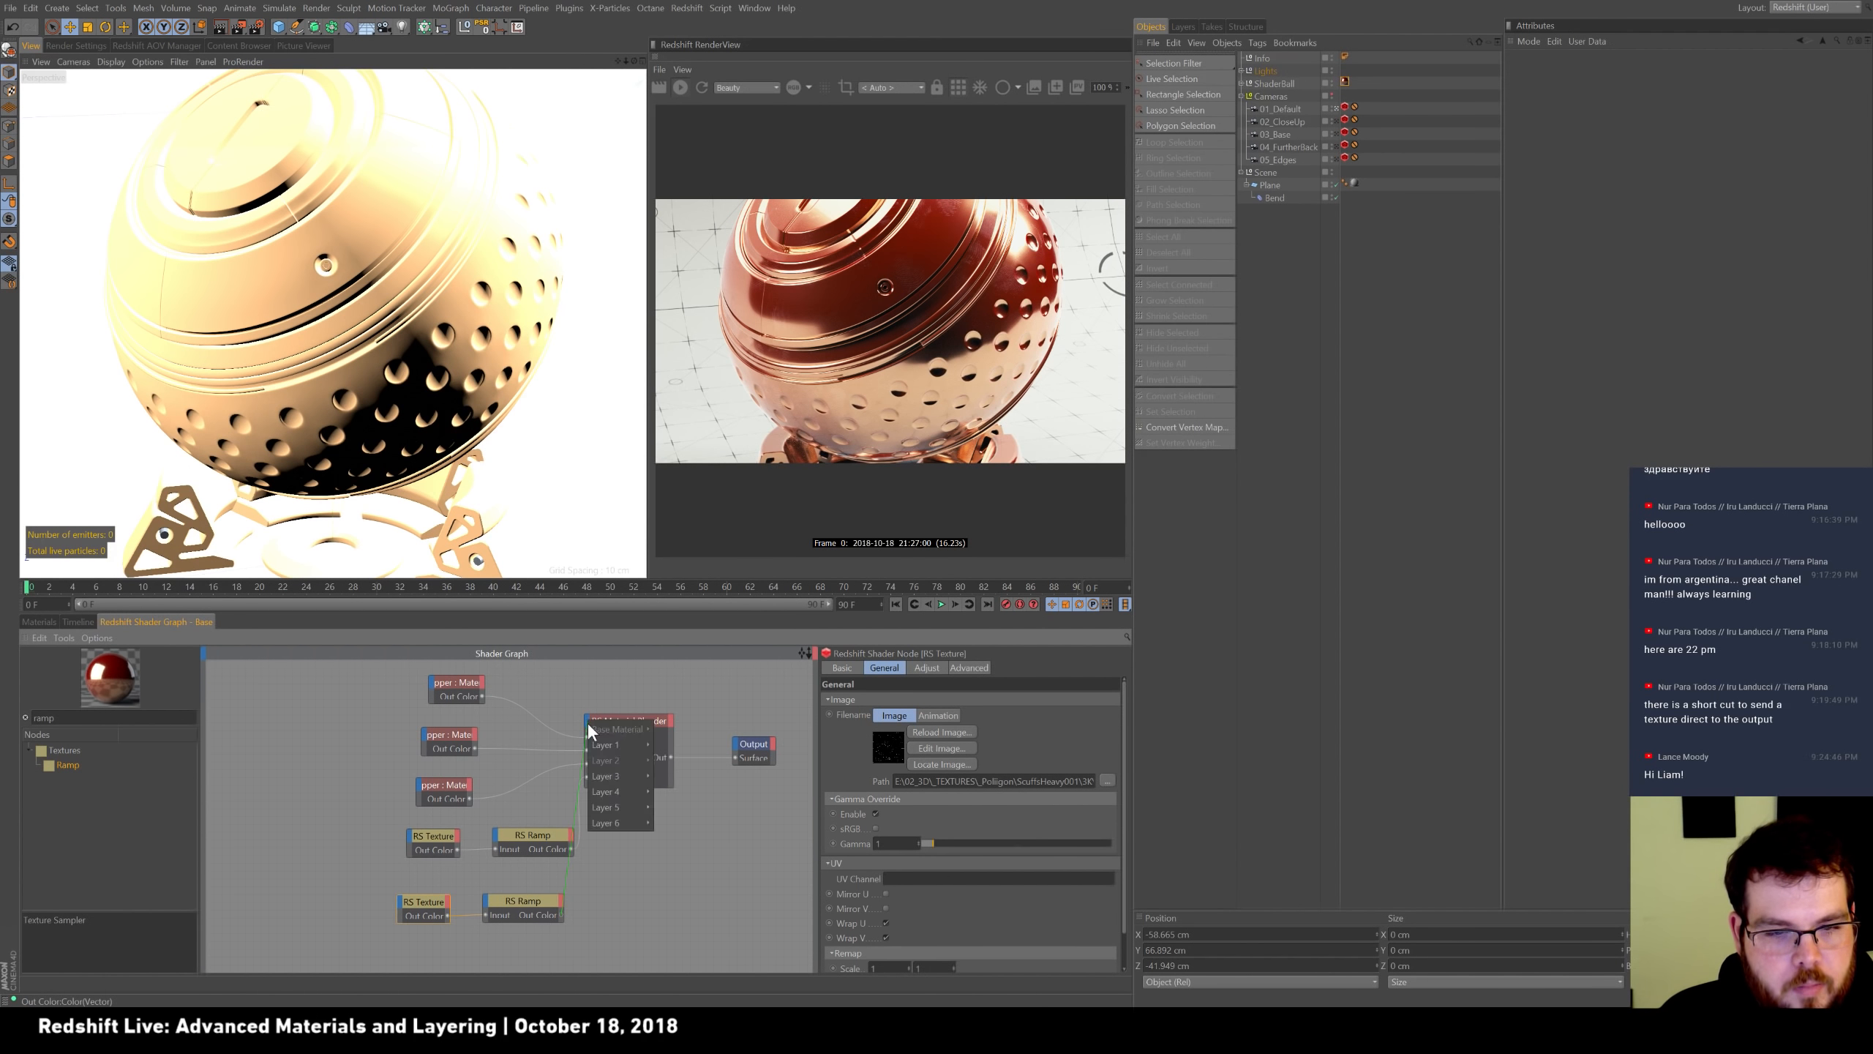
{"action": "mouse_move", "coordinate": [624, 748]}
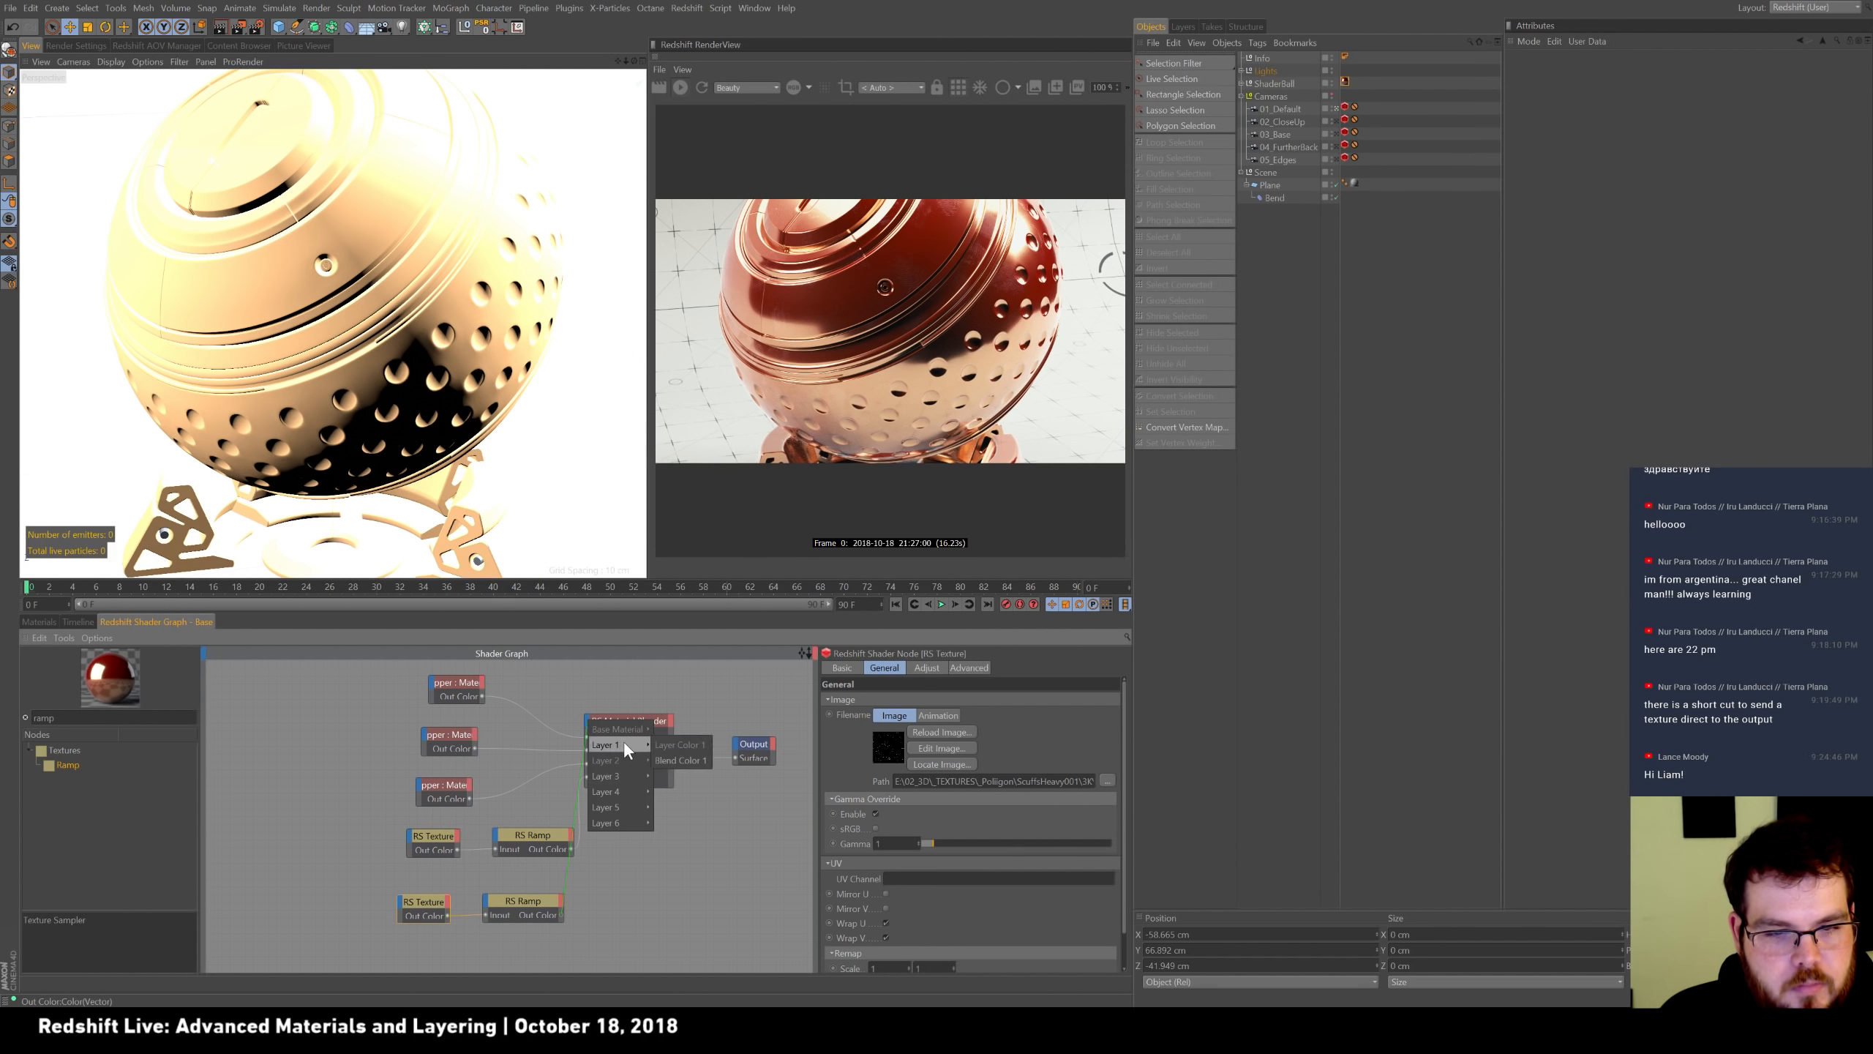
{"action": "left_click", "coordinate": [679, 764]}
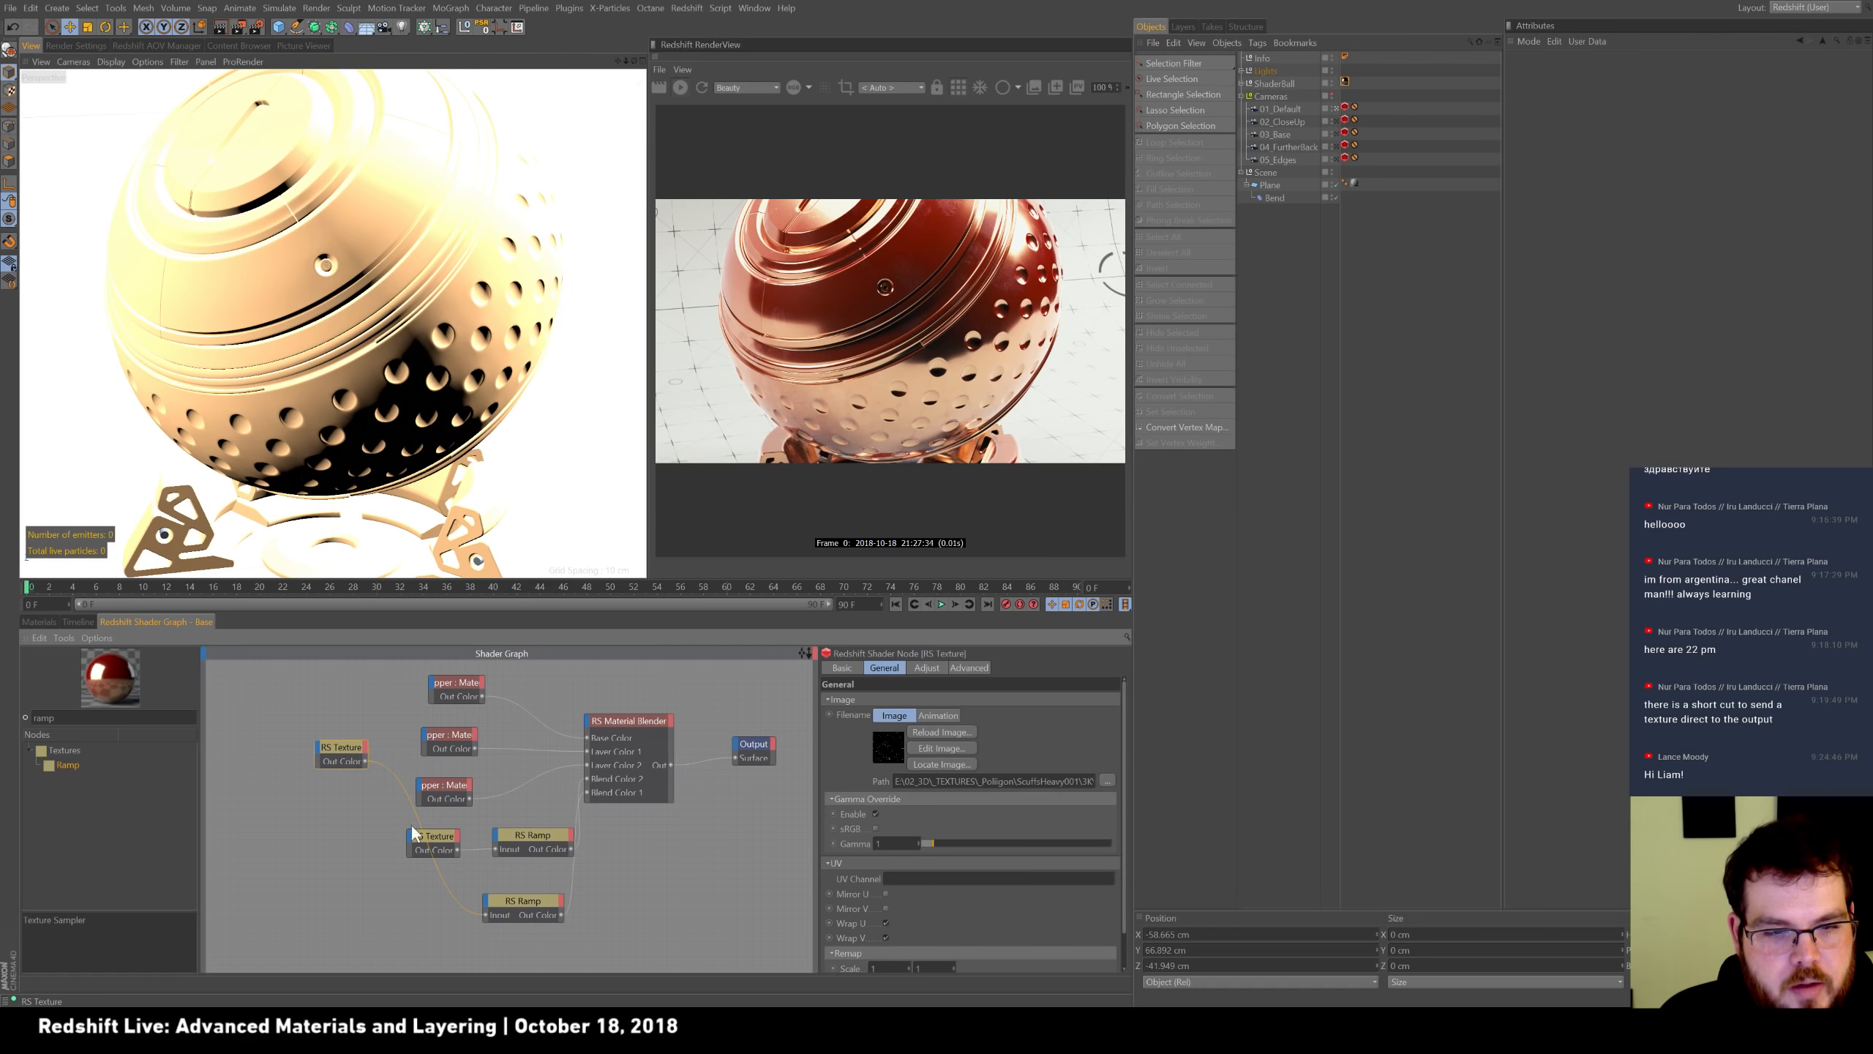
{"action": "left_click_drag", "start_coordinate": [506, 893], "coordinate": [271, 720]}
{"action": "left_click", "coordinate": [616, 754]}
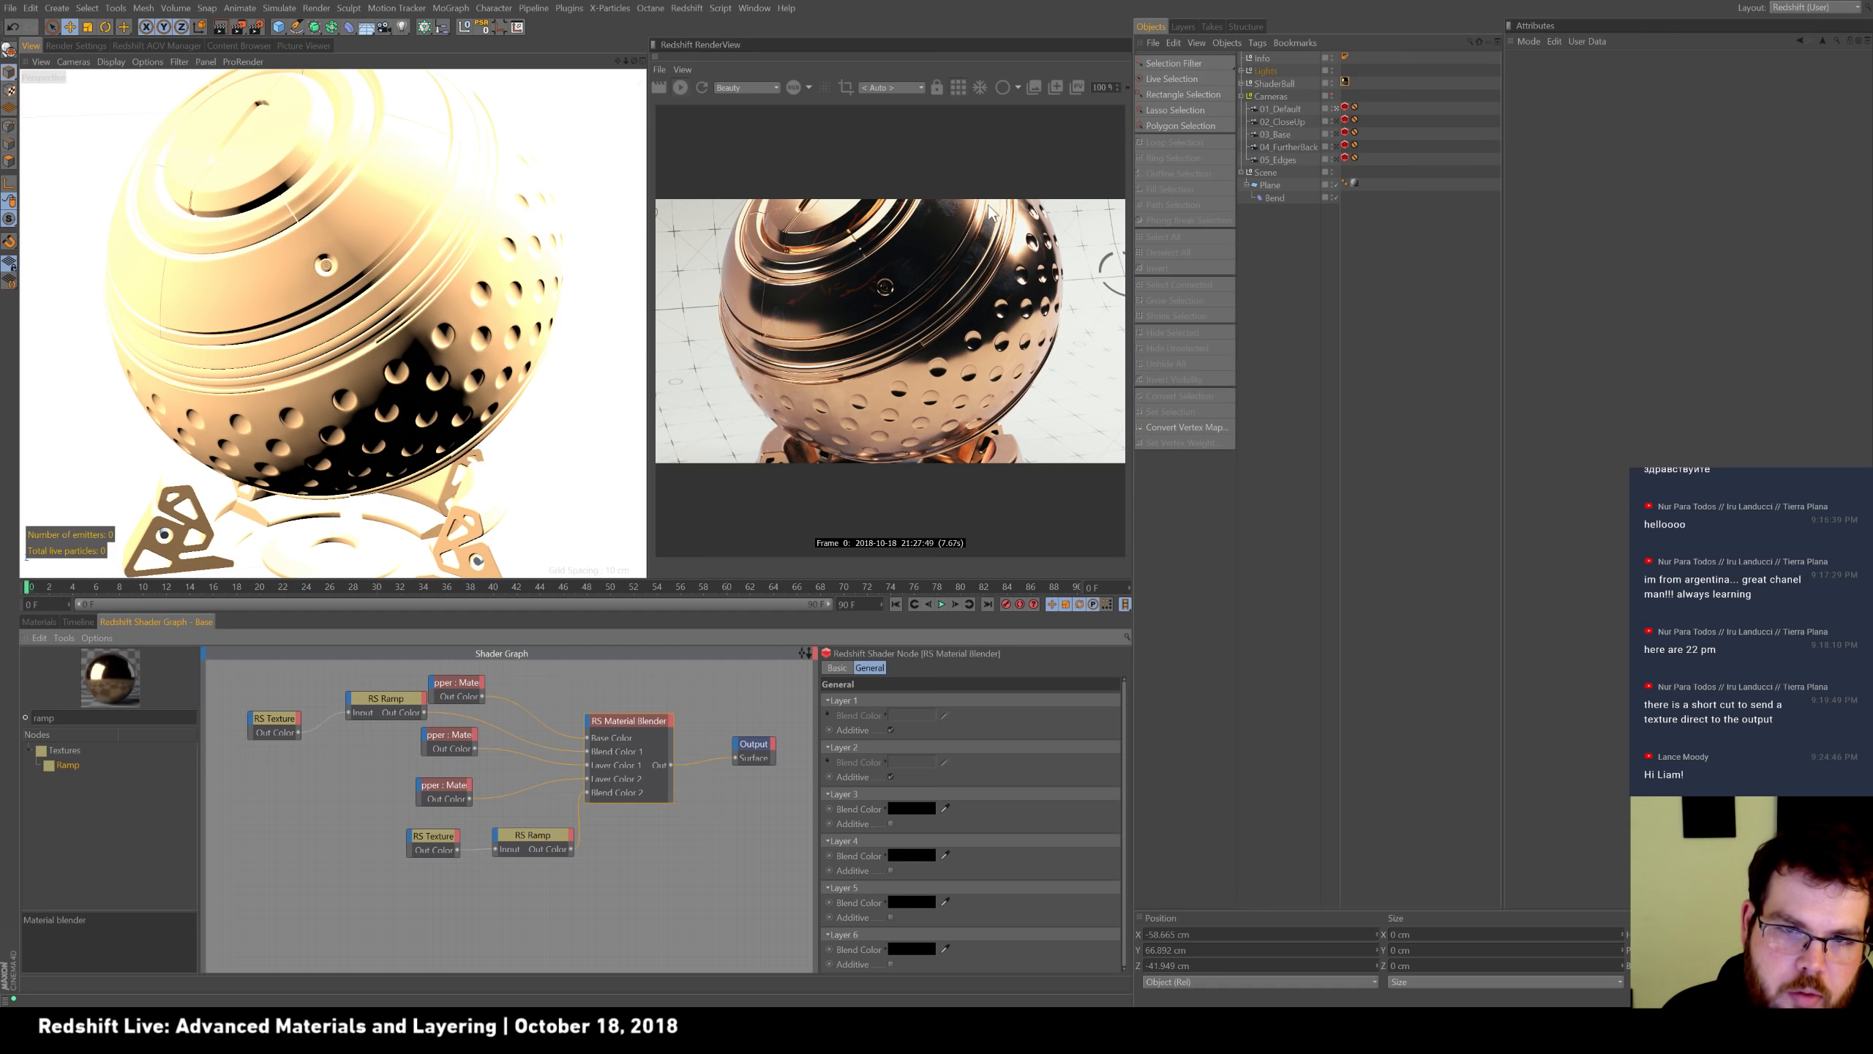
Set the scuff ramp's noise amount to 0, its black knot to the start and its white knot to about a tenth of the gradient.
{"action": "left_click", "coordinate": [385, 700]}
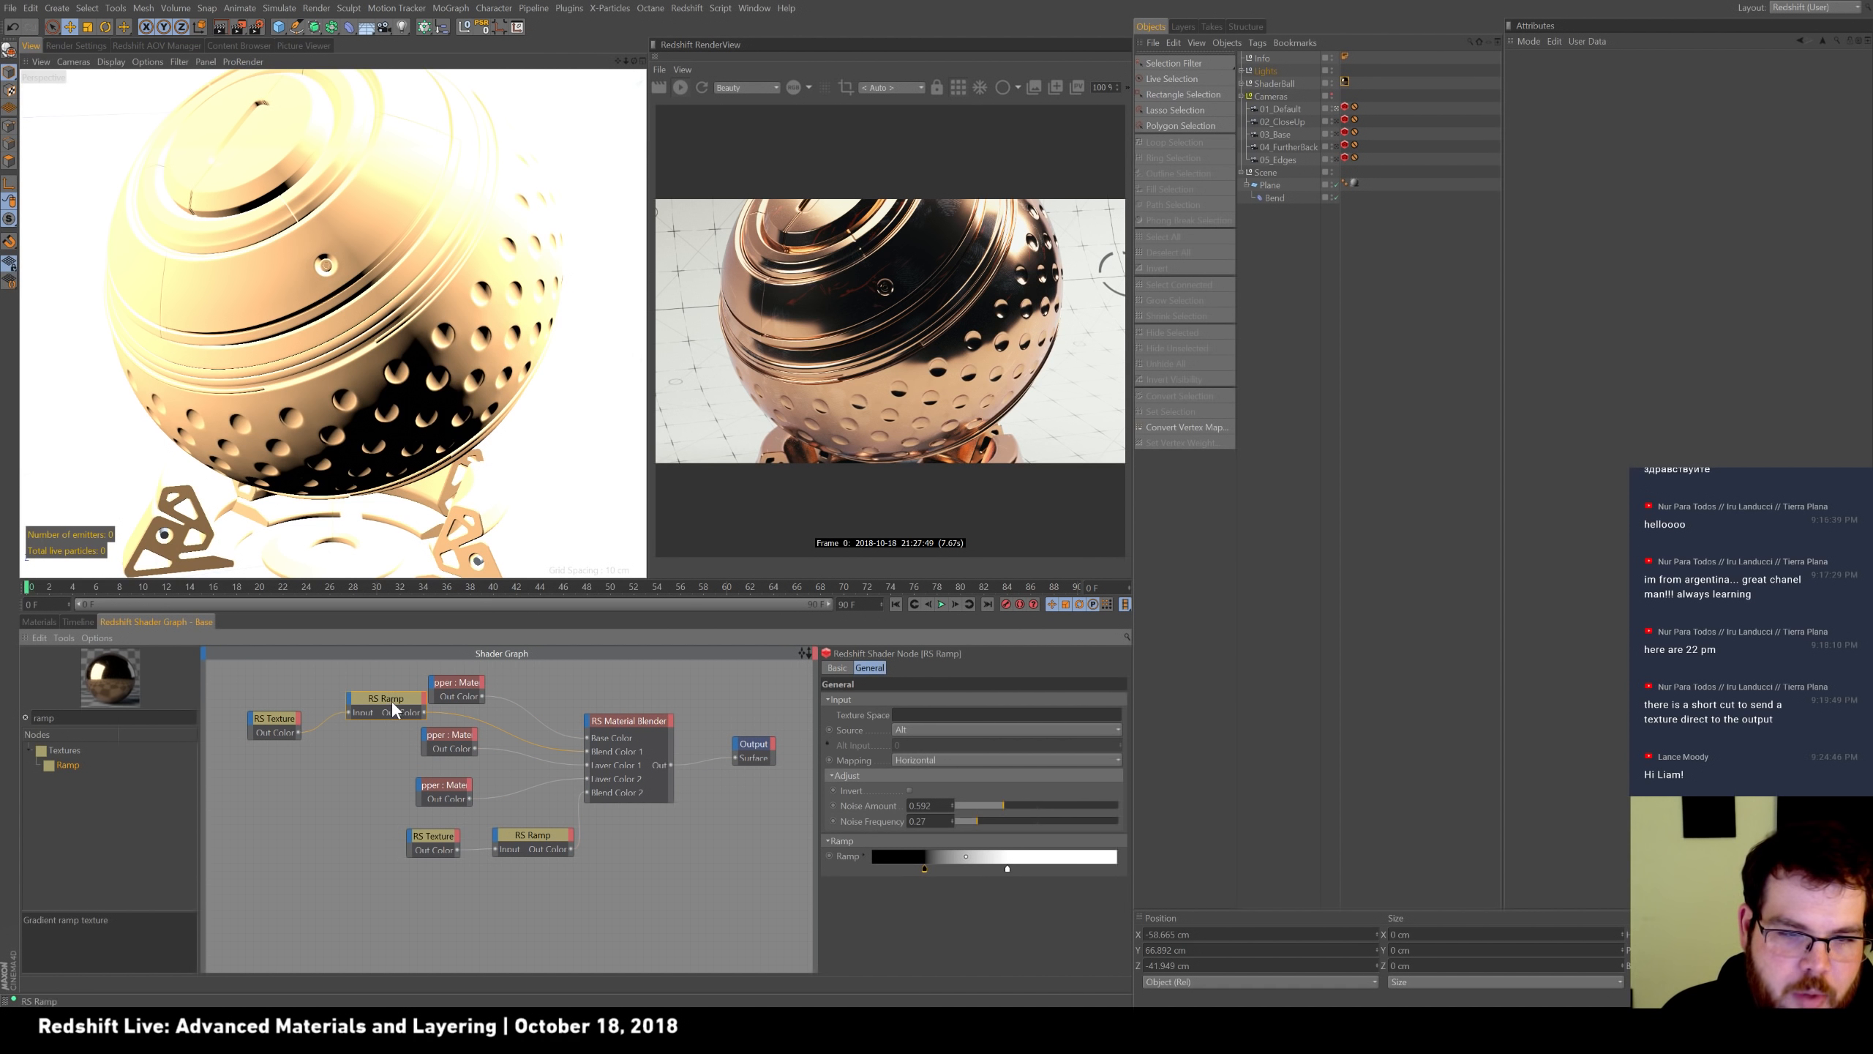
{"action": "left_click", "coordinate": [919, 869]}
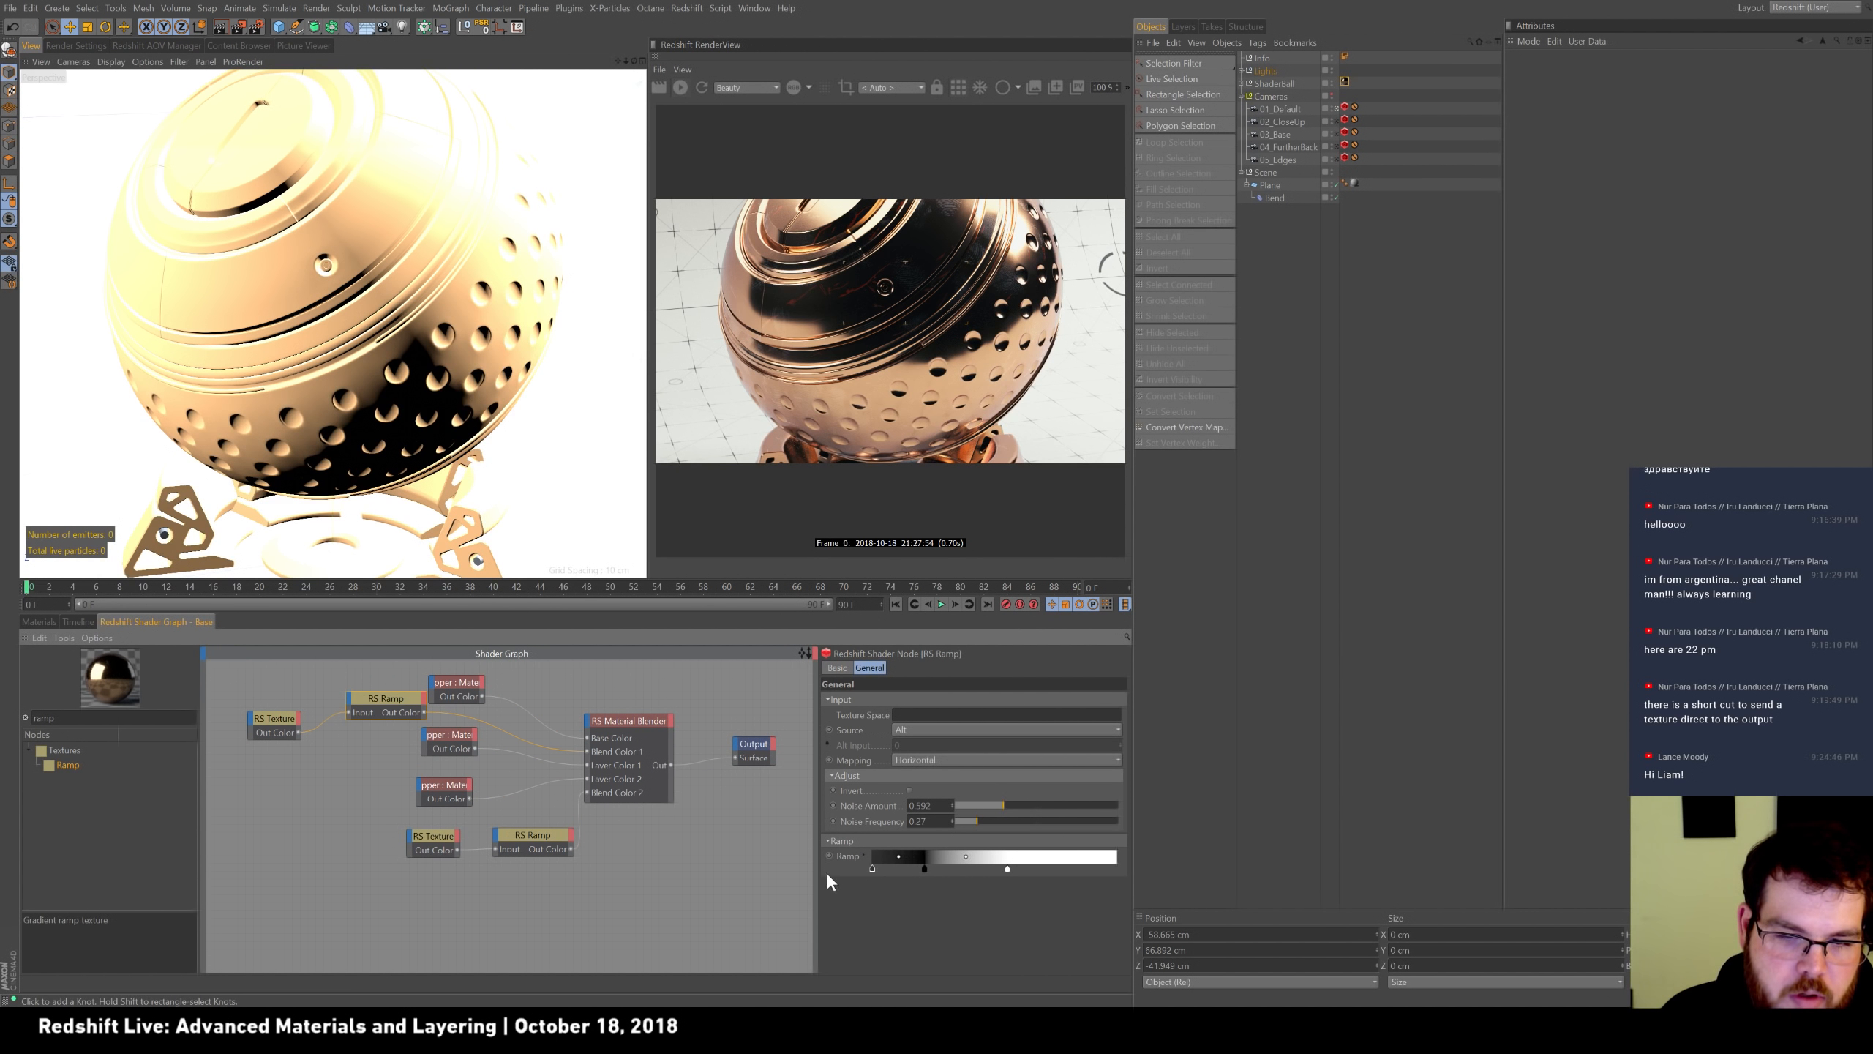
{"action": "left_click_drag", "start_coordinate": [927, 871], "coordinate": [857, 878]}
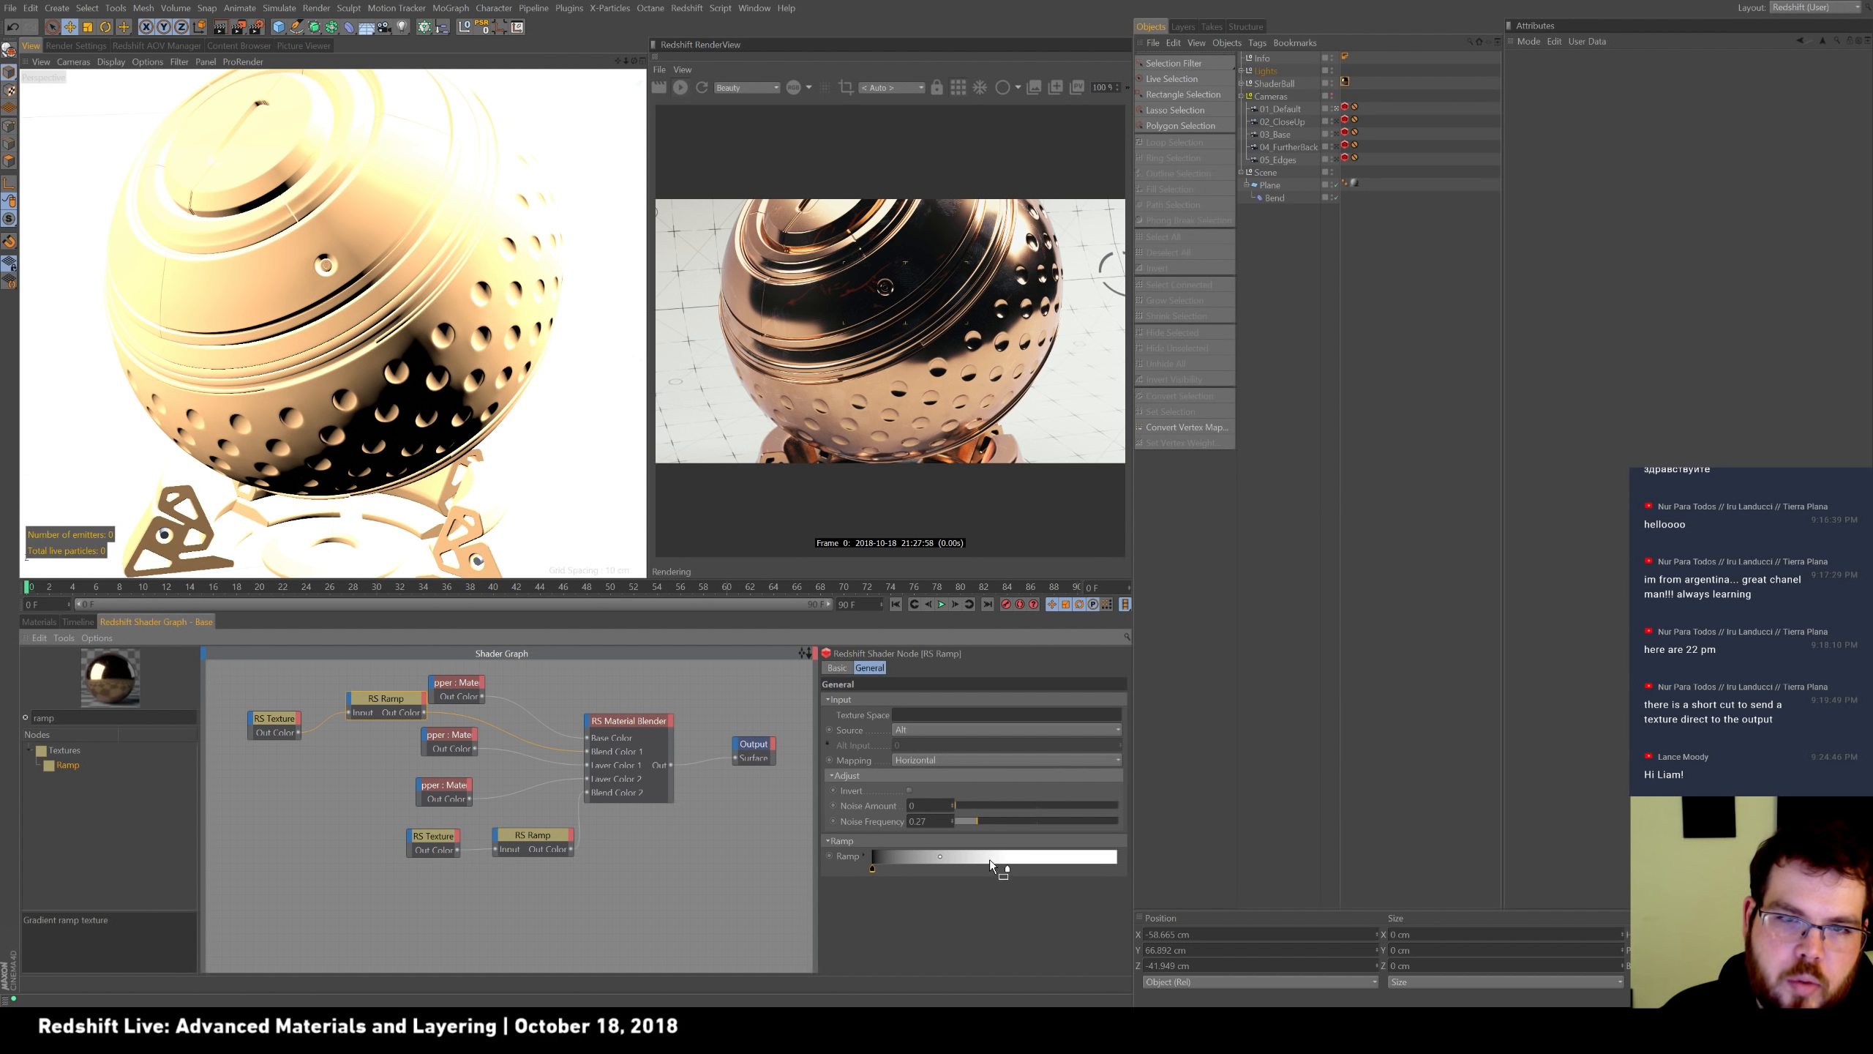
{"action": "left_click_drag", "start_coordinate": [1008, 869], "coordinate": [1142, 875]}
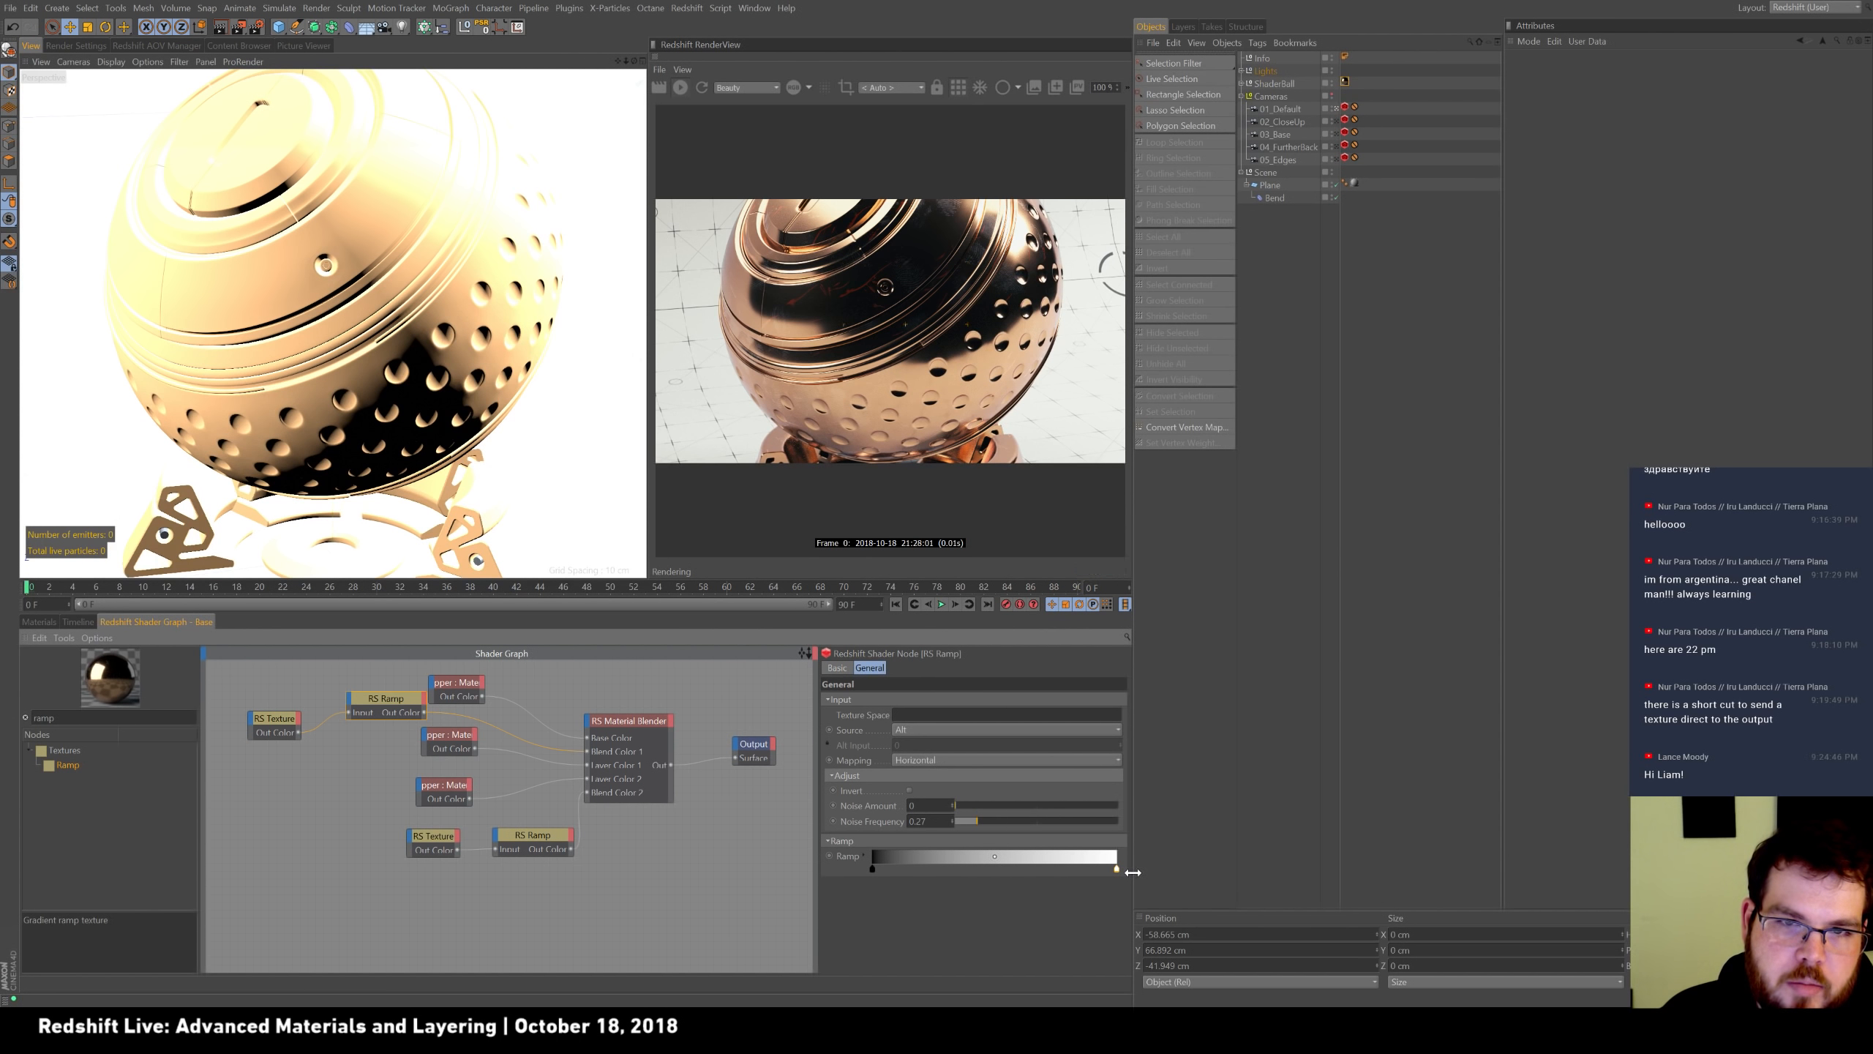
{"action": "left_click_drag", "start_coordinate": [1117, 869], "coordinate": [900, 871]}
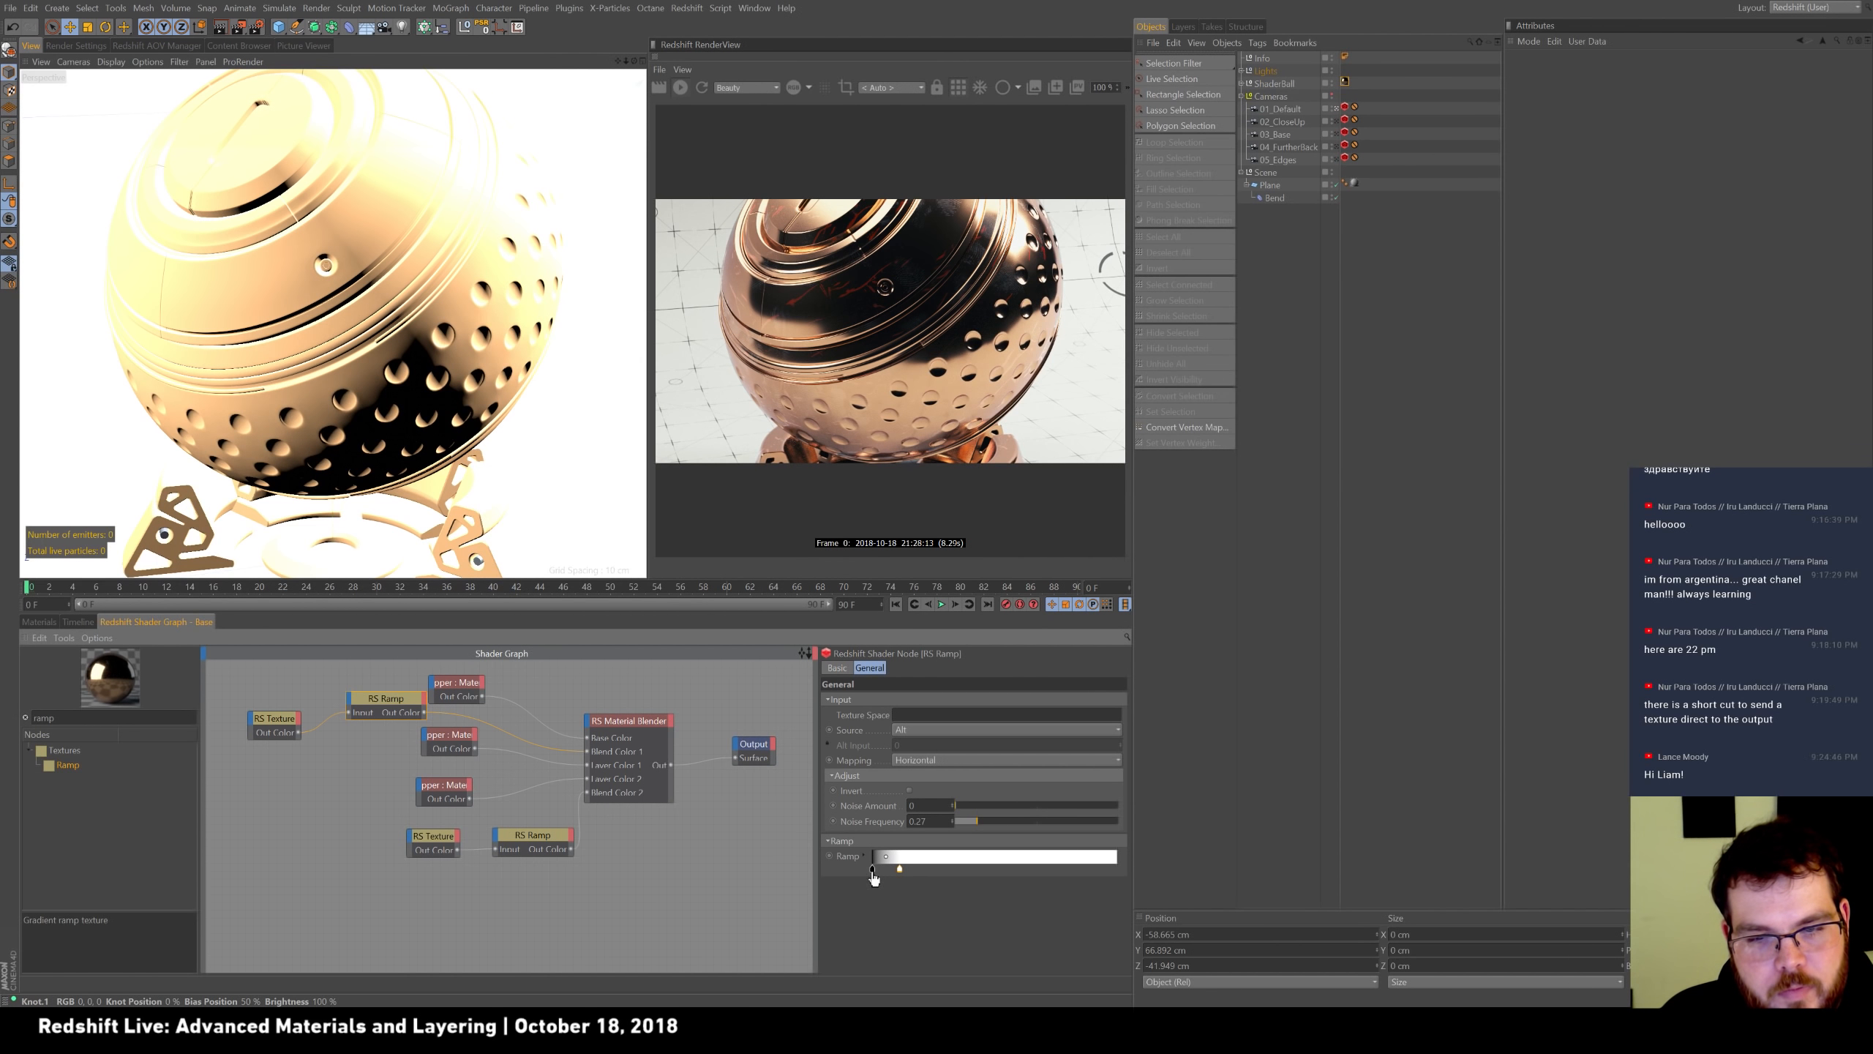
Invert the scuff ramp by placing its white knot at about a quarter and its black knot just past the middle of the gradient.
{"action": "left_click", "coordinate": [275, 719]}
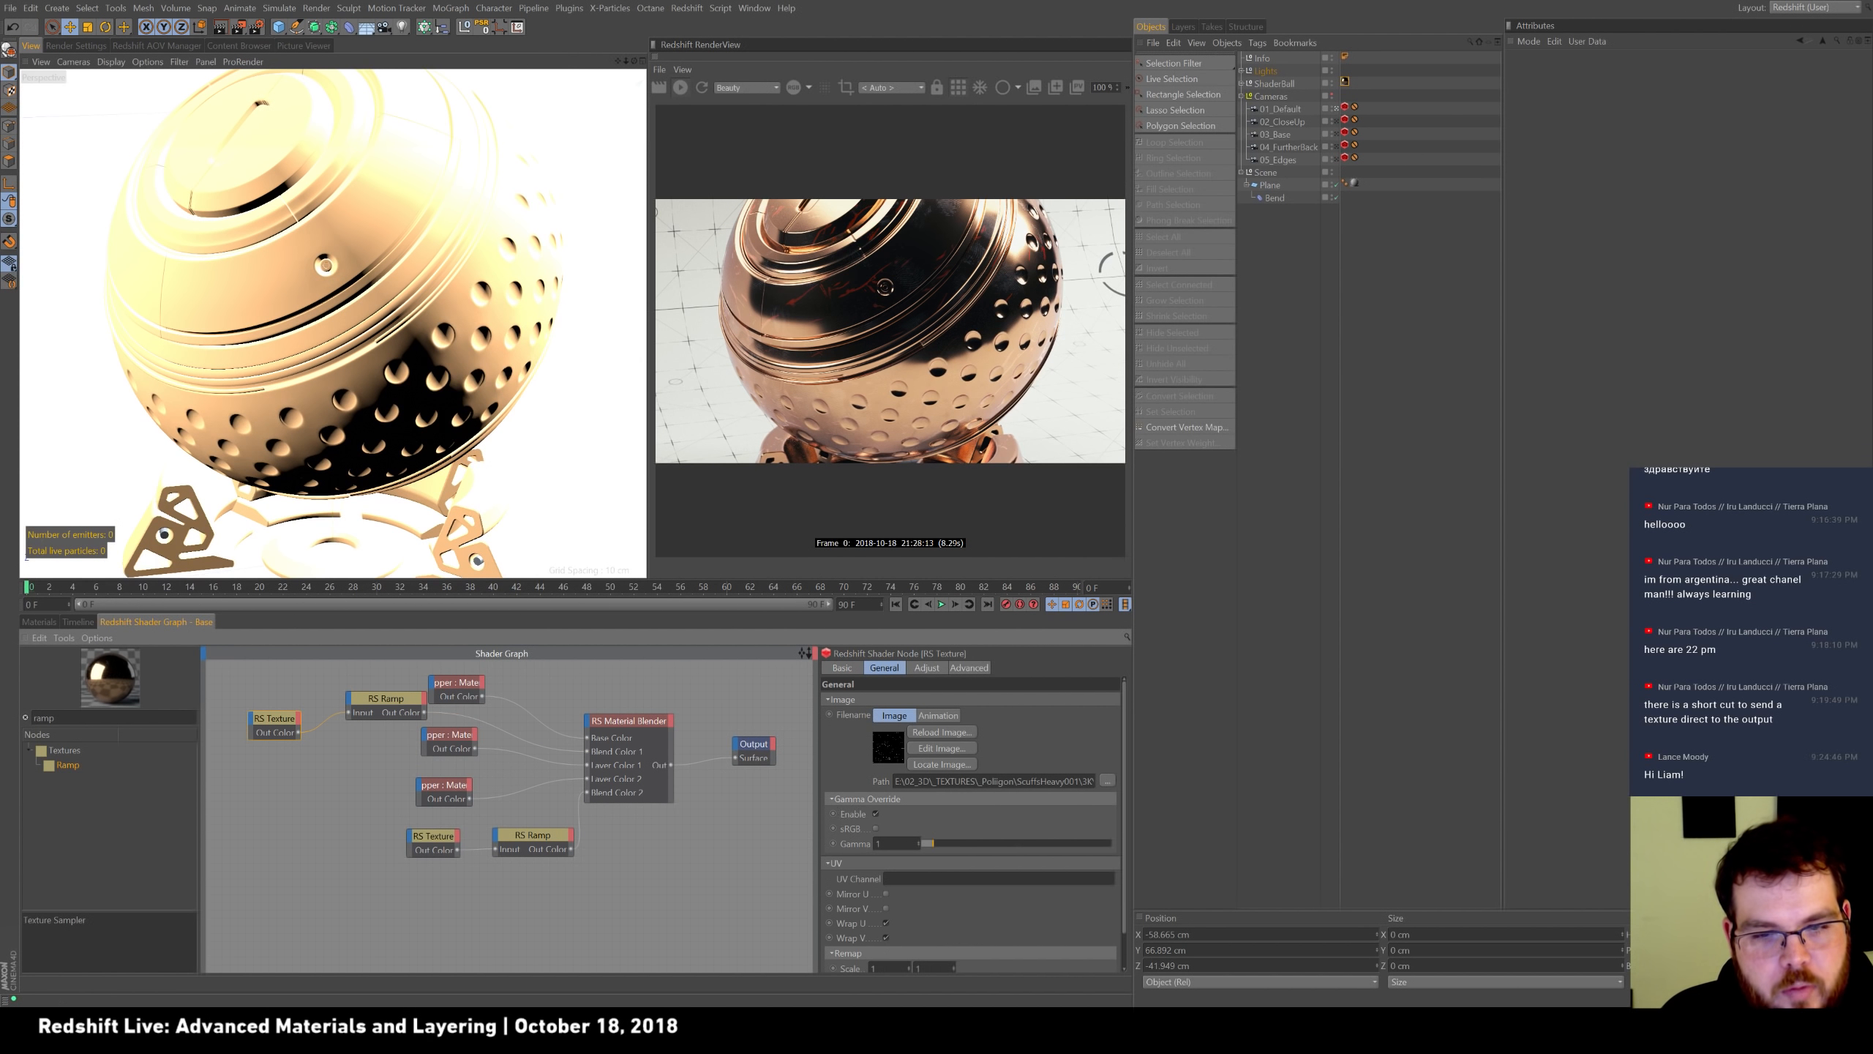
{"action": "left_click", "coordinate": [422, 701]}
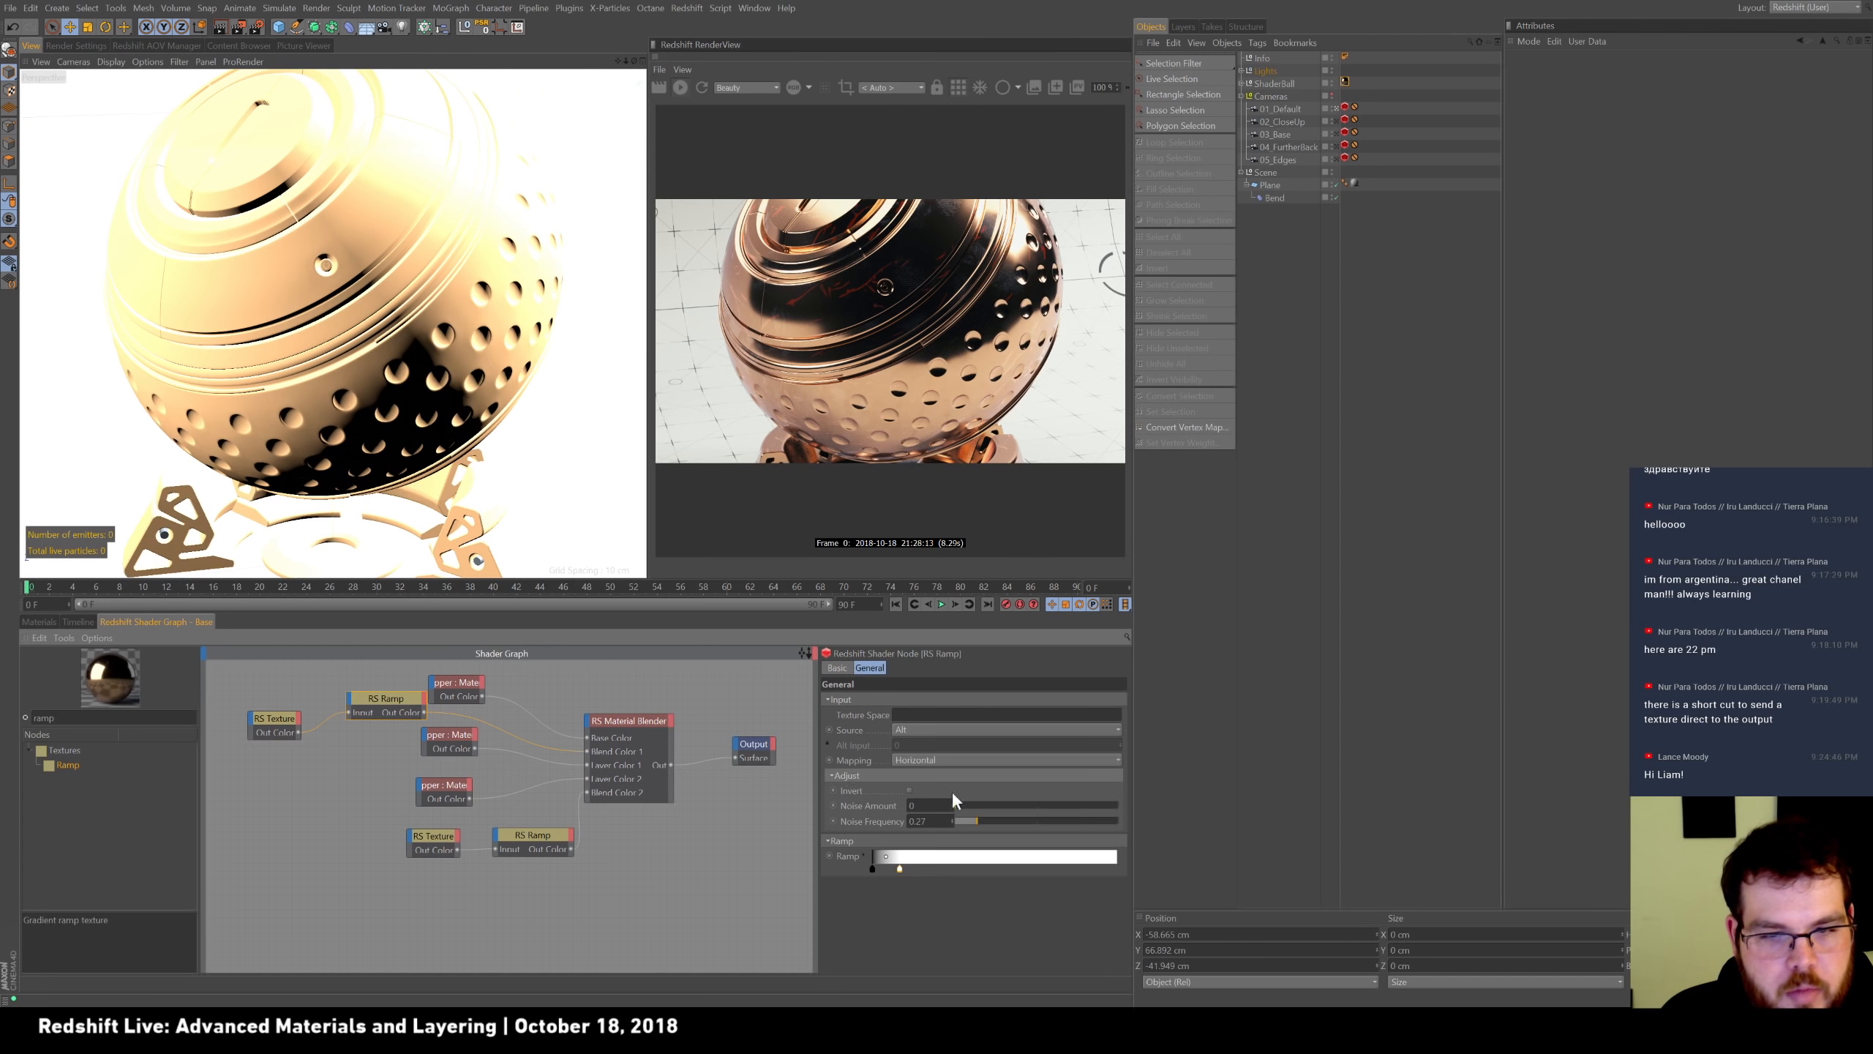
{"action": "left_click_drag", "start_coordinate": [873, 868], "coordinate": [1105, 870]}
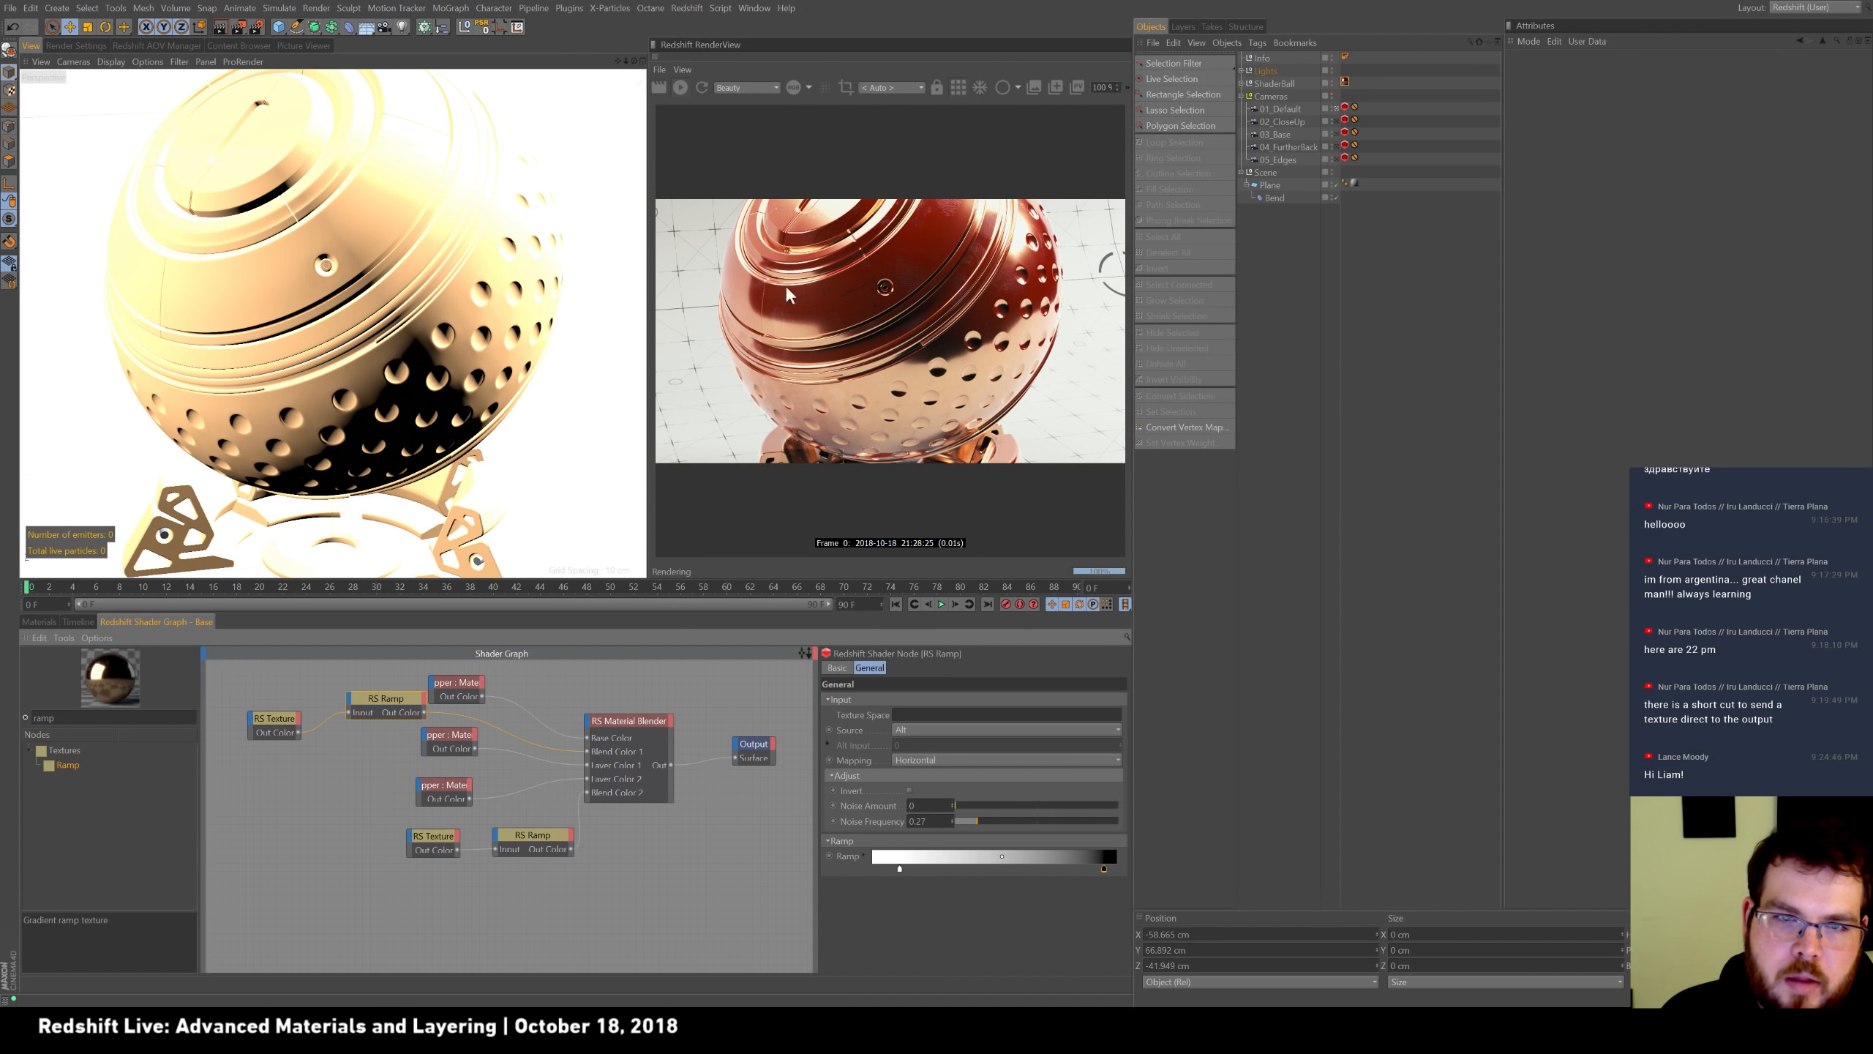
{"action": "left_click_drag", "start_coordinate": [903, 875], "coordinate": [1045, 873]}
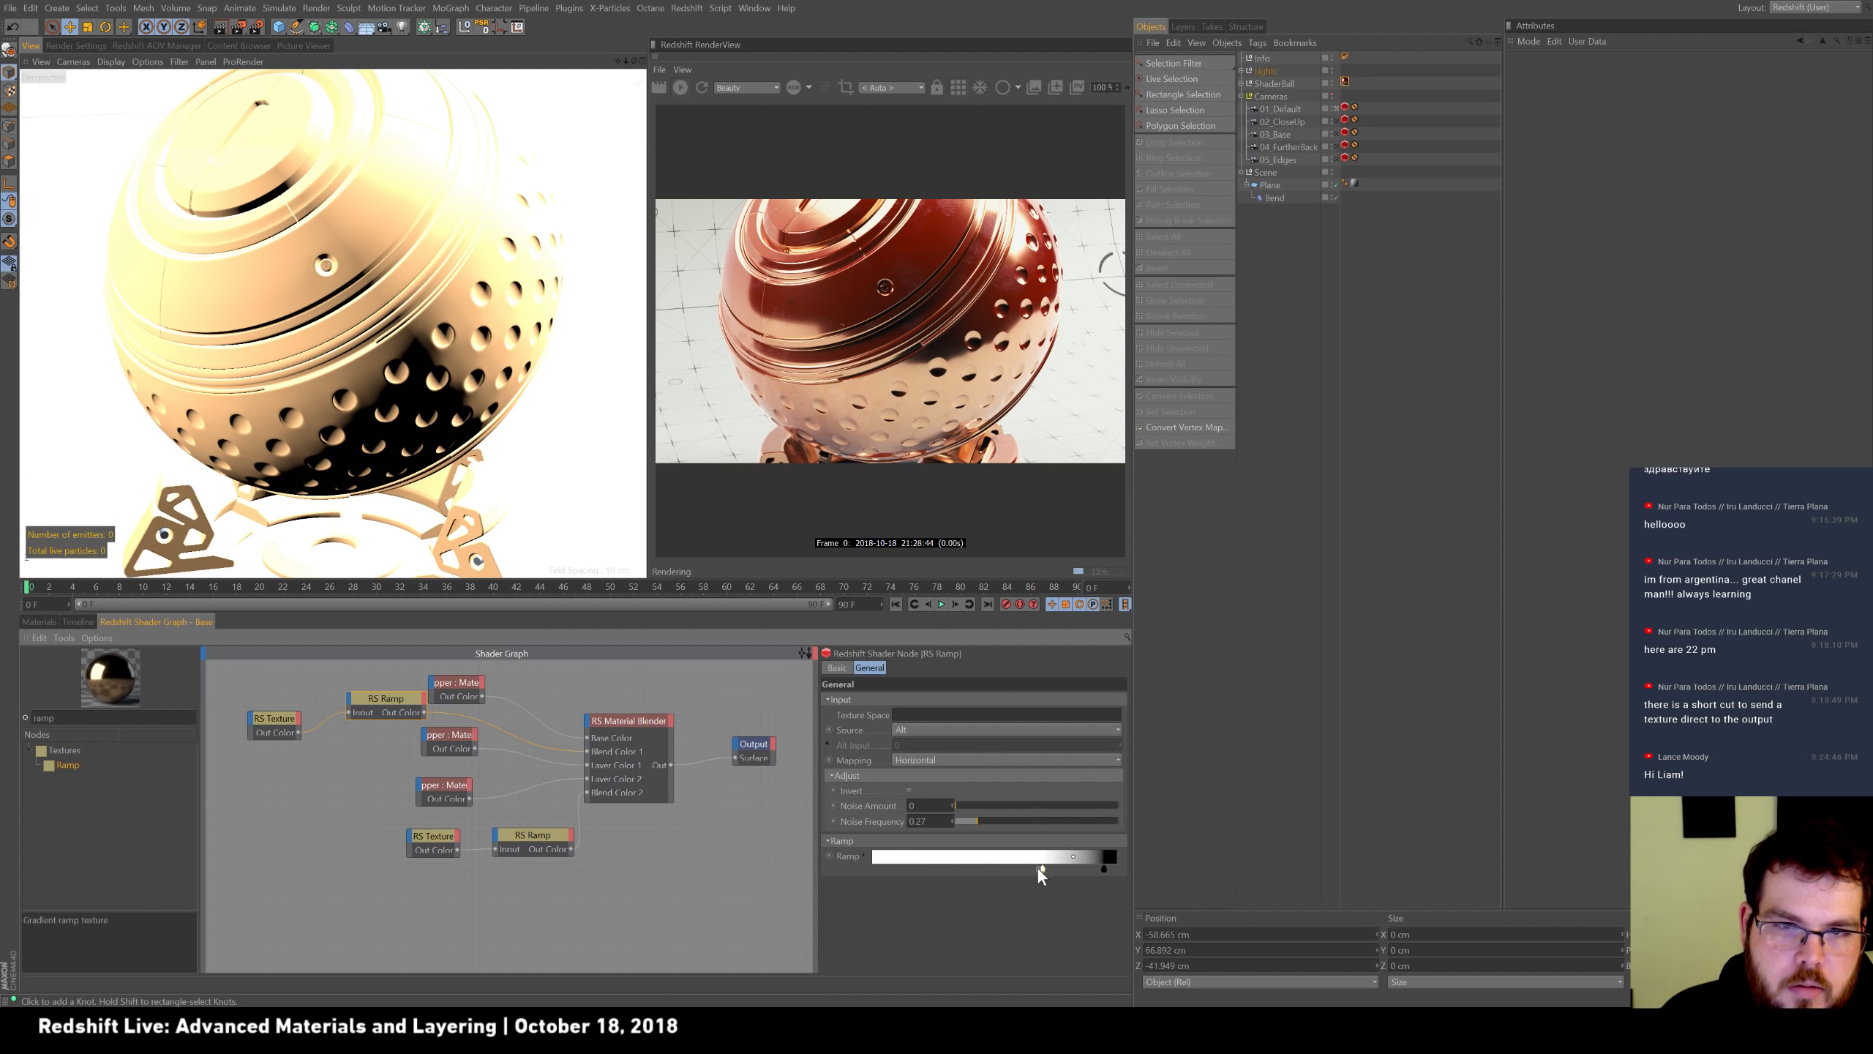
{"action": "left_click_drag", "start_coordinate": [1042, 873], "coordinate": [904, 873]}
{"action": "left_click_drag", "start_coordinate": [1104, 869], "coordinate": [936, 871]}
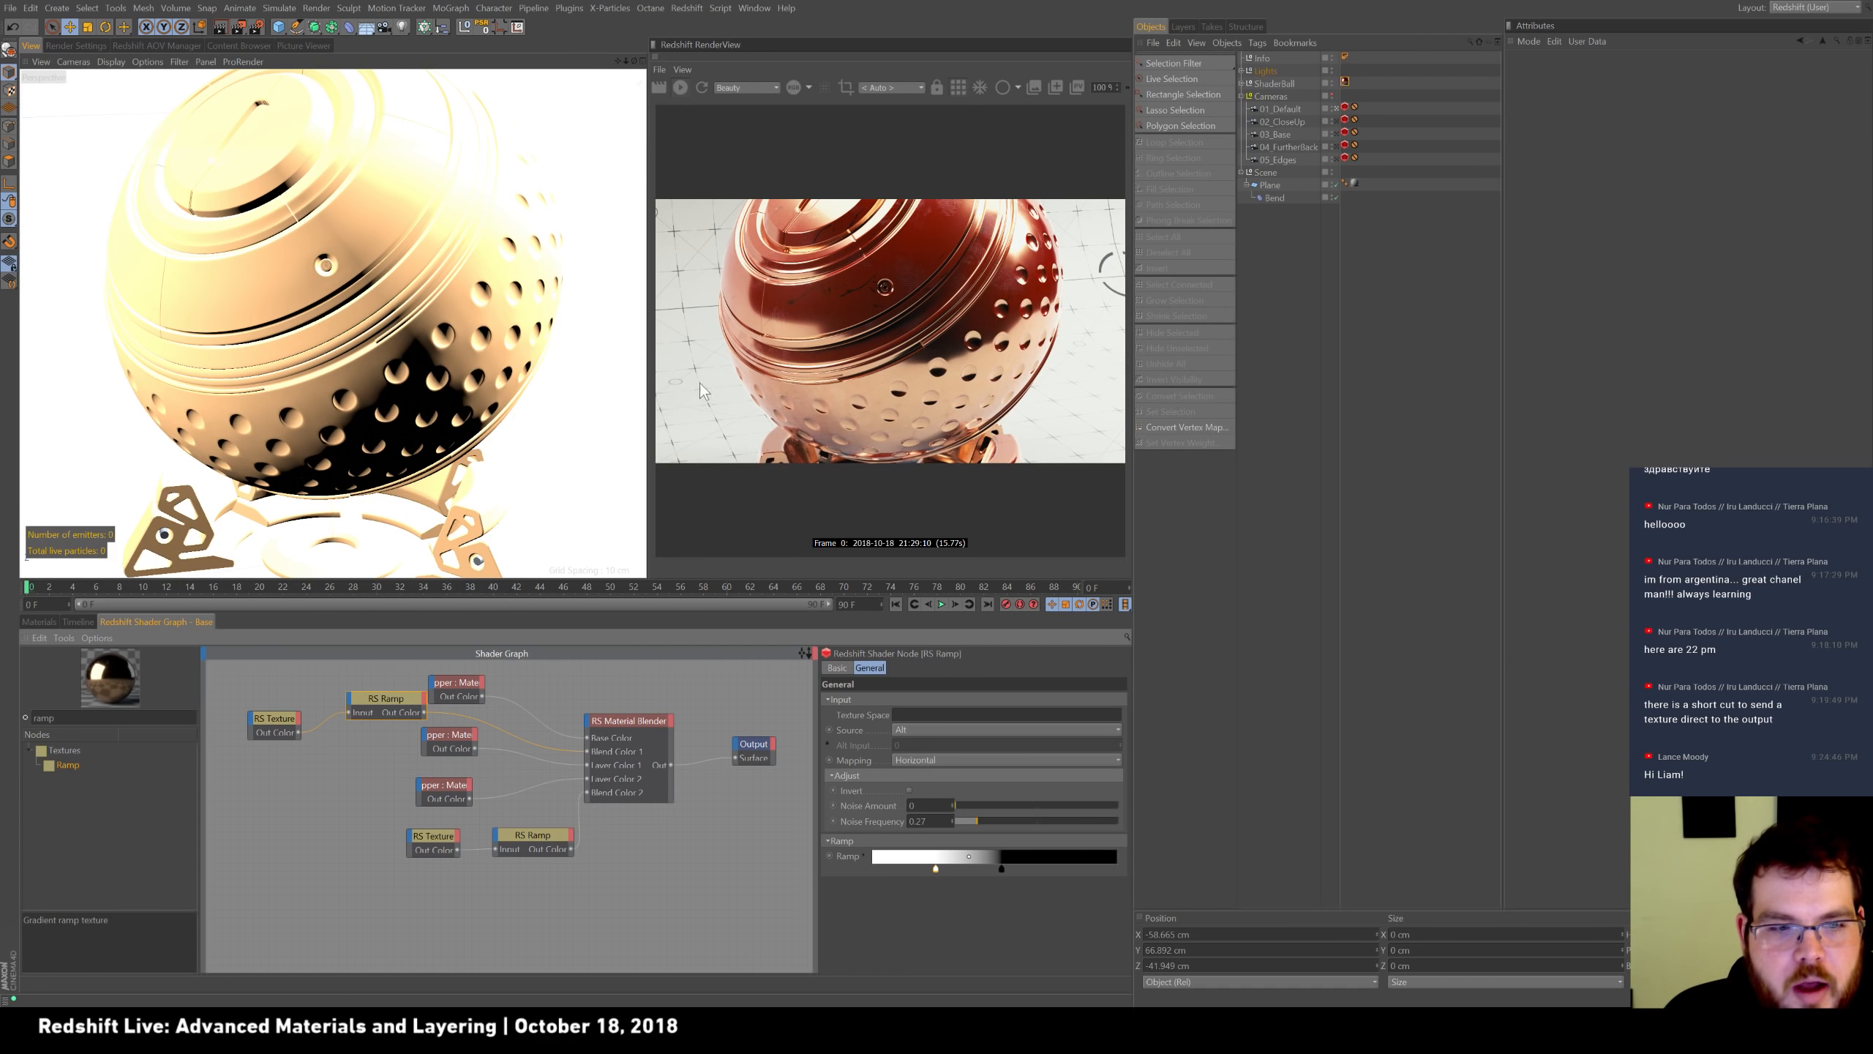
Find the Curvature node and add it to the shader graph below the scuff texture.
{"action": "left_click_drag", "start_coordinate": [56, 717], "coordinate": [4, 719]}
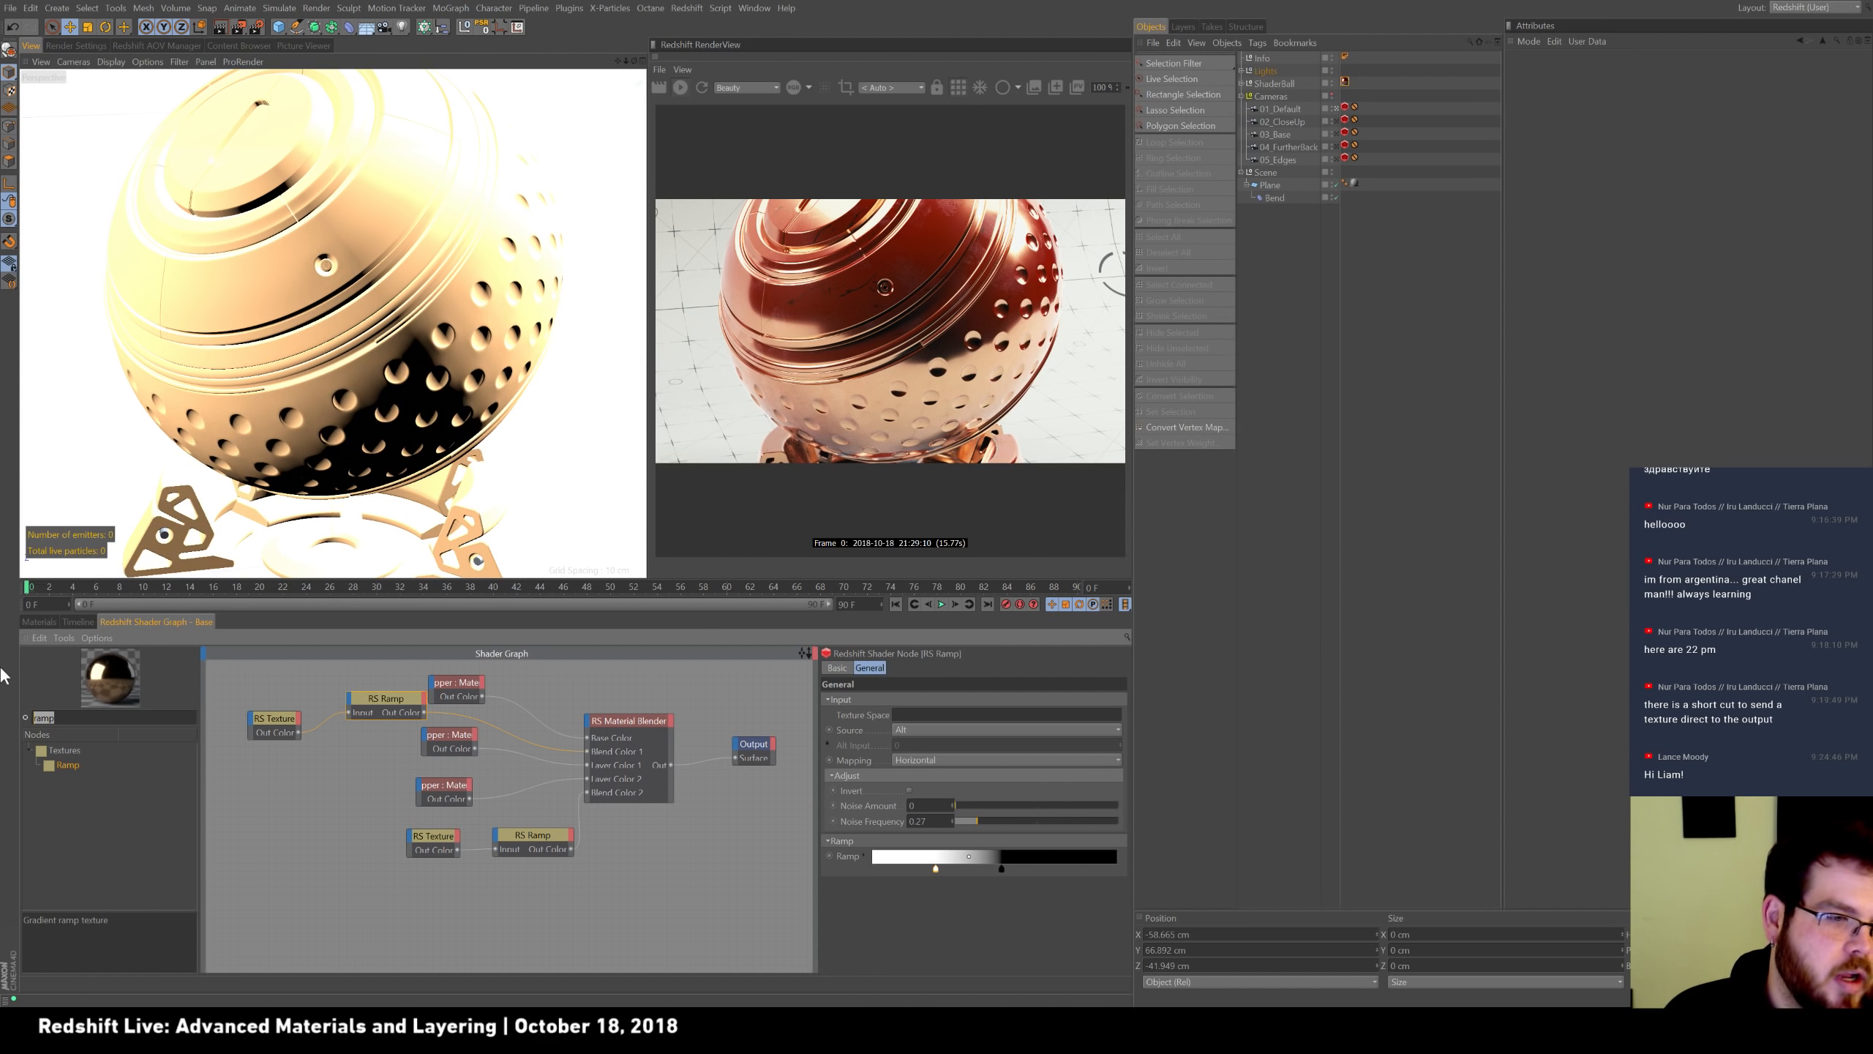
{"action": "type", "text": "cu"}
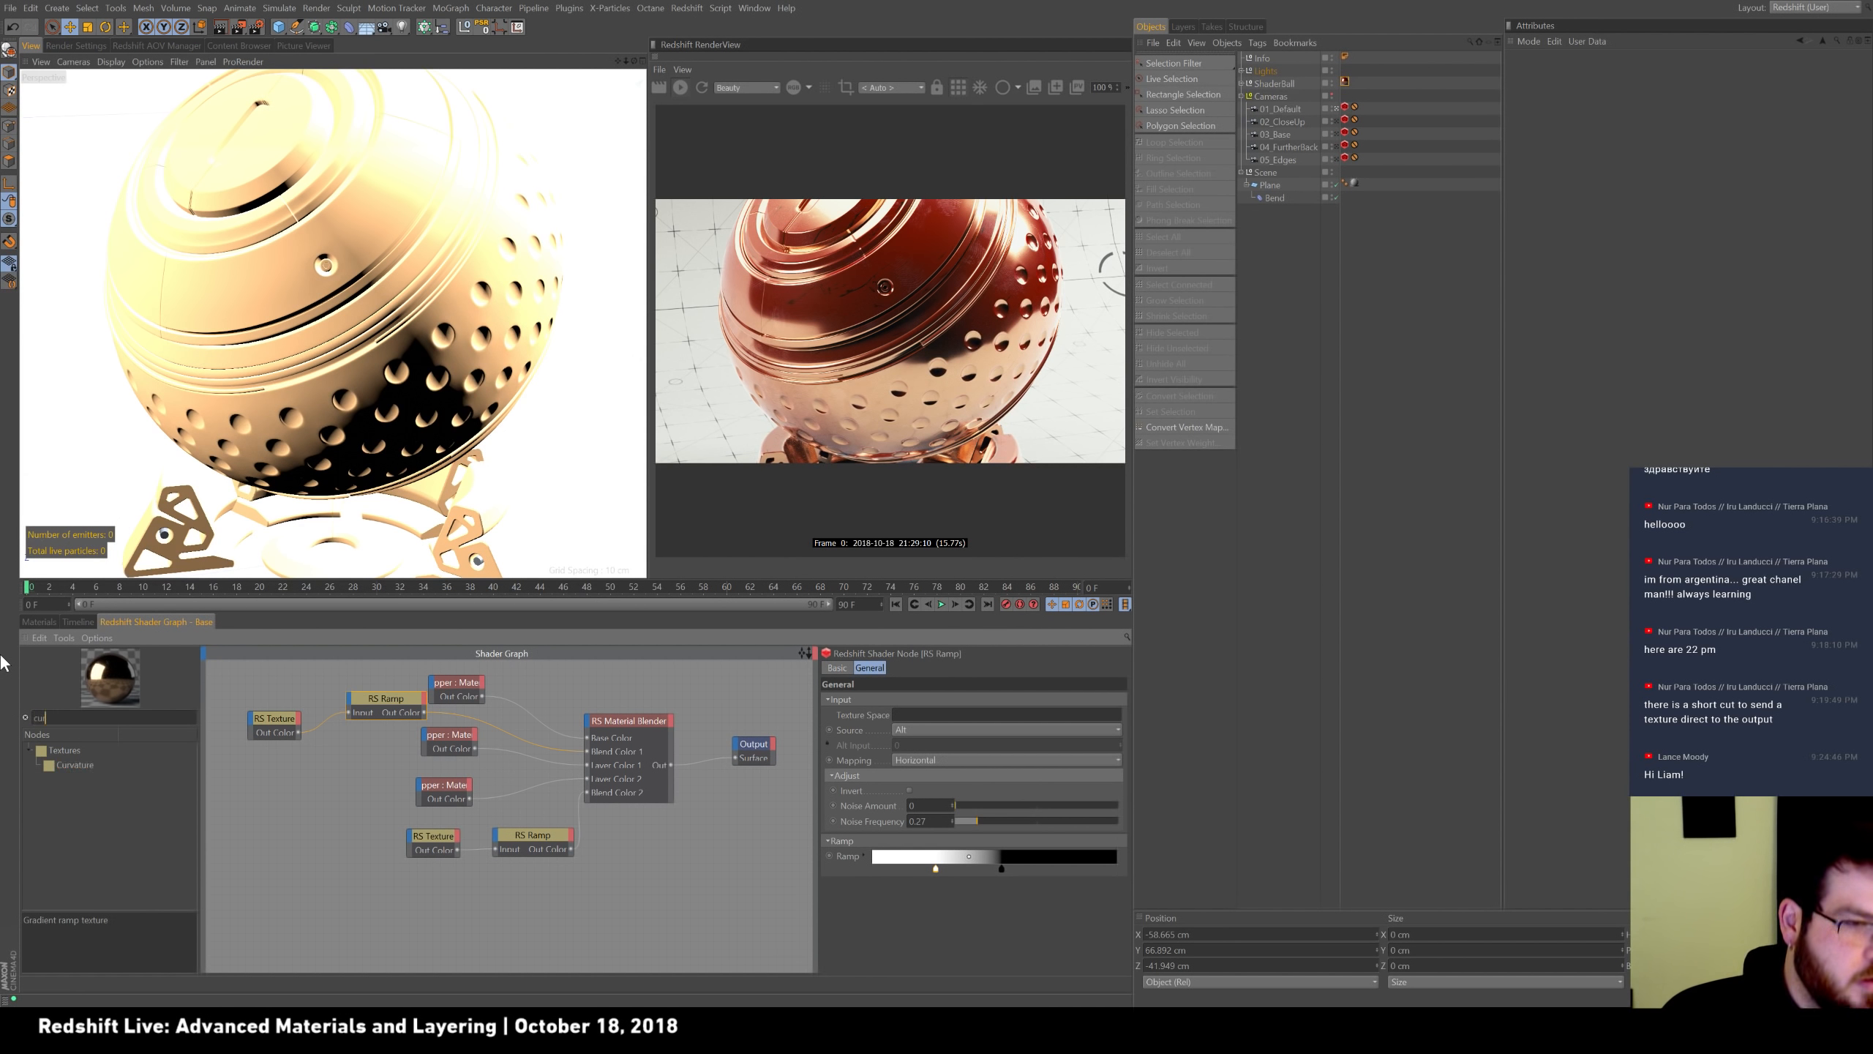
{"action": "type", "text": "r"}
{"action": "left_click_drag", "start_coordinate": [72, 766], "coordinate": [337, 802]}
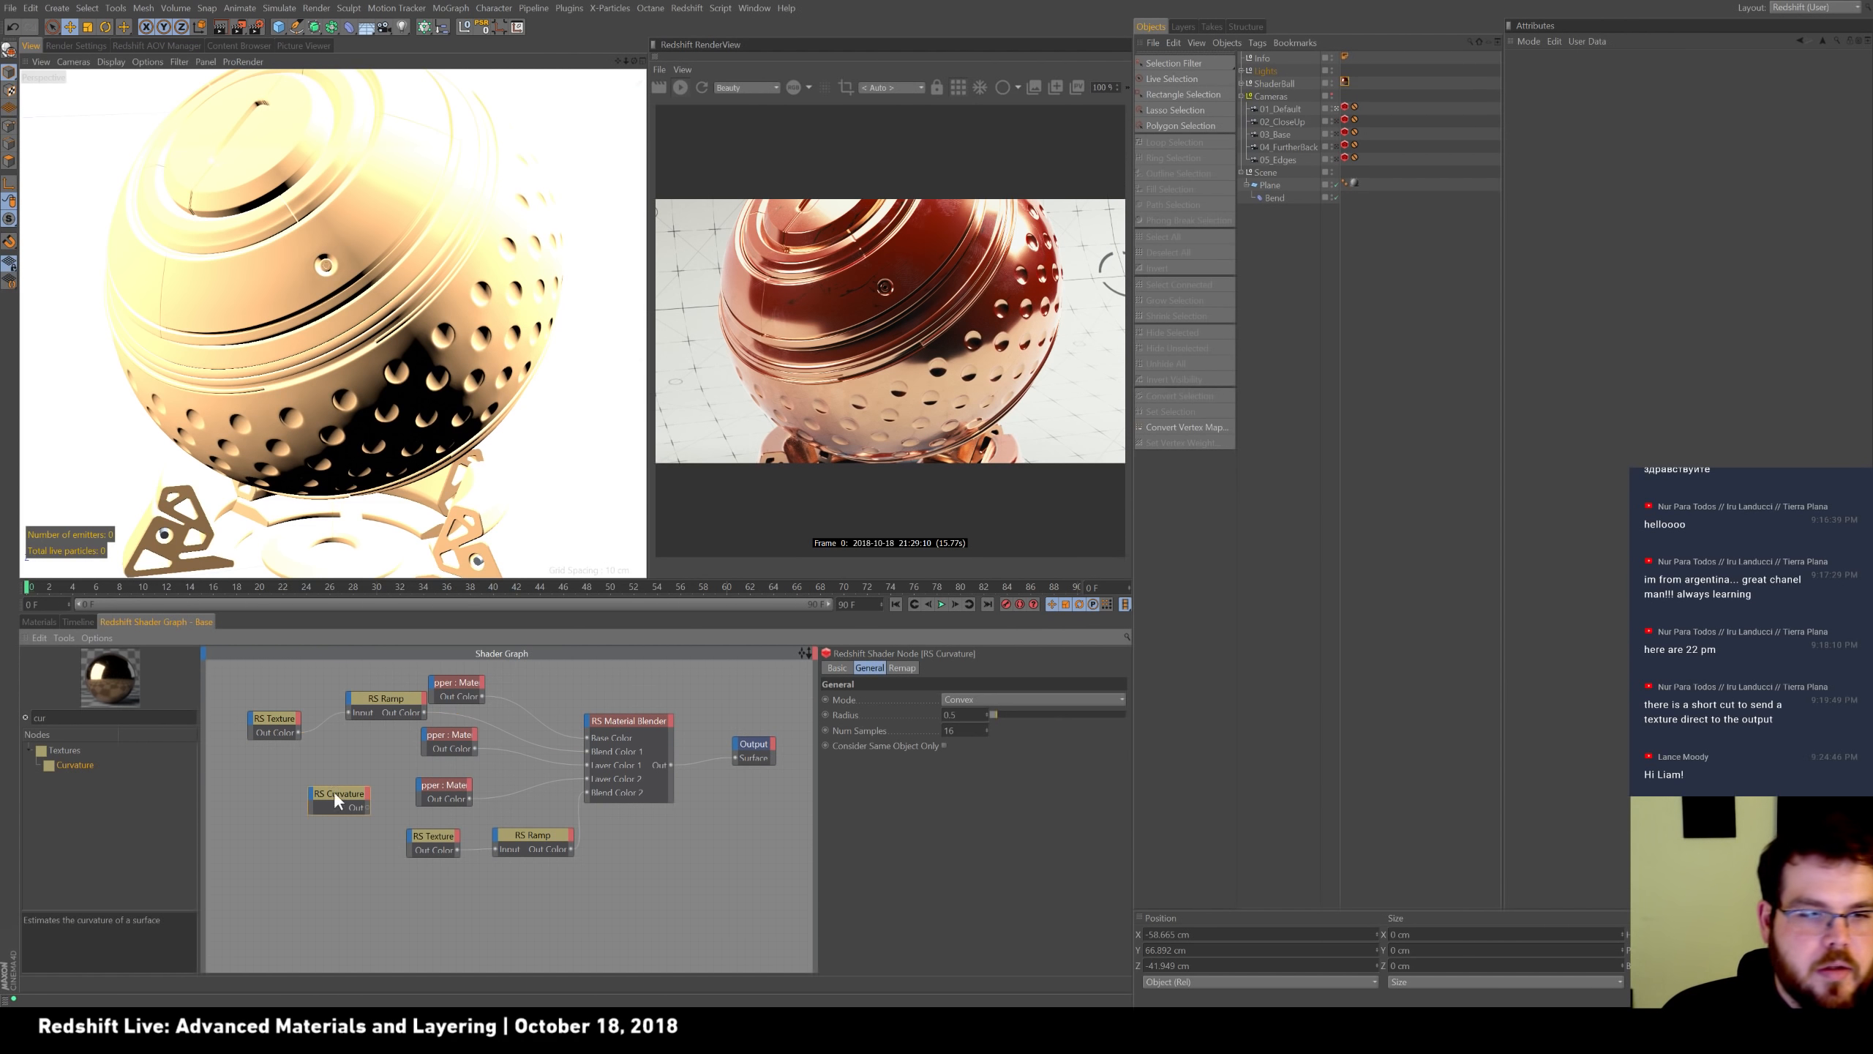
Add a Color Layer node between the scuff ramp and the Material Blender, and wire the ramp into its Base Color.
{"action": "left_click_drag", "start_coordinate": [55, 717], "coordinate": [2, 644]}
{"action": "type", "text": "lay"}
{"action": "left_click_drag", "start_coordinate": [74, 765], "coordinate": [369, 706]}
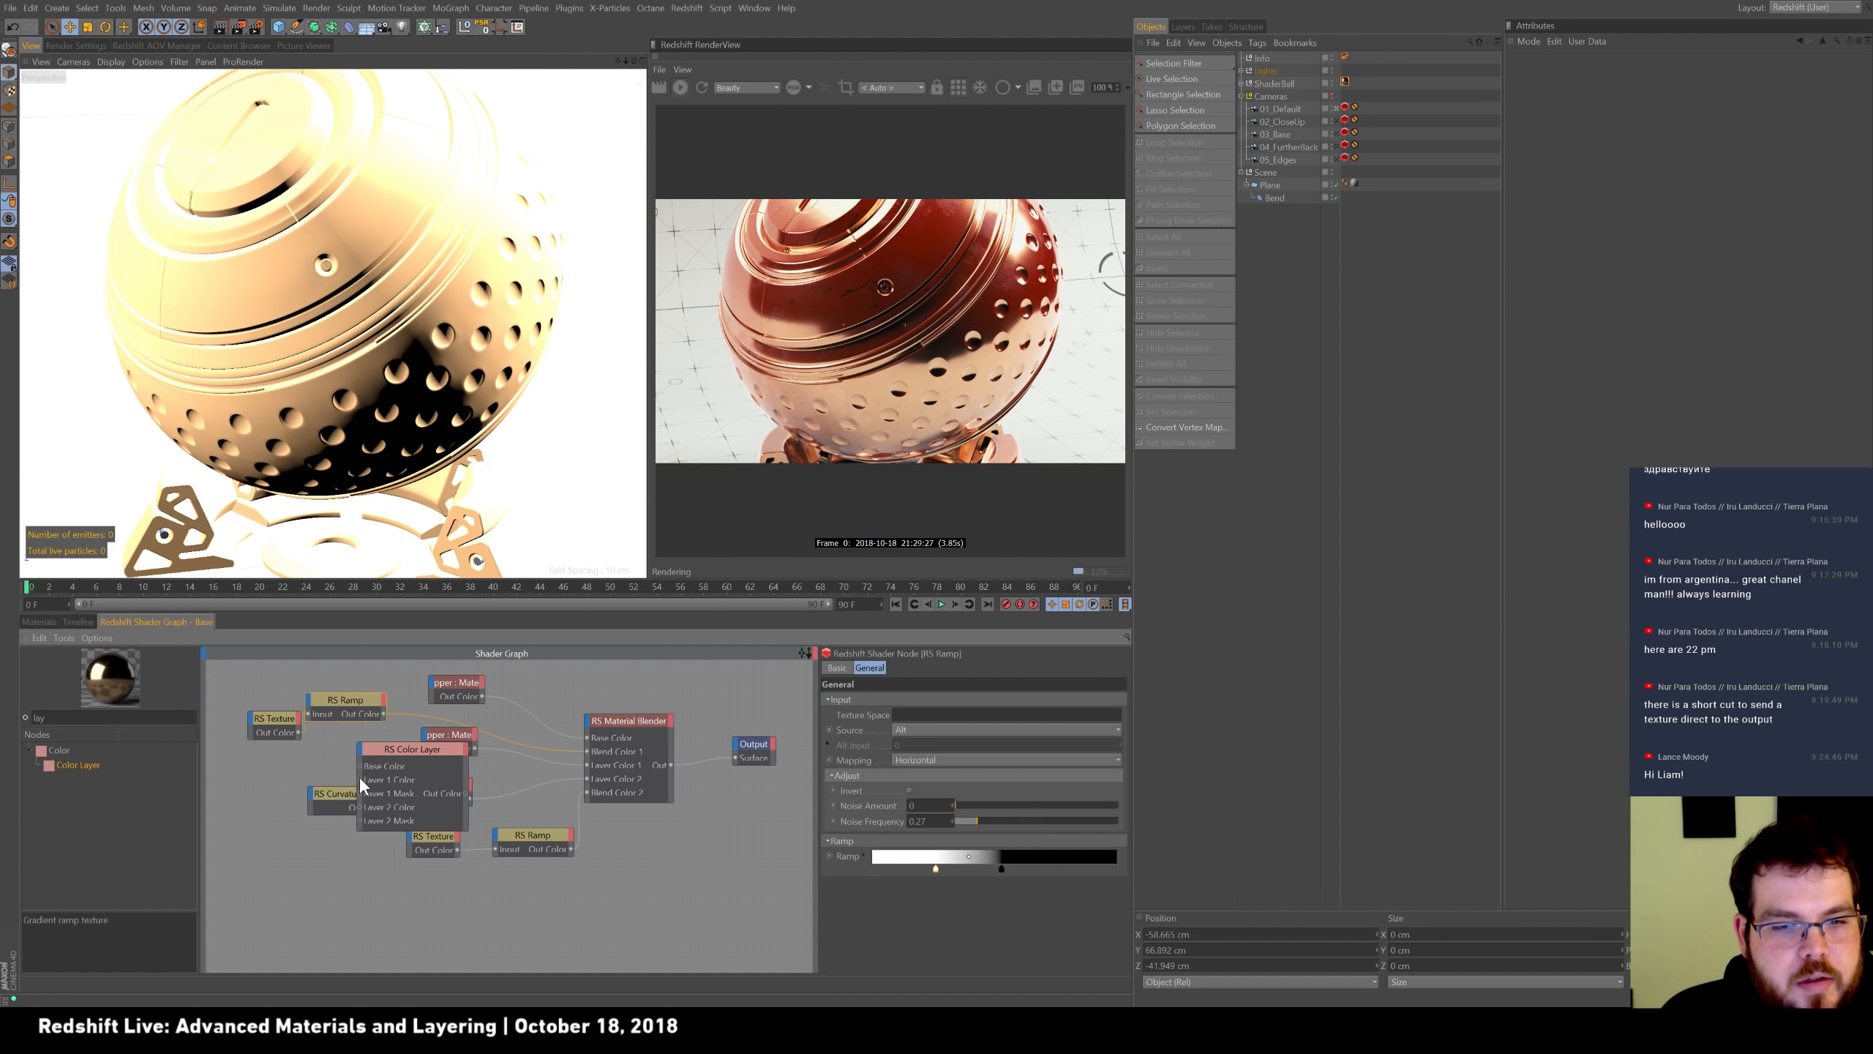
Wire Curvature into the Color Layer's Layer 1 Color and the Color Layer into Blend Color 1, and tidy the scuff nodes.
{"action": "left_click_drag", "start_coordinate": [322, 791], "coordinate": [278, 794]}
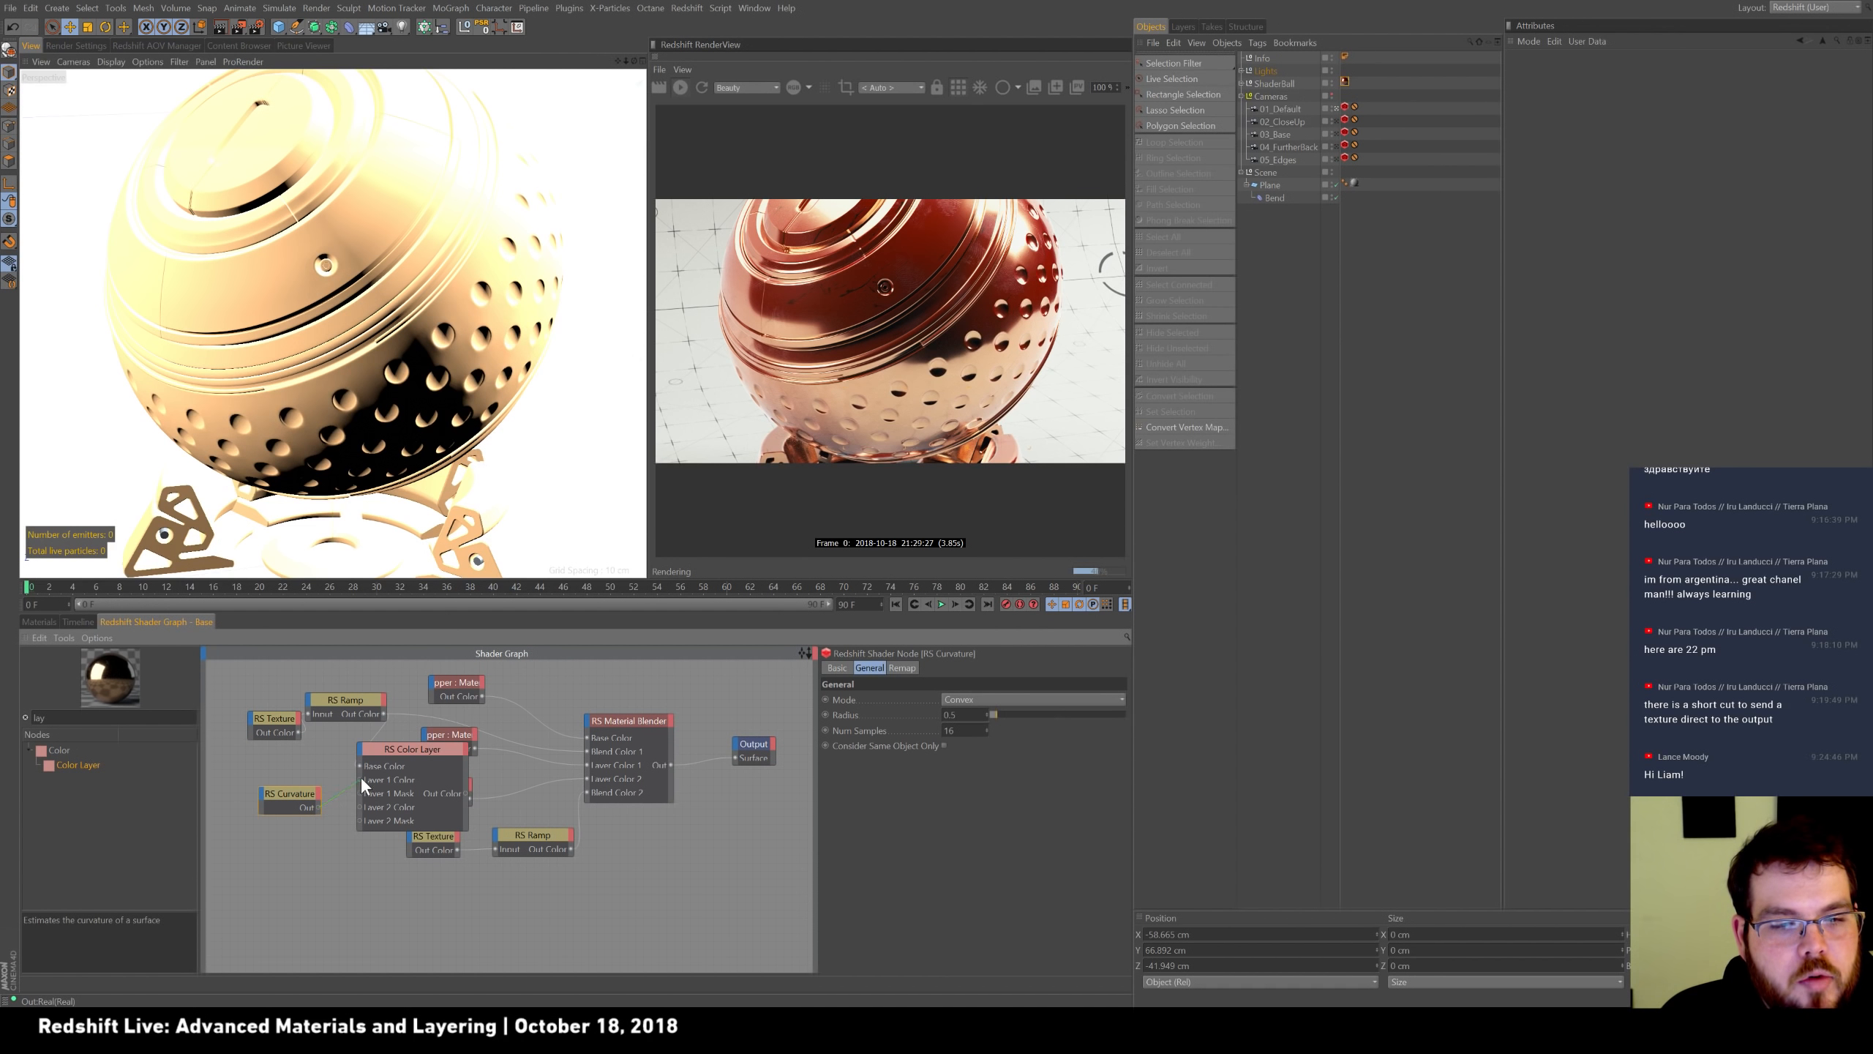
{"action": "left_click_drag", "start_coordinate": [363, 780], "coordinate": [362, 780]}
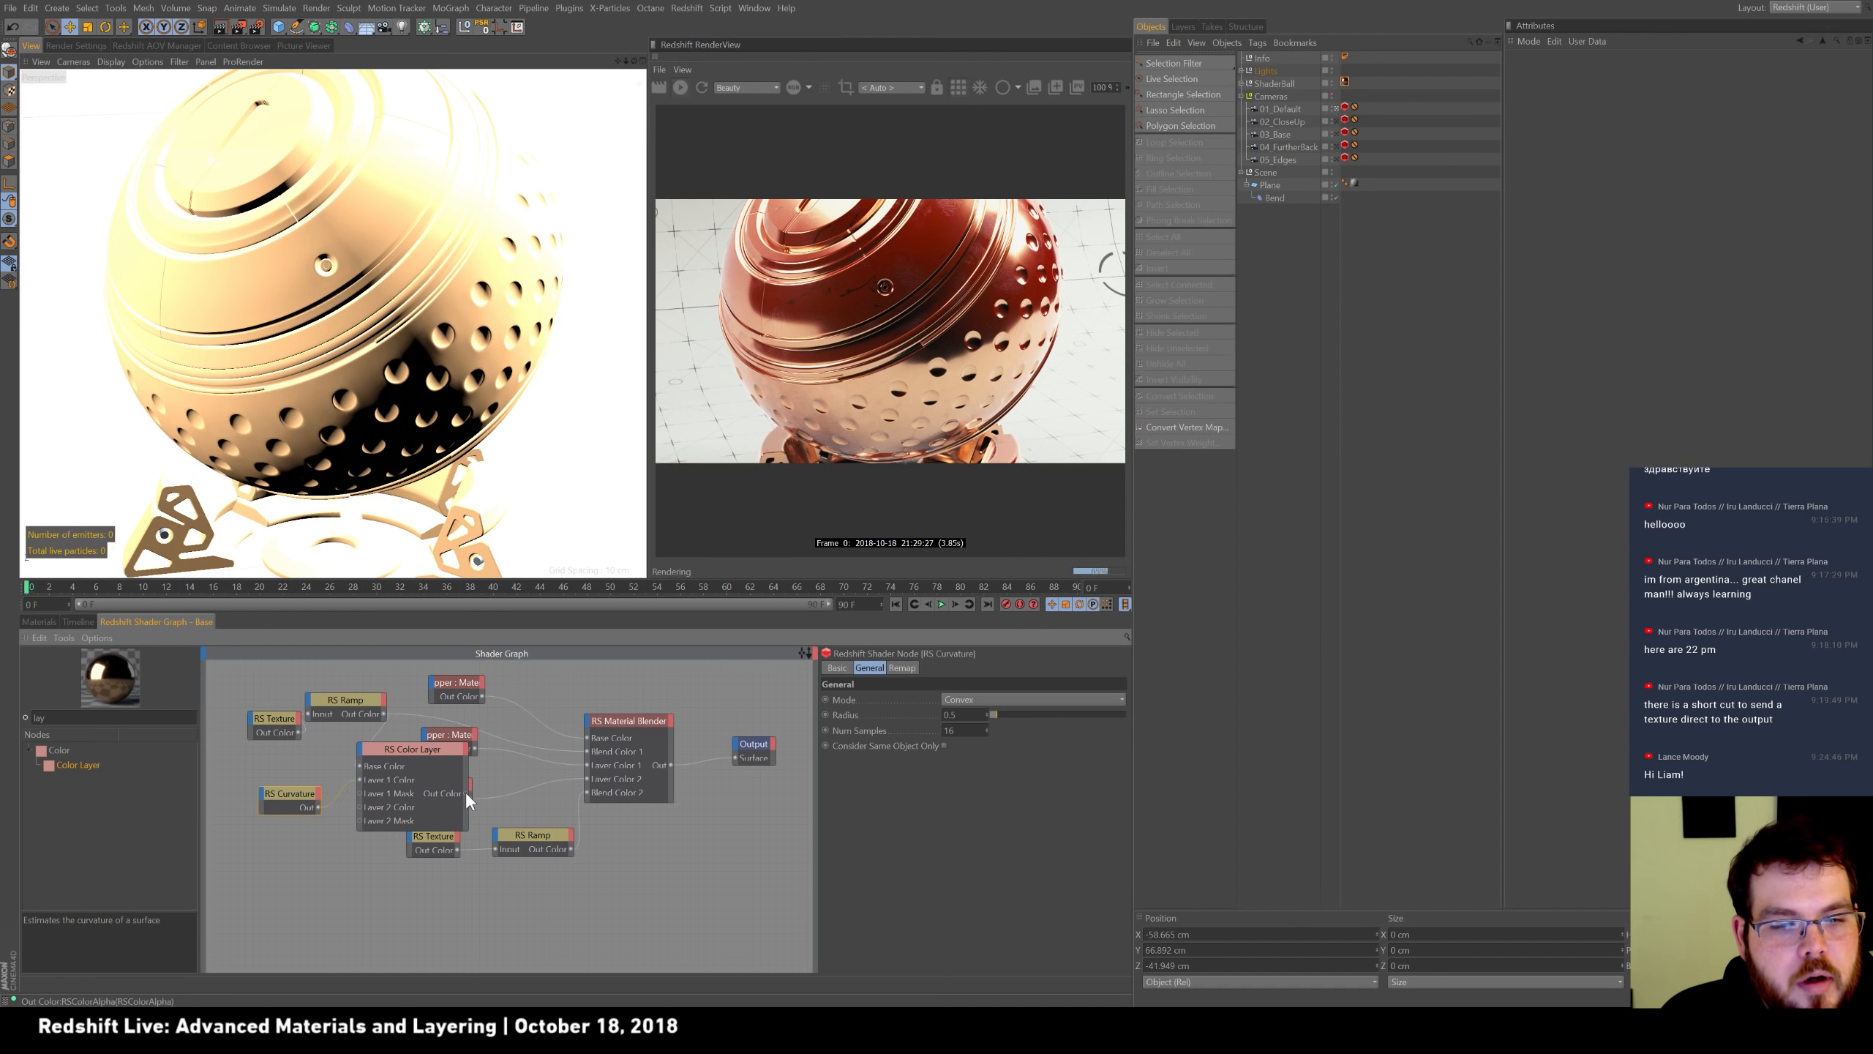
{"action": "left_click_drag", "start_coordinate": [585, 750], "coordinate": [585, 749]}
{"action": "left_click_drag", "start_coordinate": [273, 726], "coordinate": [247, 696]}
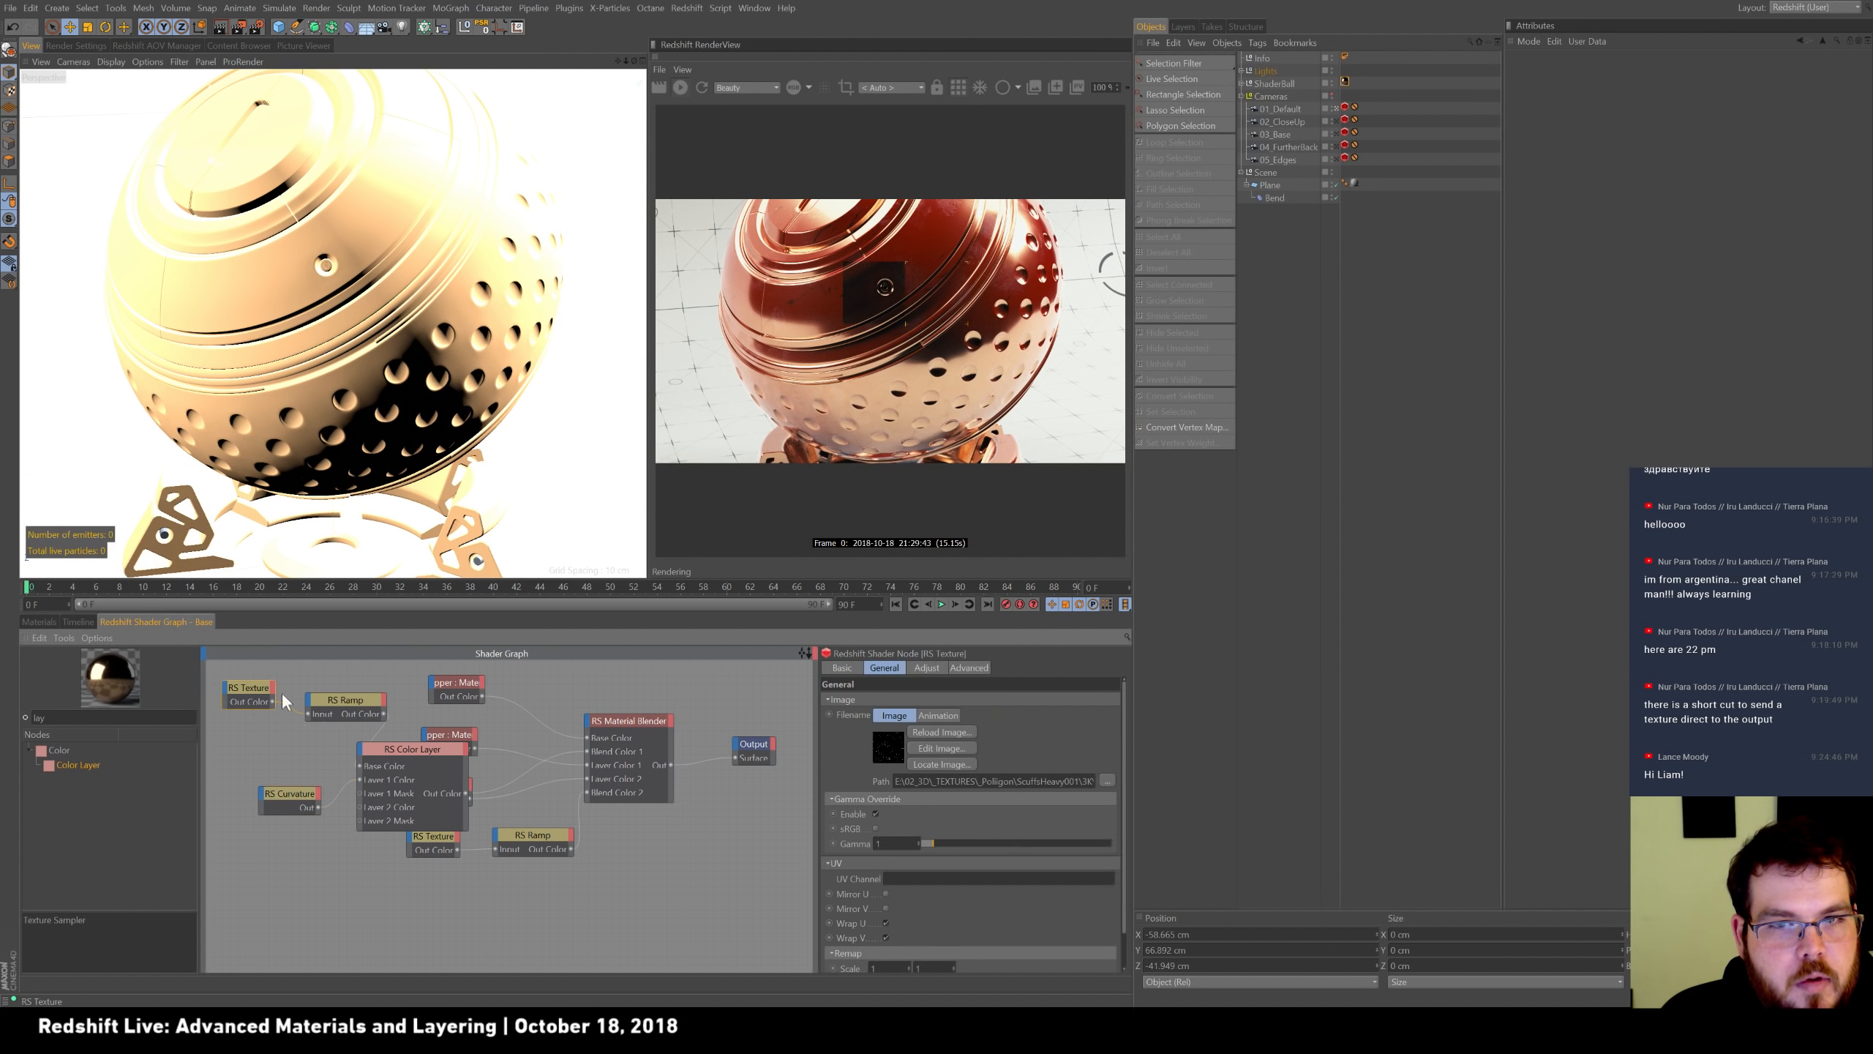
{"action": "left_click", "coordinate": [332, 715]}
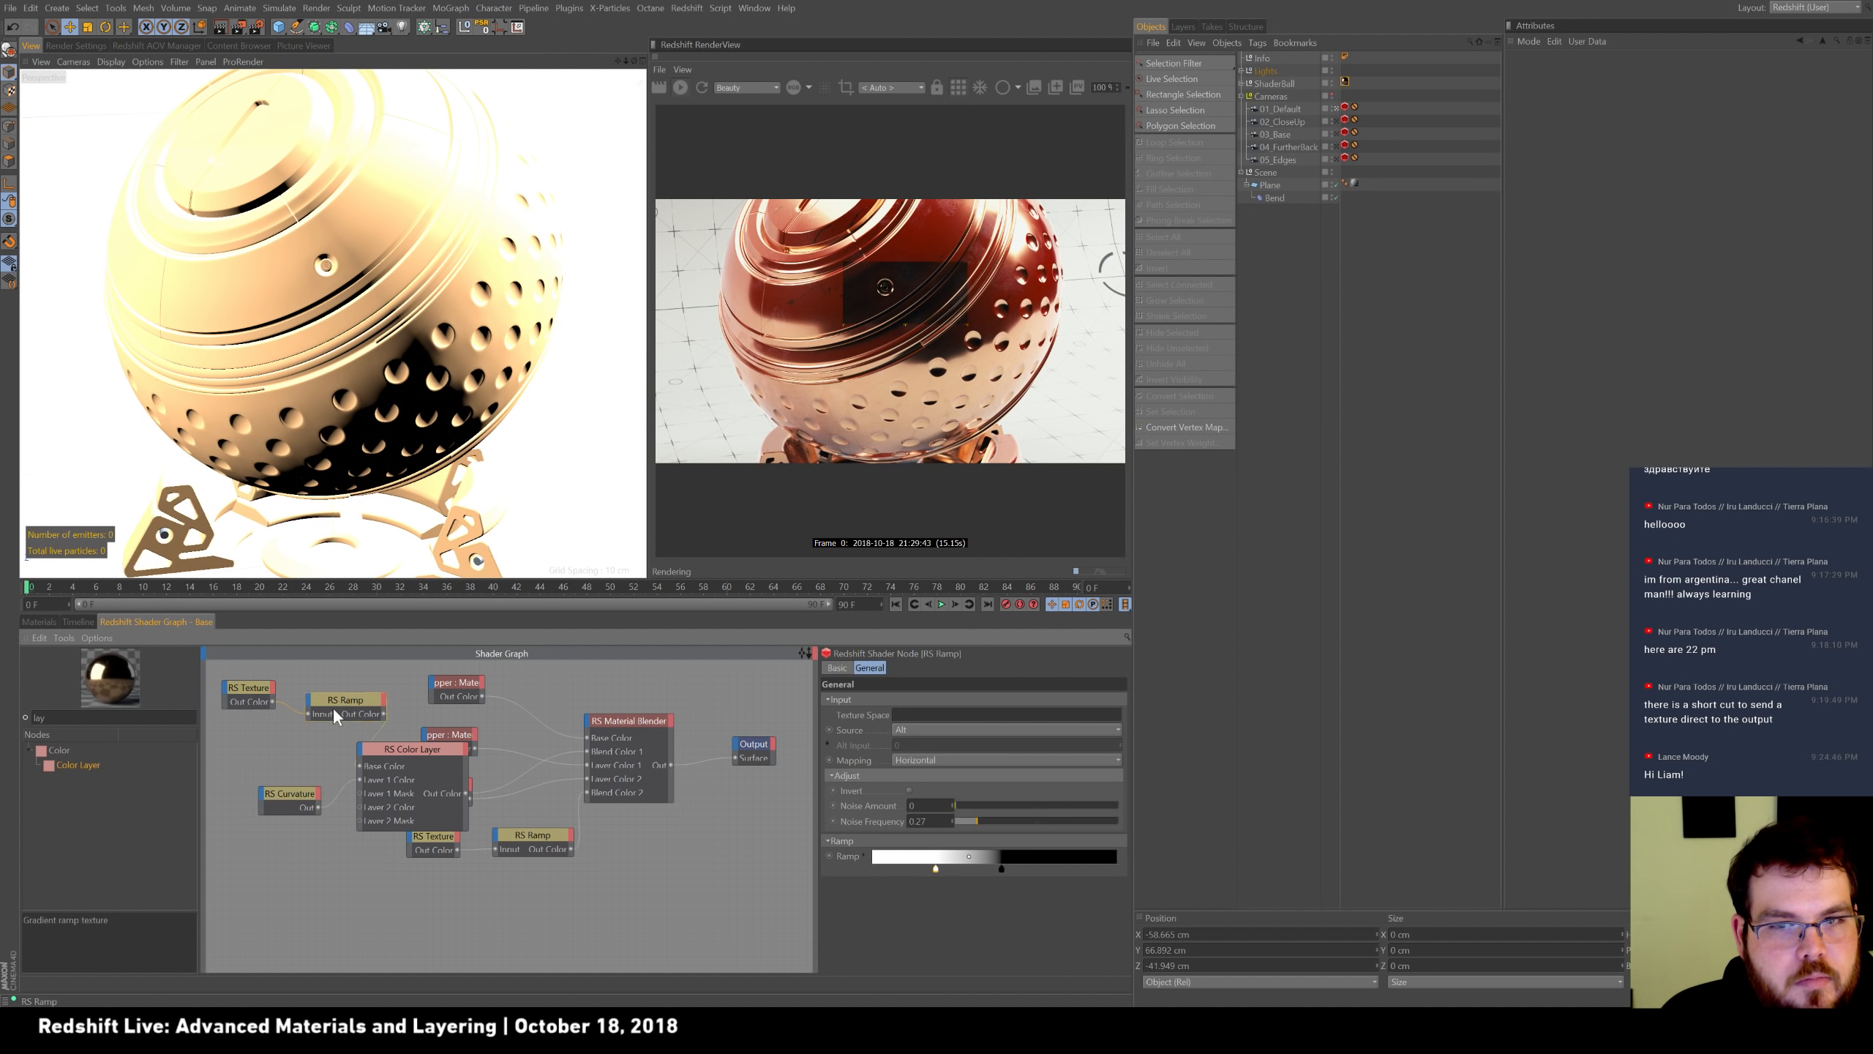
Connect the Curvature node directly to the Output's Surface for preview and try a radius of 0.001.
{"action": "left_click", "coordinate": [299, 793]}
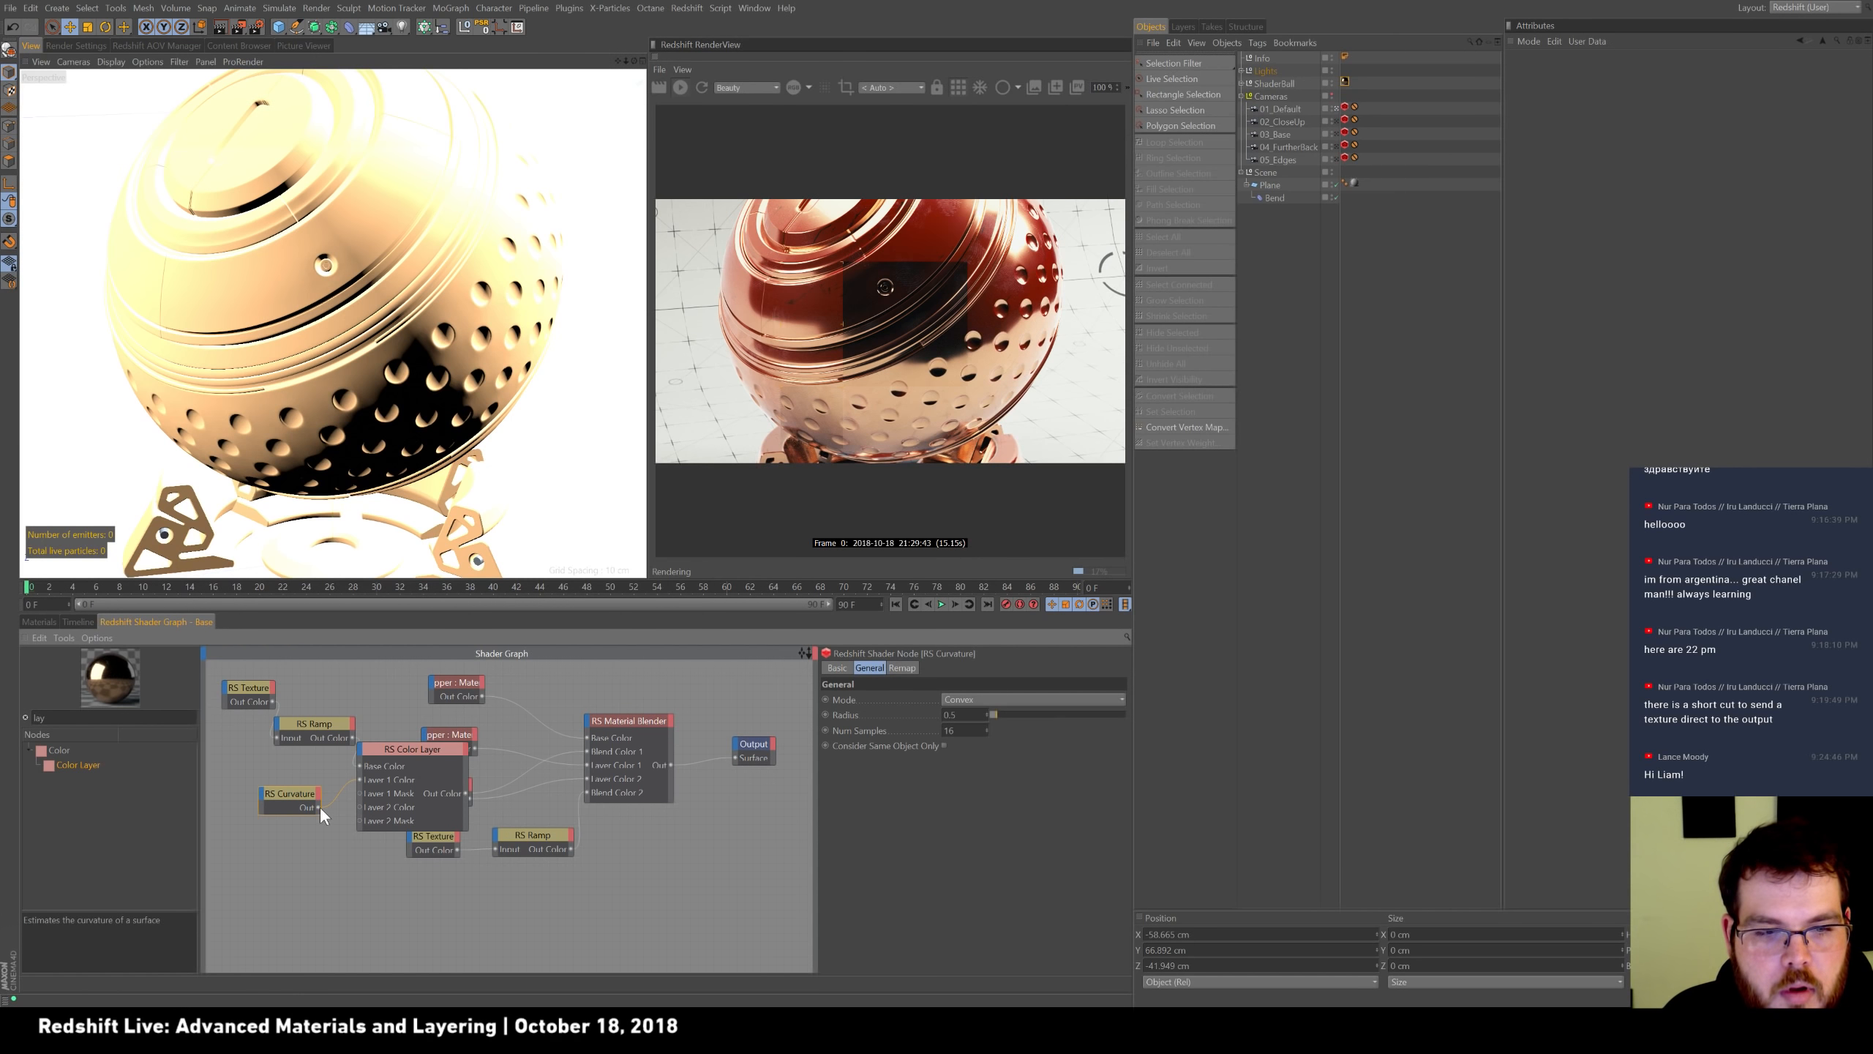
{"action": "mouse_move", "coordinate": [327, 807]}
{"action": "left_mouse_down"}
{"action": "mouse_move", "coordinate": [678, 794]}
{"action": "mouse_move", "coordinate": [737, 757]}
{"action": "left_mouse_up"}
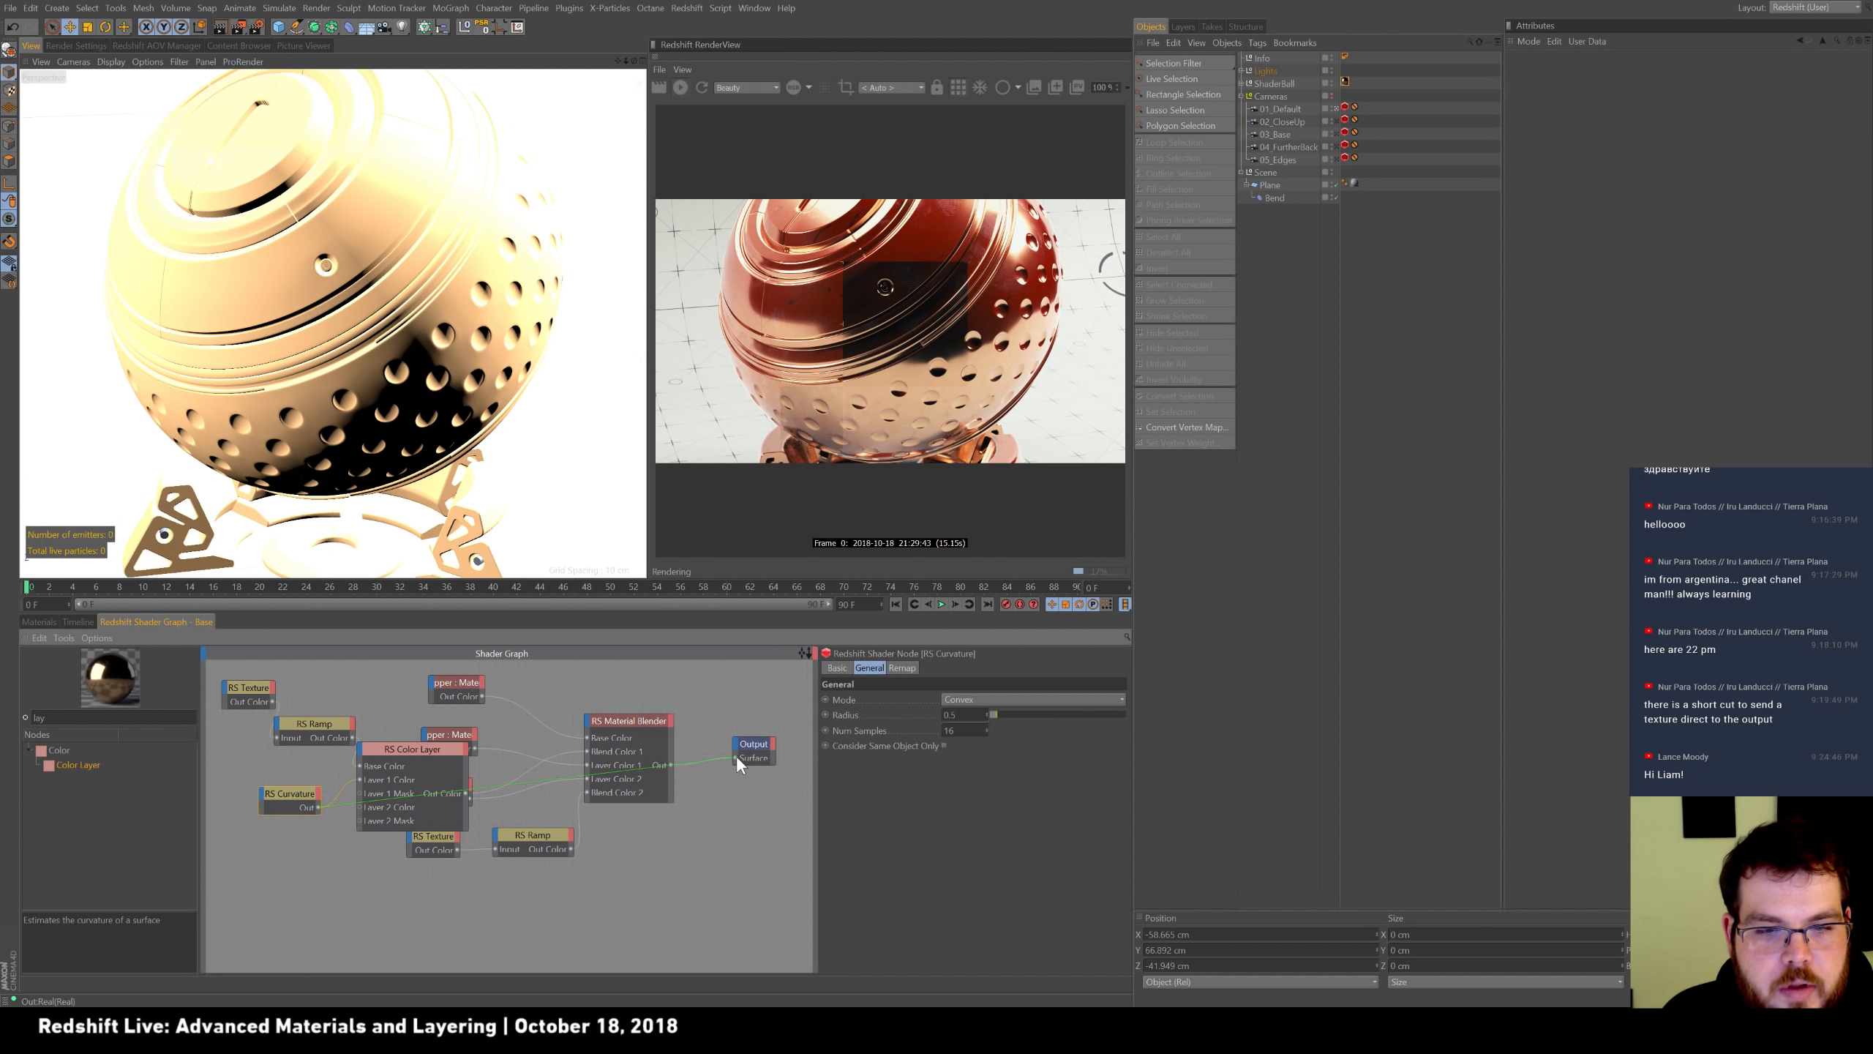
{"action": "left_click_drag", "start_coordinate": [959, 714], "coordinate": [728, 630]}
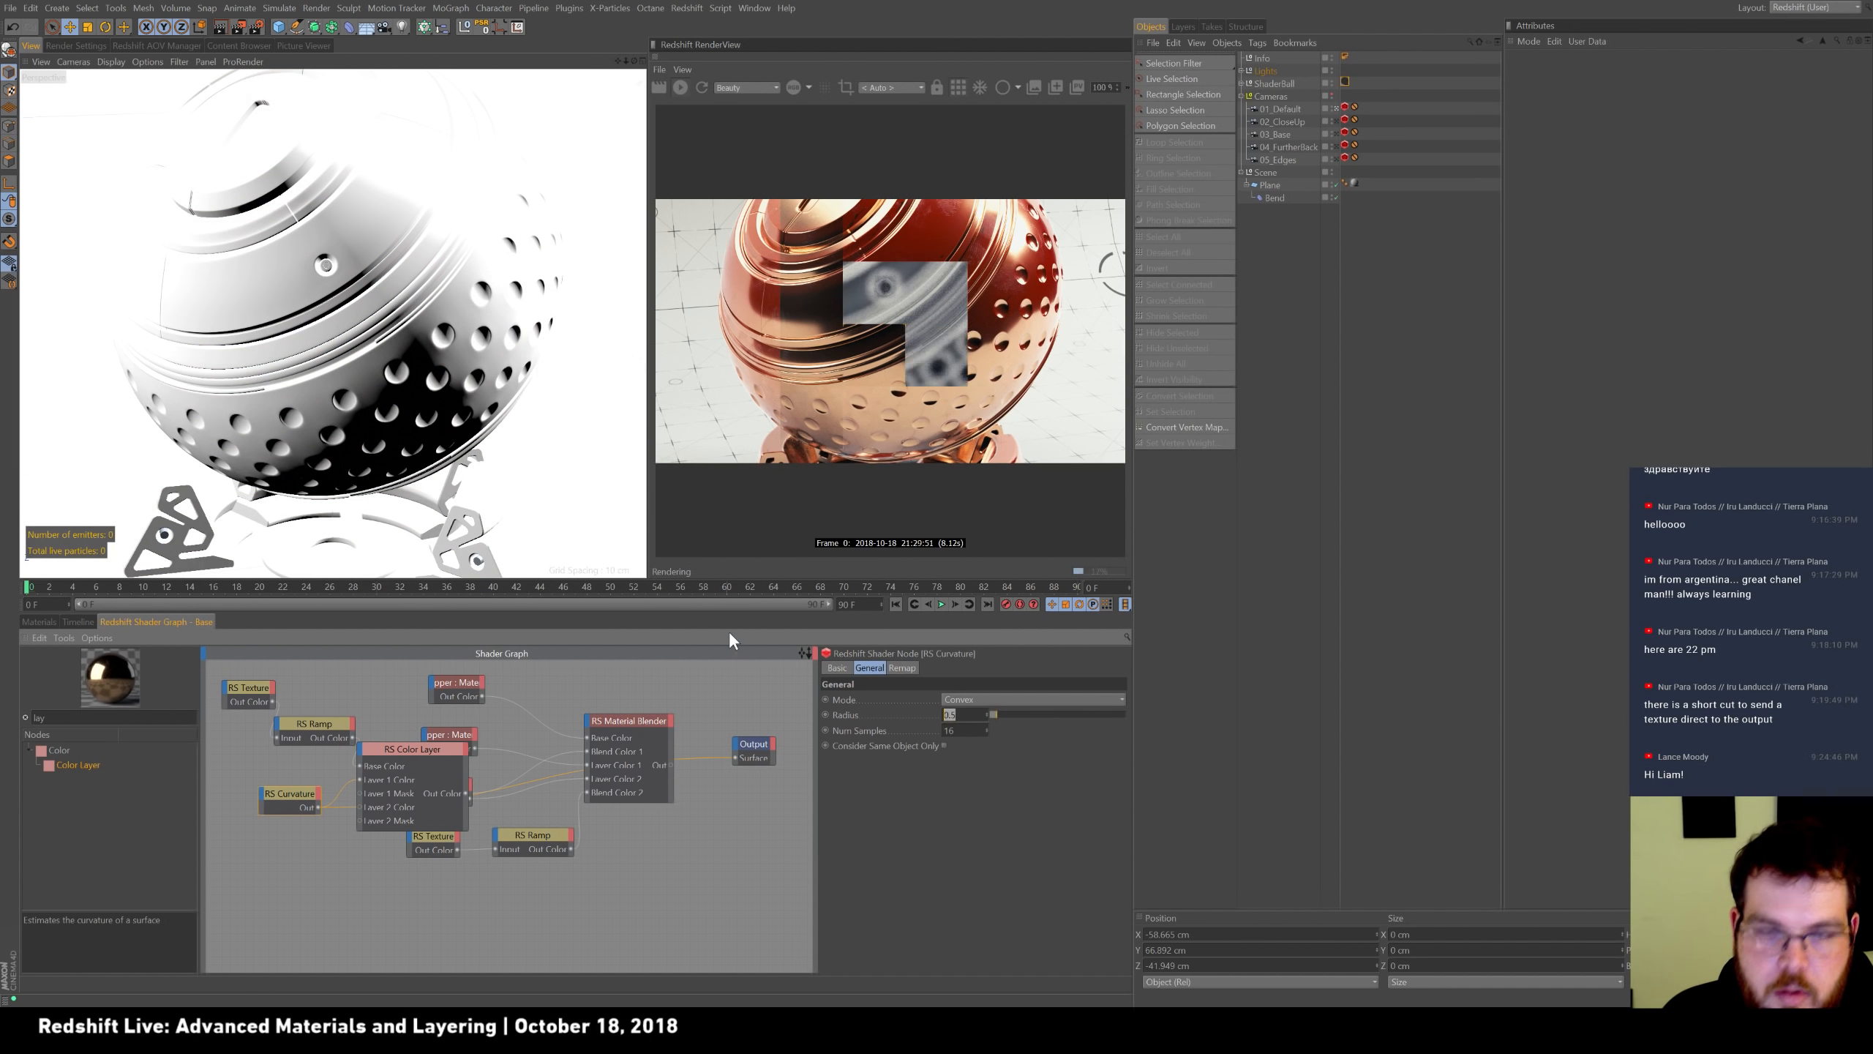
{"action": "type", "text": ".001"}
{"action": "key", "text": "Return"}
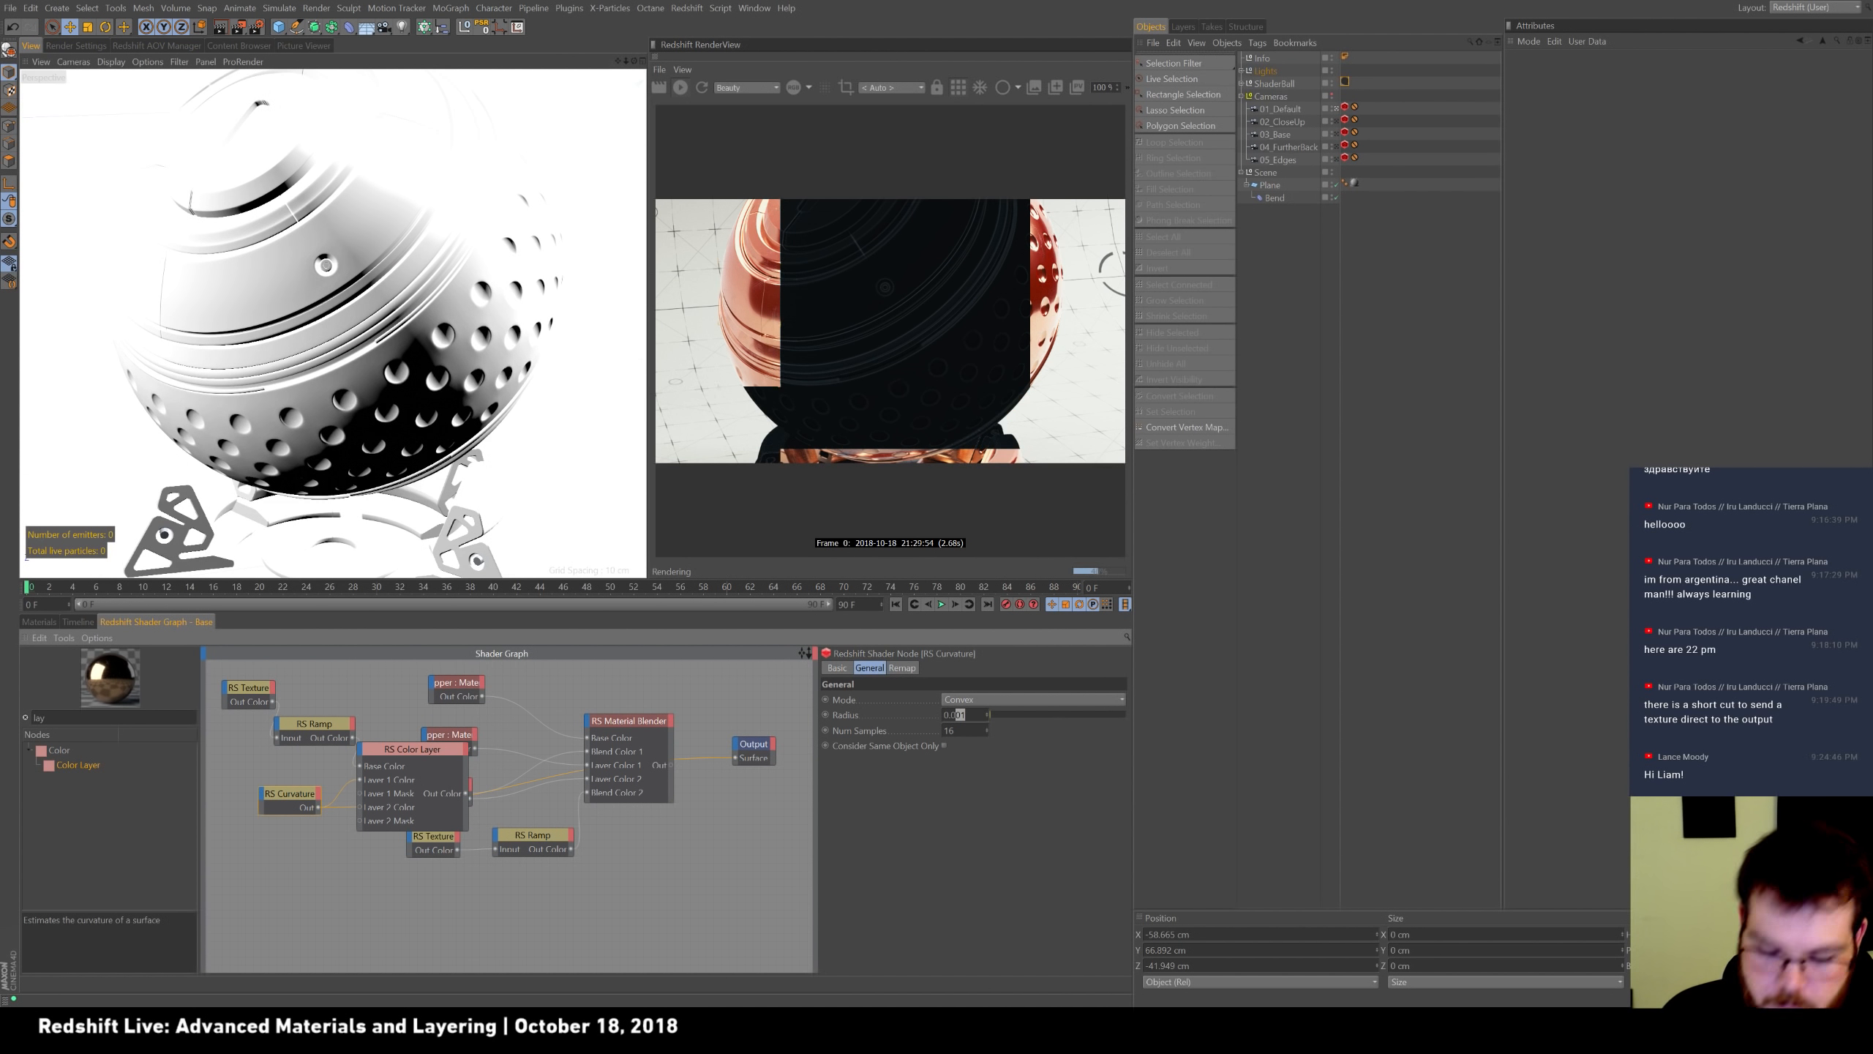
Set the Curvature radius to 0.01 and reconnect the Material Blender to the Output's Surface.
{"action": "type", "text": "1"}
{"action": "key", "text": "Return"}
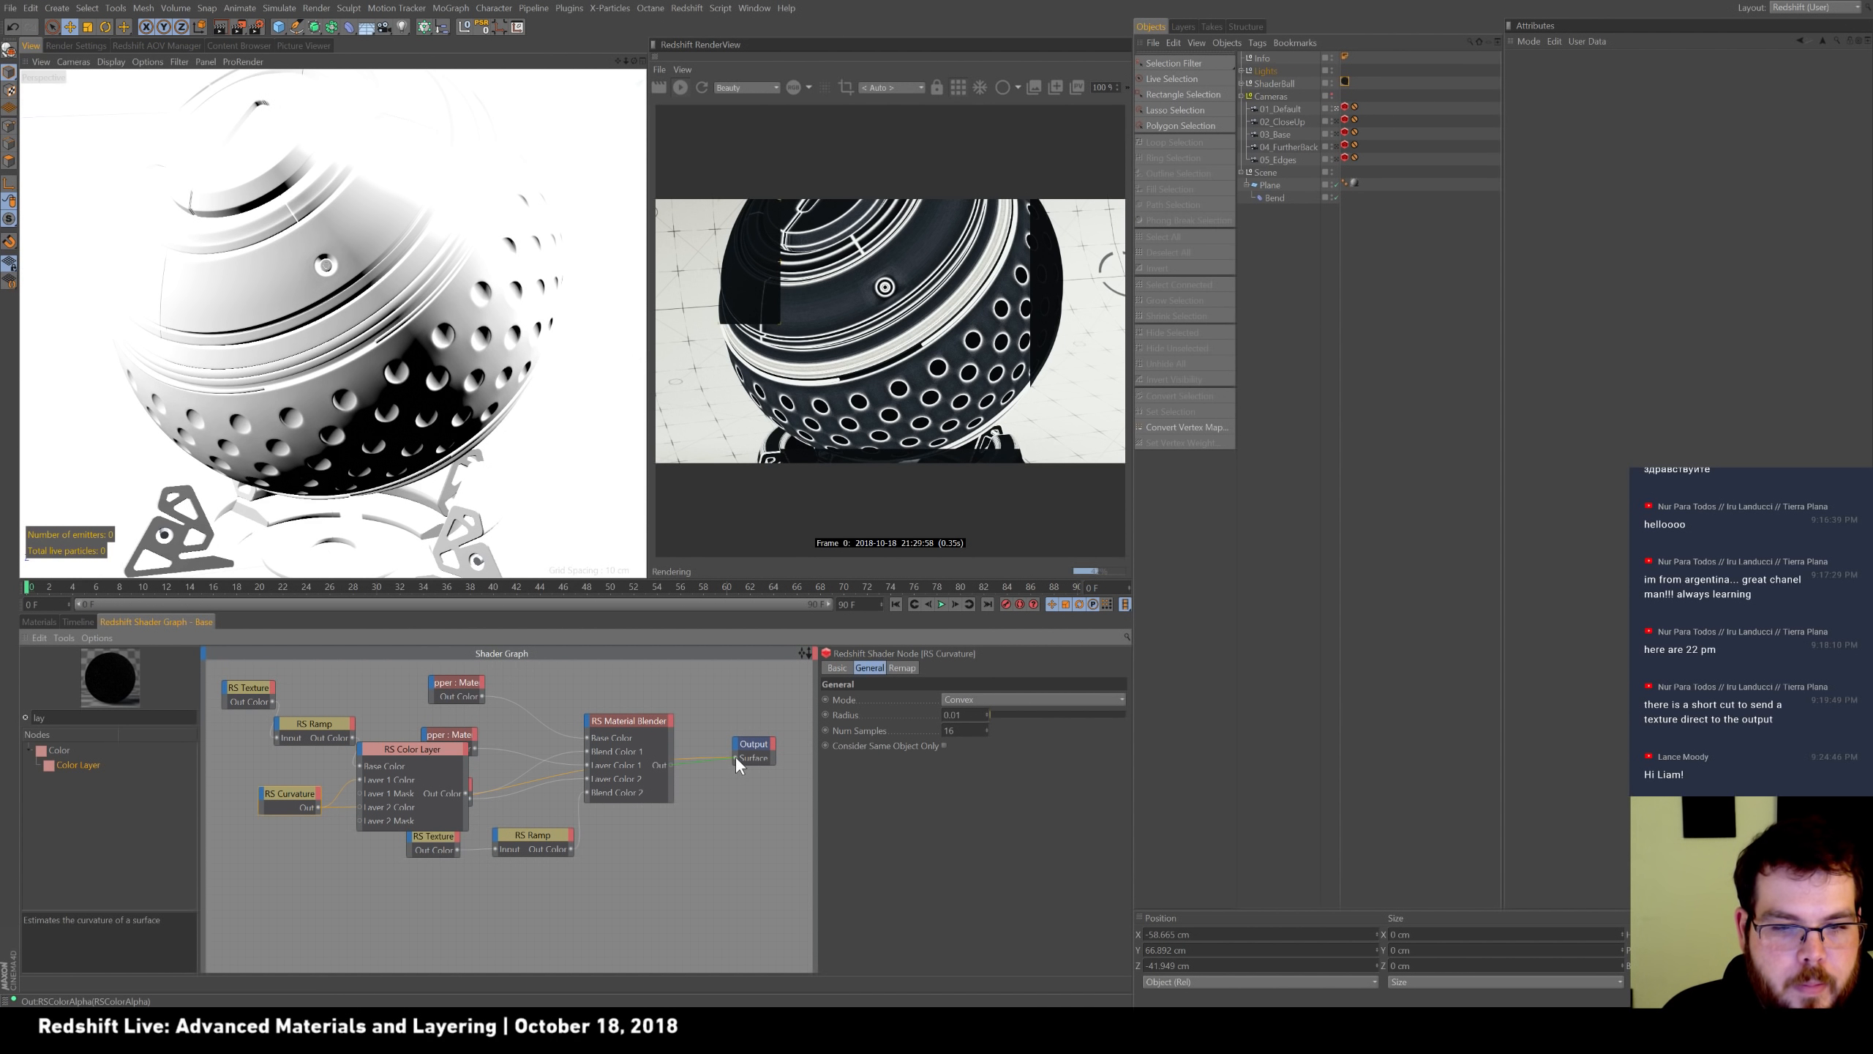
{"action": "left_click_drag", "start_coordinate": [735, 757], "coordinate": [735, 757]}
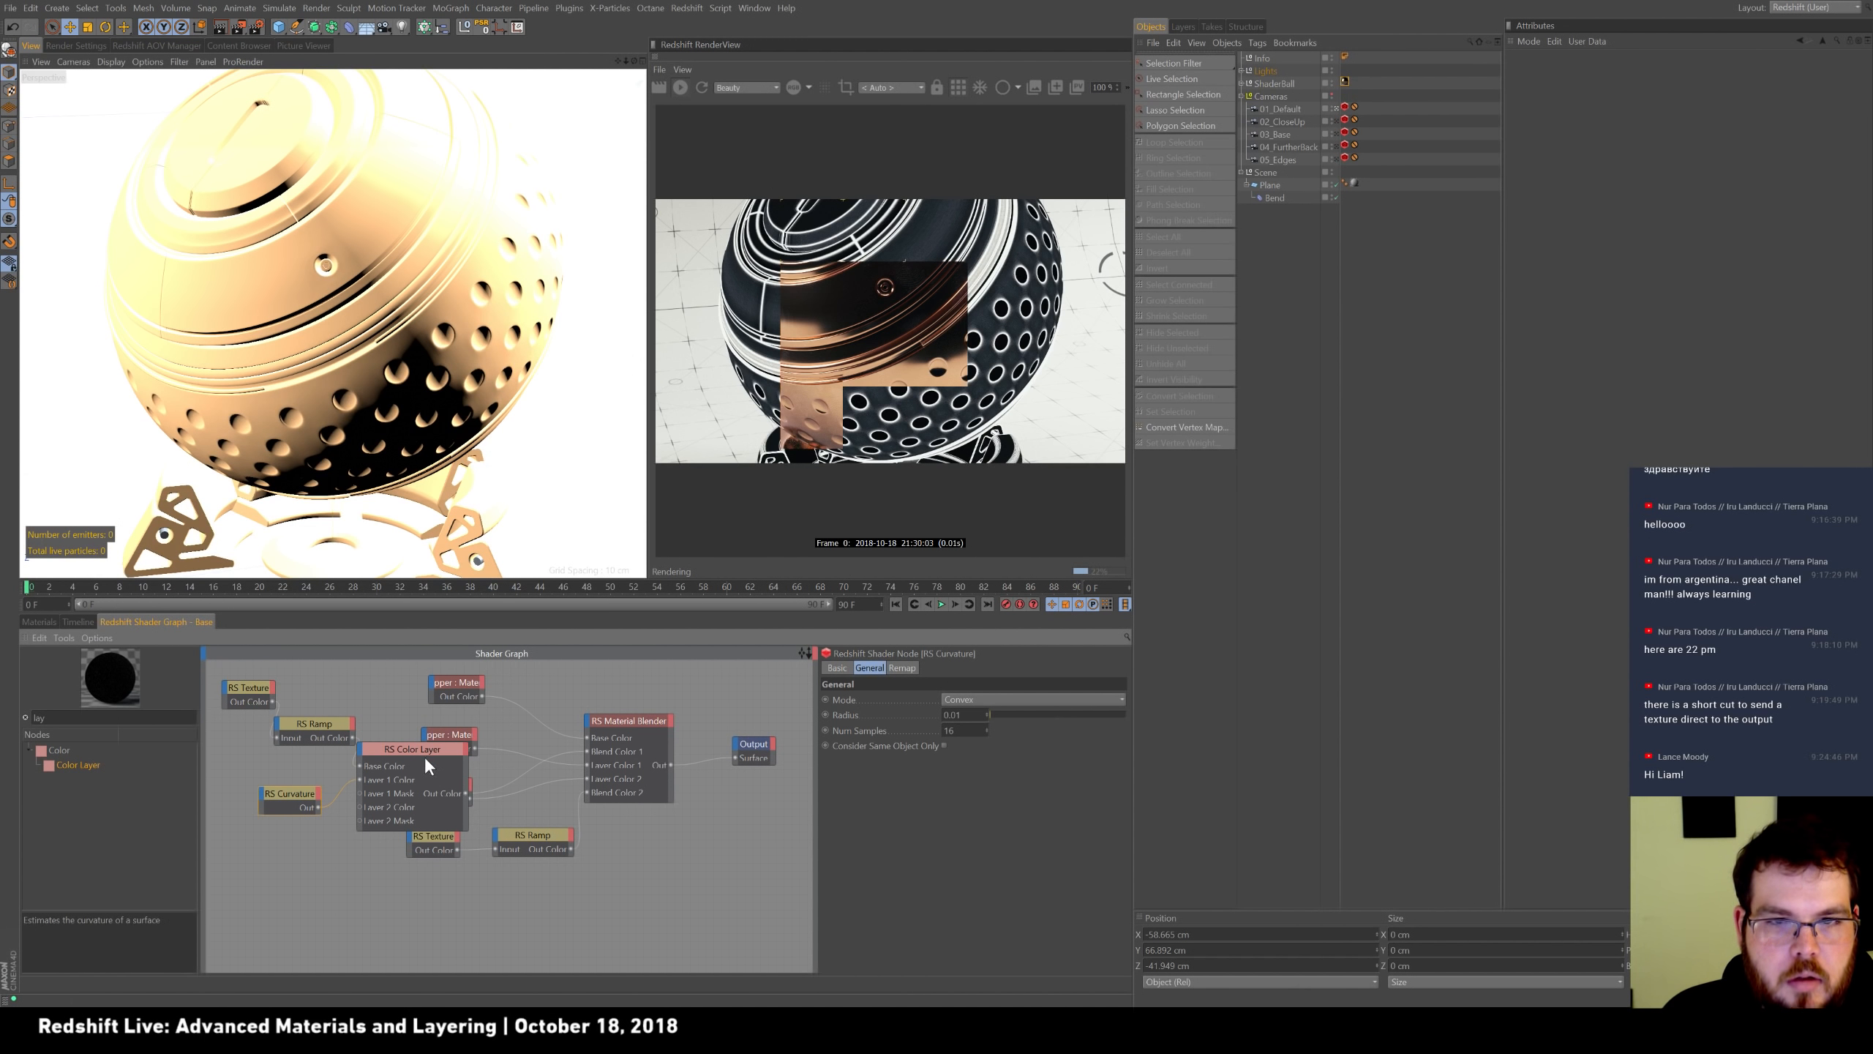
Try the Curvature node's Concave mode and return it to Convex.
{"action": "left_click", "coordinate": [1007, 699]}
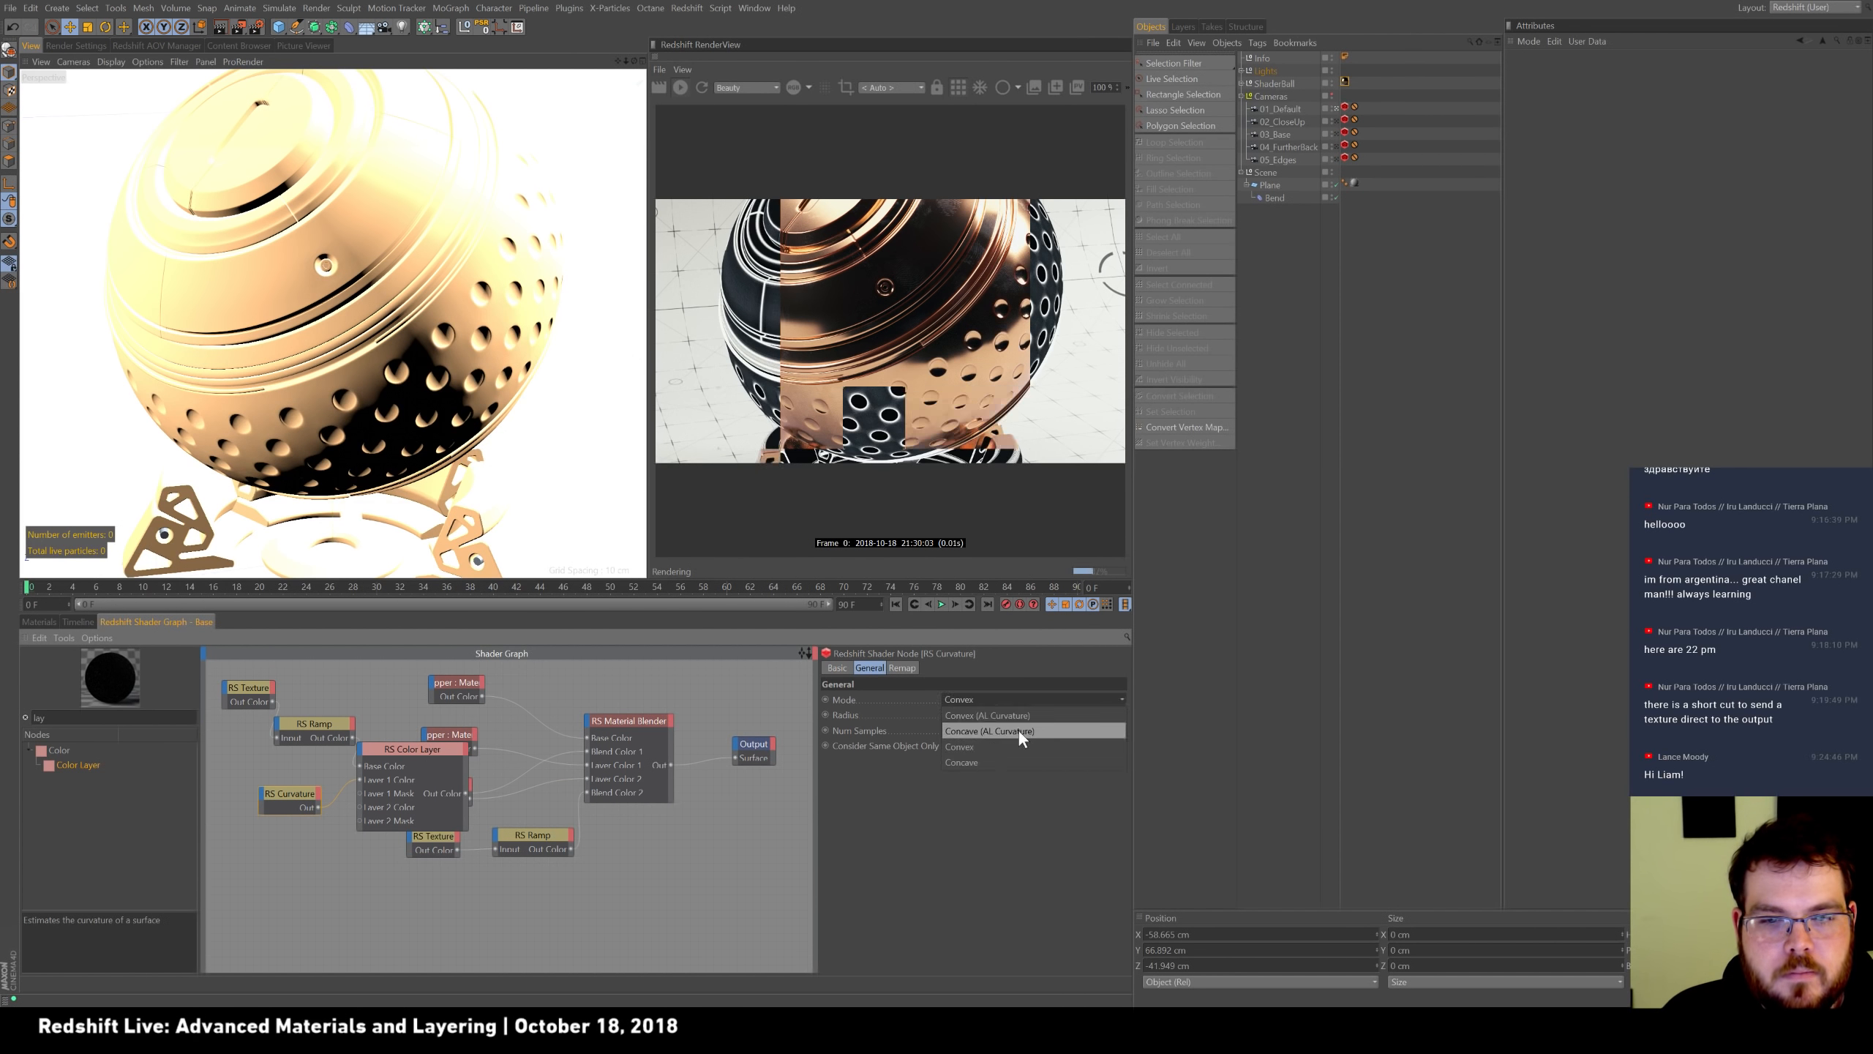
{"action": "left_click", "coordinate": [1020, 763]}
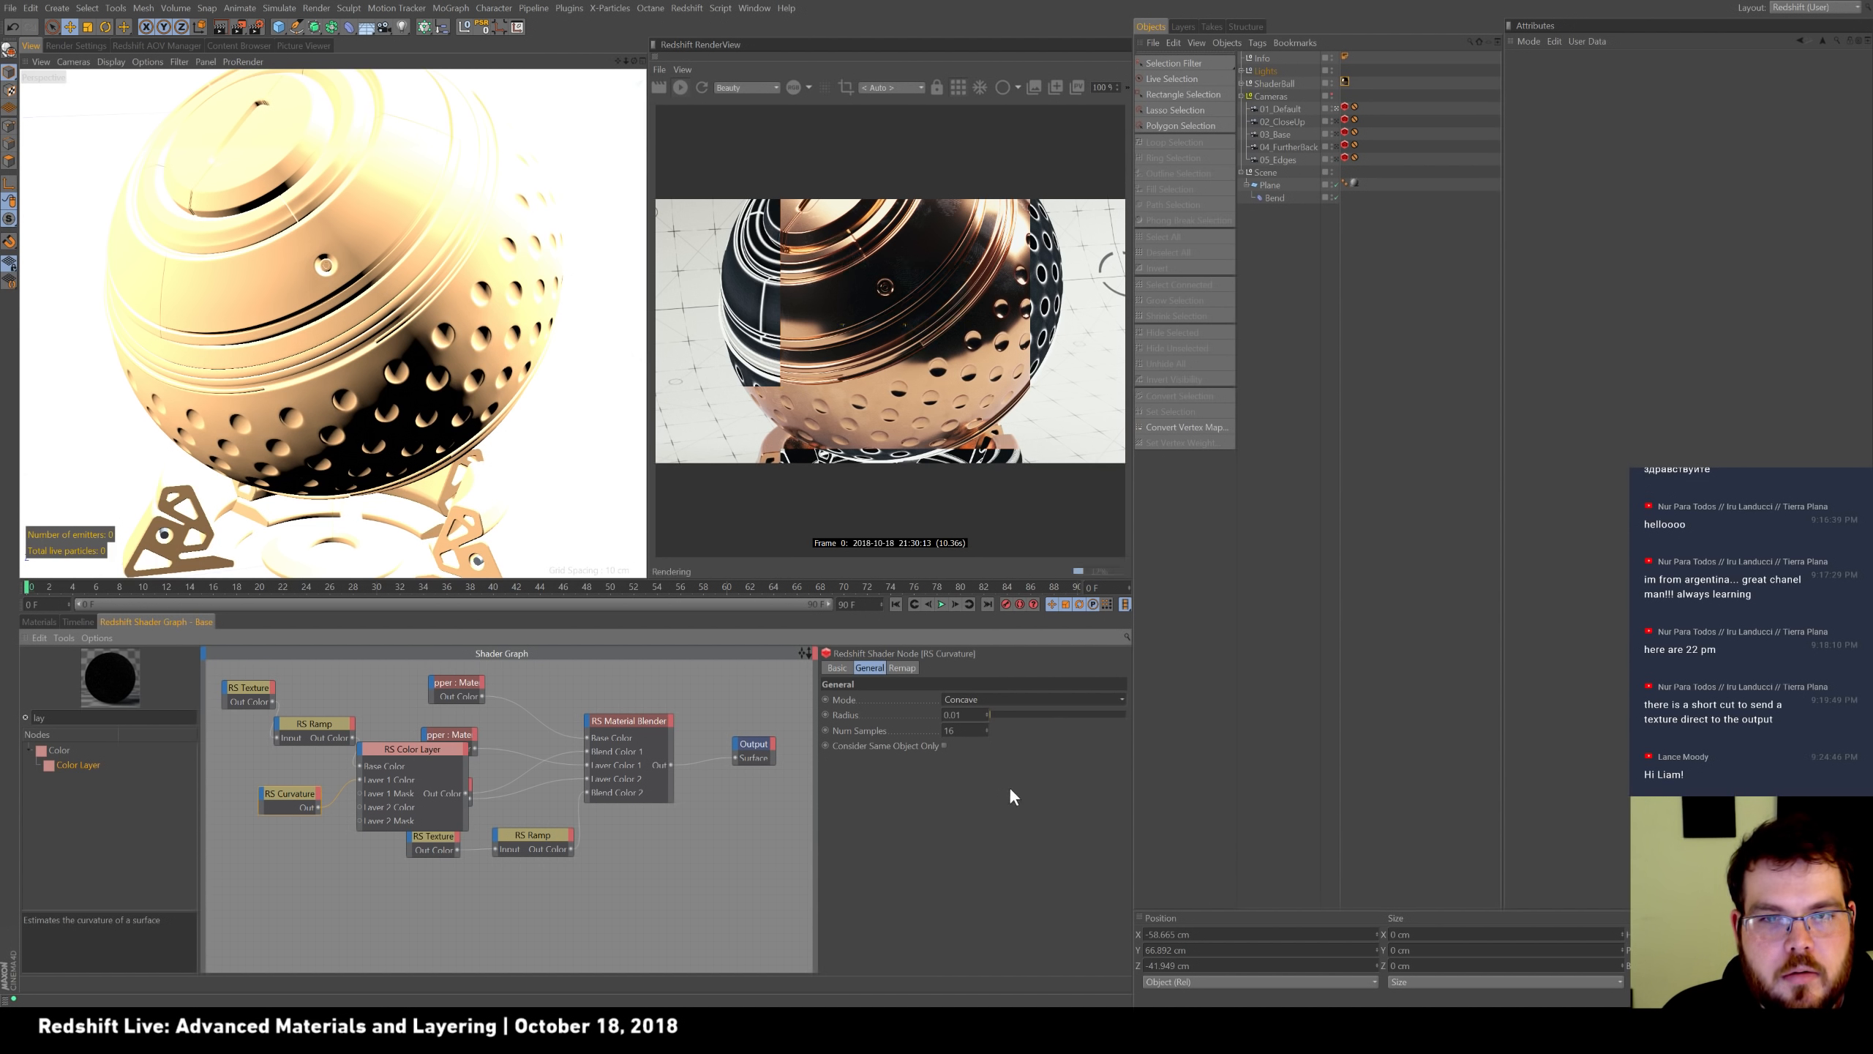
{"action": "left_click", "coordinate": [1007, 699]}
{"action": "left_click", "coordinate": [1003, 745]}
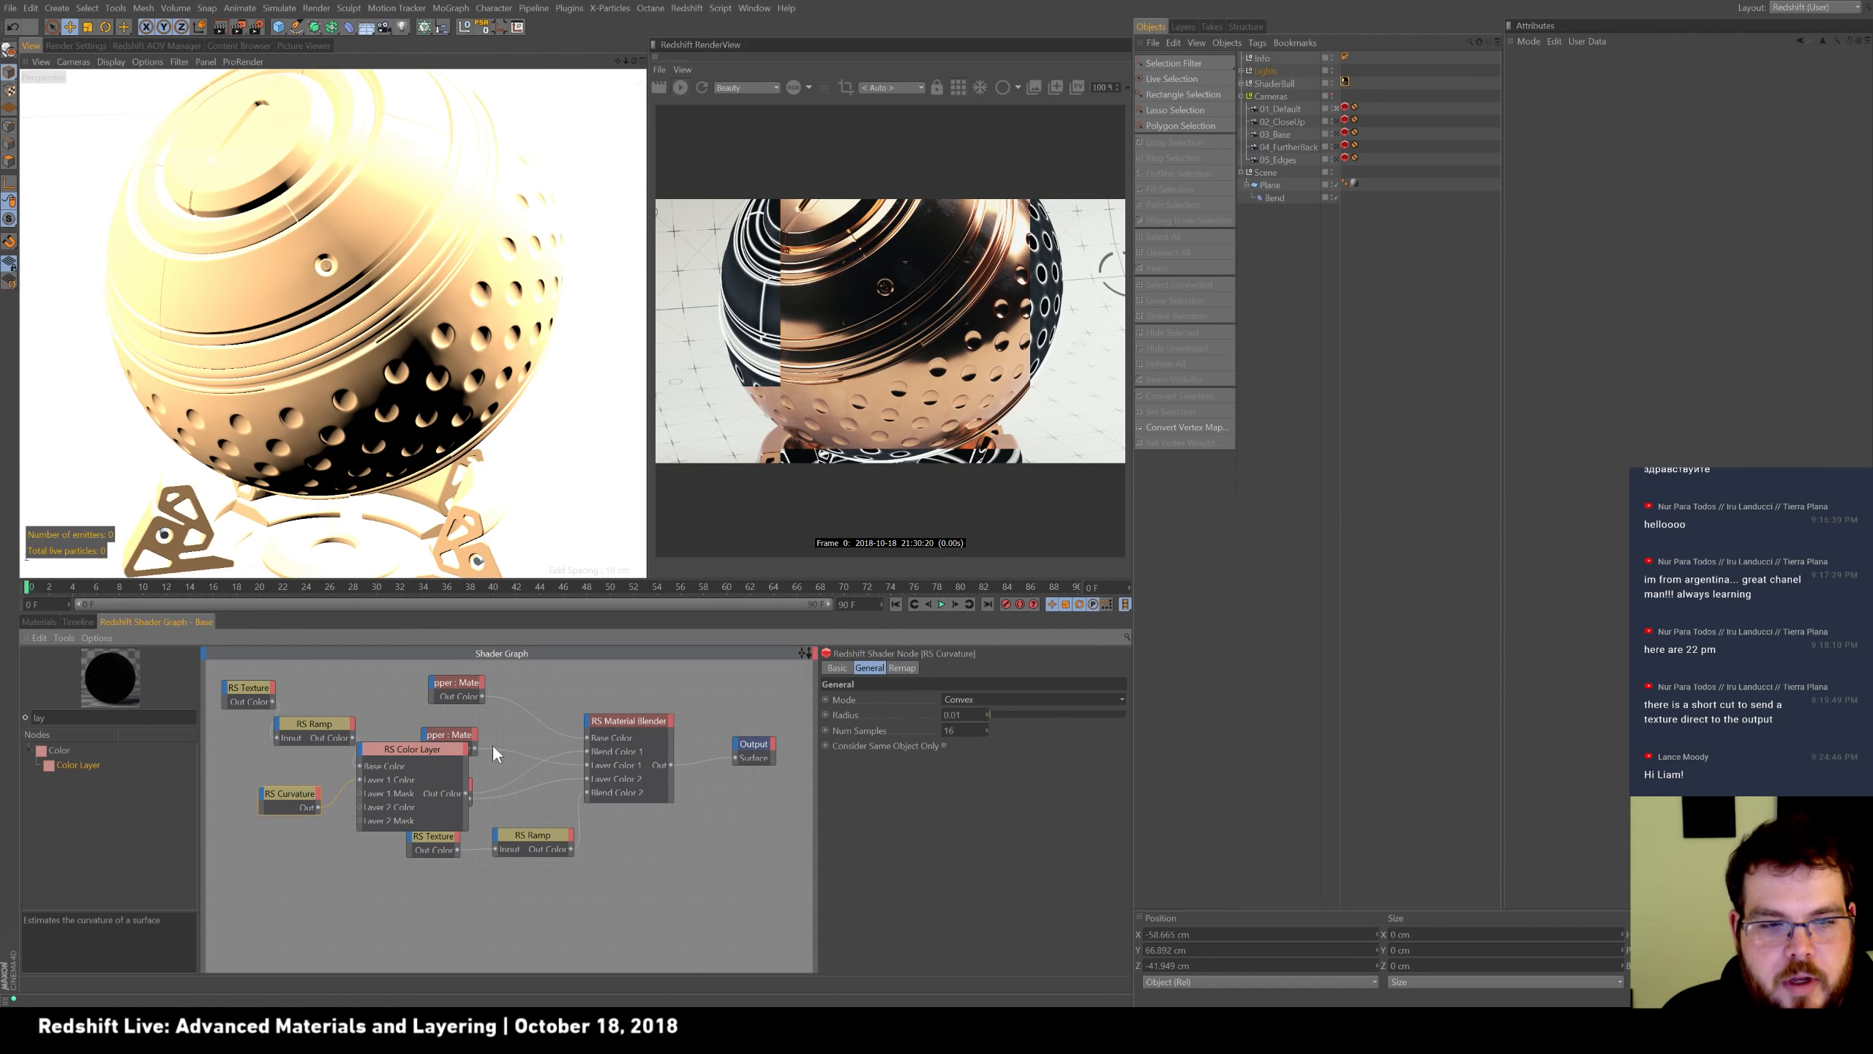
Set the Color Layer node's Layer 1 blend mode to Average.
{"action": "left_click", "coordinate": [453, 749]}
{"action": "left_click", "coordinate": [944, 804]}
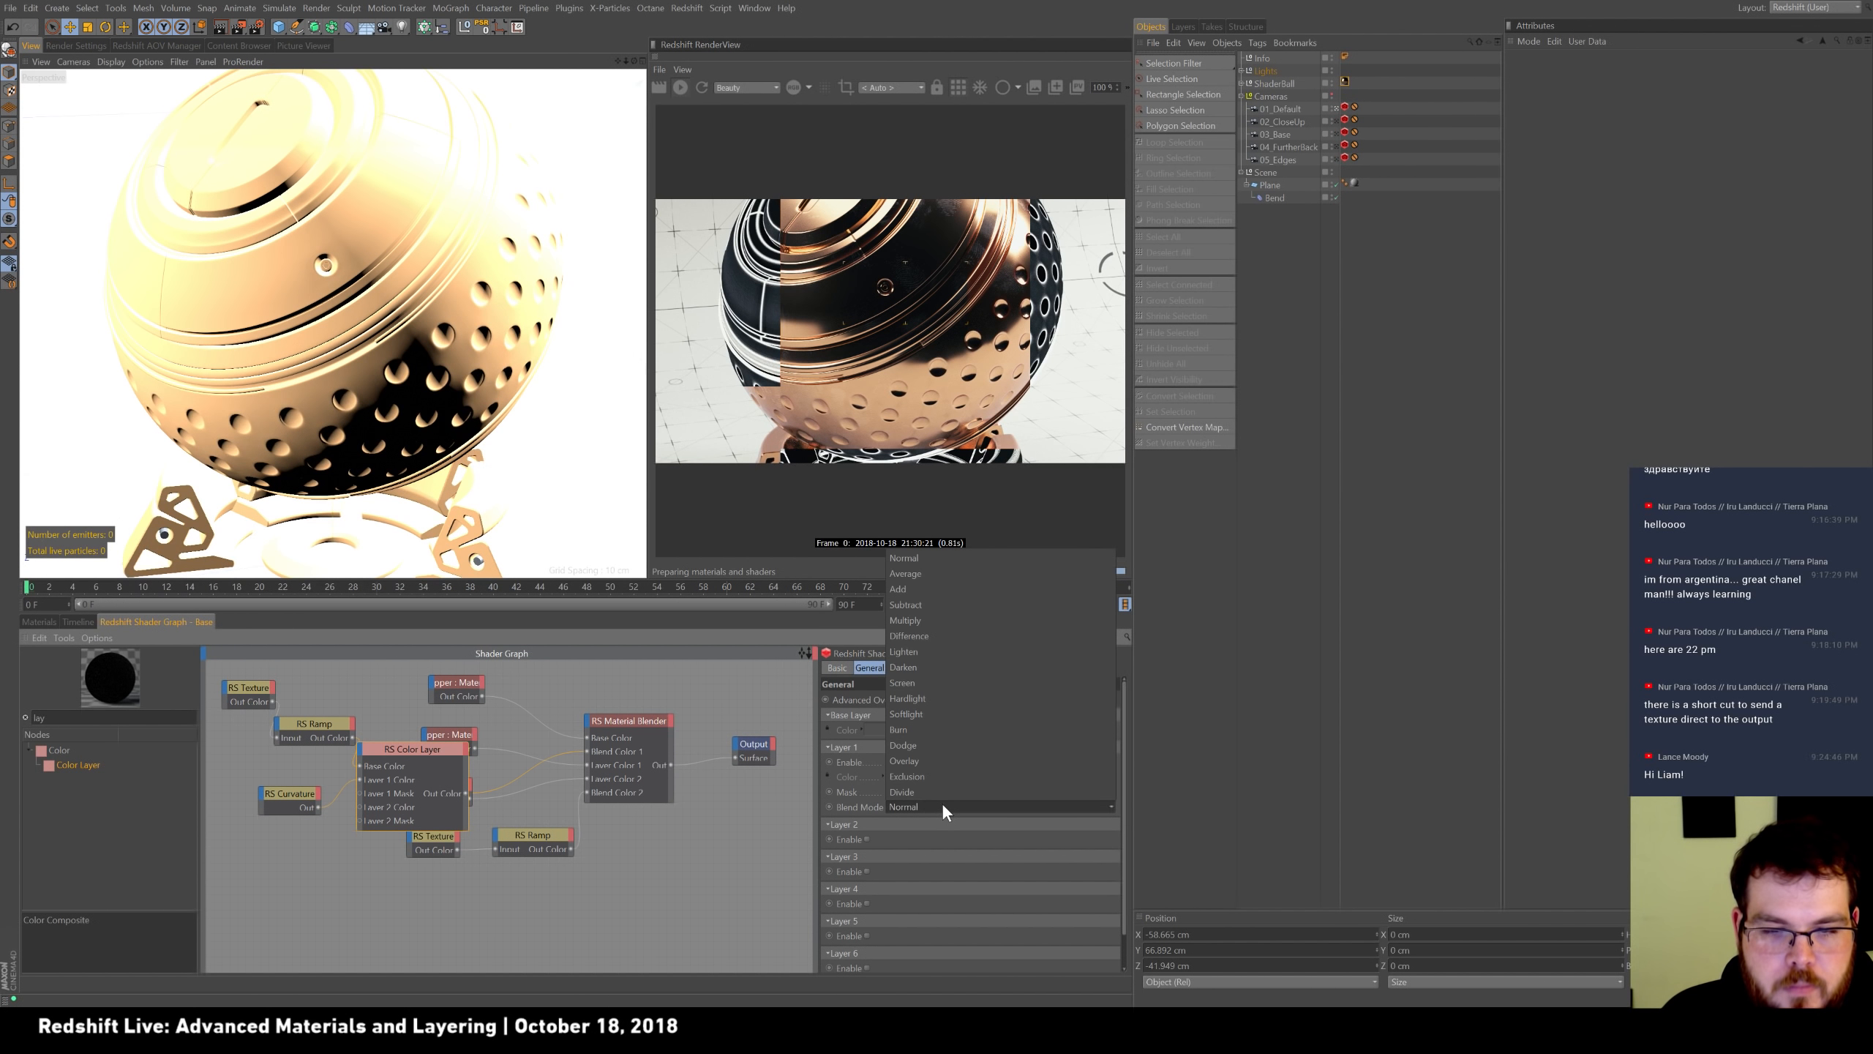
{"action": "left_click", "coordinate": [955, 575]}
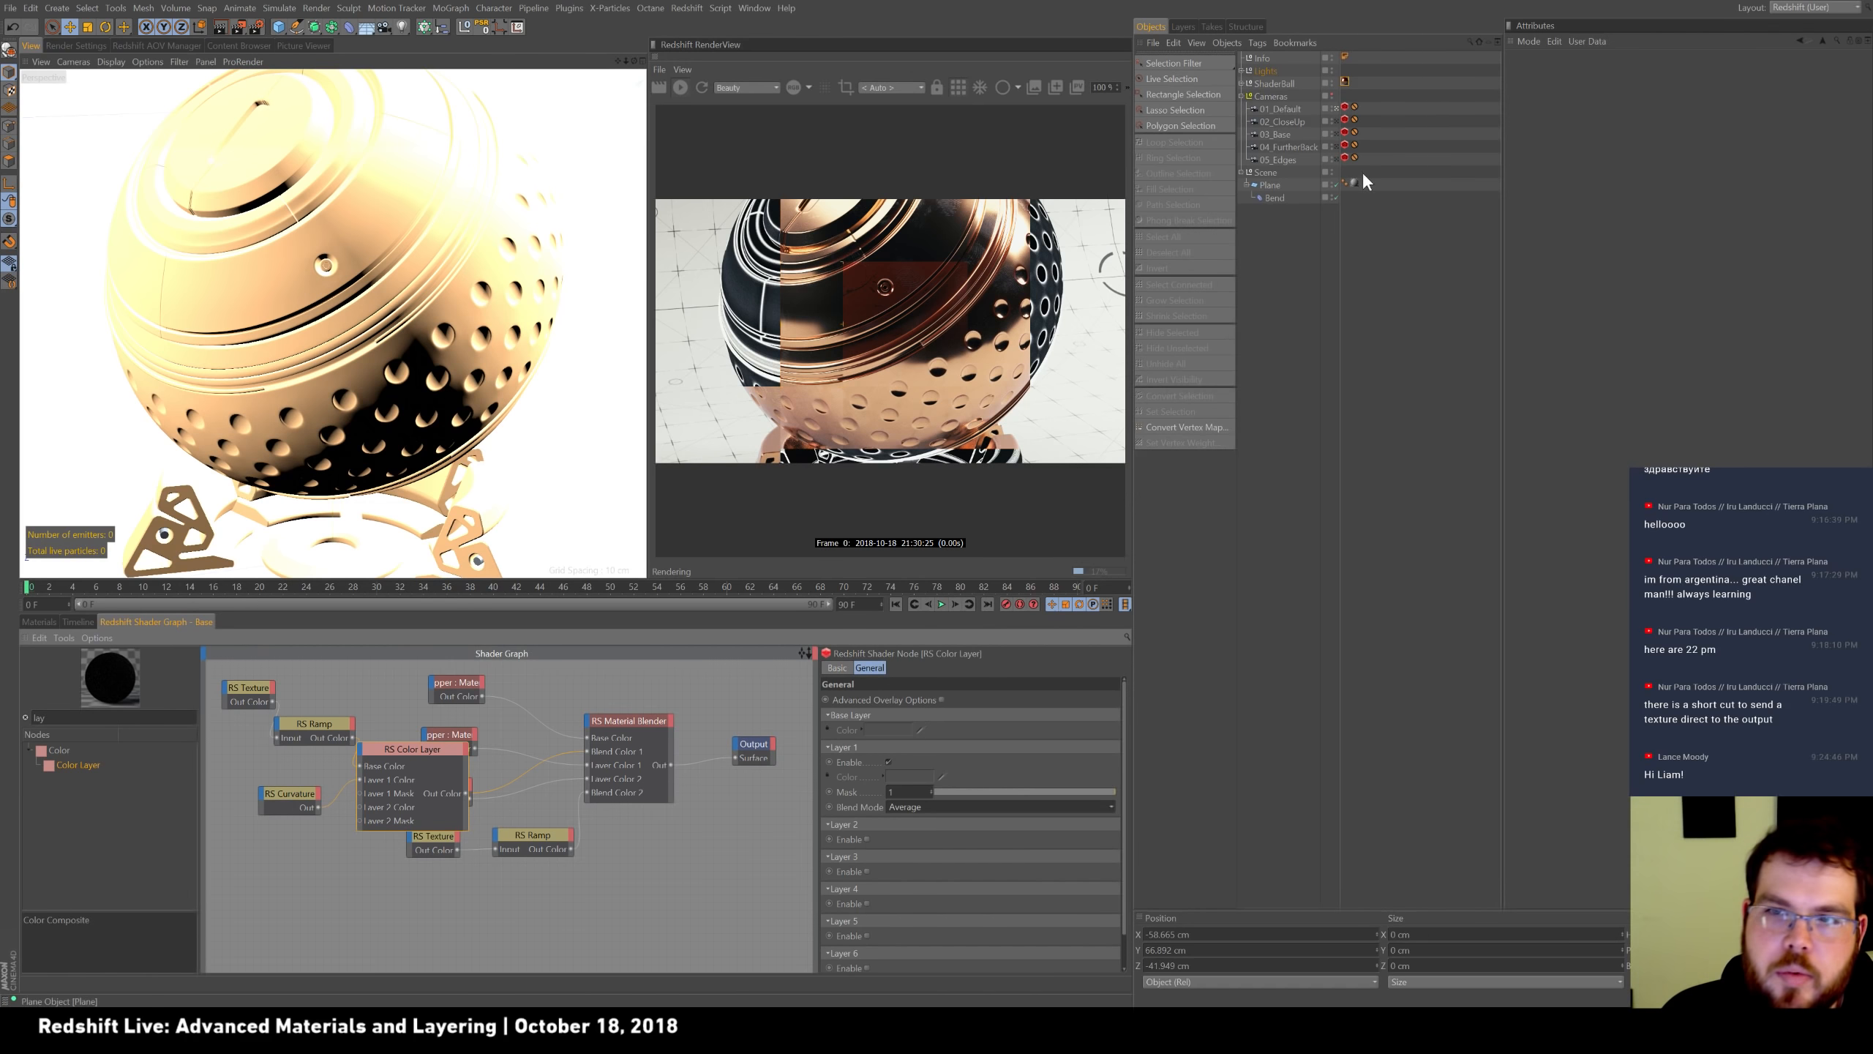
From the 05_Edges camera, try Multiply as the Color Layer's Layer 1 blend mode, set it to Subtract and render in bucket mode.
{"action": "left_click", "coordinate": [1337, 159]}
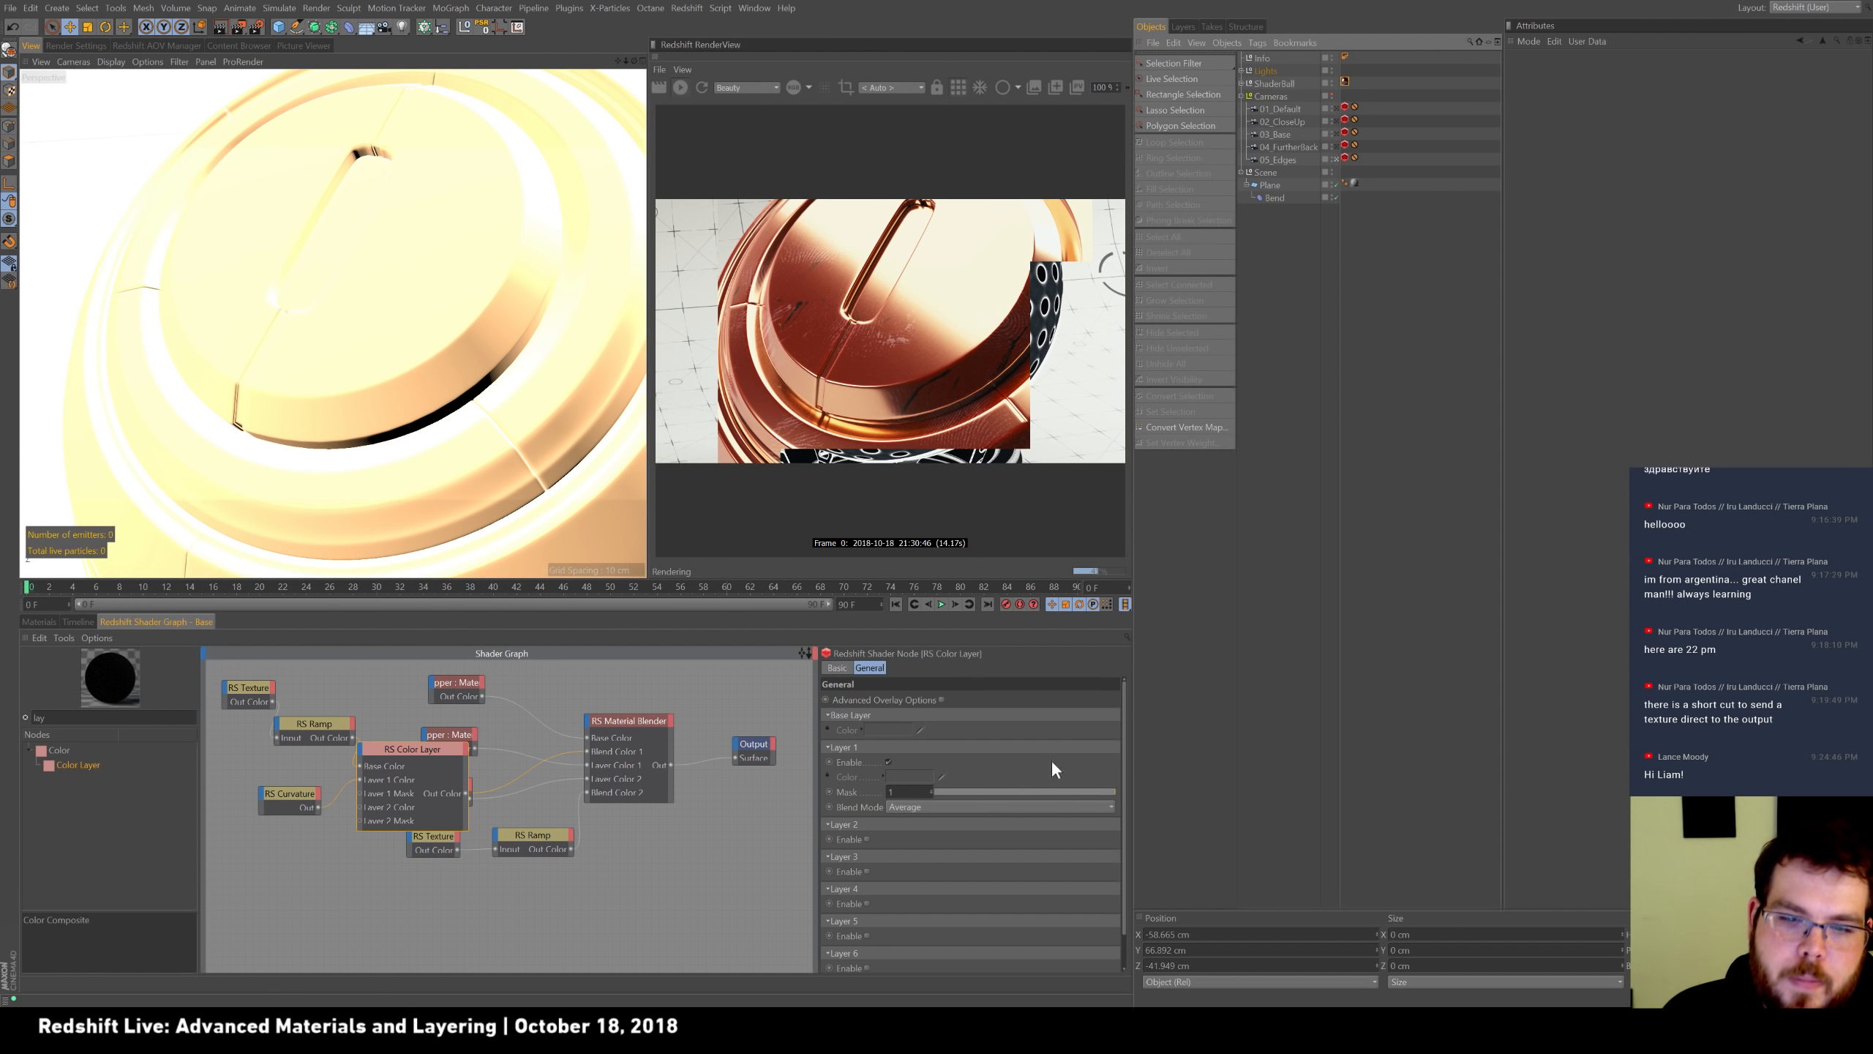
{"action": "left_click", "coordinate": [1009, 807]}
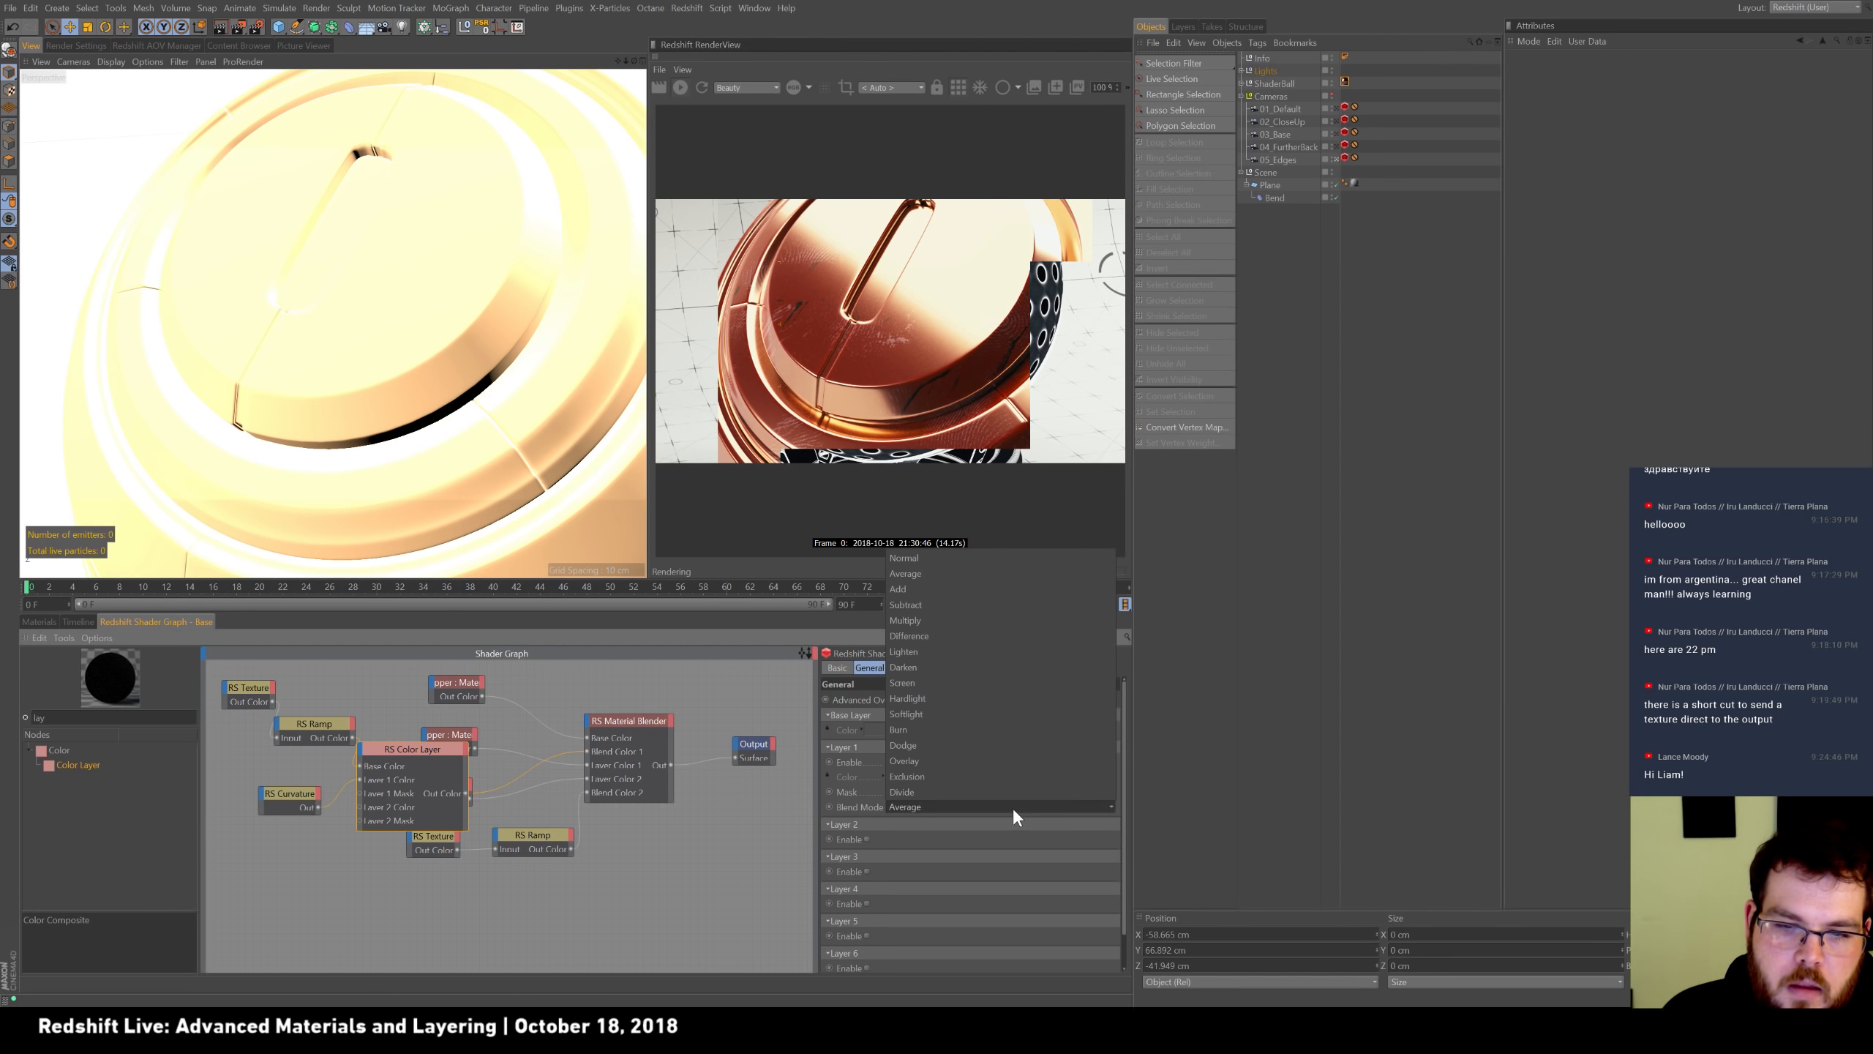
{"action": "left_click", "coordinate": [985, 622]}
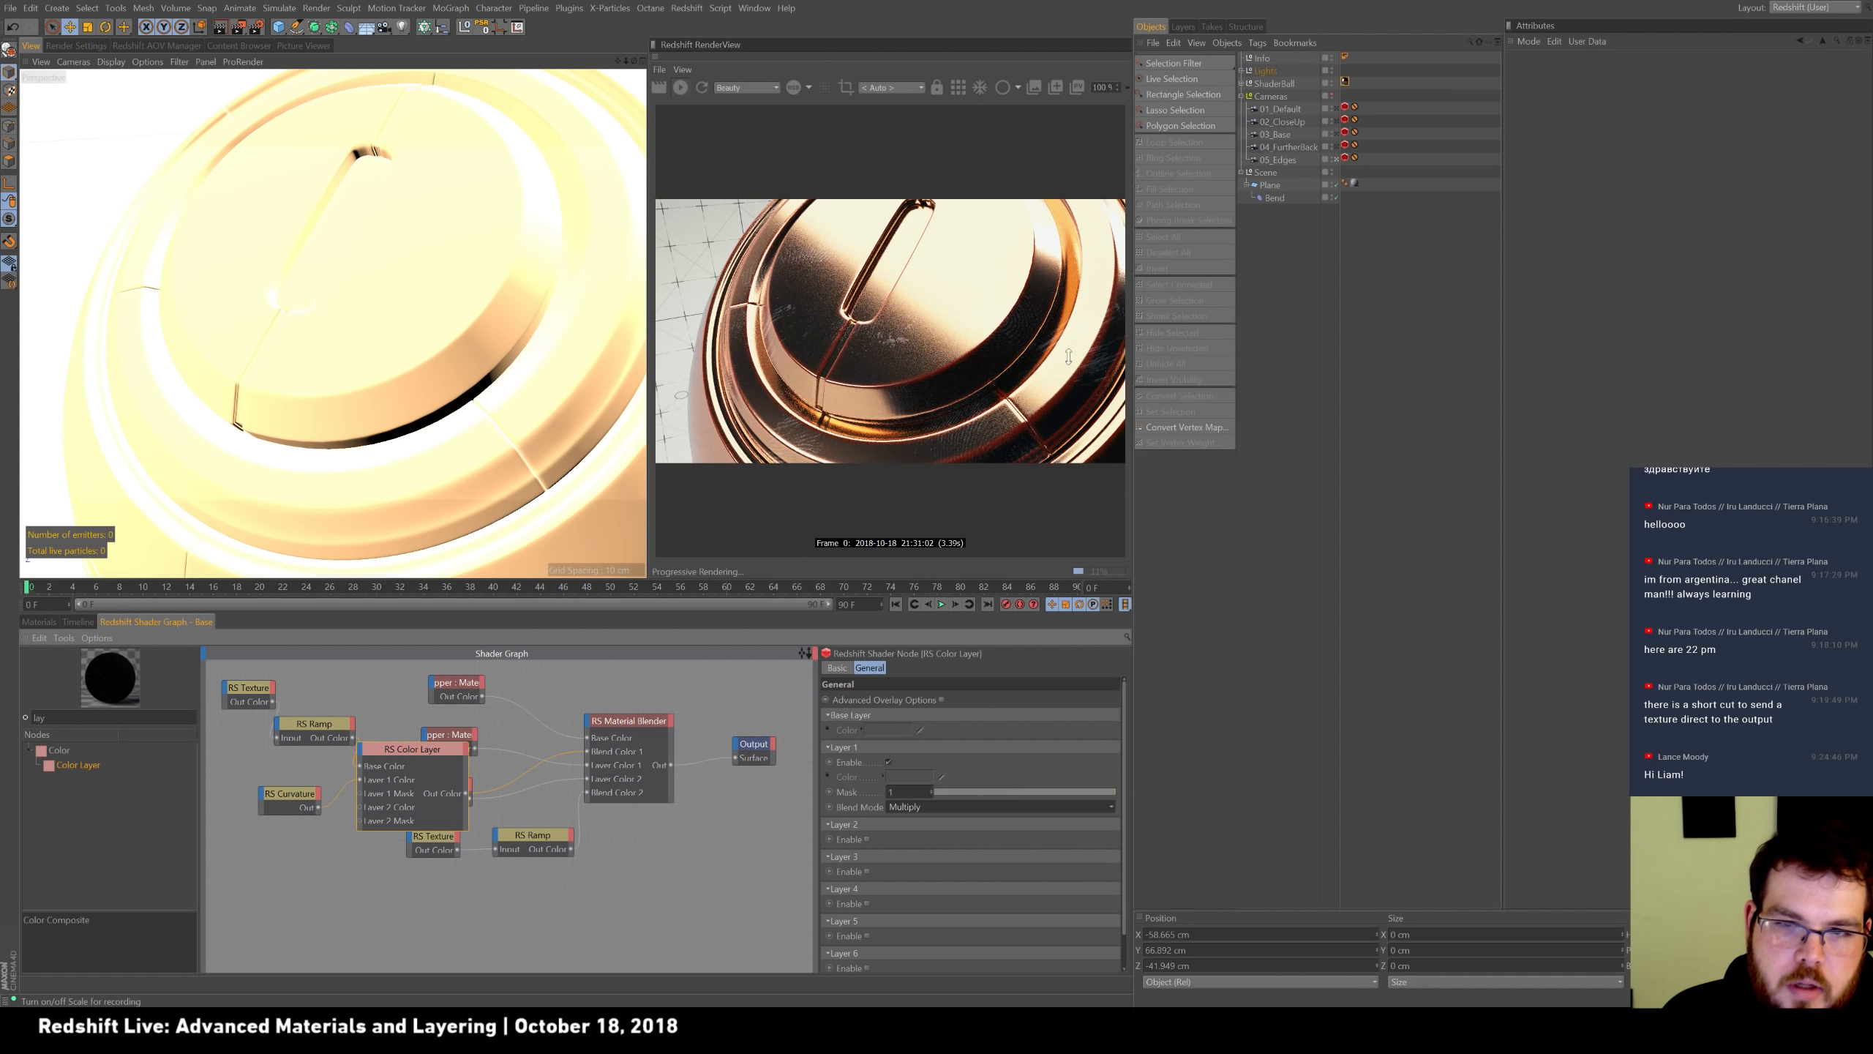
{"action": "left_click", "coordinate": [931, 808]}
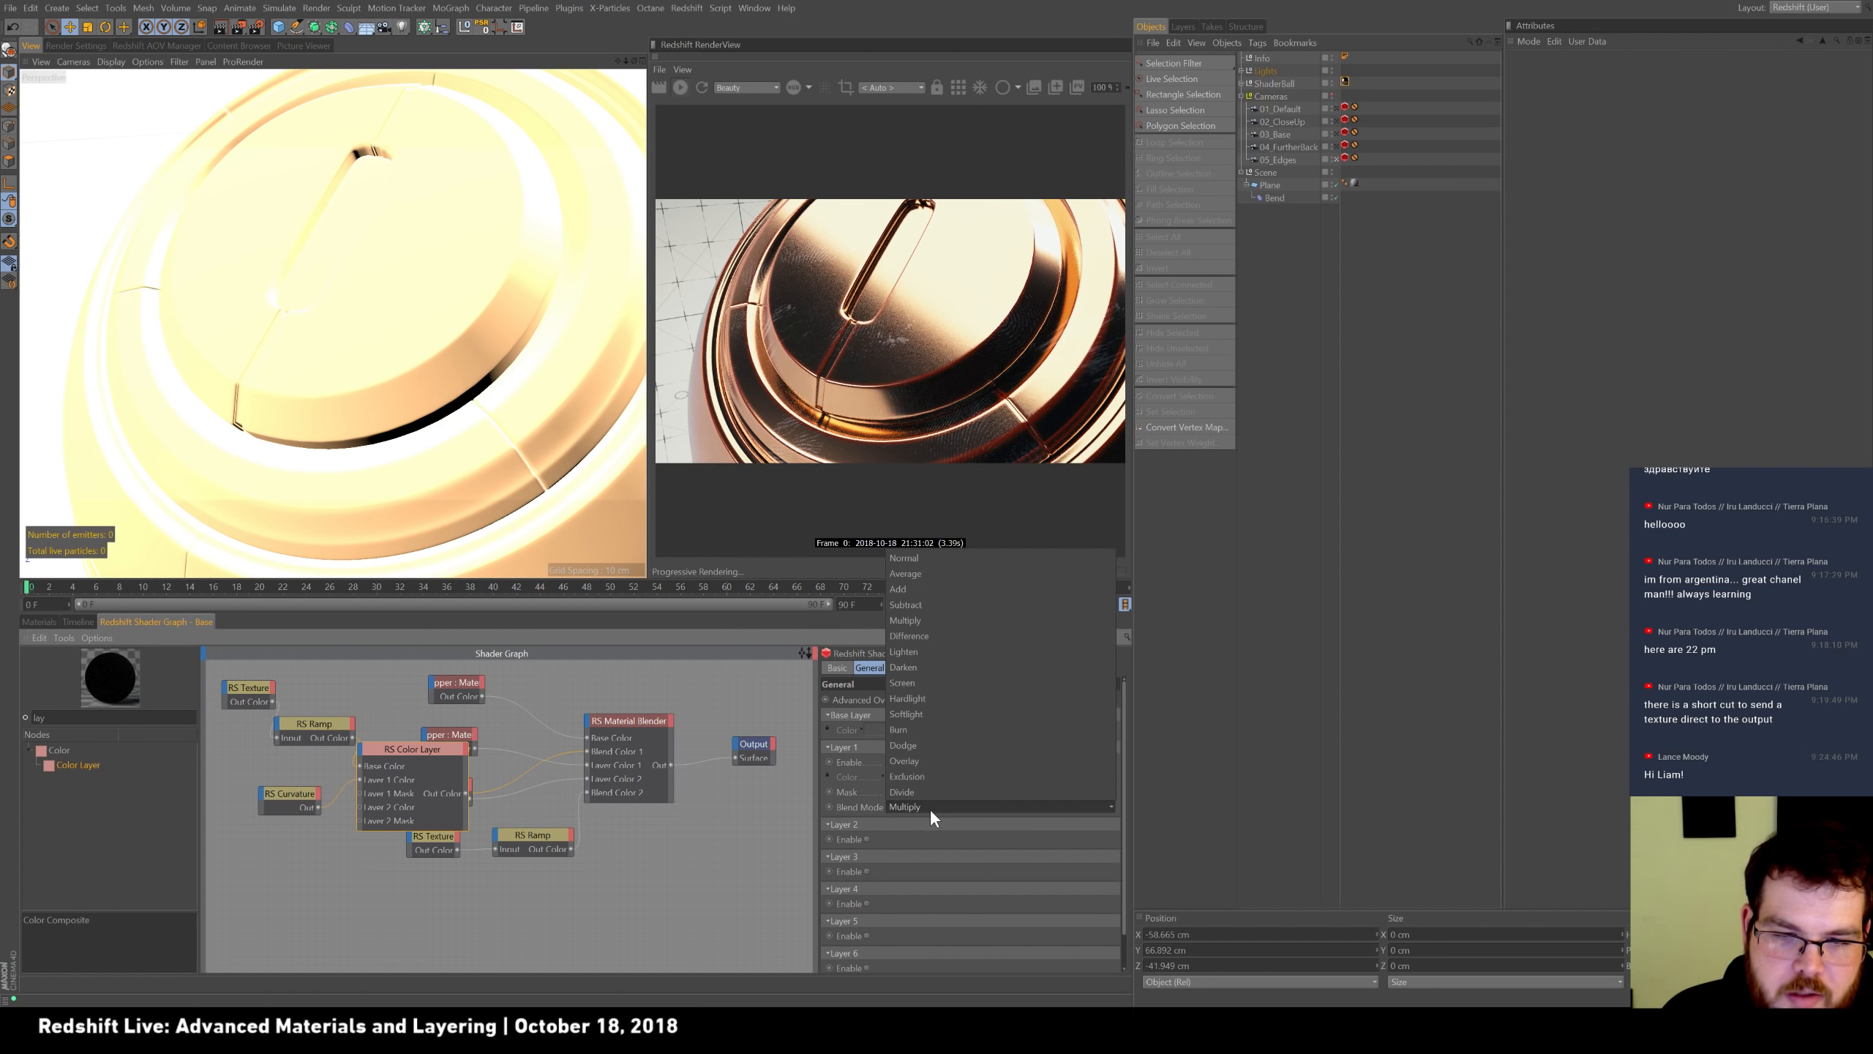
{"action": "left_click", "coordinate": [952, 605]}
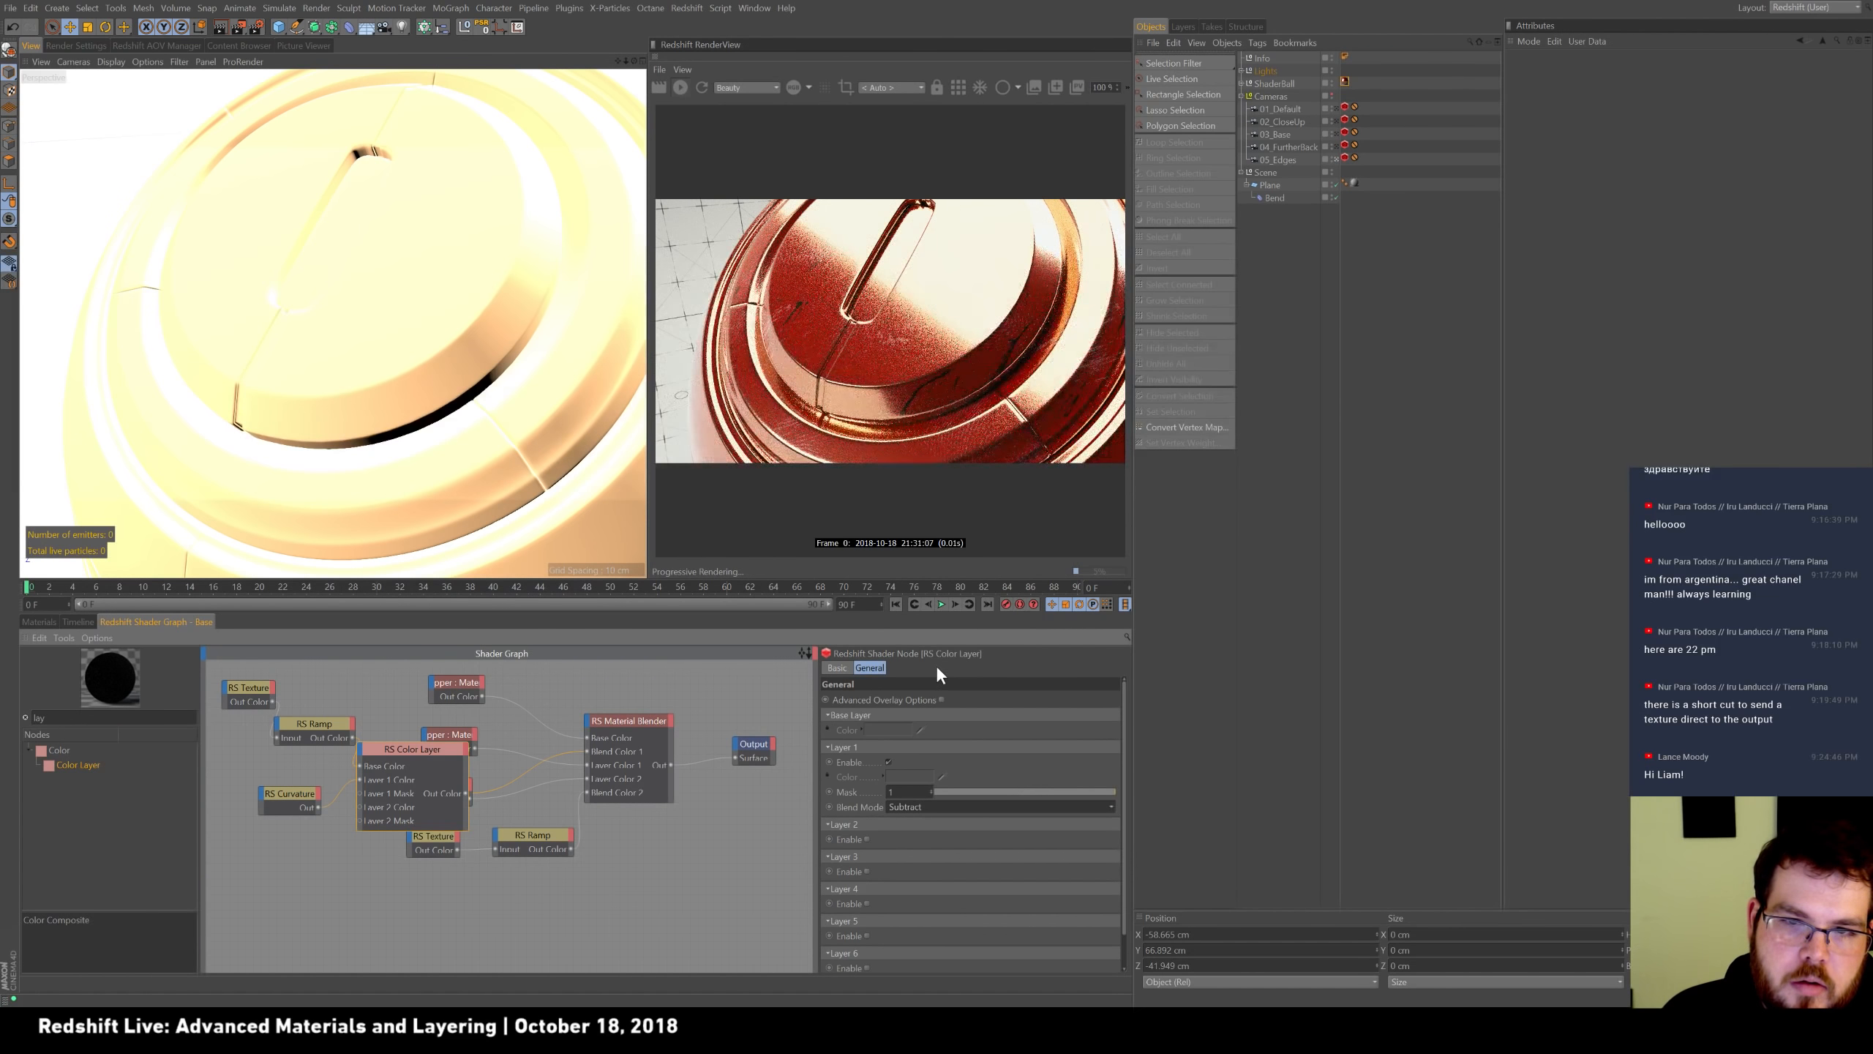
{"action": "left_click", "coordinate": [956, 87]}
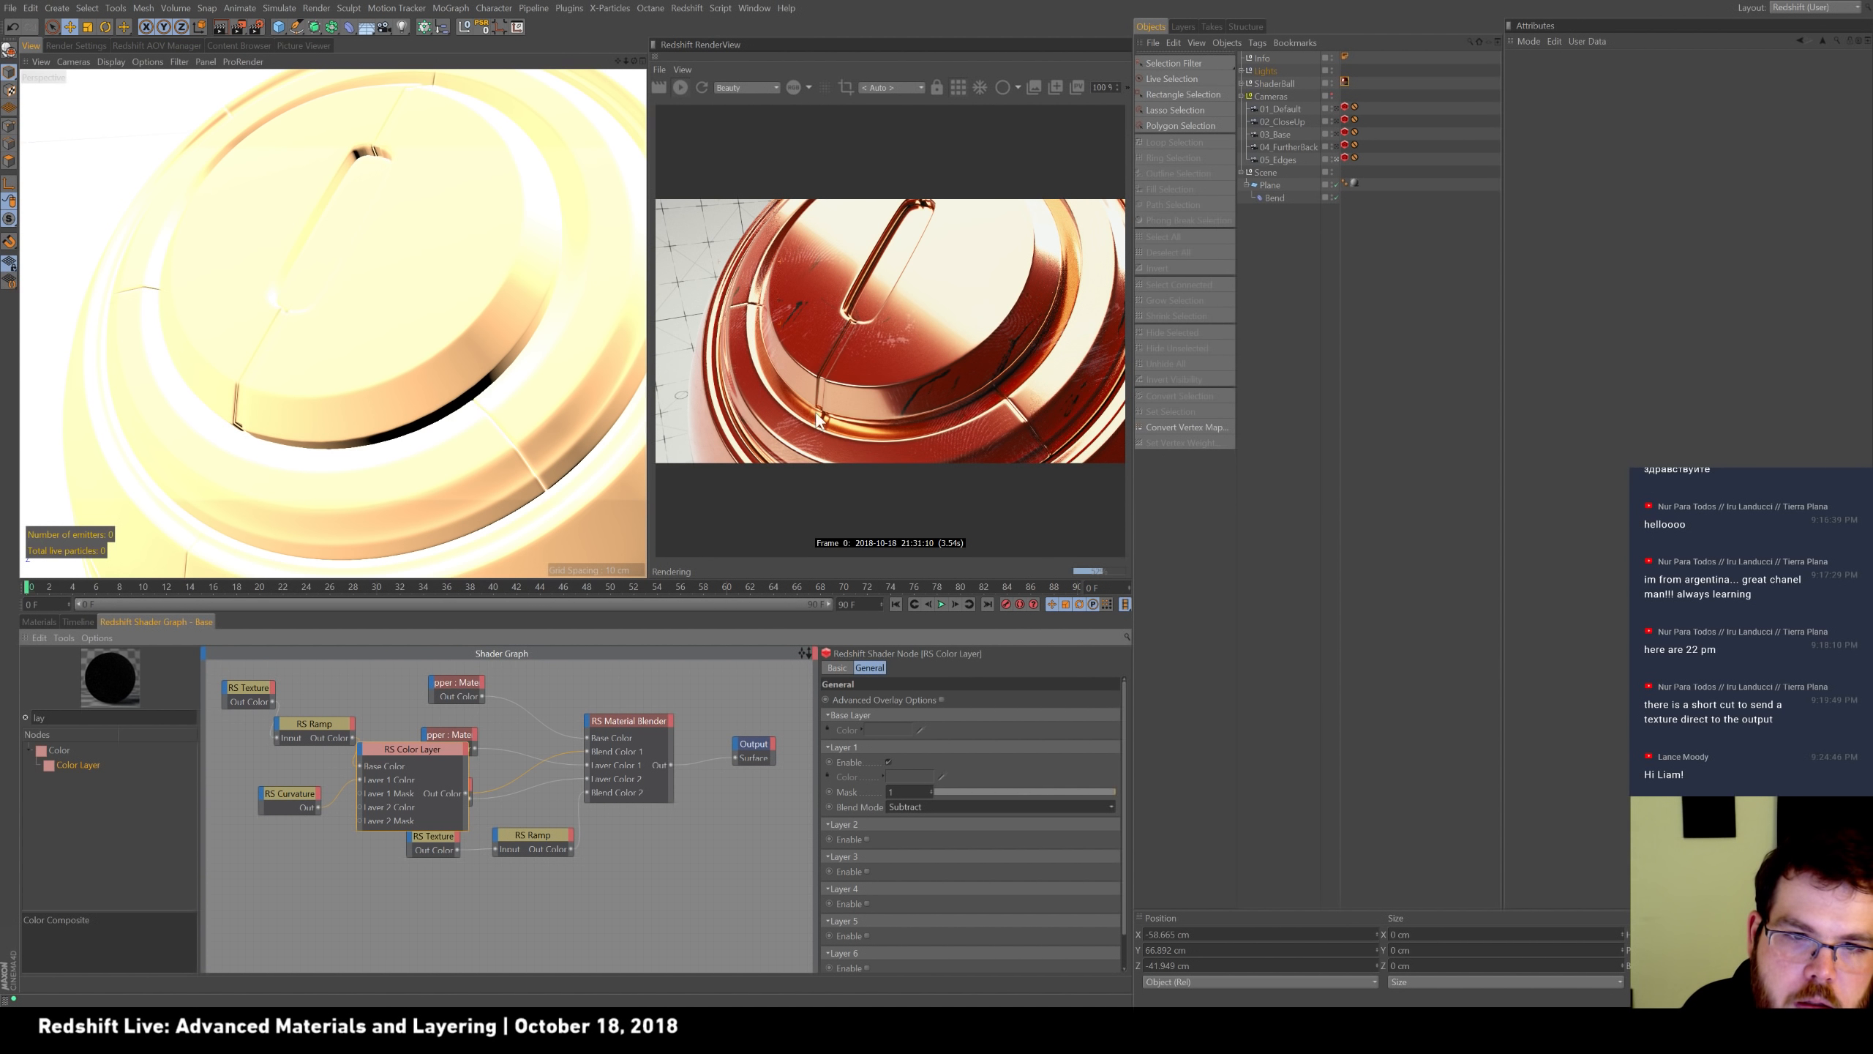
Set the Curvature node's radius to 0.1.
{"action": "left_click", "coordinate": [304, 801]}
{"action": "left_click_drag", "start_coordinate": [973, 715], "coordinate": [911, 712]}
{"action": "type", "text": ".1"}
{"action": "key", "text": "Return"}
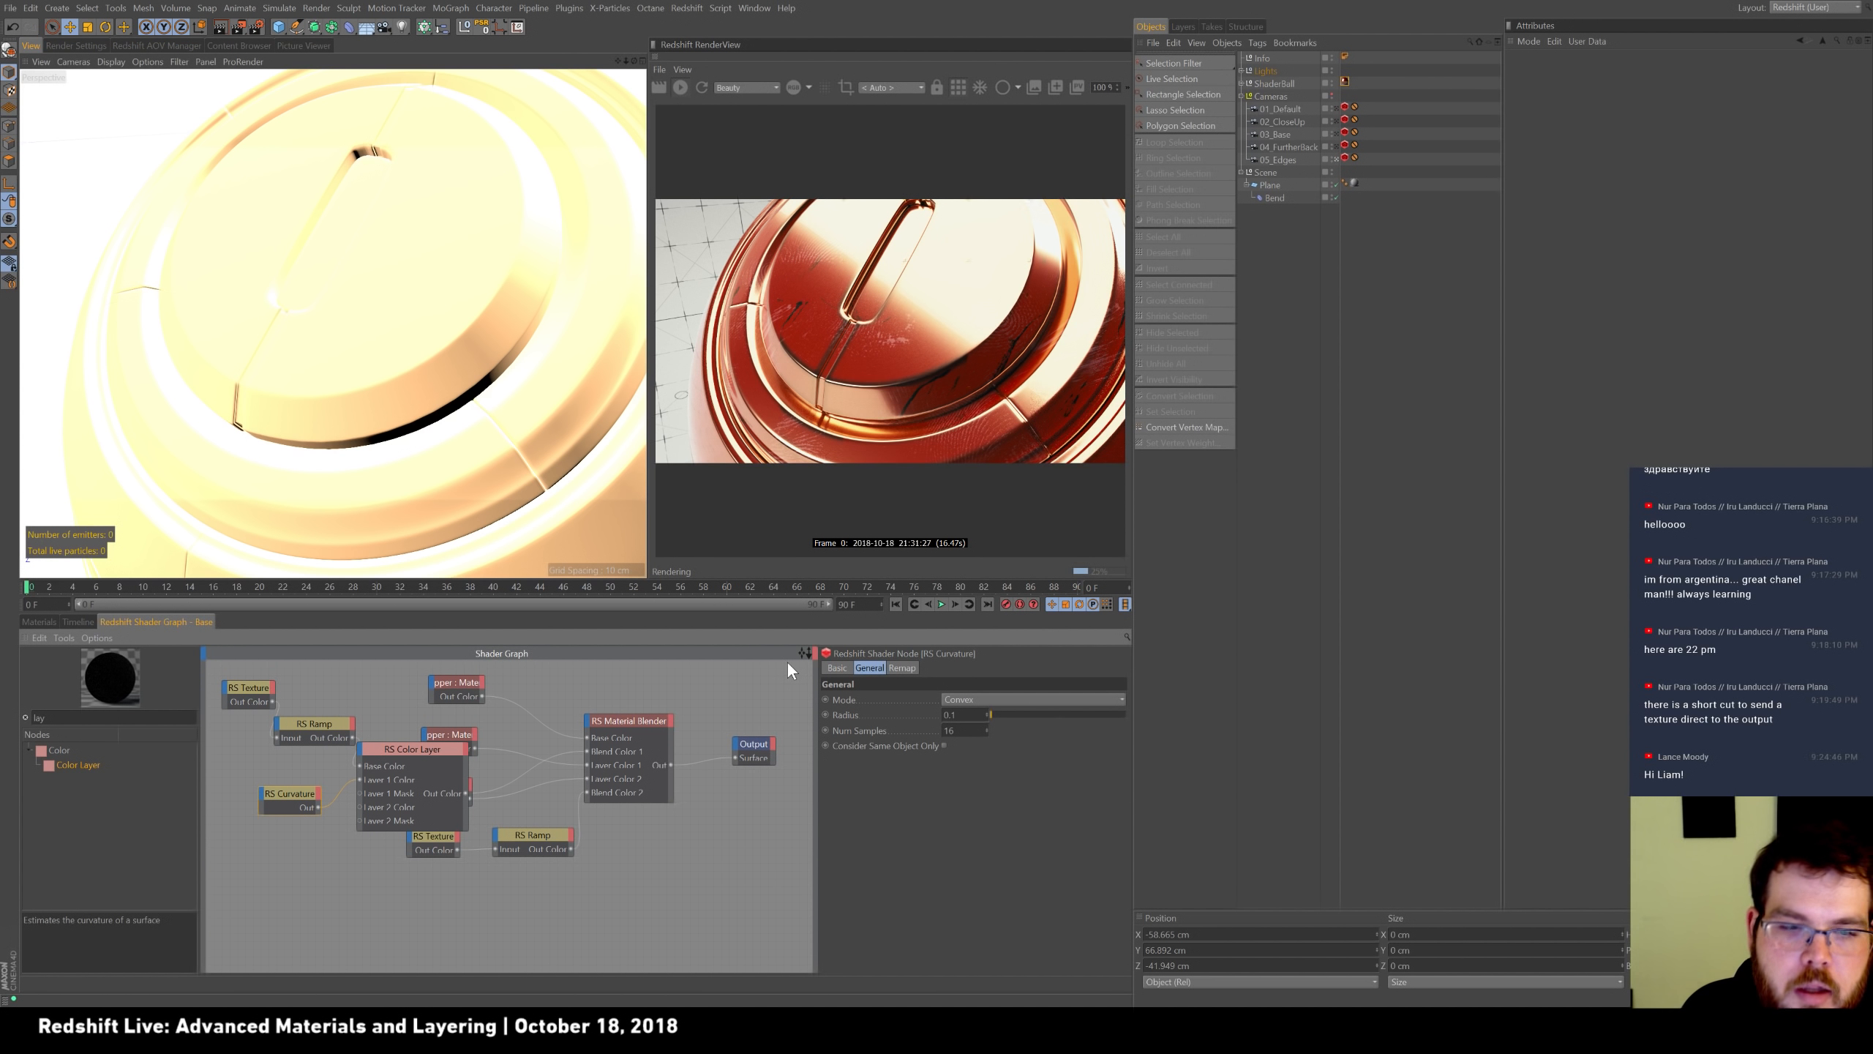
Add a Noise node with an overall scale of 8 and connect it to the Color Layer's Layer 1 Mask.
{"action": "left_click_drag", "start_coordinate": [59, 717], "coordinate": [0, 701]}
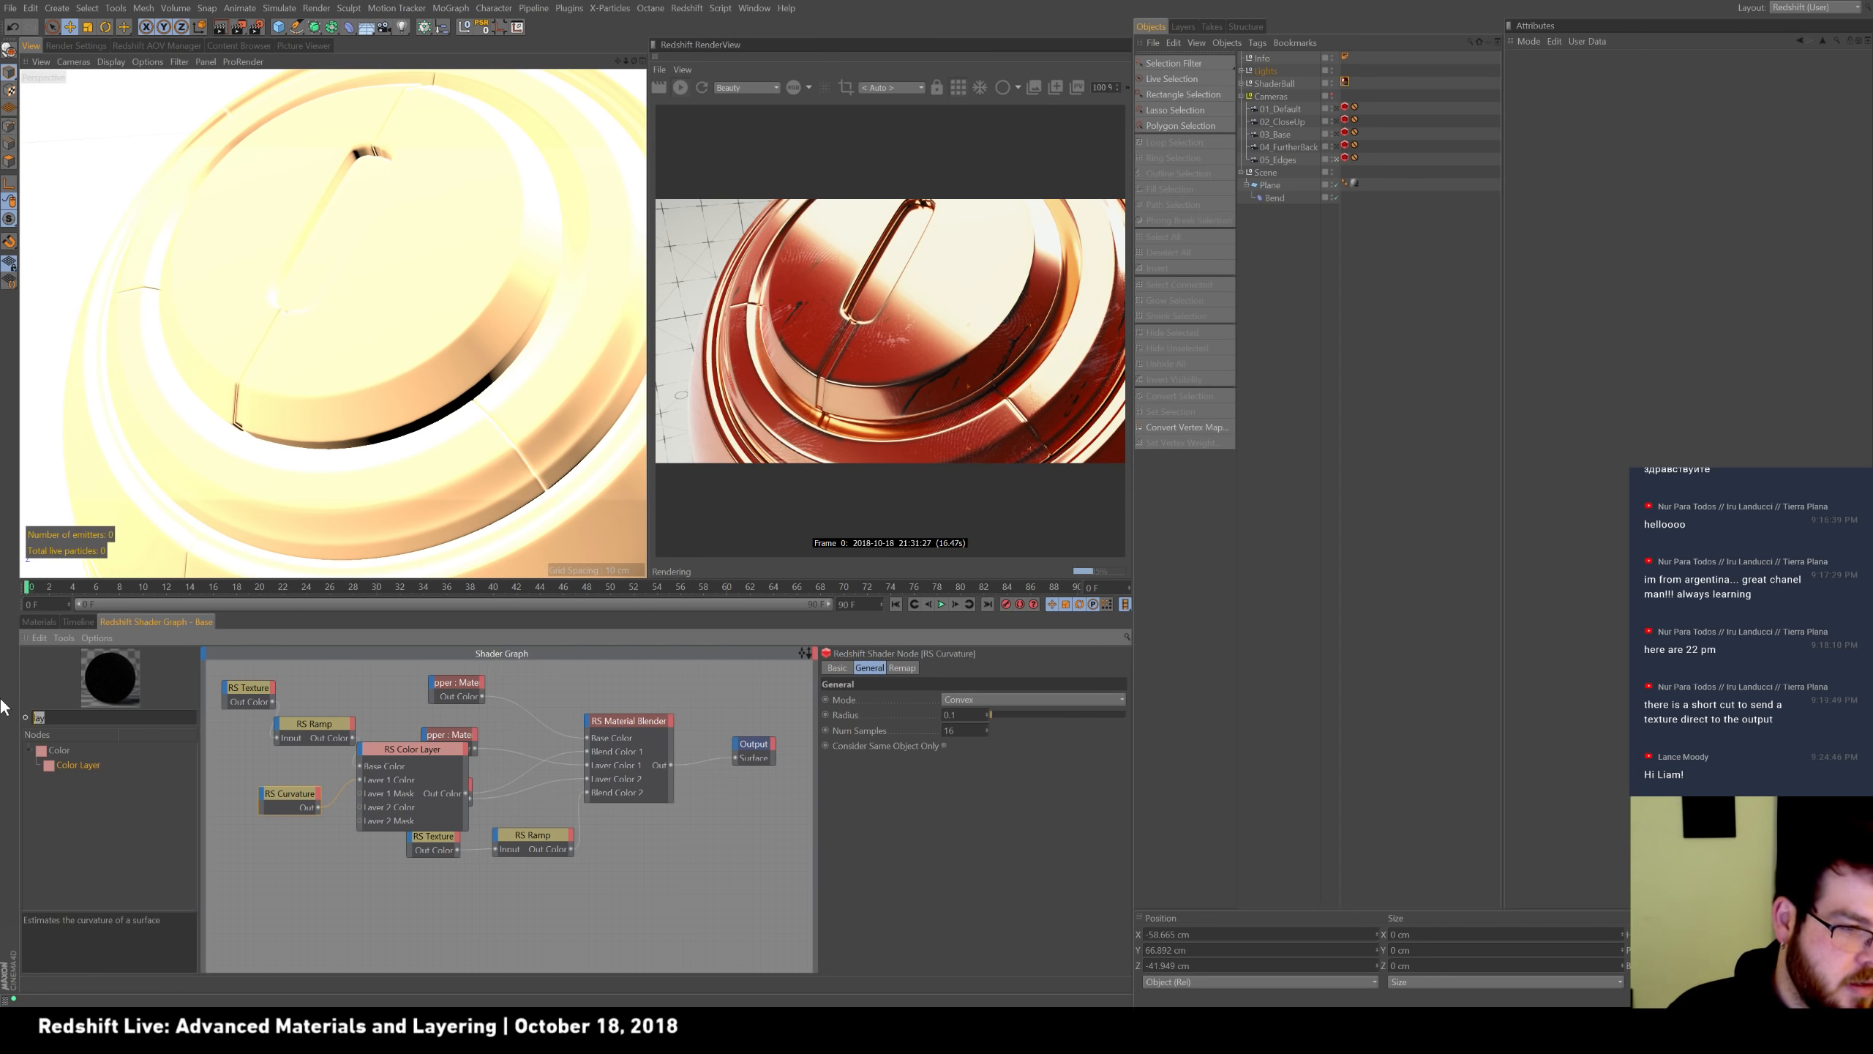
{"action": "type", "text": "noi"}
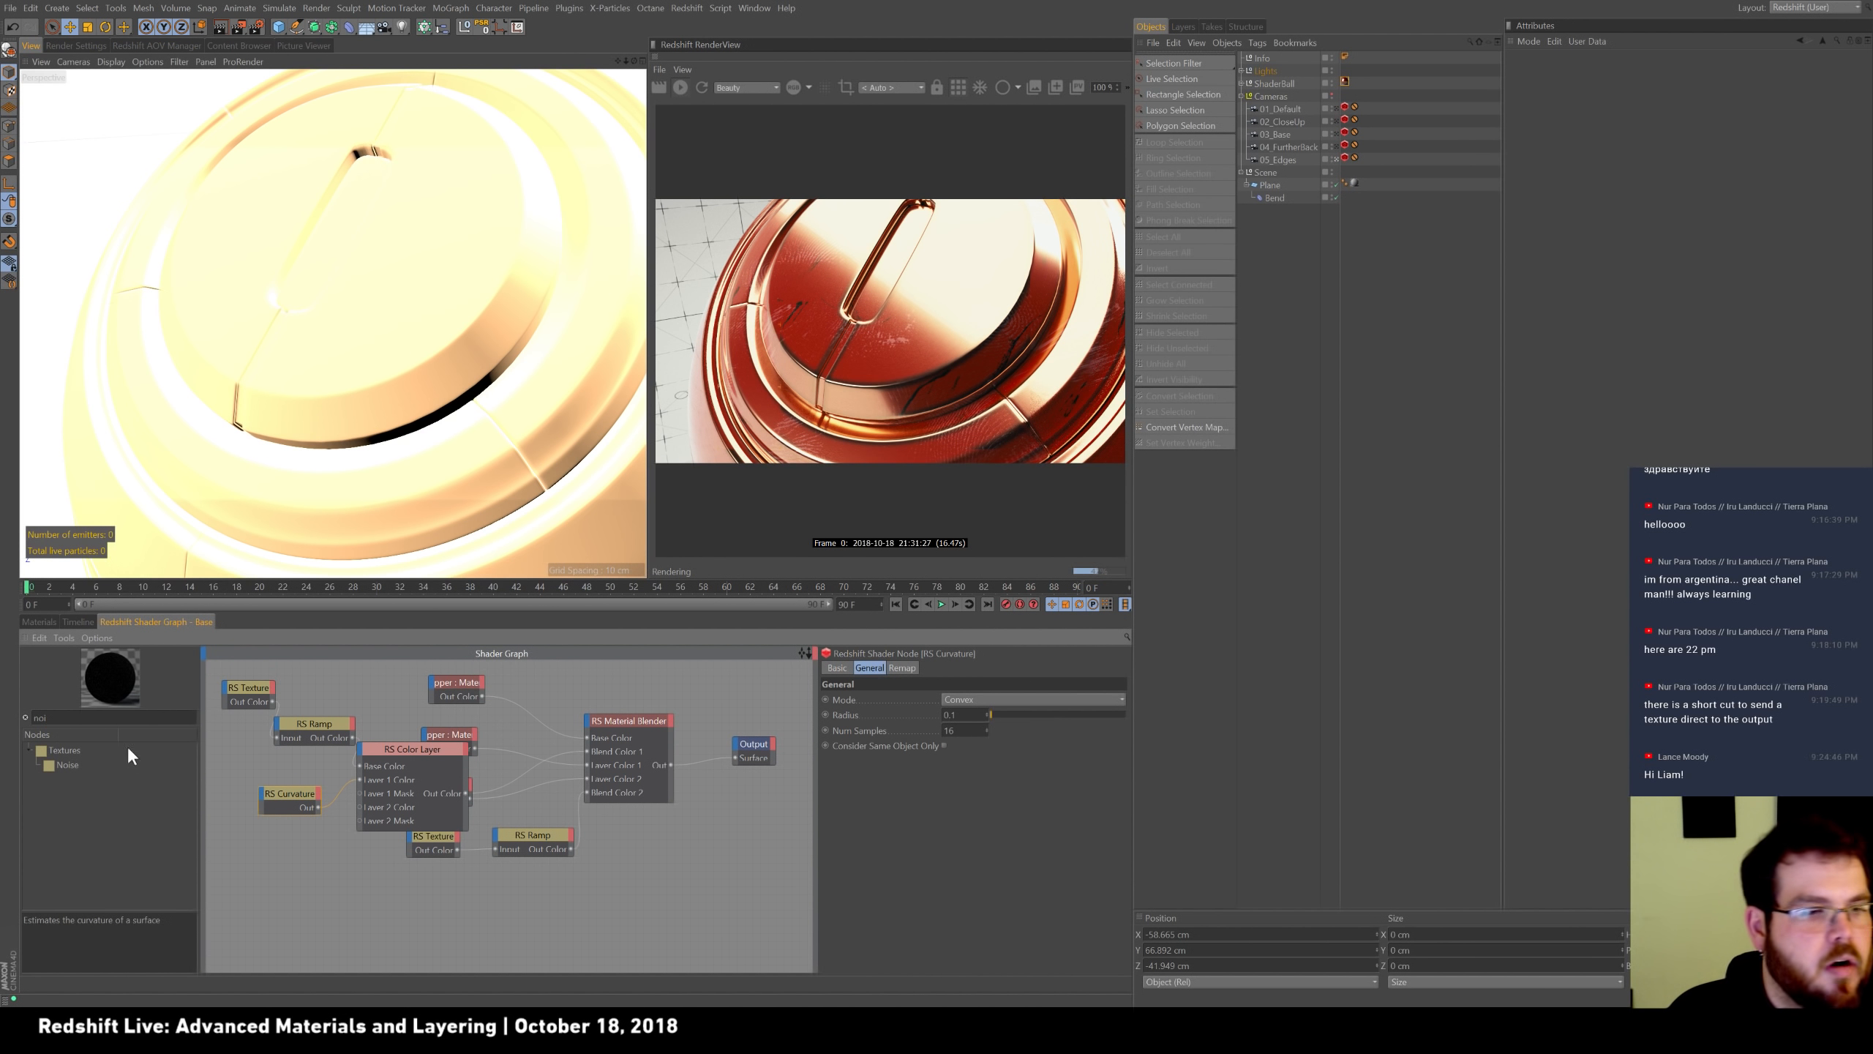
{"action": "left_click_drag", "start_coordinate": [59, 764], "coordinate": [287, 872]}
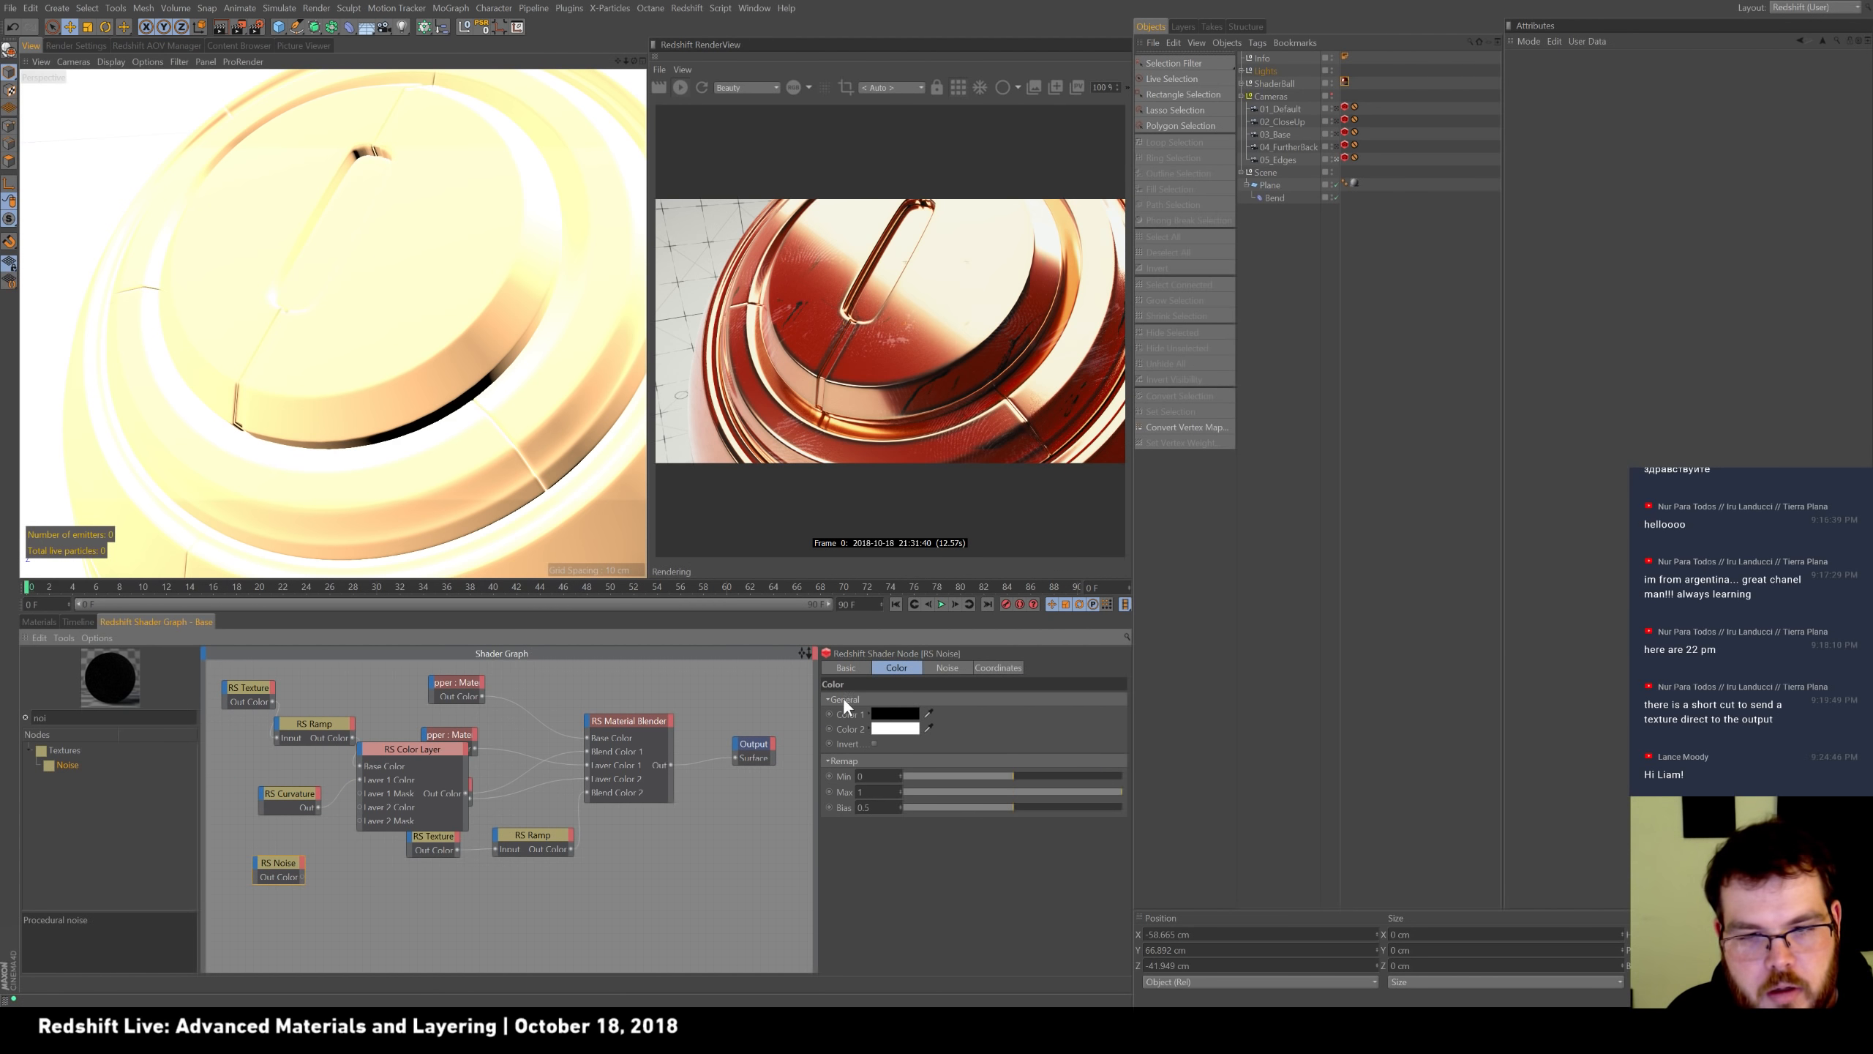
{"action": "left_click", "coordinate": [947, 668]}
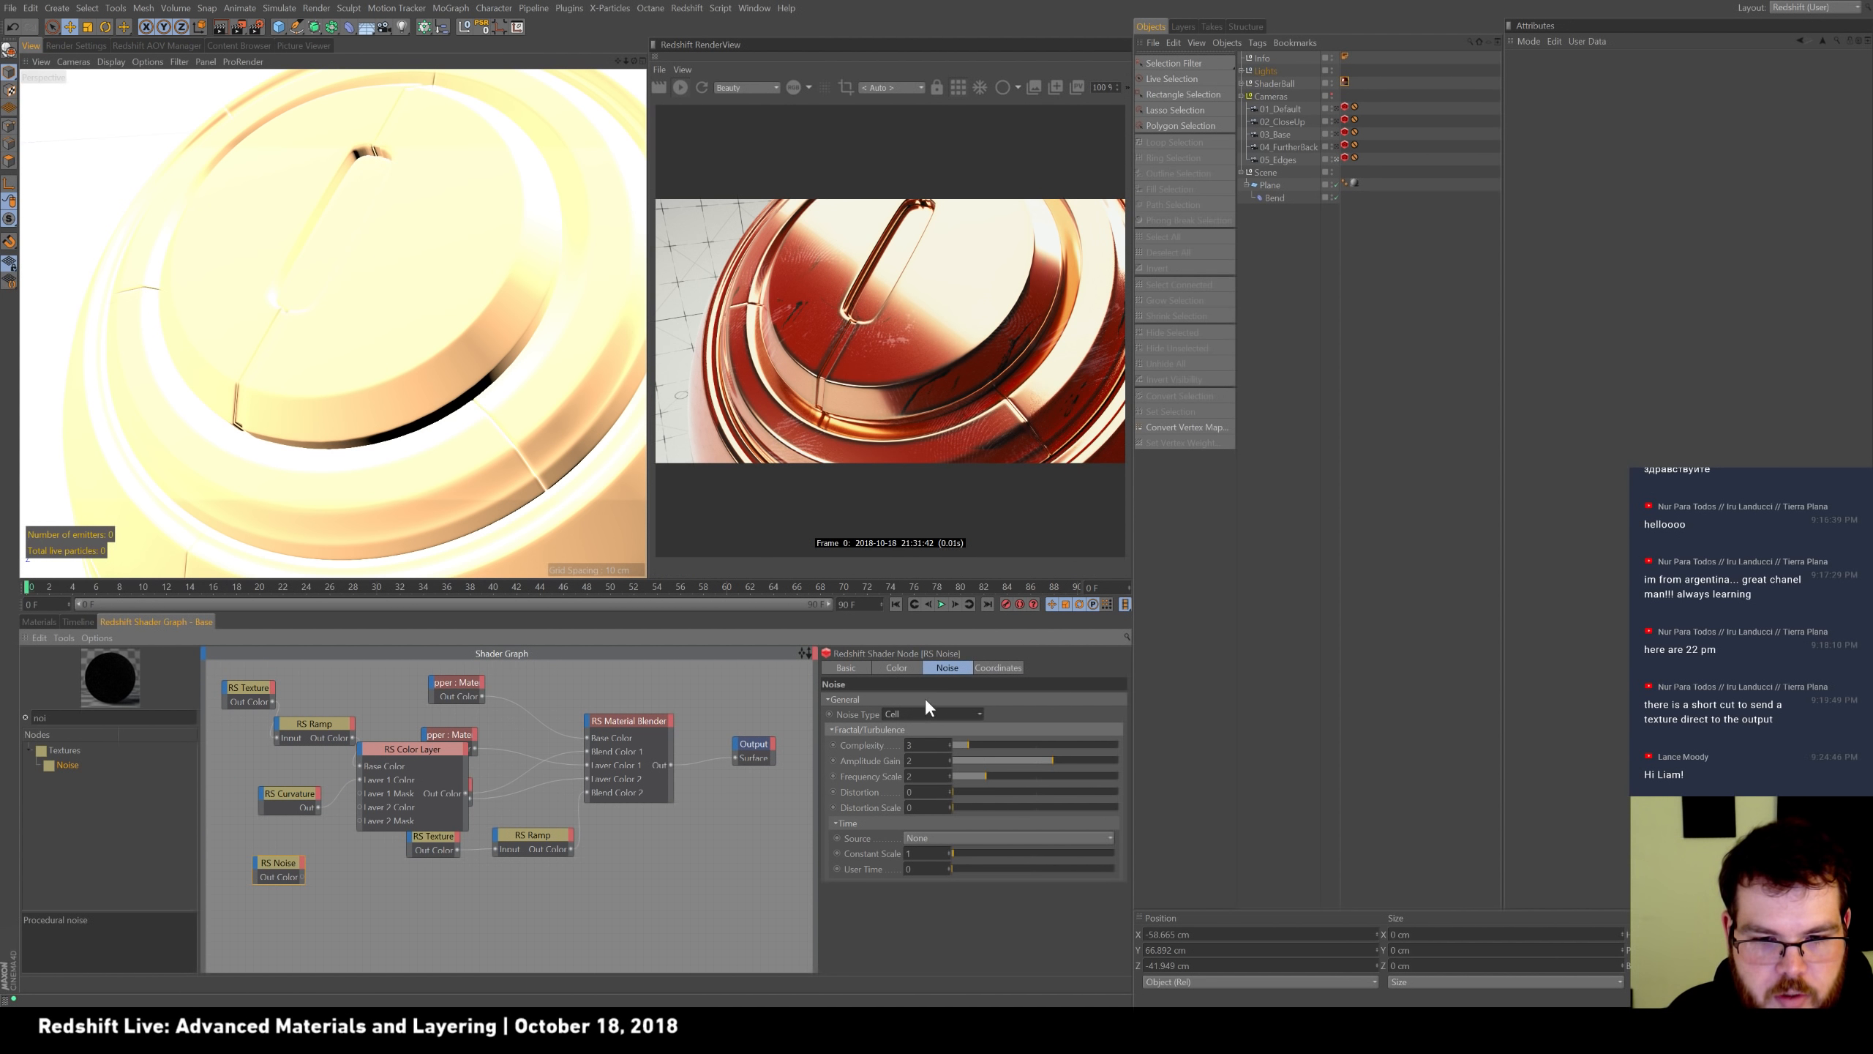
{"action": "left_click", "coordinate": [998, 668]}
{"action": "type", "text": "8"}
{"action": "key", "text": "Return"}
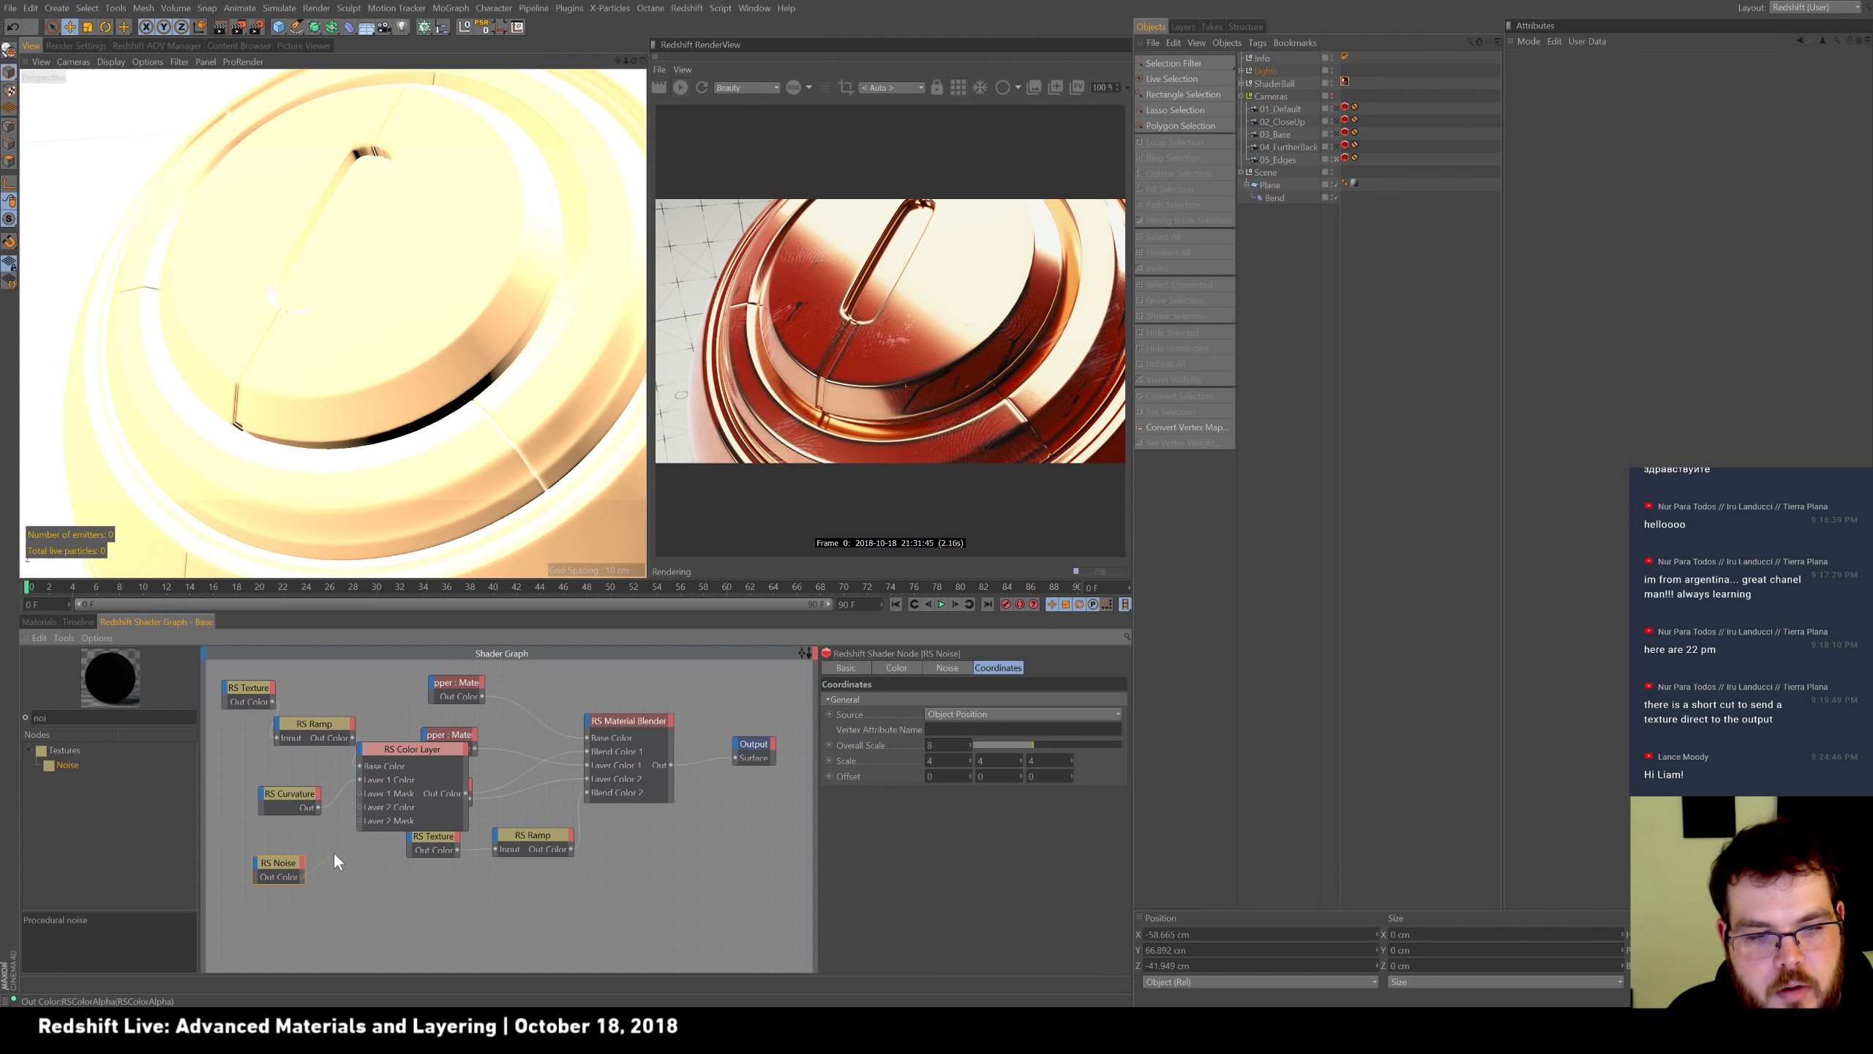
{"action": "left_click_drag", "start_coordinate": [360, 793], "coordinate": [360, 793]}
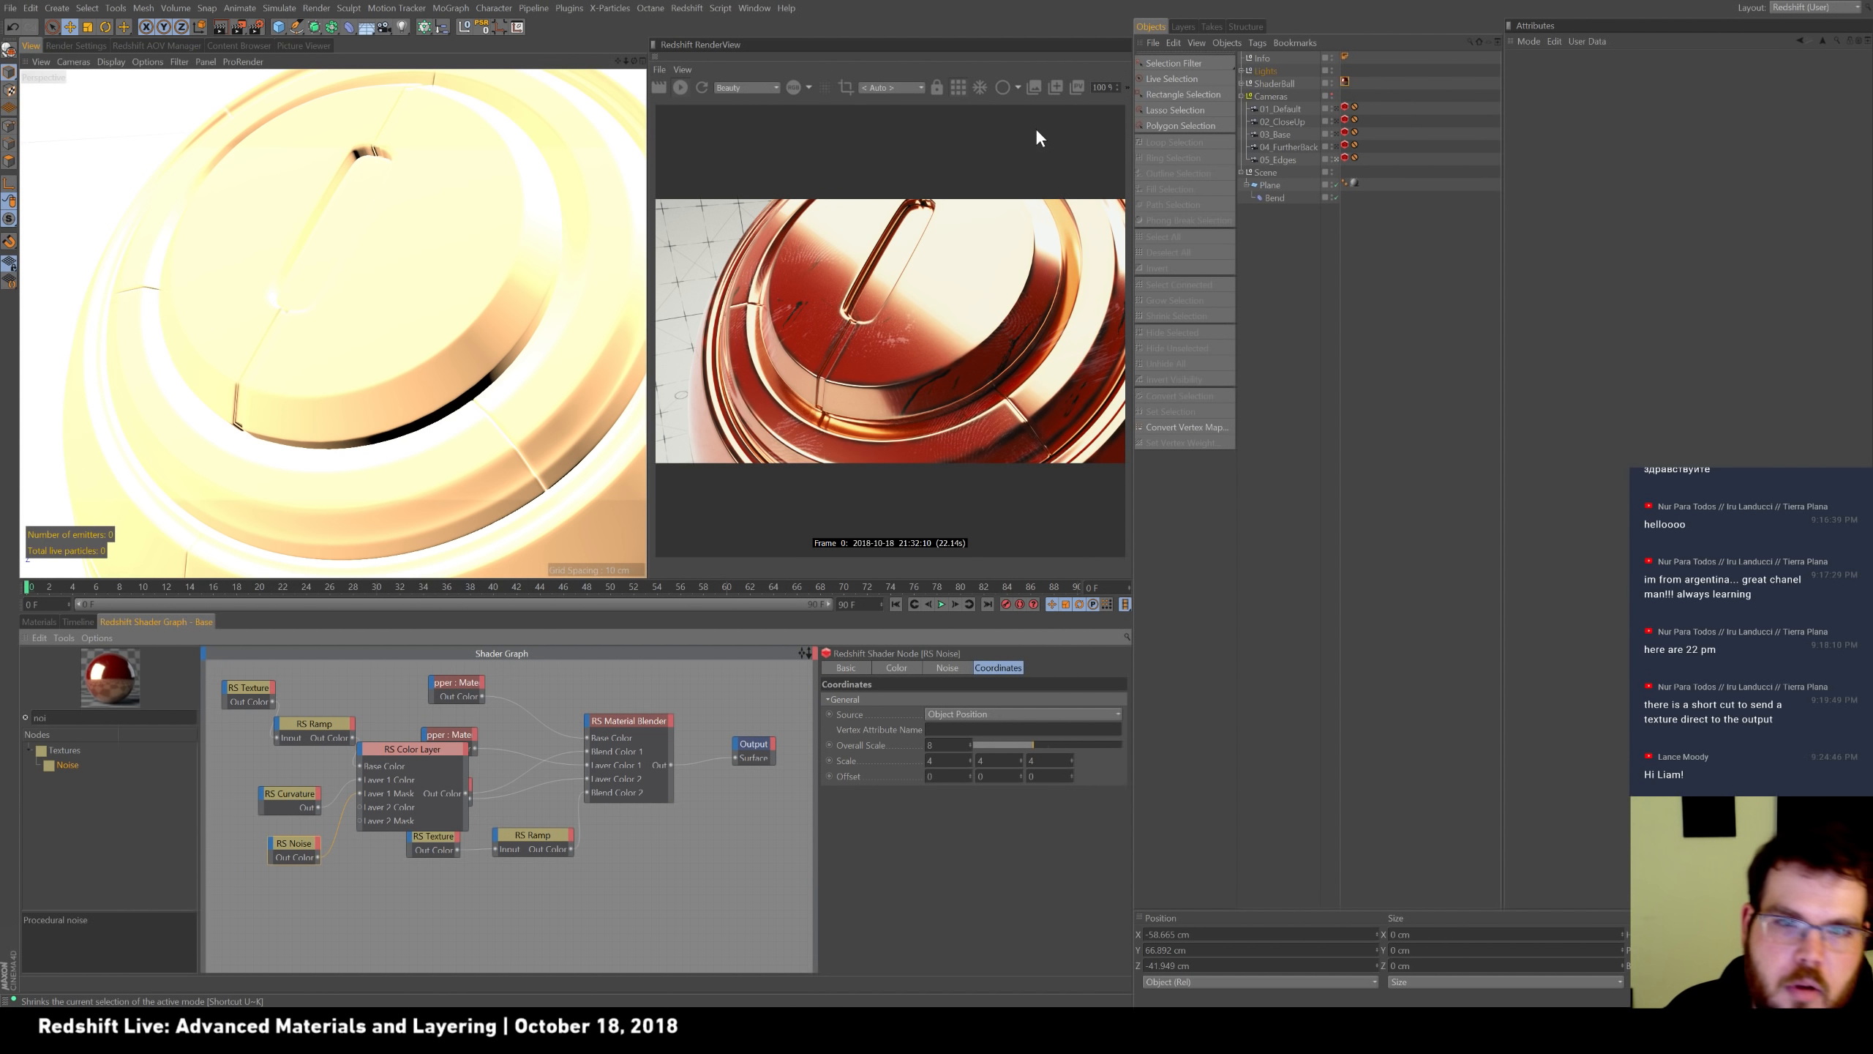
Switch the view to the 04_FurtherBack camera and render the whole shader ball in bucket mode.
{"action": "left_click", "coordinate": [1336, 134]}
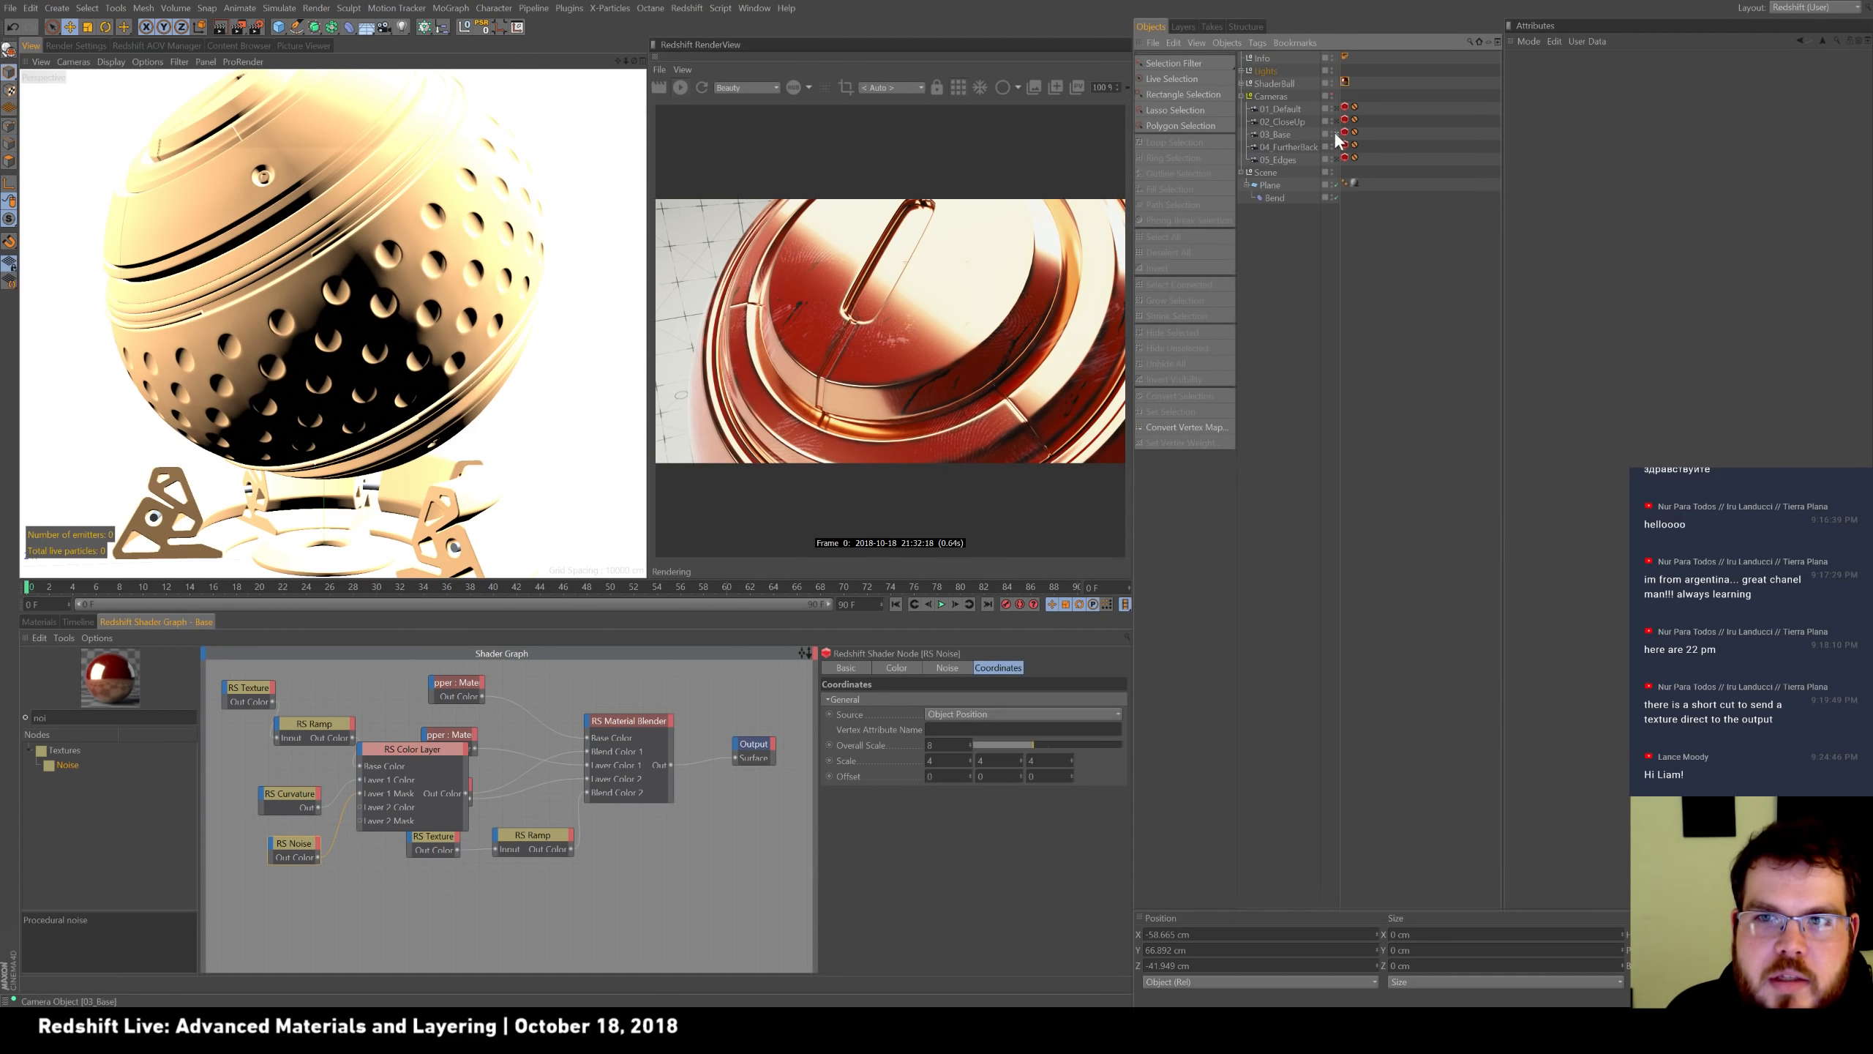
{"action": "left_click", "coordinate": [1336, 146]}
{"action": "left_click", "coordinate": [1338, 148]}
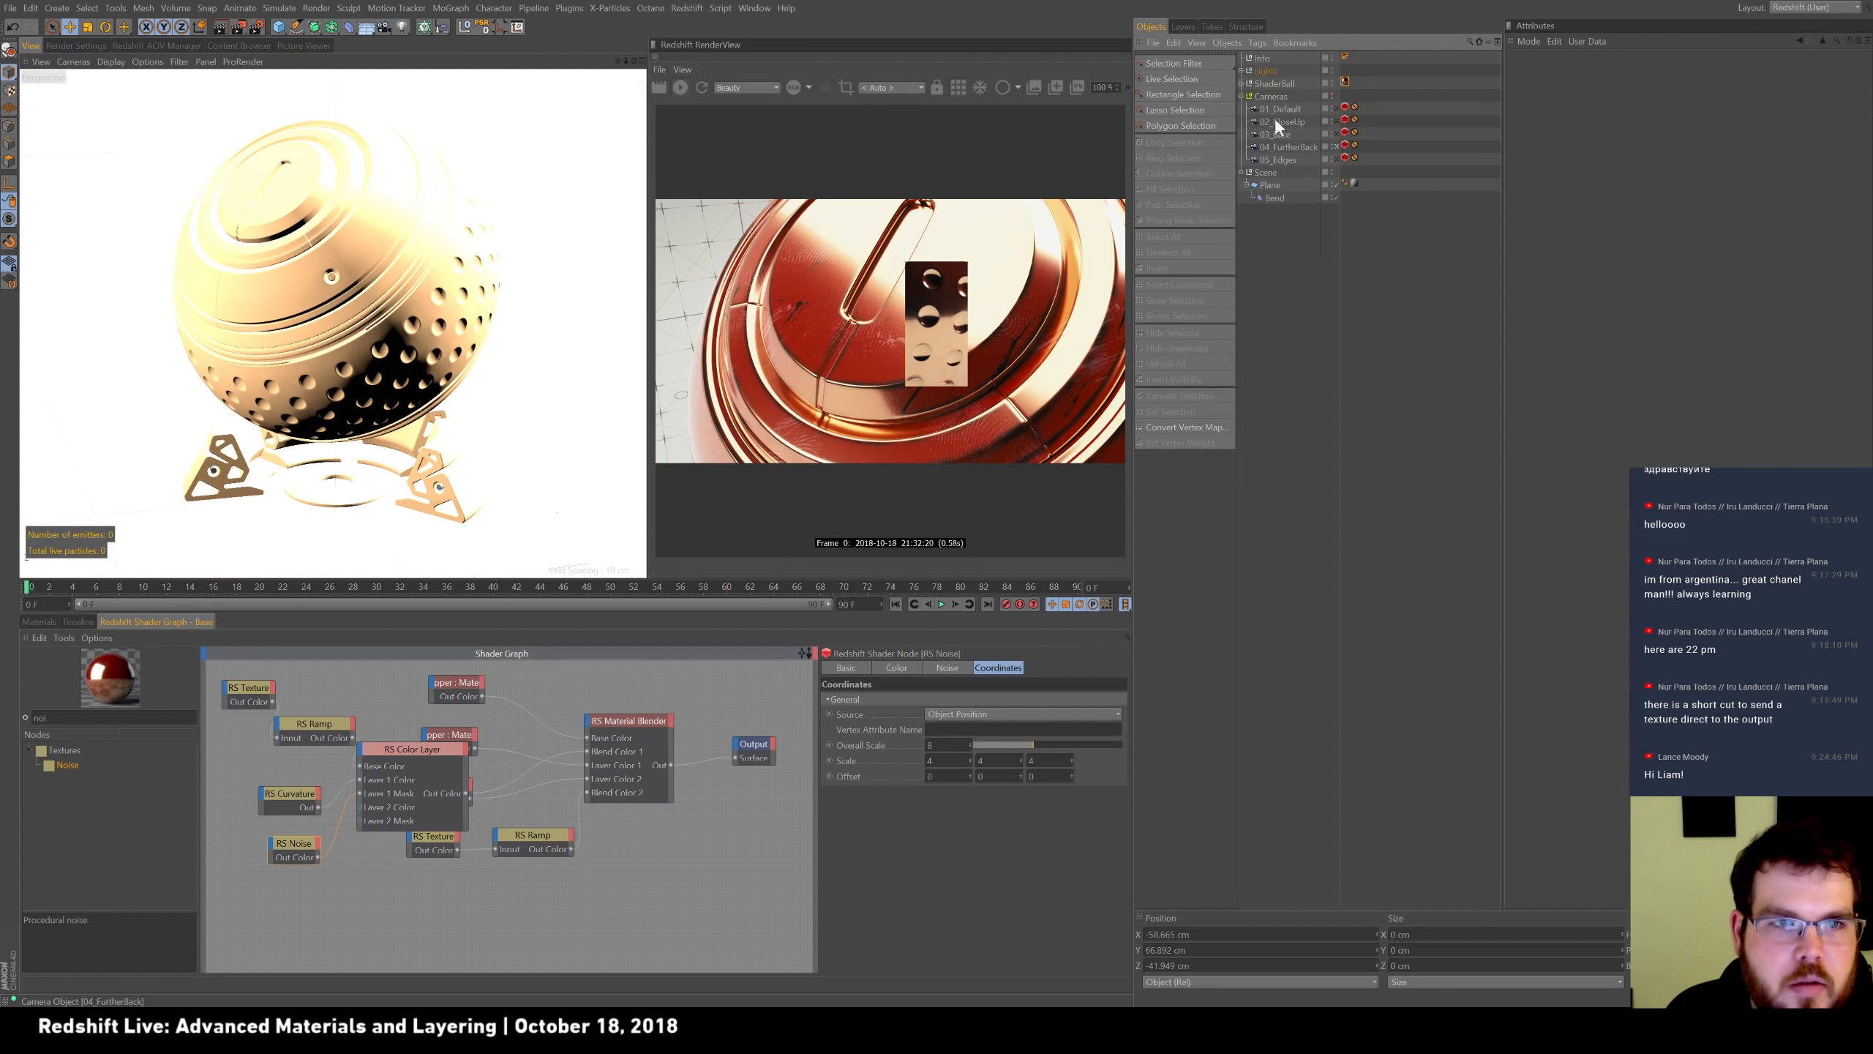
{"action": "left_click", "coordinate": [959, 87]}
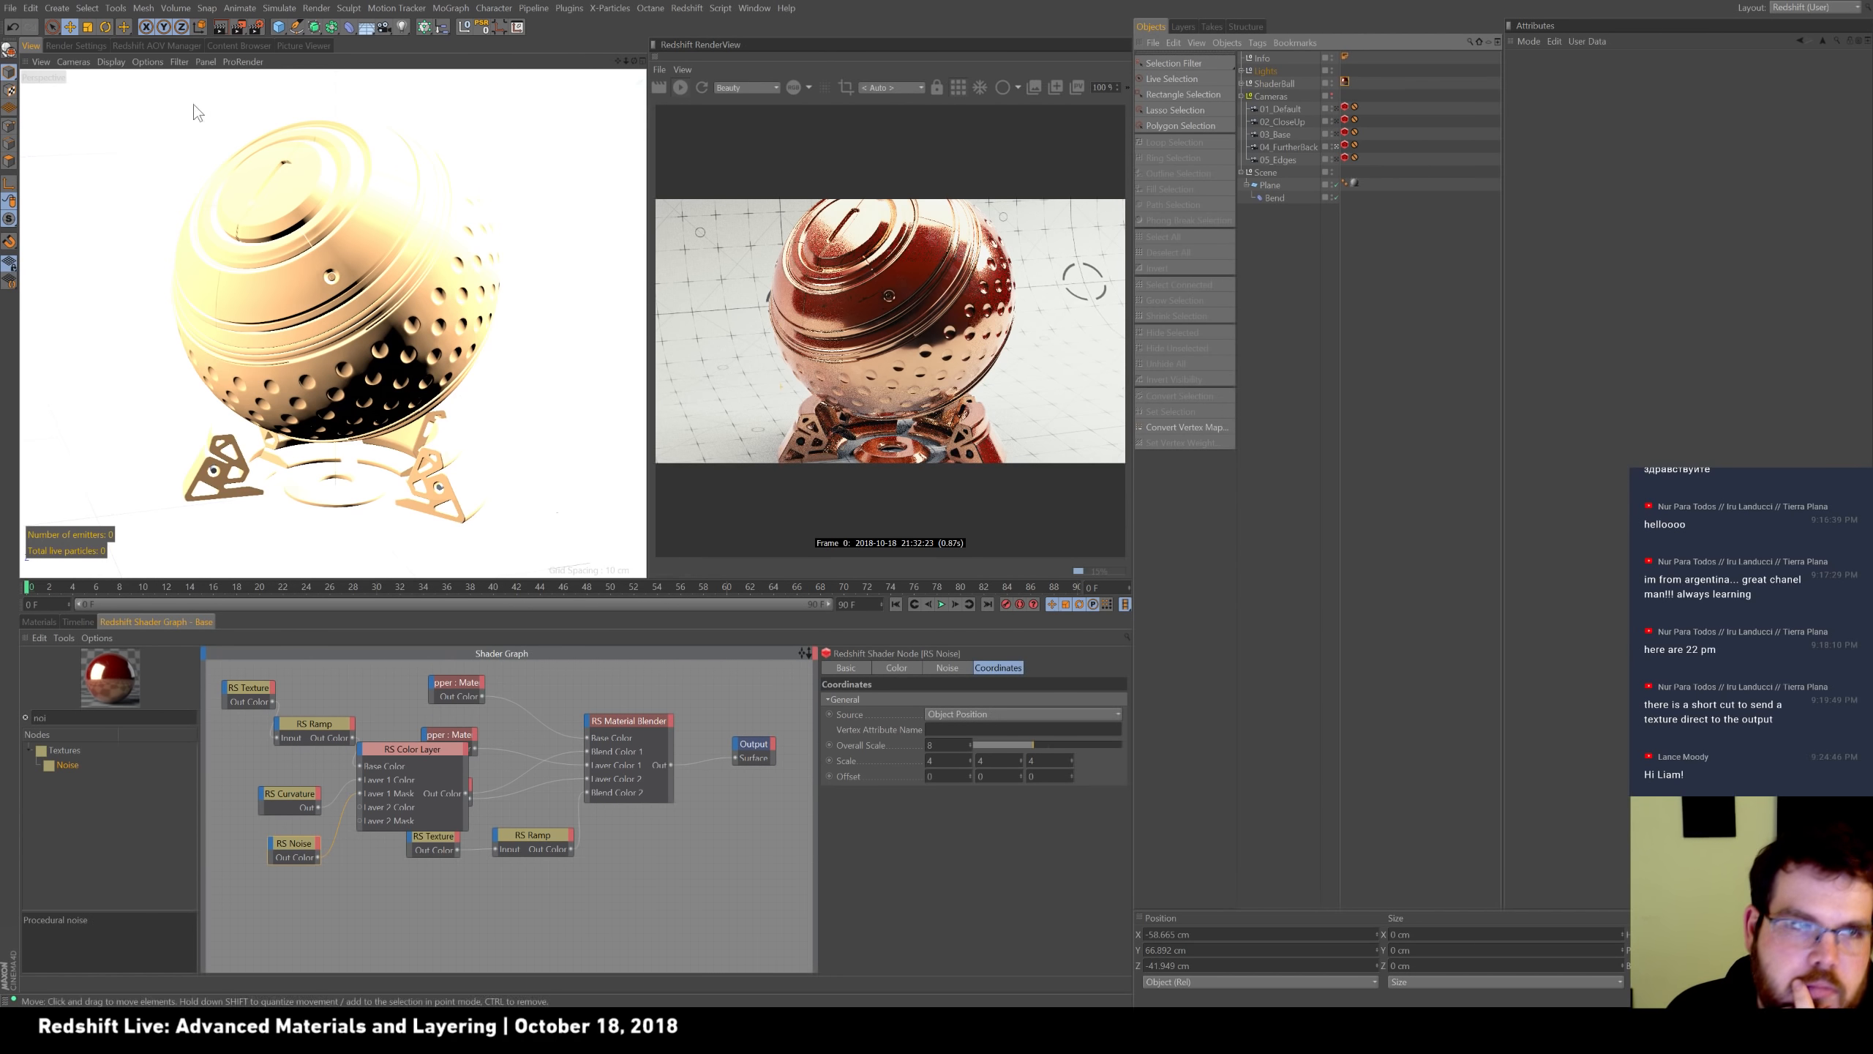
Enter 64 for the sampling setting in Redshift's basic render settings and return to the viewport.
{"action": "left_click", "coordinate": [79, 43]}
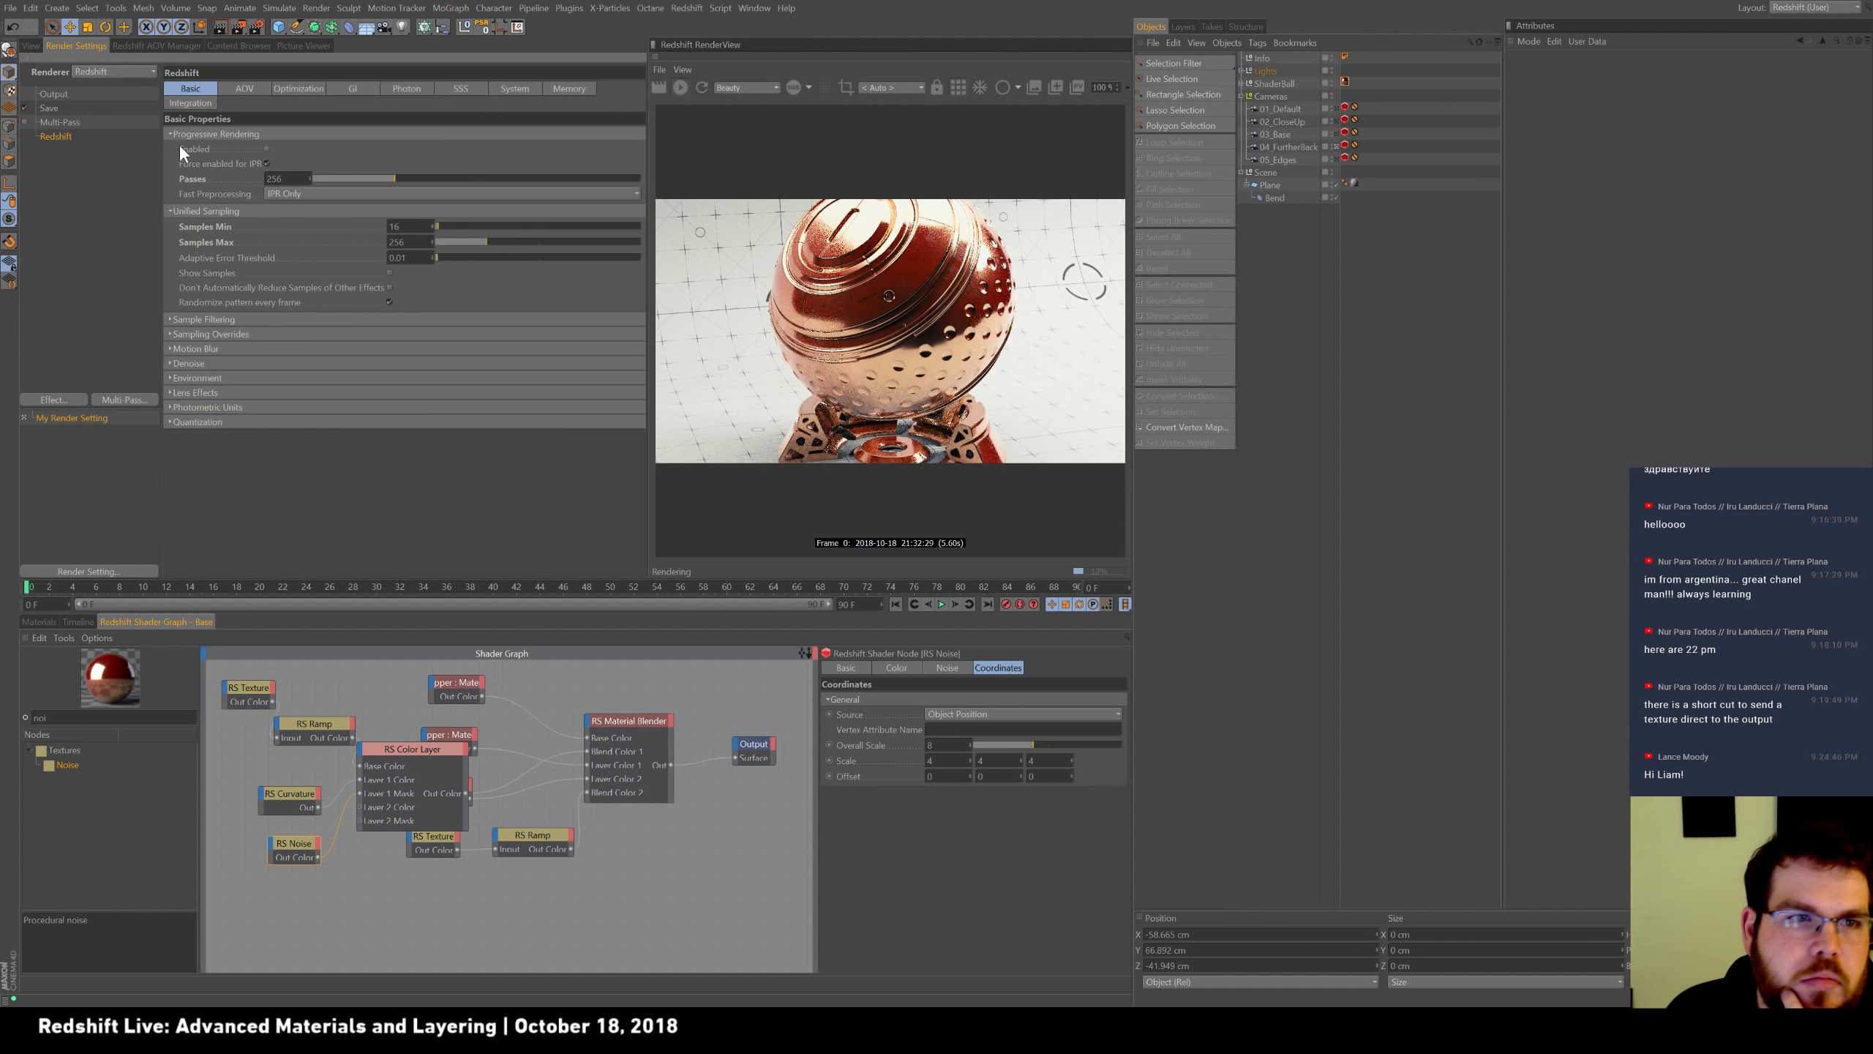
{"action": "type", "text": "64"}
{"action": "key", "text": "Return"}
{"action": "left_click", "coordinate": [30, 46]}
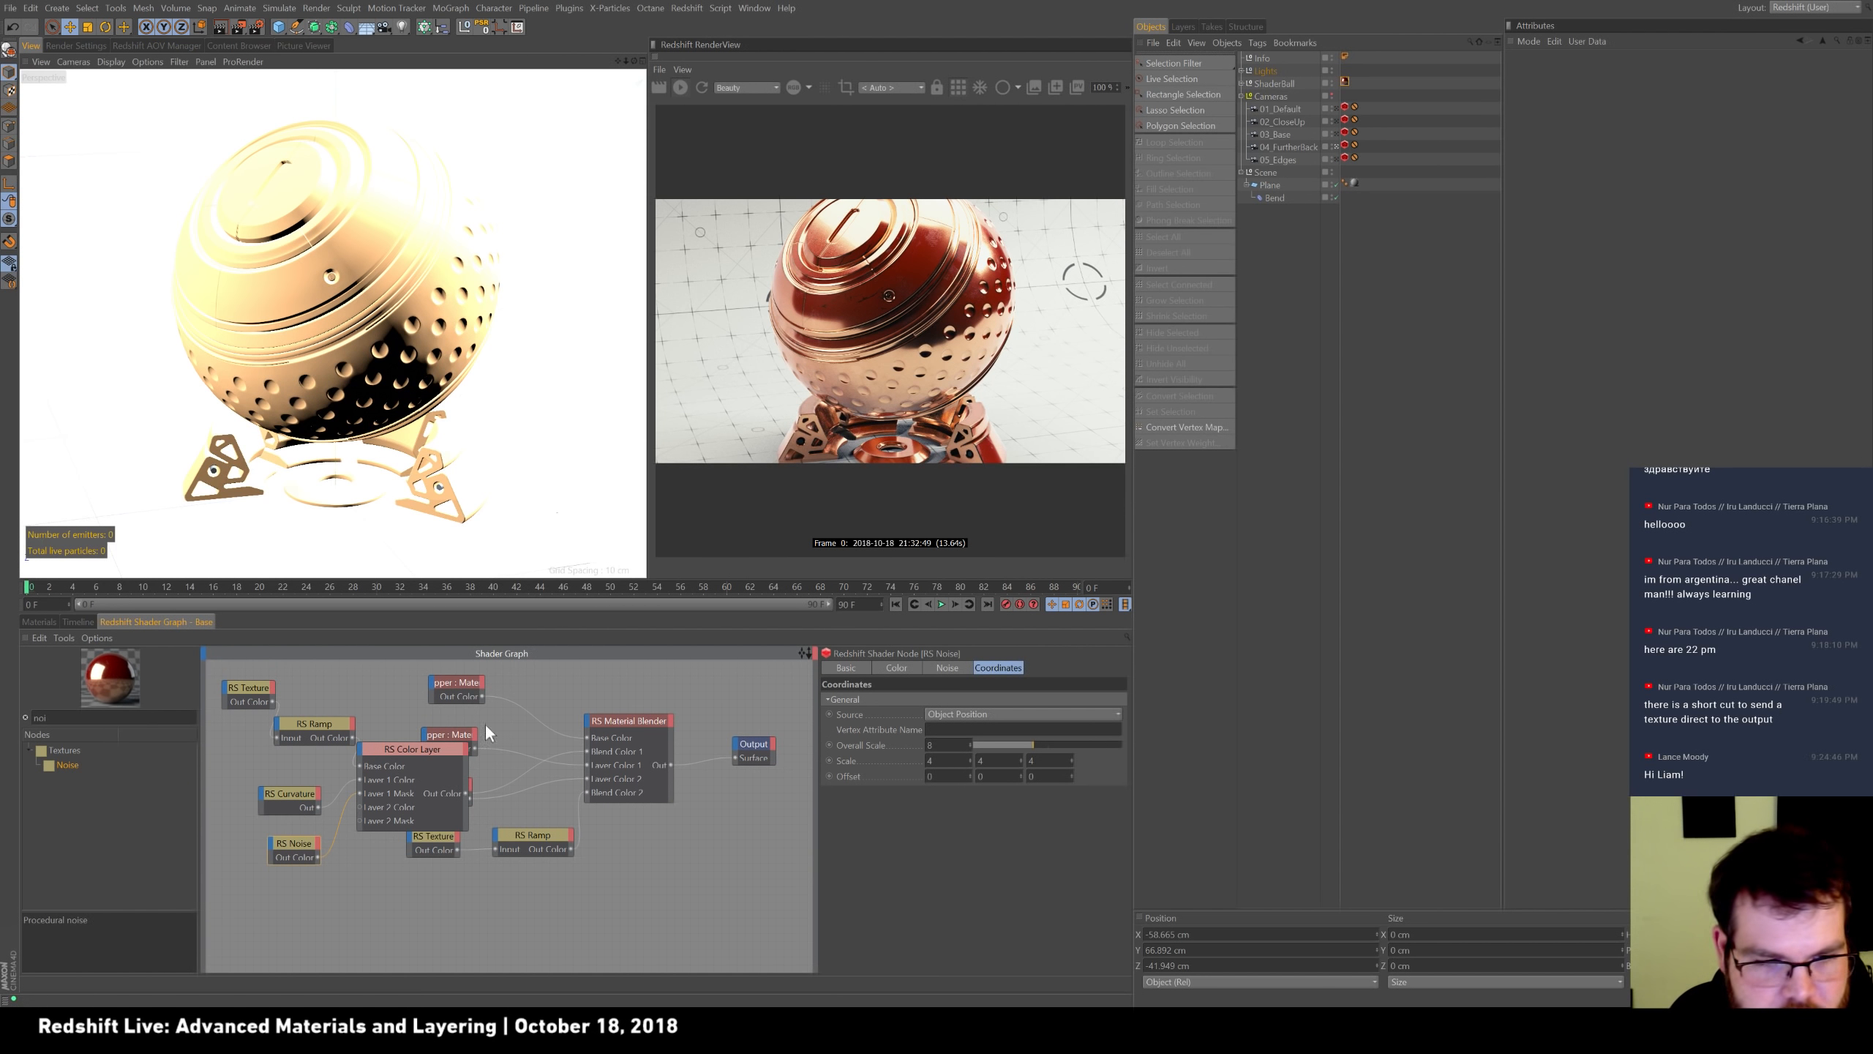
Spread out the first Texture and Ramp, Curvature, Noise and Color Layer nodes so they no longer overlap.
{"action": "mouse_move", "coordinate": [418, 750]}
{"action": "left_mouse_down"}
{"action": "mouse_move", "coordinate": [417, 884]}
{"action": "mouse_move", "coordinate": [391, 740]}
{"action": "left_mouse_up"}
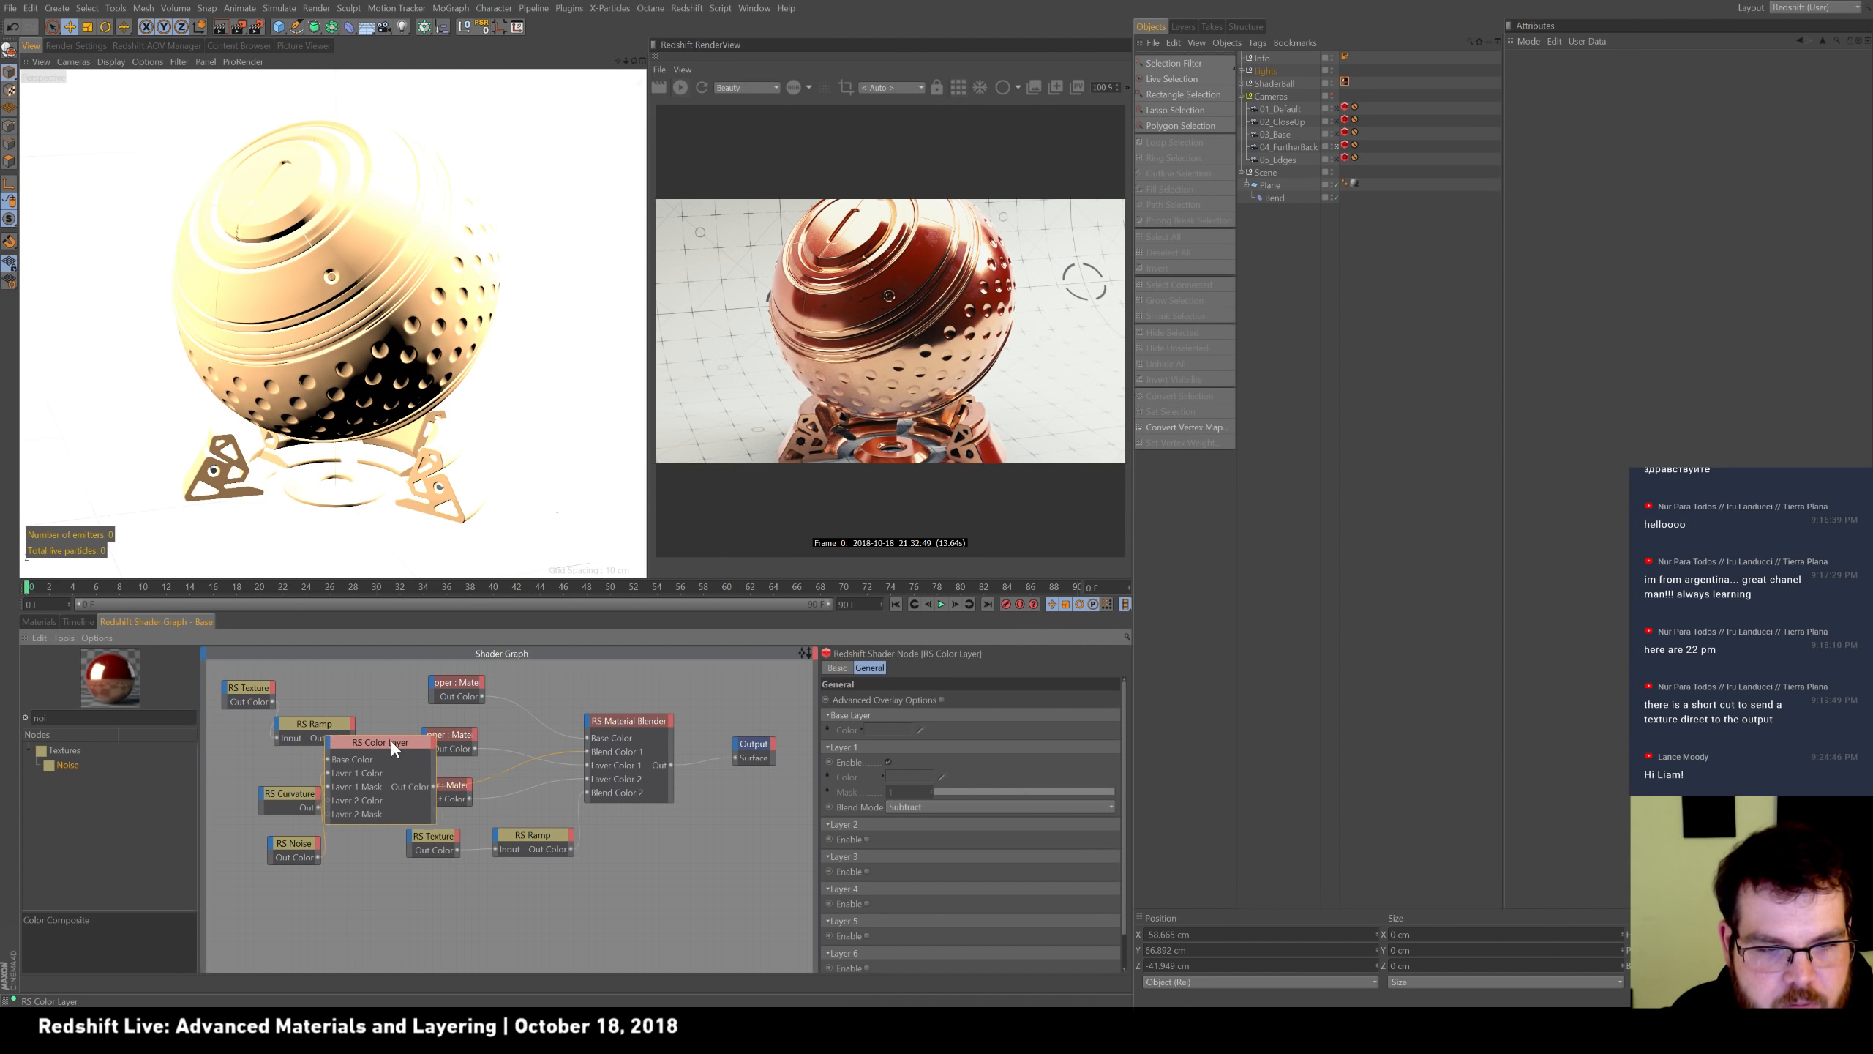
{"action": "middle_click_drag", "start_coordinate": [485, 800], "coordinate": [669, 811]}
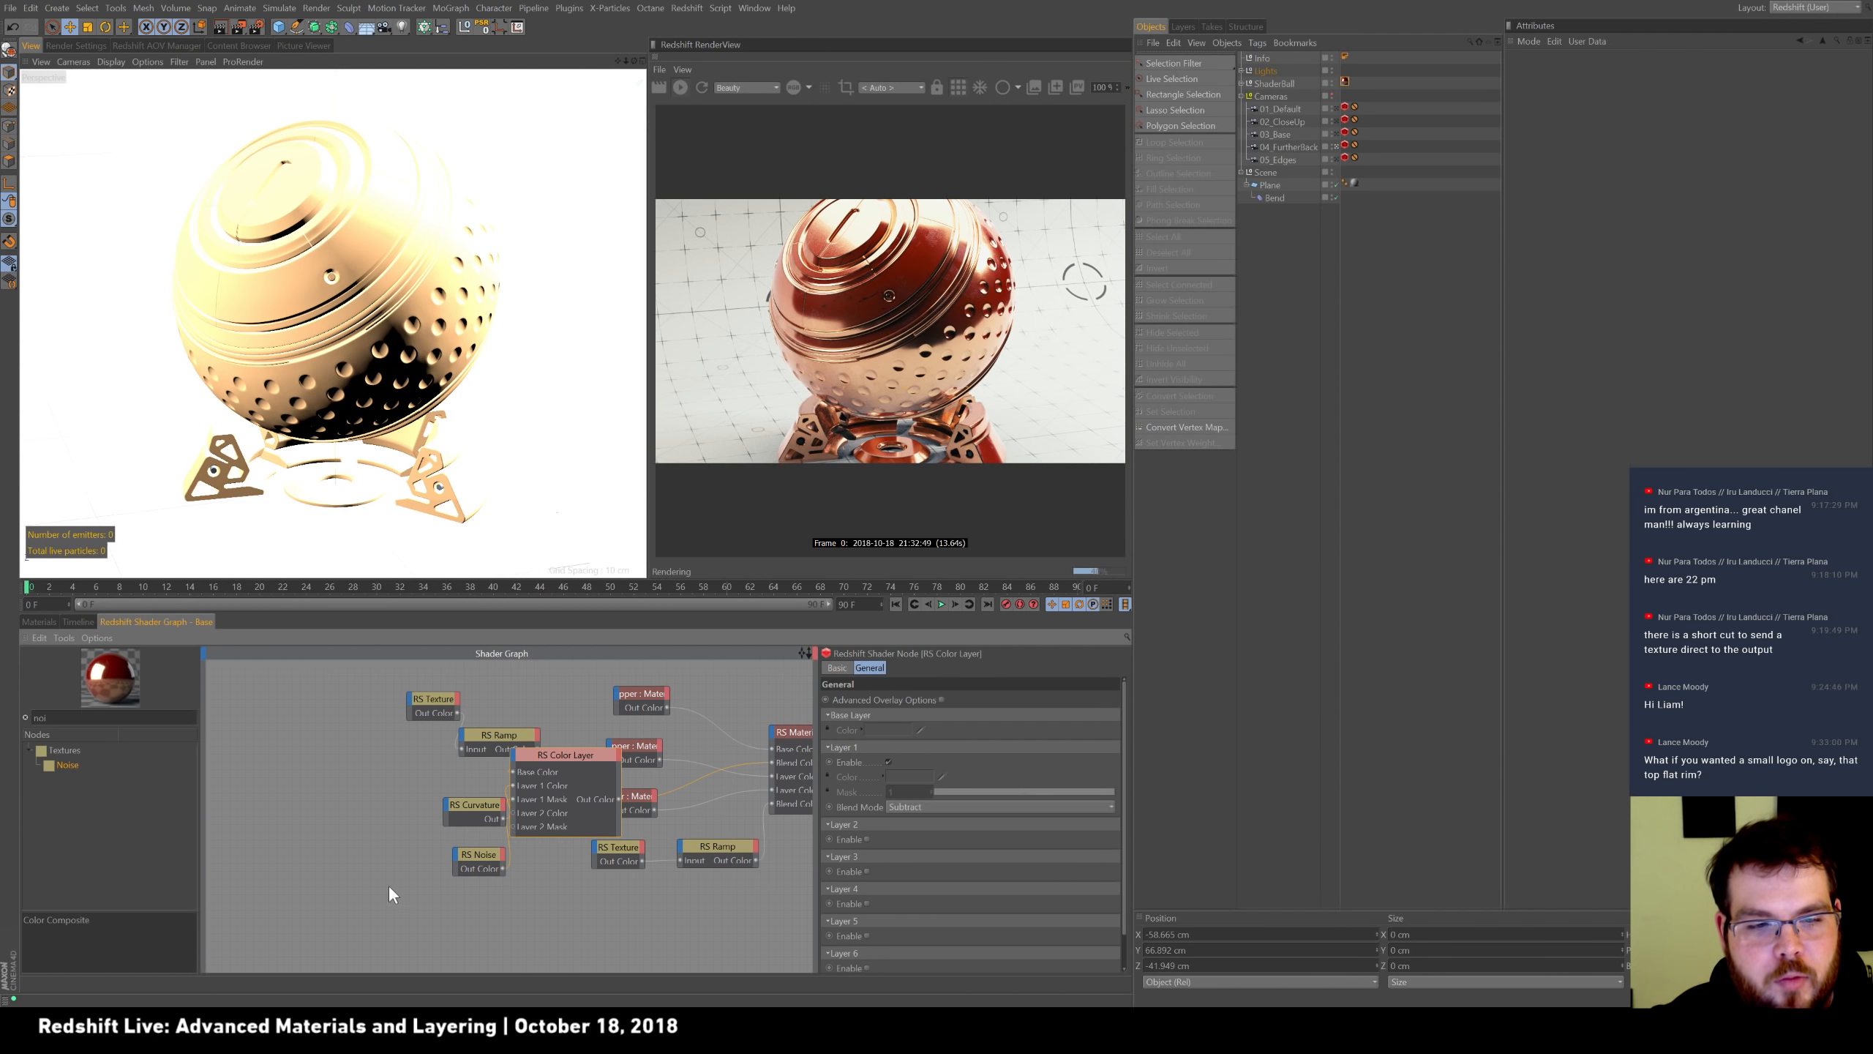
{"action": "left_click_drag", "start_coordinate": [432, 705], "coordinate": [287, 723]}
{"action": "left_click_drag", "start_coordinate": [489, 737], "coordinate": [384, 733]}
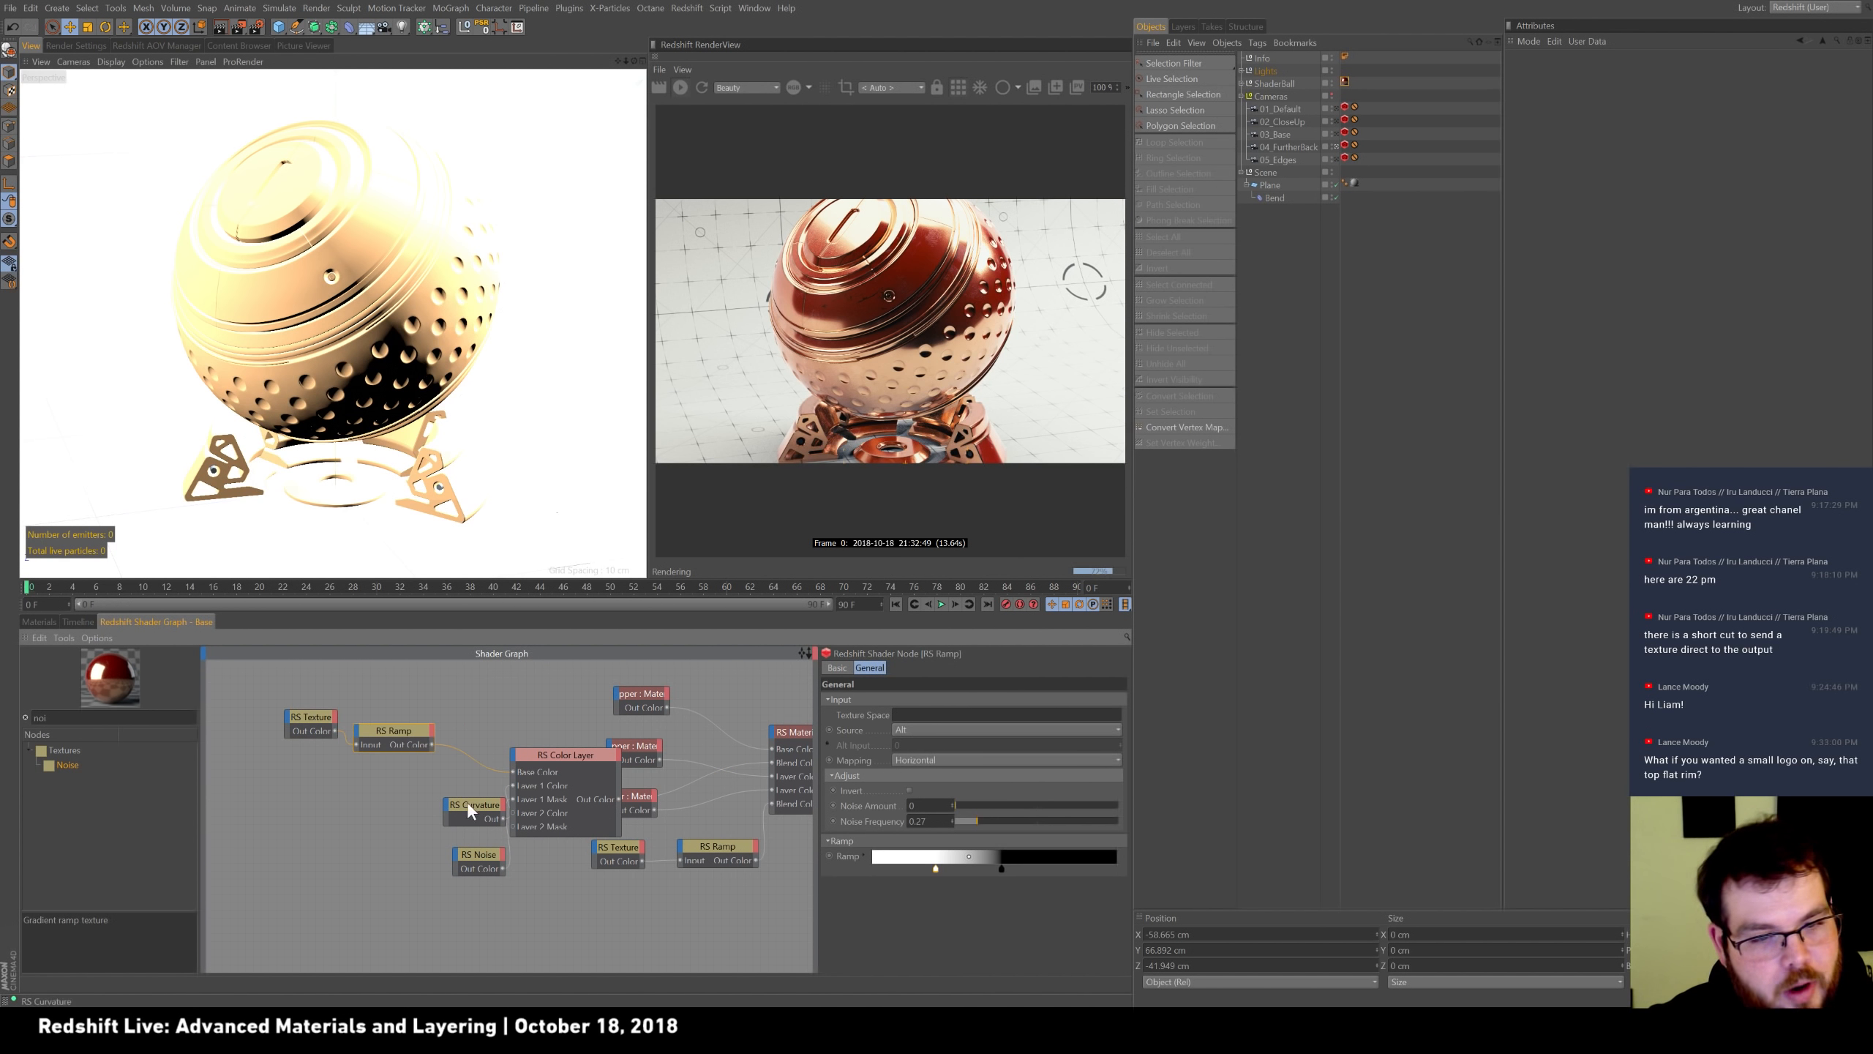
{"action": "left_click_drag", "start_coordinate": [468, 852], "coordinate": [323, 818]}
{"action": "left_click_drag", "start_coordinate": [555, 756], "coordinate": [455, 796]}
{"action": "left_click_drag", "start_coordinate": [303, 719], "coordinate": [250, 724]}
{"action": "left_click_drag", "start_coordinate": [382, 730], "coordinate": [301, 739]}
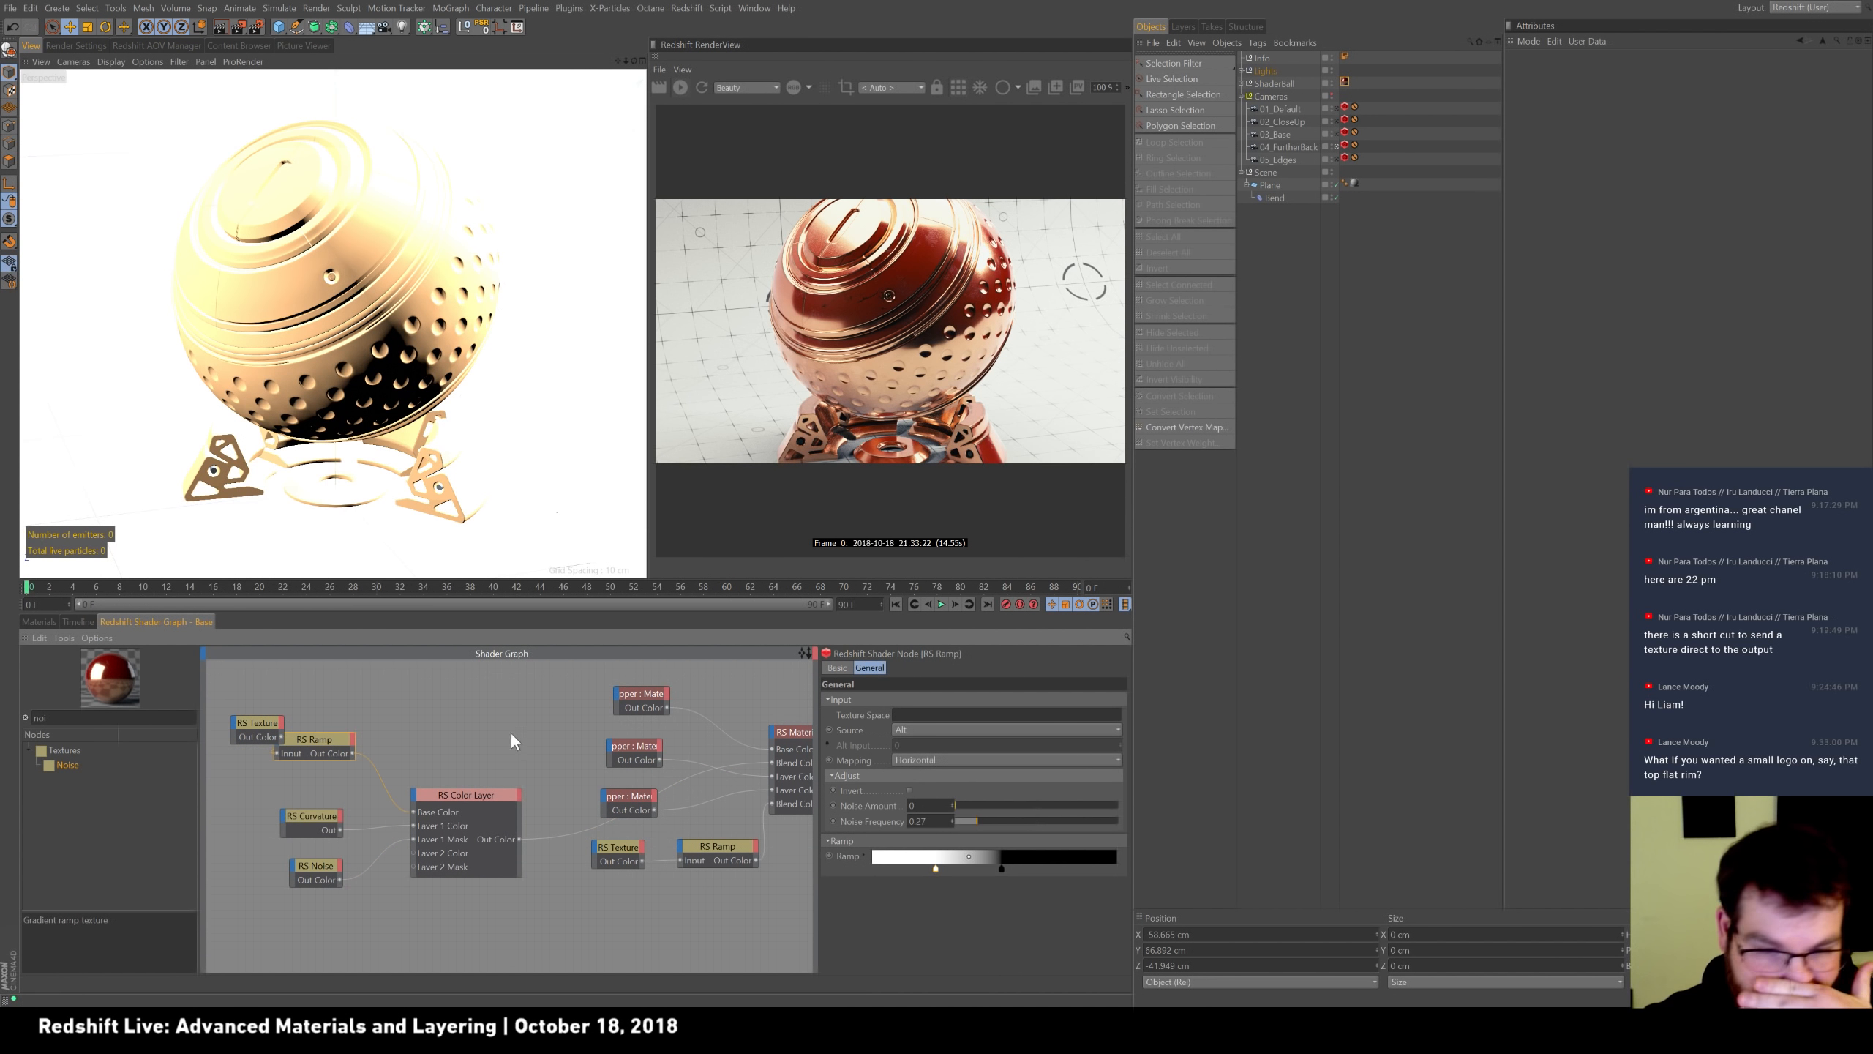
{"action": "left_click_drag", "start_coordinate": [495, 791], "coordinate": [474, 793]}
Stack the material nodes neatly between the Color Layer and the Material Blender.
{"action": "left_click_drag", "start_coordinate": [632, 794], "coordinate": [550, 735]}
{"action": "left_click_drag", "start_coordinate": [637, 692], "coordinate": [551, 700]}
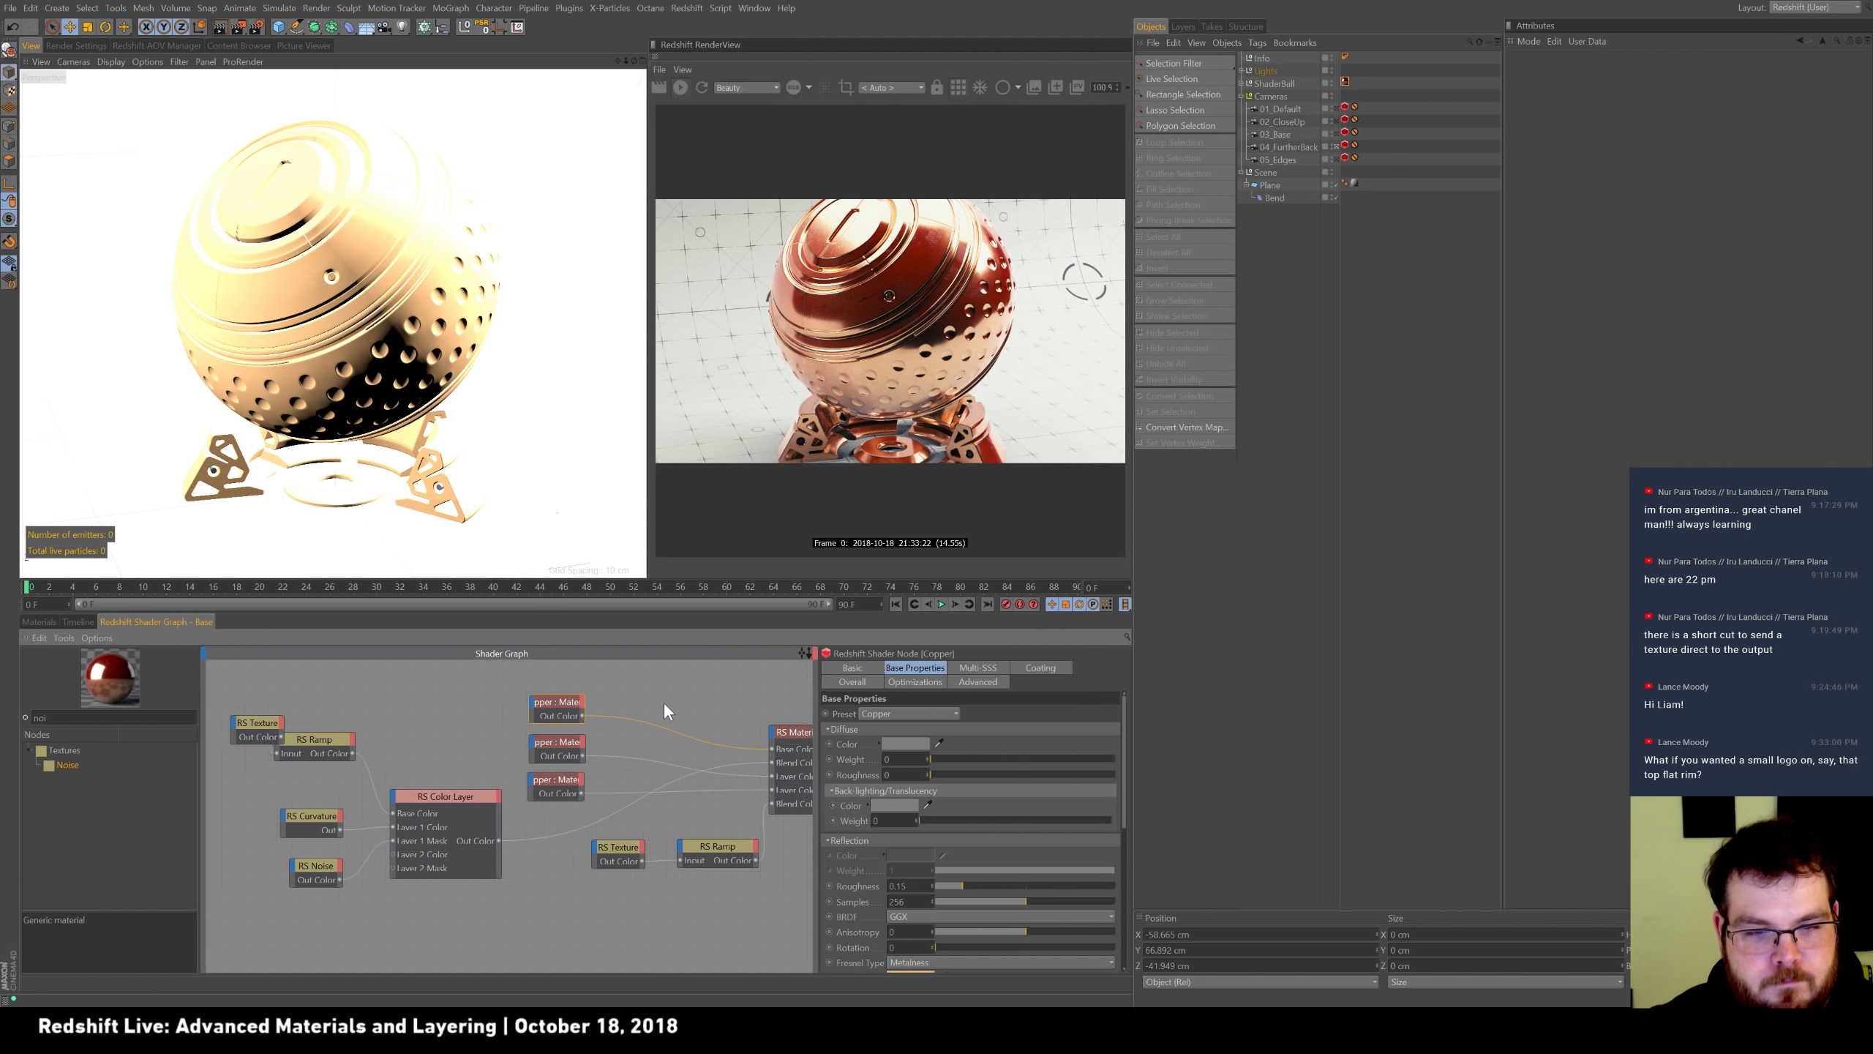
{"action": "left_click", "coordinate": [700, 722]}
{"action": "middle_click_drag", "start_coordinate": [693, 720], "coordinate": [606, 732]}
Expand the ShaderBall hierarchy down to its subdivided parts and toggle its upper SDS generator.
{"action": "left_click", "coordinate": [38, 621]}
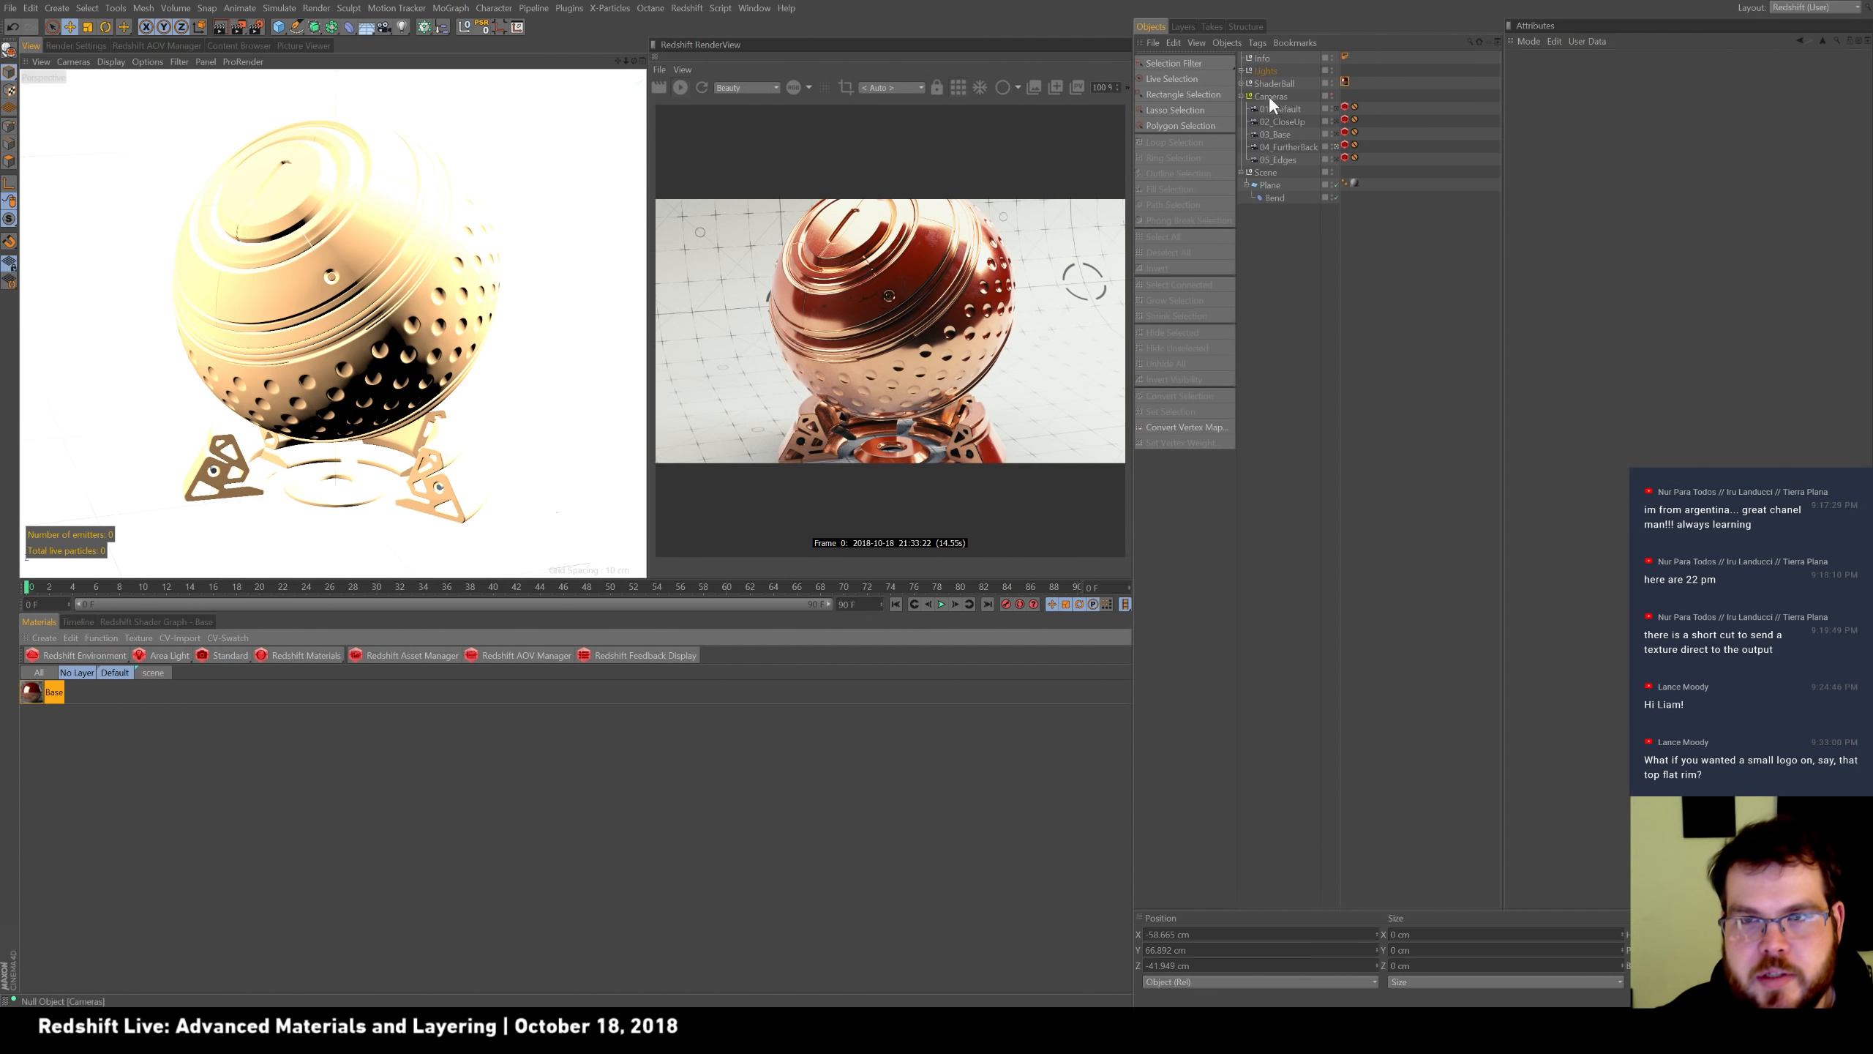
{"action": "left_click", "coordinate": [1244, 84]}
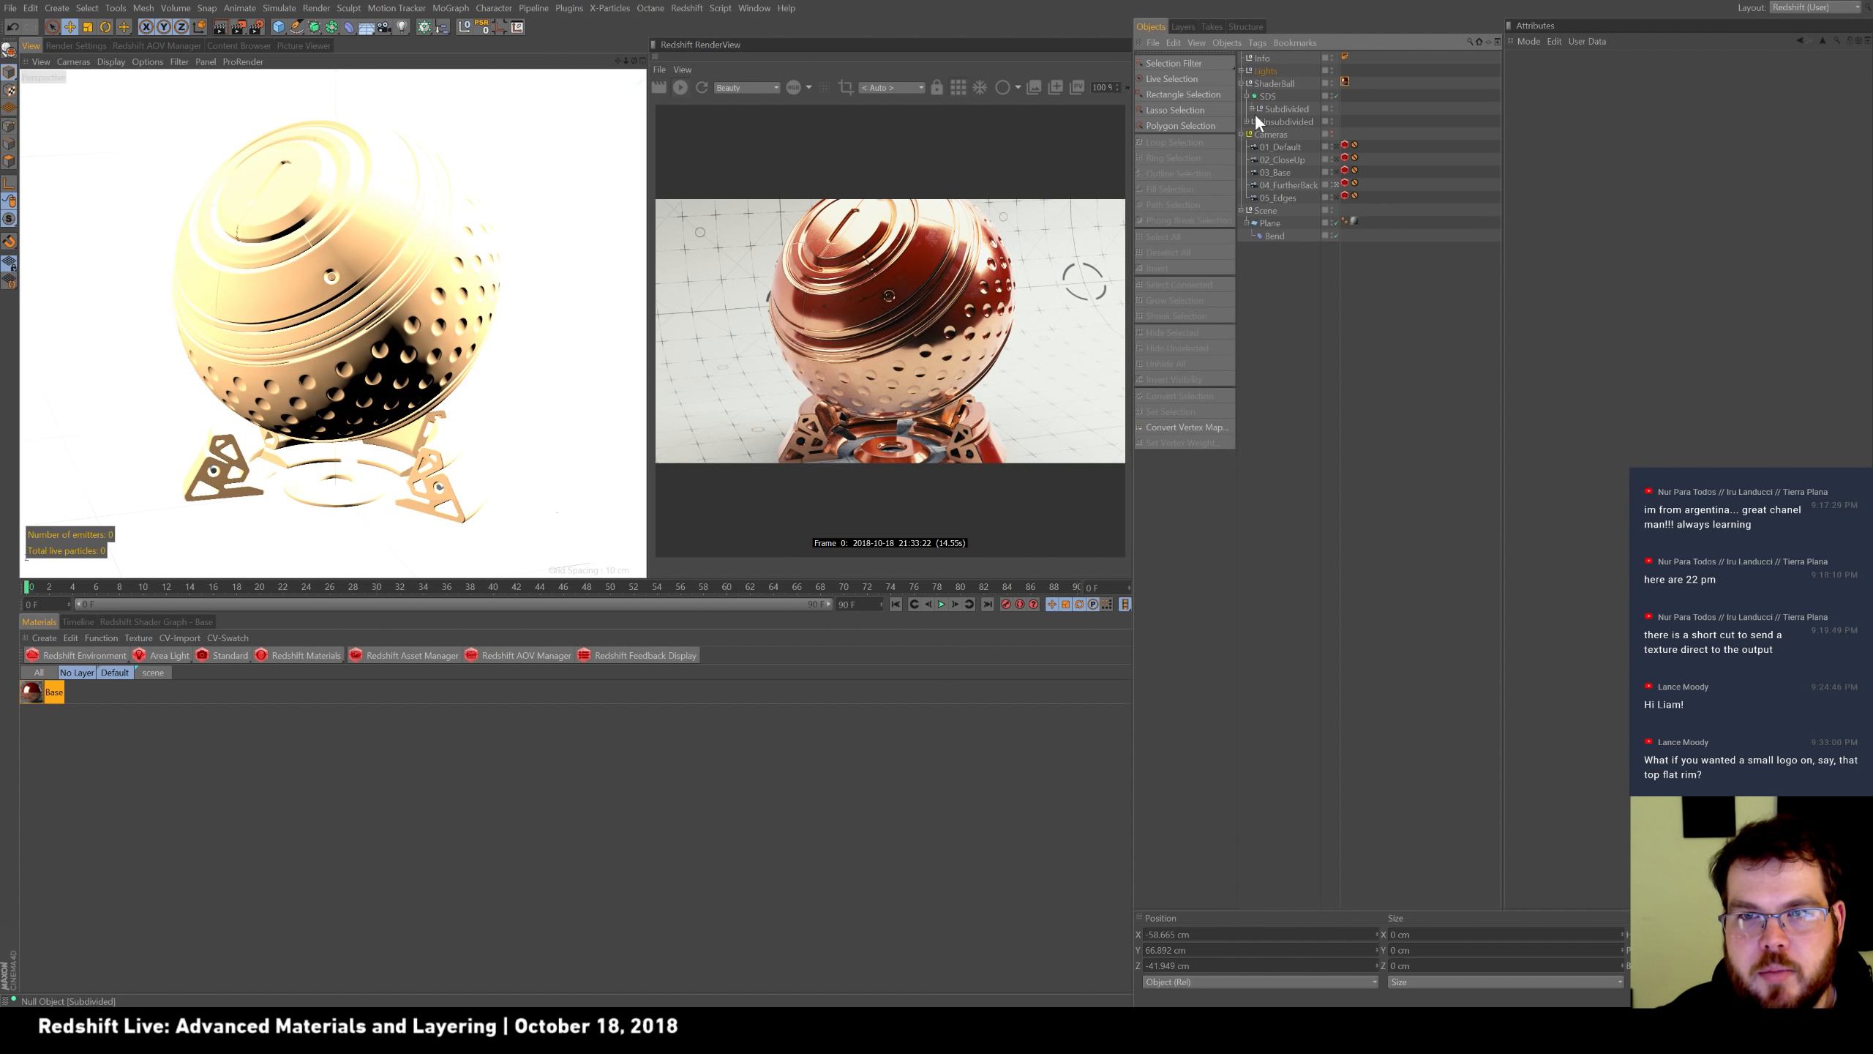
{"action": "left_click", "coordinate": [1246, 96]}
{"action": "left_click", "coordinate": [1246, 97]}
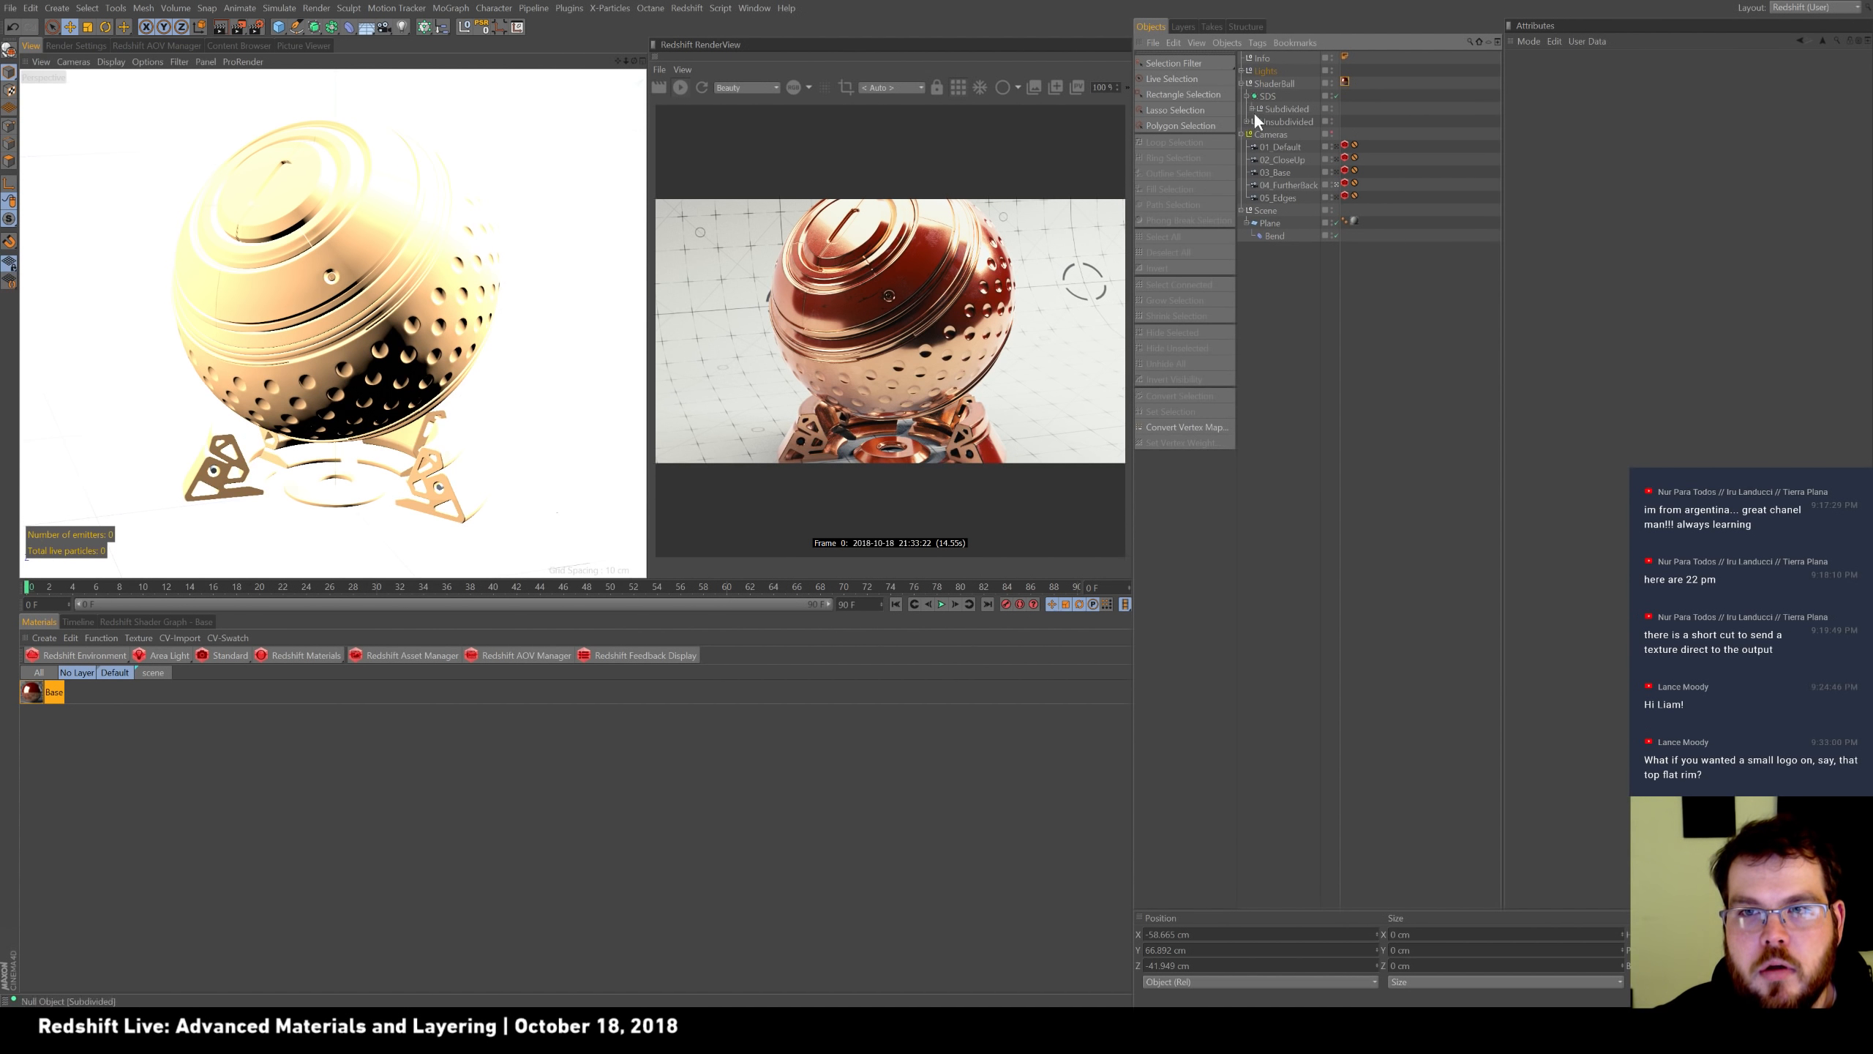
{"action": "left_click", "coordinate": [1251, 109]}
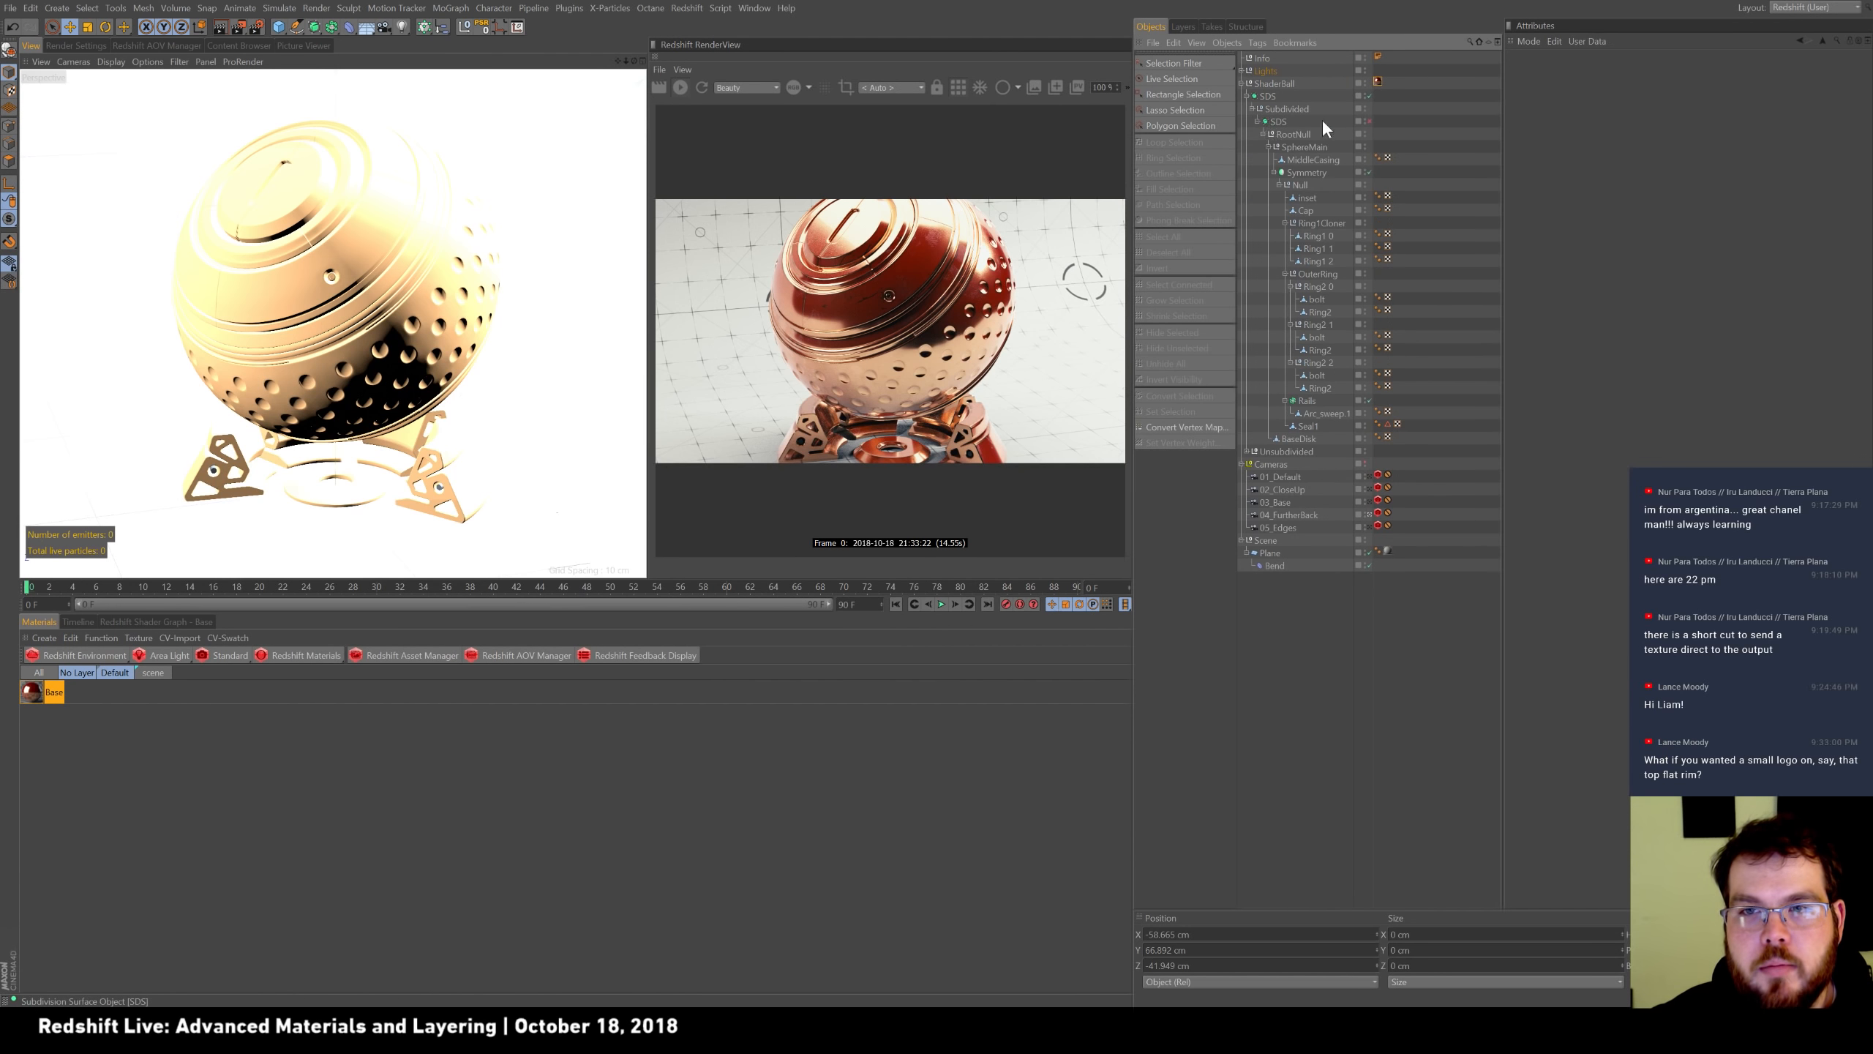
{"action": "left_click", "coordinate": [1368, 96]}
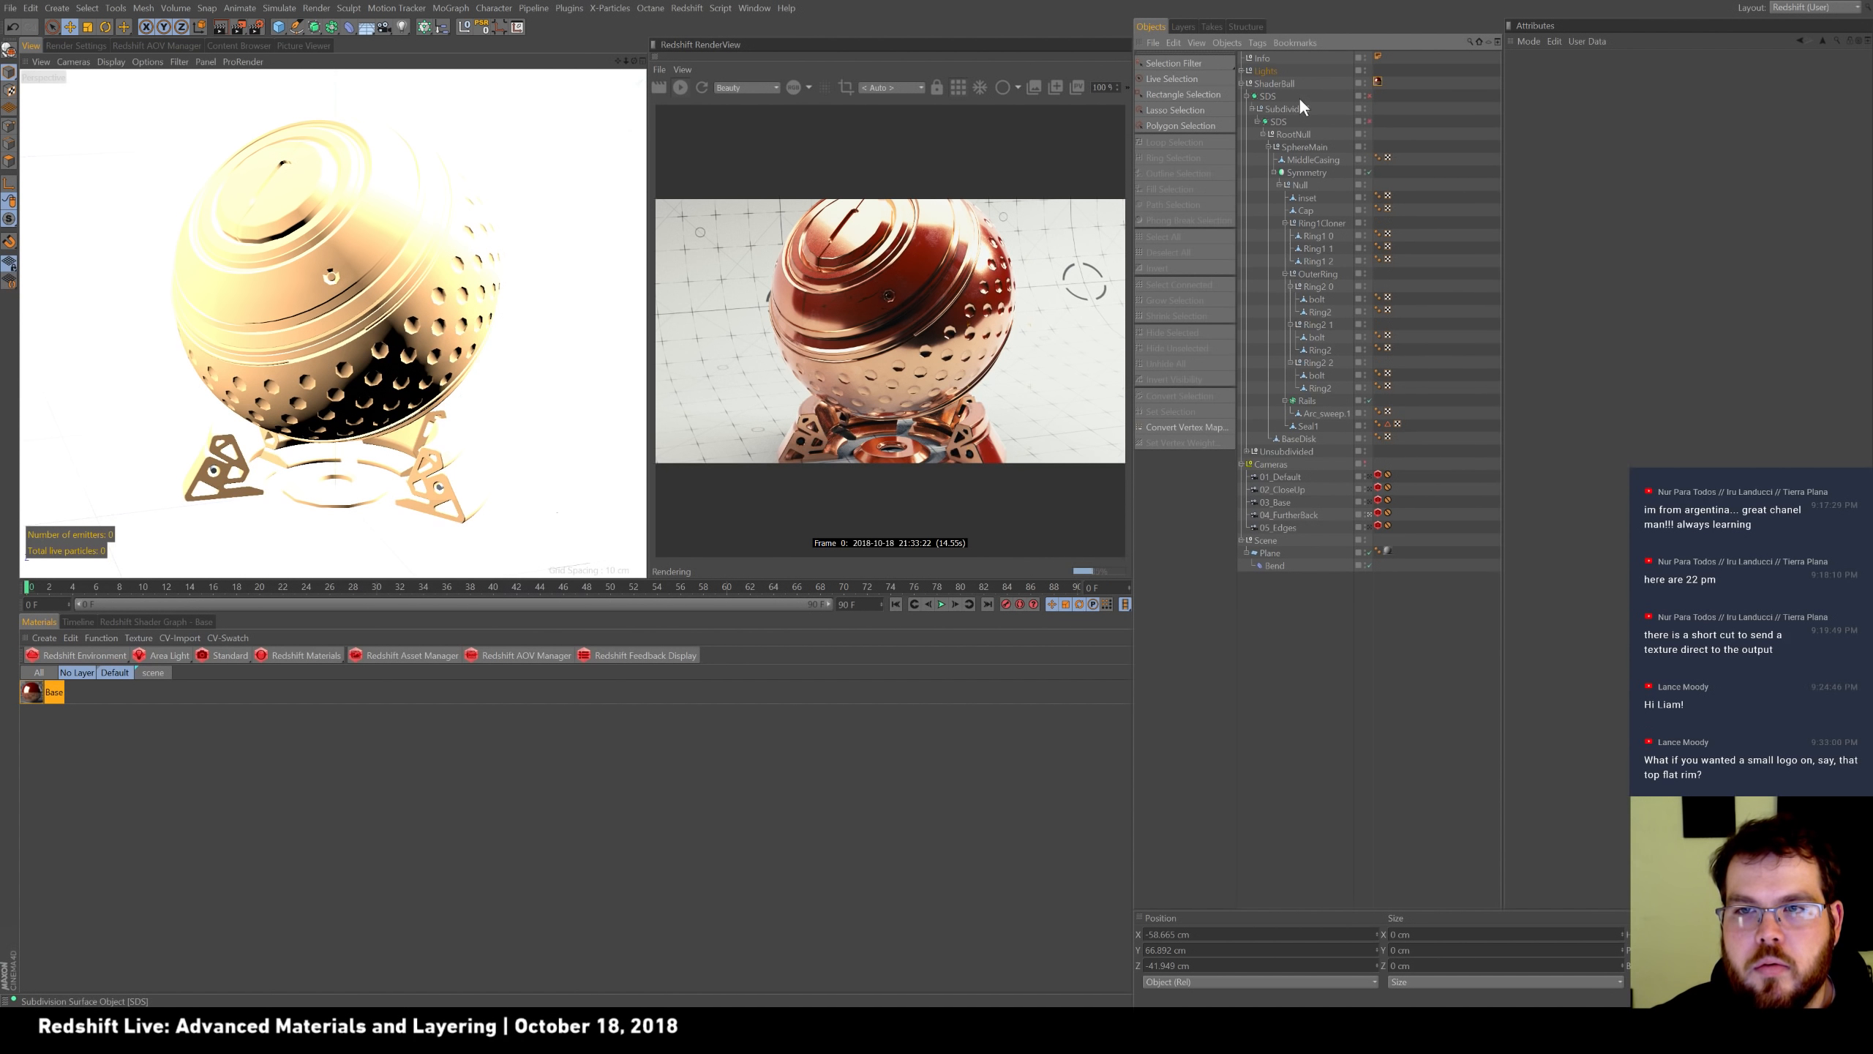
Add a Redshift Object tag to ShaderBall and enable tessellation in its geometry override.
{"action": "left_click", "coordinate": [1278, 87]}
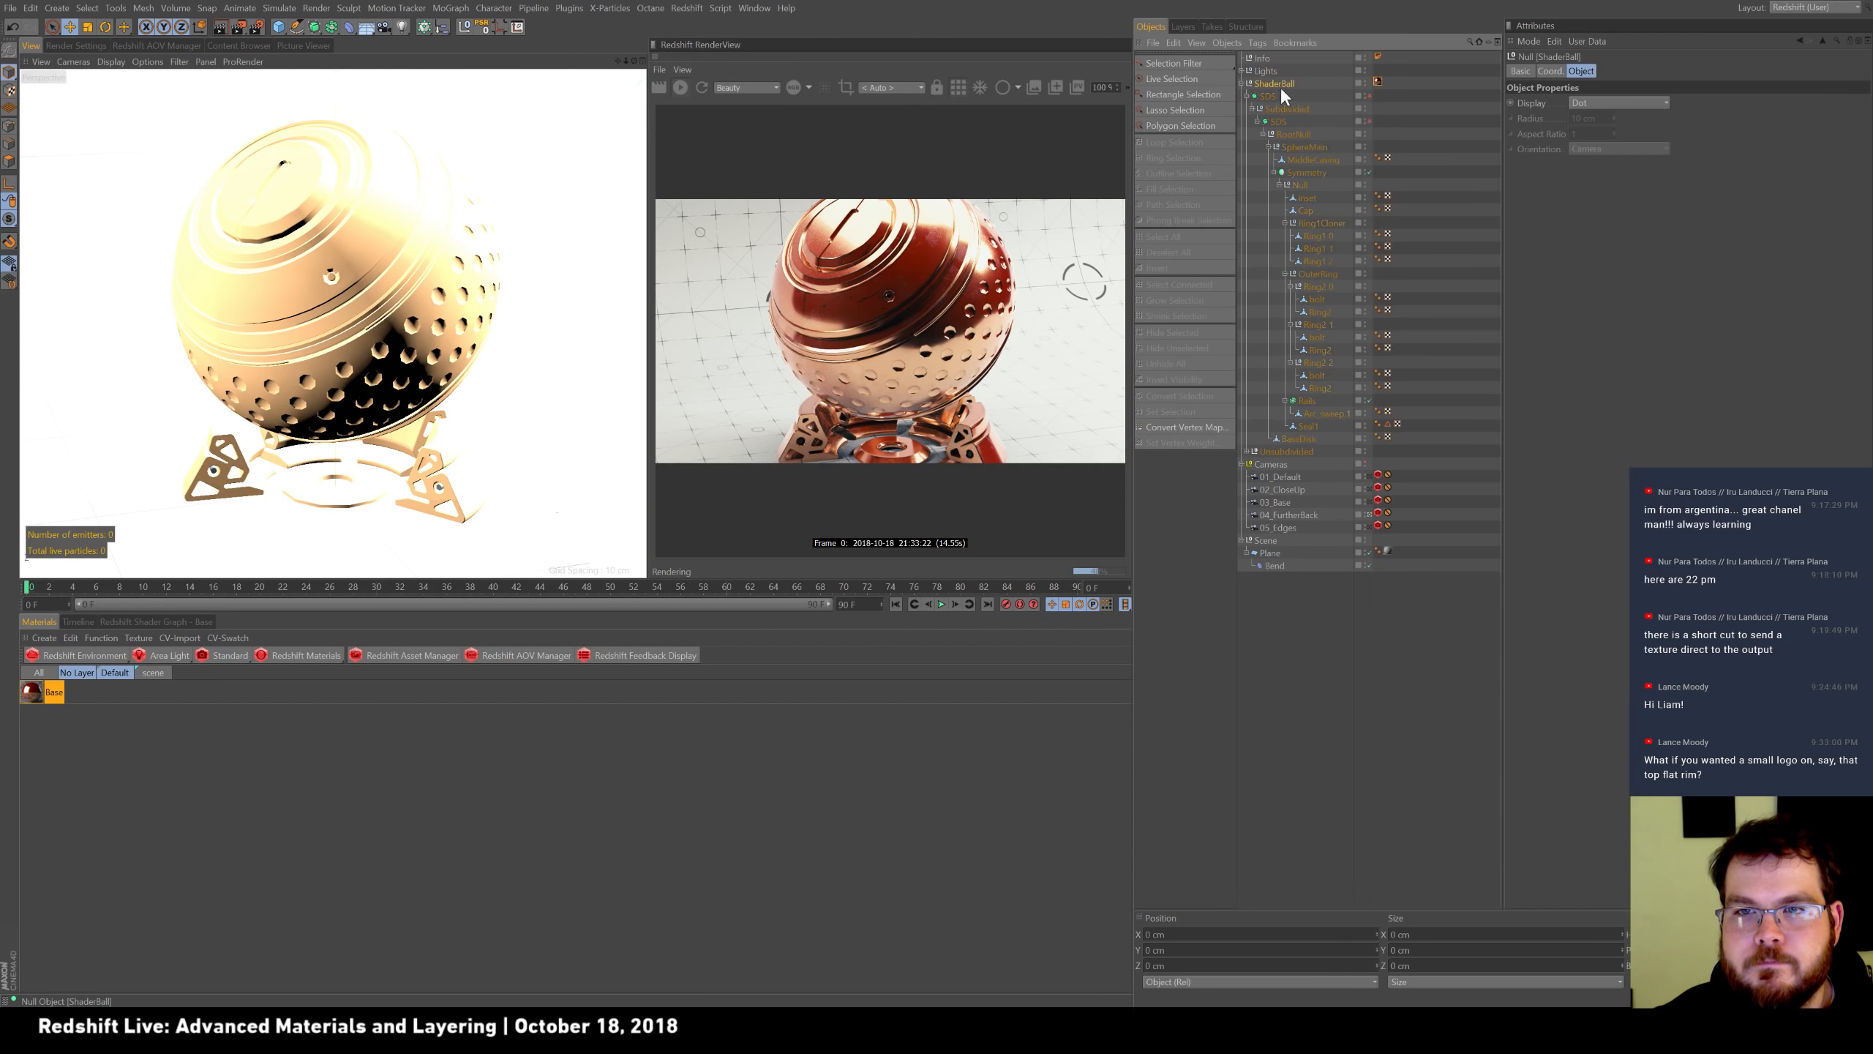
{"action": "right_click", "coordinate": [1294, 82]}
{"action": "mouse_move", "coordinate": [1390, 217]}
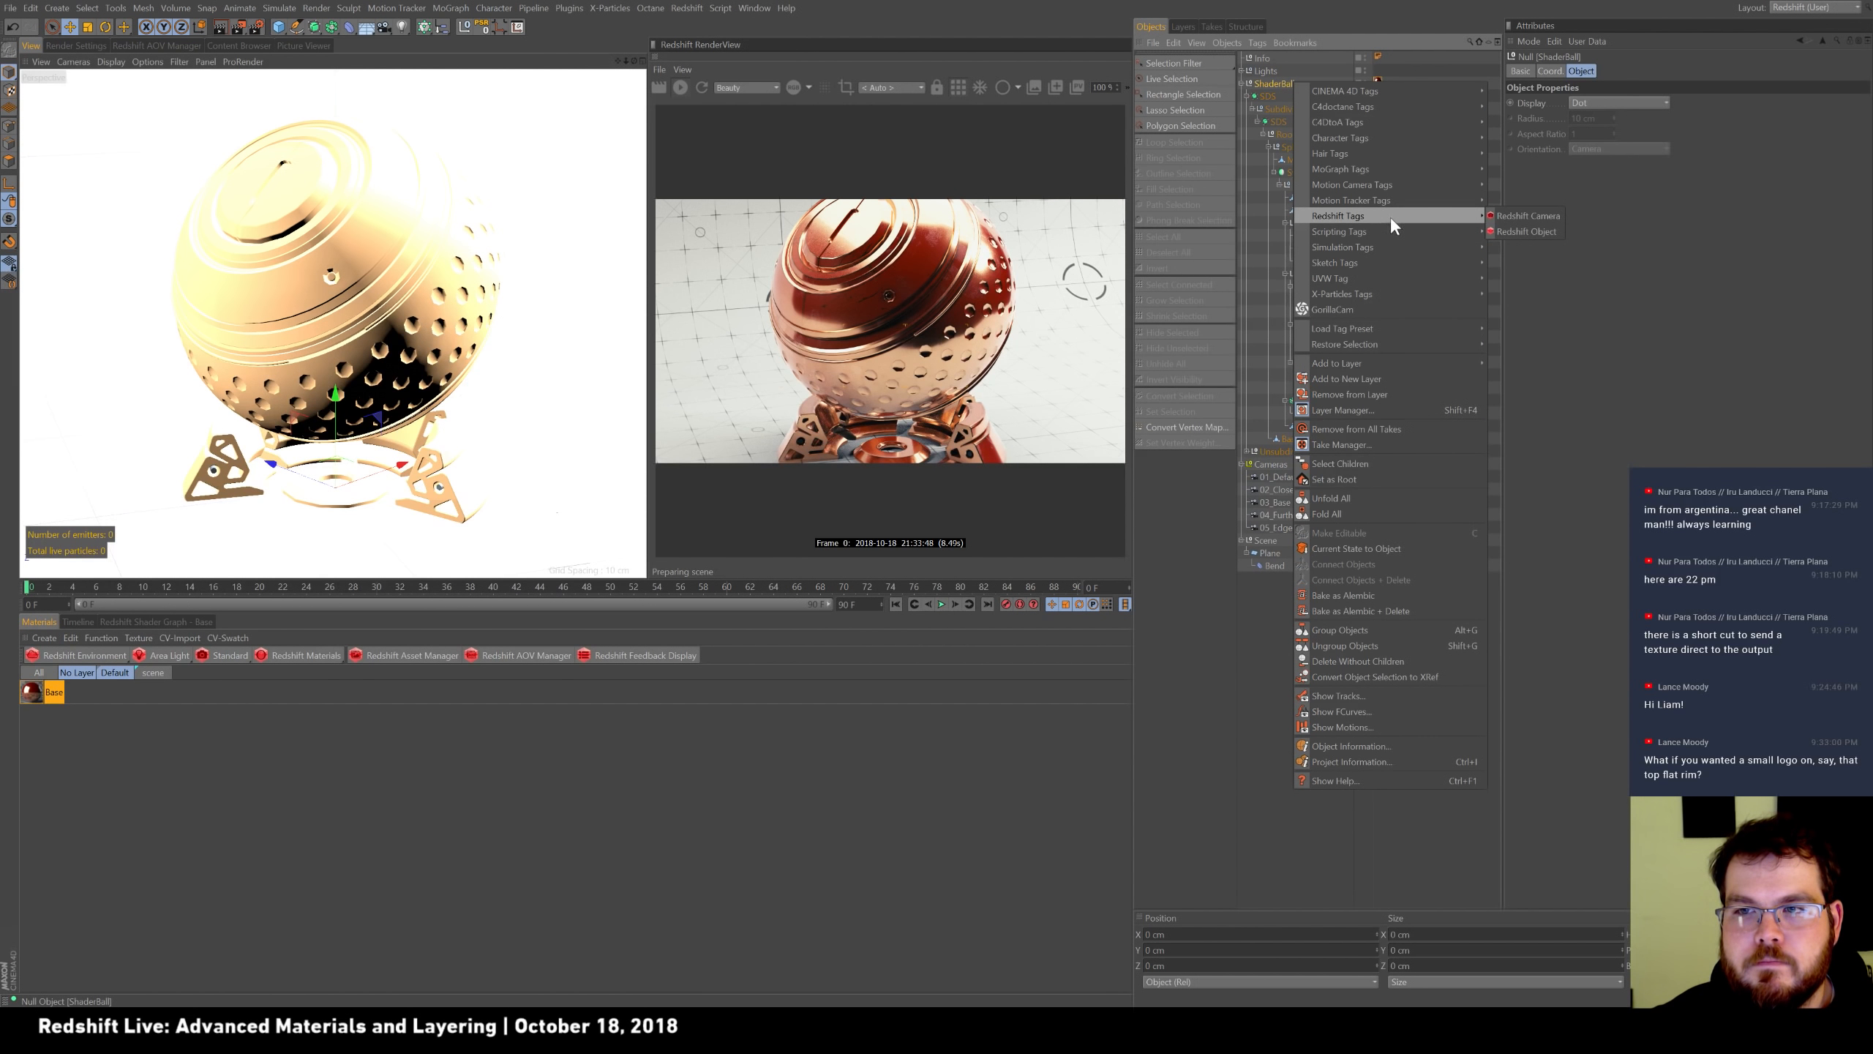
{"action": "left_click", "coordinate": [1554, 232]}
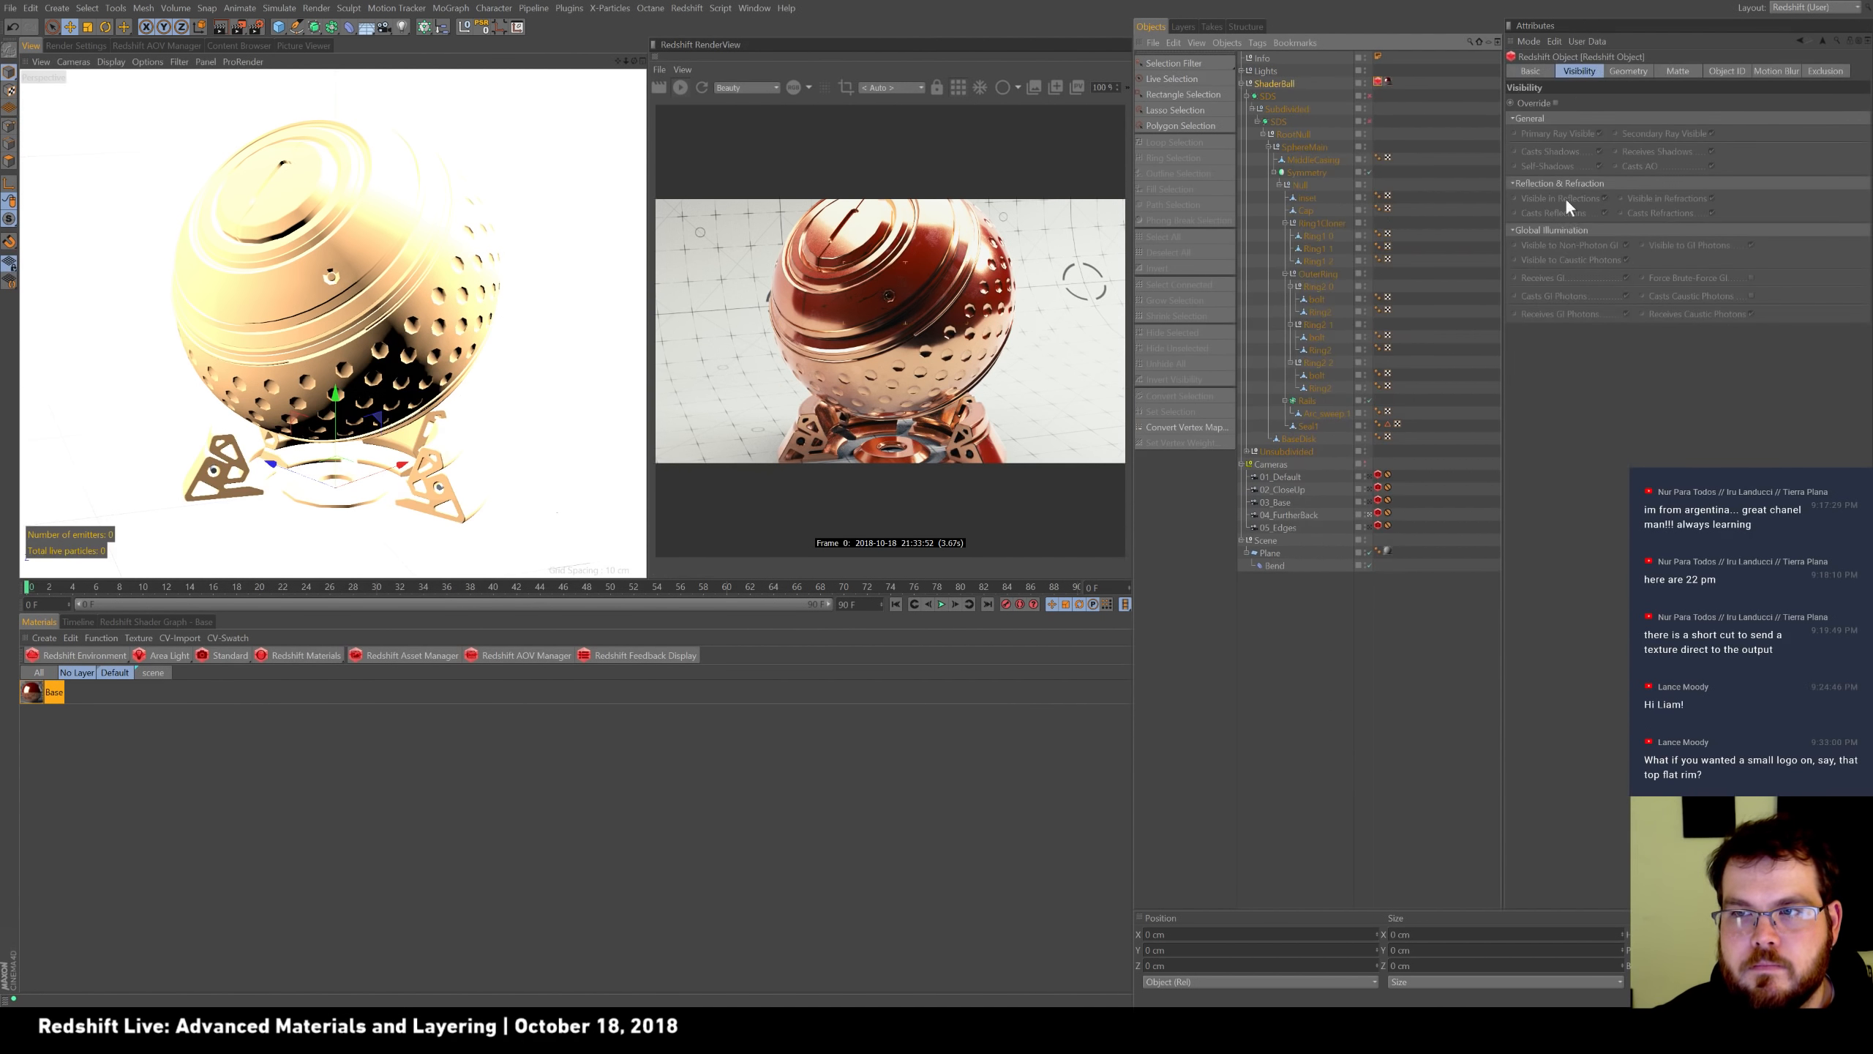
{"action": "left_click", "coordinate": [1650, 71]}
{"action": "left_click", "coordinate": [1660, 133]}
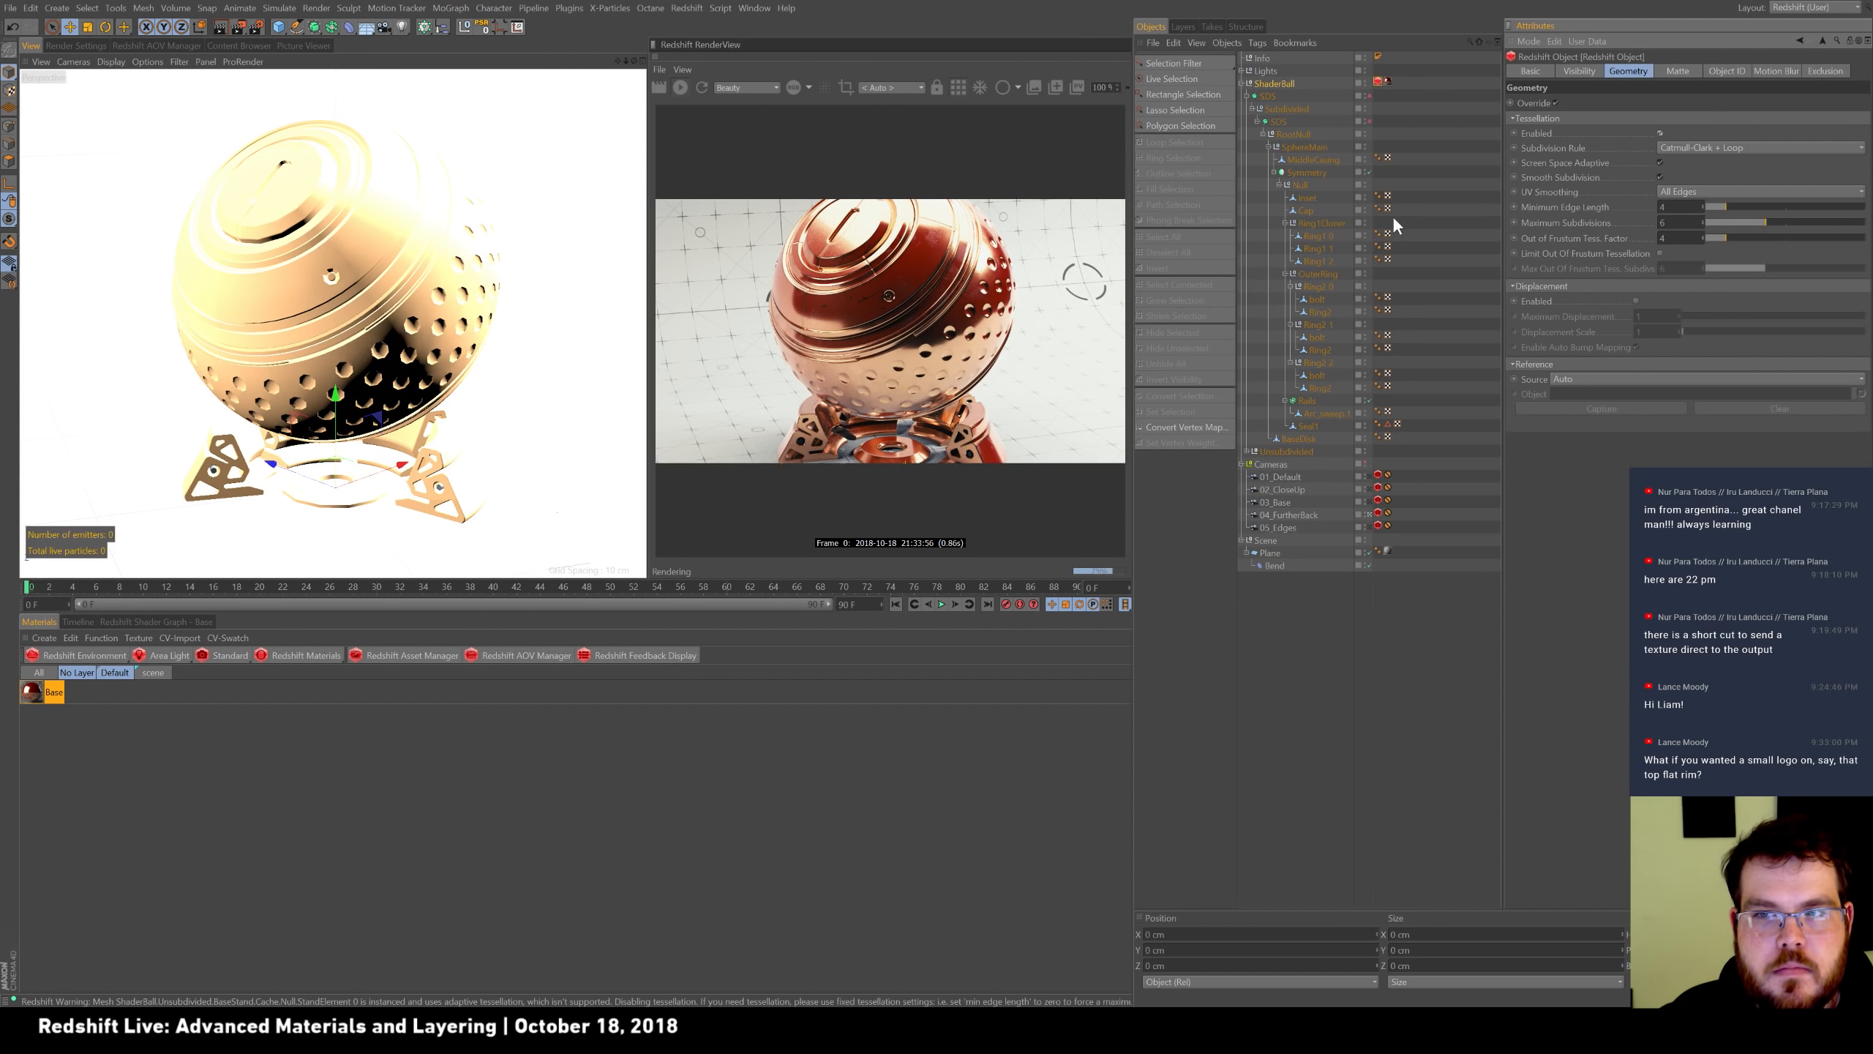
Add a new Texture node and a new Material node below the existing nodes in the Base shader graph.
{"action": "left_click", "coordinate": [1304, 210]}
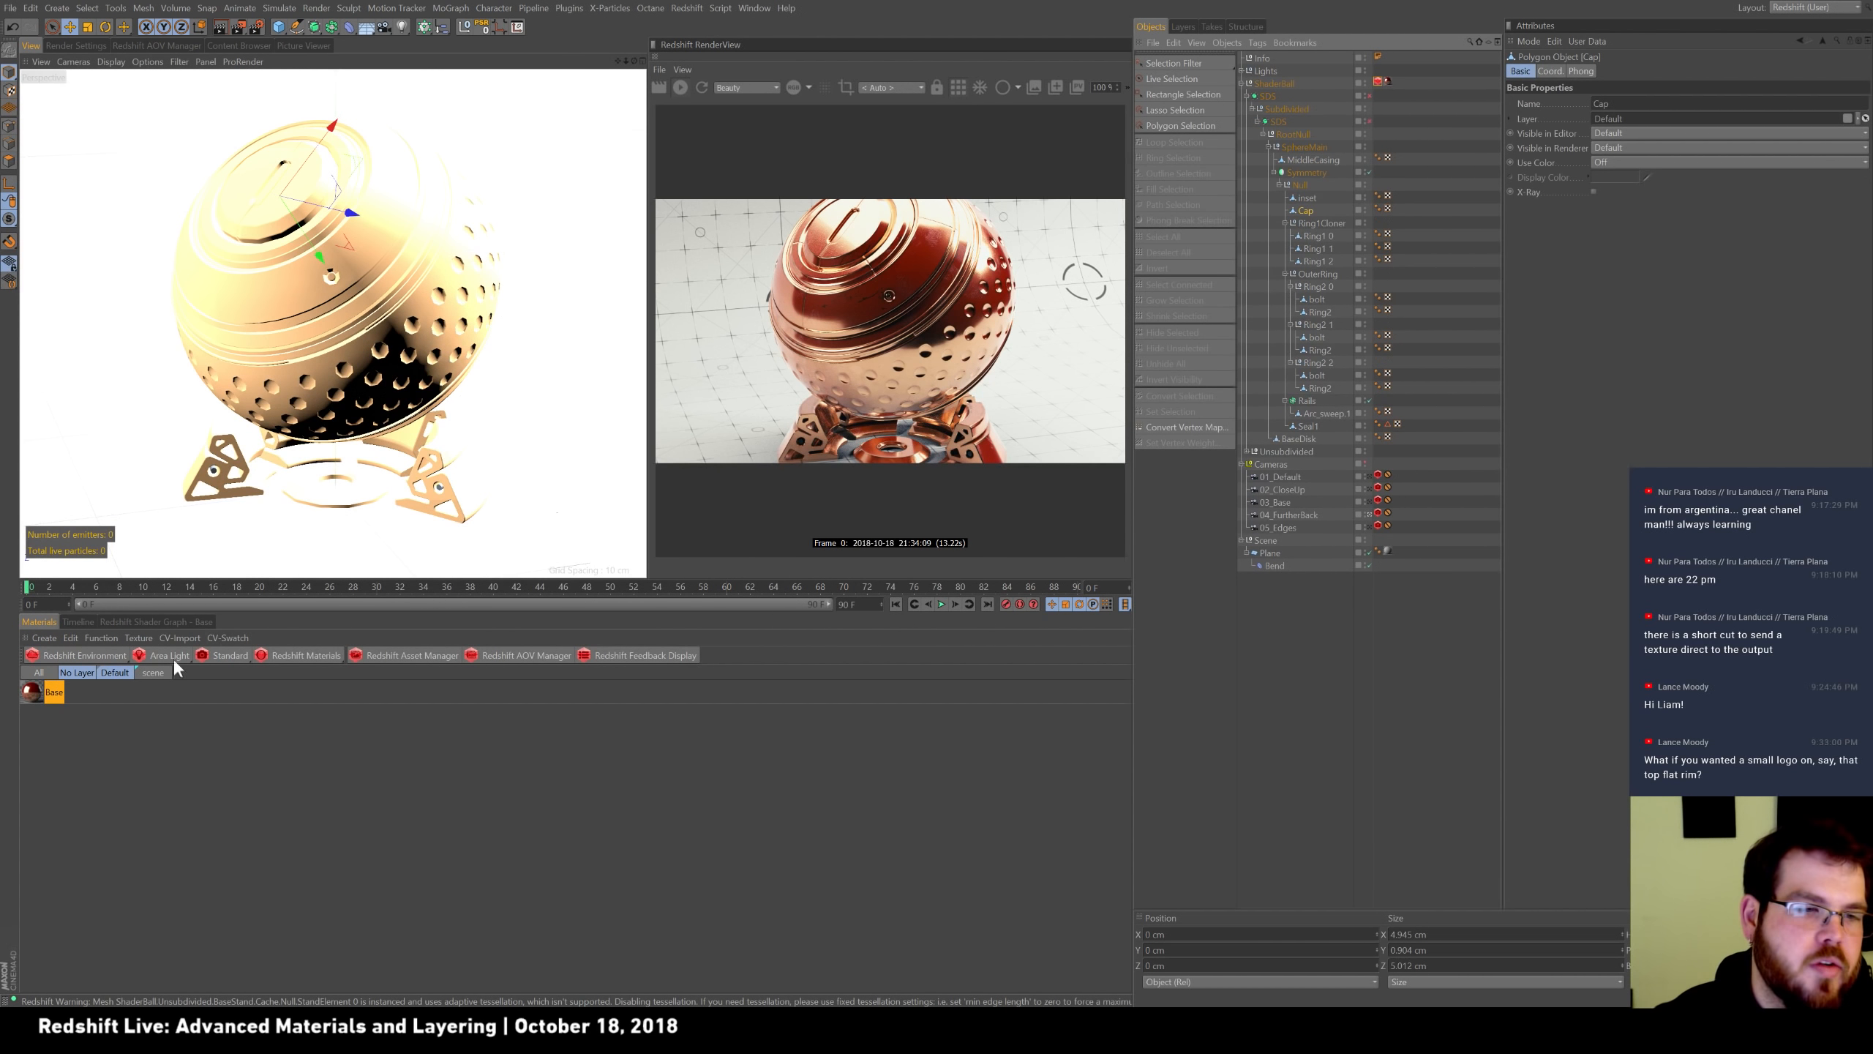
{"action": "left_click", "coordinate": [153, 622]}
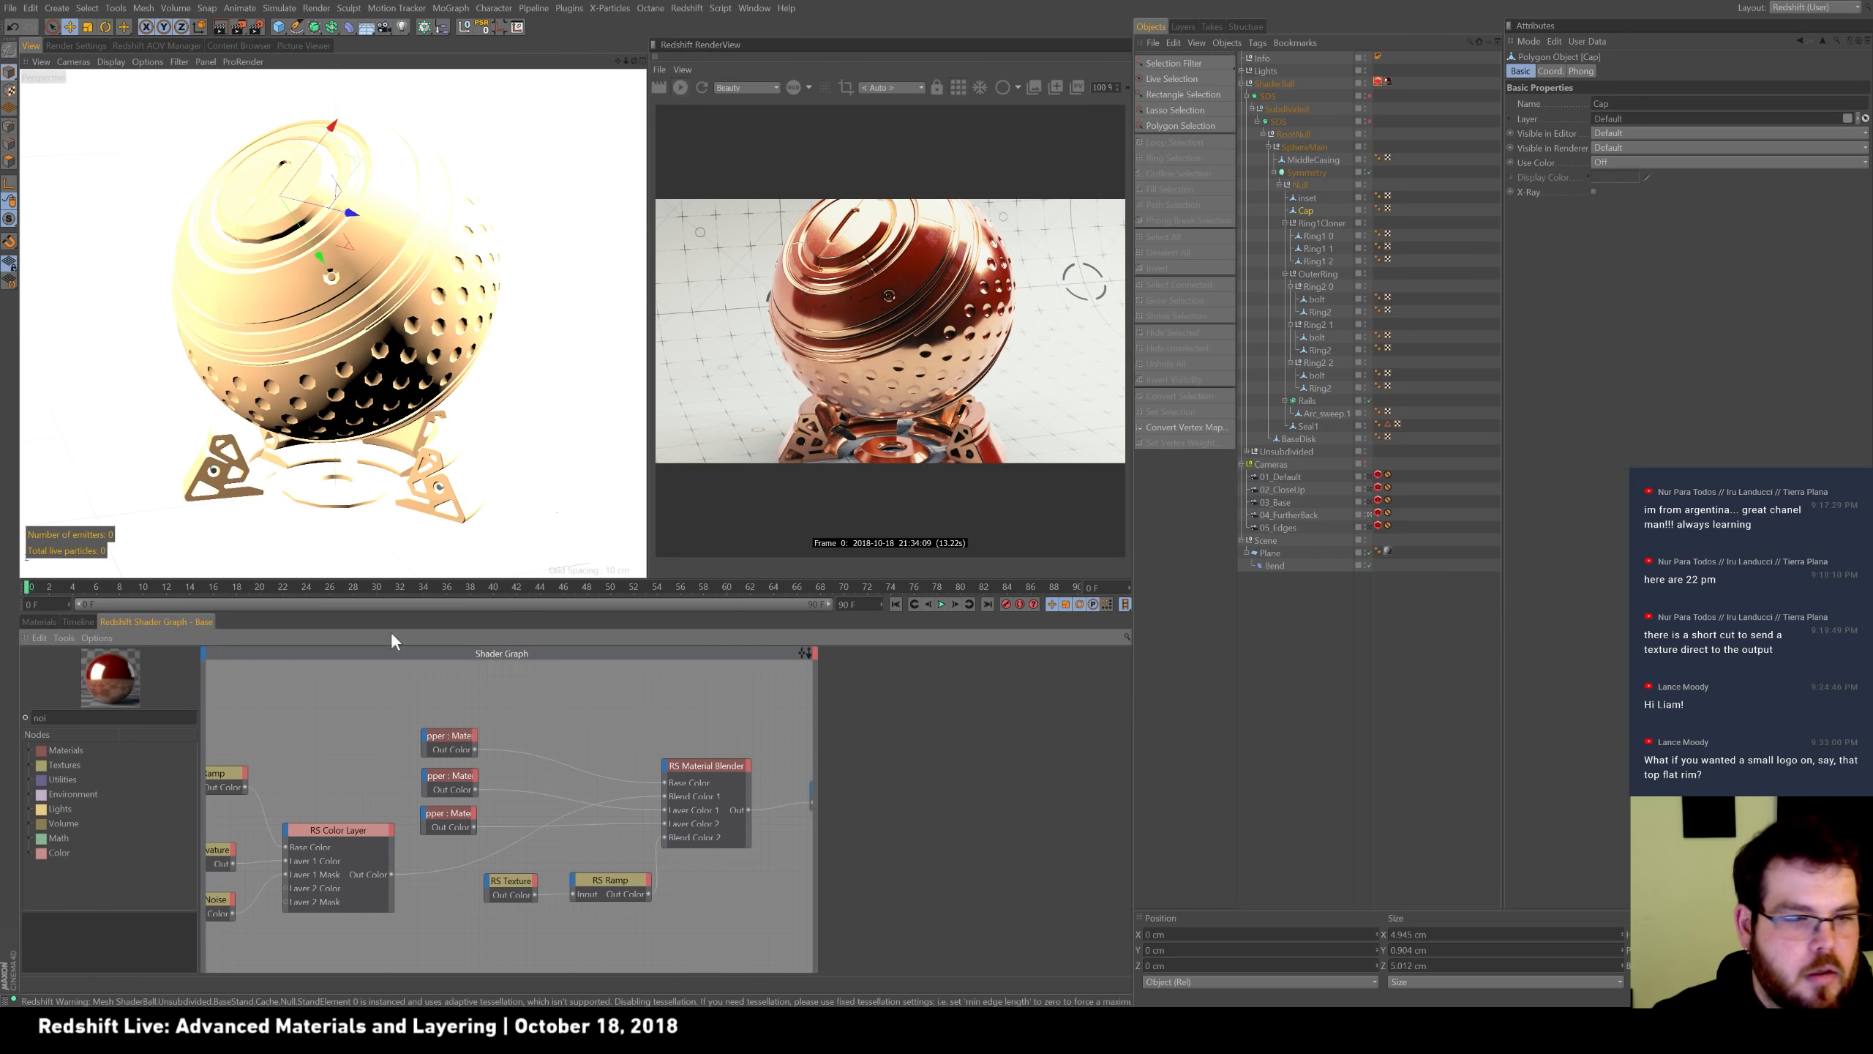
{"action": "mouse_move", "coordinate": [494, 752]}
{"action": "middle_mouse_down", "text": "alt"}
{"action": "mouse_move", "coordinate": [488, 720]}
{"action": "mouse_move", "coordinate": [474, 747]}
{"action": "middle_mouse_up", "text": "alt"}
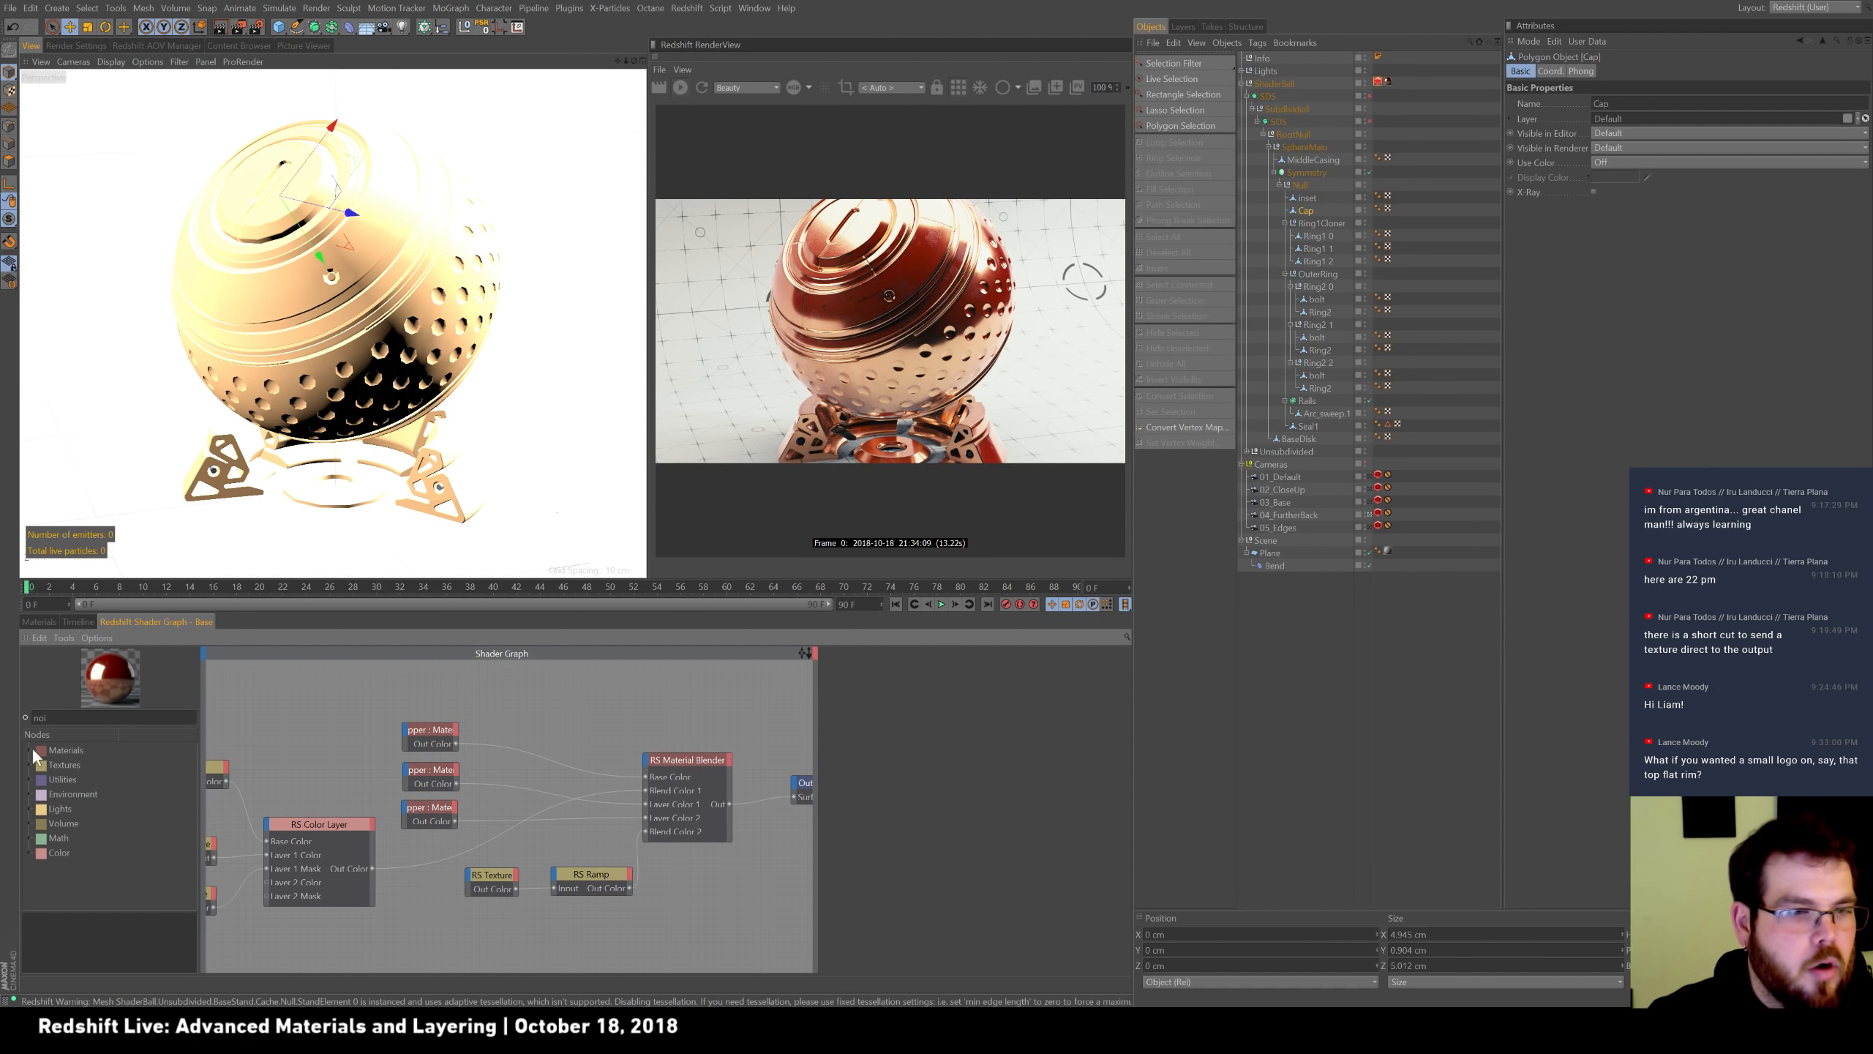
{"action": "left_click_drag", "start_coordinate": [50, 718], "coordinate": [466, 955]}
{"action": "type", "text": "tex"}
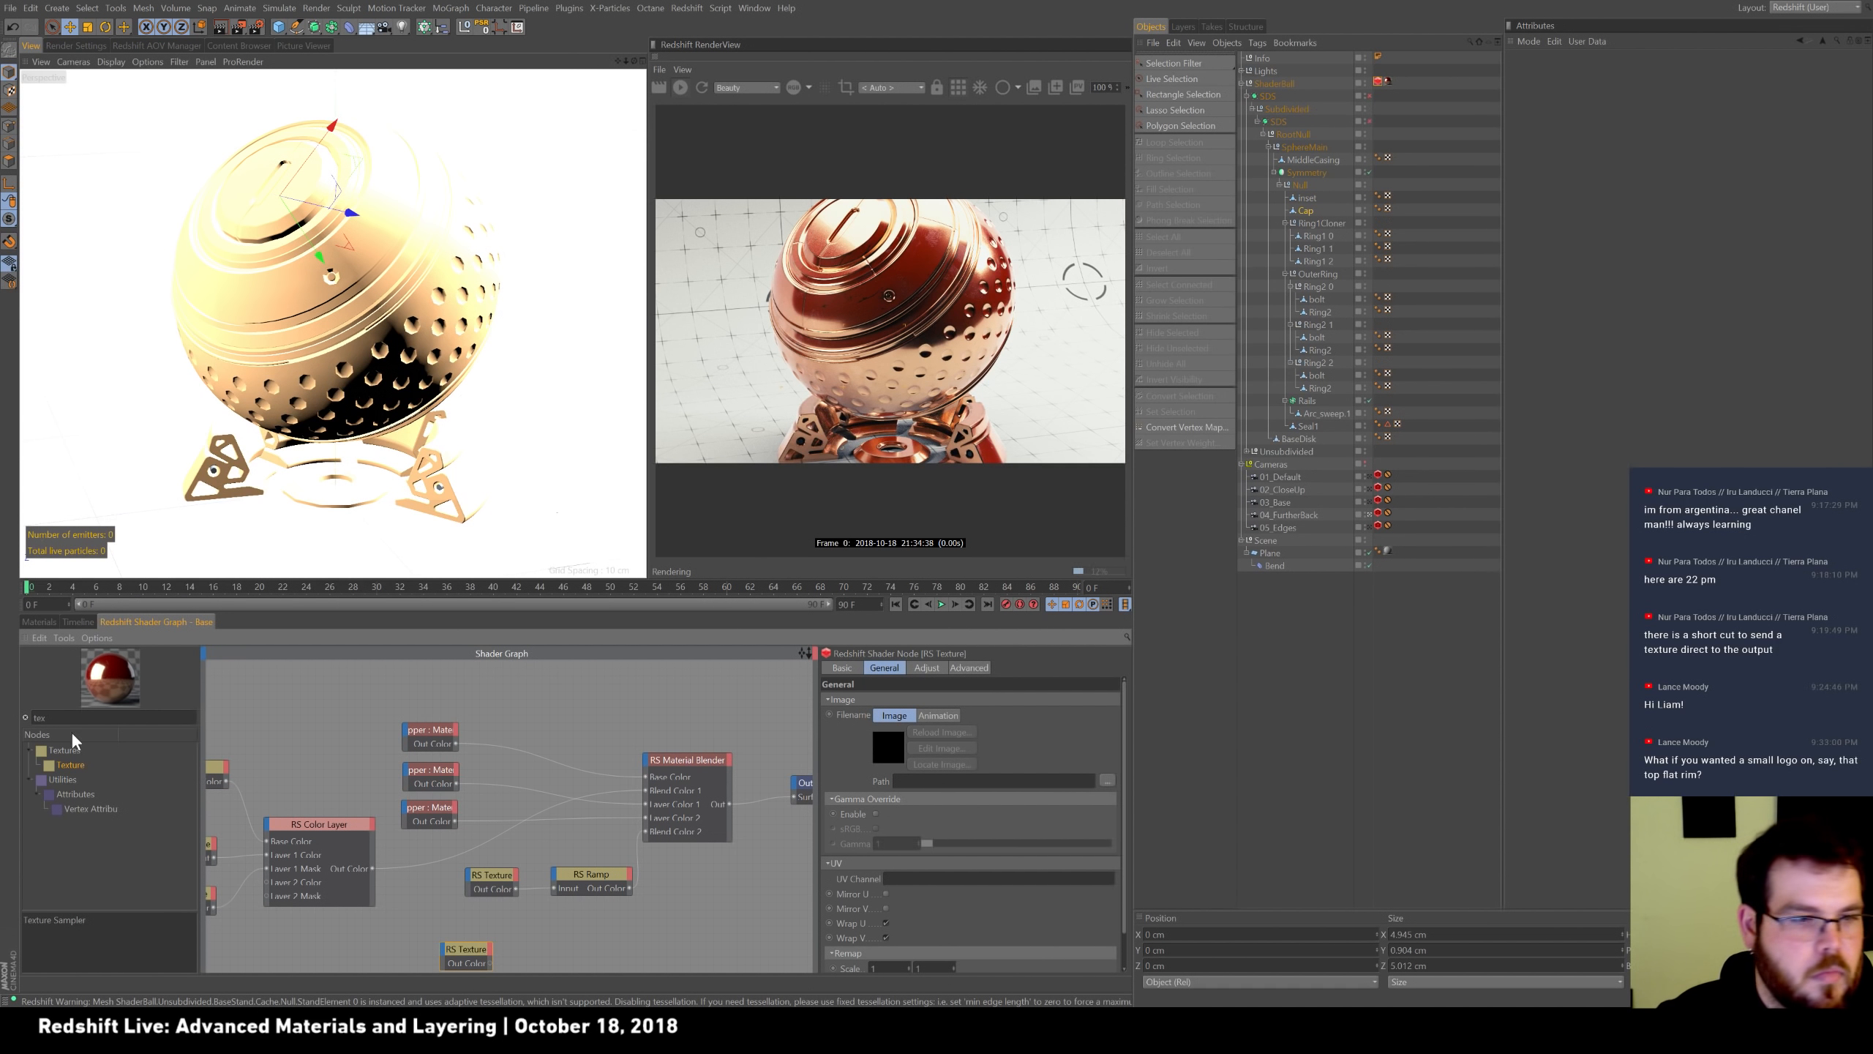
{"action": "left_click_drag", "start_coordinate": [45, 718], "coordinate": [4, 721]}
{"action": "type", "text": "mat"}
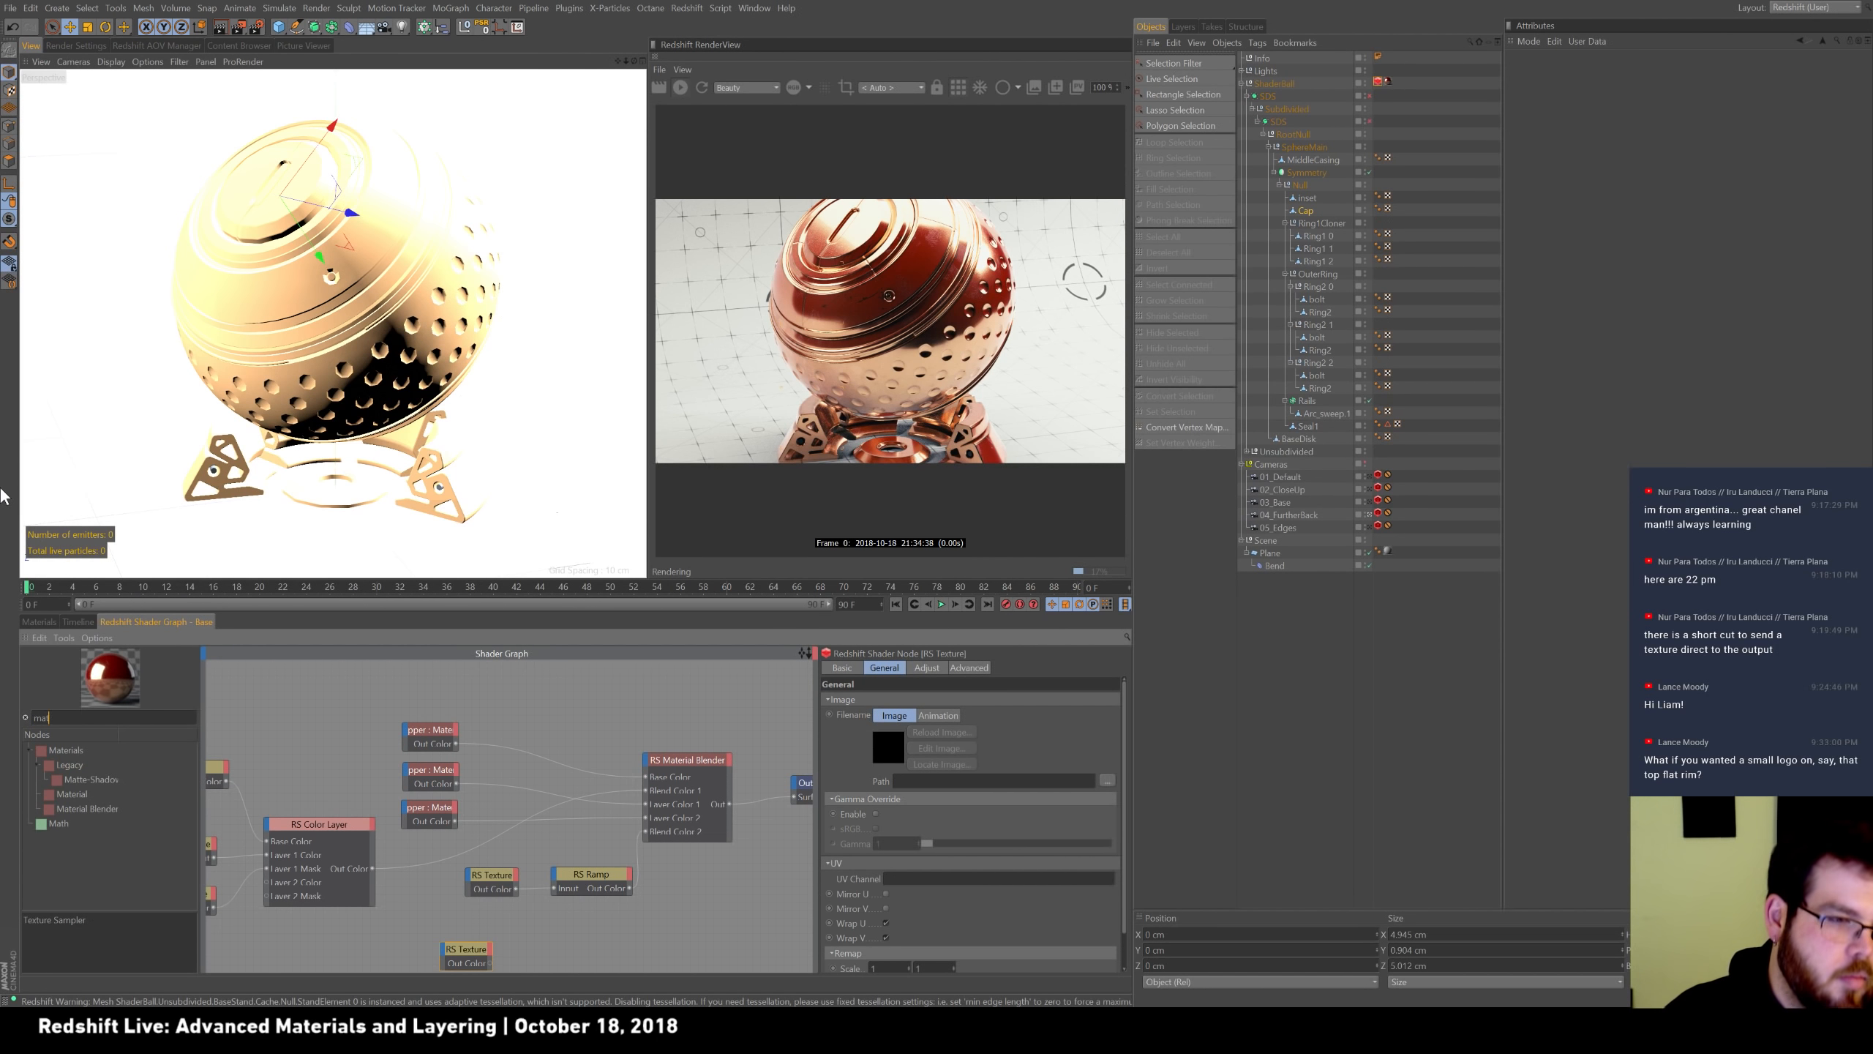
{"action": "left_click_drag", "start_coordinate": [65, 798], "coordinate": [386, 949]}
{"action": "left_click_drag", "start_coordinate": [571, 947], "coordinate": [509, 944]}
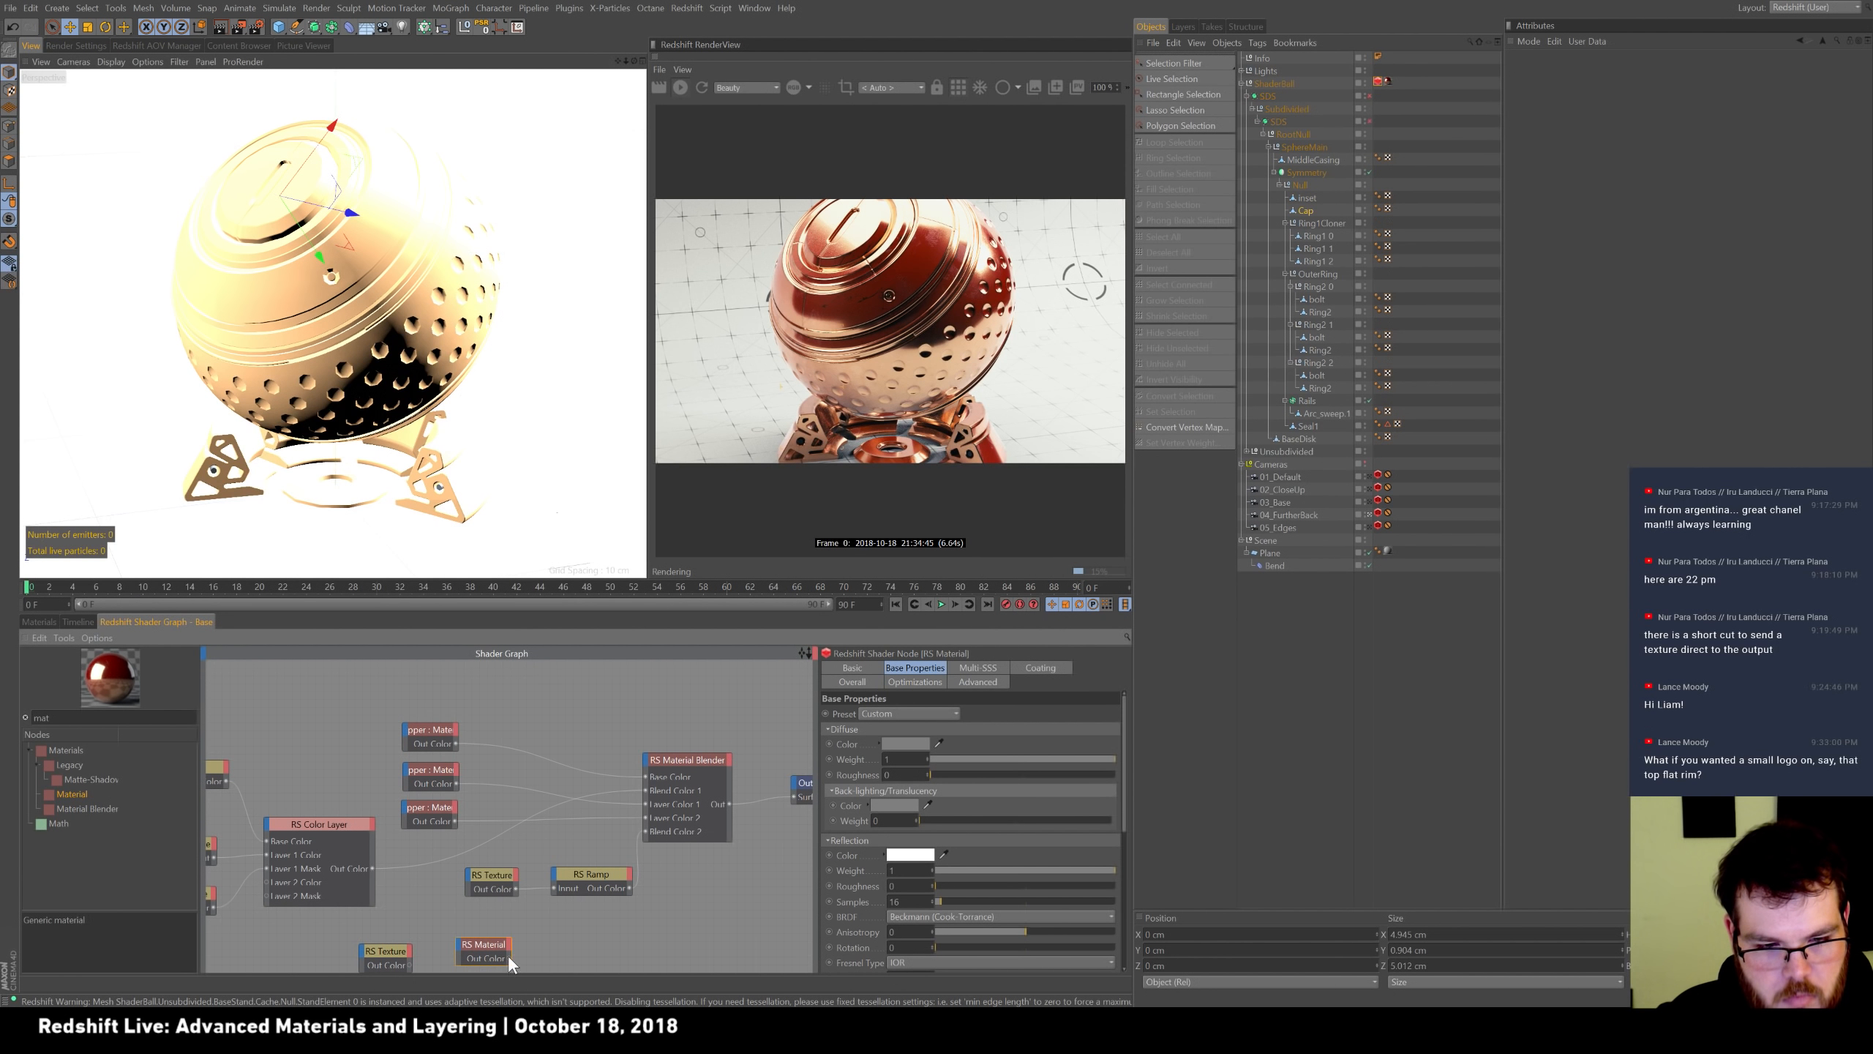
Add a Layer Color 3 input to the Material Blender, connect the new Material to it, and tuck the mask Texture and Ramp nodes closer together.
{"action": "left_click_drag", "start_coordinate": [643, 756], "coordinate": [647, 760]}
{"action": "mouse_move", "coordinate": [681, 815]}
{"action": "left_click", "coordinate": [745, 817]}
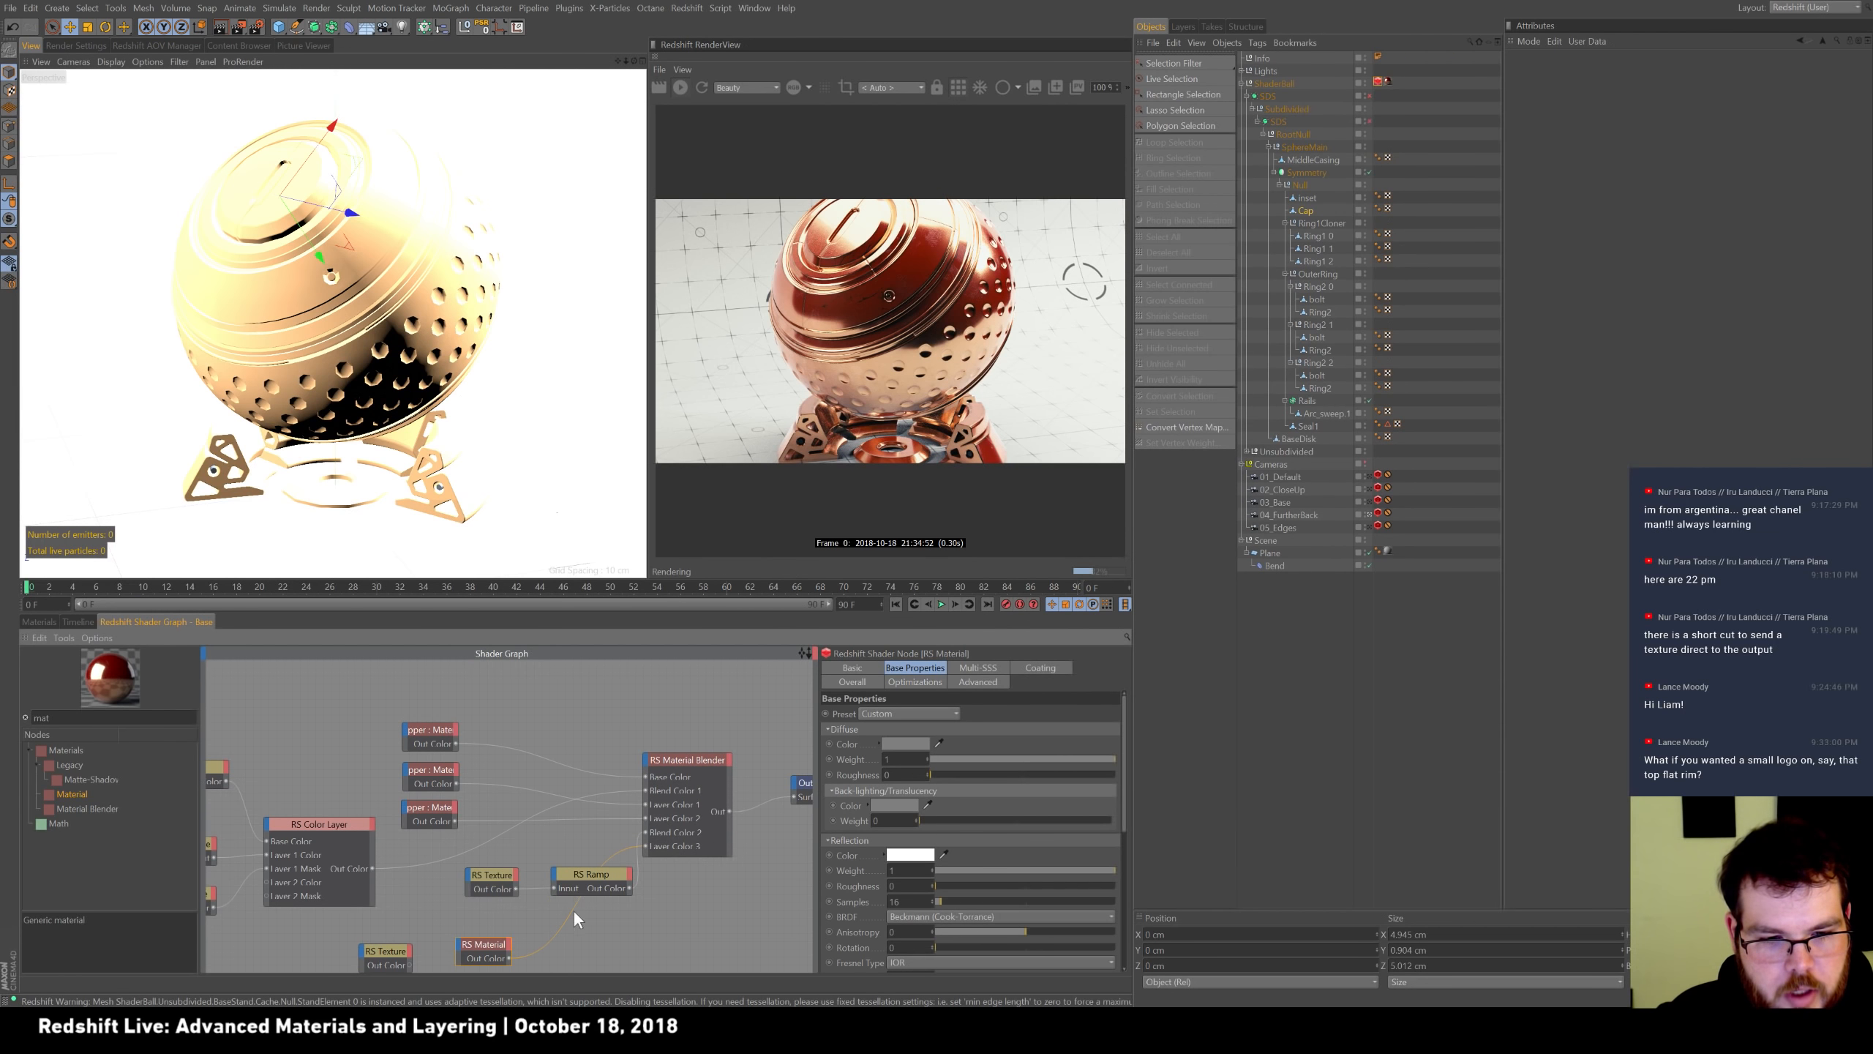
{"action": "left_click_drag", "start_coordinate": [514, 877], "coordinate": [477, 870]}
{"action": "left_click_drag", "start_coordinate": [593, 880], "coordinate": [432, 877]}
{"action": "left_click_drag", "start_coordinate": [556, 851], "coordinate": [527, 841]}
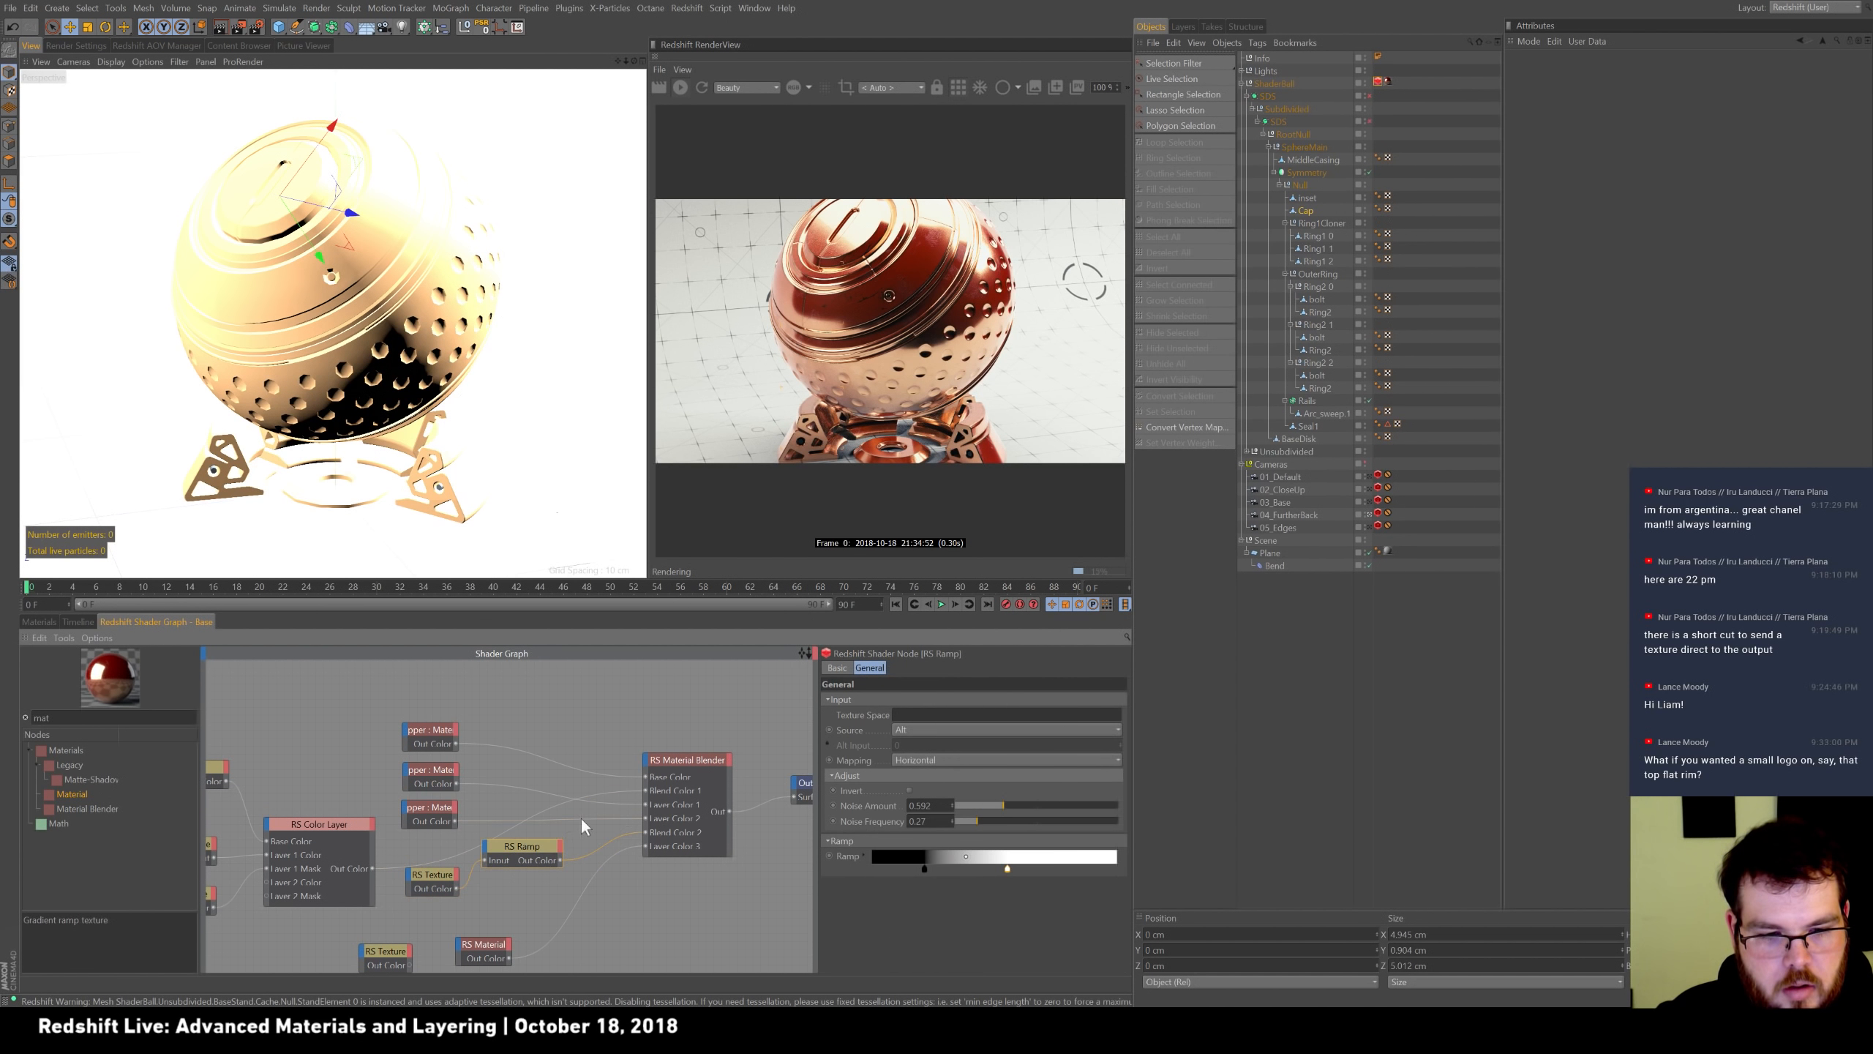
Connect the new Material directly to the Output surface and feed the new Texture into its Diffuse Color.
{"action": "middle_click_drag", "start_coordinate": [638, 817], "coordinate": [549, 728]}
{"action": "left_click_drag", "start_coordinate": [402, 875], "coordinate": [467, 885]}
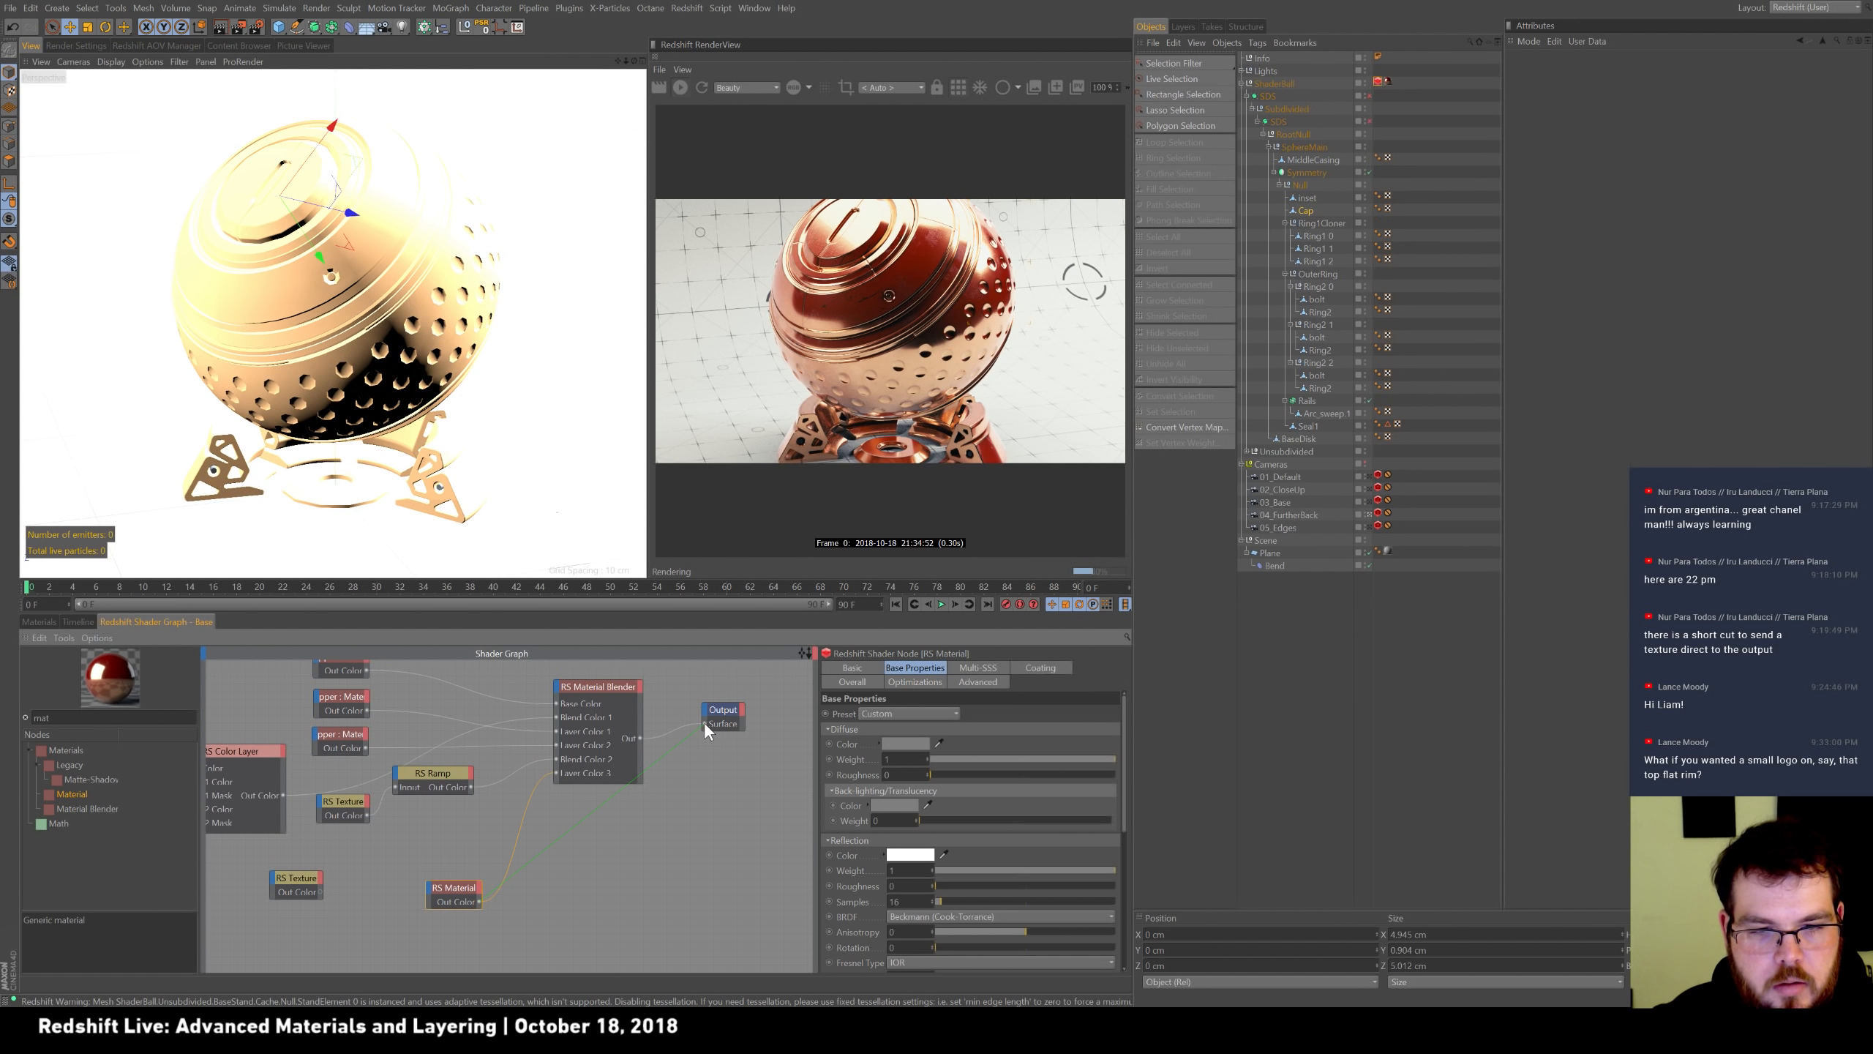
{"action": "left_click", "coordinate": [303, 884]}
{"action": "left_click_drag", "start_coordinate": [308, 888], "coordinate": [430, 890]}
{"action": "mouse_move", "coordinate": [552, 827]}
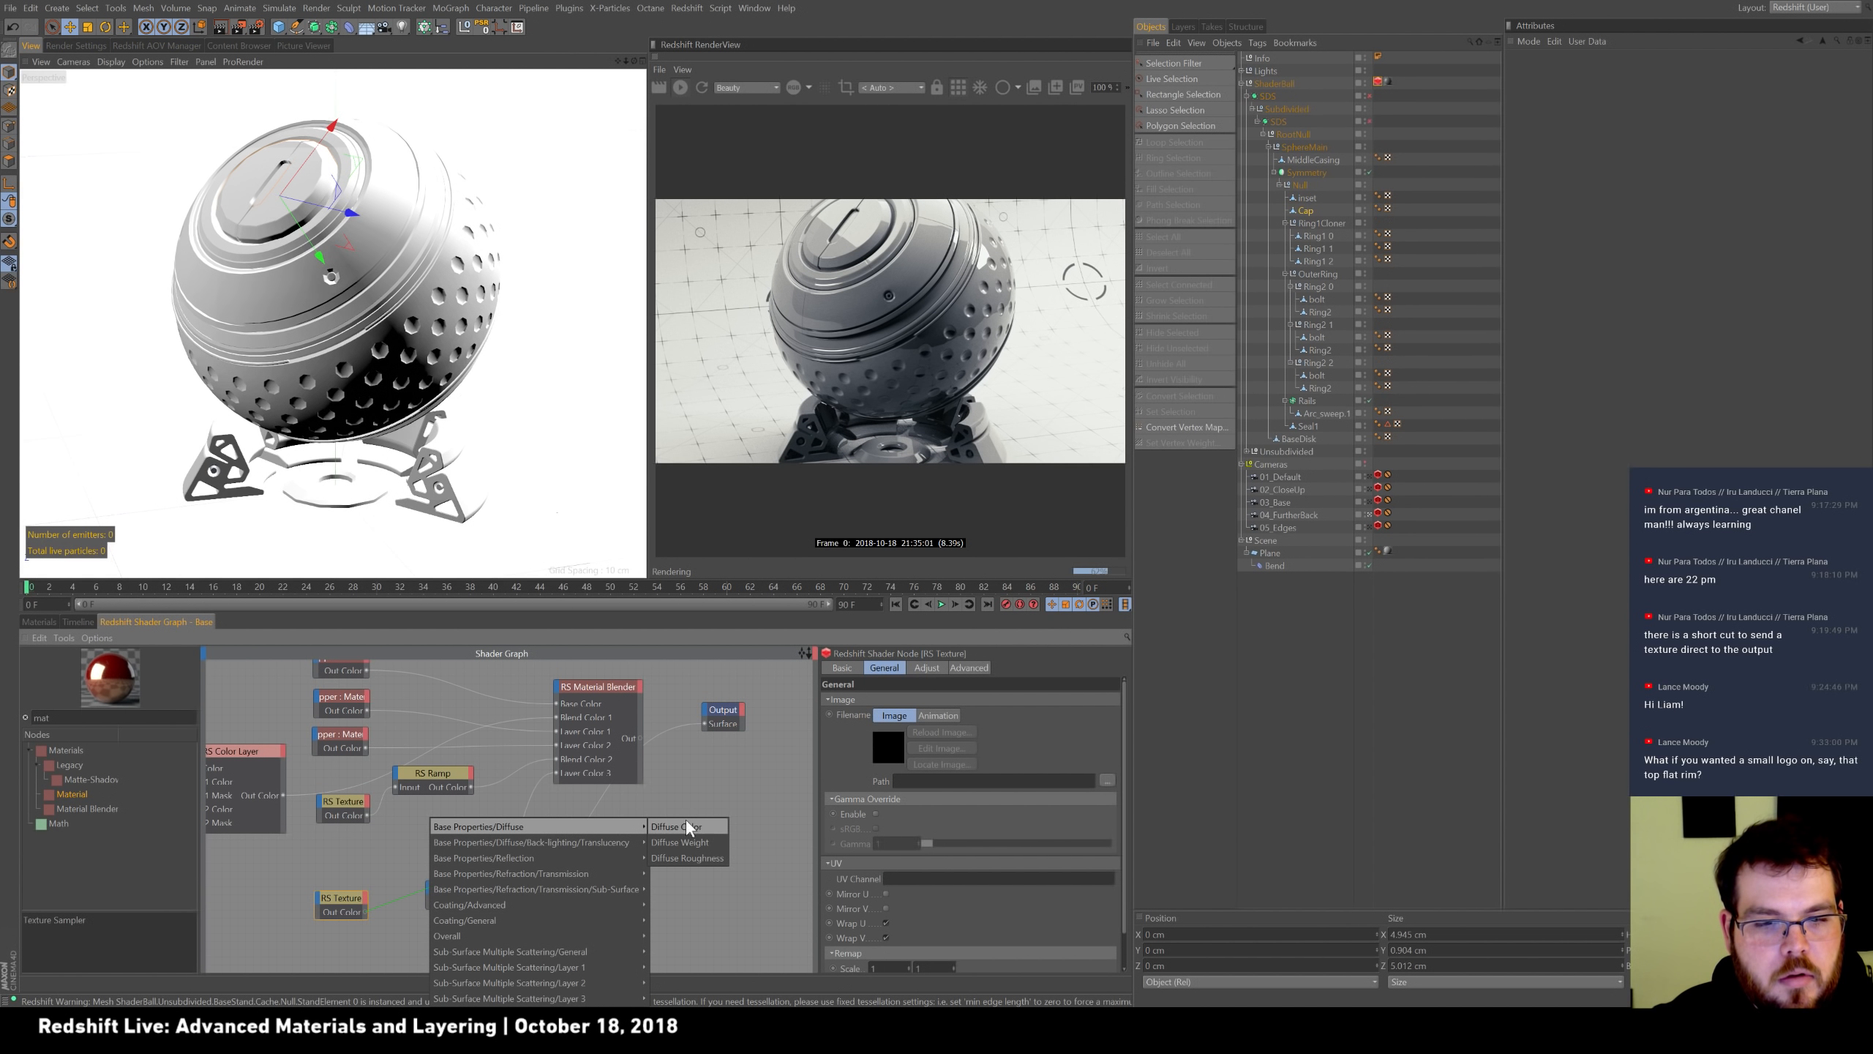
{"action": "left_click", "coordinate": [689, 827]}
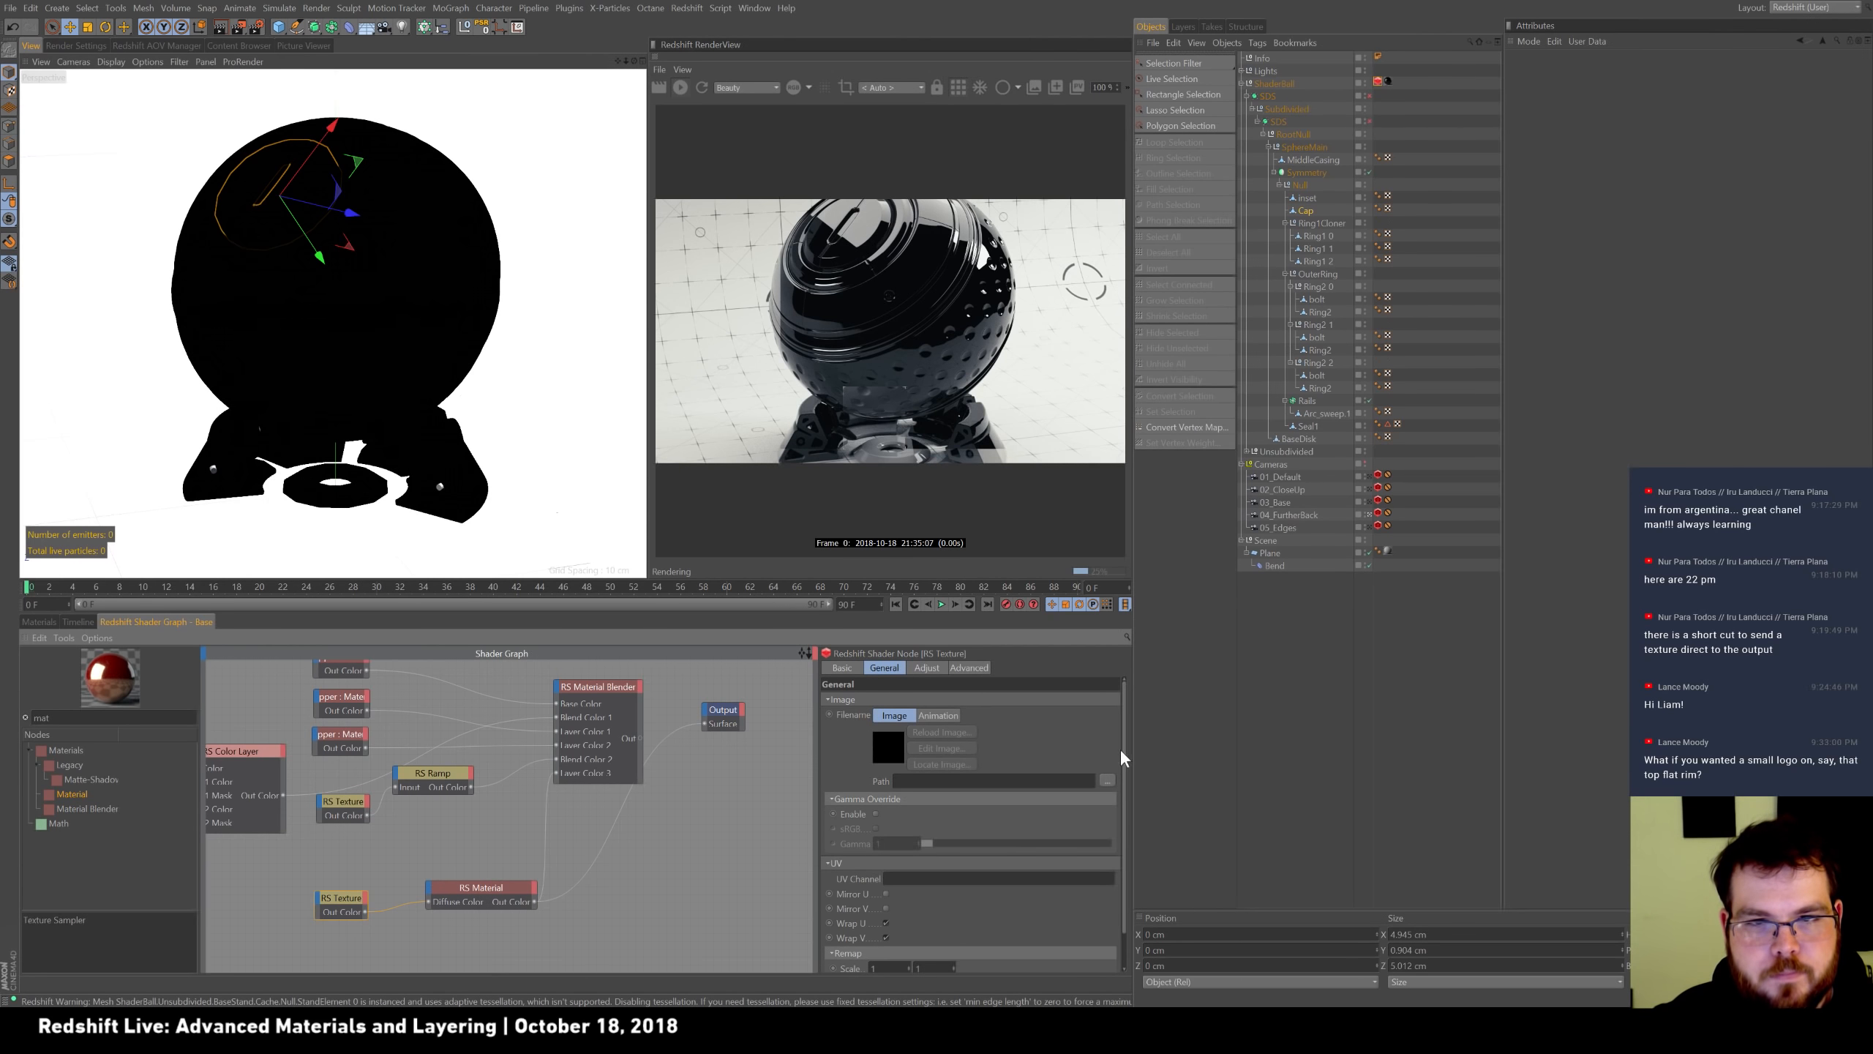
Load the first JPG photo from the Pictures folder into the new Texture node.
{"action": "left_click", "coordinate": [1106, 781]}
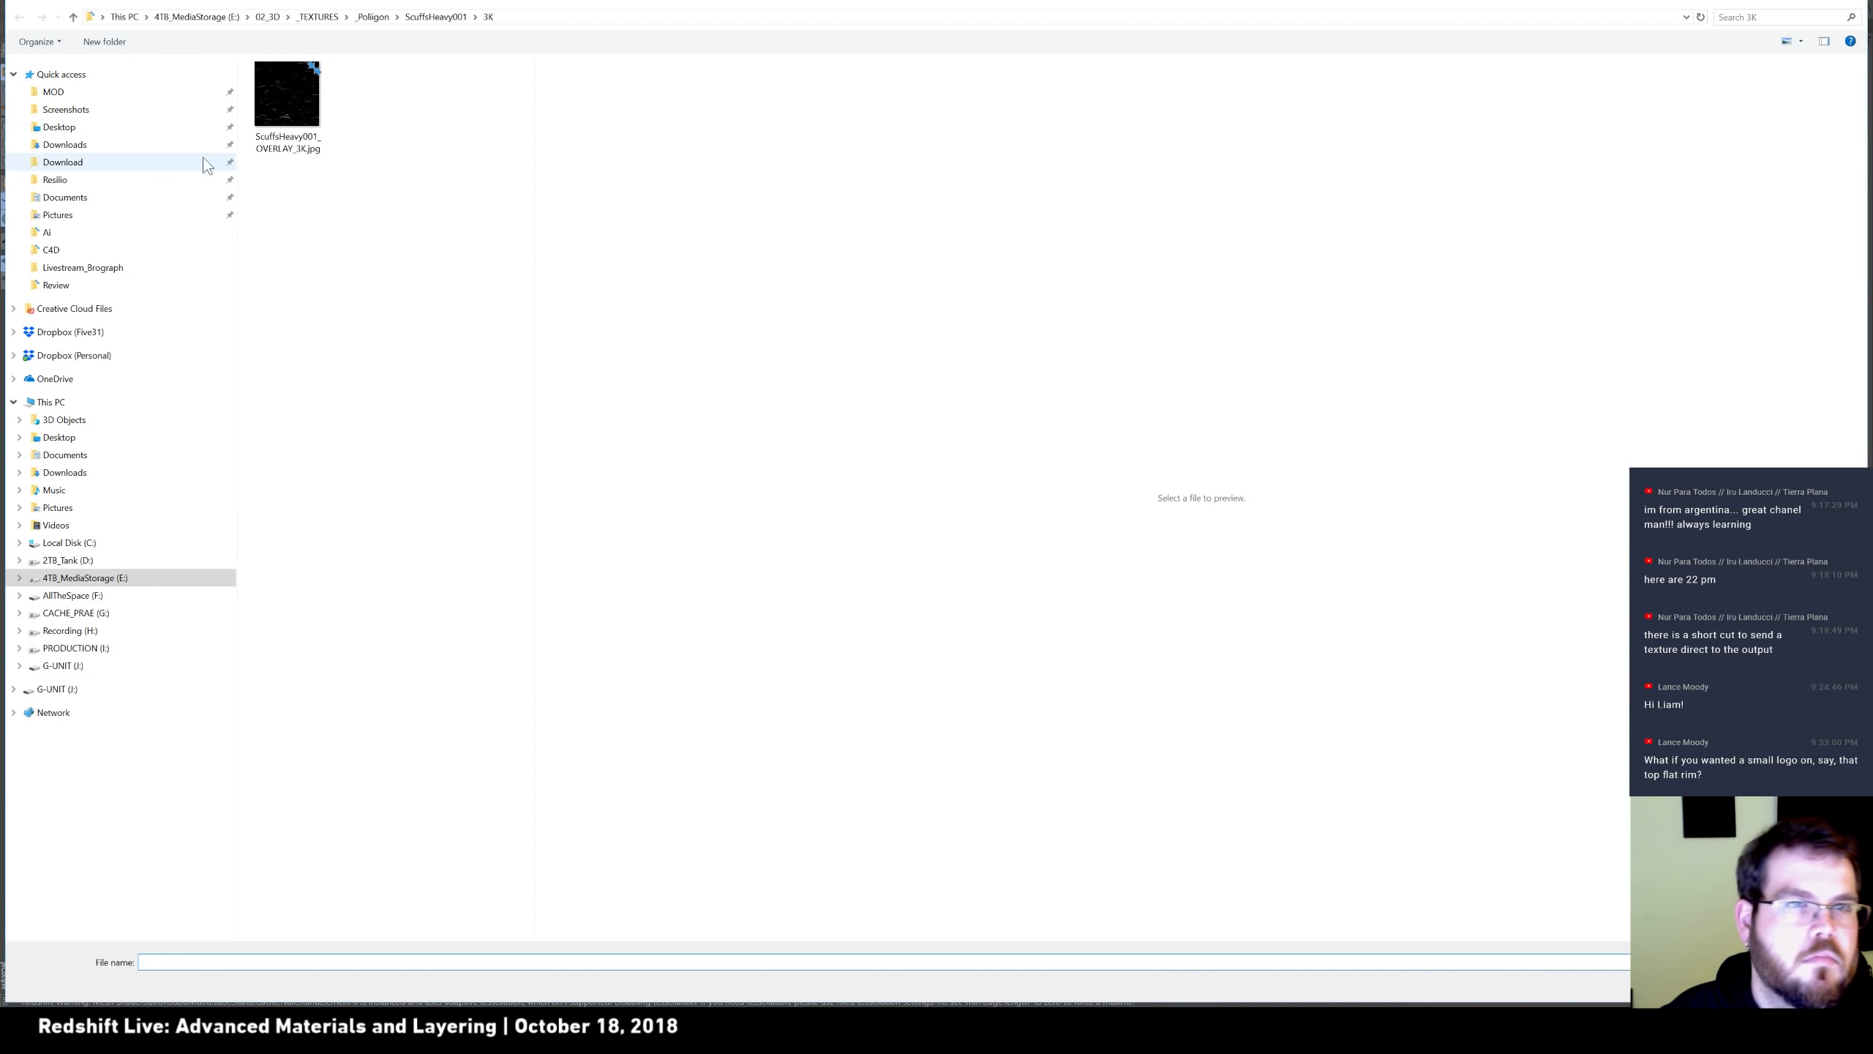
{"action": "left_click", "coordinate": [275, 18]}
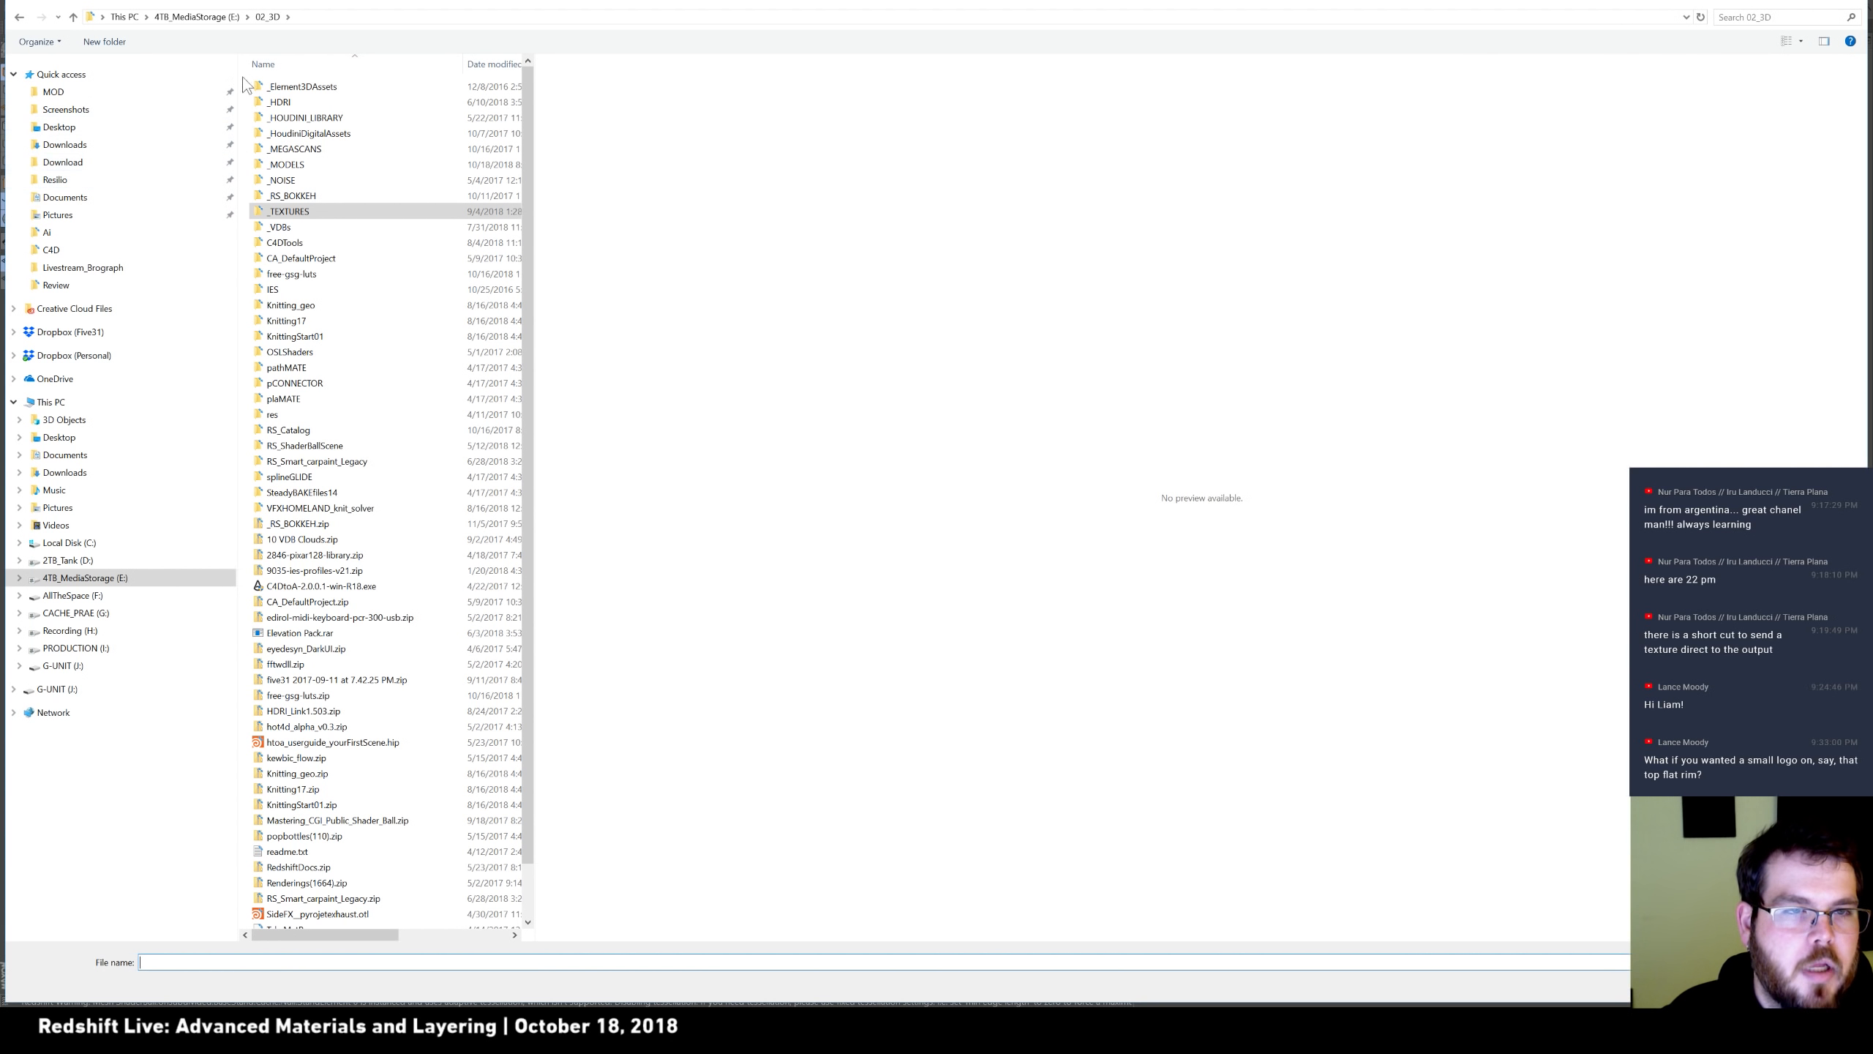
{"action": "left_click", "coordinate": [204, 18]}
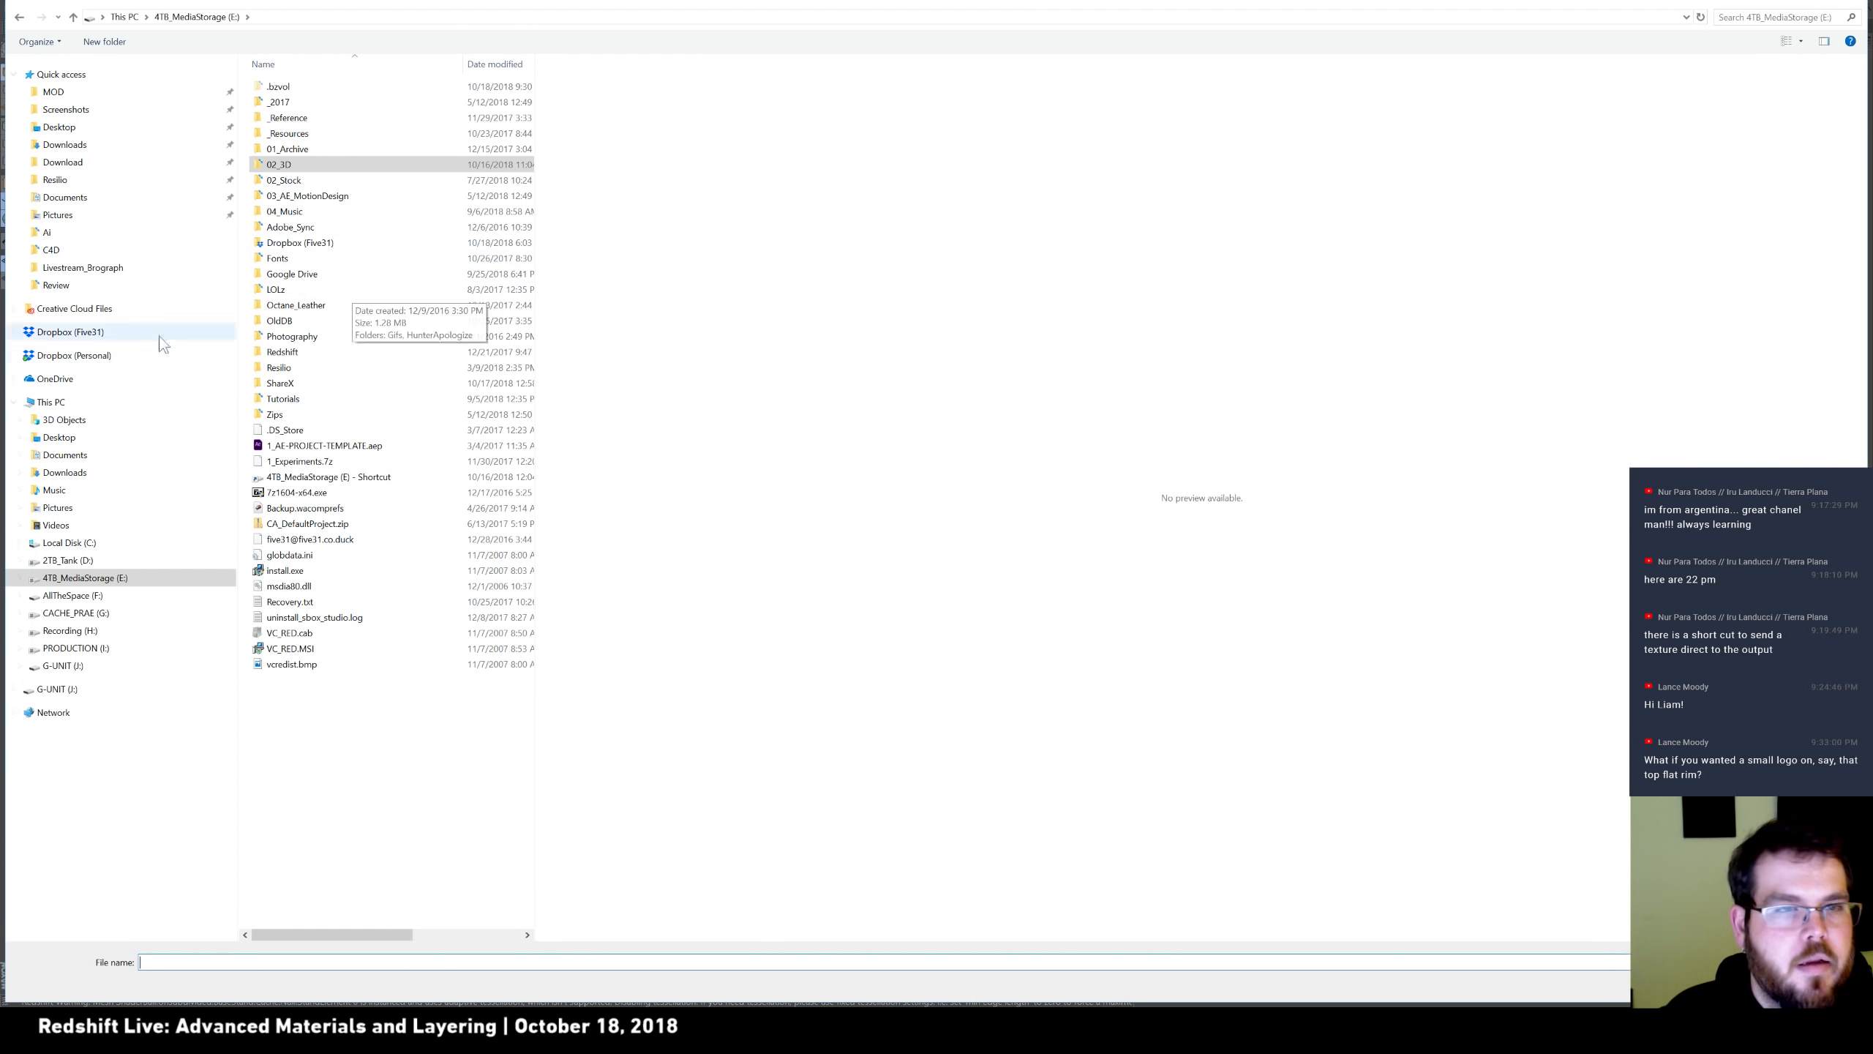
{"action": "left_click", "coordinate": [82, 508]}
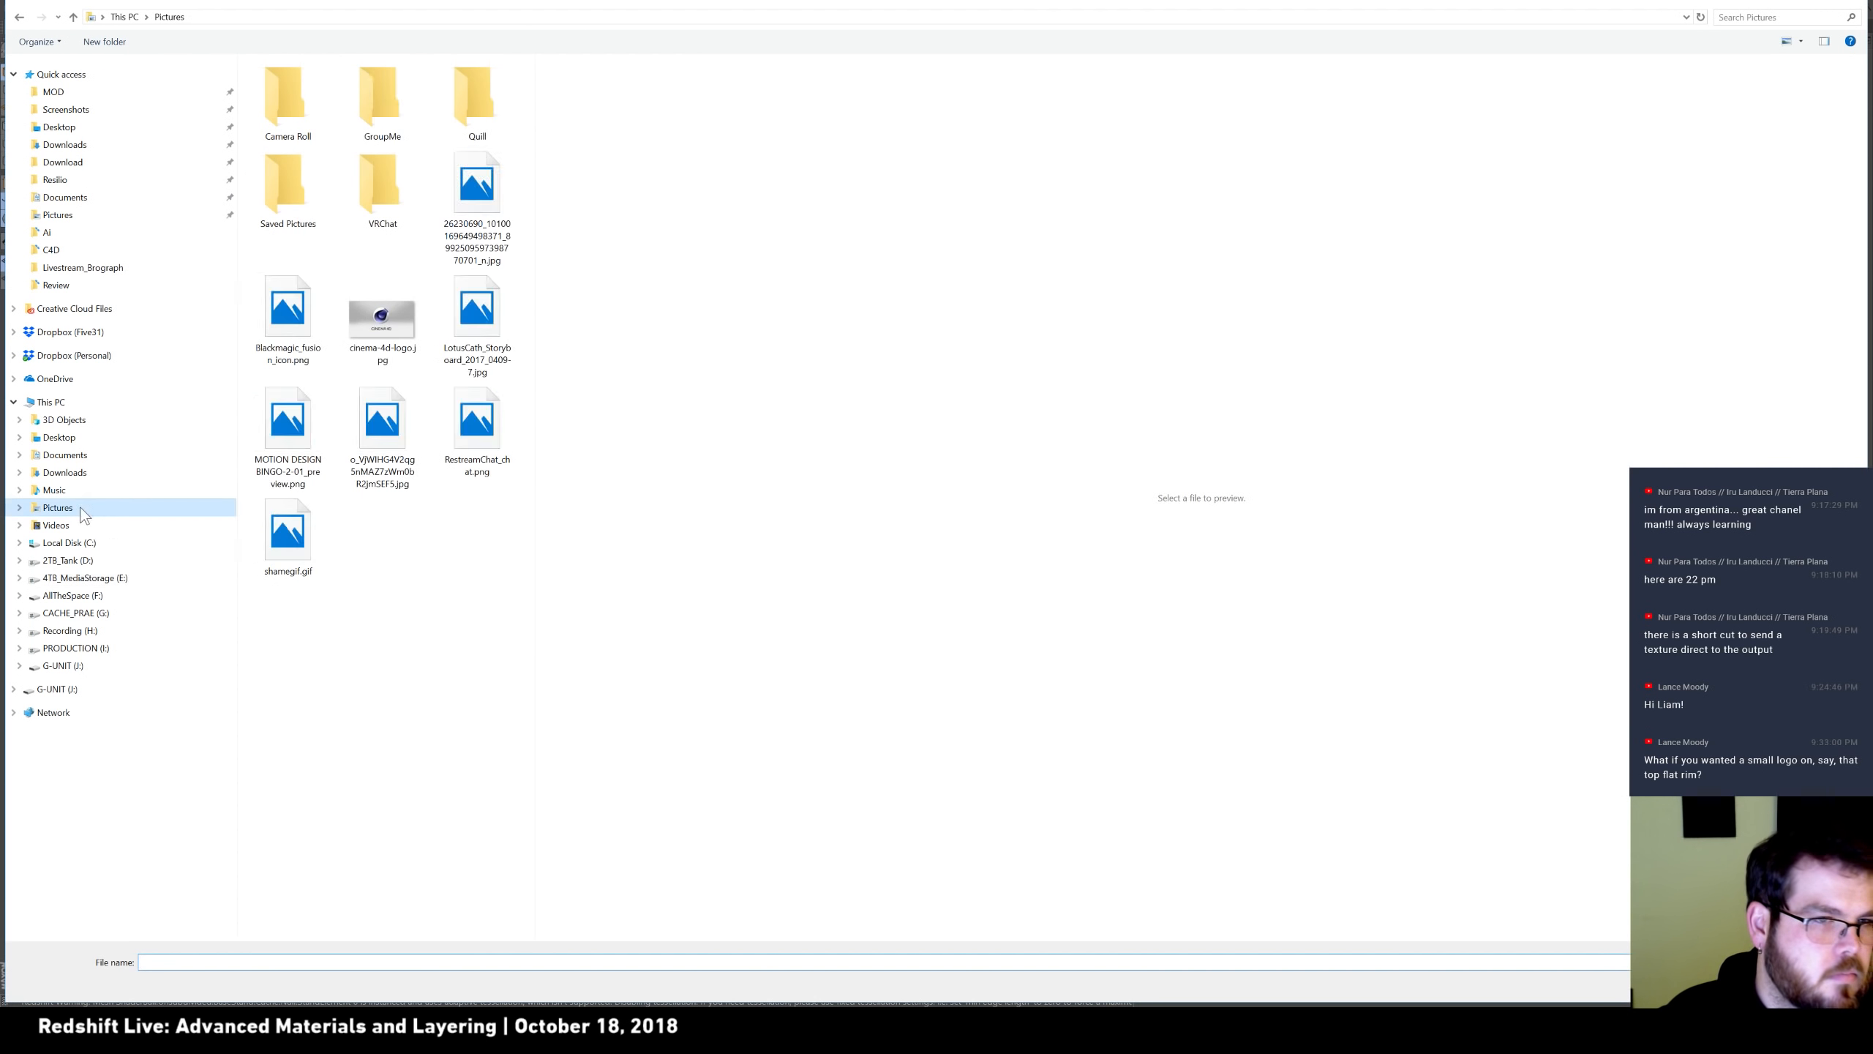
{"action": "left_click", "coordinate": [476, 193]}
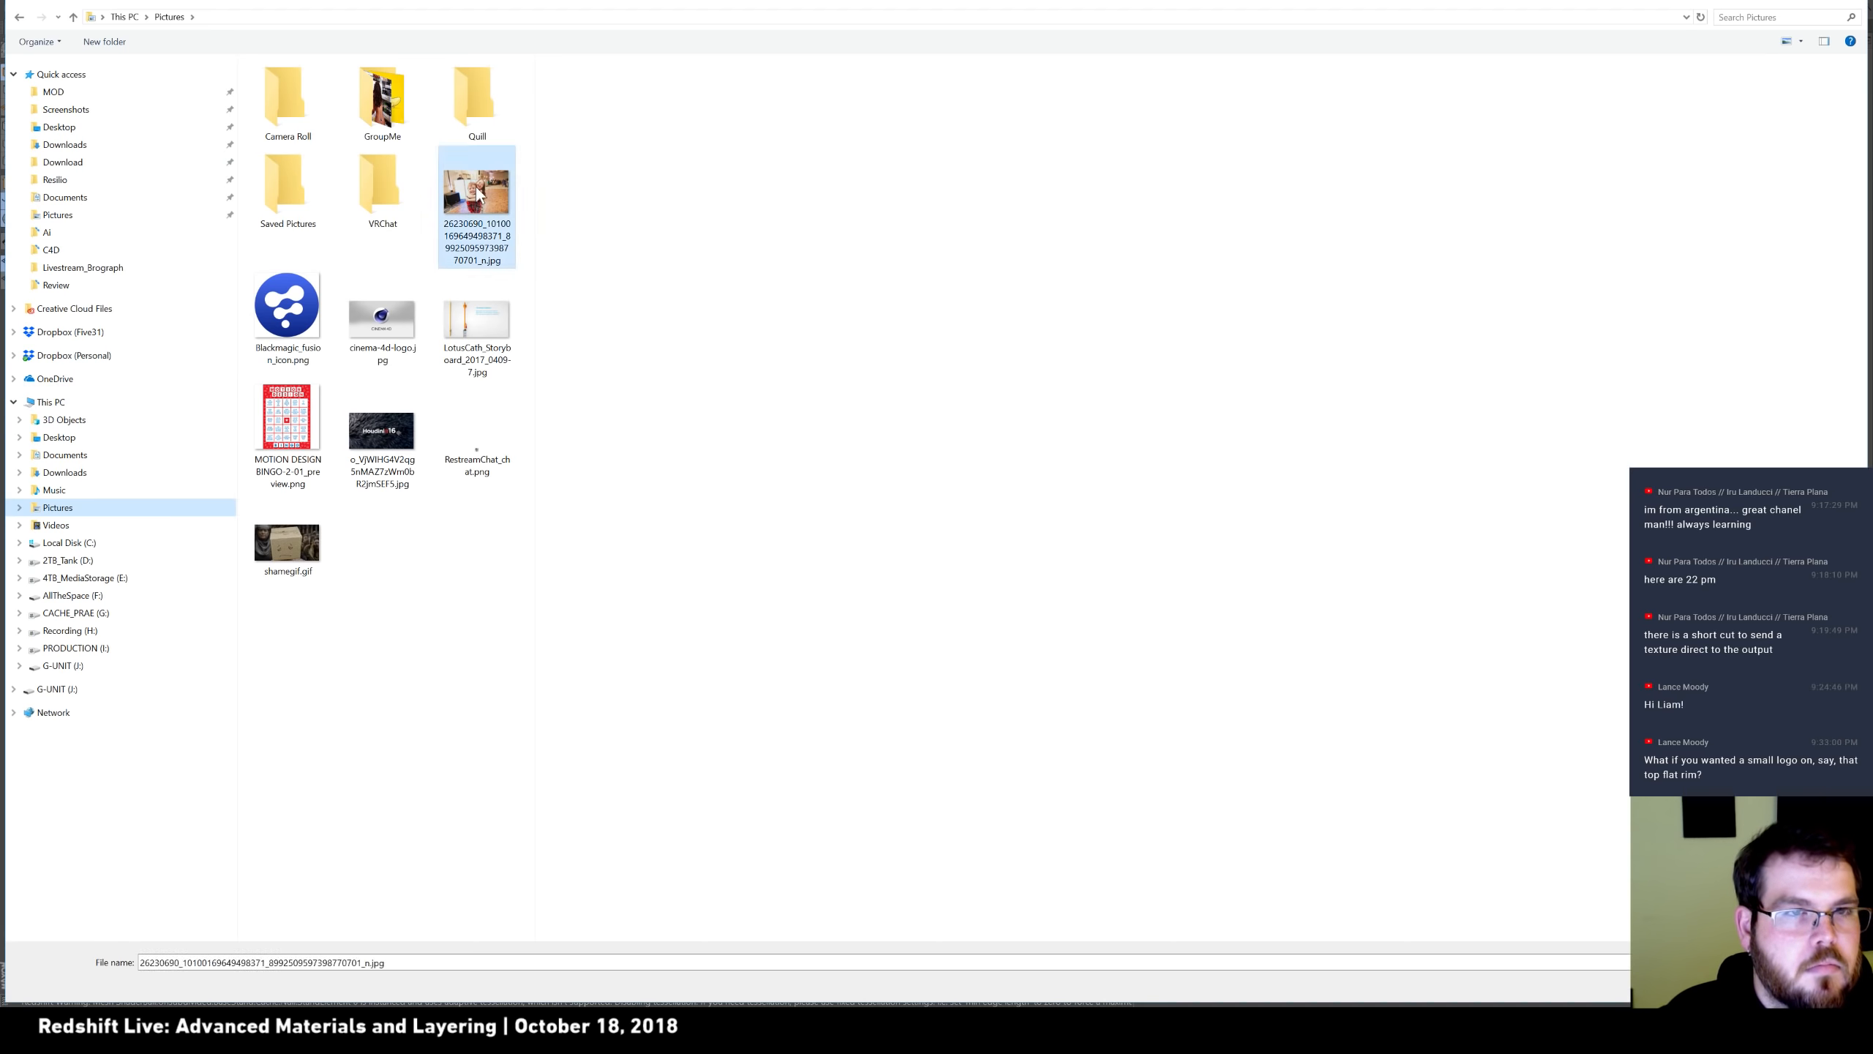
{"action": "double_click", "coordinate": [477, 193]}
{"action": "left_click", "coordinate": [1034, 556]}
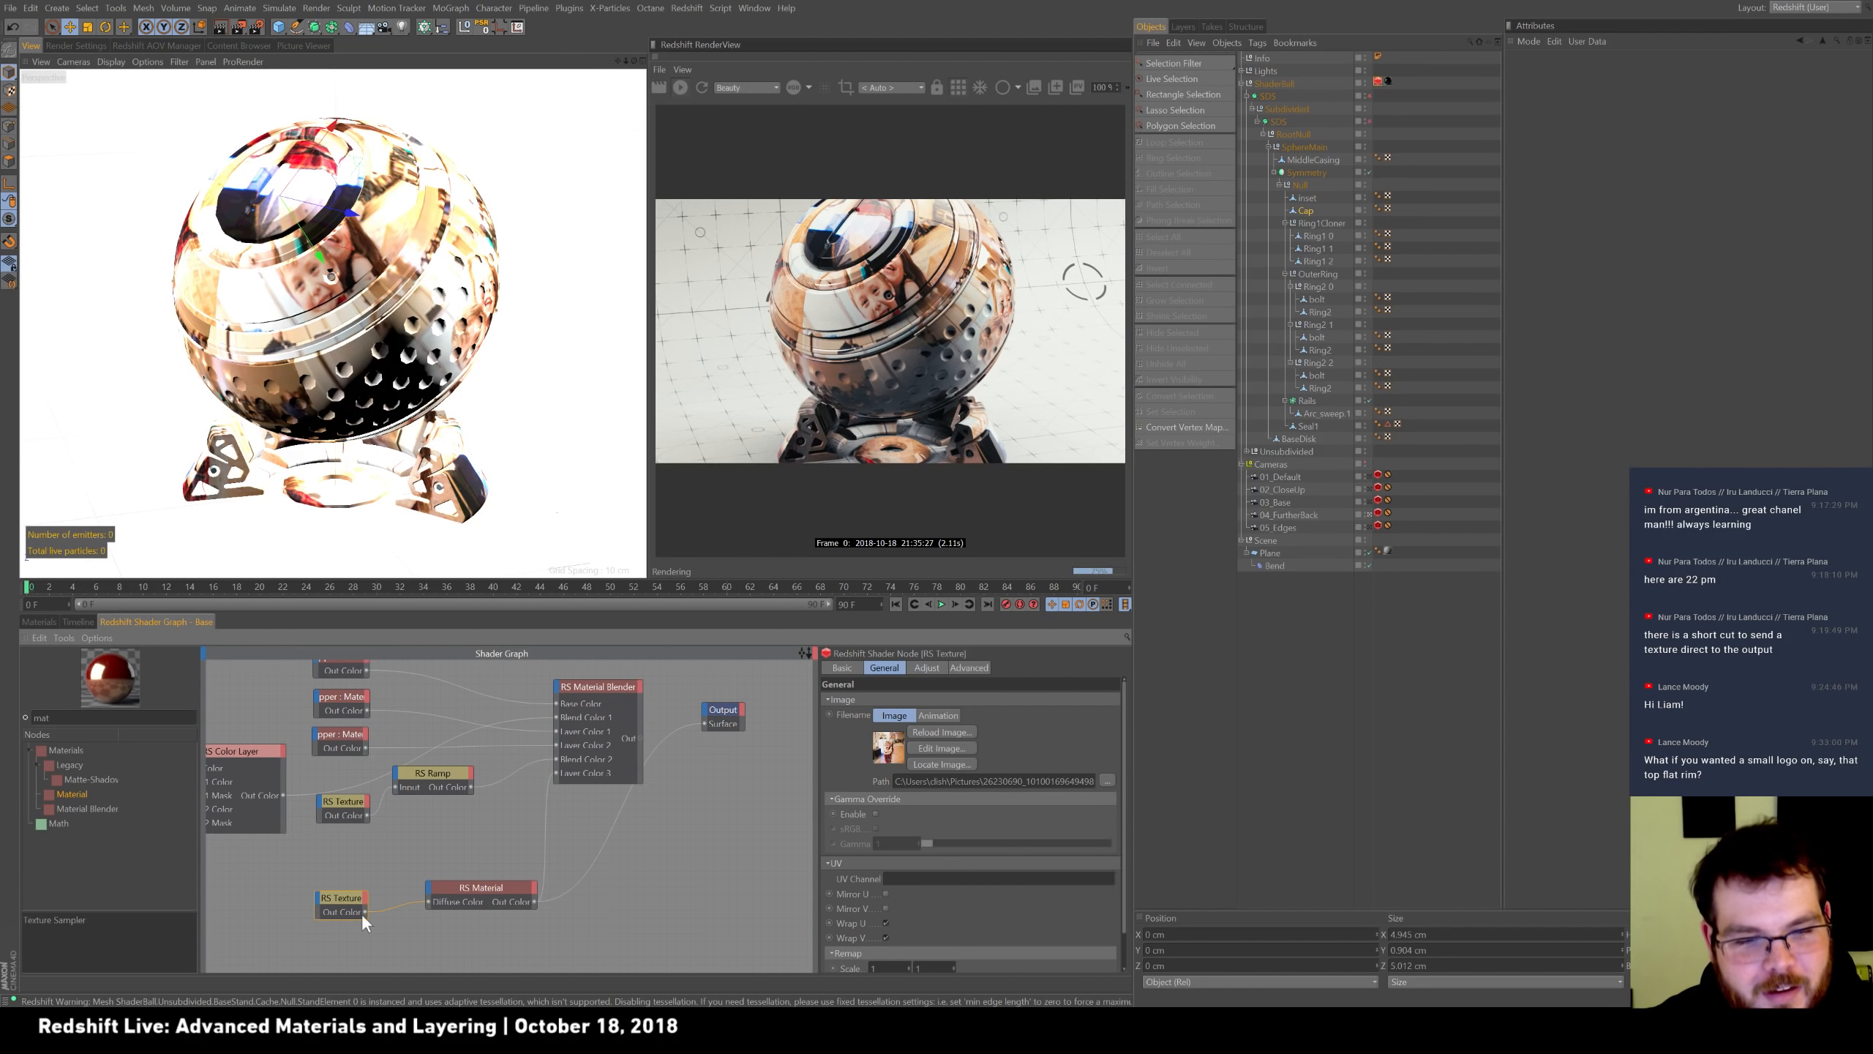
Enable the photo texture's gamma override and turn off its V wrapping.
{"action": "left_click", "coordinate": [876, 813]}
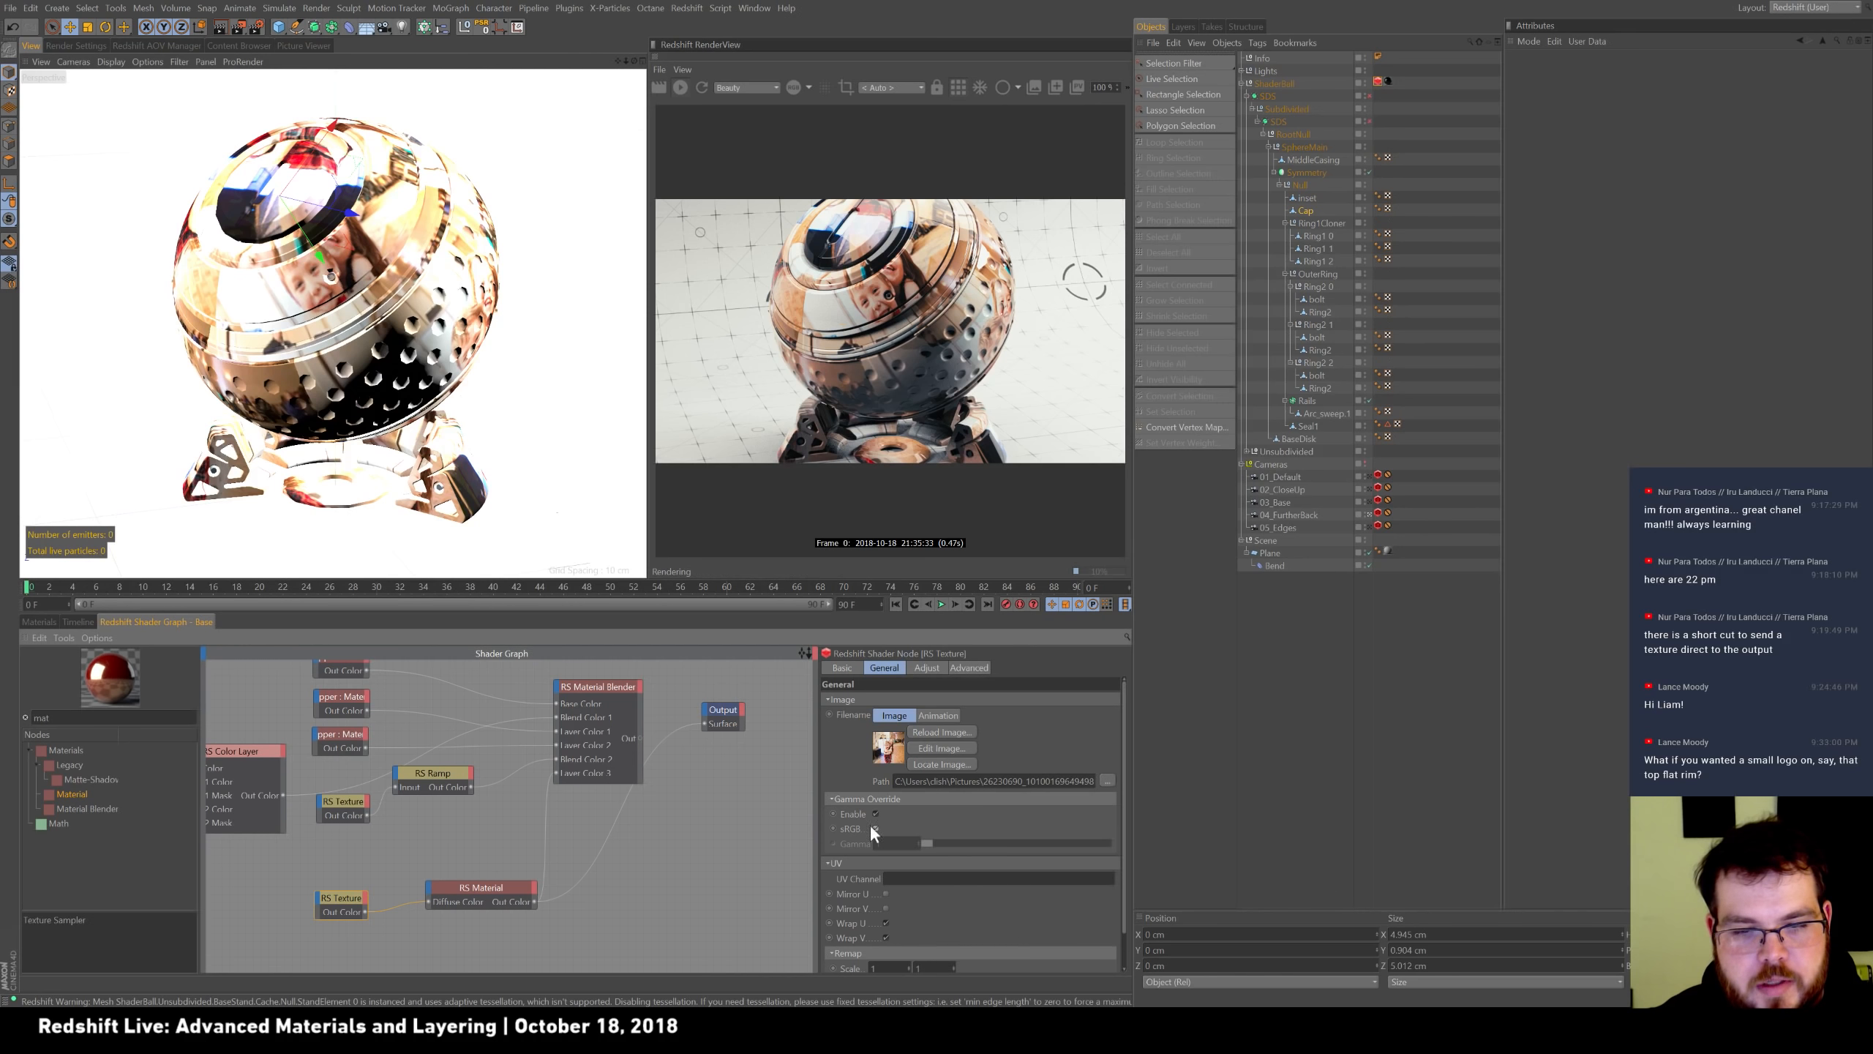
{"action": "left_click", "coordinate": [887, 938]}
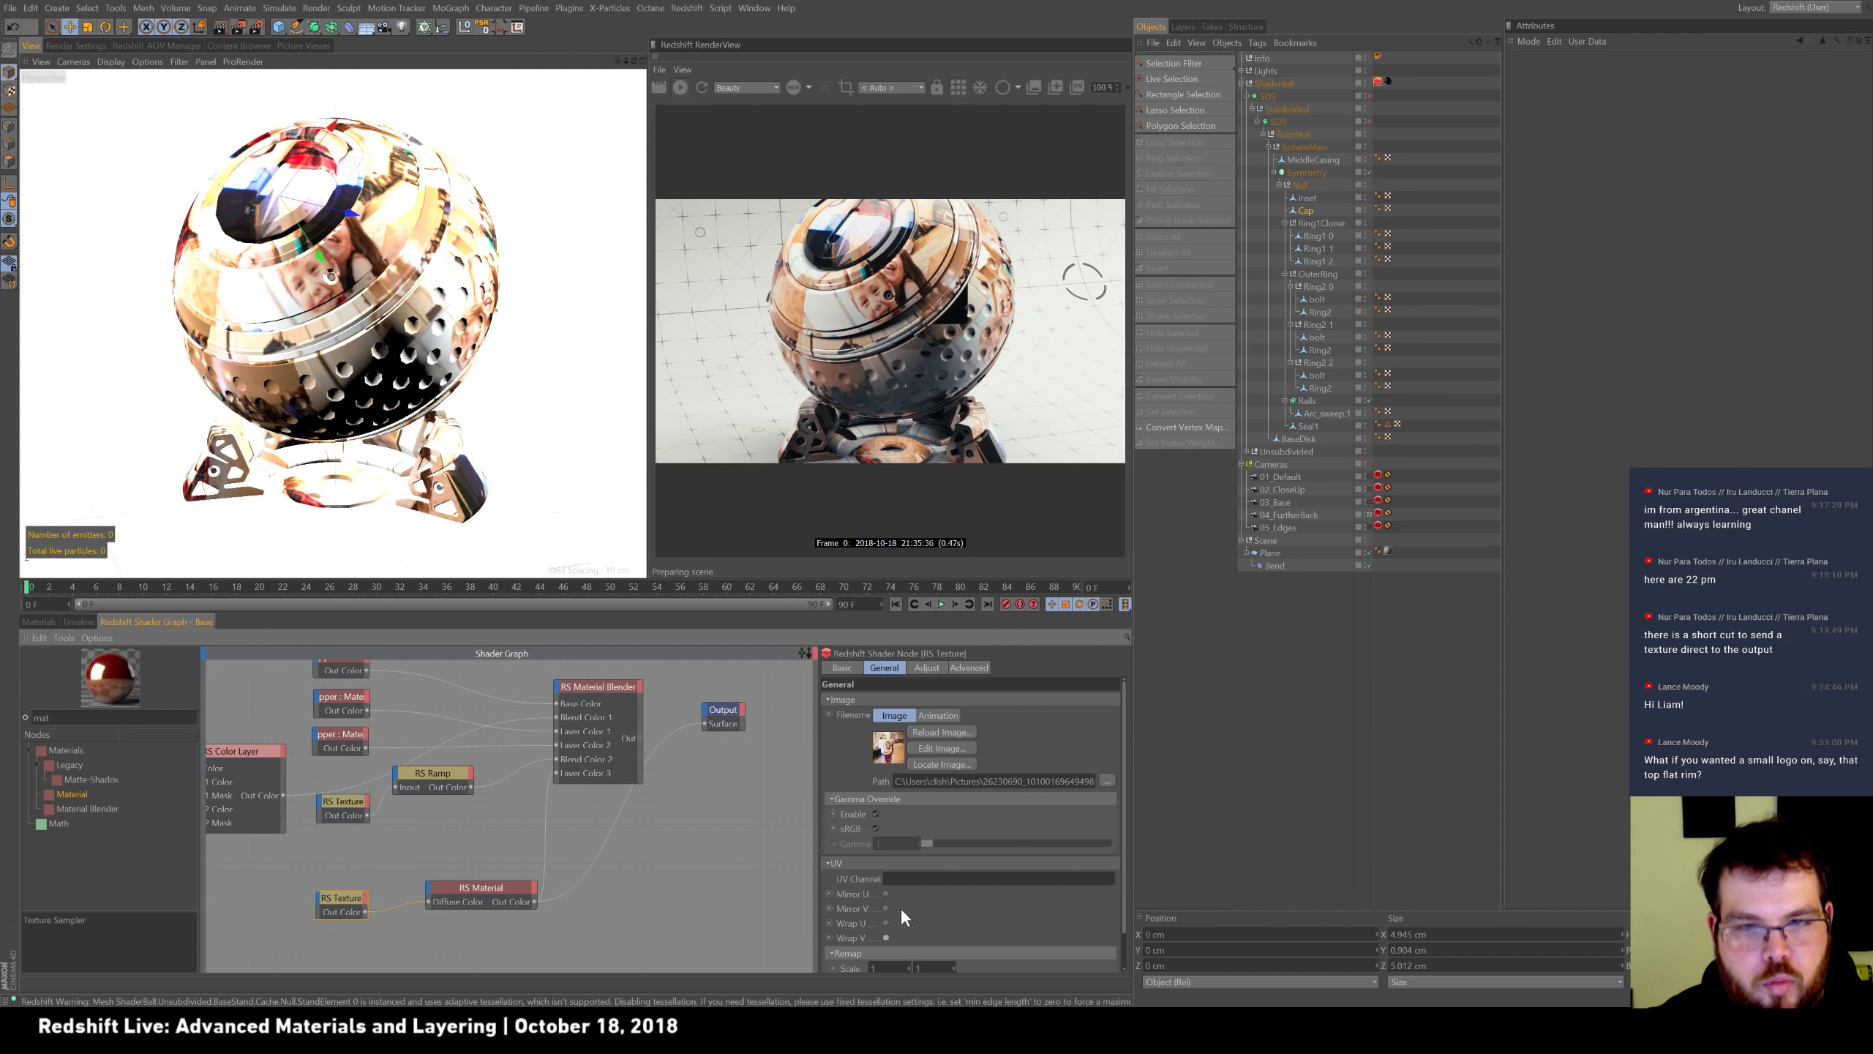
{"action": "left_click", "coordinate": [867, 824]}
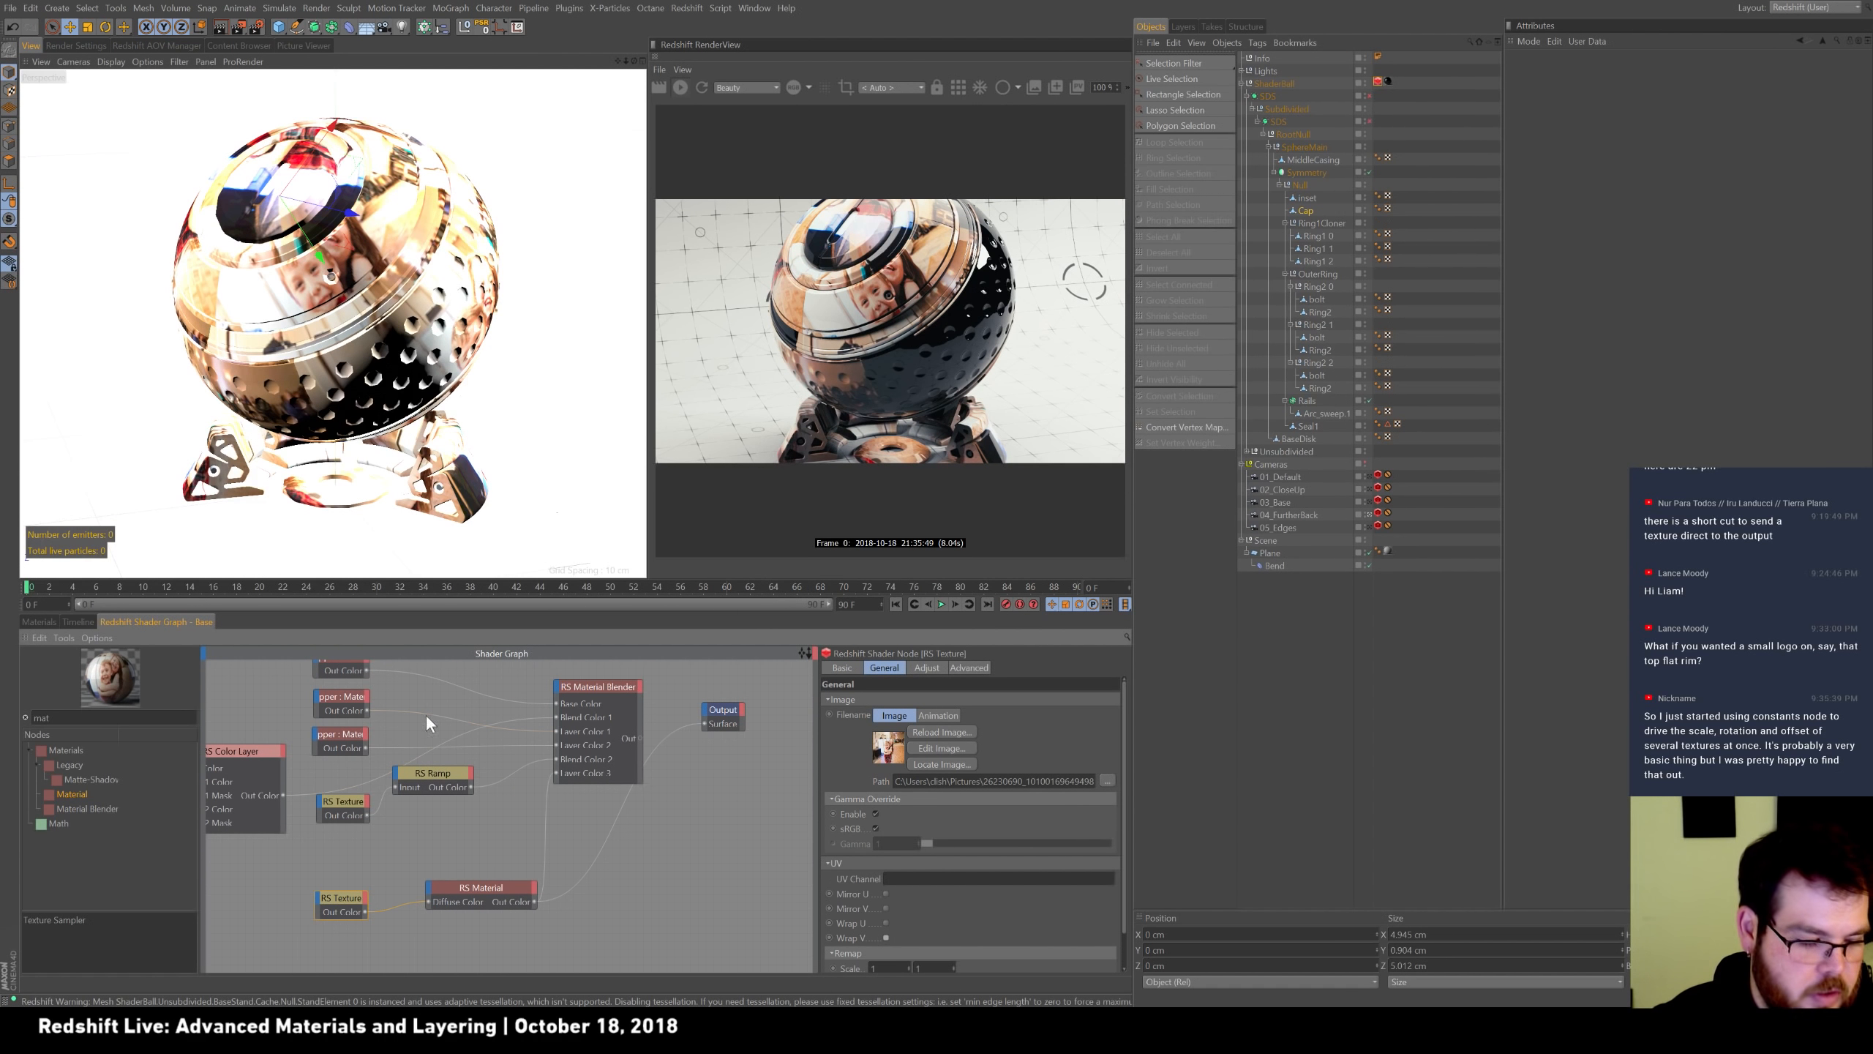
Add a Constant node above the Color Layer and open its list of data types.
{"action": "middle_click_drag", "start_coordinate": [435, 796], "coordinate": [582, 815], "text": "alt"}
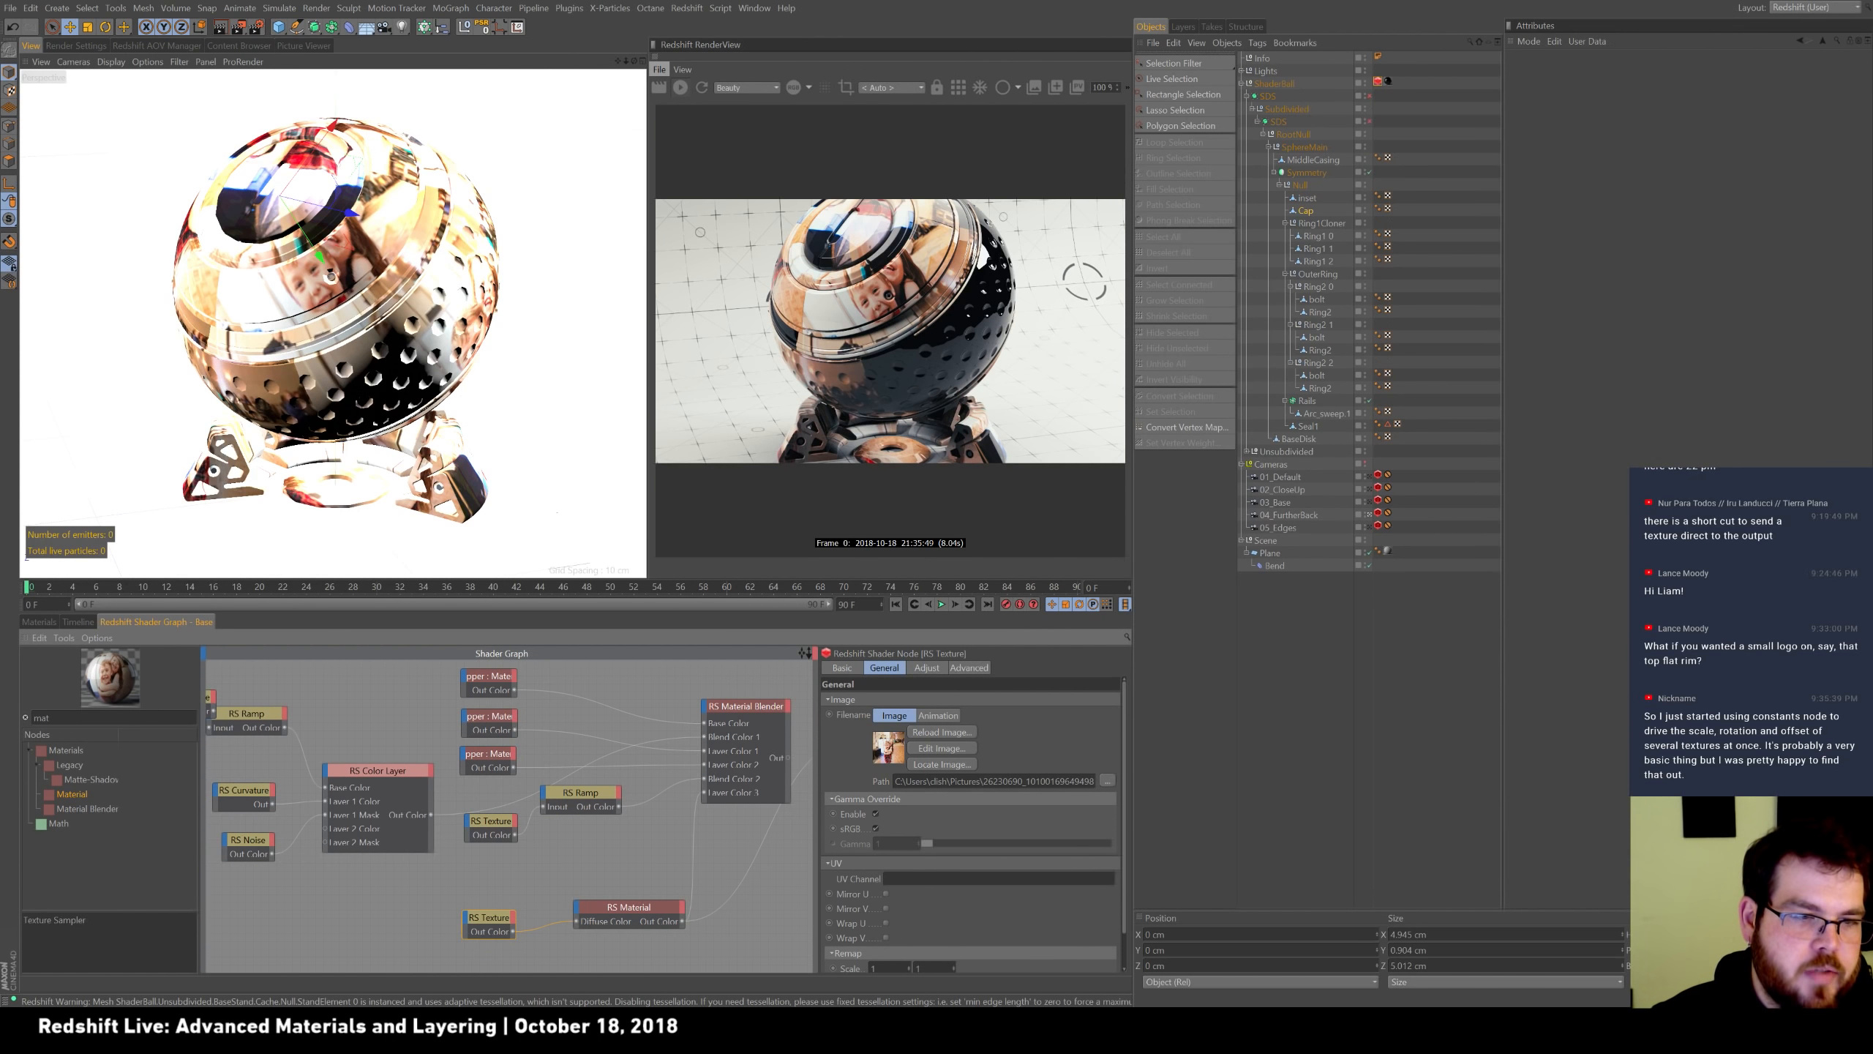
{"action": "type", "text": "con"}
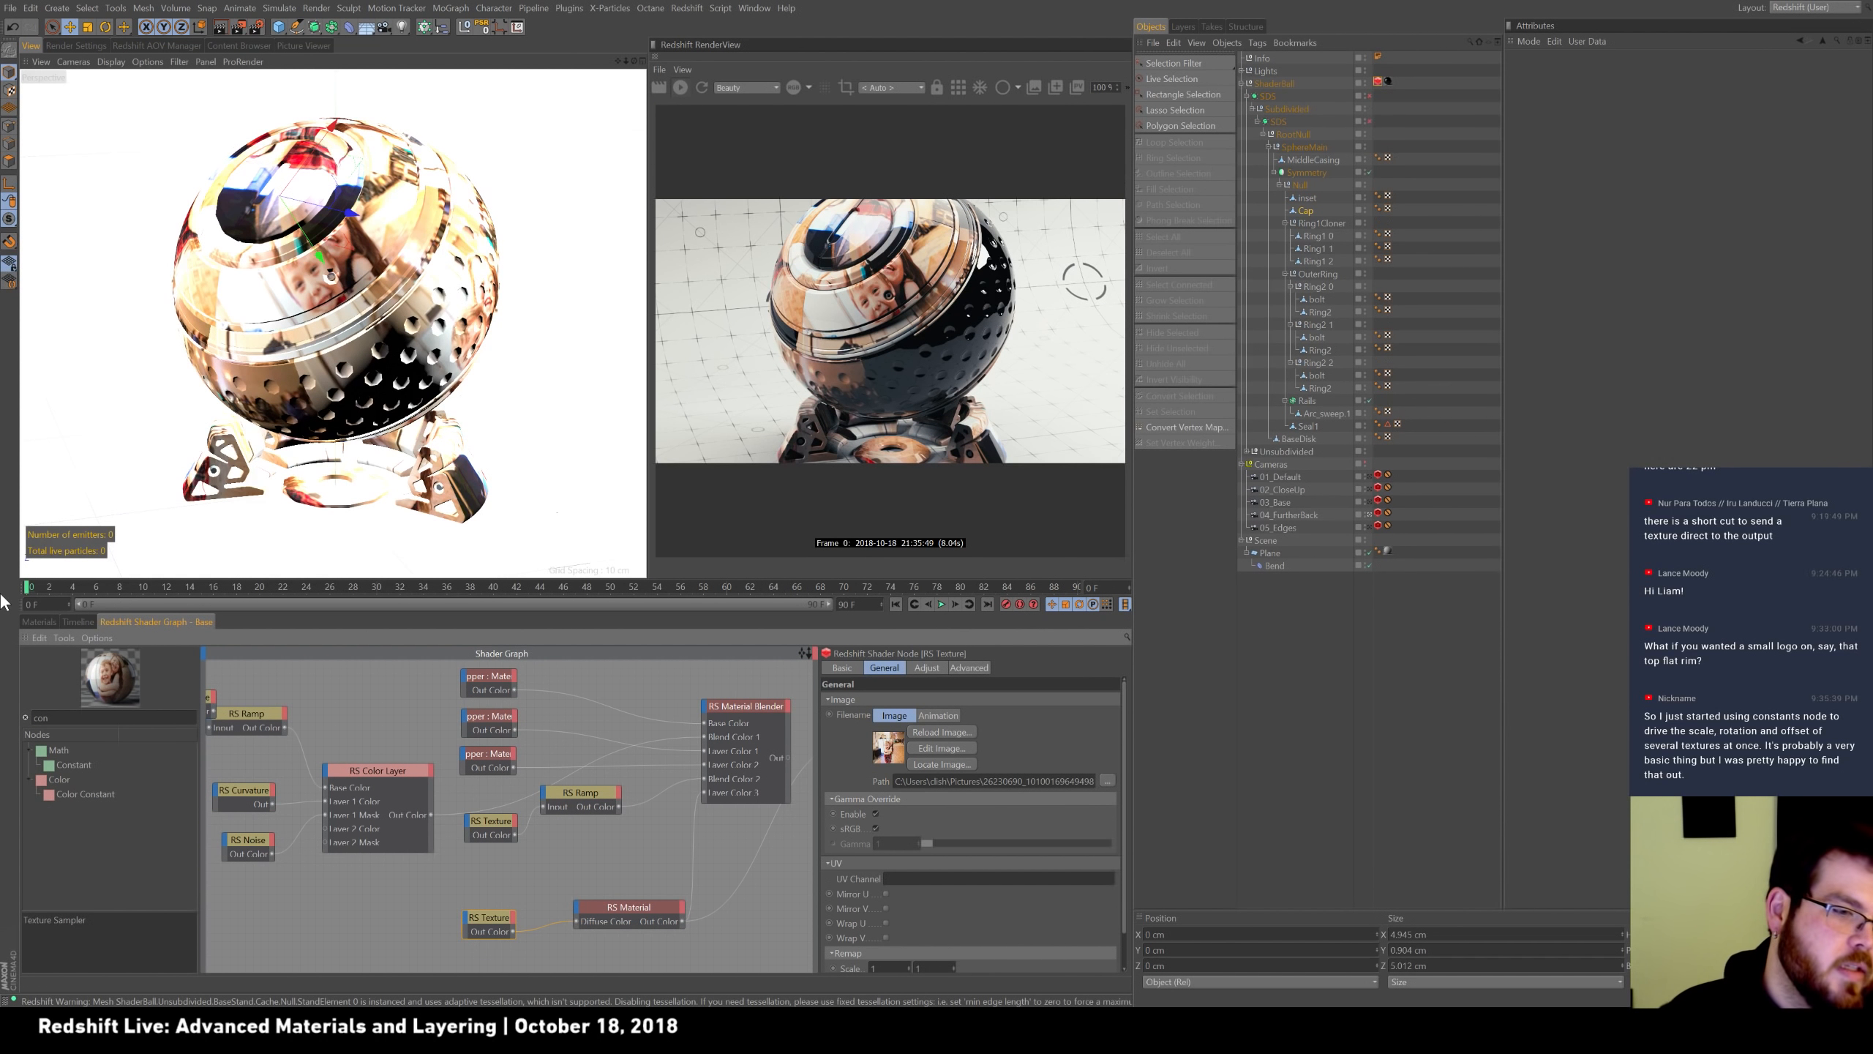
{"action": "left_click_drag", "start_coordinate": [70, 764], "coordinate": [357, 701]}
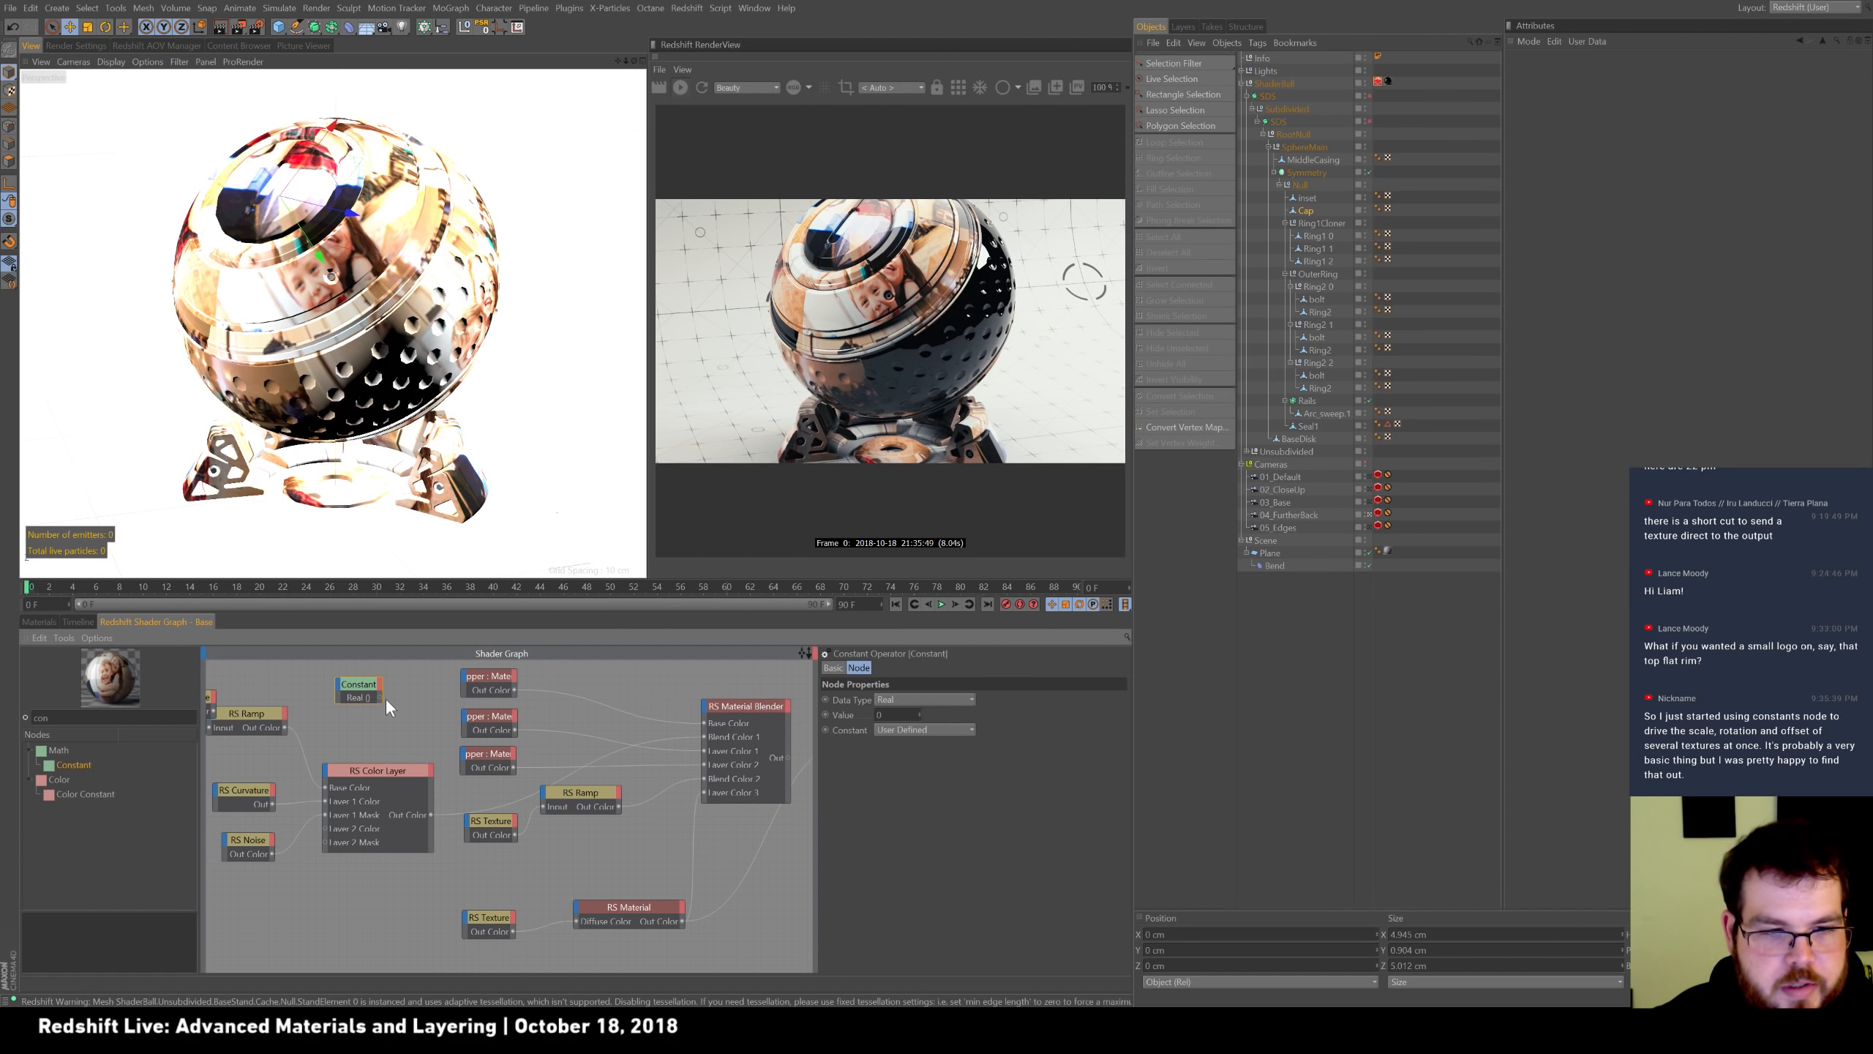
{"action": "left_click", "coordinate": [970, 700]}
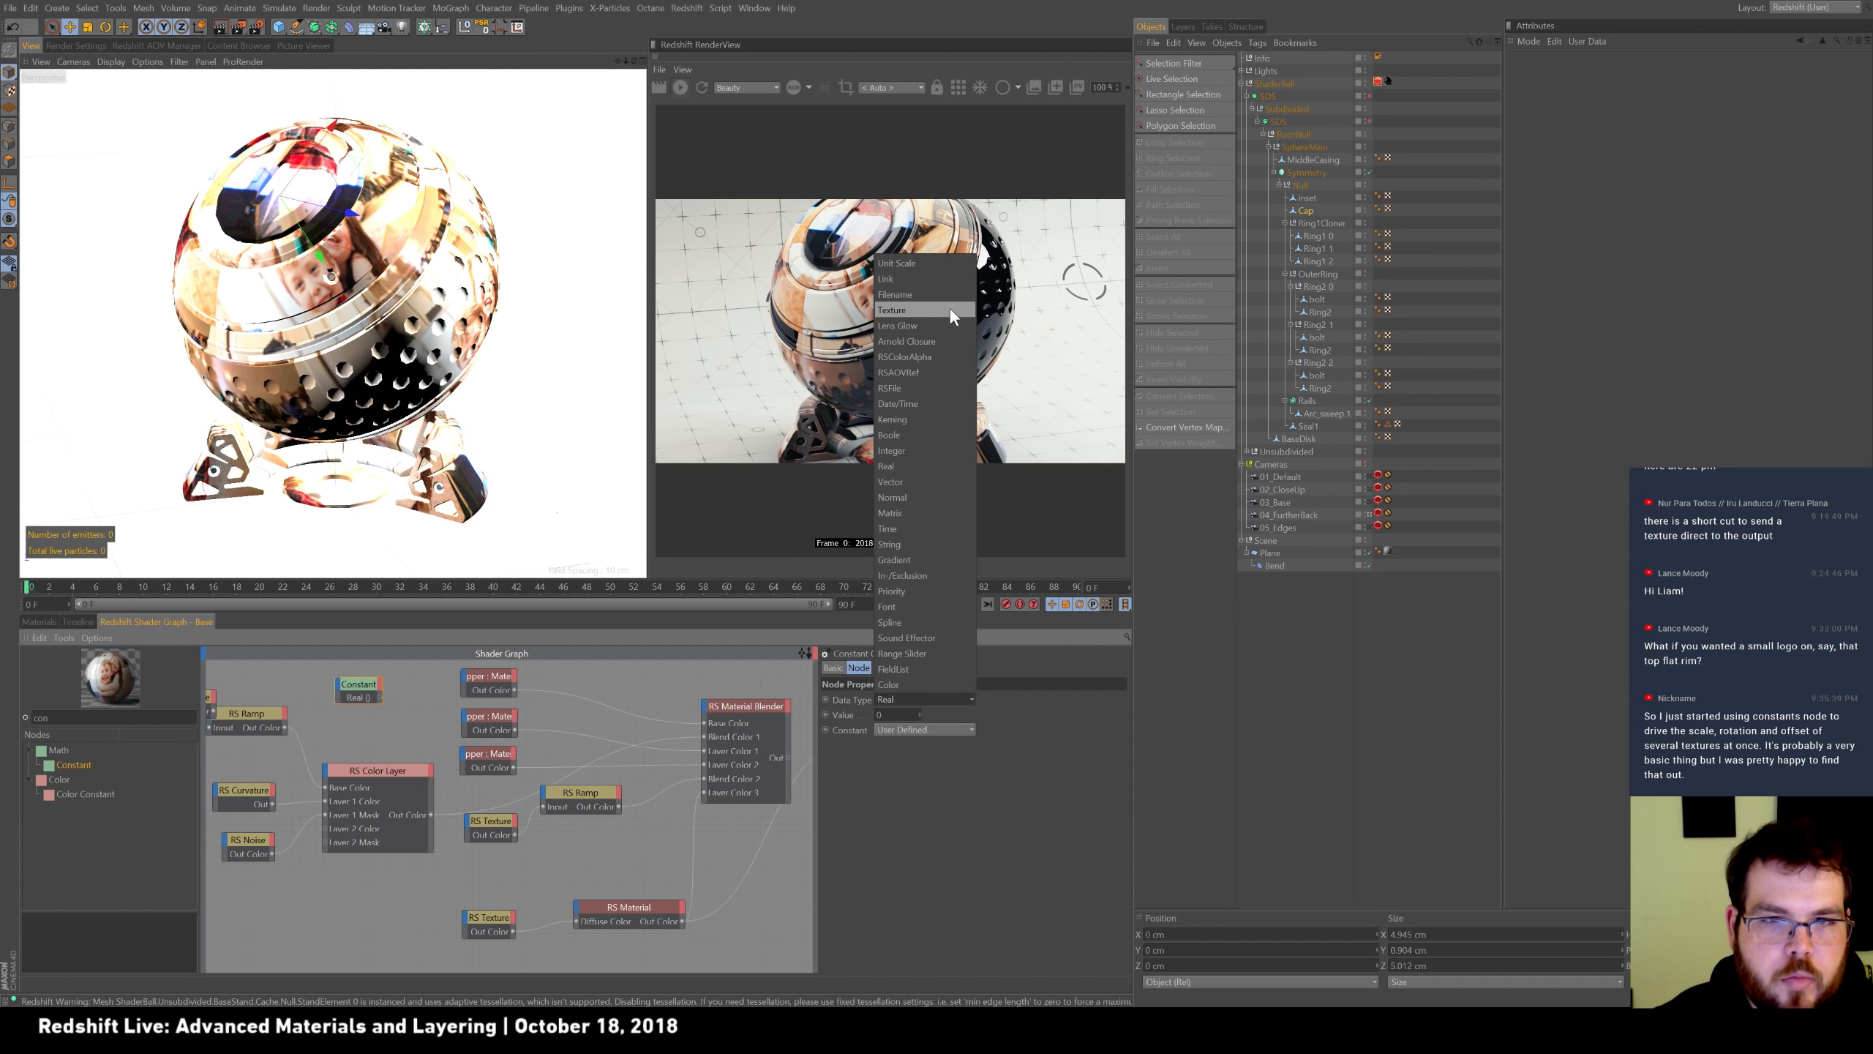
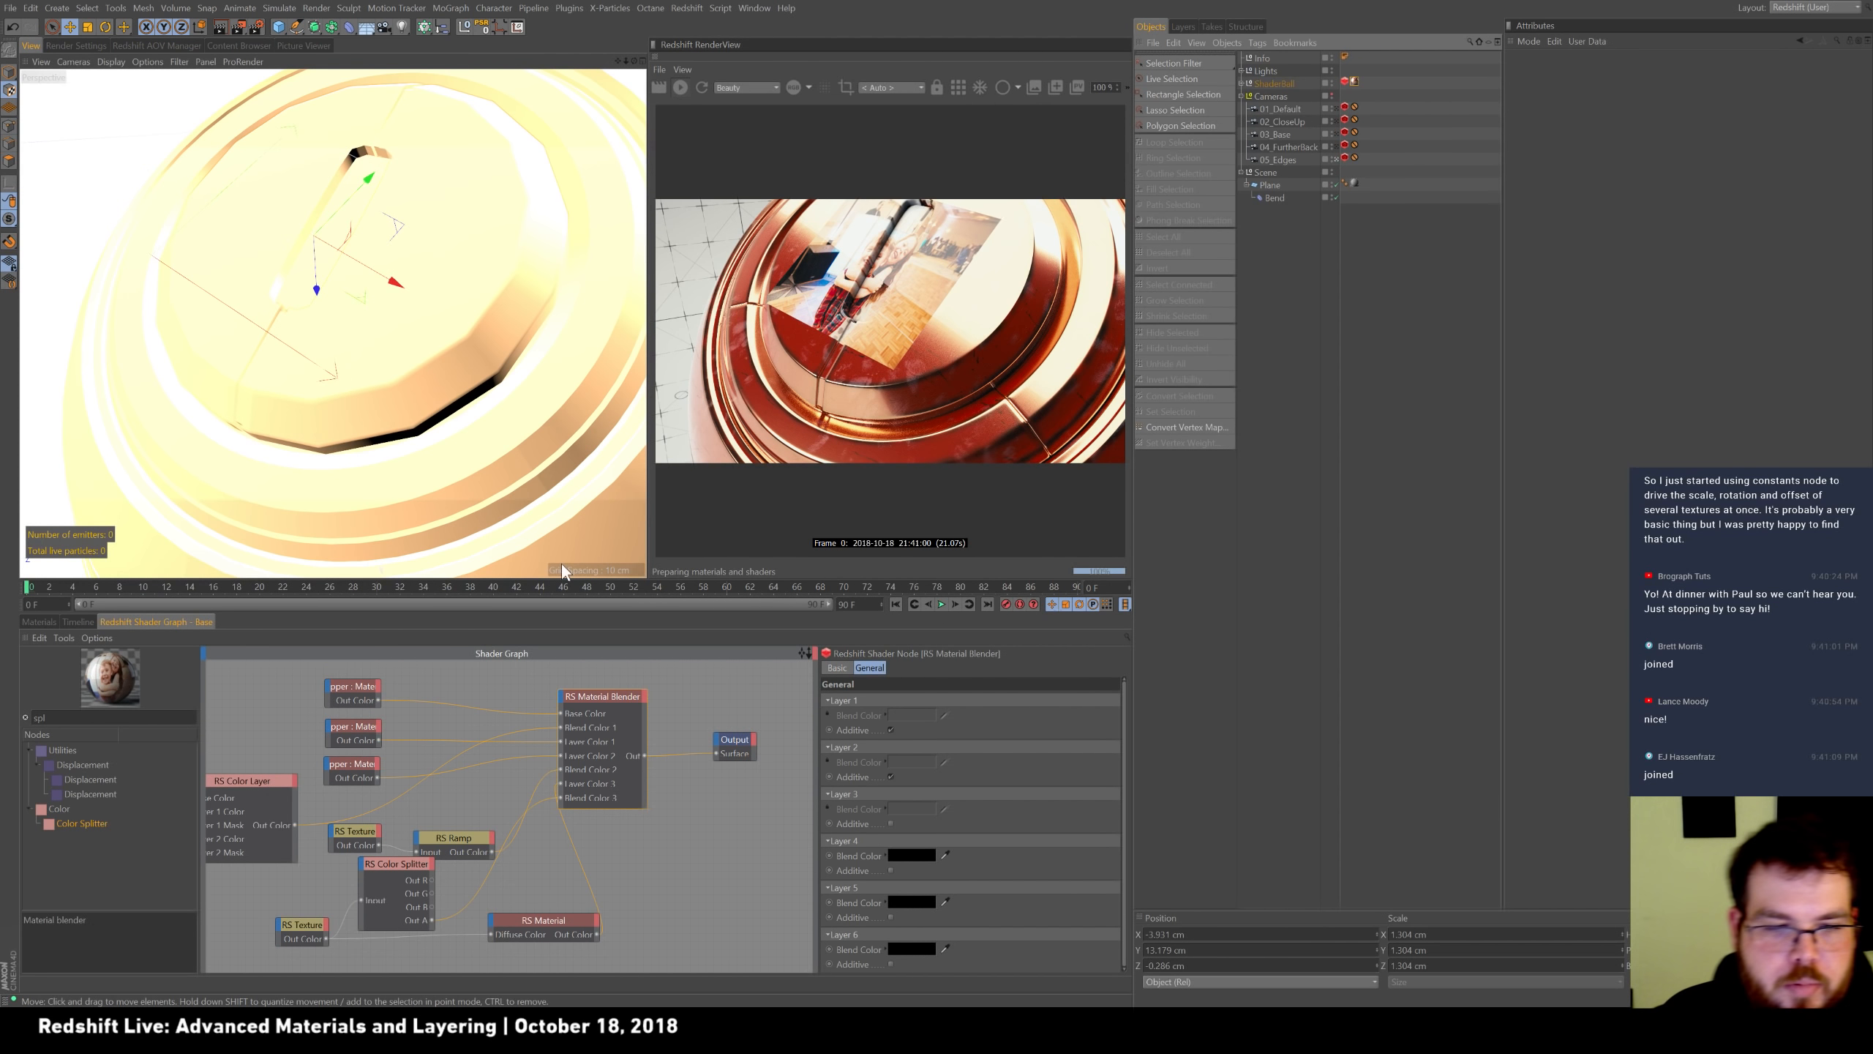
Return to Model mode and spread out the Color Splitter, photo Texture and new Material nodes so they clear the Ramp.
{"action": "left_click_drag", "start_coordinate": [402, 864], "coordinate": [416, 864]}
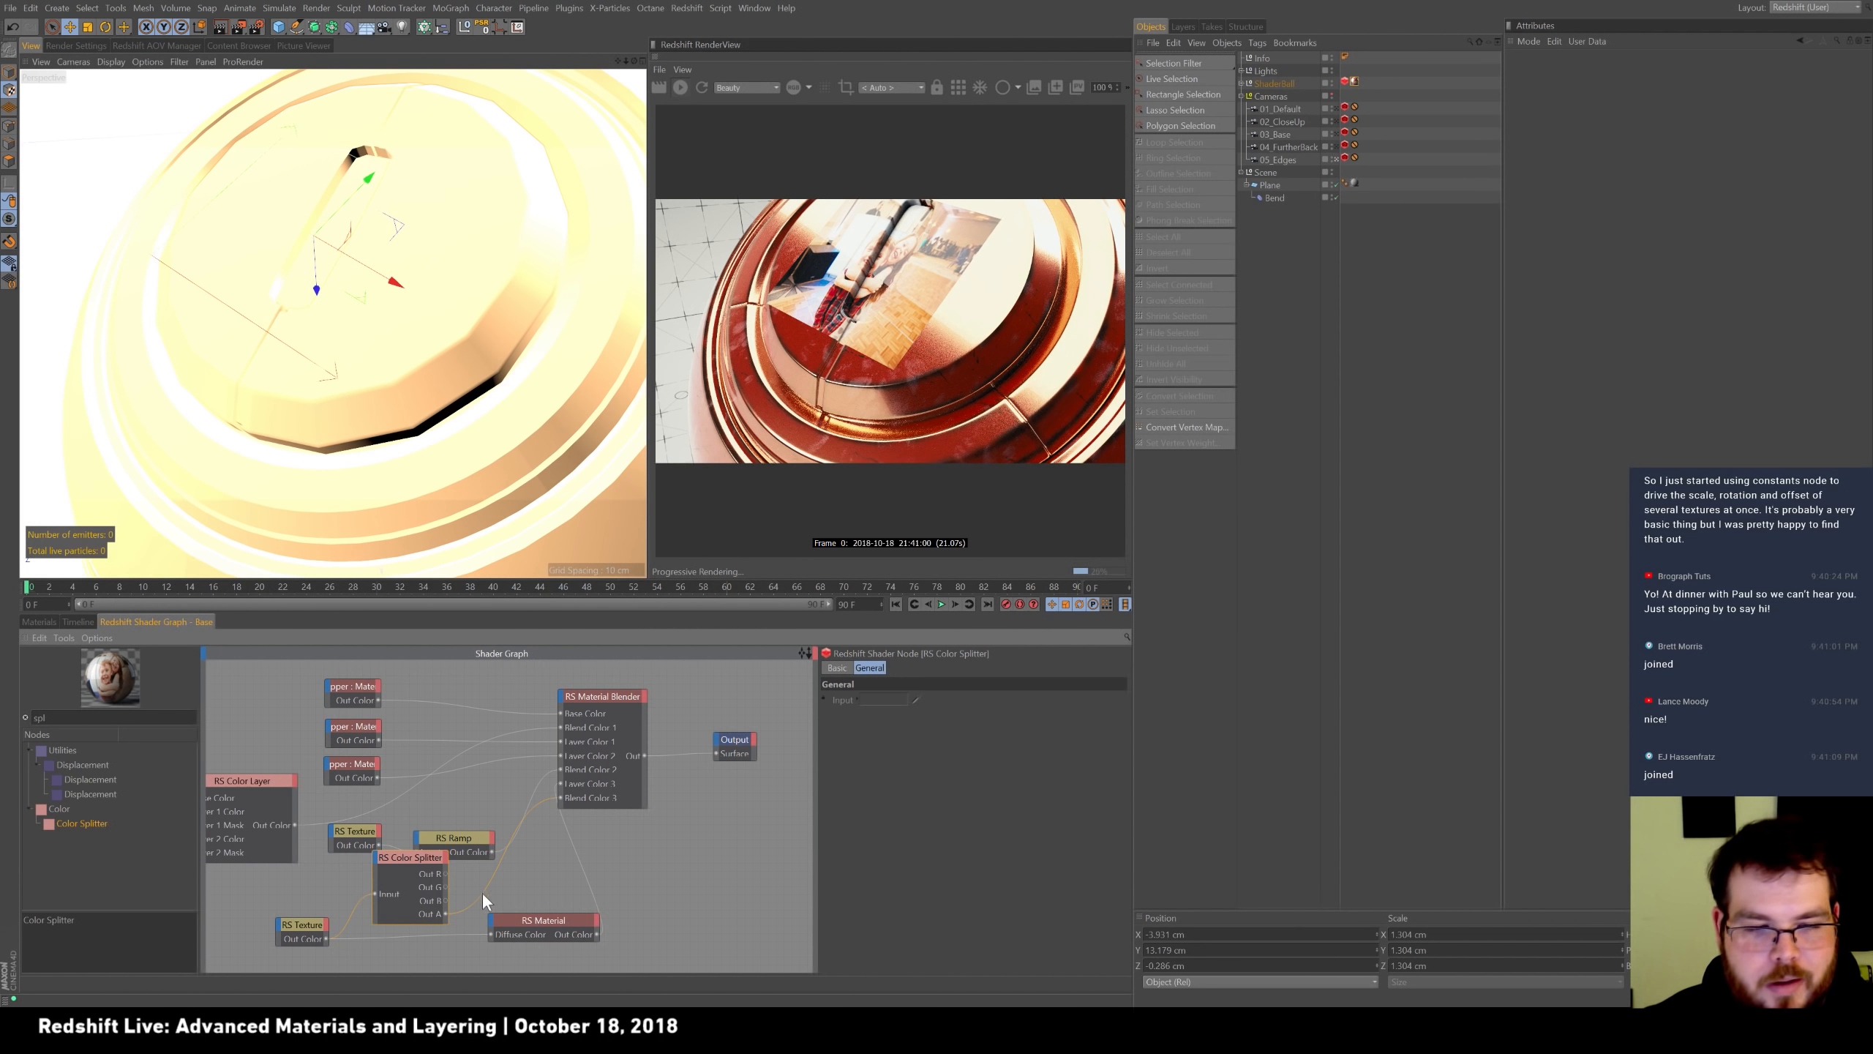
{"action": "left_click_drag", "start_coordinate": [562, 916], "coordinate": [521, 909]}
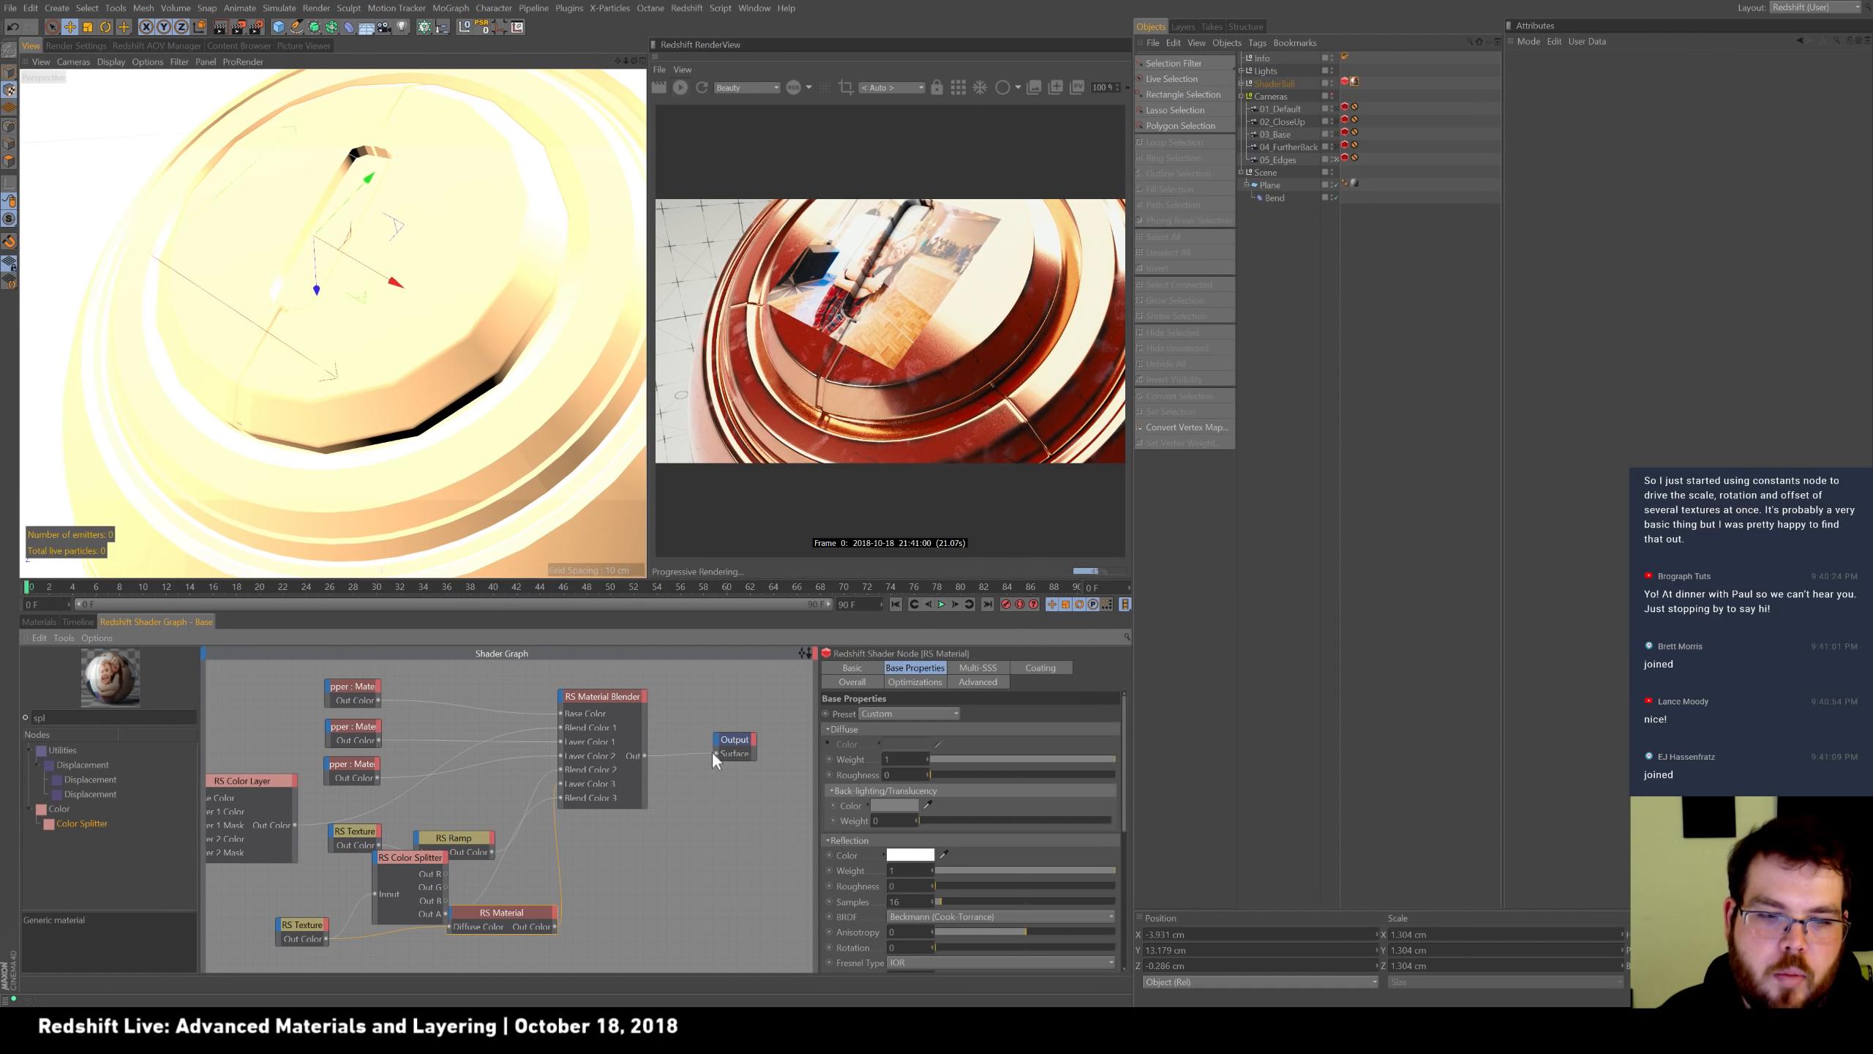
{"action": "left_click", "coordinate": [632, 791]}
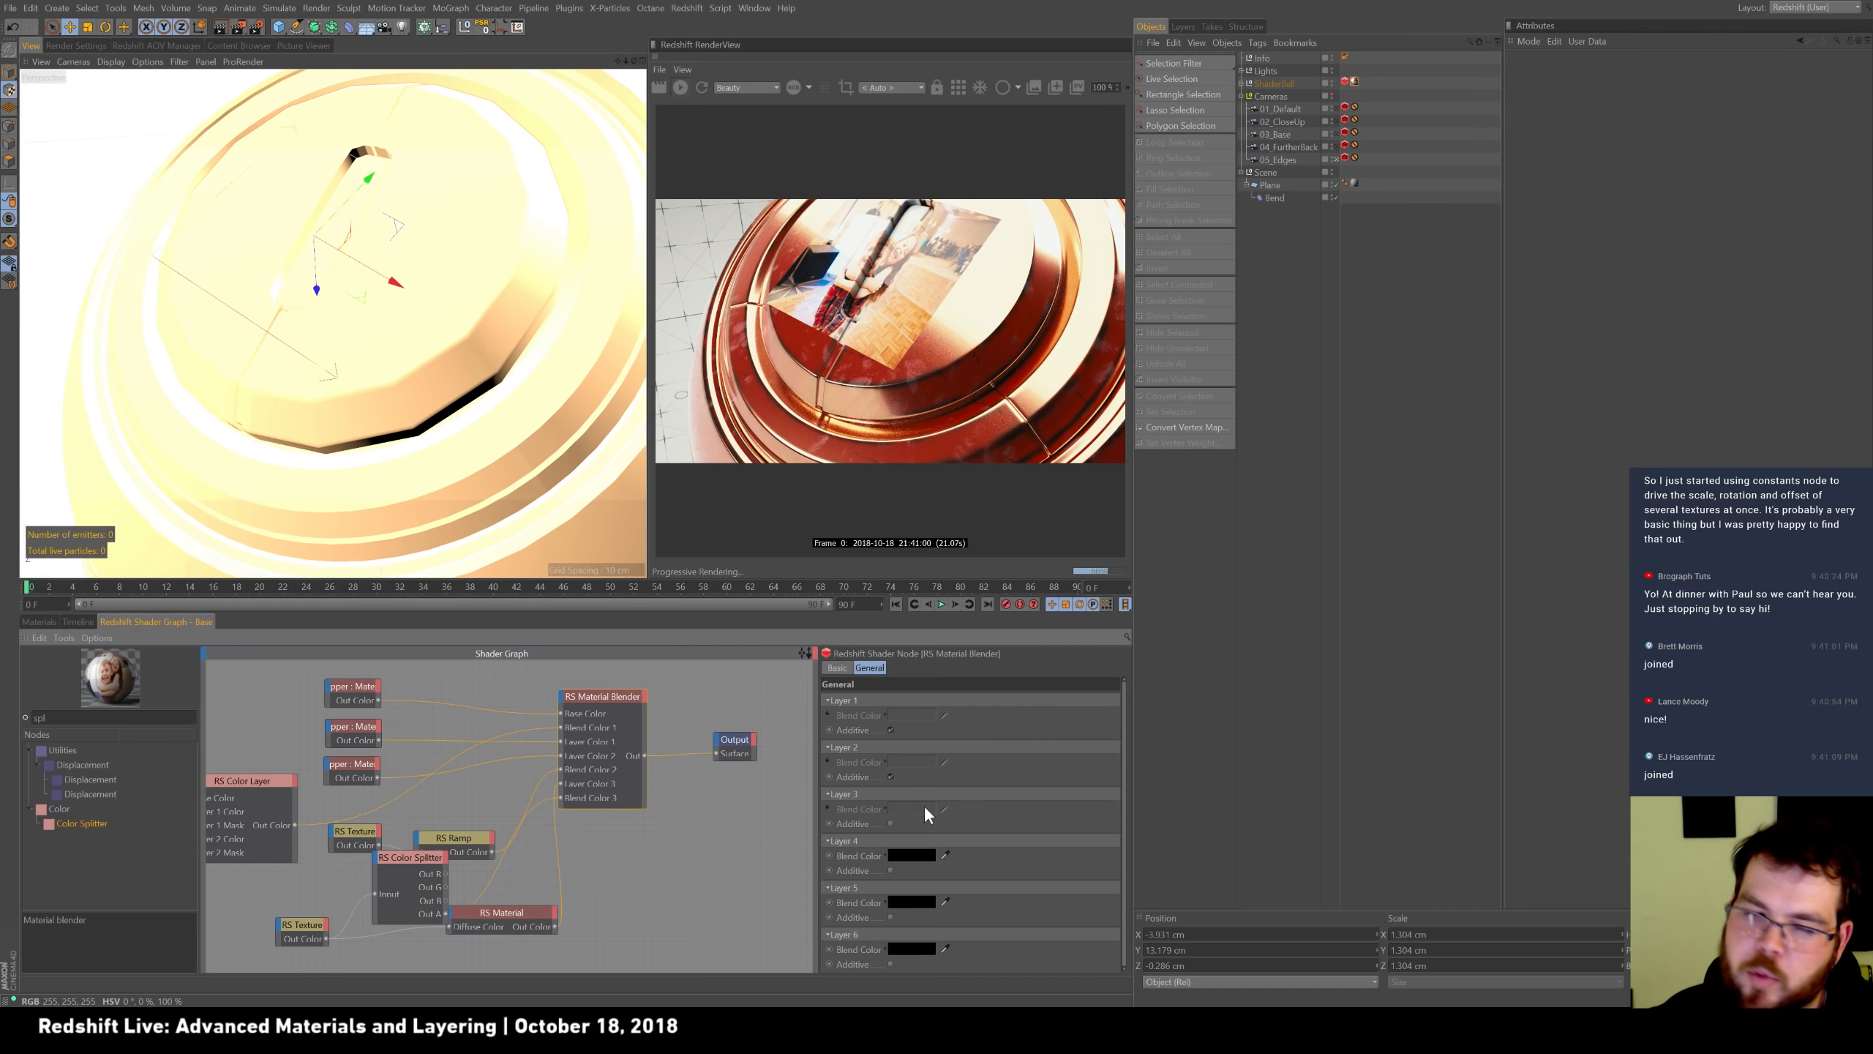
{"action": "left_click_drag", "start_coordinate": [417, 856], "coordinate": [418, 828]}
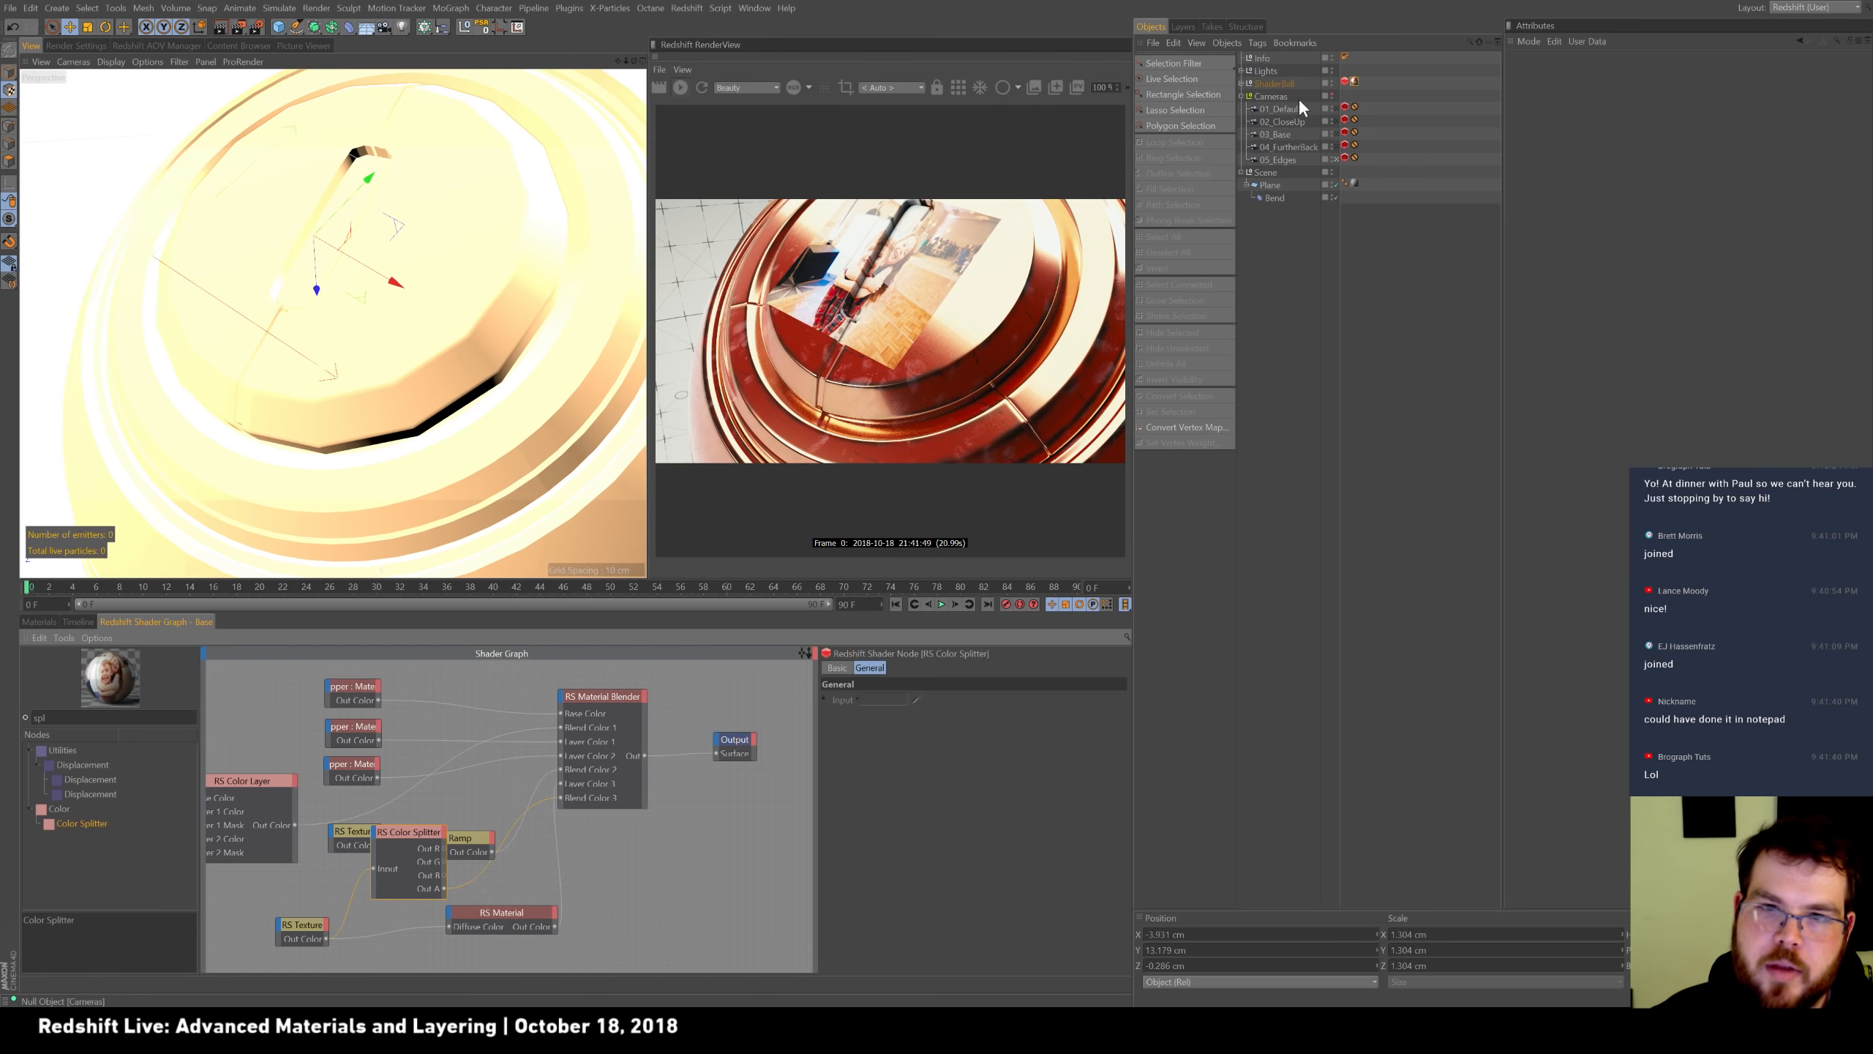
{"action": "left_click", "coordinate": [10, 73]}
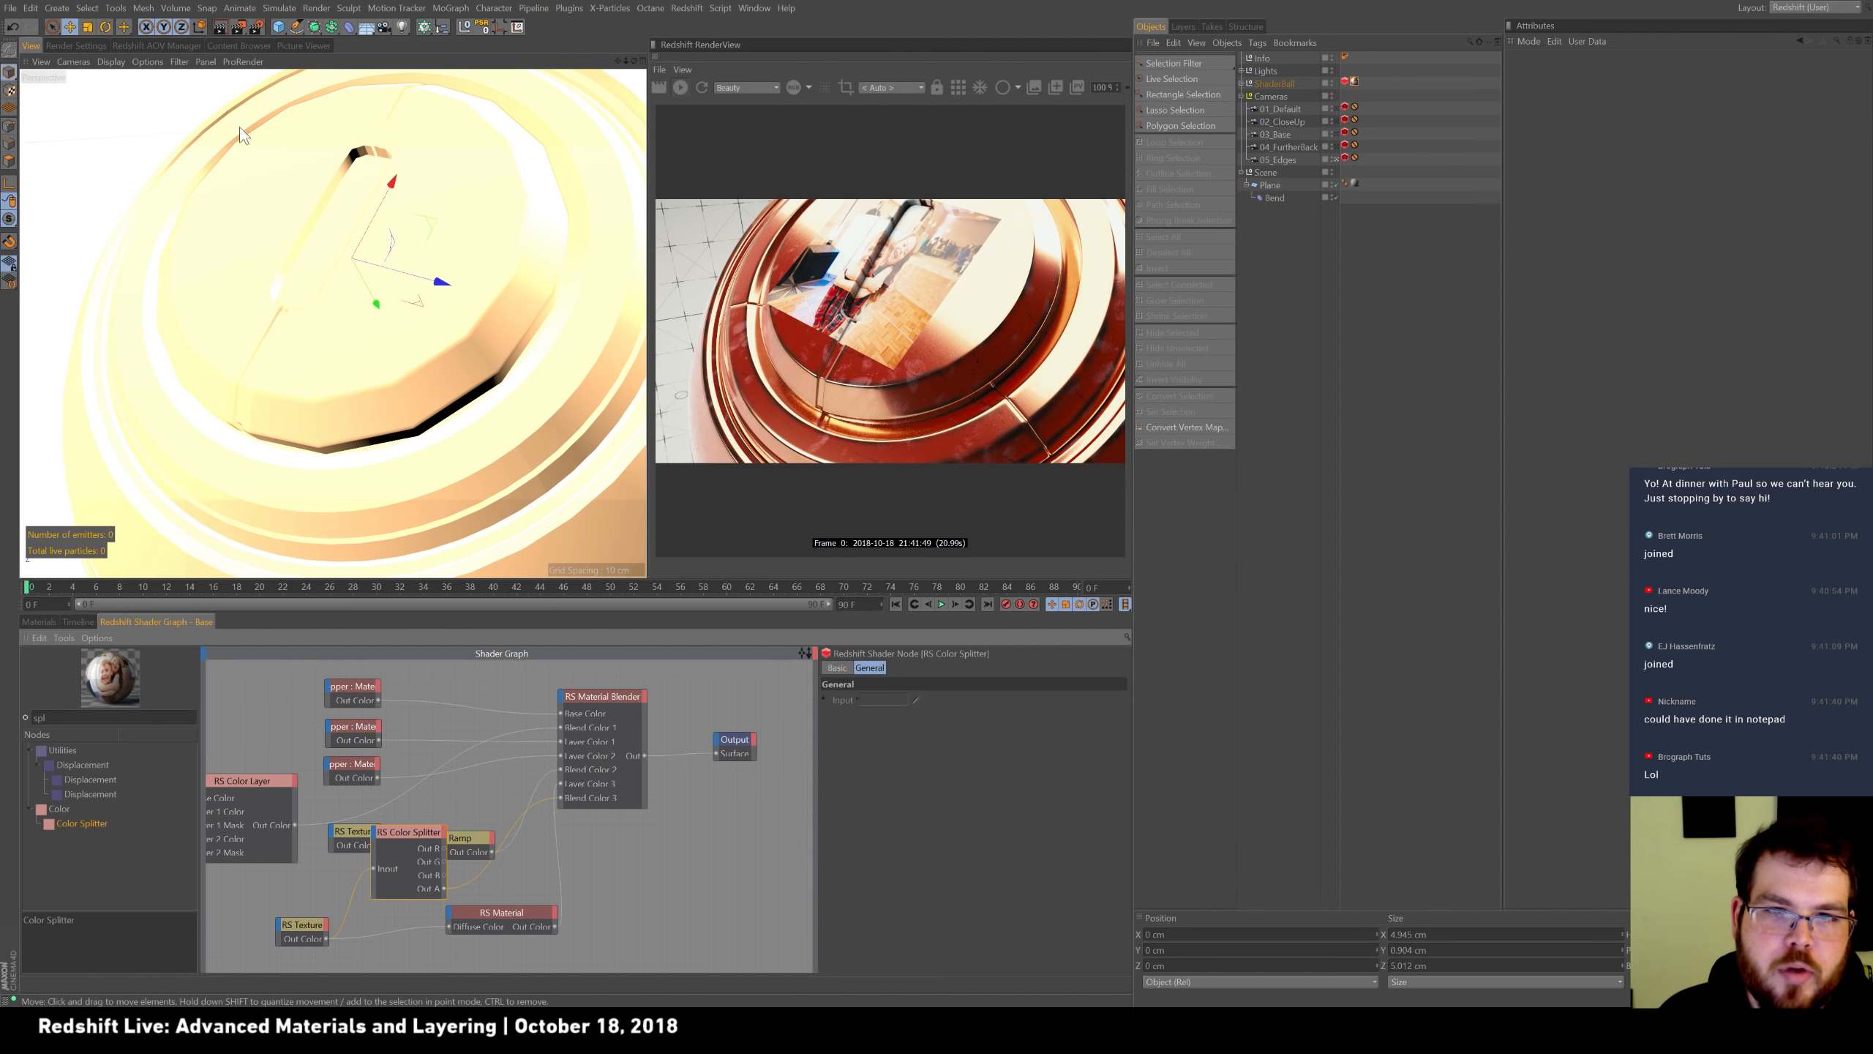
{"action": "left_click_drag", "start_coordinate": [425, 842], "coordinate": [254, 947]}
{"action": "left_click_drag", "start_coordinate": [511, 914], "coordinate": [523, 937]}
{"action": "left_click_drag", "start_coordinate": [402, 898], "coordinate": [377, 877]}
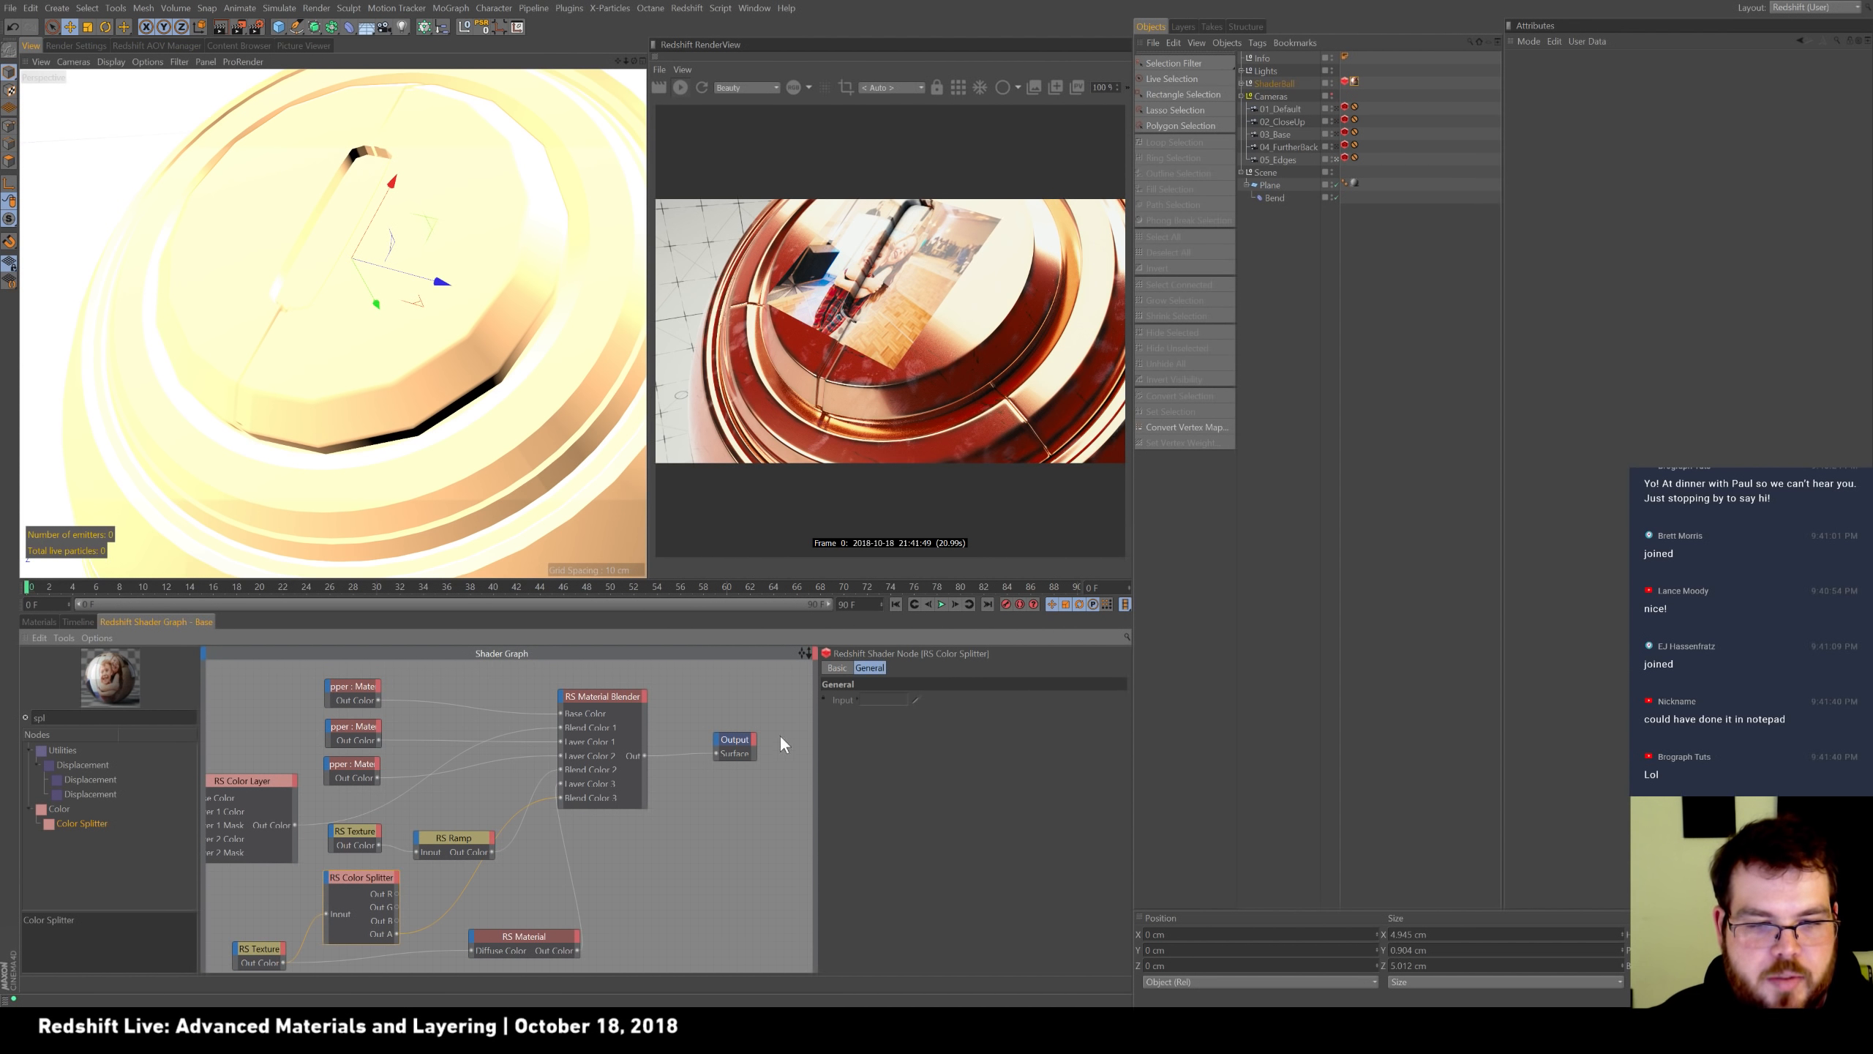
Make room around the Color Splitter and new Material, and place a copy of the Noise node between them.
{"action": "middle_click_drag", "start_coordinate": [670, 788], "coordinate": [802, 681]}
{"action": "scroll", "coordinate": [604, 852], "scroll_direction": "down", "scroll_amount": 2}
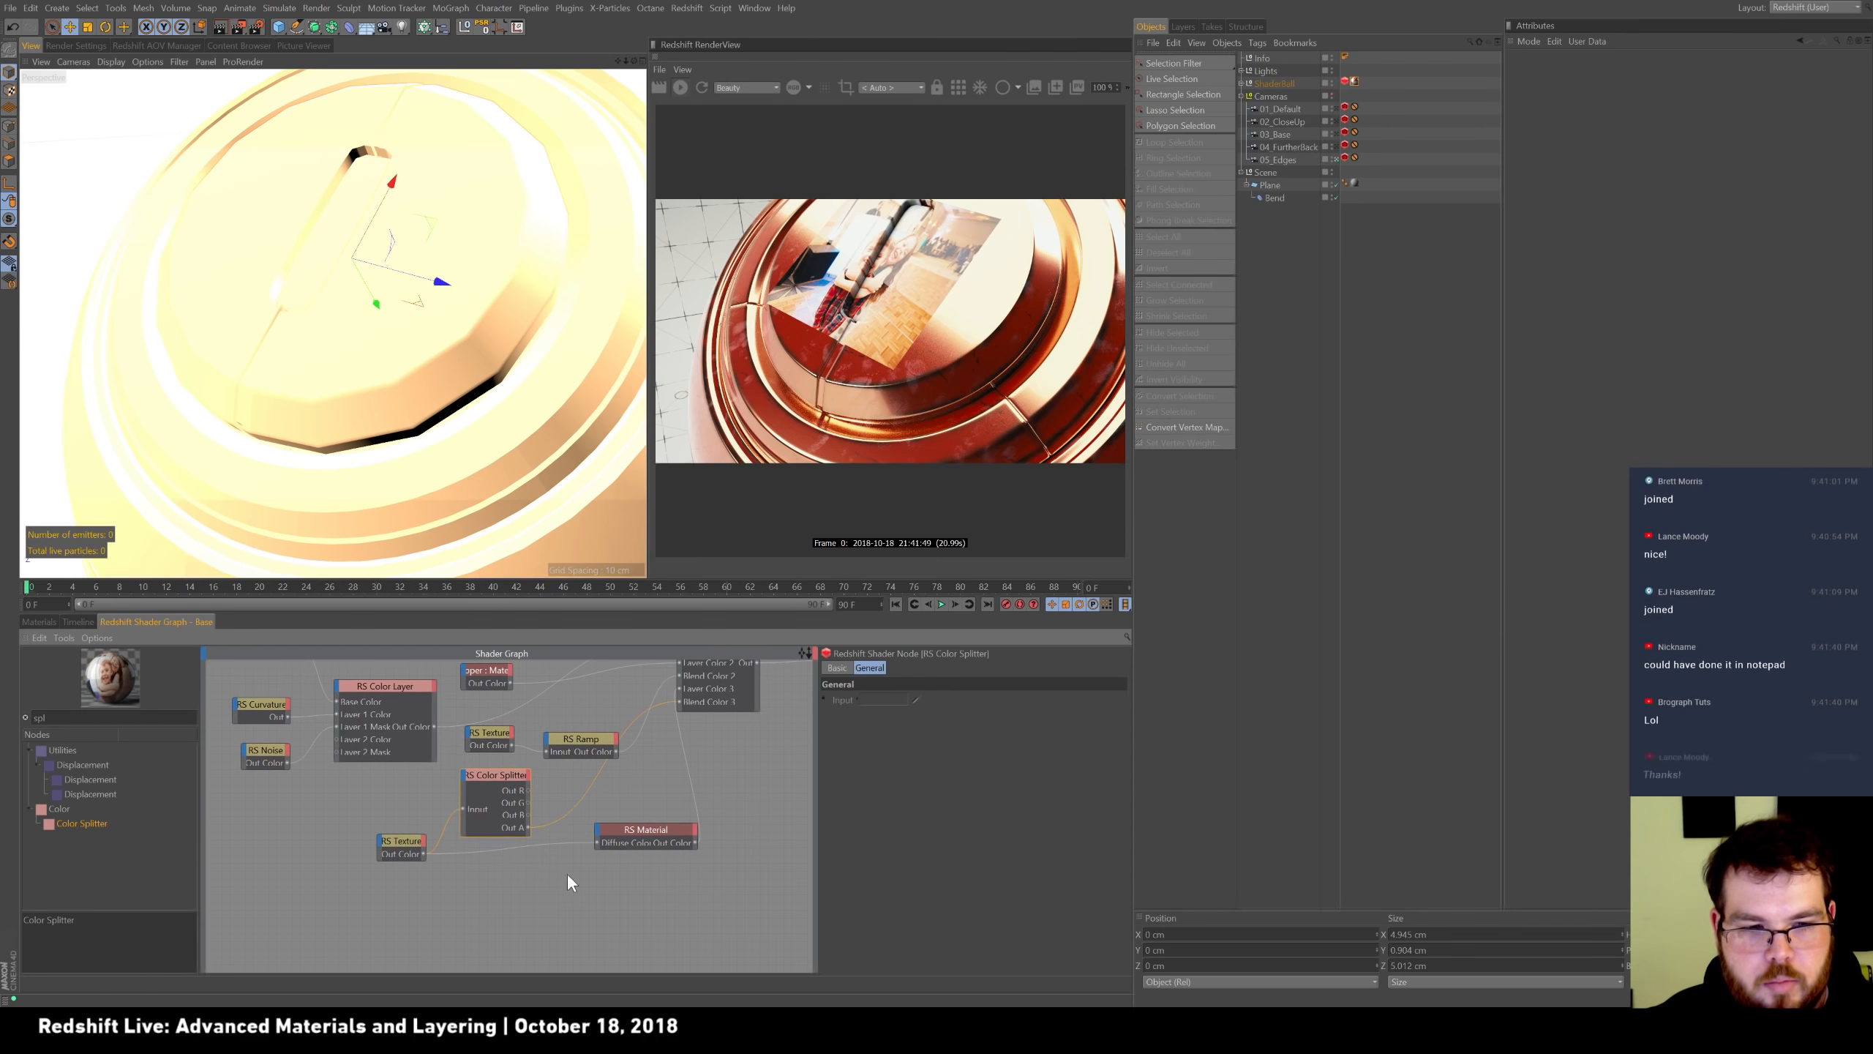
{"action": "scroll", "coordinate": [472, 926], "scroll_direction": "down", "scroll_amount": 2}
{"action": "left_click", "coordinate": [330, 897]}
{"action": "left_click_drag", "start_coordinate": [592, 860], "coordinate": [545, 939]}
{"action": "left_click_drag", "start_coordinate": [483, 833], "coordinate": [472, 854]}
{"action": "left_click_drag", "start_coordinate": [304, 802], "coordinate": [459, 893]}
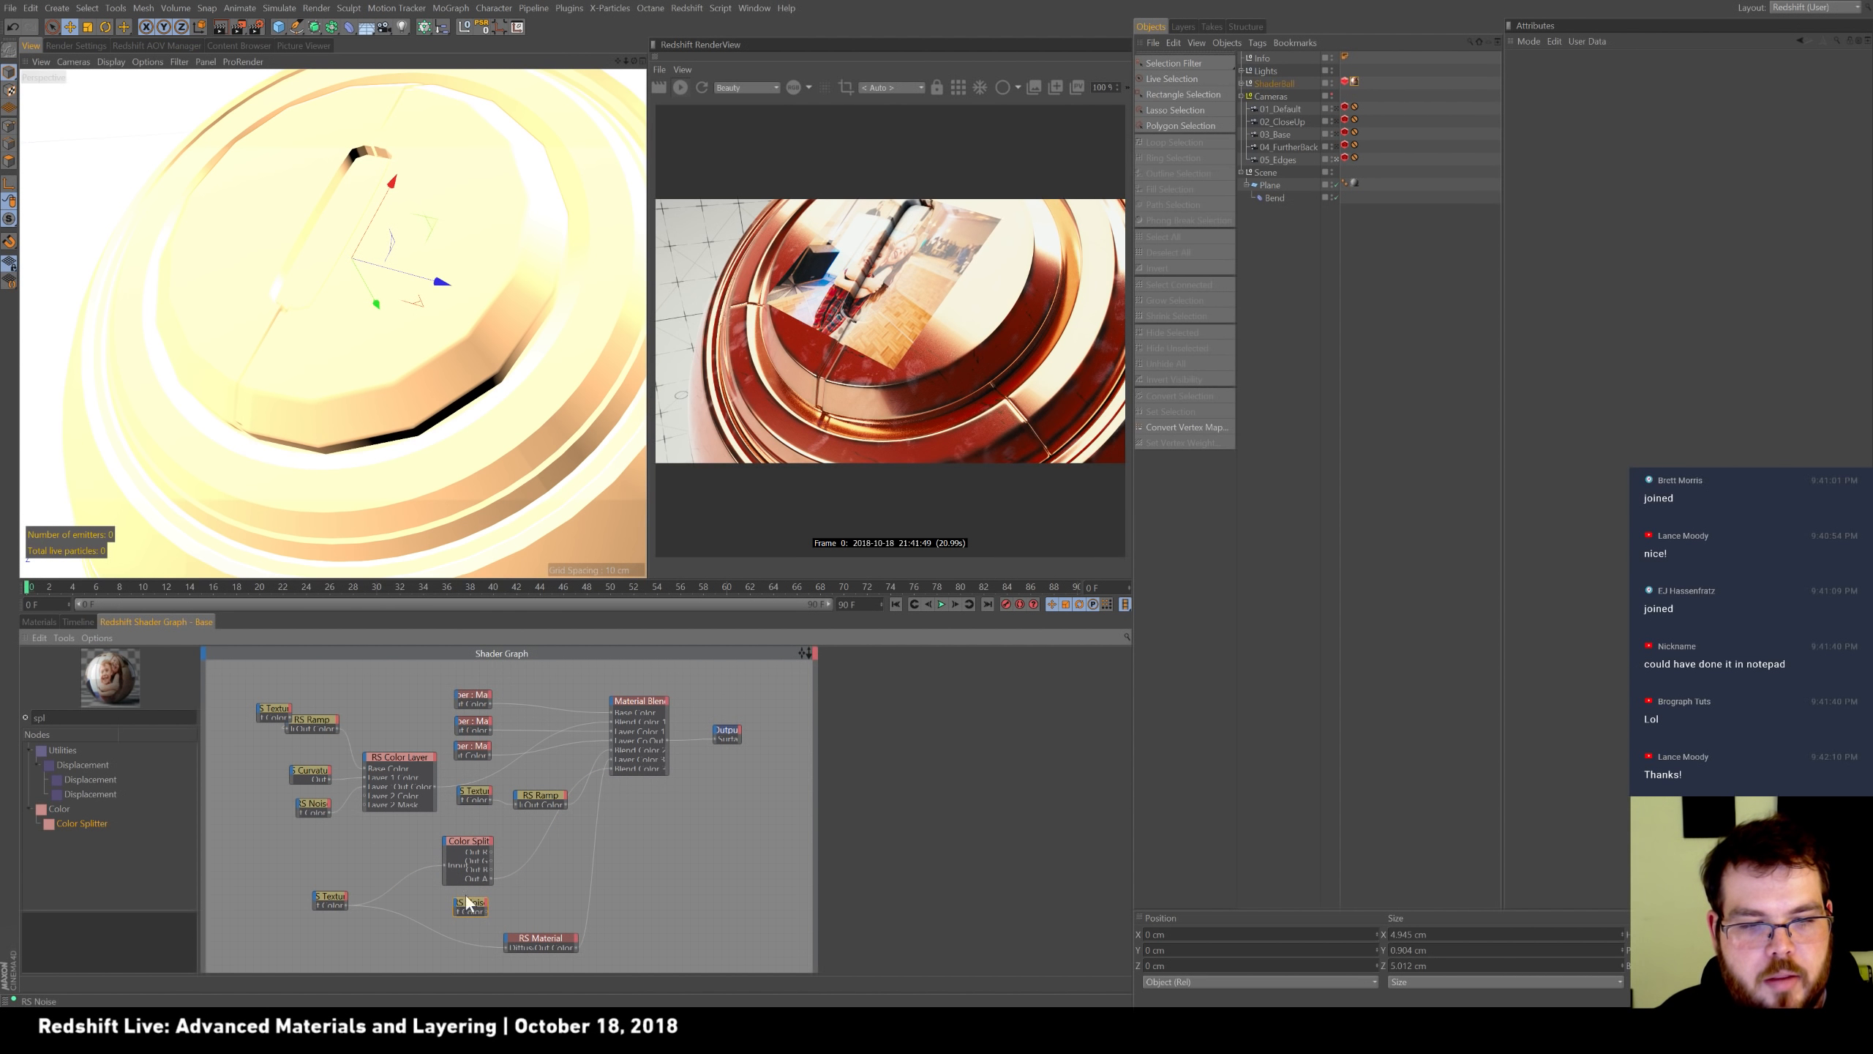
Add a Color Composite node beside the Color Splitter and connect the splitter's alpha output to its Base Color.
{"action": "key", "text": "BackSpace"}
{"action": "key", "text": "BackSpace"}
{"action": "key", "text": "BackSpace"}
{"action": "type", "text": "comp"}
{"action": "left_click_drag", "start_coordinate": [81, 765], "coordinate": [490, 877]}
{"action": "scroll", "coordinate": [679, 809], "scroll_direction": "up", "scroll_amount": 4}
{"action": "middle_click_drag", "start_coordinate": [635, 845], "coordinate": [629, 739], "text": "alt"}
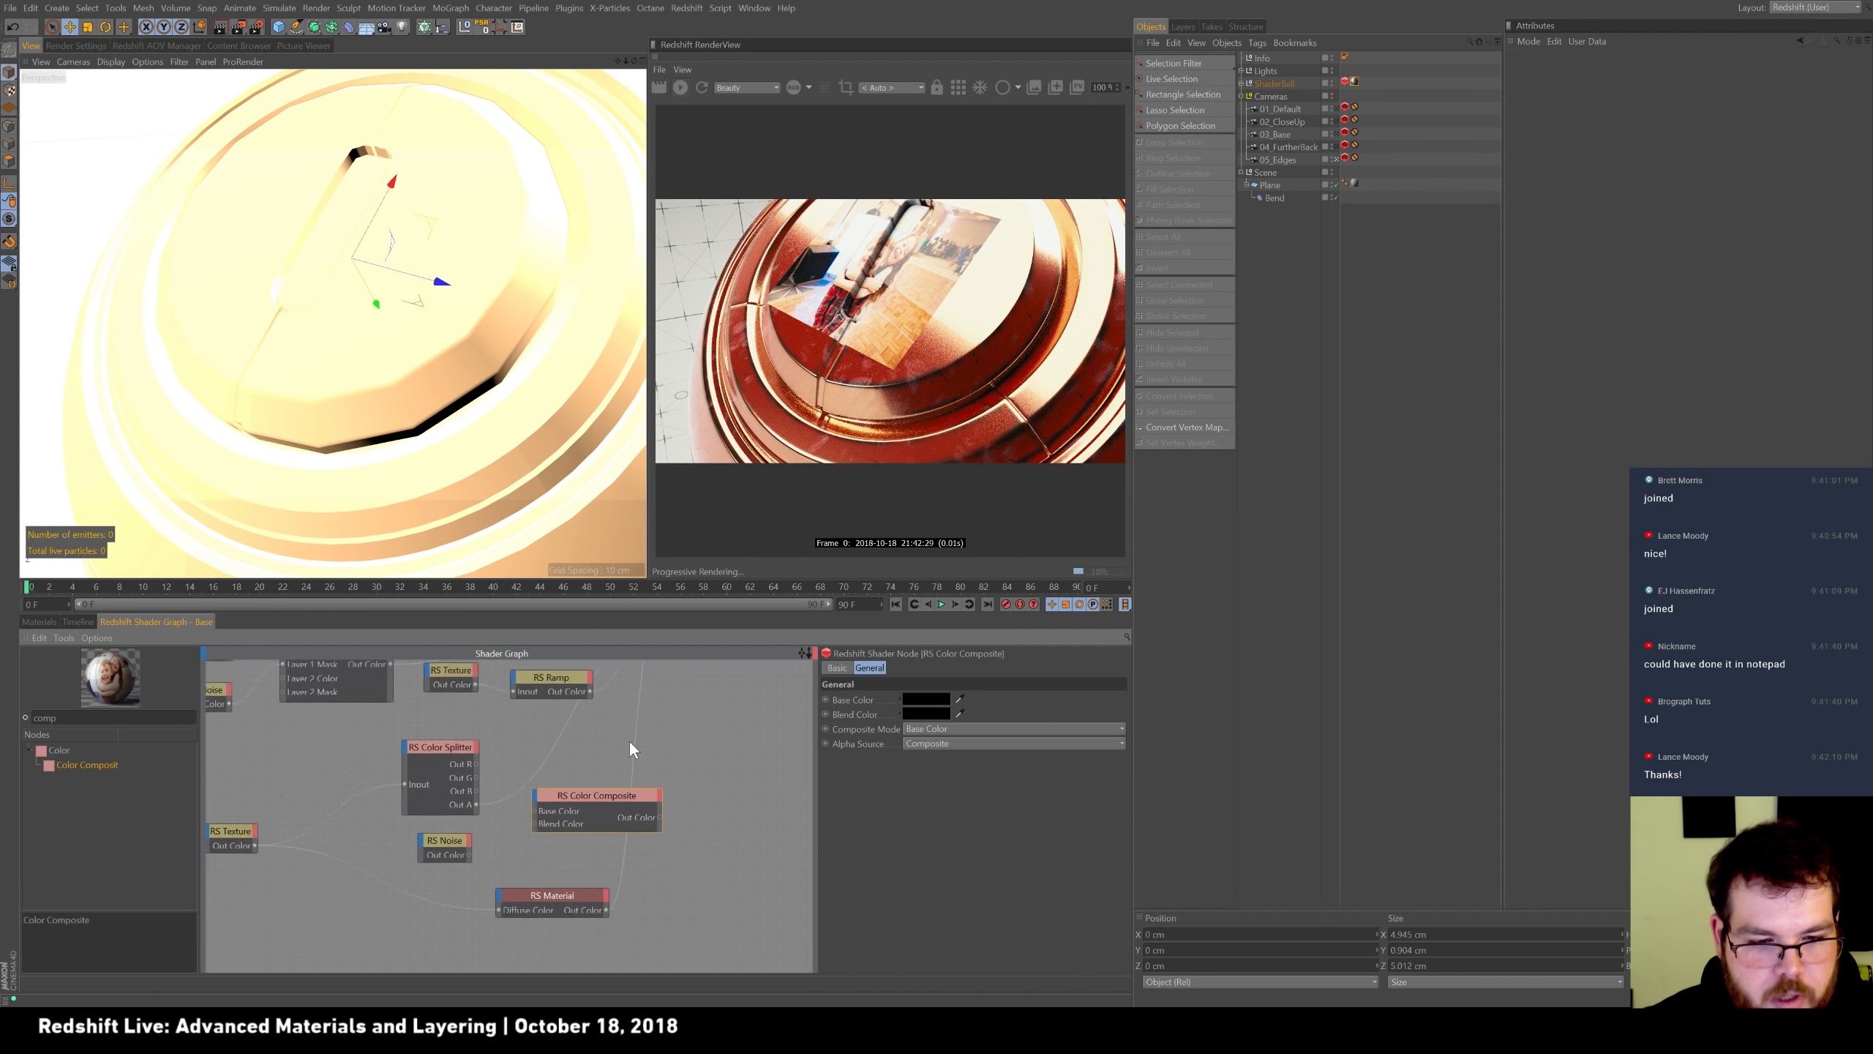
{"action": "left_click_drag", "start_coordinate": [528, 784], "coordinate": [534, 780]}
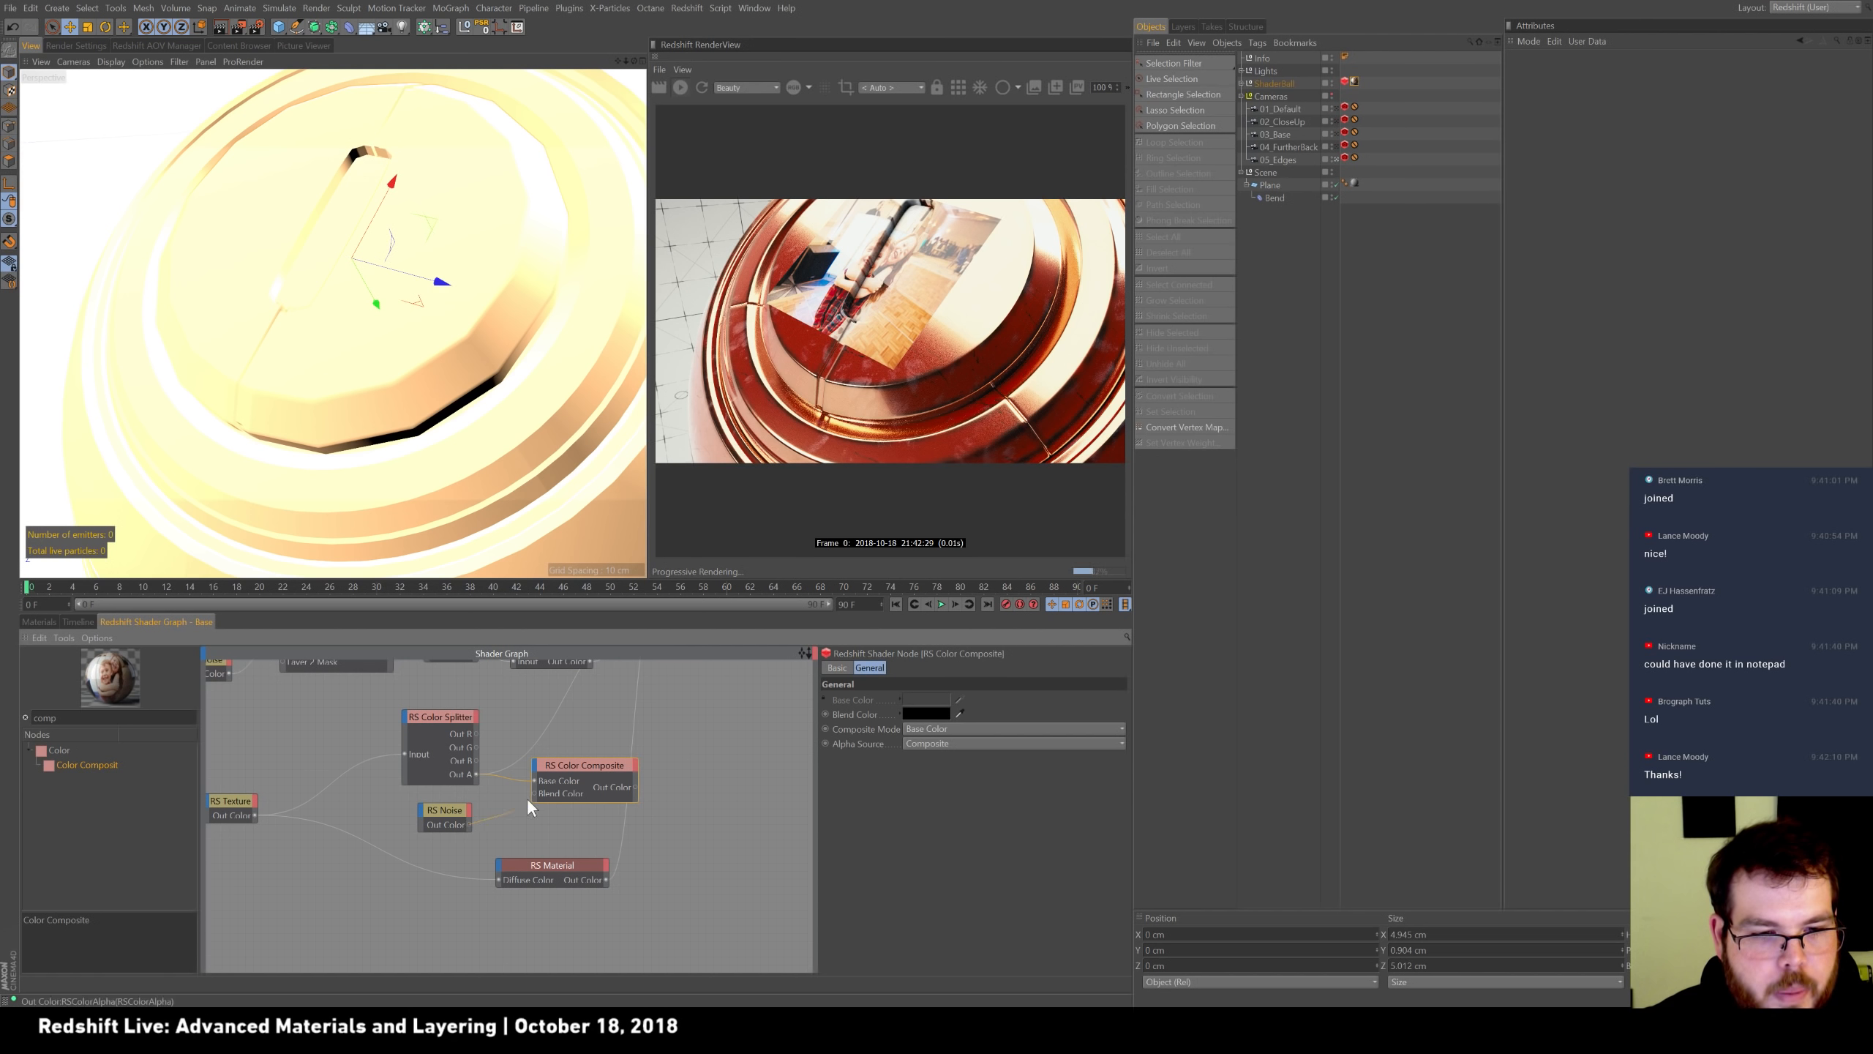
Connect the lower Noise to the Color Composite's Blend Color, and the composite's output to Blend Color 3 of the layered material node.
{"action": "left_click_drag", "start_coordinate": [534, 792], "coordinate": [535, 792]}
{"action": "middle_click_drag", "start_coordinate": [671, 765], "coordinate": [493, 958]}
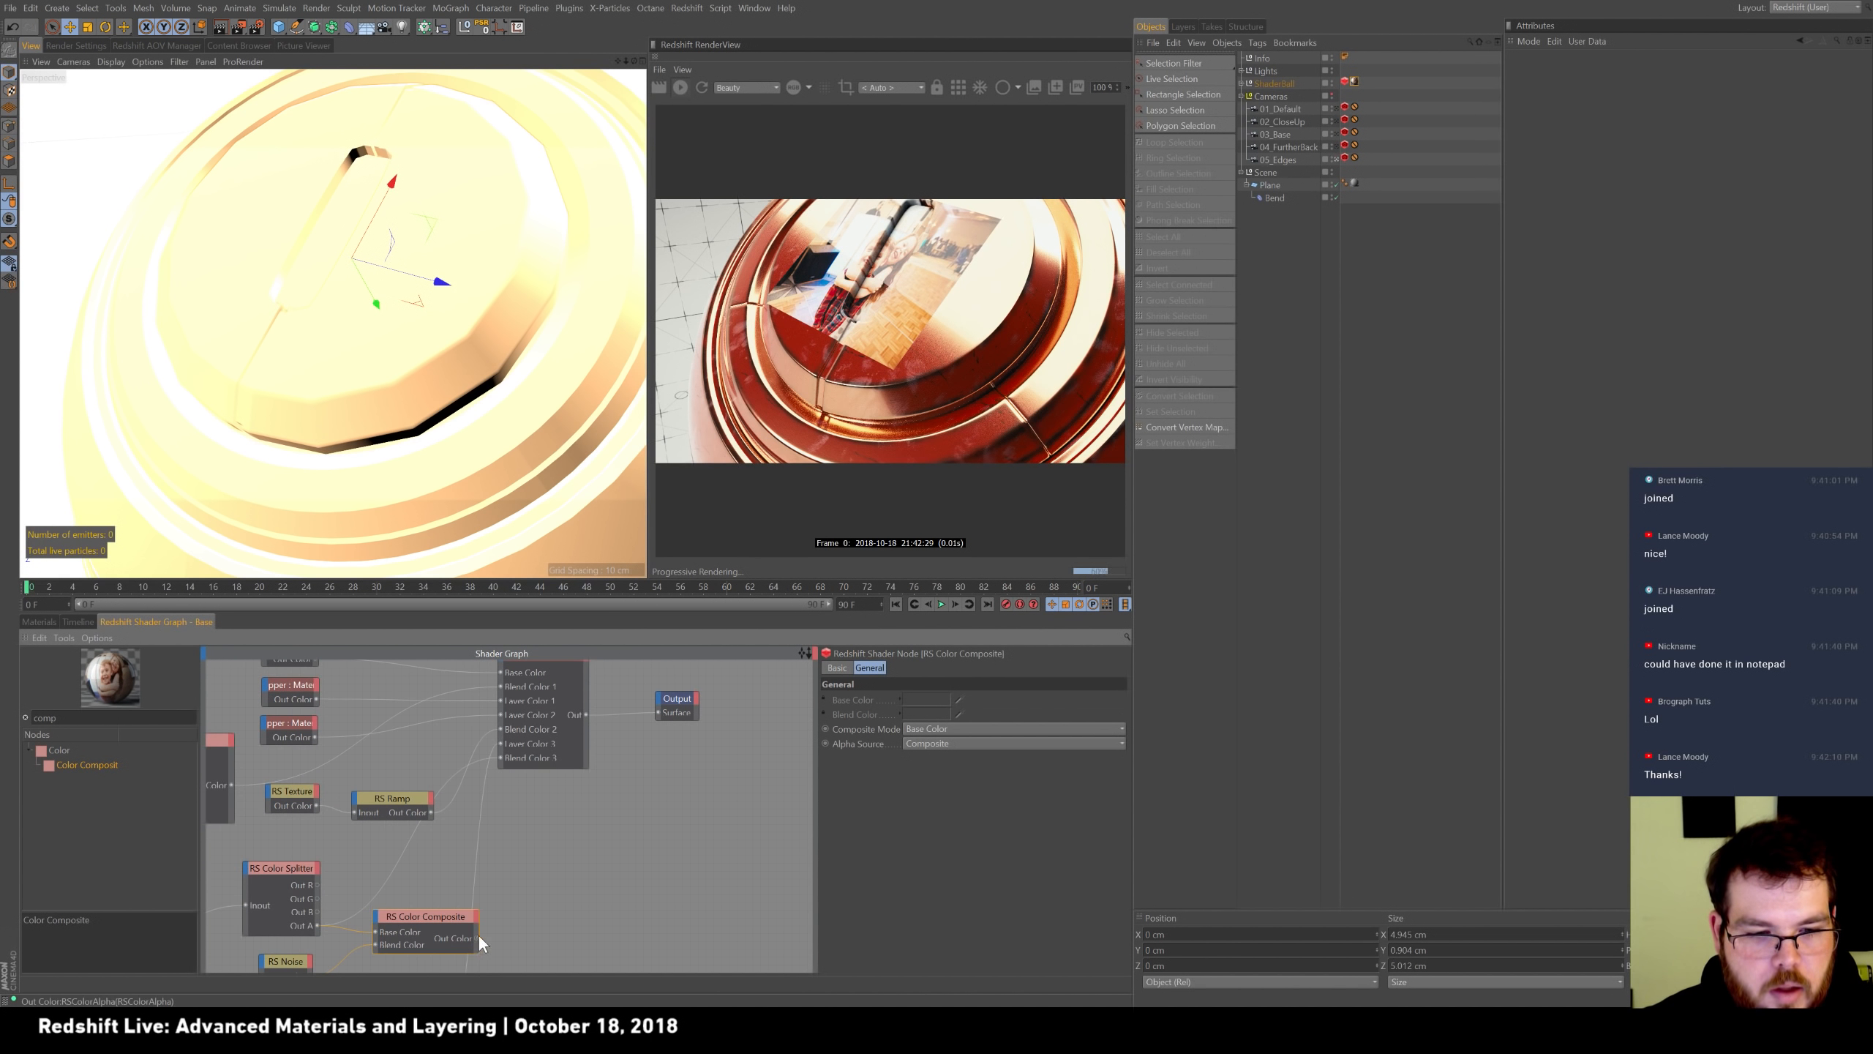
{"action": "left_click_drag", "start_coordinate": [500, 755], "coordinate": [502, 760]}
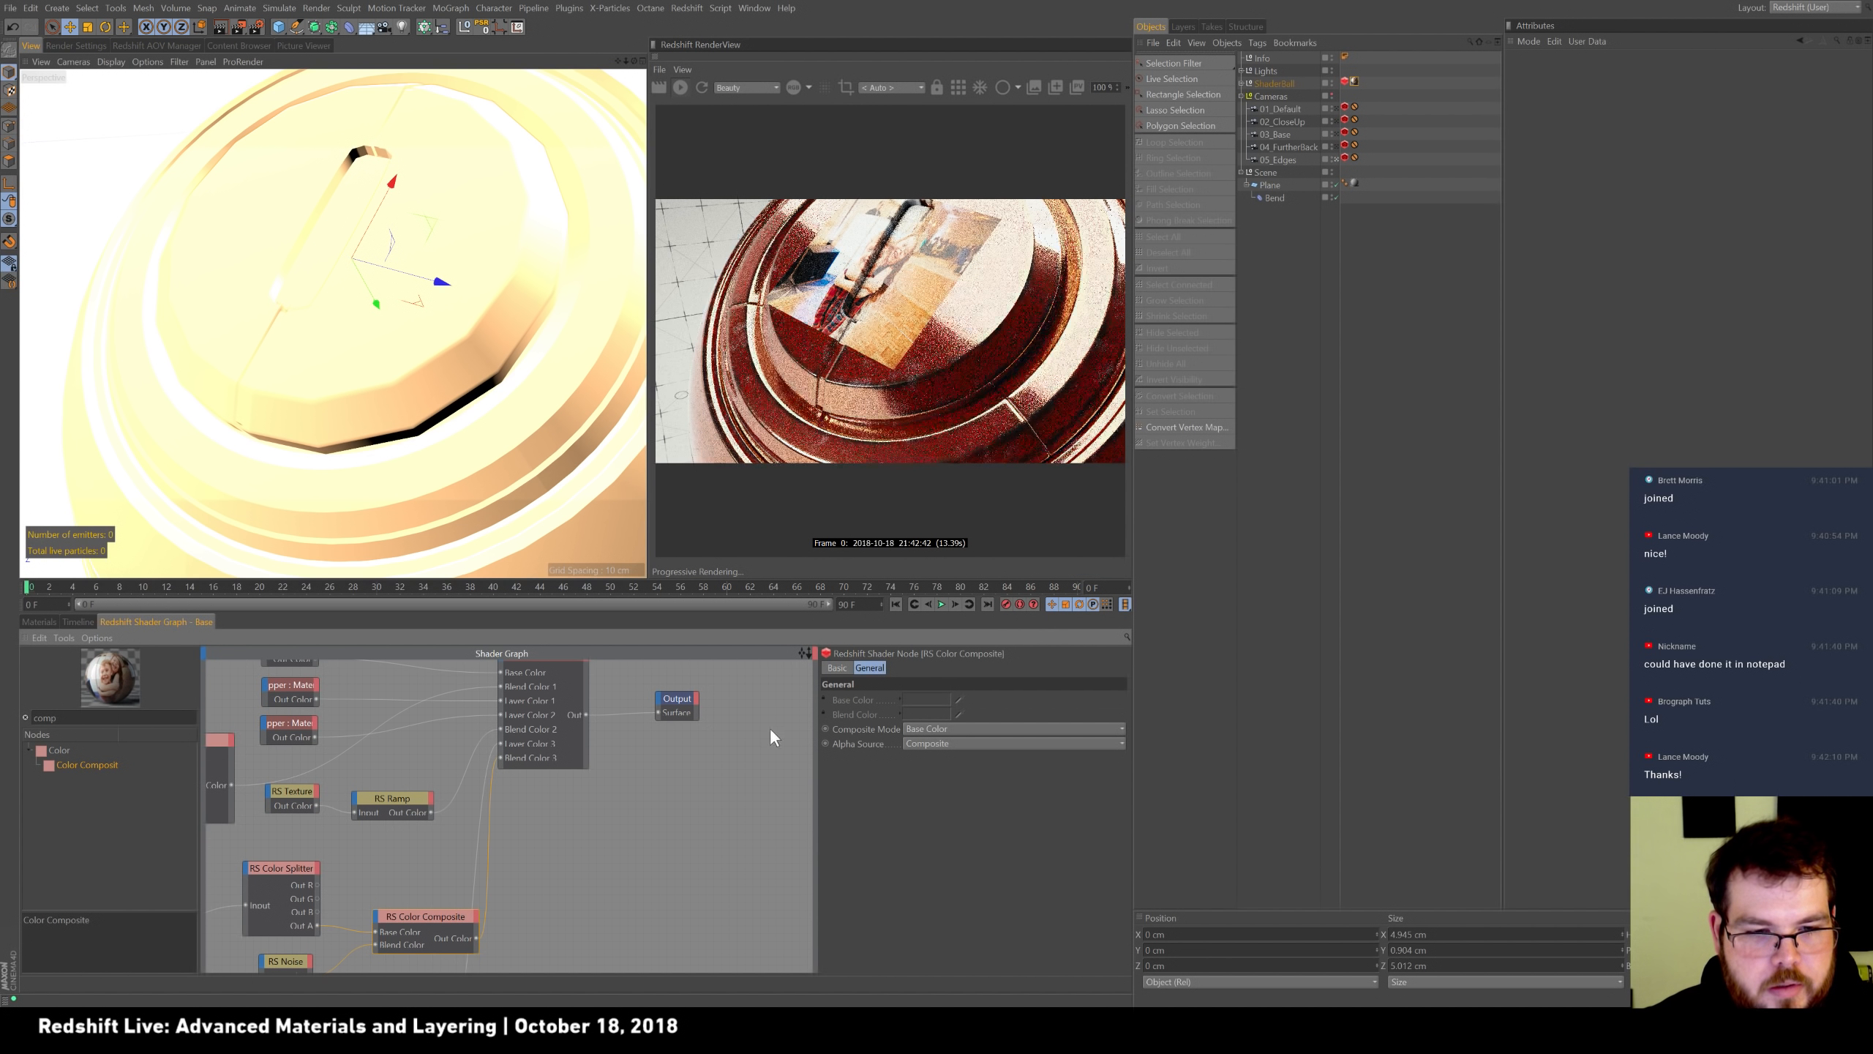
{"action": "middle_click_drag", "start_coordinate": [568, 870], "coordinate": [712, 738]}
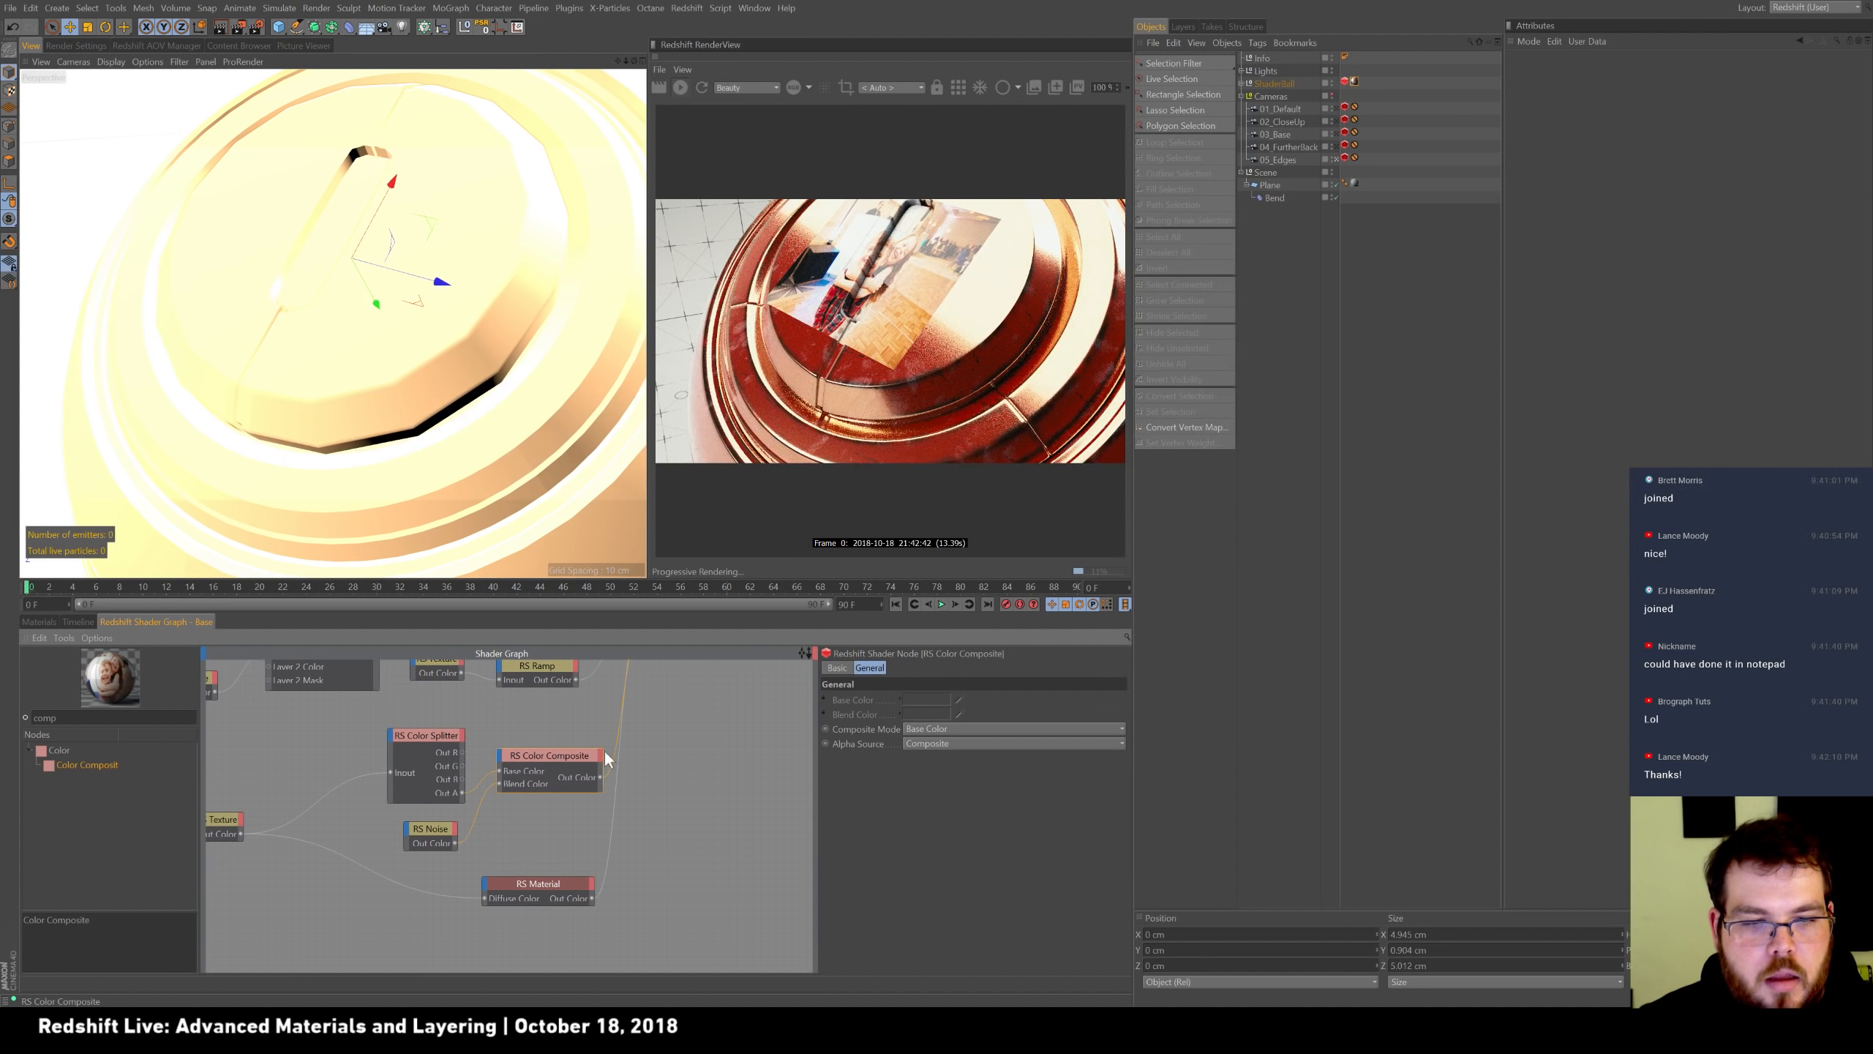
Set the Color Composite's mode to Subtract and the connected Noise node's overall scale to 16.
{"action": "left_click", "coordinate": [958, 728]}
{"action": "left_click", "coordinate": [964, 484]}
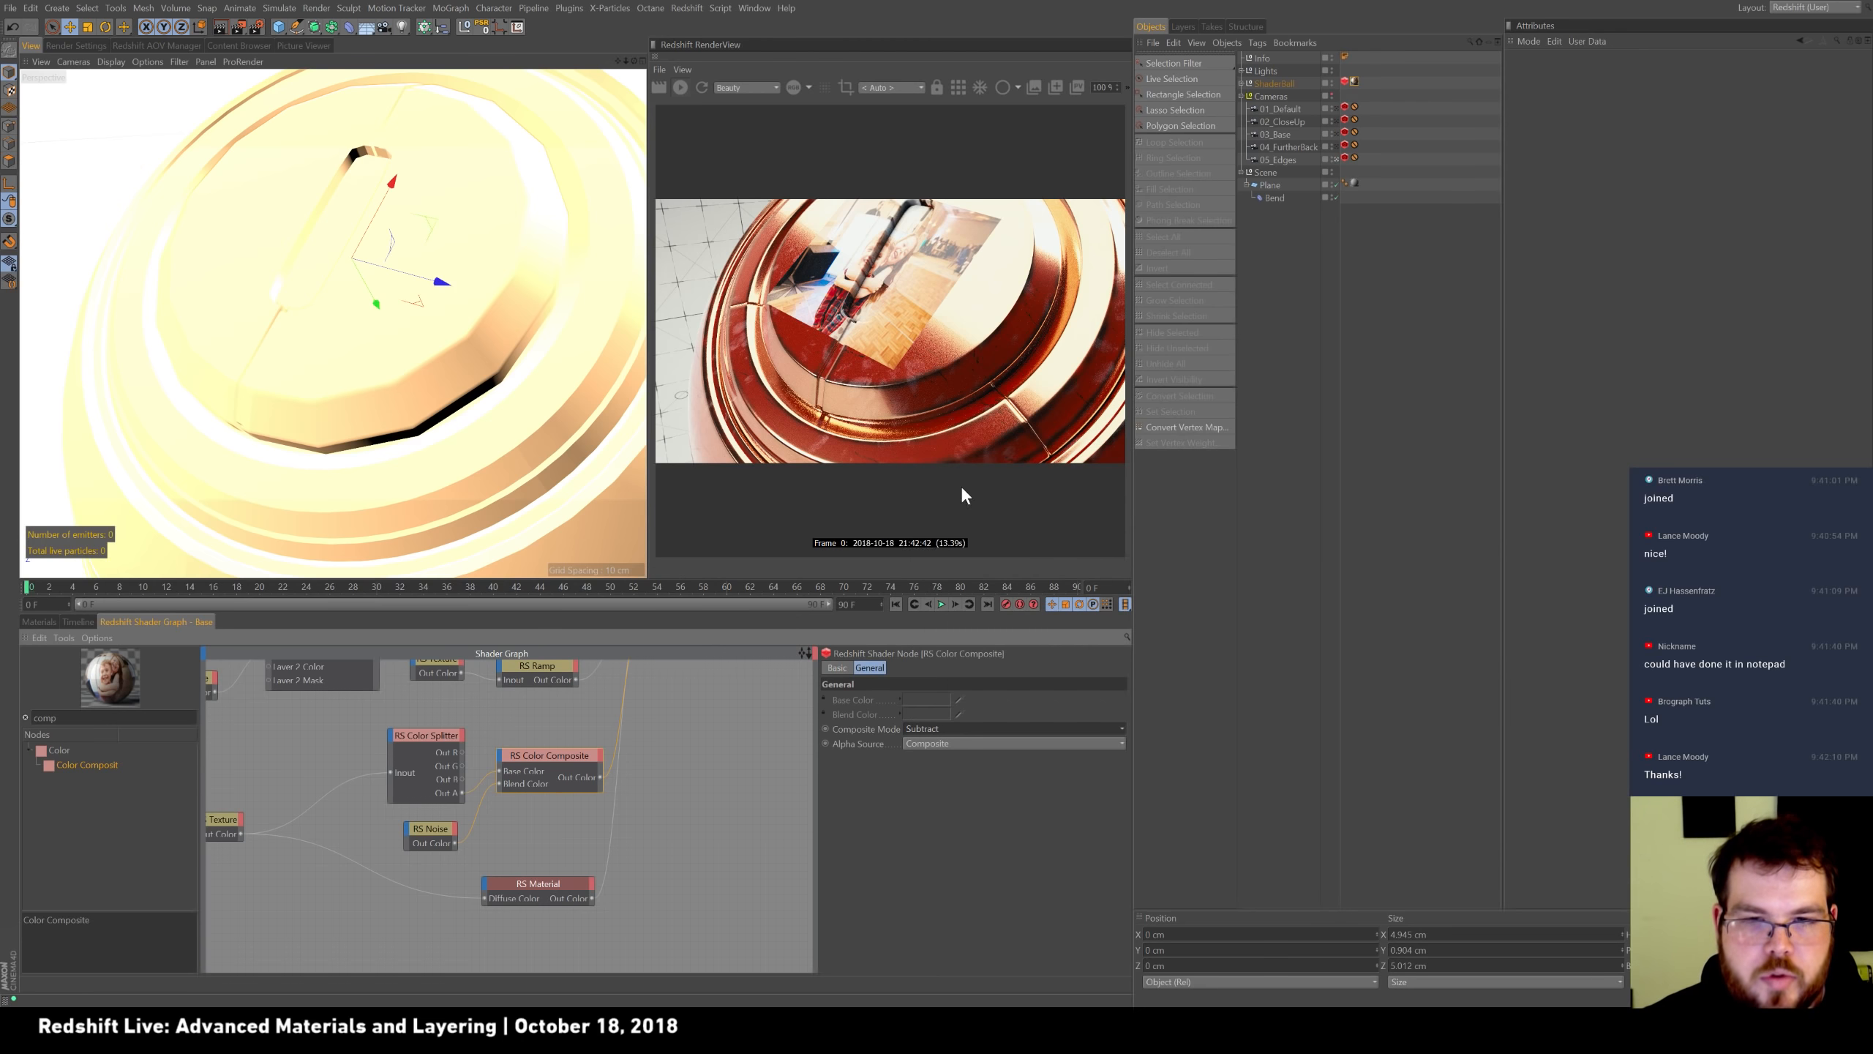
{"action": "left_click", "coordinate": [451, 840]}
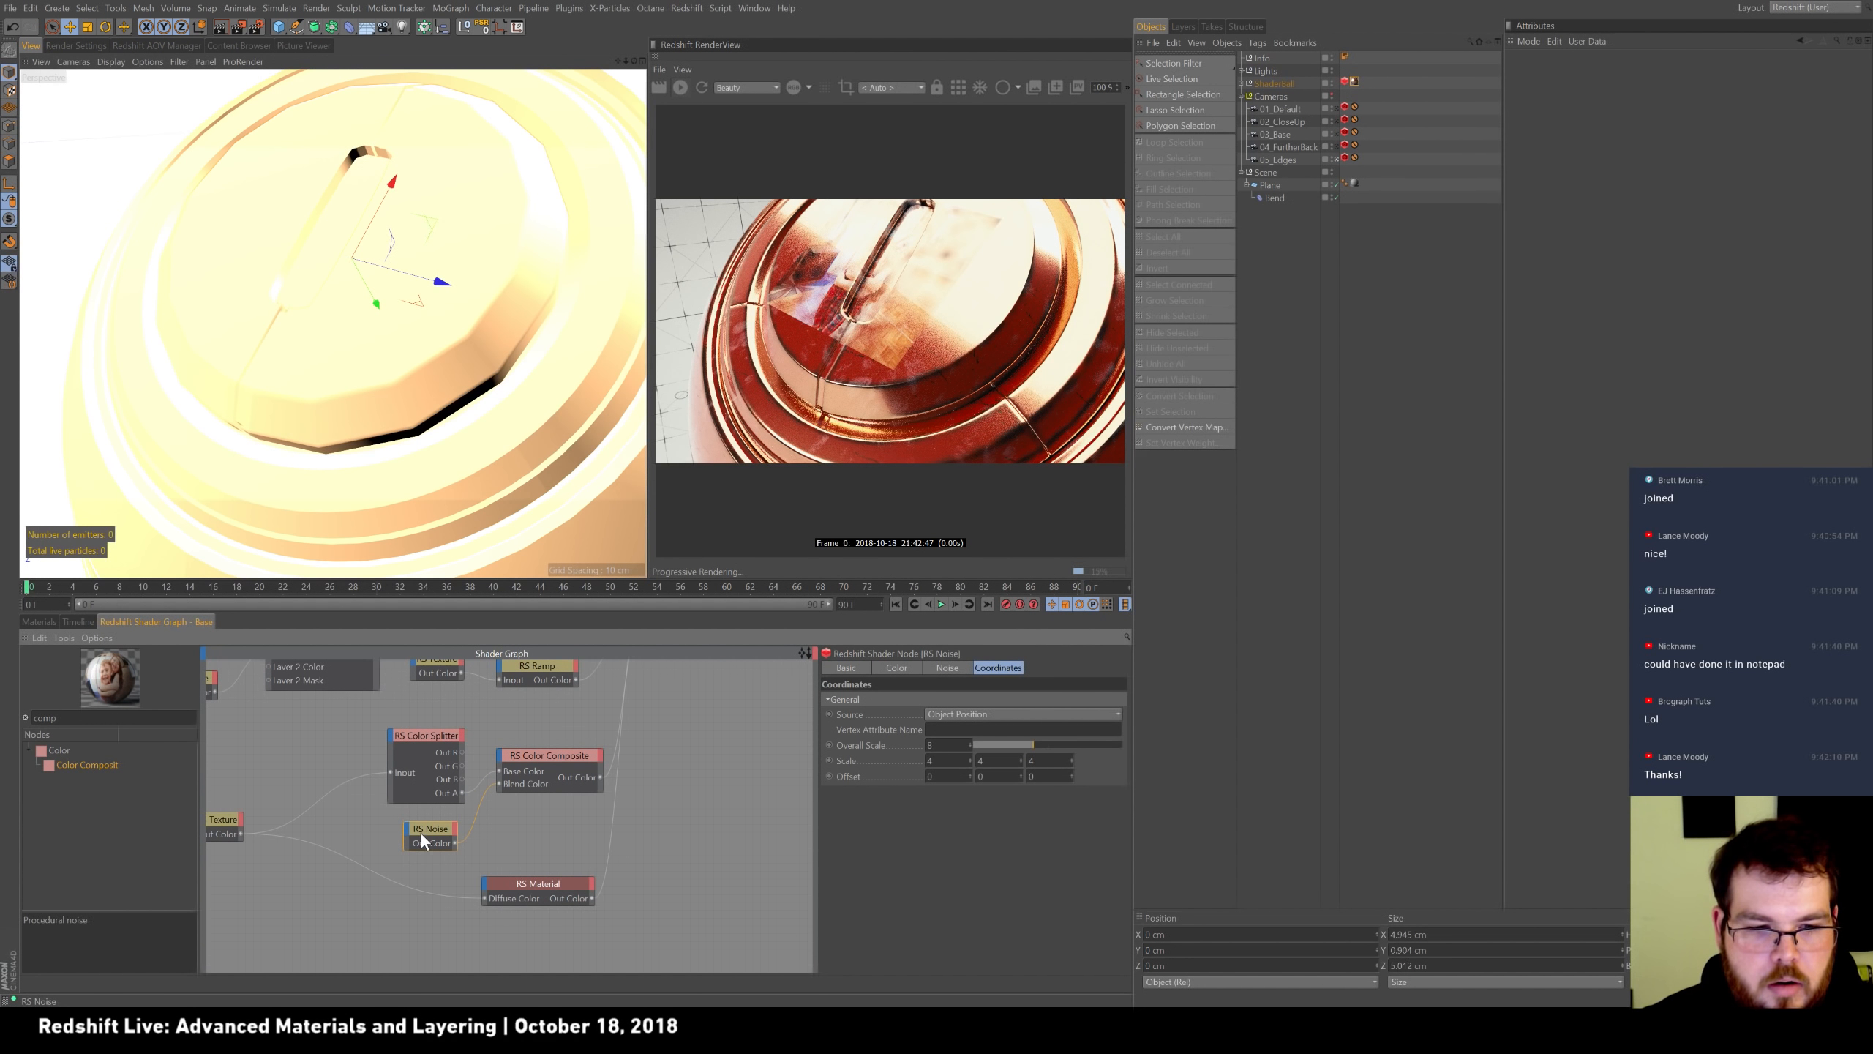
{"action": "left_click", "coordinate": [931, 744]}
{"action": "type", "text": "16"}
{"action": "key", "text": "Return"}
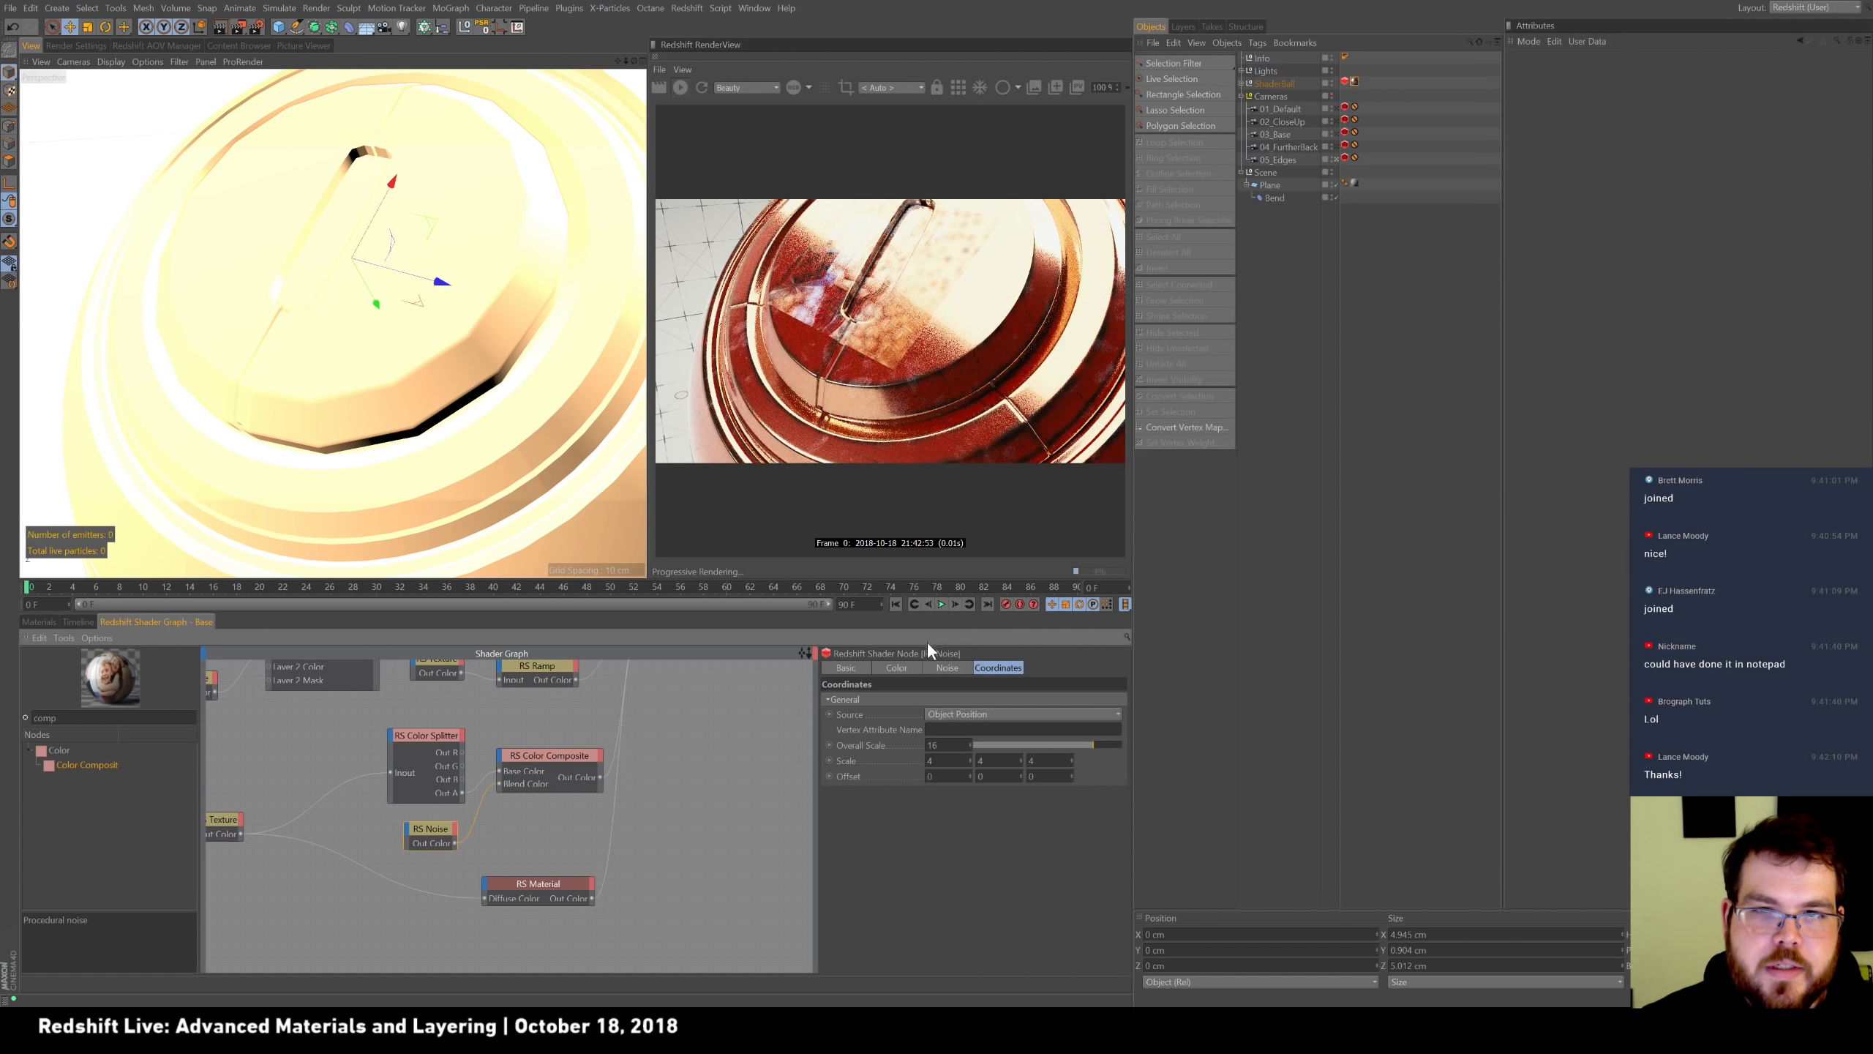
Insert a Ramp node between the Noise and the Color Composite's Blend Color, and space the Noise and Ramp apart.
{"action": "double_click", "coordinate": [44, 717]}
{"action": "type", "text": "ramp"}
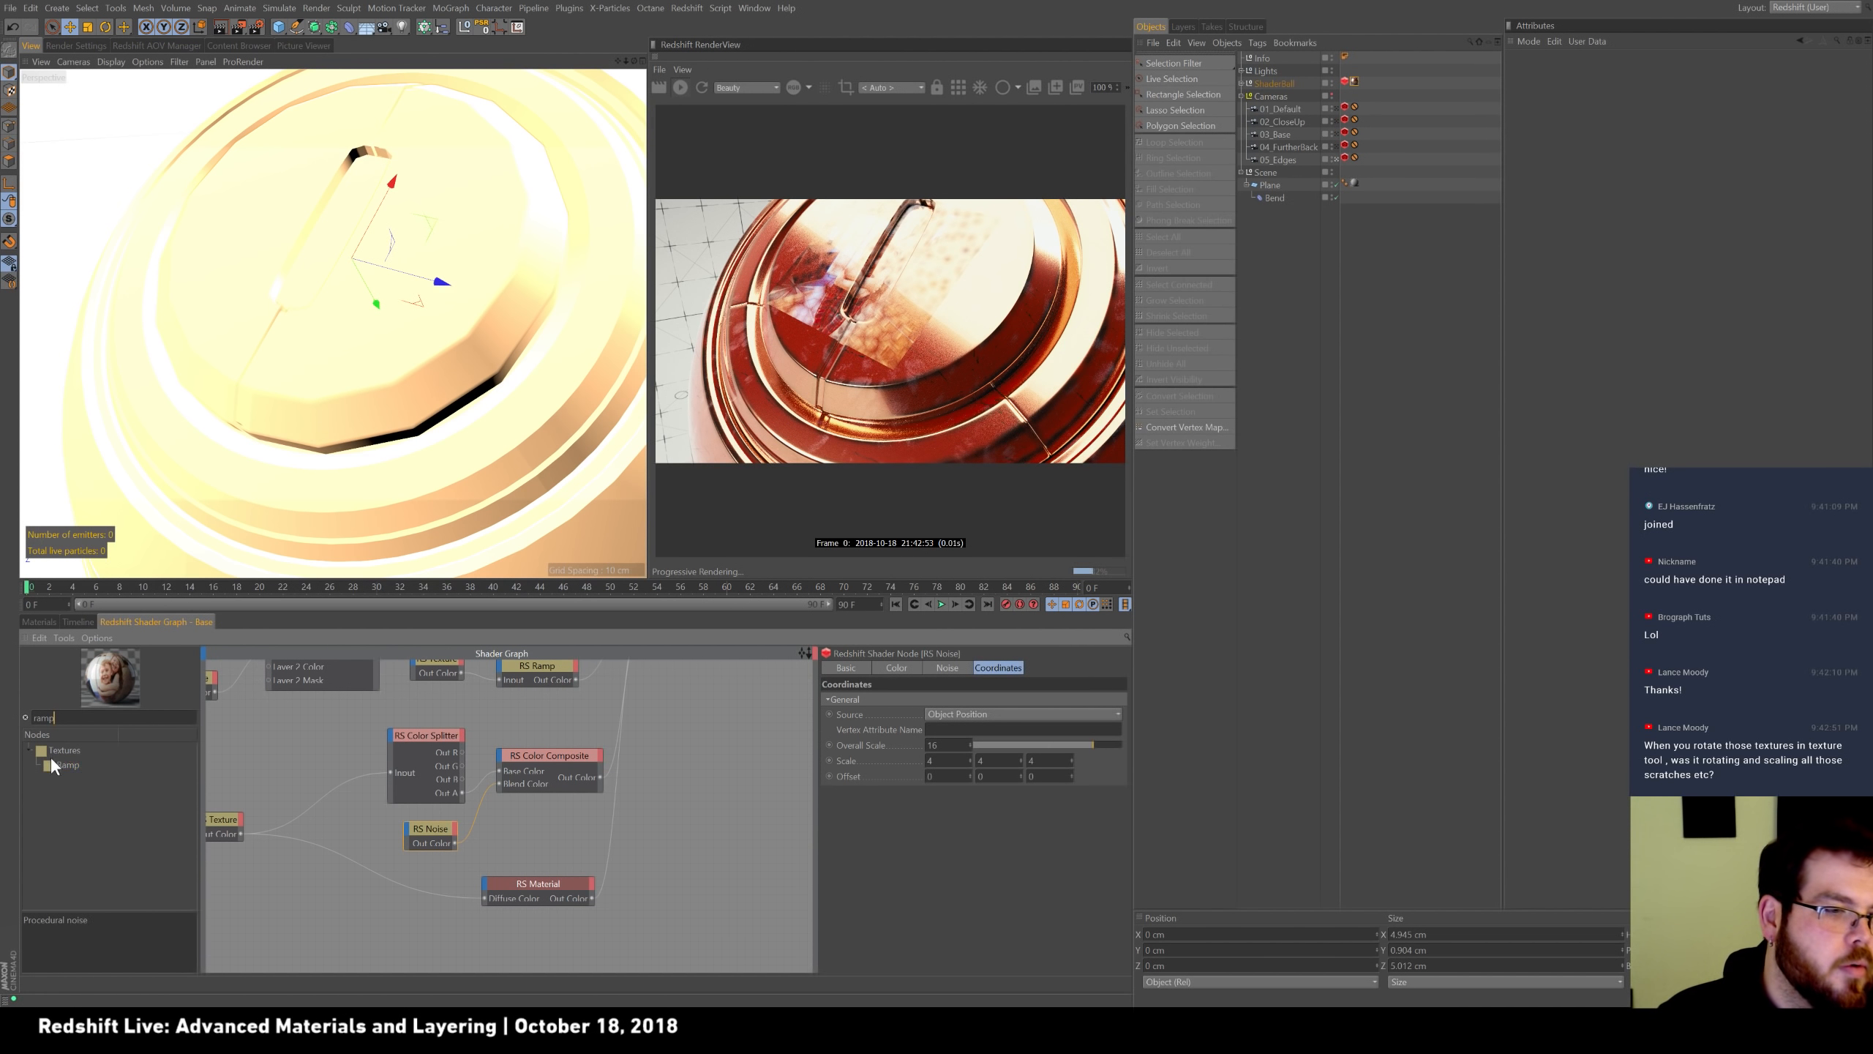
{"action": "left_click_drag", "start_coordinate": [53, 768], "coordinate": [553, 835]}
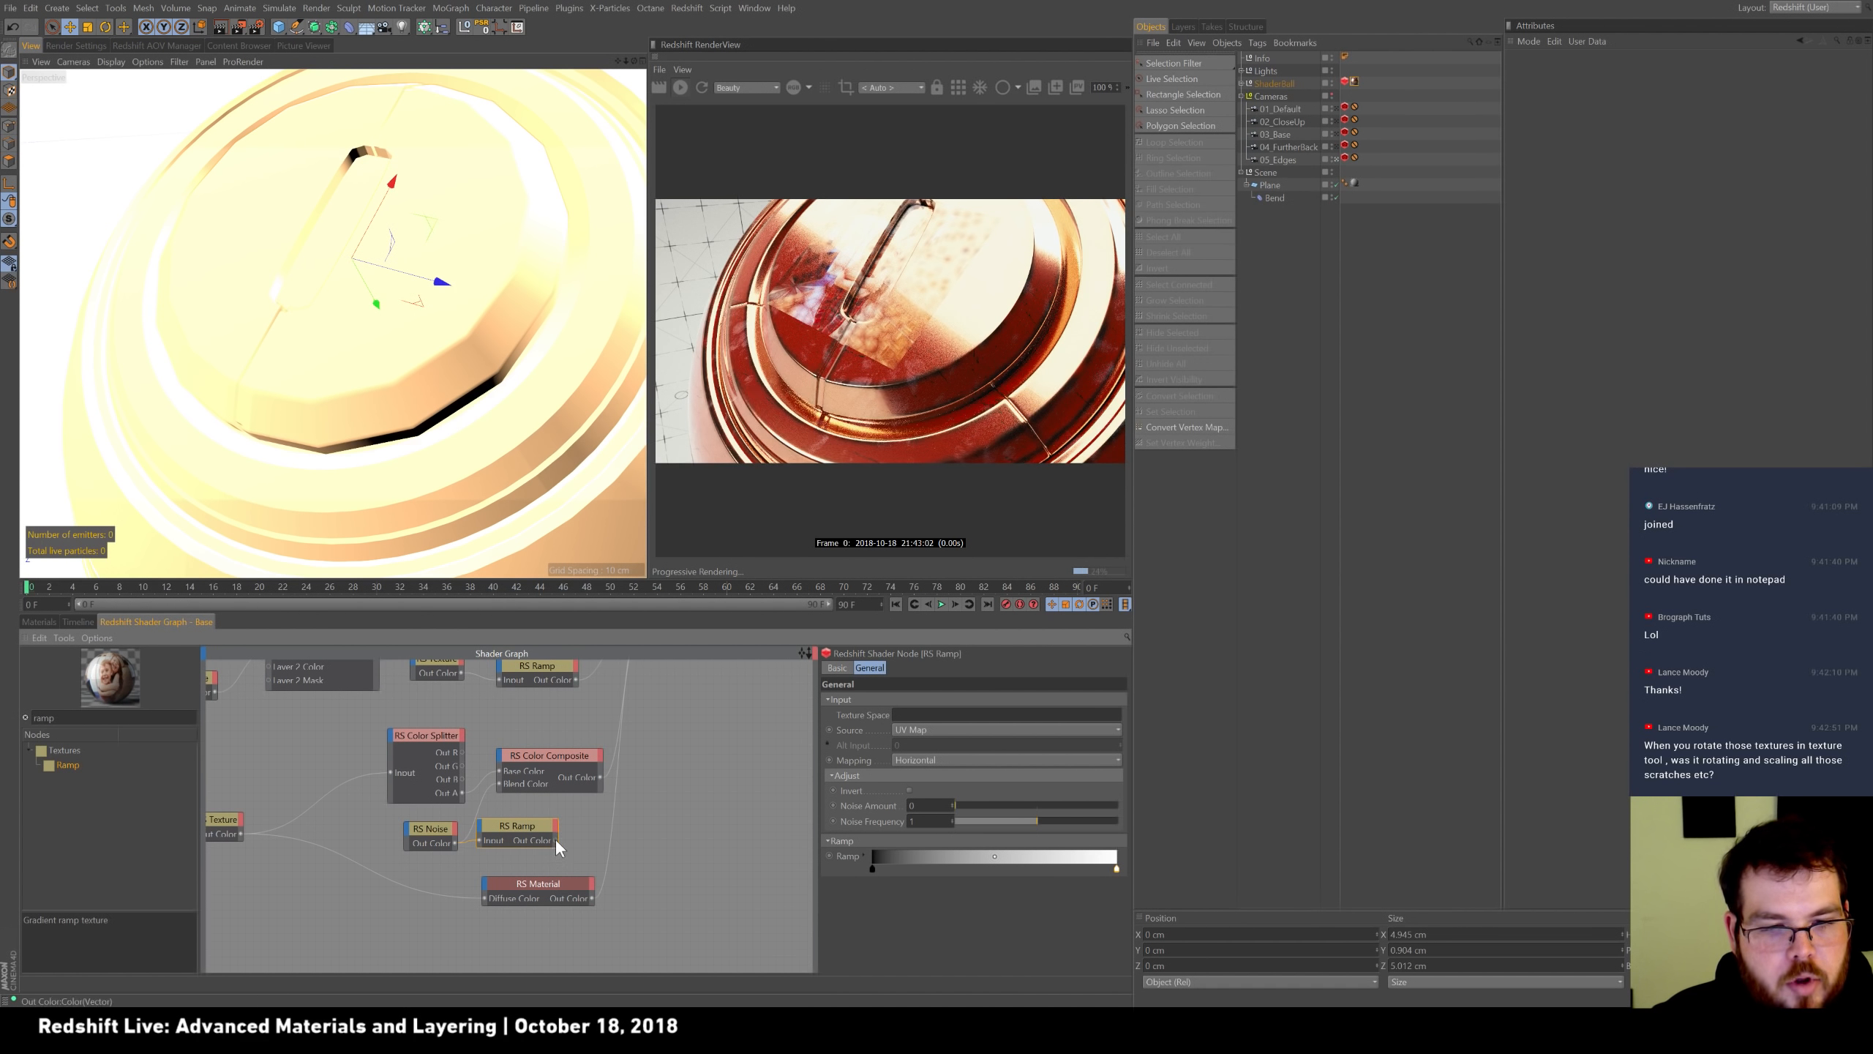
{"action": "left_click_drag", "start_coordinate": [499, 783], "coordinate": [501, 783]}
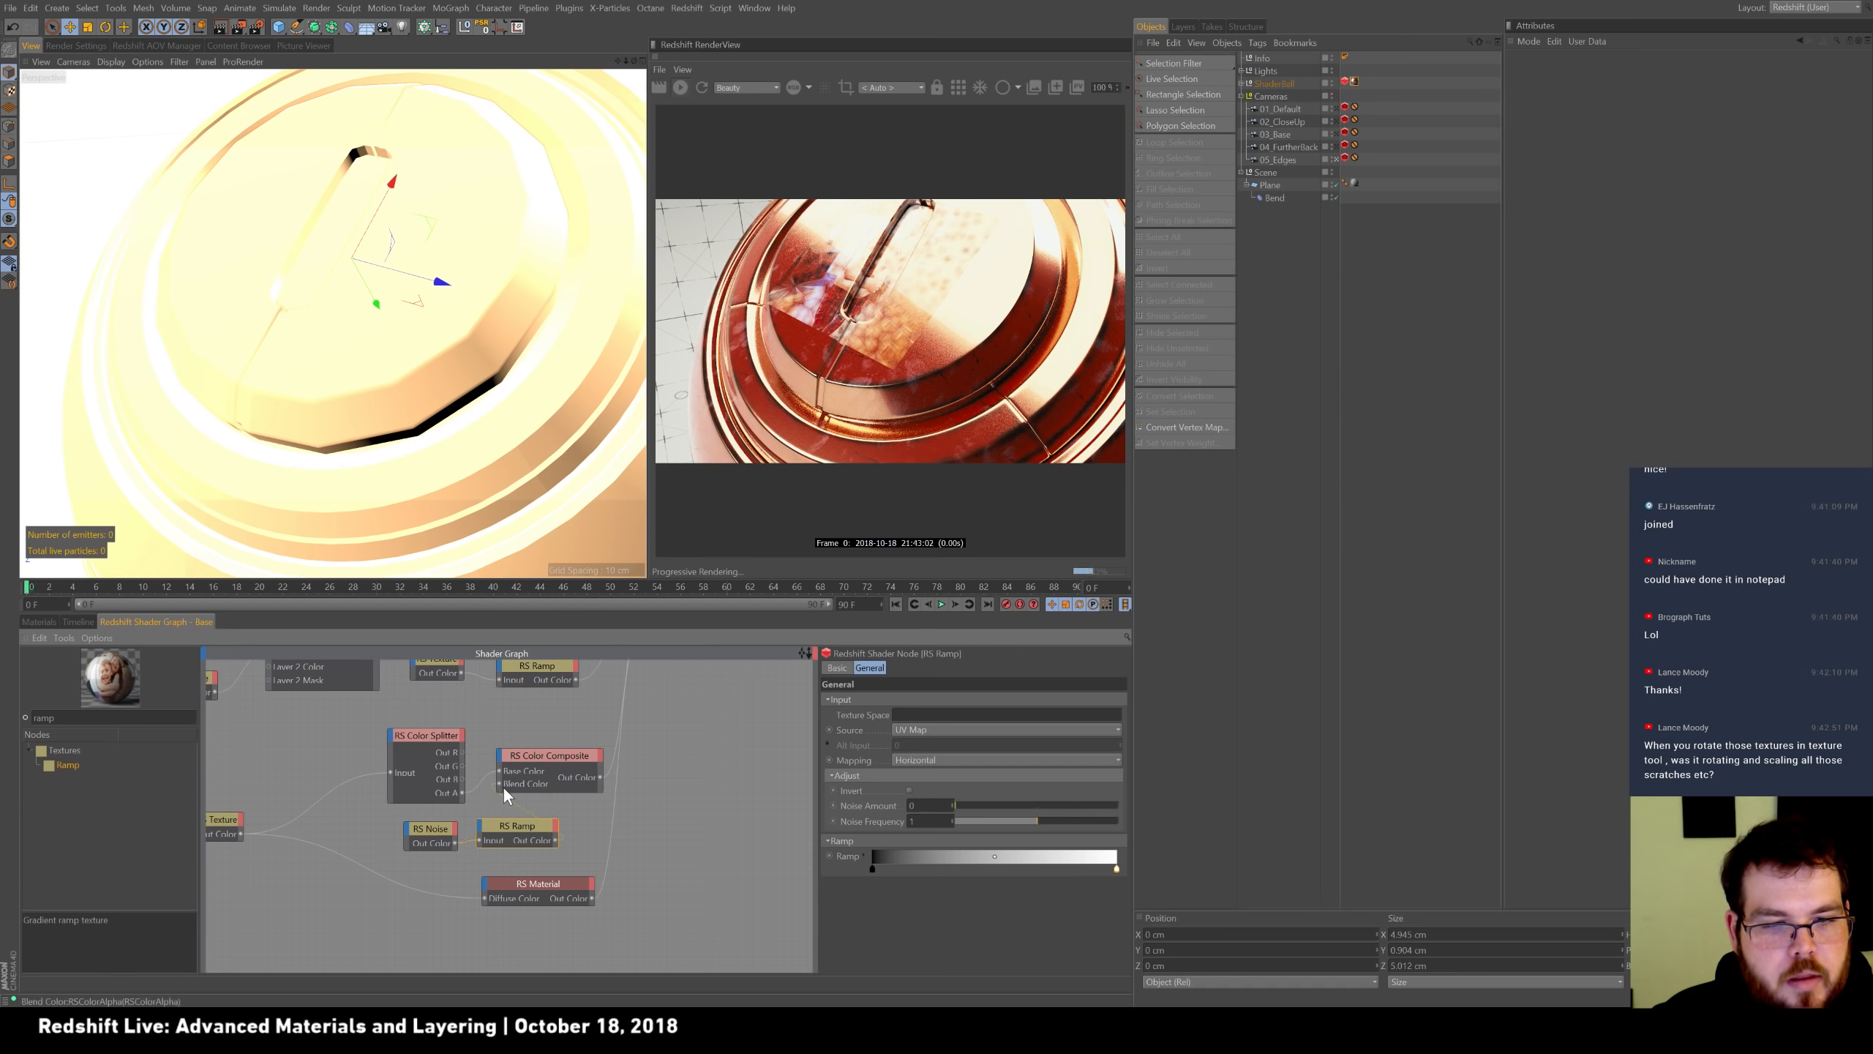
{"action": "left_click_drag", "start_coordinate": [430, 832], "coordinate": [382, 831]}
{"action": "left_click_drag", "start_coordinate": [518, 827], "coordinate": [471, 828]}
Set the new Ramp's source to Alt and rearrange its knots so white falls steeply to black near the middle.
{"action": "left_click", "coordinate": [946, 728]}
{"action": "left_click", "coordinate": [940, 760]}
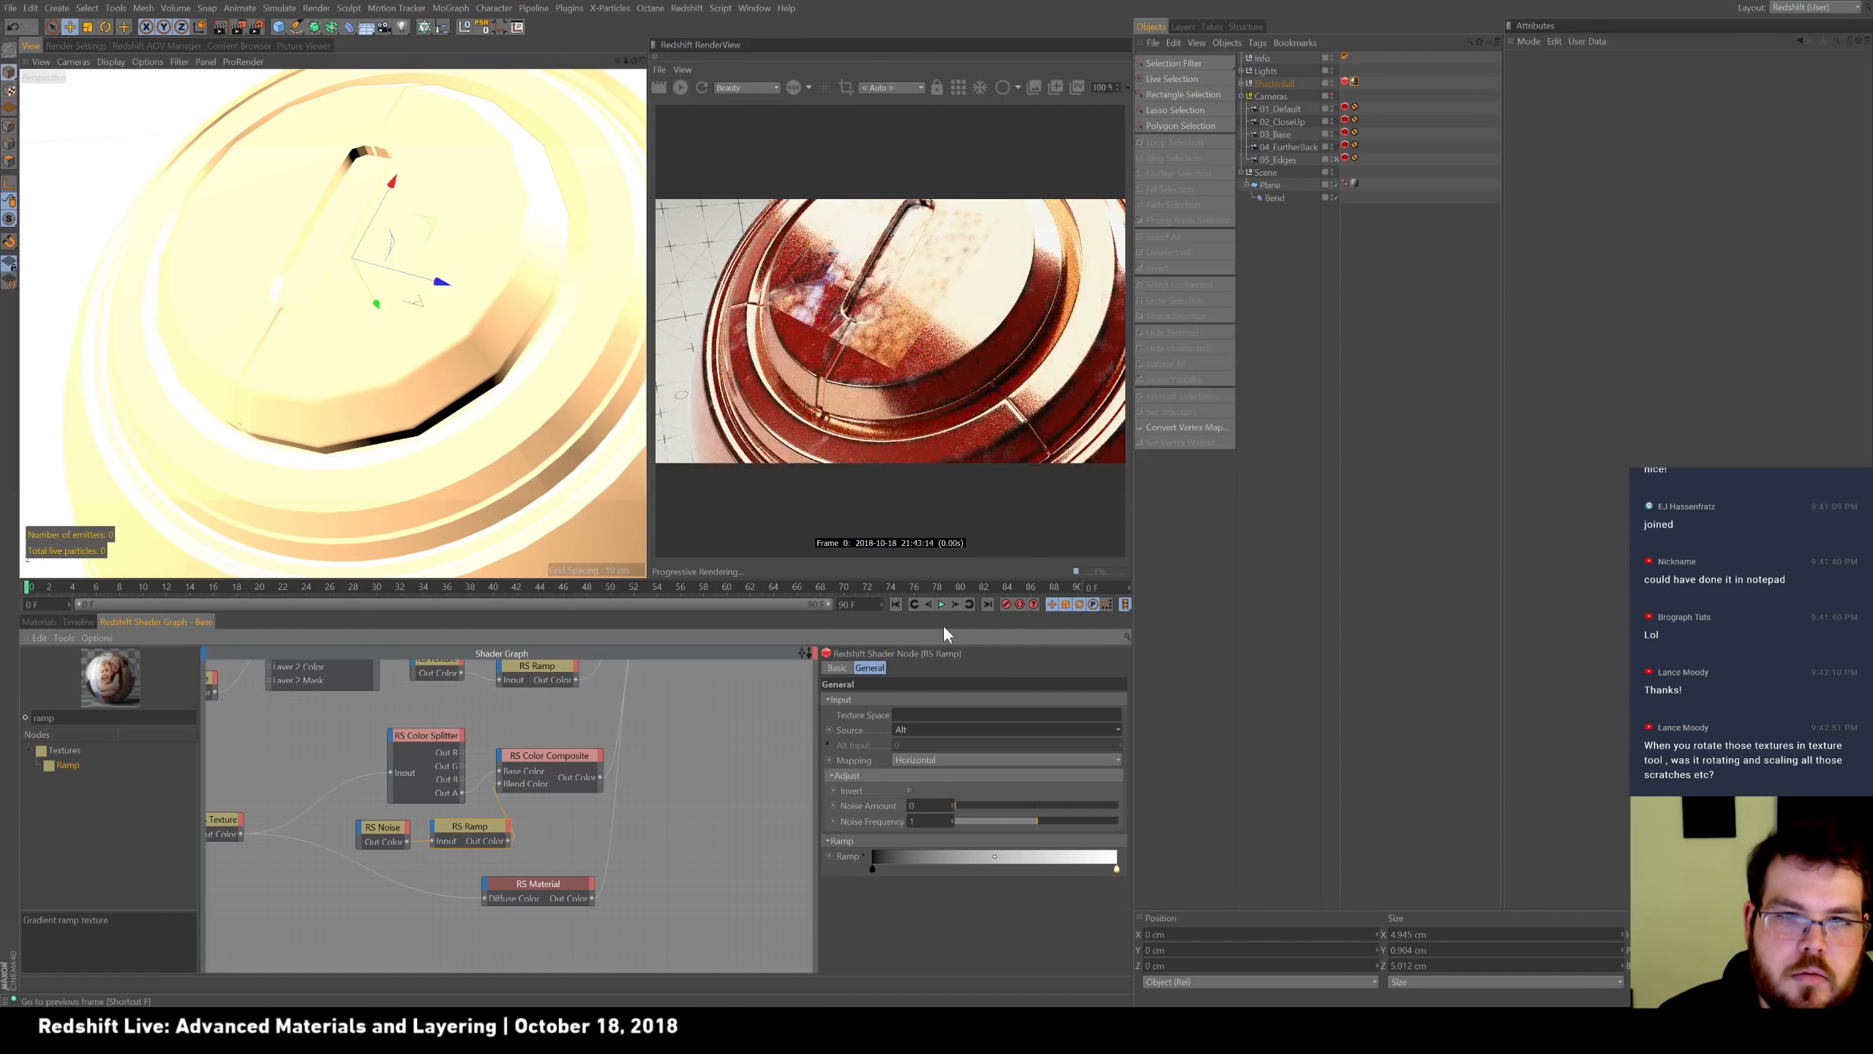
{"action": "left_click_drag", "start_coordinate": [1118, 868], "coordinate": [957, 869]}
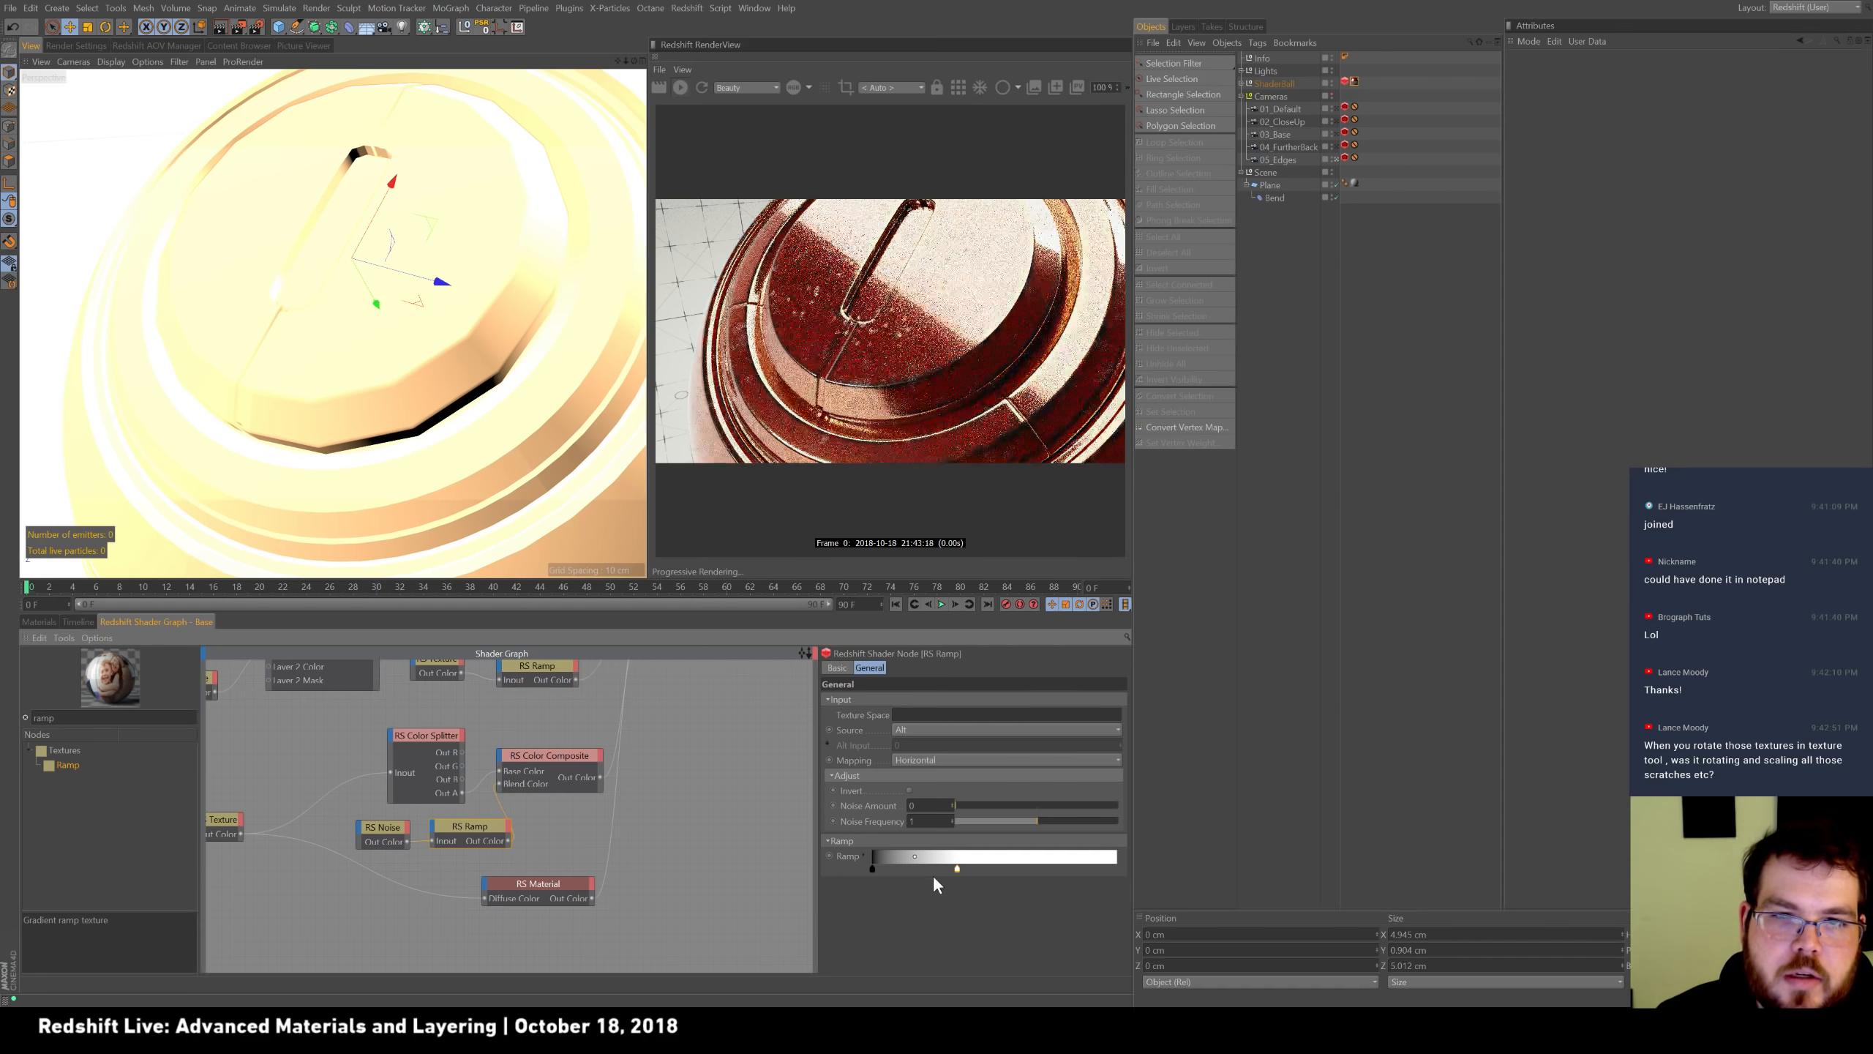
{"action": "left_click_drag", "start_coordinate": [873, 869], "coordinate": [976, 872]}
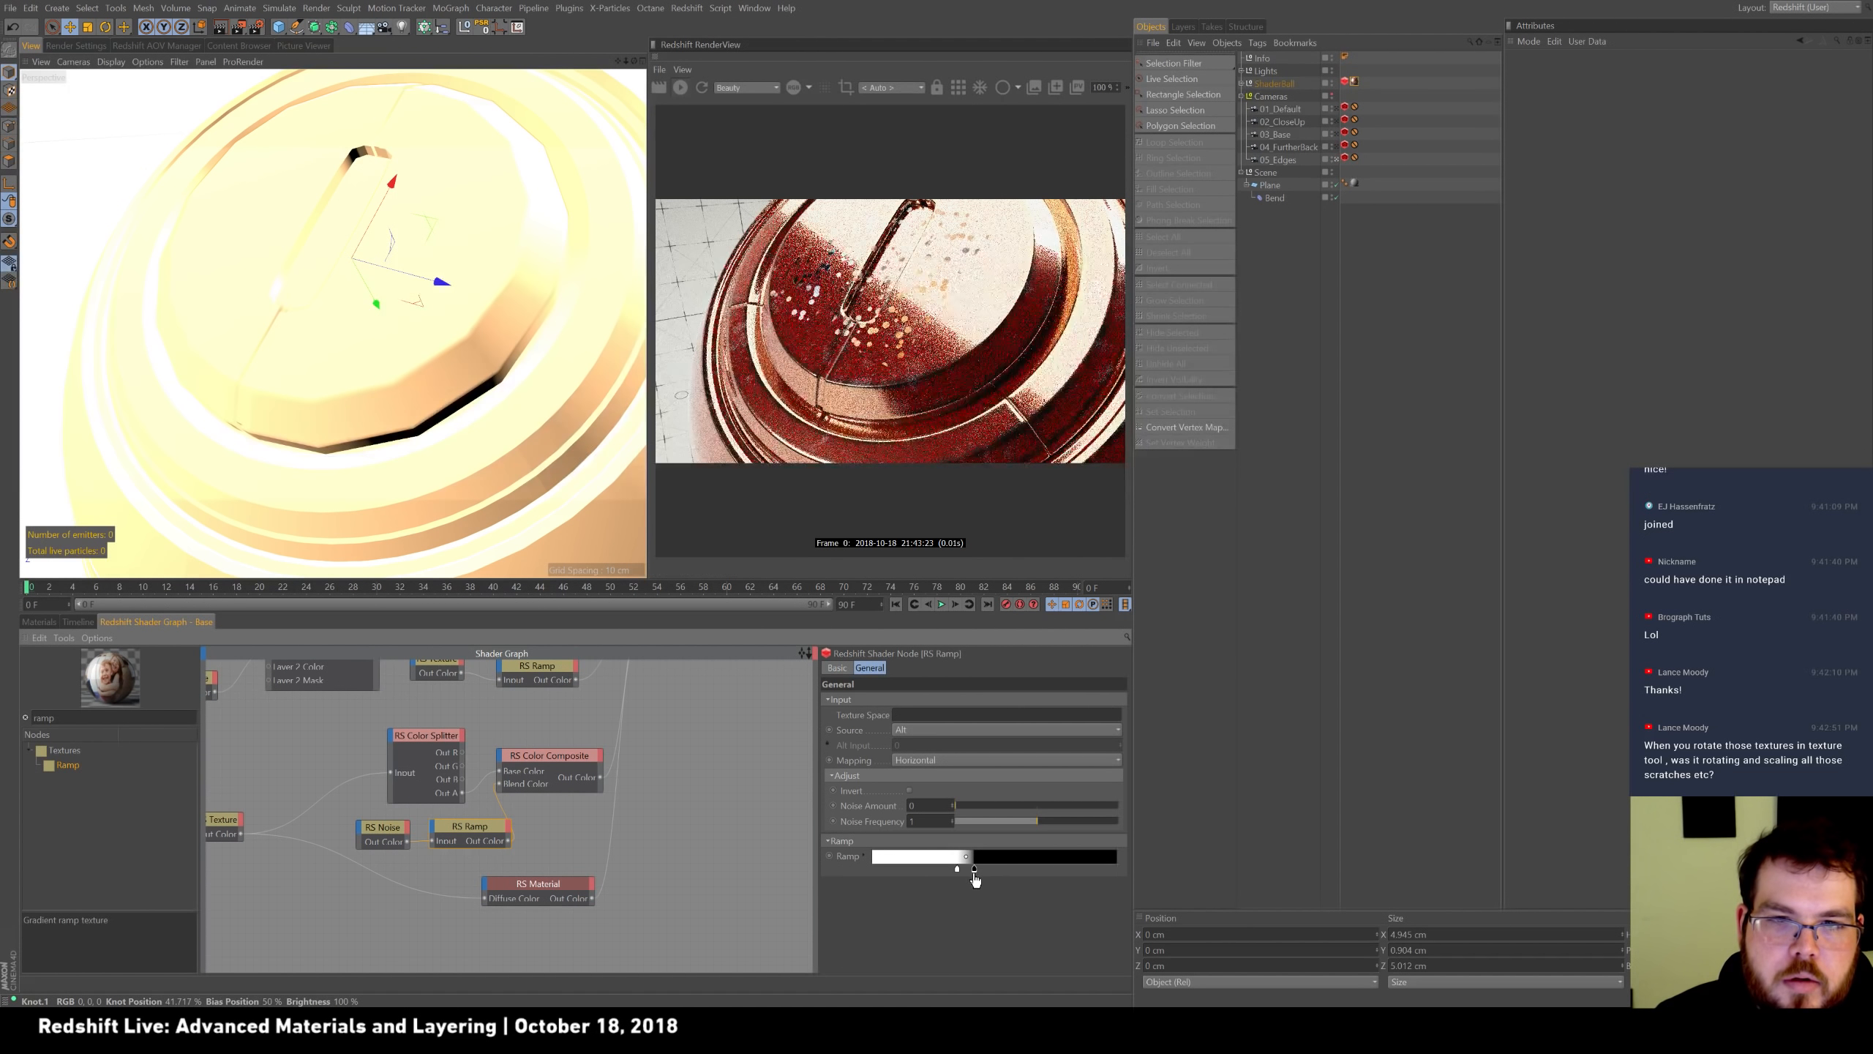
{"action": "left_click", "coordinate": [992, 868]}
{"action": "key", "text": "ctrl+z"}
{"action": "mouse_move", "coordinate": [957, 870]}
{"action": "left_mouse_down"}
{"action": "mouse_move", "coordinate": [936, 872]}
{"action": "mouse_move", "coordinate": [992, 869]}
{"action": "left_mouse_up"}
{"action": "left_click", "coordinate": [975, 871]}
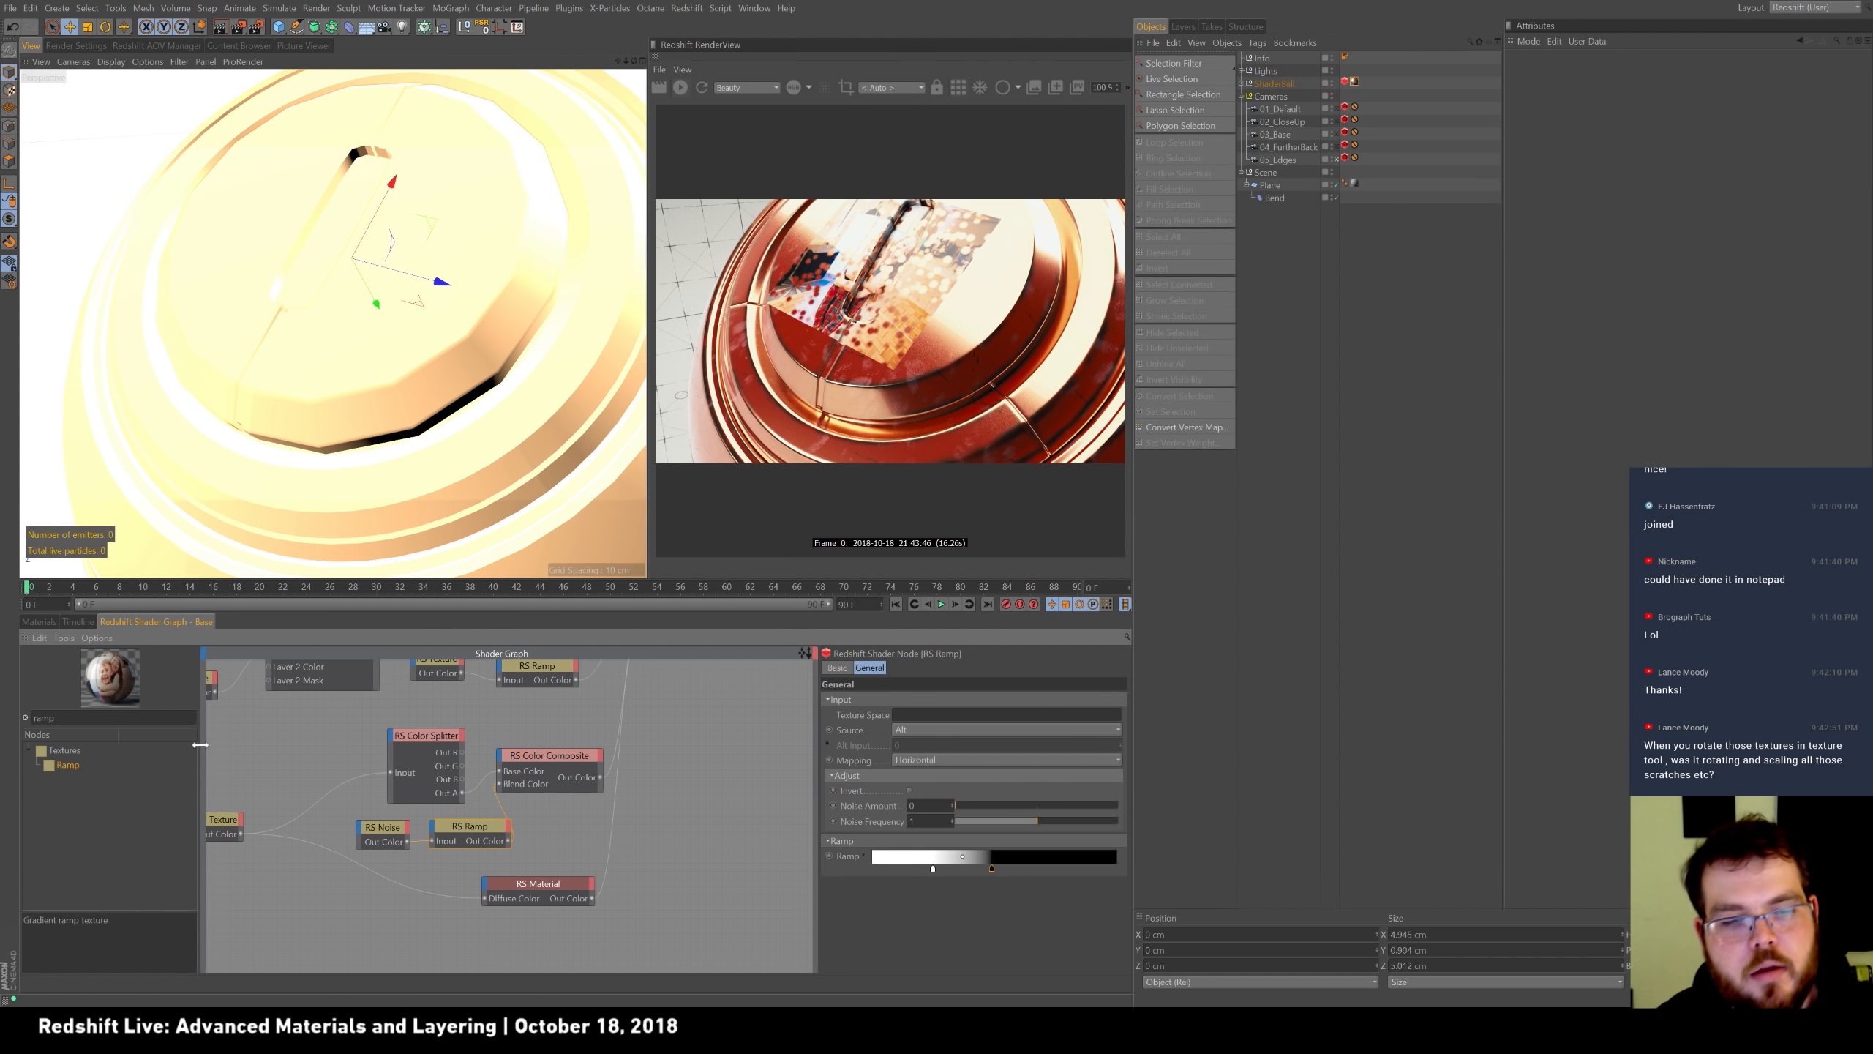
Examine the photo Texture node's UV and Remap settings and the object tag commands.
{"action": "left_click", "coordinate": [236, 820]}
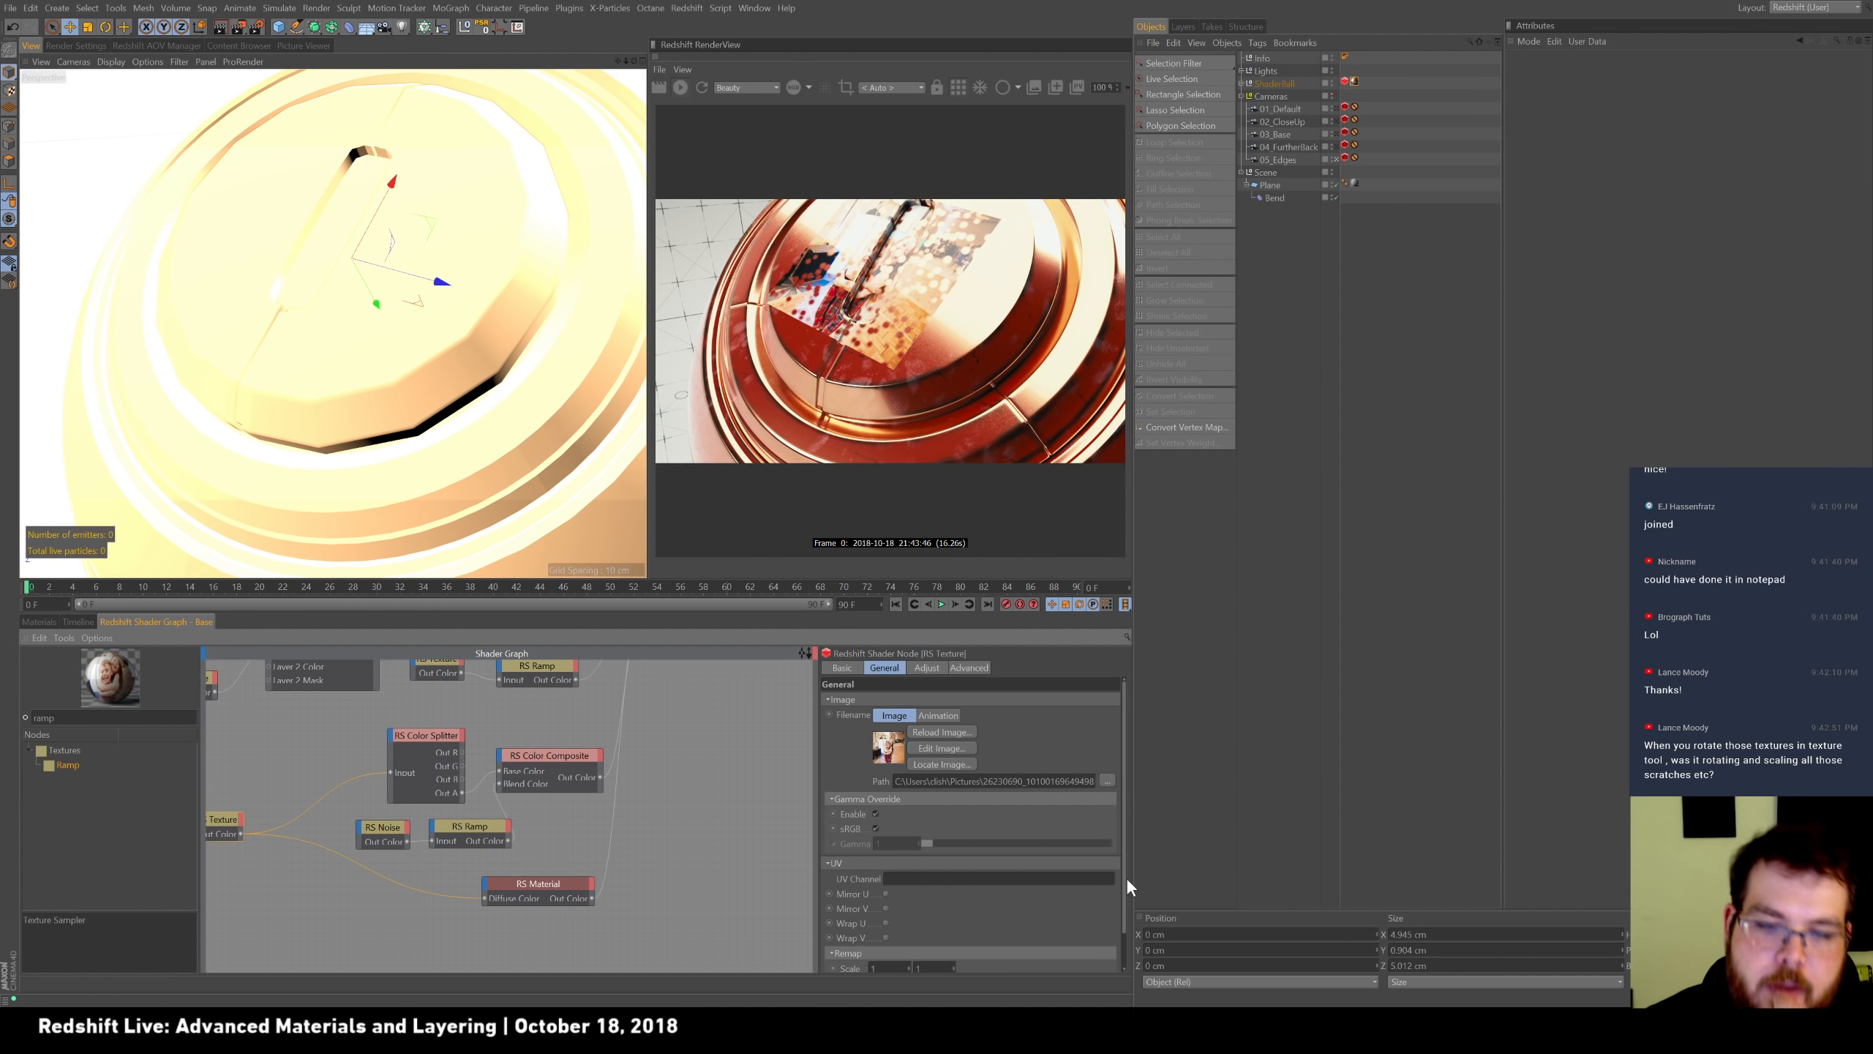
{"action": "left_click_drag", "start_coordinate": [1121, 877], "coordinate": [1127, 932]}
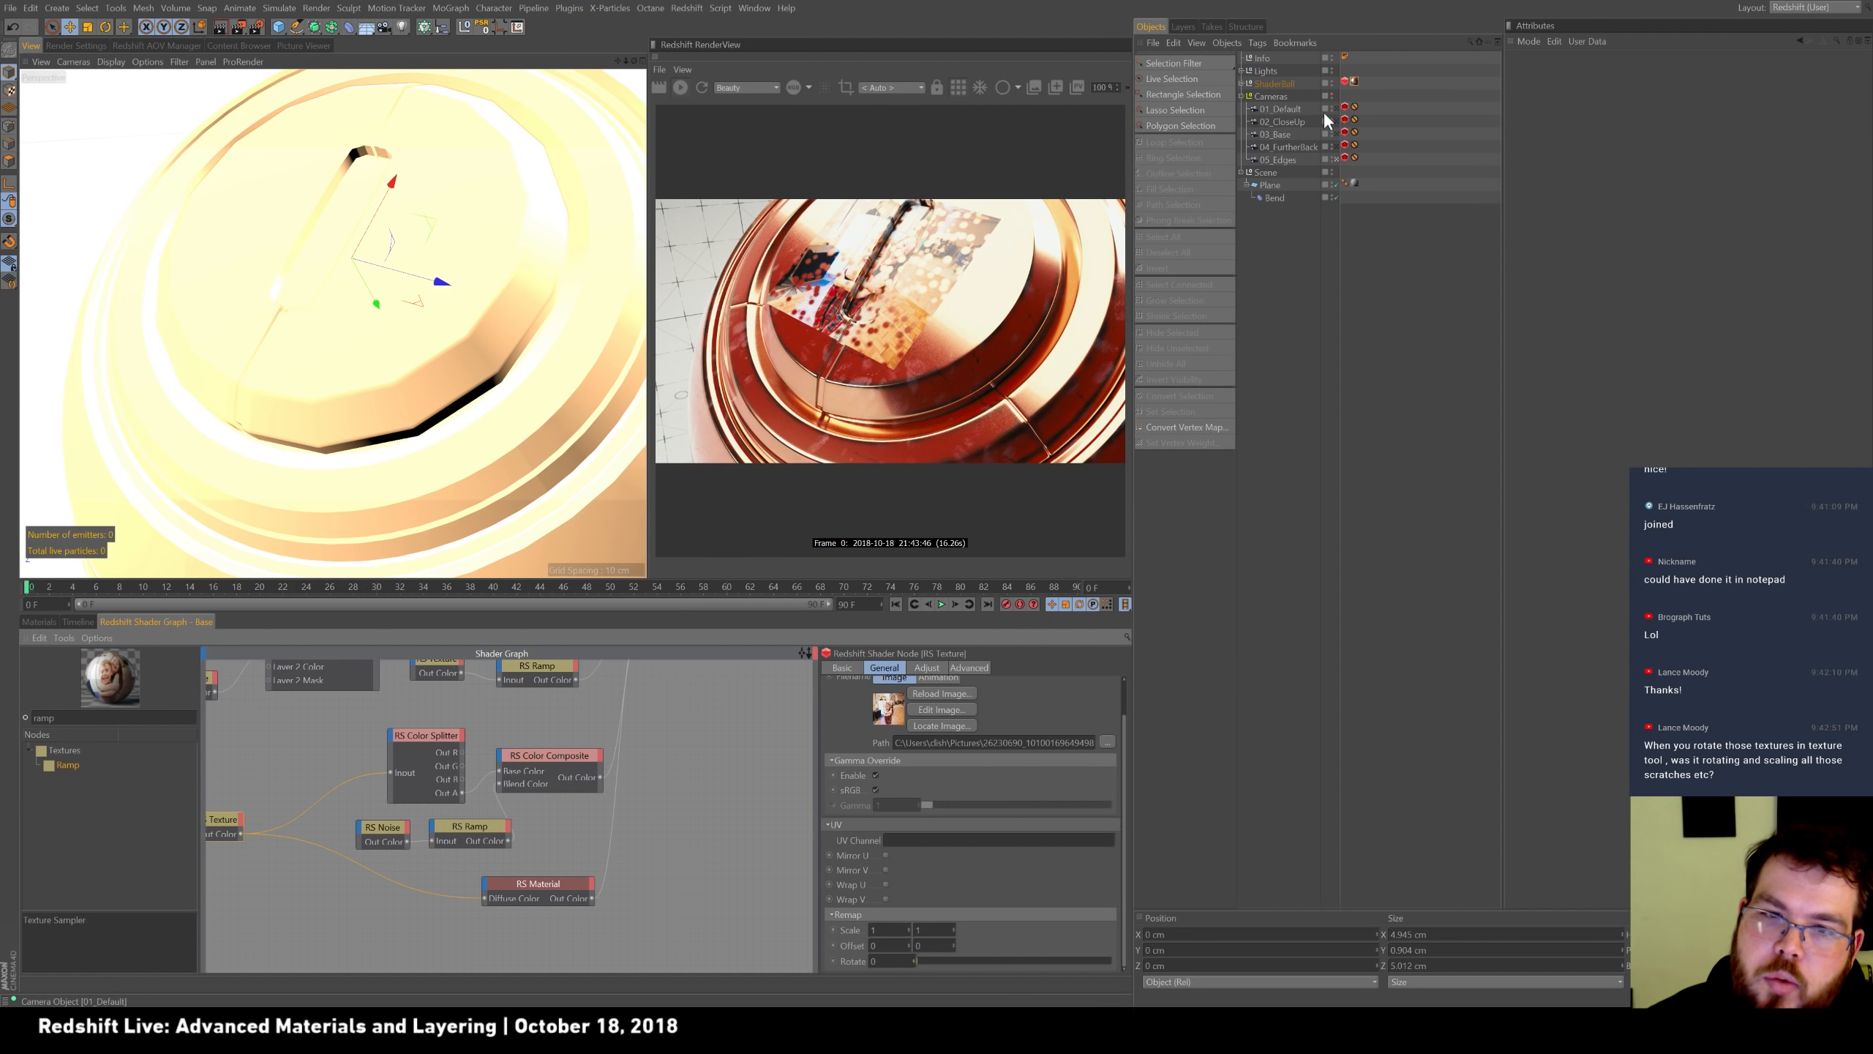
{"action": "left_click", "coordinate": [1257, 42]}
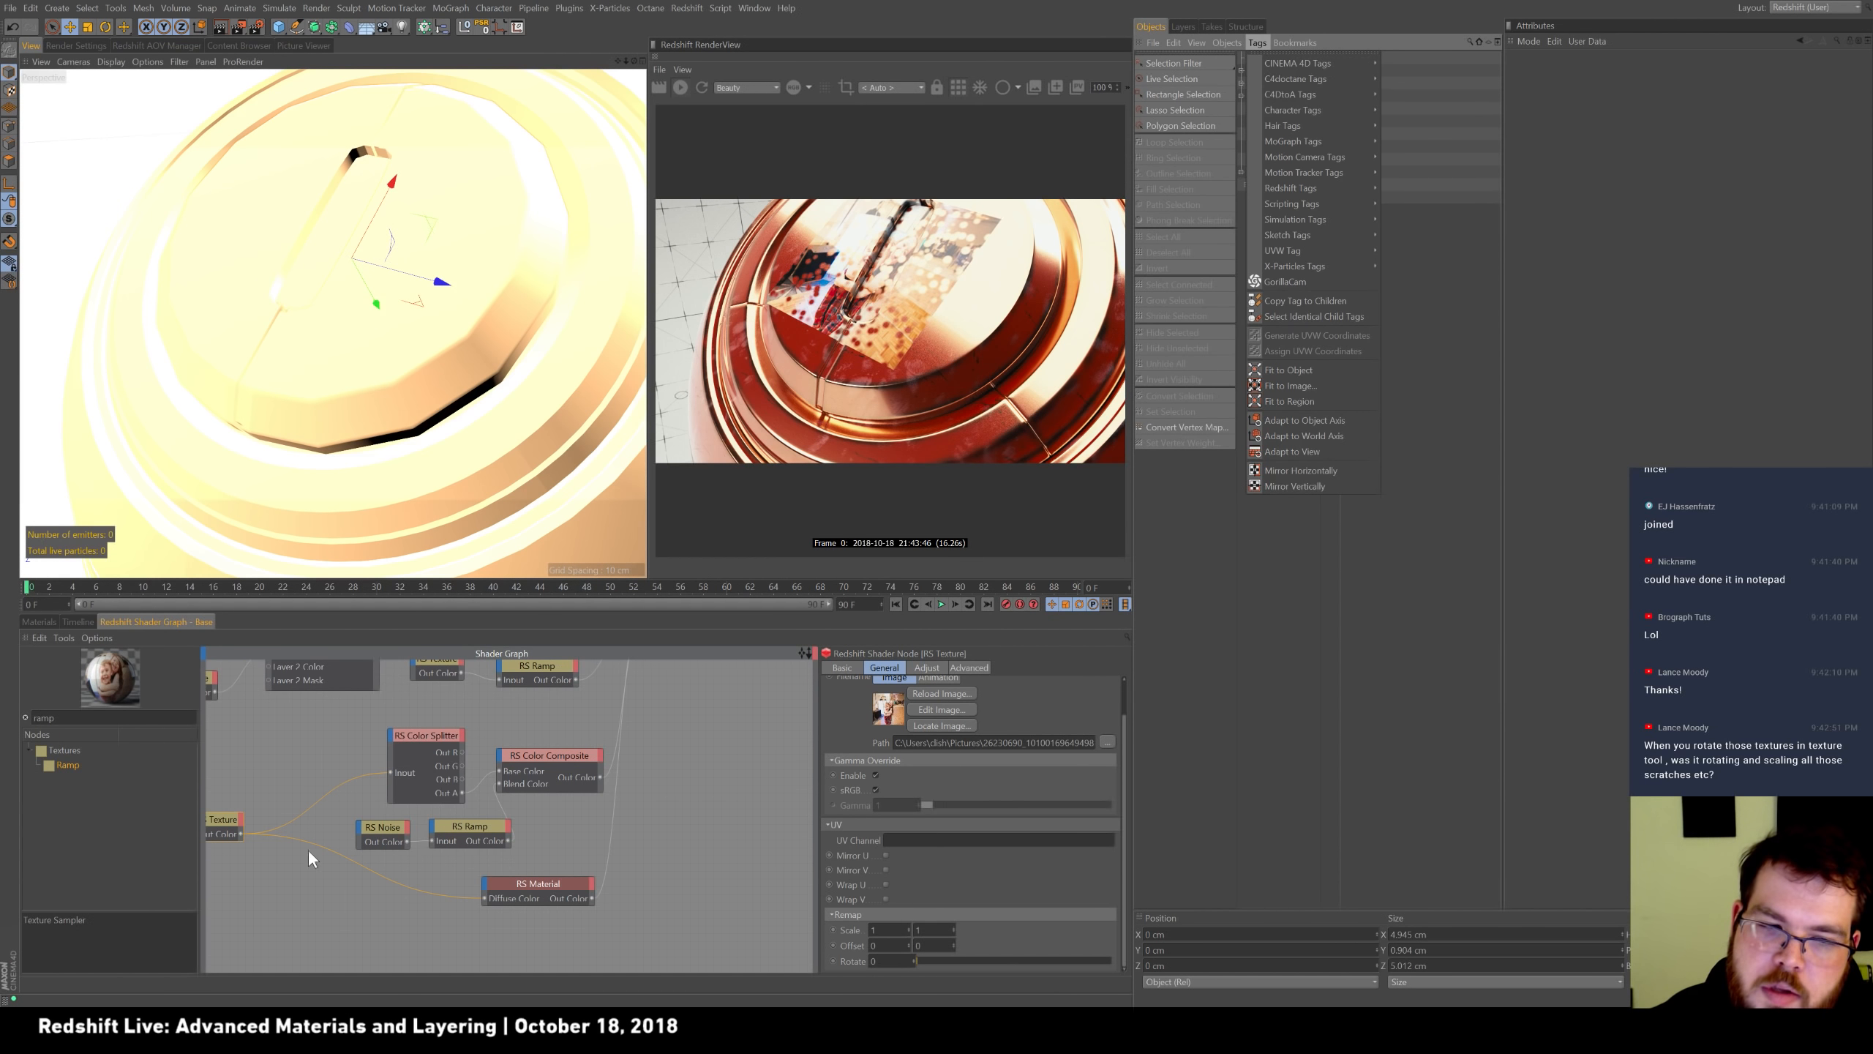
{"action": "left_click", "coordinate": [292, 876]}
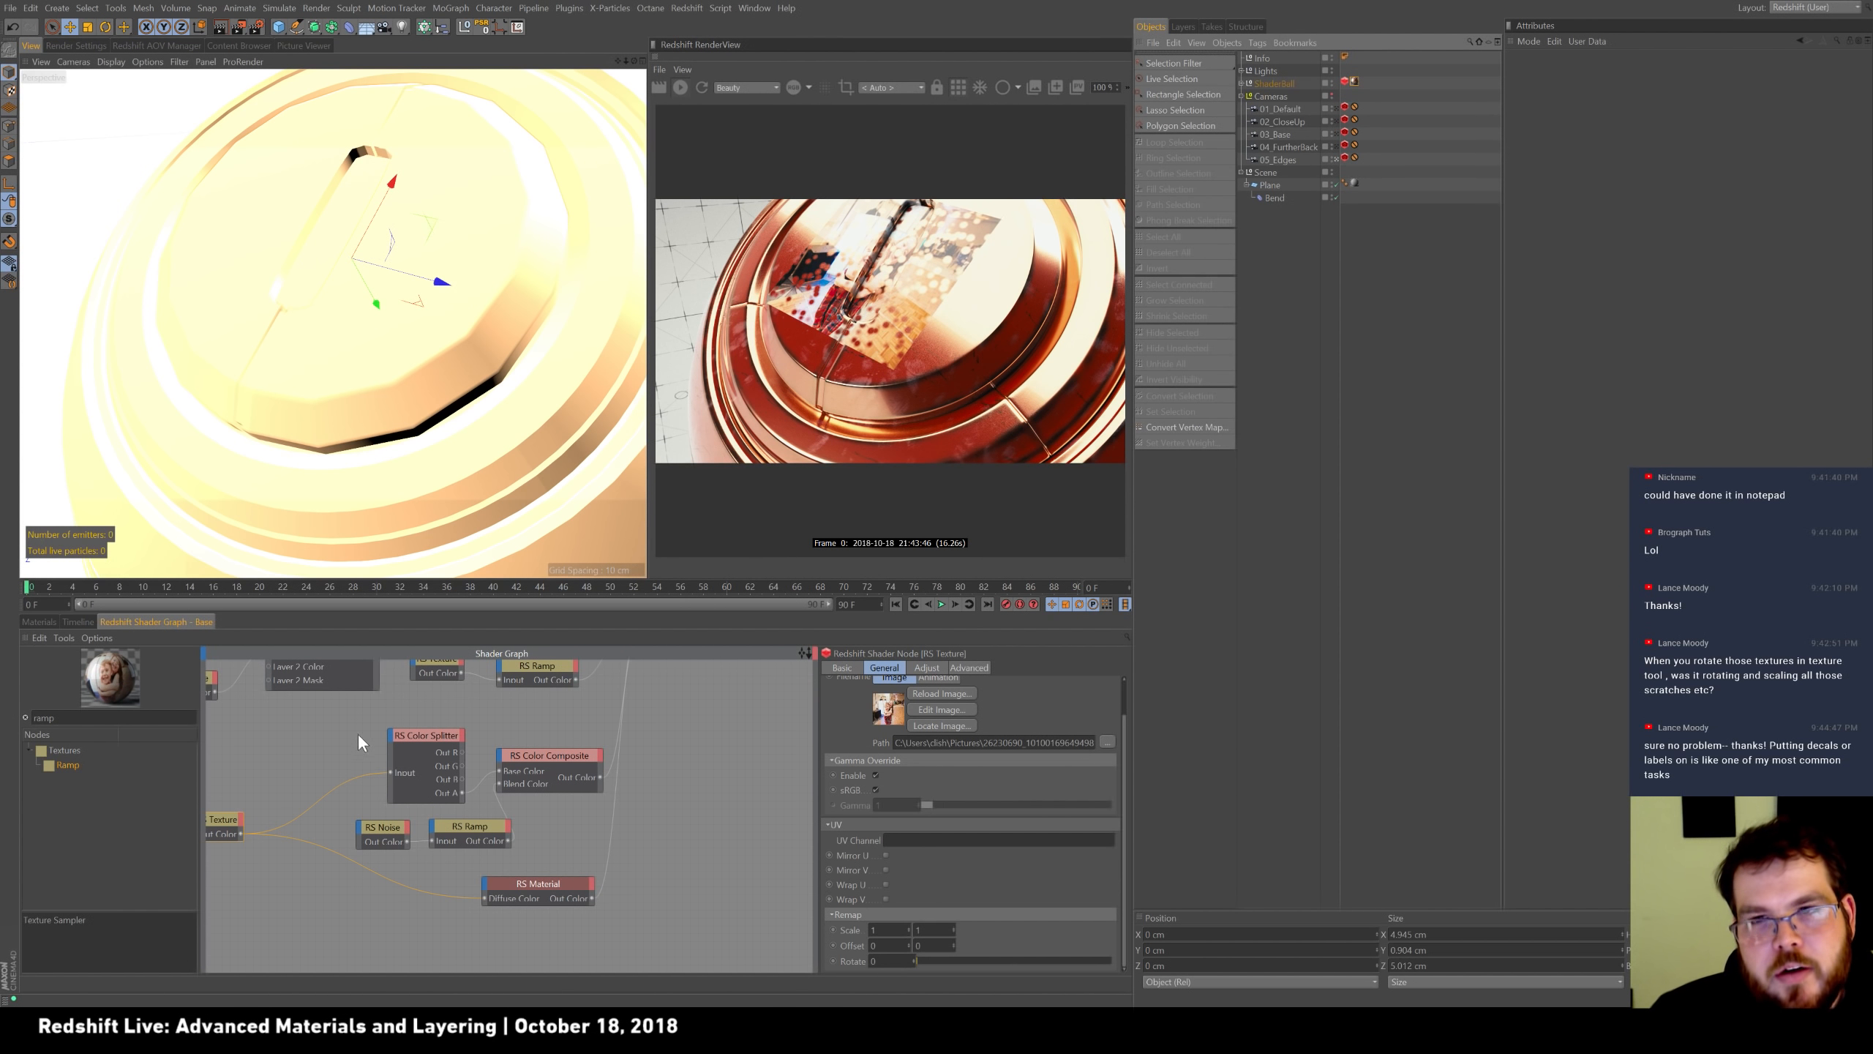
Inspect the ShaderBall's object hierarchy and compare the settings of the scratch Texture node with those of the photo Texture node.
{"action": "middle_click_drag", "start_coordinate": [289, 733], "coordinate": [440, 878], "text": "alt"}
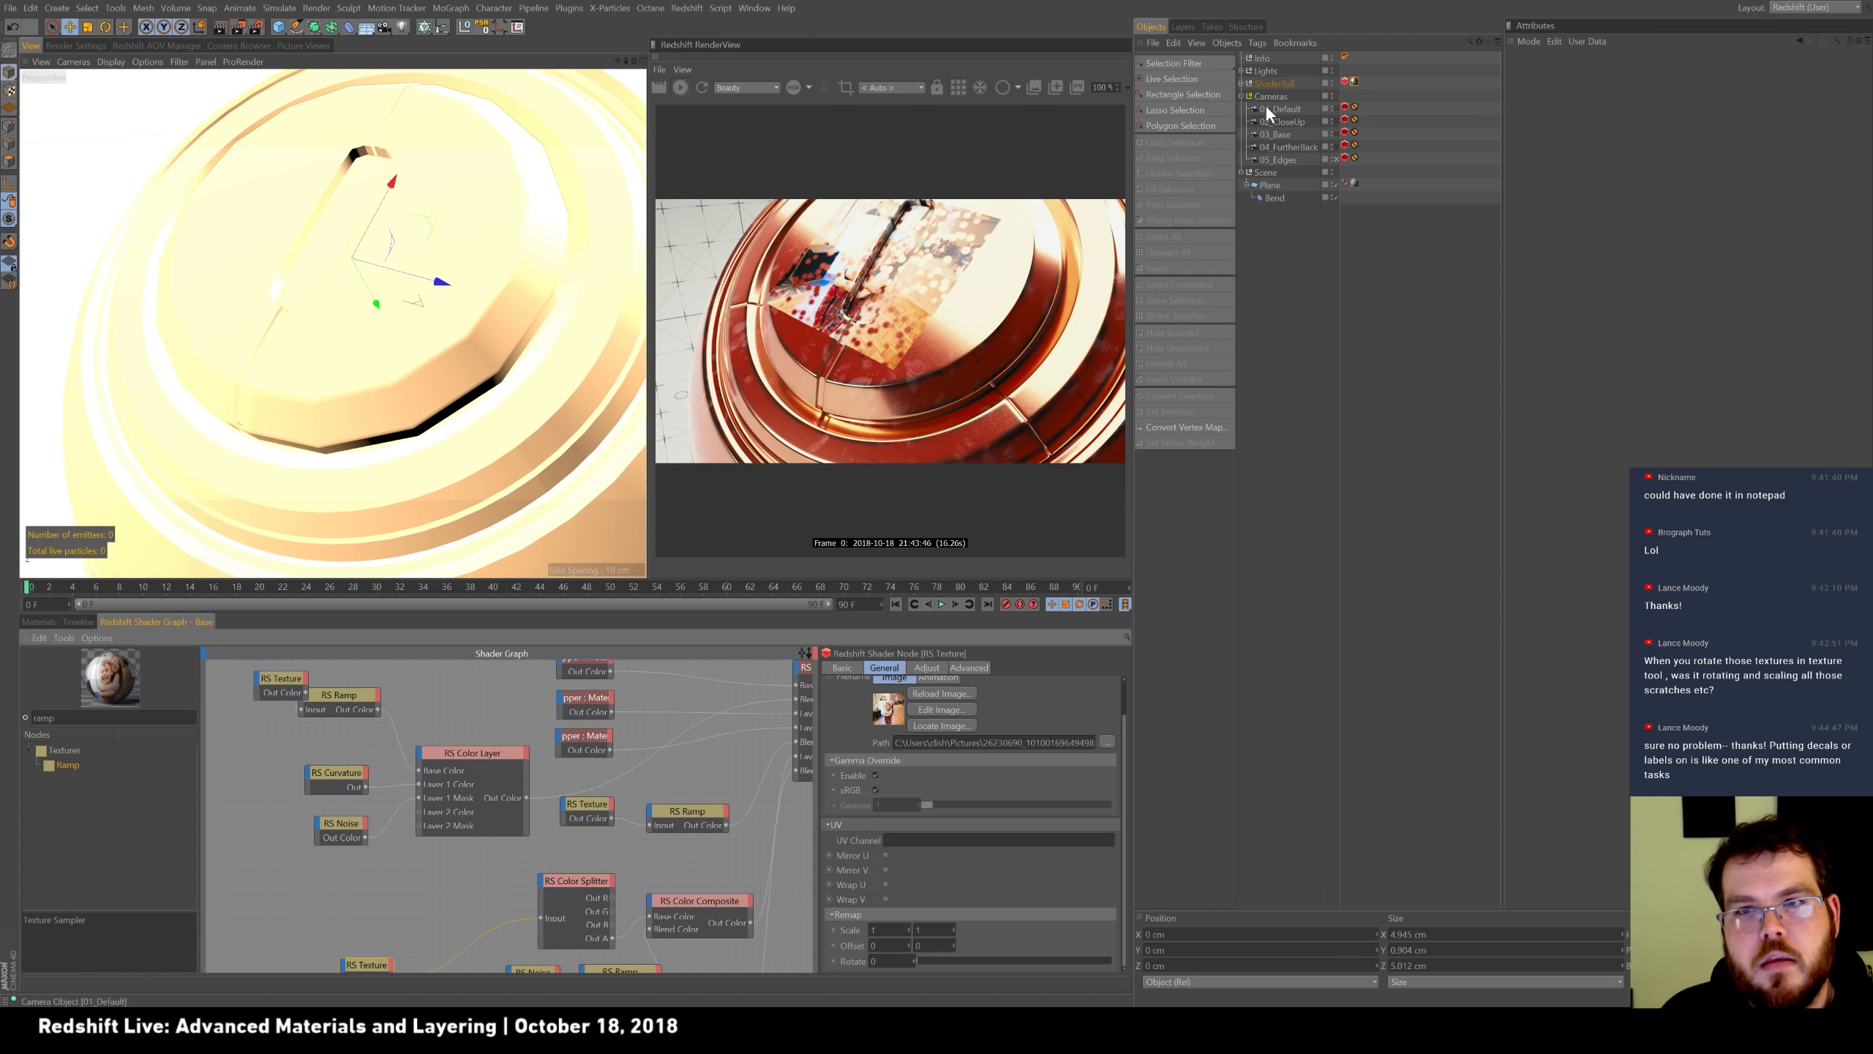
{"action": "left_click", "coordinate": [1226, 94]}
{"action": "left_click", "coordinate": [1266, 81]}
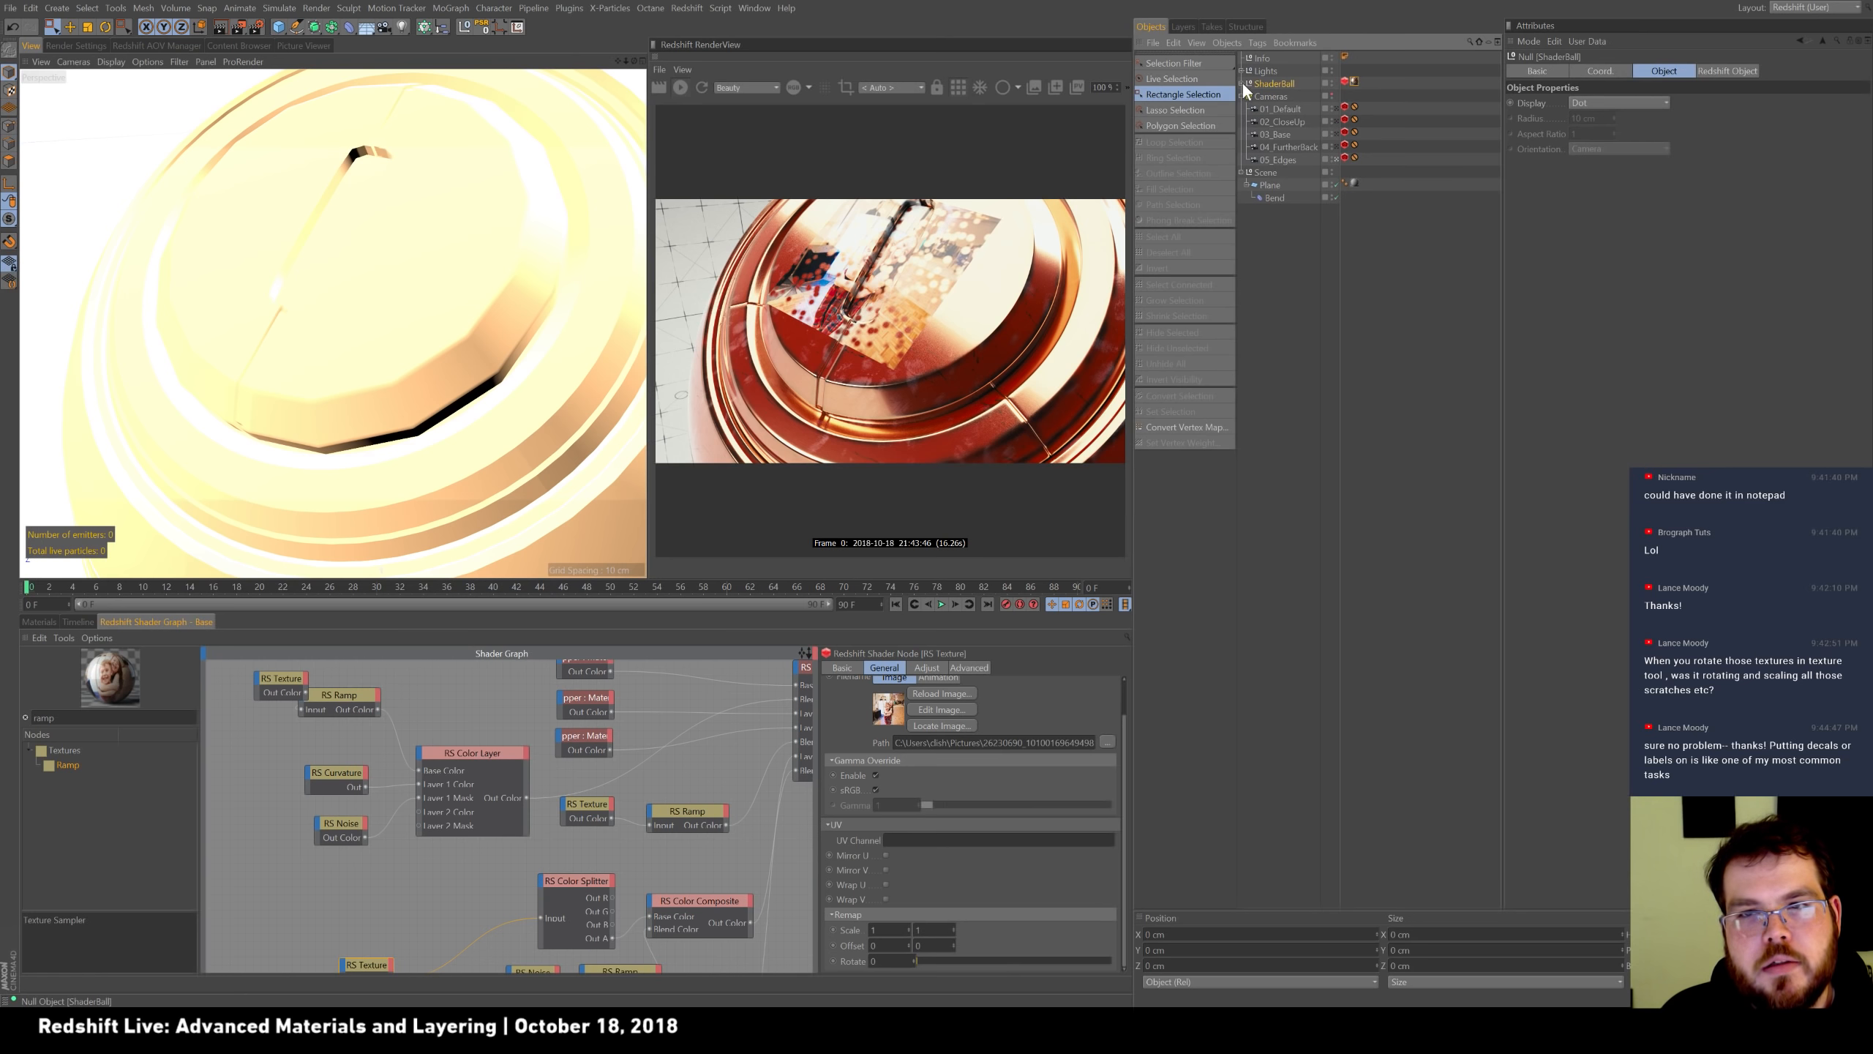
{"action": "left_click", "coordinate": [1242, 82]}
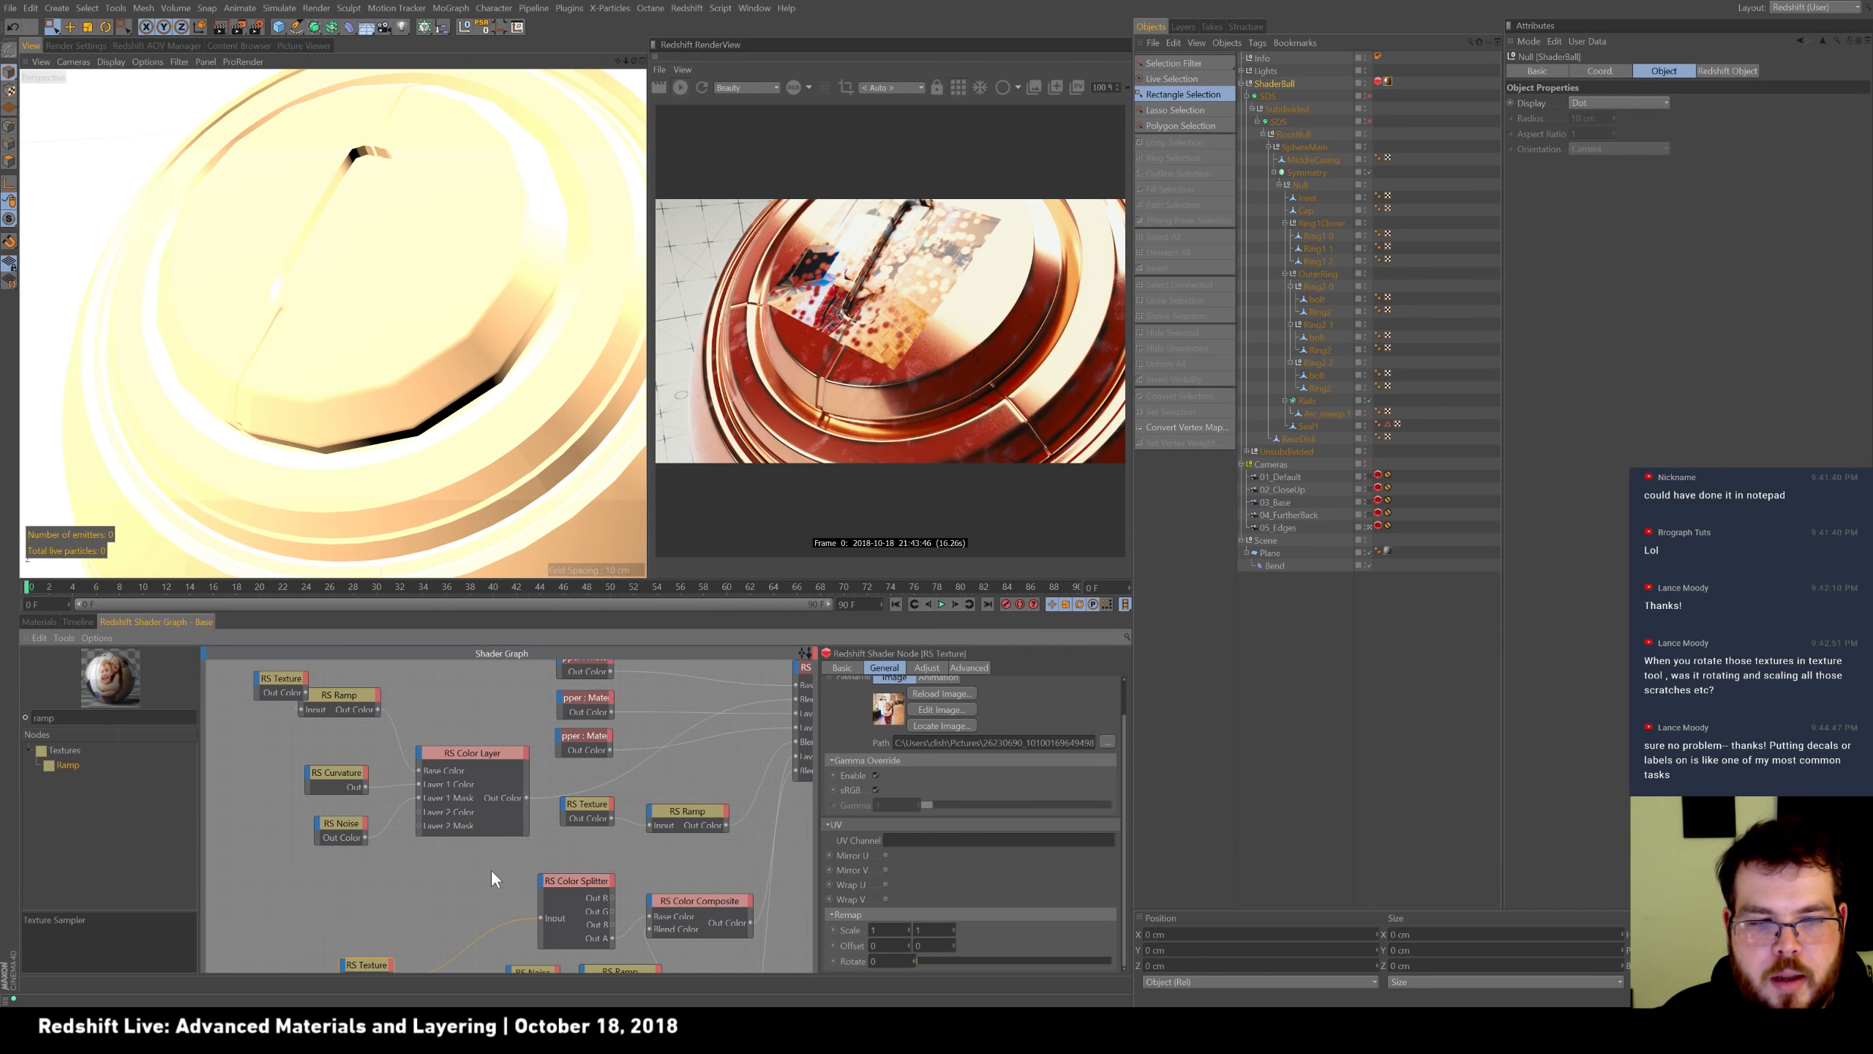
{"action": "left_click", "coordinate": [284, 680]}
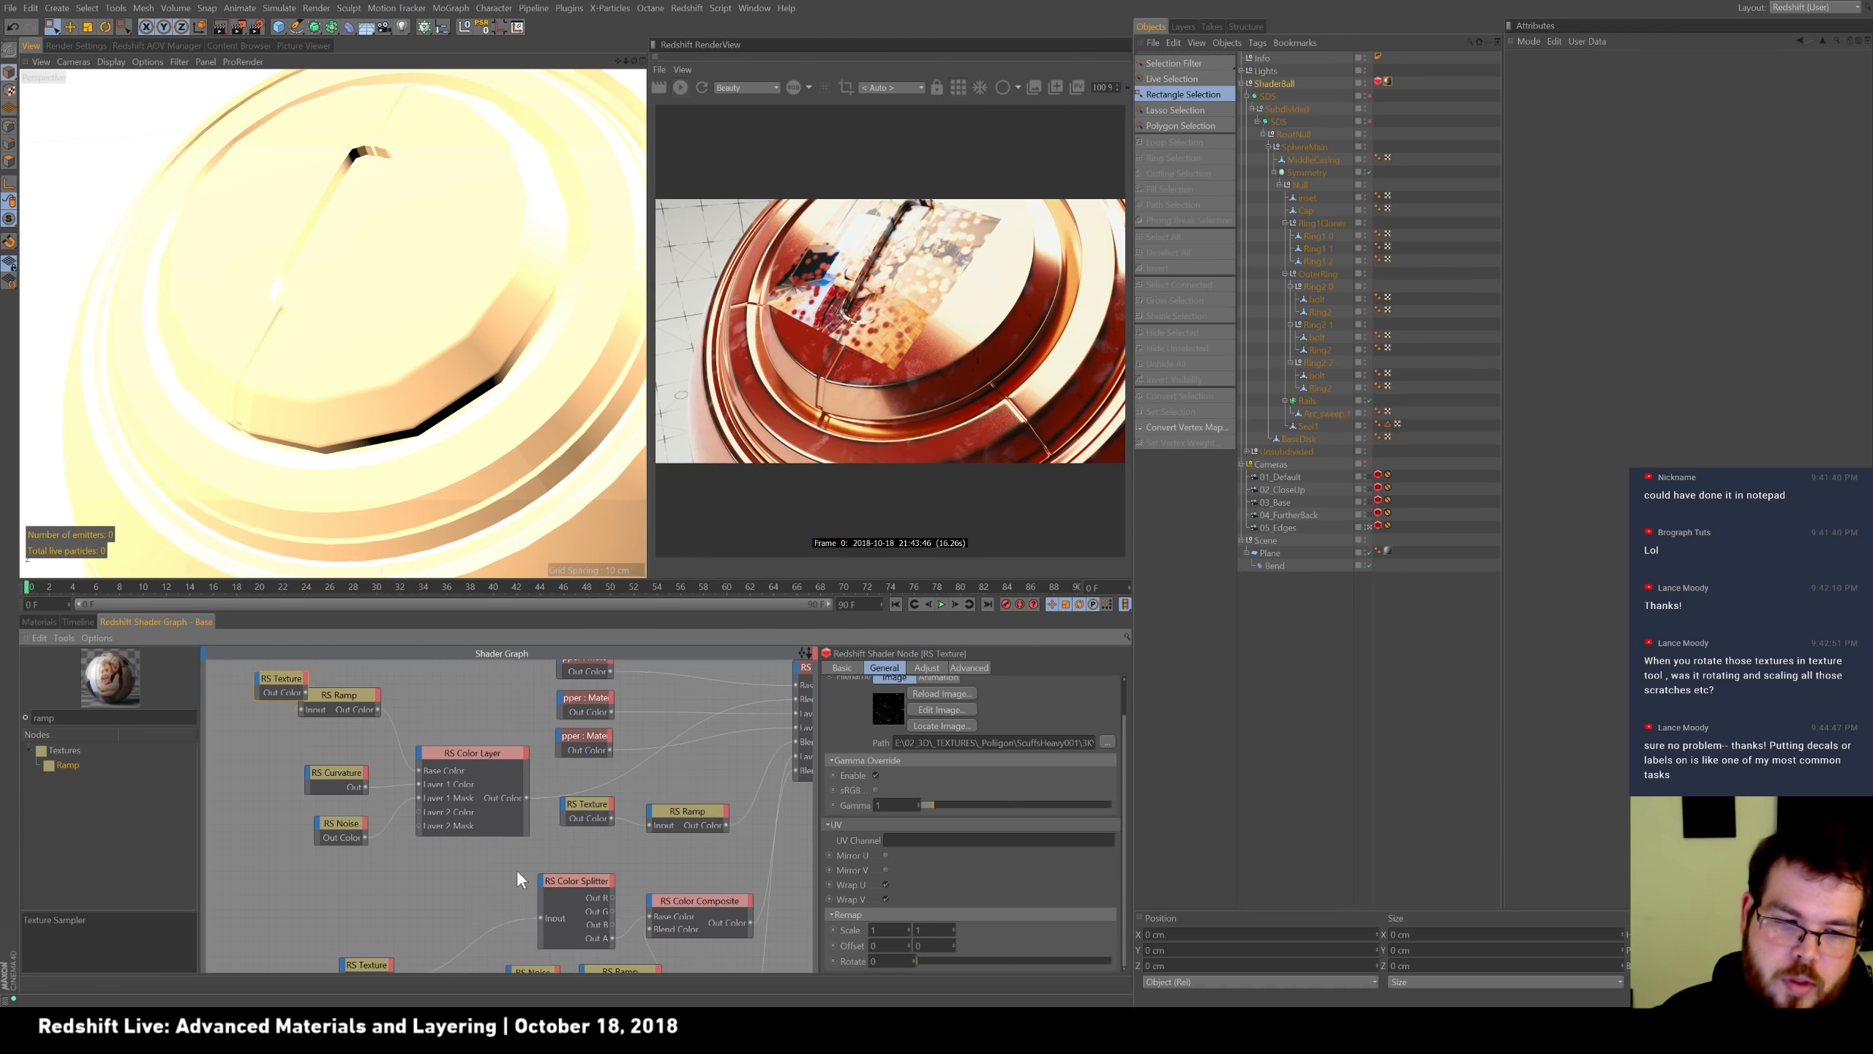
{"action": "middle_click_drag", "start_coordinate": [518, 882], "coordinate": [459, 674]}
{"action": "left_click", "coordinate": [290, 756]}
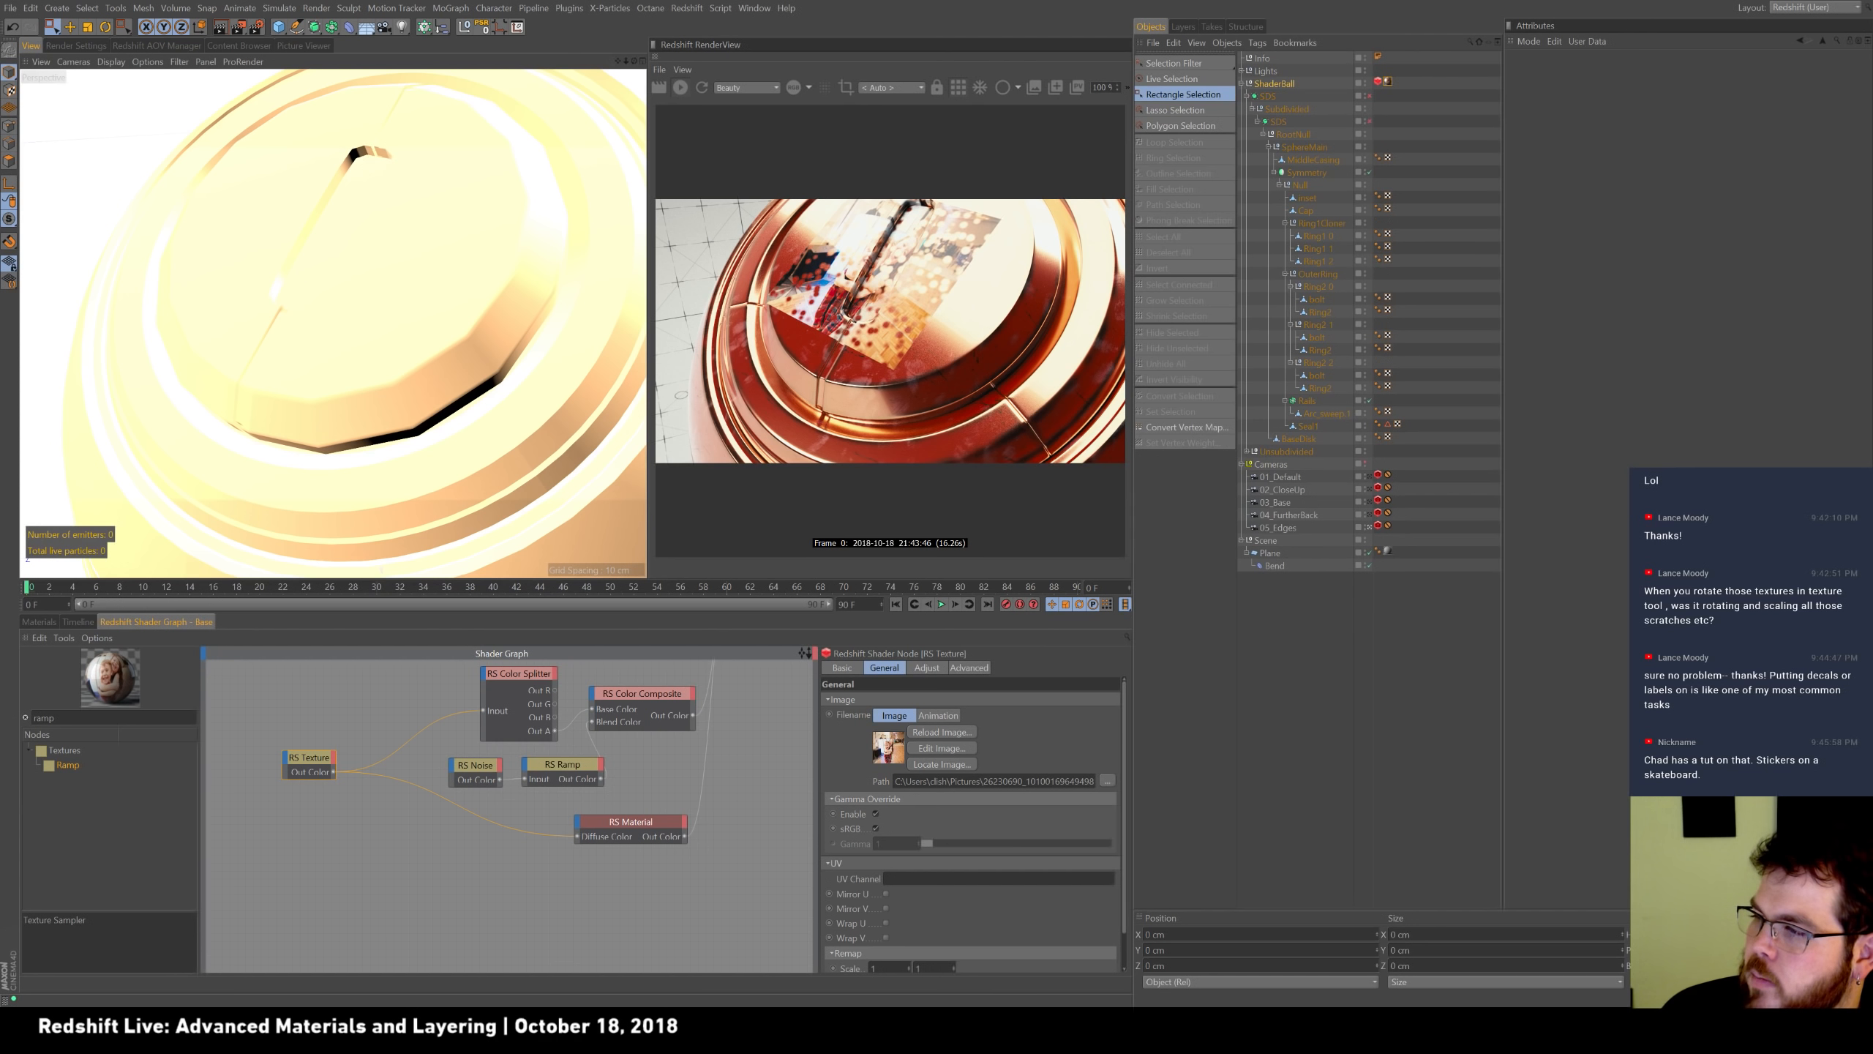
View the Greyscalegorilla stickers-and-labels tutorial page and play the Red Comet animation on Instagram in the browser, and return to Cinema 4D.
{"action": "left_click_drag", "start_coordinate": [1872, 104], "coordinate": [643, 1]}
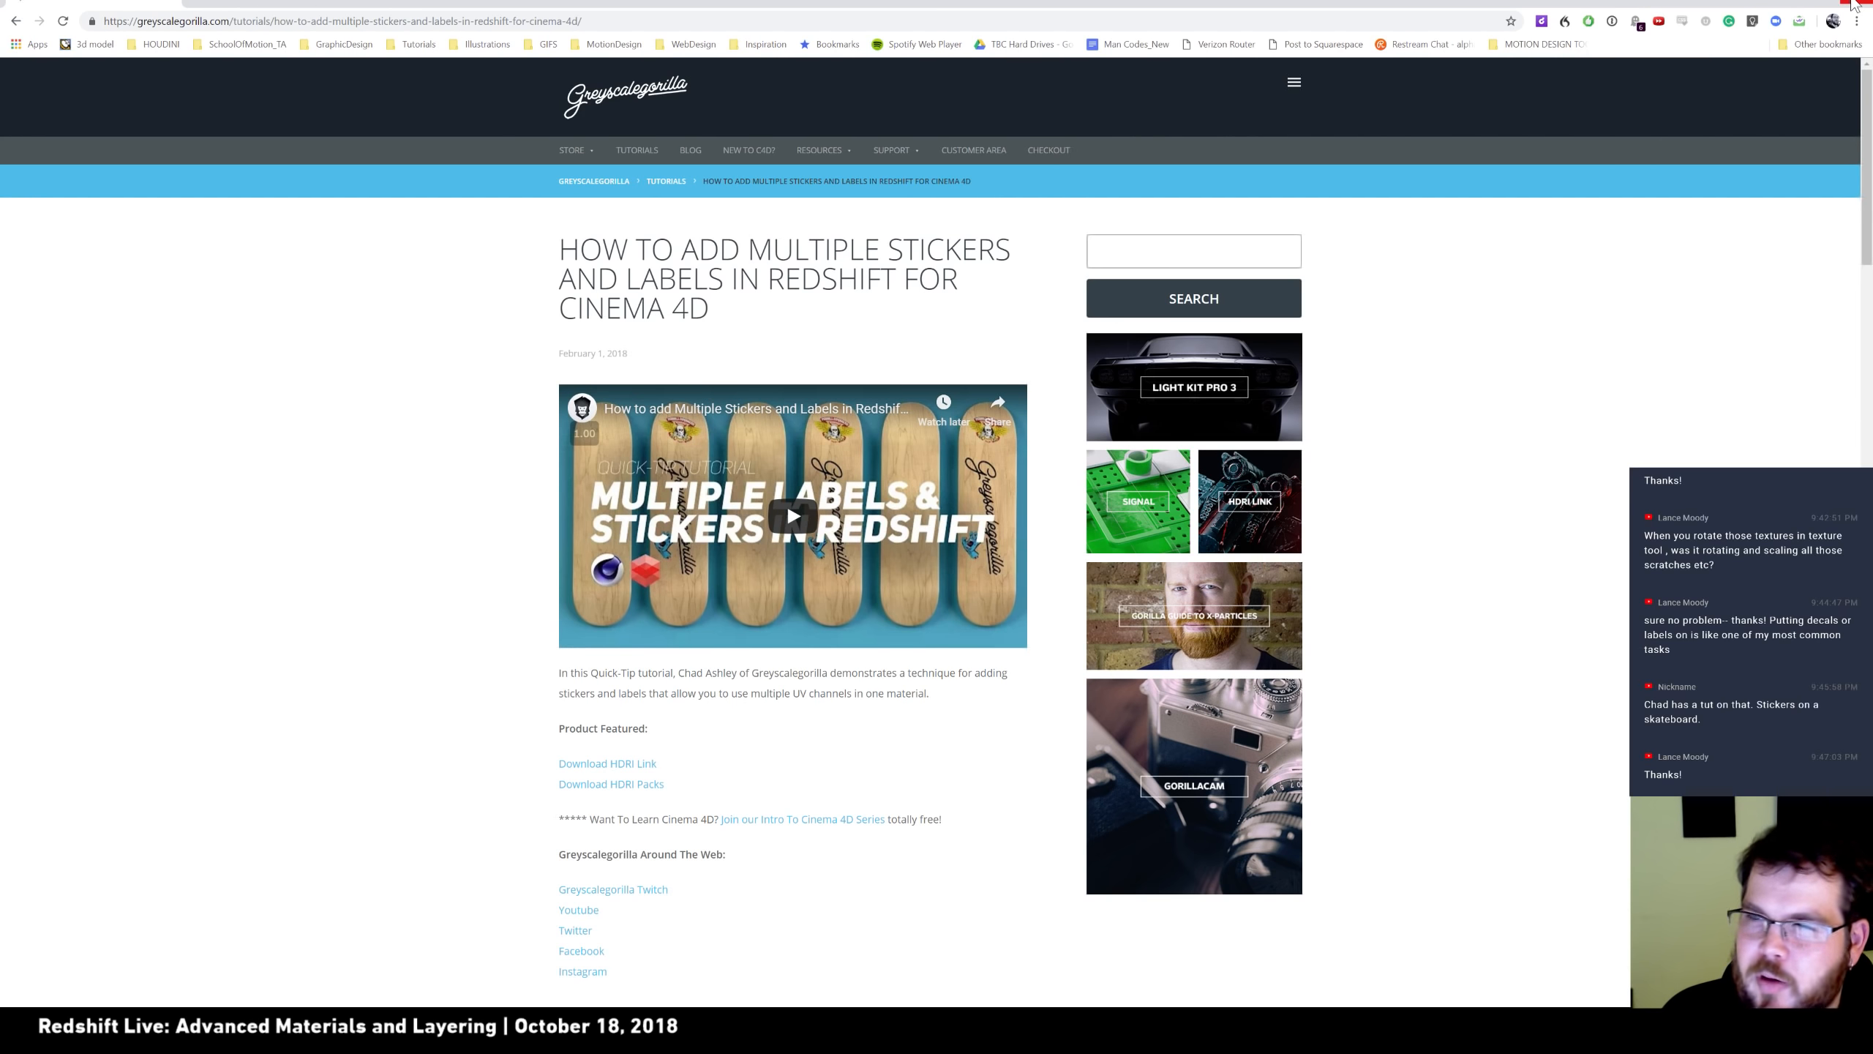
{"action": "left_click", "coordinate": [1854, 6]}
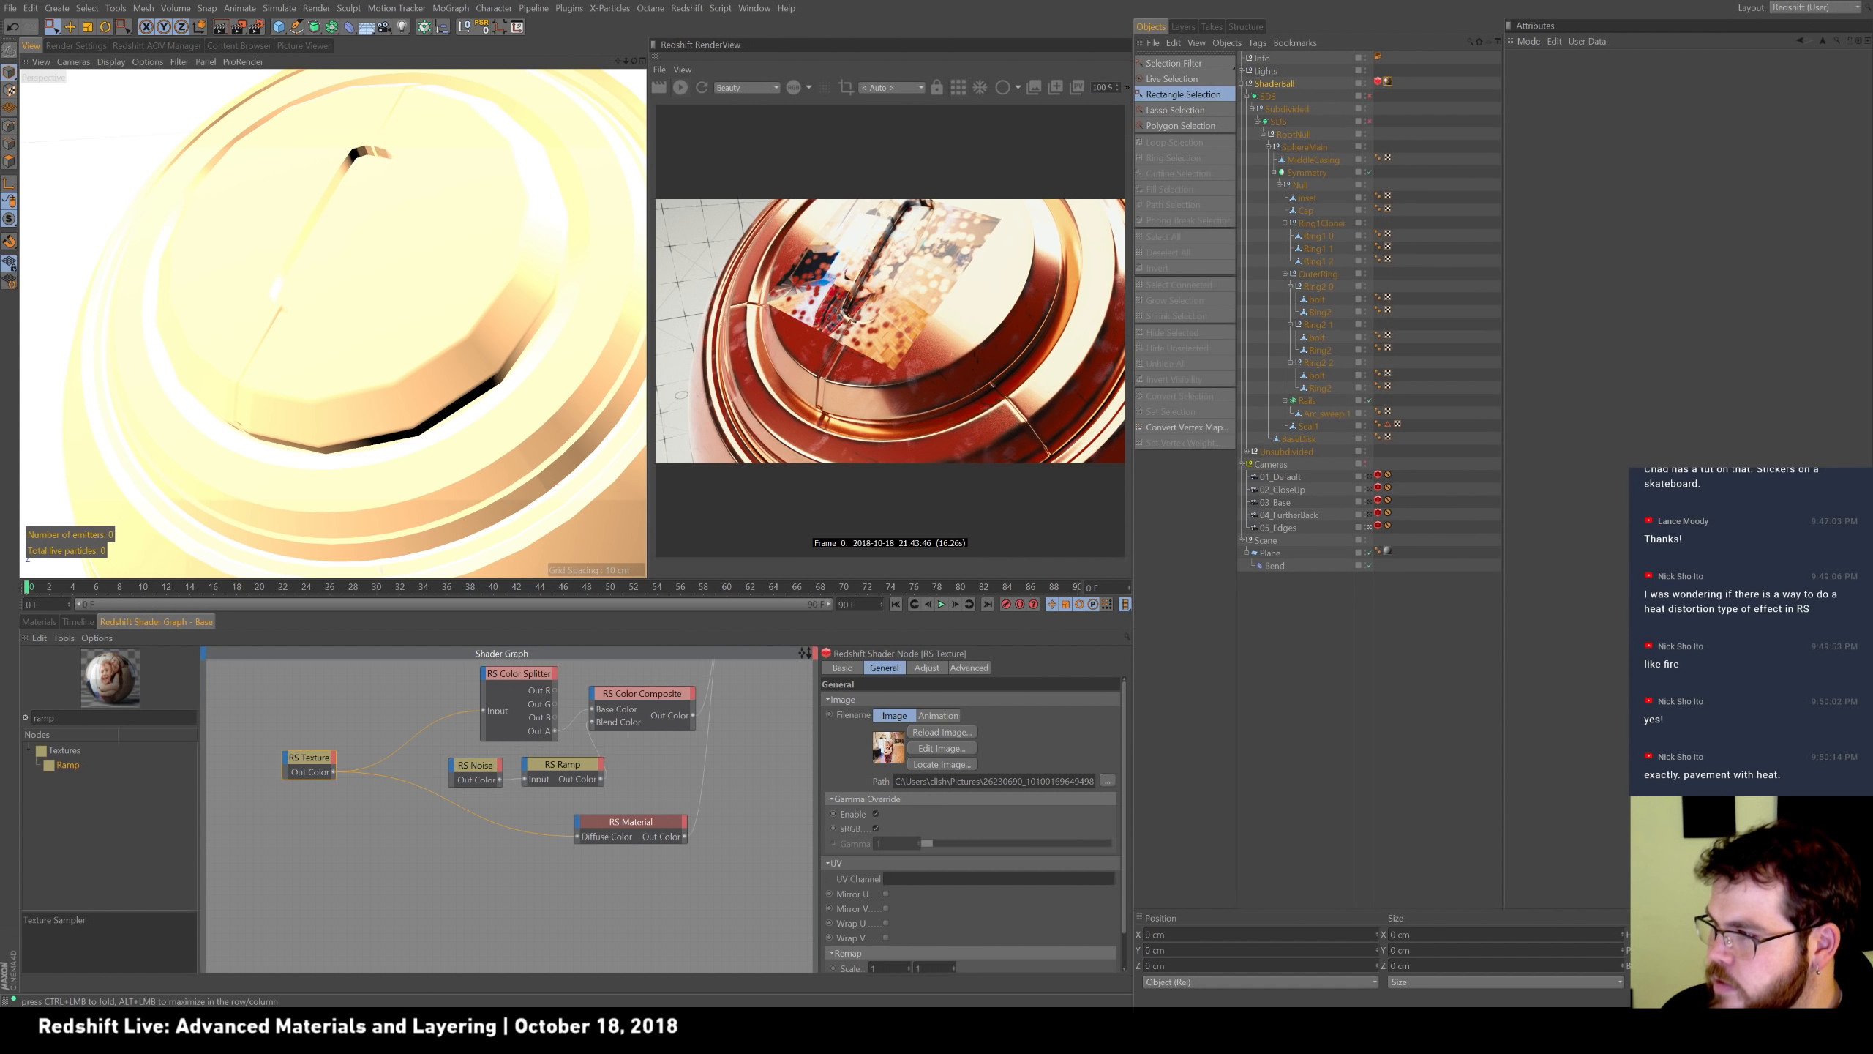
{"action": "left_click_drag", "start_coordinate": [1872, 90], "coordinate": [781, 0]}
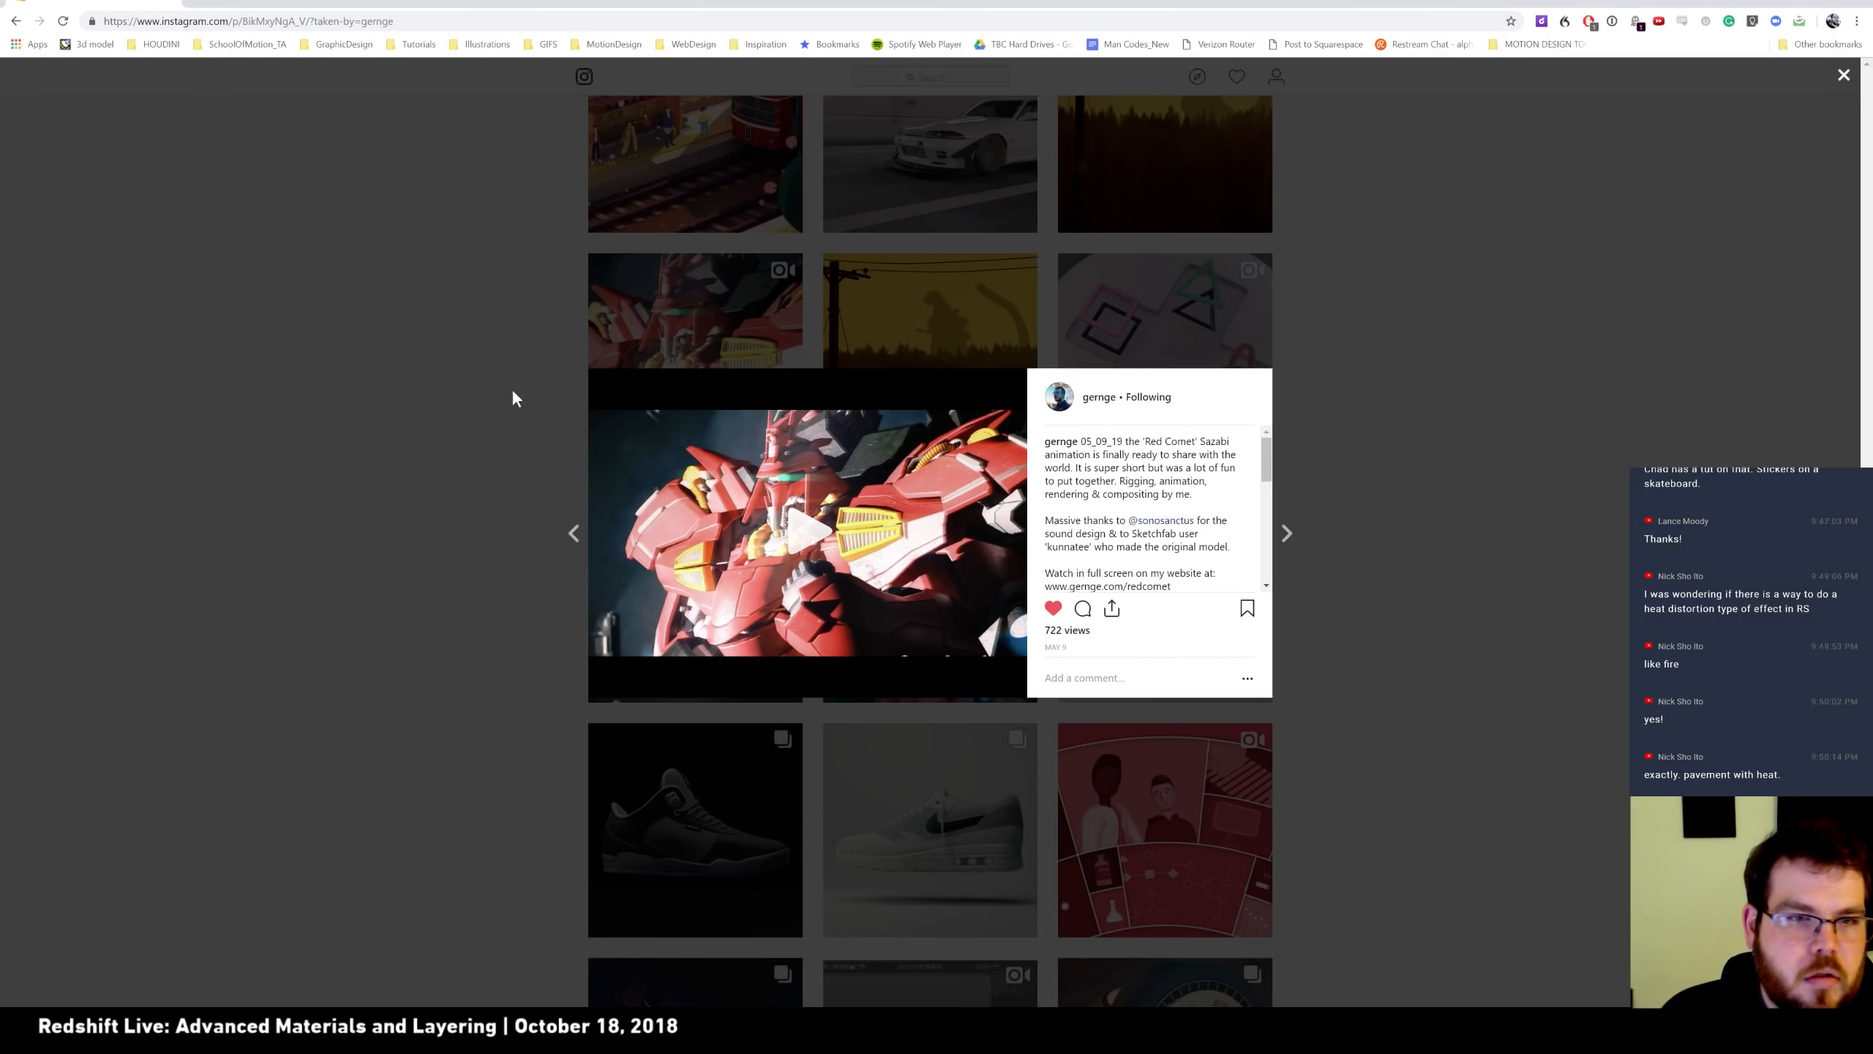
{"action": "left_click", "coordinate": [820, 488]}
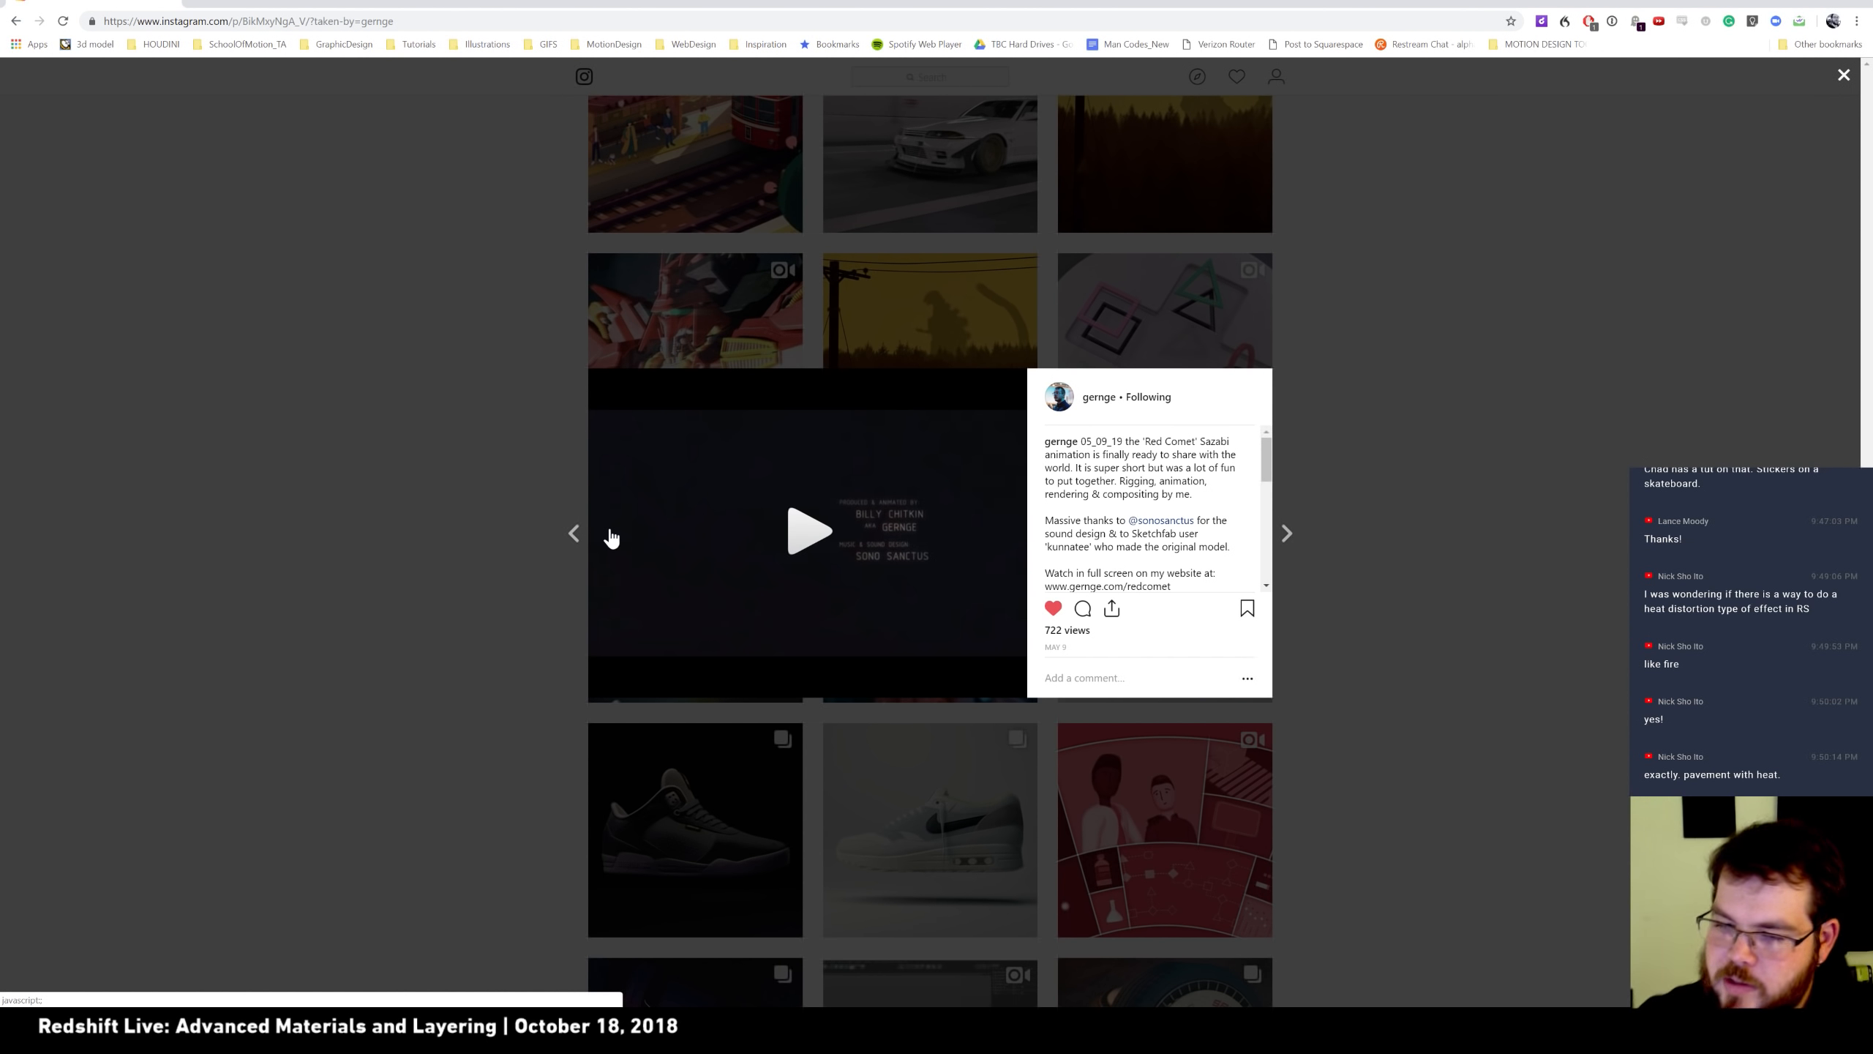
{"action": "key", "text": "alt+Tab"}
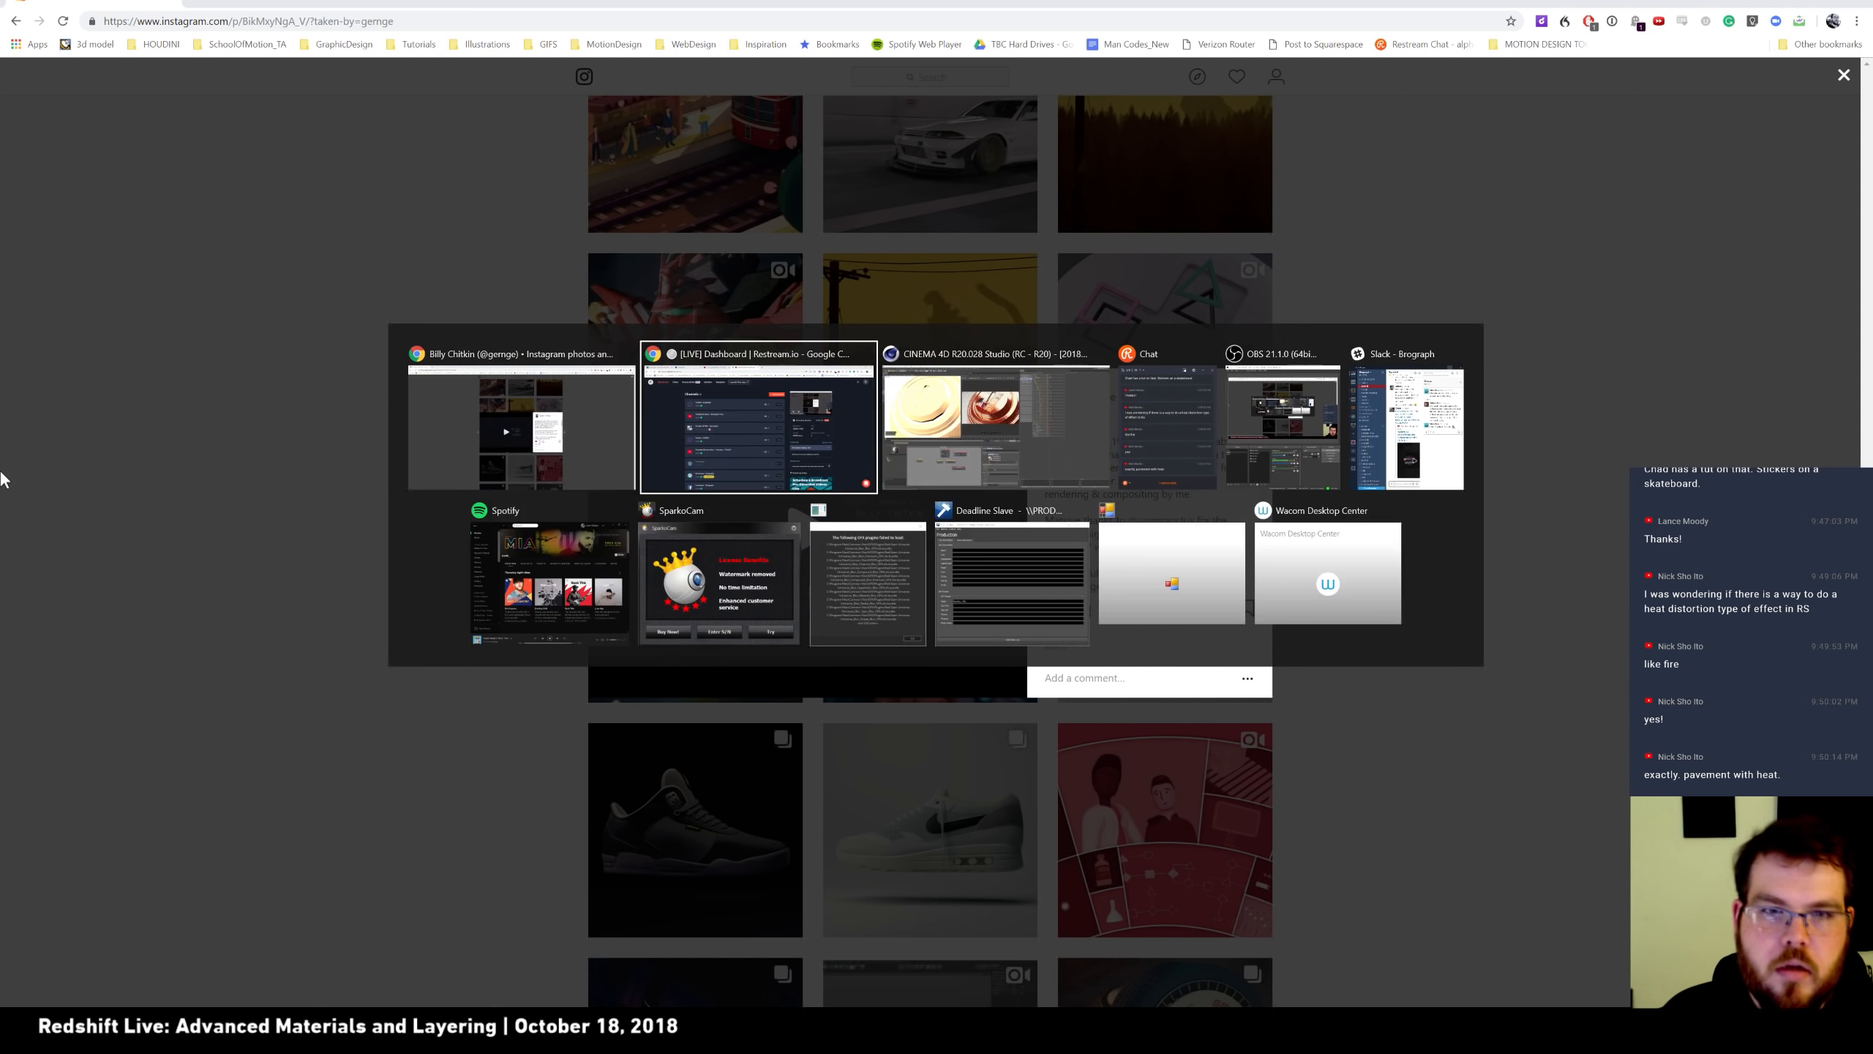
{"action": "key", "text": "alt+Tab"}
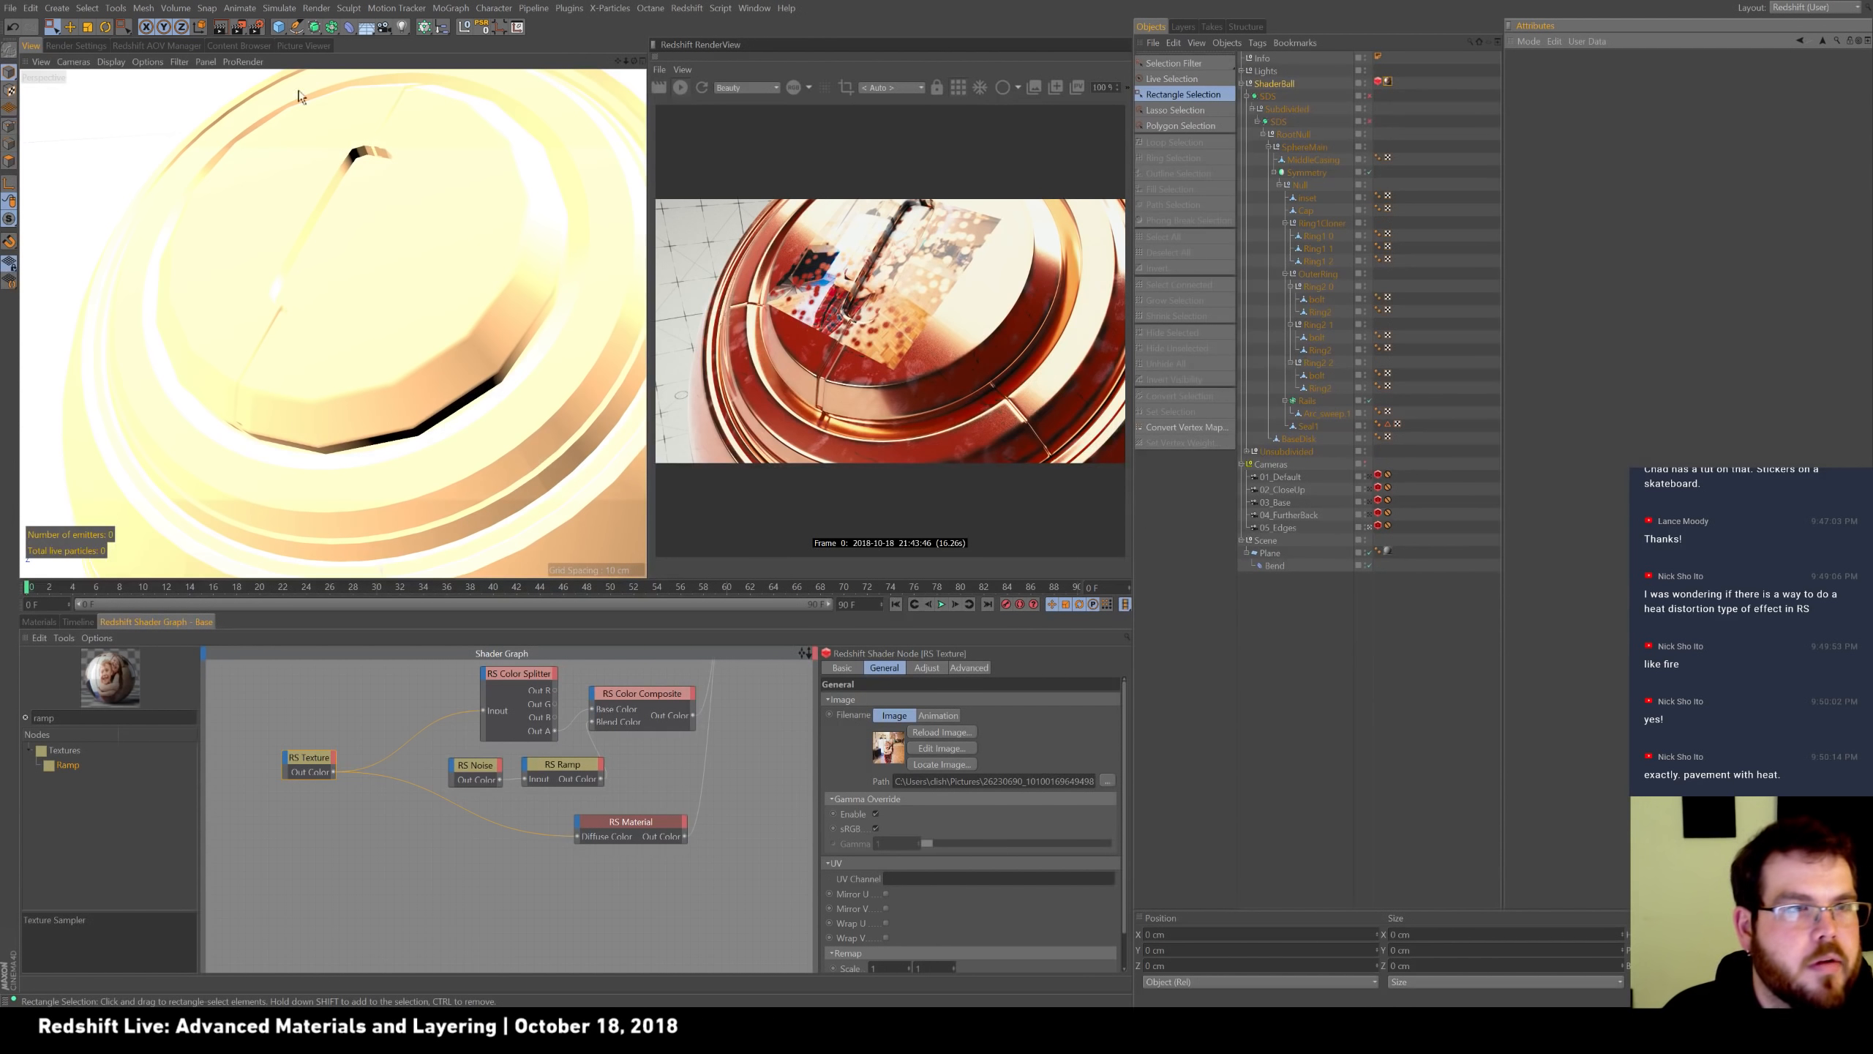
Create a new empty project and show its material manager.
{"action": "left_click", "coordinate": [11, 8]}
{"action": "left_click", "coordinate": [22, 29]}
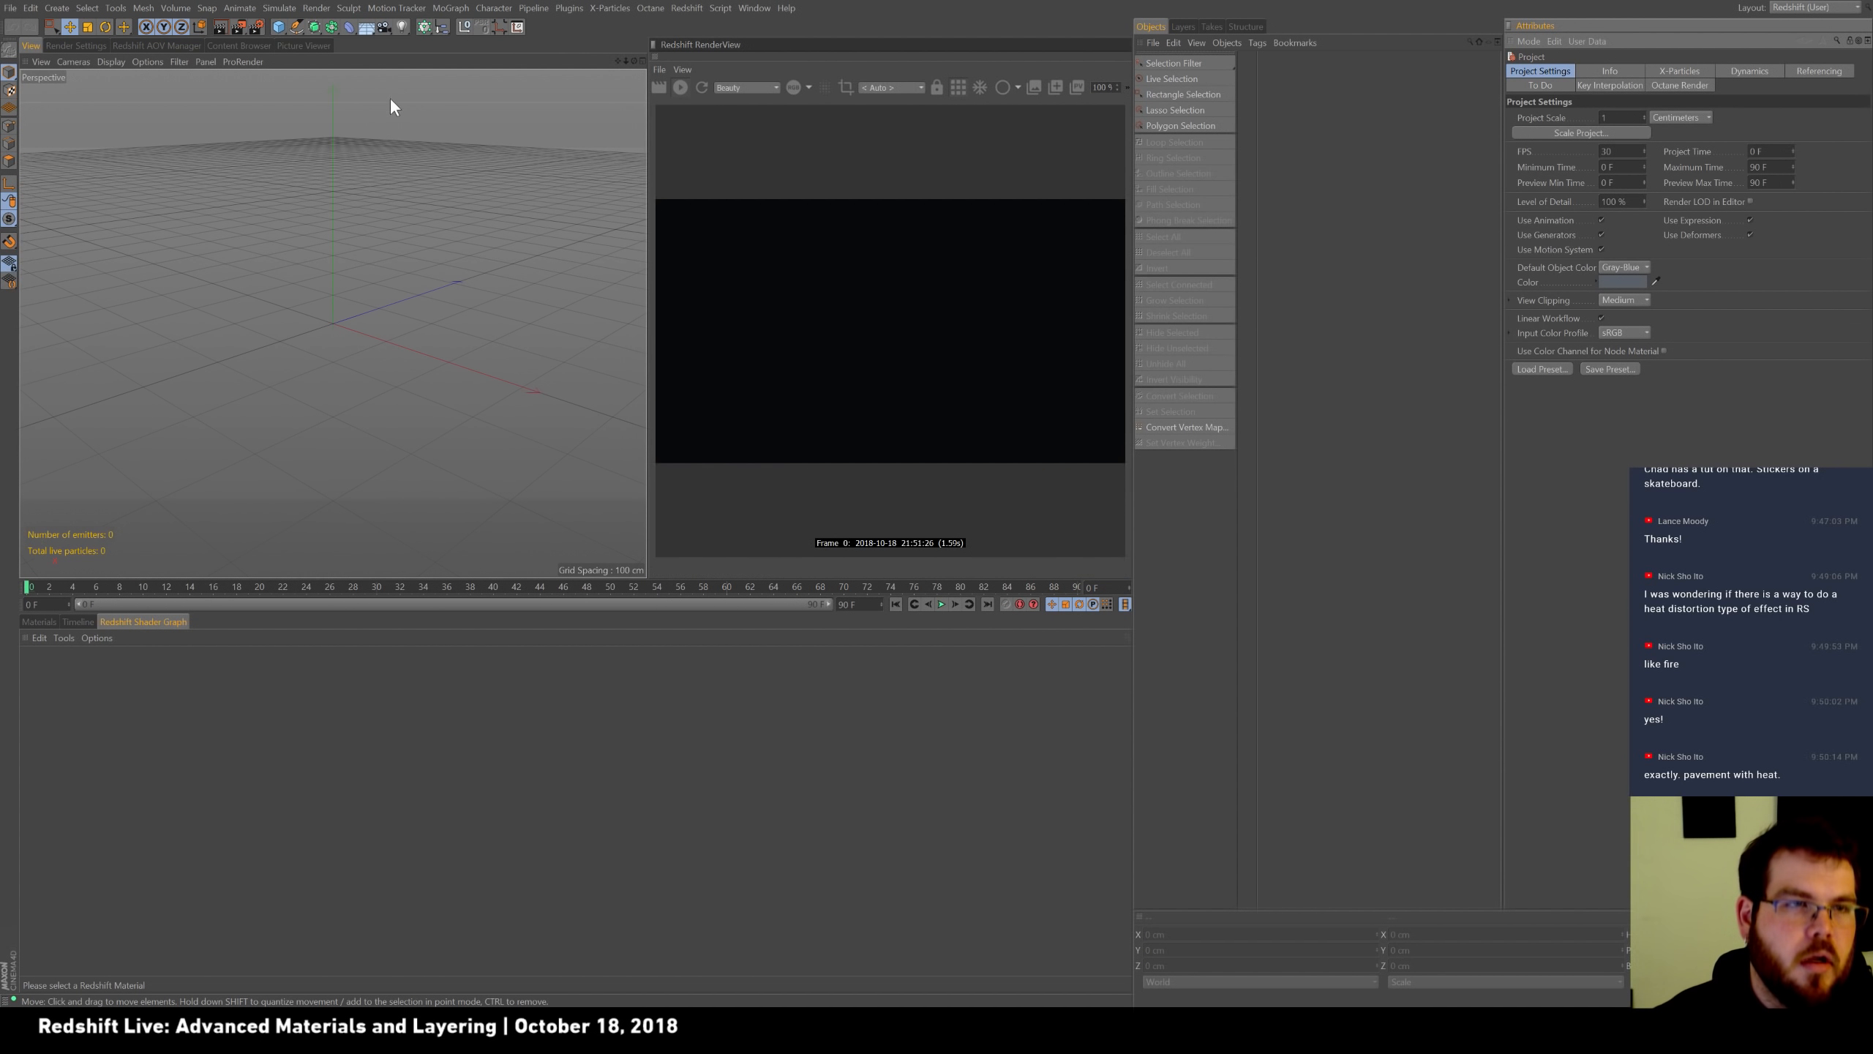
{"action": "left_click", "coordinate": [45, 620]}
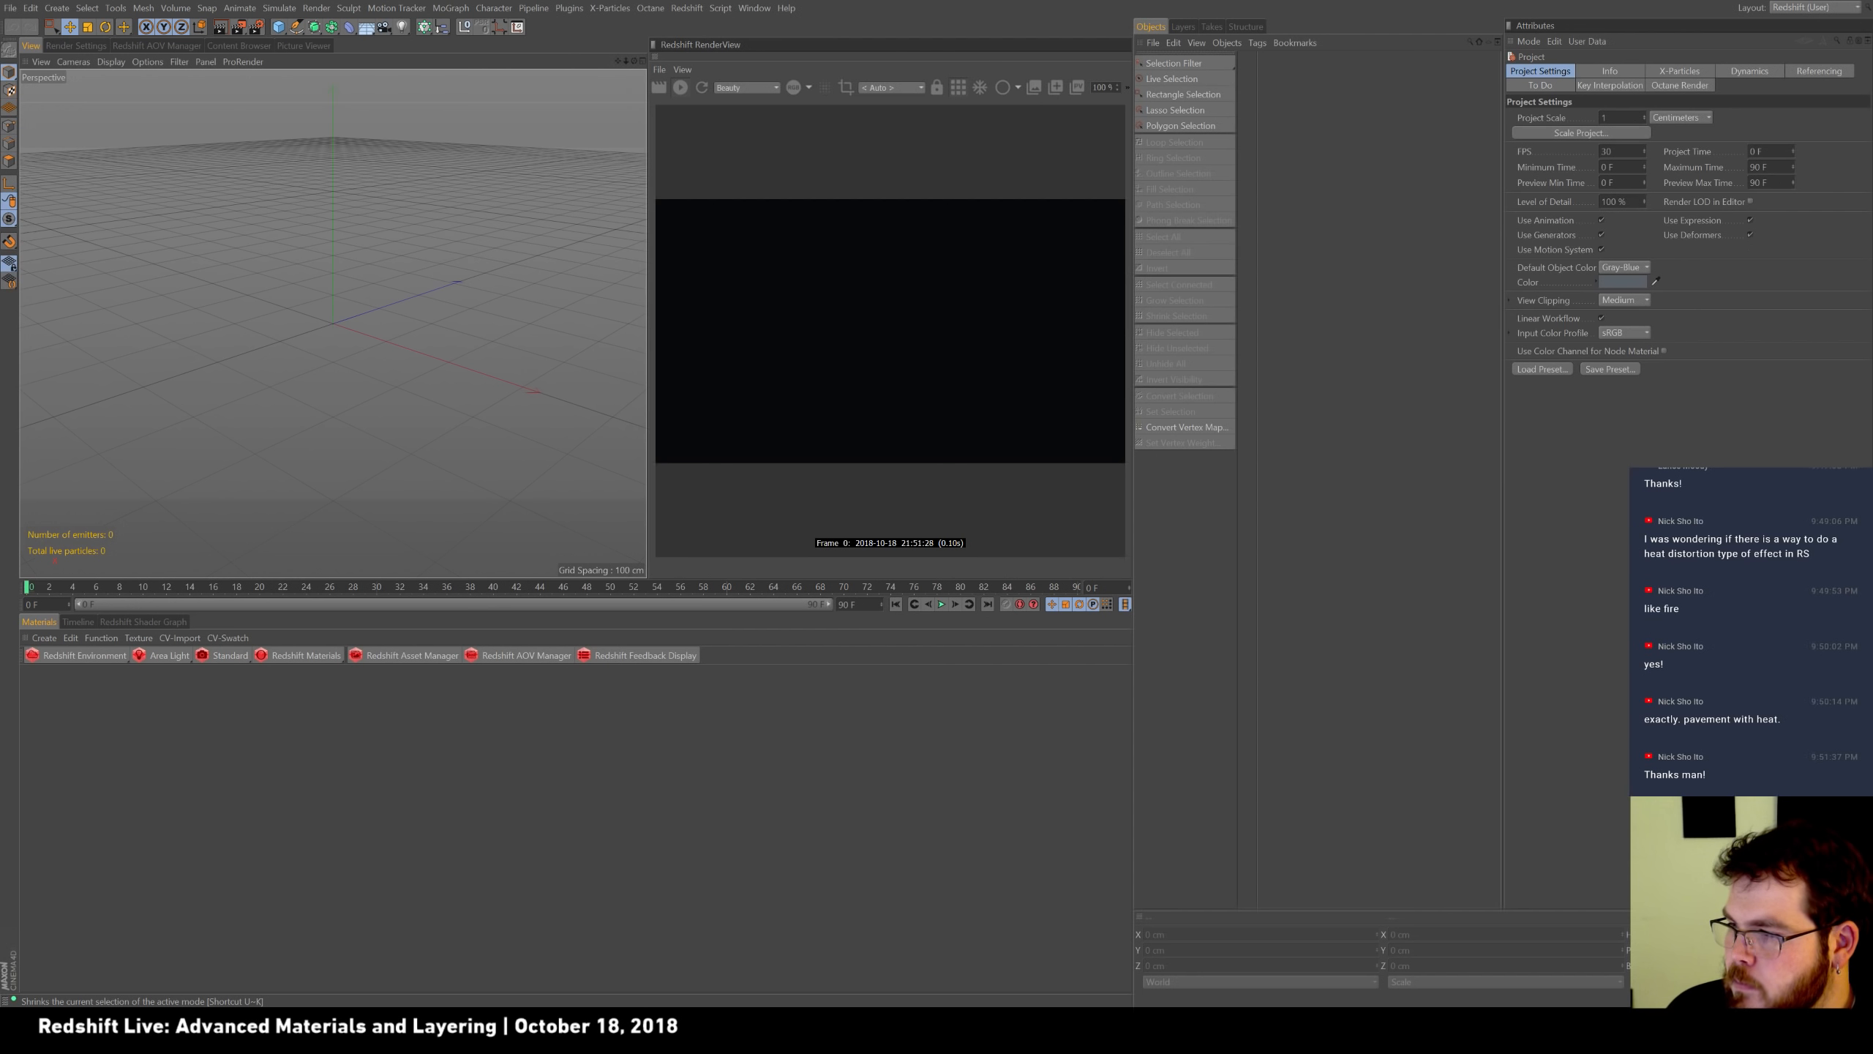
Switch to the browser and examine the heat-wave road and jet exhaust examples among the heat distortion image results.
{"action": "left_click_drag", "start_coordinate": [1, 121], "coordinate": [1047, 1]}
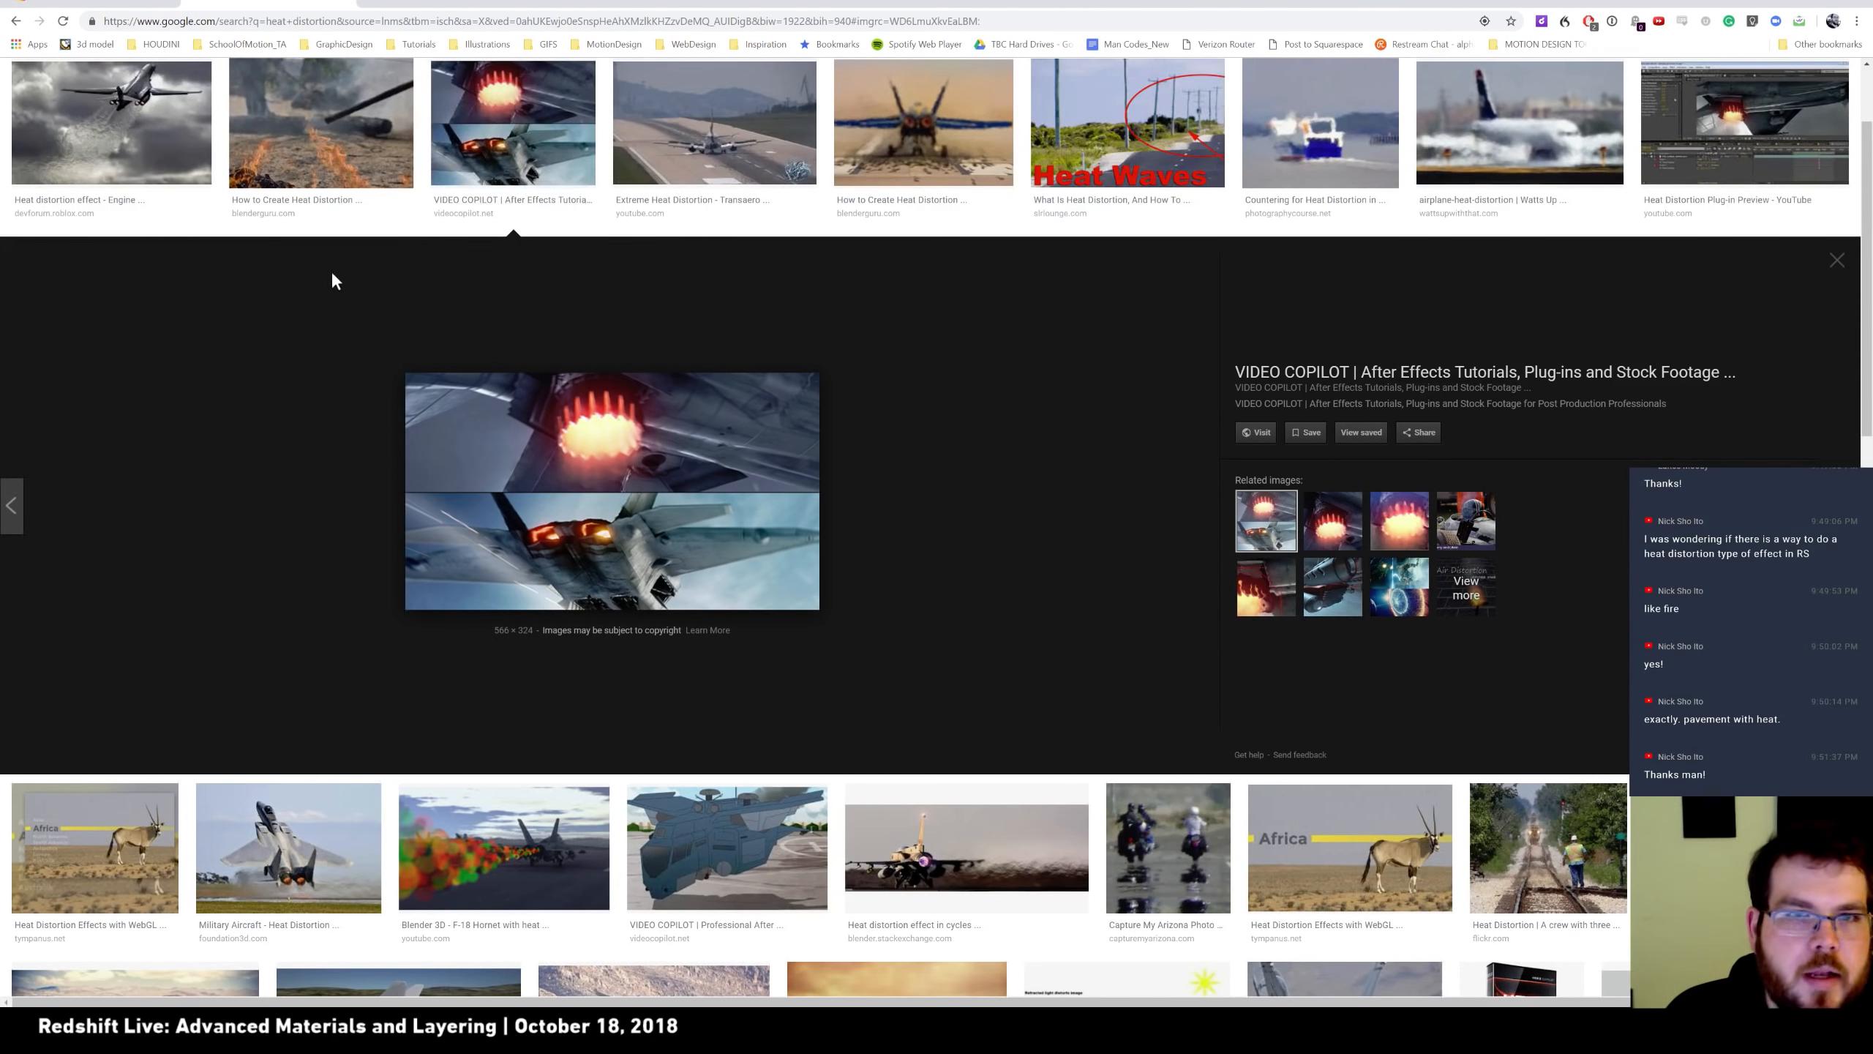
{"action": "left_click", "coordinate": [1178, 139]}
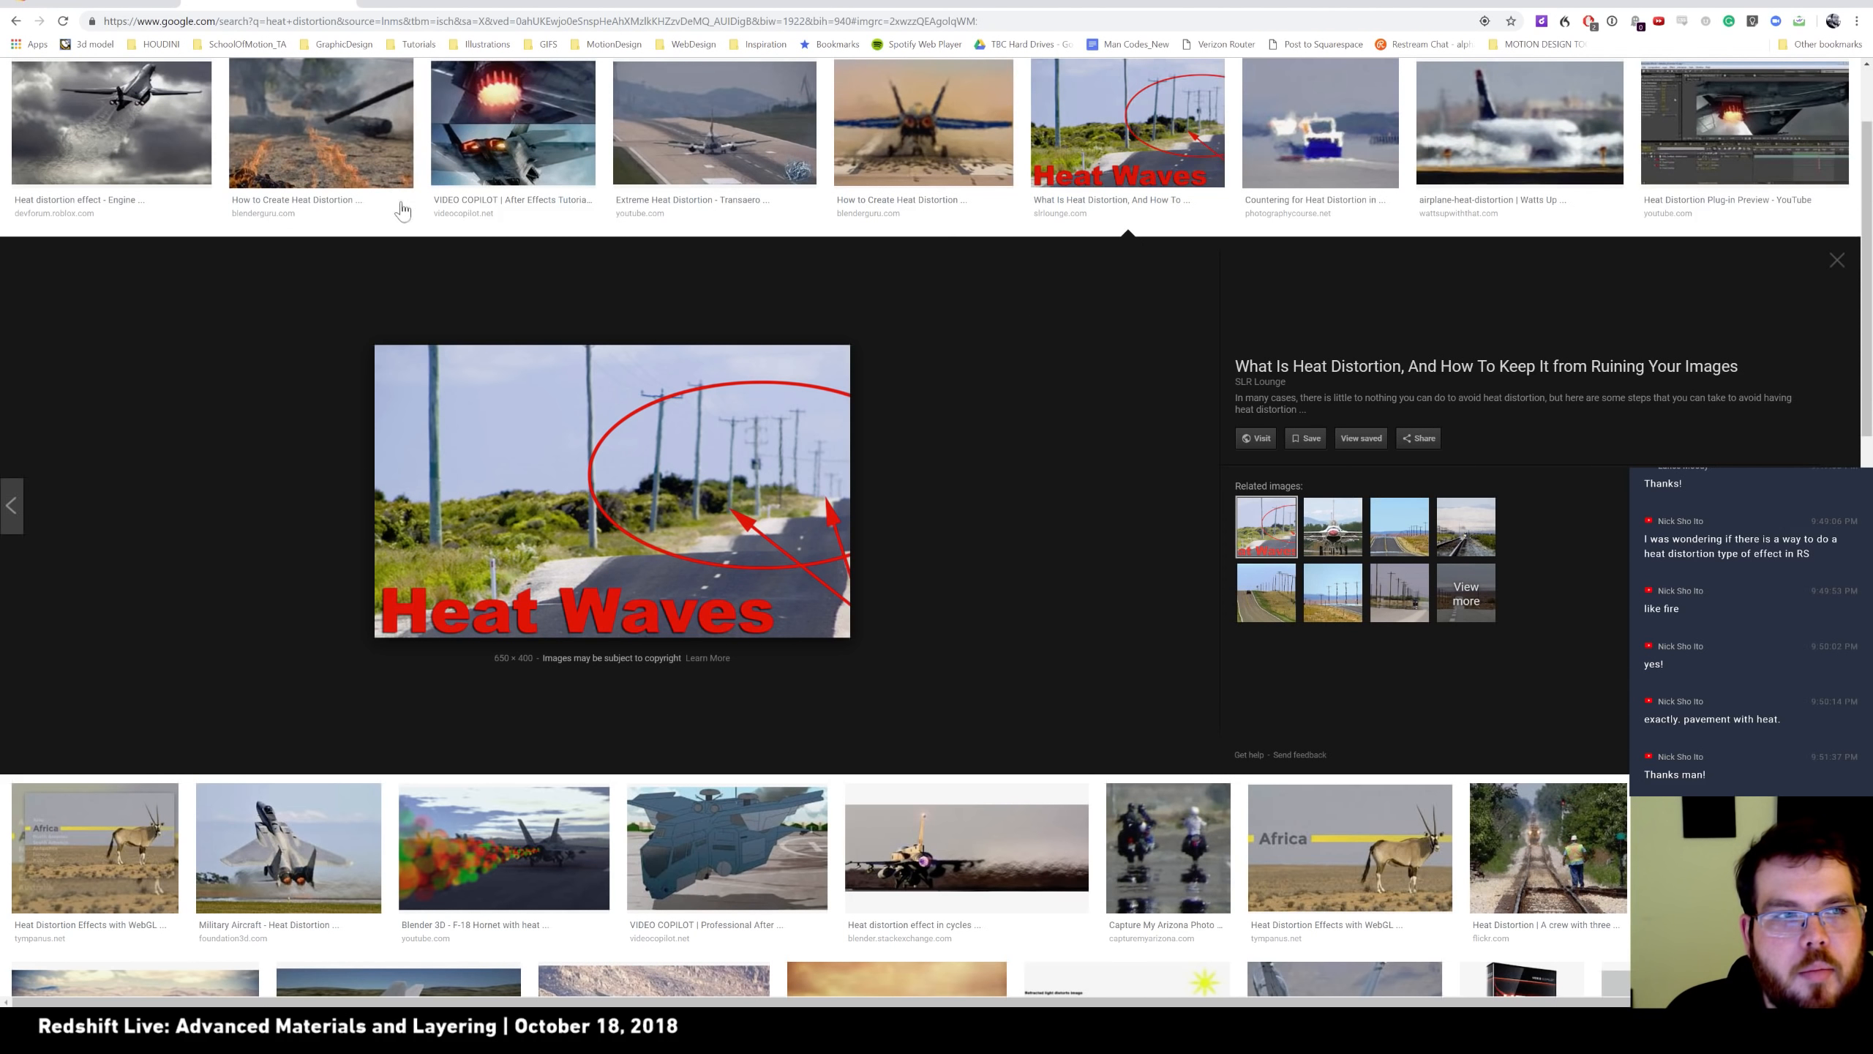
{"action": "left_click", "coordinate": [153, 152]}
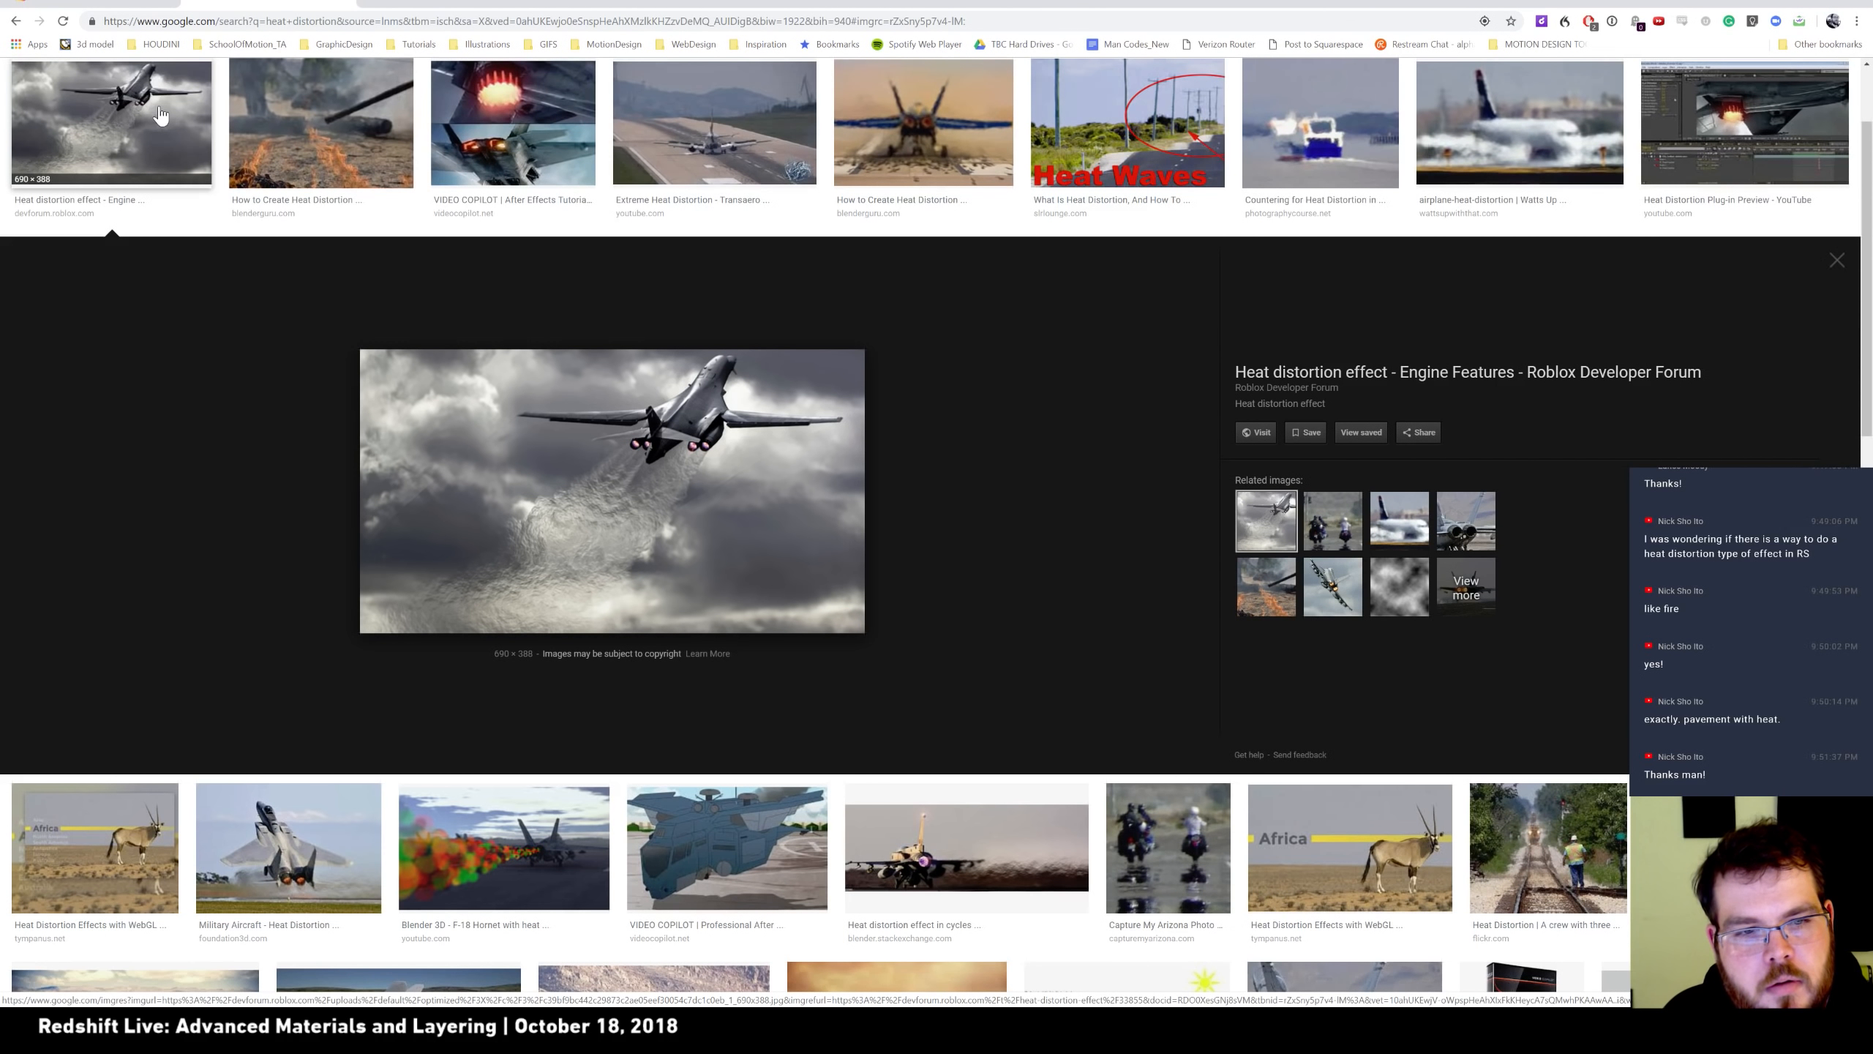
Return to Cinema 4D and add a Platonic primitive to the empty scene.
{"action": "key", "text": "alt+Tab"}
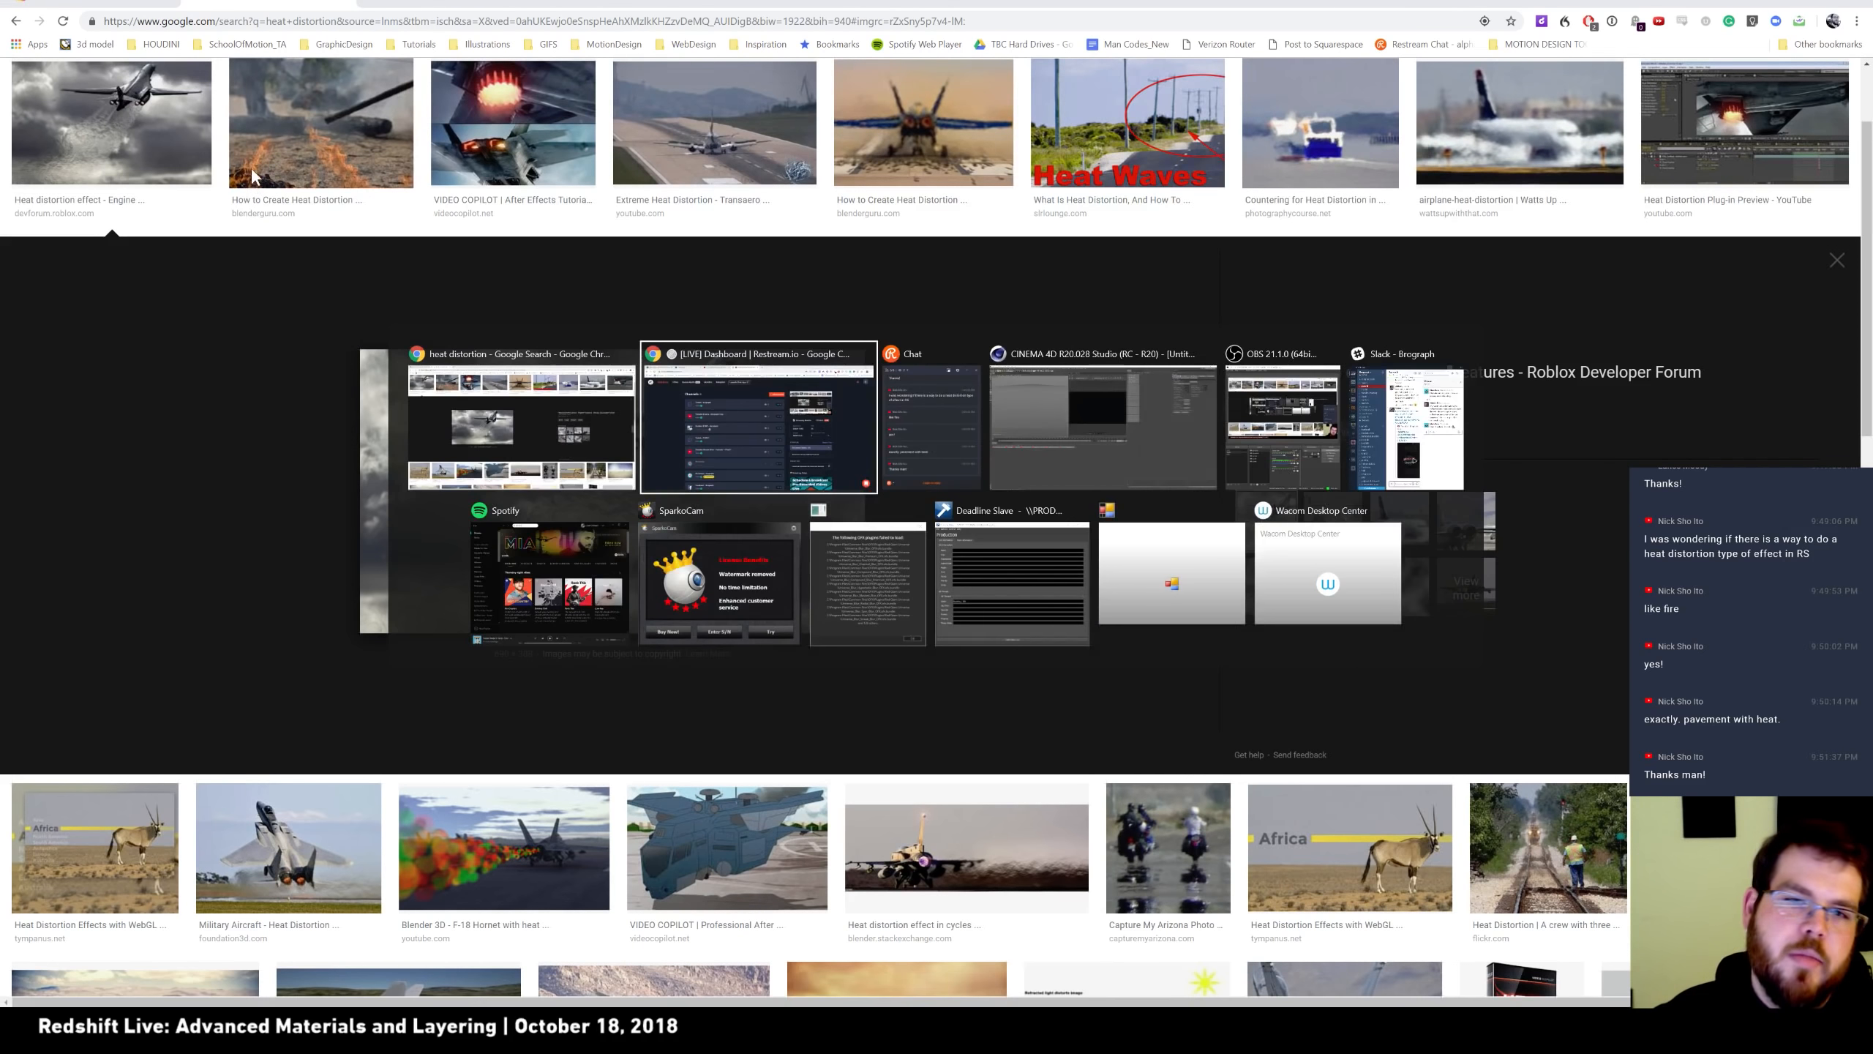
{"action": "left_click", "coordinate": [278, 27]}
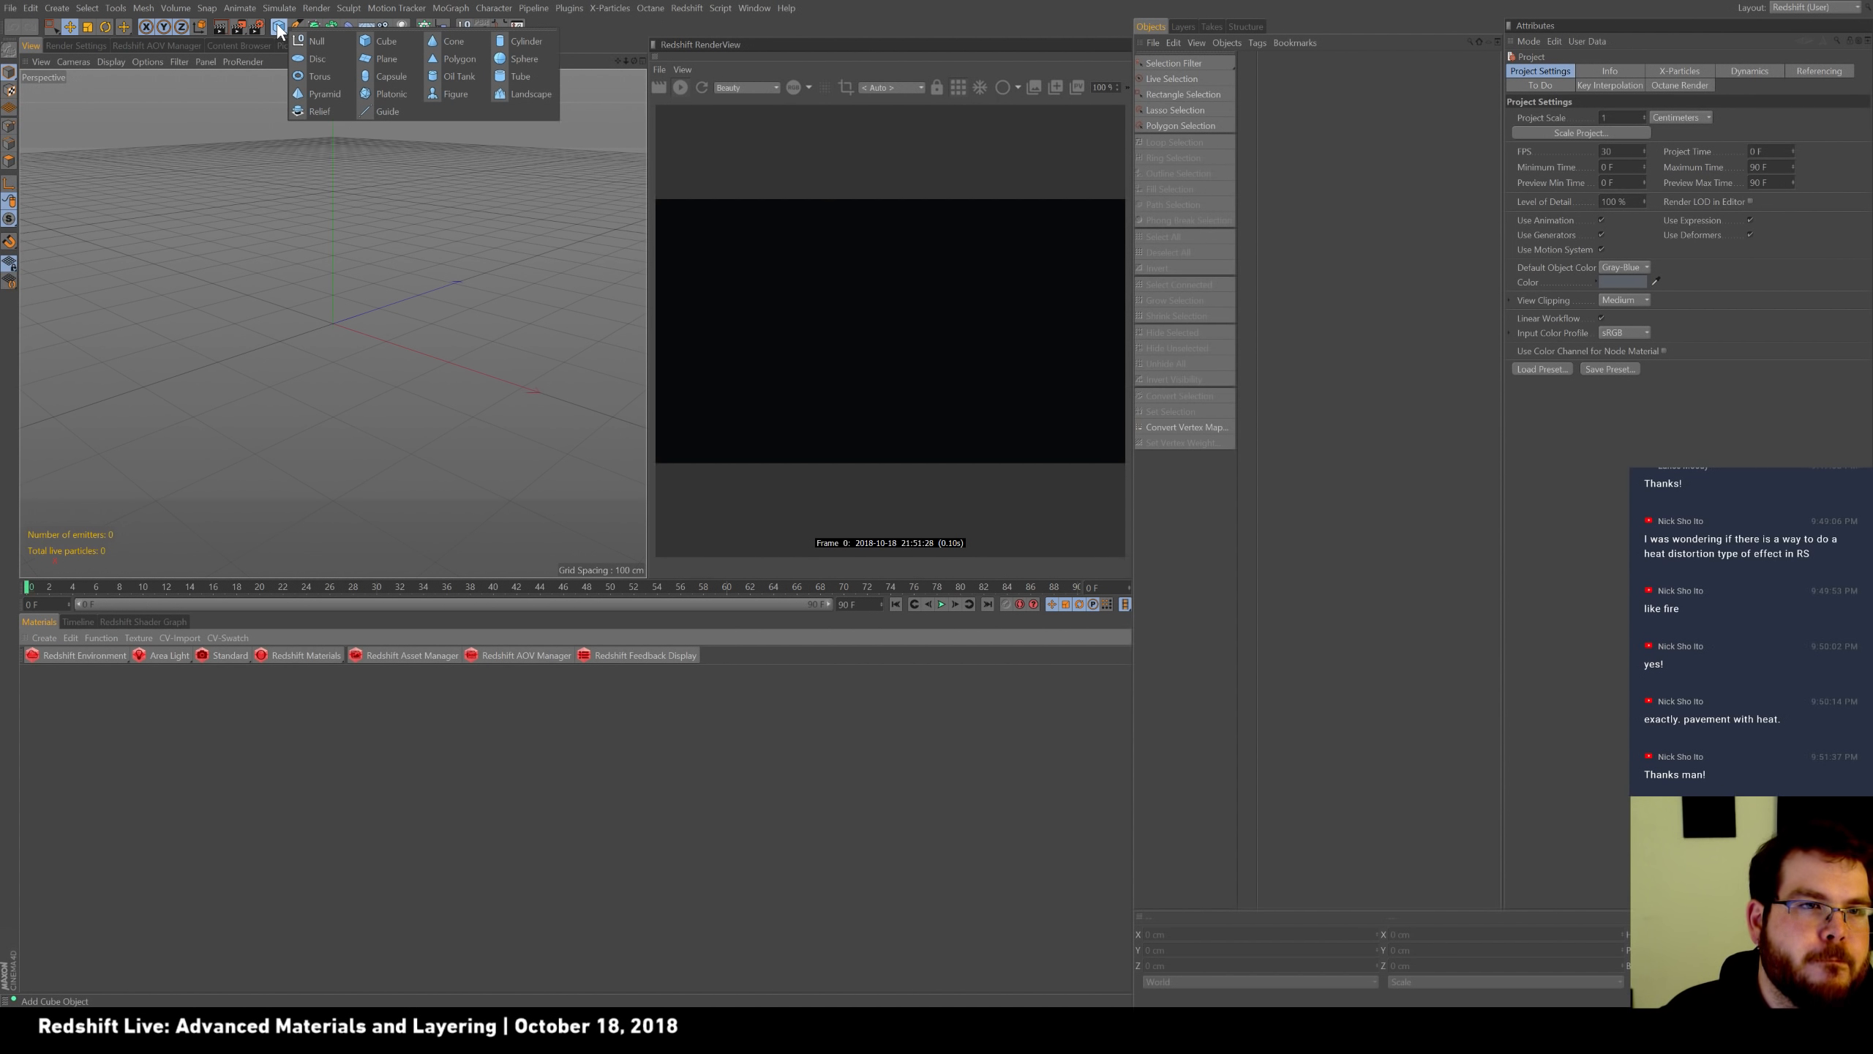
{"action": "left_click", "coordinate": [390, 94]}
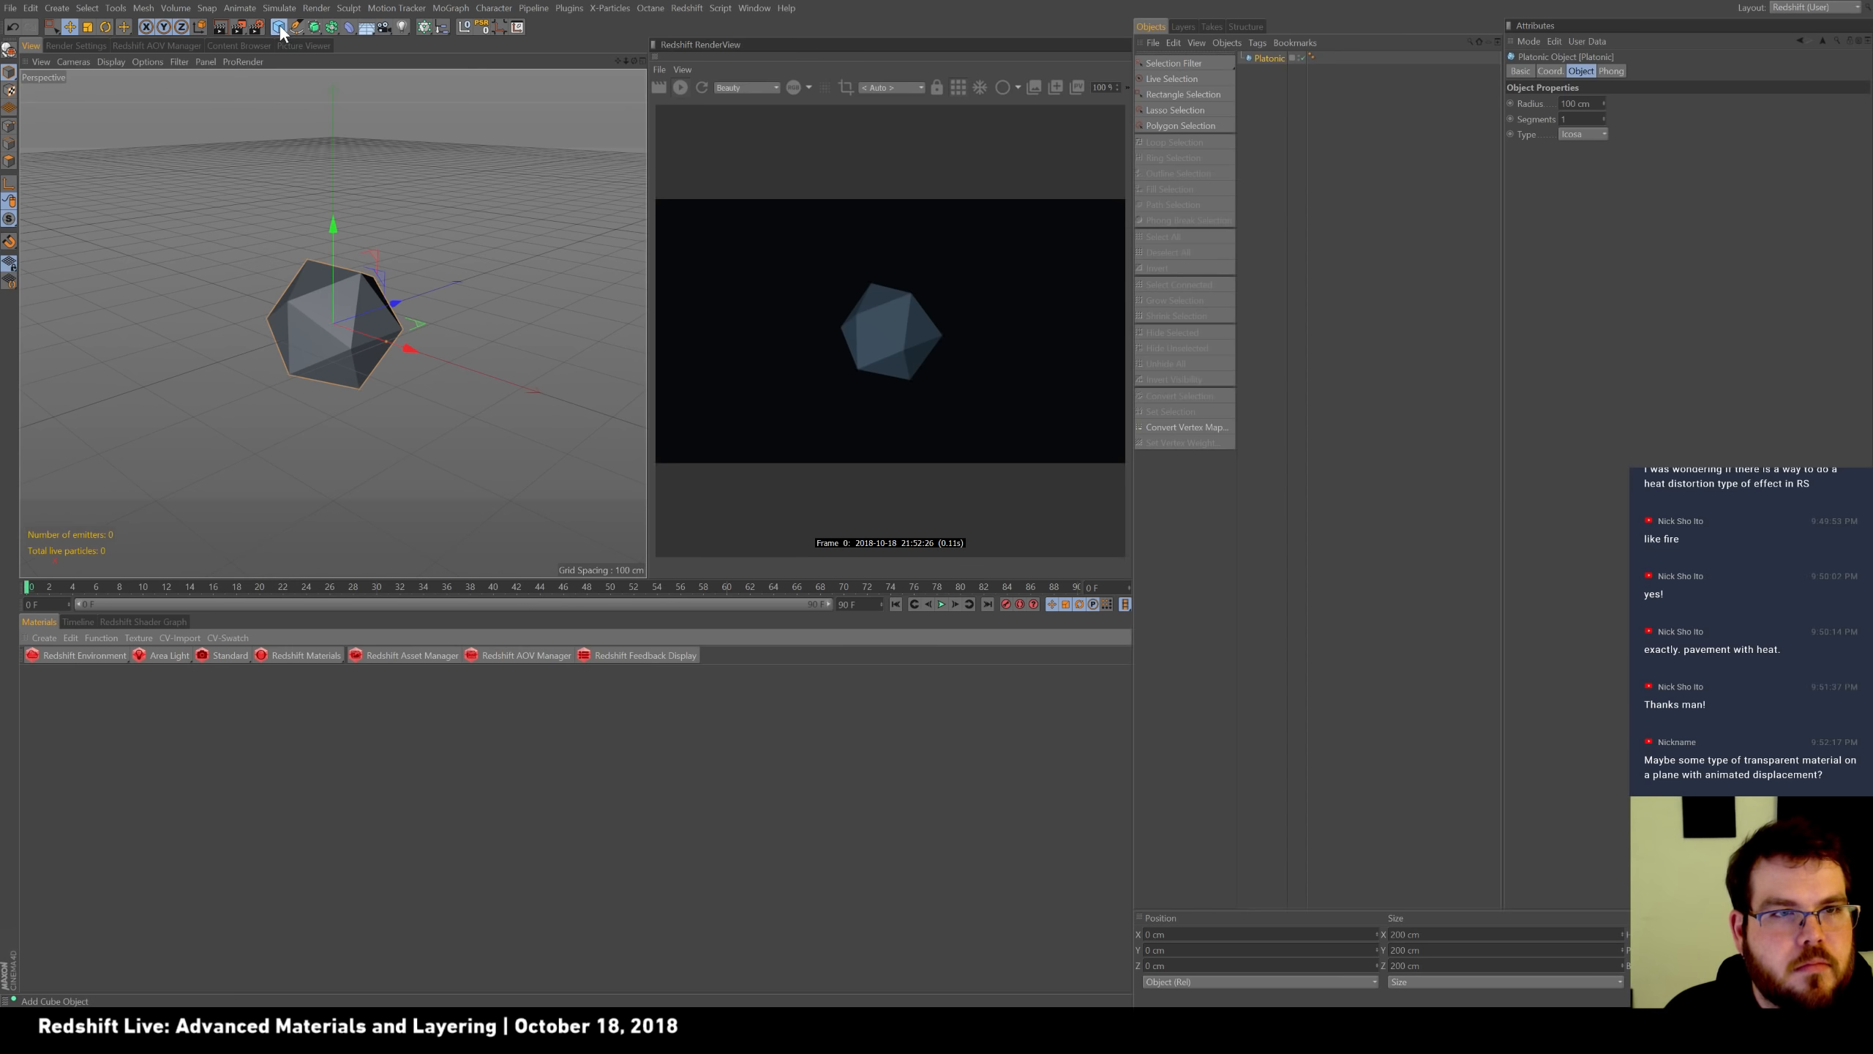
Add a plane, rotate it 90° to stand upright, and move it in front of the platonic so that it faces the view.
{"action": "left_click", "coordinate": [278, 28]}
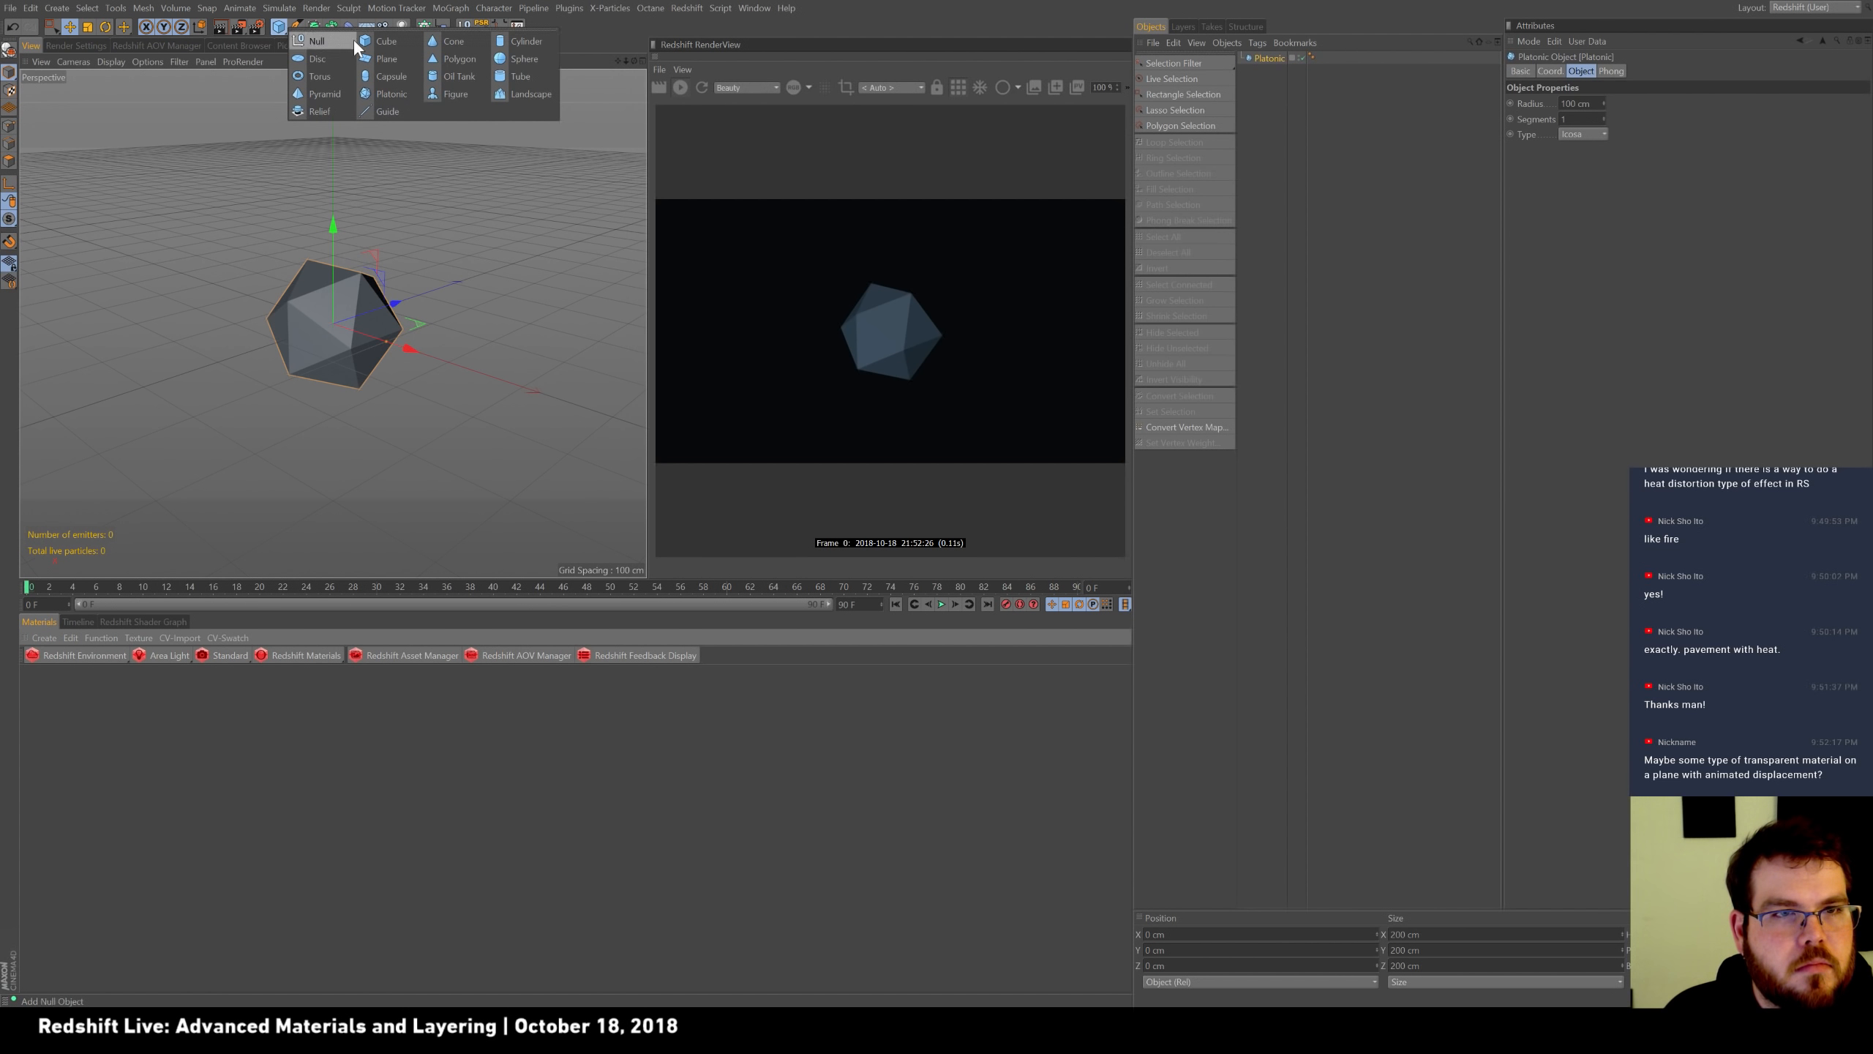
{"action": "left_click", "coordinate": [386, 59]}
{"action": "key", "text": "r"}
{"action": "left_click_drag", "start_coordinate": [291, 303], "coordinate": [301, 385]}
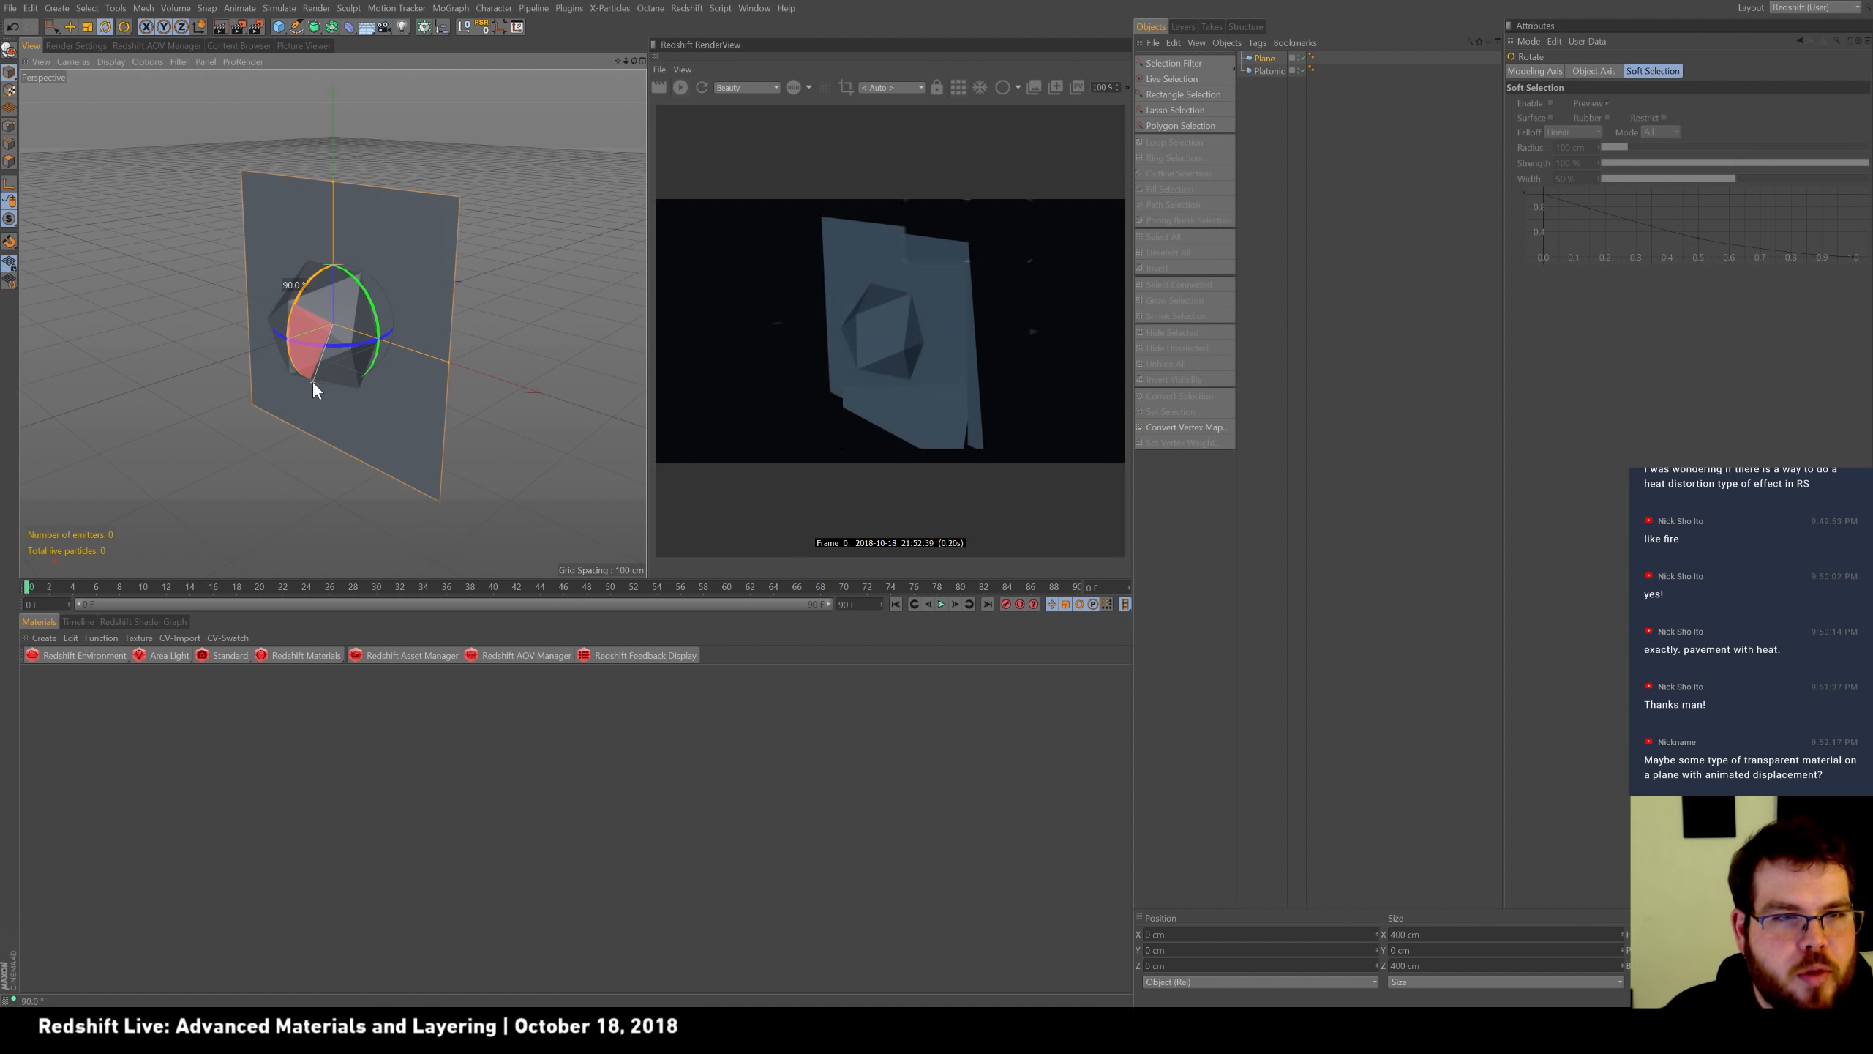
{"action": "key", "text": "e"}
{"action": "left_click_drag", "start_coordinate": [284, 325], "coordinate": [198, 280]}
{"action": "left_click_drag", "start_coordinate": [261, 401], "coordinate": [409, 311], "text": "alt"}
{"action": "middle_click_drag", "start_coordinate": [409, 311], "coordinate": [474, 274], "text": "alt"}
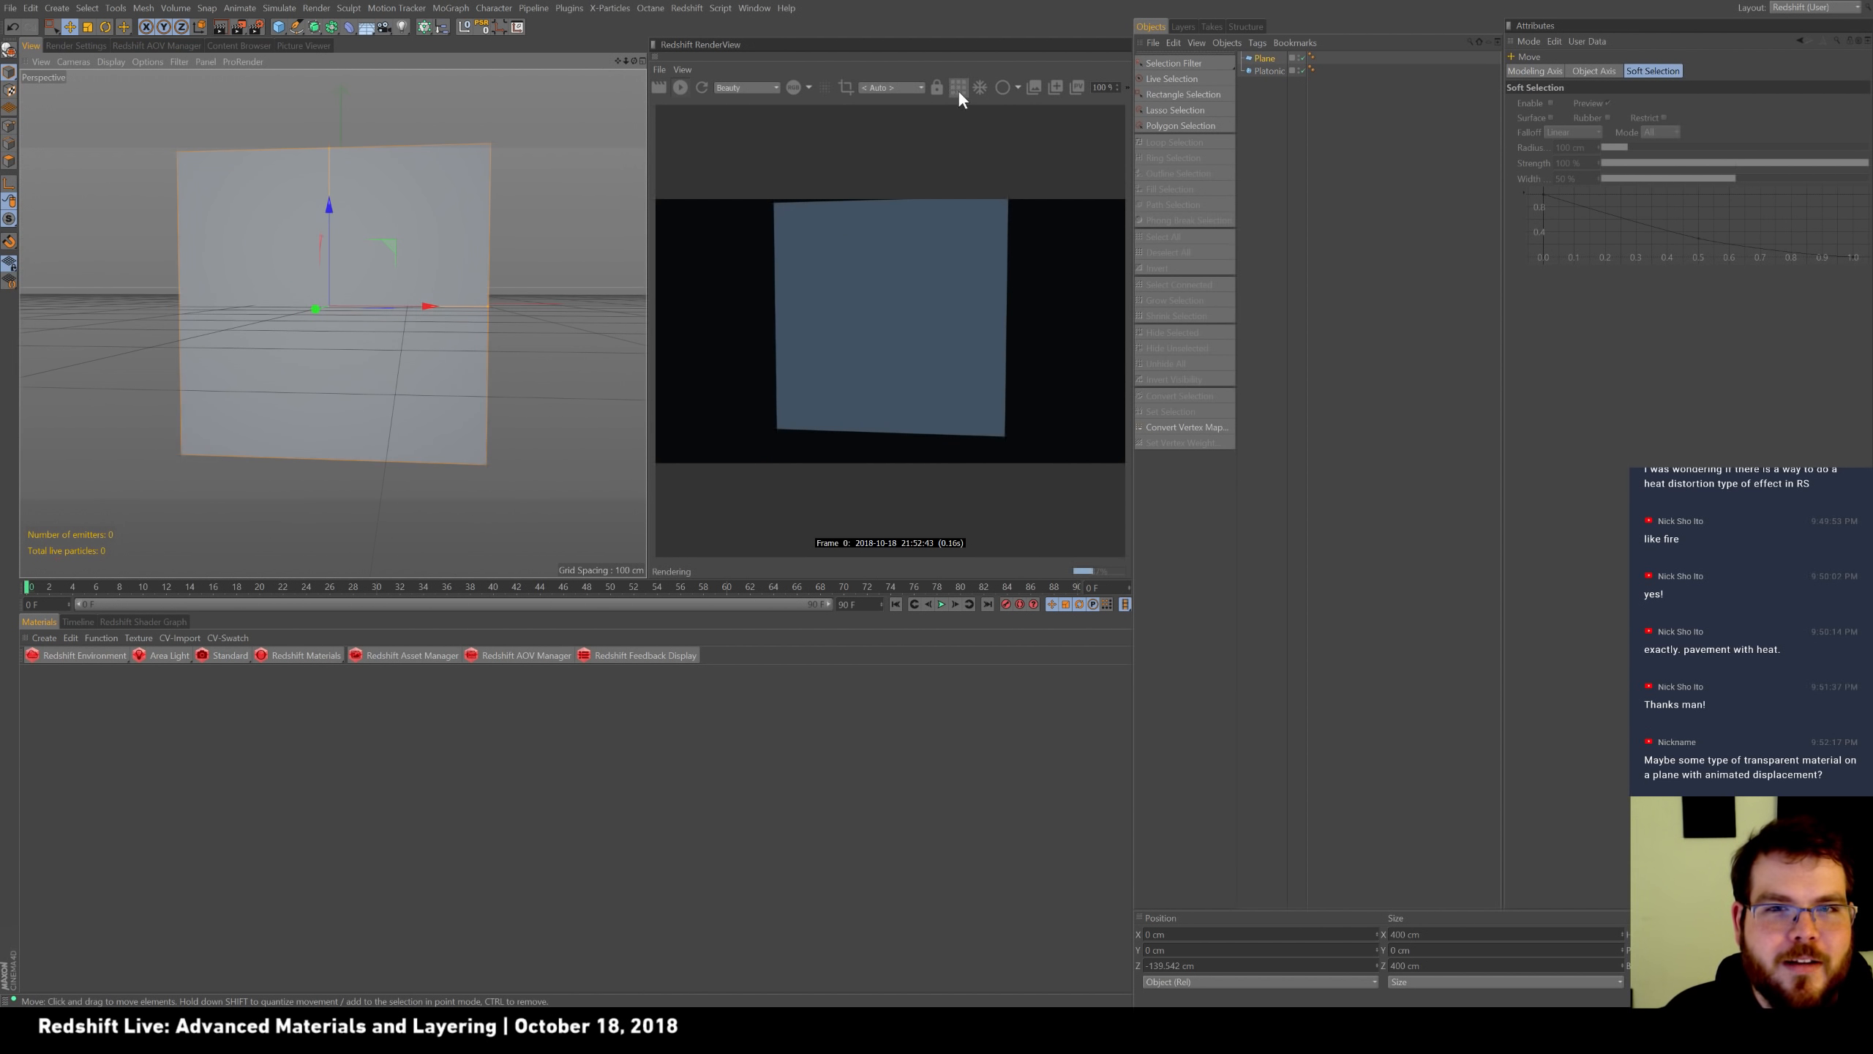
{"action": "left_click_drag", "start_coordinate": [635, 193], "coordinate": [416, 330], "text": "alt"}
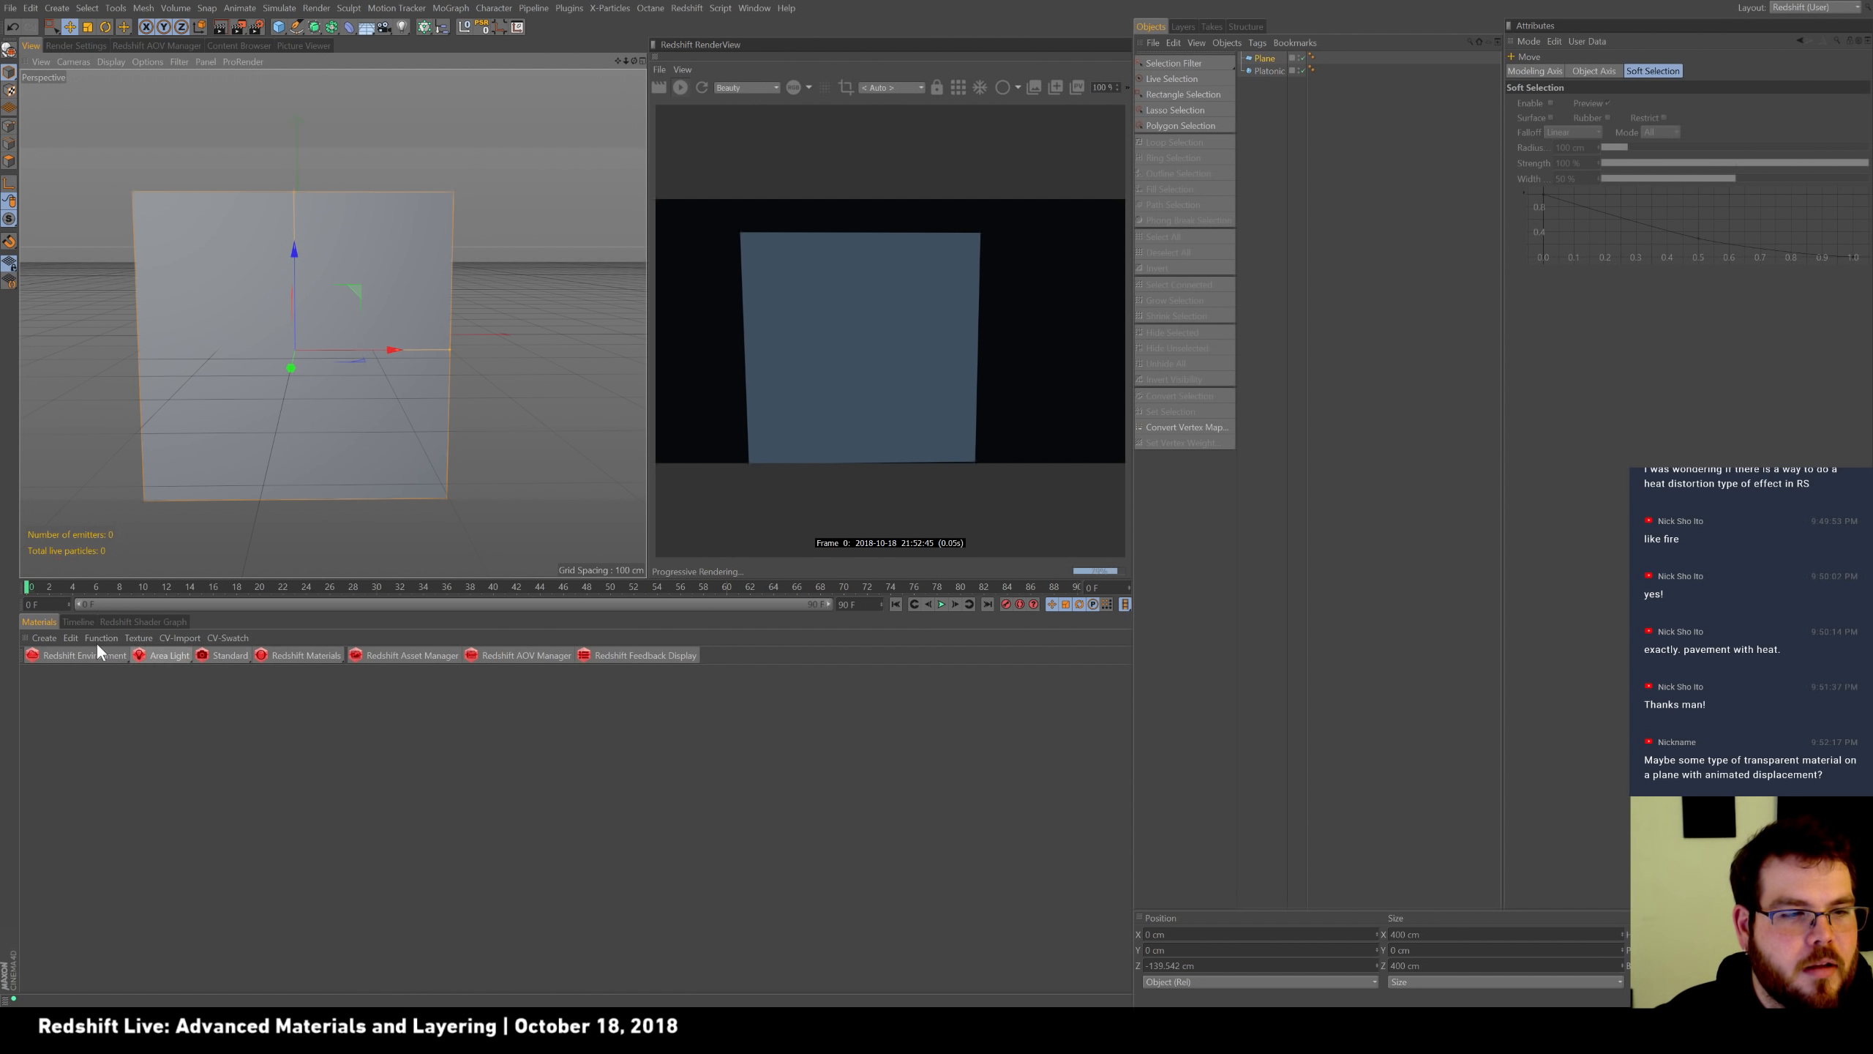
Create a standard Redshift Material and apply it to the plane.
{"action": "left_click", "coordinate": [313, 655]}
{"action": "mouse_move", "coordinate": [348, 659]}
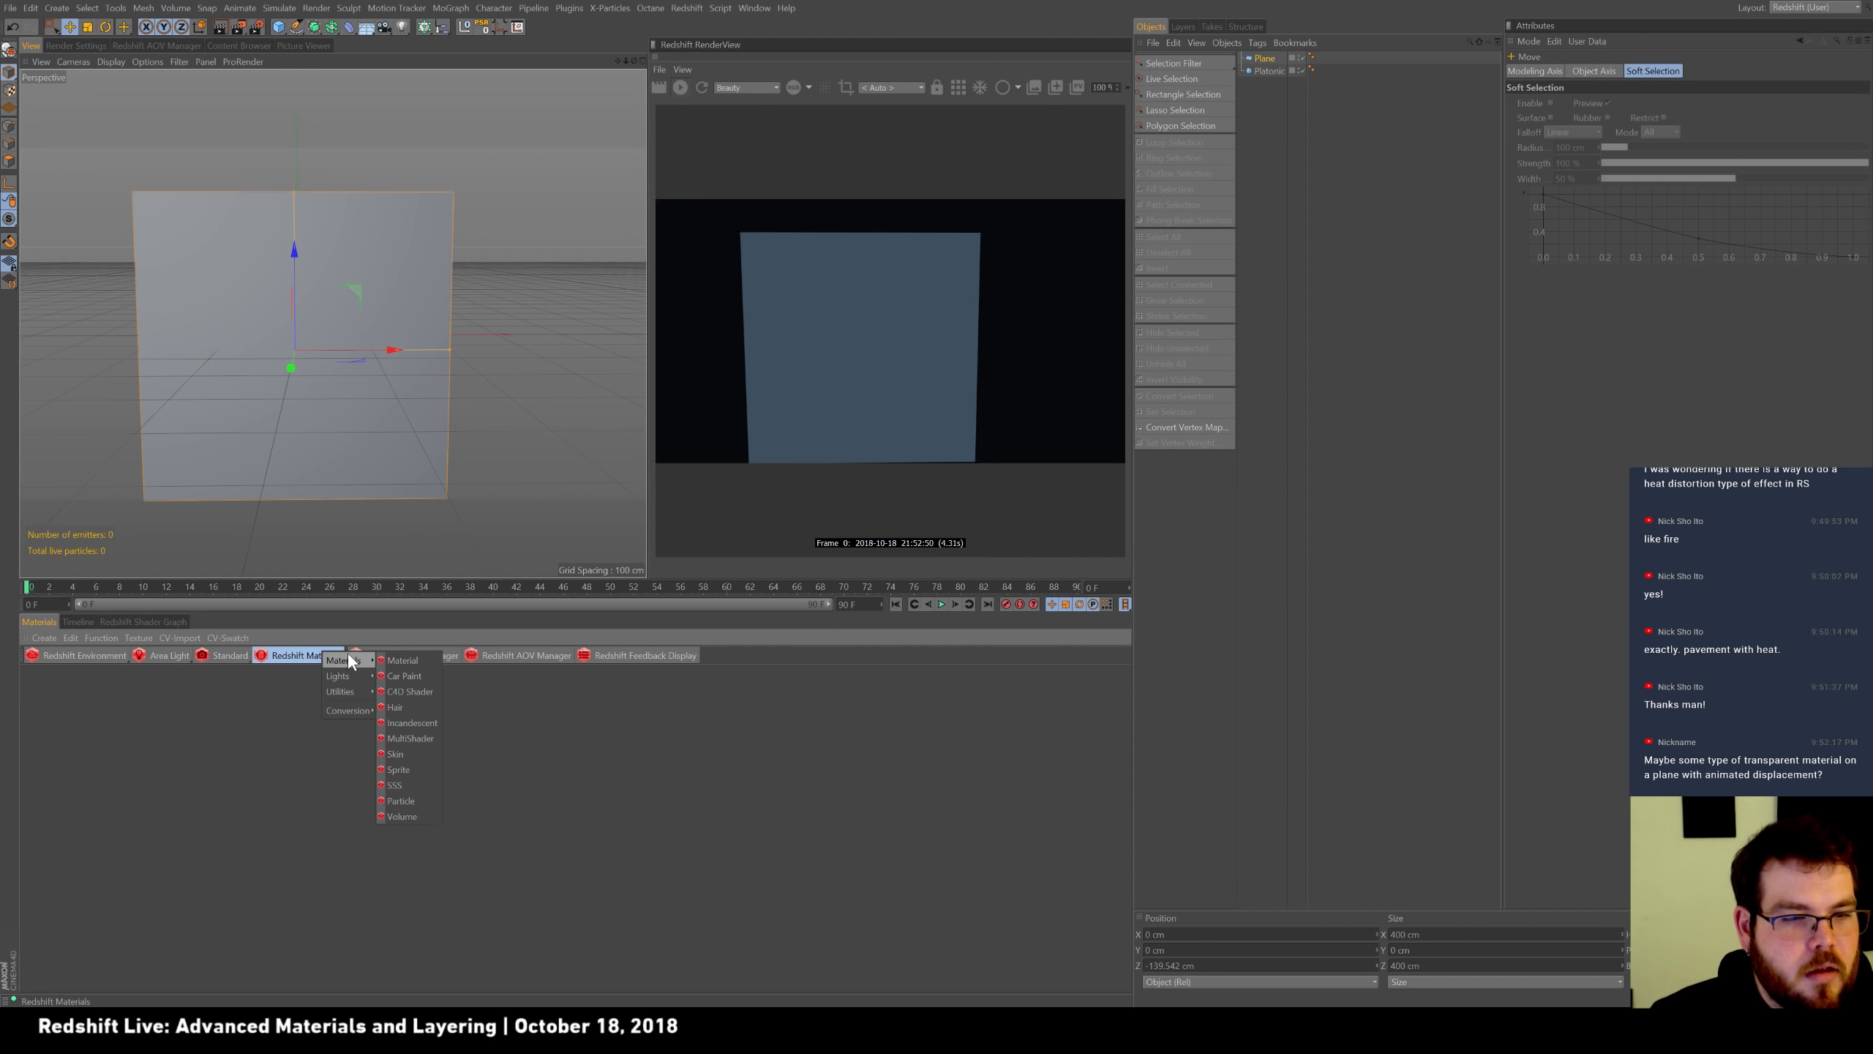
{"action": "left_click", "coordinate": [425, 660]}
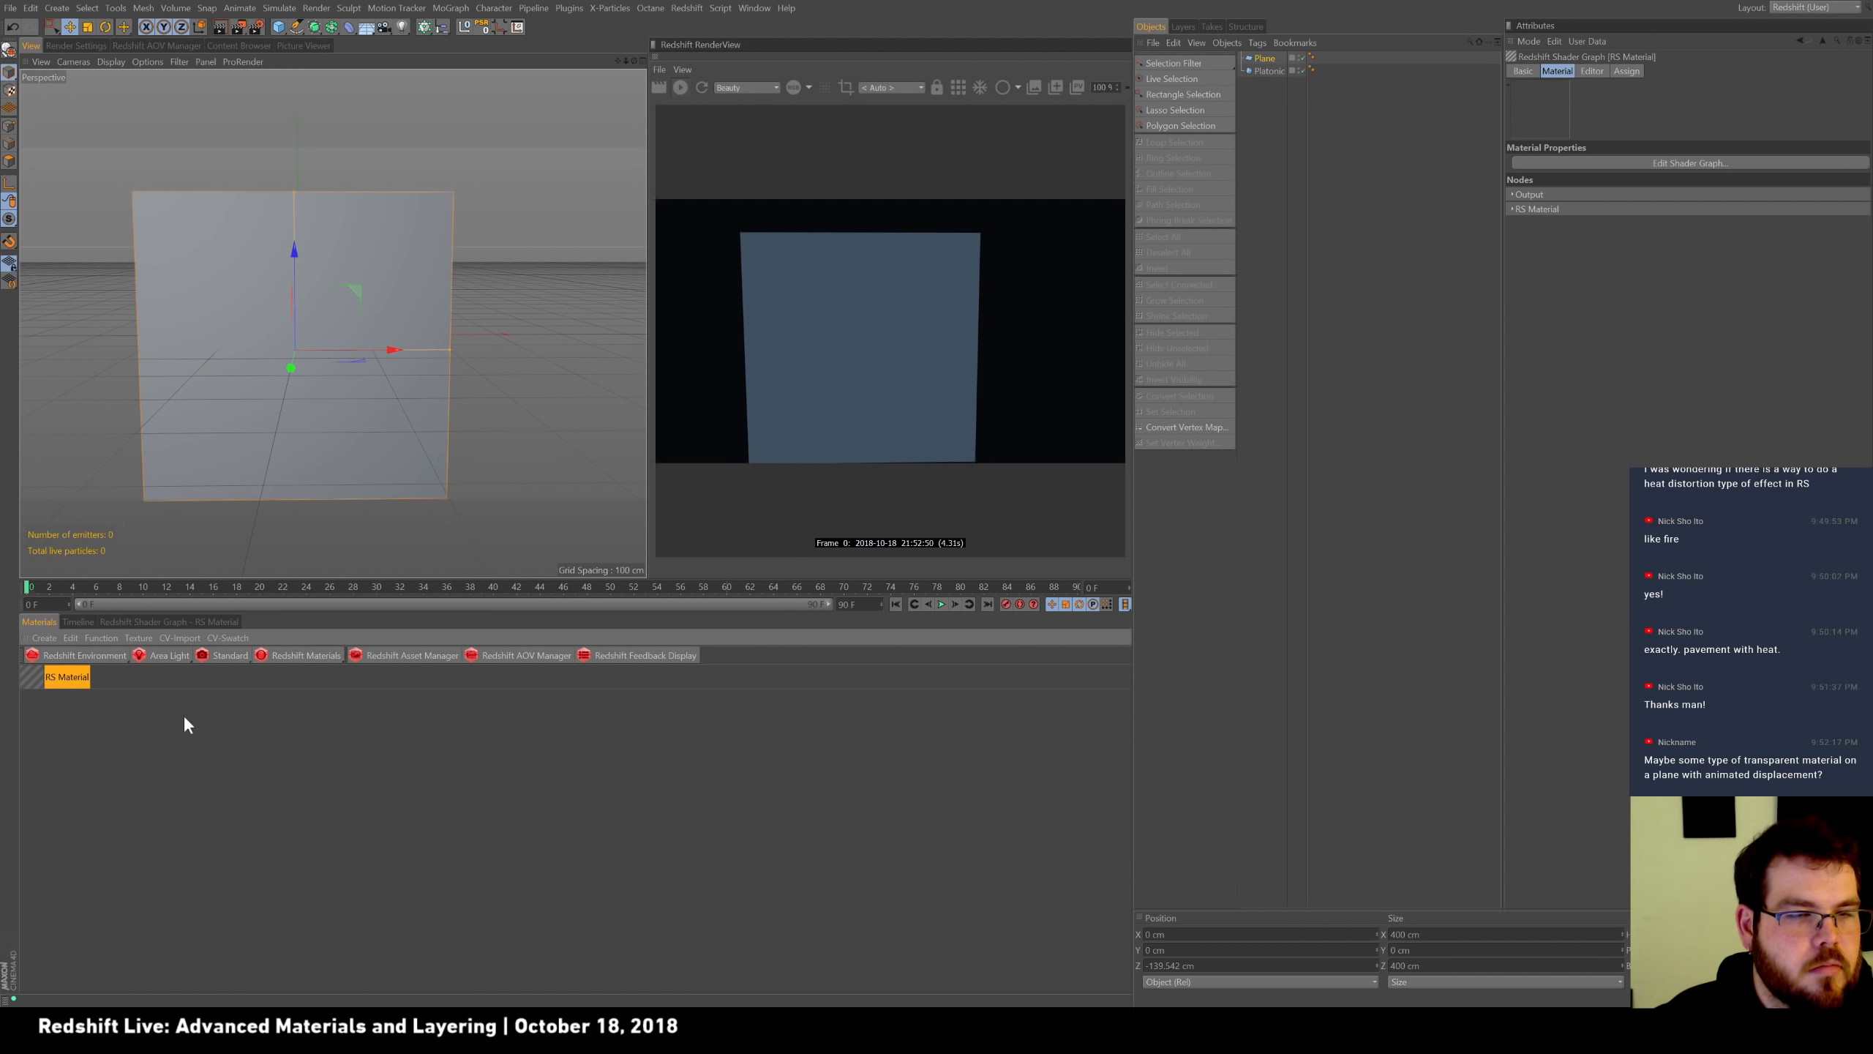
{"action": "left_click_drag", "start_coordinate": [43, 674], "coordinate": [1282, 59]}
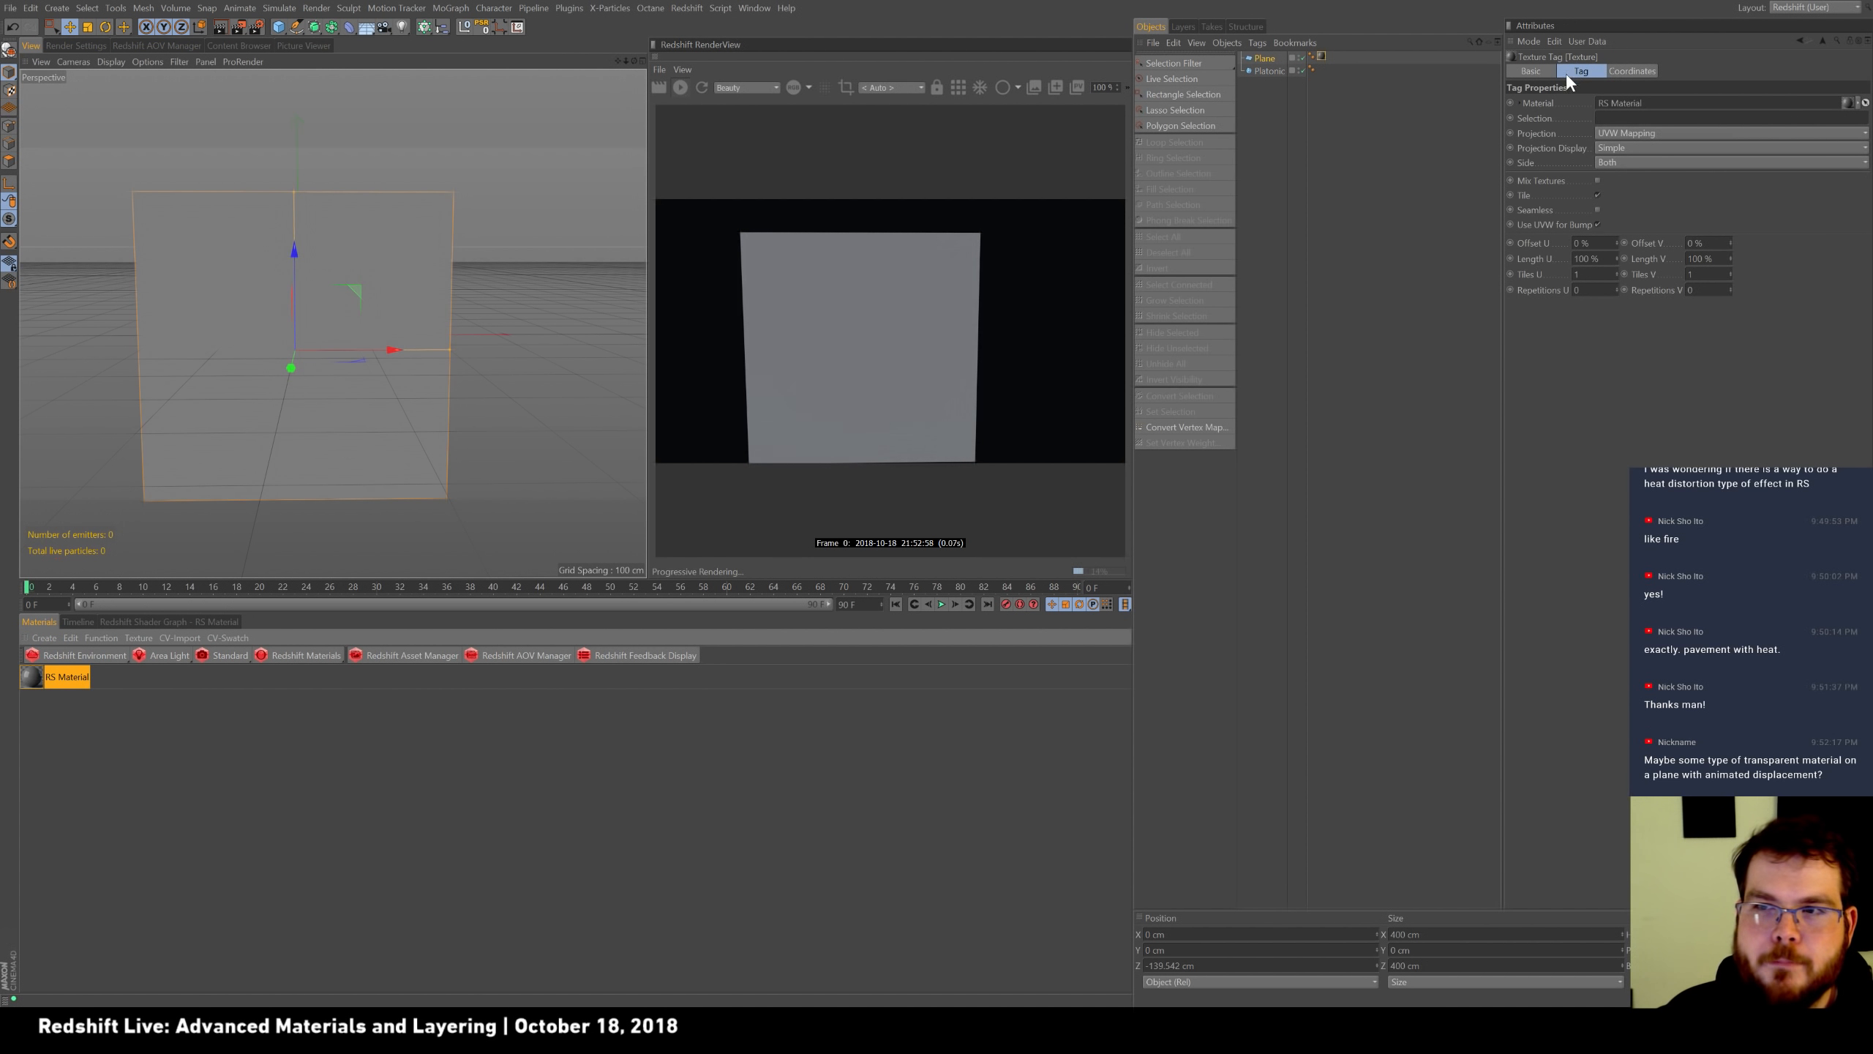
Apply the Glass preset to the plane's material and set its reflection roughness to 0.3.
{"action": "left_click", "coordinate": [33, 677]}
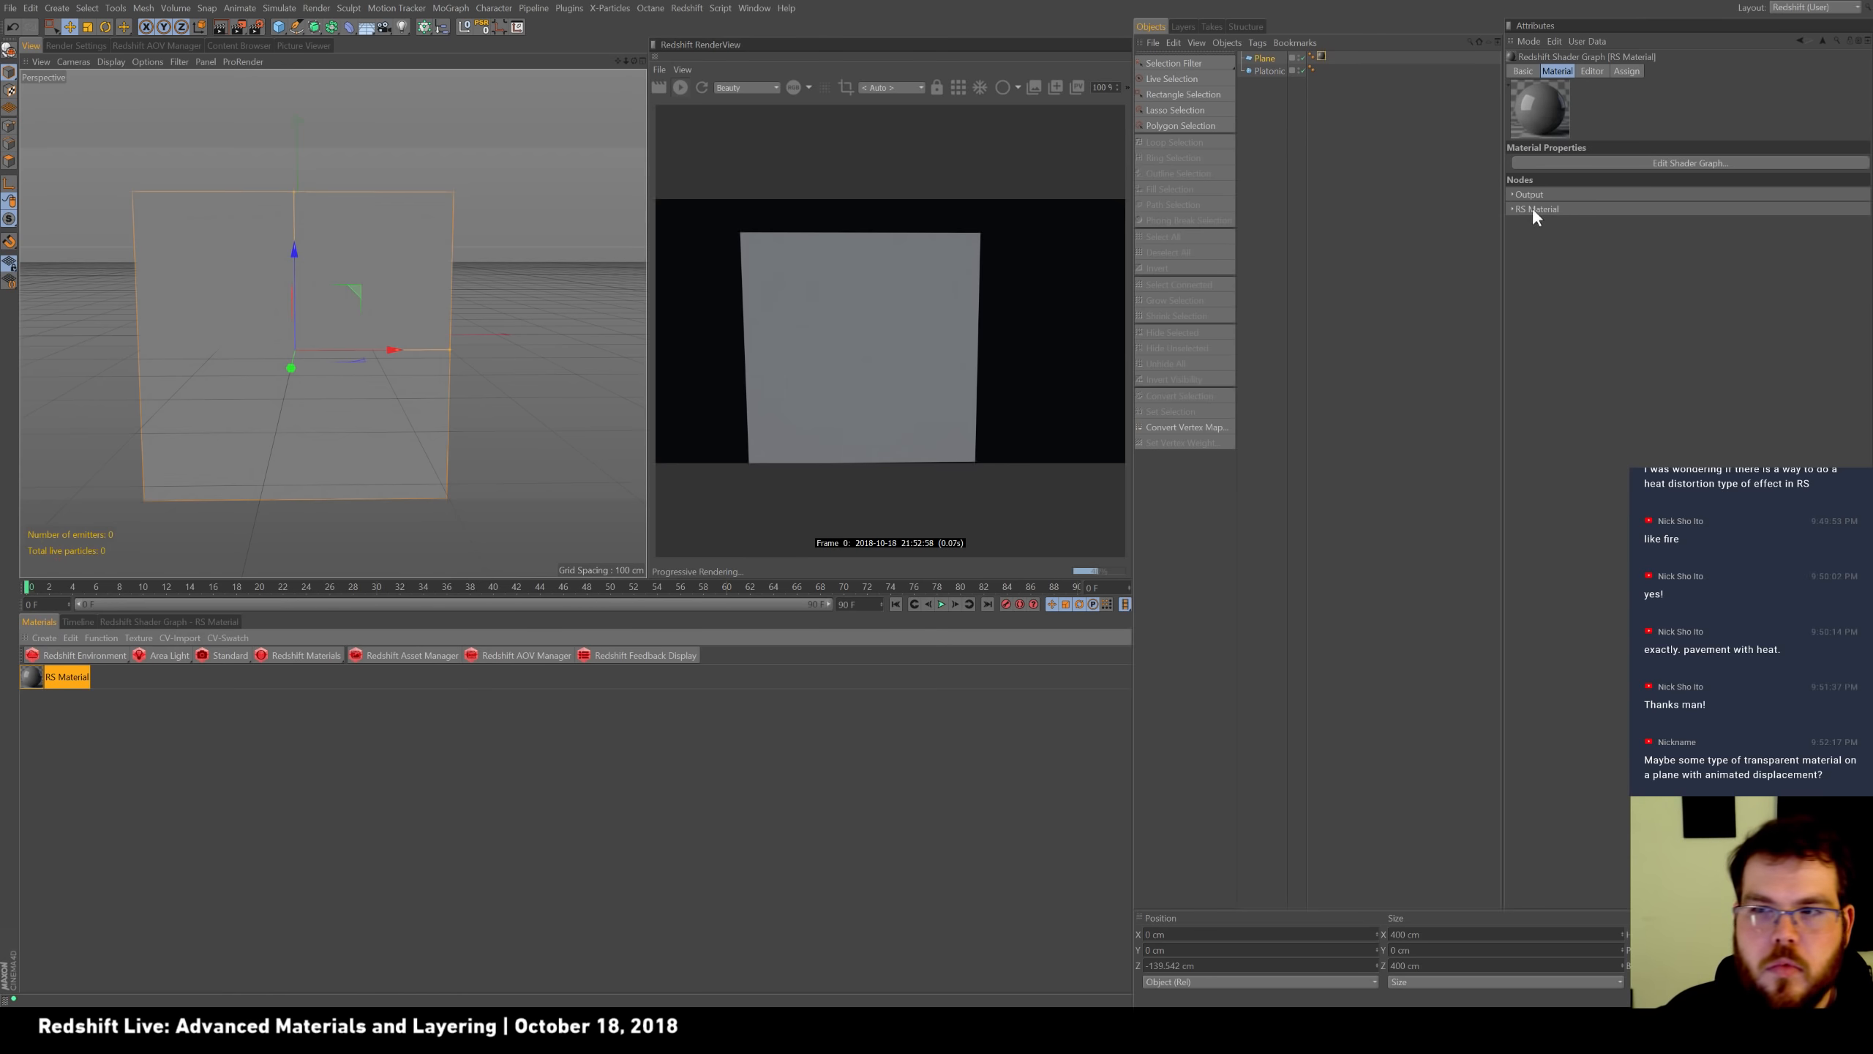
{"action": "left_click", "coordinate": [1526, 194]}
{"action": "left_click", "coordinate": [1522, 259]}
{"action": "left_click", "coordinate": [1597, 320]}
{"action": "left_click", "coordinate": [1595, 348]}
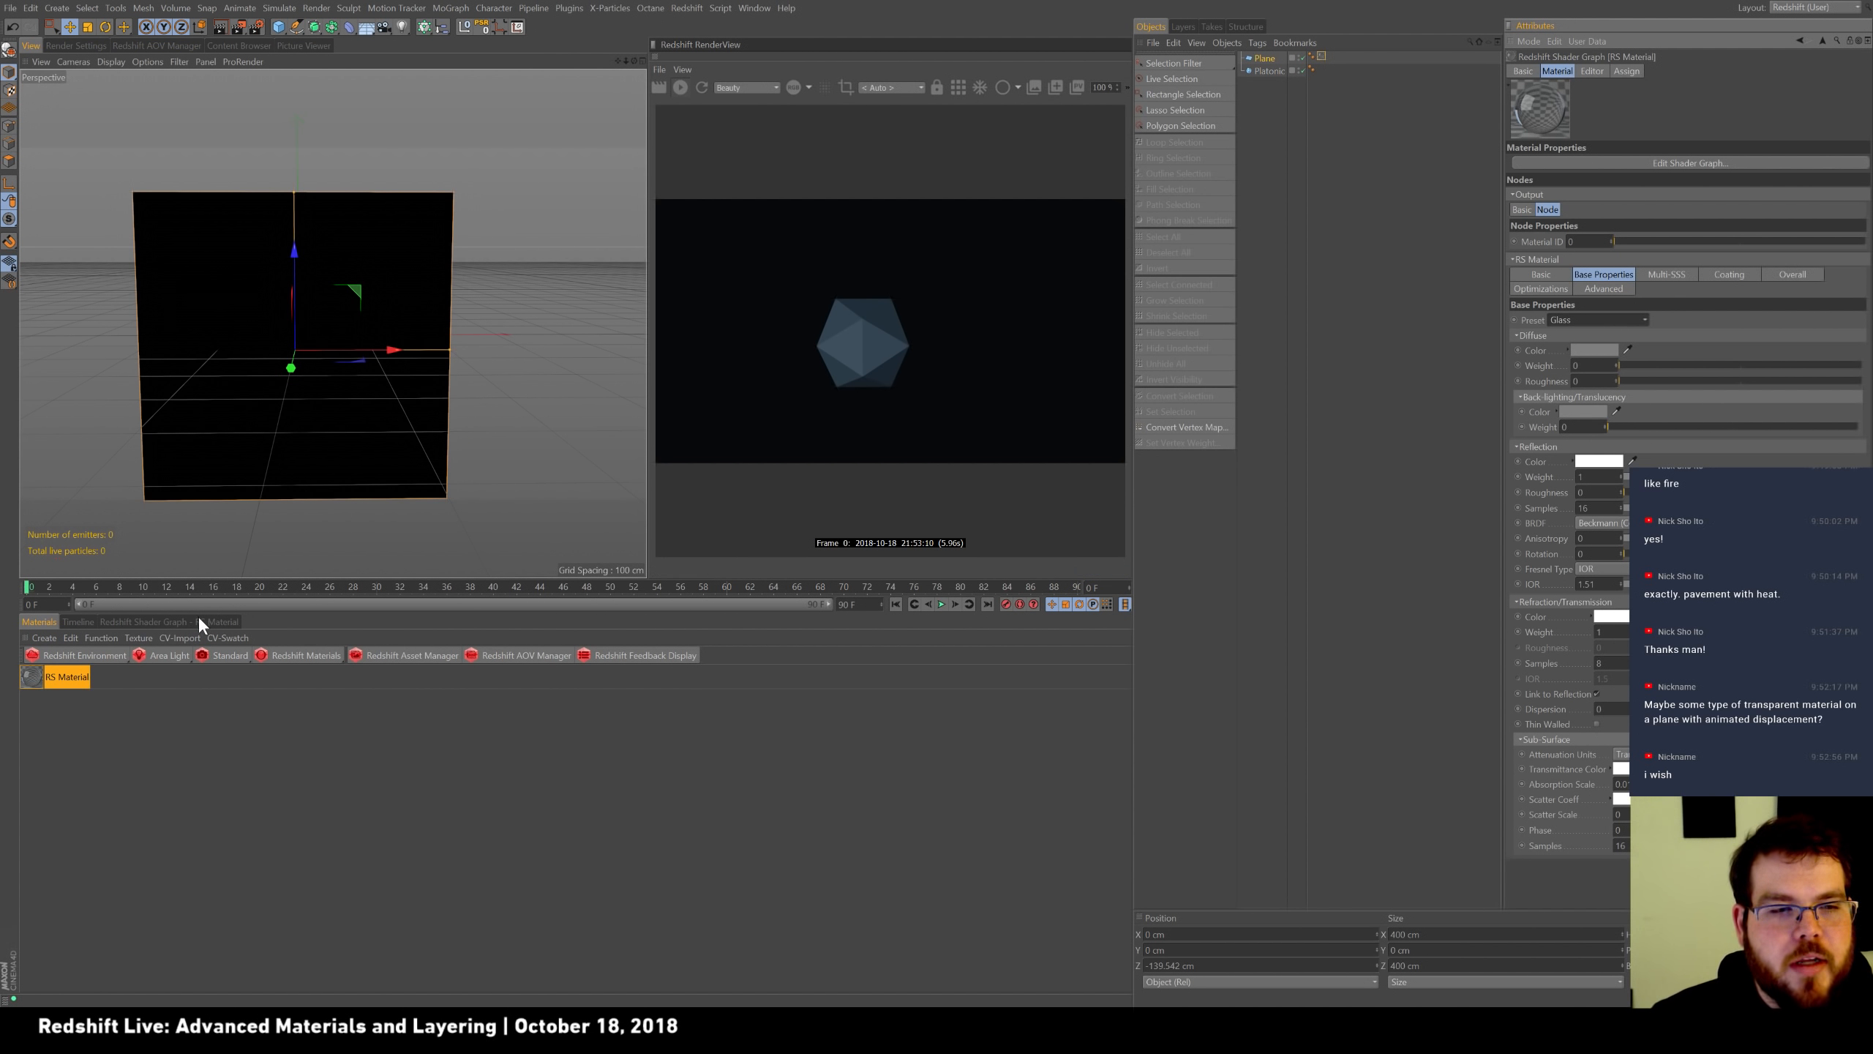
{"action": "left_click_drag", "start_coordinate": [1625, 493], "coordinate": [1685, 492]}
{"action": "mouse_move", "coordinate": [499, 377]}
{"action": "left_mouse_down", "text": "alt"}
{"action": "mouse_move", "coordinate": [473, 415]}
{"action": "mouse_move", "coordinate": [491, 399]}
{"action": "left_mouse_up", "text": "alt"}
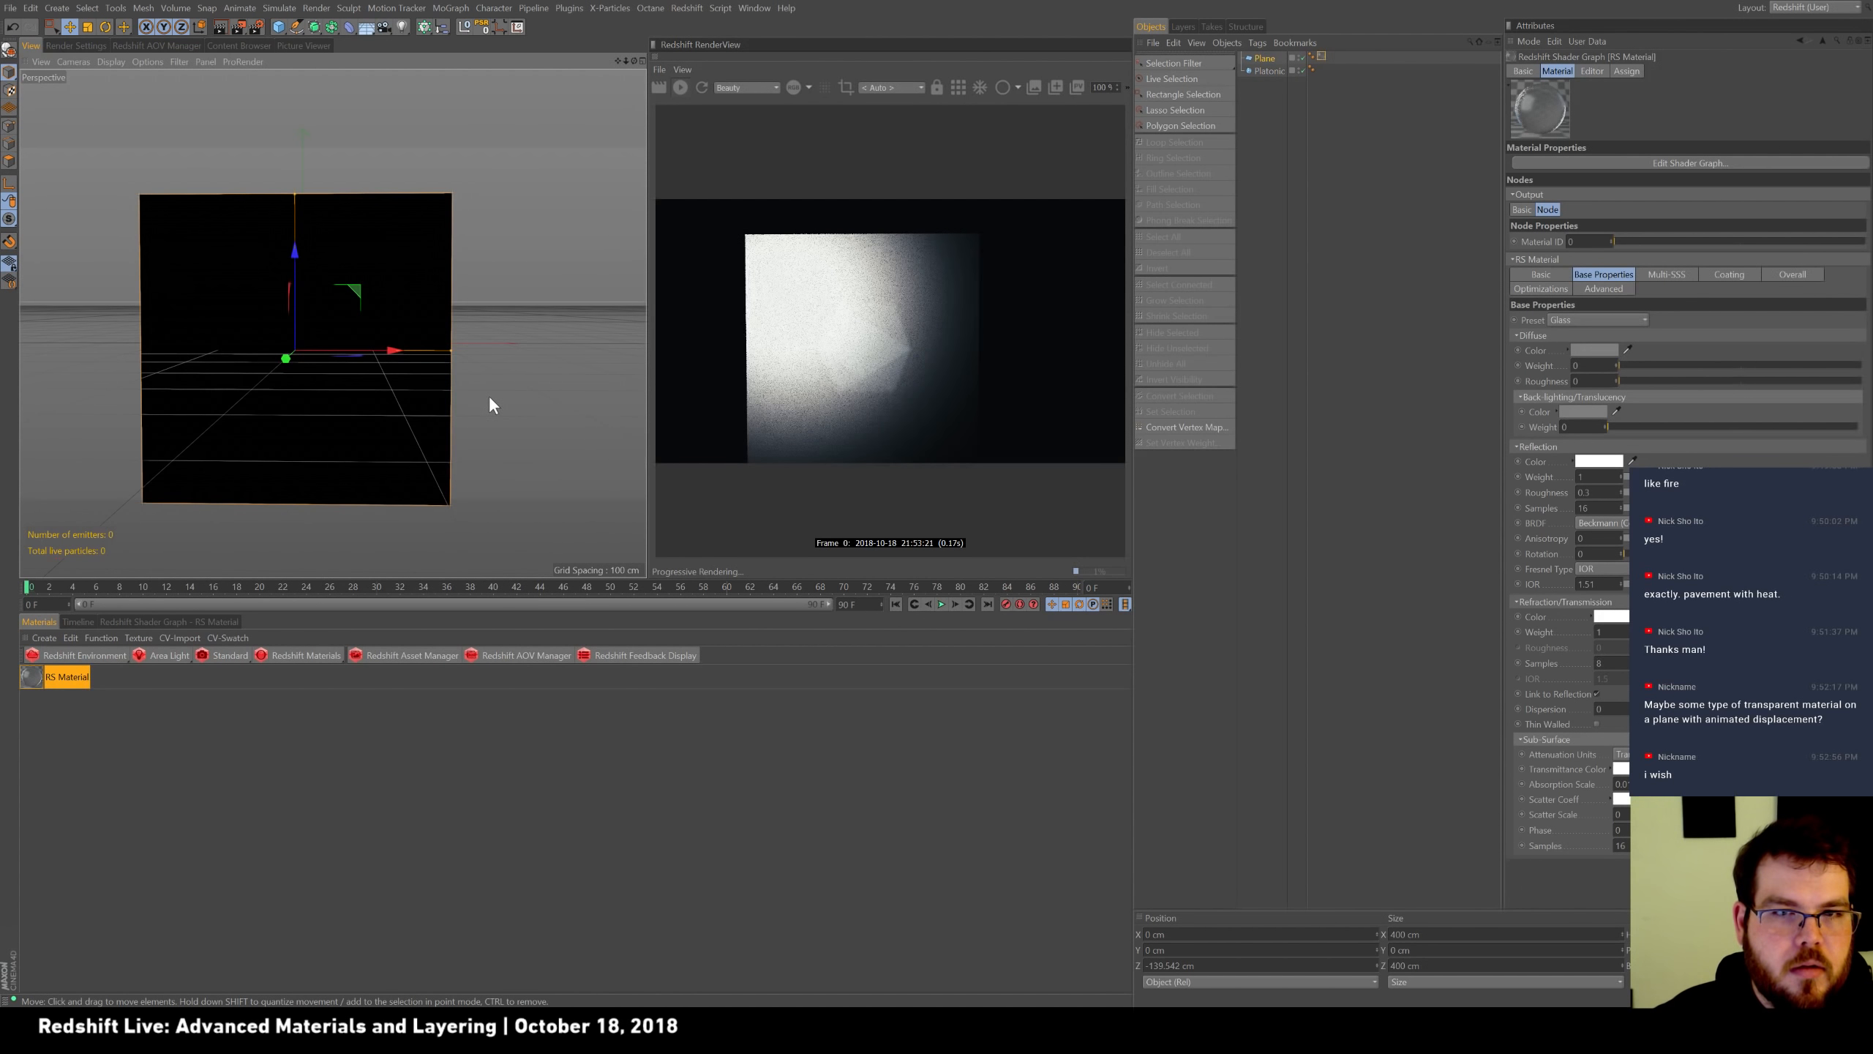
Add a Redshift area light, widen it to about 439 cm, and place it high in front of the plane, tilted downward.
{"action": "left_click", "coordinate": [190, 656]}
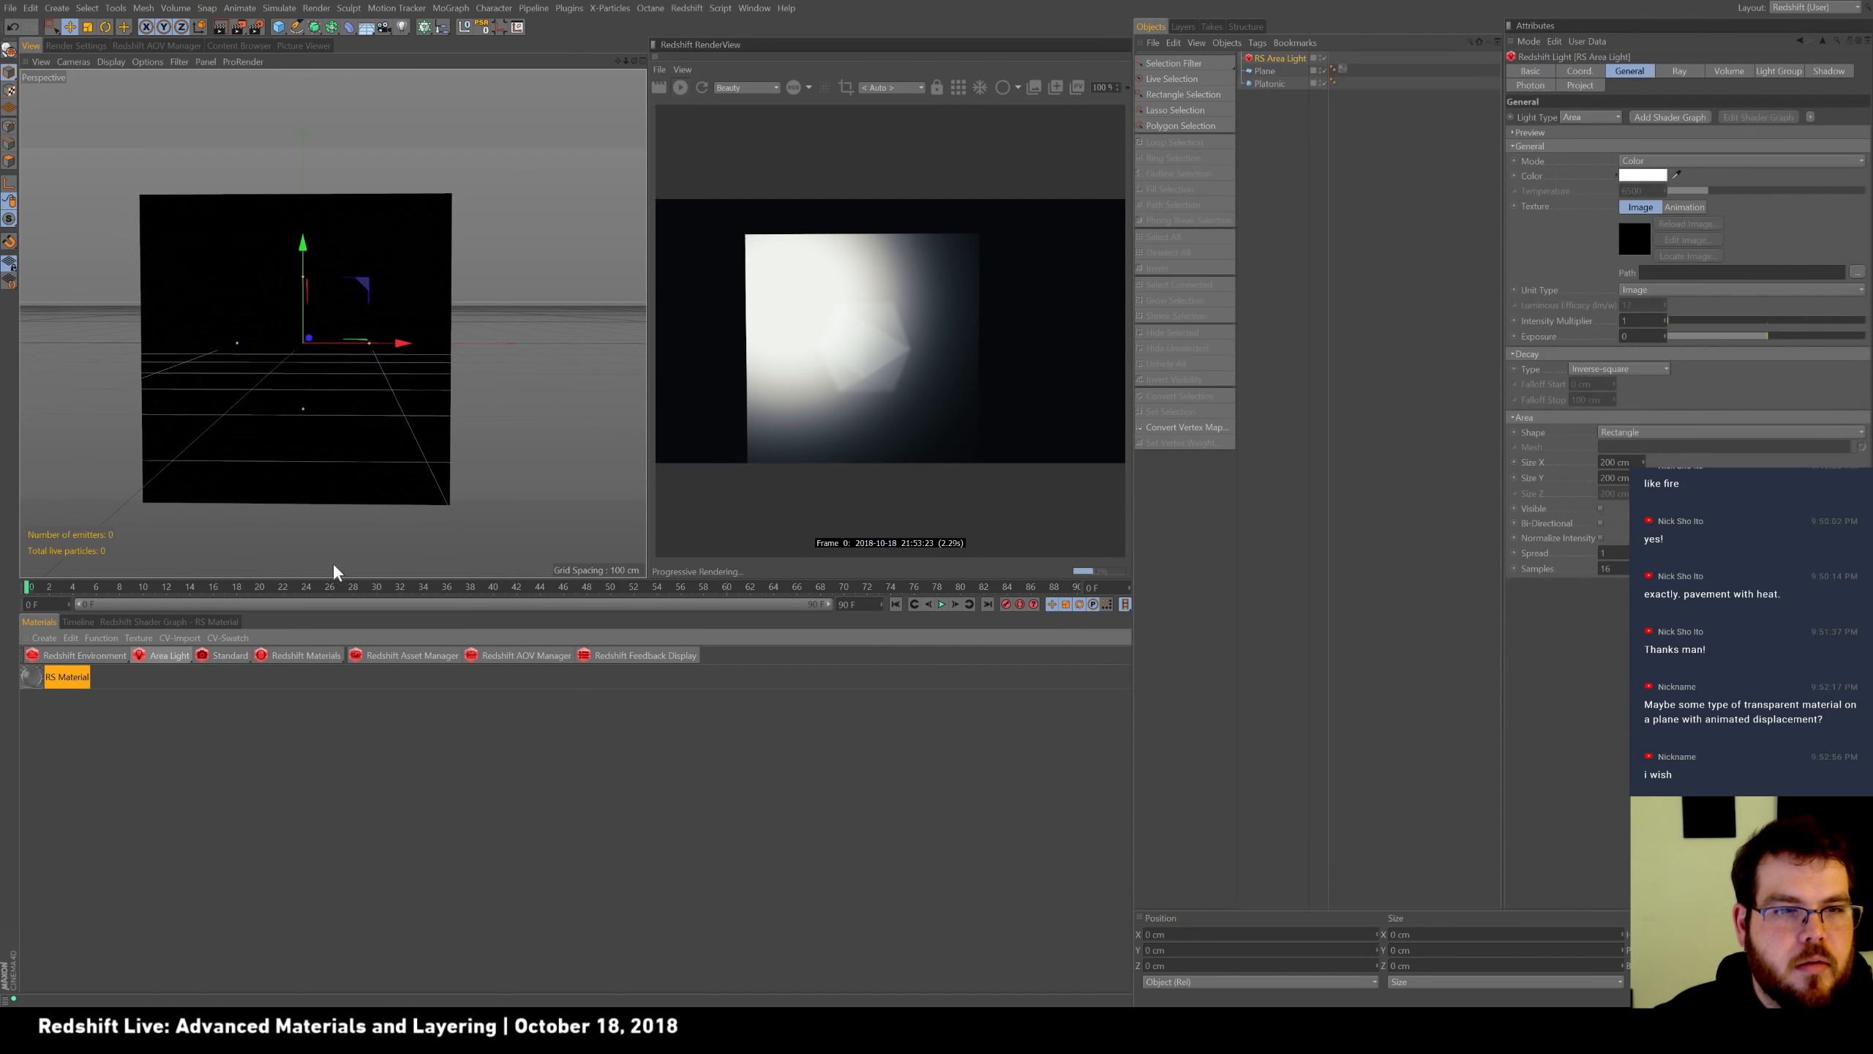
{"action": "left_click_drag", "start_coordinate": [324, 333], "coordinate": [265, 135]}
{"action": "key", "text": "r"}
{"action": "key", "text": "e"}
{"action": "left_click_drag", "start_coordinate": [334, 218], "coordinate": [607, 214]}
{"action": "key", "text": "r"}
{"action": "left_click_drag", "start_coordinate": [284, 223], "coordinate": [286, 151]}
{"action": "key", "text": "e"}
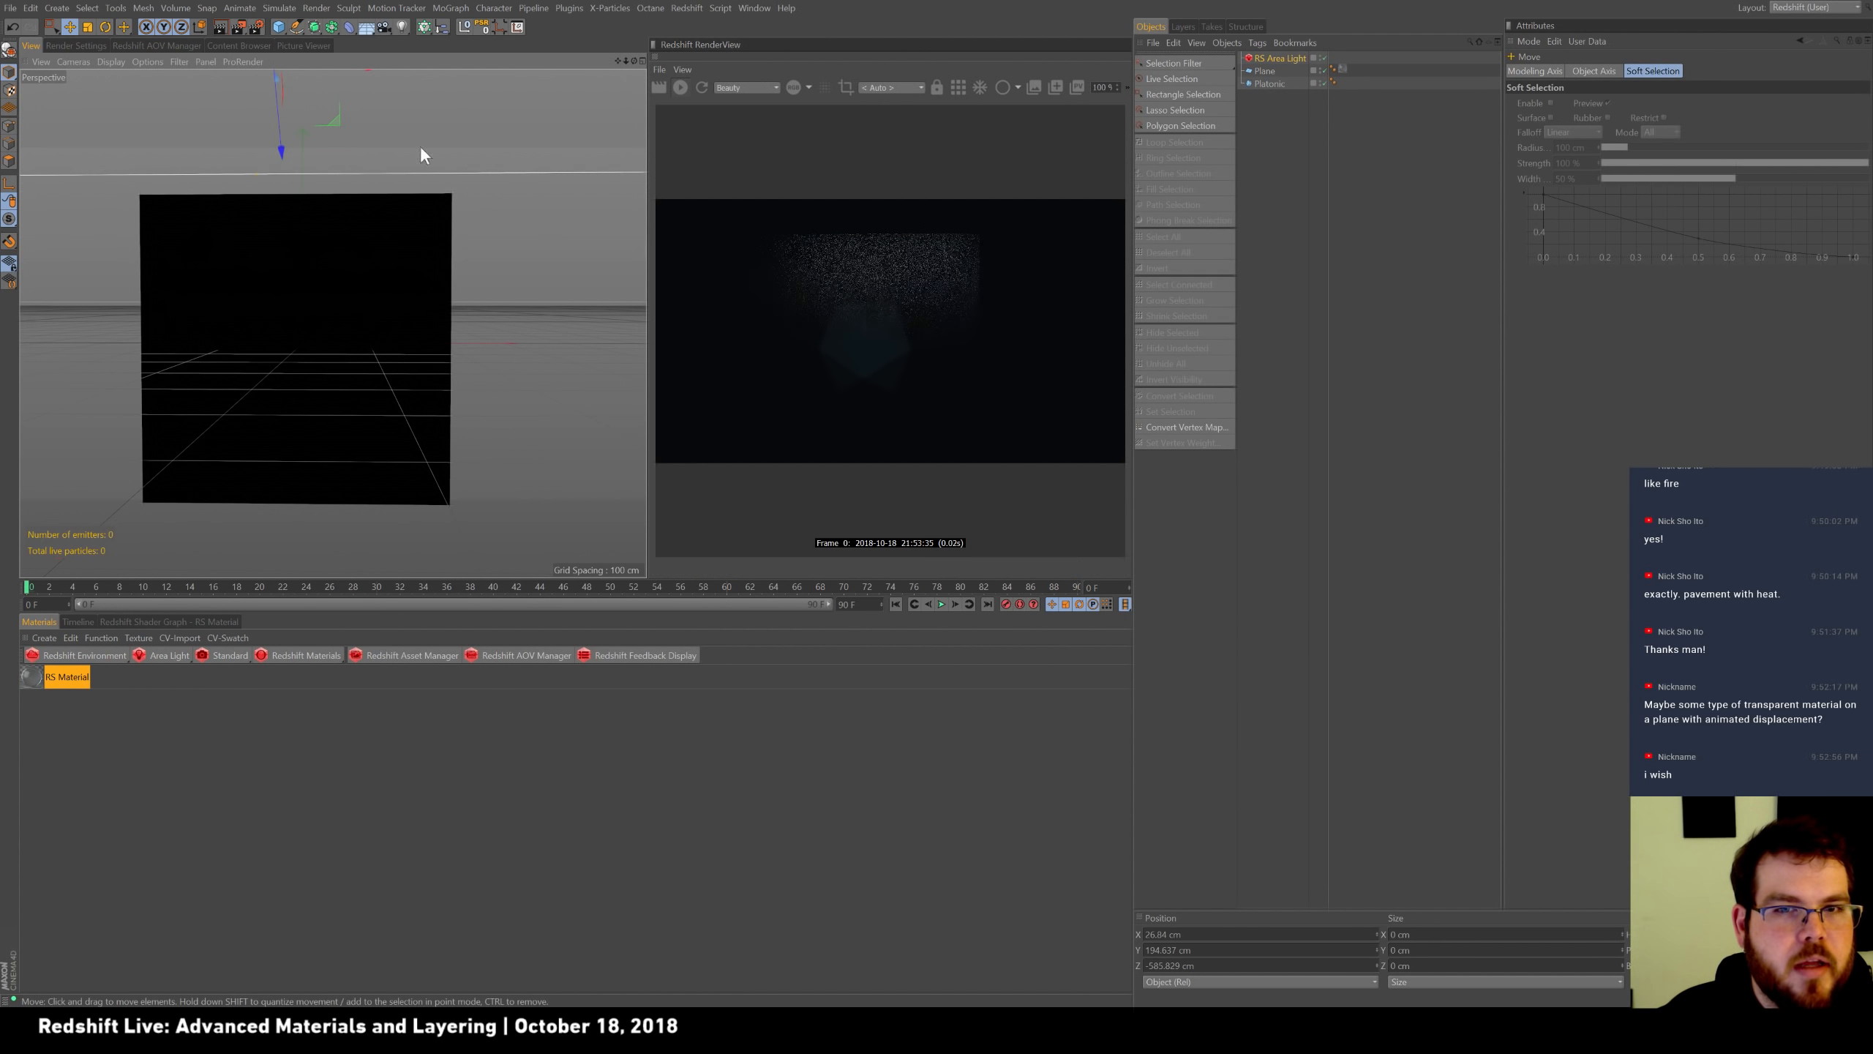
Set the area light's intensity multiplier to 2 and its exposure to 1.
{"action": "left_click", "coordinate": [1287, 58]}
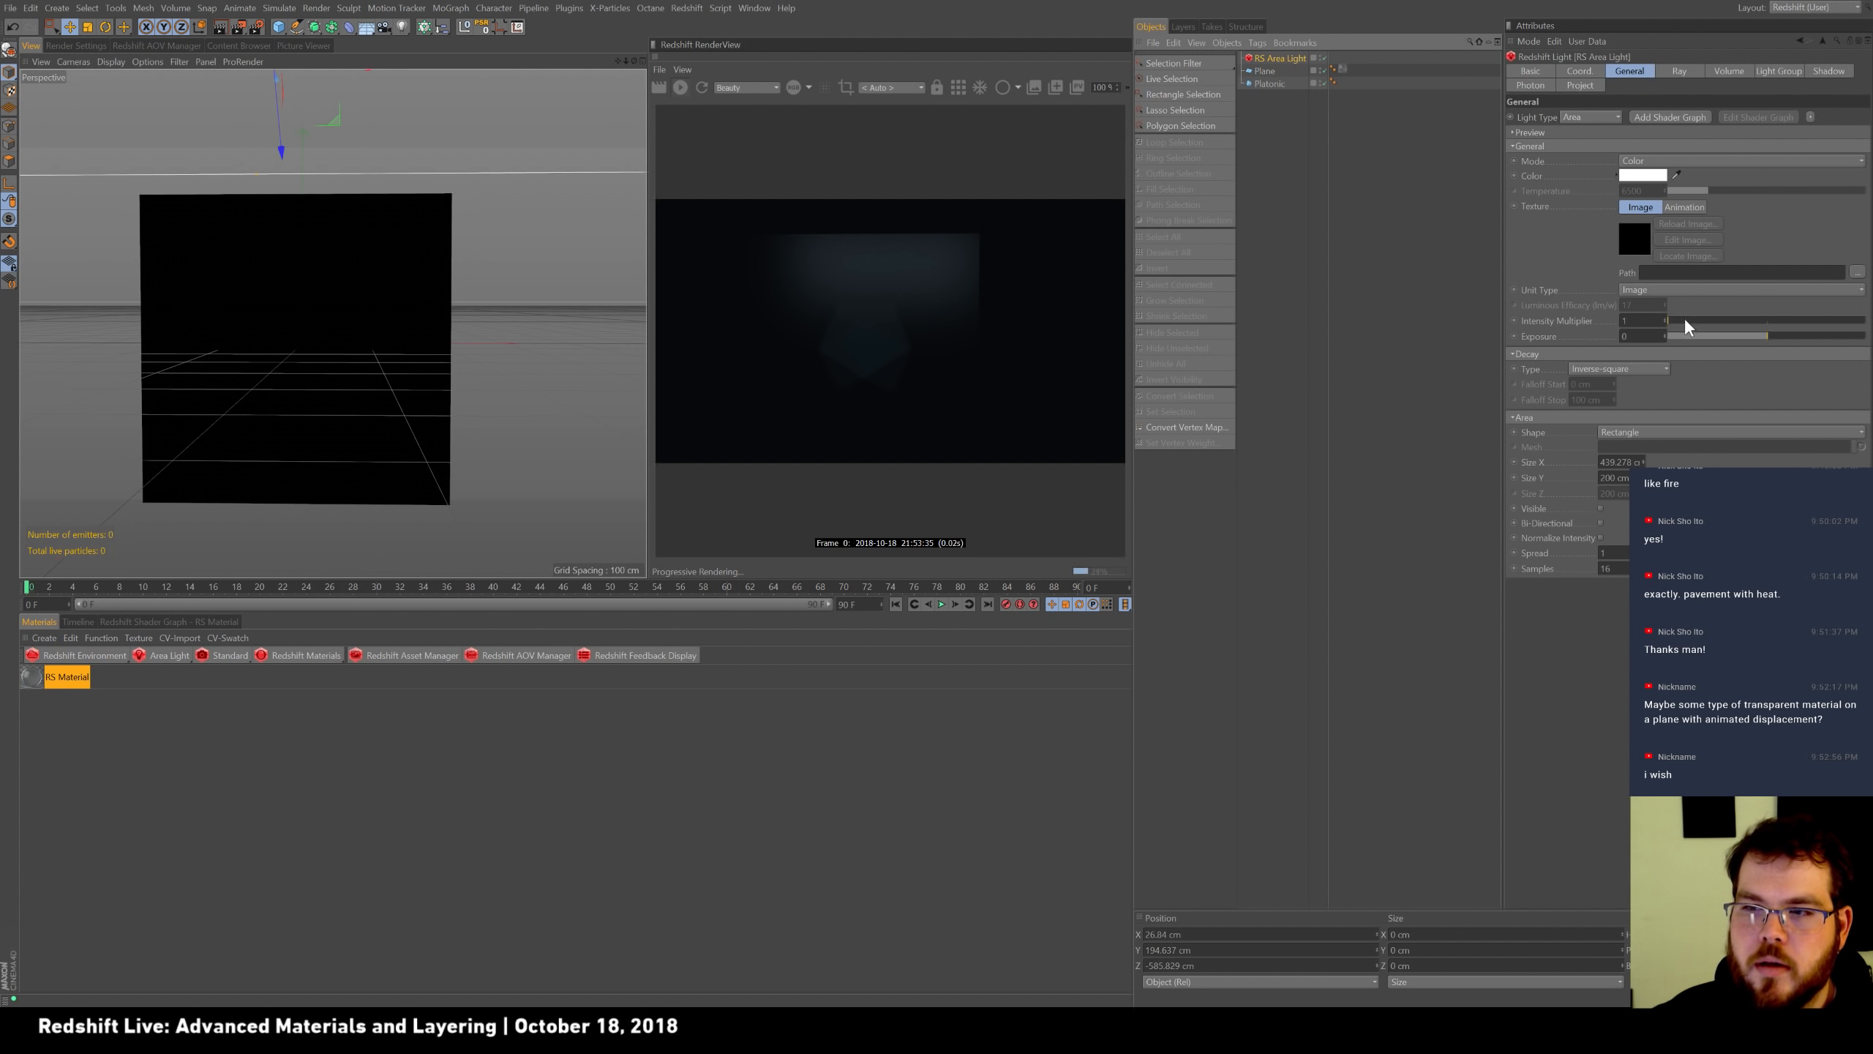
{"action": "key", "text": "Tab"}
{"action": "type", "text": "2"}
{"action": "key", "text": "Return"}
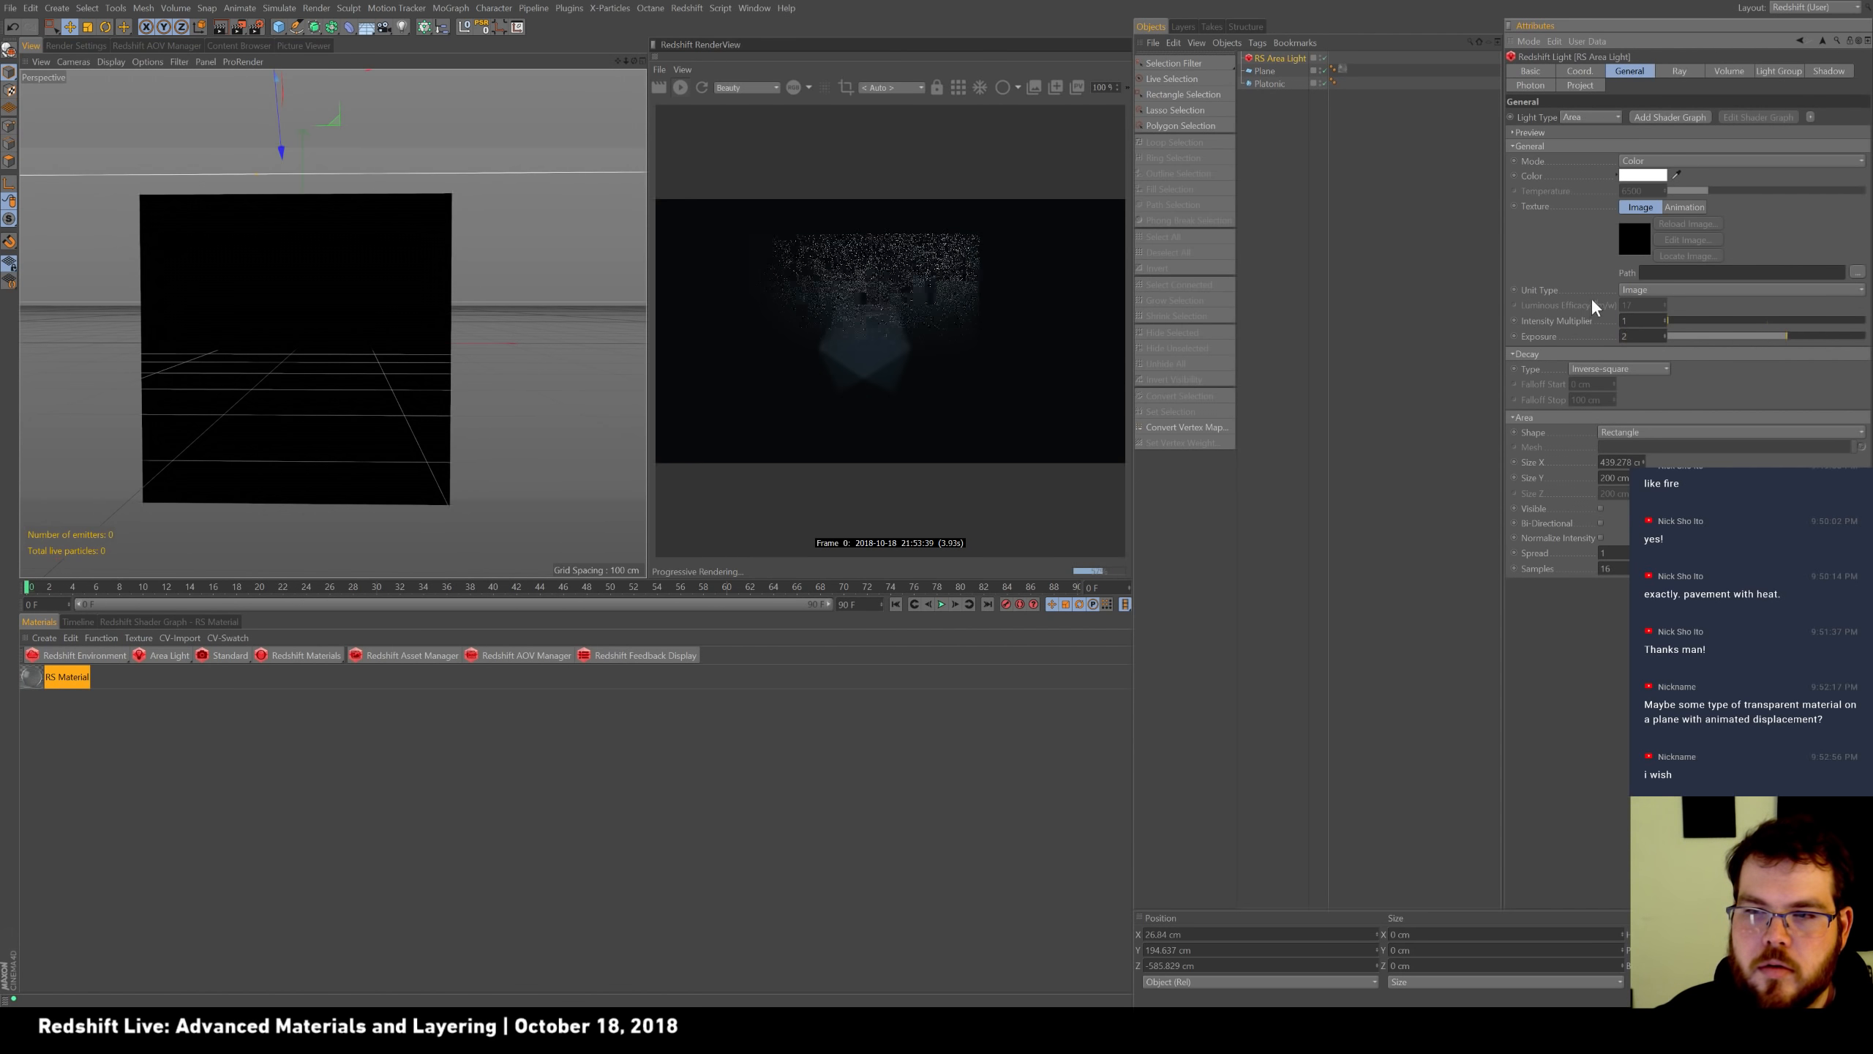
{"action": "left_click_drag", "start_coordinate": [1642, 320], "coordinate": [1571, 317]}
{"action": "type", "text": "2"}
{"action": "key", "text": "Tab"}
{"action": "type", "text": "1"}
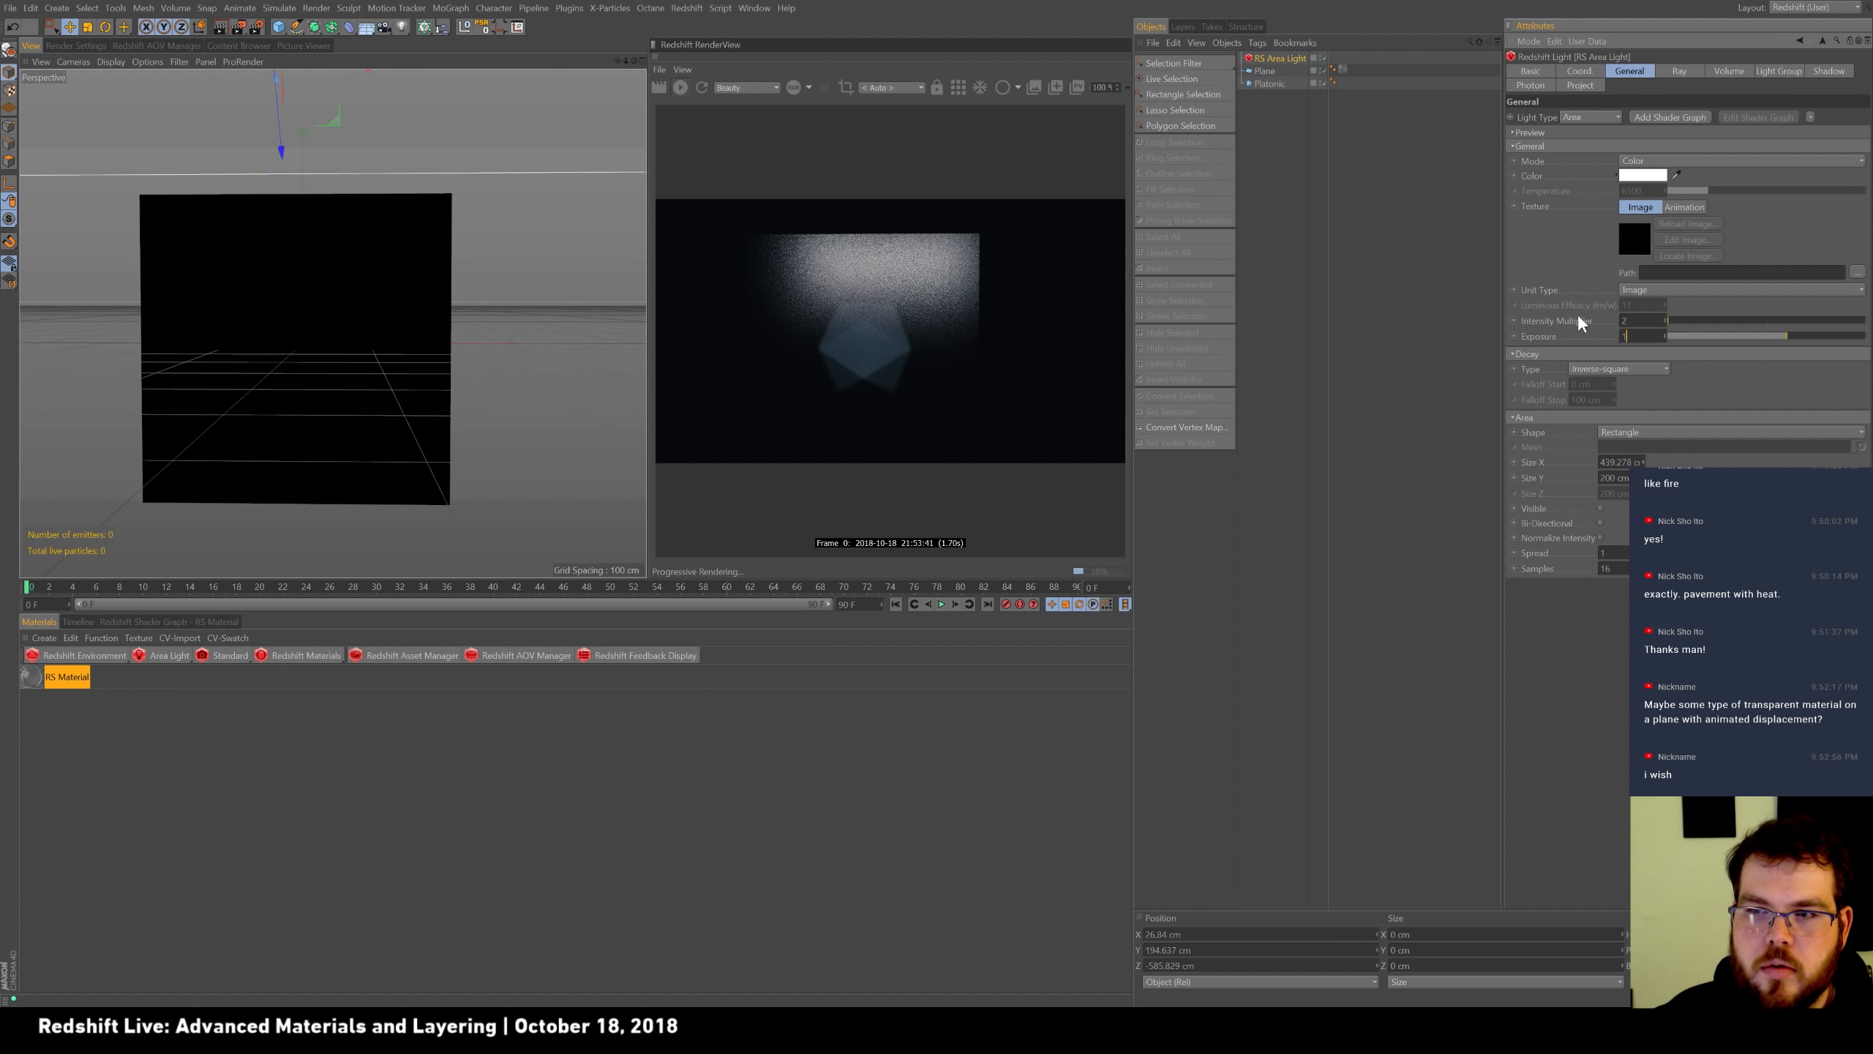
{"action": "key", "text": "Return"}
Open the glass material's shader graph and shift the RS Material and Output nodes aside to make room for inputs.
{"action": "middle_click_drag", "start_coordinate": [464, 334], "coordinate": [504, 321], "text": "alt"}
{"action": "scroll", "coordinate": [481, 324], "scroll_direction": "up", "scroll_amount": 2}
{"action": "left_click", "coordinate": [42, 683]}
{"action": "left_click", "coordinate": [184, 622]}
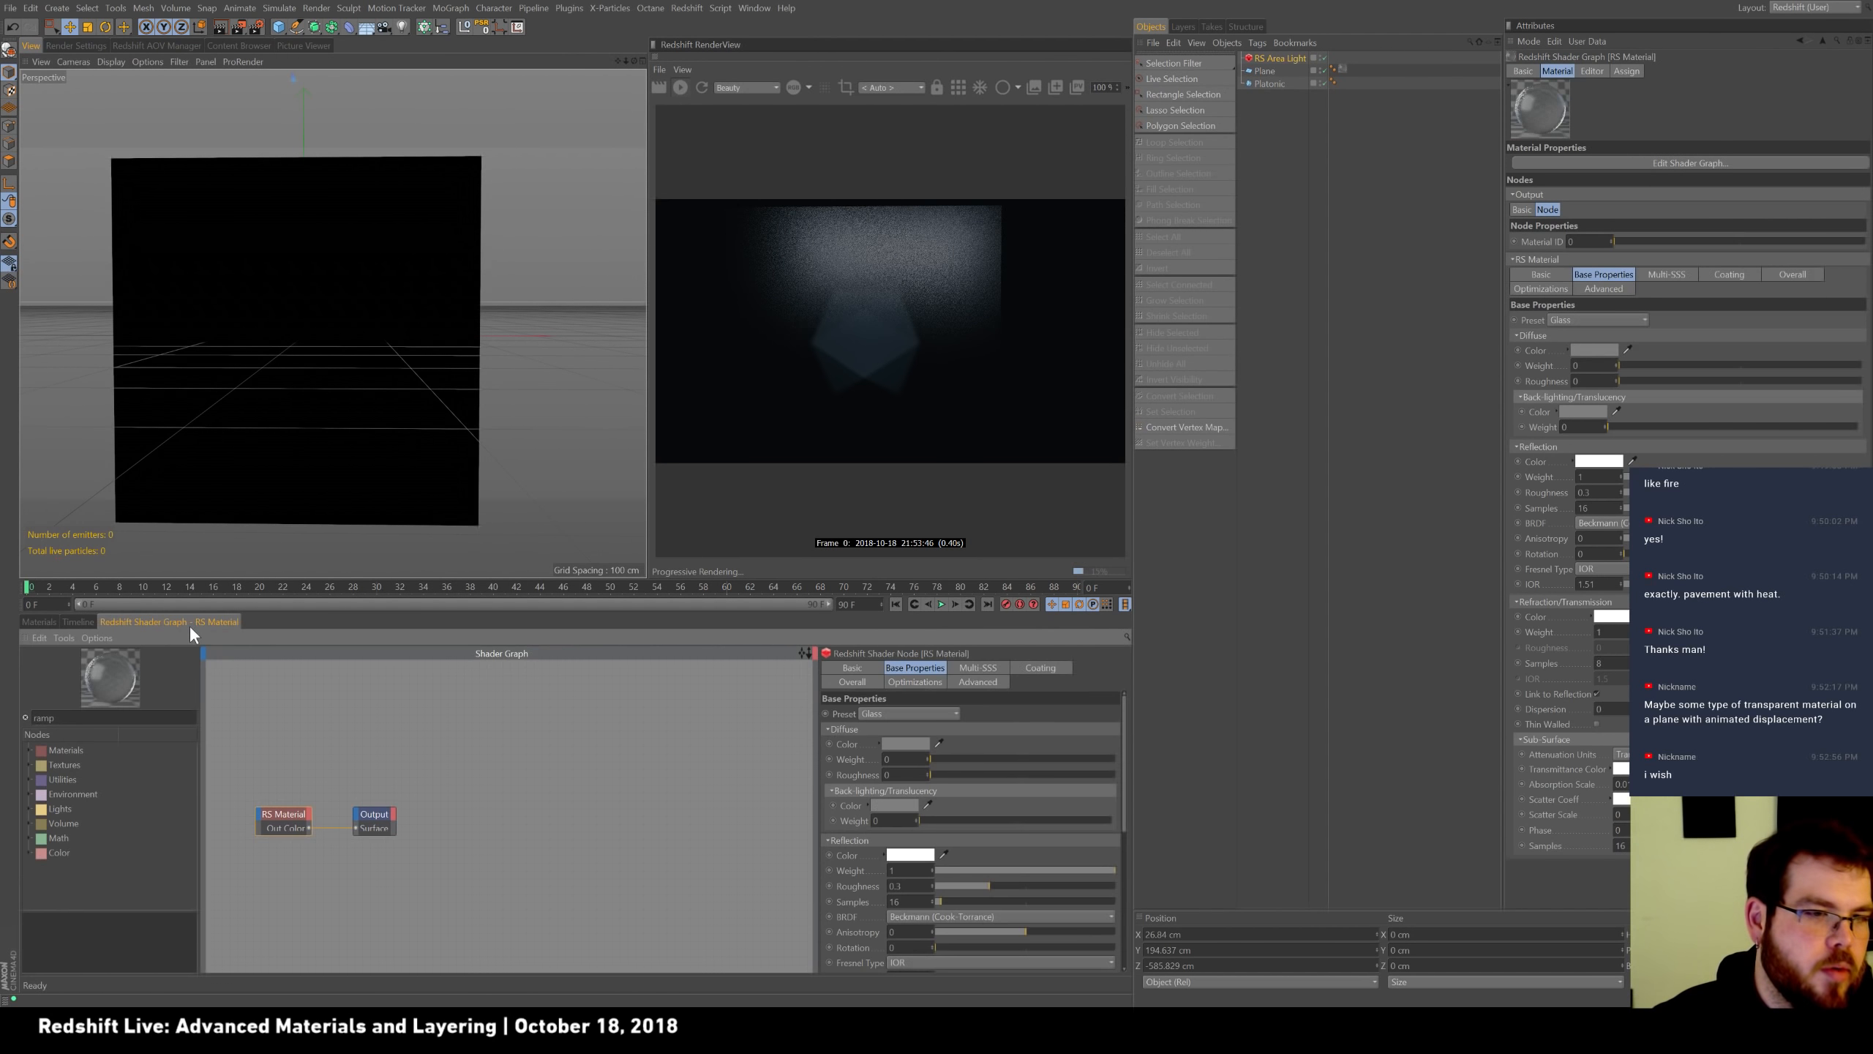
{"action": "left_click_drag", "start_coordinate": [471, 866], "coordinate": [255, 783]}
{"action": "left_click_drag", "start_coordinate": [310, 811], "coordinate": [577, 778]}
Add a Noise node to the graph and connect its color directly to the Output node's Surface for preview.
{"action": "left_click", "coordinate": [95, 719]}
{"action": "key", "text": "ctrl+a"}
{"action": "type", "text": "noi"}
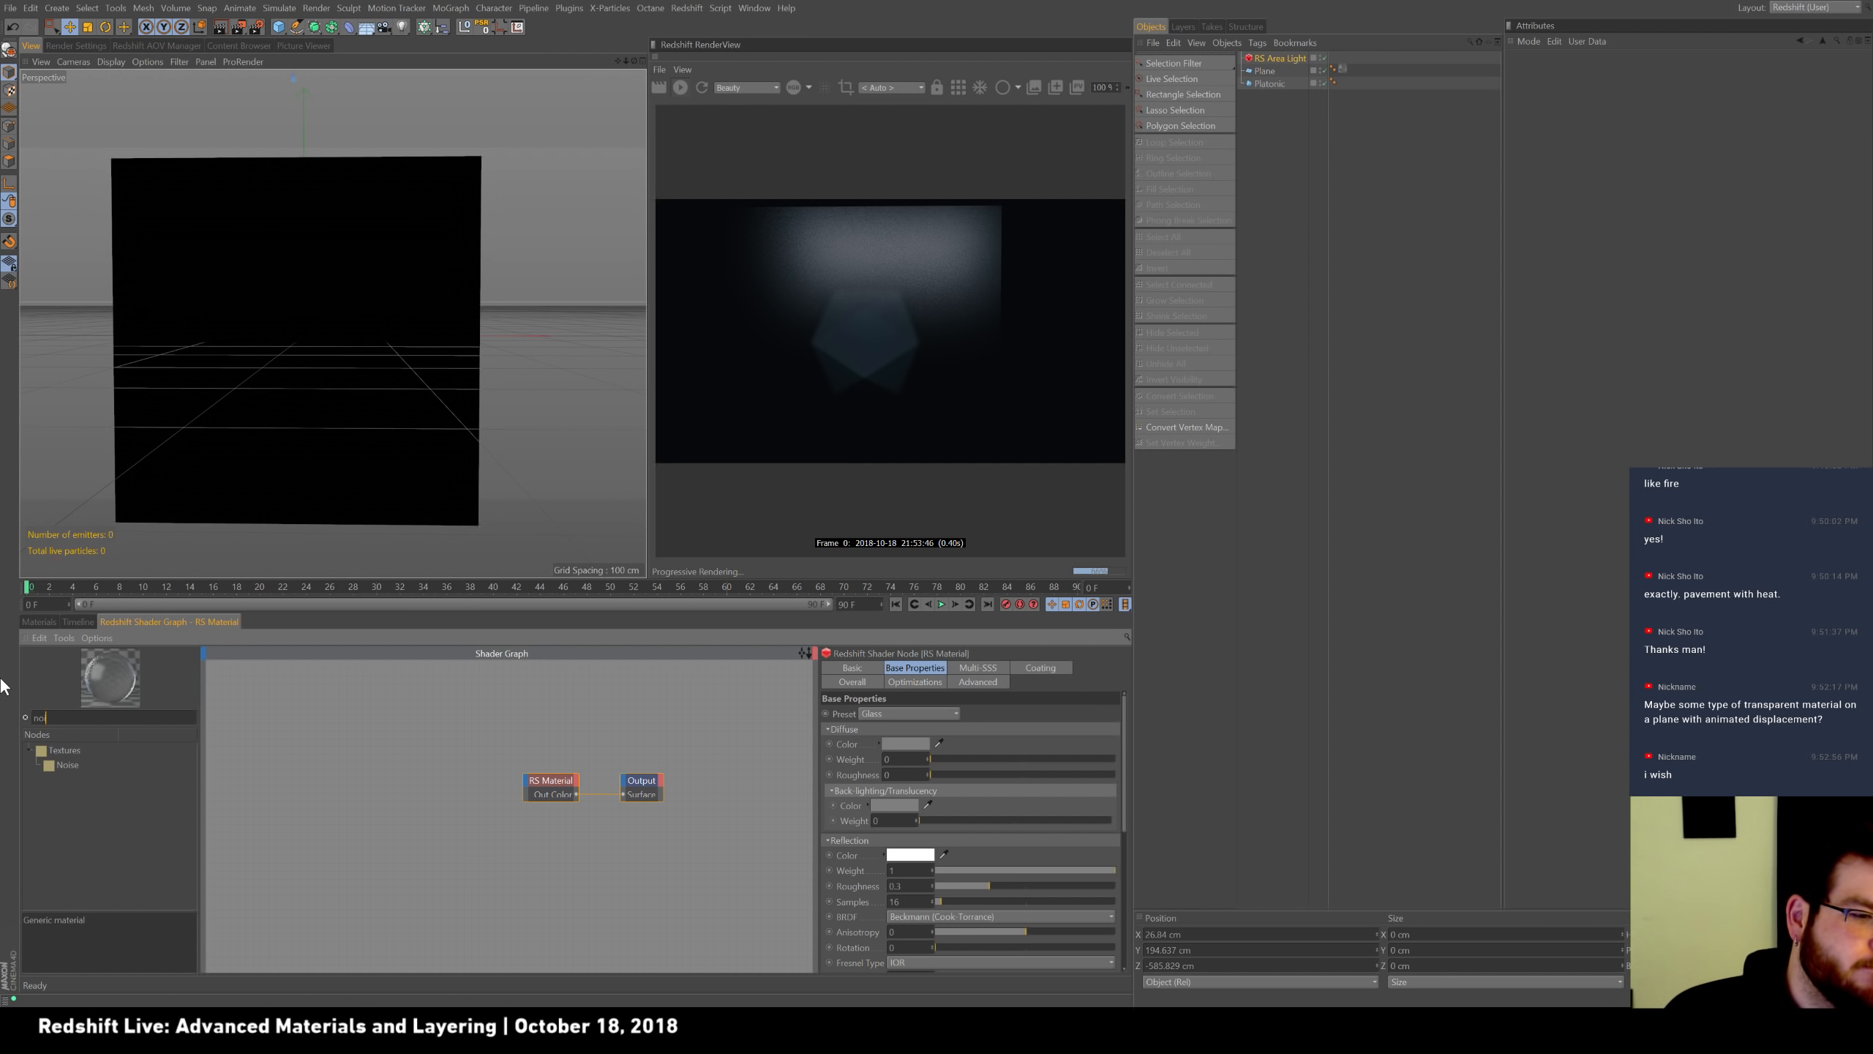
{"action": "left_click_drag", "start_coordinate": [56, 764], "coordinate": [500, 799]}
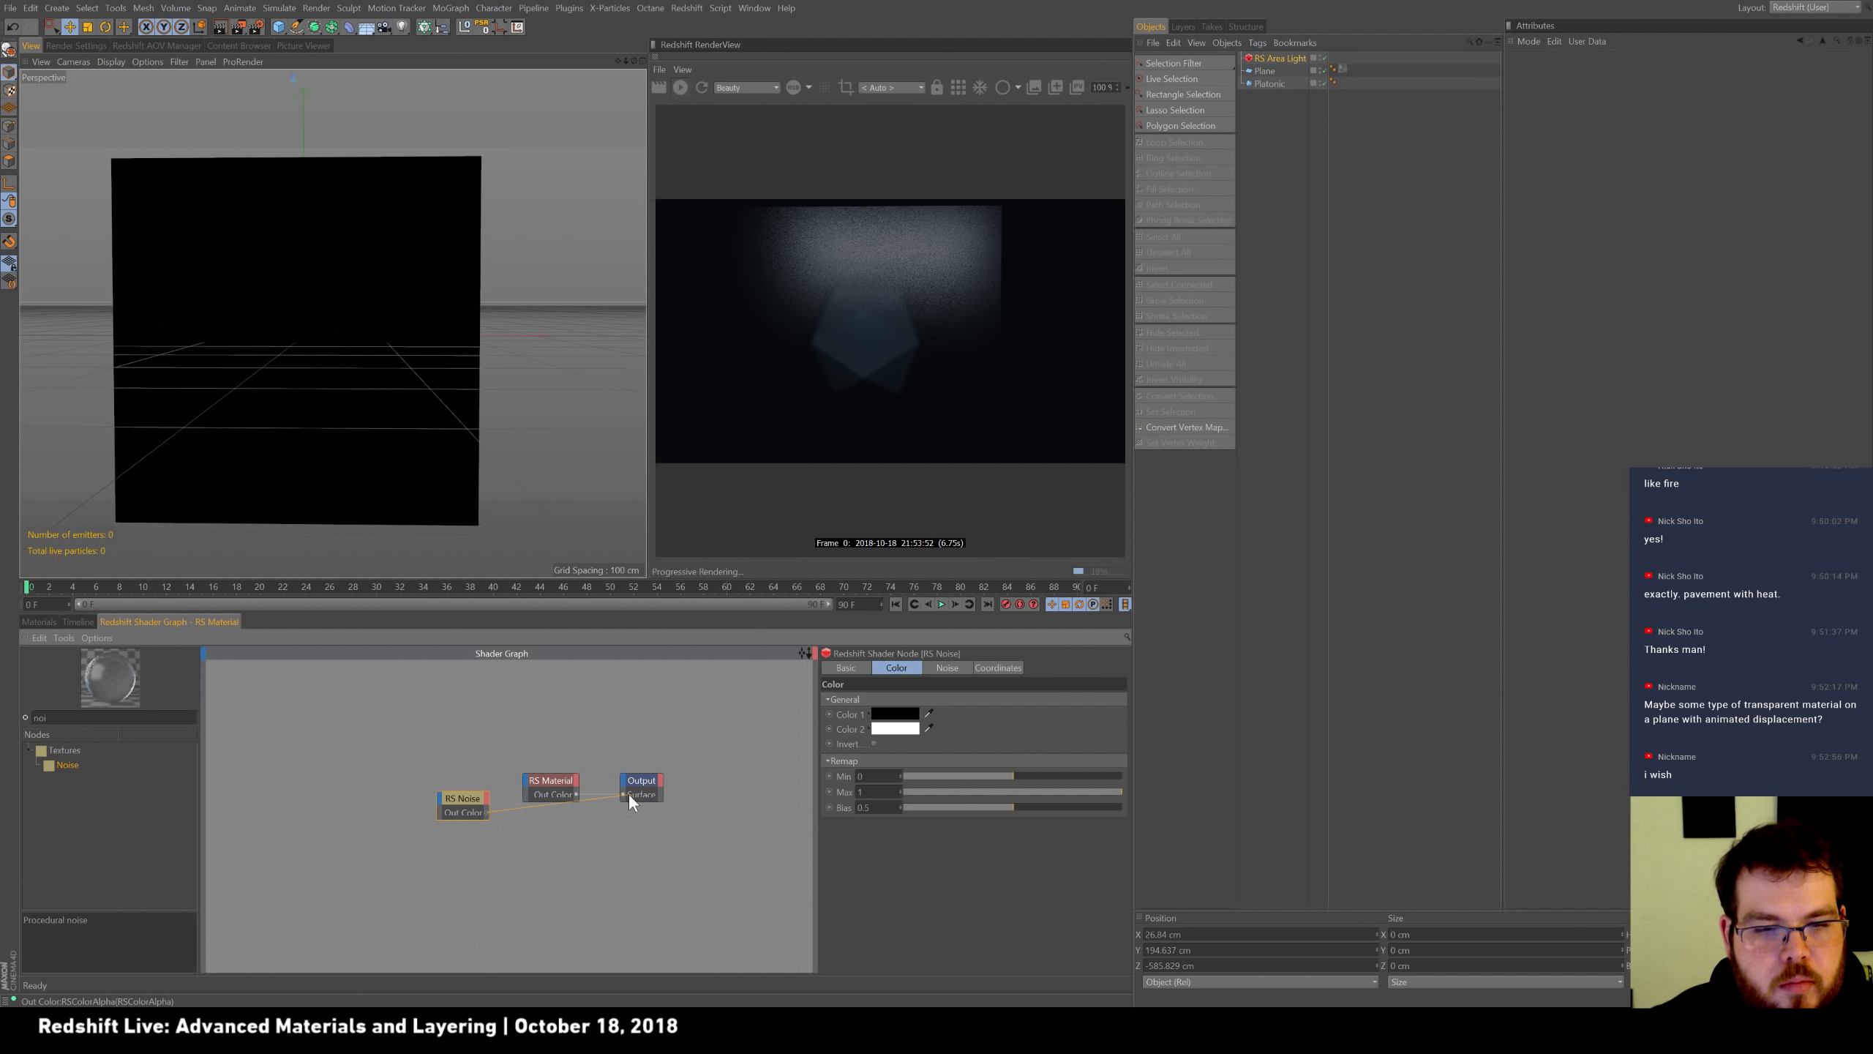
{"action": "left_click_drag", "start_coordinate": [623, 792], "coordinate": [624, 794]}
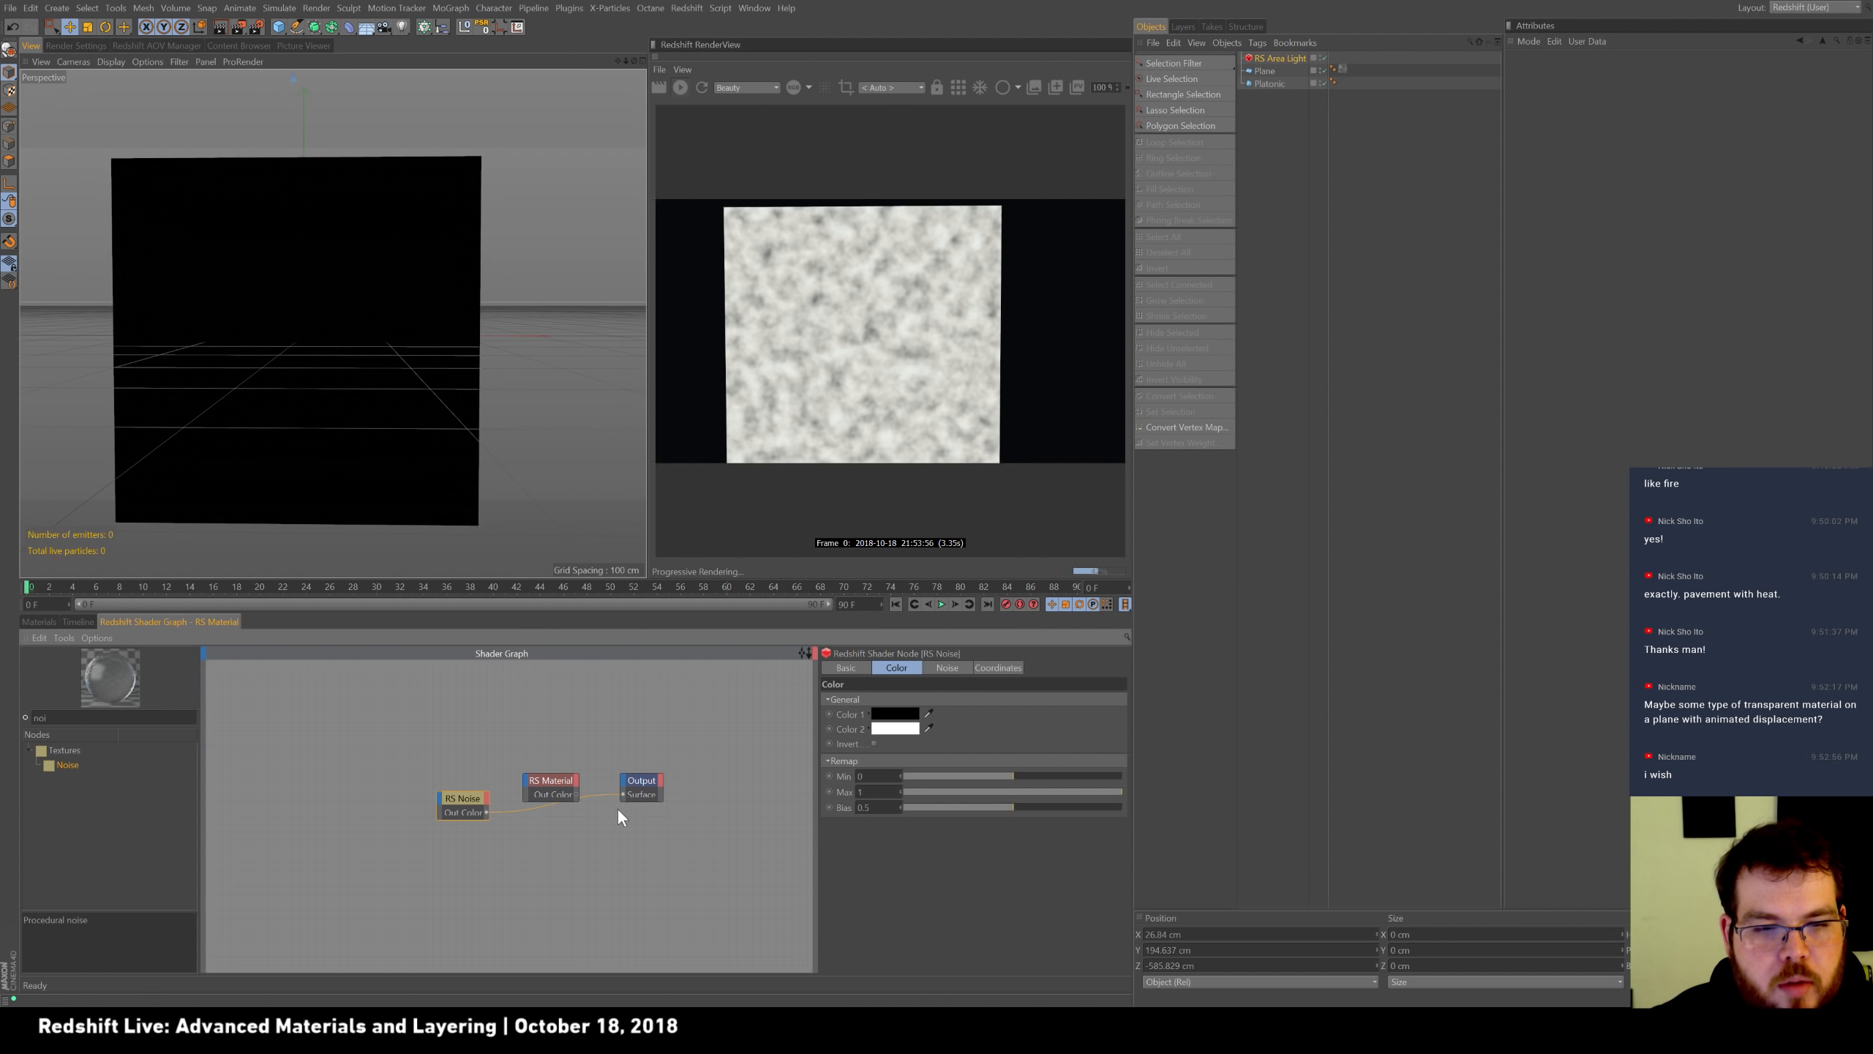
Set the noise to Turbulence with complexity 4, amplitude gain 2.28, frequency scale 1.51, distortion 2.71 and distortion scale 2.48.
{"action": "left_click", "coordinate": [945, 667]}
{"action": "left_click", "coordinate": [928, 712]}
{"action": "left_click", "coordinate": [931, 739]}
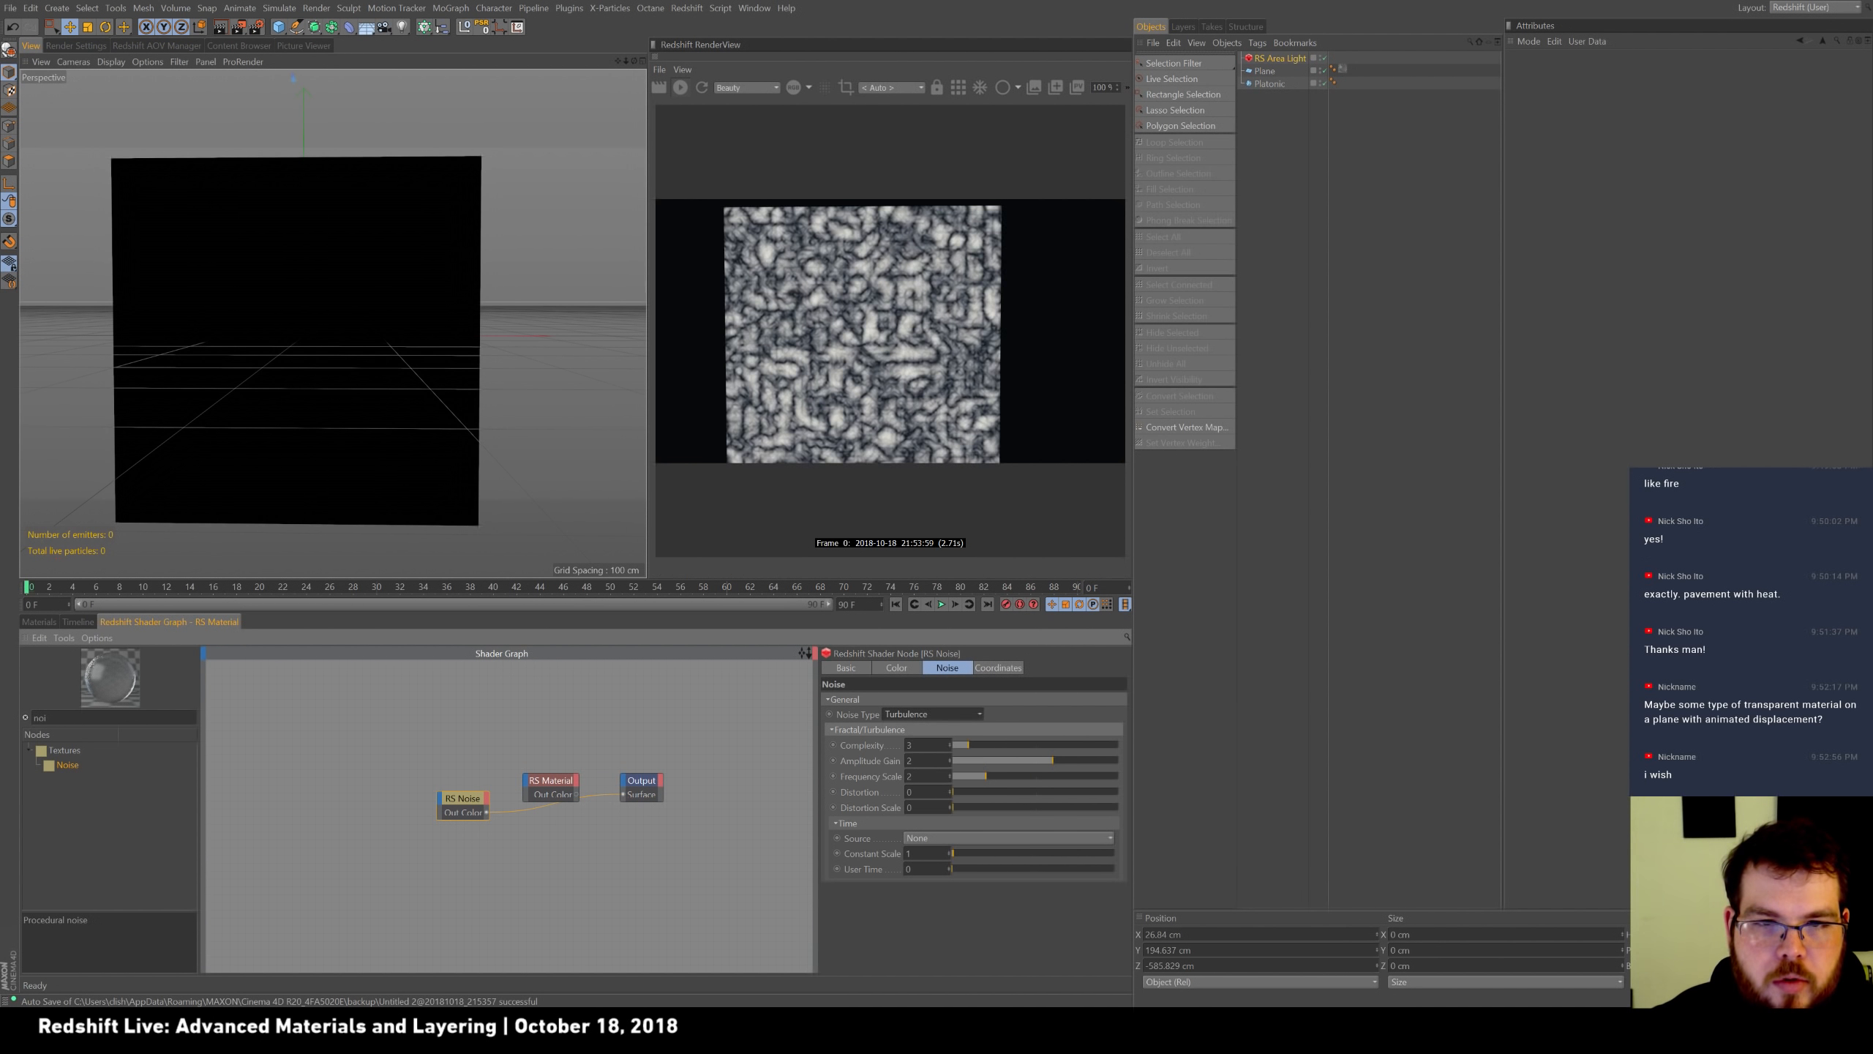
{"action": "left_click_drag", "start_coordinate": [963, 747], "coordinate": [1009, 745]}
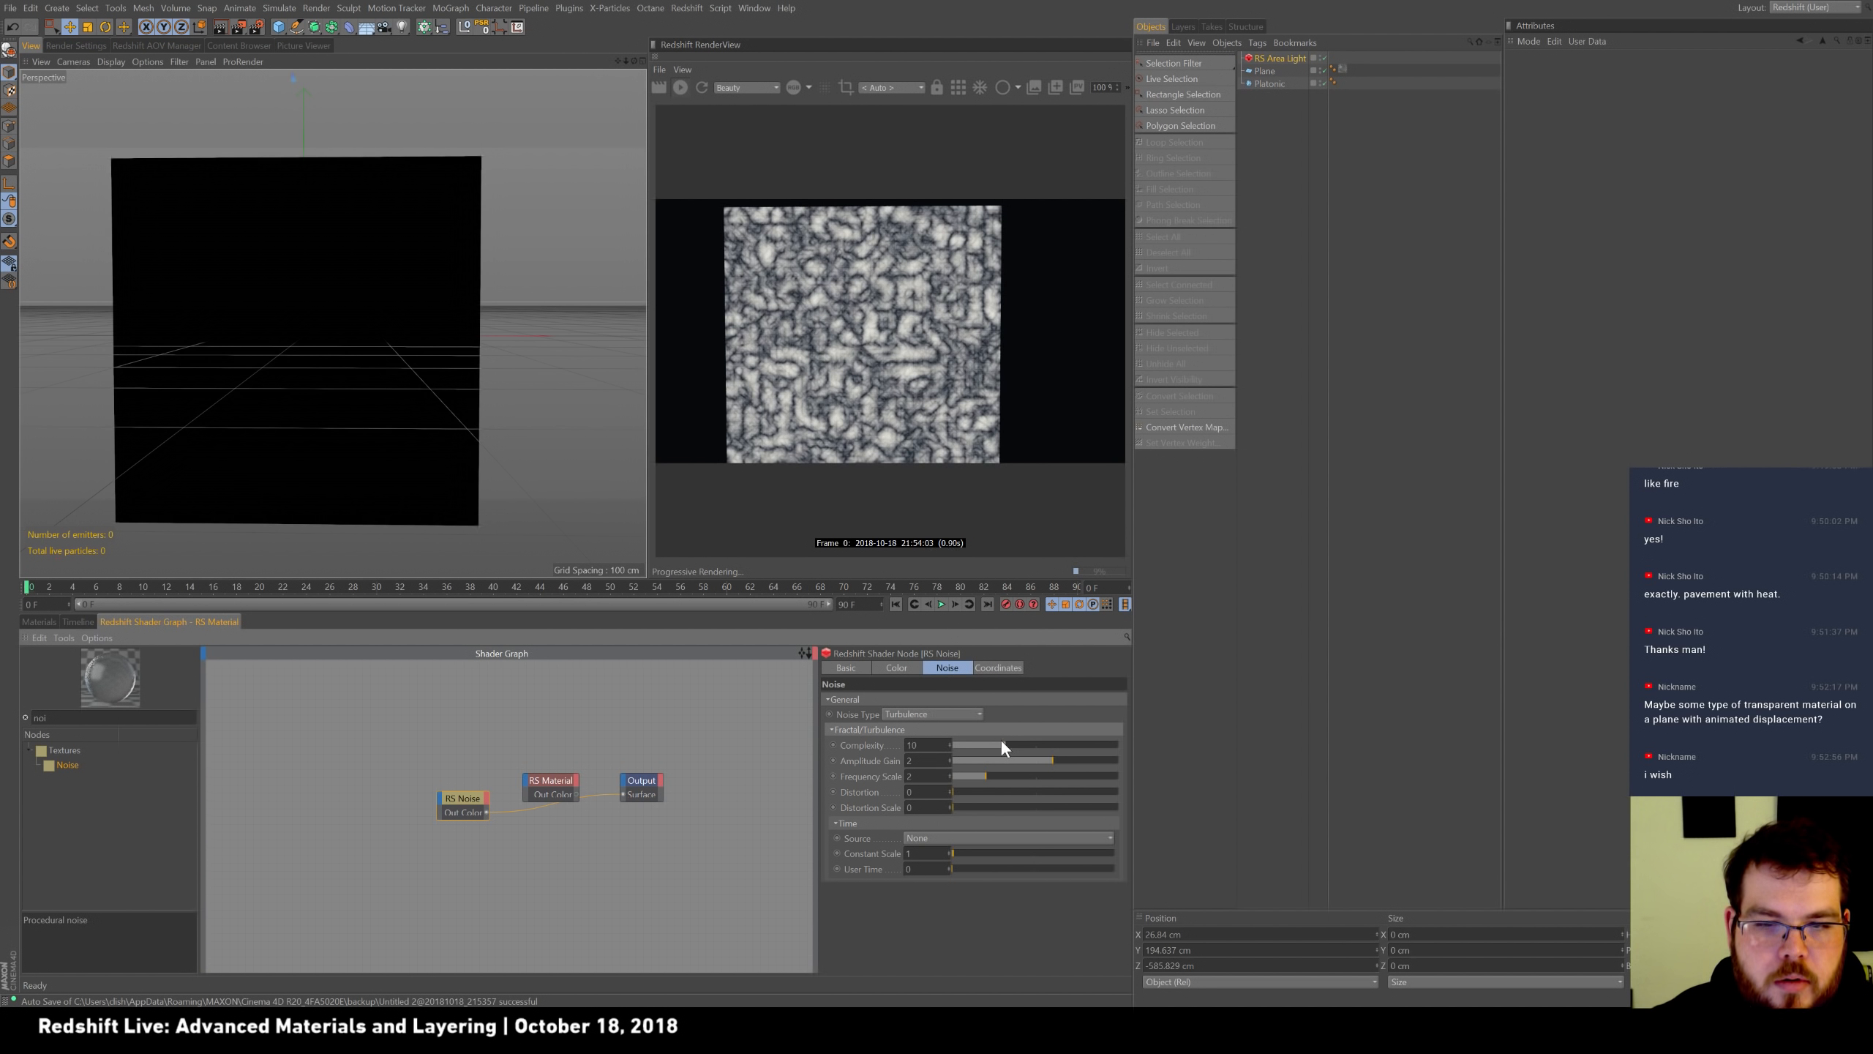
{"action": "mouse_move", "coordinate": [1045, 757]}
{"action": "left_mouse_down"}
{"action": "mouse_move", "coordinate": [1074, 762]}
{"action": "mouse_move", "coordinate": [1045, 762]}
{"action": "left_mouse_up"}
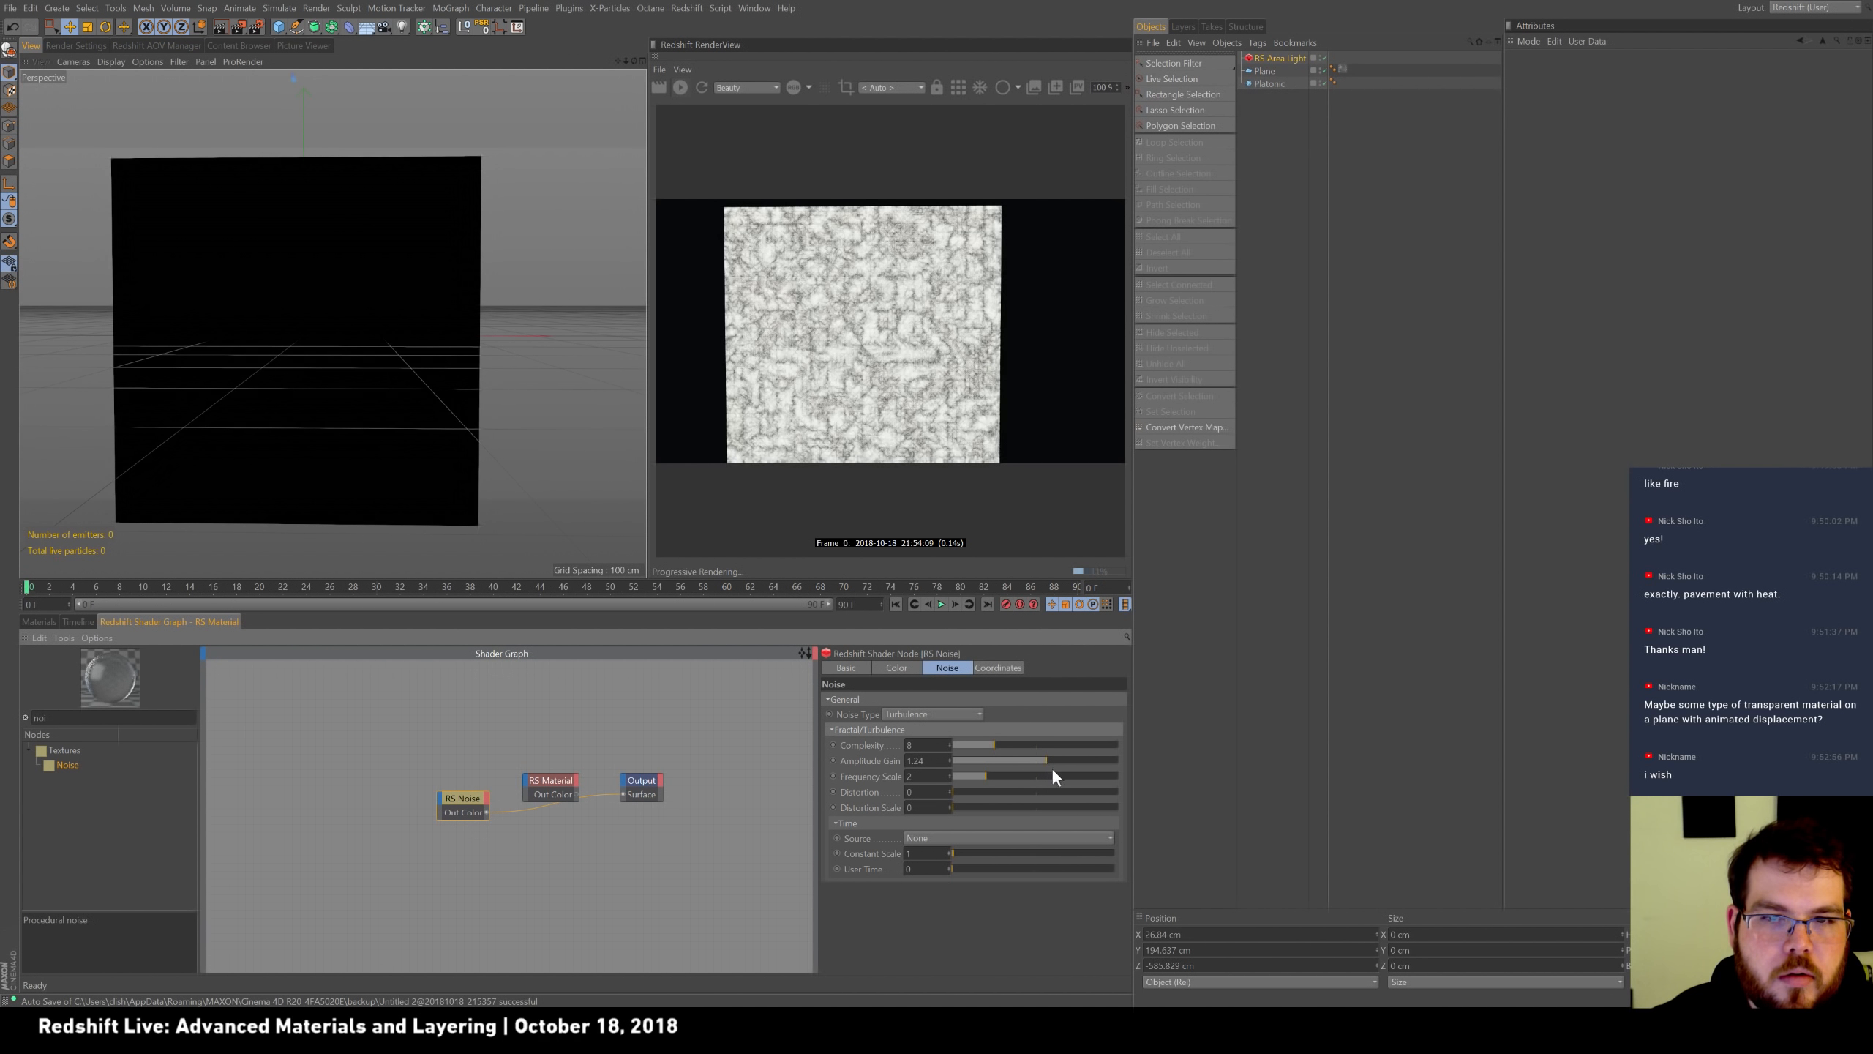
{"action": "left_click_drag", "start_coordinate": [1028, 776], "coordinate": [978, 780]}
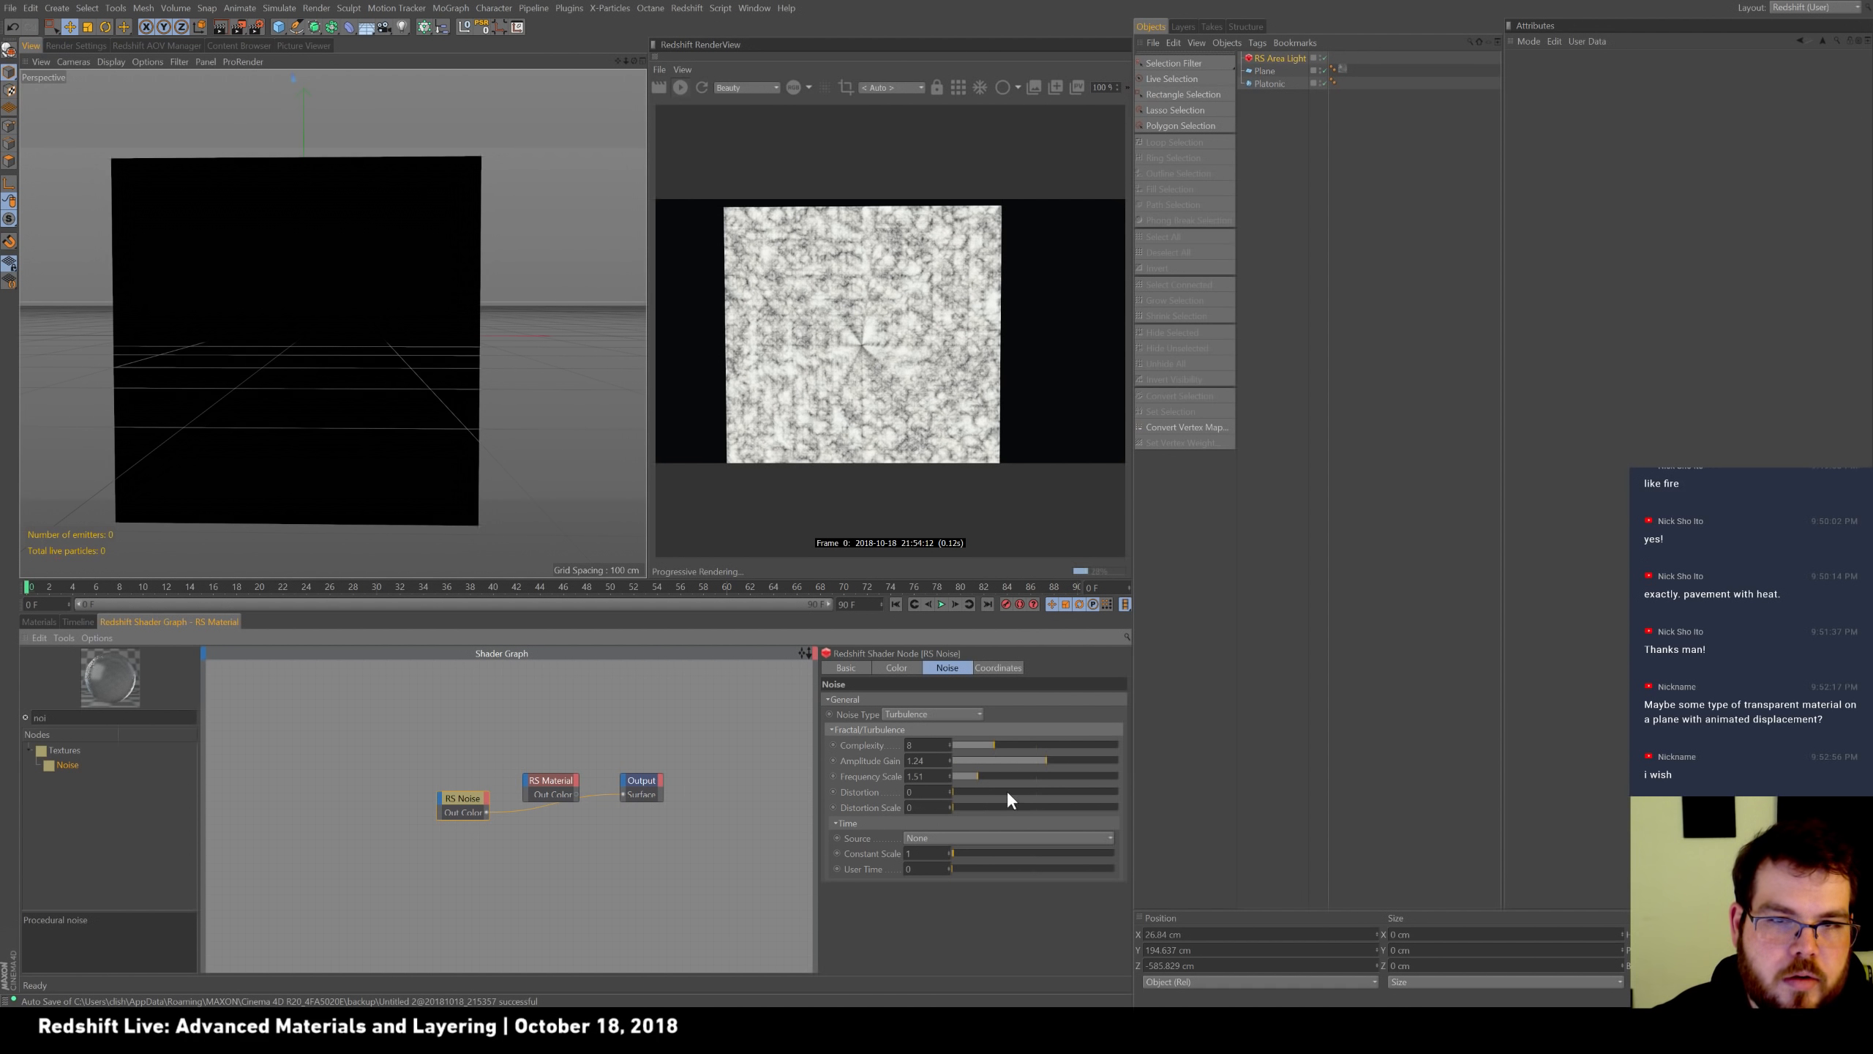
{"action": "mouse_move", "coordinate": [976, 791]}
{"action": "left_mouse_down"}
{"action": "mouse_move", "coordinate": [1006, 804]}
{"action": "mouse_move", "coordinate": [992, 808]}
{"action": "left_mouse_up"}
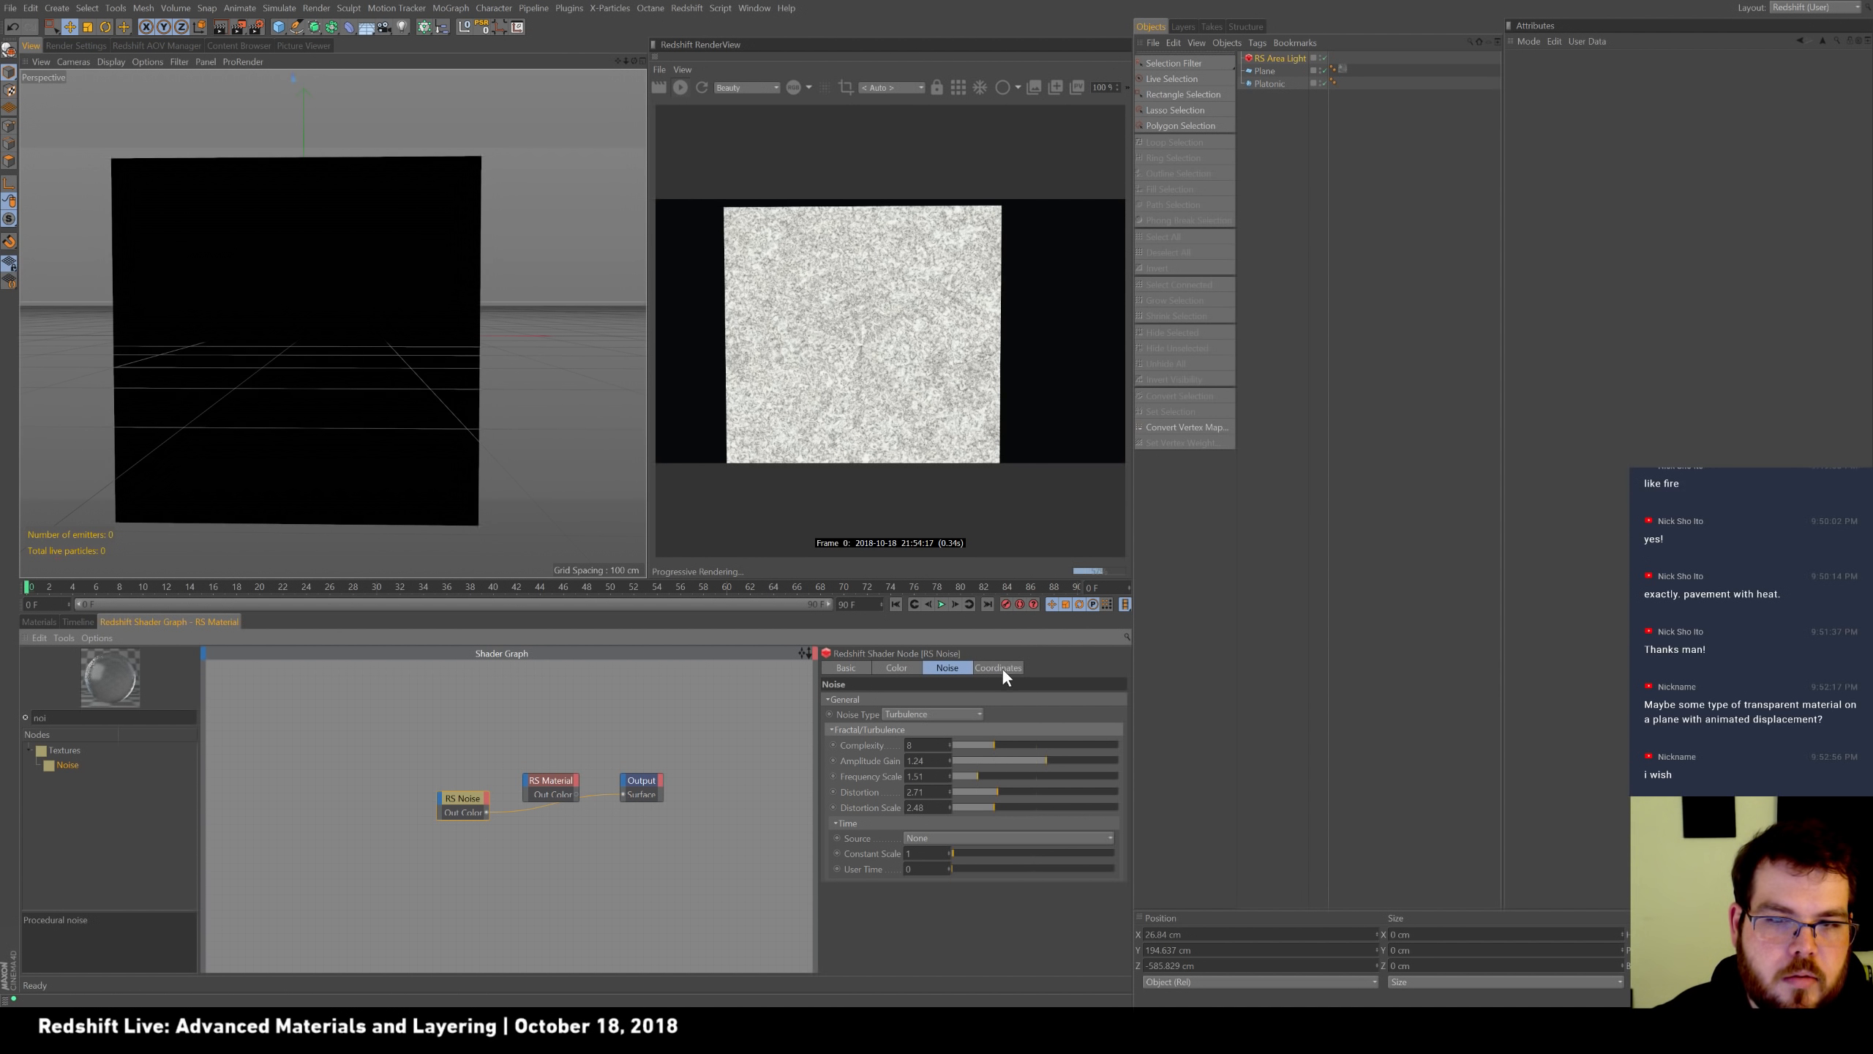
{"action": "left_click_drag", "start_coordinate": [994, 744], "coordinate": [975, 744]}
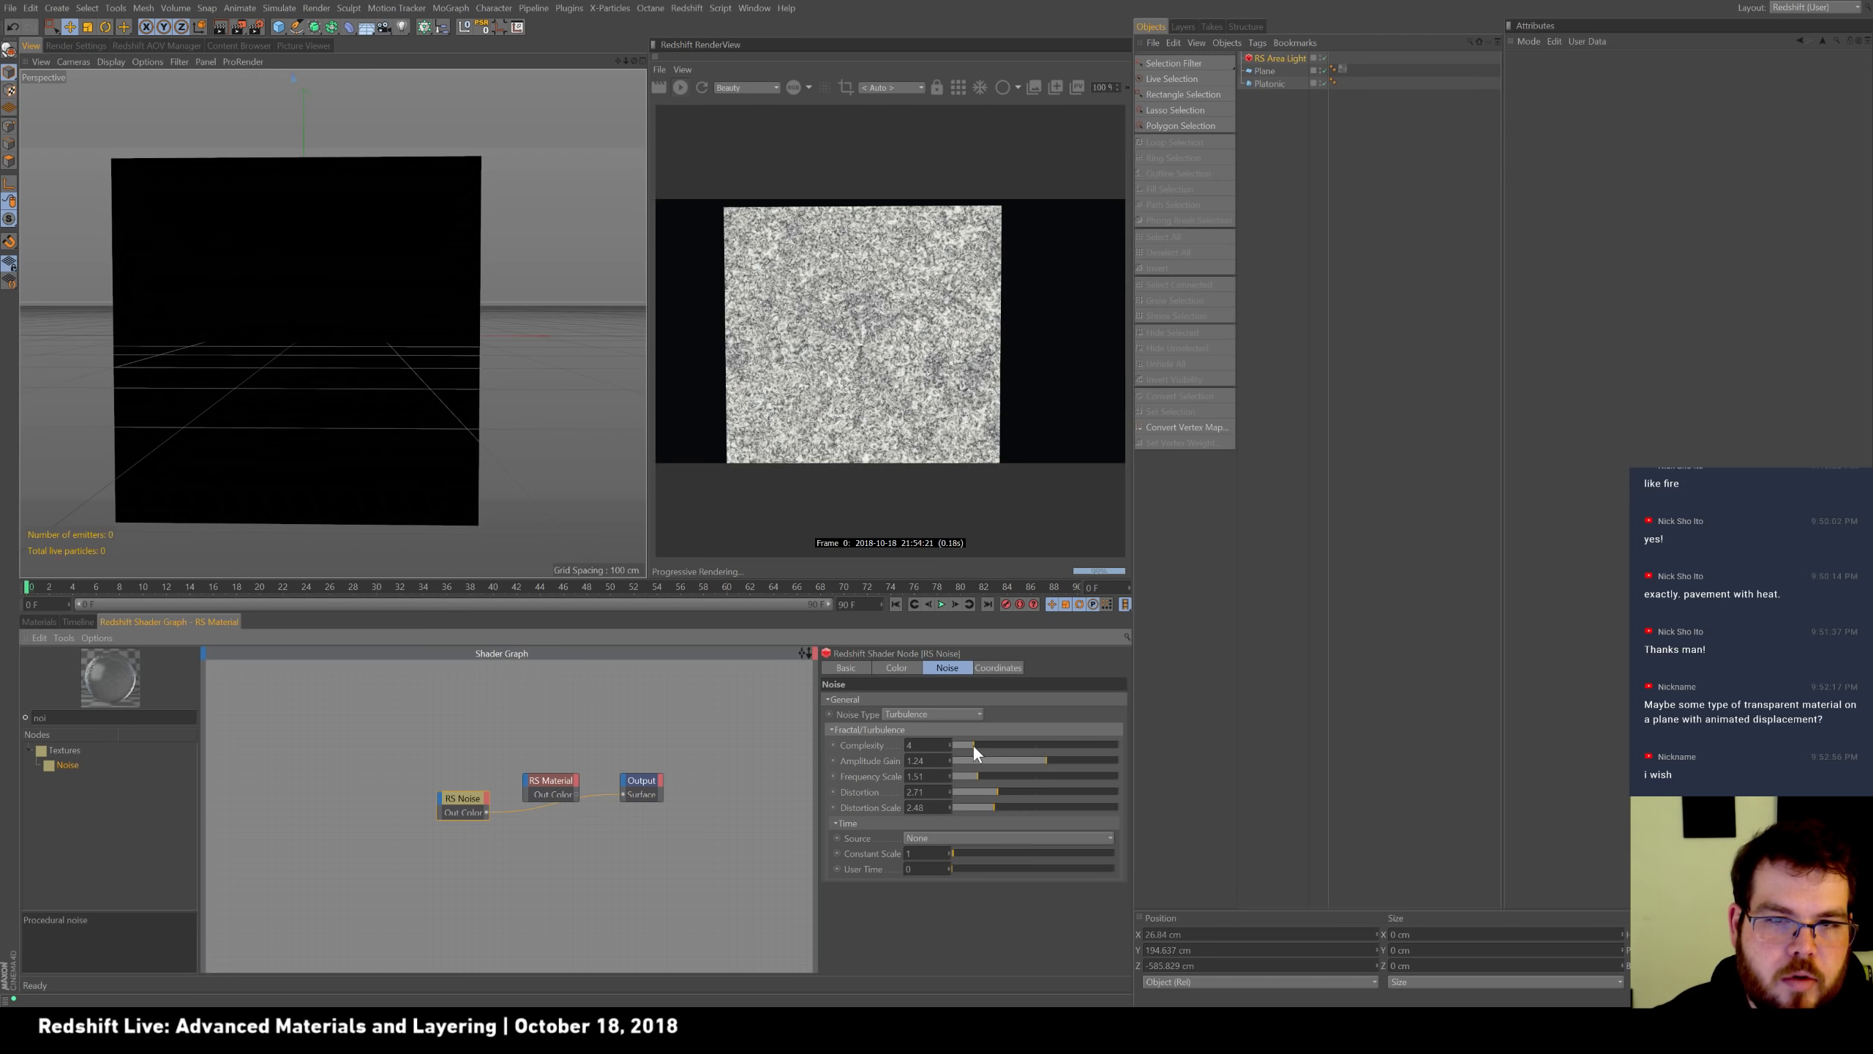
{"action": "left_click_drag", "start_coordinate": [1042, 762], "coordinate": [1054, 762]}
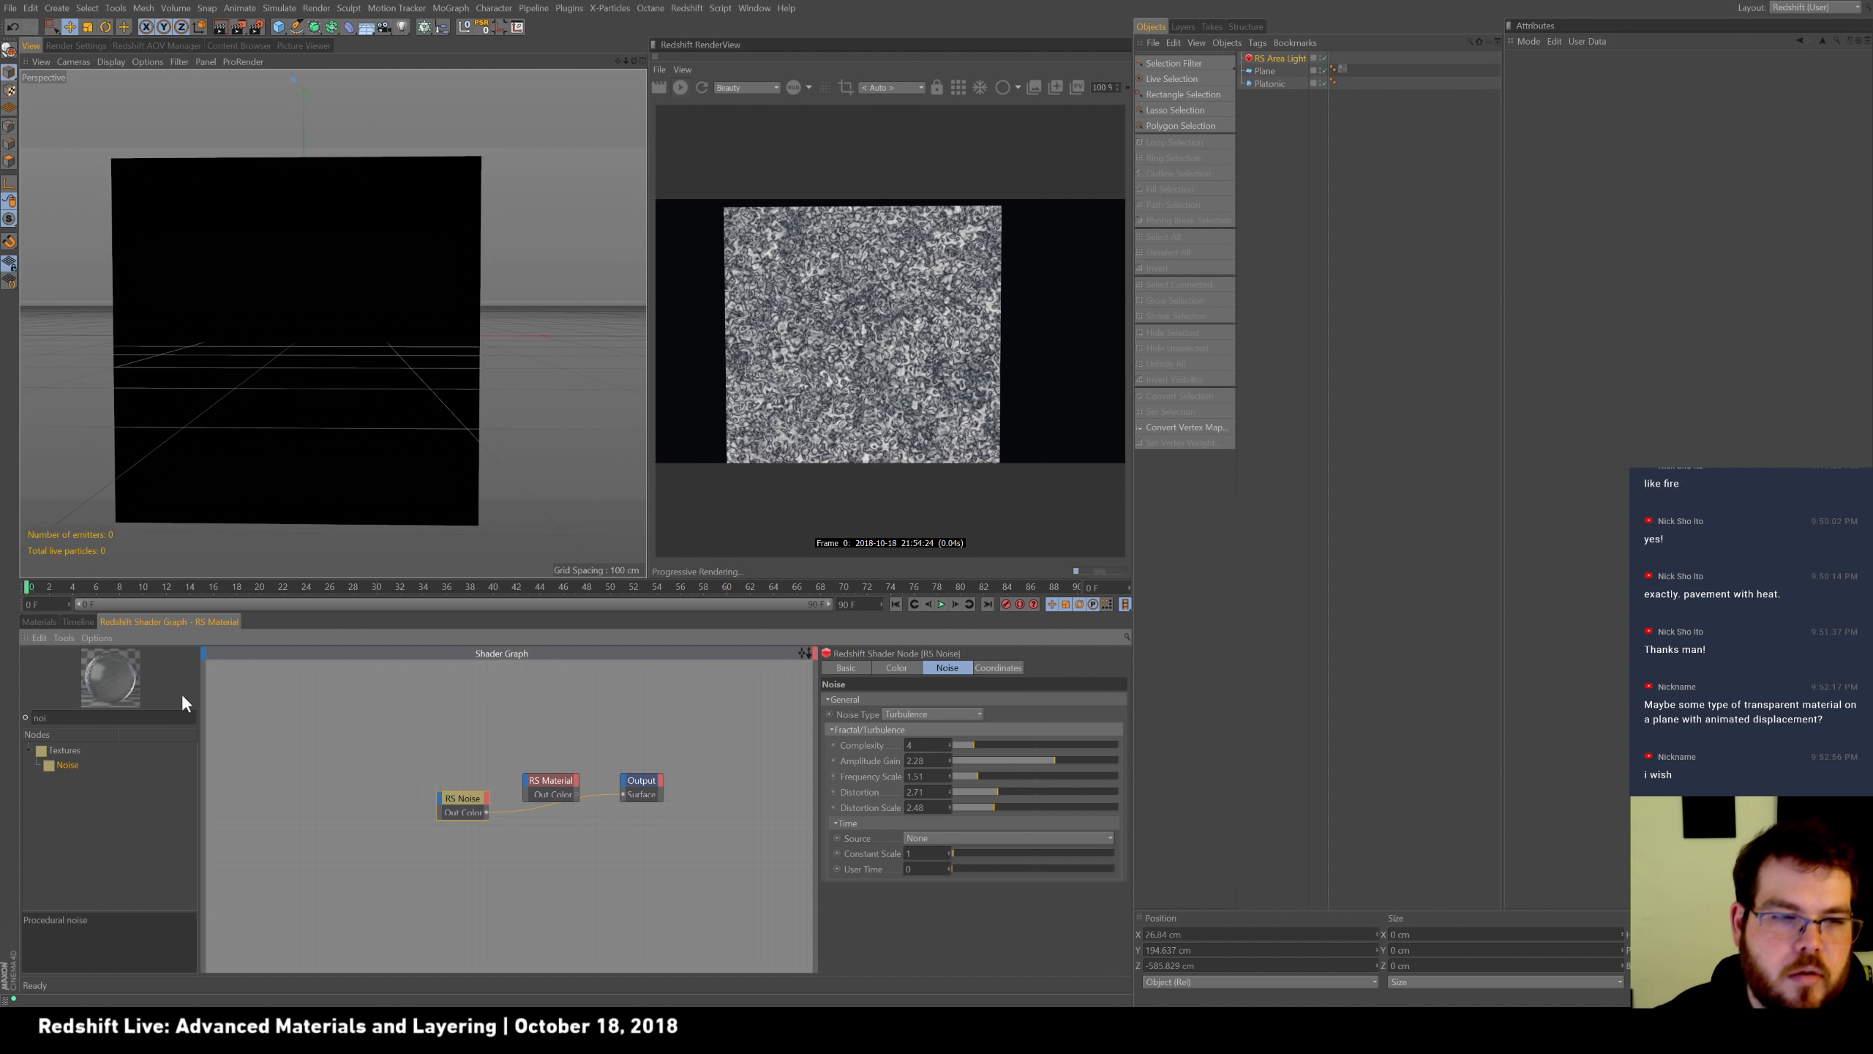
Connect the noise to the RS Material's Refl Roughness, reconnect the material to the Output's Surface, and arrange the three nodes in a row.
{"action": "left_click_drag", "start_coordinate": [488, 811], "coordinate": [530, 780]}
{"action": "mouse_move", "coordinate": [660, 821]}
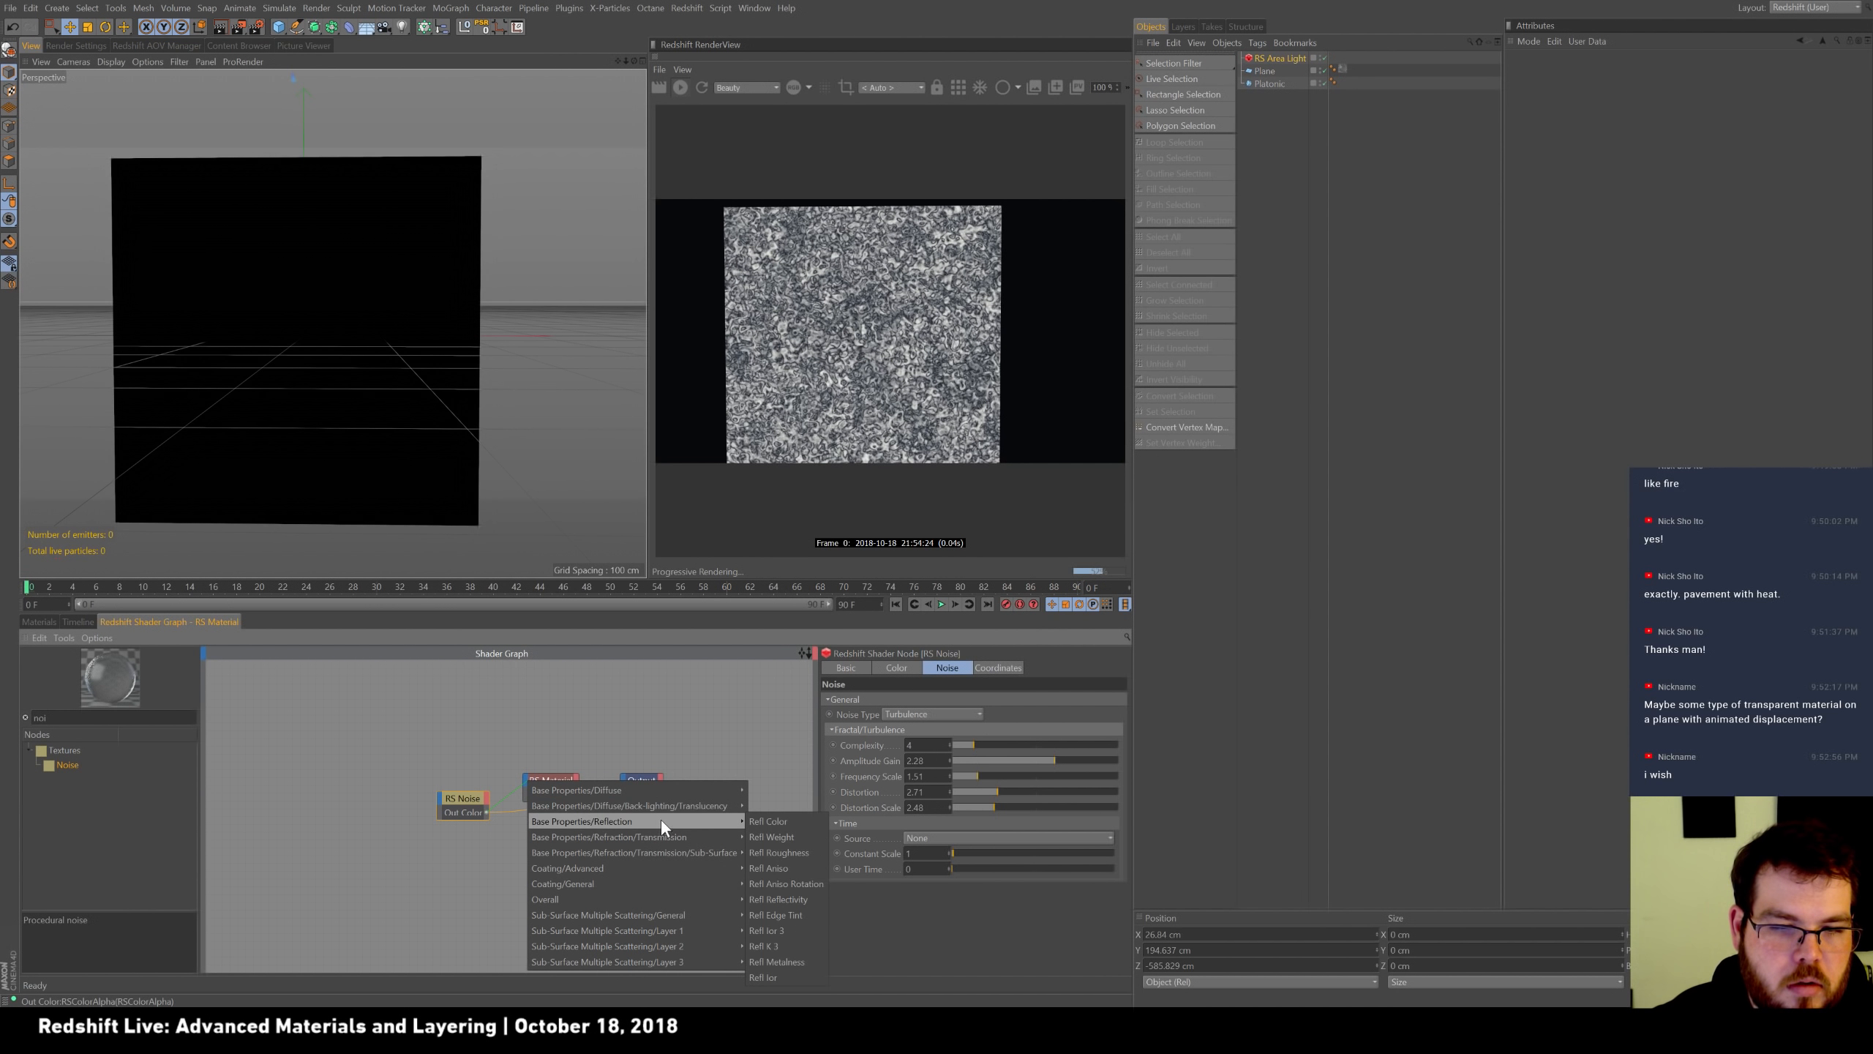
{"action": "left_click", "coordinate": [800, 852]}
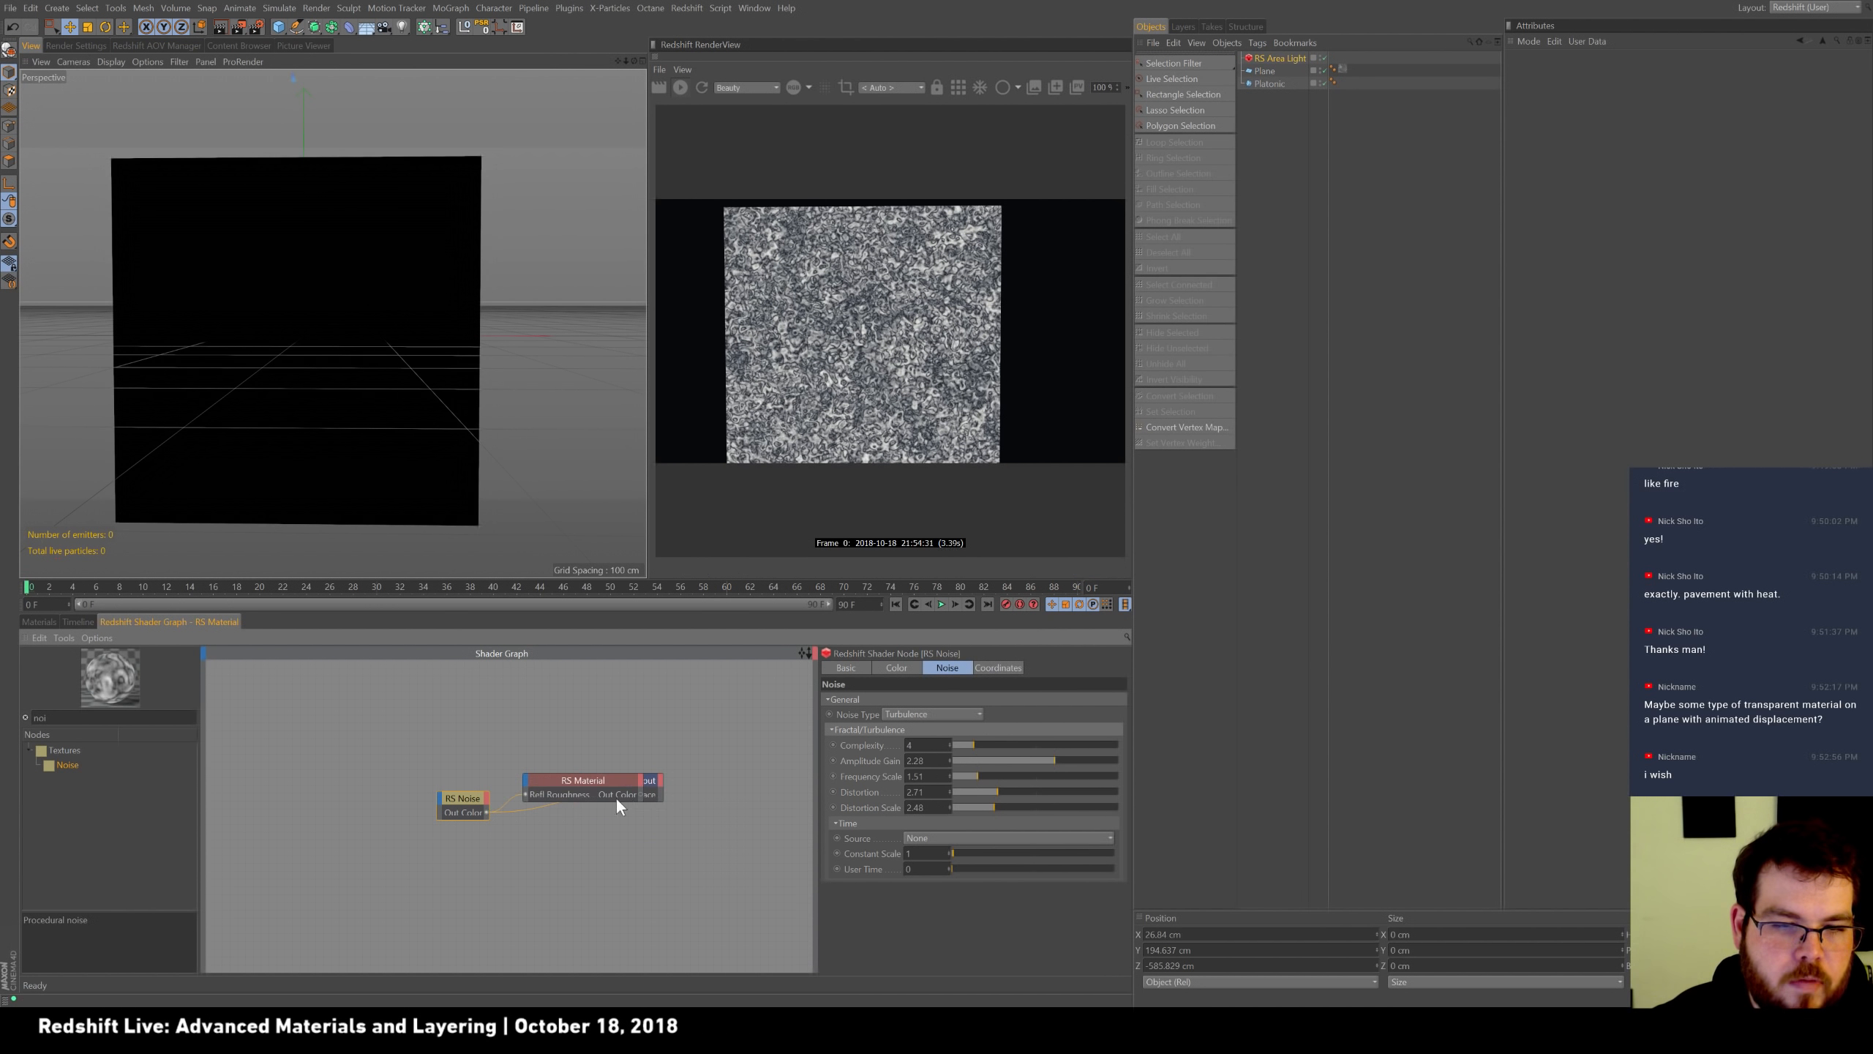
{"action": "left_click_drag", "start_coordinate": [610, 779], "coordinate": [595, 764]}
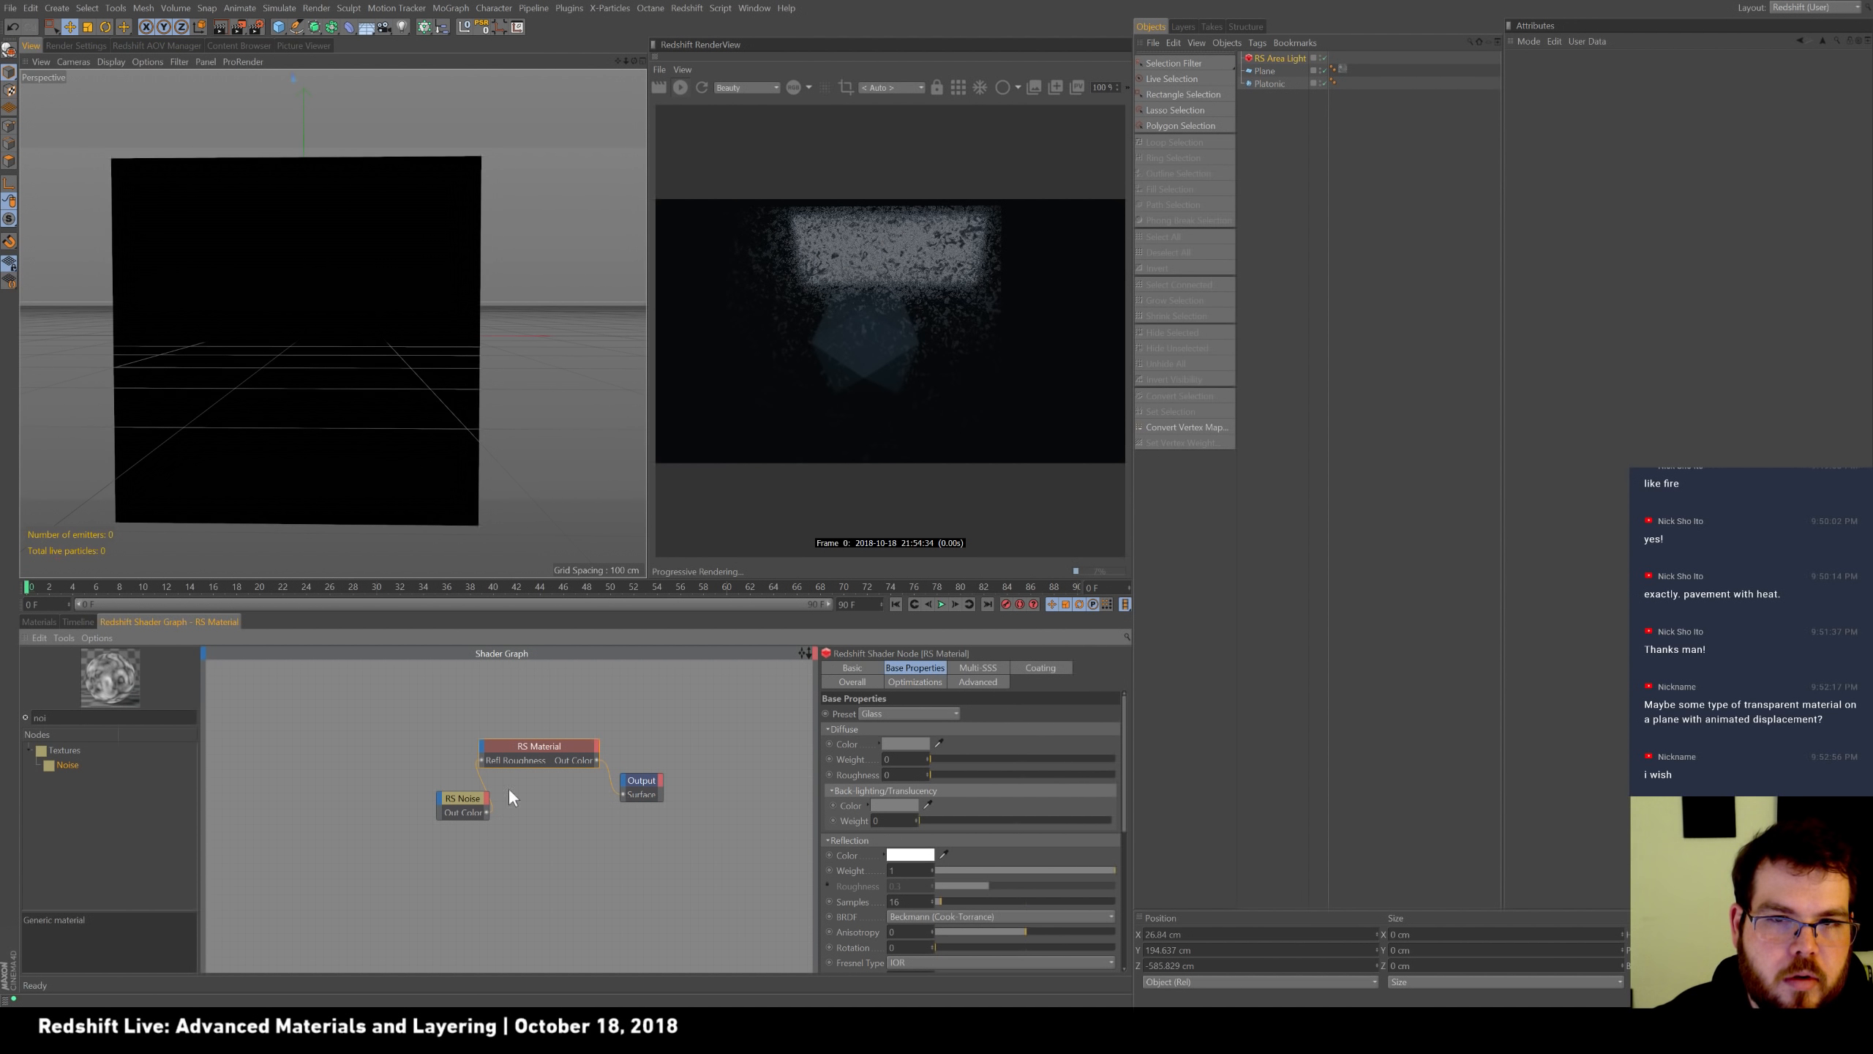
{"action": "left_click_drag", "start_coordinate": [465, 794], "coordinate": [383, 770]}
{"action": "left_click_drag", "start_coordinate": [538, 743], "coordinate": [501, 775]}
{"action": "left_click_drag", "start_coordinate": [382, 768], "coordinate": [362, 767]}
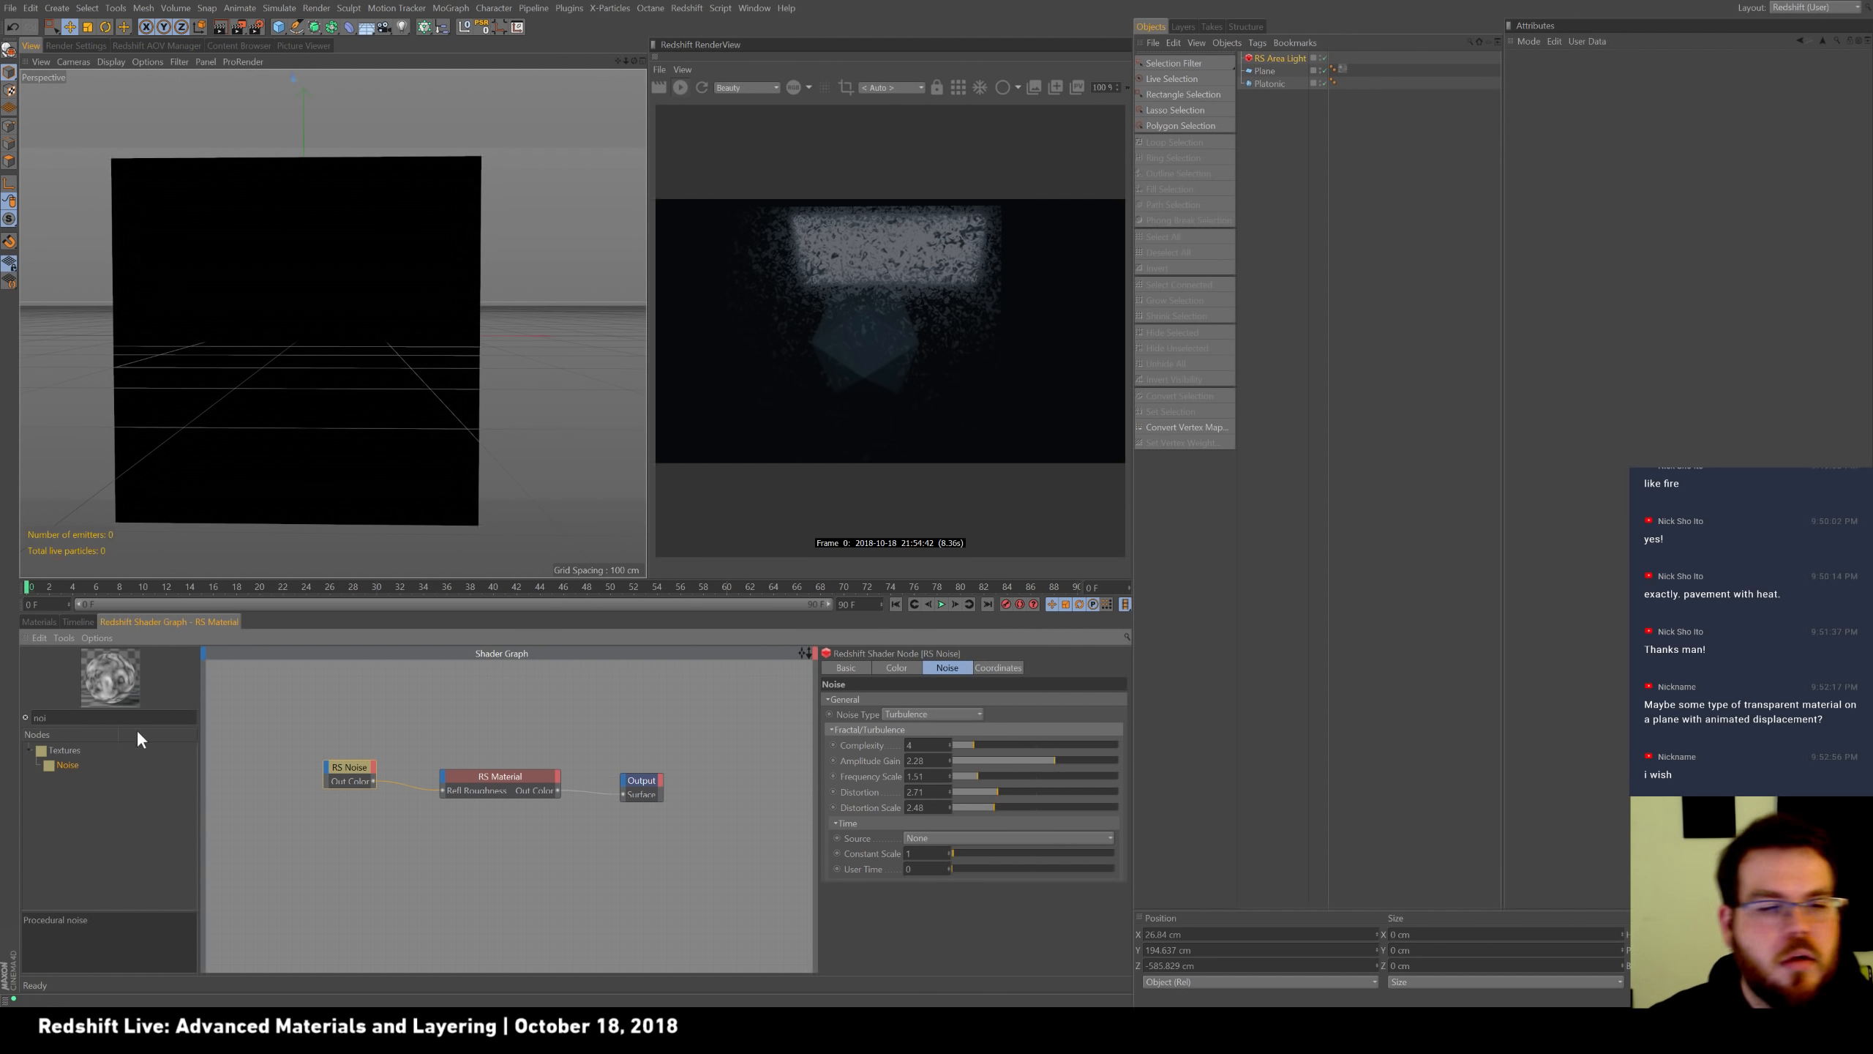
Add a Ramp texture node to the graph below the Noise node.
{"action": "left_click_drag", "start_coordinate": [110, 718], "coordinate": [0, 693]}
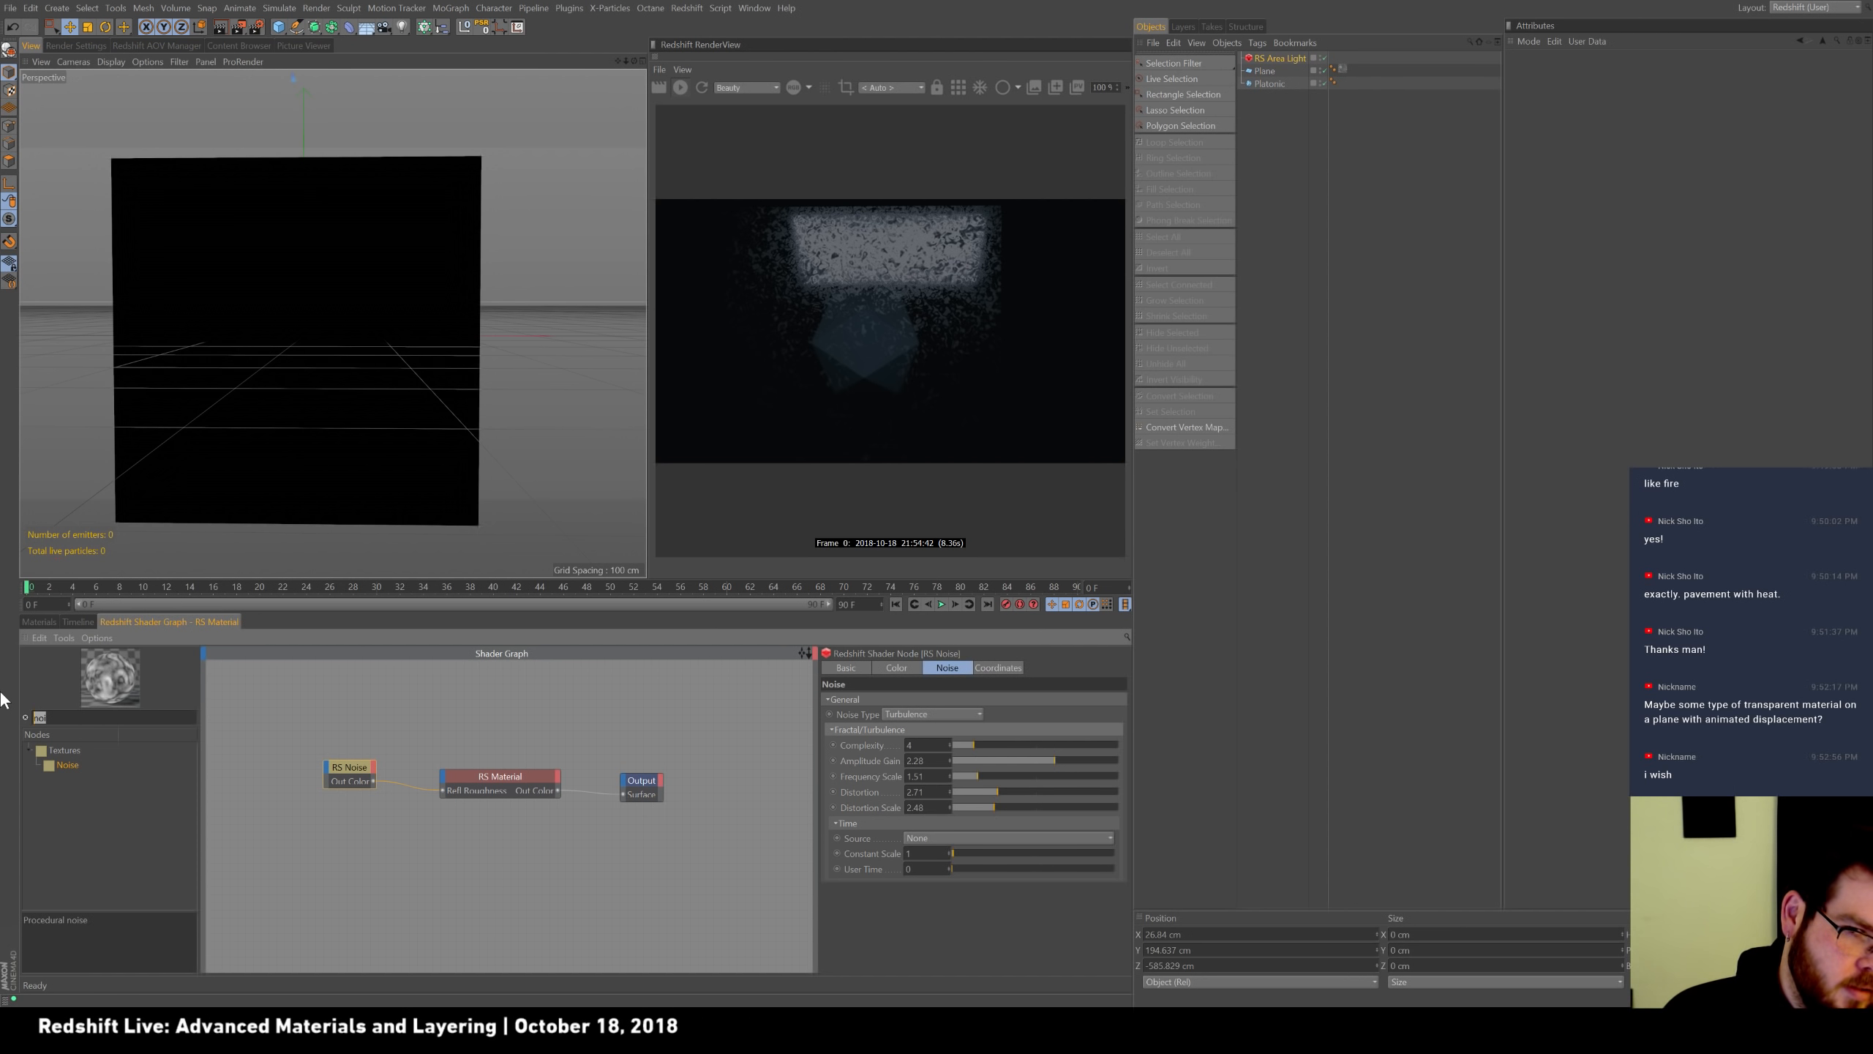
{"action": "type", "text": "ramp"}
{"action": "left_click_drag", "start_coordinate": [76, 758], "coordinate": [326, 830]}
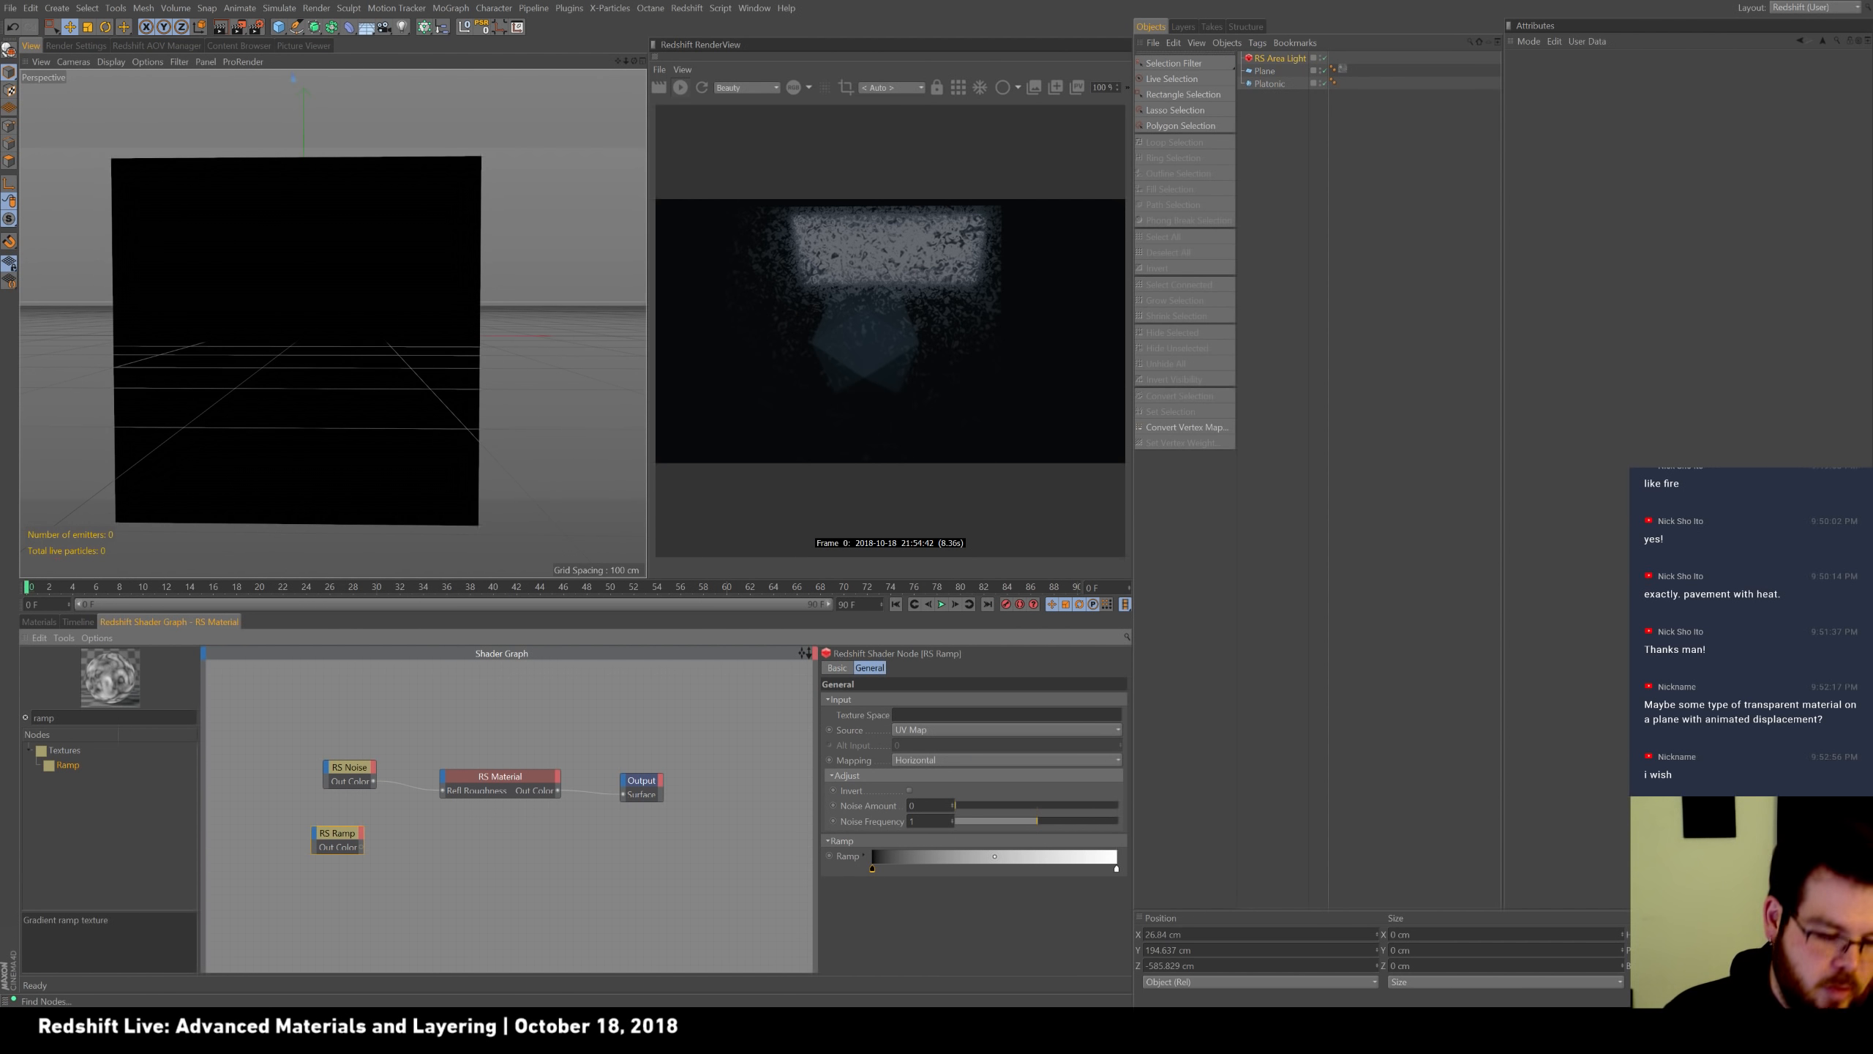
Add a Color Composite node above the Noise node and connect the Ramp's color to the Output's Surface for preview.
{"action": "double_click", "coordinate": [44, 718]}
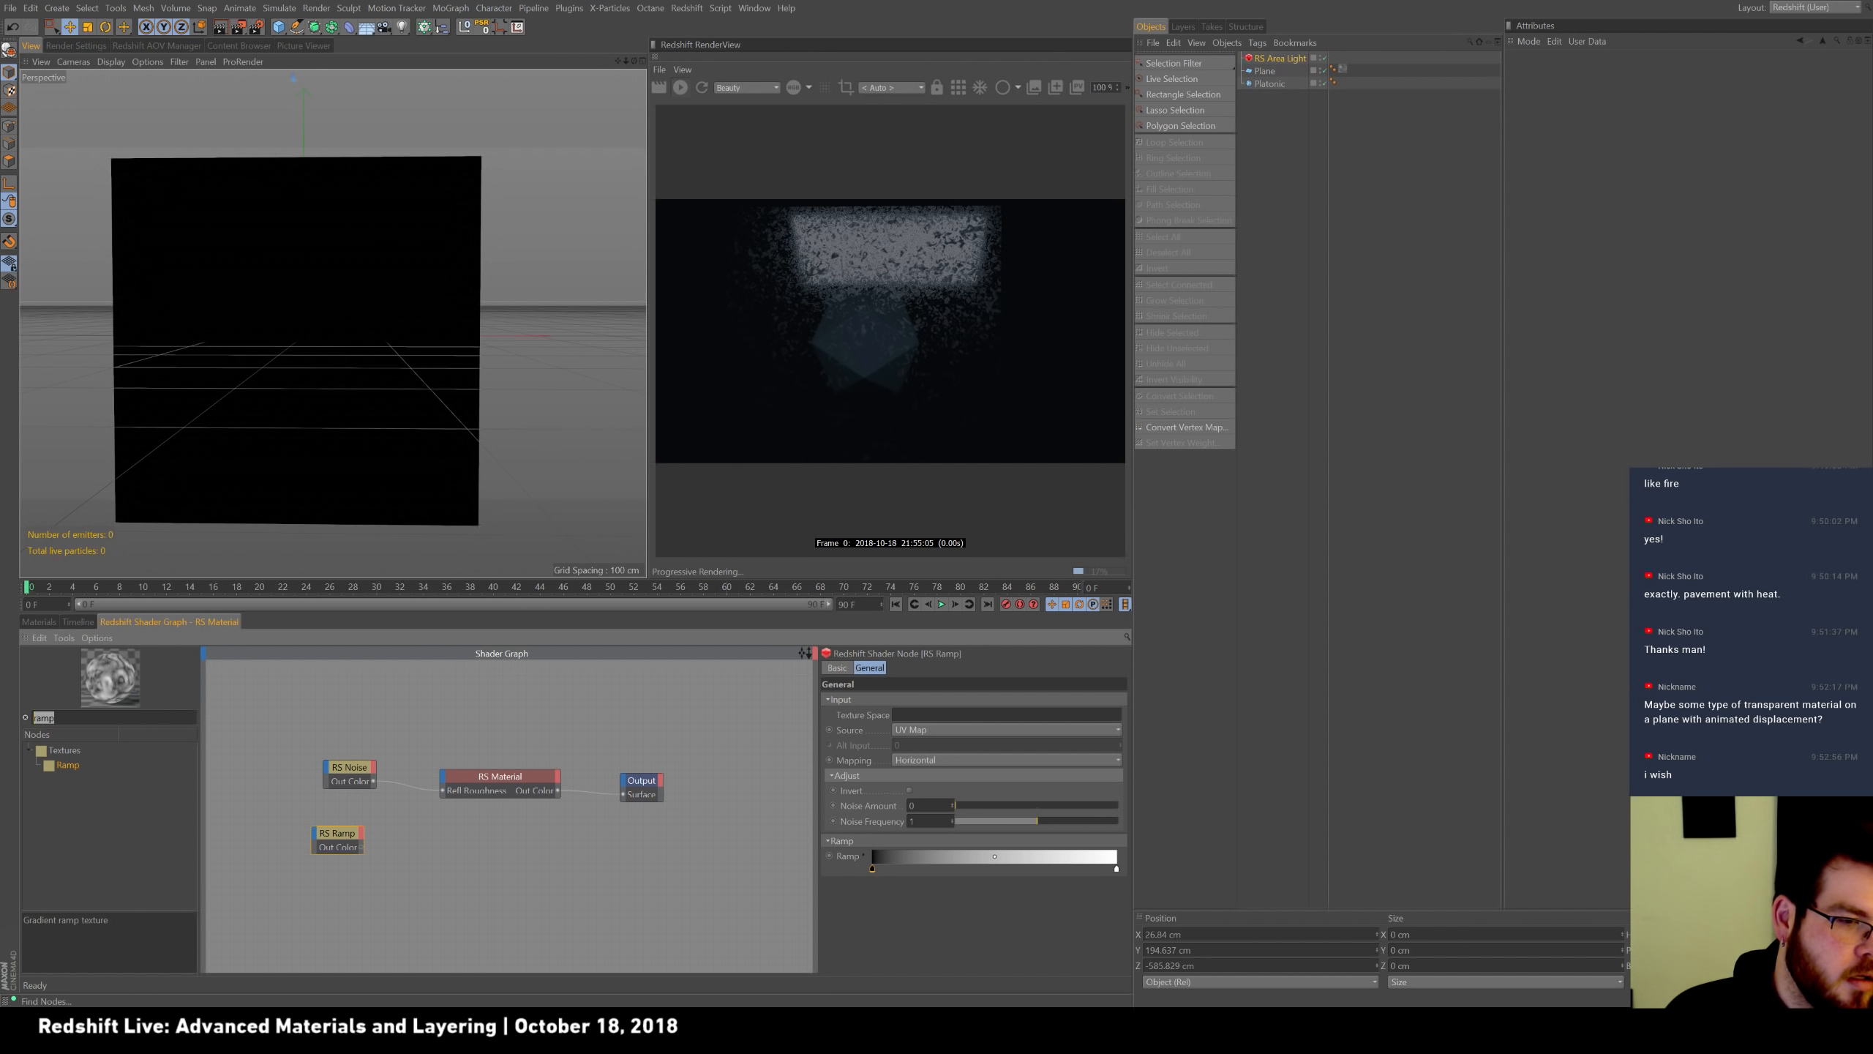
{"action": "type", "text": "comp"}
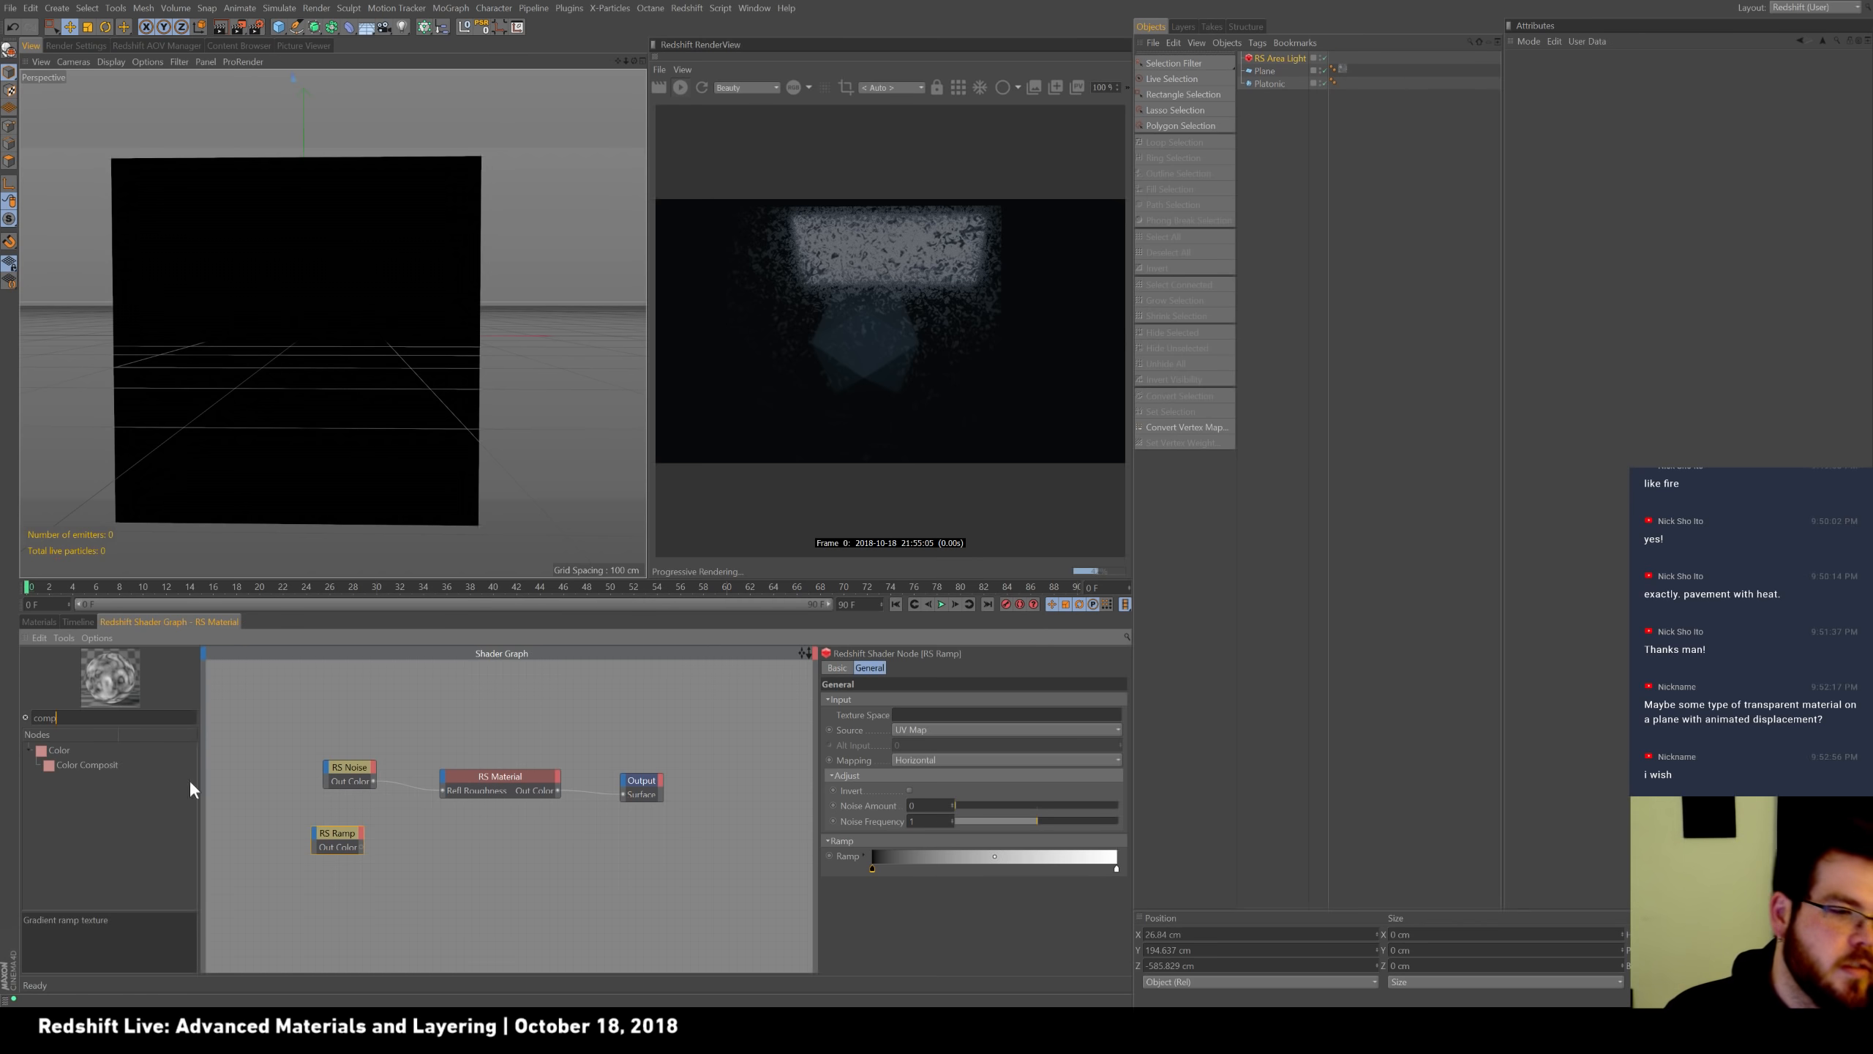
{"action": "left_click_drag", "start_coordinate": [79, 764], "coordinate": [360, 693]}
{"action": "left_click", "coordinate": [363, 846]}
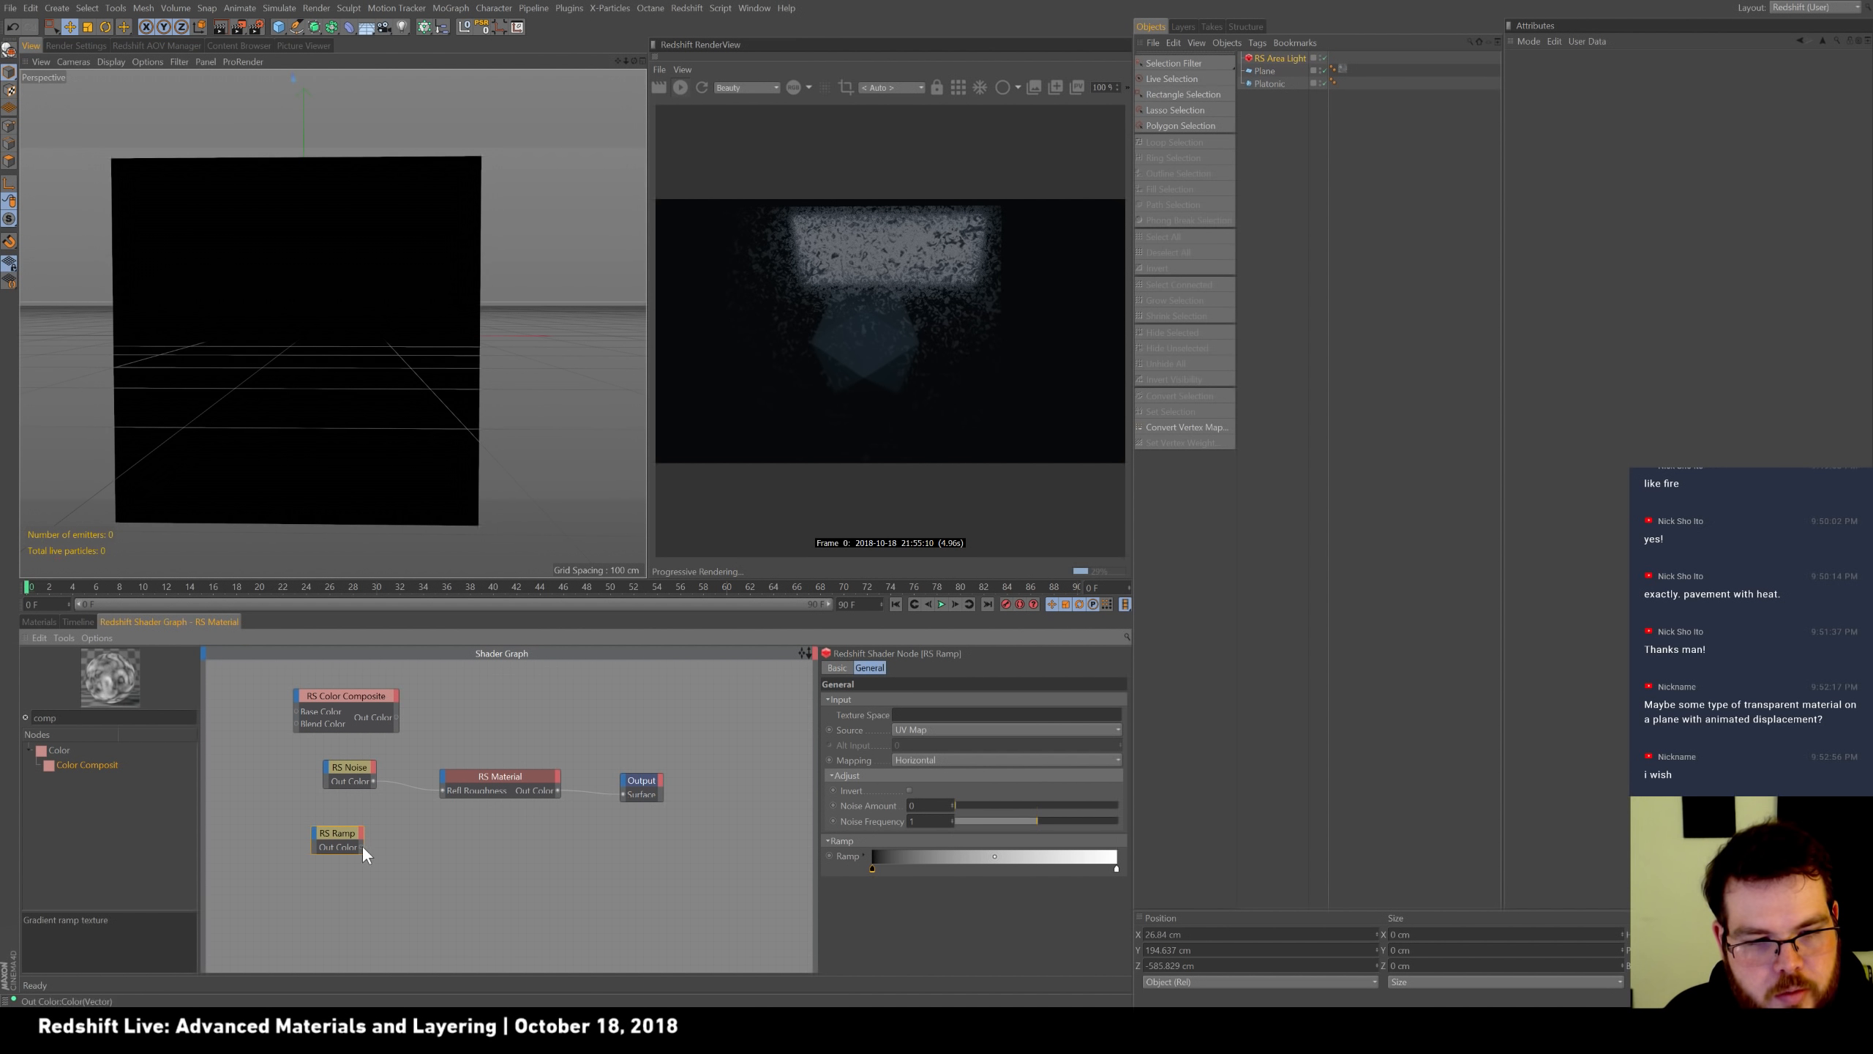
{"action": "left_click_drag", "start_coordinate": [624, 794], "coordinate": [624, 794]}
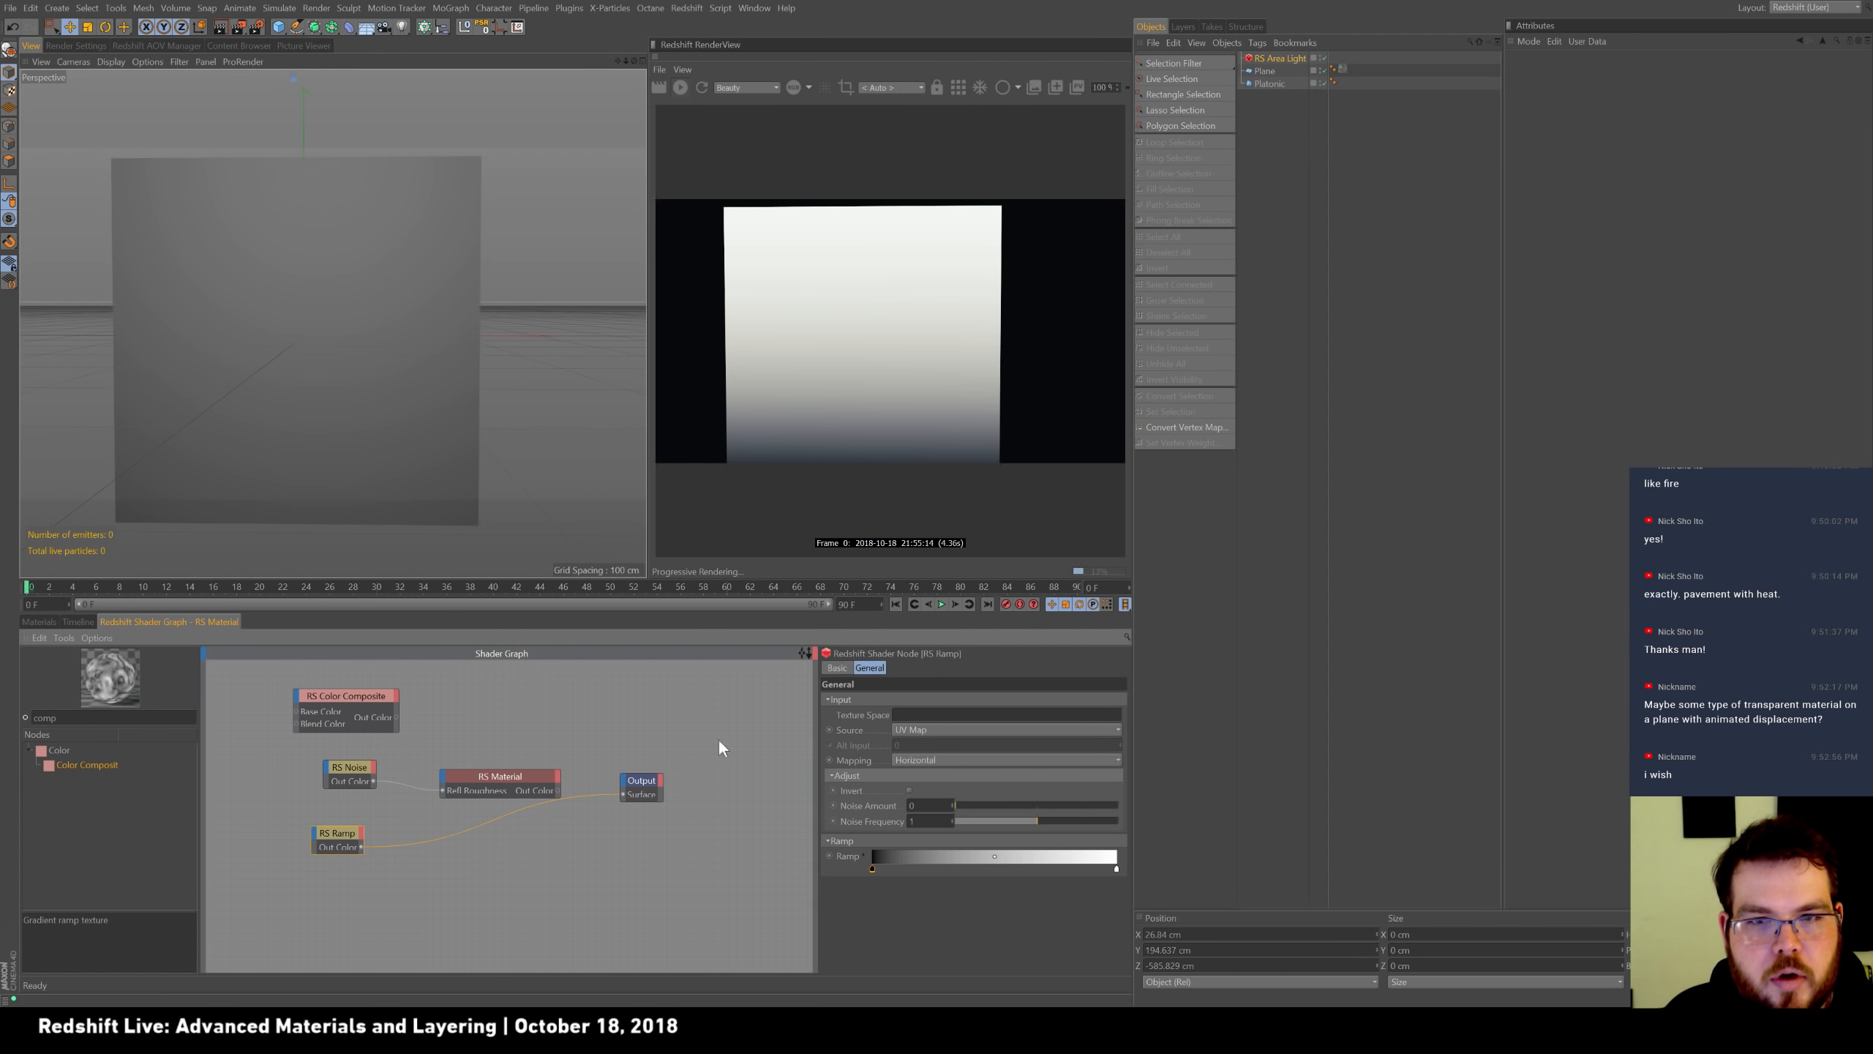
Reshape the Ramp to fade from white at its start to black just past the middle, with the bias pulled toward white.
{"action": "mouse_move", "coordinate": [874, 870]}
{"action": "left_mouse_down"}
{"action": "mouse_move", "coordinate": [1011, 871]}
{"action": "mouse_move", "coordinate": [881, 871]}
{"action": "mouse_move", "coordinate": [874, 896]}
{"action": "left_mouse_up"}
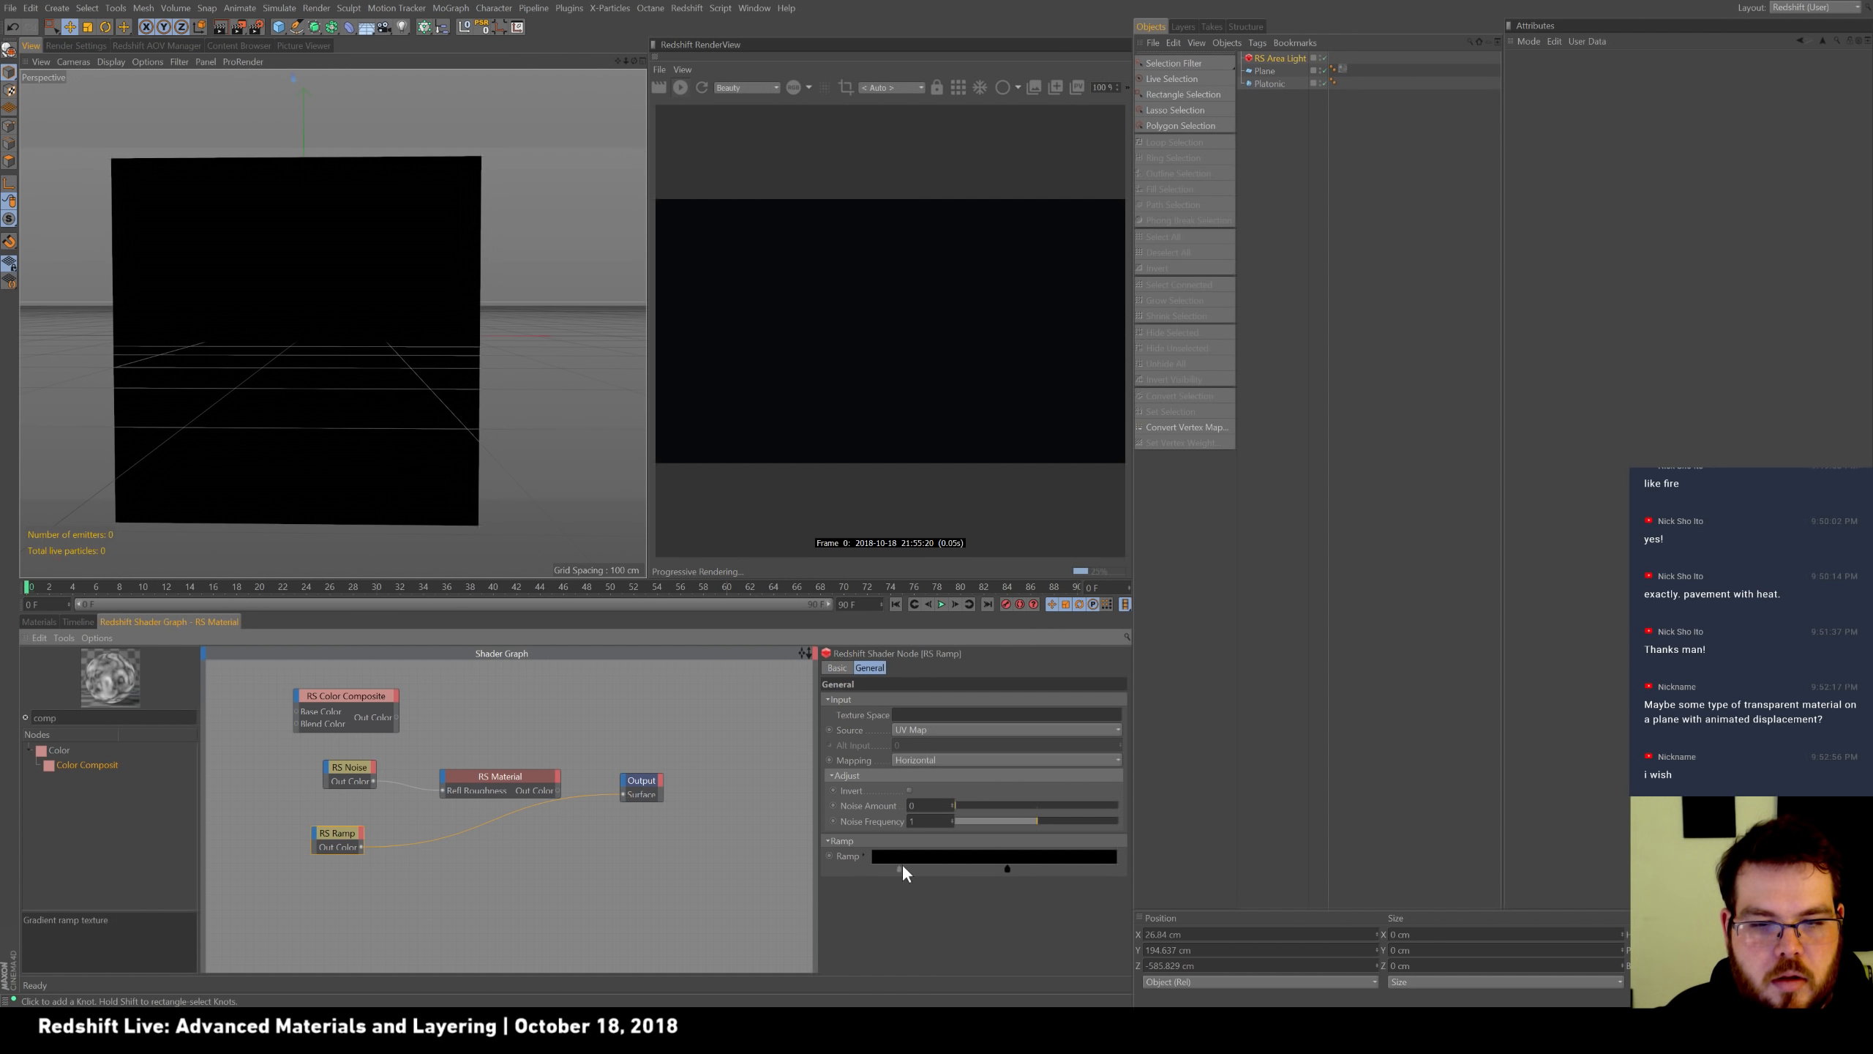
{"action": "key", "text": "ctrl+z"}
{"action": "left_click_drag", "start_coordinate": [1116, 869], "coordinate": [872, 877]}
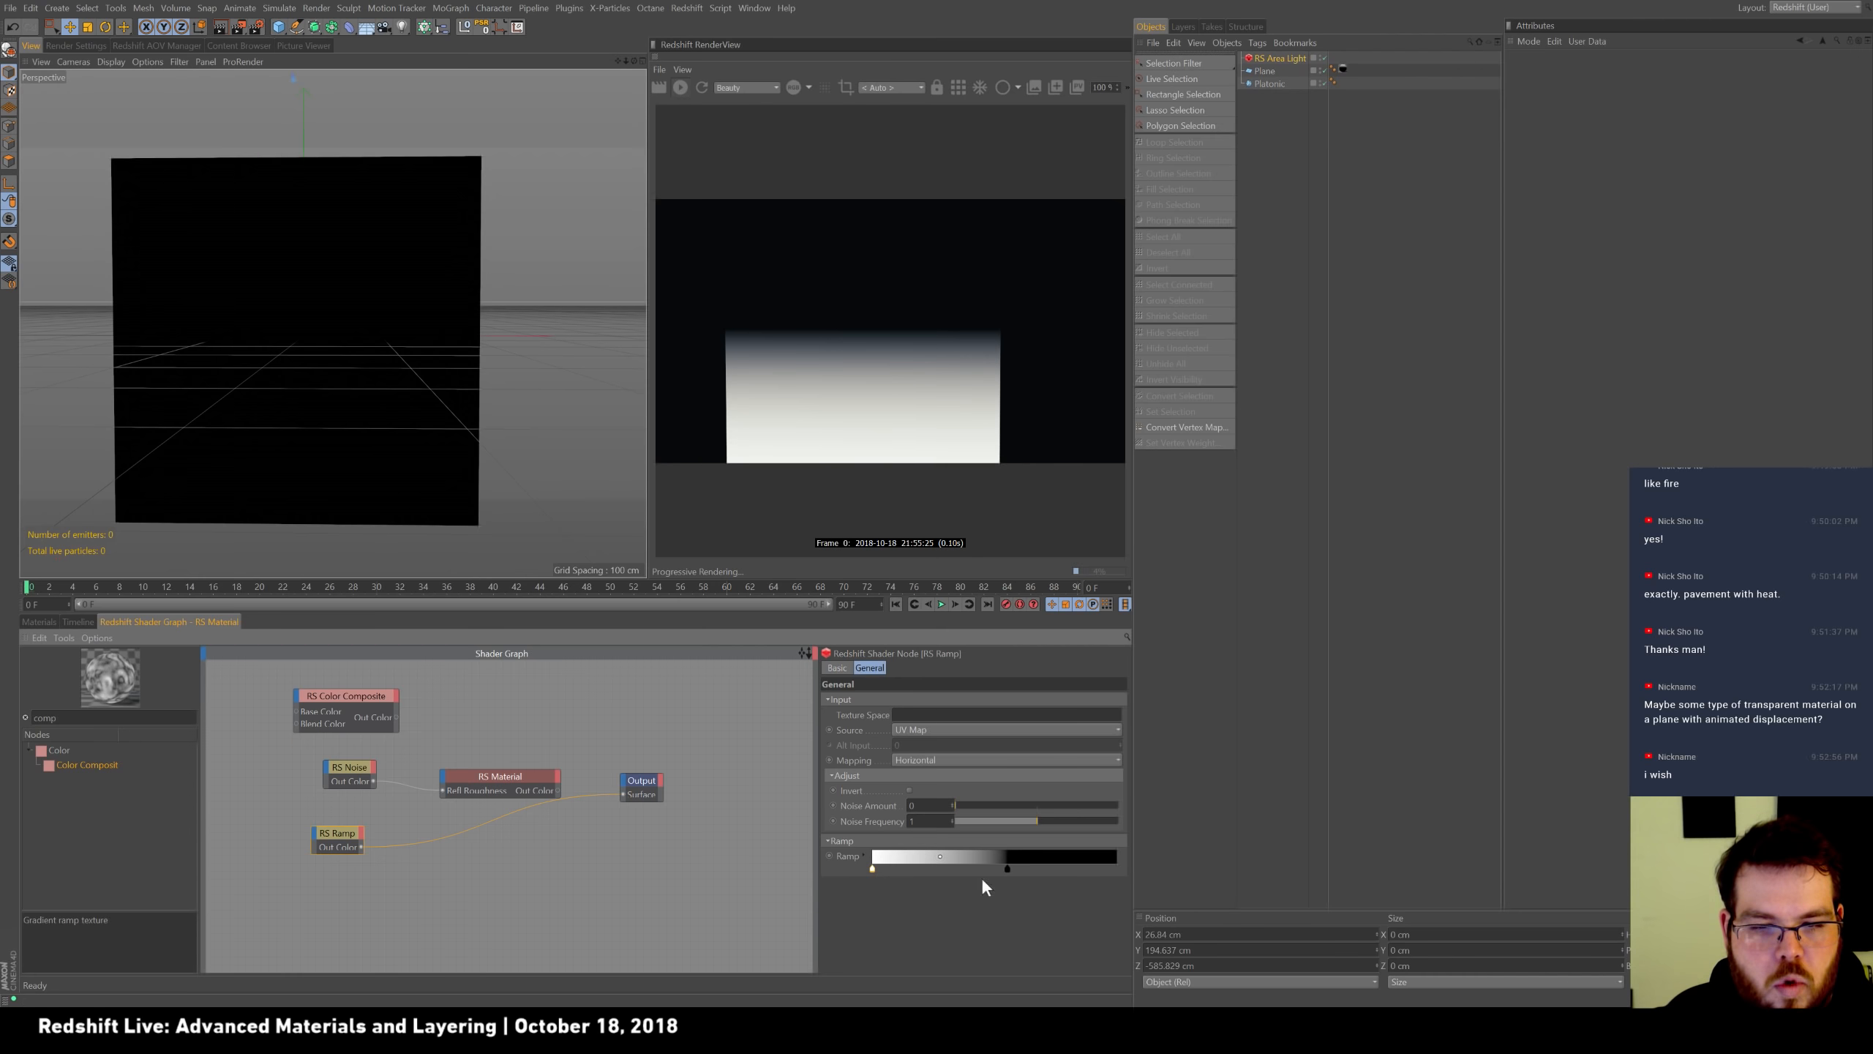
{"action": "left_click_drag", "start_coordinate": [1008, 874], "coordinate": [896, 858]}
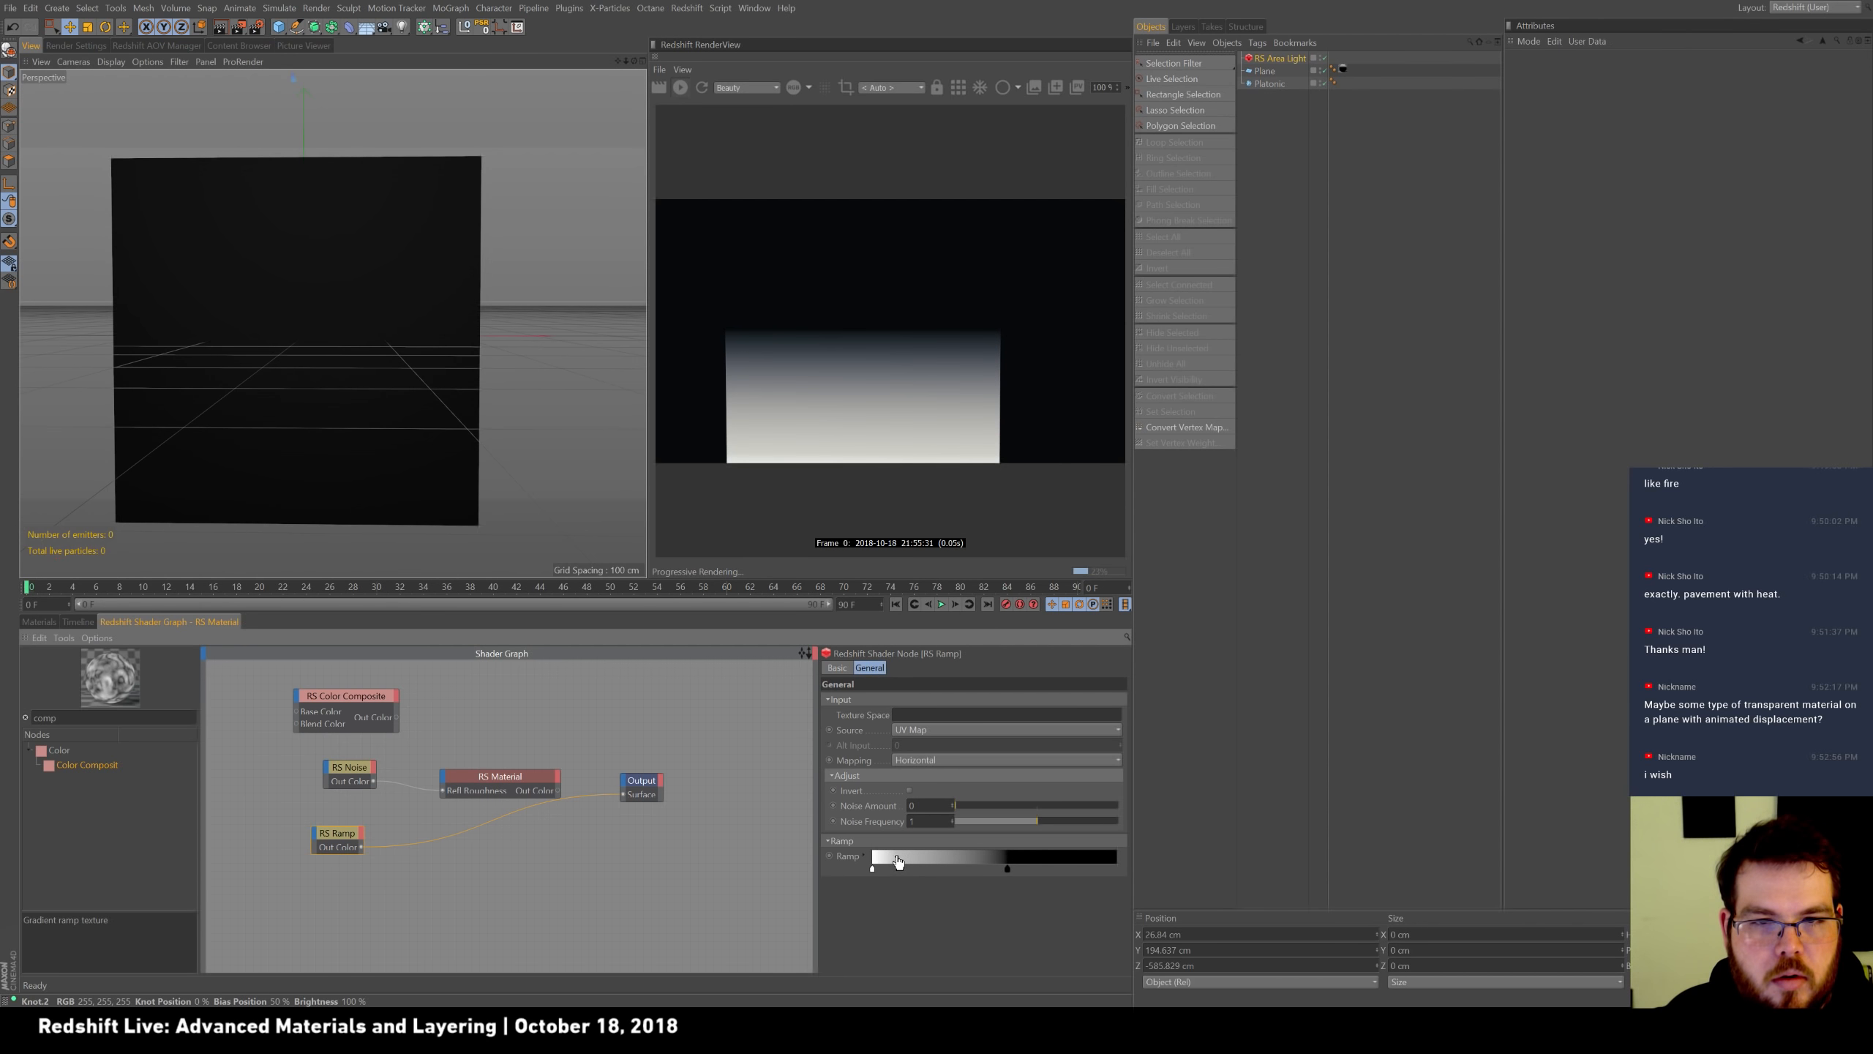
{"action": "left_click_drag", "start_coordinate": [639, 495], "coordinate": [543, 405], "text": "alt"}
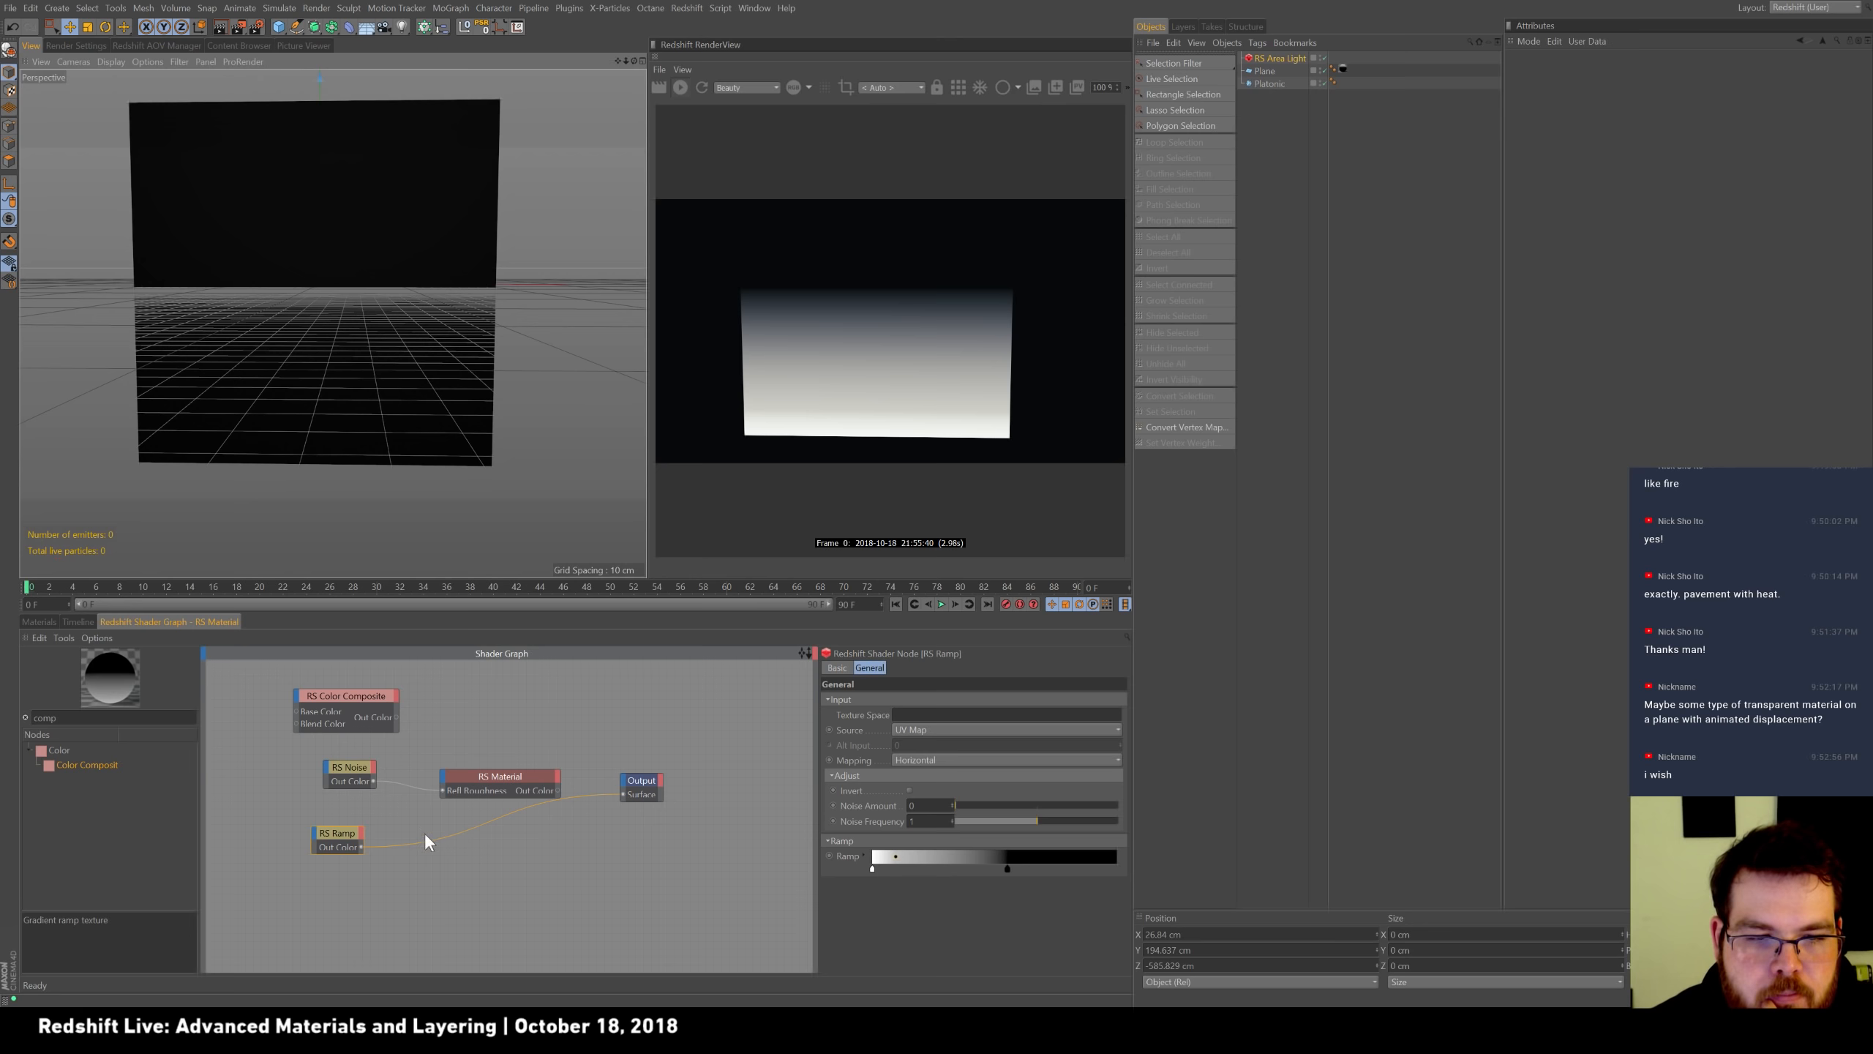
Connect Noise to the Color Composite's Base Color and Ramp to its Blend Color, then preview it through Output in Subtract mode.
{"action": "left_click_drag", "start_coordinate": [344, 699], "coordinate": [476, 889]}
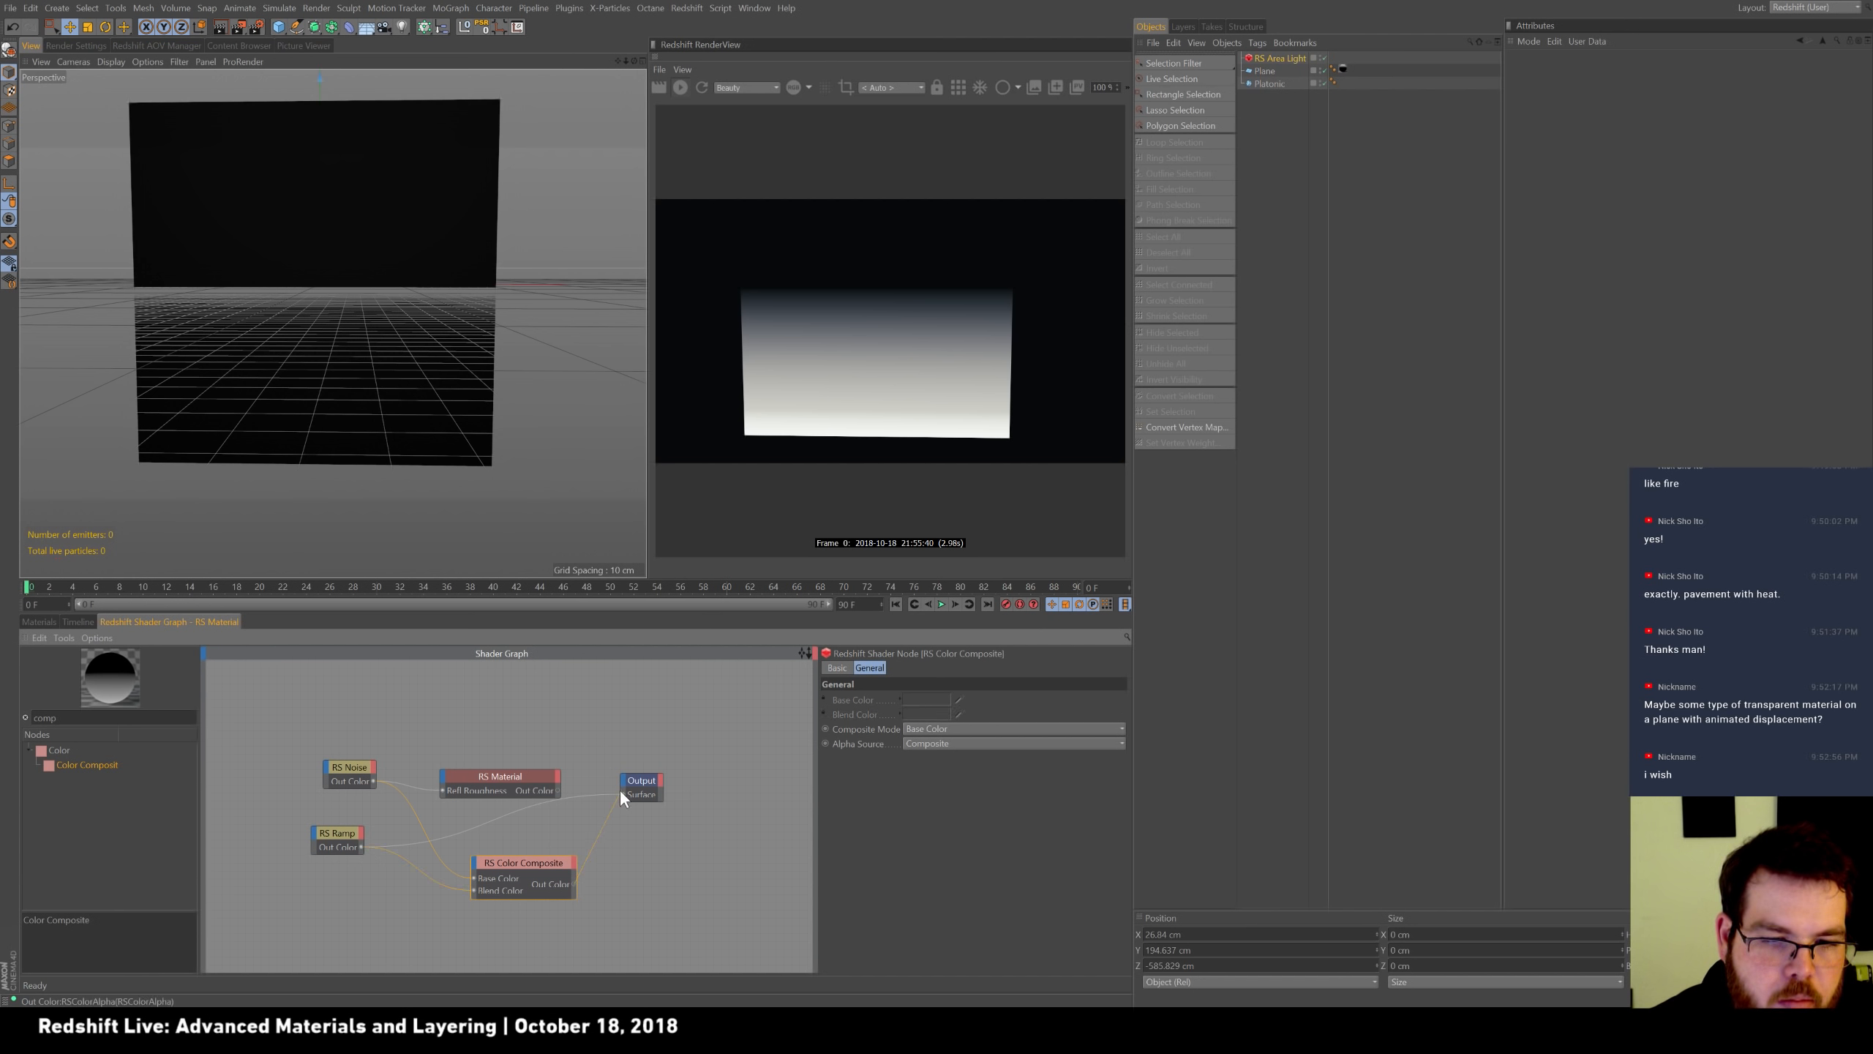
{"action": "left_click_drag", "start_coordinate": [622, 791], "coordinate": [625, 794]}
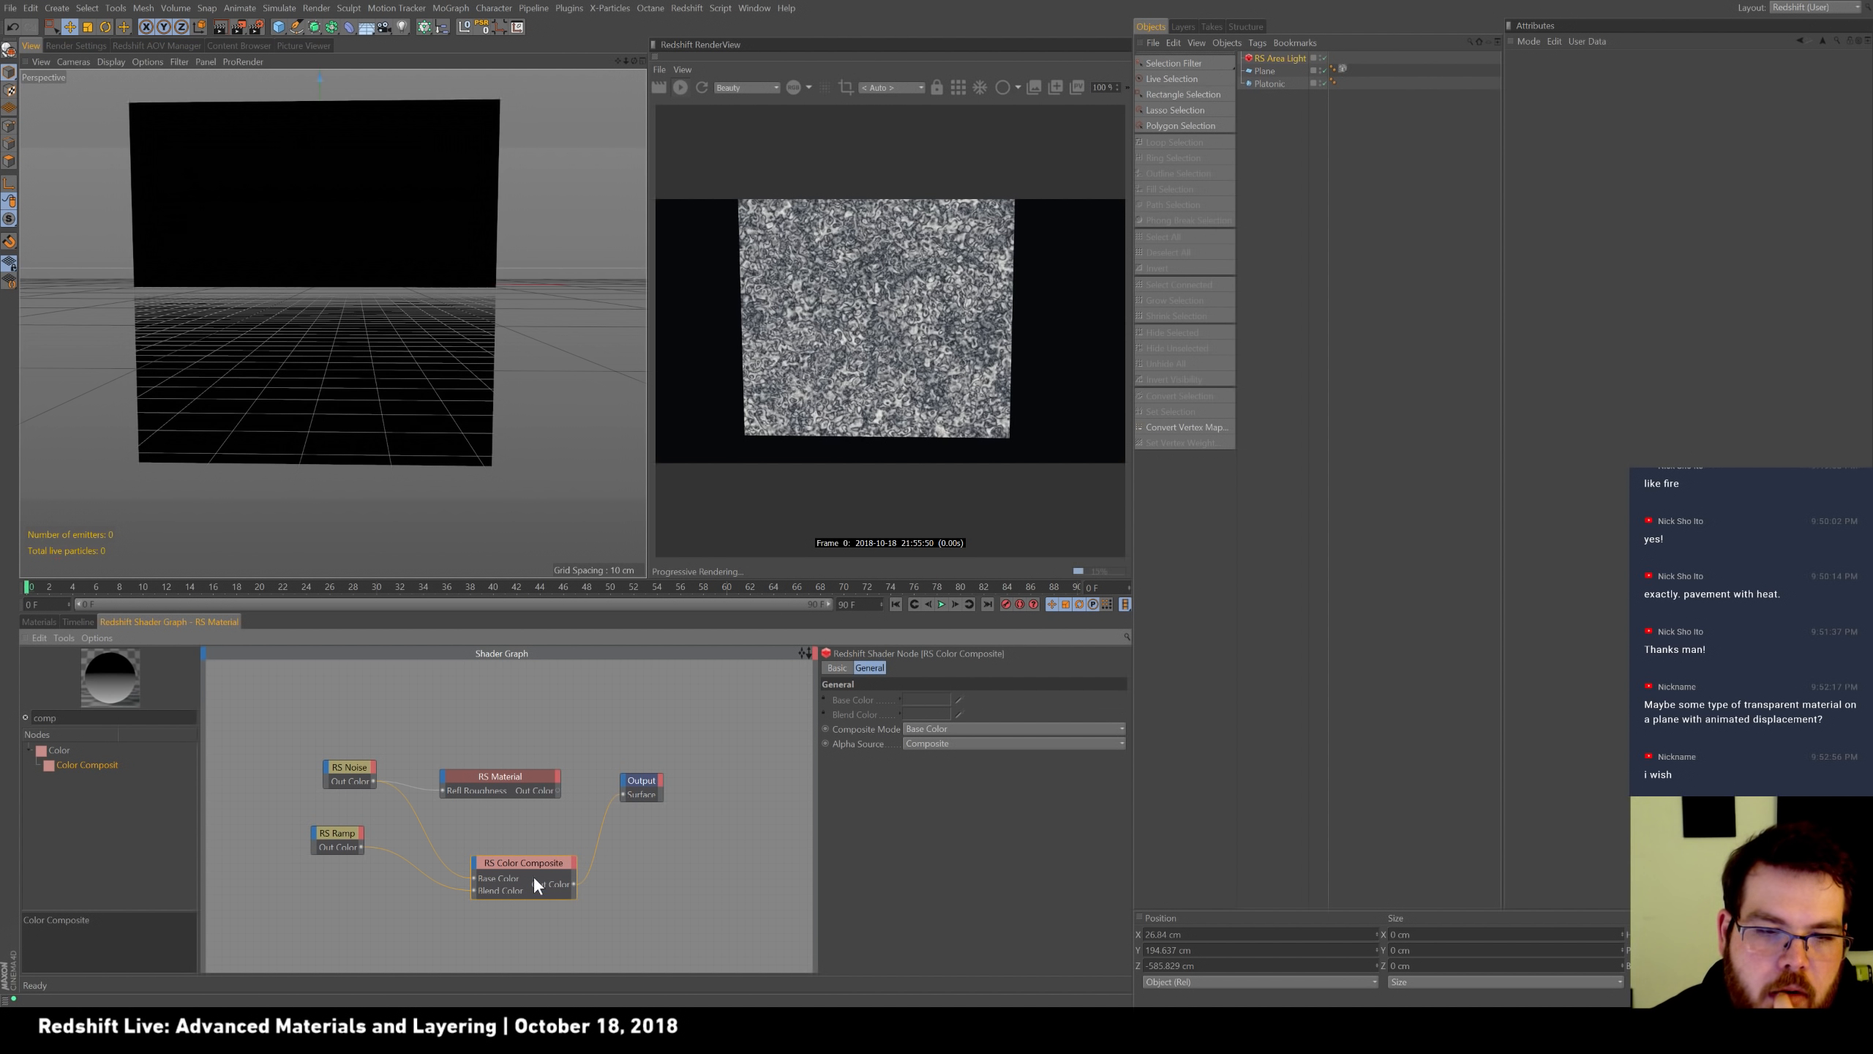
{"action": "left_click", "coordinate": [980, 730]}
{"action": "left_click", "coordinate": [1005, 480]}
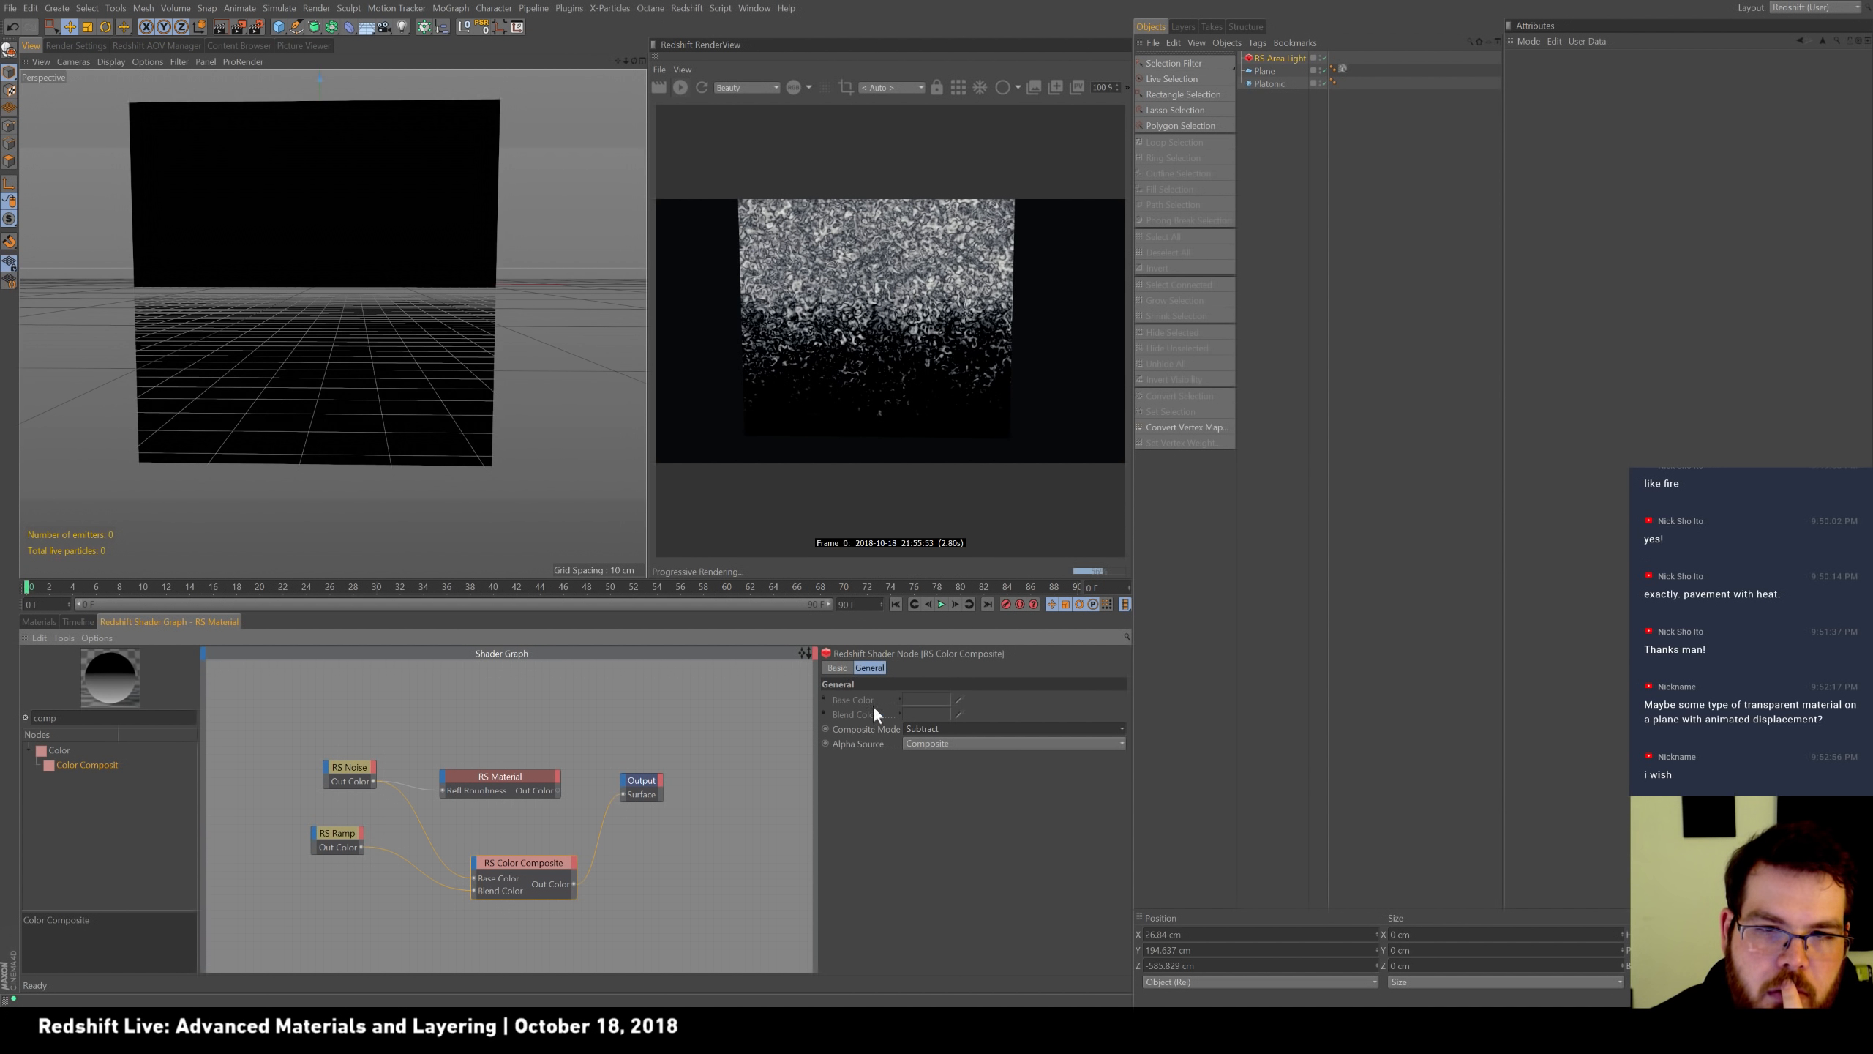
{"action": "left_click", "coordinate": [968, 728]}
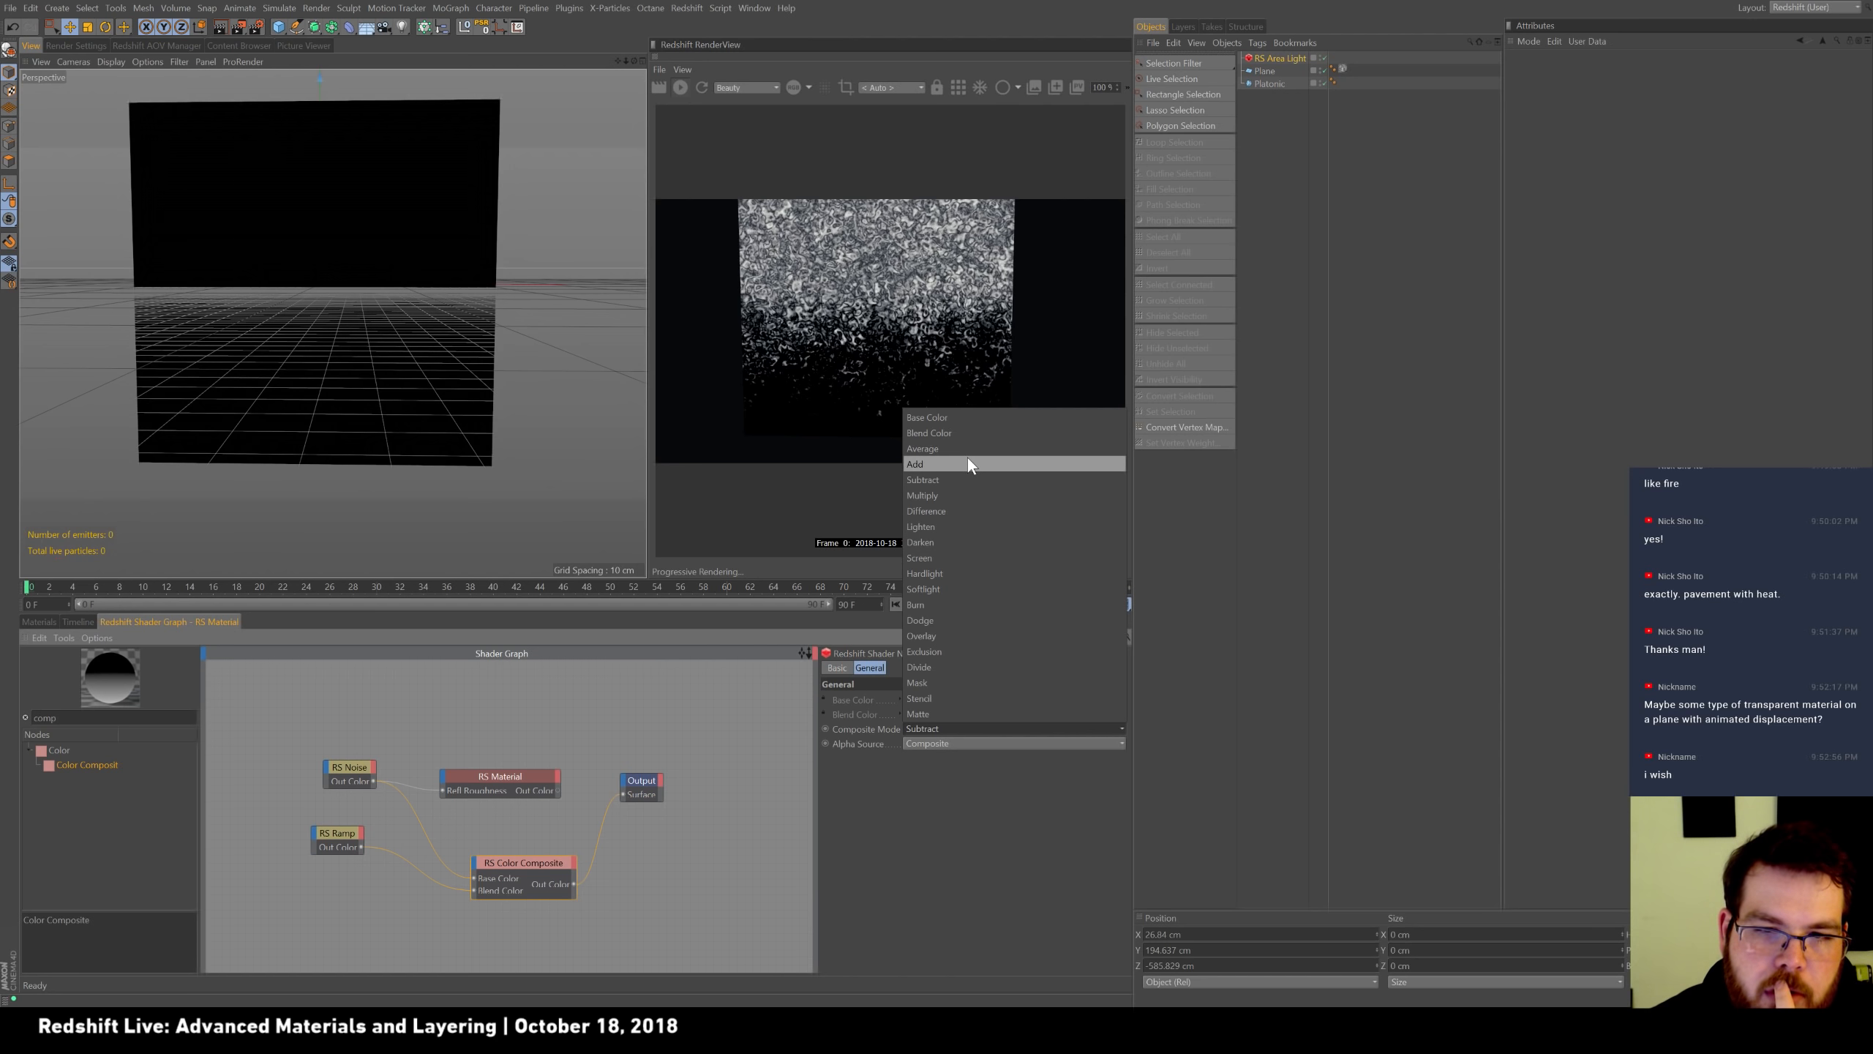
{"action": "left_click", "coordinate": [1030, 808]}
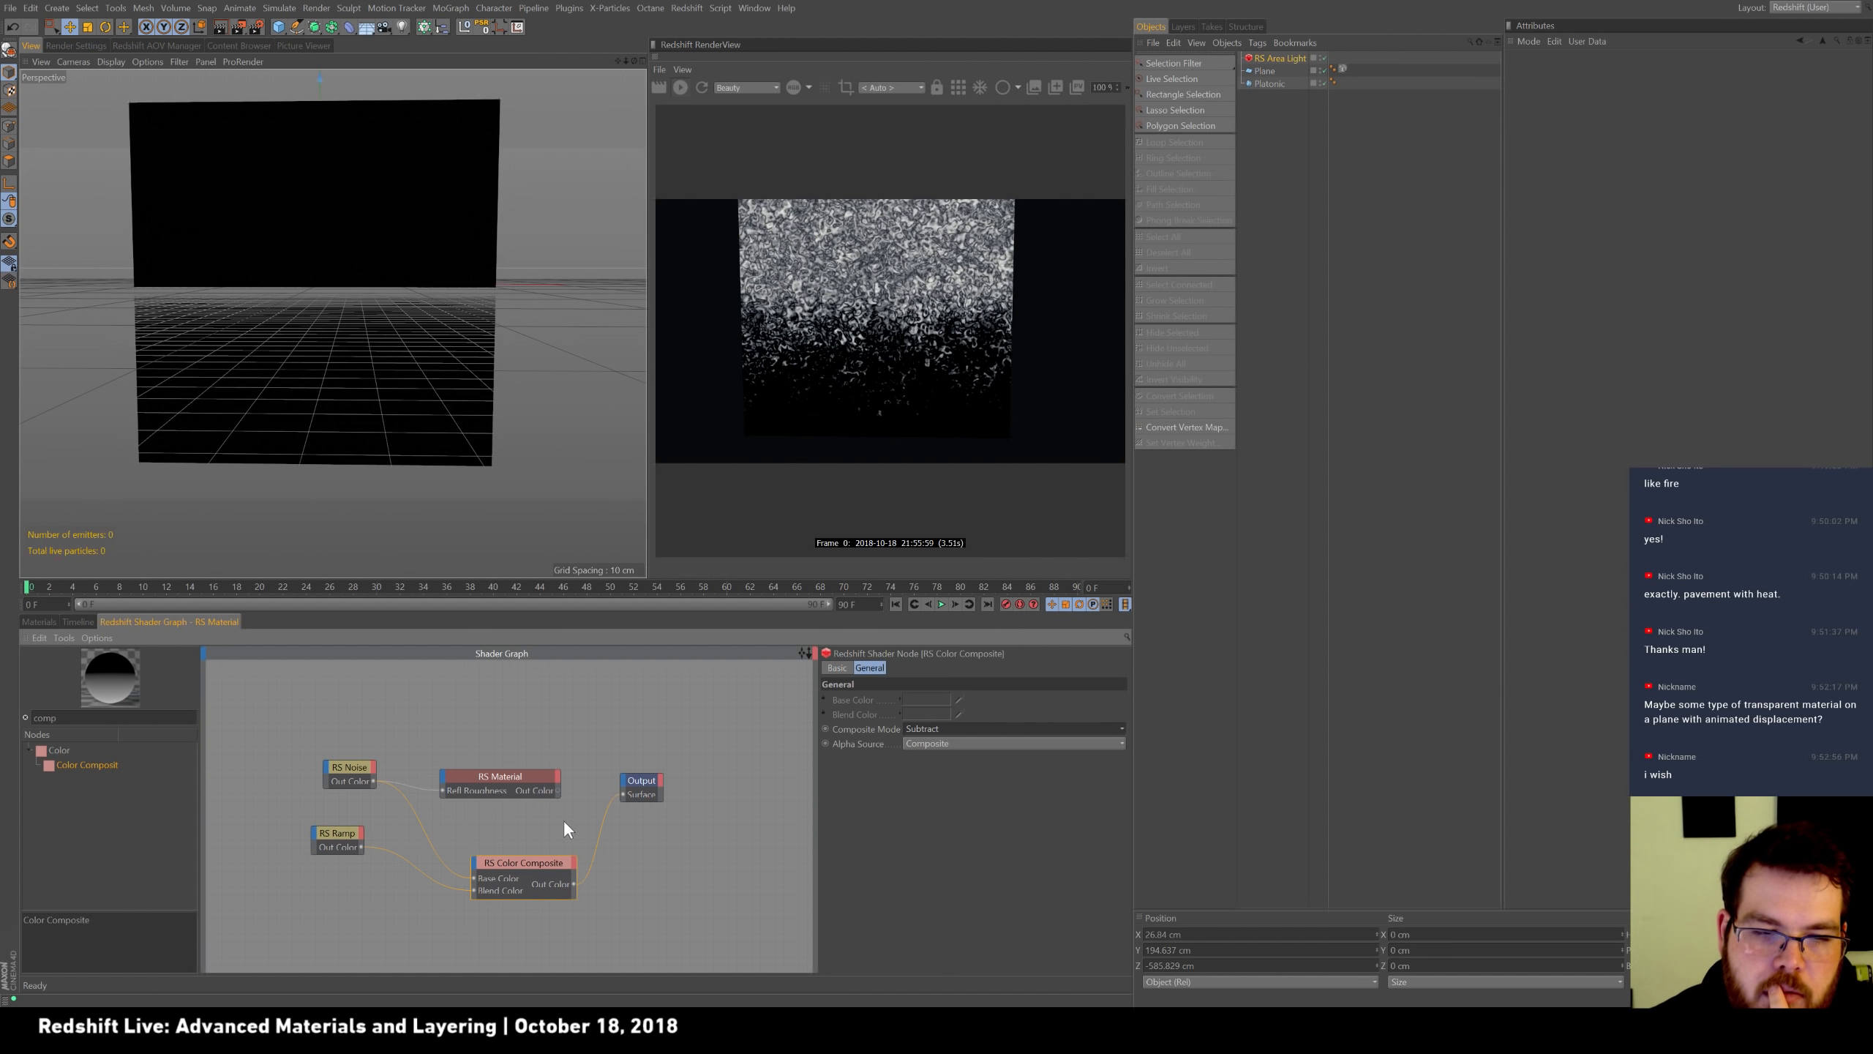
Invert the Ramp gradient, placing the black knot near the start and the white knot about two-thirds along.
{"action": "left_click", "coordinate": [339, 836]}
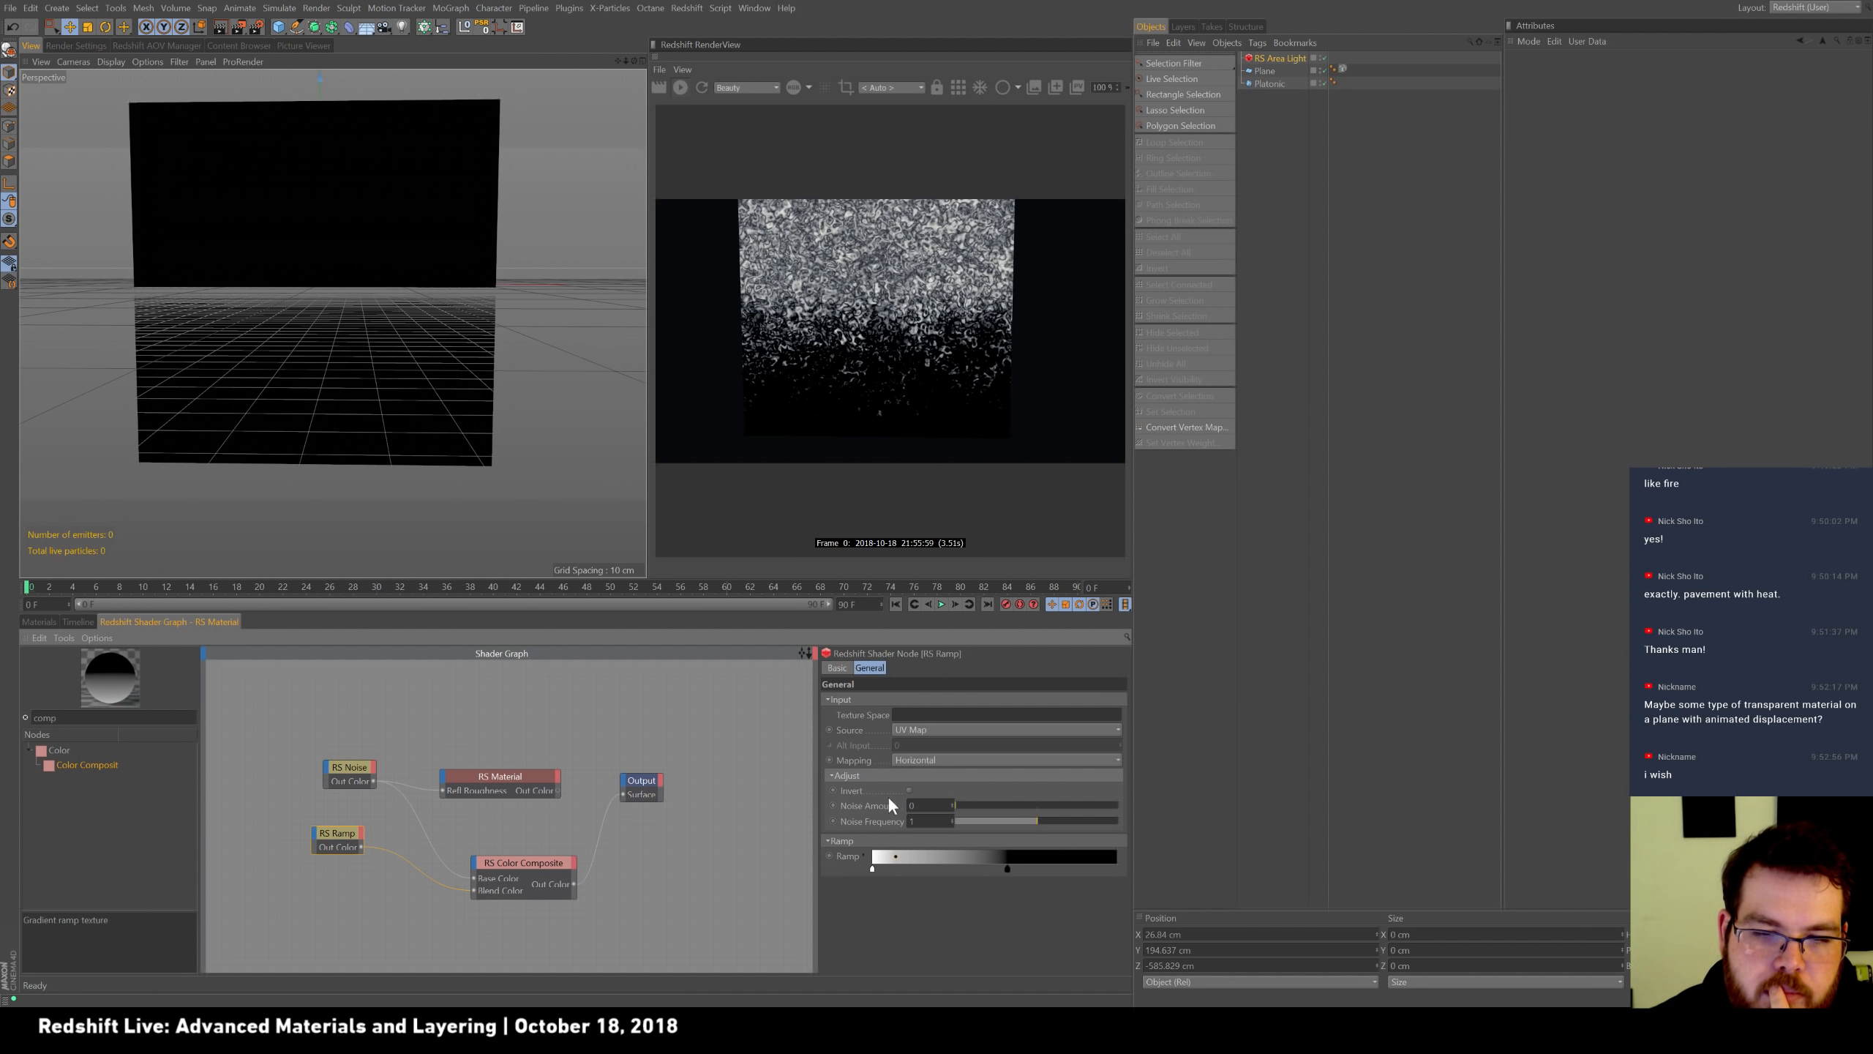
{"action": "right_click", "coordinate": [873, 871]}
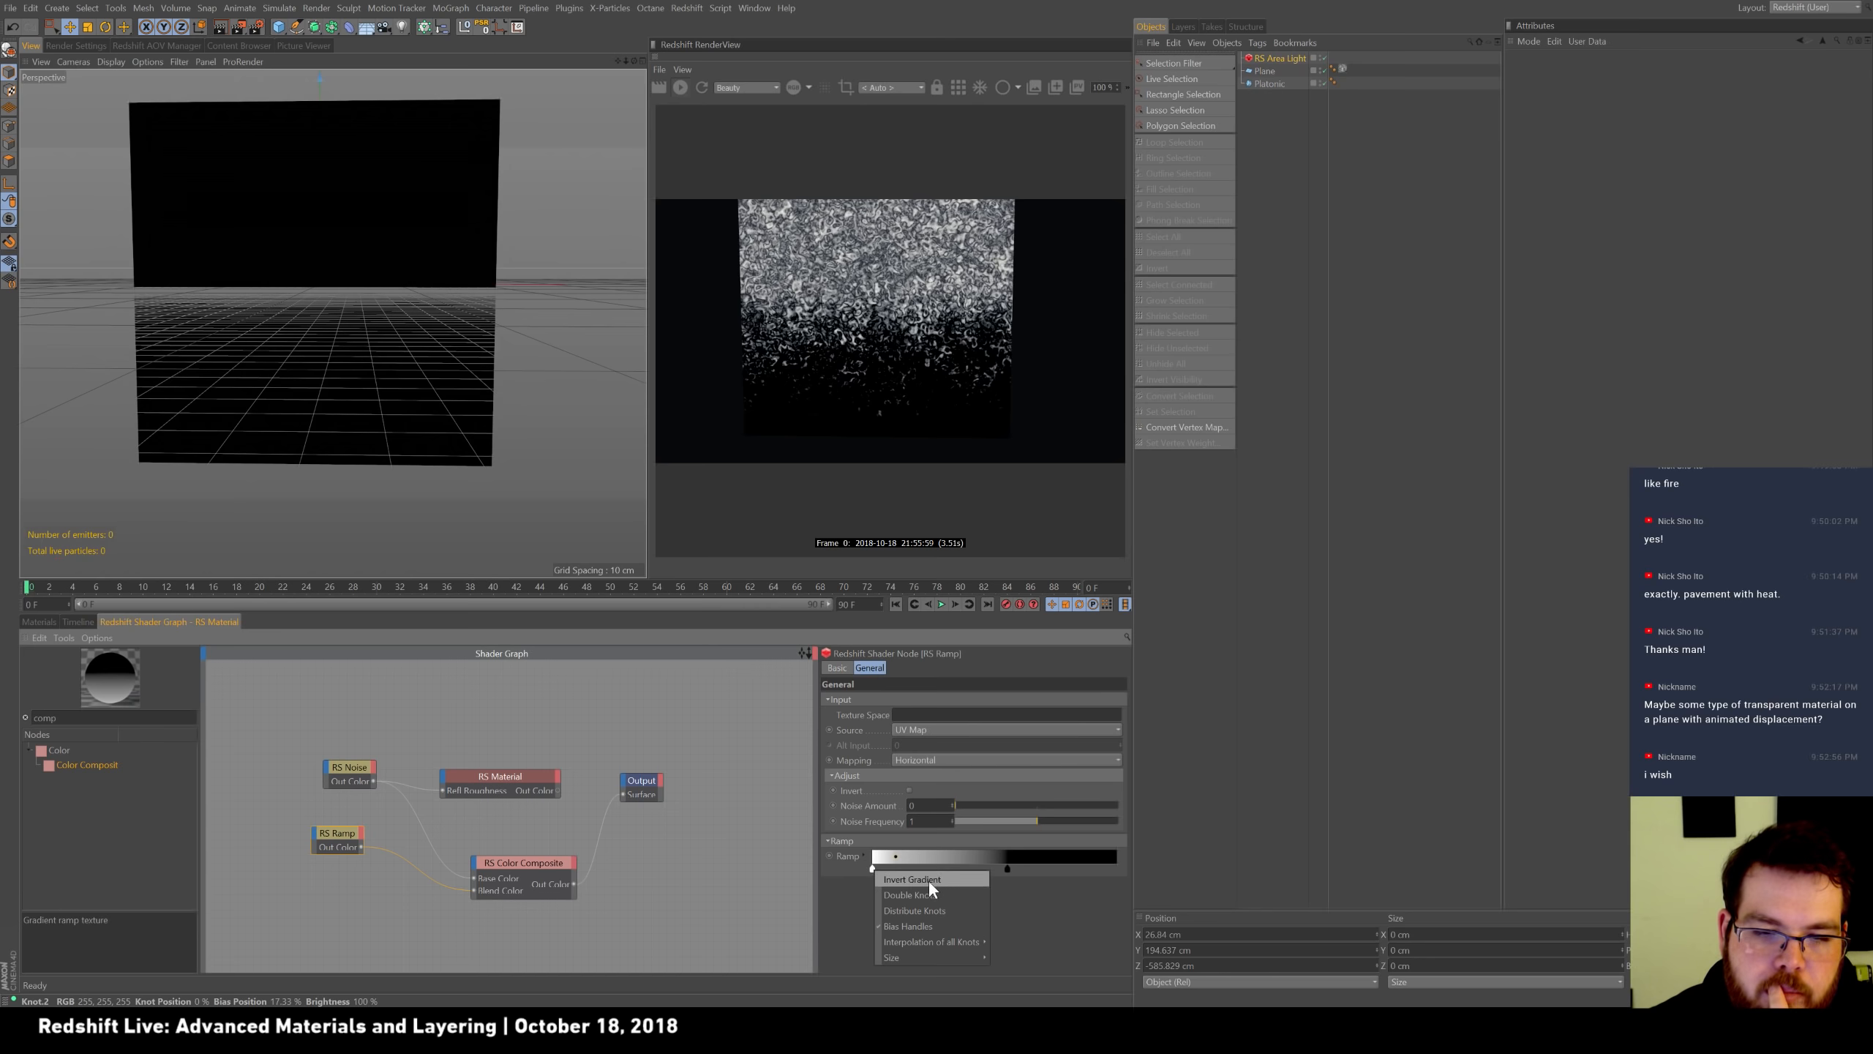
{"action": "left_click", "coordinate": [929, 881]}
{"action": "left_click_drag", "start_coordinate": [981, 870], "coordinate": [870, 871]}
{"action": "left_click_drag", "start_coordinate": [1116, 870], "coordinate": [1033, 871]}
{"action": "left_click", "coordinate": [874, 868]}
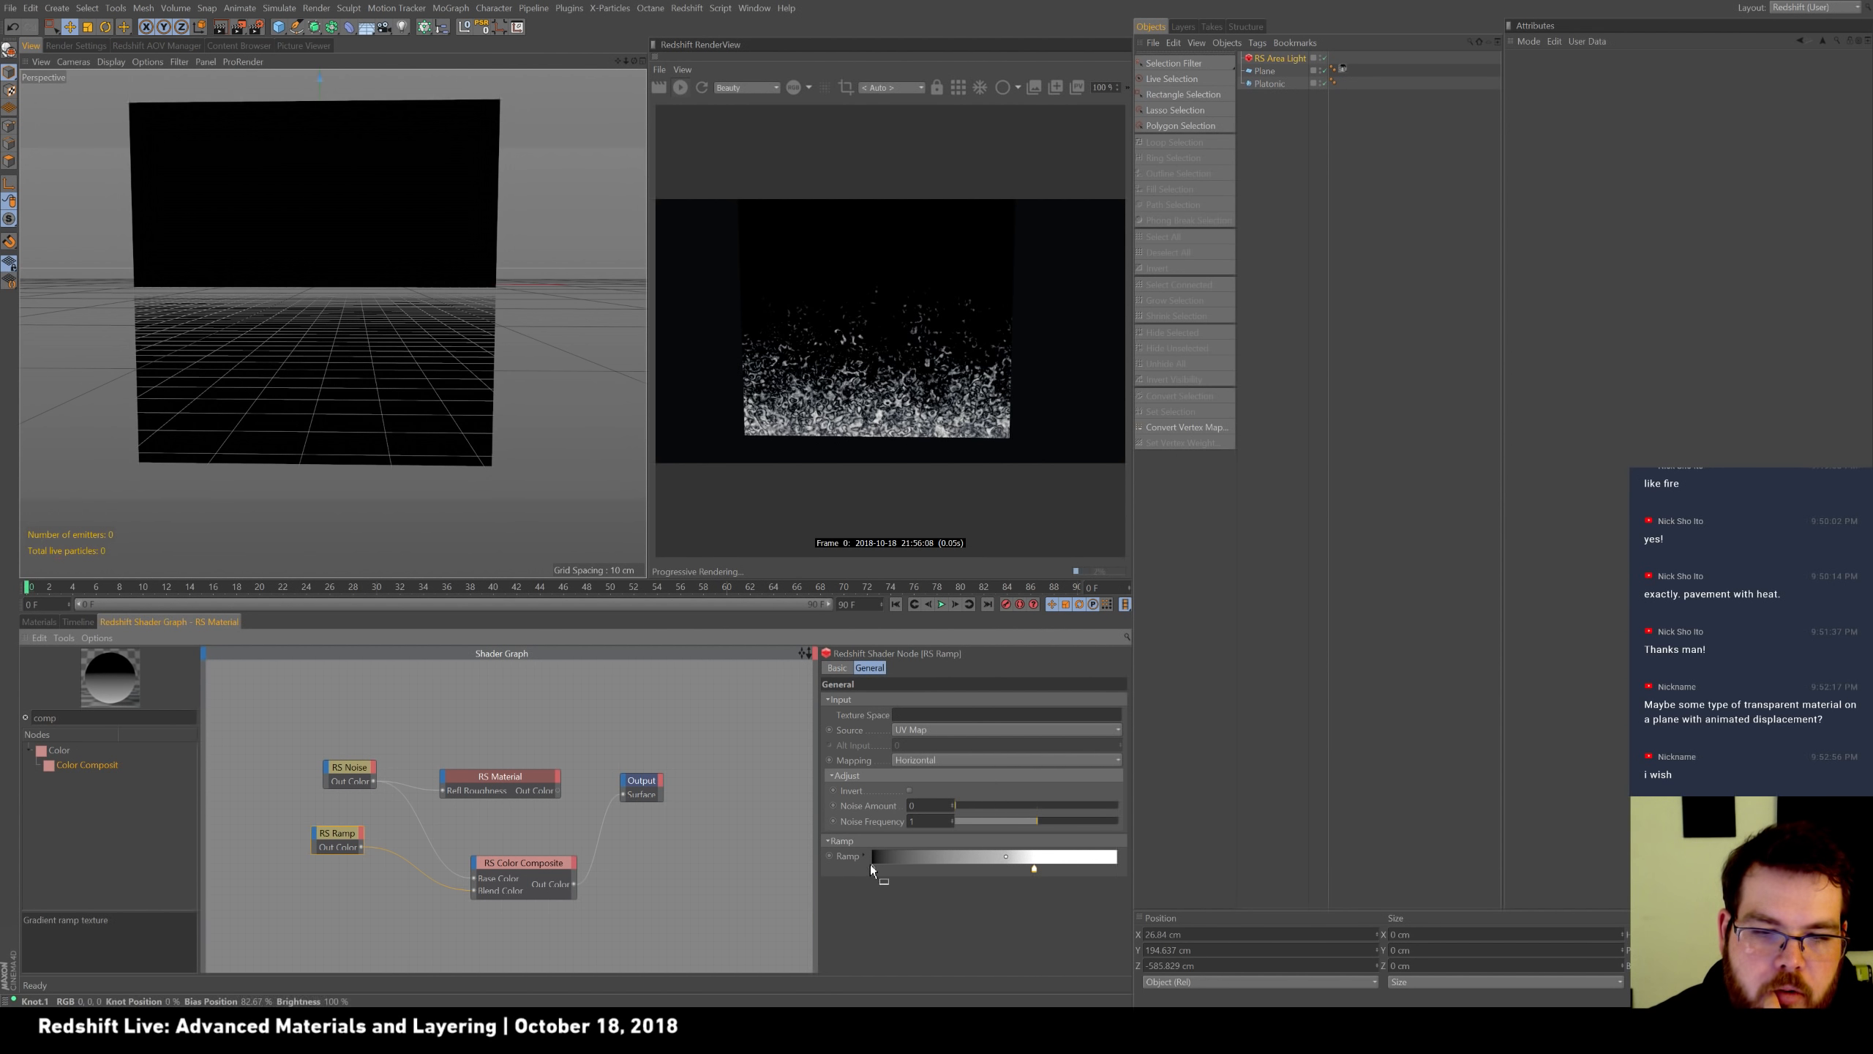
{"action": "left_click_drag", "start_coordinate": [887, 876], "coordinate": [912, 875]}
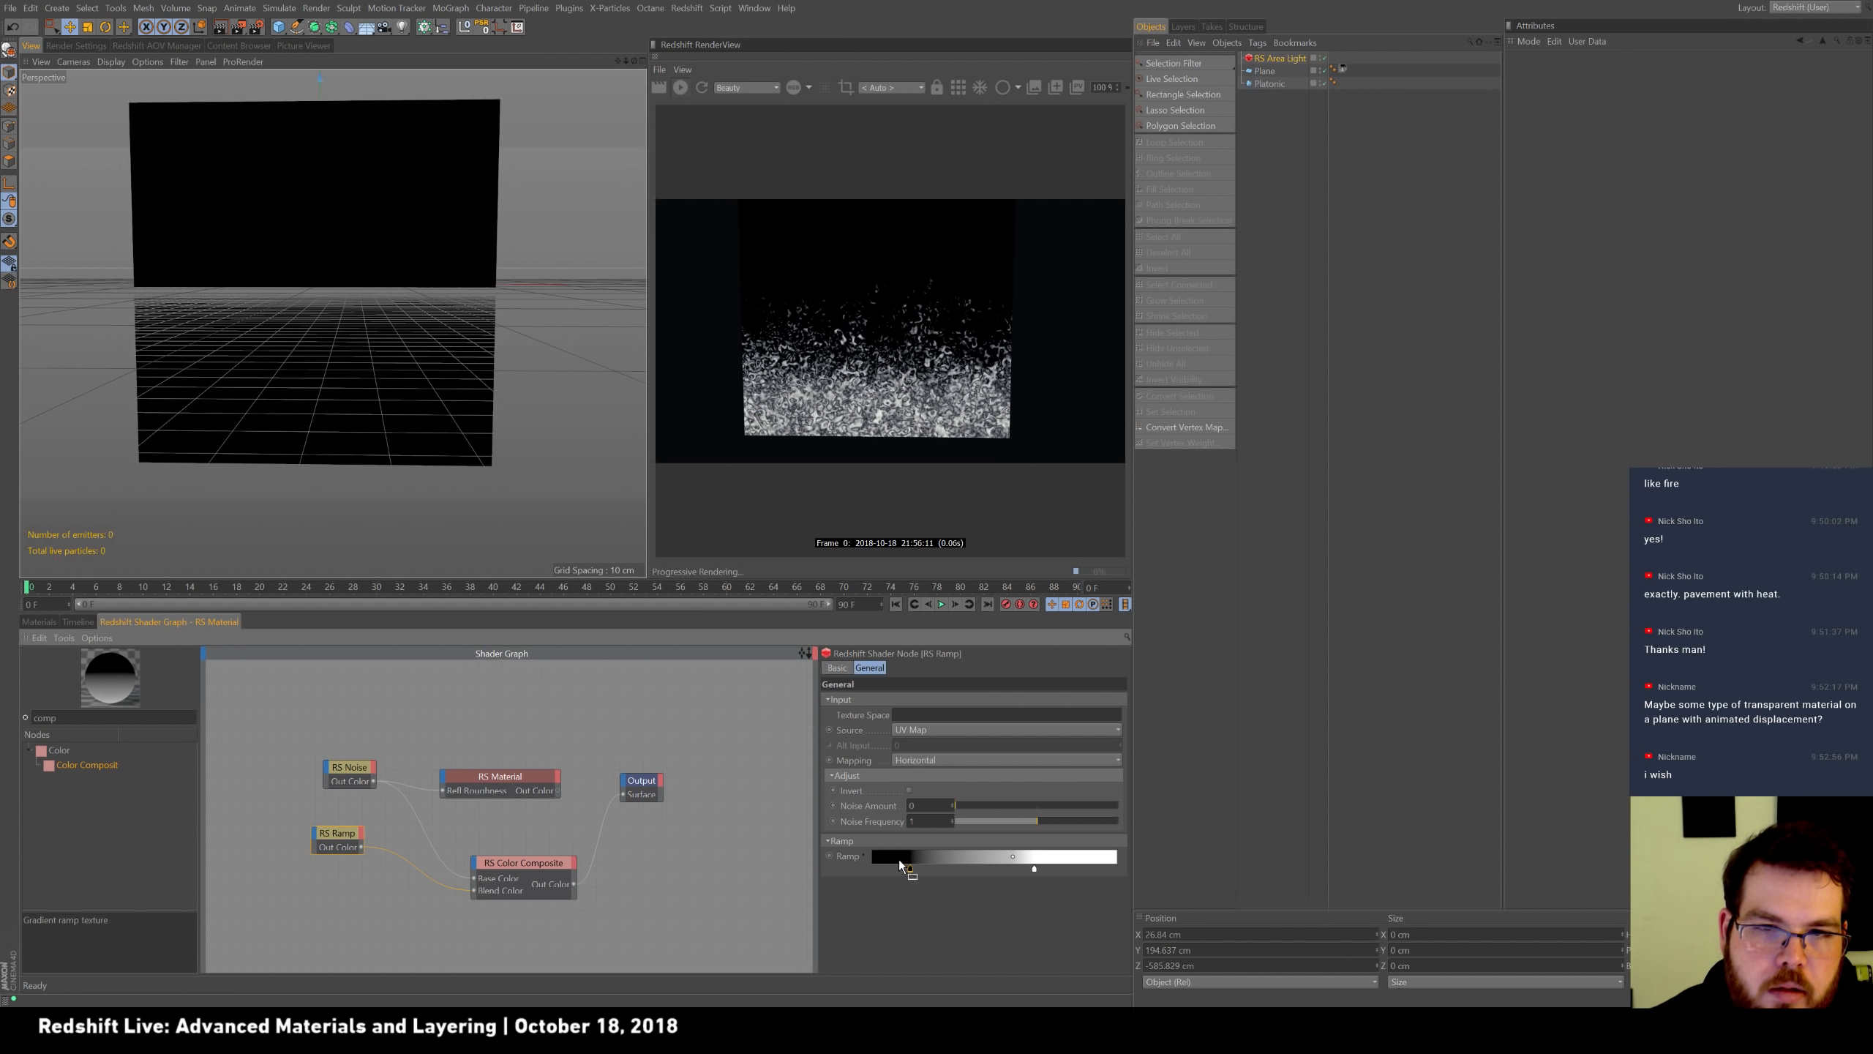
Connect the Color Composite to the RS Material's Refl Roughness, reconnect the material to the Output's Surface, and tidy both nodes.
{"action": "left_click", "coordinate": [574, 886]}
{"action": "left_click_drag", "start_coordinate": [574, 888], "coordinate": [443, 791]}
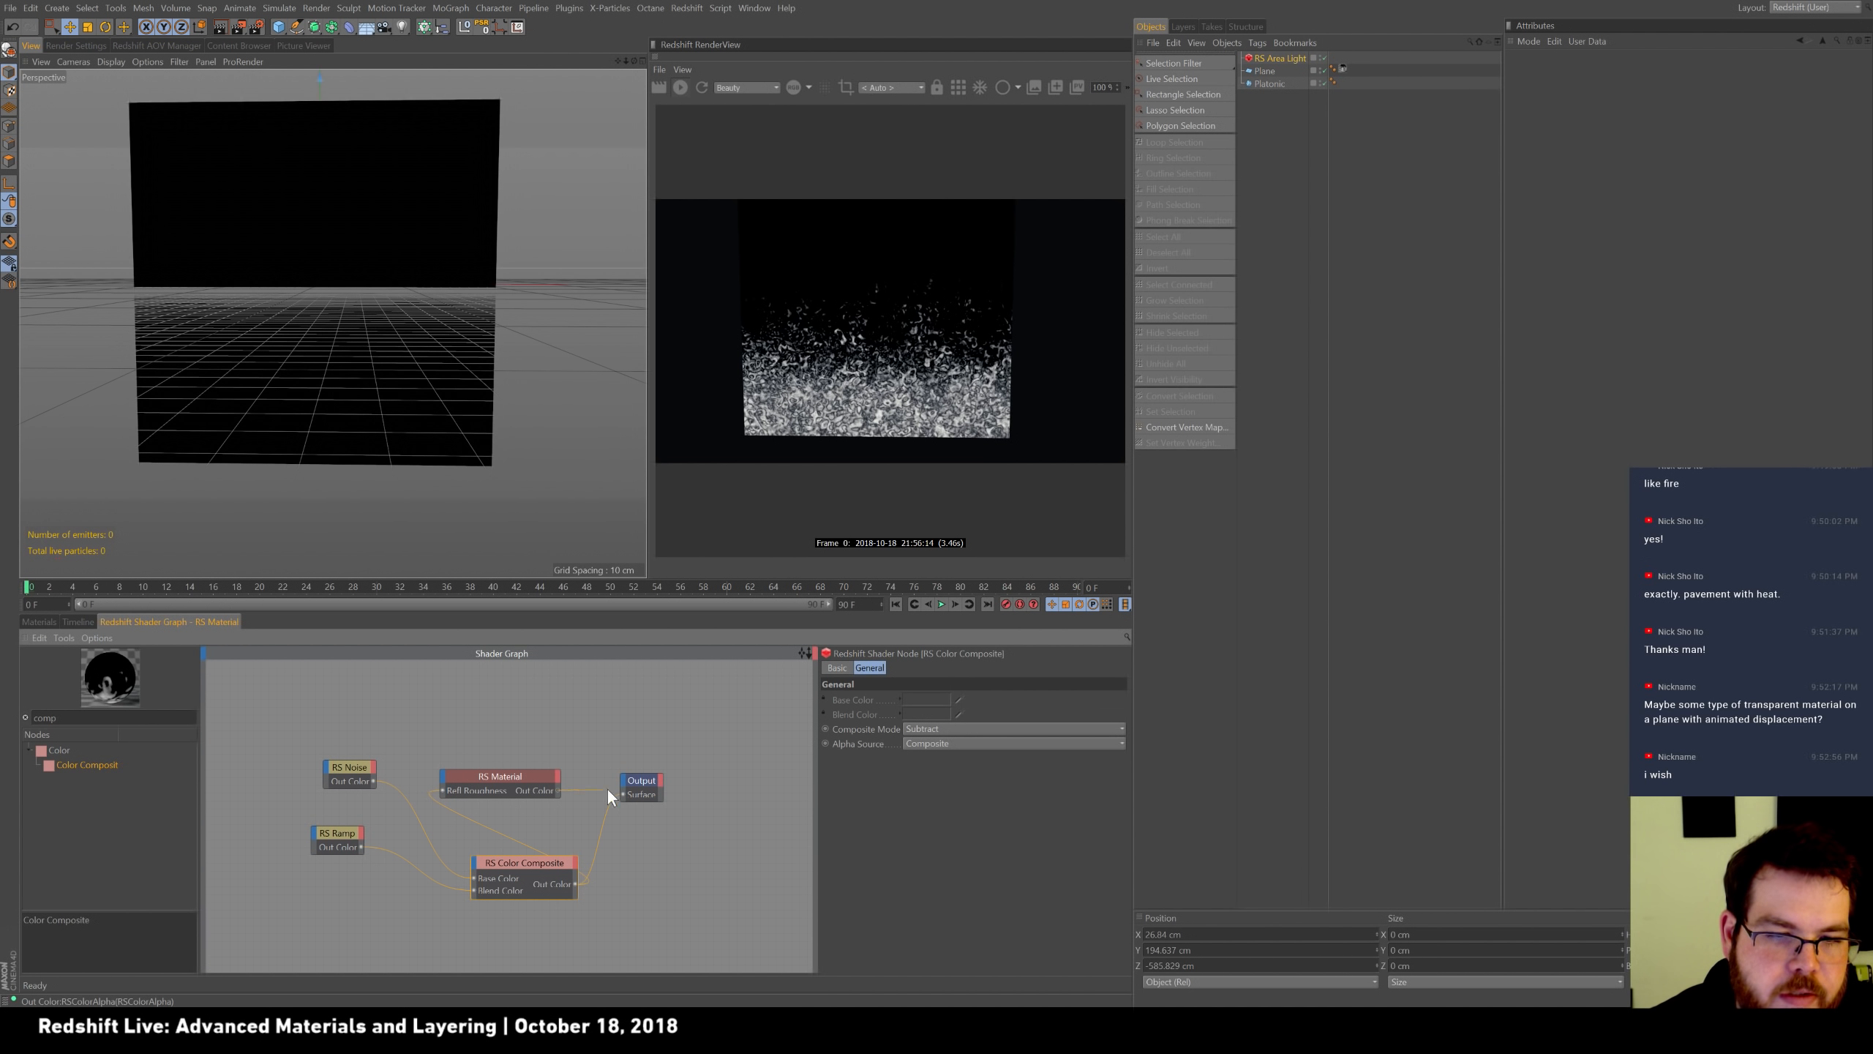
{"action": "left_click_drag", "start_coordinate": [621, 794], "coordinate": [622, 797]}
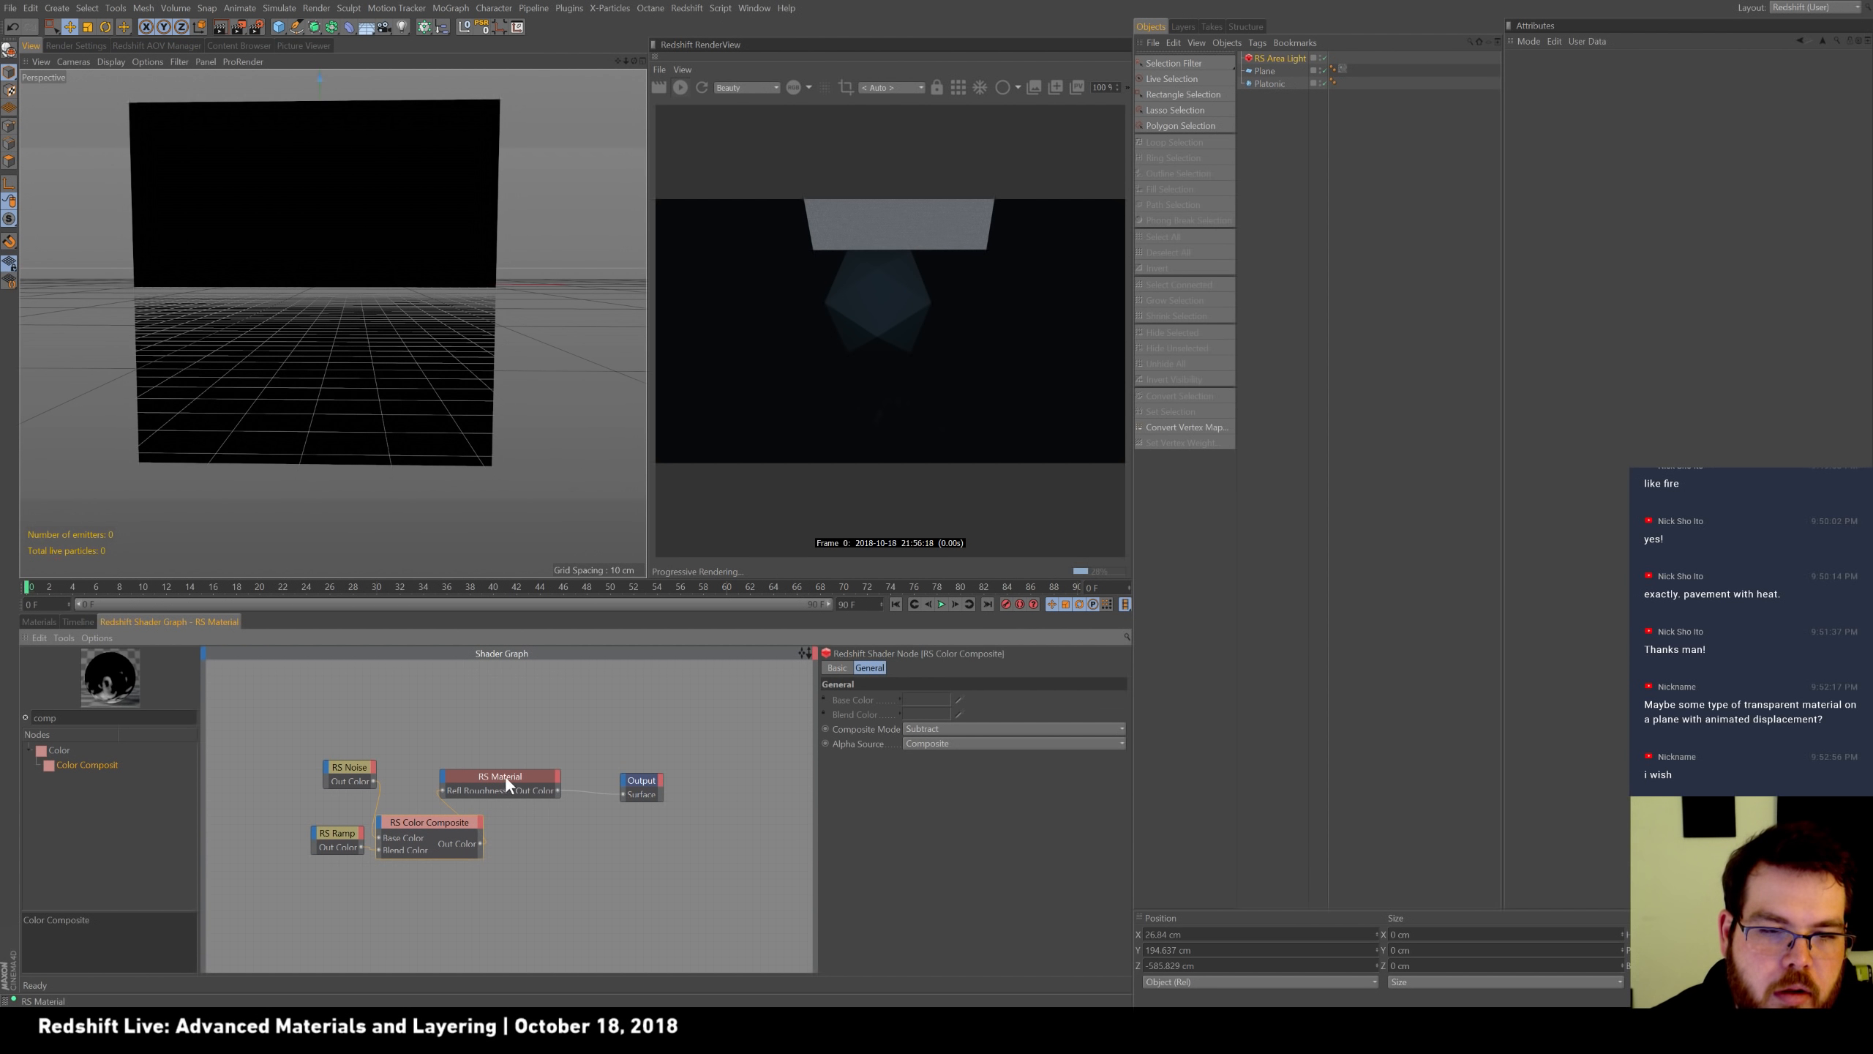
{"action": "left_click_drag", "start_coordinate": [505, 776], "coordinate": [556, 771]}
{"action": "left_click_drag", "start_coordinate": [444, 830], "coordinate": [466, 808]}
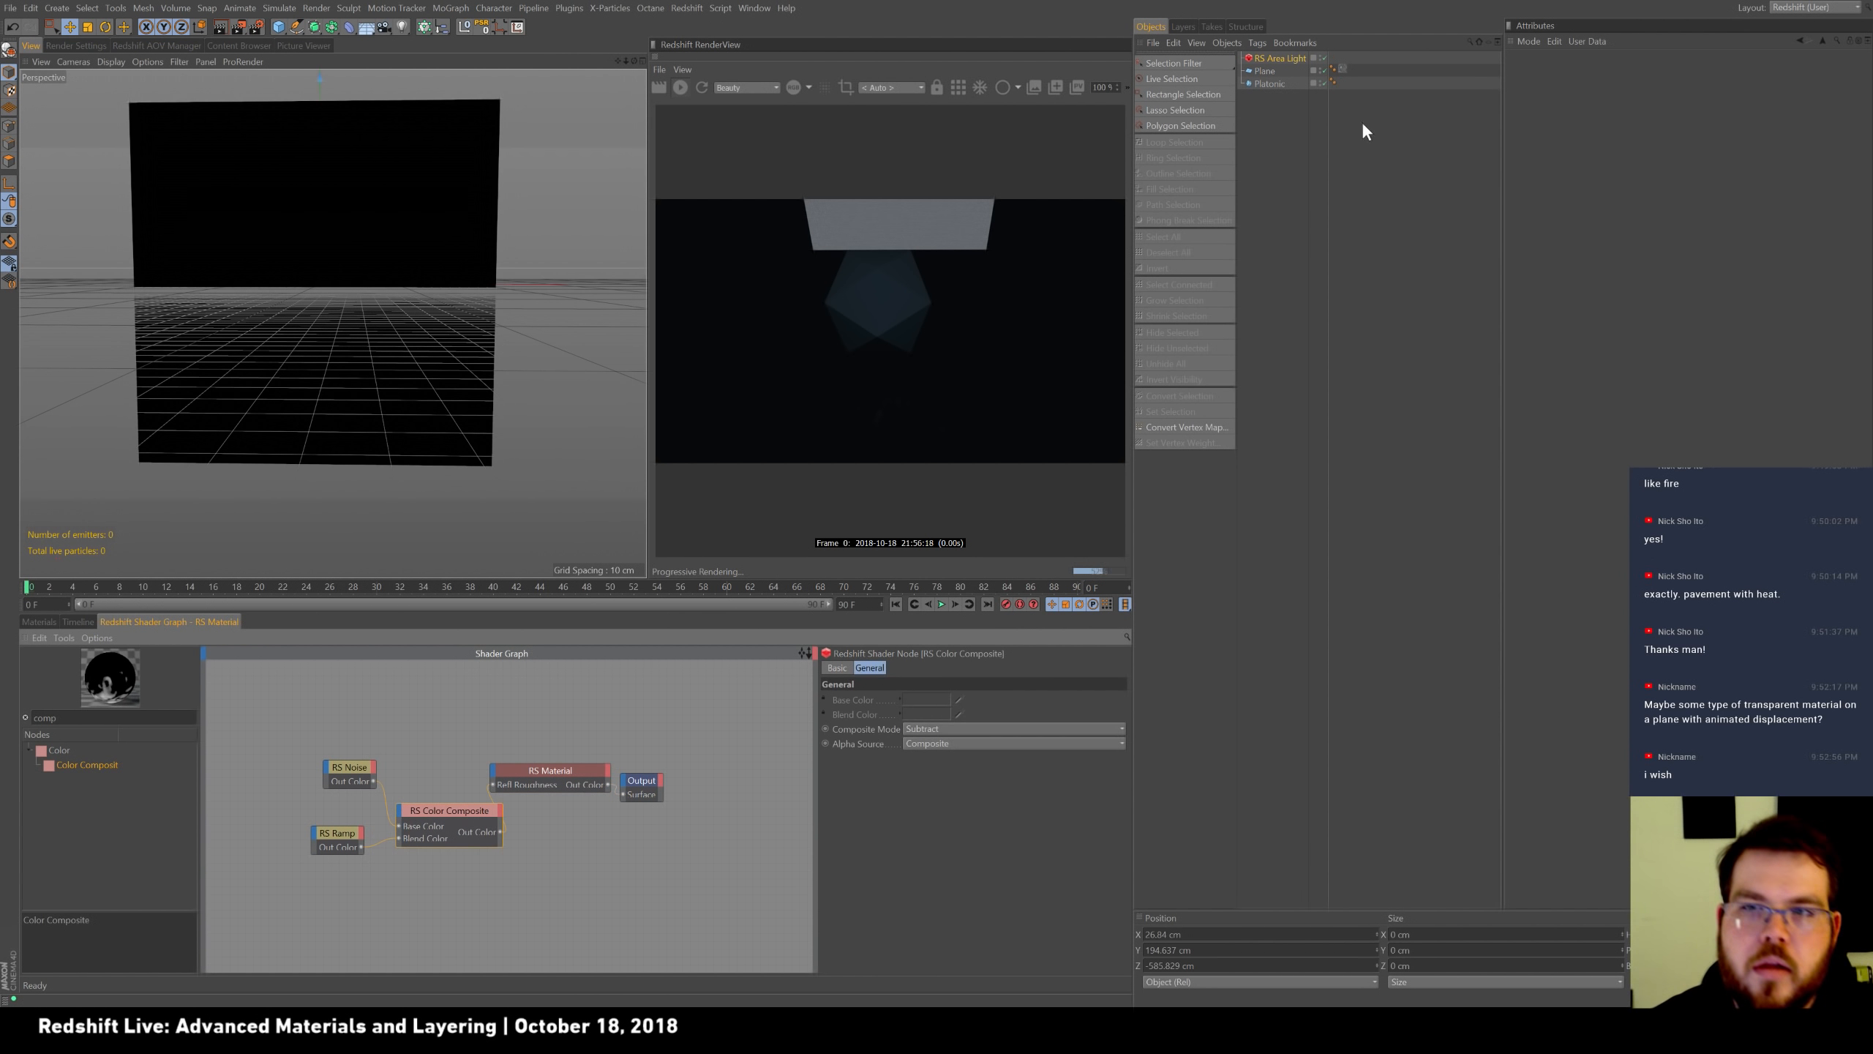
Raise the Plane vertically so its lower part sits in front of the platonic object.
{"action": "left_click_drag", "start_coordinate": [374, 400], "coordinate": [571, 332], "text": "alt"}
{"action": "left_click", "coordinate": [1265, 71]}
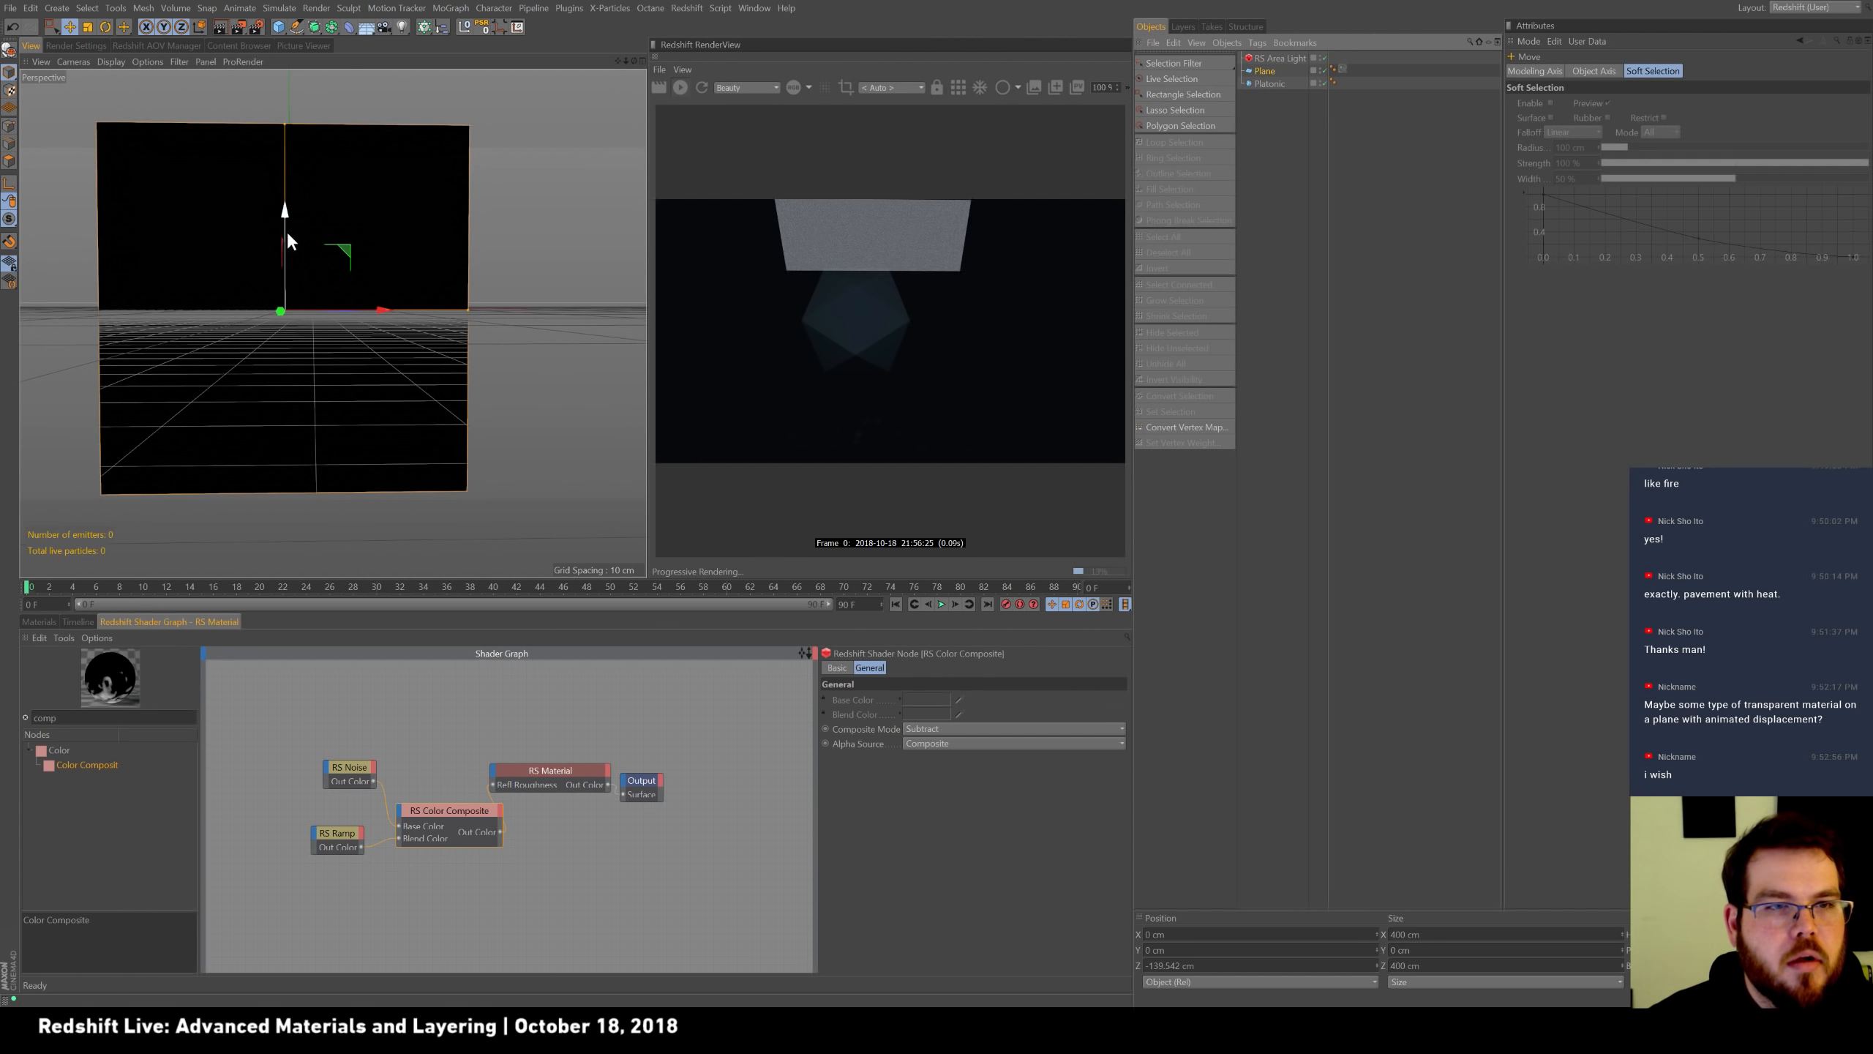
{"action": "left_click_drag", "start_coordinate": [284, 228], "coordinate": [279, 141]}
Set the RS Area Light's intensity multiplier to 10.
{"action": "left_click", "coordinate": [1276, 58]}
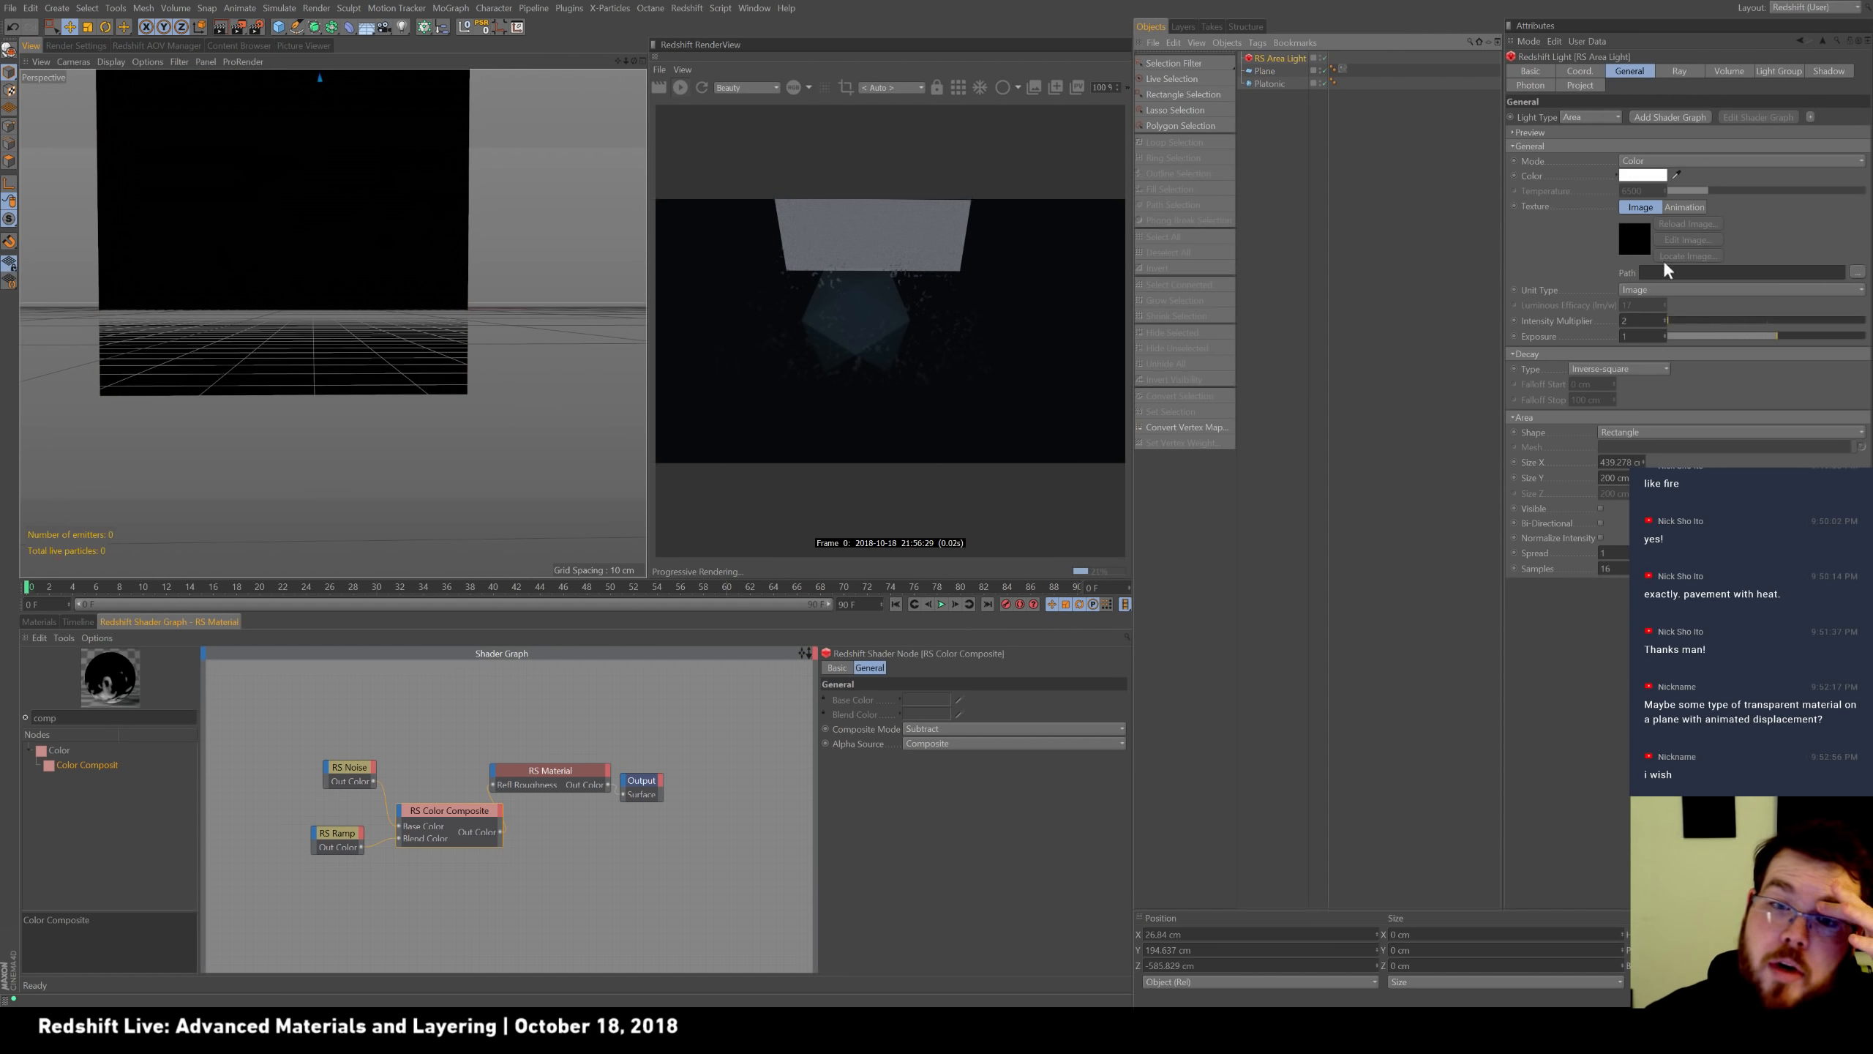
{"action": "left_click", "coordinate": [1694, 325]}
{"action": "left_click_drag", "start_coordinate": [1694, 325], "coordinate": [1664, 330]}
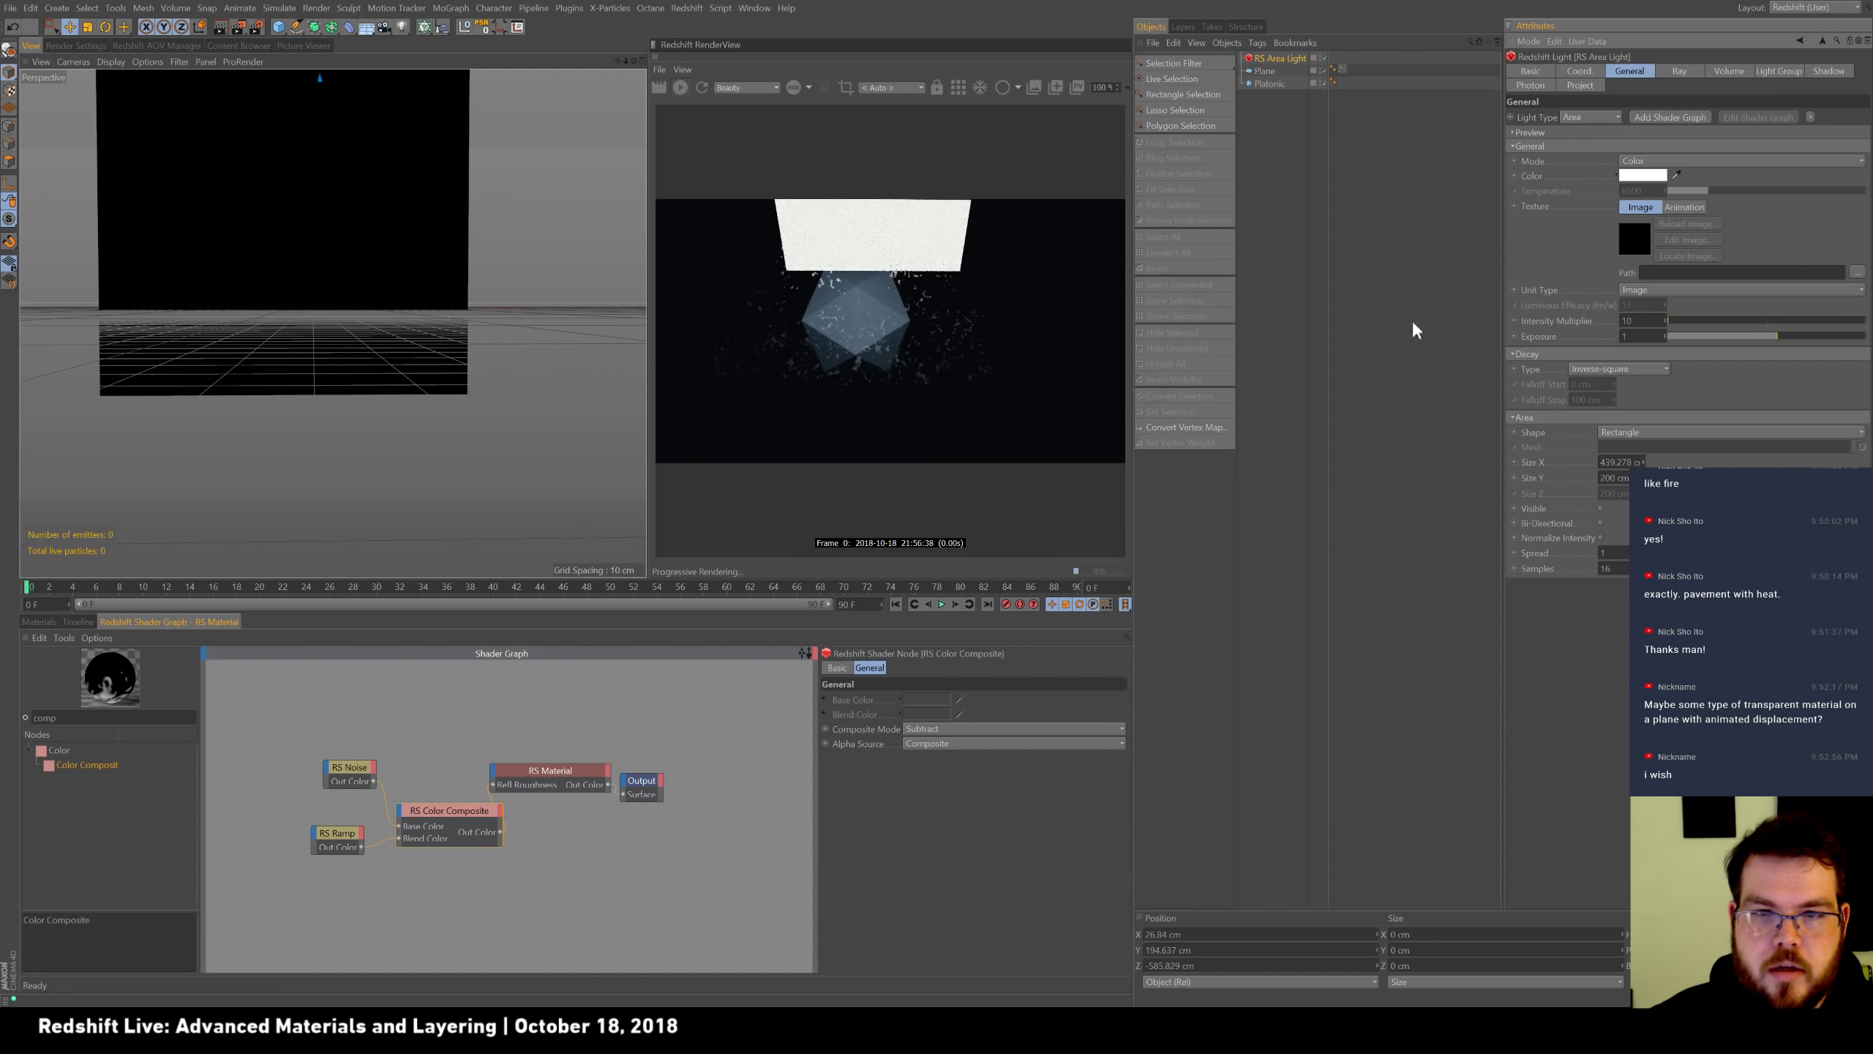
Rearrange the shader graph with Noise above Ramp and the Color Composite between them and the RS Material.
{"action": "left_click_drag", "start_coordinate": [343, 775], "coordinate": [298, 759]}
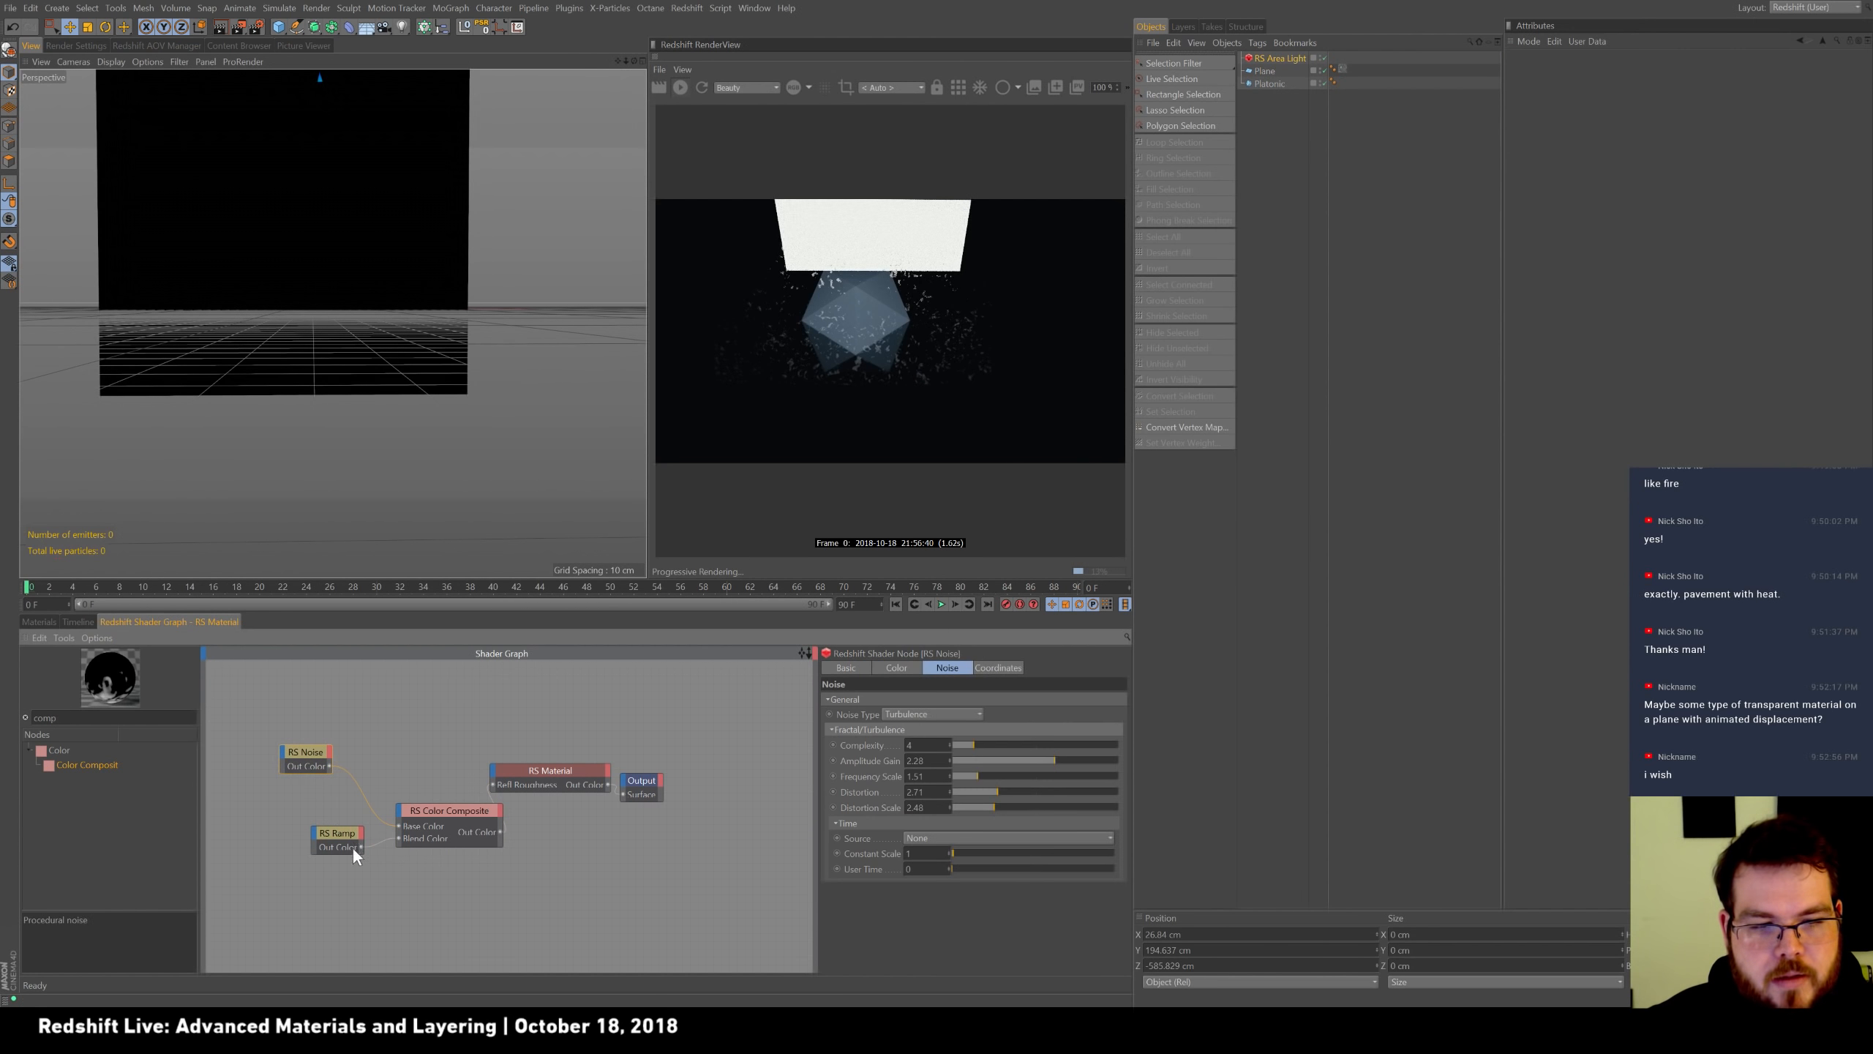
{"action": "left_click_drag", "start_coordinate": [356, 835], "coordinate": [306, 826]}
{"action": "left_click", "coordinate": [471, 816]}
{"action": "left_click", "coordinate": [299, 823]}
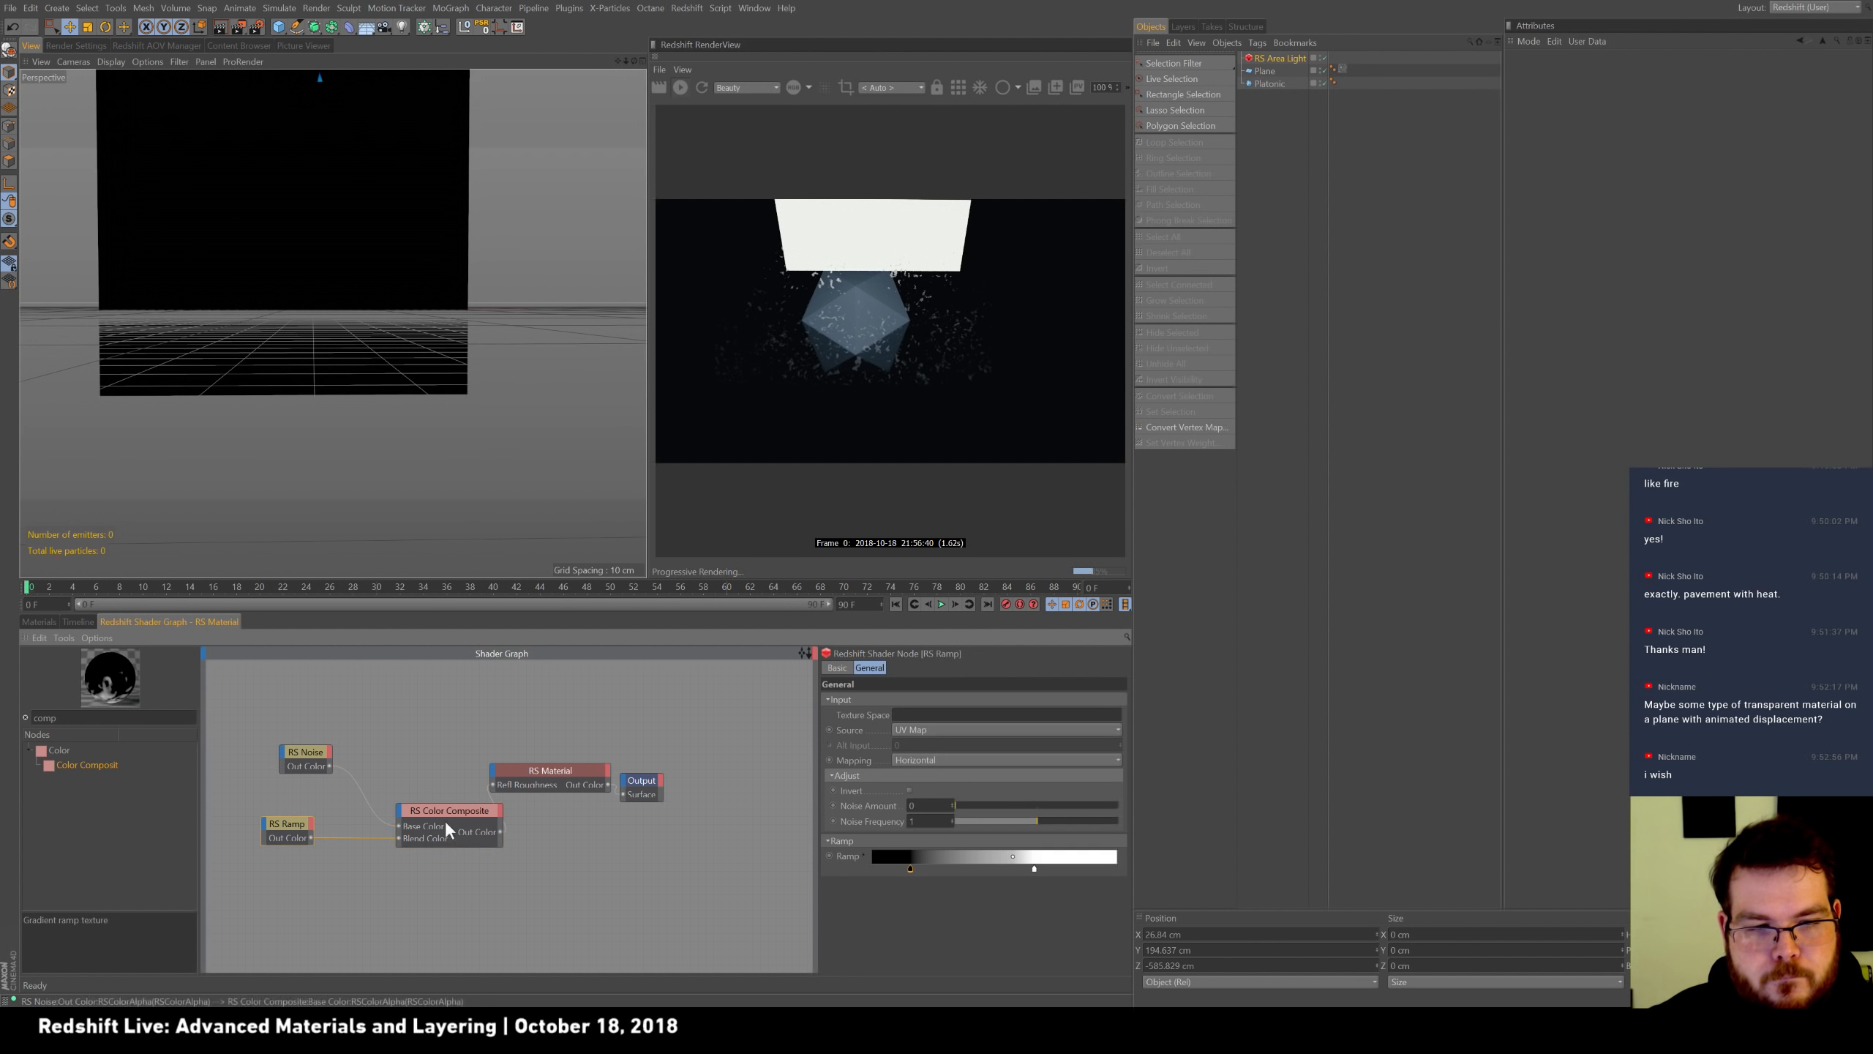
{"action": "left_click_drag", "start_coordinate": [458, 808], "coordinate": [435, 792]}
{"action": "left_click_drag", "start_coordinate": [304, 753], "coordinate": [290, 759]}
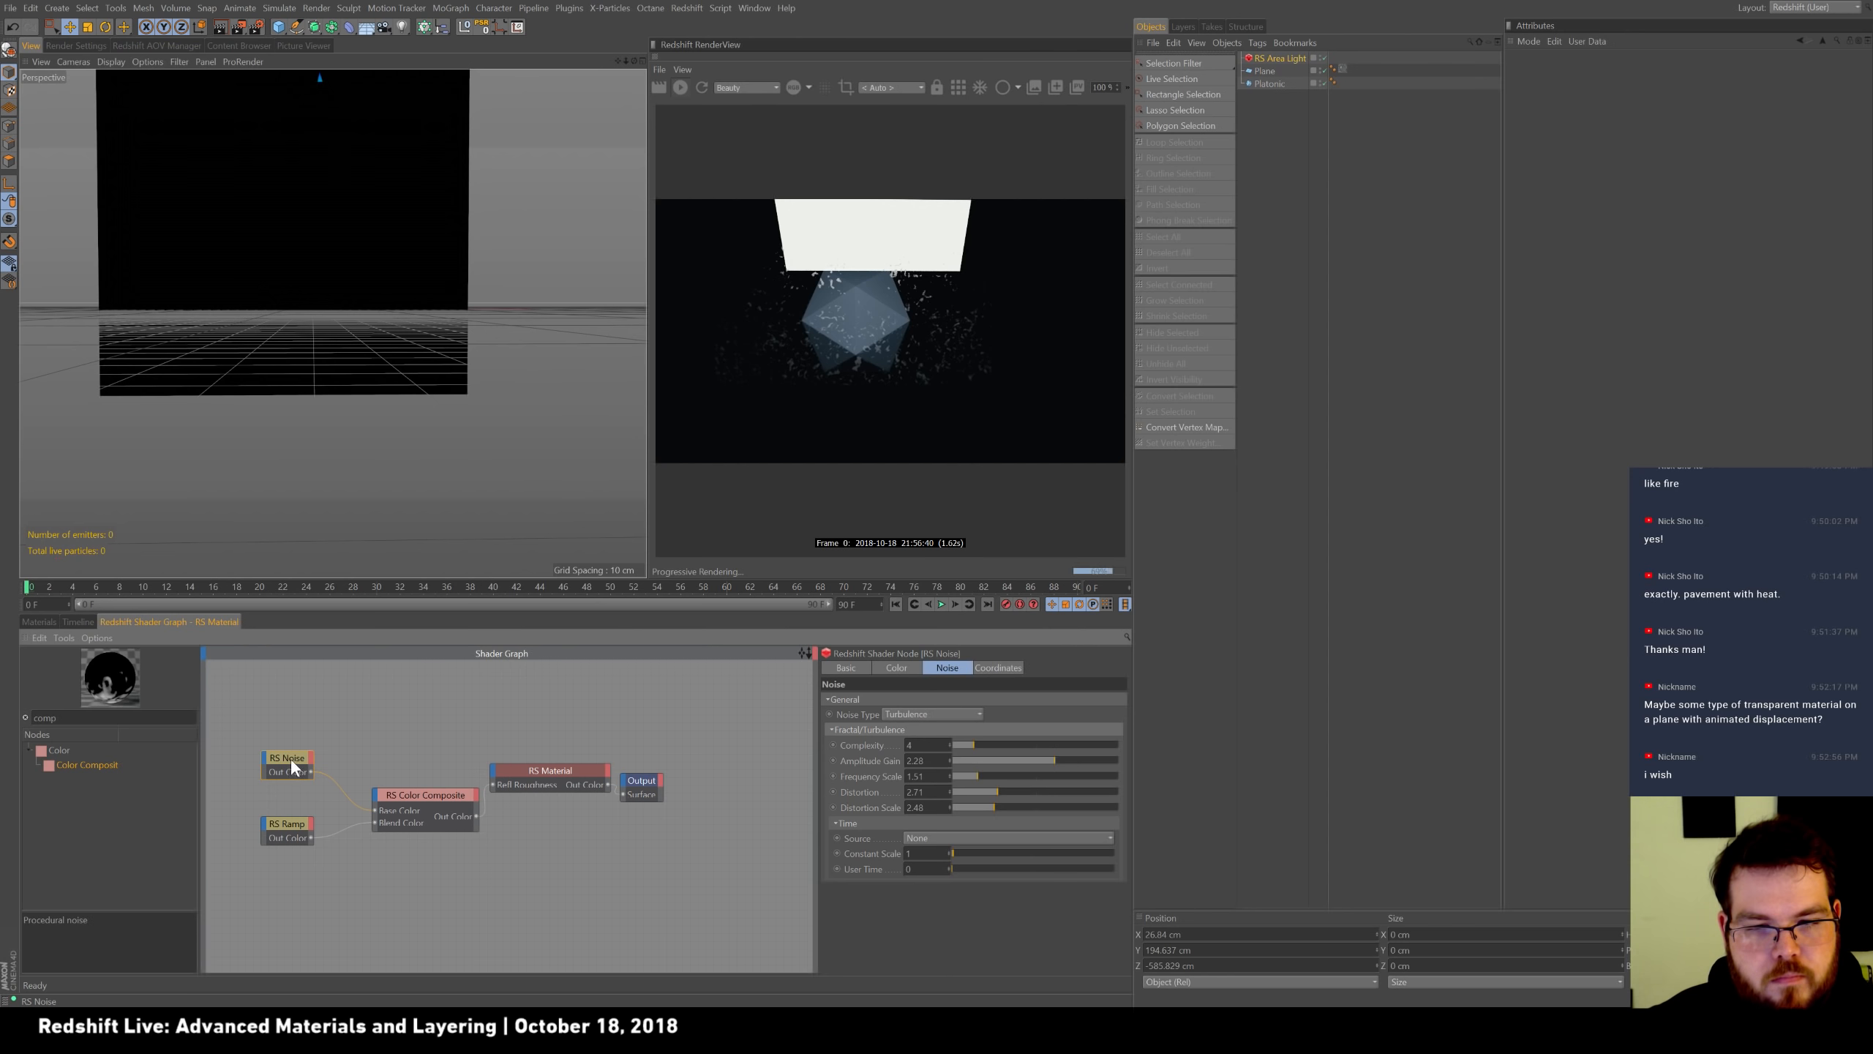
Check the Noise node's coordinate settings and connect its color directly to the Output's Surface for preview.
{"action": "left_click", "coordinate": [996, 668]}
{"action": "left_click", "coordinate": [933, 744]}
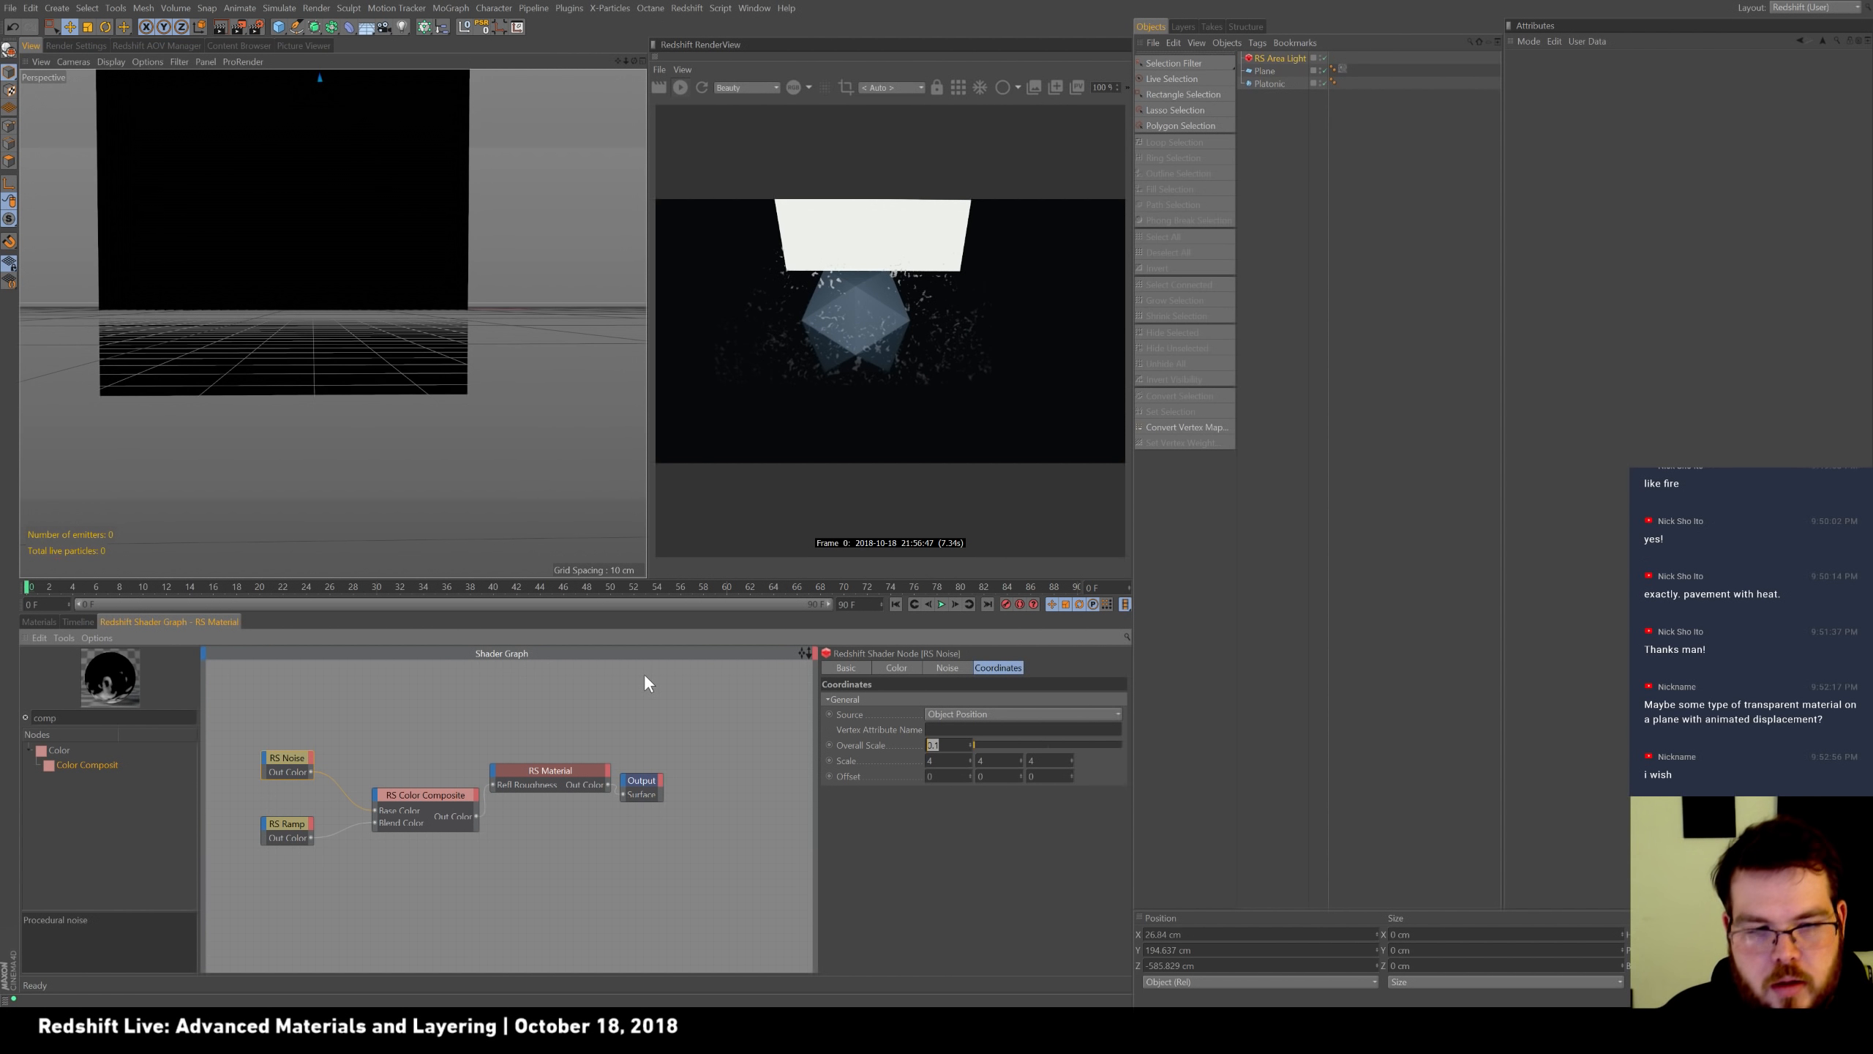
{"action": "left_click", "coordinate": [952, 669]}
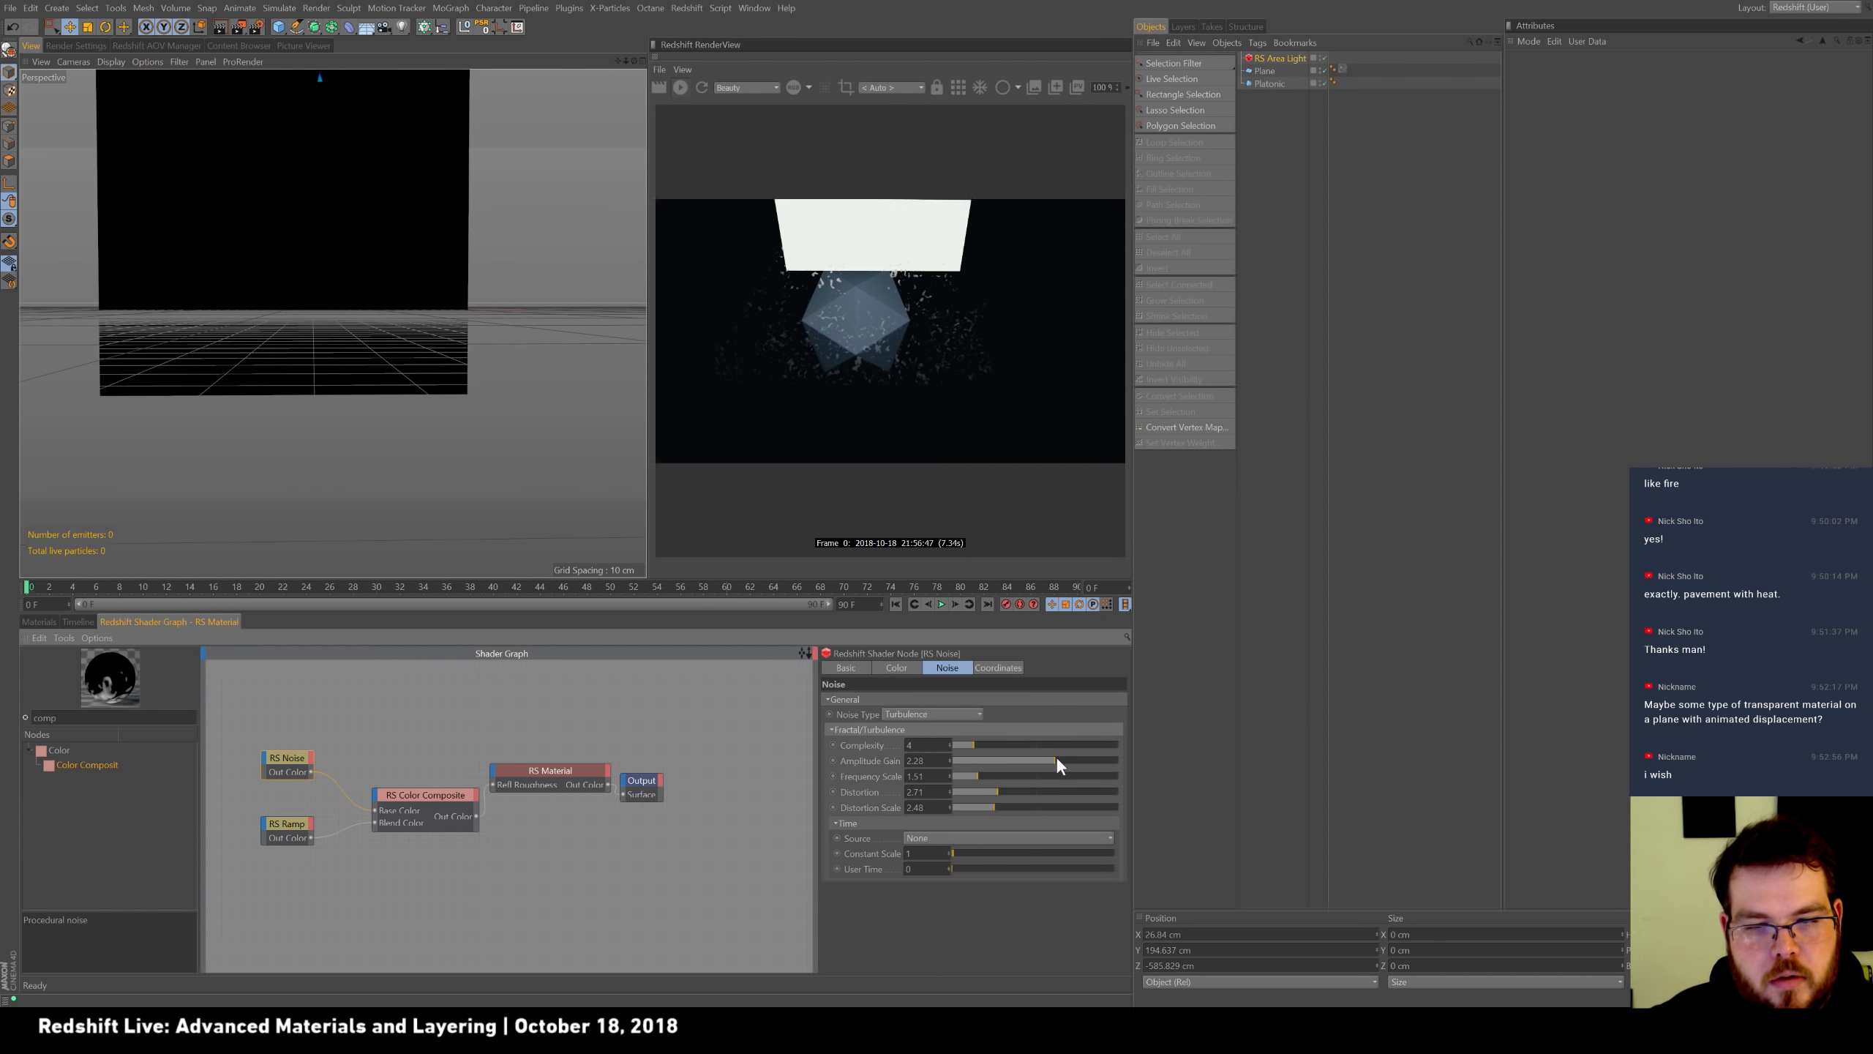
{"action": "left_click_drag", "start_coordinate": [312, 772], "coordinate": [623, 795]}
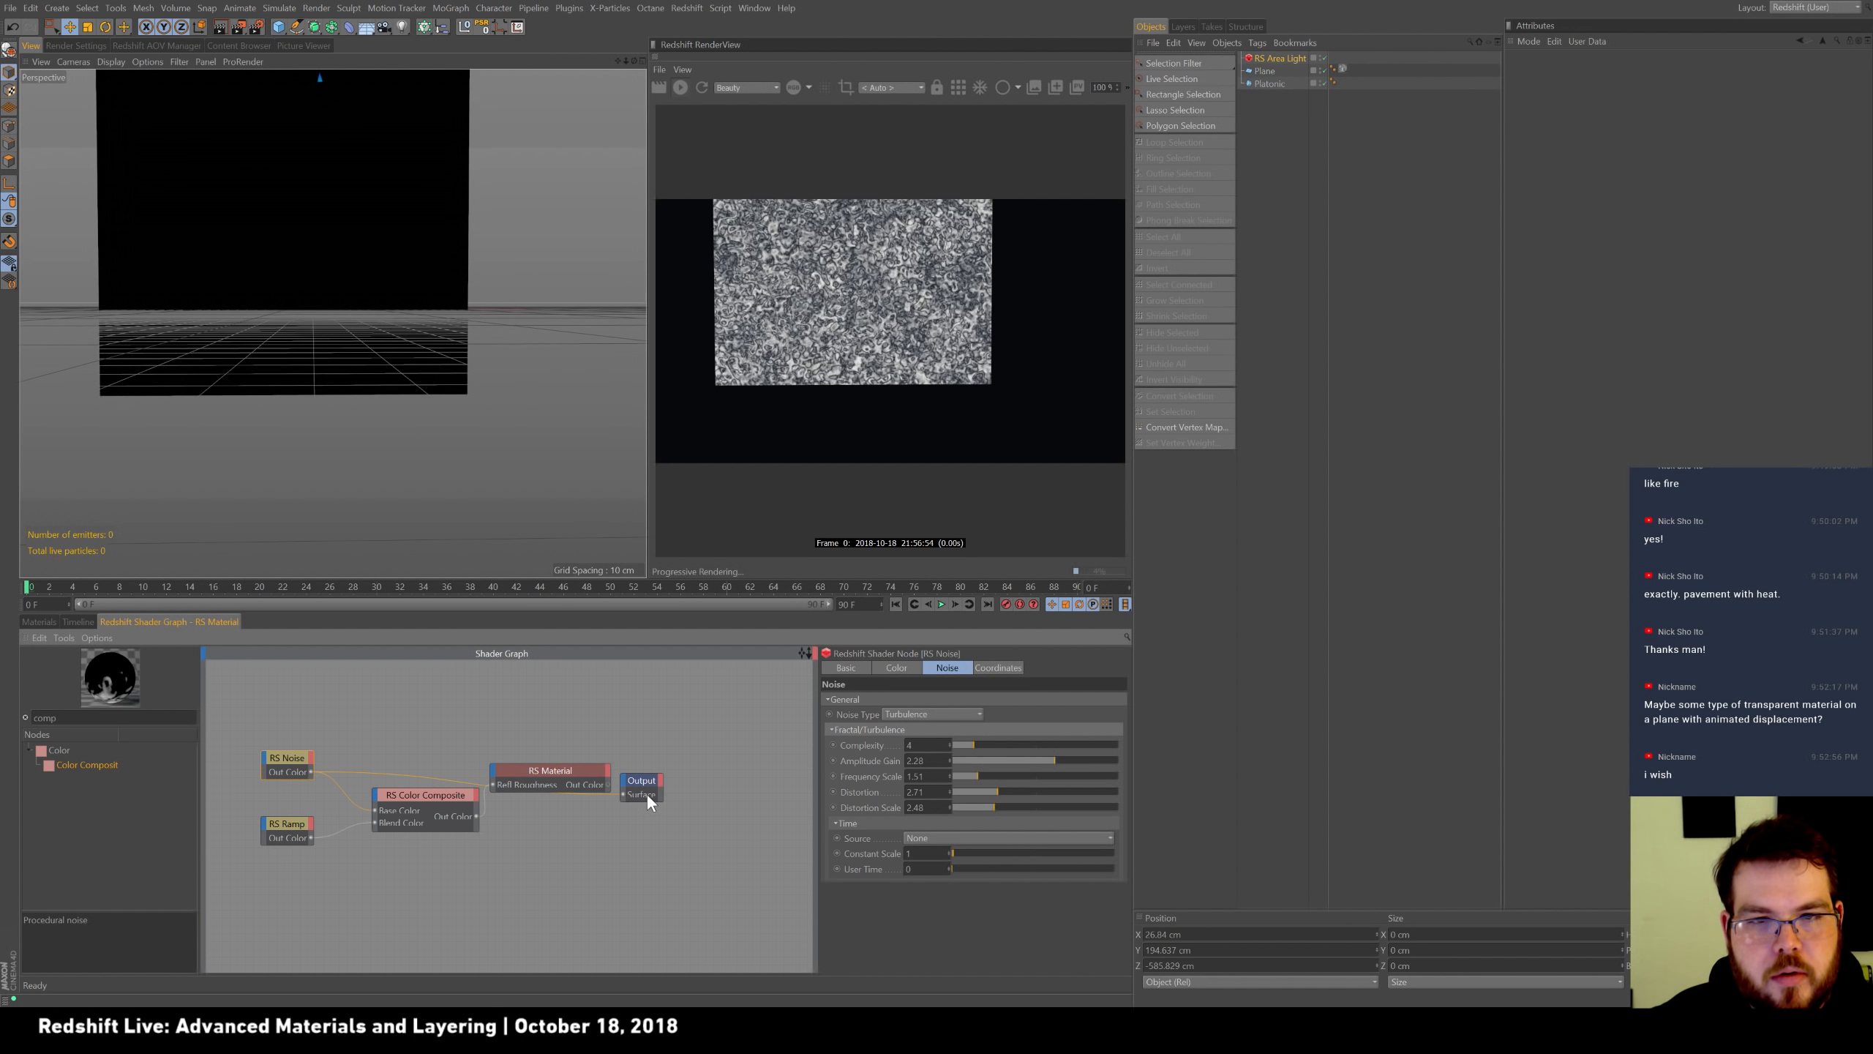
Set the noise complexity to 1 and slightly raise its amplitude gain.
{"action": "left_click", "coordinate": [967, 744]}
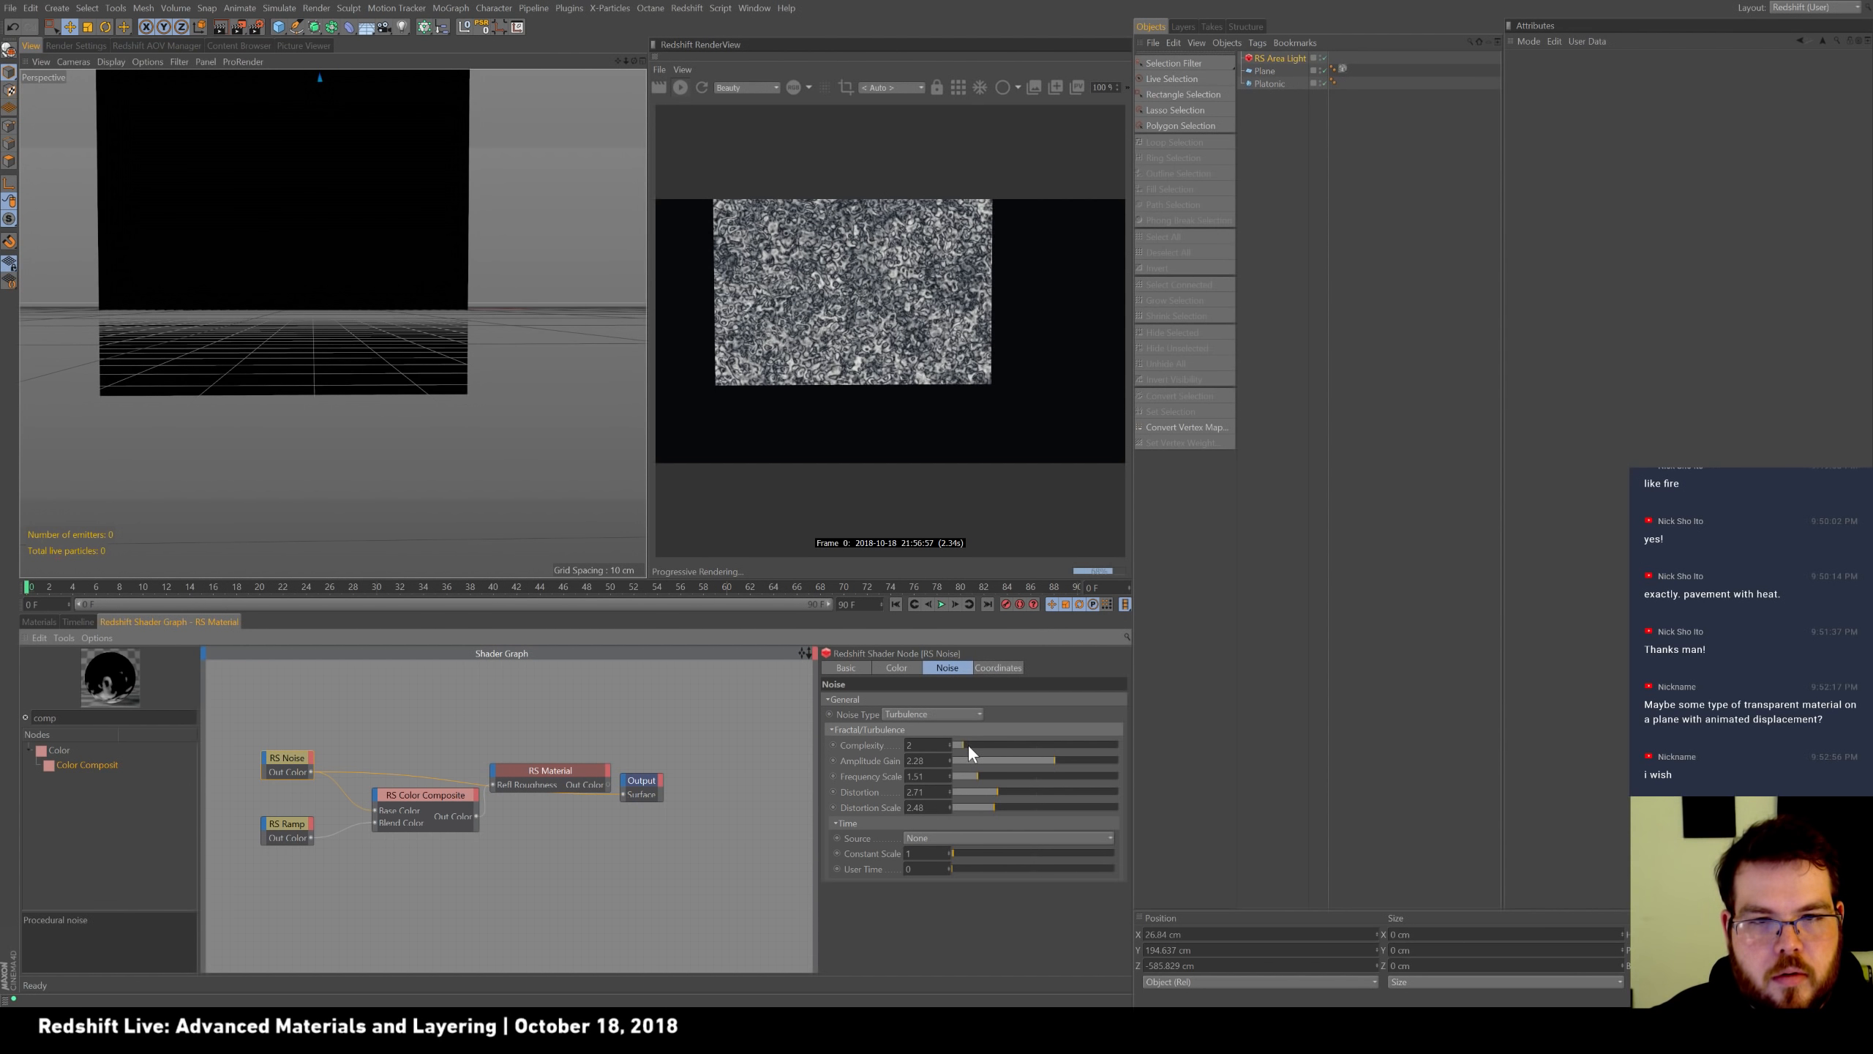
{"action": "left_click", "coordinate": [1049, 762]}
{"action": "left_click", "coordinate": [1056, 761]}
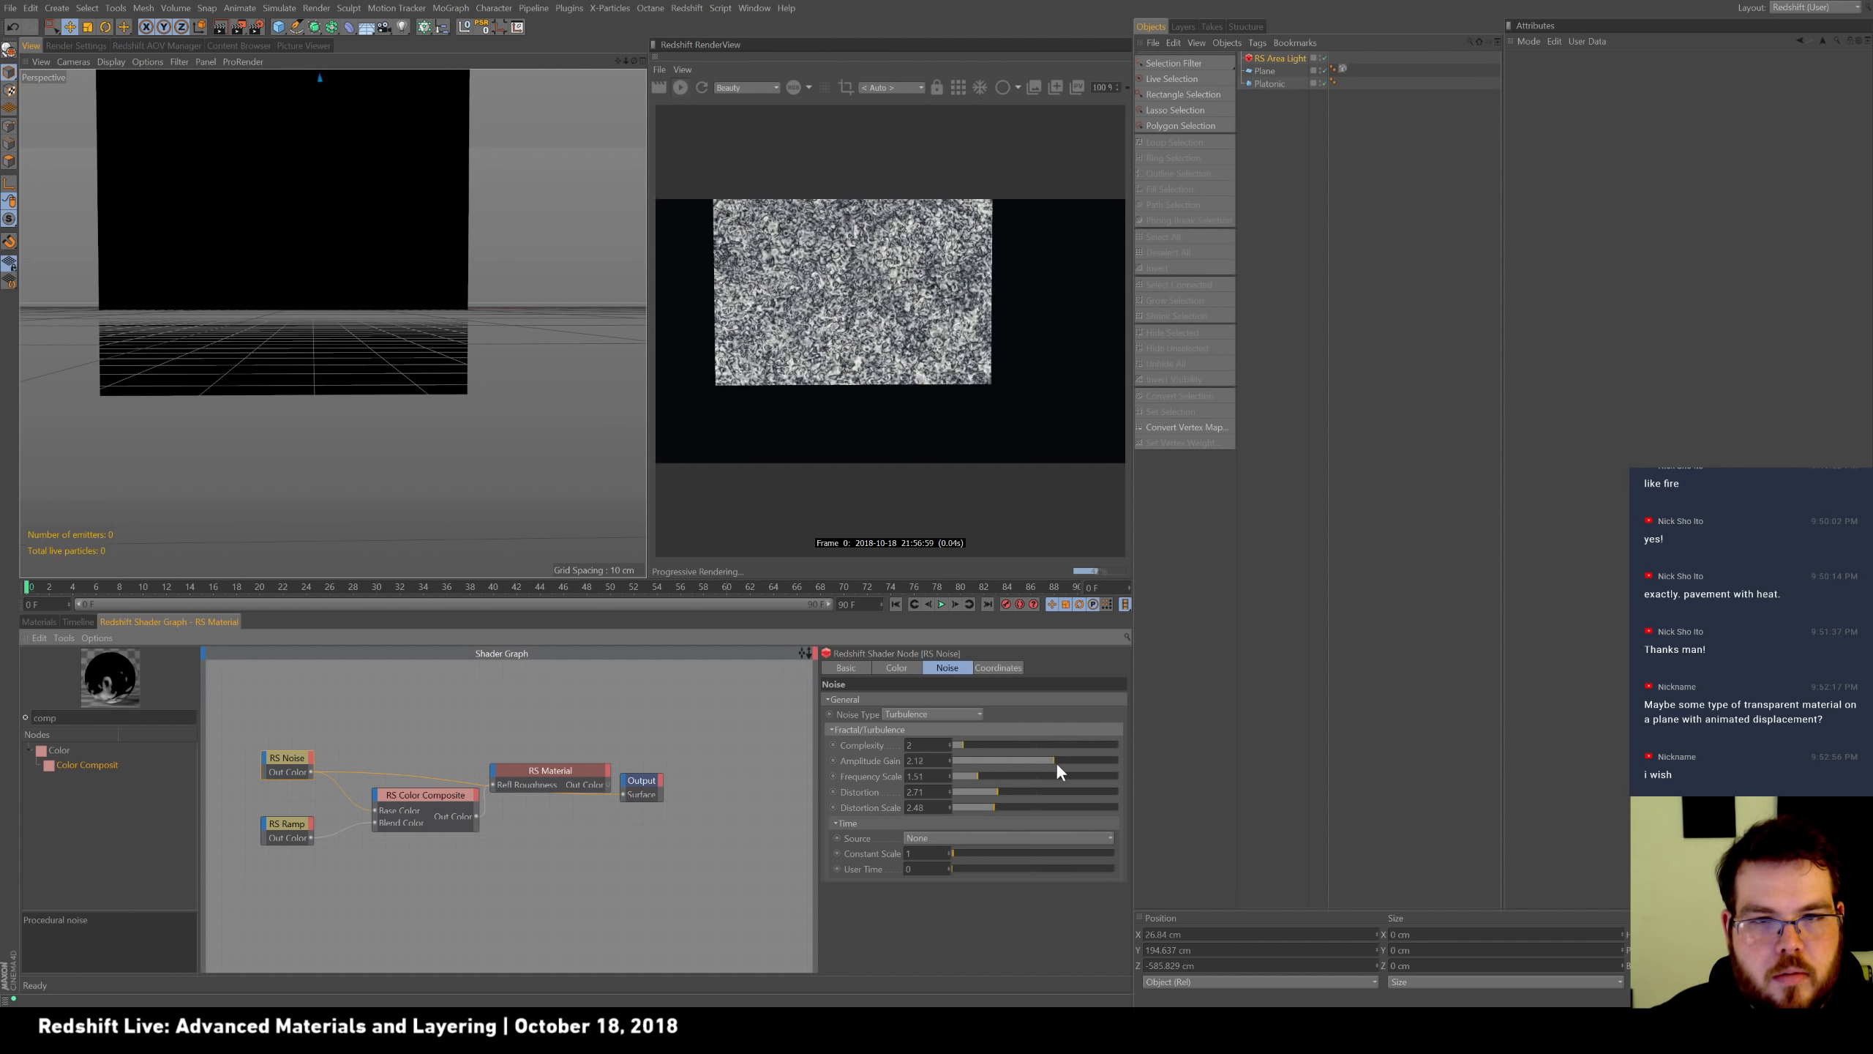
{"action": "left_click", "coordinate": [957, 744]}
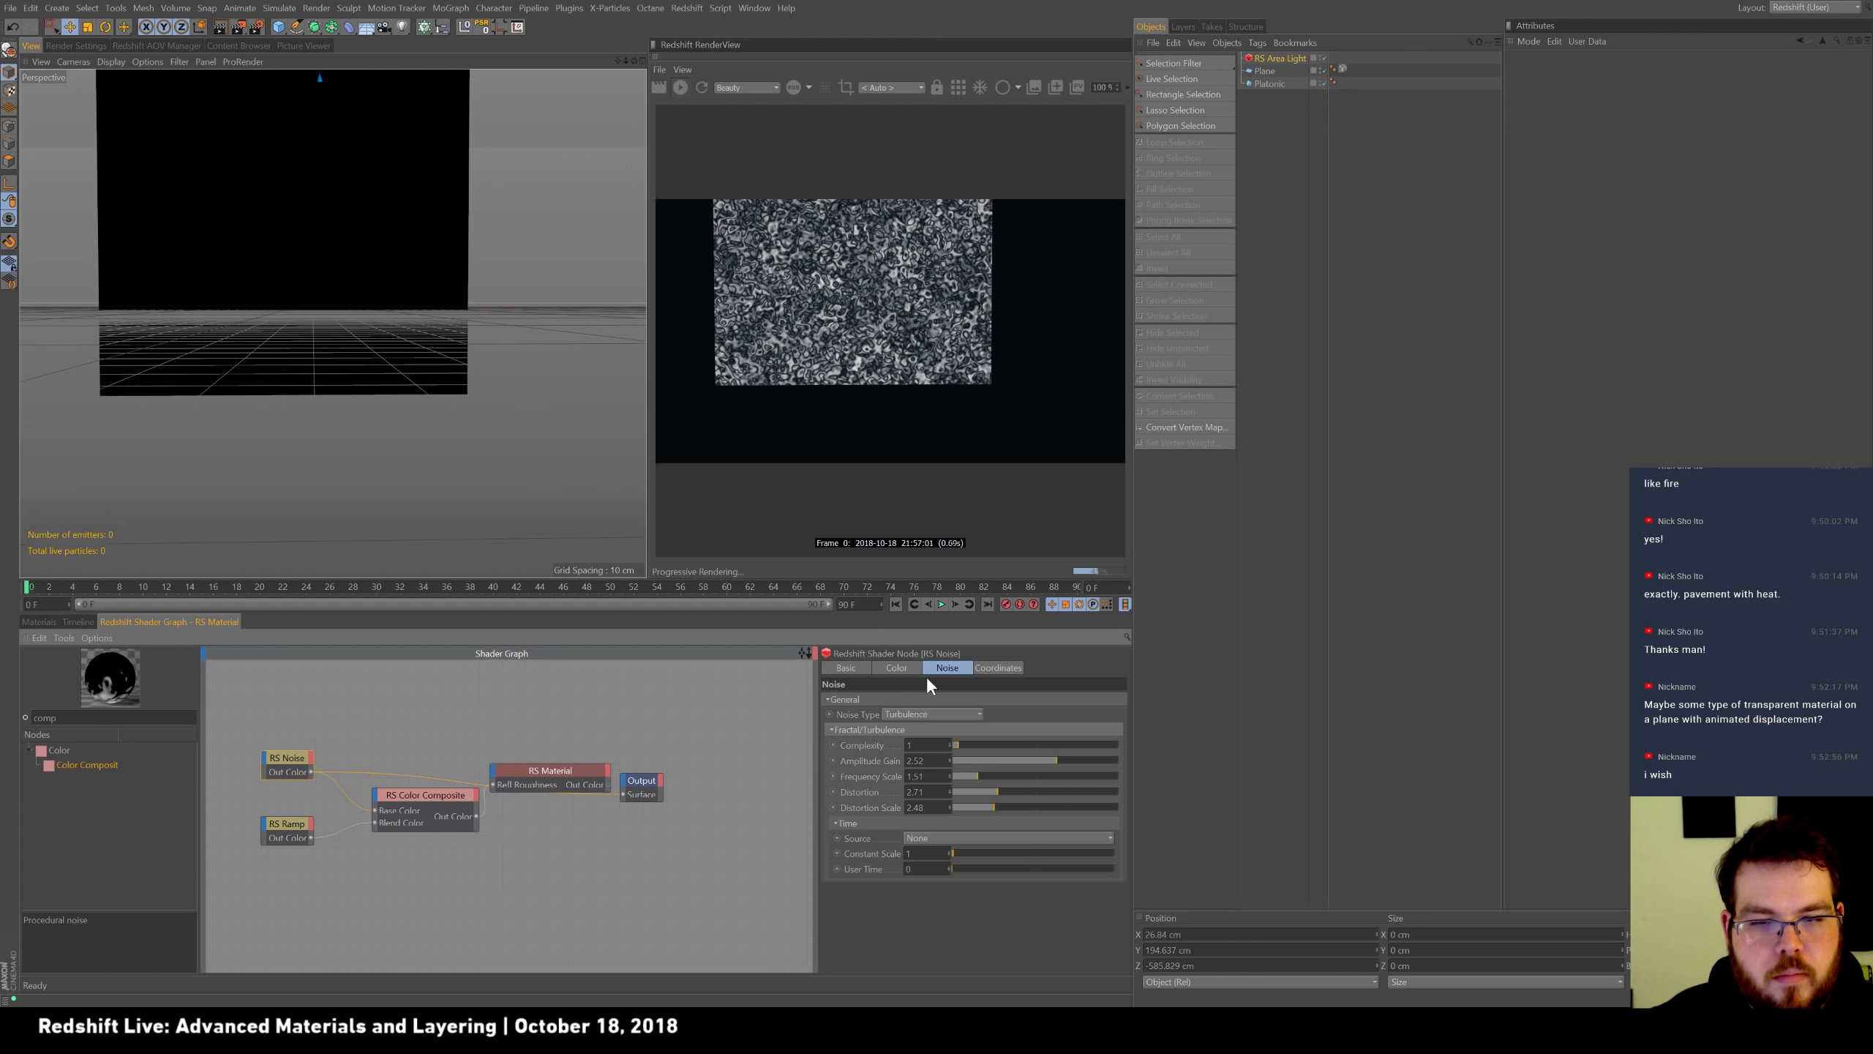
Set the noise's overall coordinate scale to 0.05.
{"action": "left_click", "coordinate": [1011, 667]}
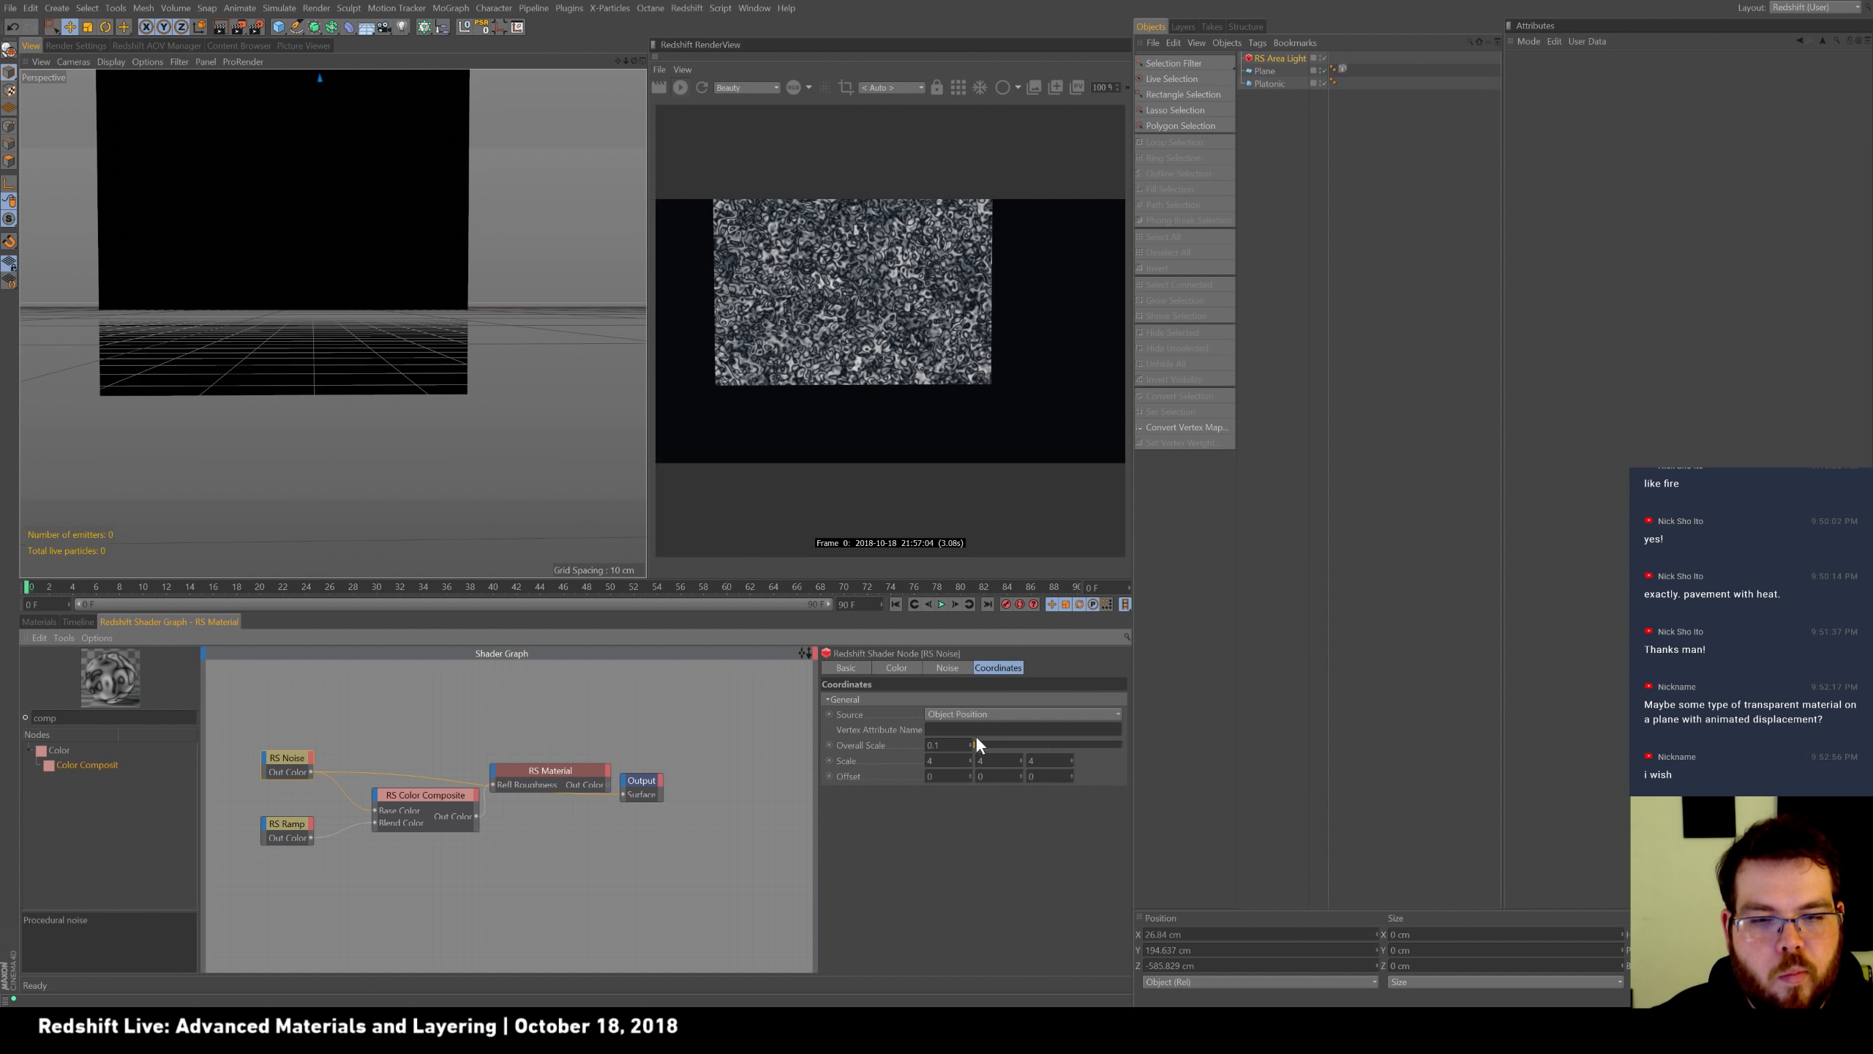
{"action": "type", "text": ".05"}
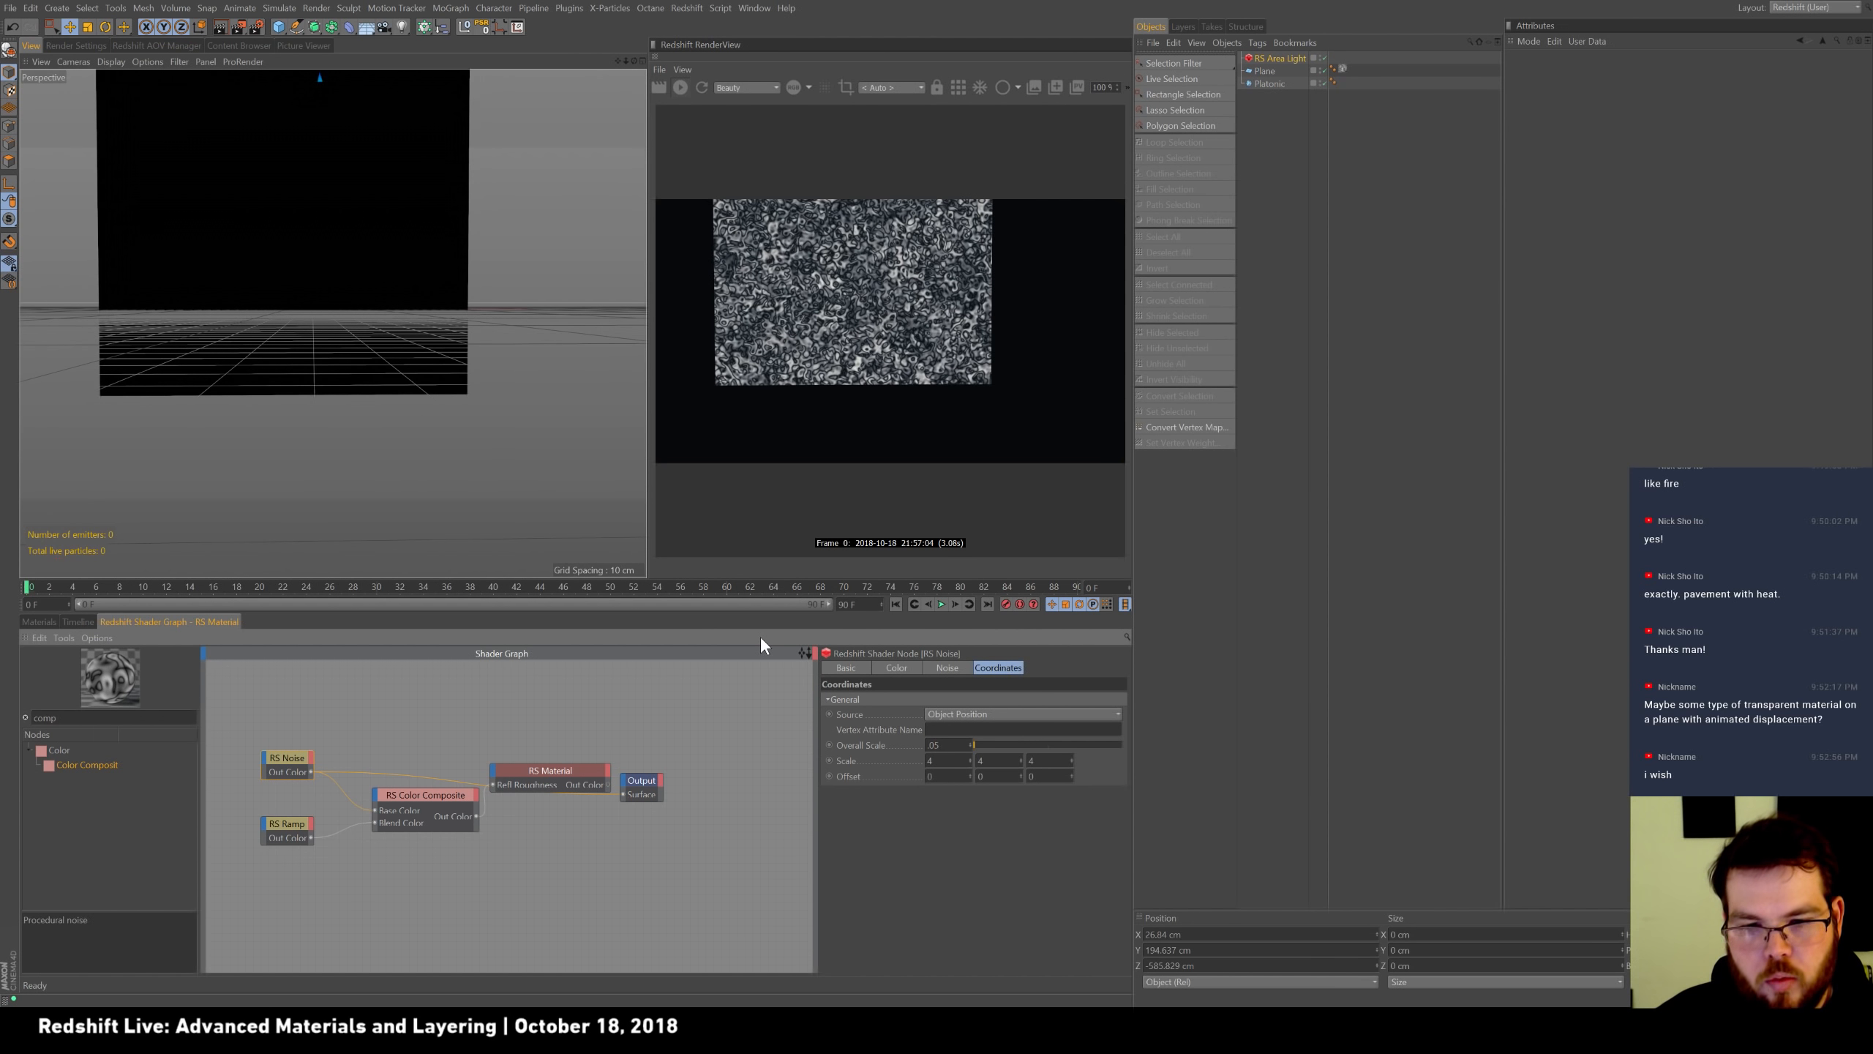
{"action": "key", "text": "Return"}
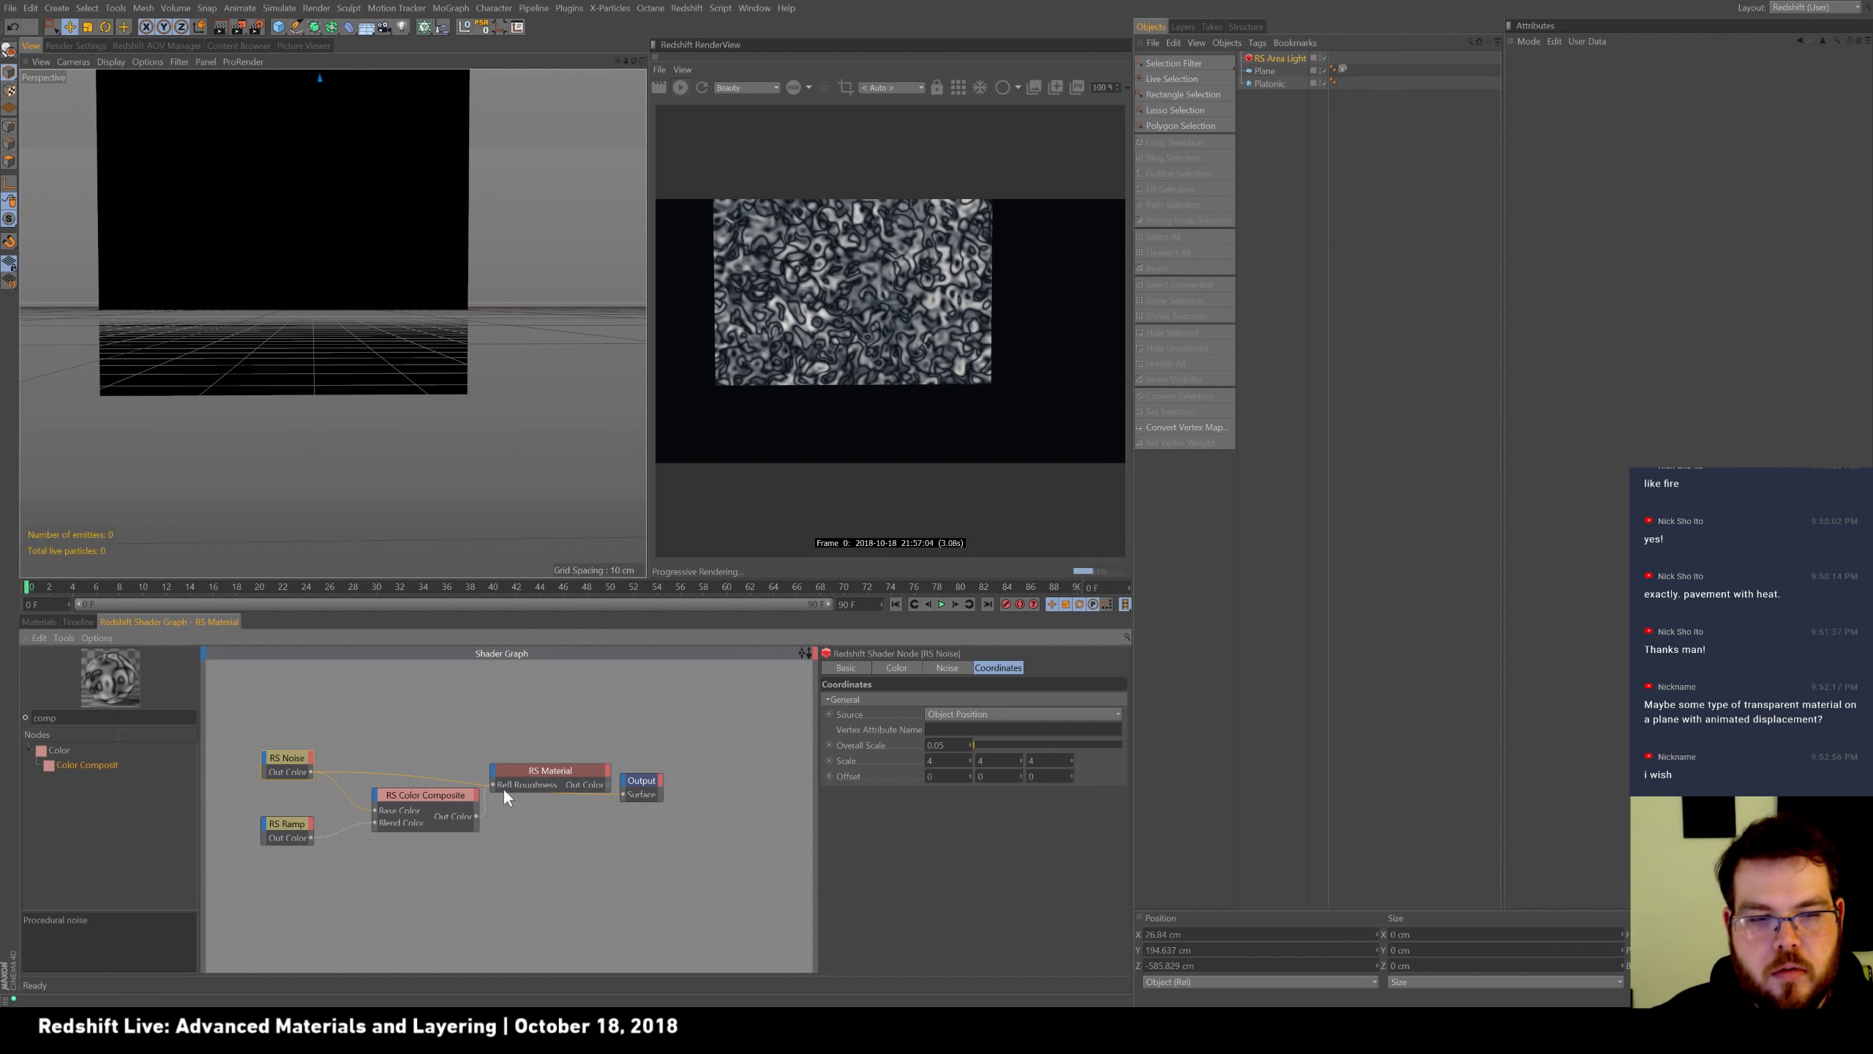
Reconnect the RS Material's color to the Output's Surface and spread the Color Composite, Output and Noise nodes apart.
{"action": "left_click_drag", "start_coordinate": [626, 794], "coordinate": [623, 797]}
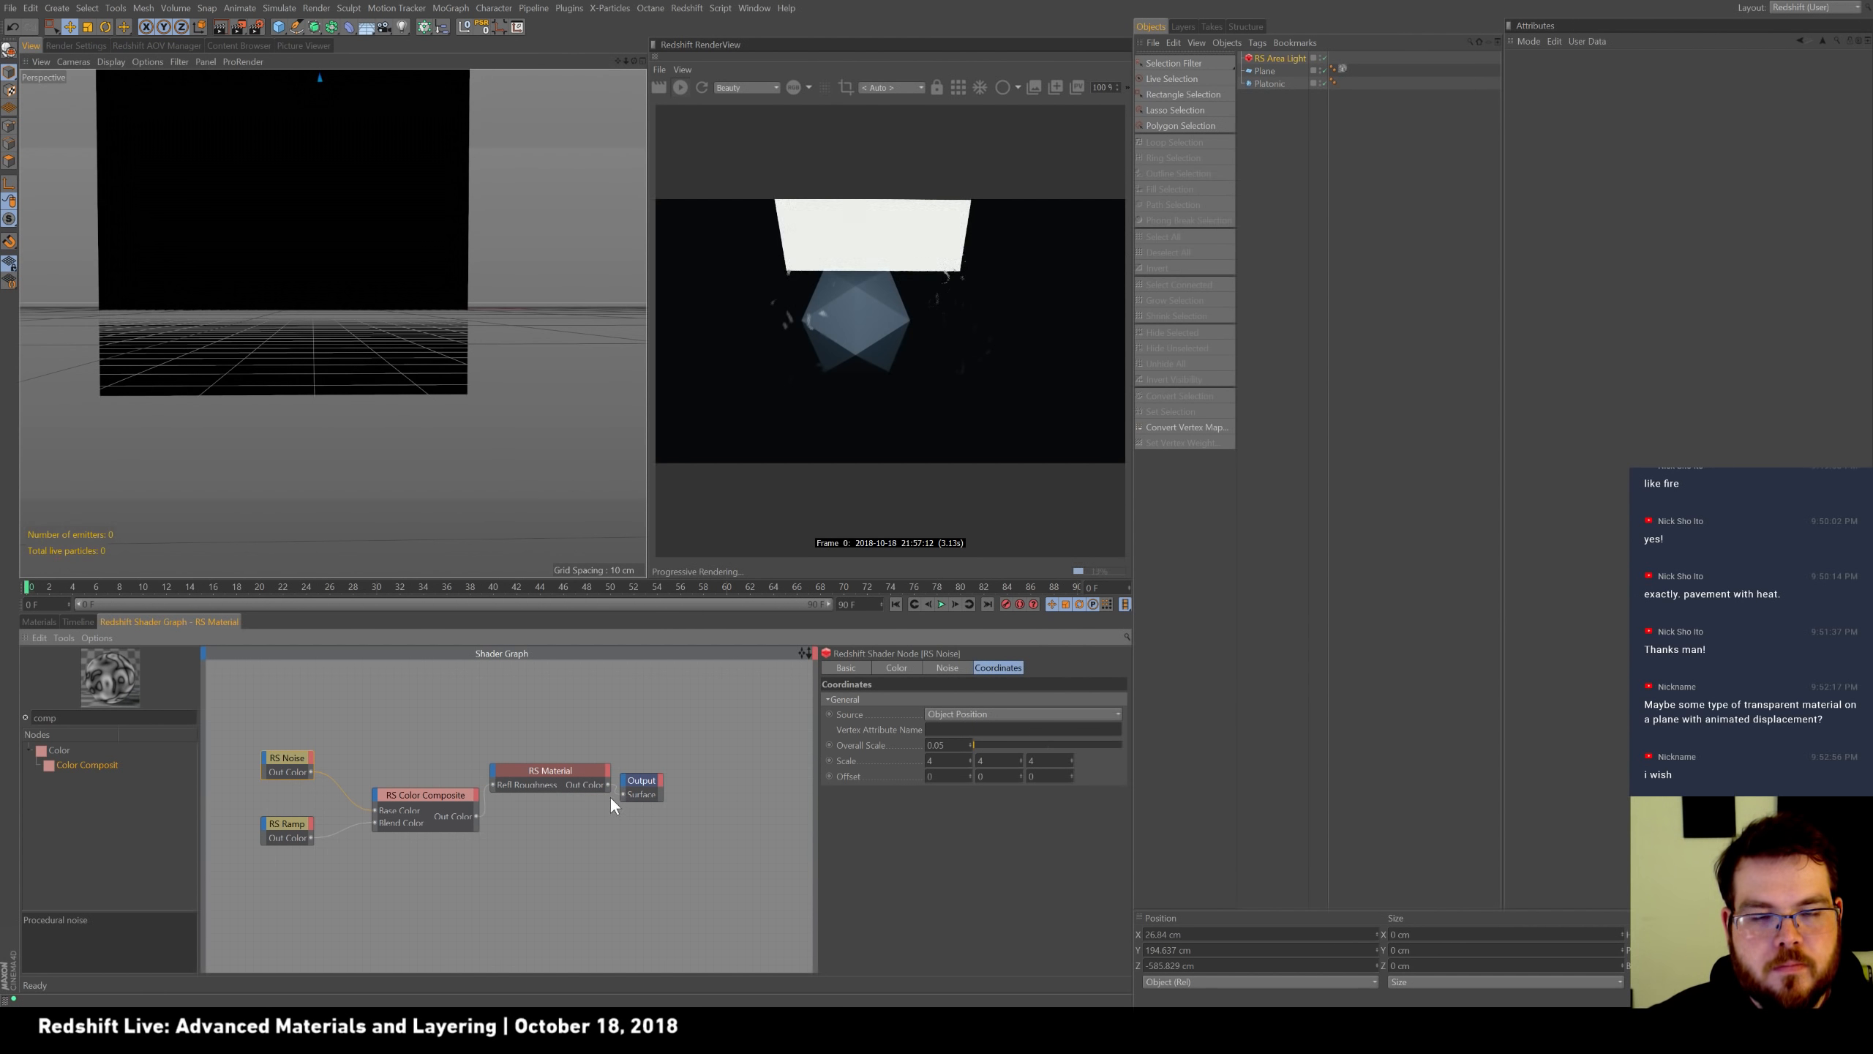
{"action": "left_click_drag", "start_coordinate": [425, 798], "coordinate": [412, 794]}
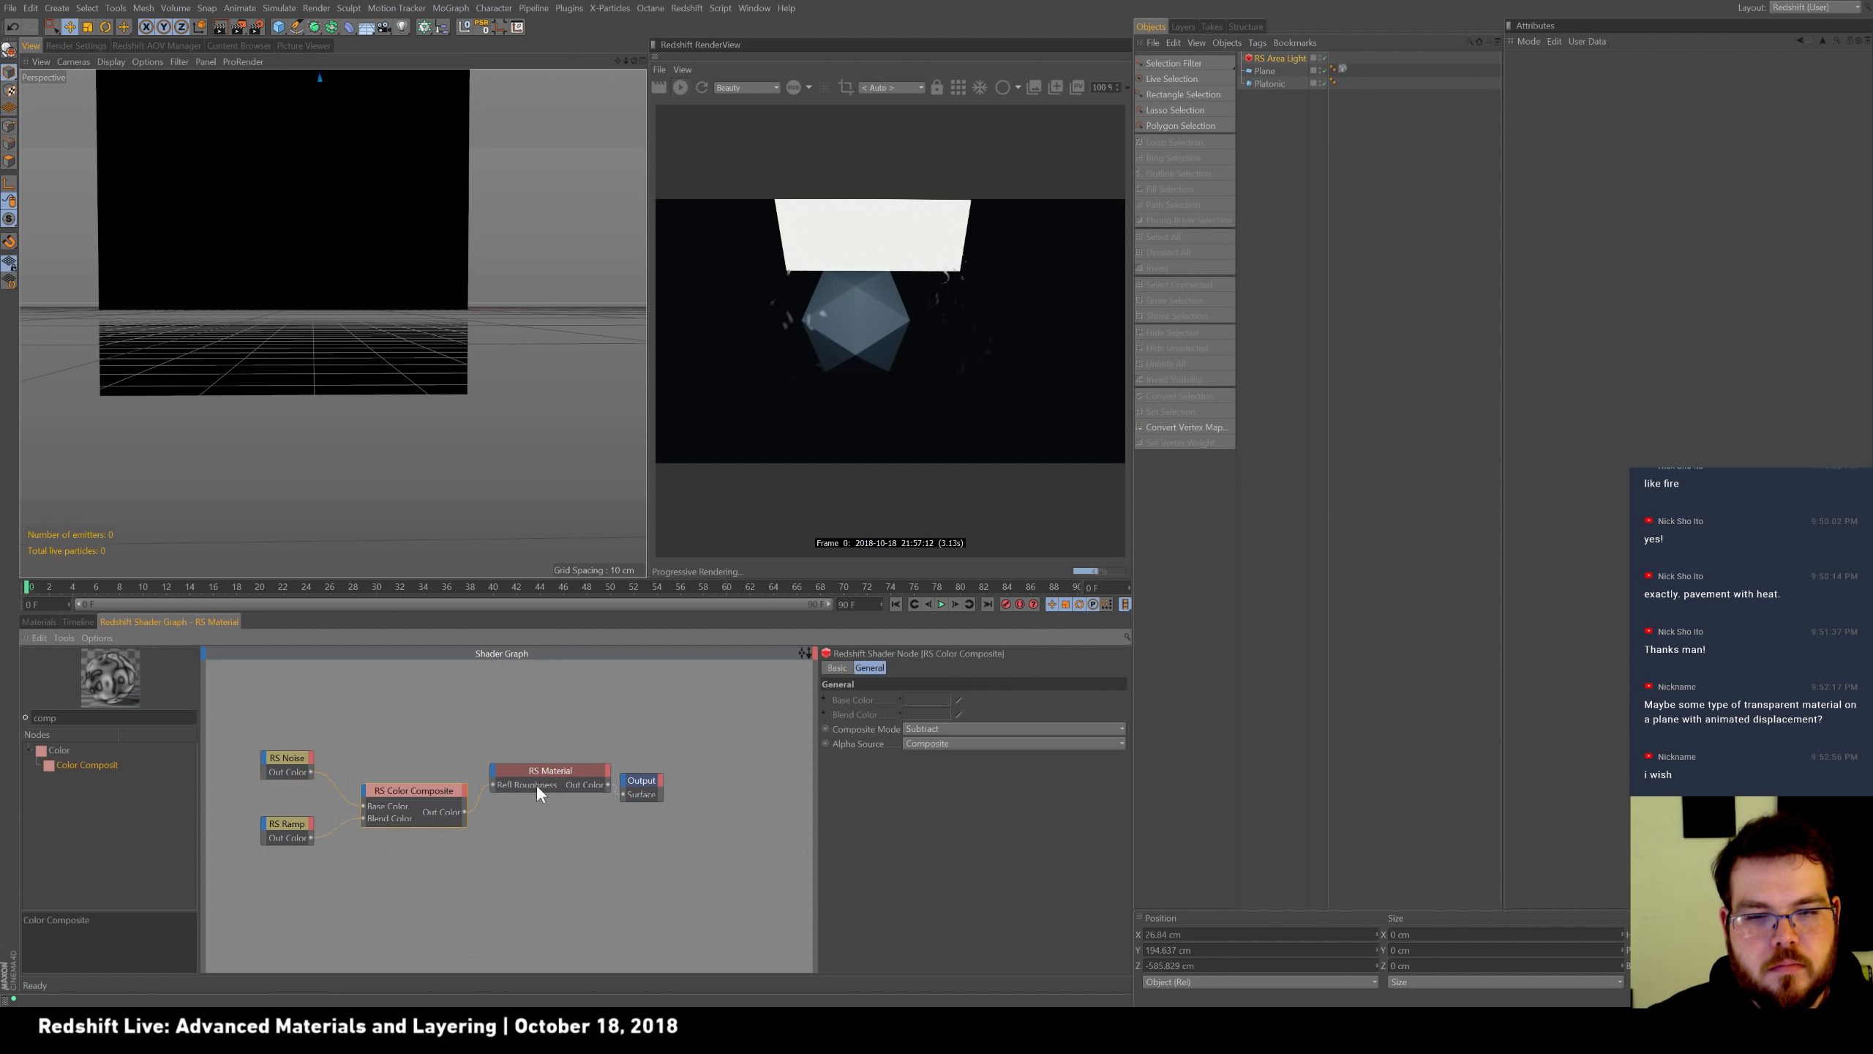
{"action": "left_click", "coordinate": [562, 770]}
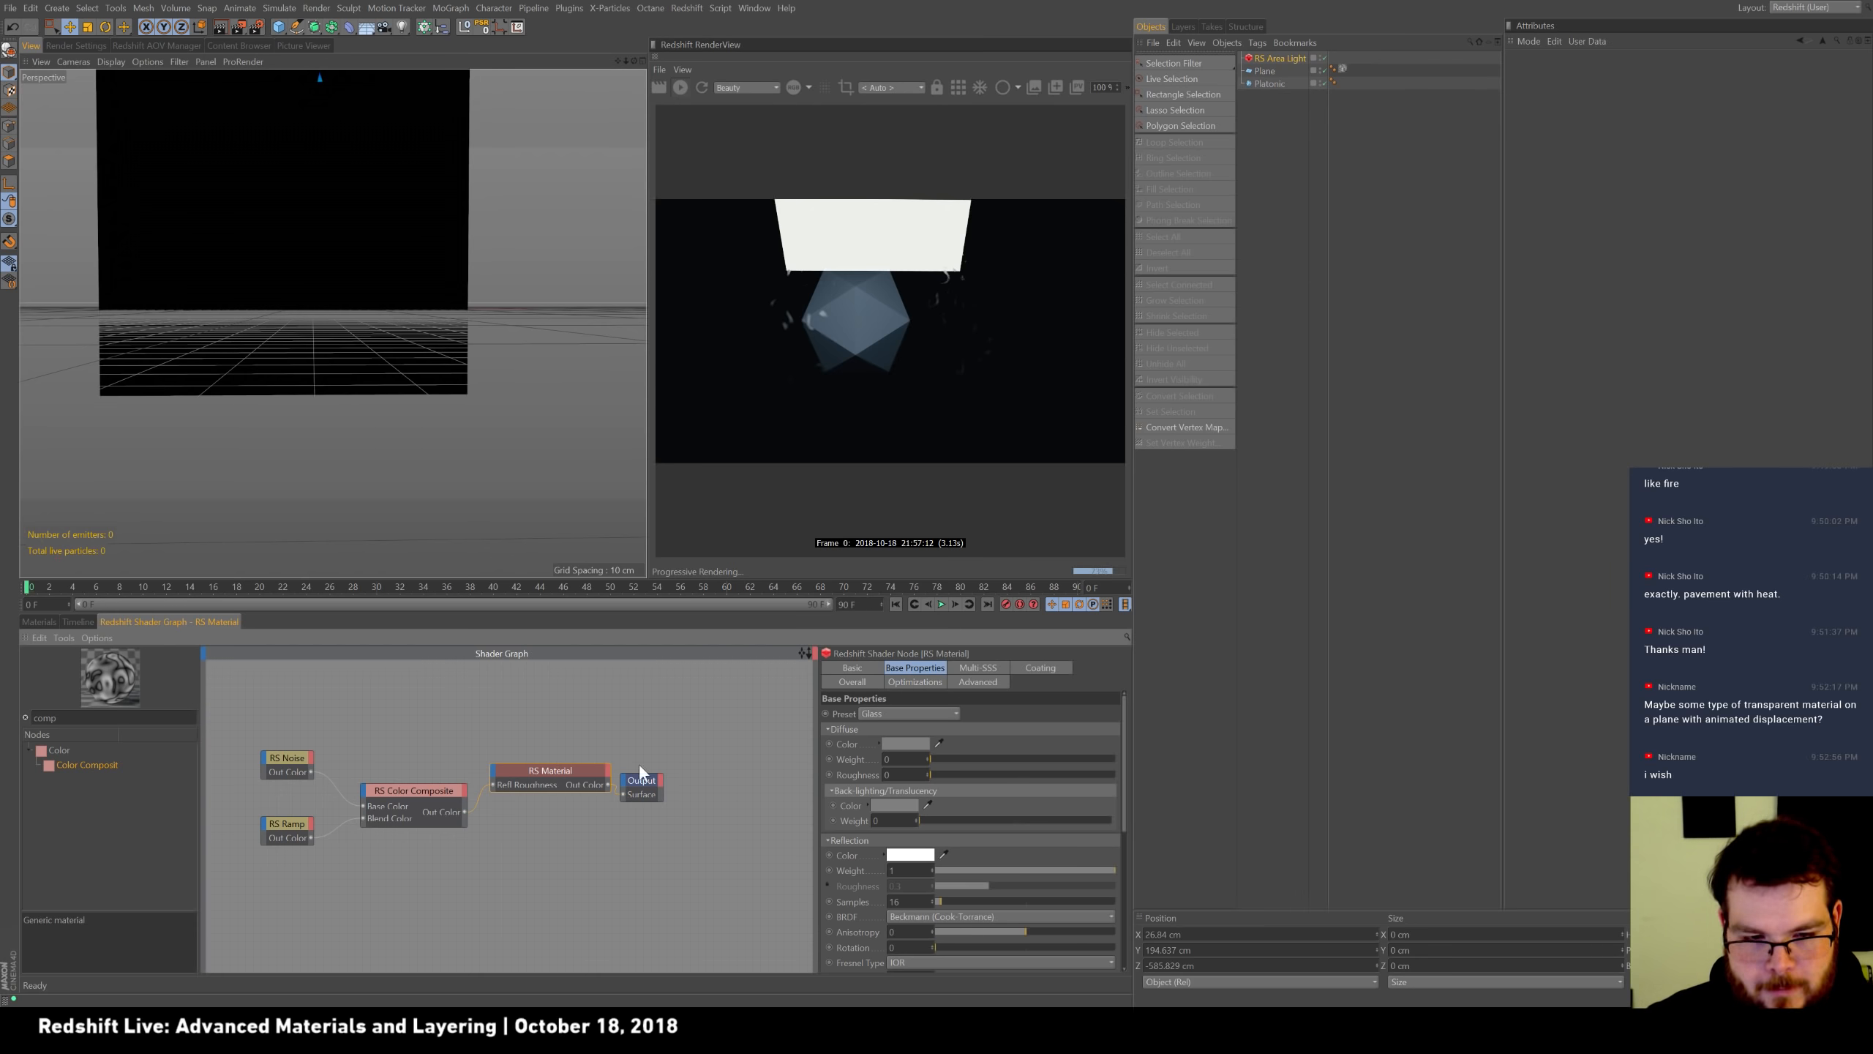
{"action": "left_click_drag", "start_coordinate": [627, 780], "coordinate": [646, 776]}
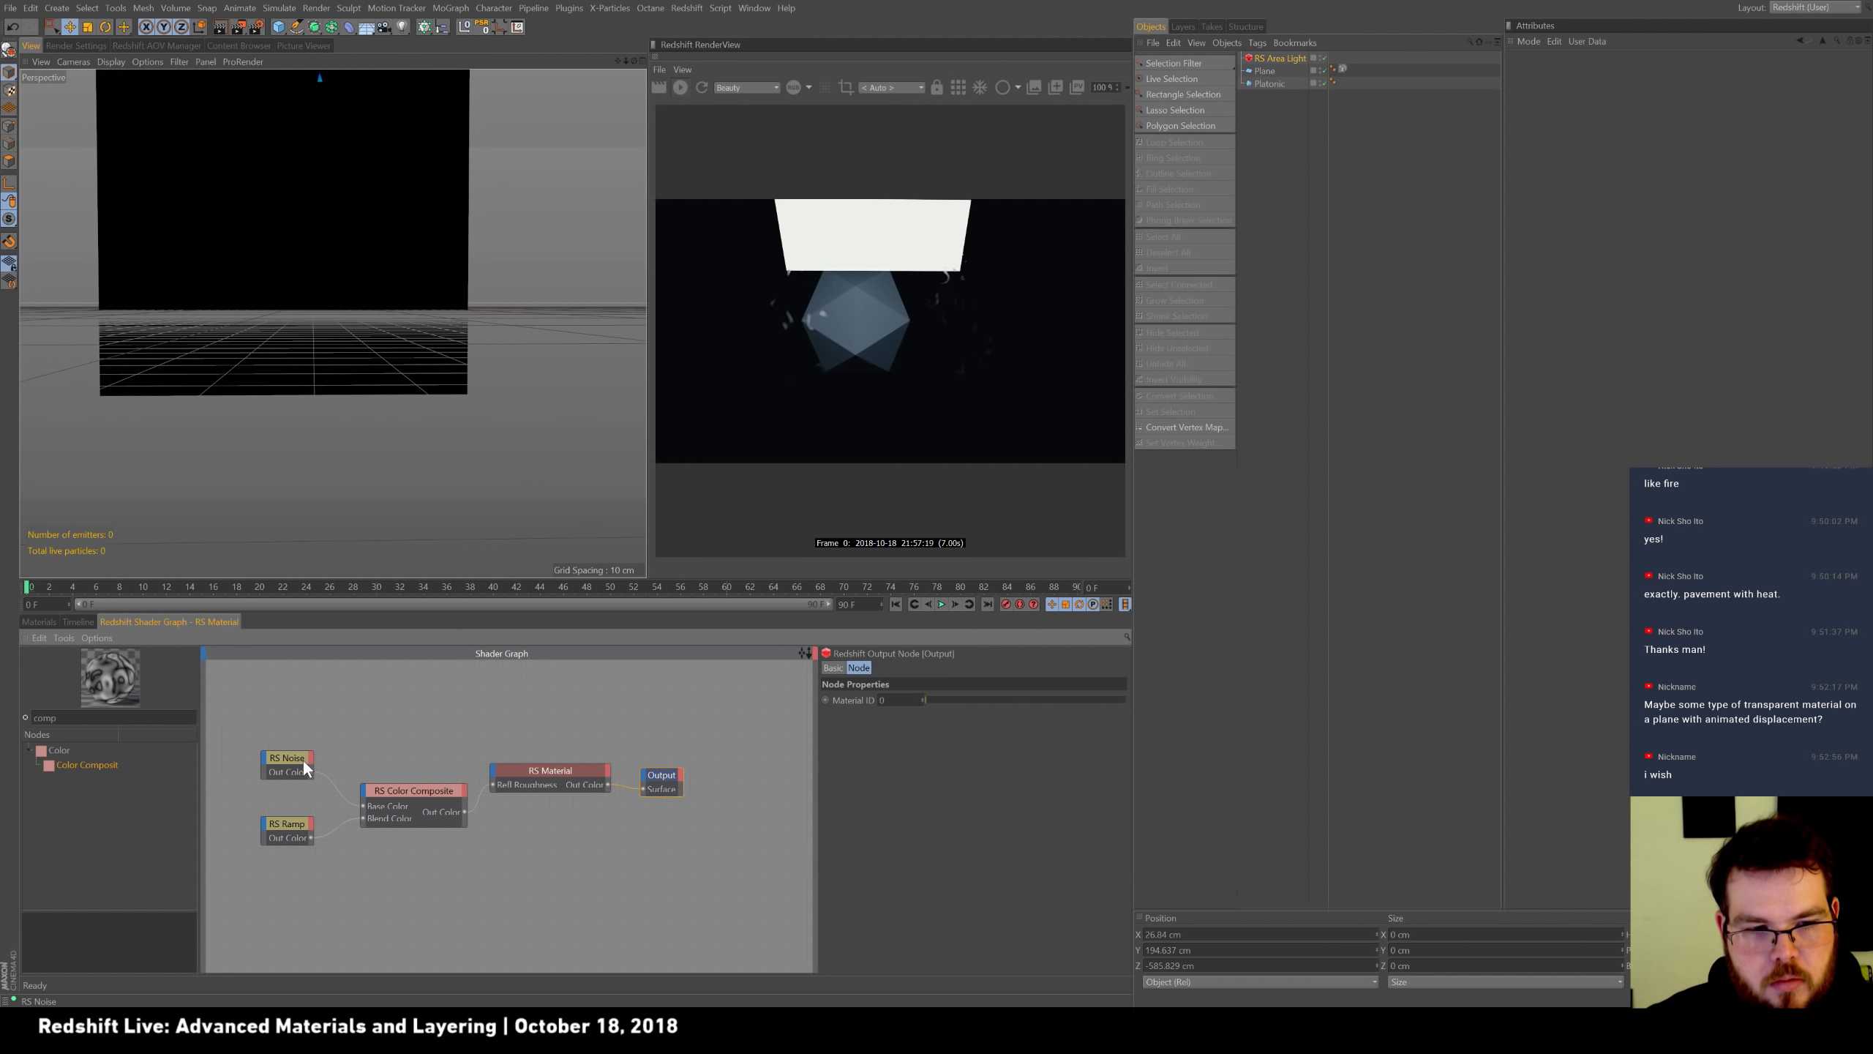
{"action": "left_click_drag", "start_coordinate": [307, 758], "coordinate": [292, 736]}
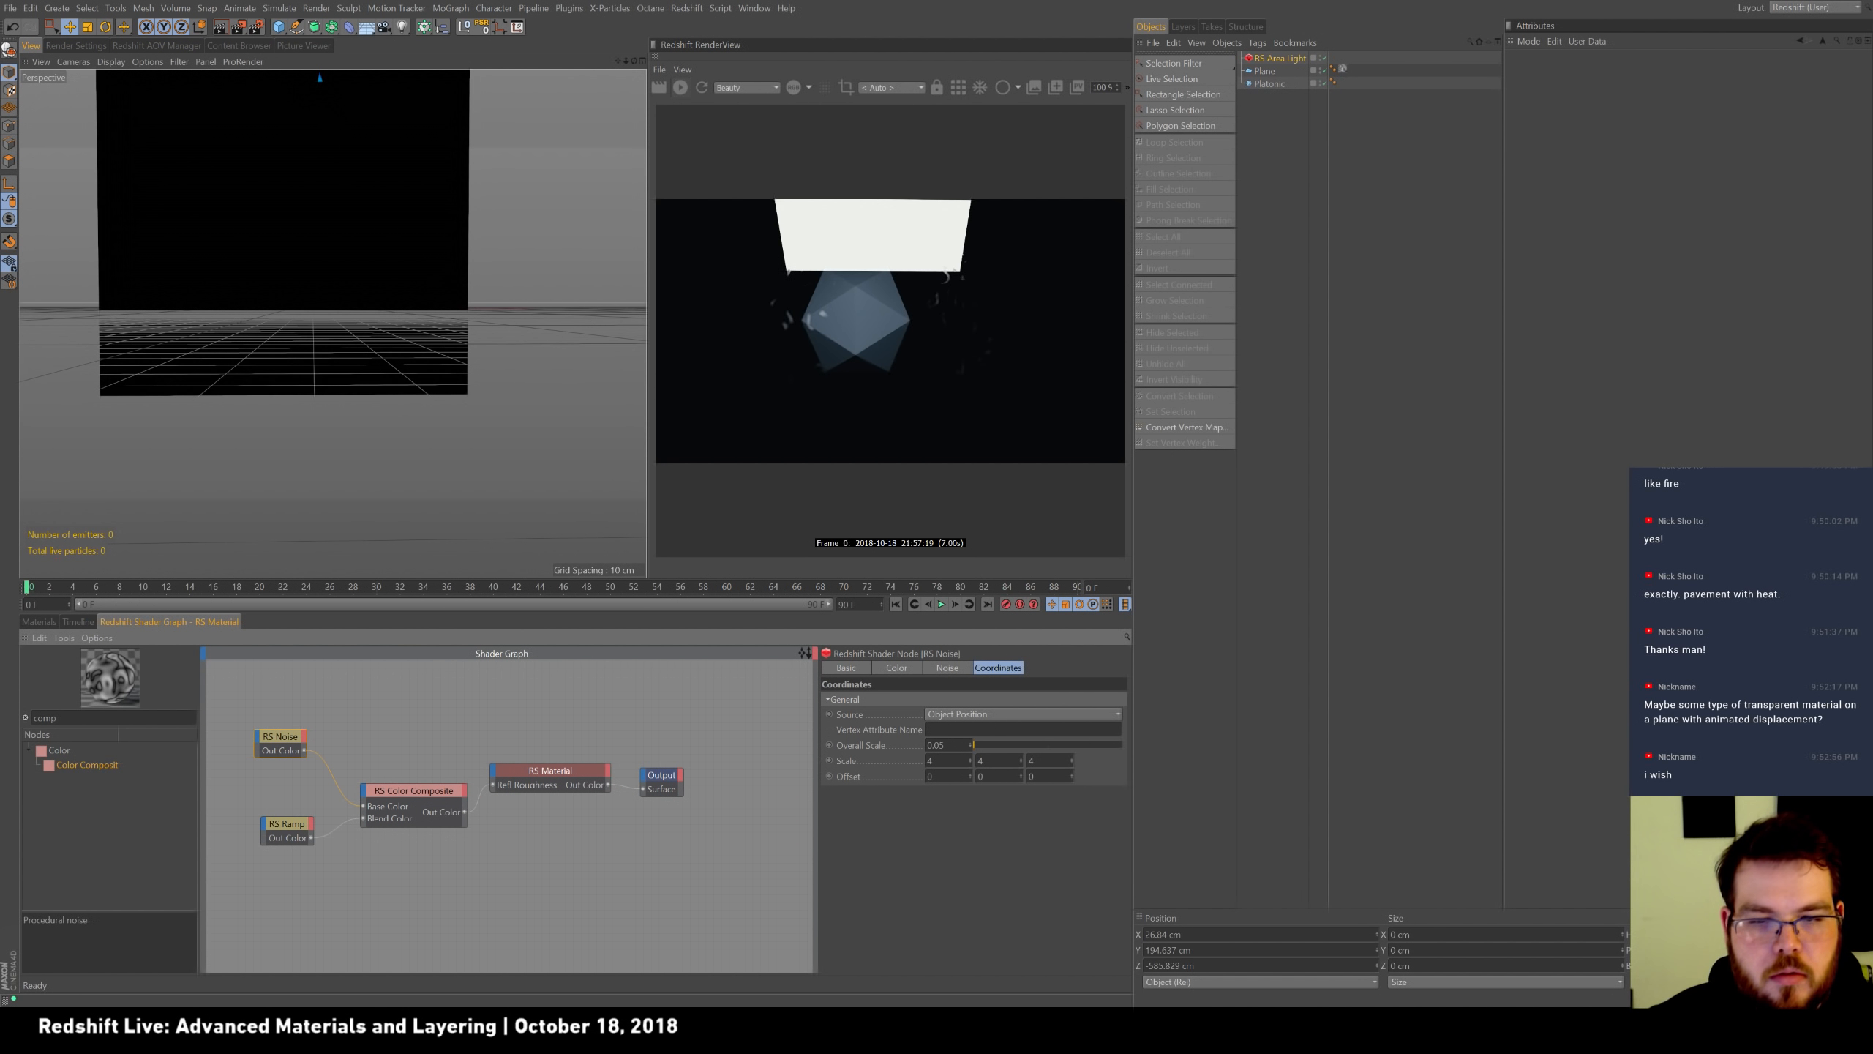
Try overall coordinate scales of 1 and 0.1 on the Noise node and settle on 0.5.
{"action": "left_click_drag", "start_coordinate": [949, 744], "coordinate": [783, 713]}
{"action": "type", "text": "1"}
{"action": "key", "text": "Return"}
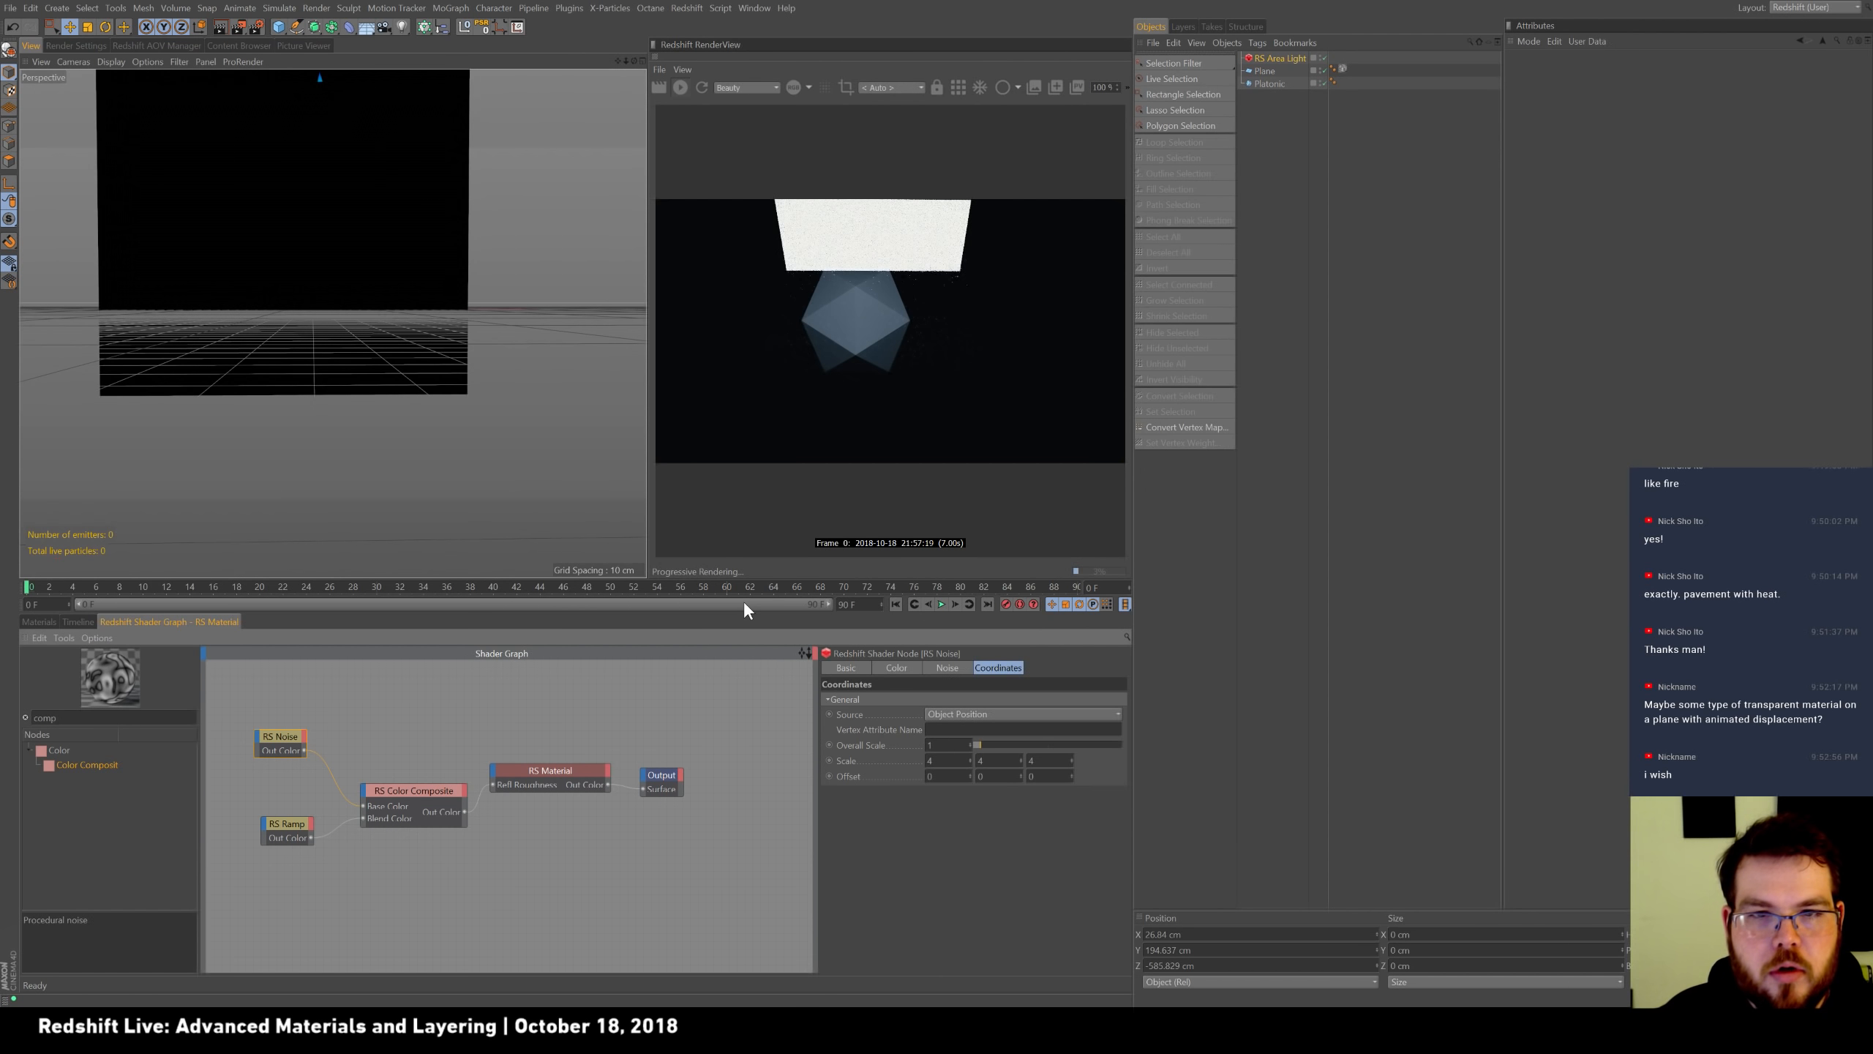
{"action": "double_click", "coordinate": [933, 745]}
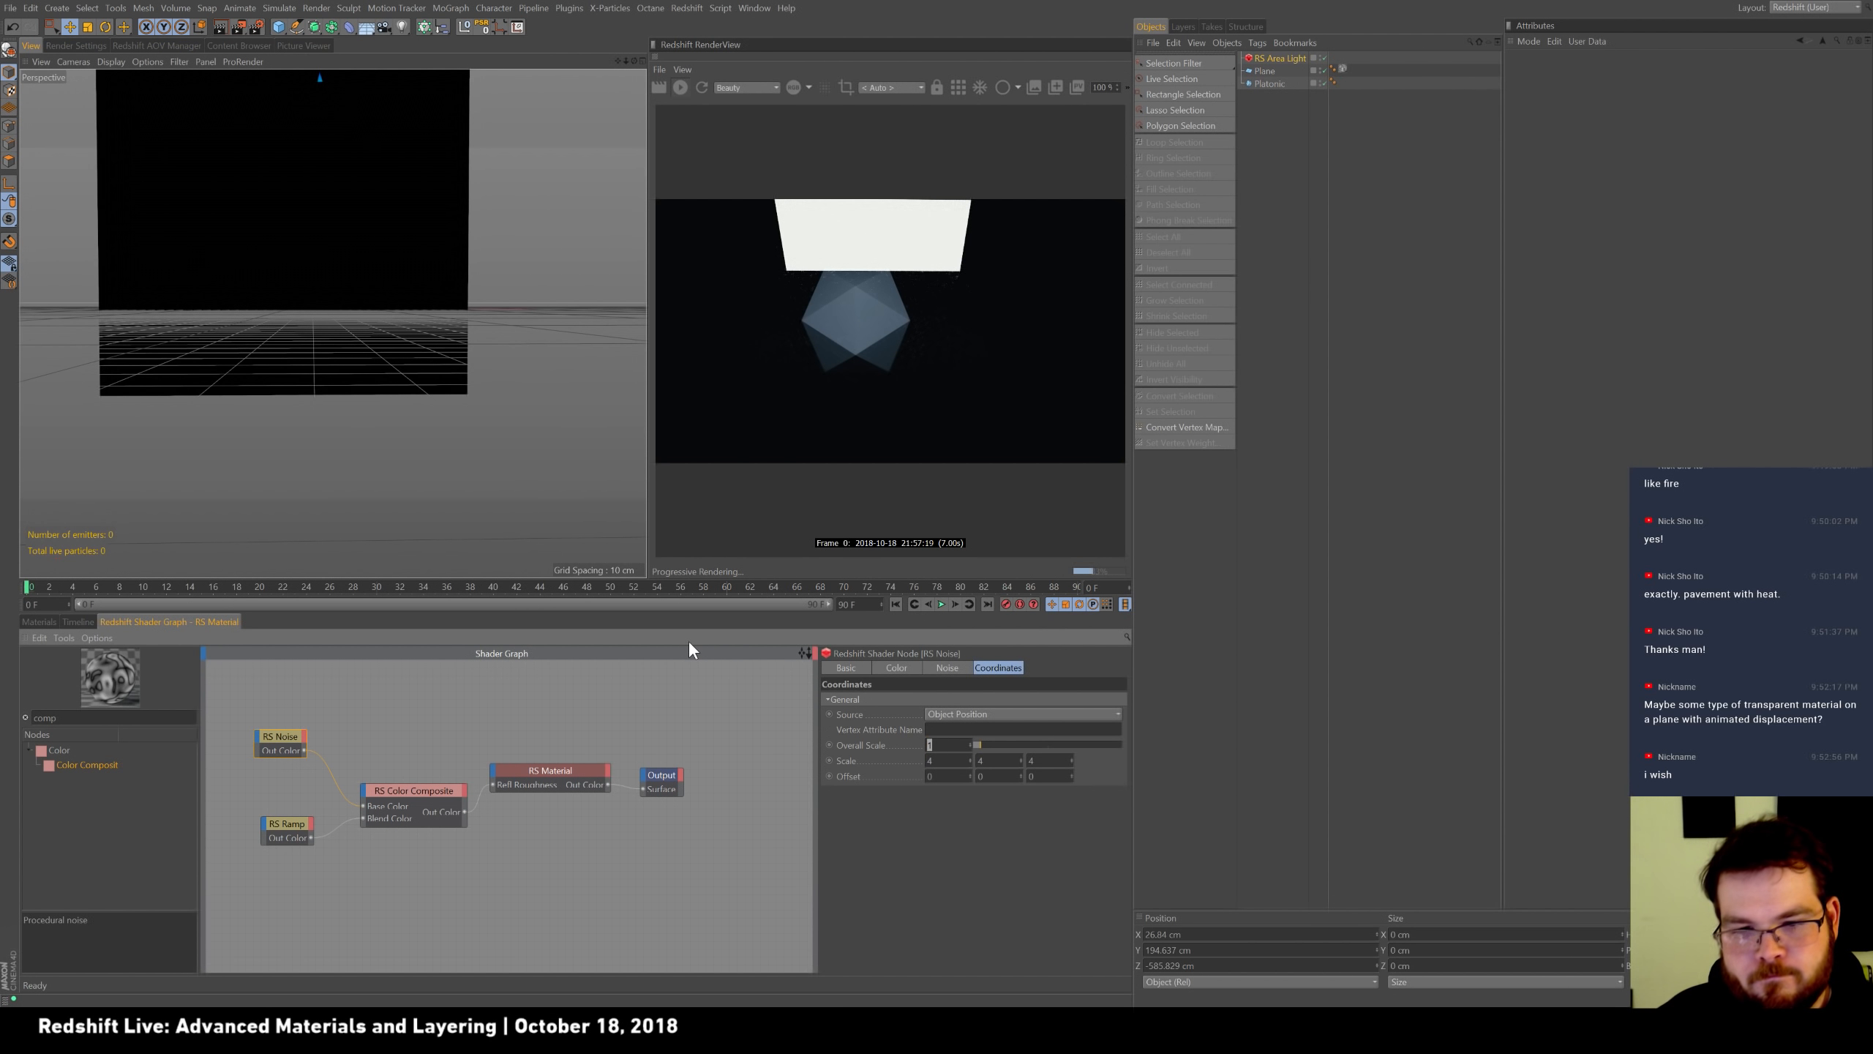
{"action": "type", "text": "0.1"}
{"action": "key", "text": "Return"}
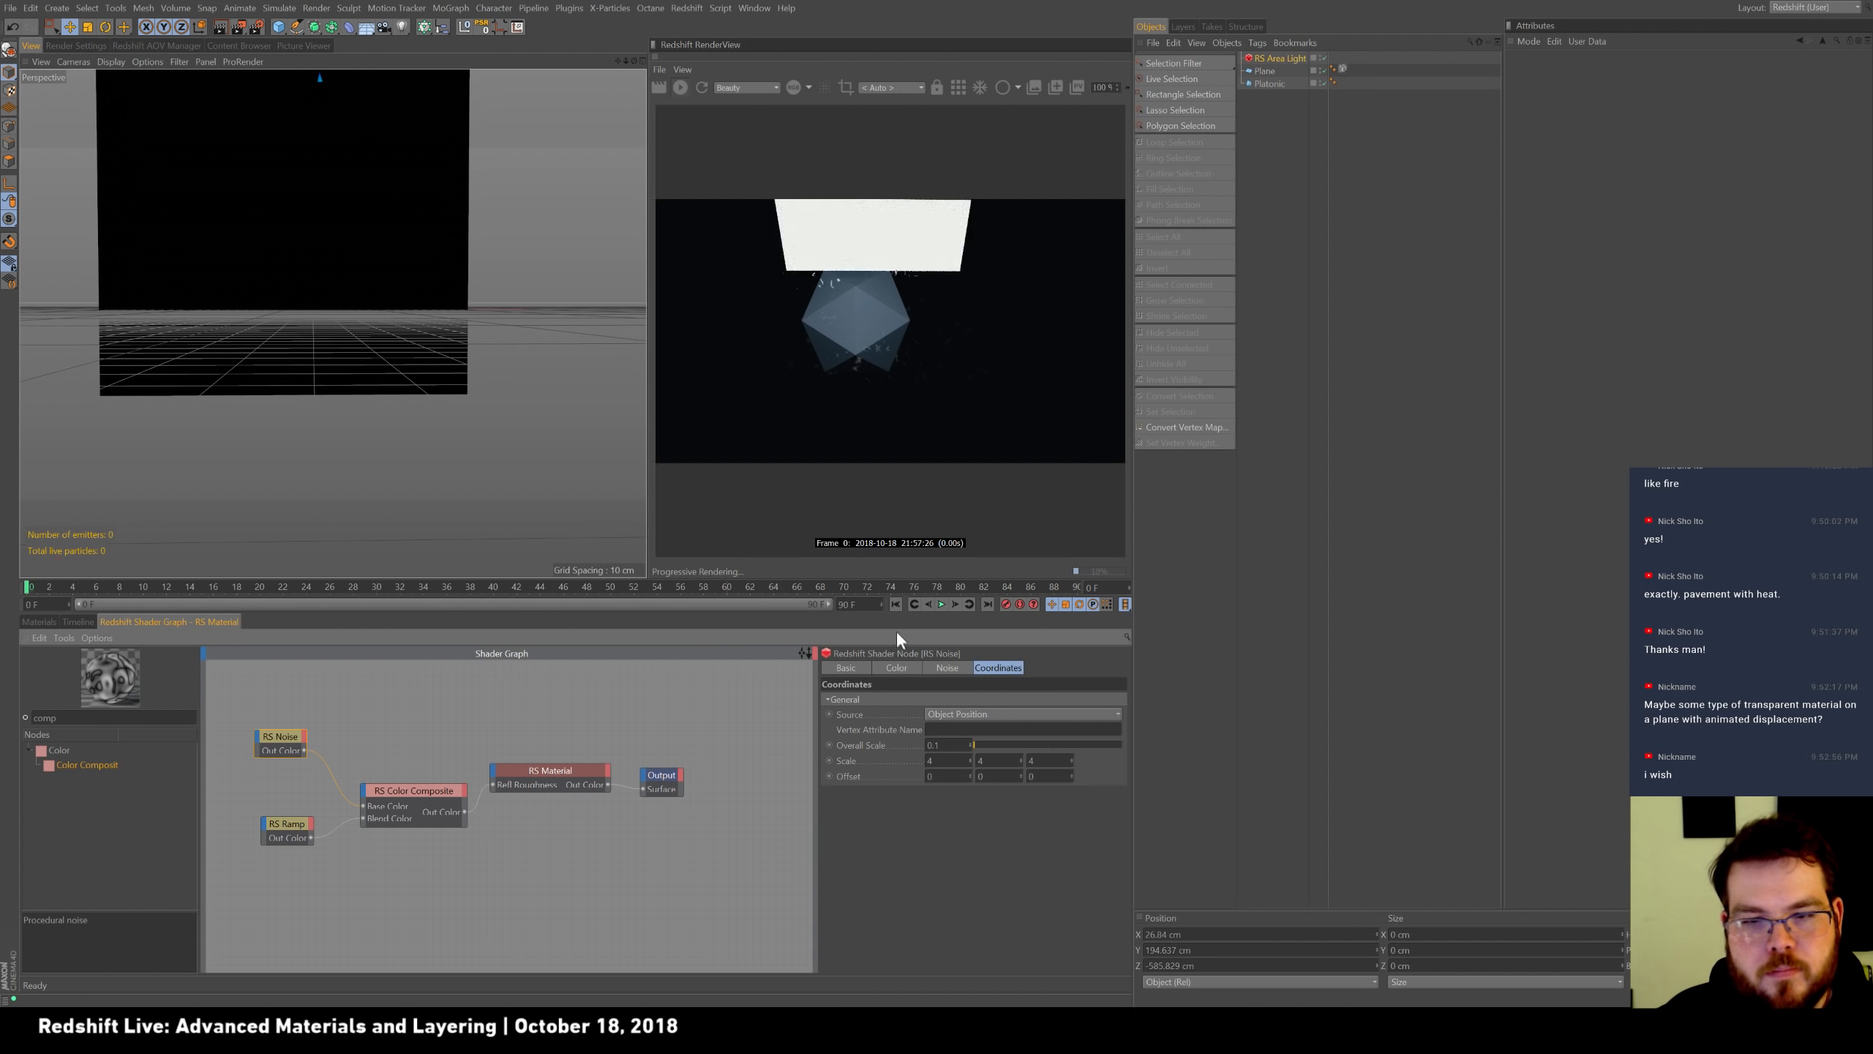
{"action": "type", "text": "5"}
{"action": "key", "text": "Return"}
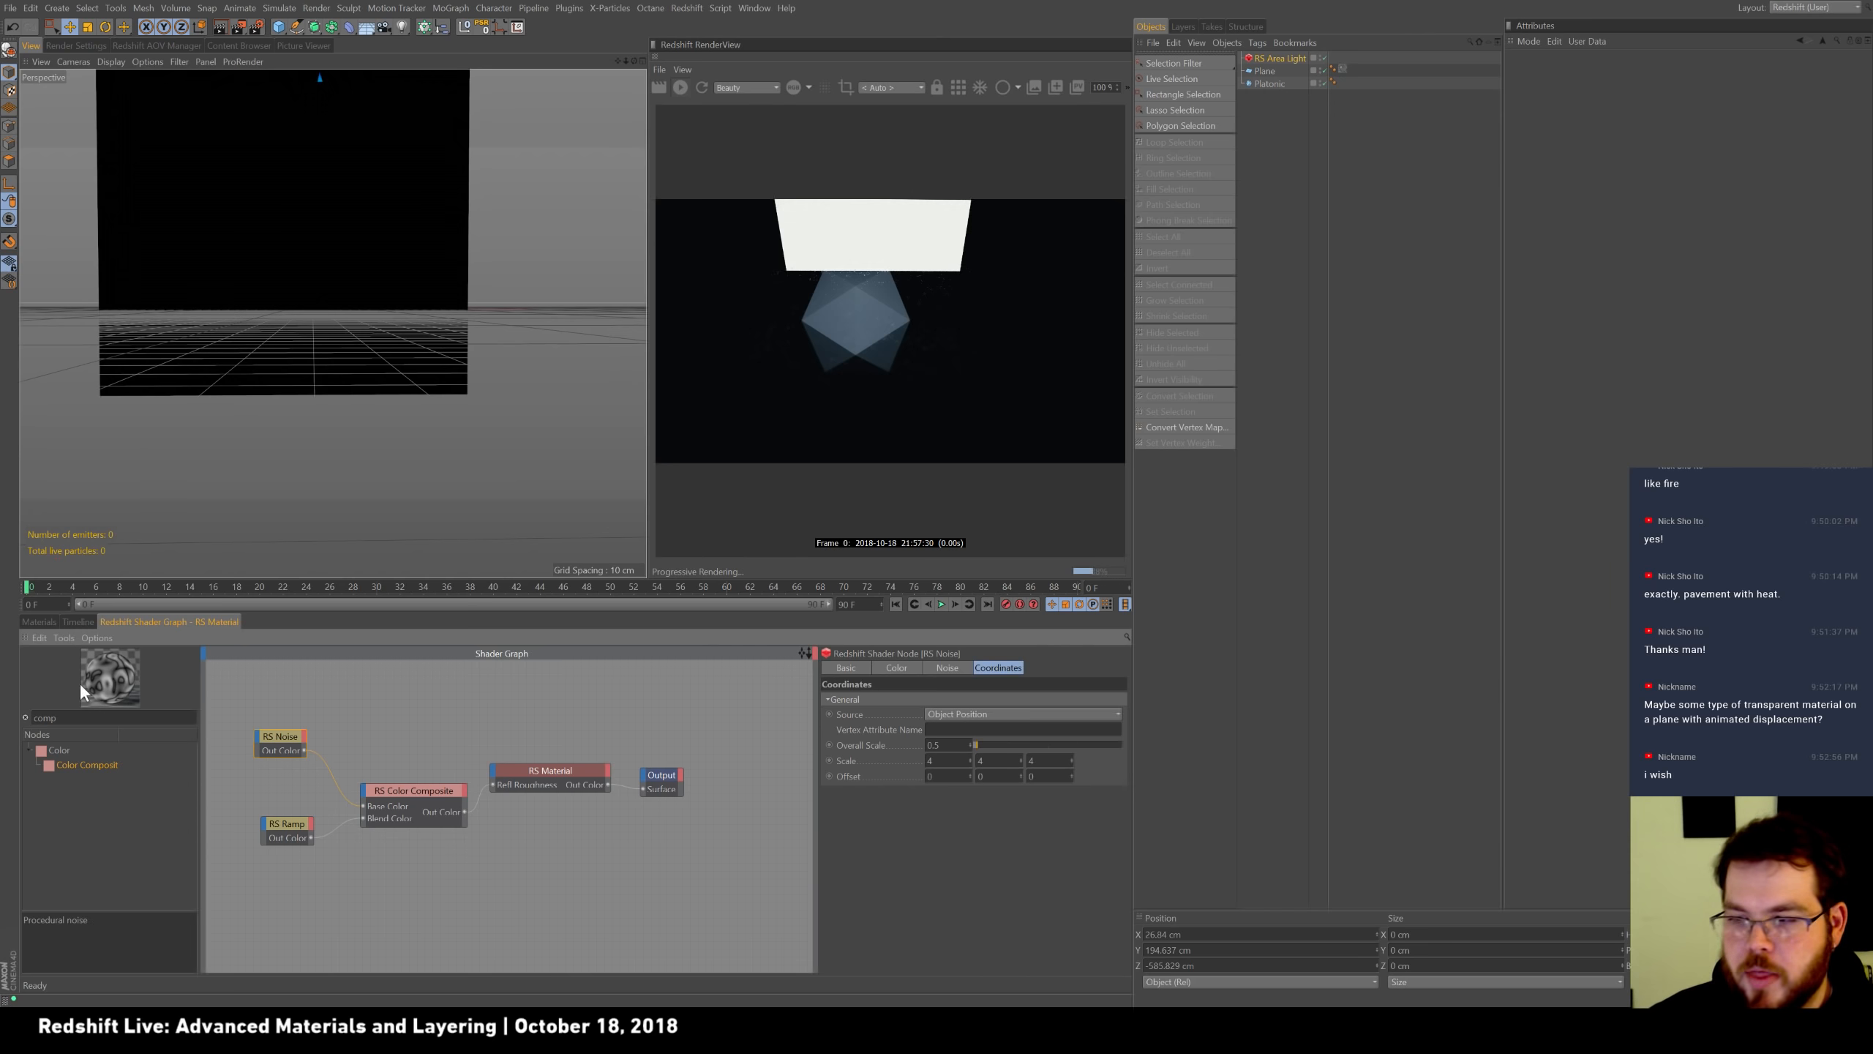
Add a second RS Ramp node and wire it between the Noise and the Color Composite's Base Color.
{"action": "left_click_drag", "start_coordinate": [65, 718], "coordinate": [1, 650]}
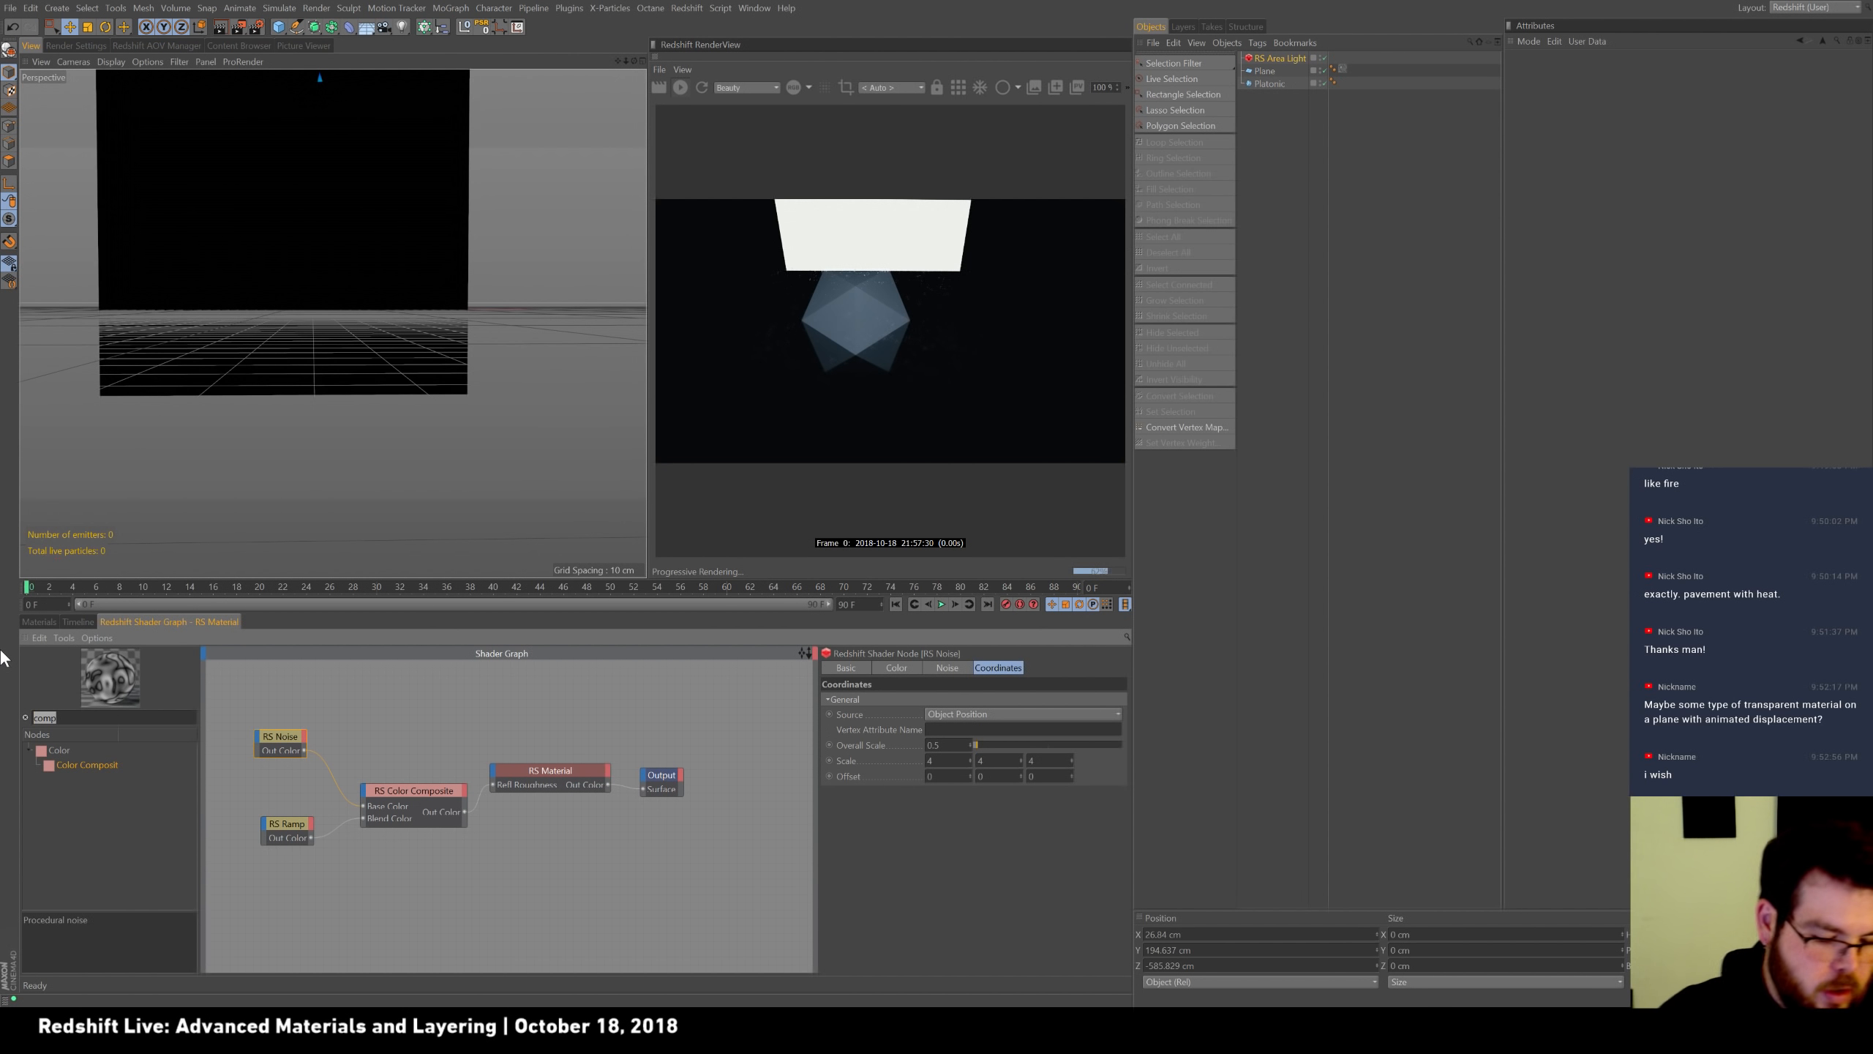
{"action": "type", "text": "rmap"}
{"action": "key", "text": "BackSpace"}
{"action": "key", "text": "BackSpace"}
{"action": "key", "text": "BackSpace"}
{"action": "type", "text": "amp"}
{"action": "left_click_drag", "start_coordinate": [70, 770], "coordinate": [398, 727]}
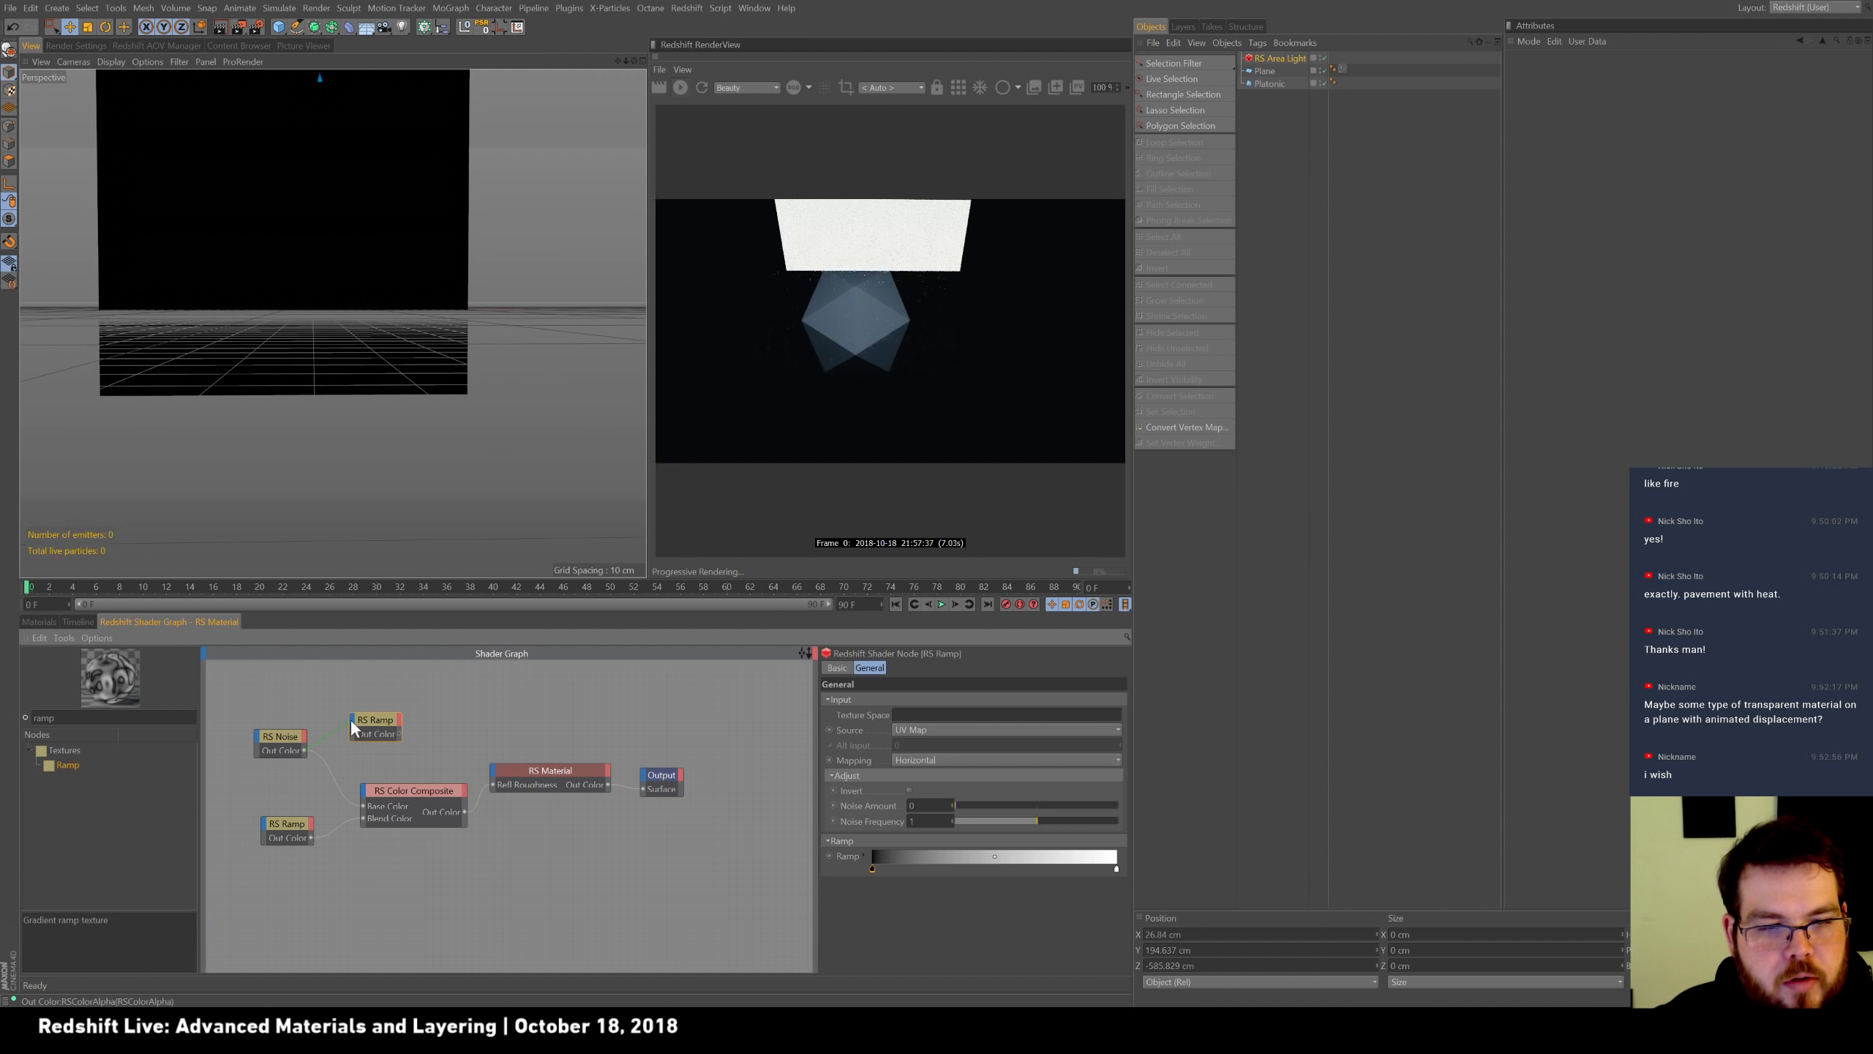
{"action": "left_click", "coordinate": [426, 731]}
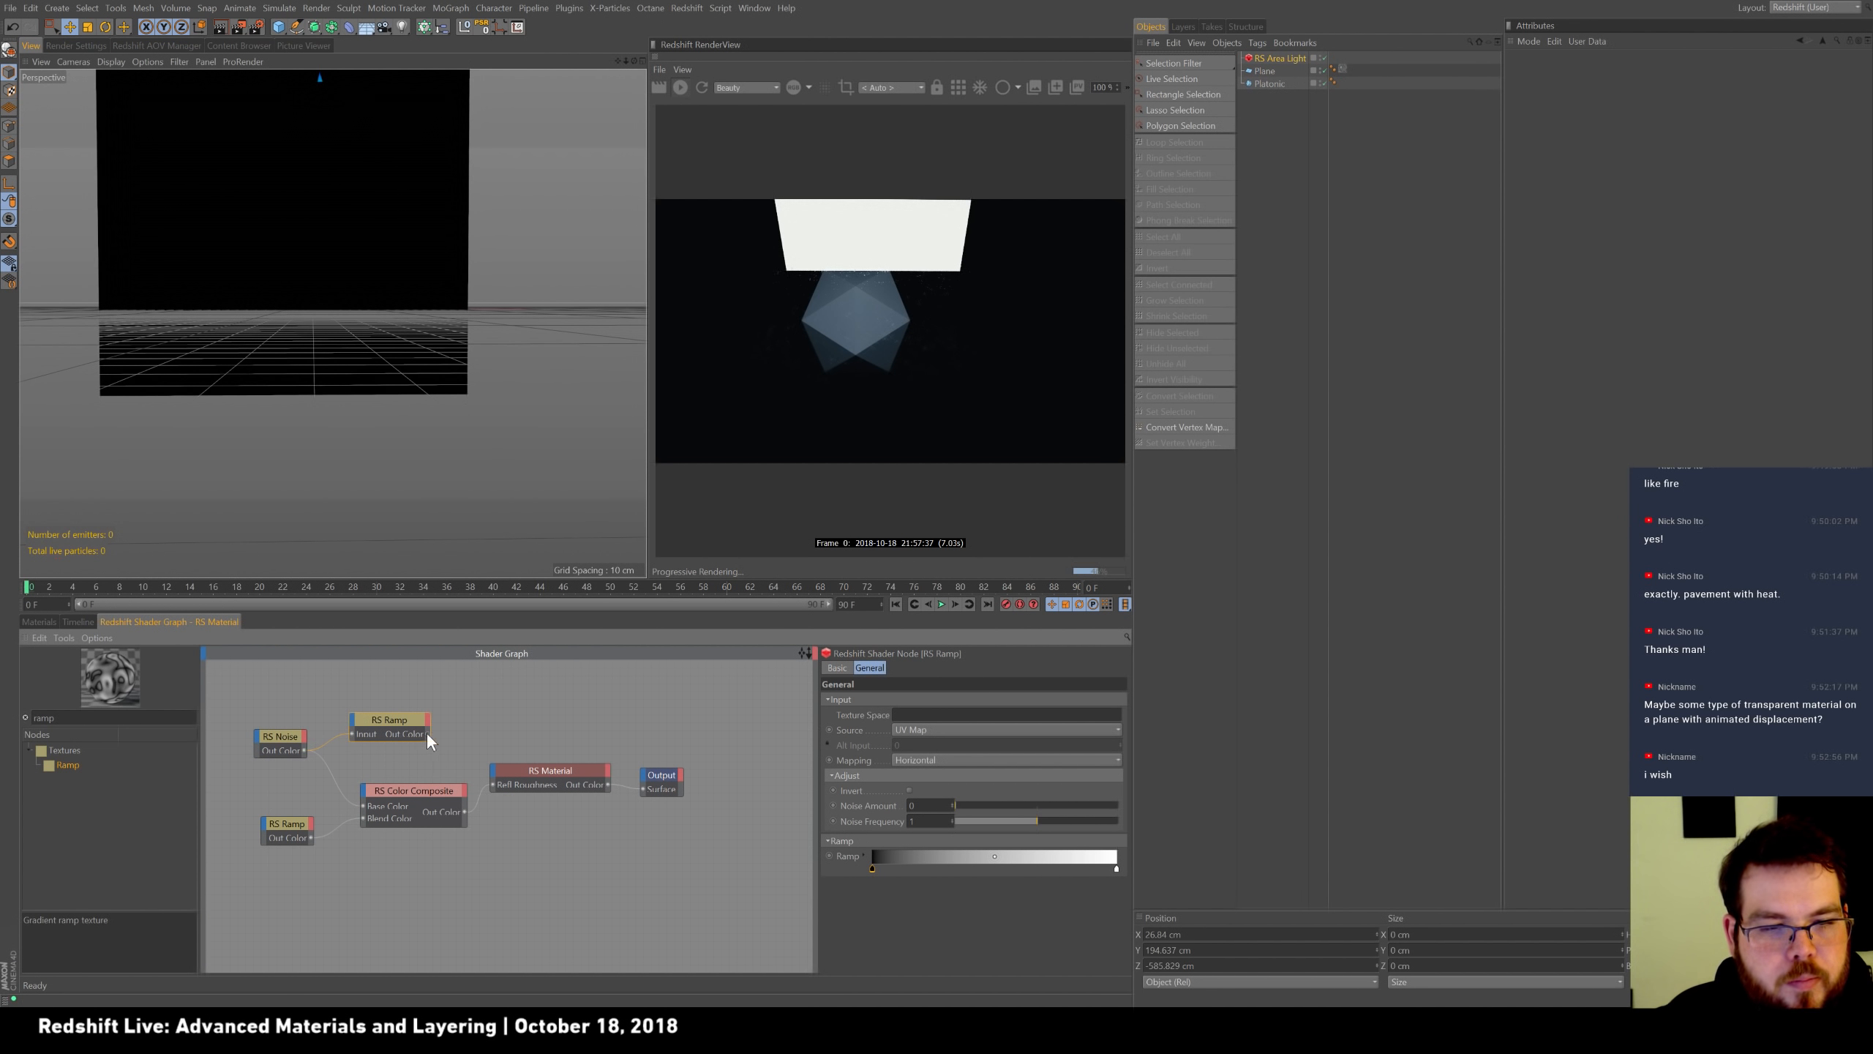
{"action": "left_click_drag", "start_coordinate": [366, 799], "coordinate": [365, 804]}
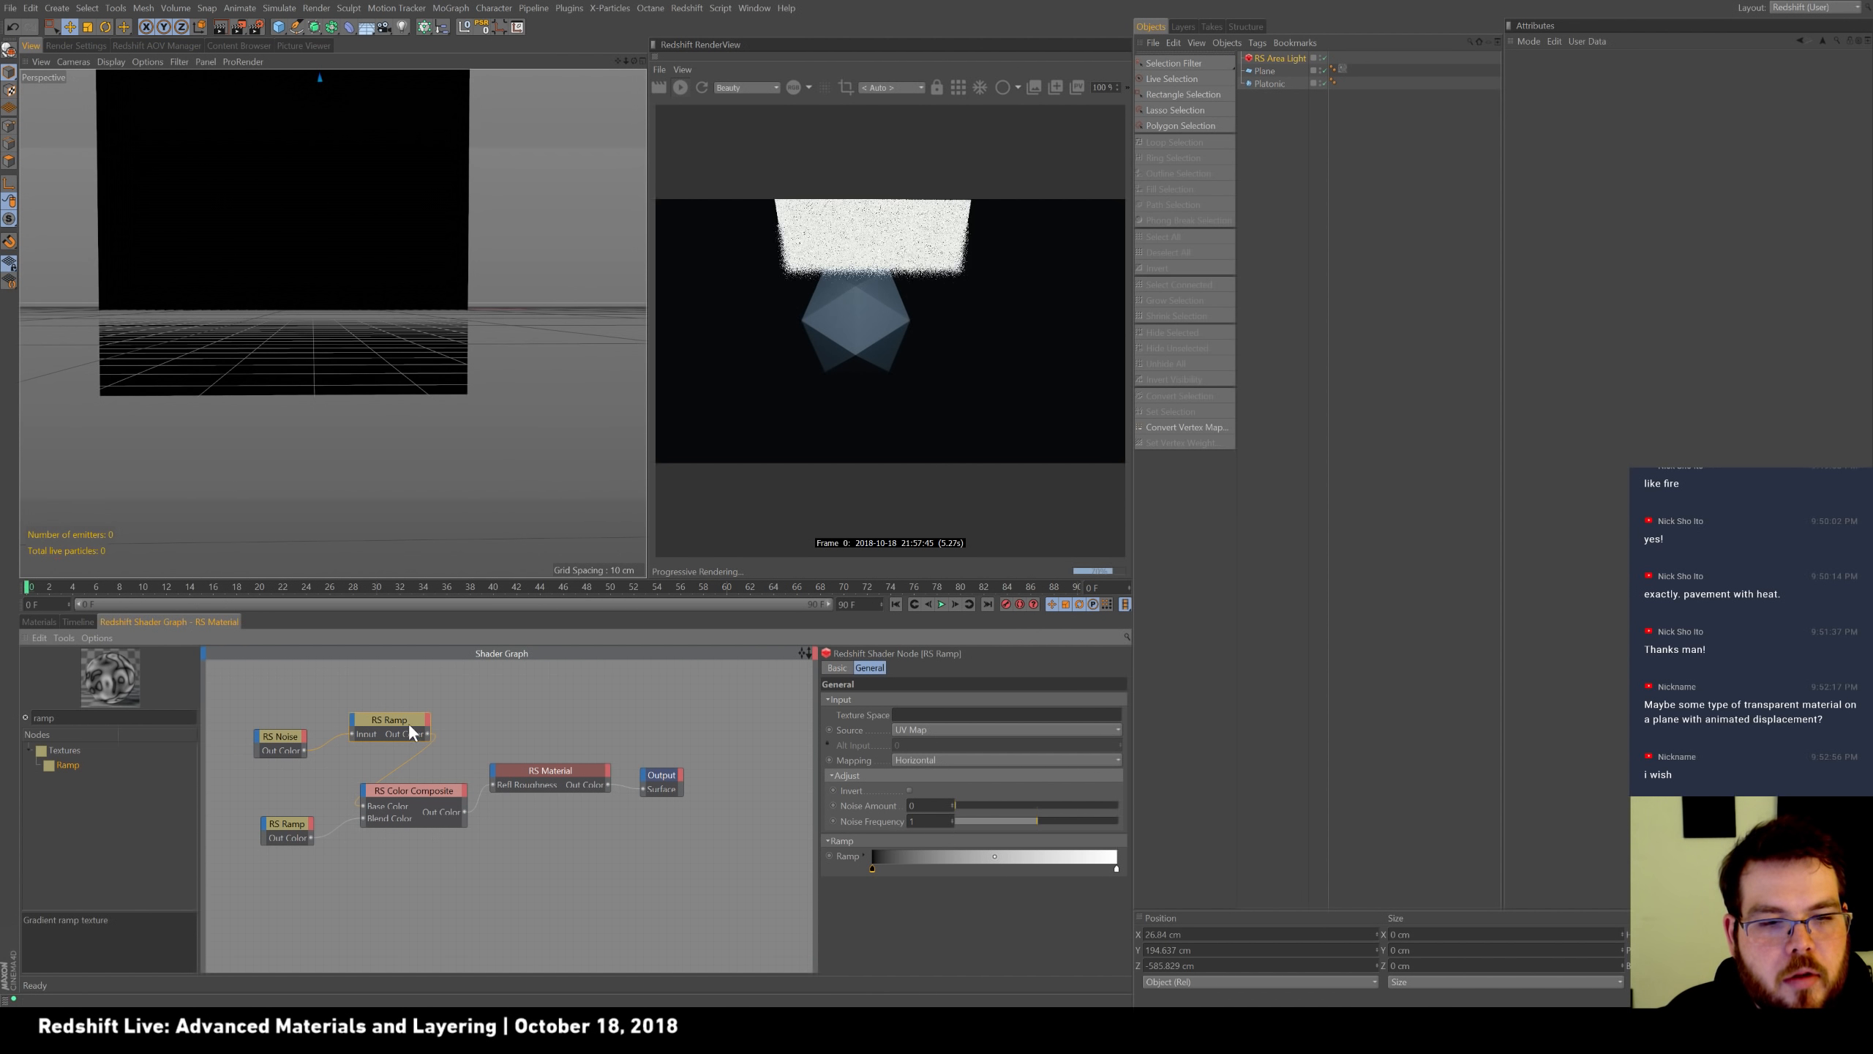
Set the new Ramp's source to Alt, pull its white knot in before the middle and move the black knot slightly inward.
{"action": "left_click", "coordinate": [967, 729]}
{"action": "left_click", "coordinate": [950, 759]}
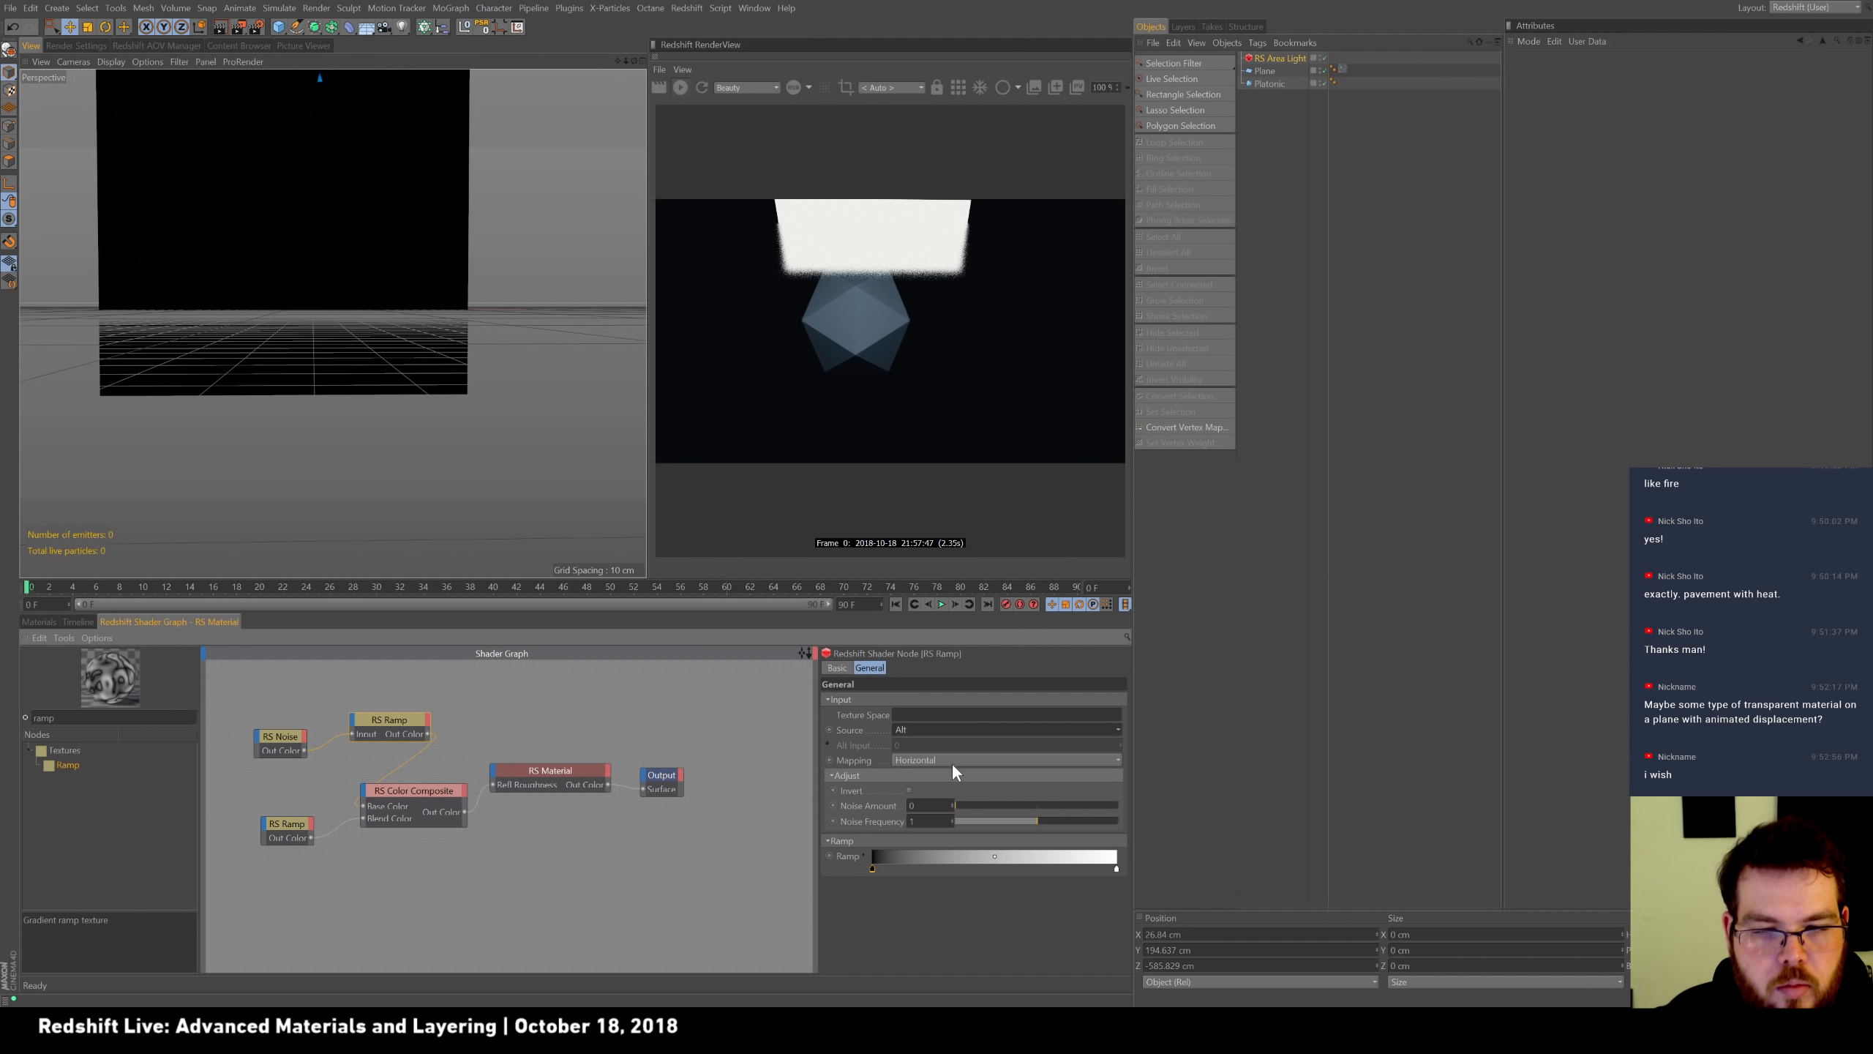
{"action": "left_click_drag", "start_coordinate": [1117, 868], "coordinate": [965, 876]}
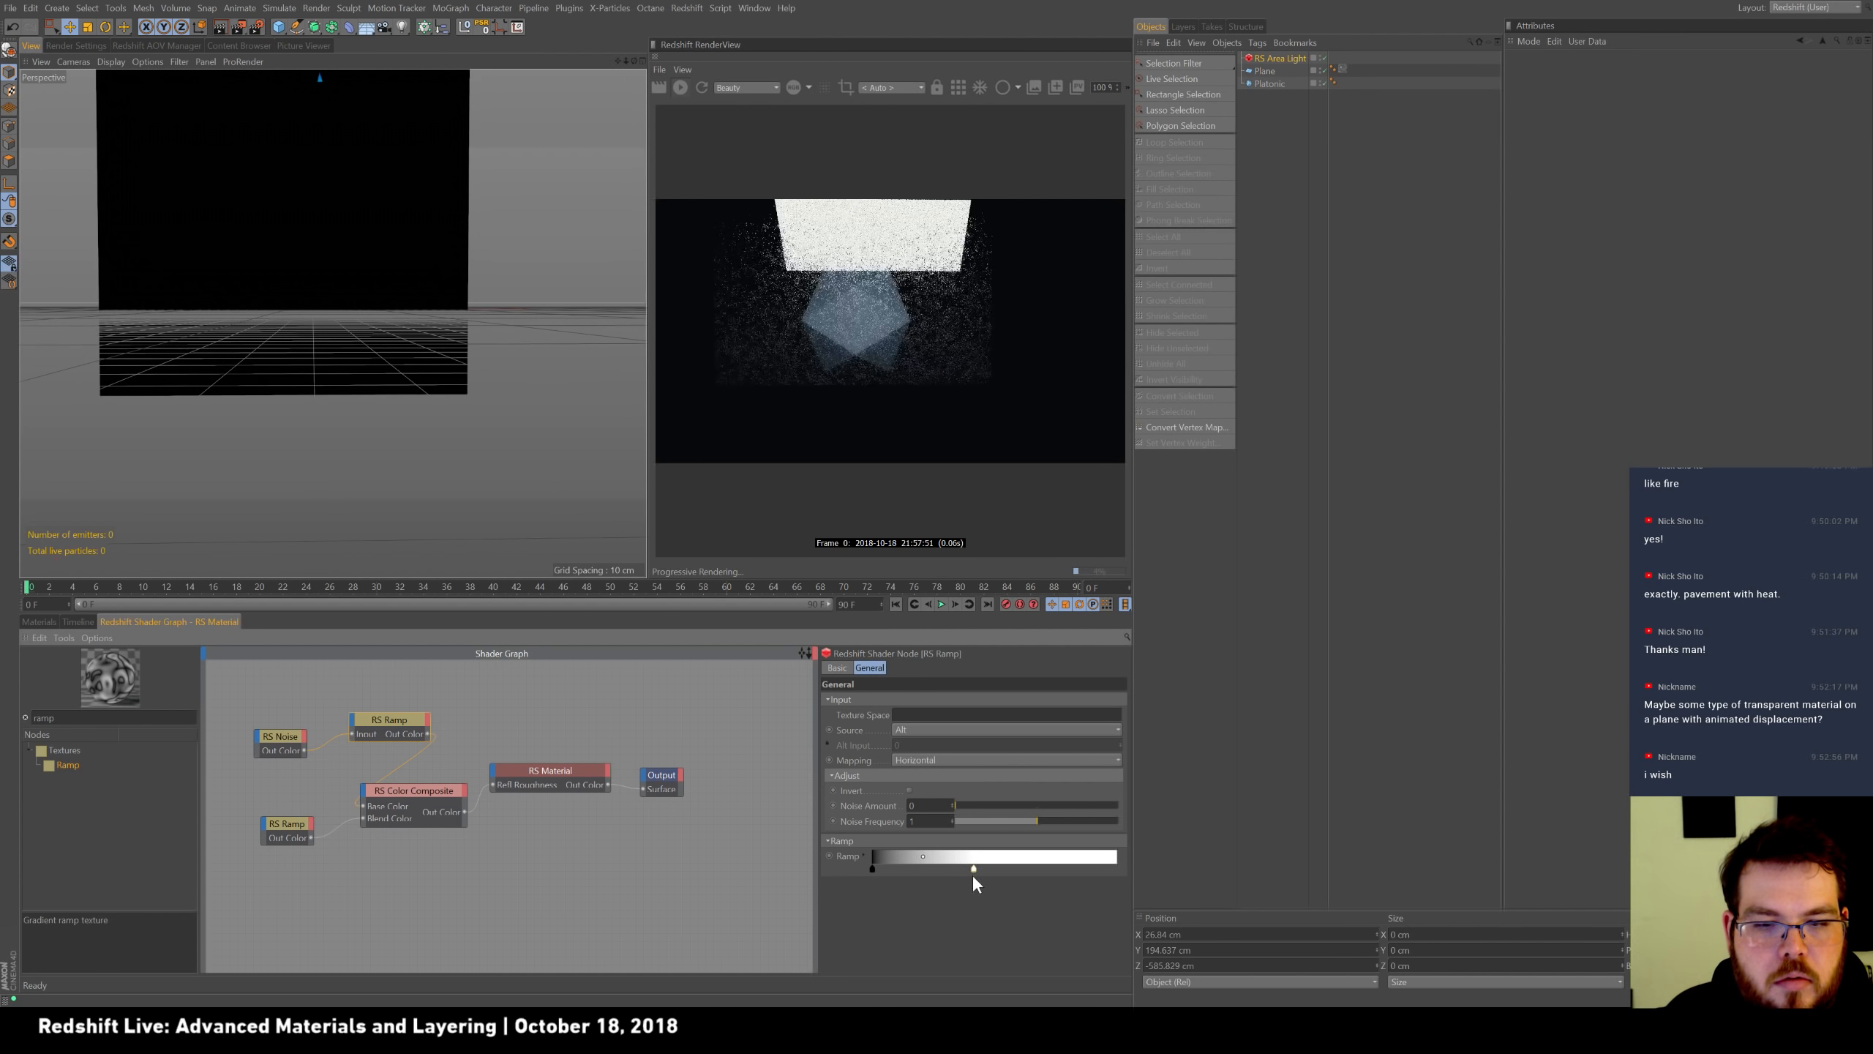
{"action": "left_click", "coordinate": [874, 871]}
{"action": "left_click_drag", "start_coordinate": [873, 871], "coordinate": [891, 873]}
Try inverting the new Ramp's gradient and undo the inversion.
{"action": "right_click", "coordinate": [890, 873]}
{"action": "left_click", "coordinate": [894, 888]}
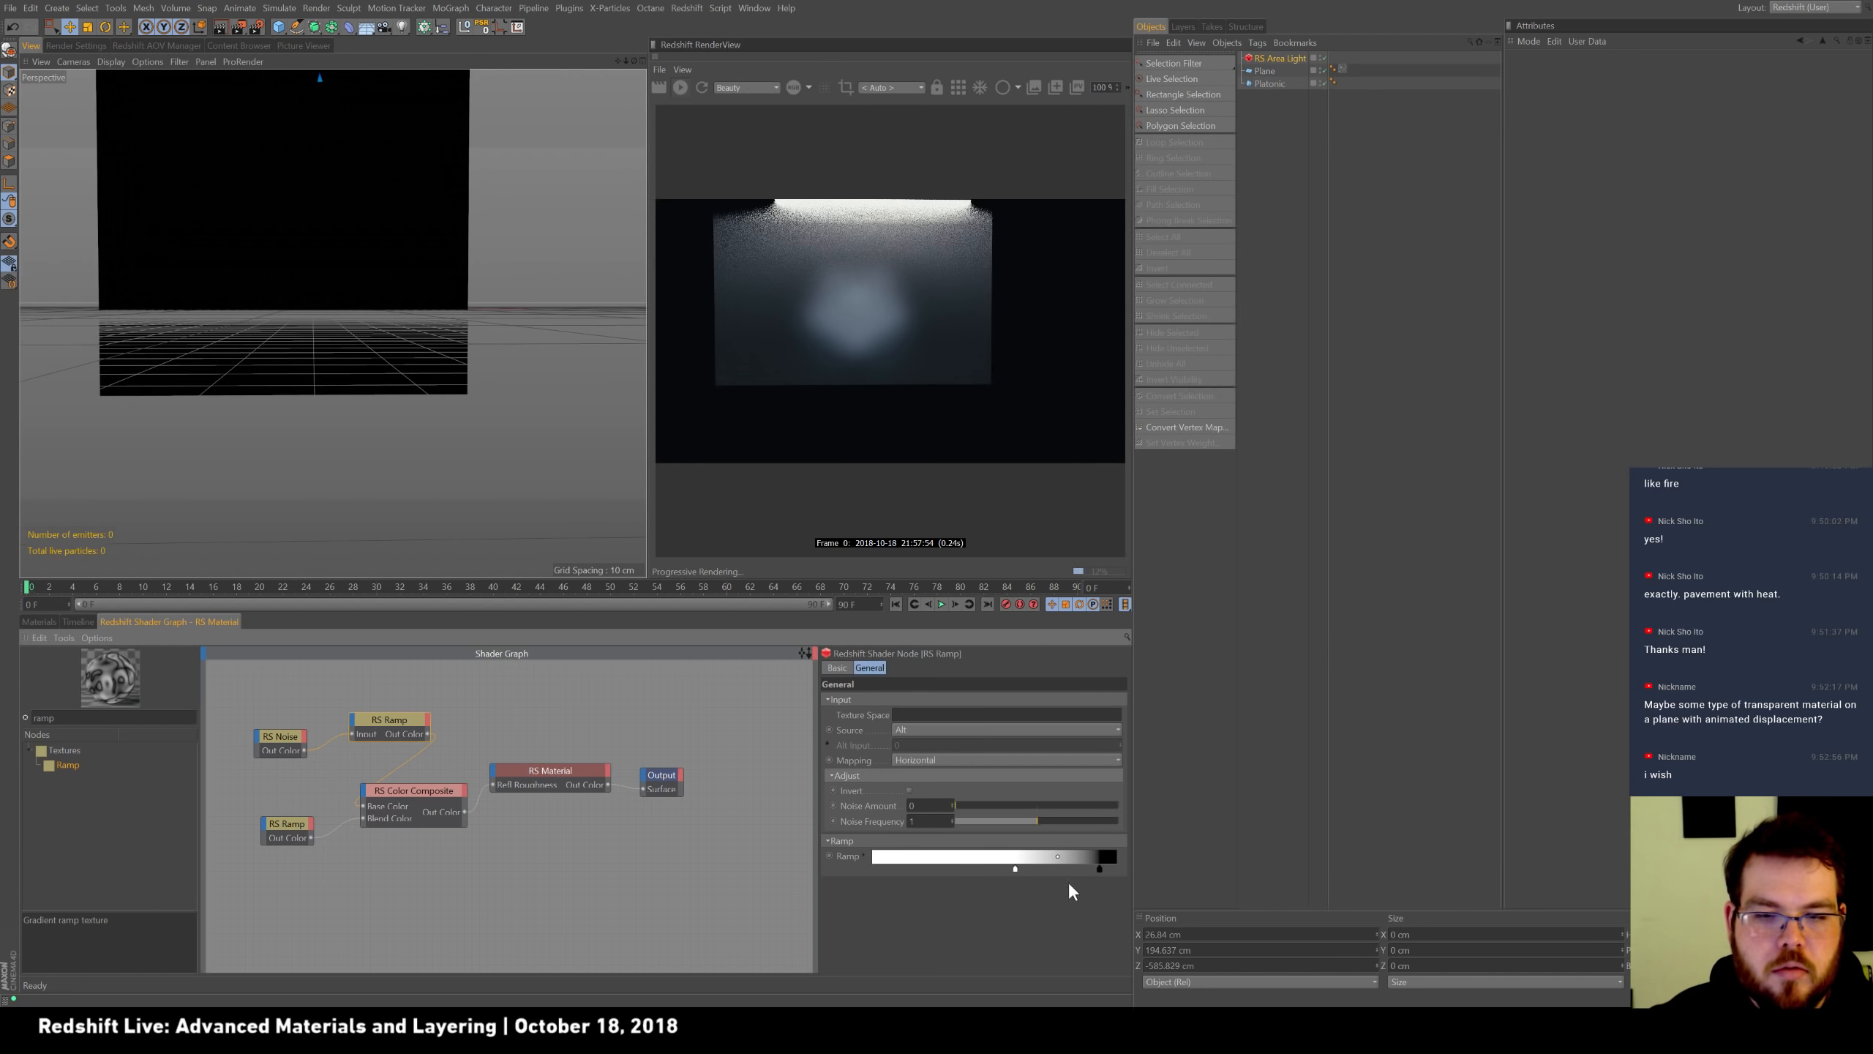
{"action": "key", "text": "ctrl+z"}
Examine the noise-driven distortion on the glass plane from a closer, slightly different angle.
{"action": "left_click_drag", "start_coordinate": [312, 410], "coordinate": [290, 390], "text": "alt"}
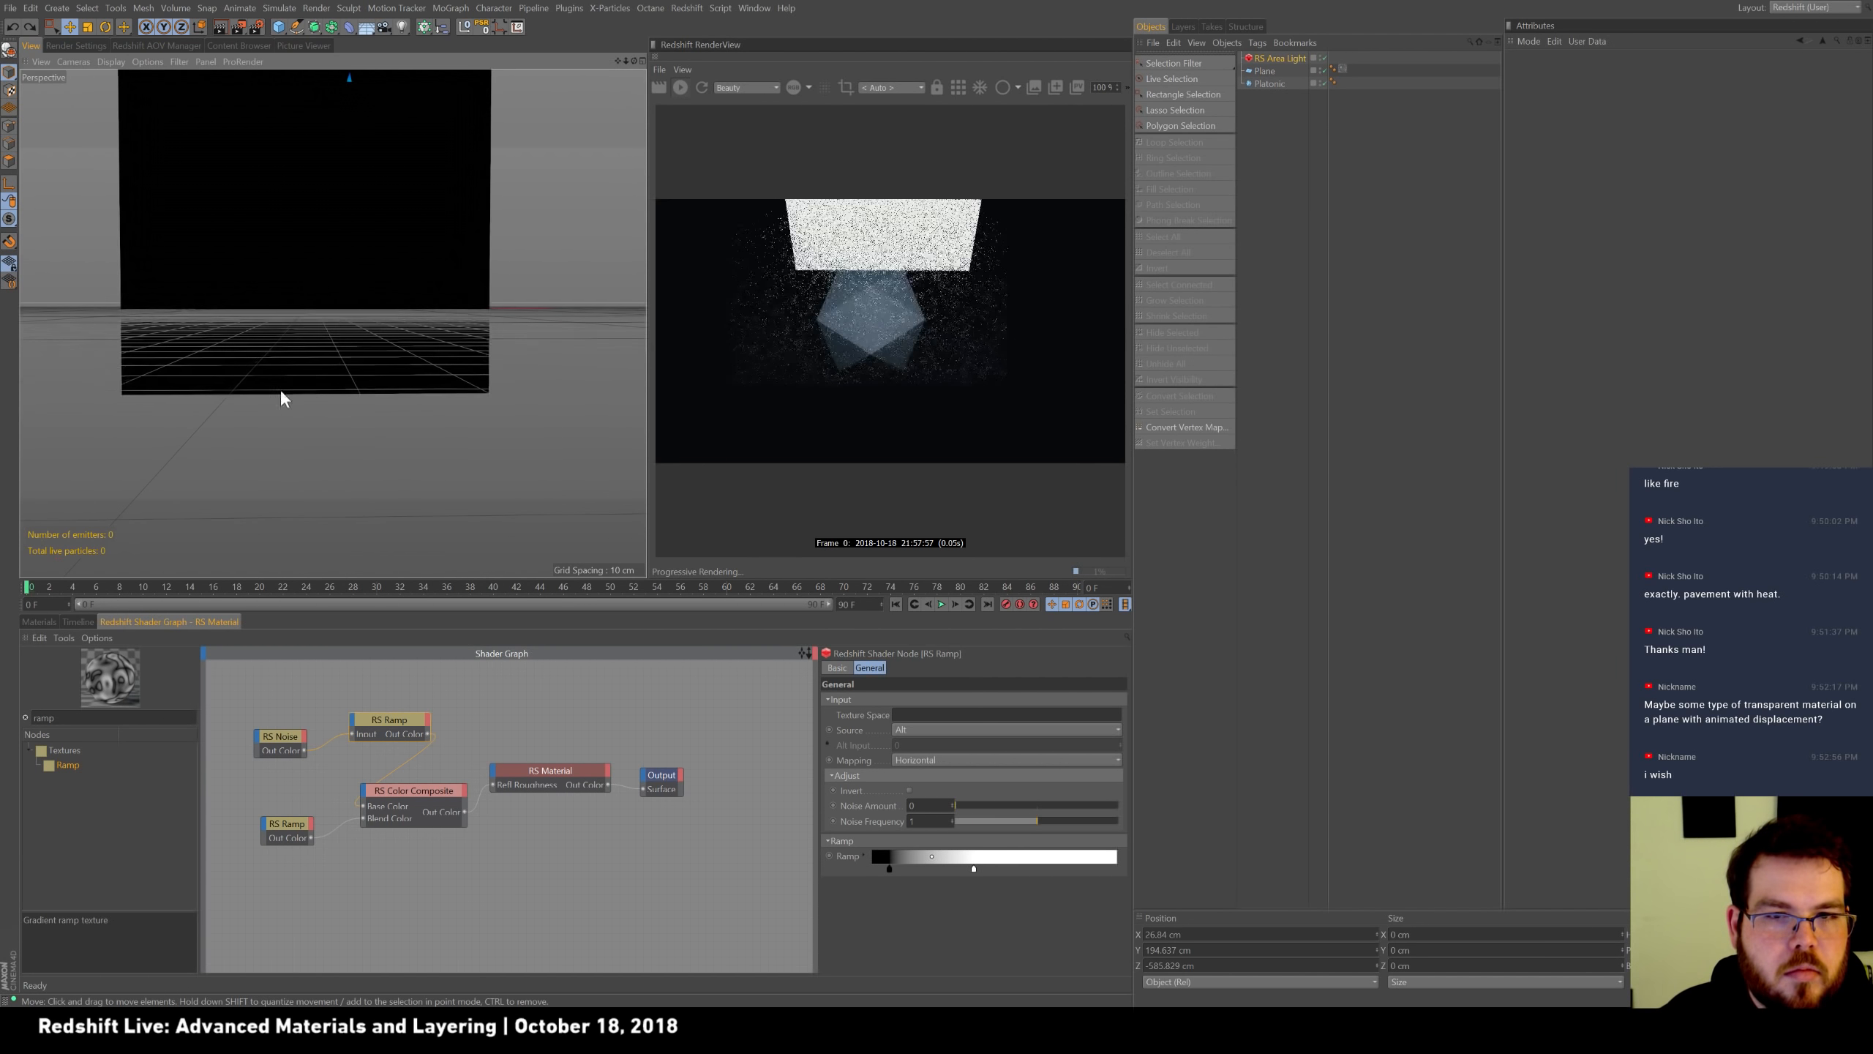
{"action": "right_click_drag", "start_coordinate": [289, 389], "coordinate": [353, 371], "text": "alt"}
{"action": "mouse_move", "coordinate": [353, 371]}
{"action": "left_mouse_down", "text": "alt"}
{"action": "mouse_move", "coordinate": [423, 410]}
{"action": "mouse_move", "coordinate": [370, 424]}
{"action": "mouse_move", "coordinate": [349, 361]}
{"action": "left_mouse_up", "text": "alt"}
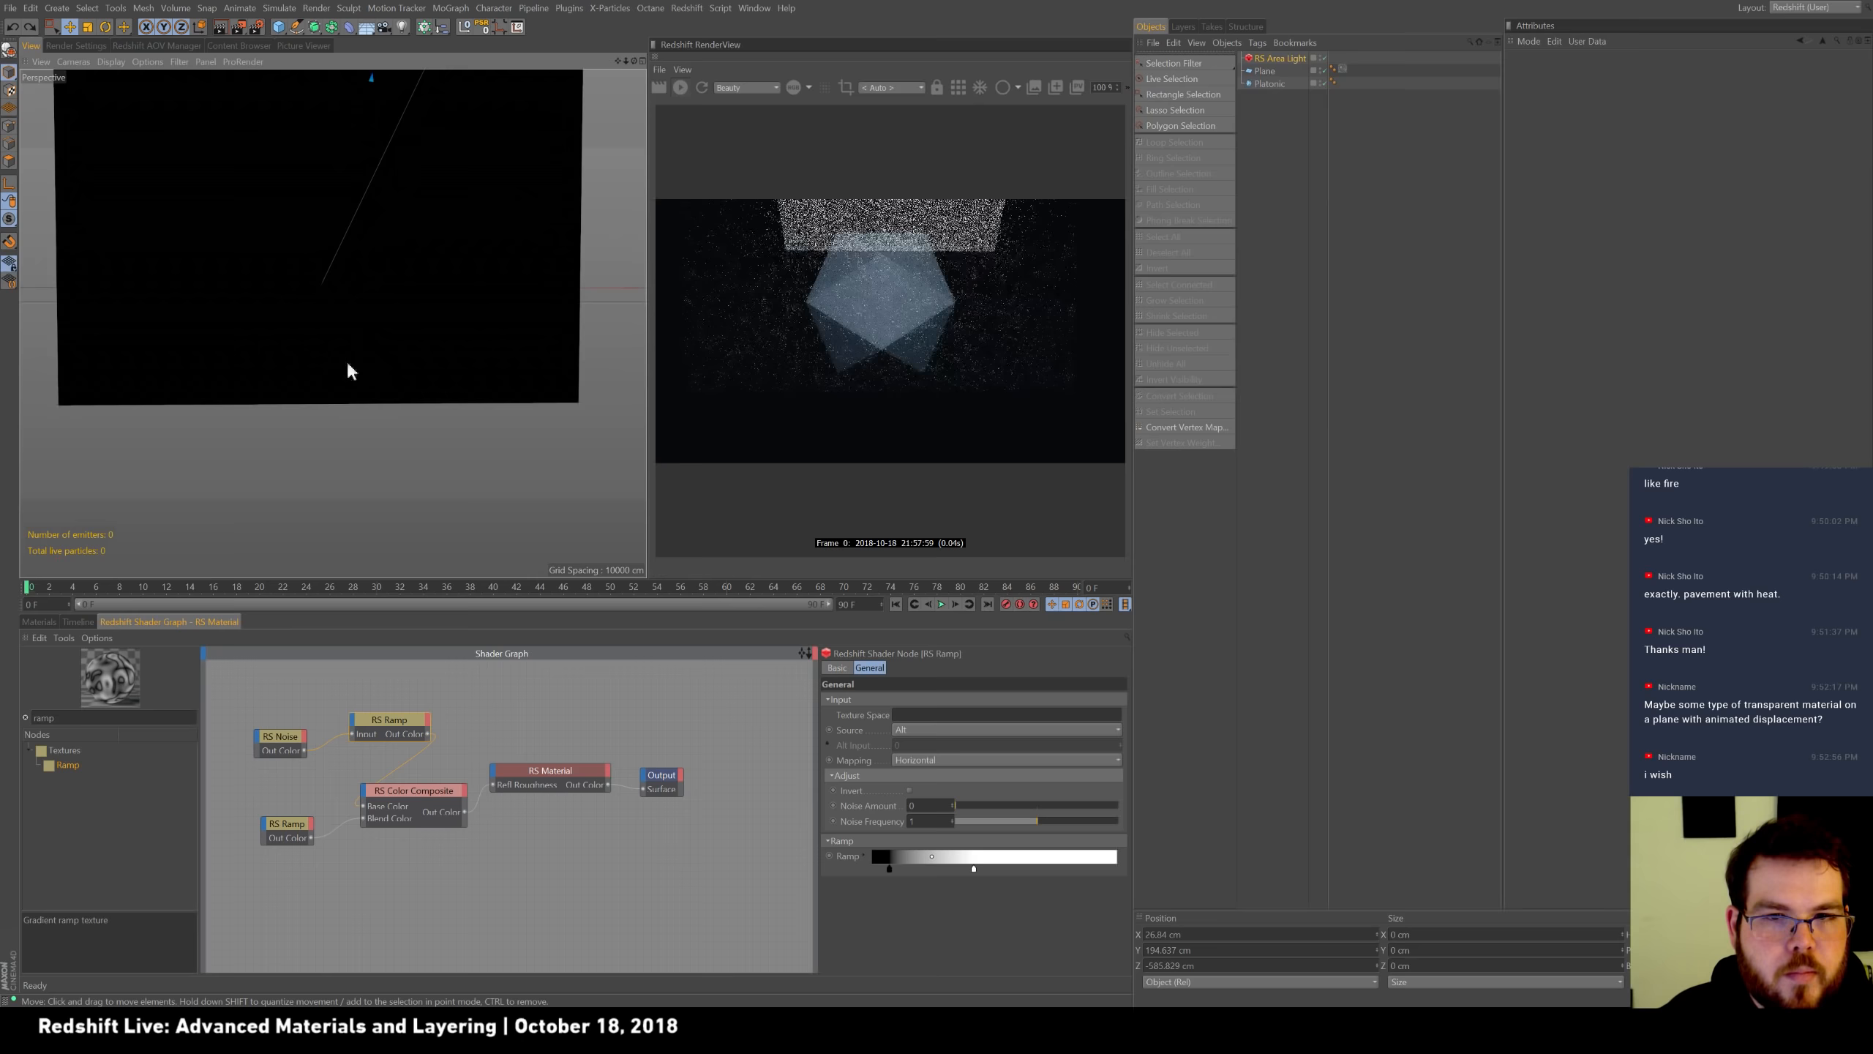